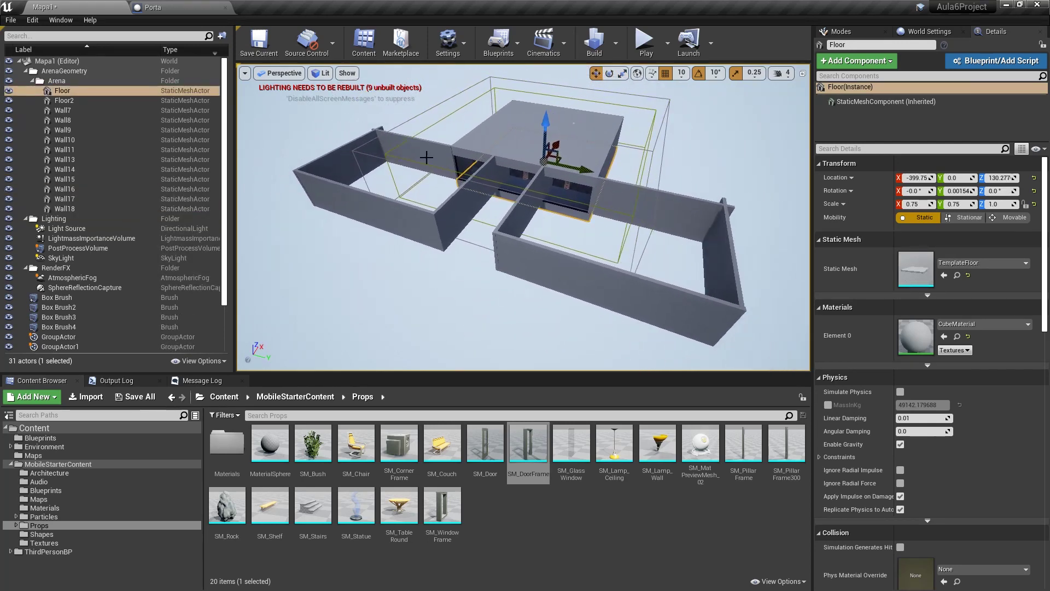
# Override the Interagir function in the Porta blueprint
pyautogui.click(912, 205)
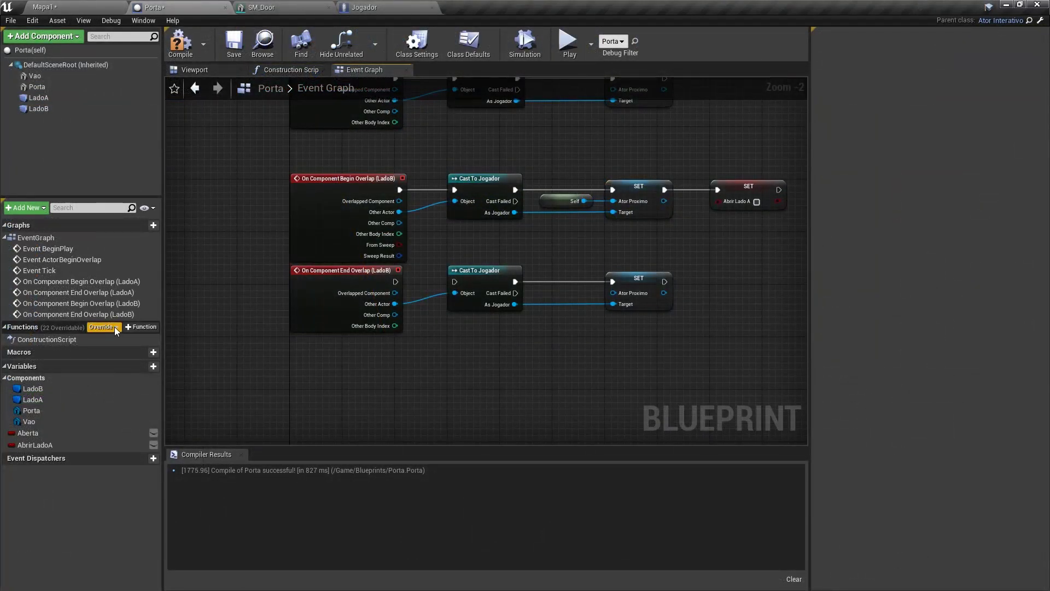
pyautogui.click(114, 326)
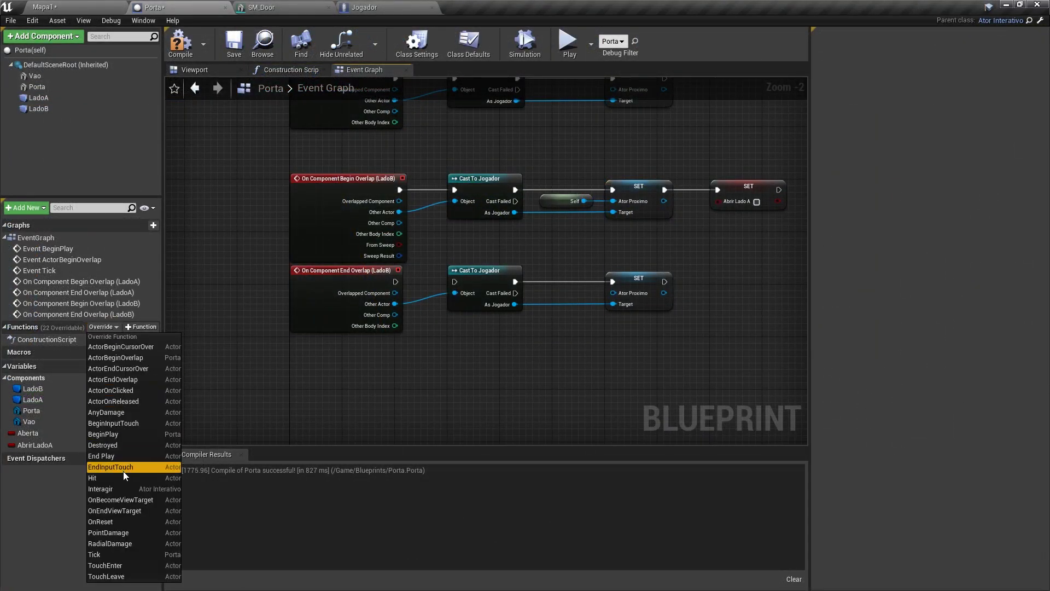
pyautogui.click(121, 489)
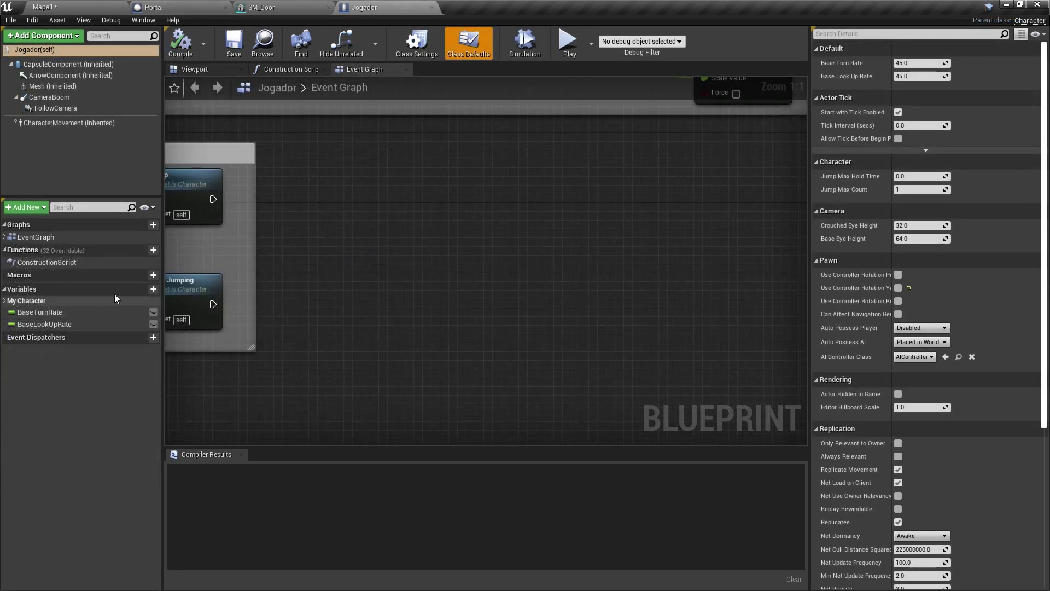
# Add an AtorProximo variable to Jogador typed as an Ator Interativo reference
pyautogui.click(153, 289)
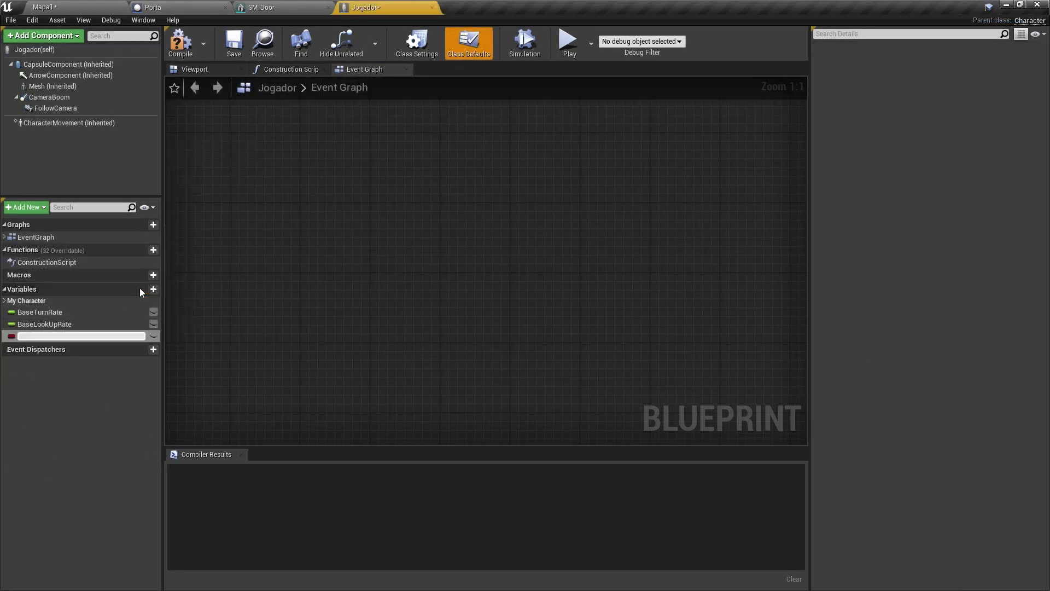
pyautogui.write('AtorProximo')
pyautogui.click(924, 75)
pyautogui.write('atorintera')
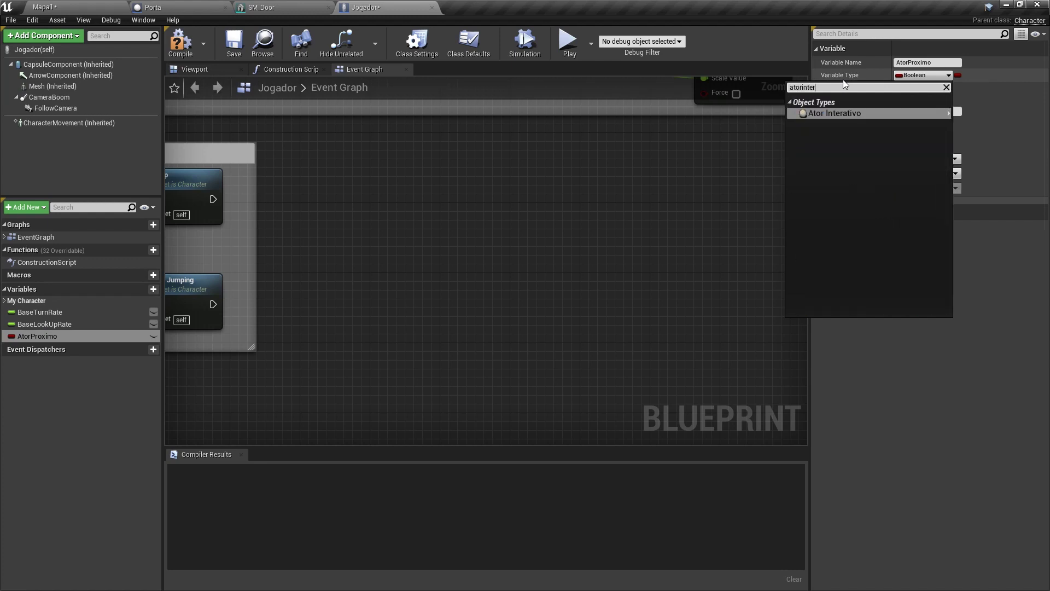
pyautogui.moveTo(874, 114)
pyautogui.click(974, 117)
# Add an InputAction Interact event whose Pressed pin runs an Is Valid check on AtorProximo
pyautogui.rightClick(385, 238)
pyautogui.write('interact')
pyautogui.press('Return')
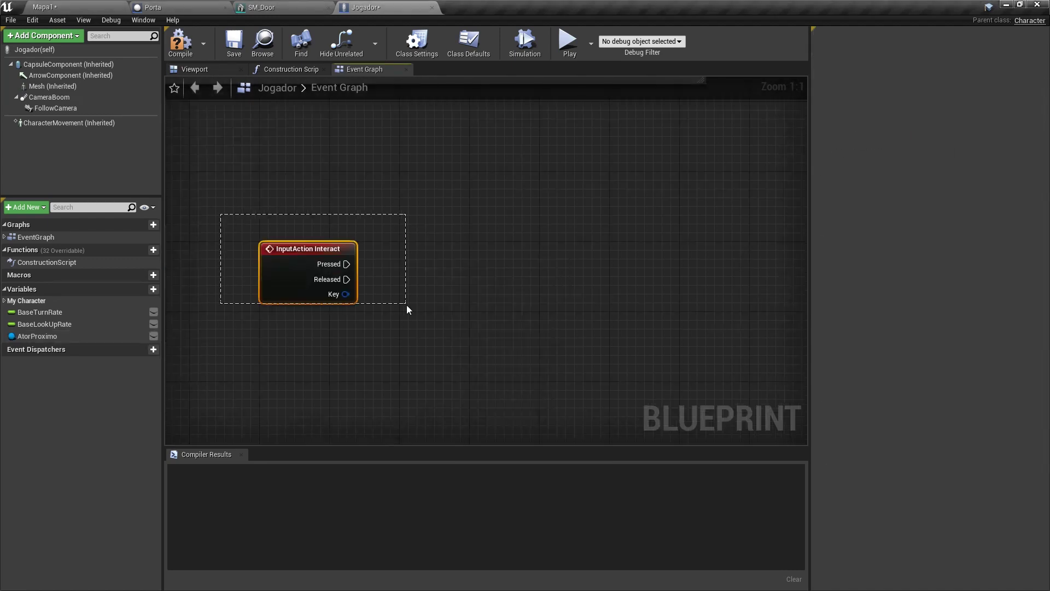
pyautogui.moveTo(31, 337)
pyautogui.mouseDown()
pyautogui.moveTo(343, 324)
pyautogui.moveTo(411, 278)
pyautogui.mouseUp()
pyautogui.click(344, 324)
pyautogui.click(427, 328)
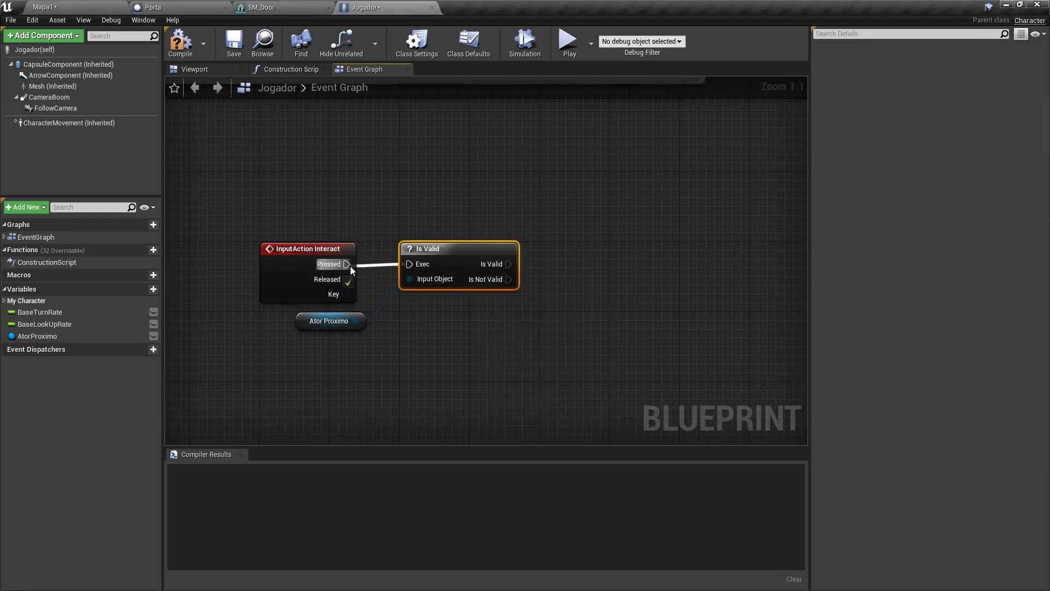
pyautogui.moveTo(346, 264); pyautogui.dragTo(408, 262)
pyautogui.moveTo(374, 296); pyautogui.dragTo(291, 262, button='right')
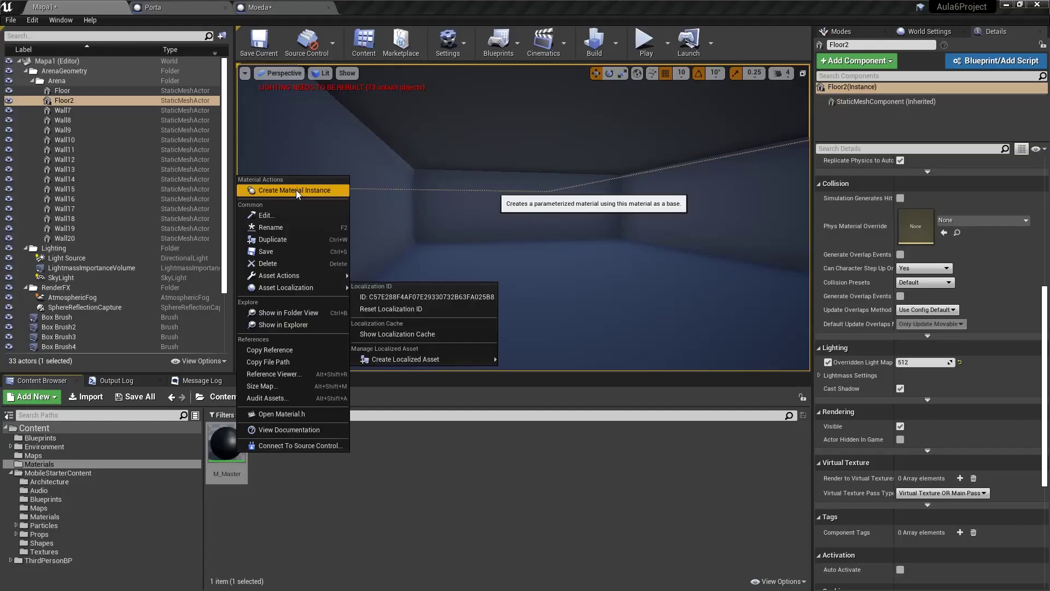
pyautogui.click(273, 187)
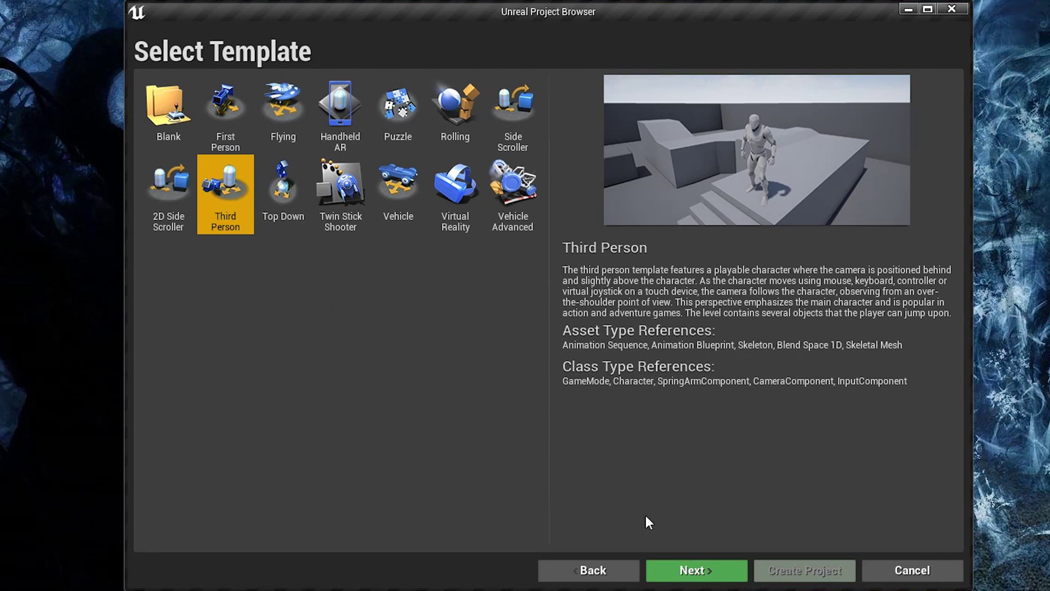
# Set the project to Scalable 3D or 2D performance with No Starter Content
pyautogui.click(691, 569)
pyautogui.click(244, 238)
pyautogui.click(203, 377)
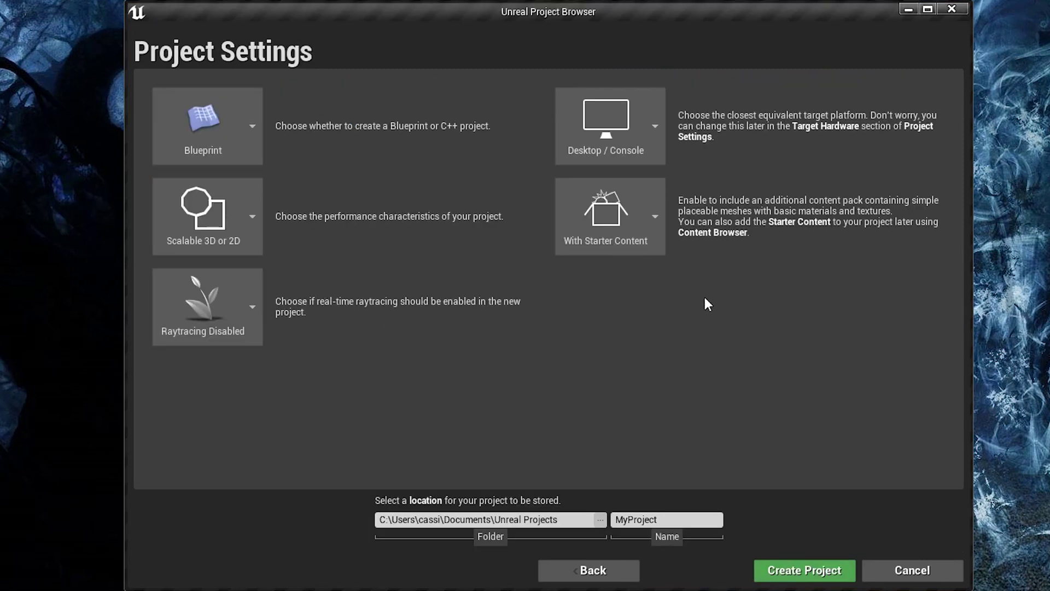
pyautogui.click(607, 219)
pyautogui.click(605, 287)
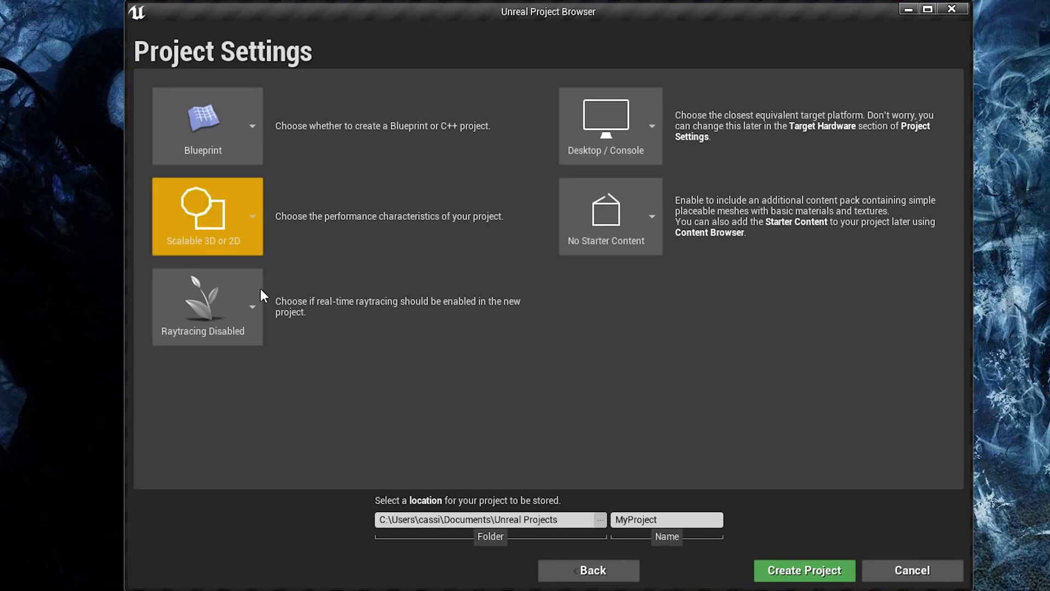
pyautogui.write('aULA')
# Name the project Aula6Project and create it
pyautogui.press('BackSpace')
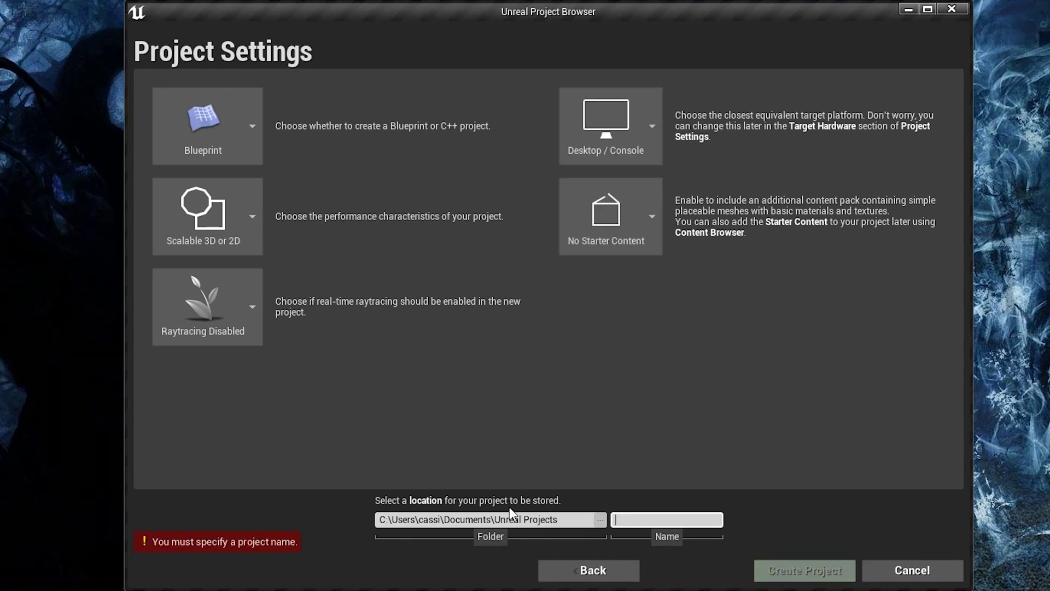
pyautogui.write('Aula6Project')
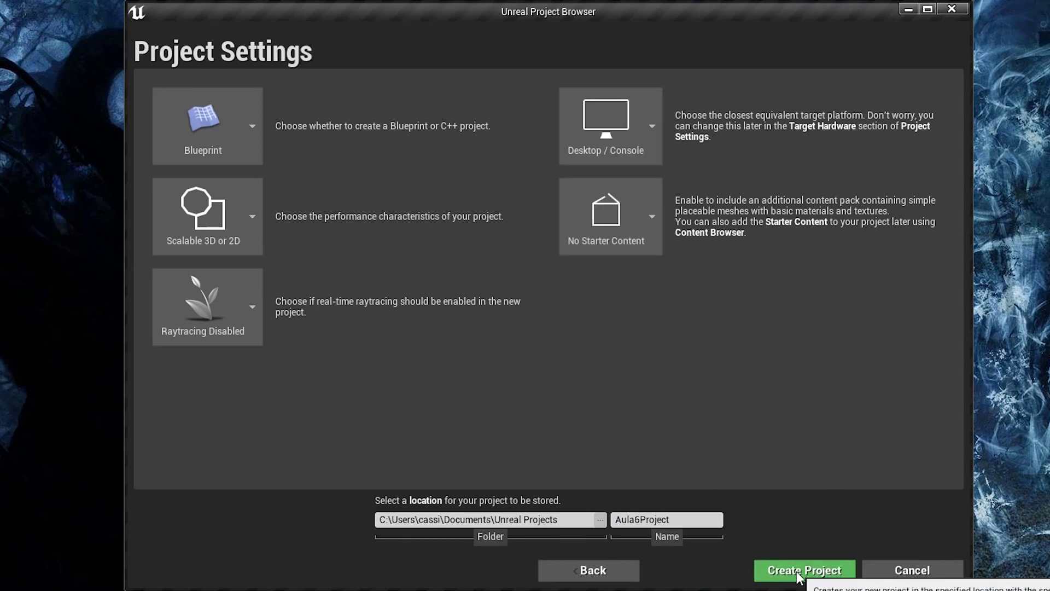
pyautogui.click(799, 571)
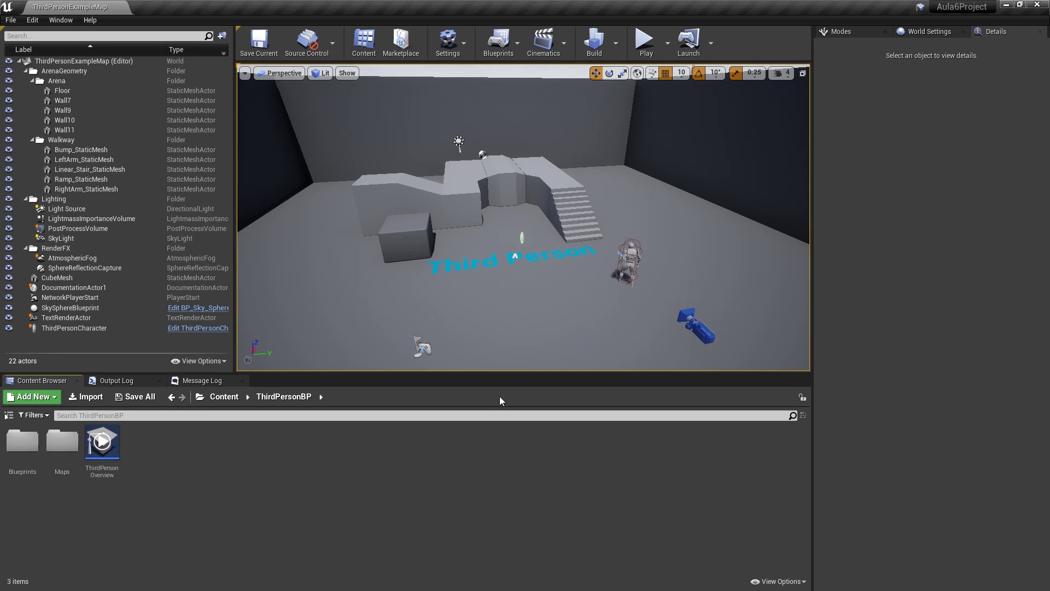
# Delete the ThirdPerson Overview asset
pyautogui.click(9, 415)
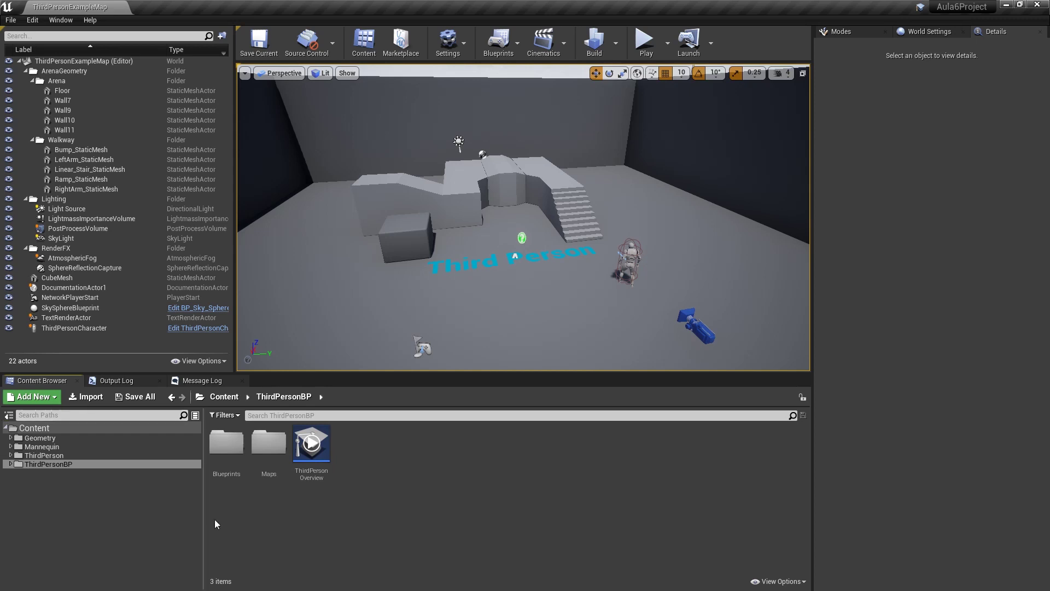
pyautogui.click(311, 445)
pyautogui.press('Delete')
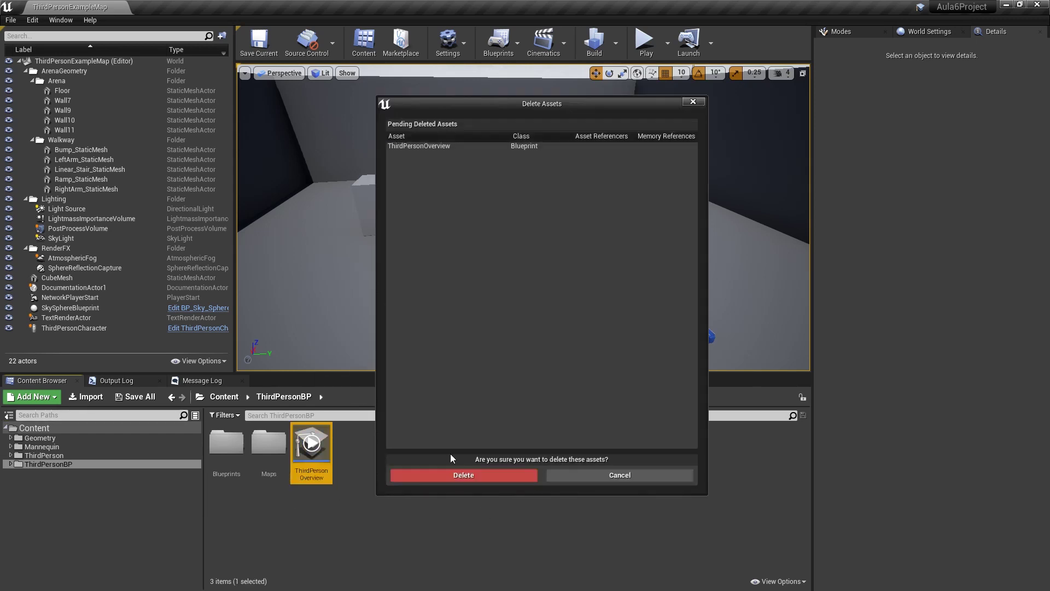
pyautogui.click(469, 476)
# Rename ThirdPersonExampleMap to Mapa1
pyautogui.doubleClick(269, 442)
pyautogui.click(239, 455)
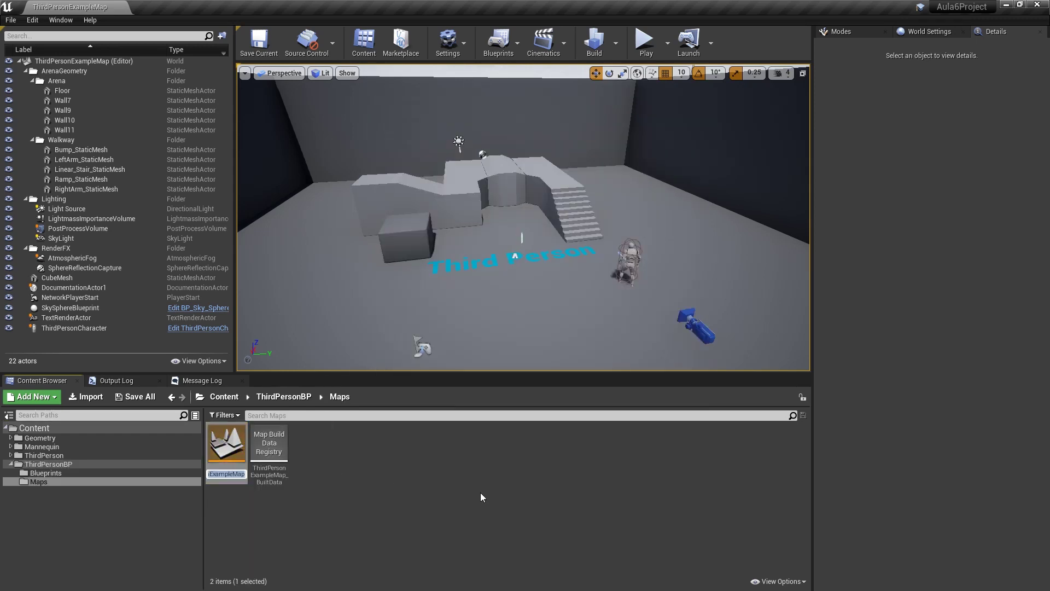
pyautogui.write('Mapa1')
pyautogui.press('Return')
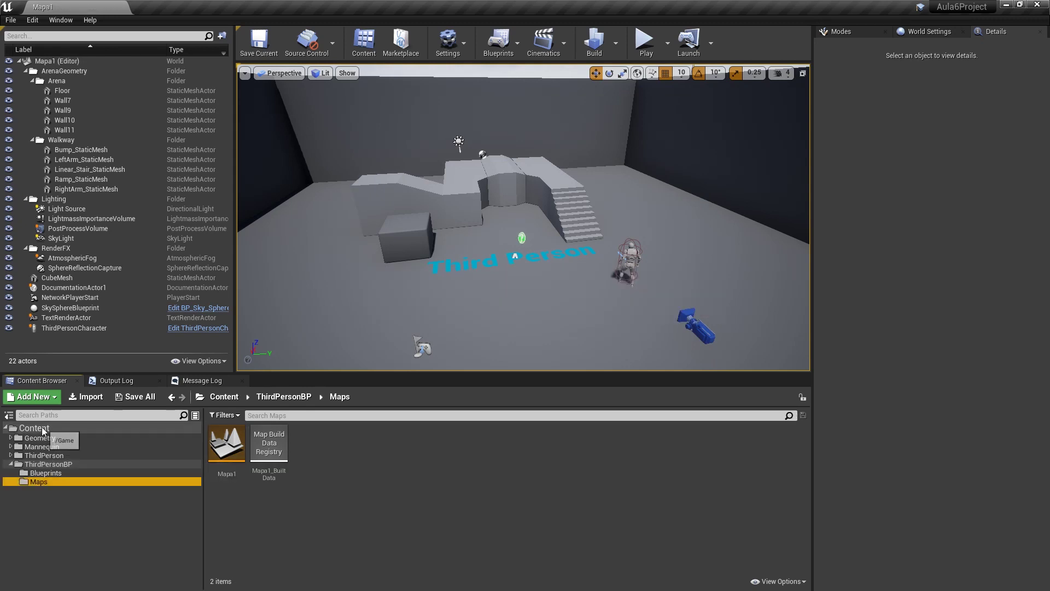
# Create an Environment folder under Content and move Geometry and ThirdPerson into it
pyautogui.click(34, 427)
pyautogui.rightClick(41, 428)
pyautogui.click(86, 189)
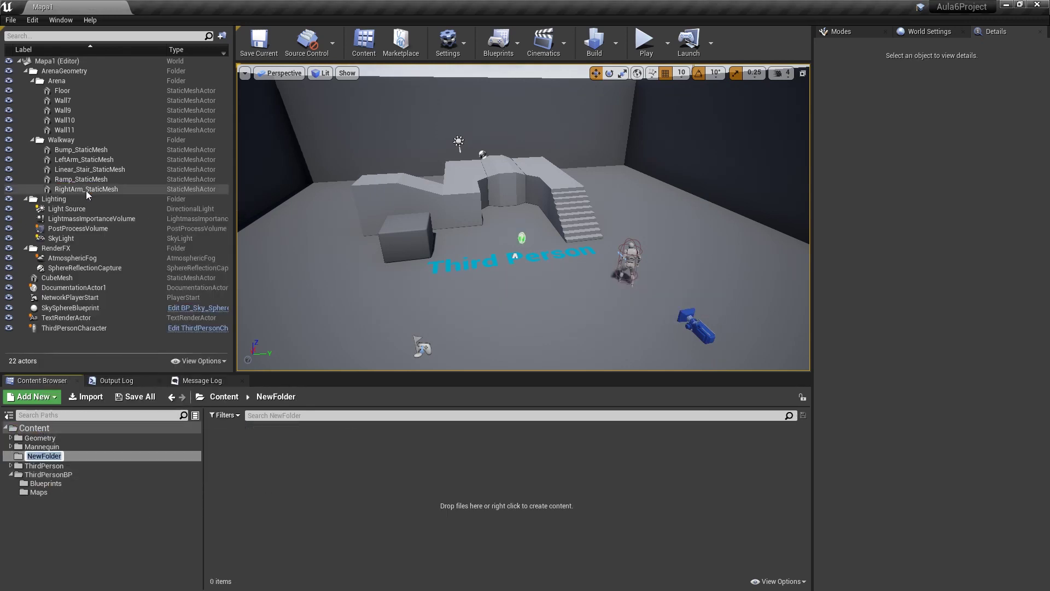
pyautogui.write('ronment')
pyautogui.moveTo(38, 446); pyautogui.dragTo(40, 438)
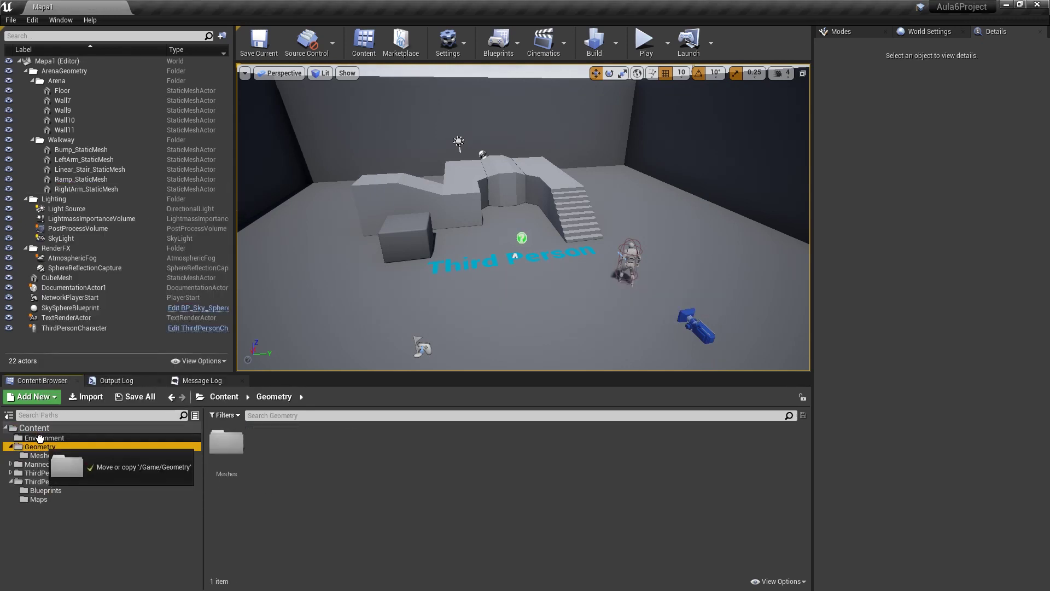
pyautogui.click(58, 453)
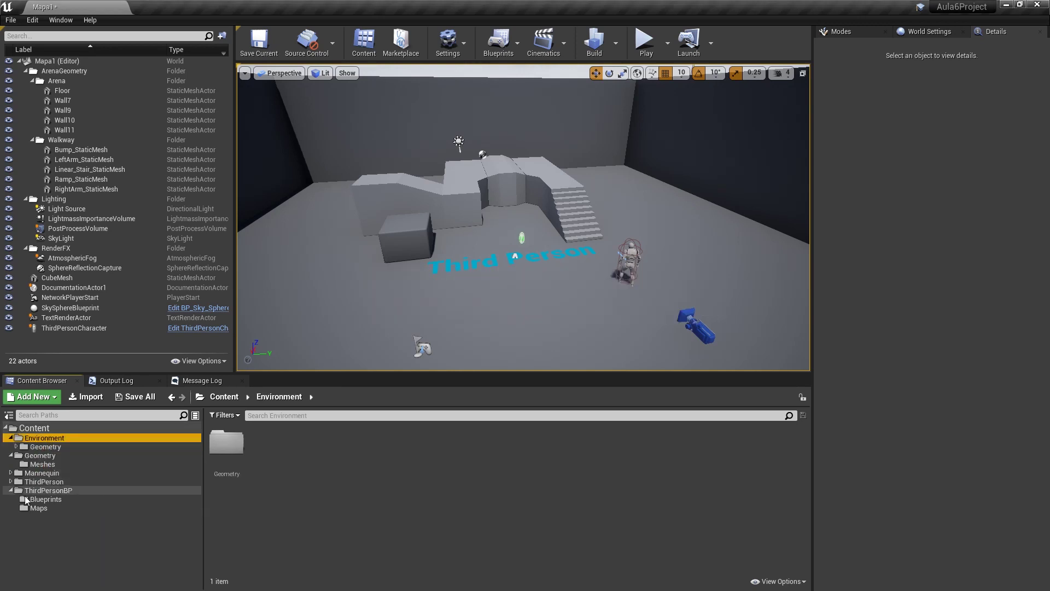
pyautogui.moveTo(45, 482); pyautogui.dragTo(33, 439)
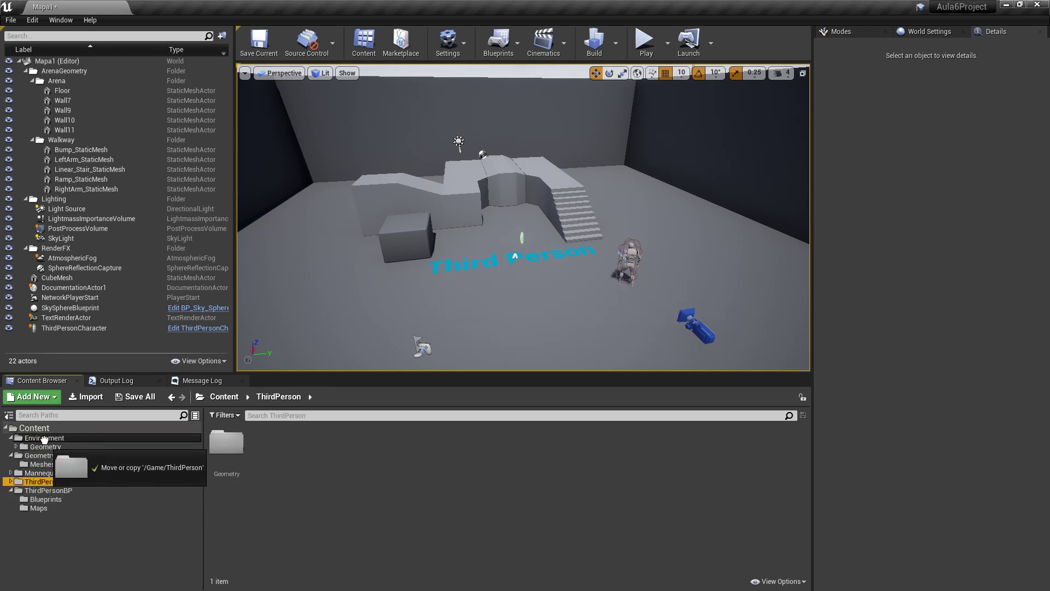
pyautogui.click(29, 461)
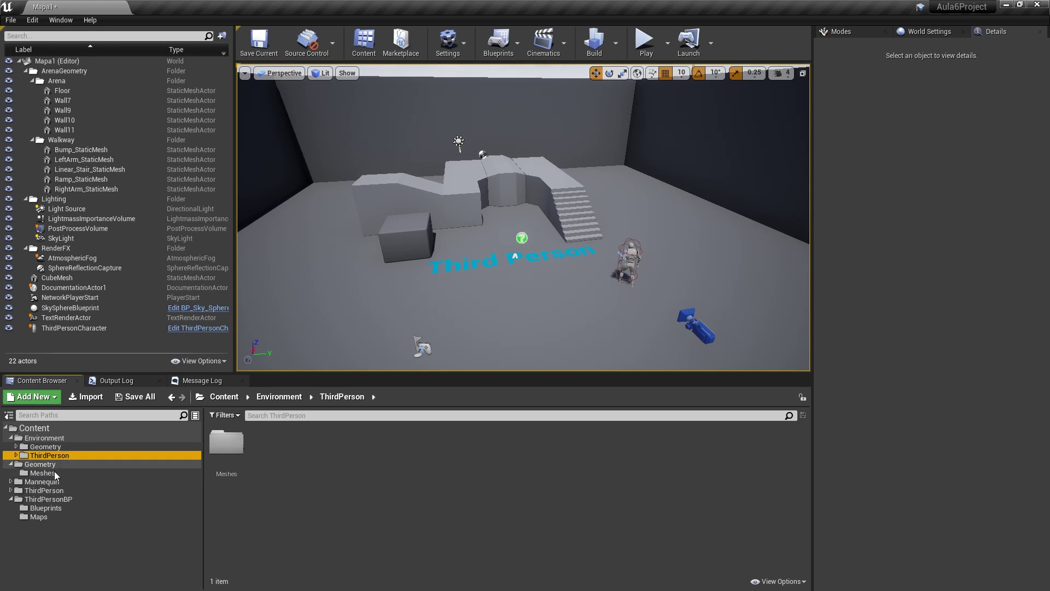
# Try deleting the root ThirdPerson folder, cancelling because its assets are still referenced
pyautogui.click(43, 491)
pyautogui.doubleClick(227, 444)
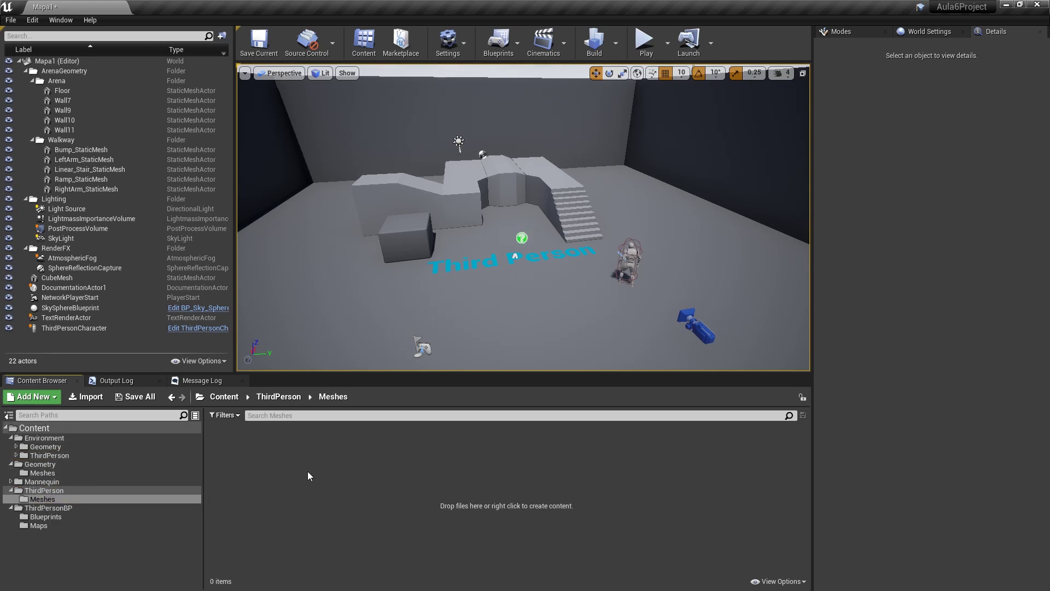
pyautogui.click(53, 492)
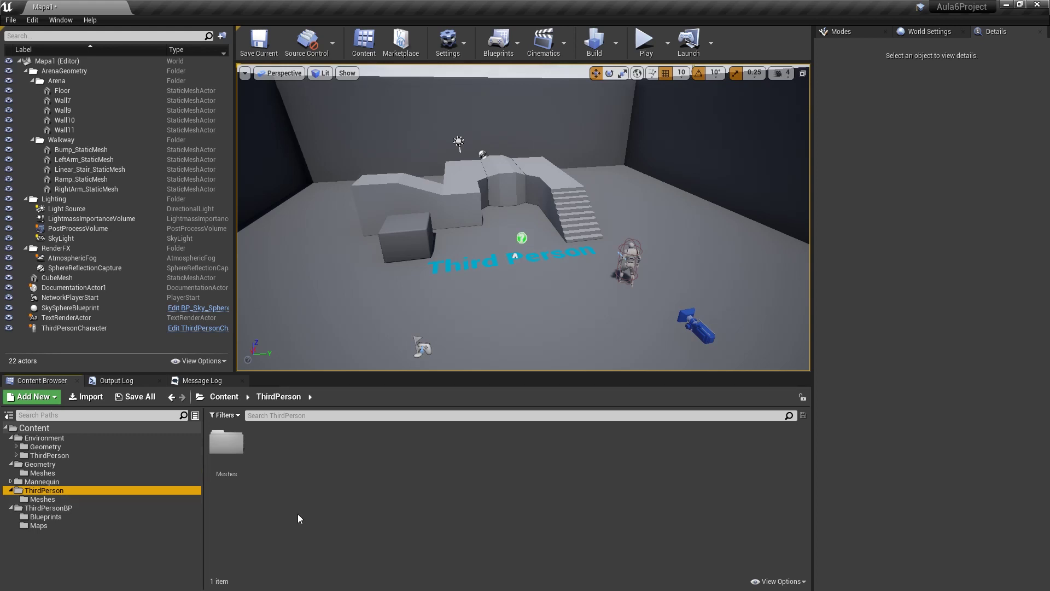
pyautogui.press('Delete')
pyautogui.click(340, 536)
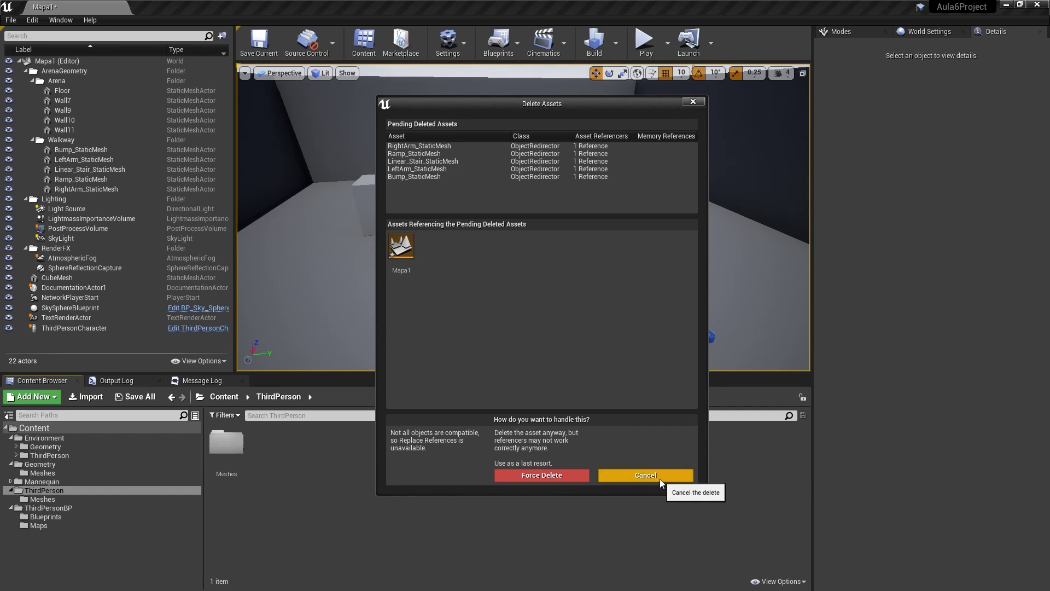
pyautogui.click(660, 479)
pyautogui.click(34, 428)
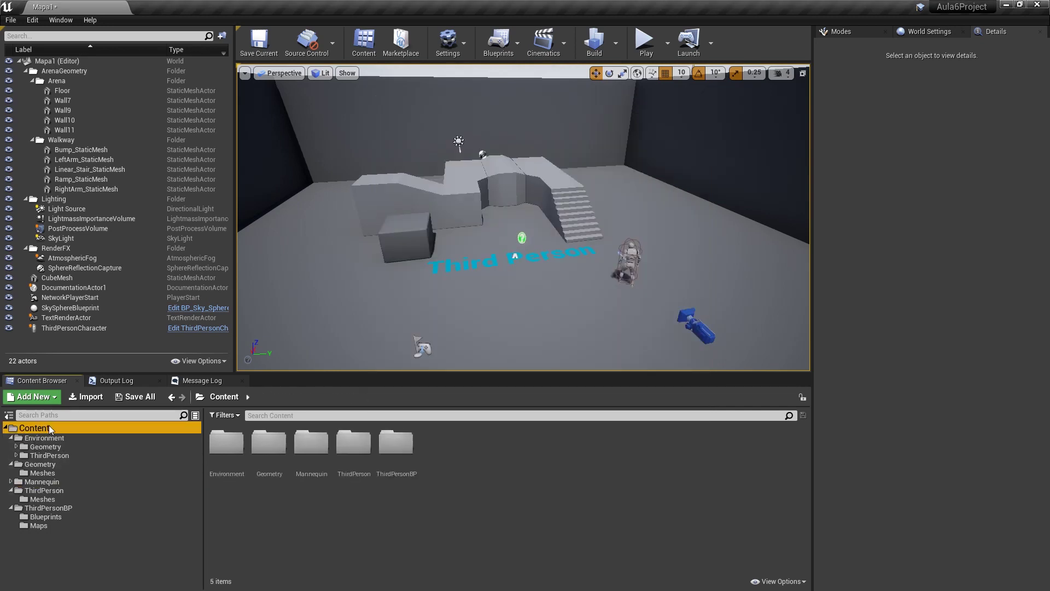
# Fix up redirectors in Content and delete the root ThirdPerson folder
pyautogui.rightClick(37, 428)
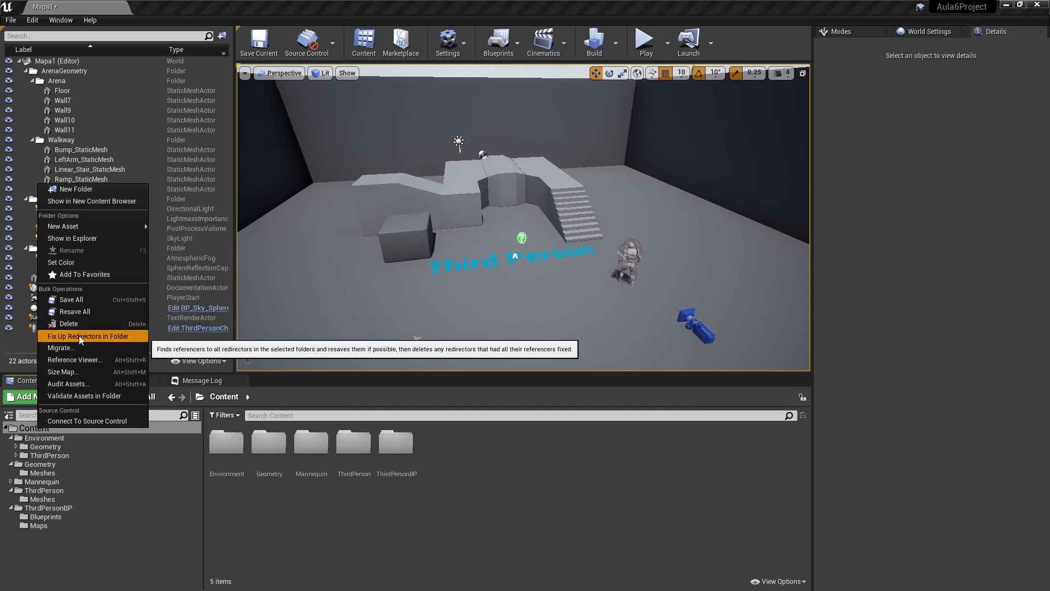
pyautogui.click(62, 337)
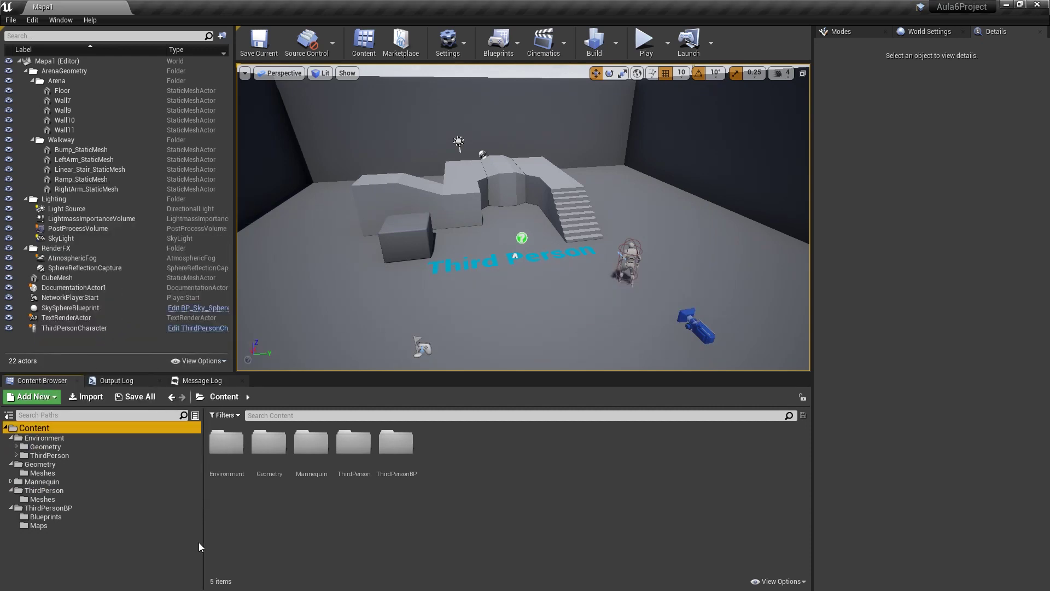
pyautogui.click(48, 489)
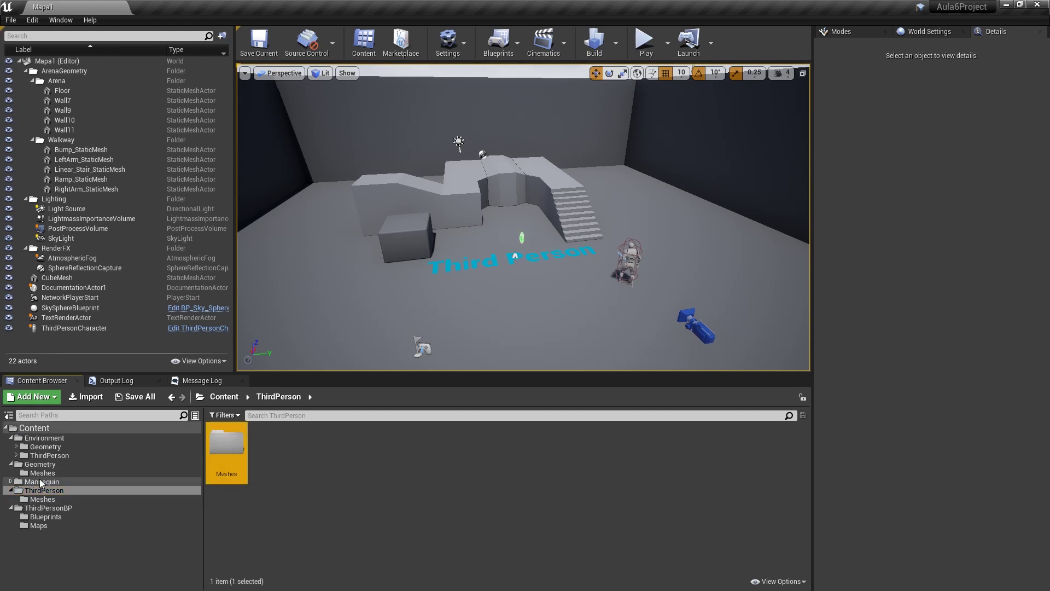
pyautogui.press('Delete')
pyautogui.click(117, 507)
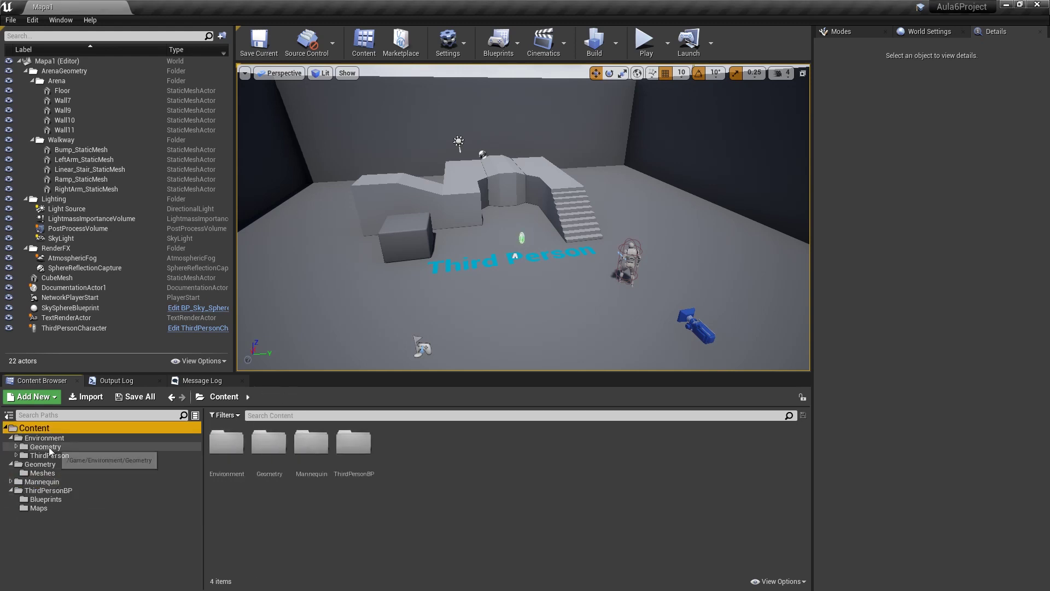
# Delete the unused Geometry folder
pyautogui.click(79, 462)
pyautogui.press('Delete')
pyautogui.click(57, 450)
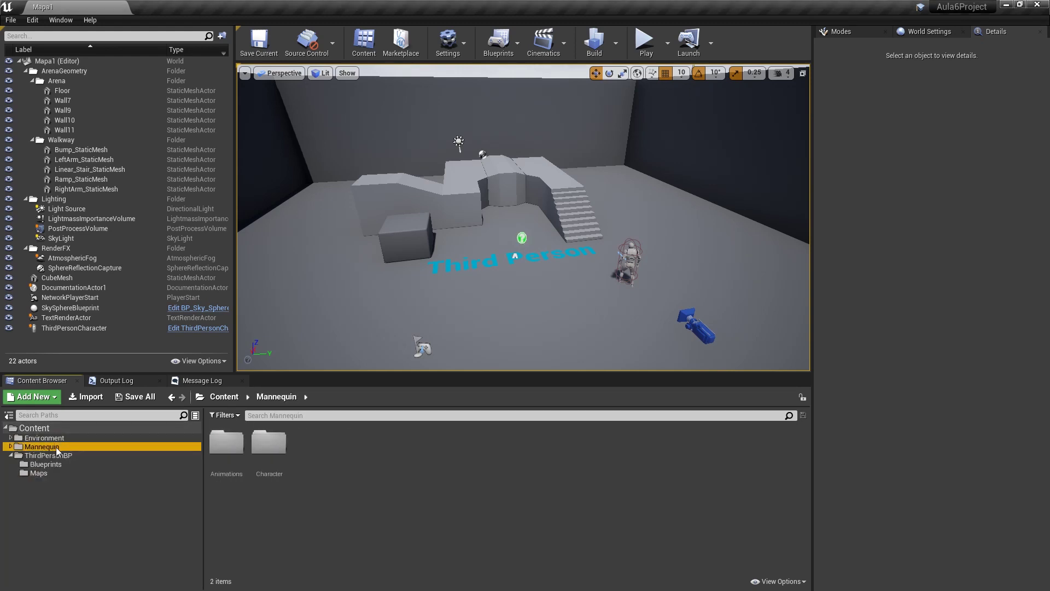
# Move Mannequin into ThirdPersonBP and bring Maps up under Content
pyautogui.moveTo(39, 448); pyautogui.dragTo(42, 458)
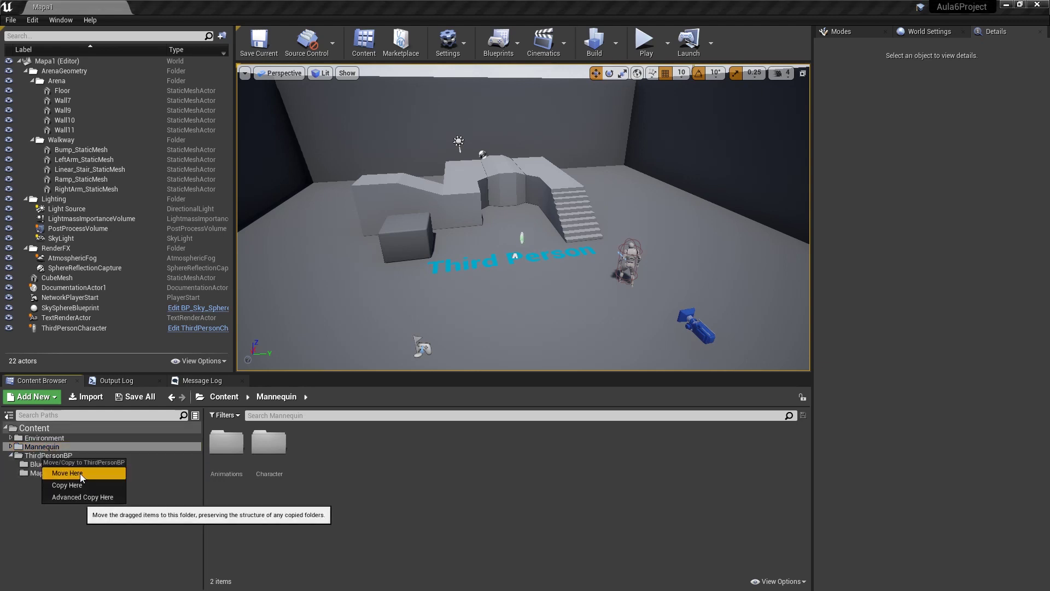
pyautogui.click(60, 470)
pyautogui.moveTo(316, 448); pyautogui.dragTo(39, 433)
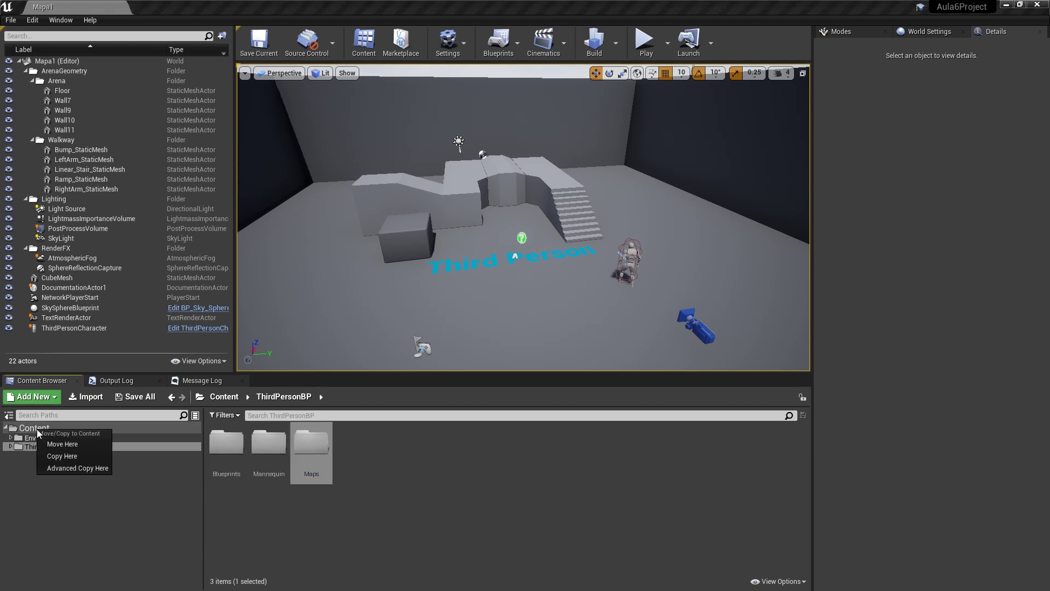
pyautogui.click(67, 443)
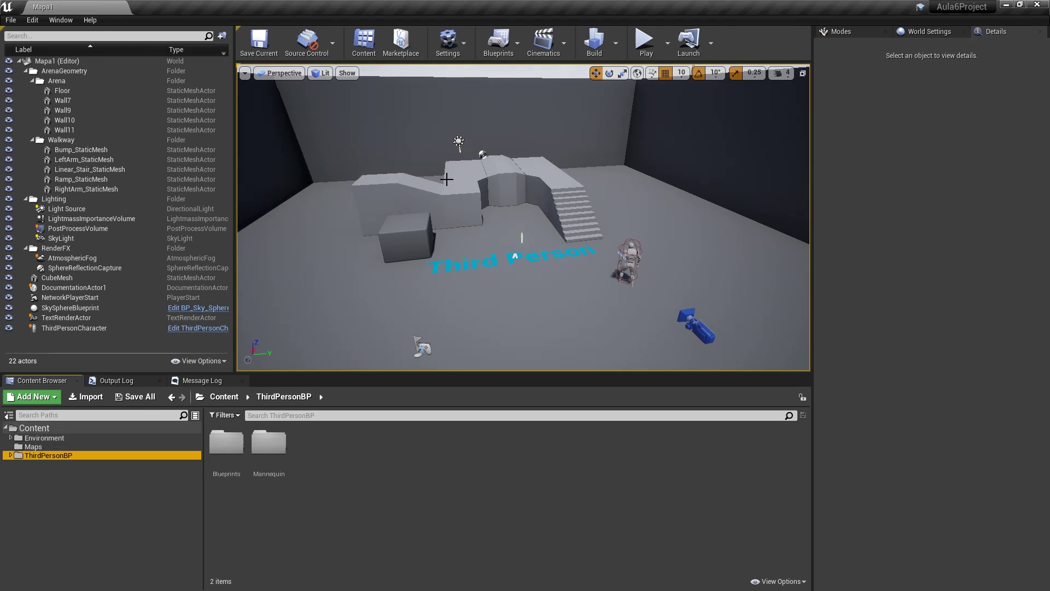
# Delete the player character, NetworkPlayerStart, DocumentationActor1 and the Third Person text
pyautogui.keyDown('alt'); pyautogui.moveTo(678, 201); pyautogui.dragTo(633, 280); pyautogui.keyUp('alt')
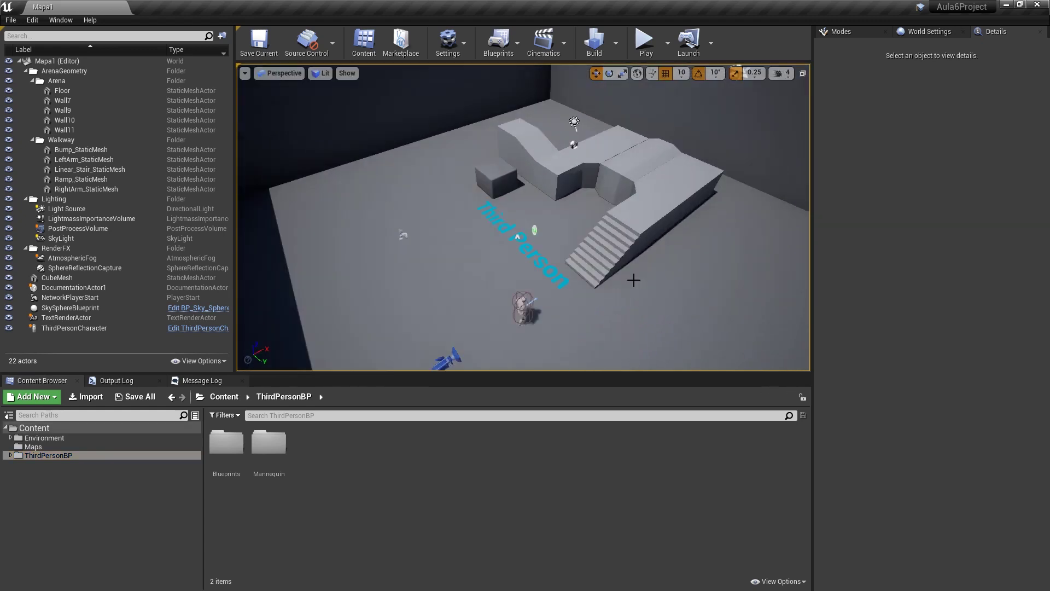
pyautogui.click(525, 309)
pyautogui.press('Delete')
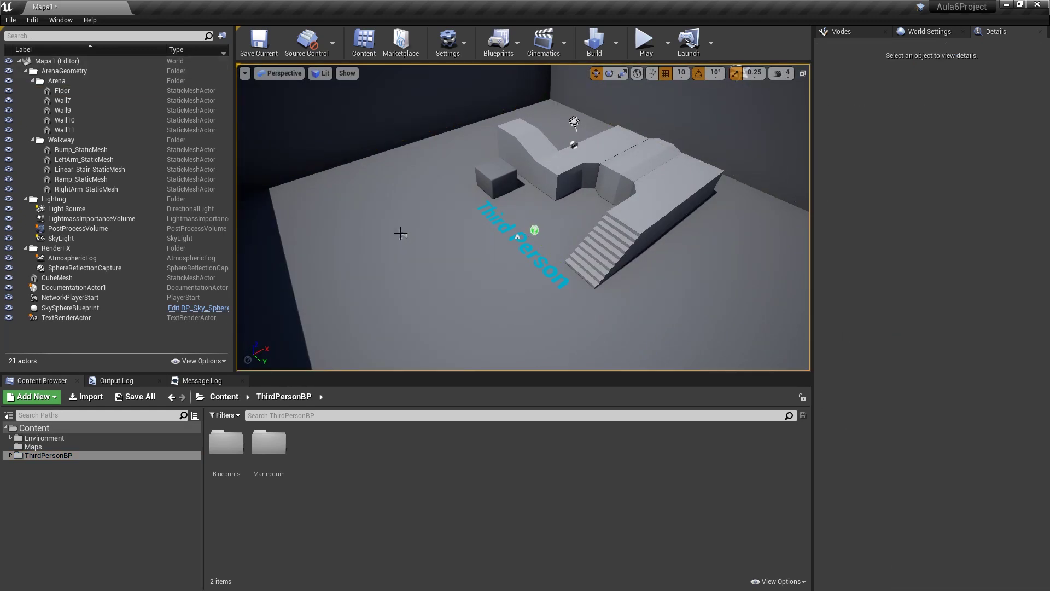
pyautogui.click(402, 235)
pyautogui.press('Delete')
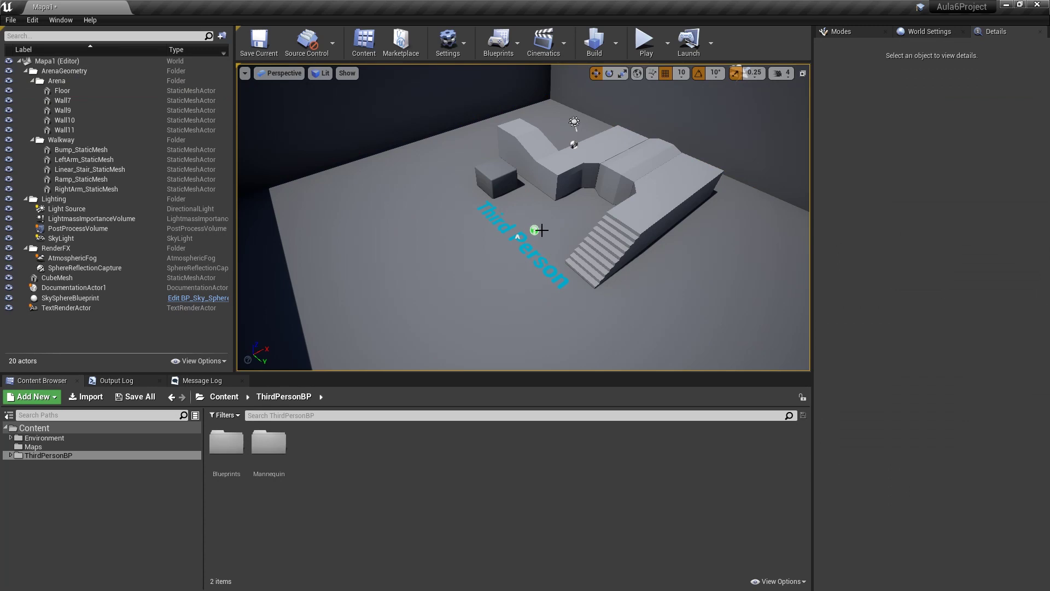
pyautogui.click(540, 229)
pyautogui.press('f')
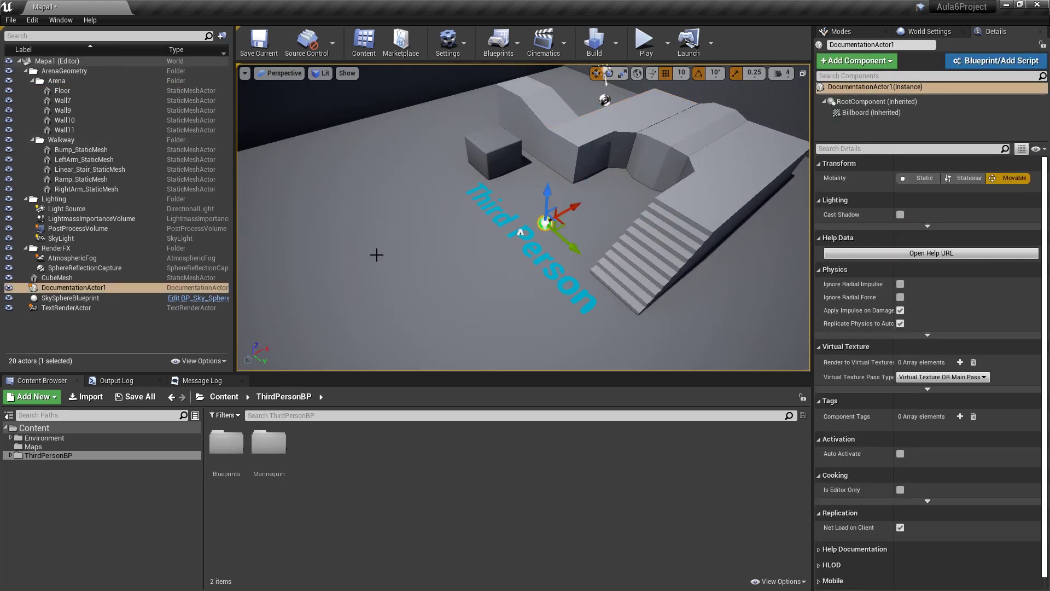
pyautogui.press('Delete')
pyautogui.click(525, 257)
pyautogui.press('Delete')
pyautogui.click(627, 271)
# Delete the linear stairs, walkway pieces, ramp and cube blocks
pyautogui.press('Delete')
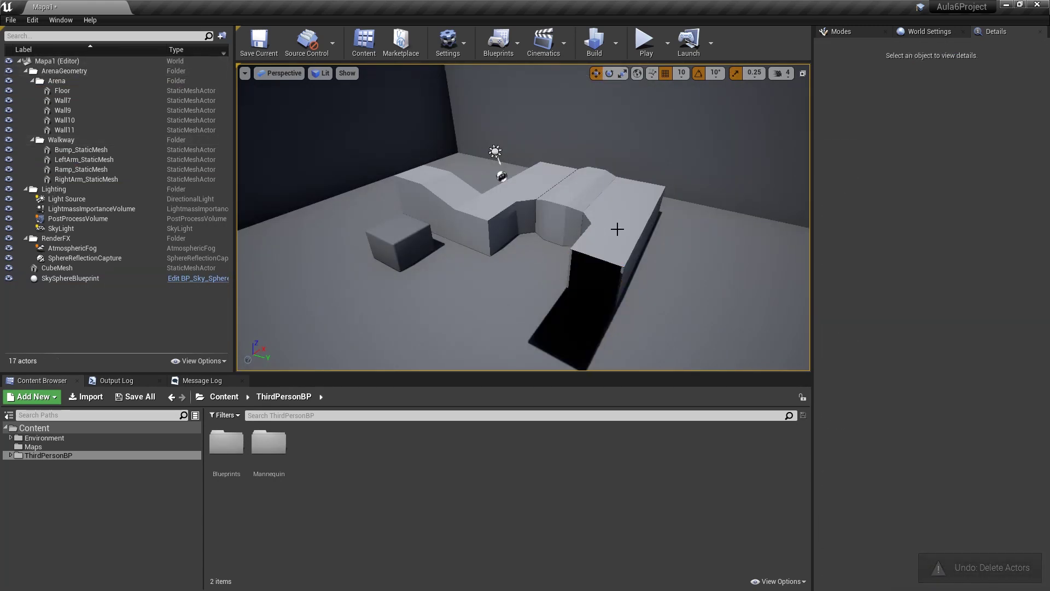
pyautogui.click(616, 227)
pyautogui.press('Delete')
pyautogui.click(536, 183)
pyautogui.press('Delete')
pyautogui.click(498, 205)
pyautogui.click(434, 176)
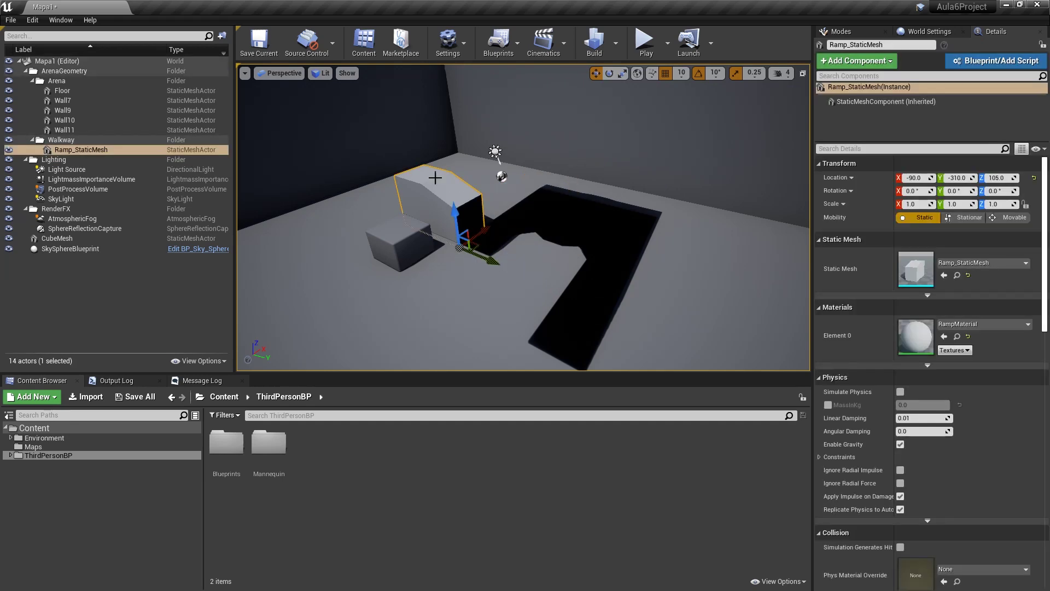
pyautogui.press('Delete')
pyautogui.click(399, 244)
pyautogui.press('Delete')
pyautogui.click(675, 223)
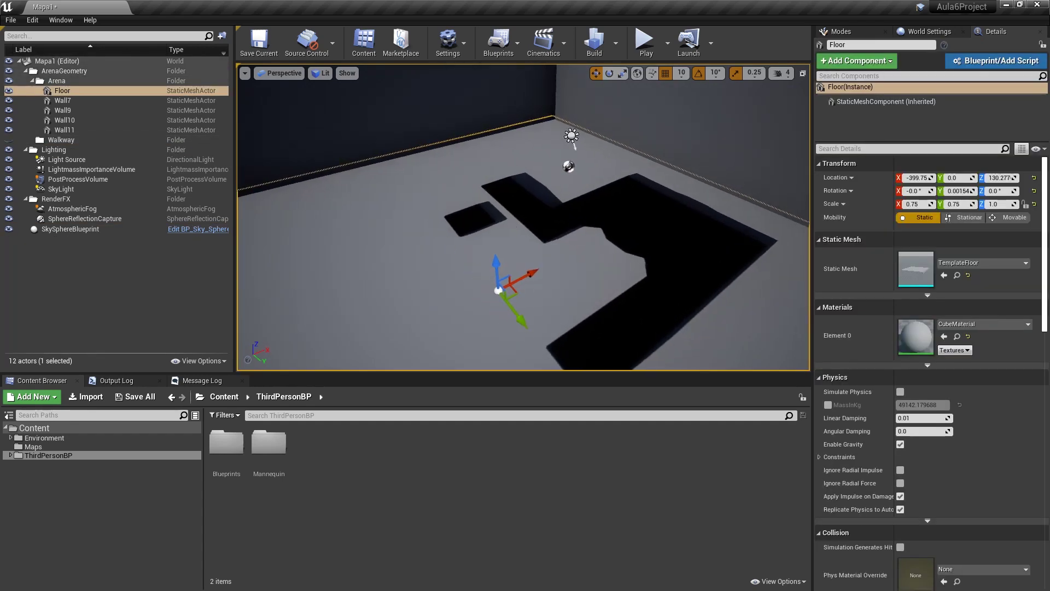
pyautogui.moveTo(525, 219)
pyautogui.mouseDown(button='right')
pyautogui.moveTo(606, 77)
pyautogui.moveTo(547, 93)
pyautogui.mouseUp(button='right')
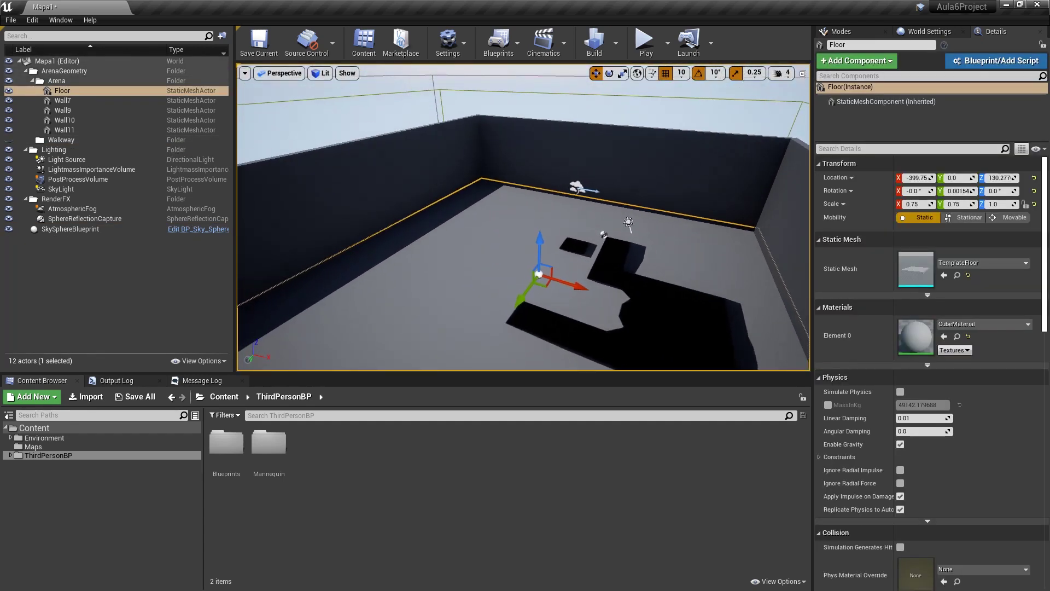
# Duplicate the floor and raise the copy to Z 930 as a ceiling
pyautogui.scroll(-5, 624, 222)
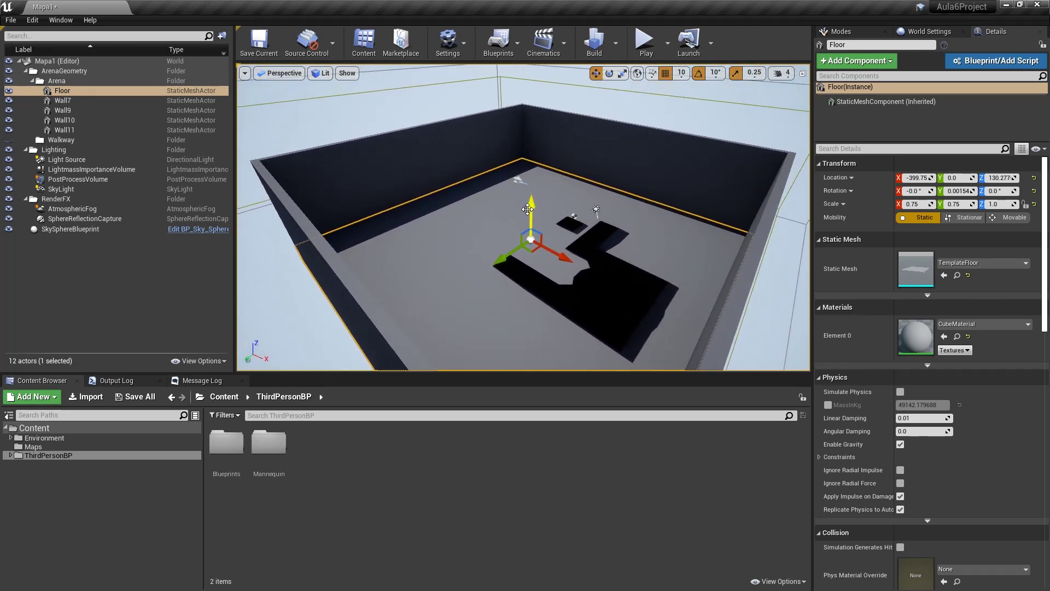
pyautogui.keyDown('alt'); pyautogui.moveTo(531, 215); pyautogui.dragTo(652, 213); pyautogui.keyUp('alt')
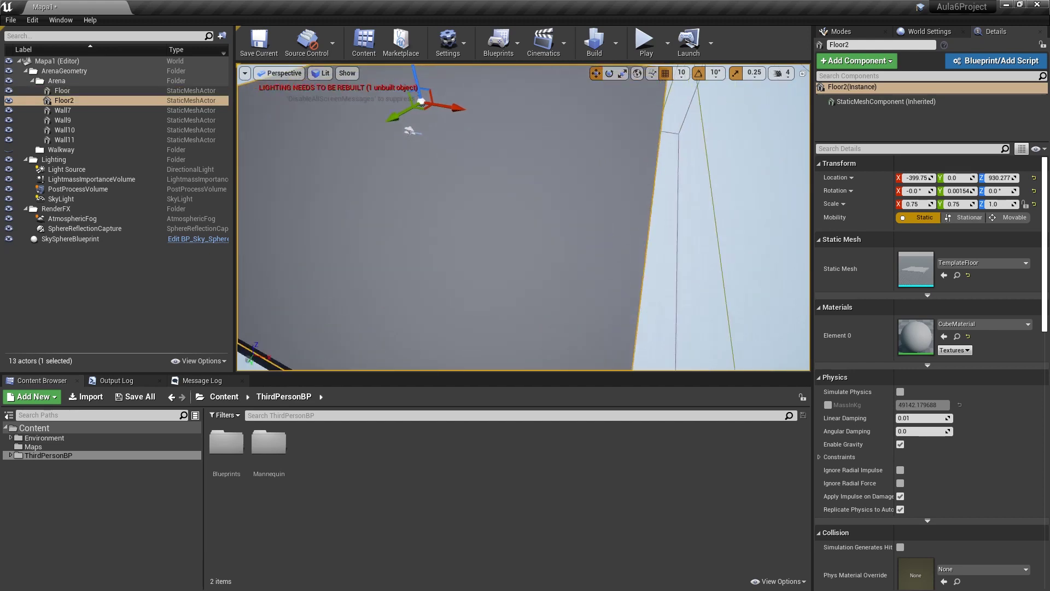
pyautogui.moveTo(652, 213); pyautogui.dragTo(404, 176, button='right')
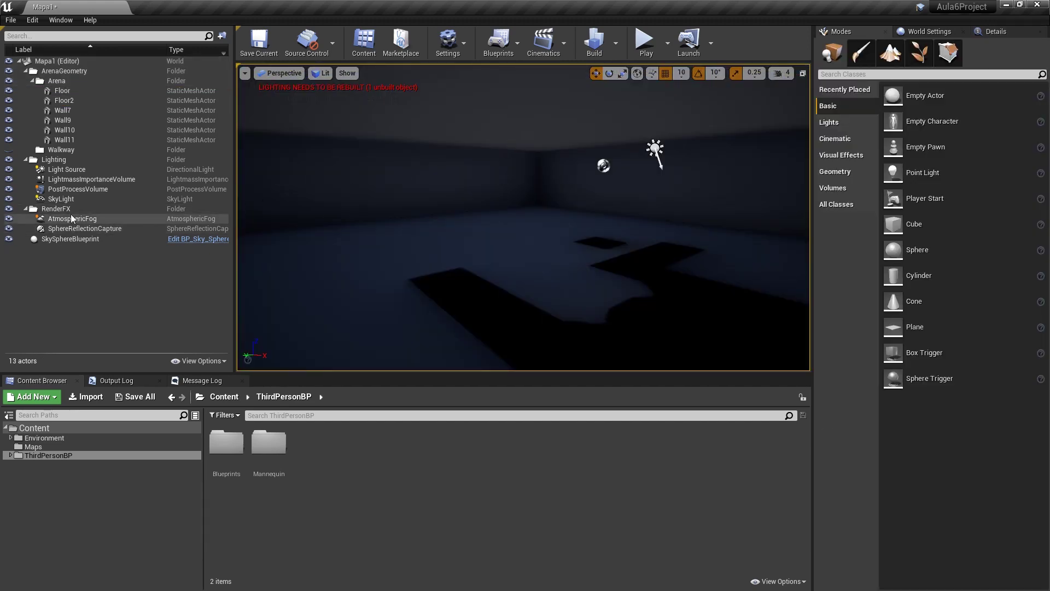
# Set the SkyLight Intensity Scale to 2.0
pyautogui.click(63, 199)
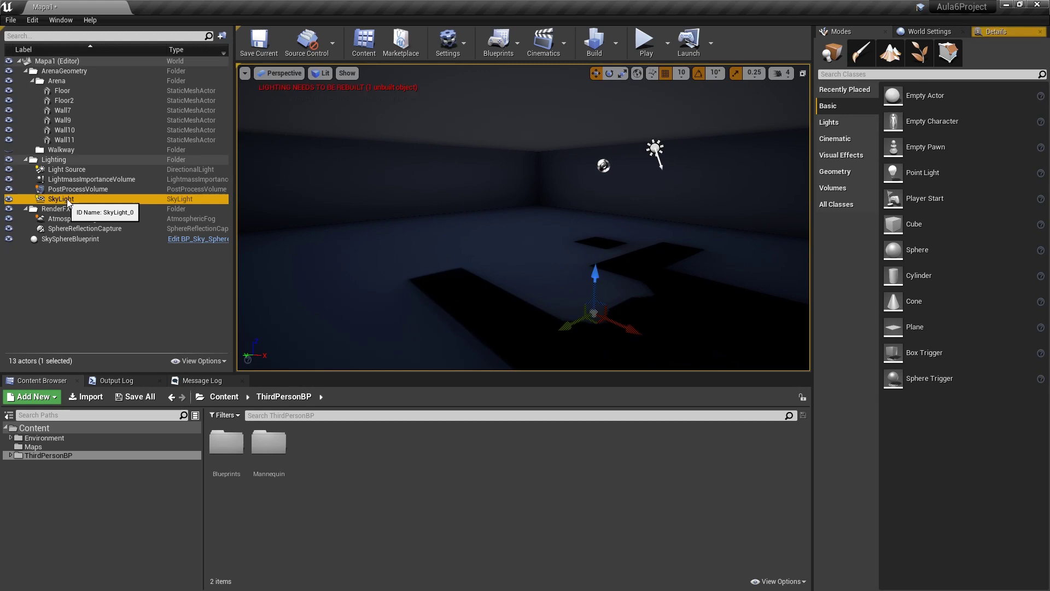
pyautogui.click(996, 31)
pyautogui.moveTo(732, 248); pyautogui.dragTo(749, 268, button='right')
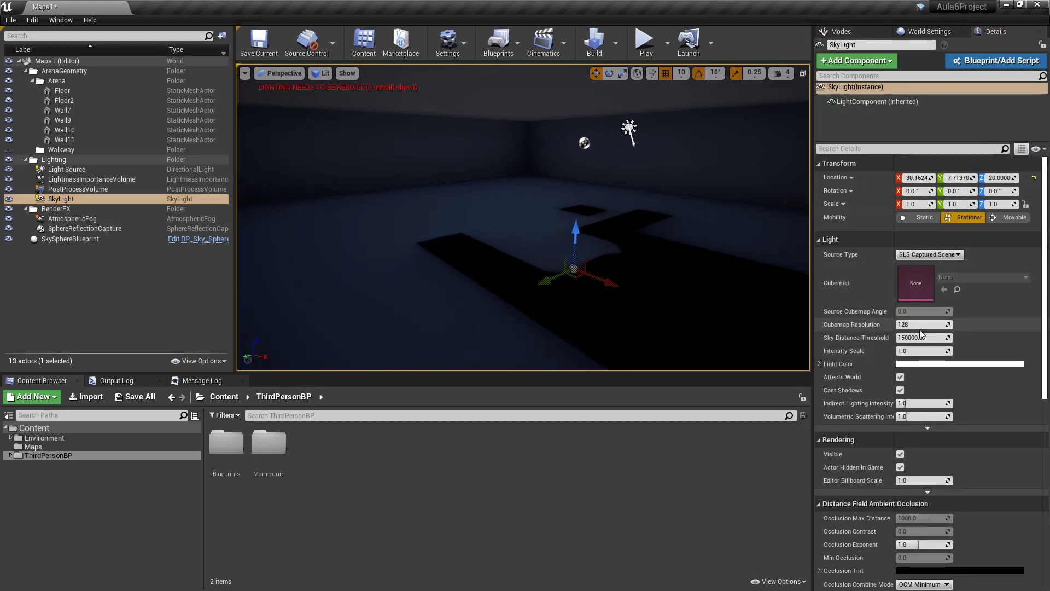
pyautogui.click(921, 350)
pyautogui.write('2')
pyautogui.press('Return')
# Delete the wall Wall9
pyautogui.moveTo(533, 212); pyautogui.dragTo(517, 195)
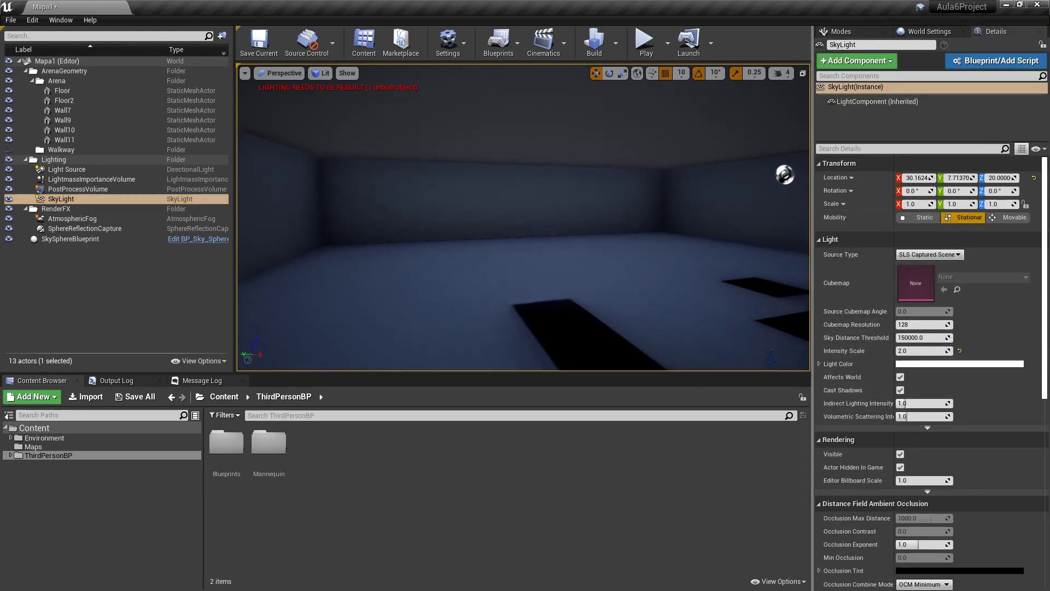
pyautogui.click(544, 195)
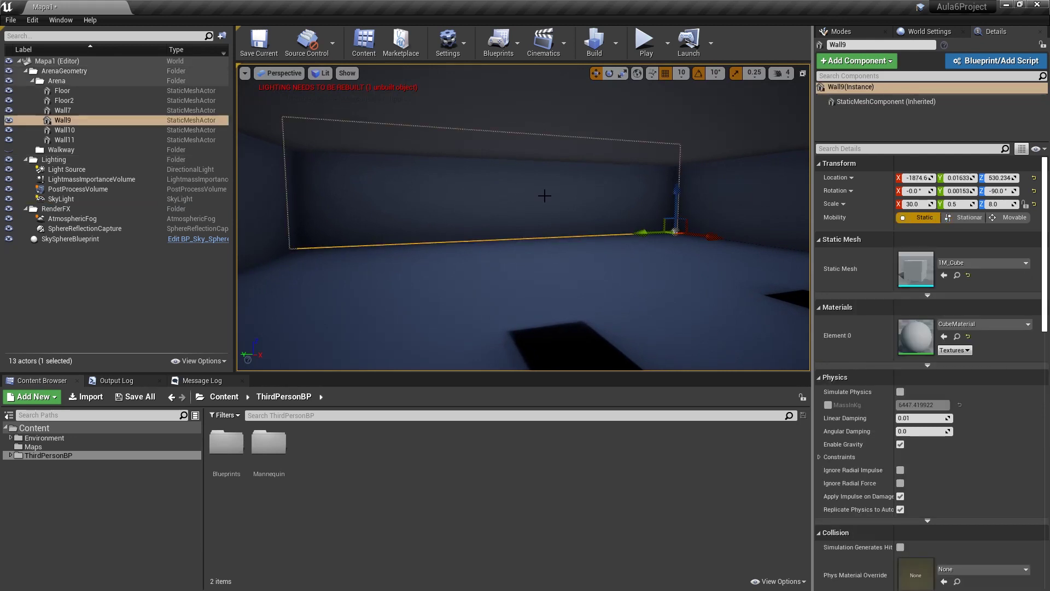
pyautogui.press('Delete')
pyautogui.click(837, 31)
# Place a Box brush where Wall9 stood, at X -1260, Z 530
pyautogui.click(835, 171)
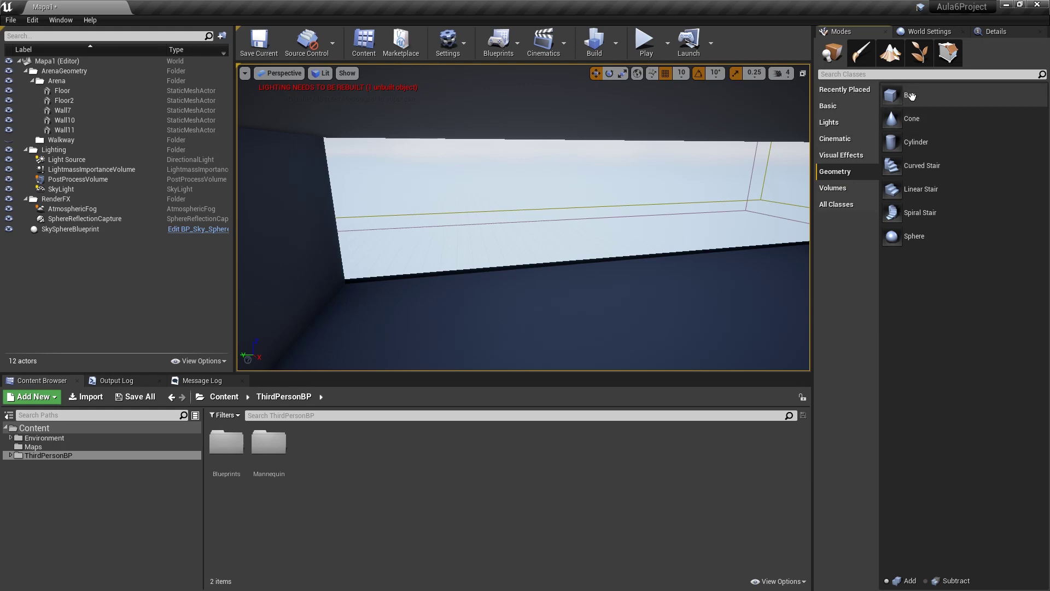
pyautogui.moveTo(910, 96)
pyautogui.mouseDown()
pyautogui.moveTo(556, 180)
pyautogui.moveTo(566, 199)
pyautogui.mouseUp()
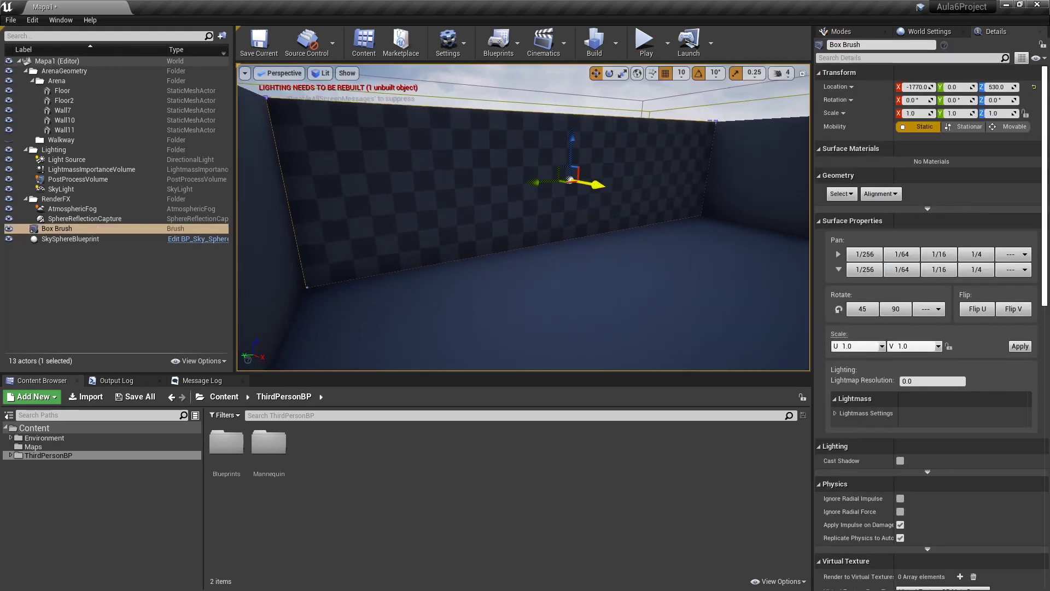
pyautogui.moveTo(596, 185); pyautogui.dragTo(678, 168)
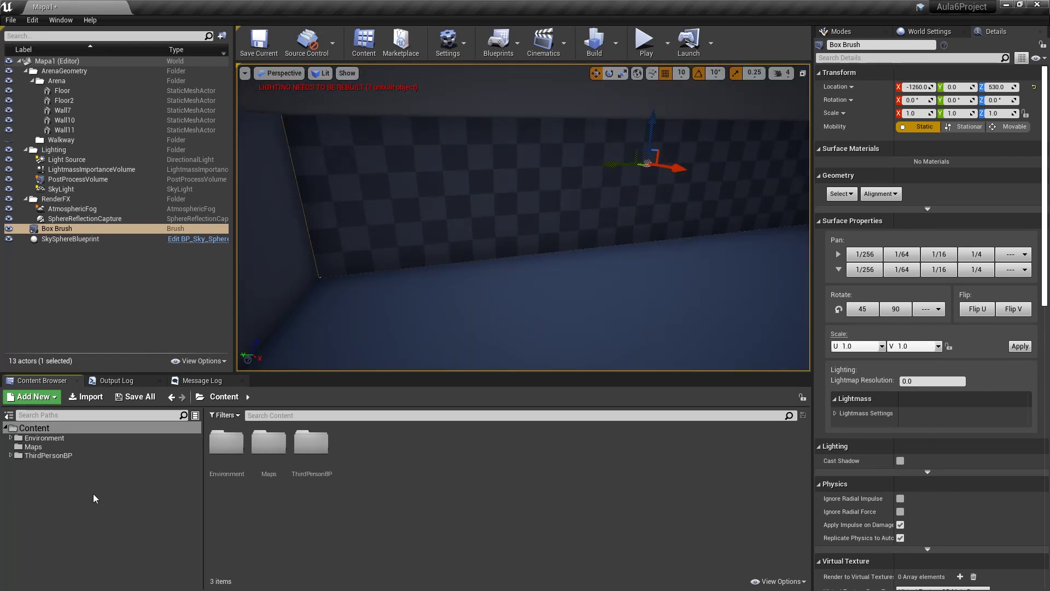
pyautogui.click(52, 398)
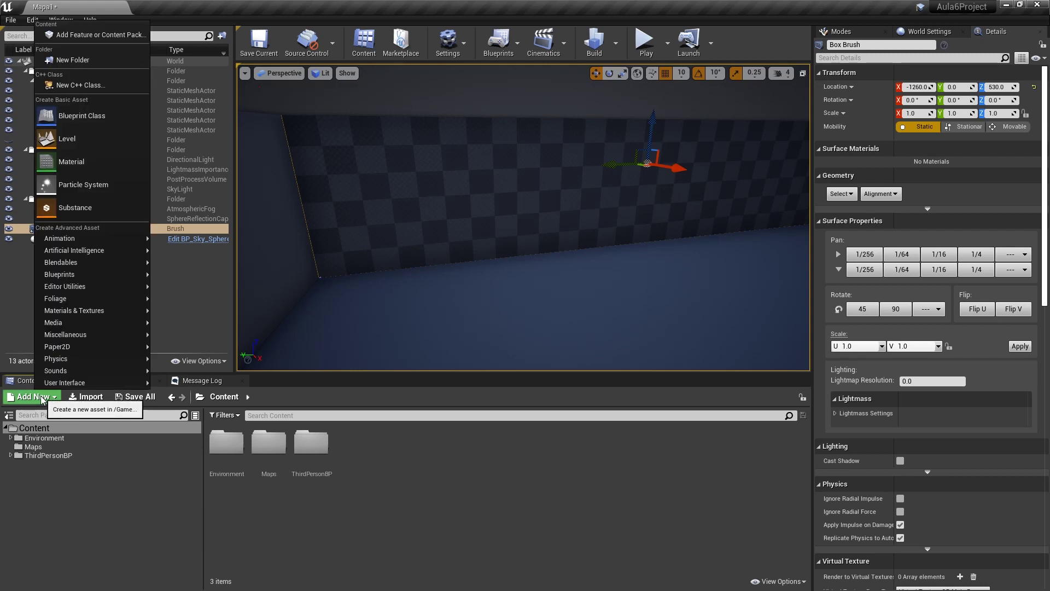
# Add the Mobile Starter Content pack and create a Blueprints folder under Content
pyautogui.click(77, 37)
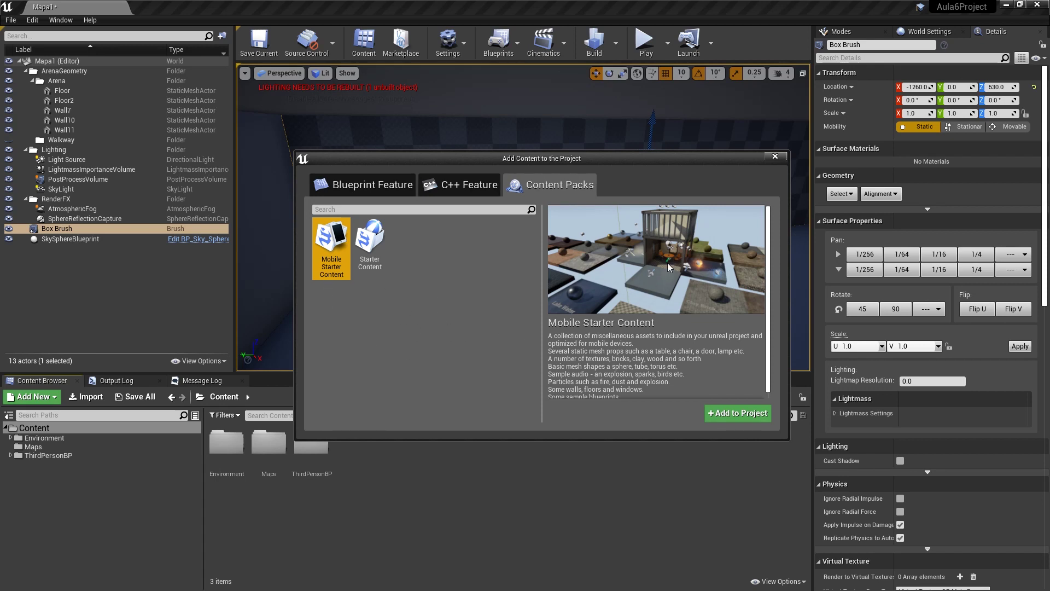
pyautogui.click(753, 414)
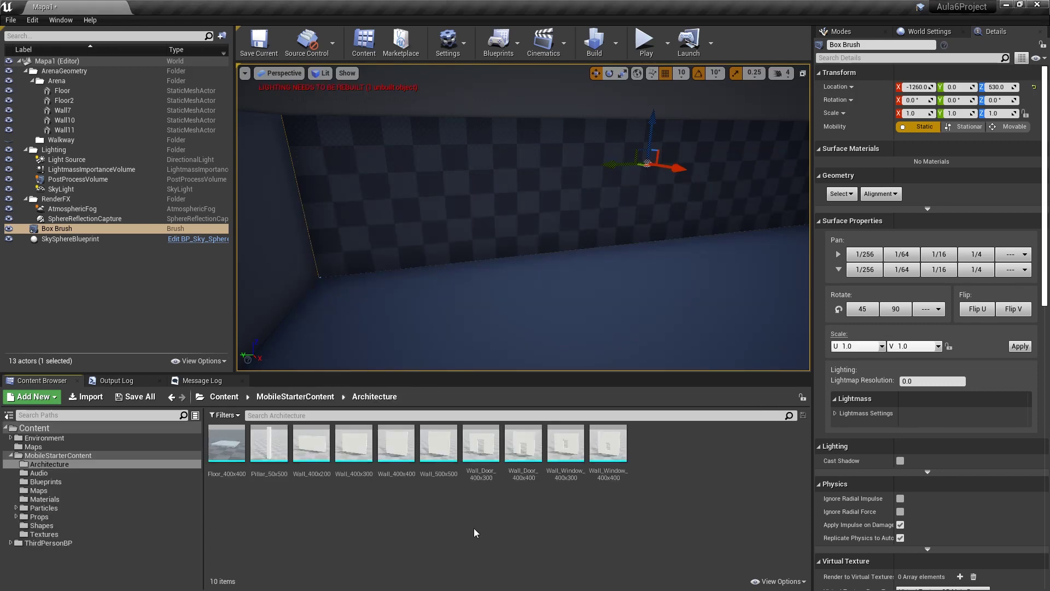
pyautogui.rightClick(39, 429)
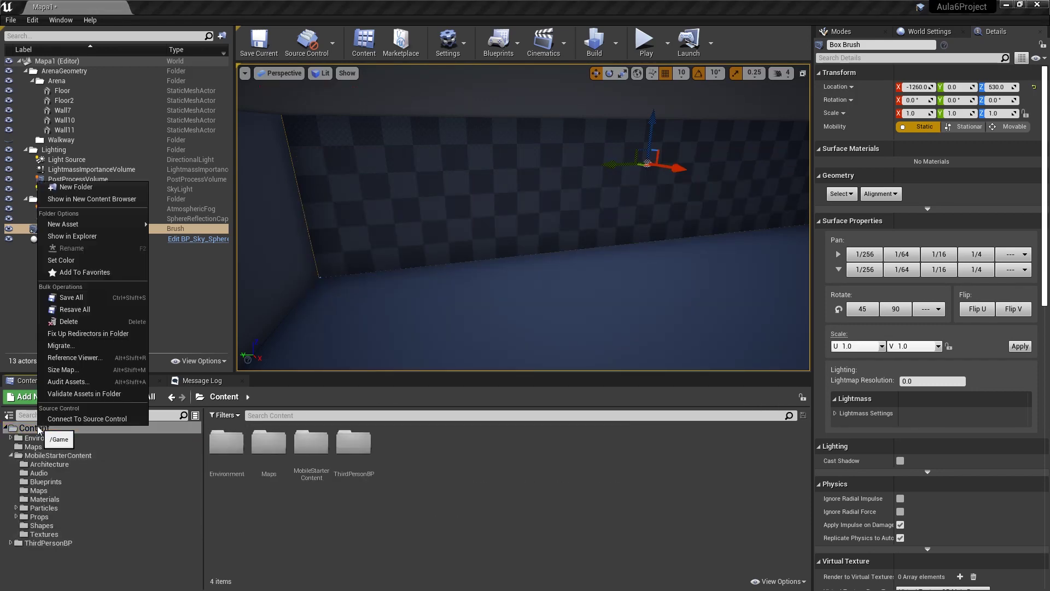
pyautogui.click(85, 188)
pyautogui.write('lueprints')
pyautogui.press('Return')
# Create a new Actor blueprint class inside Blueprints
pyautogui.rightClick(290, 440)
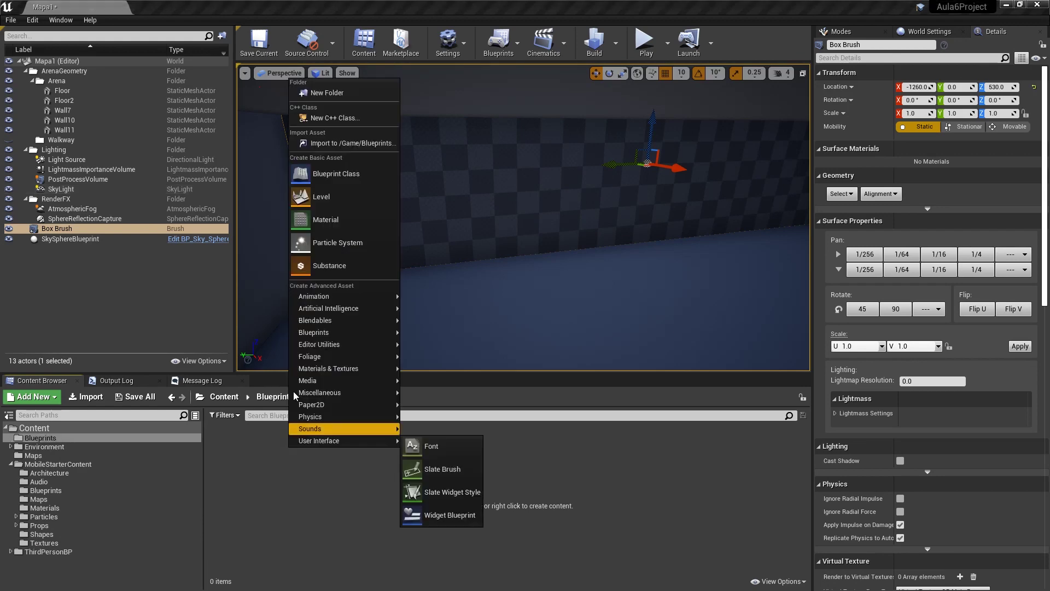
pyautogui.click(328, 174)
pyautogui.click(413, 205)
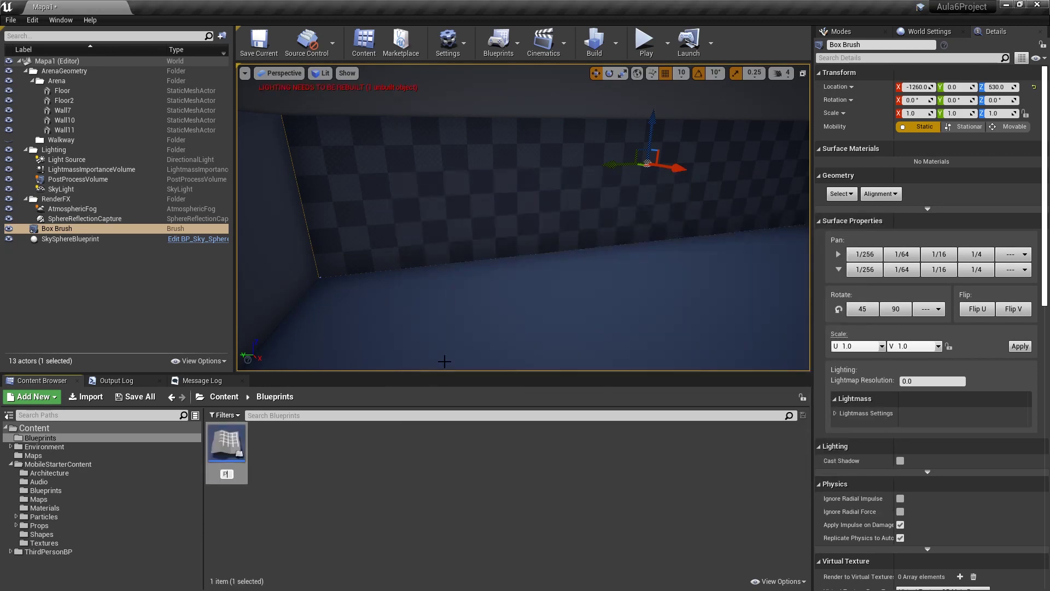
# Name the blueprint Porta and add two static mesh components named Vao and Porta
pyautogui.press('Return')
pyautogui.press('Return')
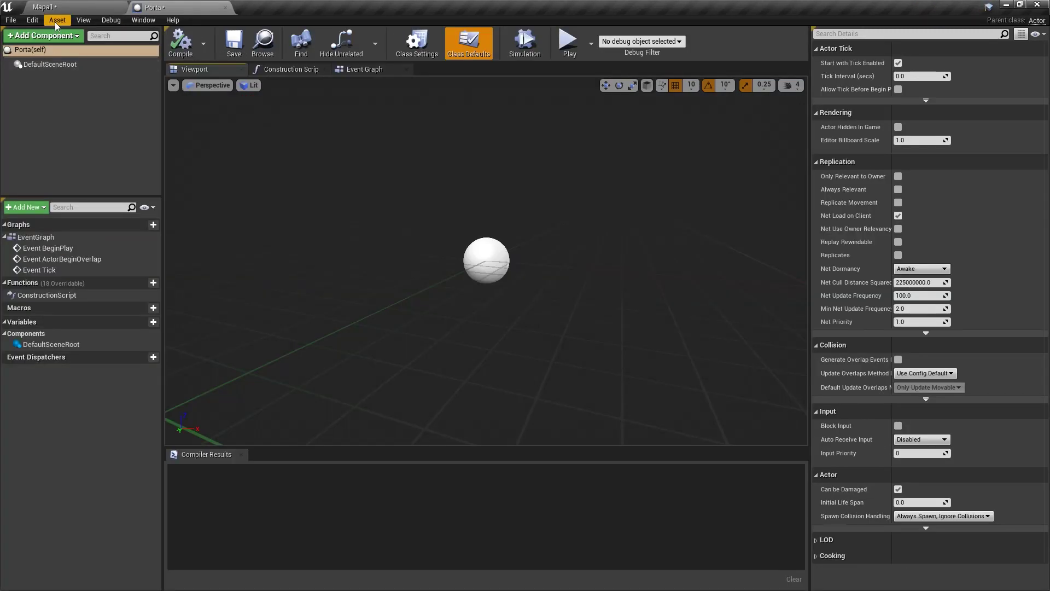
pyautogui.click(54, 38)
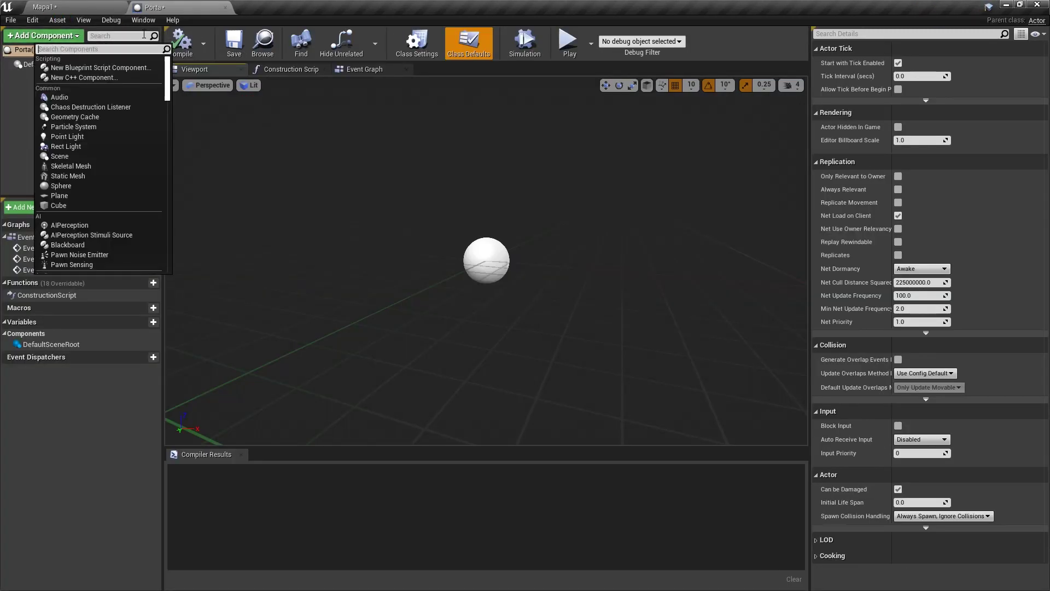
pyautogui.doubleClick(68, 176)
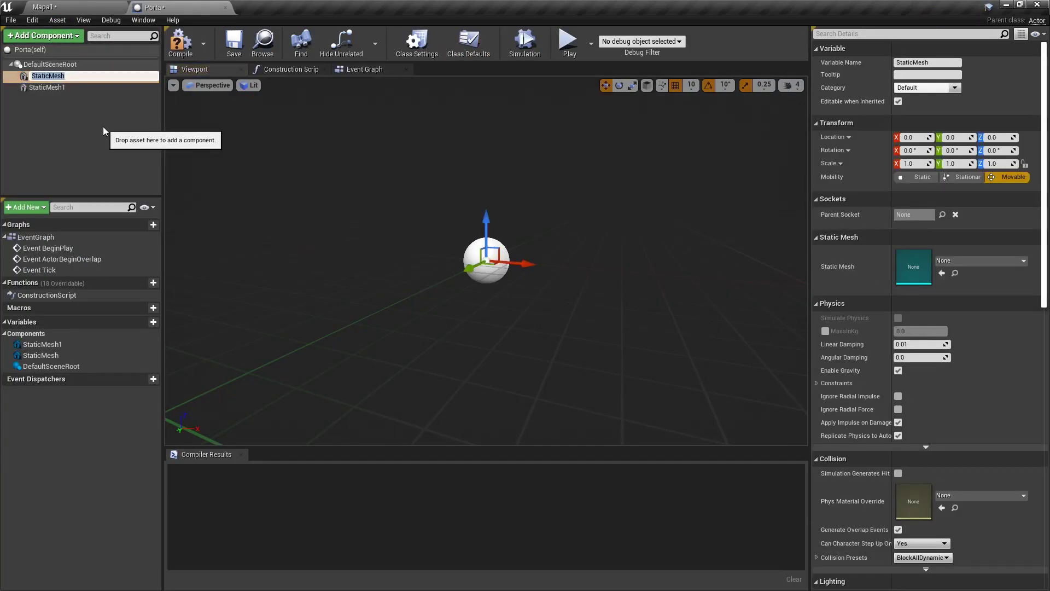
pyautogui.press('Return')
pyautogui.click(62, 87)
pyautogui.click(61, 86)
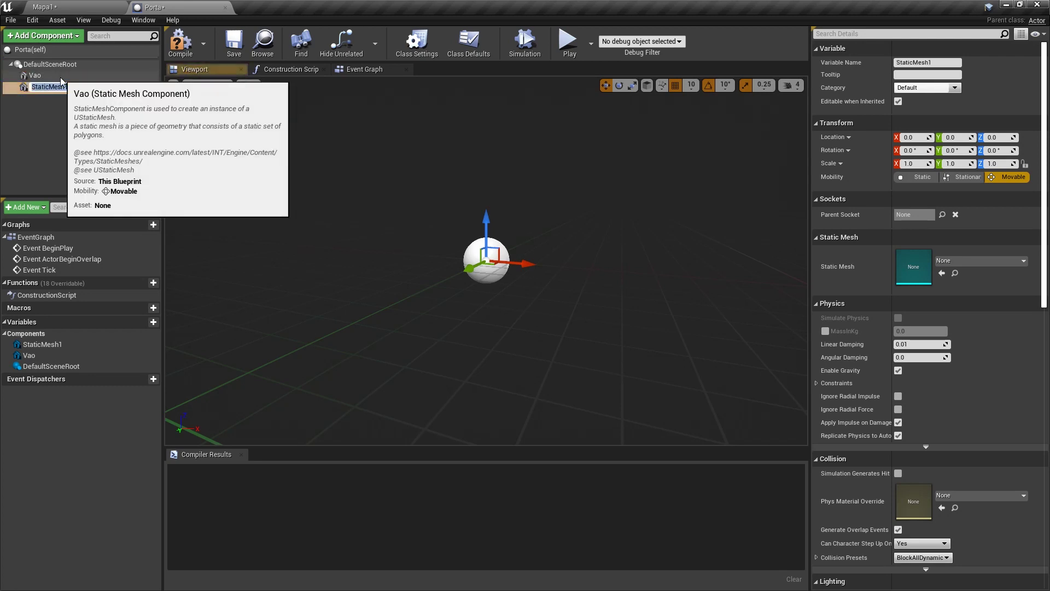
pyautogui.write('Porta')
pyautogui.press('Return')
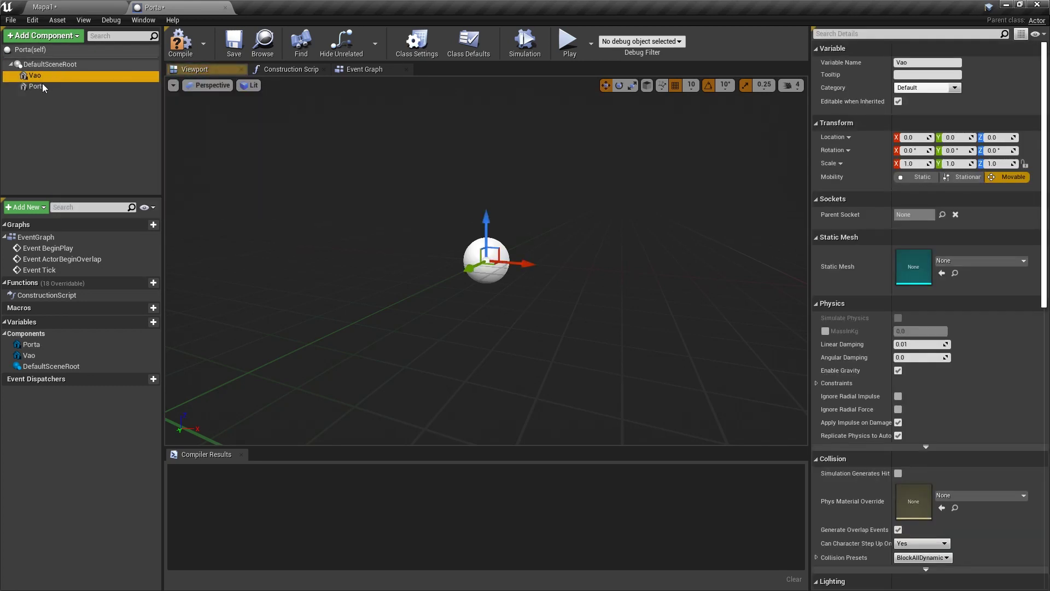
# Give Vao the SM_DoorFrame mesh and inspect it in the mesh editor
pyautogui.click(54, 75)
pyautogui.click(987, 261)
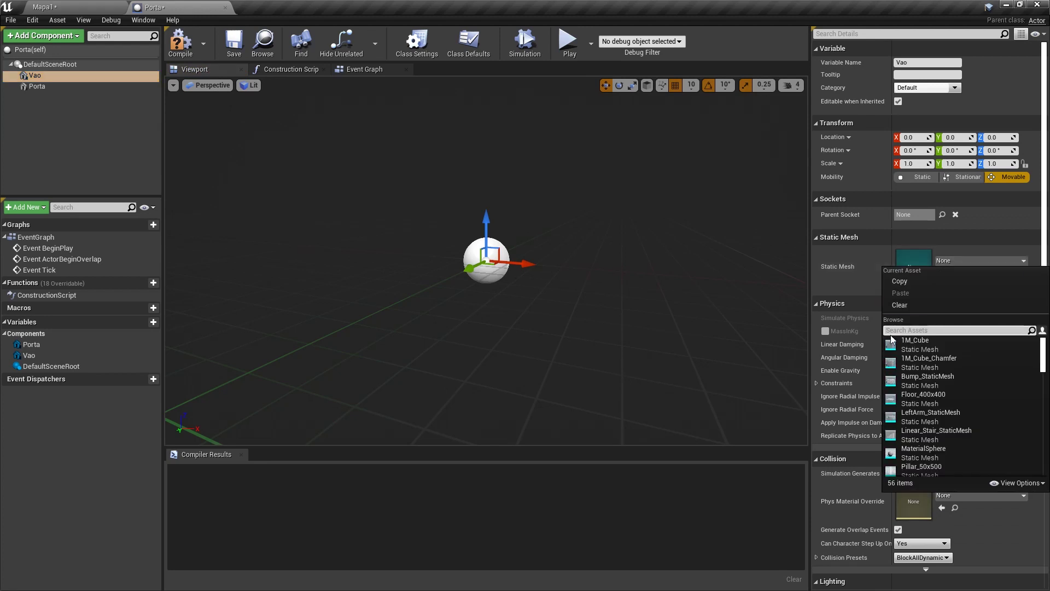
pyautogui.write('frame')
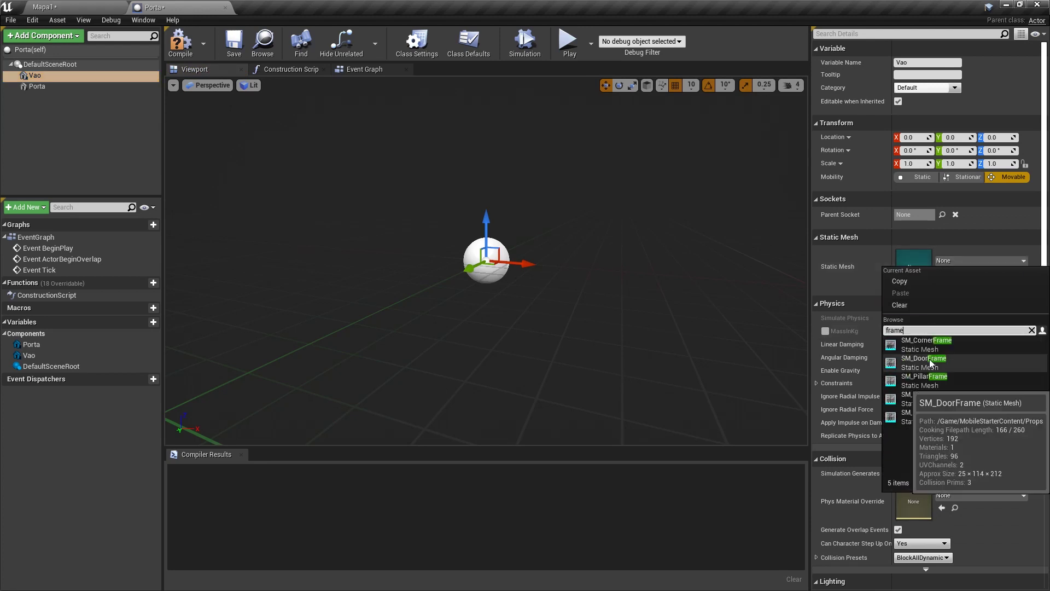
pyautogui.click(931, 363)
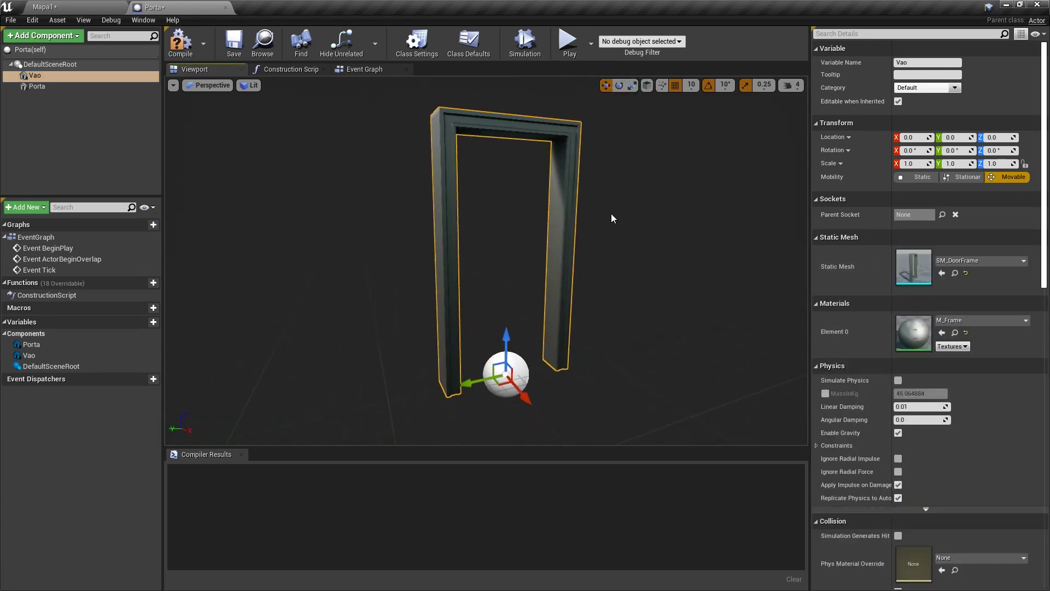
pyautogui.scroll(-1, 955, 253)
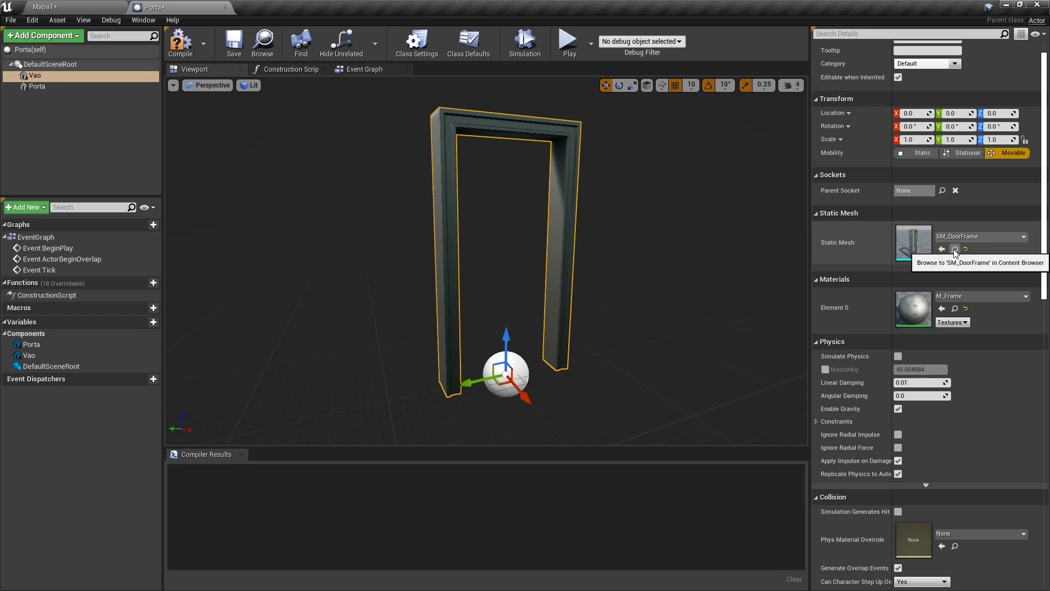
pyautogui.click(955, 249)
pyautogui.doubleClick(530, 442)
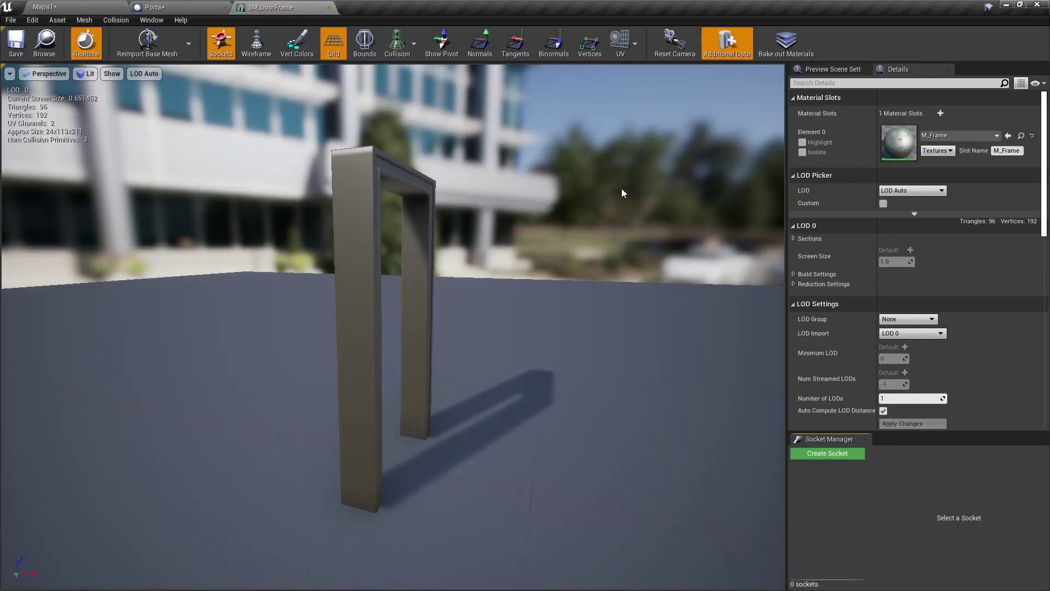
pyautogui.moveTo(394, 164); pyautogui.dragTo(394, 164)
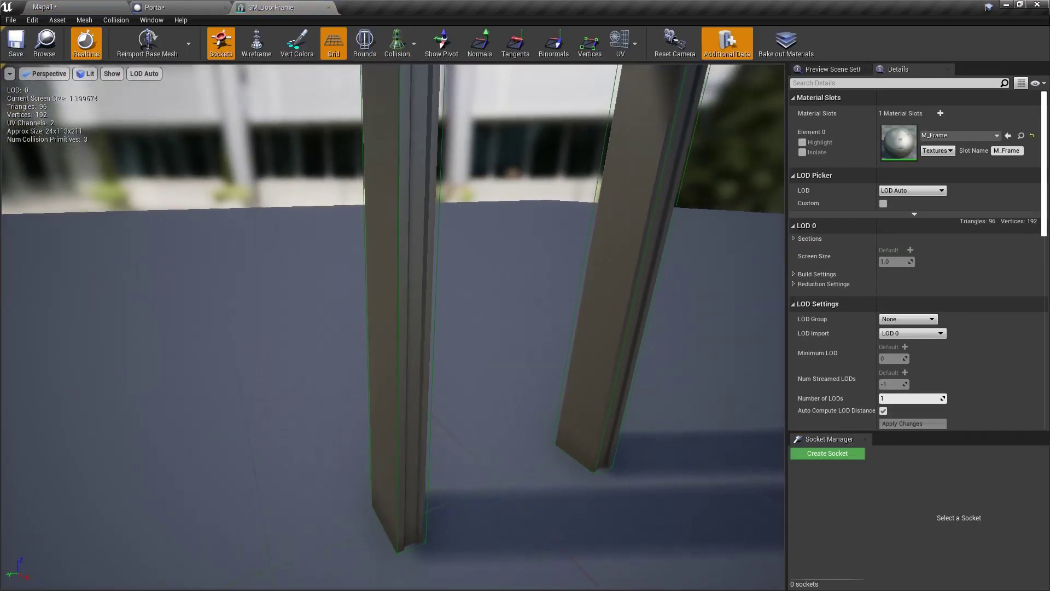
pyautogui.moveTo(518, 187); pyautogui.dragTo(518, 186)
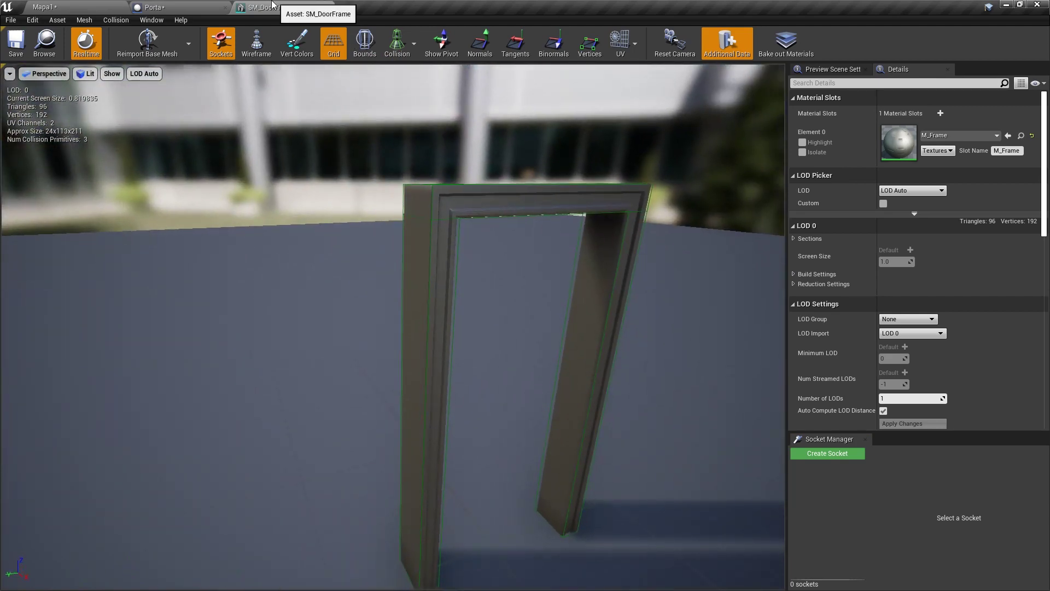
pyautogui.click(329, 7)
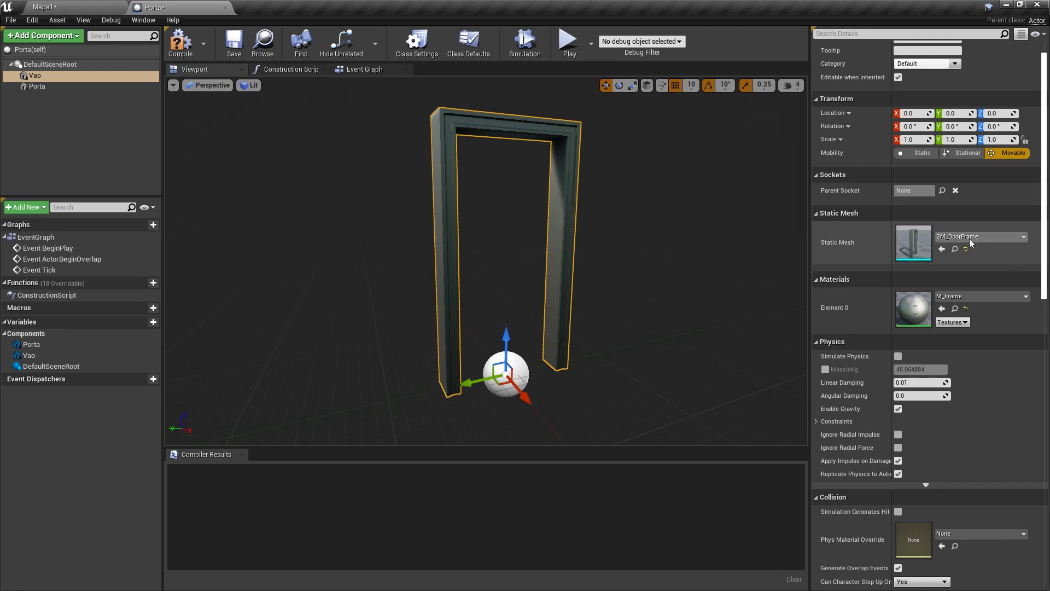
# Choose a collision preset for the Vao door frame
pyautogui.scroll(-5, 961, 359)
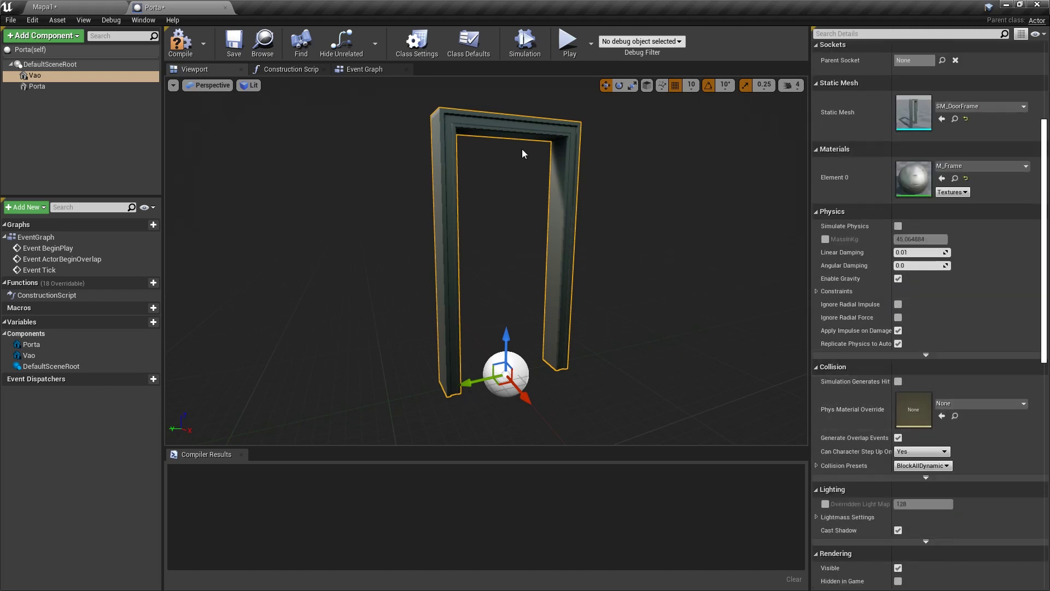
pyautogui.scroll(-1, 955, 421)
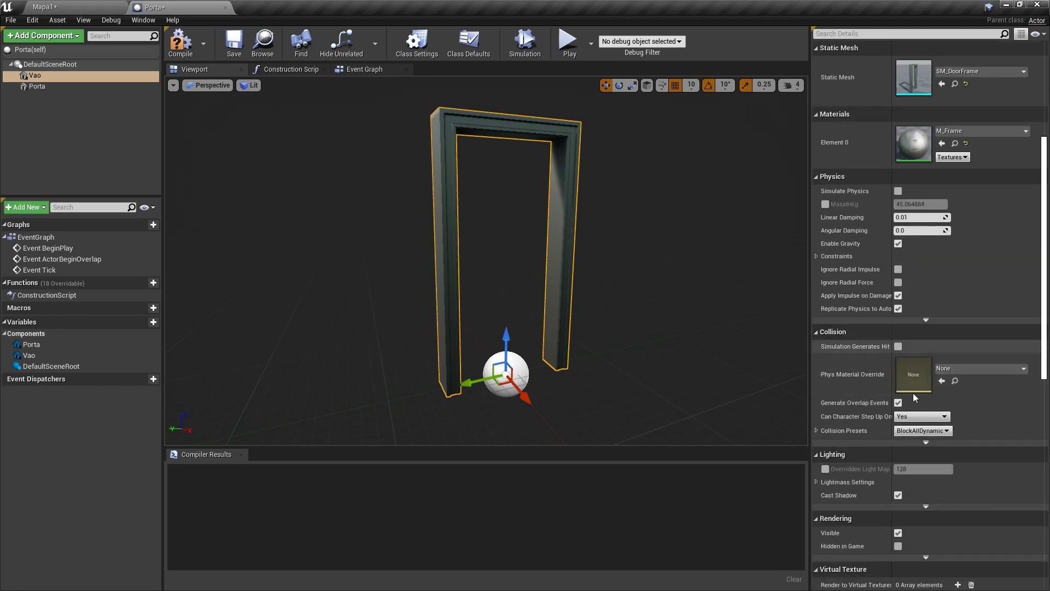
pyautogui.click(925, 432)
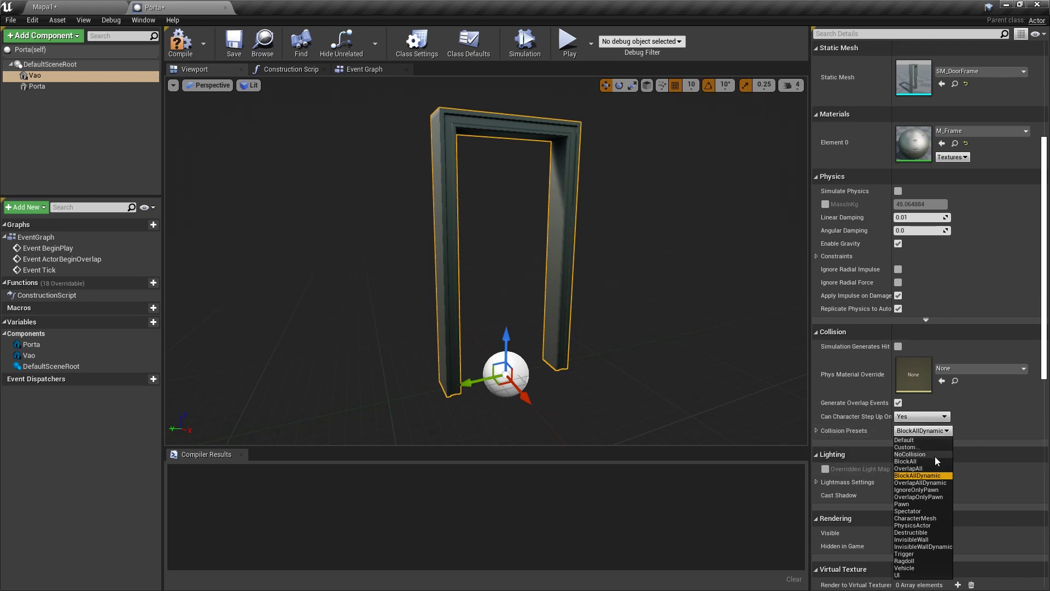
pyautogui.click(910, 455)
# Give the Porta component the SM_Door mesh, offset Vao to Y -45, and compile
pyautogui.click(37, 86)
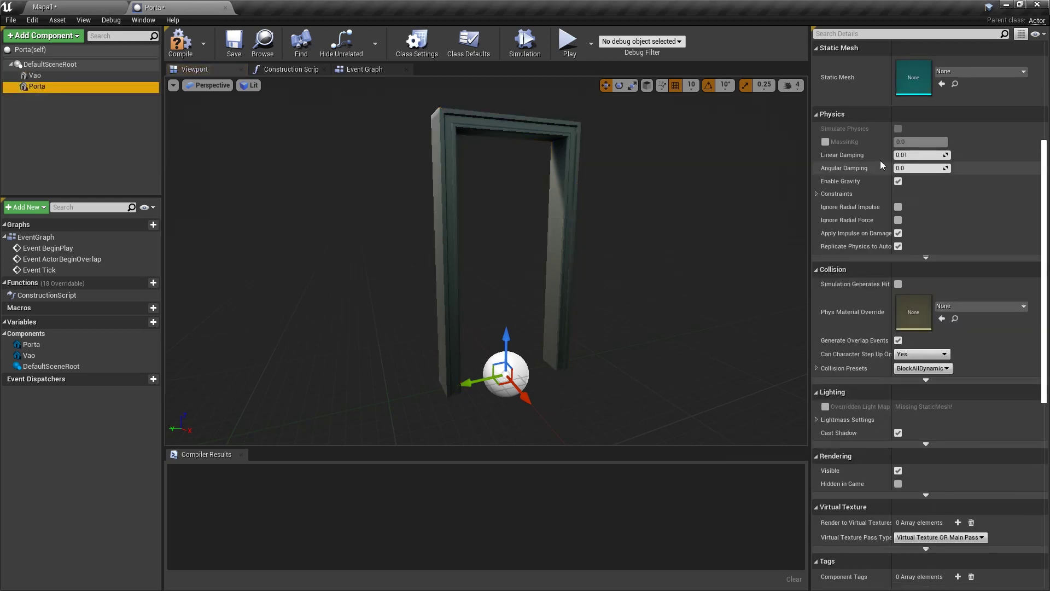
pyautogui.click(984, 263)
pyautogui.write('door')
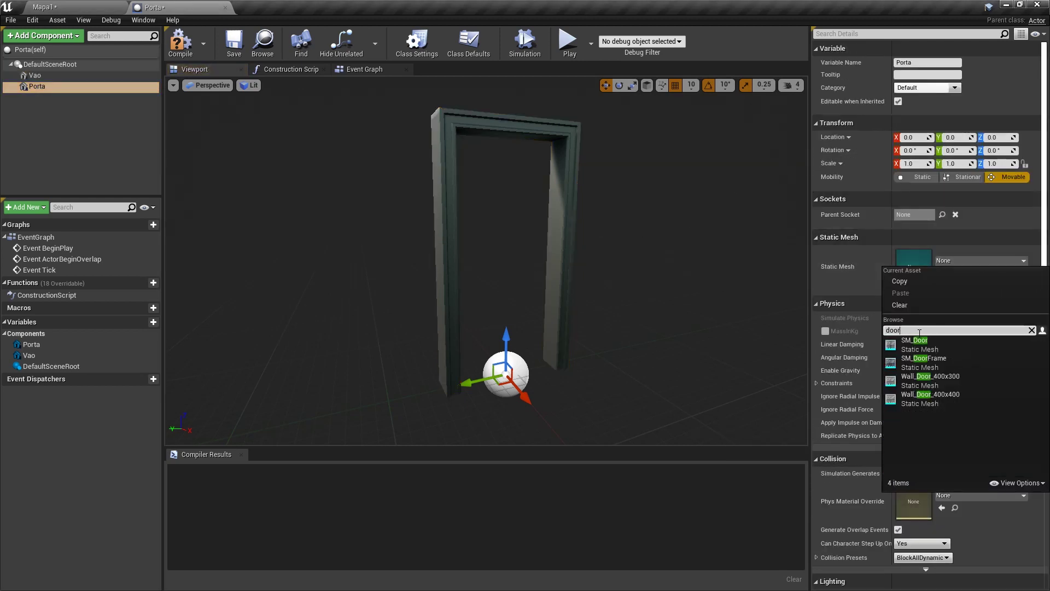
pyautogui.click(917, 347)
pyautogui.click(506, 171)
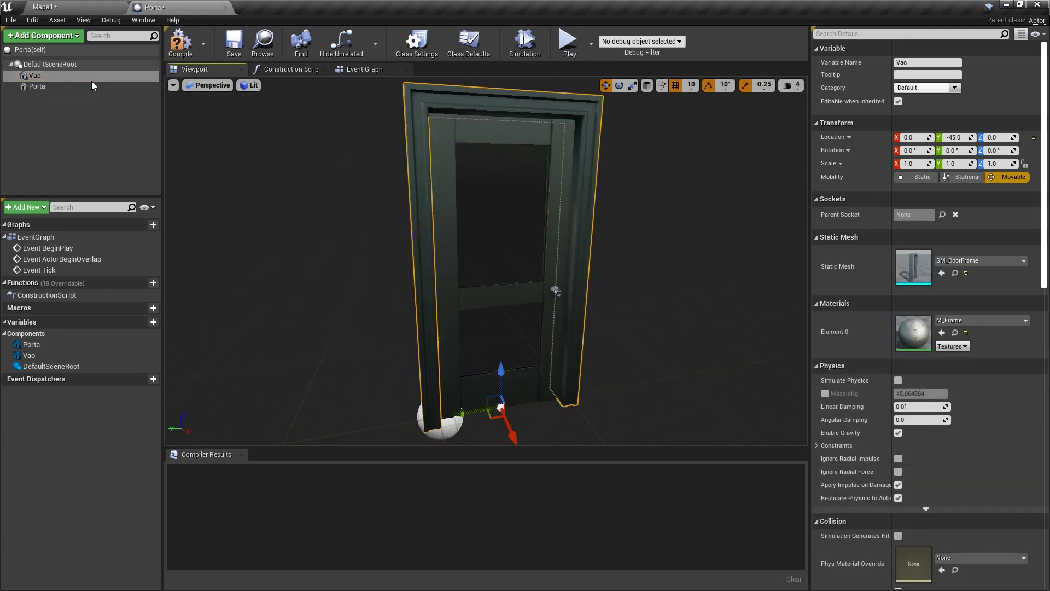
pyautogui.click(180, 47)
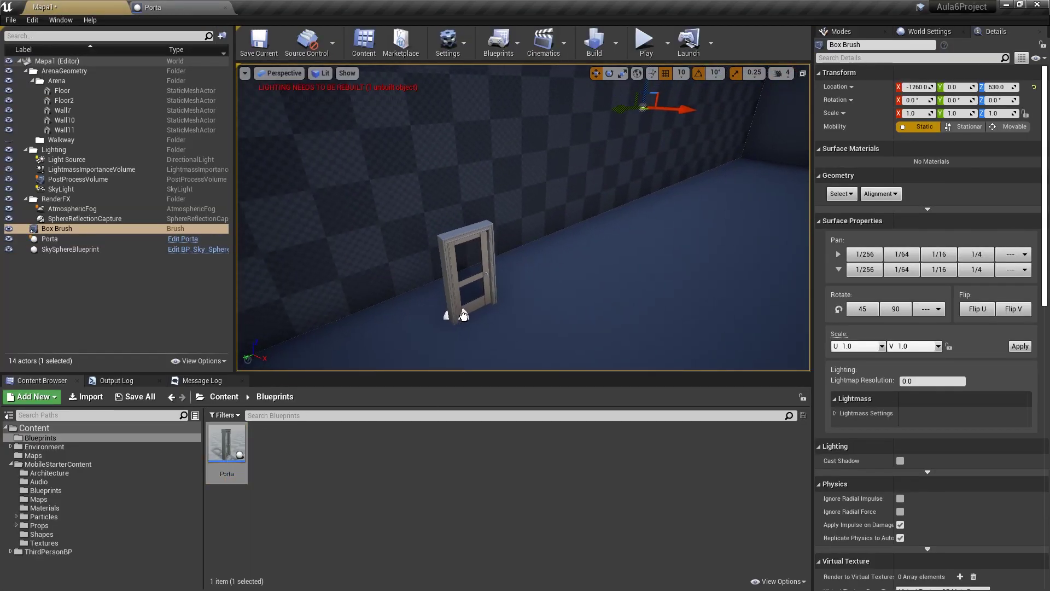
# Place a Porta door in the level and a Player Start in front of it, rotated to face it
pyautogui.moveTo(224, 453); pyautogui.dragTo(453, 316)
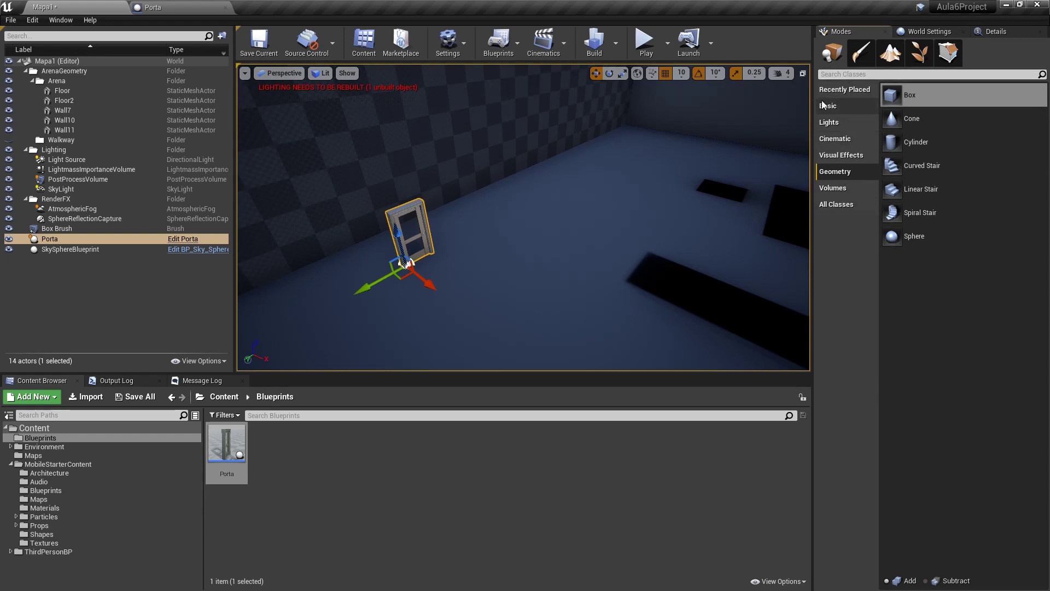
pyautogui.click(842, 91)
pyautogui.click(827, 105)
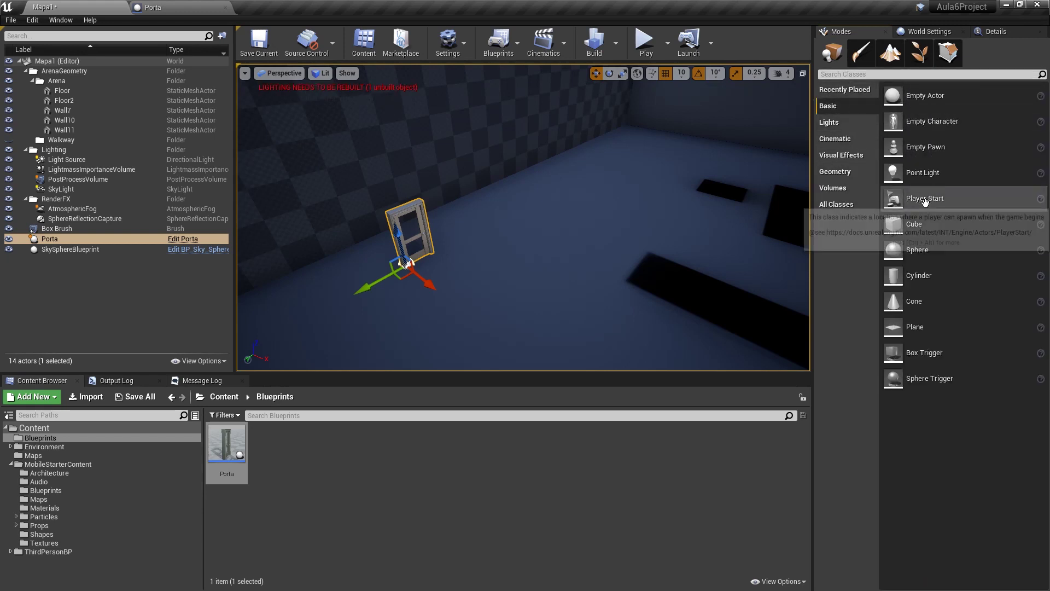
pyautogui.moveTo(924, 198); pyautogui.dragTo(457, 279)
pyautogui.press('e')
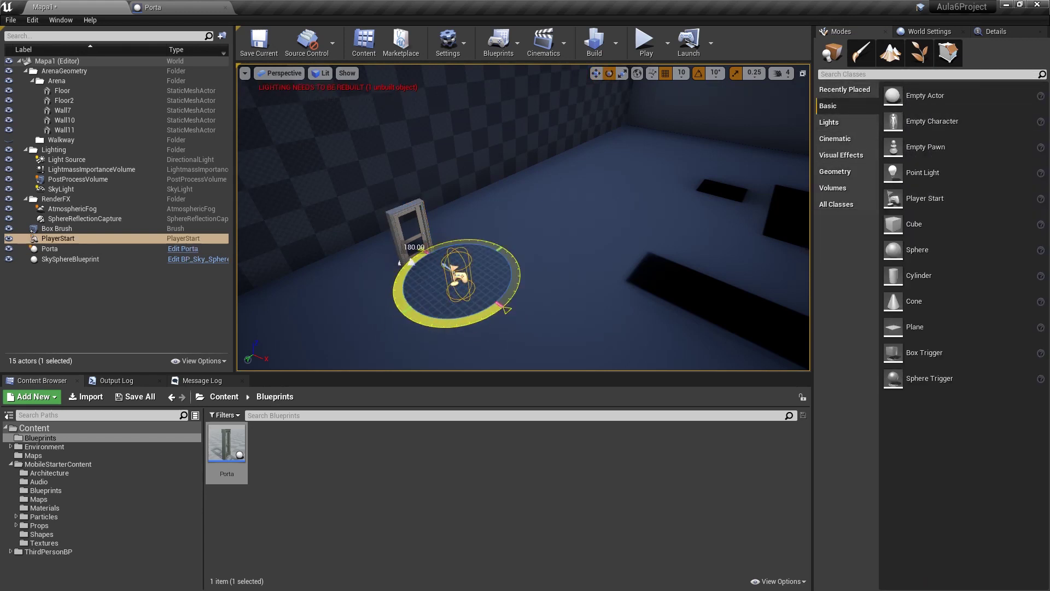
# Play-test the level, walking the character through the door, then stop
pyautogui.click(644, 44)
pyautogui.press('w')
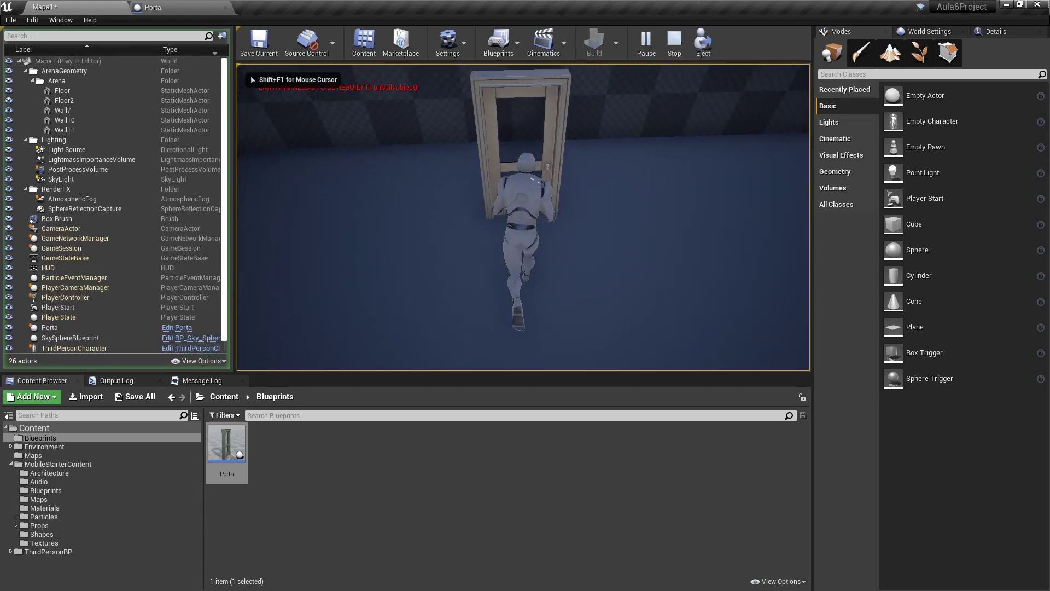
pyautogui.press('s')
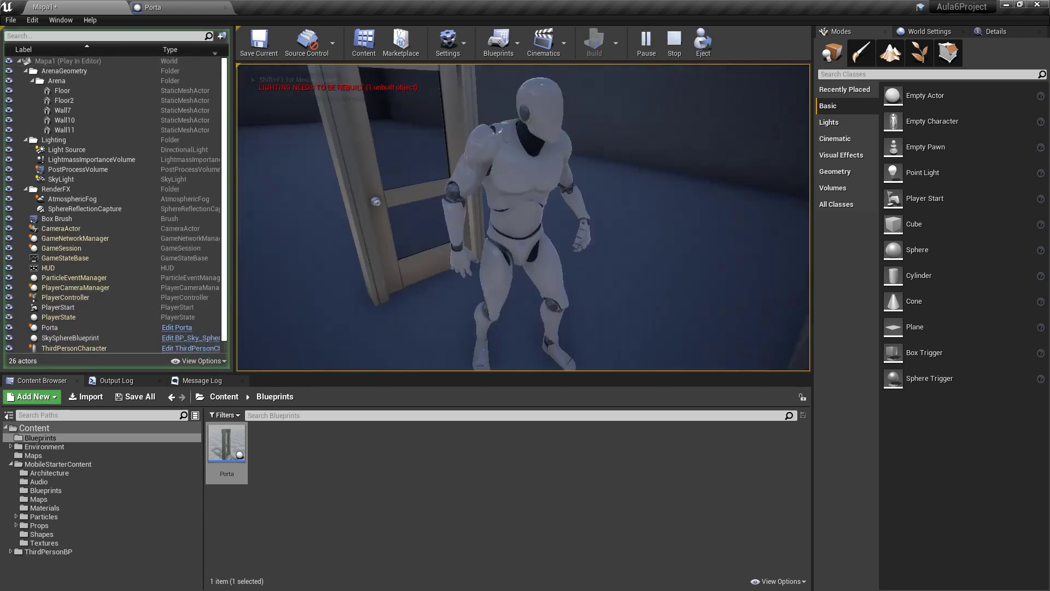
pyautogui.press('w')
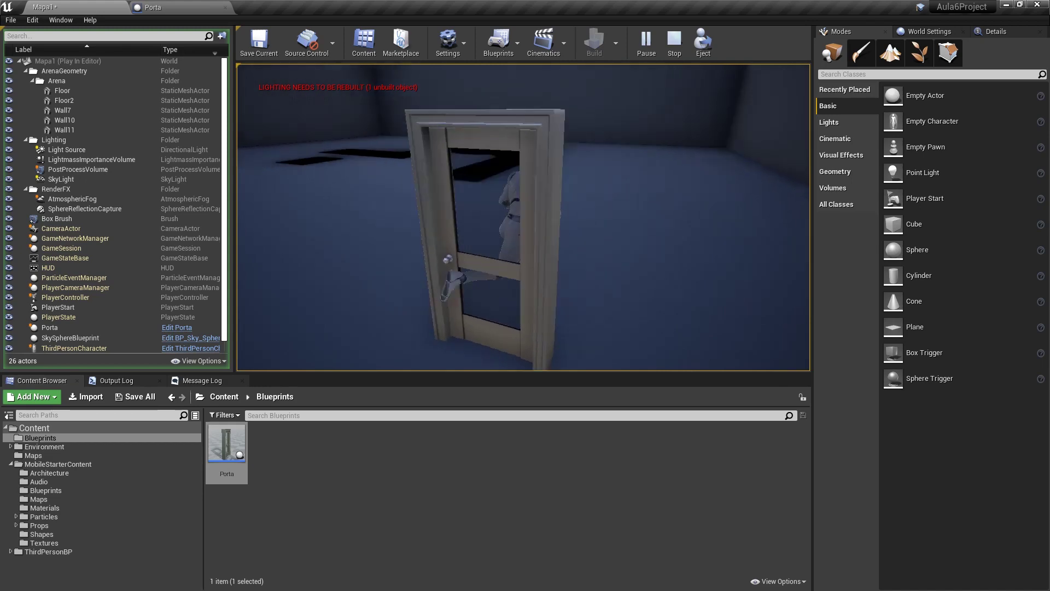
pyautogui.press('Escape')
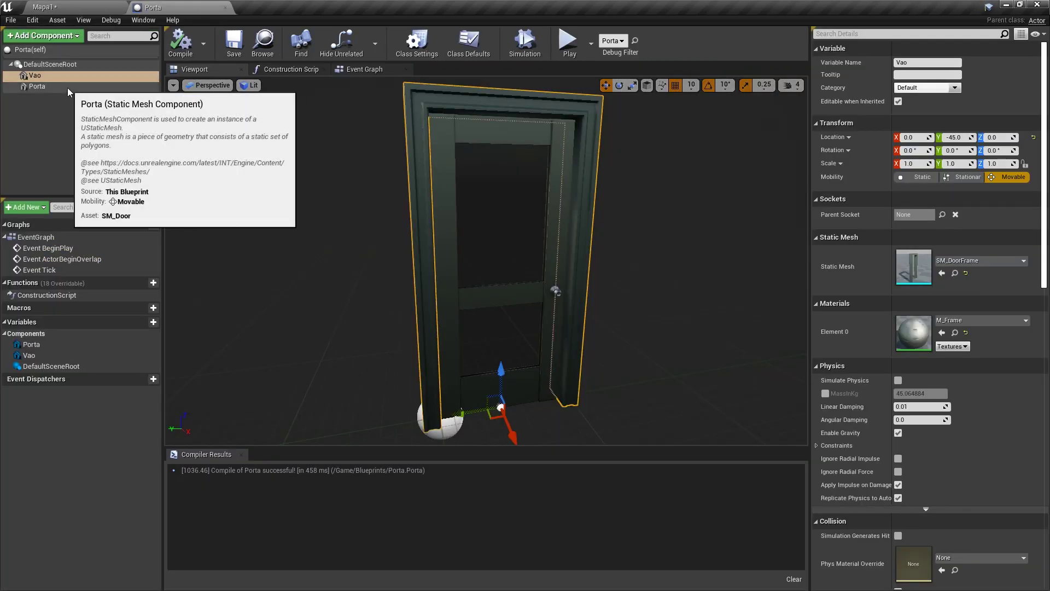
# Open SM_Door from Porta, add a box simplified collision, and save the mesh
pyautogui.click(30, 86)
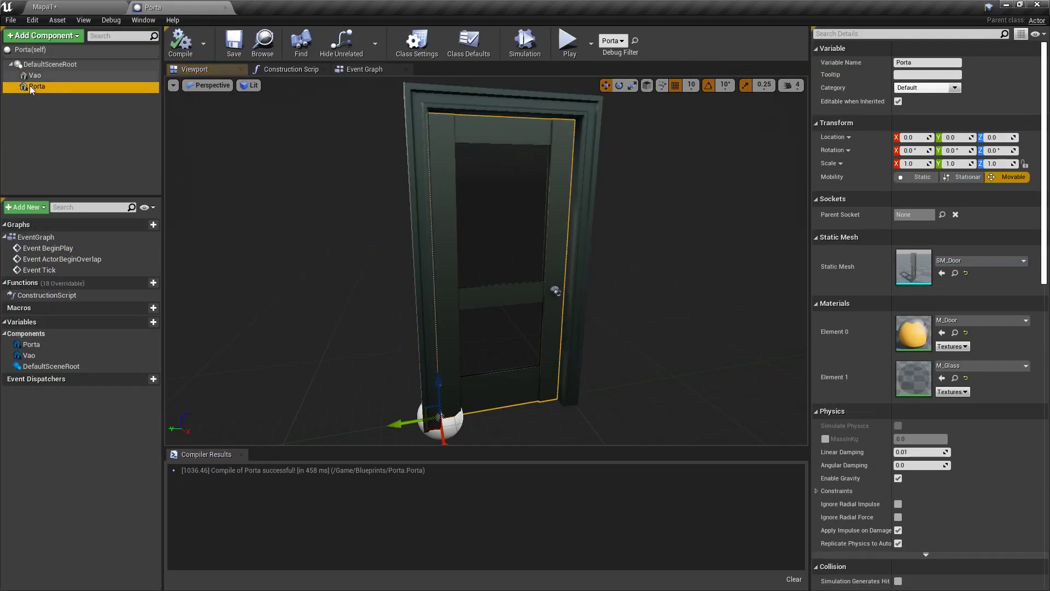
pyautogui.click(955, 273)
pyautogui.doubleClick(481, 446)
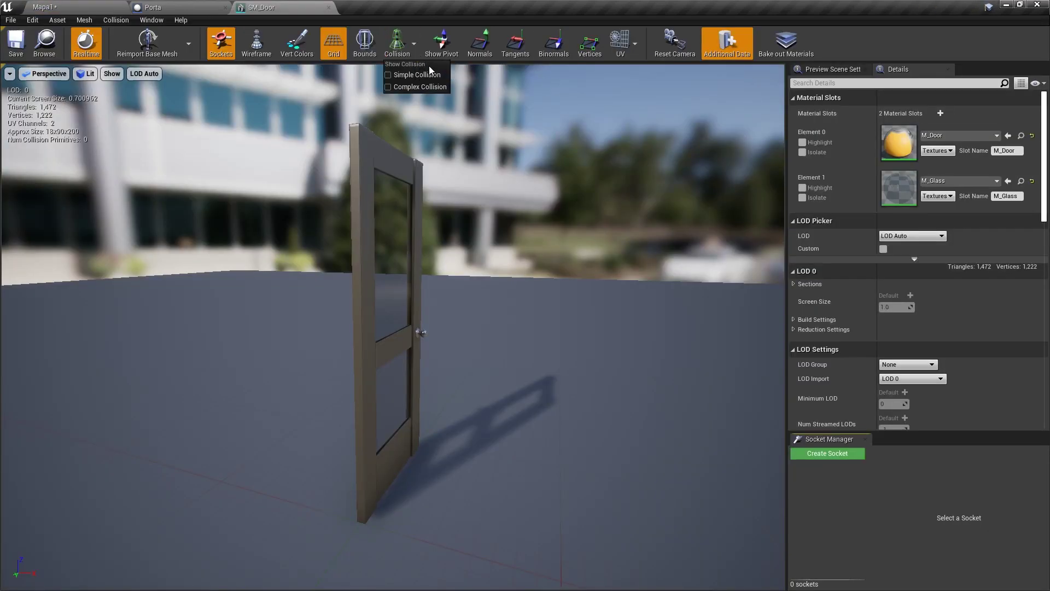
pyautogui.click(411, 74)
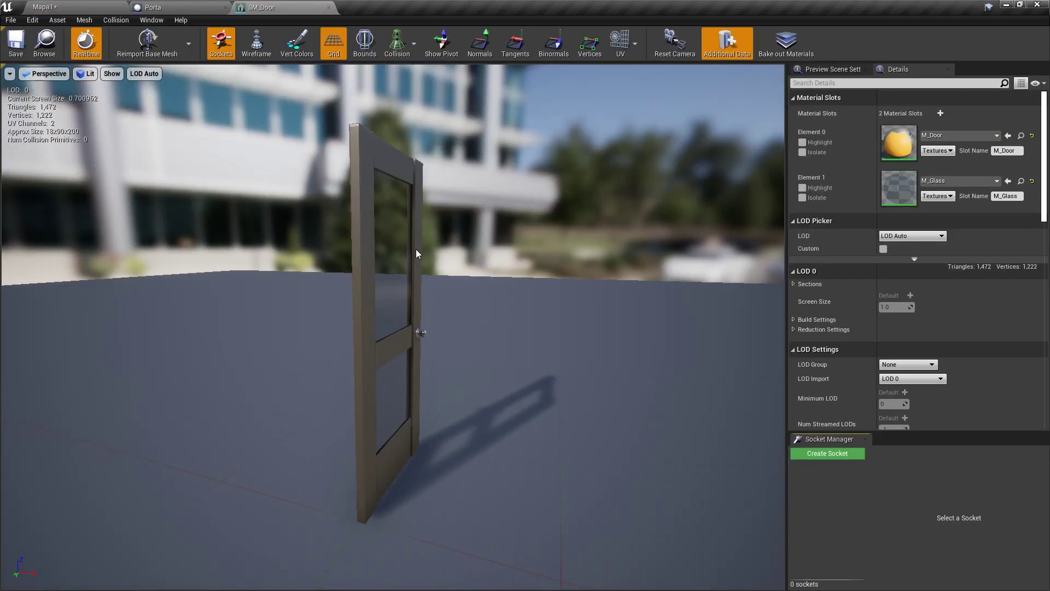
pyautogui.click(116, 21)
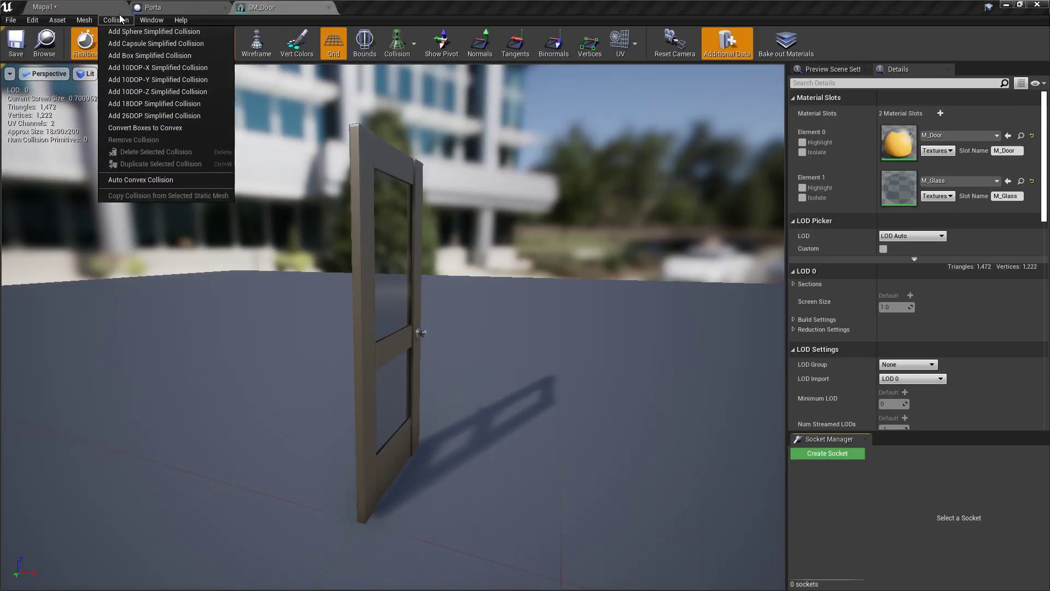
pyautogui.click(148, 56)
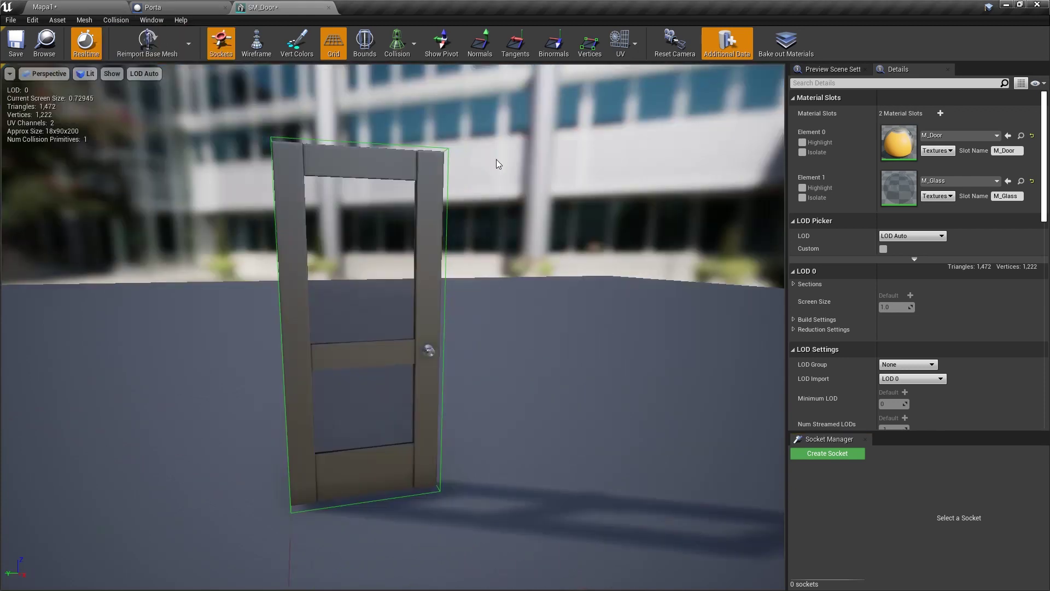
pyautogui.click(16, 42)
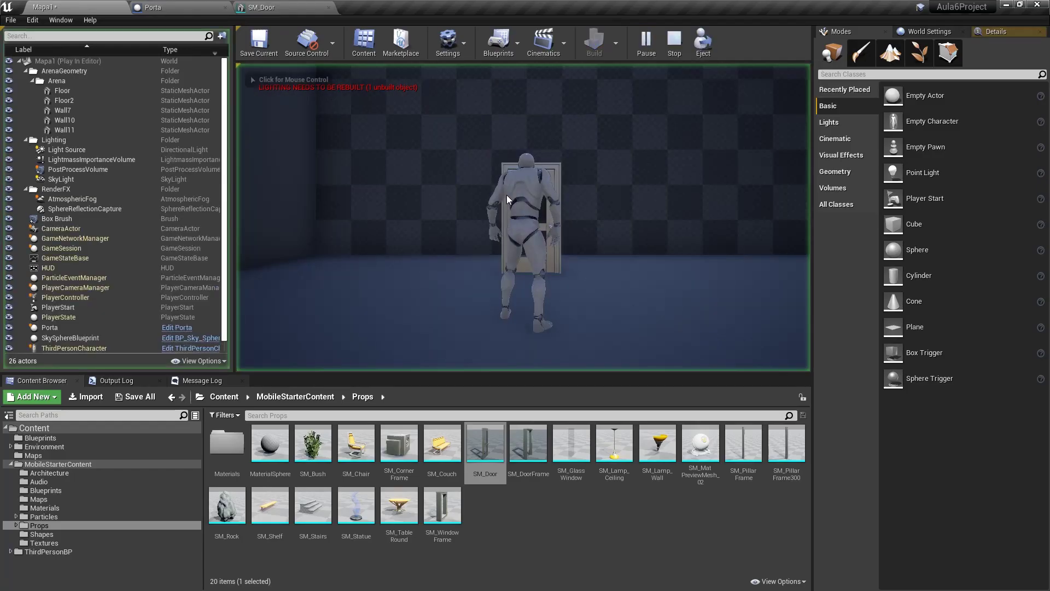
# Play-test again, walking the character into the door to check it blocks
pyautogui.click(507, 195)
pyautogui.press('w')
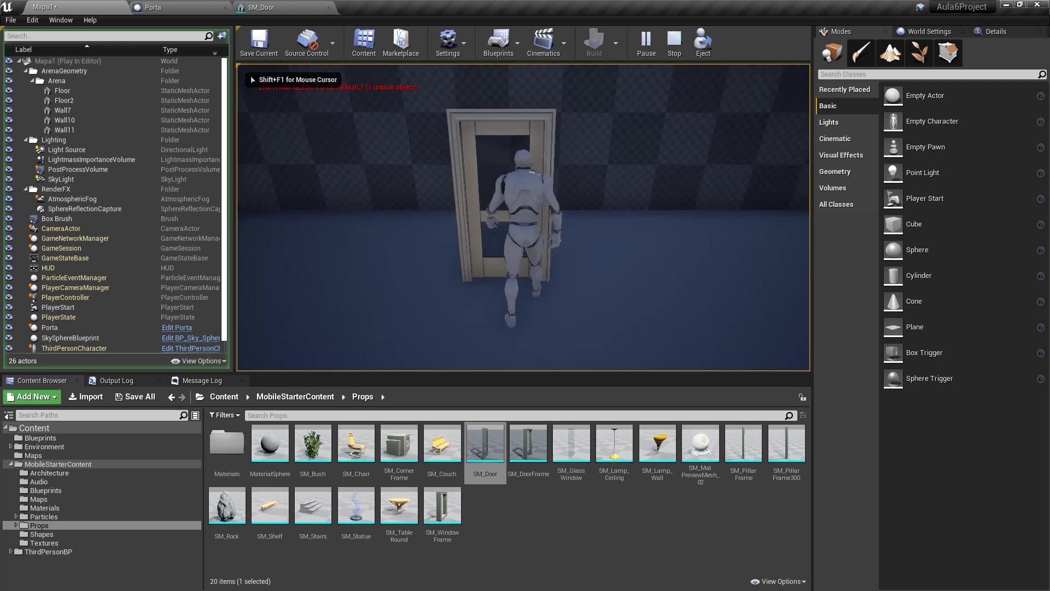
pyautogui.press('Escape')
# In ThirdPersonBP > Blueprints, rename the character blueprint to Jogador
pyautogui.click(47, 550)
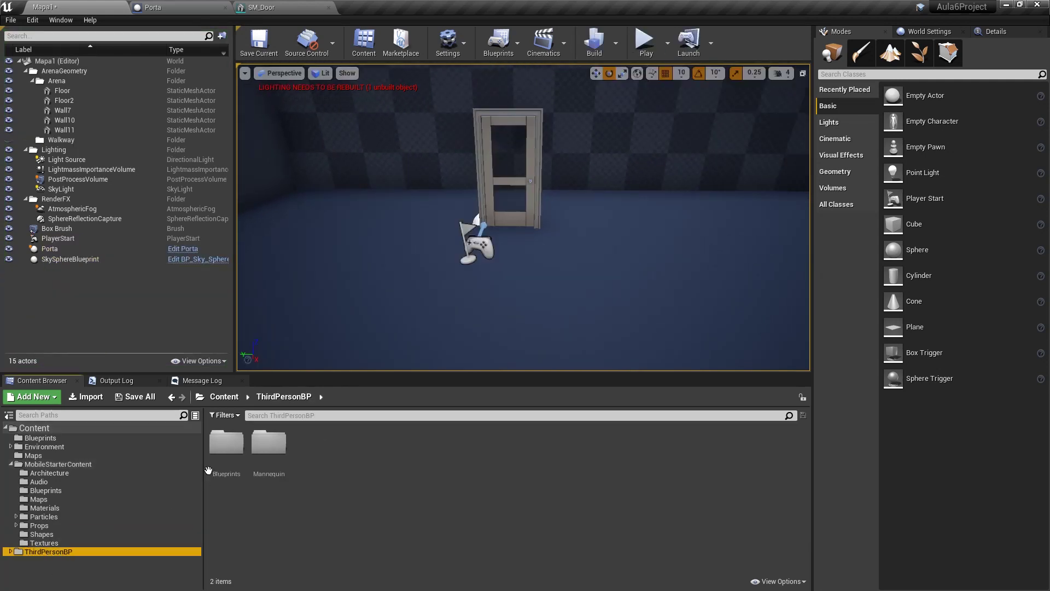
pyautogui.doubleClick(227, 441)
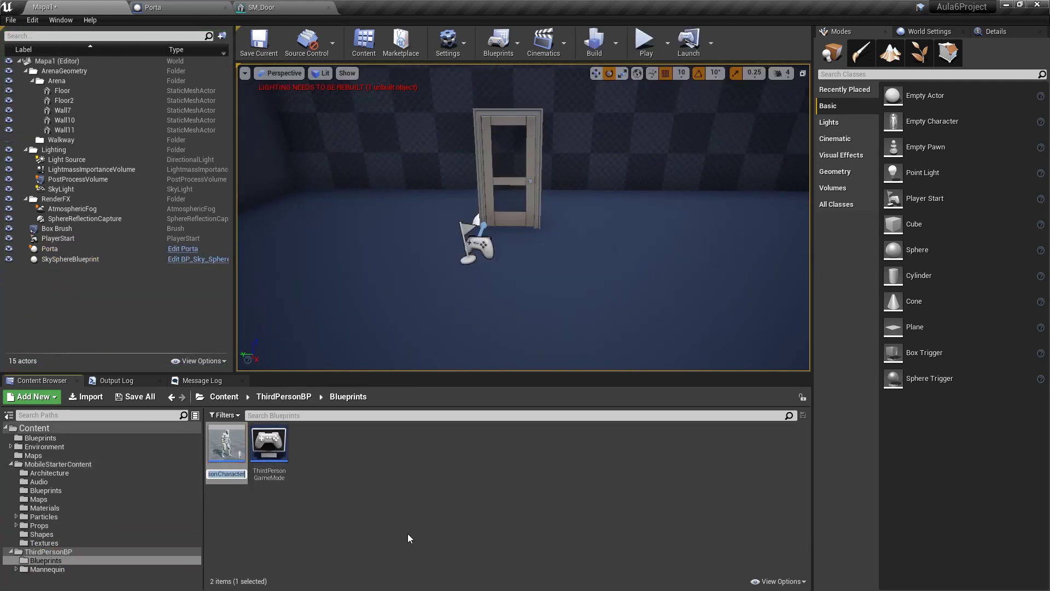
pyautogui.write('Jogador')
pyautogui.press('Return')
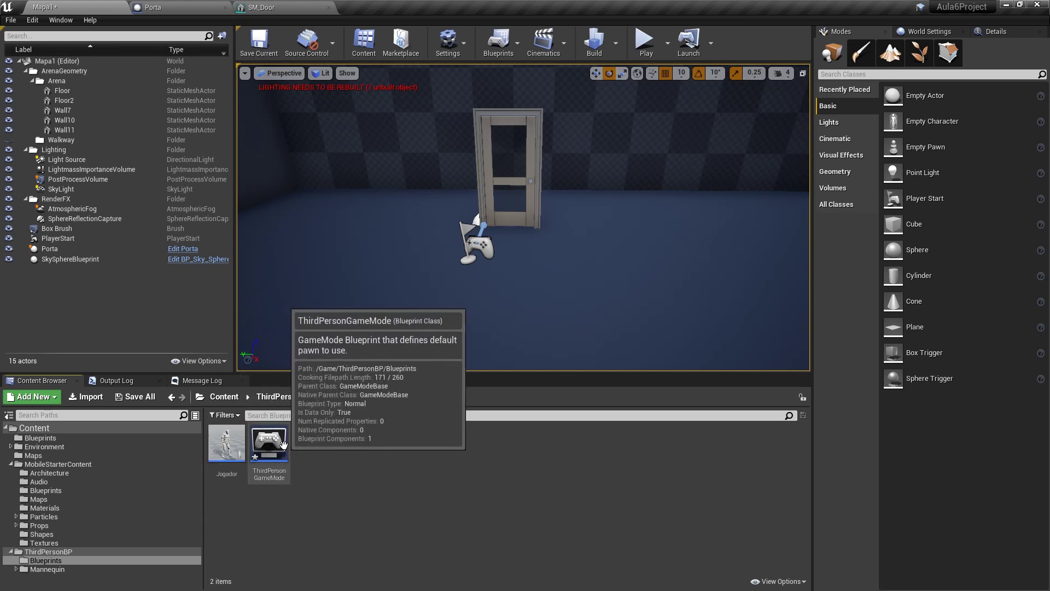
# Rename the ThirdPersonGameMode blueprint to AulaMode
pyautogui.click(269, 446)
pyautogui.press('F2')
pyautogui.write('AulaMode')
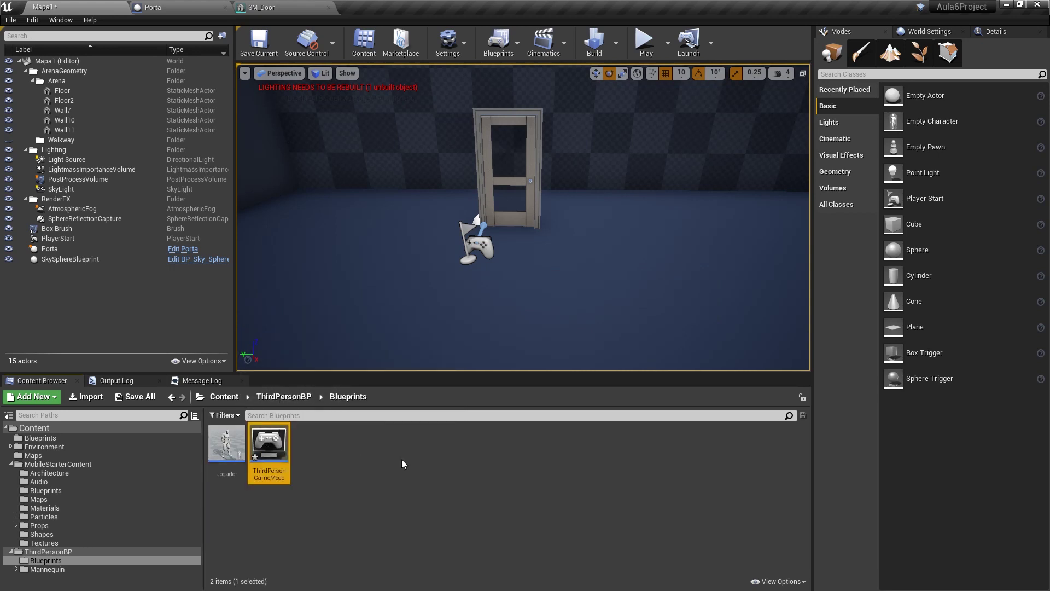
pyautogui.press('Return')
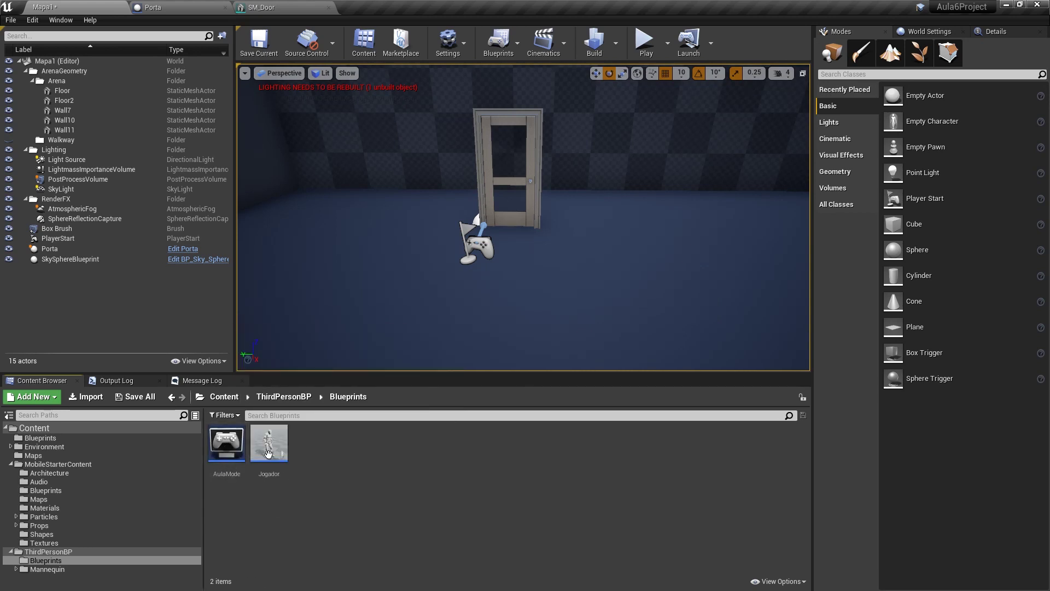
# Open Jogador's event graph, then open Project Settings from the Edit menu
pyautogui.doubleClick(268, 453)
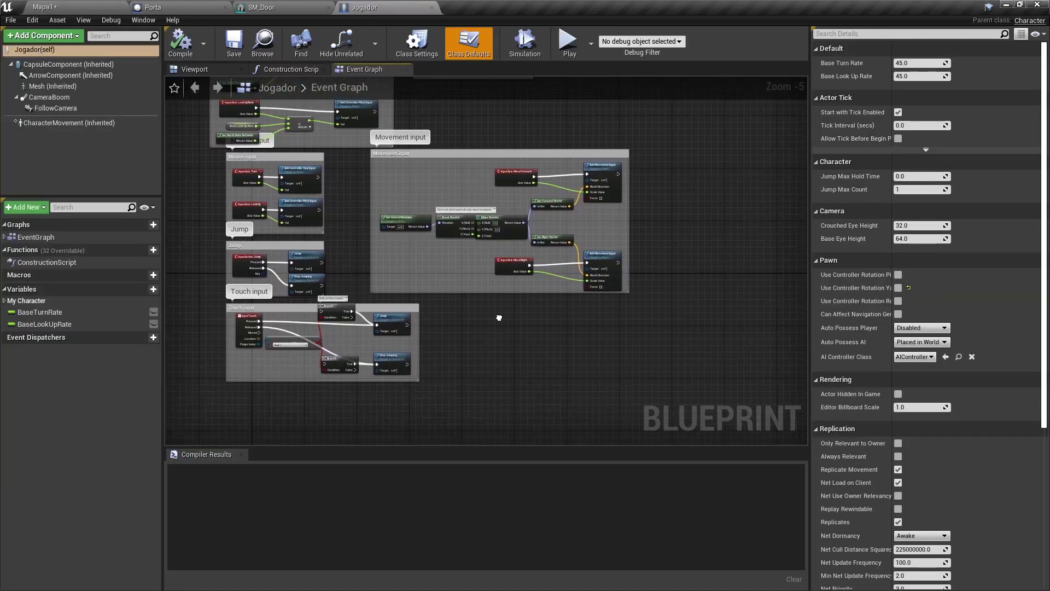
pyautogui.moveTo(498, 317); pyautogui.dragTo(437, 261, button='right')
pyautogui.scroll(2, 437, 261)
pyautogui.scroll(1, 430, 267)
pyautogui.scroll(1, 448, 261)
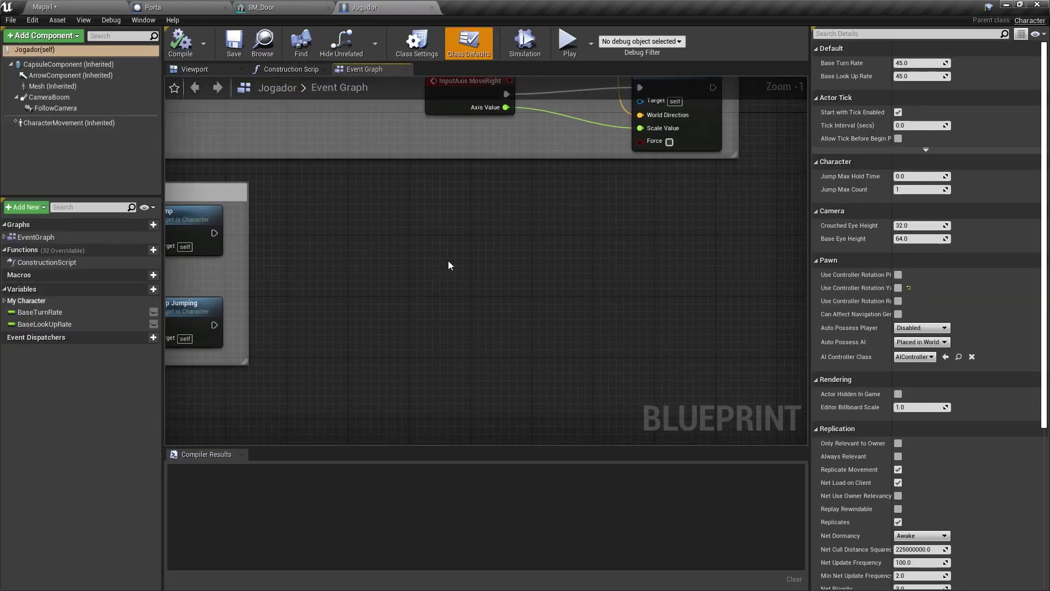
pyautogui.click(32, 19)
pyautogui.click(109, 141)
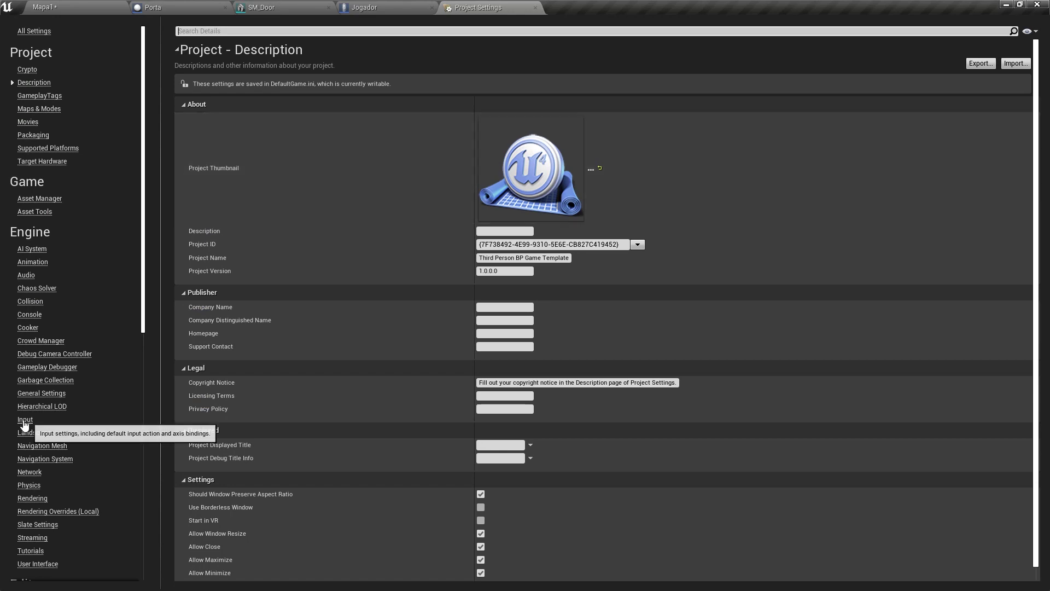
# In Input settings, add an action mapping named Interact bound to F
pyautogui.click(24, 422)
pyautogui.click(183, 136)
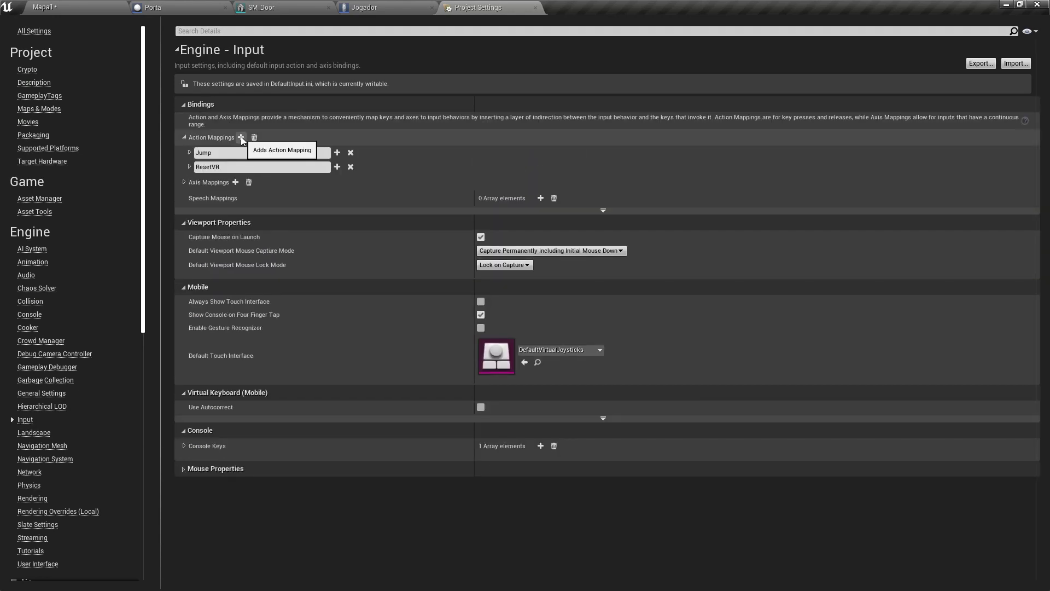
pyautogui.click(240, 137)
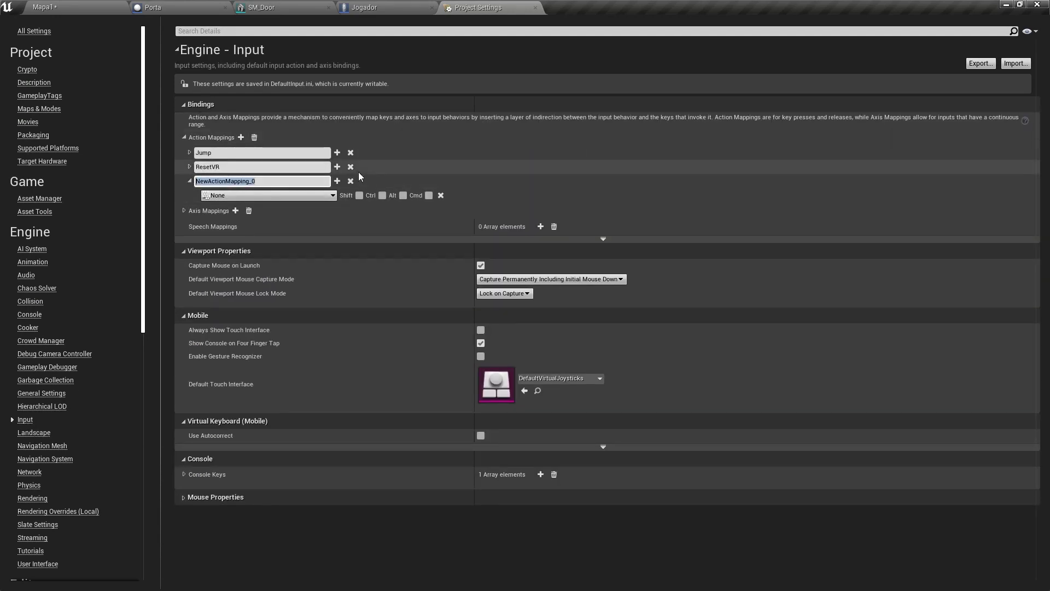
pyautogui.write('Interact')
pyautogui.click(268, 195)
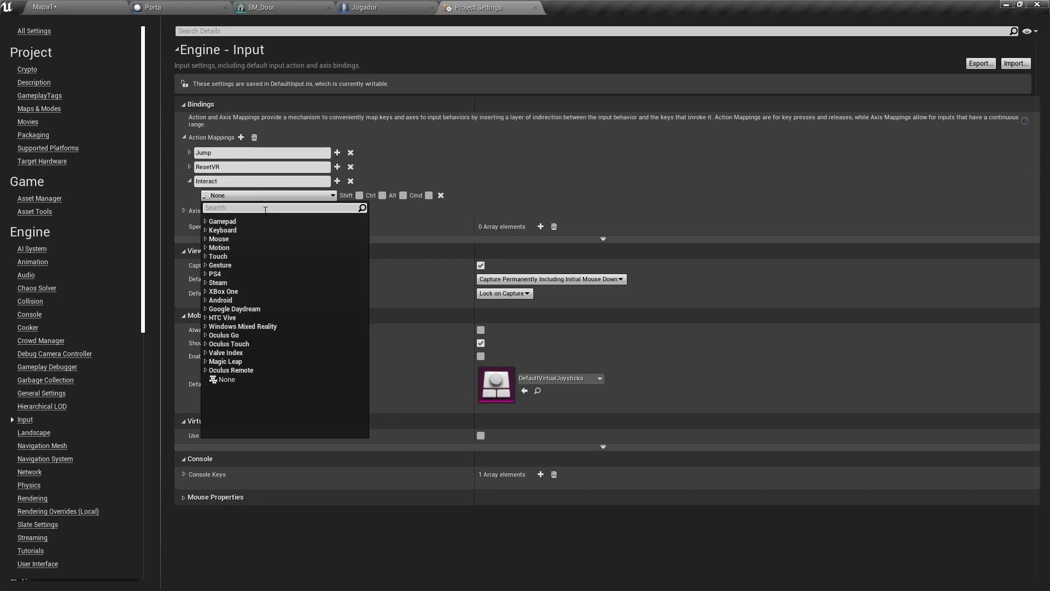
pyautogui.write('F')
pyautogui.press('Return')
pyautogui.click(337, 181)
# Add E and Left Mouse Button as further Interact keys
pyautogui.click(267, 209)
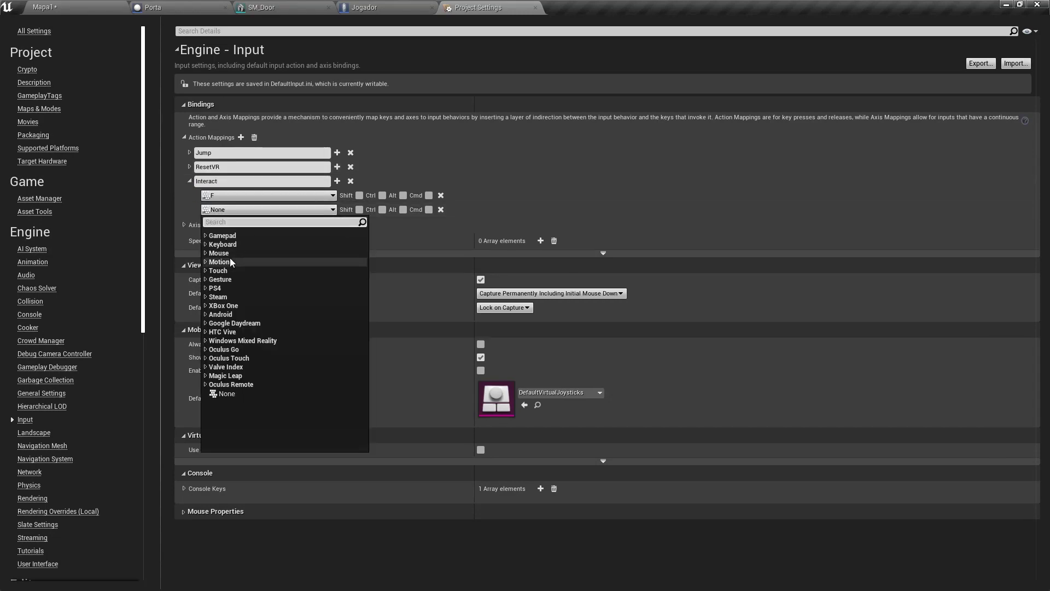
pyautogui.write('E')
pyautogui.press('Return')
pyautogui.click(336, 181)
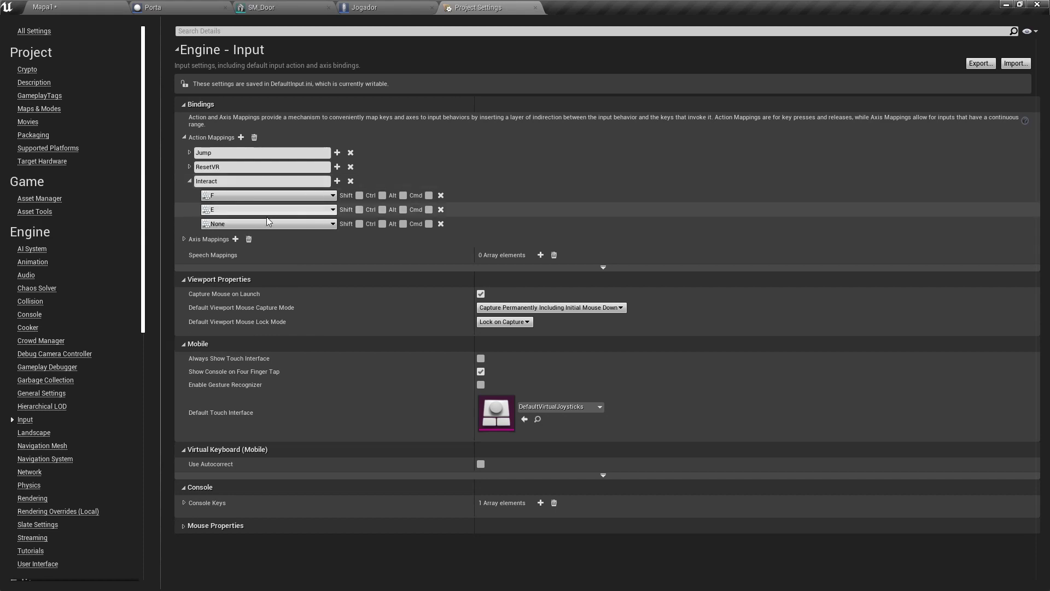
pyautogui.click(257, 224)
pyautogui.write('left mouse')
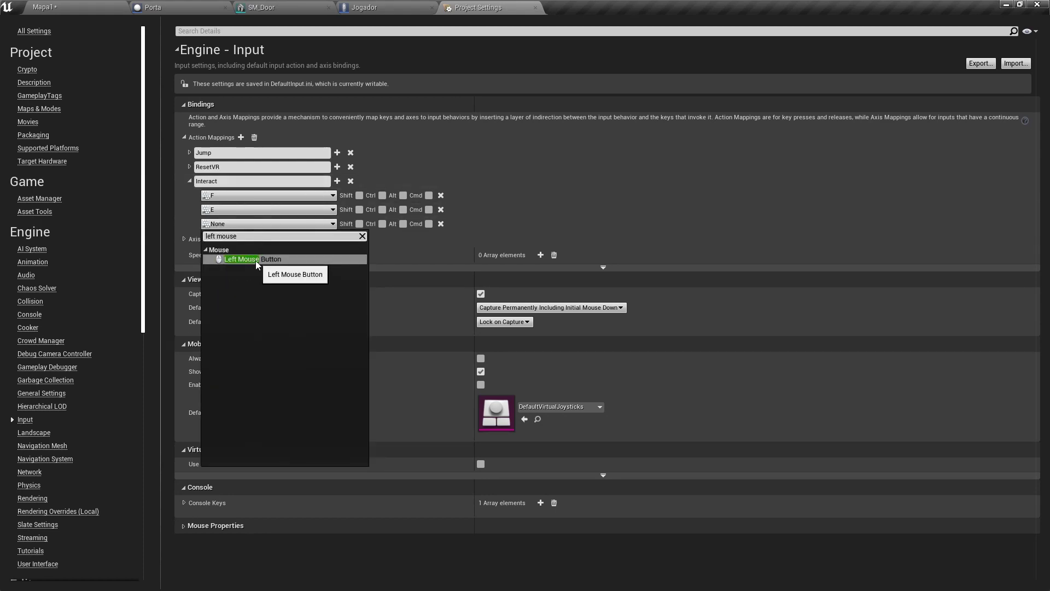
pyautogui.click(255, 260)
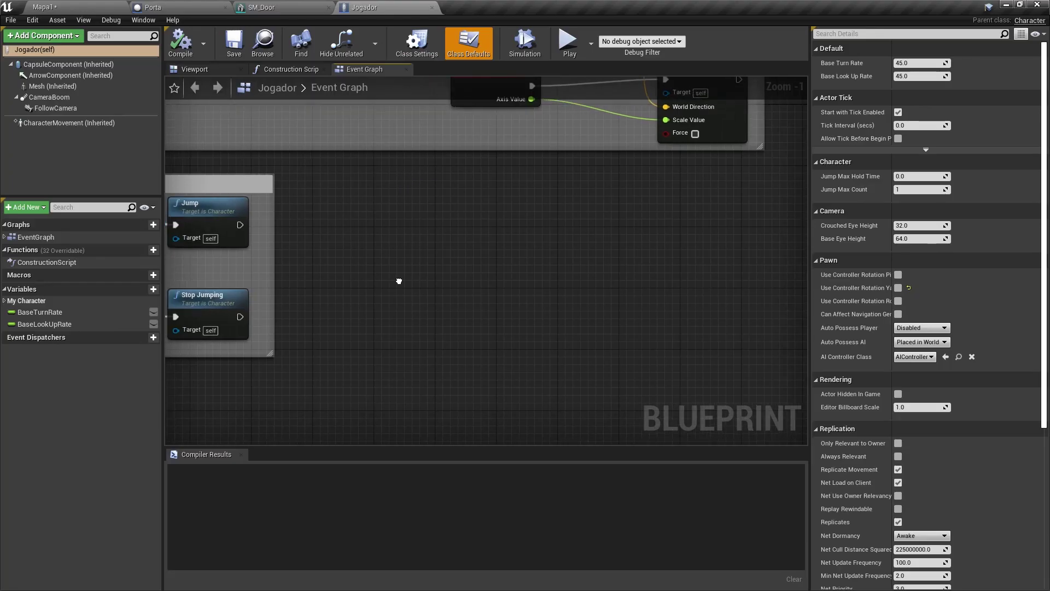
# In Content > Blueprints, create an Actor blueprint named AtorInterativo, then return to Porta
pyautogui.scroll(1, 427, 260)
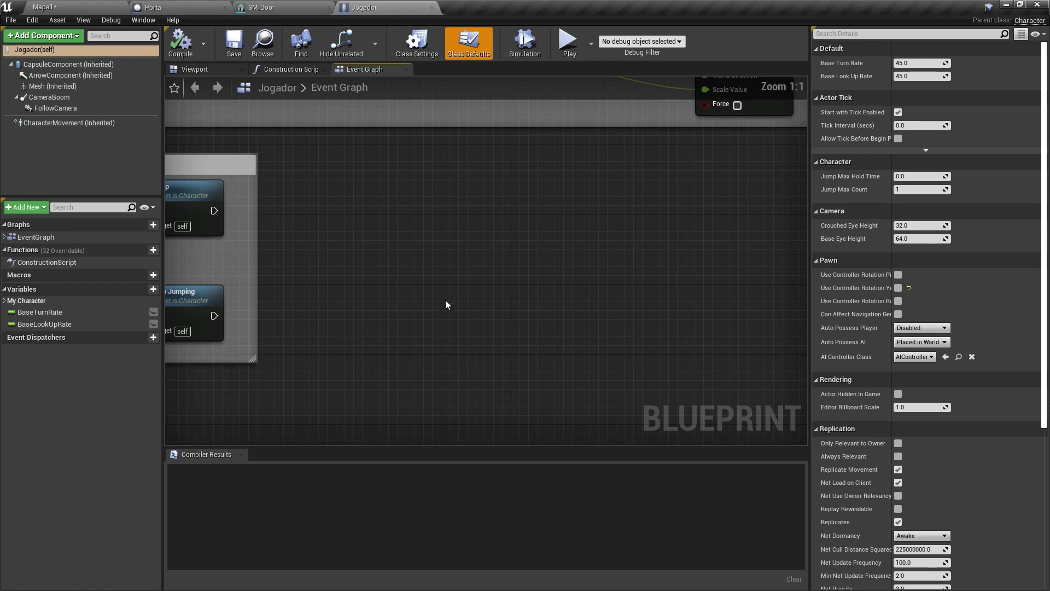
pyautogui.click(79, 5)
pyautogui.click(42, 437)
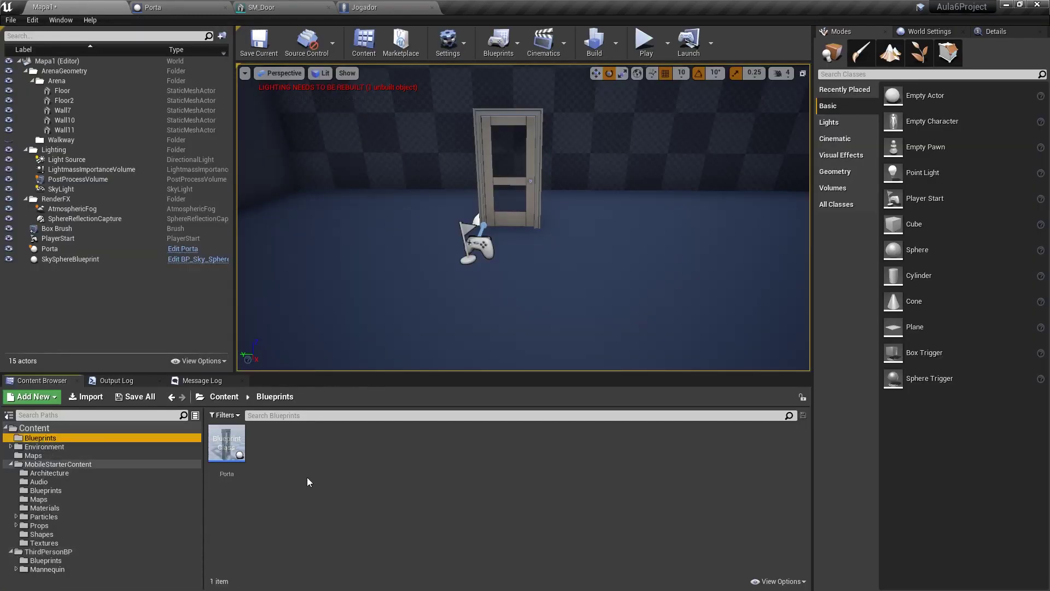
pyautogui.rightClick(283, 471)
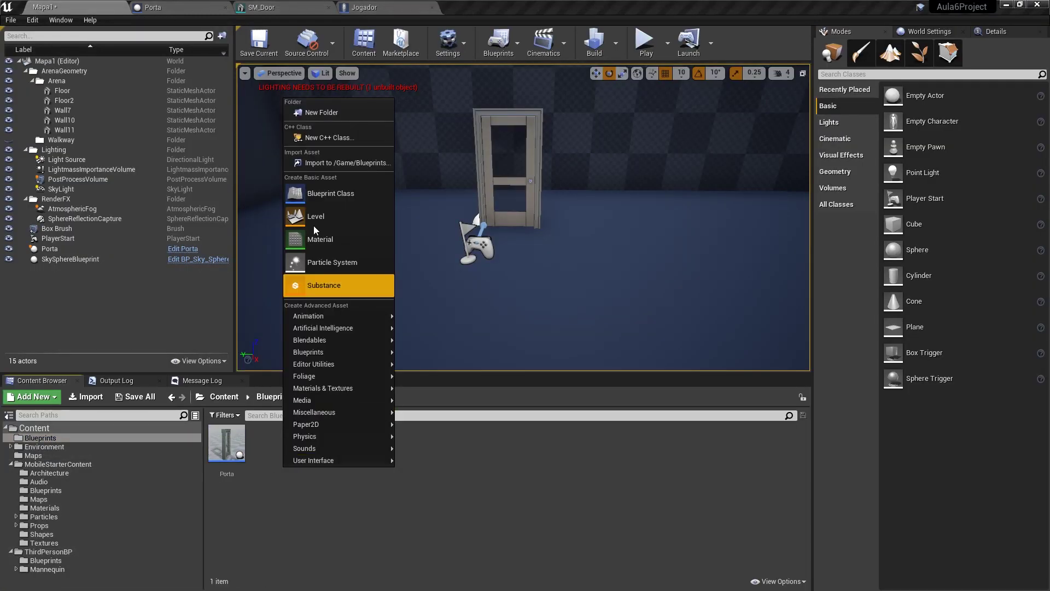
pyautogui.click(339, 192)
pyautogui.click(432, 201)
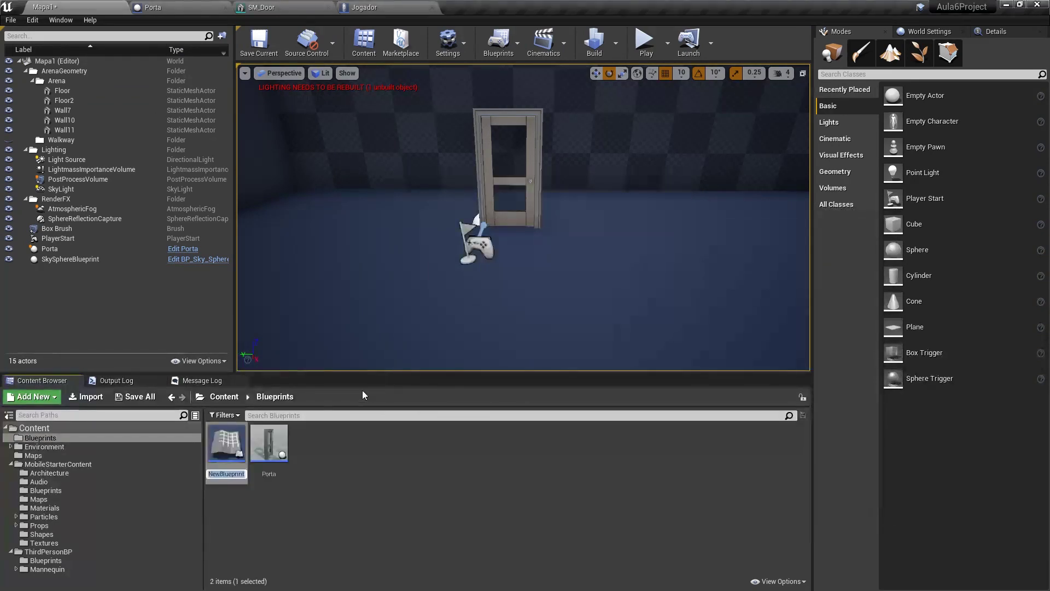
pyautogui.write('AtorInterativo')
pyautogui.press('Return')
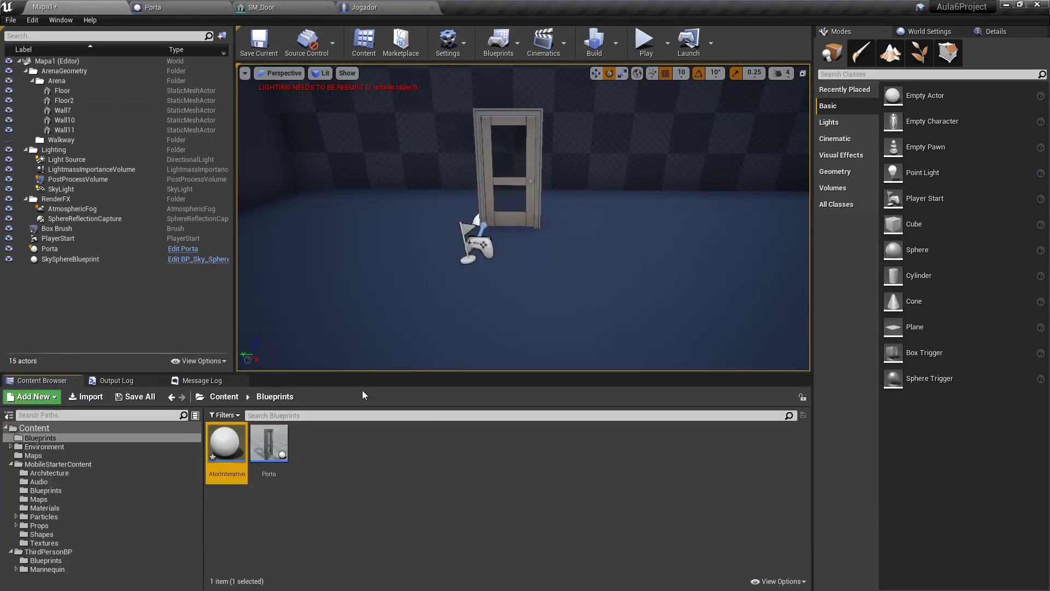
pyautogui.click(168, 5)
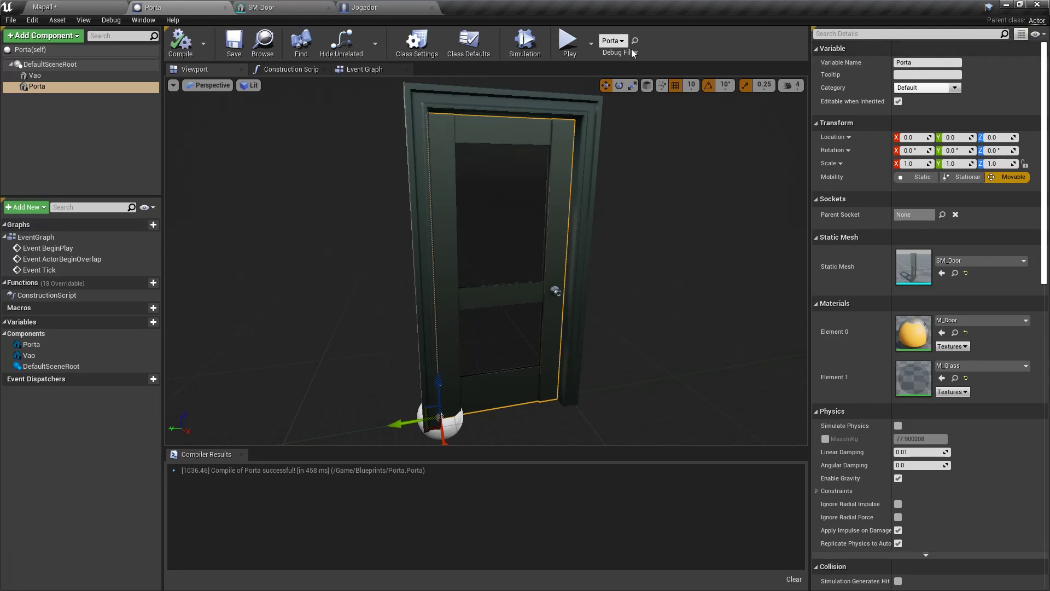
# Reparent the Porta blueprint to AtorInterativo via File > Reparent Blueprint
pyautogui.click(11, 19)
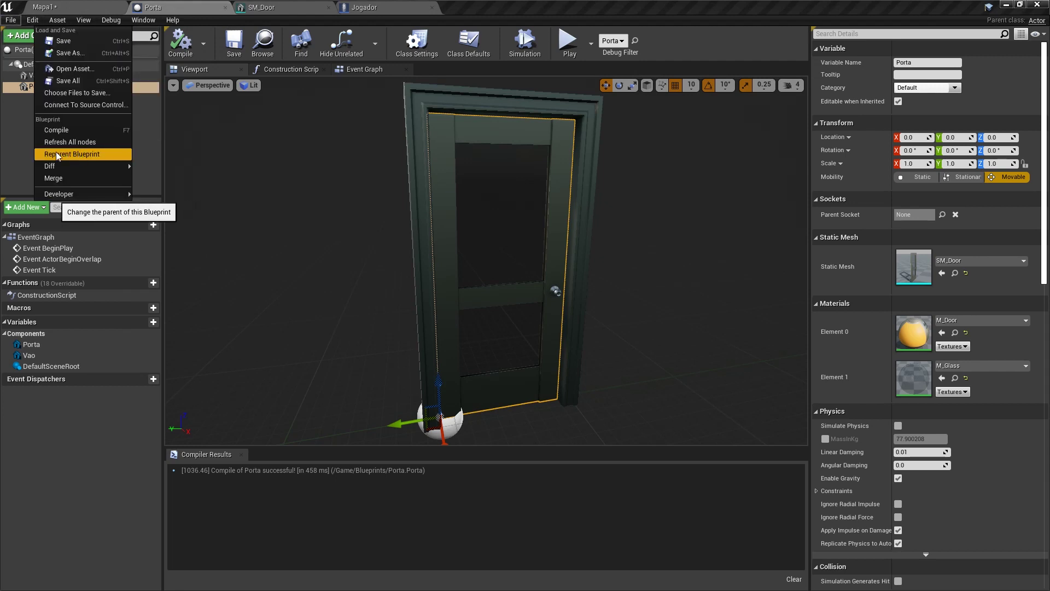
pyautogui.click(72, 156)
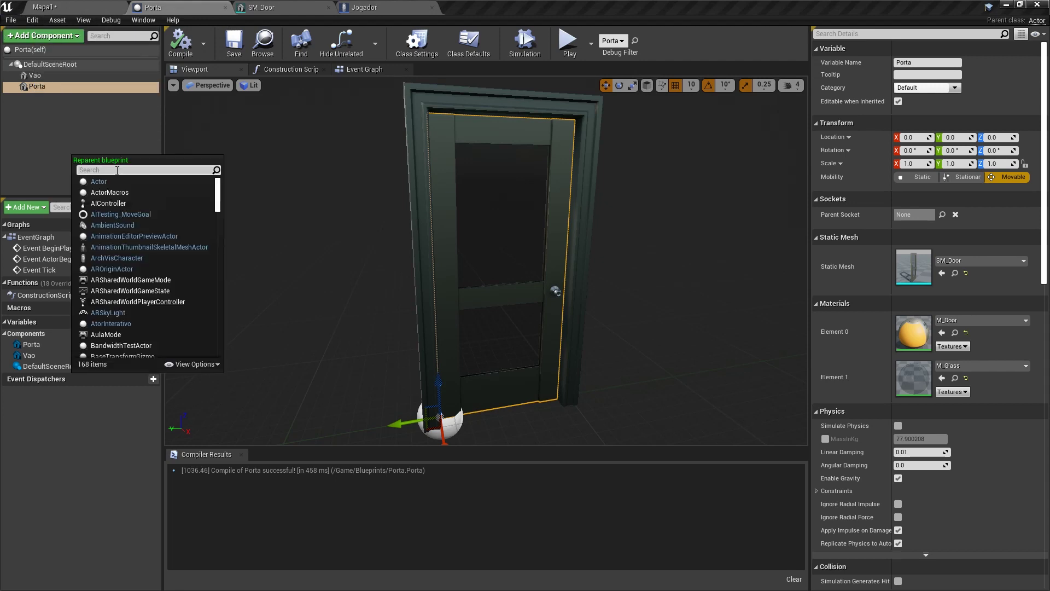
pyautogui.write('atorinte')
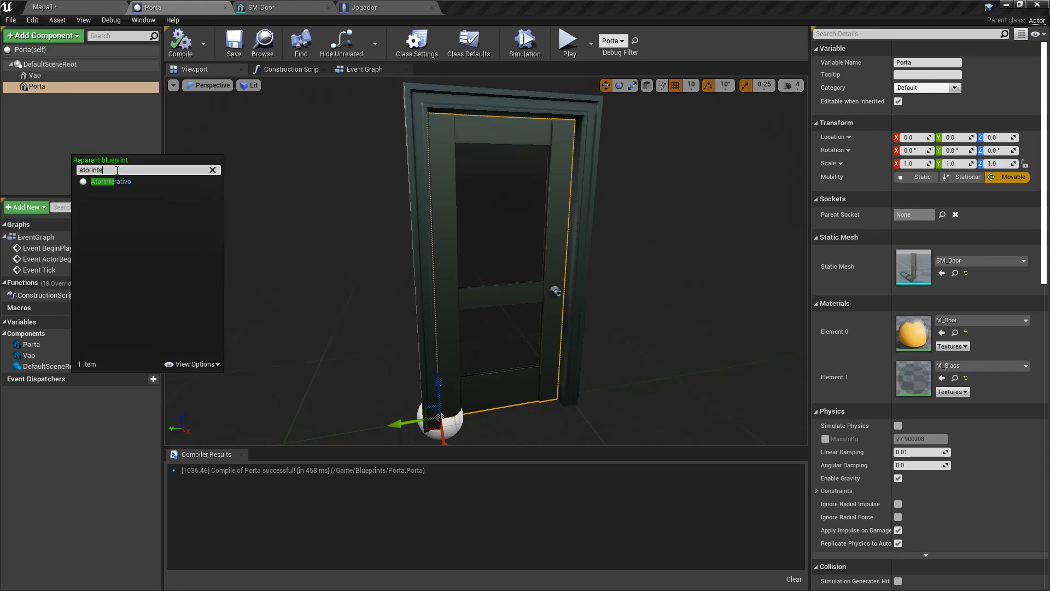
pyautogui.click(109, 181)
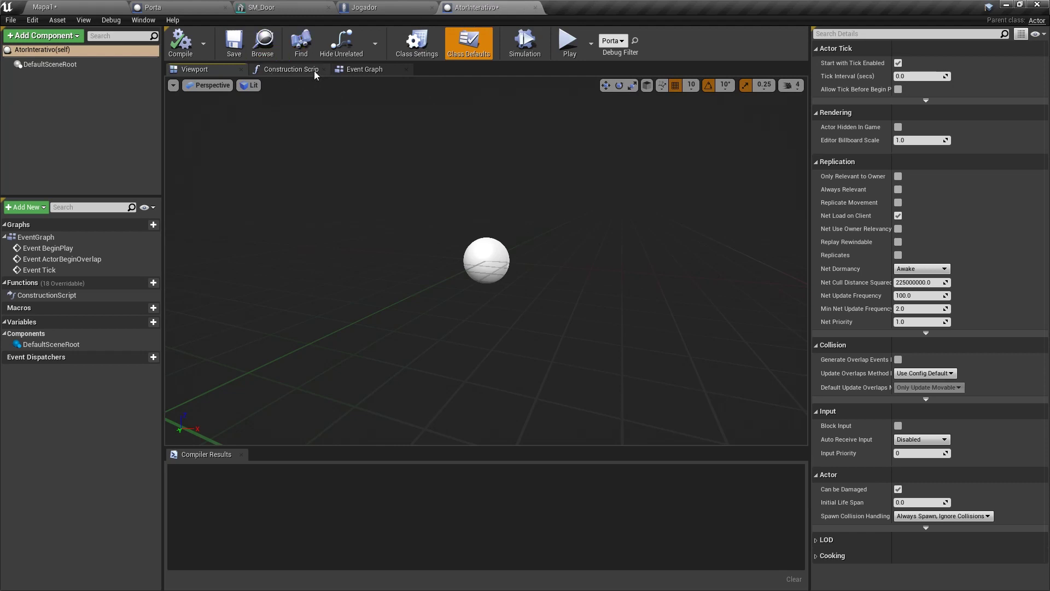
# Add an Interact function, set Save on Compile to On Success Only, and compile
pyautogui.moveTo(93, 294)
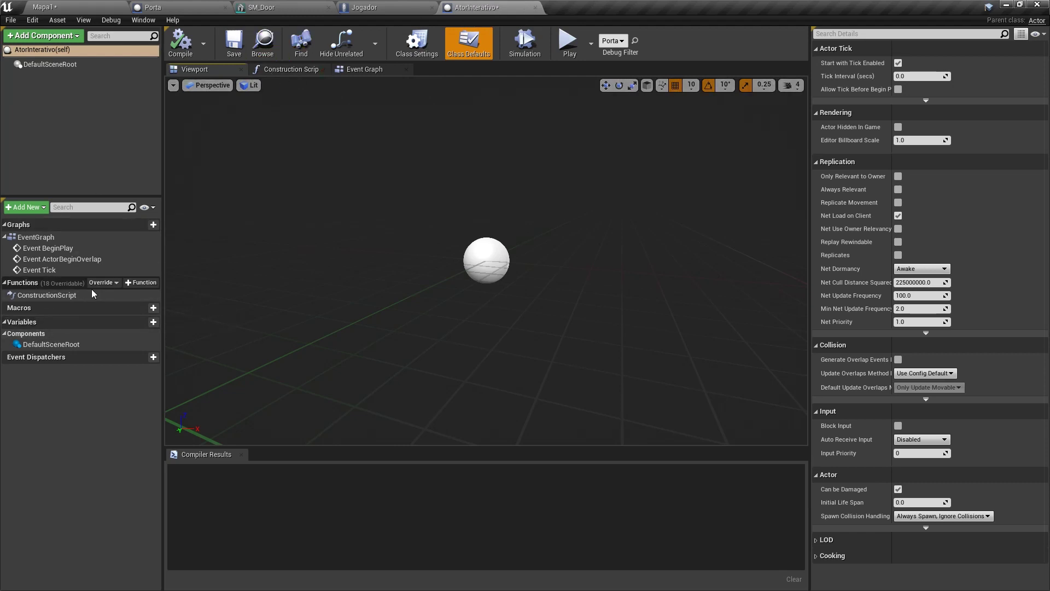
pyautogui.click(141, 282)
pyautogui.write('Interact')
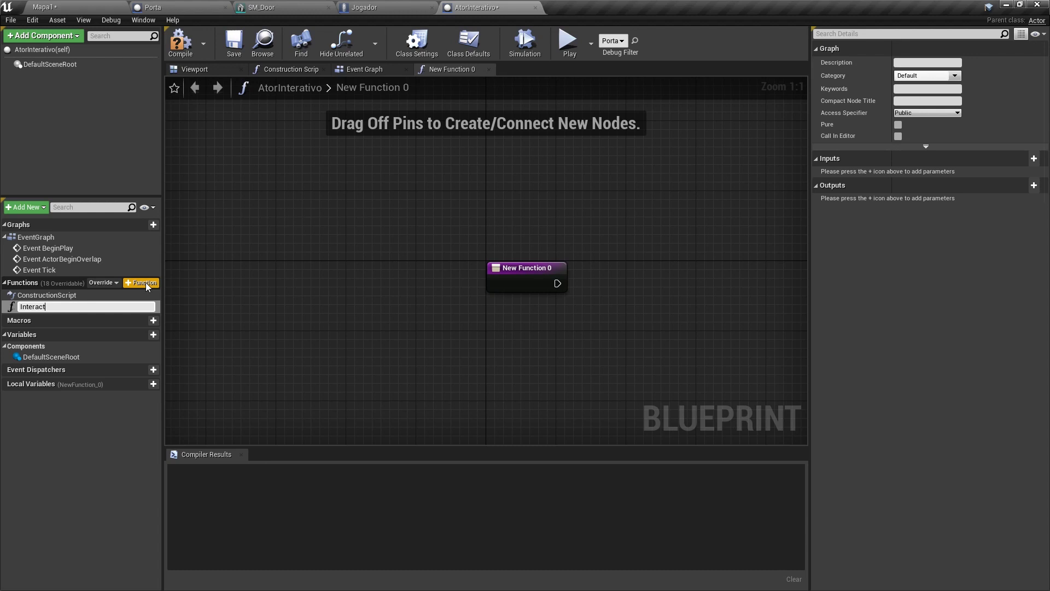
pyautogui.click(202, 44)
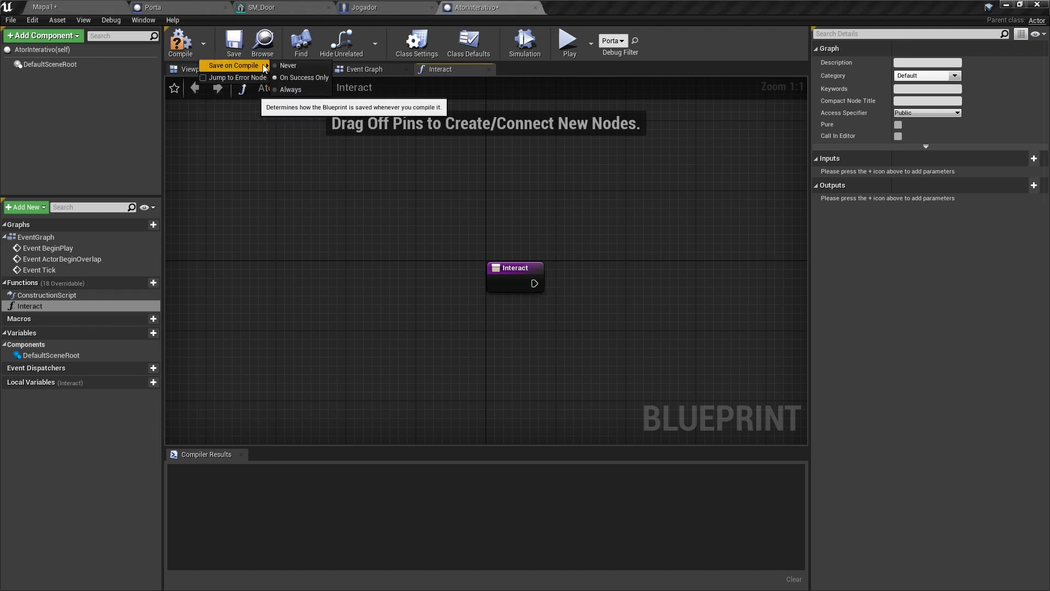
pyautogui.moveTo(241, 66)
pyautogui.click(301, 78)
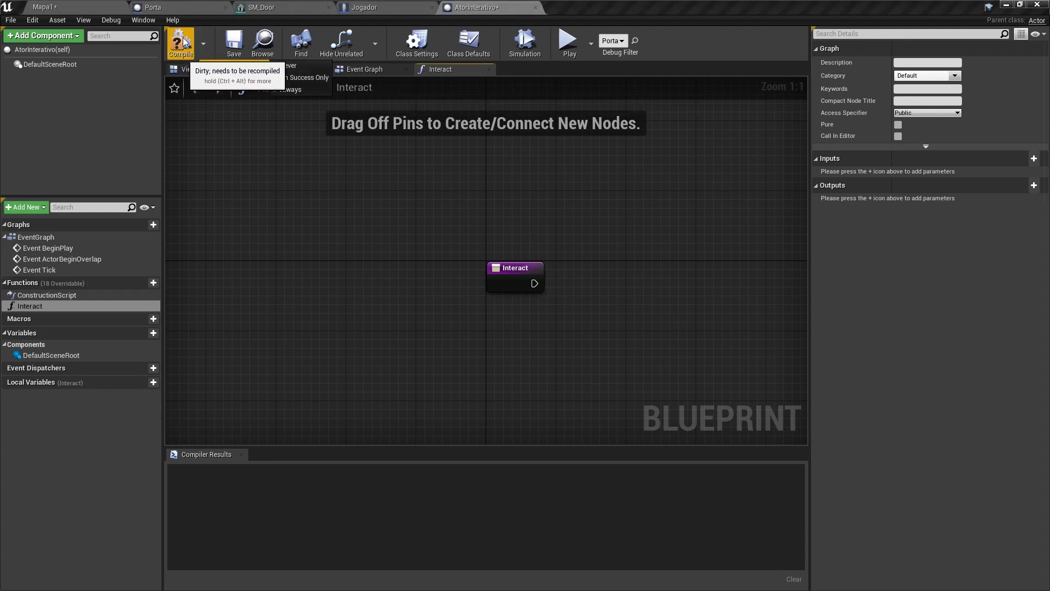
pyautogui.click(180, 43)
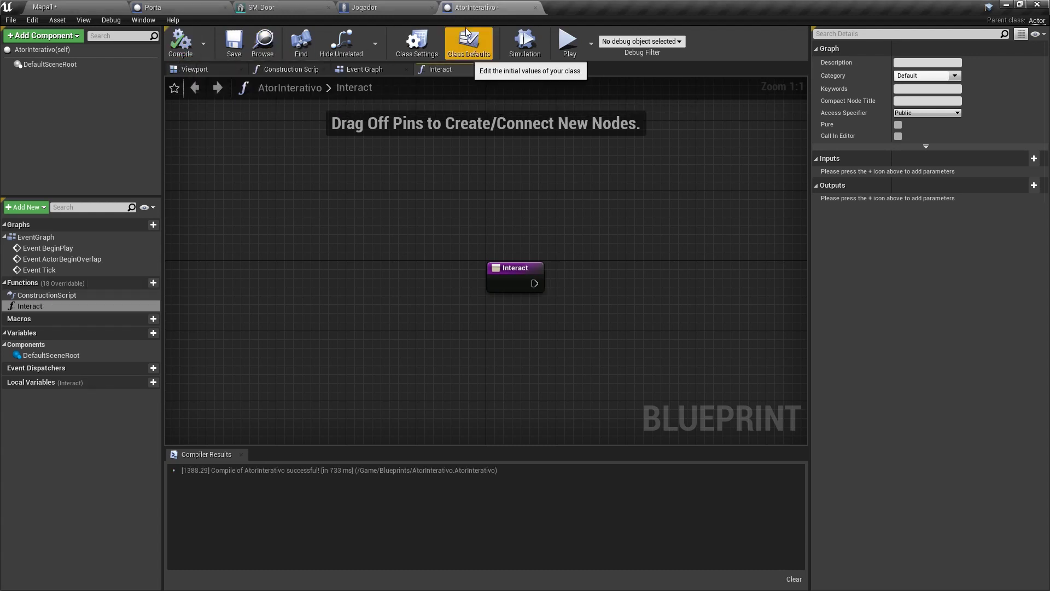
# In Jogador, add an AtorProximo variable of type Ator Interativo and search graph actions for 'ator'
pyautogui.middleClick(478, 10)
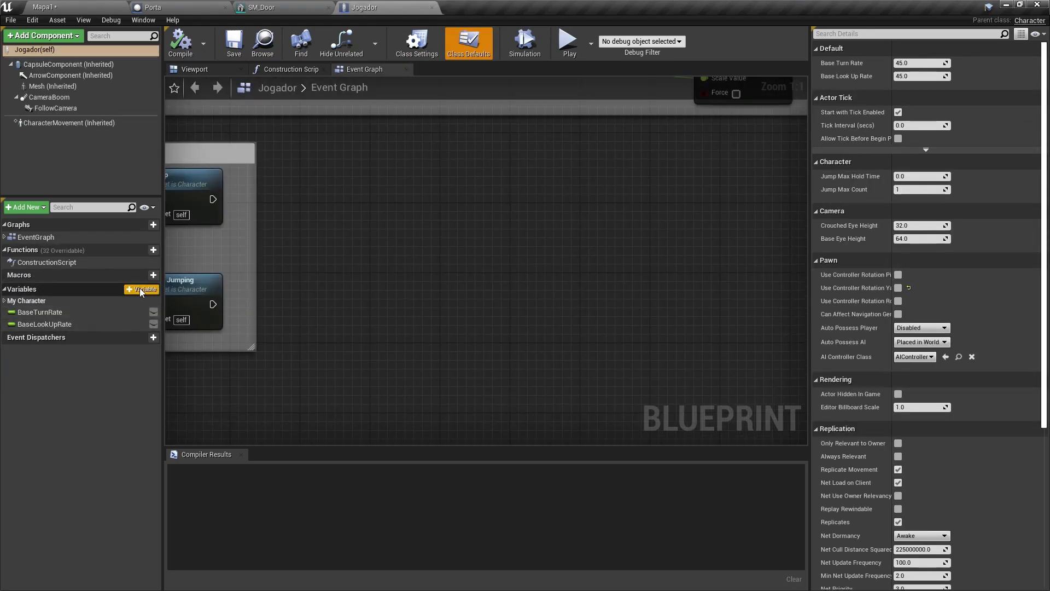
pyautogui.click(139, 288)
pyautogui.write('Ator')
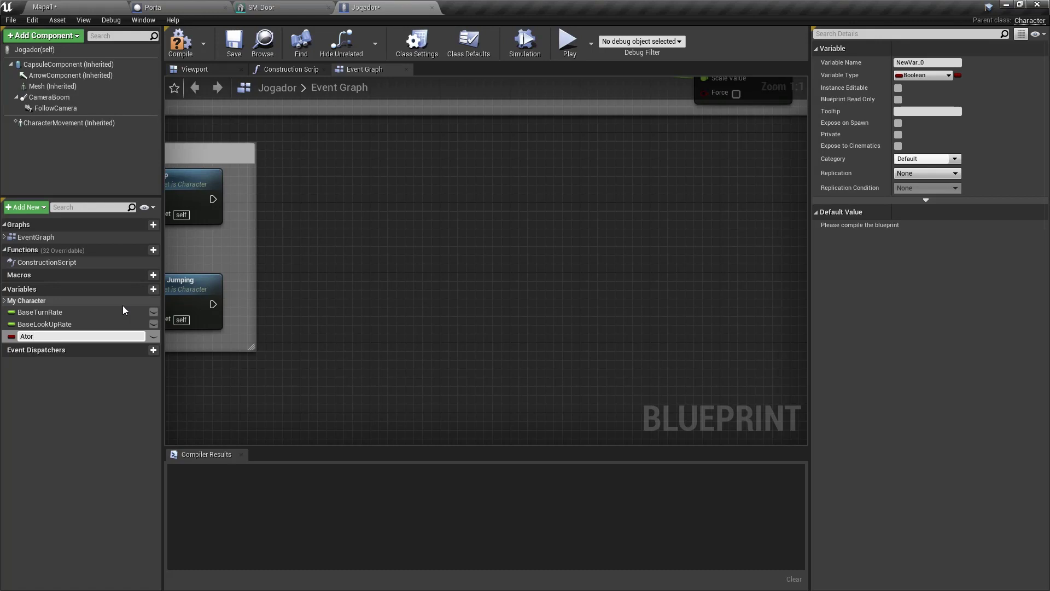
pyautogui.write('Proximo')
pyautogui.click(924, 74)
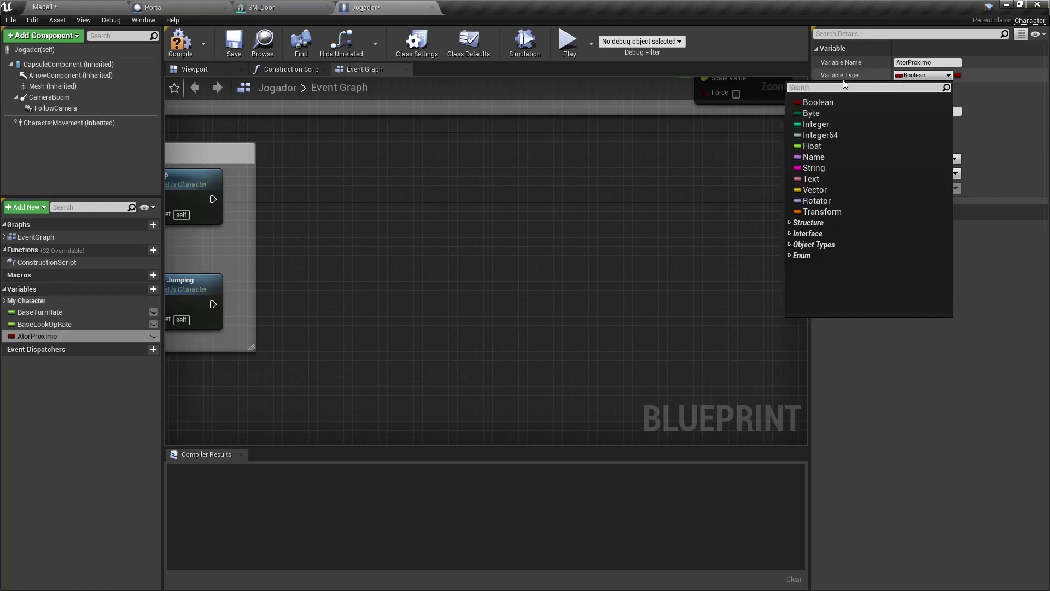
pyautogui.write('atorintera')
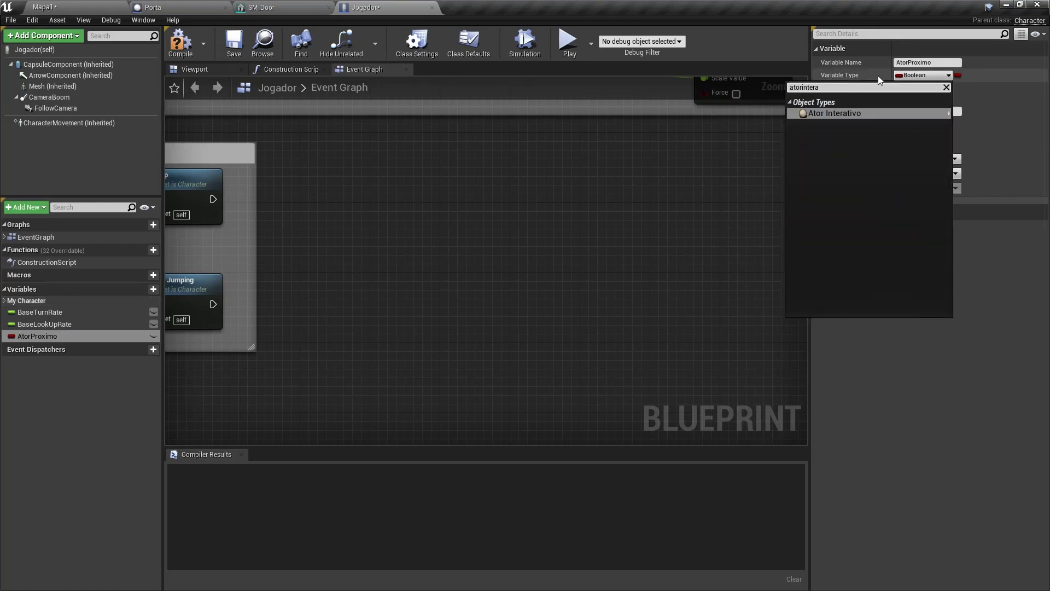
pyautogui.moveTo(929, 113)
pyautogui.click(979, 113)
pyautogui.rightClick(385, 237)
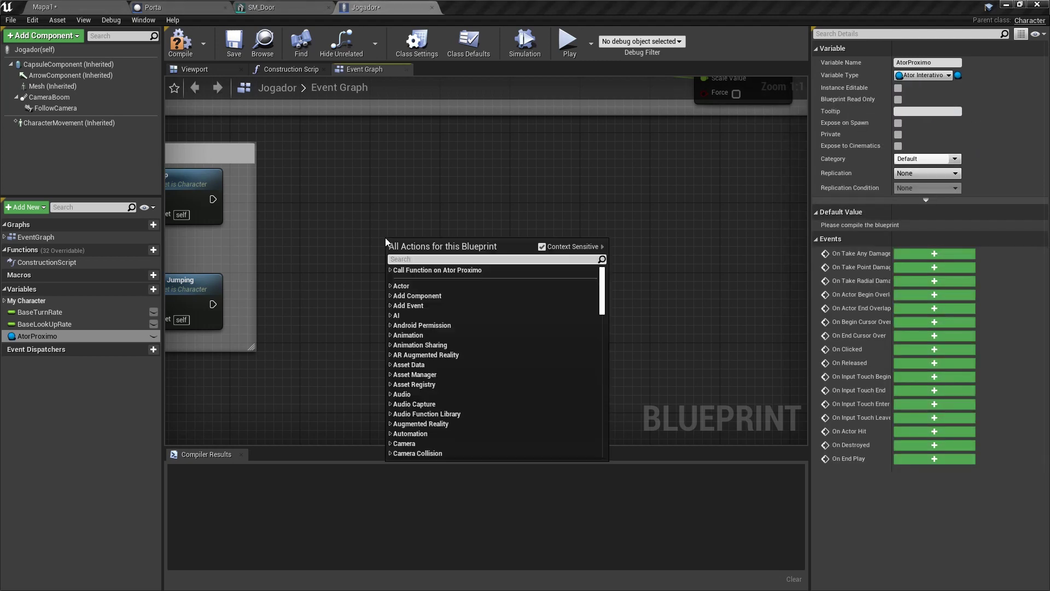
pyautogui.write('ator')
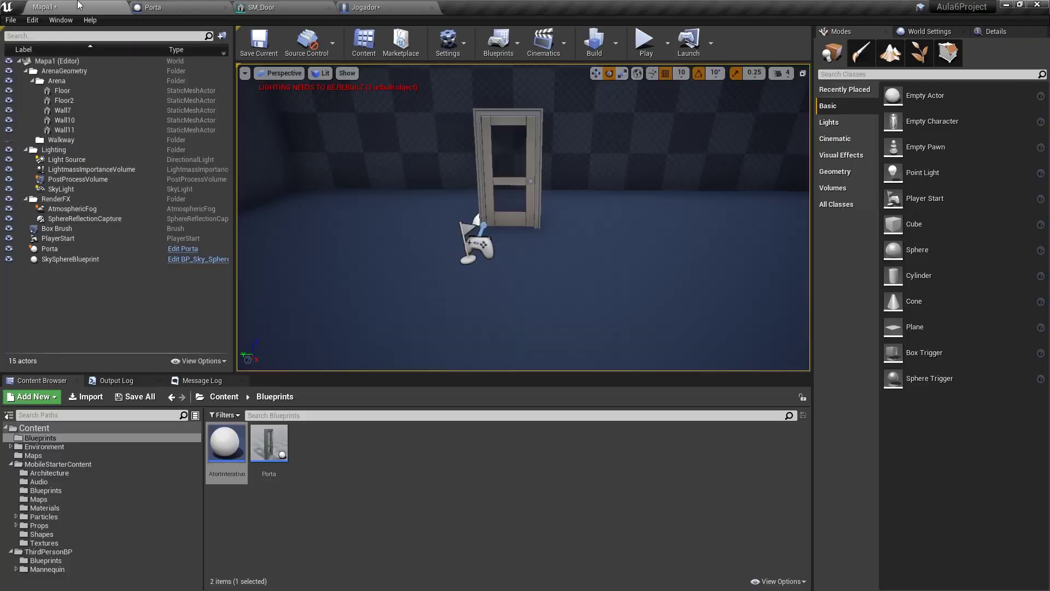
# Open AtorInterativo and rename its Interact function to Interagir
pyautogui.doubleClick(229, 444)
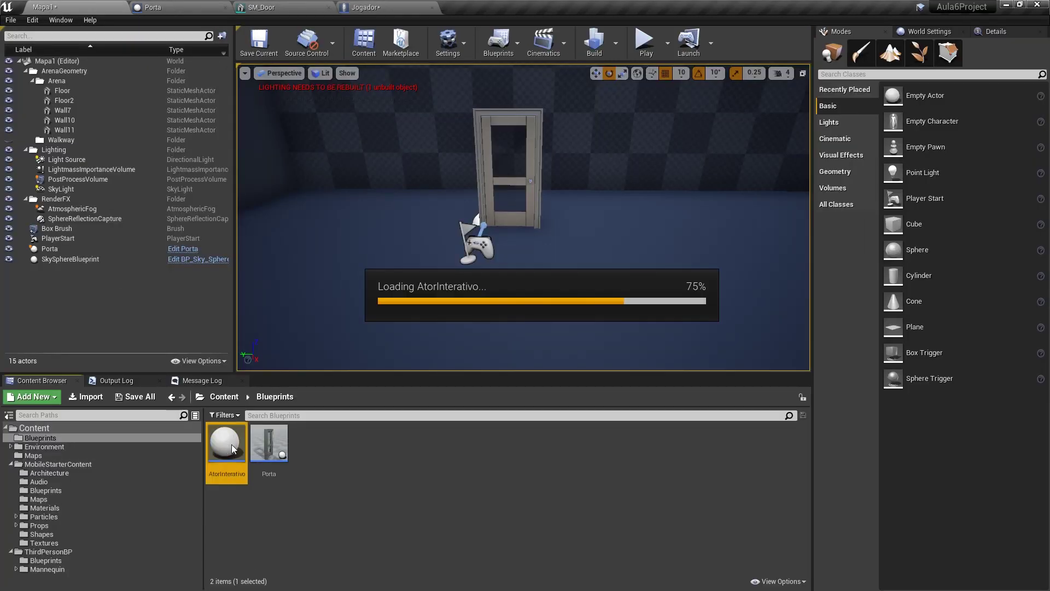
pyautogui.click(30, 305)
pyautogui.press('F2')
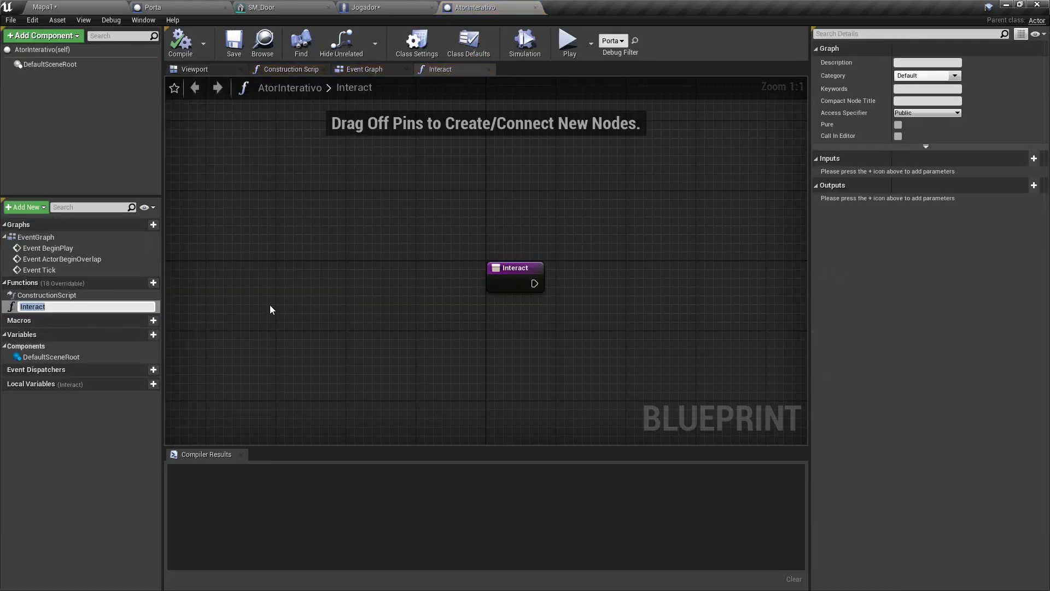
pyautogui.write('gir')
pyautogui.press('Return')
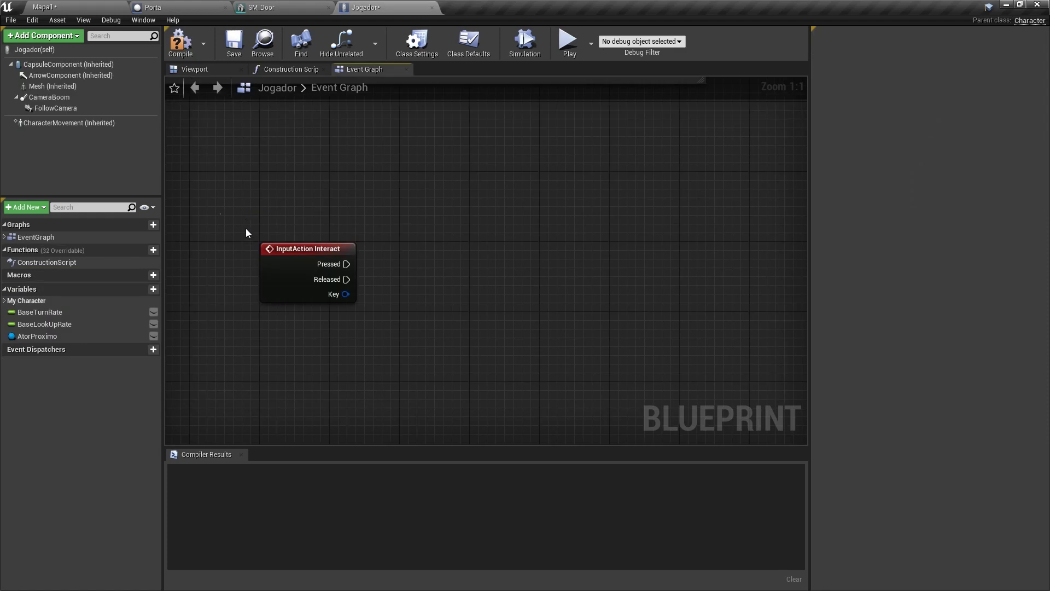
# Get Ator Proximo, add an Is Valid check on it, and wire Pressed into it
pyautogui.moveTo(245, 228); pyautogui.dragTo(415, 296)
pyautogui.moveTo(31, 335)
pyautogui.mouseDown()
pyautogui.moveTo(339, 328)
pyautogui.moveTo(293, 320)
pyautogui.moveTo(411, 278)
pyautogui.mouseUp()
pyautogui.click(332, 327)
pyautogui.write('isvalid')
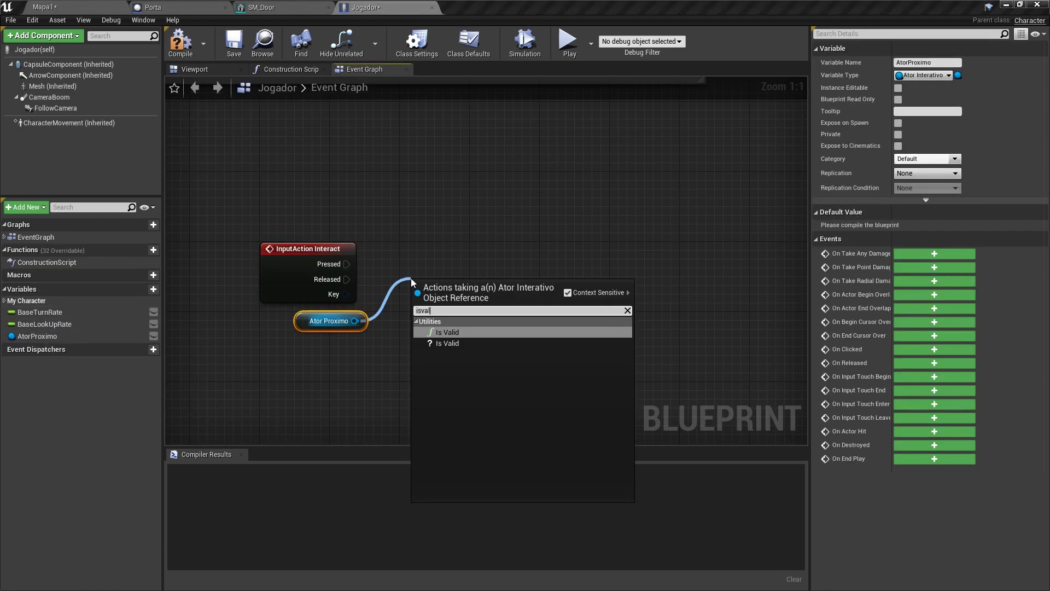
pyautogui.click(460, 344)
pyautogui.moveTo(346, 264); pyautogui.dragTo(409, 263)
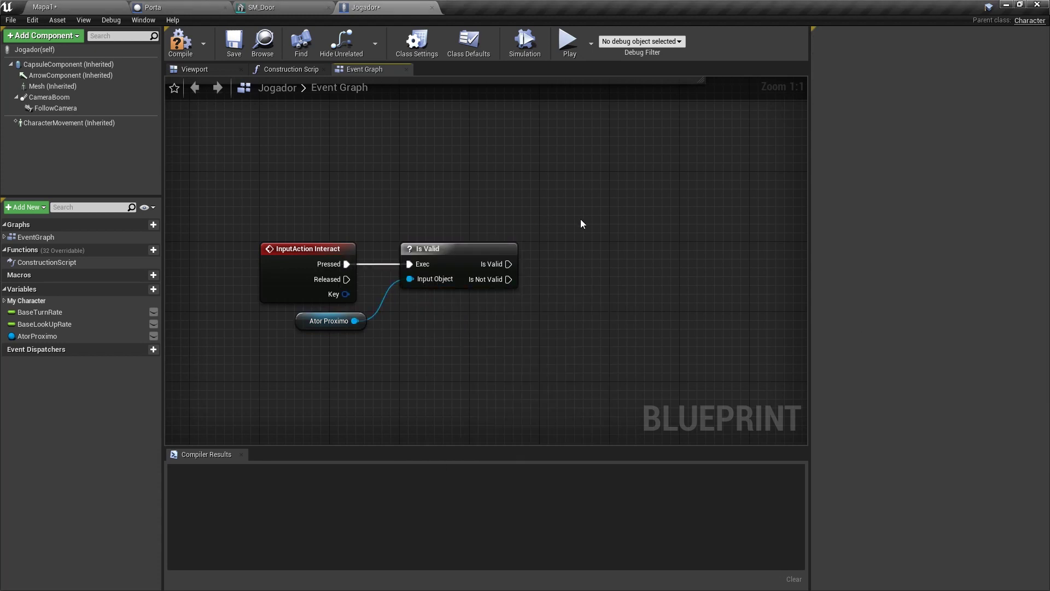
# Add an Interagir call targeting Ator Proximo
pyautogui.moveTo(579, 222); pyautogui.dragTo(497, 188, button='right')
pyautogui.moveTo(272, 286); pyautogui.dragTo(475, 264)
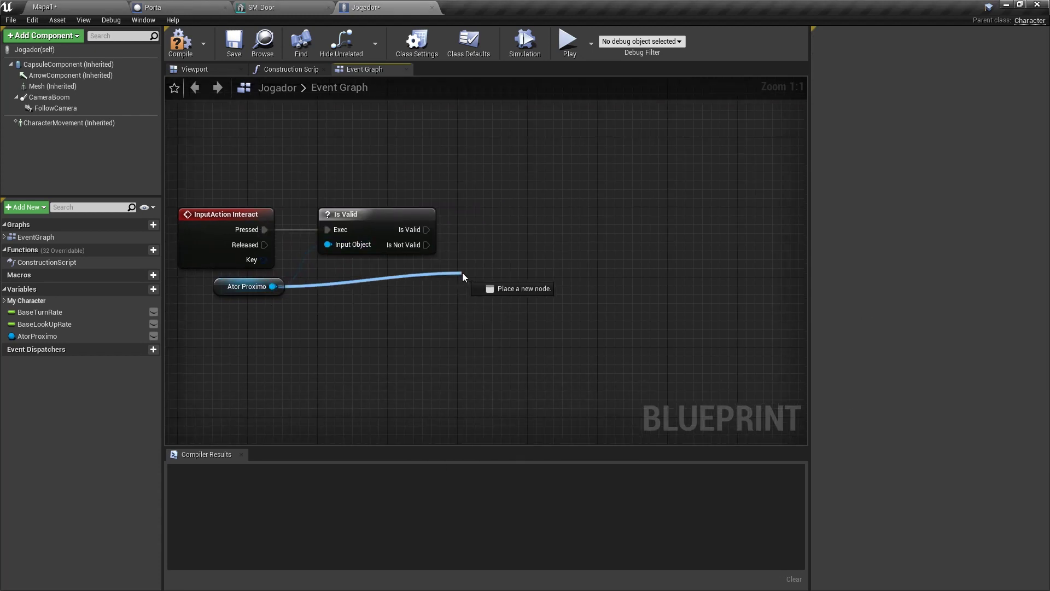
pyautogui.write('interagir')
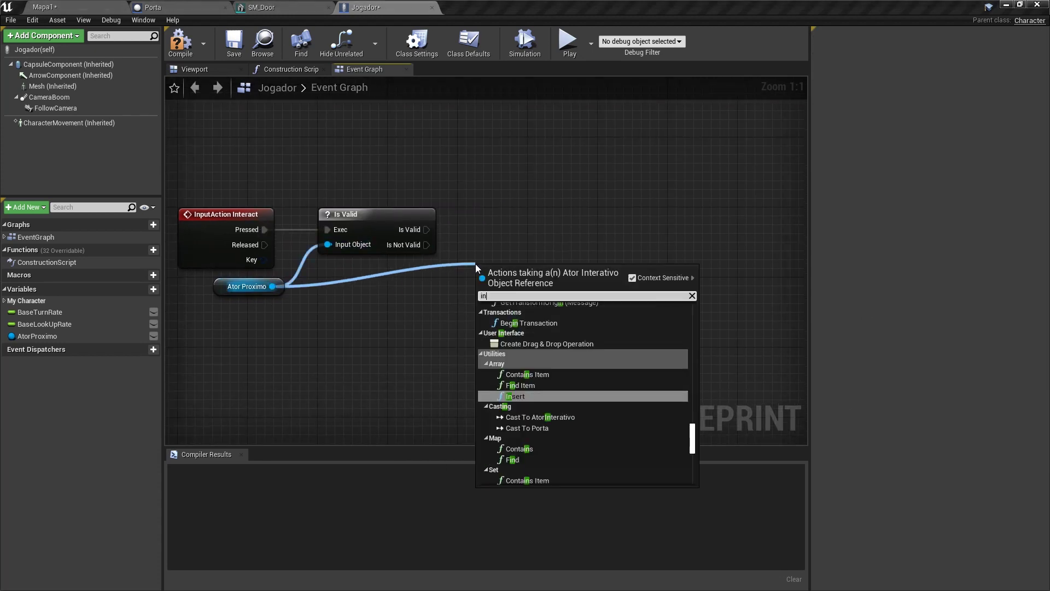
pyautogui.press('Return')
pyautogui.moveTo(397, 281); pyautogui.dragTo(483, 288, button='right')
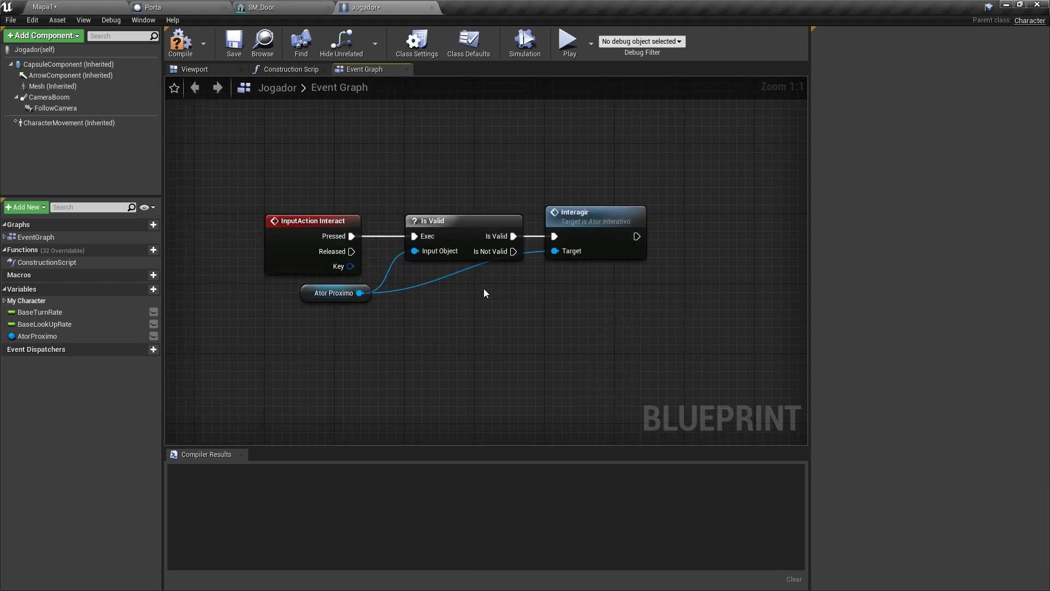
# Inspect the AtorProximo variable and review the Interact, Is Valid and Ator Proximo nodes
pyautogui.click(48, 337)
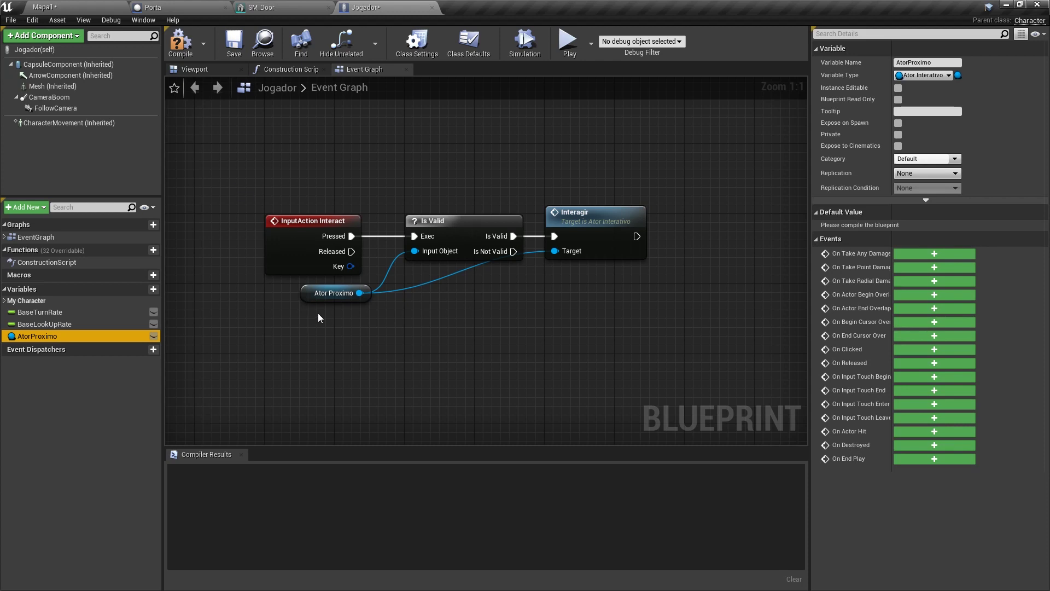
pyautogui.moveTo(255, 318); pyautogui.dragTo(377, 285)
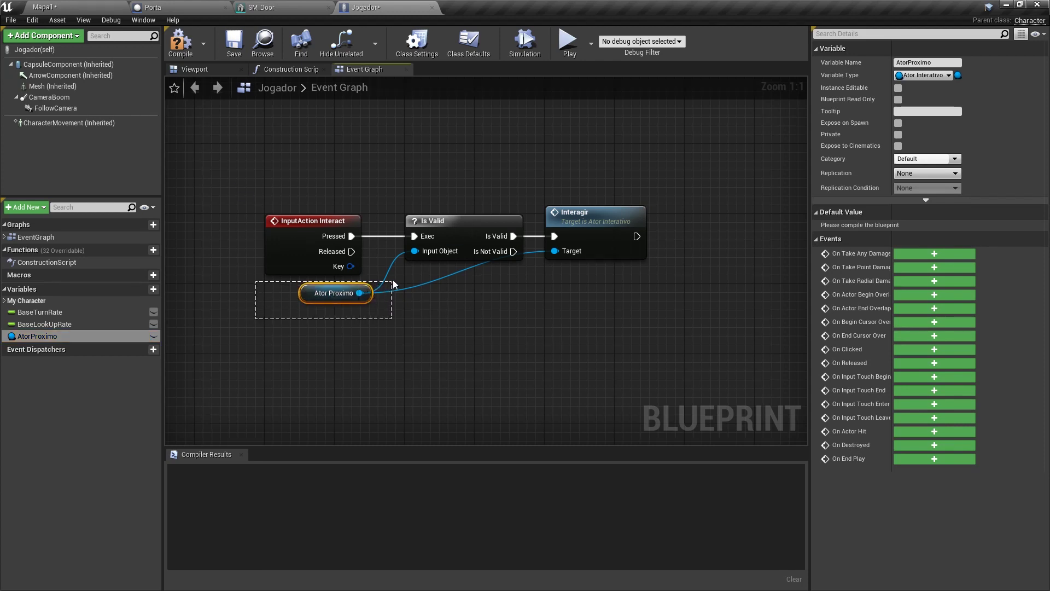
pyautogui.moveTo(239, 191); pyautogui.dragTo(362, 265)
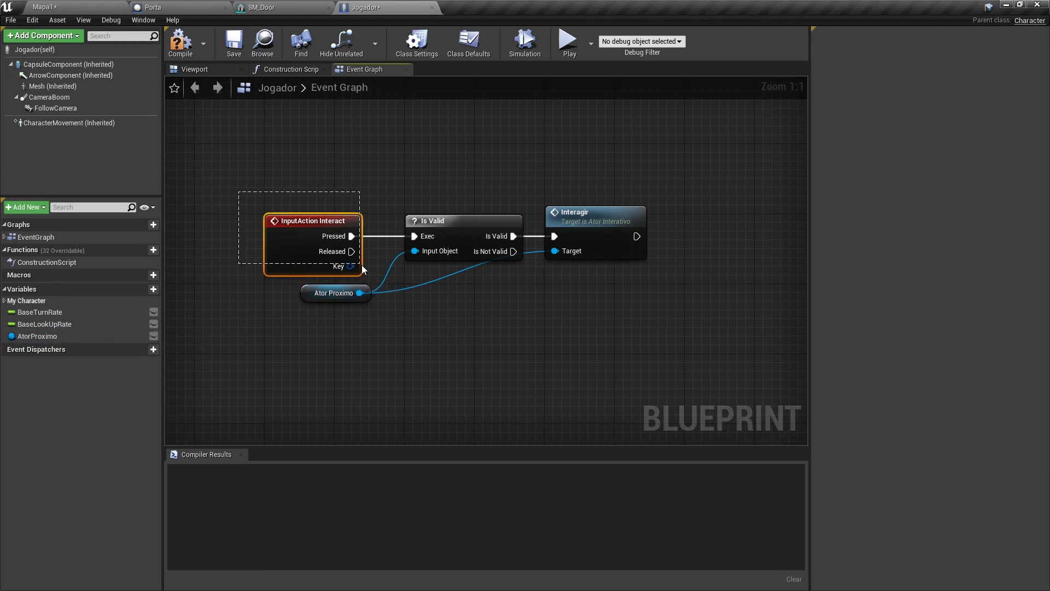
pyautogui.click(385, 162)
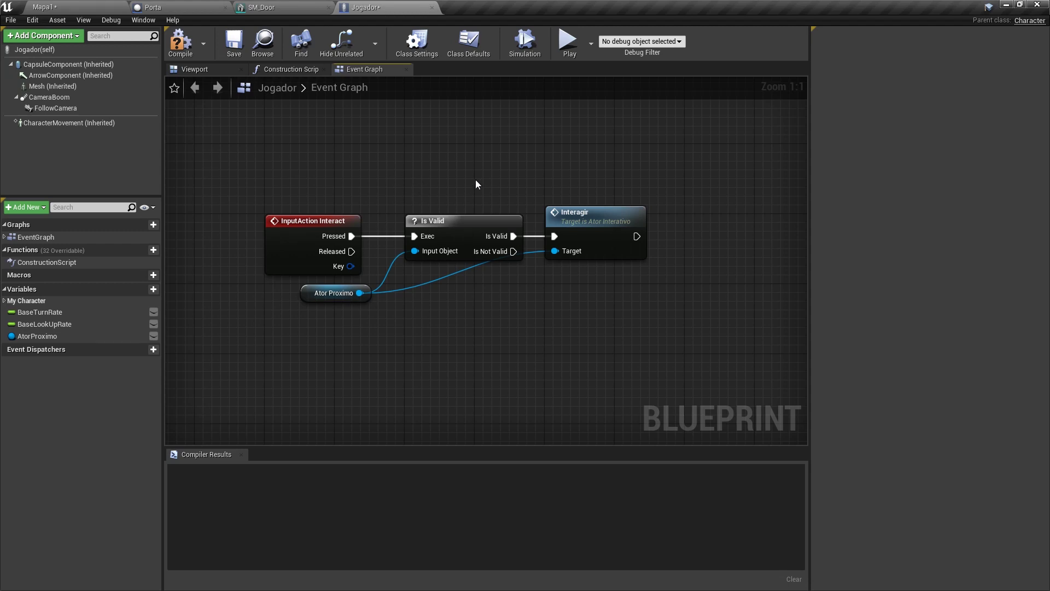
pyautogui.moveTo(447, 216); pyautogui.dragTo(441, 219, button='right')
pyautogui.moveTo(432, 296)
pyautogui.mouseDown()
pyautogui.moveTo(494, 203)
pyautogui.moveTo(657, 319)
pyautogui.mouseUp()
pyautogui.click(526, 171)
pyautogui.moveTo(442, 345); pyautogui.dragTo(238, 284)
pyautogui.click(559, 271)
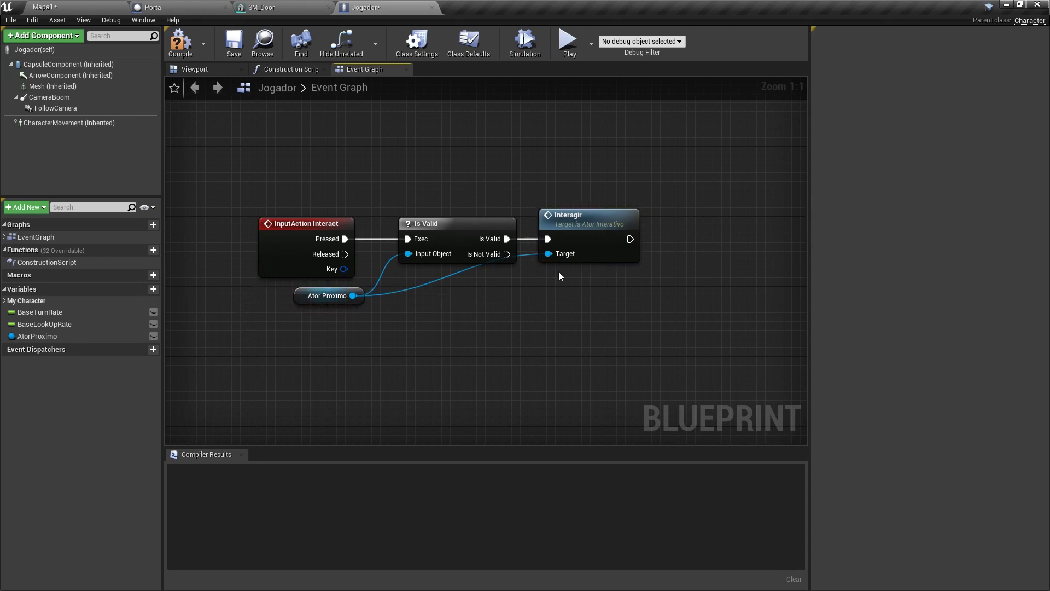
pyautogui.moveTo(548, 254)
pyautogui.keyDown('ctrl'); pyautogui.mouseDown()
pyautogui.moveTo(492, 310)
pyautogui.moveTo(465, 310)
pyautogui.mouseUp(); pyautogui.keyUp('ctrl')
pyautogui.moveTo(386, 284); pyautogui.dragTo(388, 284)
pyautogui.click(473, 291)
# Add box collision components to Porta named LadoA and LadoB
pyautogui.click(208, 8)
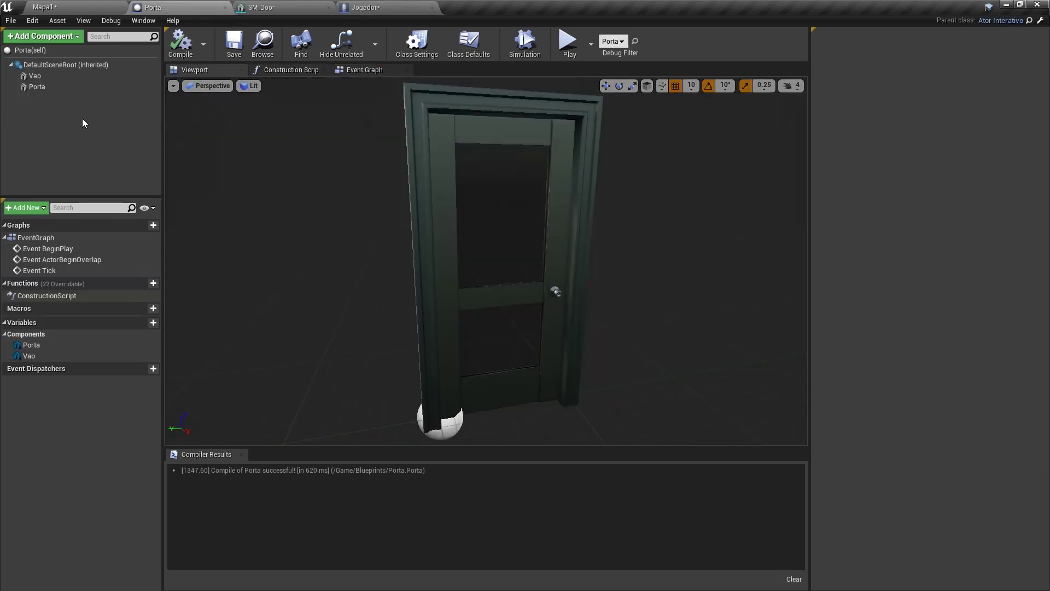
pyautogui.click(57, 37)
pyautogui.write('col')
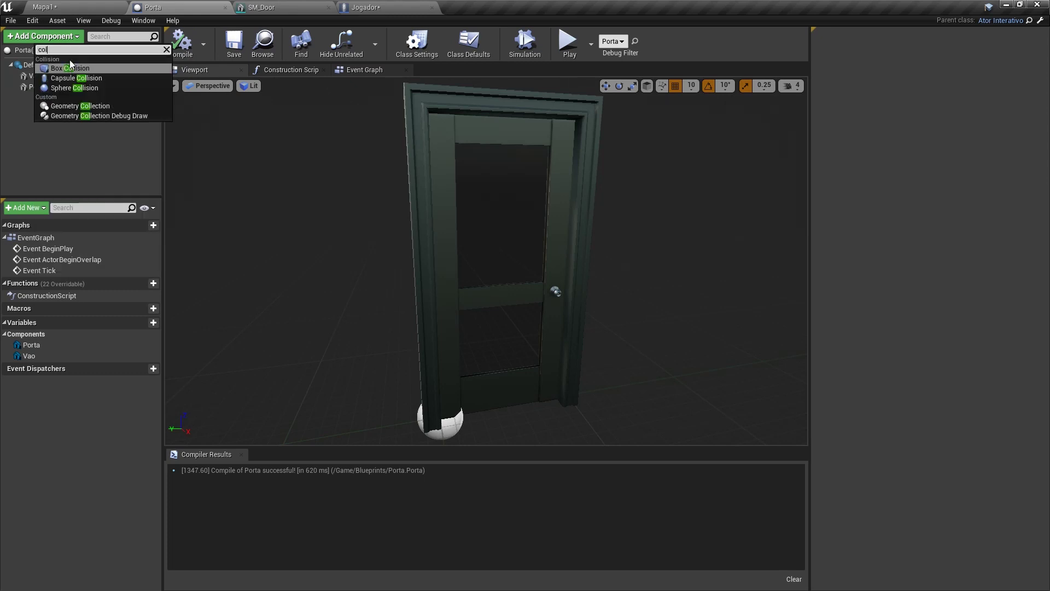
pyautogui.click(63, 68)
pyautogui.write('LadoA')
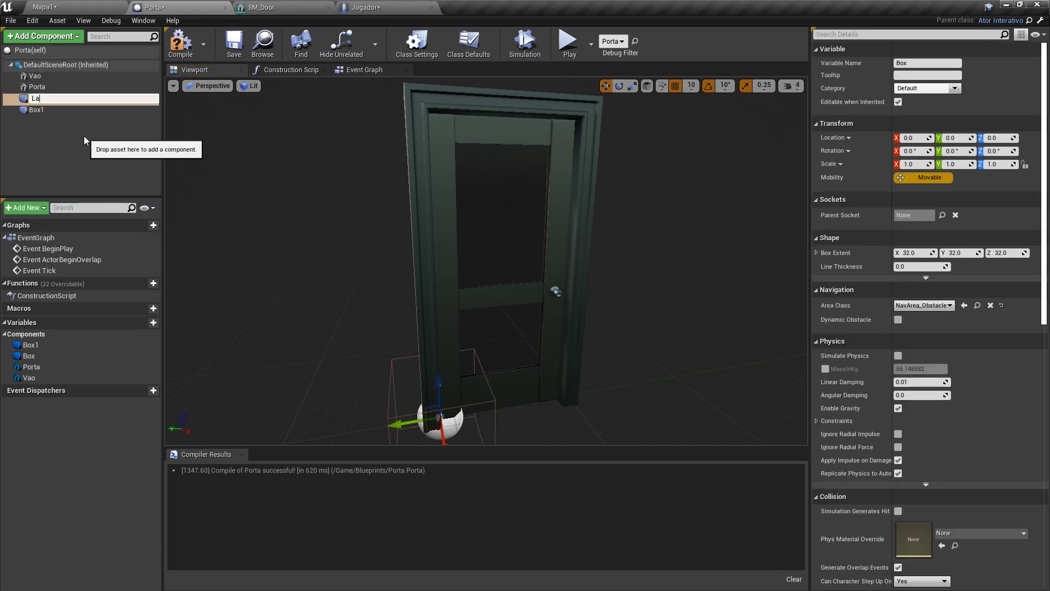
pyautogui.press('Return')
pyautogui.click(39, 110)
pyautogui.press('F2')
pyautogui.write('LadoB')
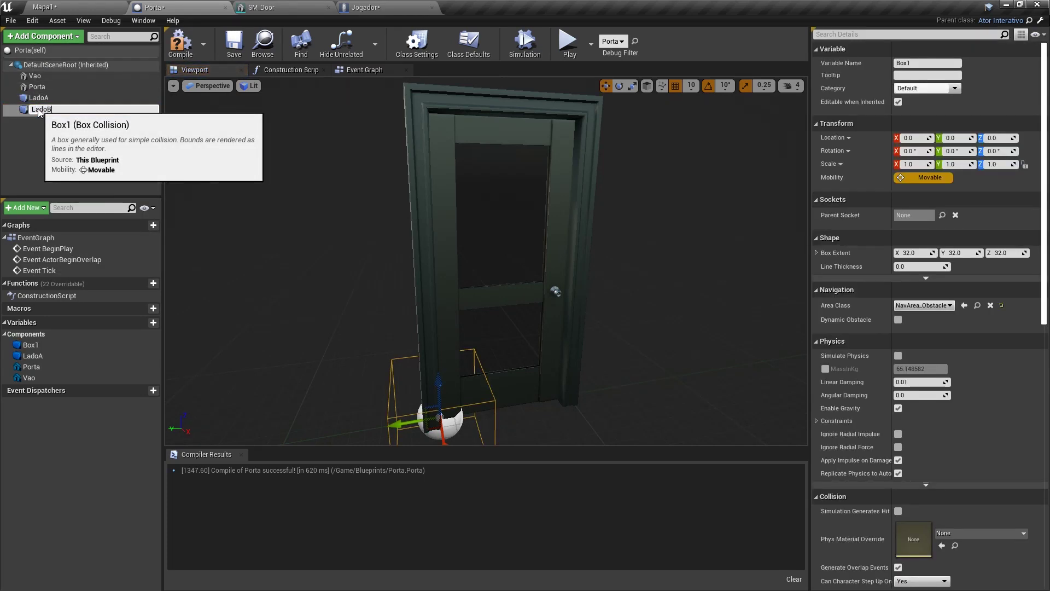
pyautogui.click(38, 97)
# Add an On Component Begin Overlap event for LadoA
pyautogui.moveTo(492, 300)
pyautogui.keyDown('alt'); pyautogui.mouseDown()
pyautogui.moveTo(471, 331)
pyautogui.moveTo(485, 331)
pyautogui.mouseUp(); pyautogui.keyUp('alt')
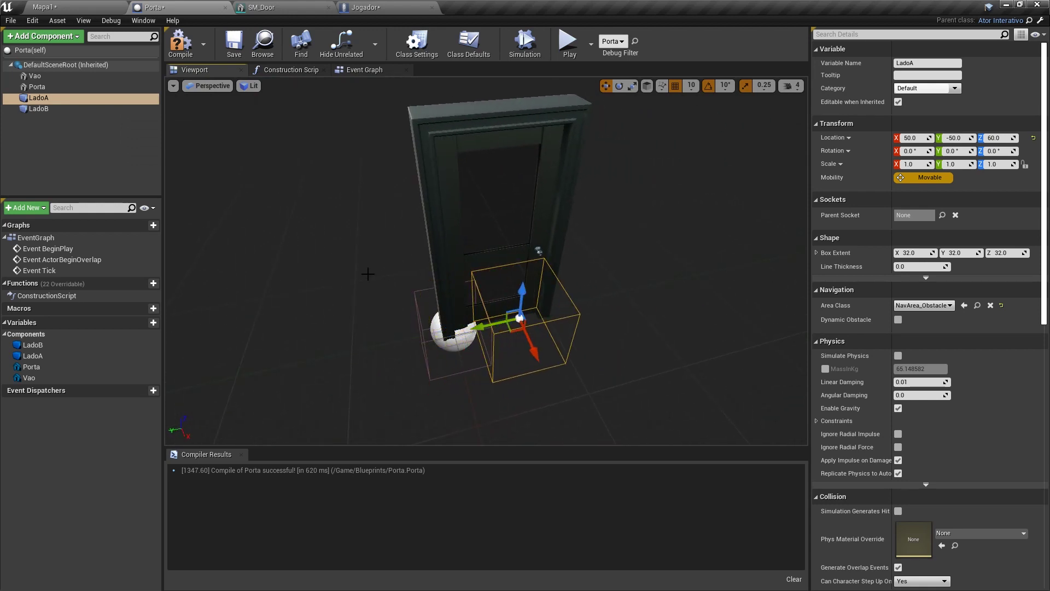
pyautogui.keyDown('alt'); pyautogui.moveTo(368, 273); pyautogui.dragTo(415, 257); pyautogui.keyUp('alt')
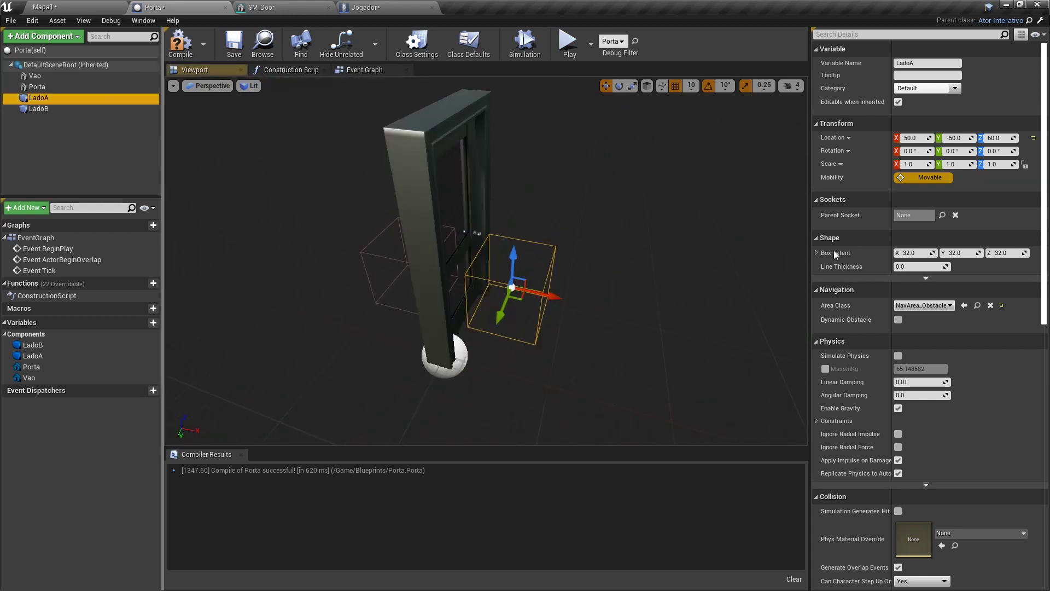
pyautogui.scroll(-5, 945, 369)
pyautogui.scroll(-5, 1019, 356)
pyautogui.scroll(-5, 966, 365)
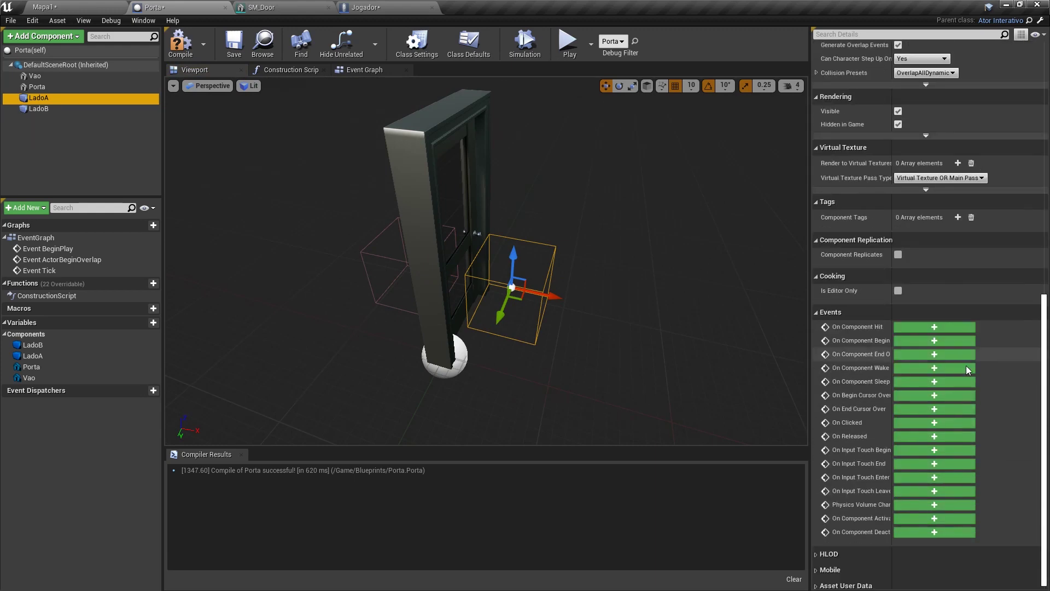
pyautogui.scroll(-1, 966, 366)
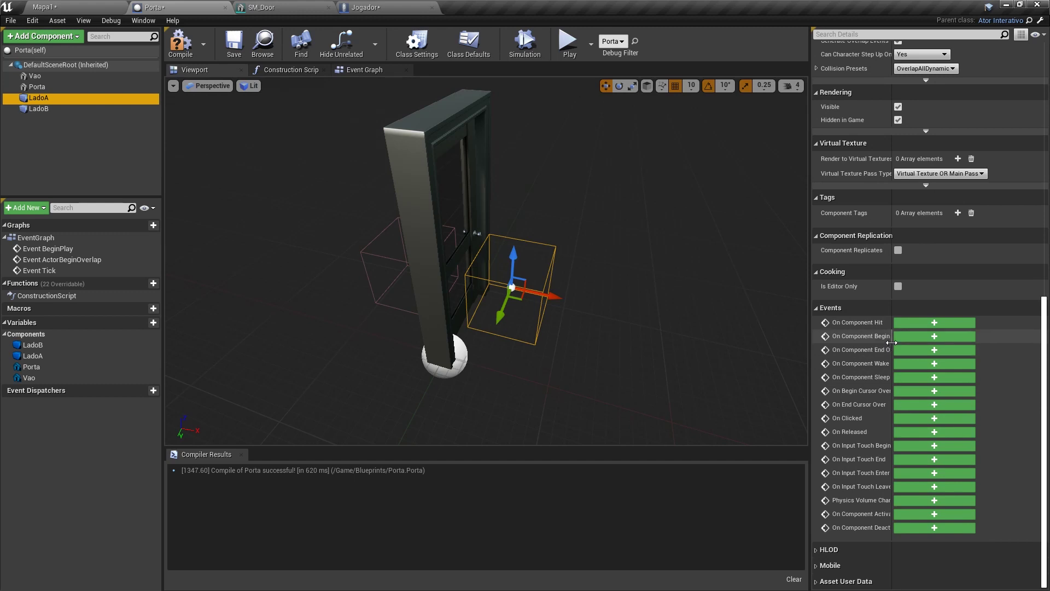
pyautogui.moveTo(891, 343); pyautogui.dragTo(914, 342)
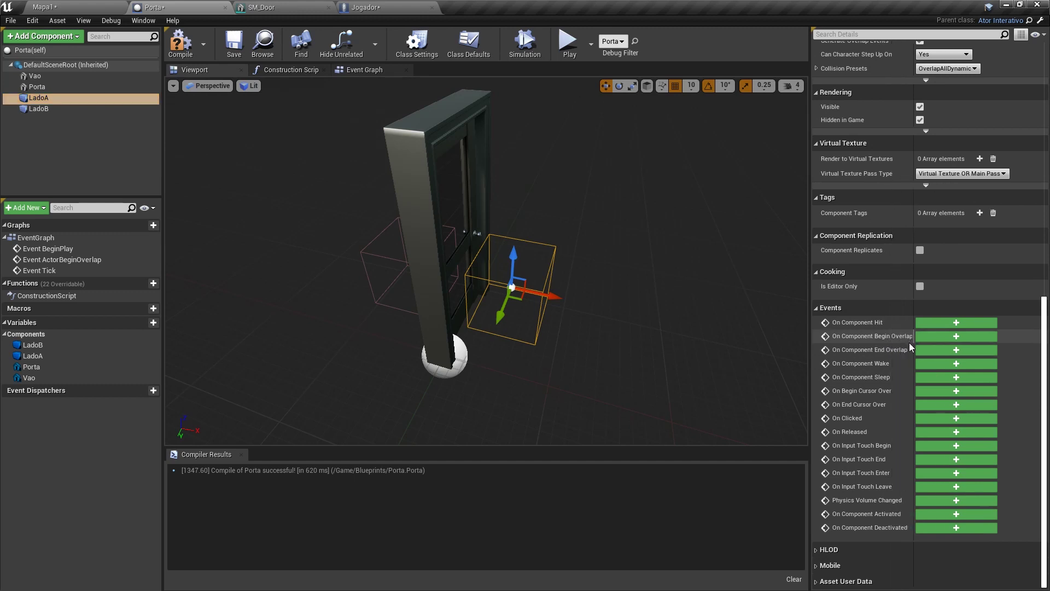
pyautogui.click(945, 336)
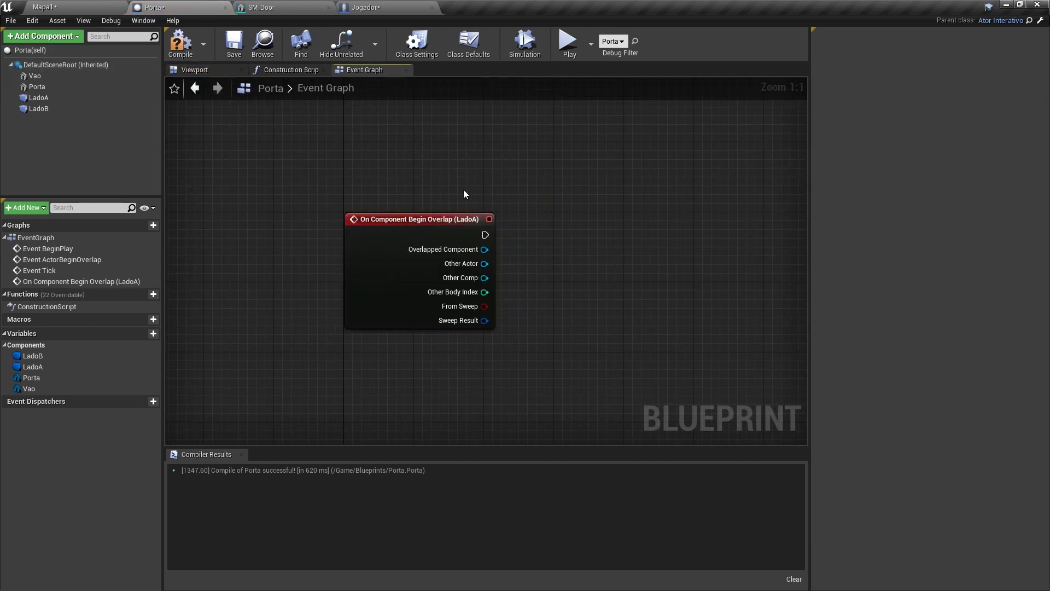
# Cast the LadoA begin-overlap's Other Actor to Jogador
pyautogui.moveTo(412, 247); pyautogui.dragTo(485, 230)
pyautogui.write('JOGAD')
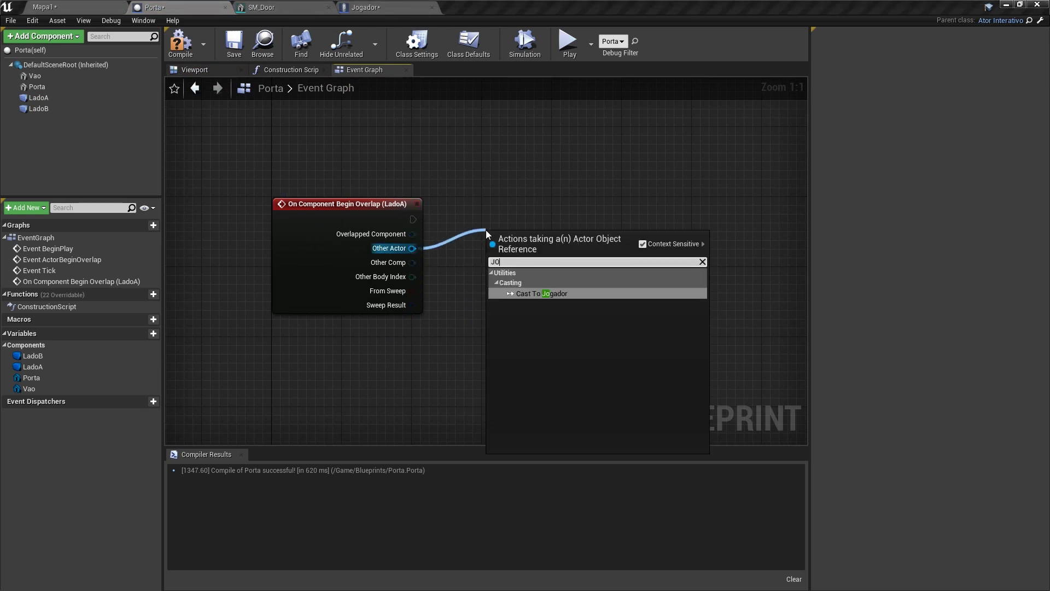
pyautogui.press('Return')
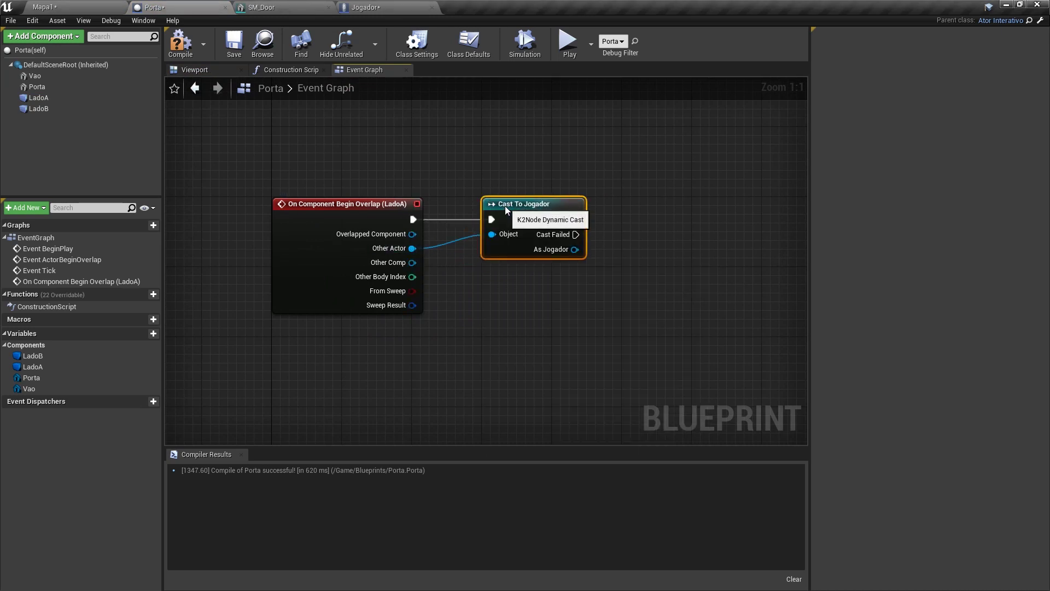
pyautogui.moveTo(568, 237)
pyautogui.mouseDown(button='right')
pyautogui.moveTo(452, 223)
pyautogui.moveTo(509, 239)
pyautogui.mouseUp(button='right')
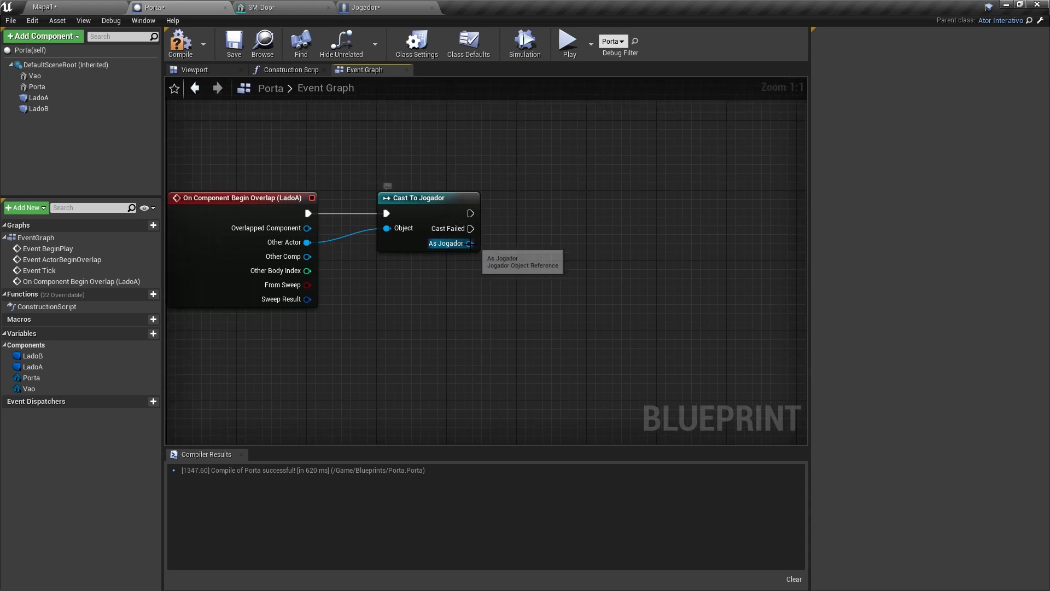
pyautogui.click(373, 7)
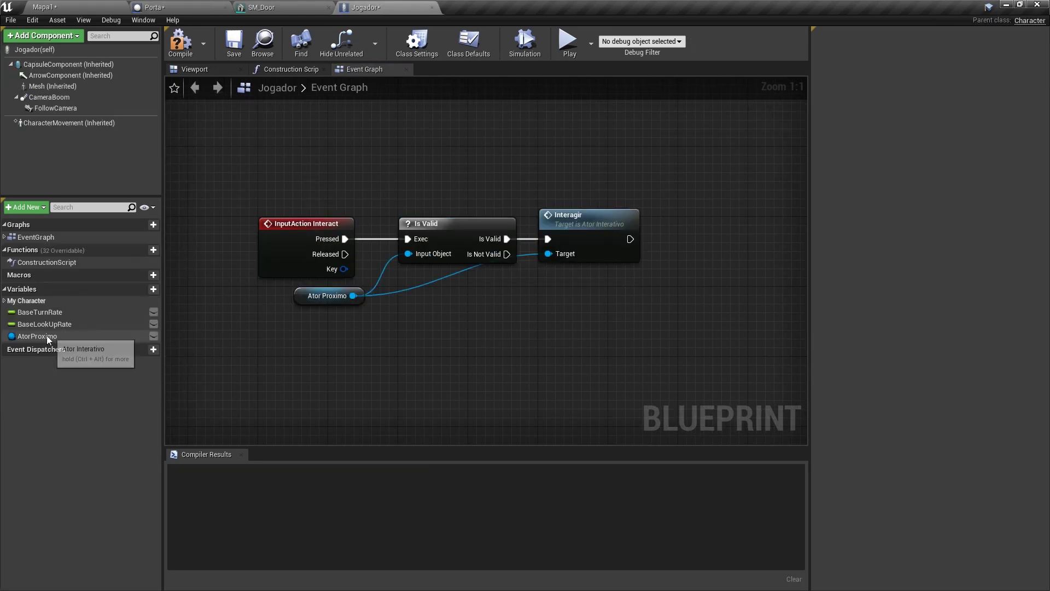
pyautogui.click(180, 7)
# Add a SET Ator Proximo node fed by the cast's As Jogador output
pyautogui.moveTo(469, 243); pyautogui.dragTo(570, 218)
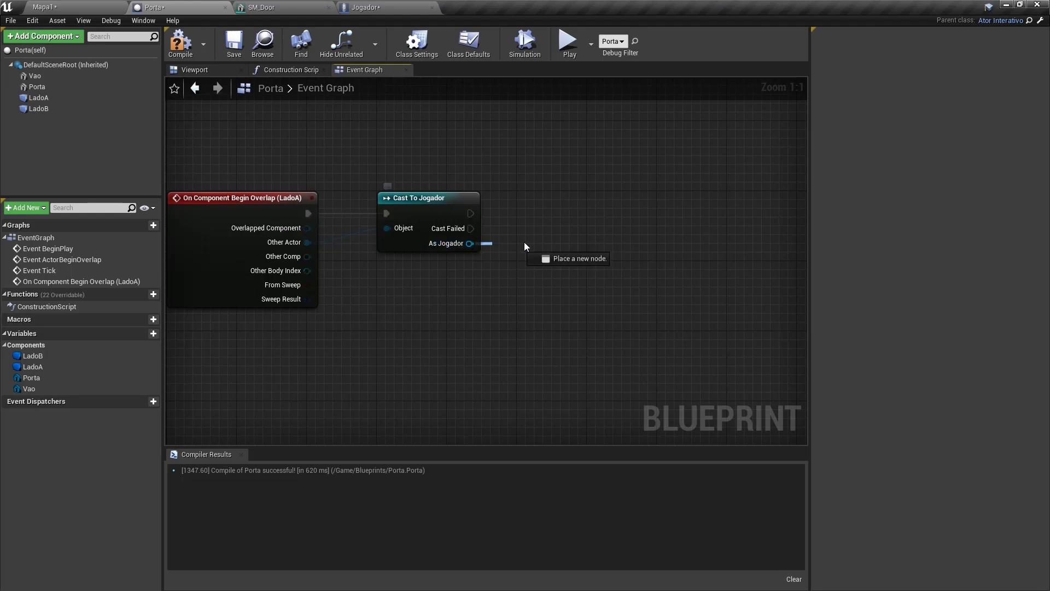
pyautogui.write('set a')
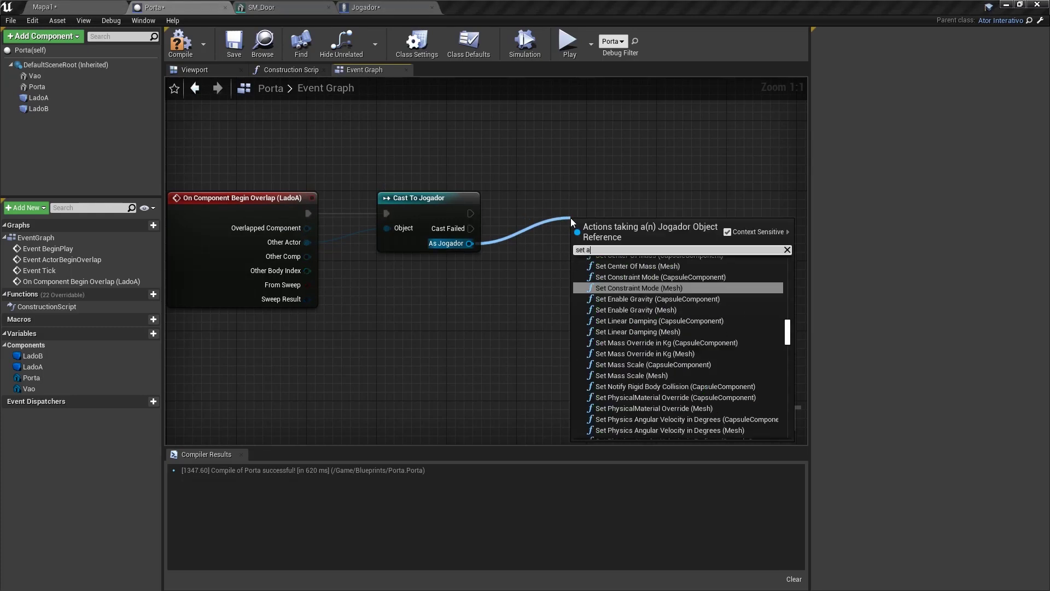
pyautogui.write('tor')
pyautogui.press('Return')
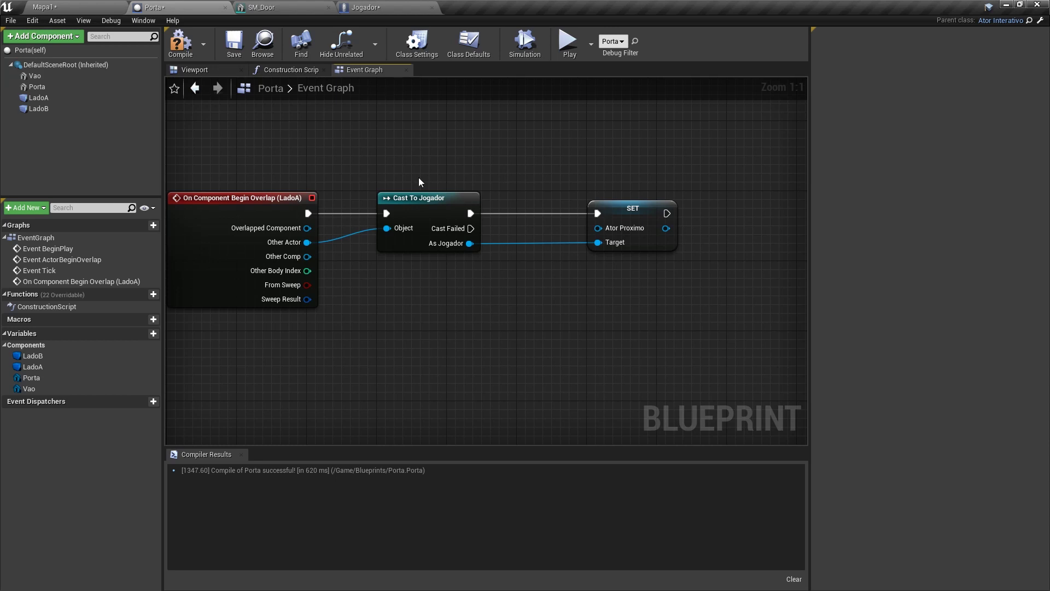
pyautogui.click(374, 7)
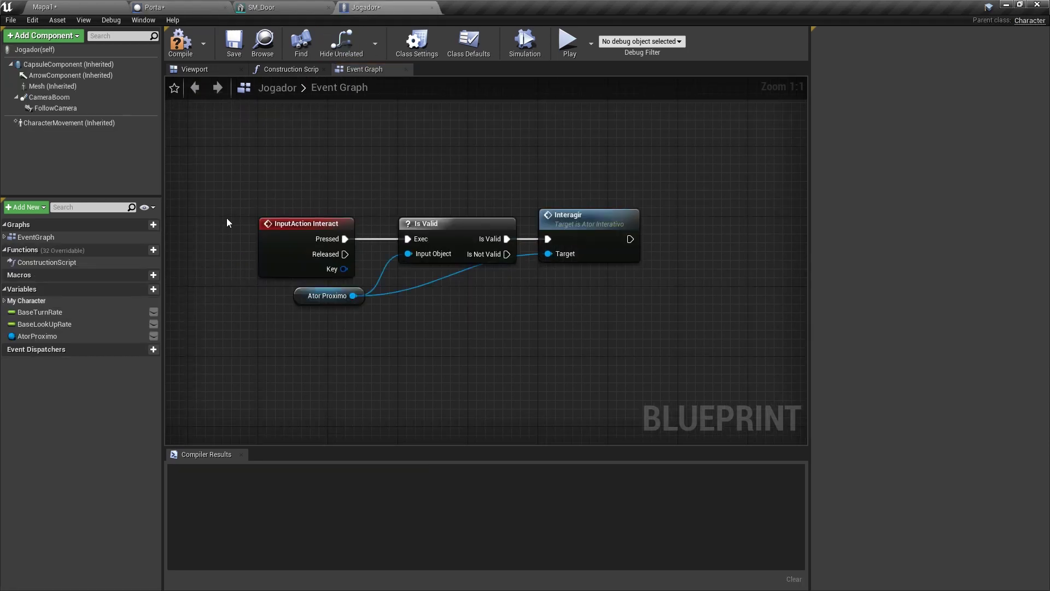
pyautogui.click(59, 335)
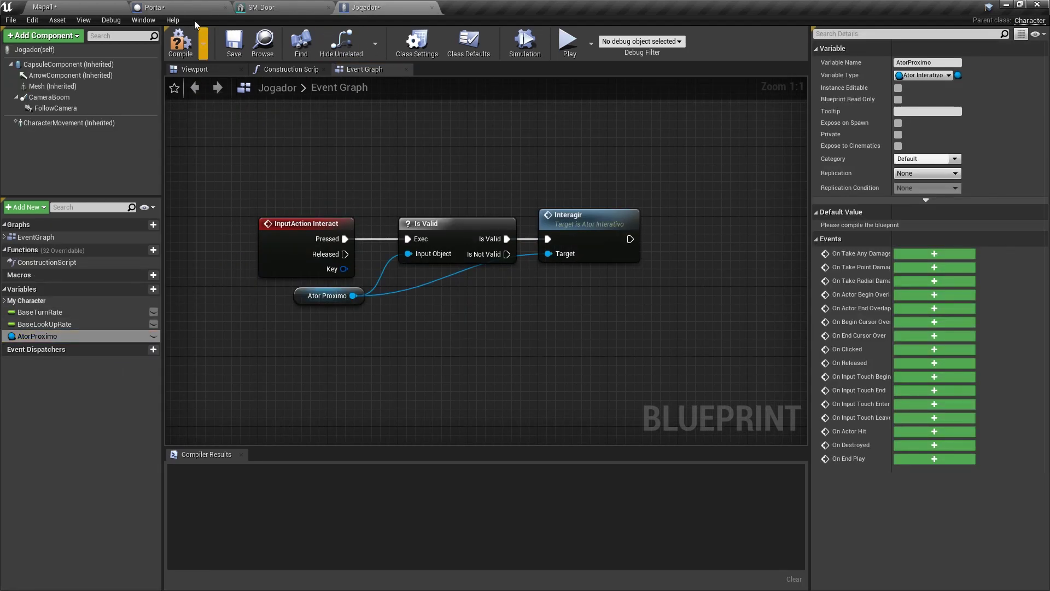
pyautogui.click(180, 8)
# Plug a Self reference into the SET node's Ator Proximo input
pyautogui.press('Home')
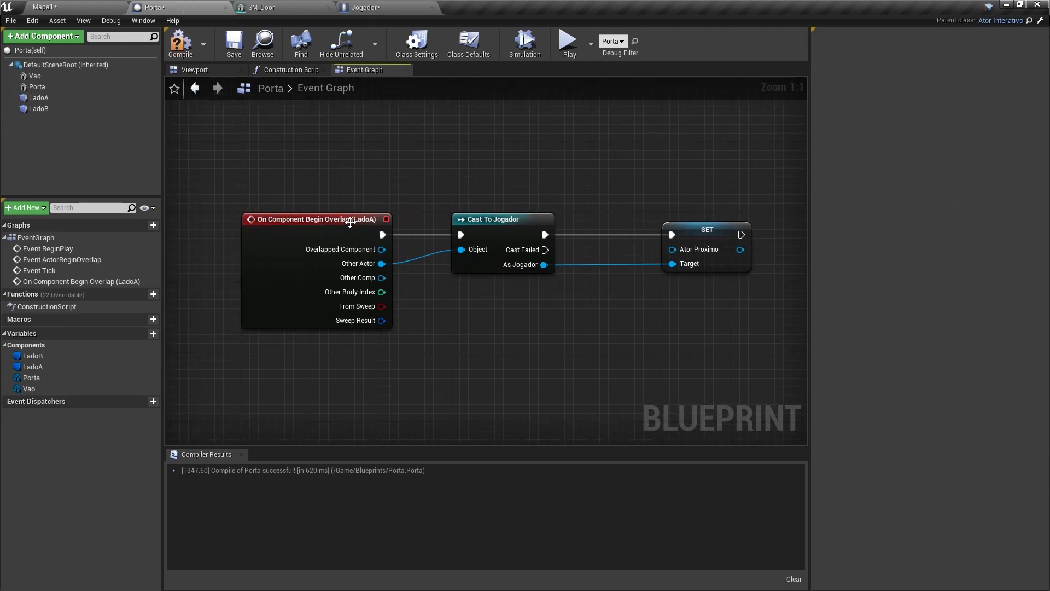
pyautogui.click(261, 238)
pyautogui.click(301, 135)
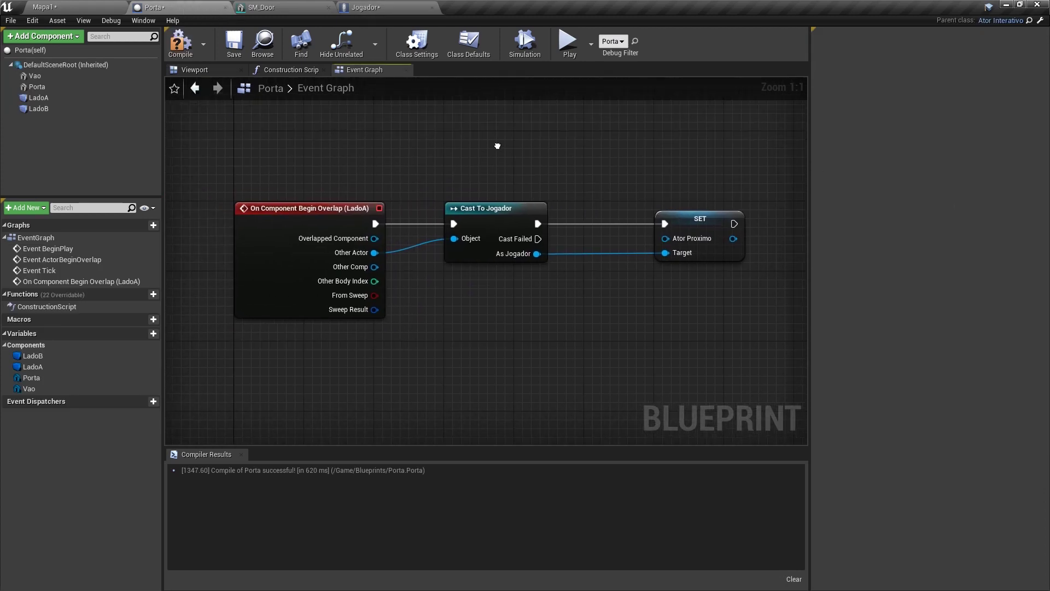
pyautogui.moveTo(497, 146)
pyautogui.mouseDown(button='right')
pyautogui.moveTo(340, 100)
pyautogui.moveTo(470, 176)
pyautogui.mouseUp(button='right')
pyautogui.moveTo(470, 176); pyautogui.dragTo(628, 291)
pyautogui.click(385, 294)
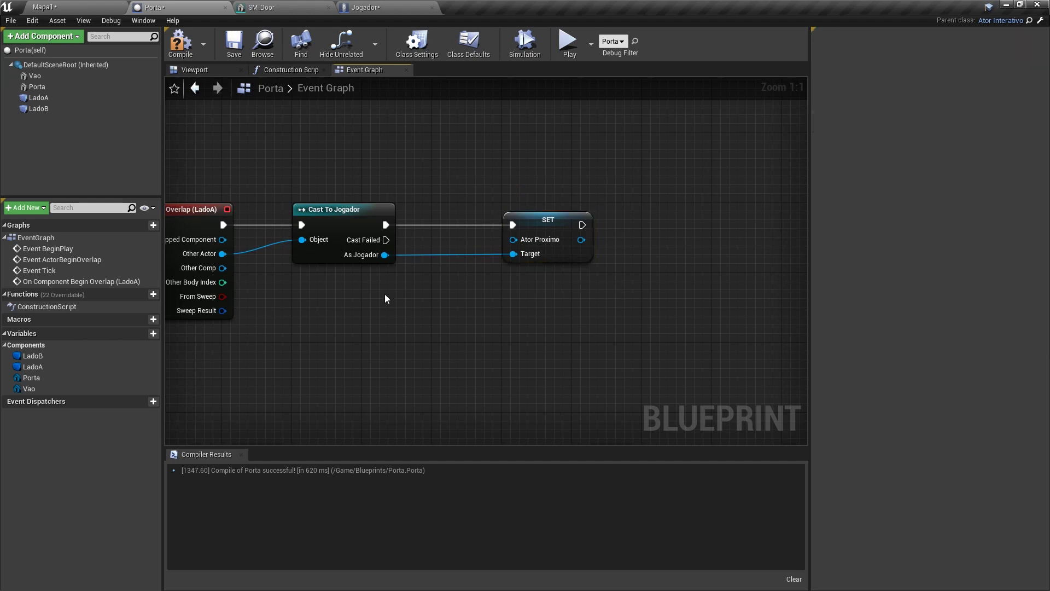
pyautogui.moveTo(385, 294); pyautogui.dragTo(437, 281, button='right')
pyautogui.rightClick(438, 281)
pyautogui.click(492, 359)
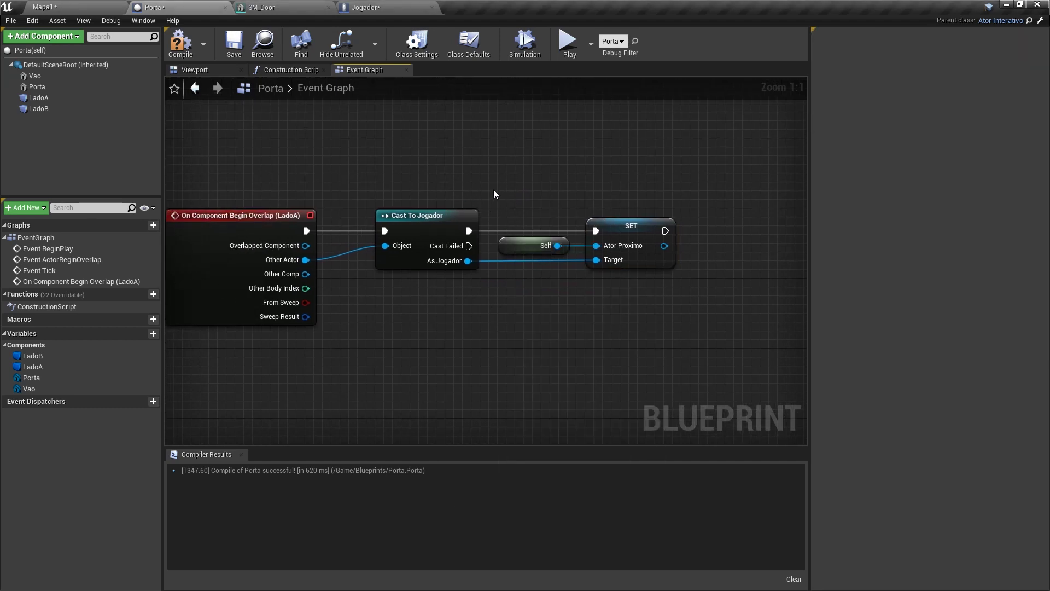
pyautogui.moveTo(493, 193); pyautogui.dragTo(339, 304)
# Add an On Component End Overlap event for the LadoA collision box
pyautogui.moveTo(425, 176); pyautogui.dragTo(511, 156, button='right')
pyautogui.click(71, 101)
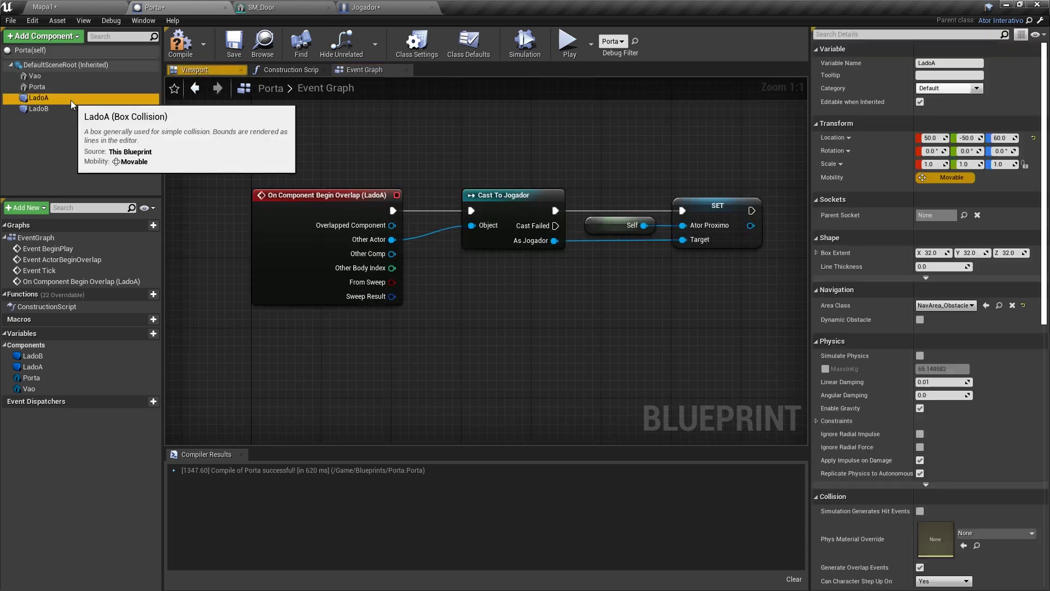
pyautogui.scroll(-4, 918, 327)
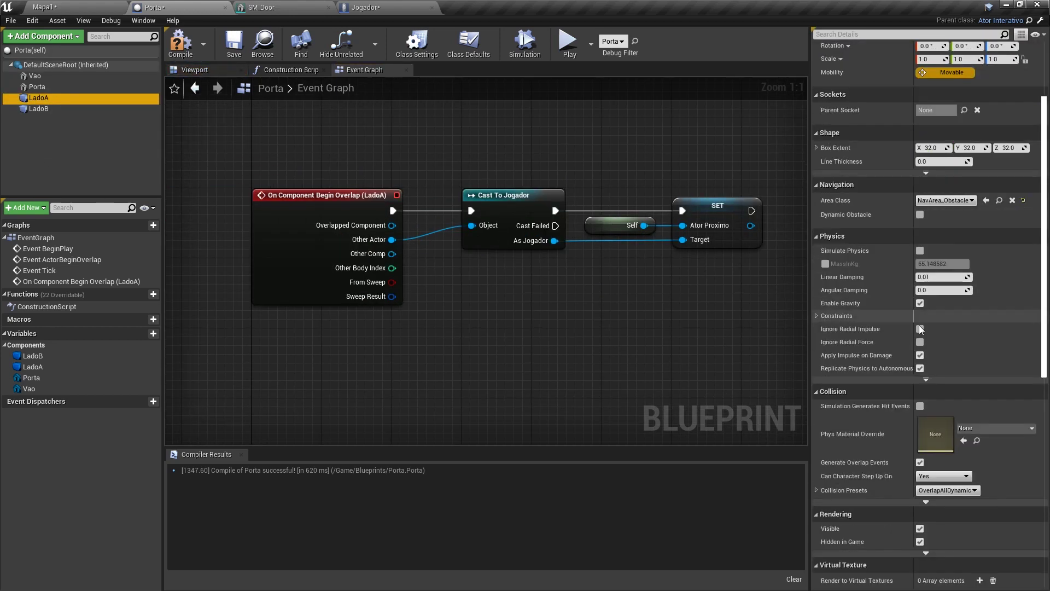
pyautogui.scroll(-5, 930, 356)
pyautogui.scroll(-1, 943, 383)
pyautogui.click(944, 382)
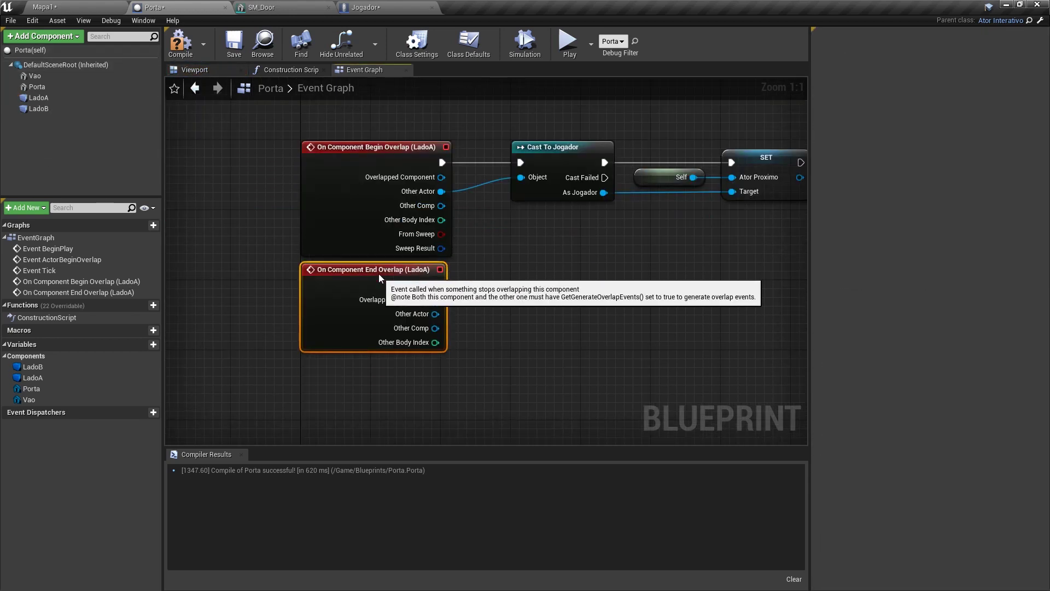
# Duplicate the Cast and SET nodes under the End Overlap event, removing the copied Self node
pyautogui.moveTo(380, 278); pyautogui.dragTo(320, 282, button='right')
pyautogui.moveTo(464, 293); pyautogui.dragTo(727, 129)
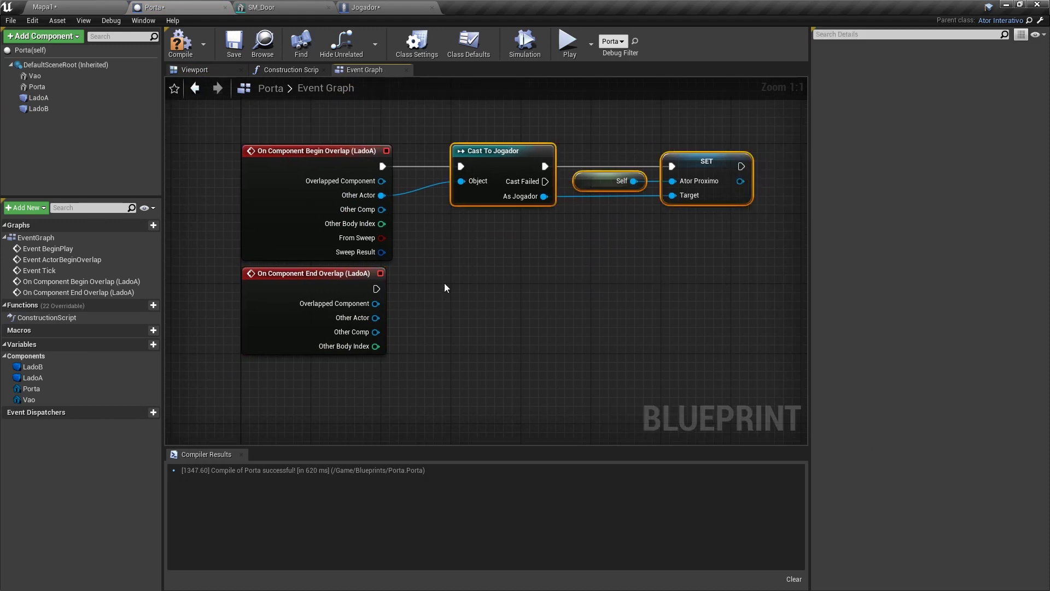
pyautogui.hotkey('ctrl', 'c')
pyautogui.hotkey('ctrl', 'v')
pyautogui.moveTo(456, 288); pyautogui.dragTo(481, 289)
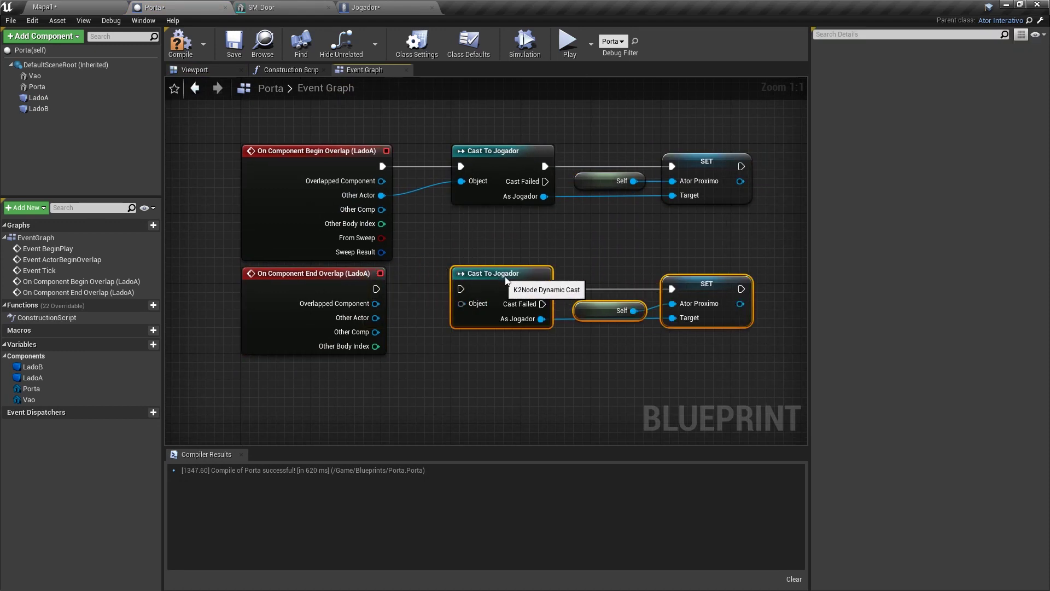
pyautogui.moveTo(585, 302); pyautogui.dragTo(509, 301, button='right')
pyautogui.moveTo(509, 370); pyautogui.dragTo(548, 264)
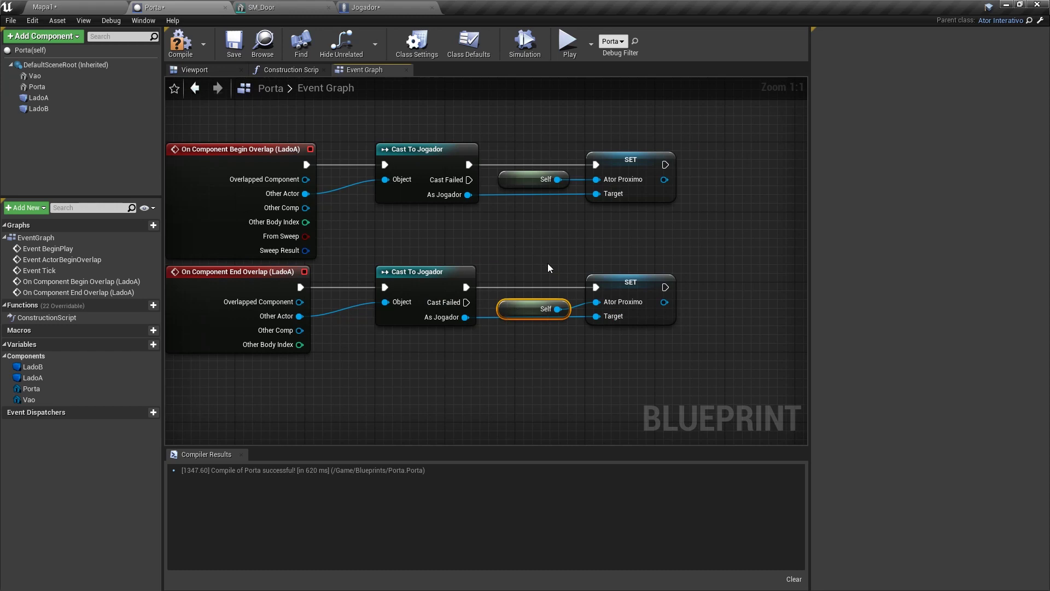
pyautogui.press('Delete')
# Add a Boolean variable named Aberta to Porta and compile it
pyautogui.moveTo(395, 251); pyautogui.dragTo(462, 245, button='right')
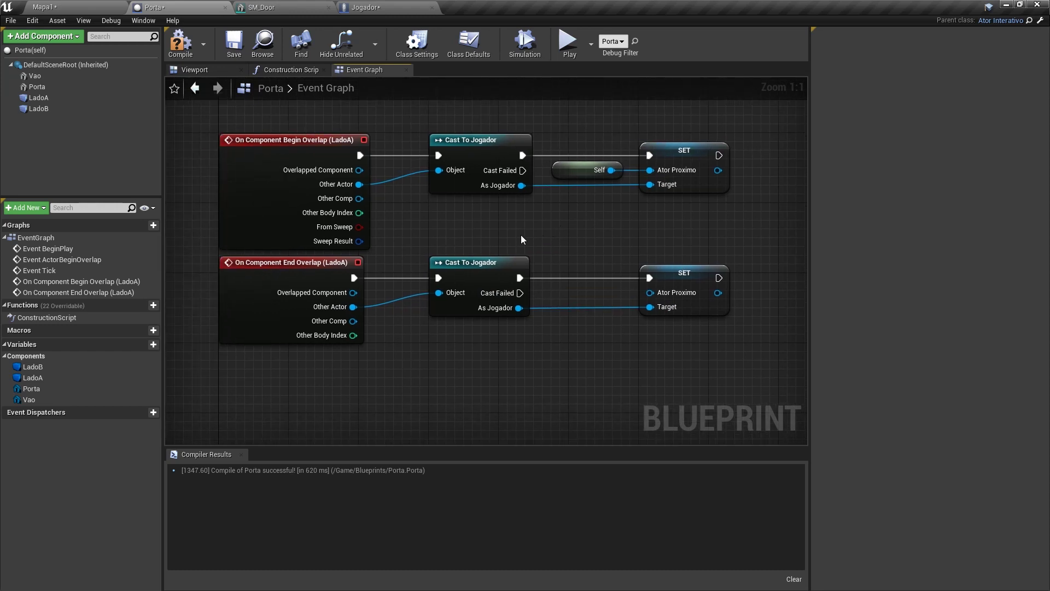
pyautogui.click(140, 345)
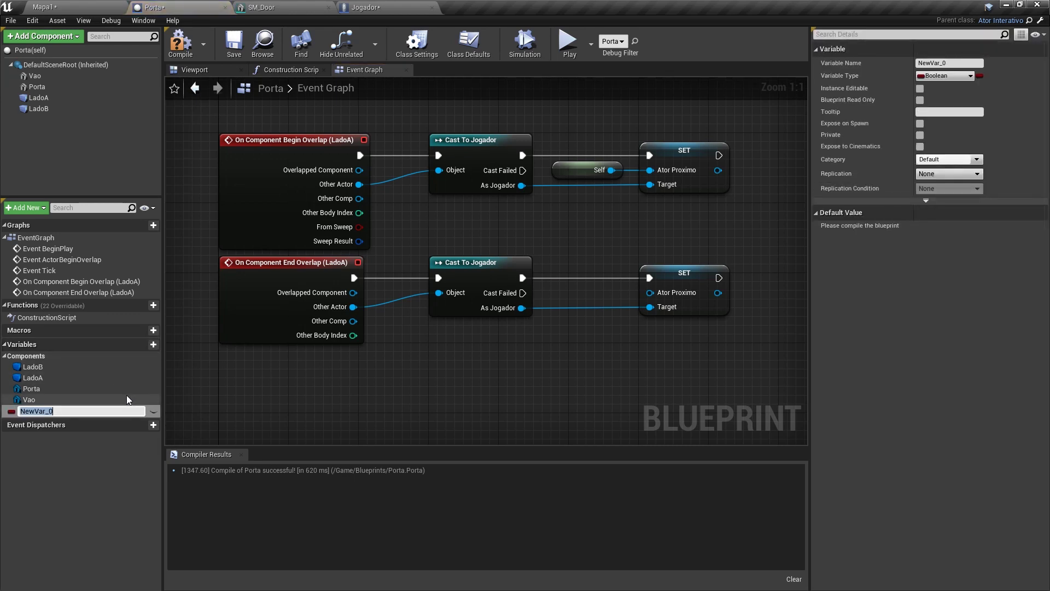
pyautogui.write('Aberta')
pyautogui.press('Return')
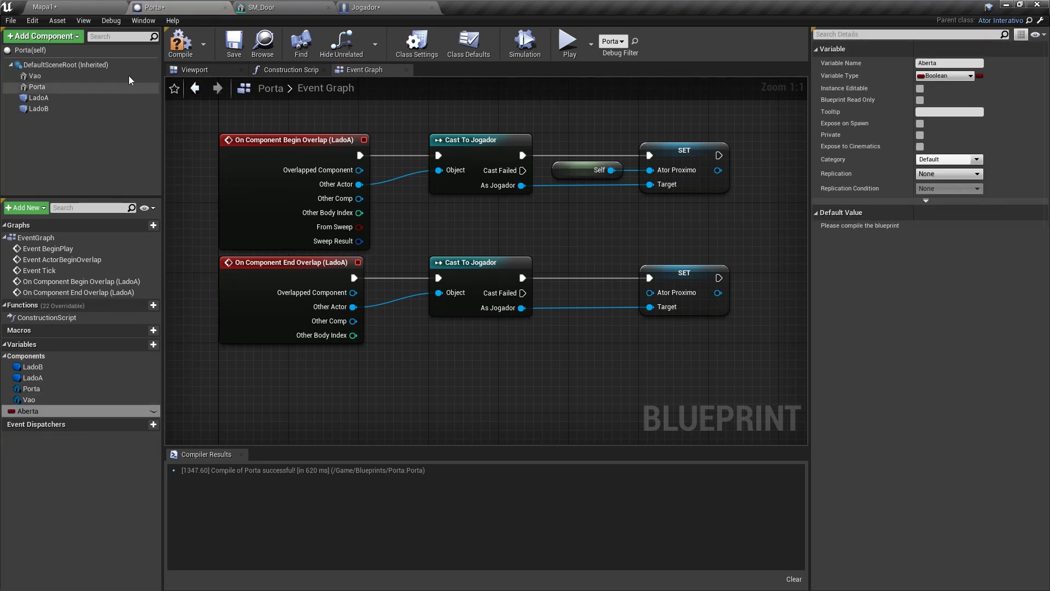
pyautogui.click(180, 44)
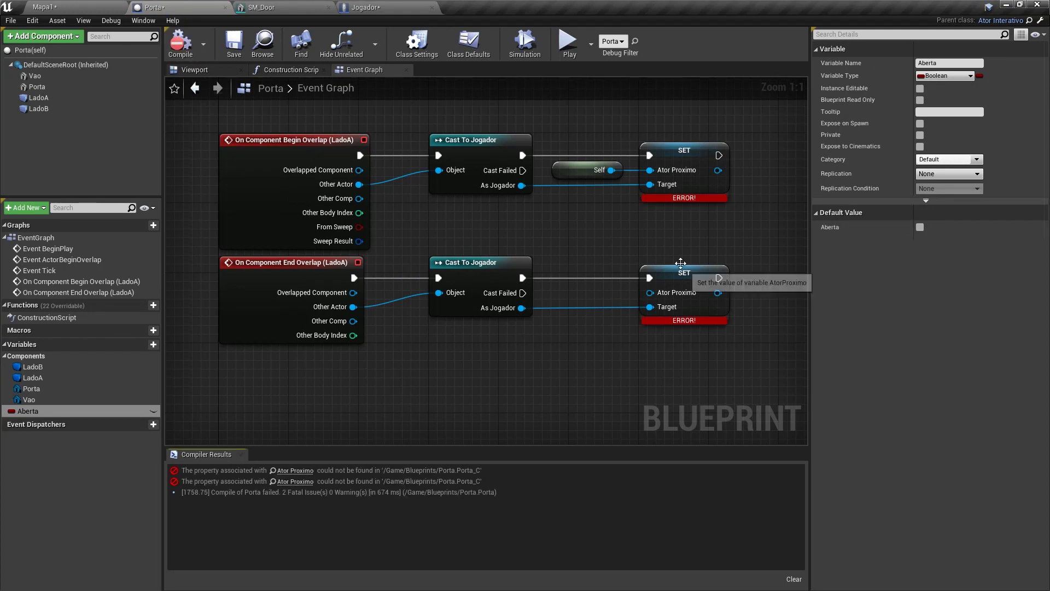
# Recompile the Jogador blueprint and save Porta
pyautogui.click(366, 6)
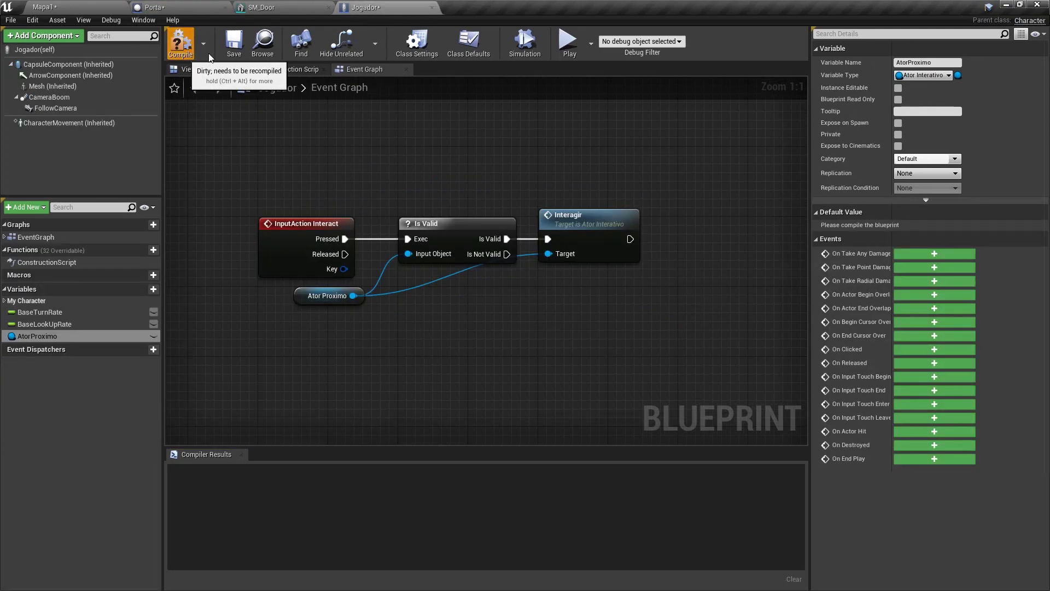
pyautogui.click(181, 43)
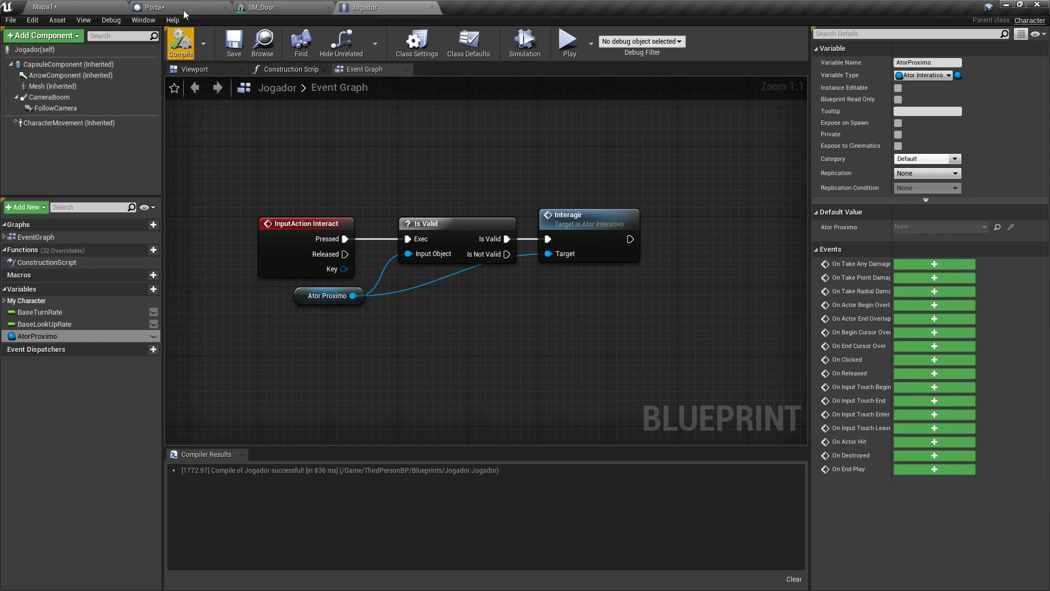
pyautogui.click(180, 6)
pyautogui.hotkey('ctrl', 's')
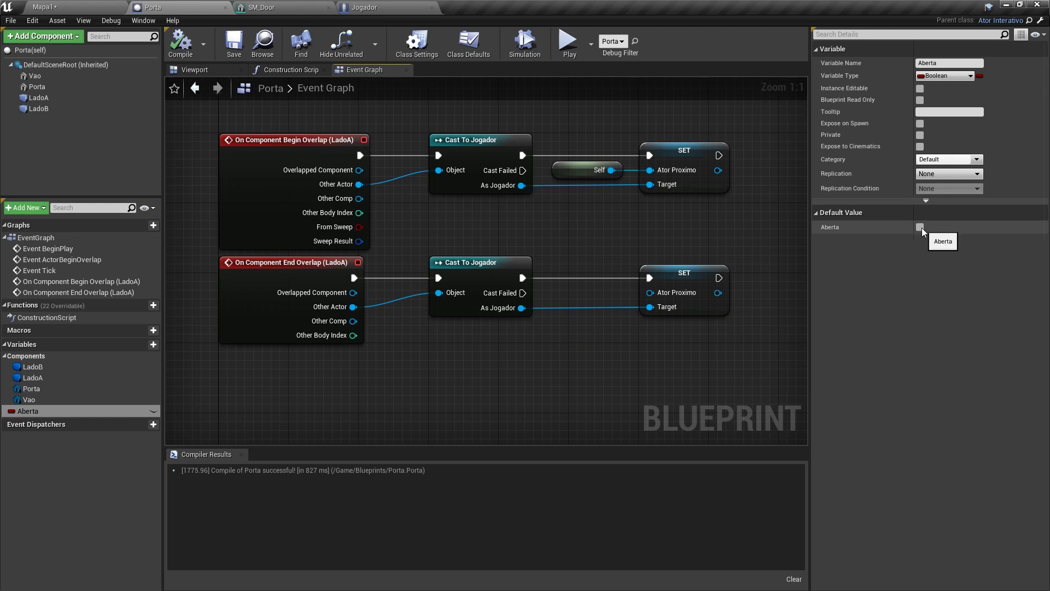
# Create a second Boolean variable named AbrirLadoA
pyautogui.click(668, 256)
pyautogui.click(144, 343)
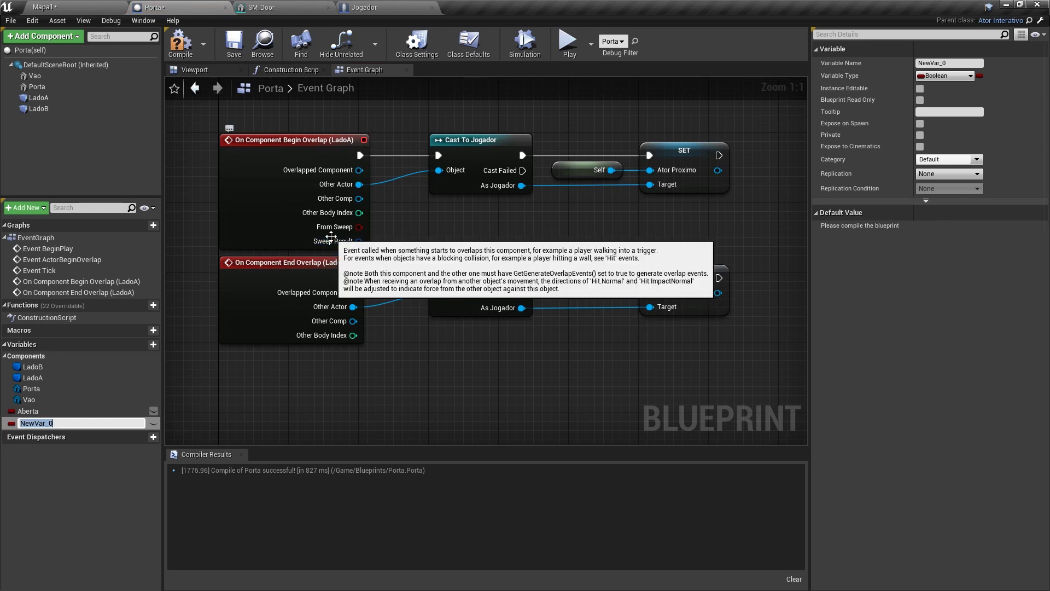
pyautogui.press('BackSpace')
pyautogui.write('Abri')
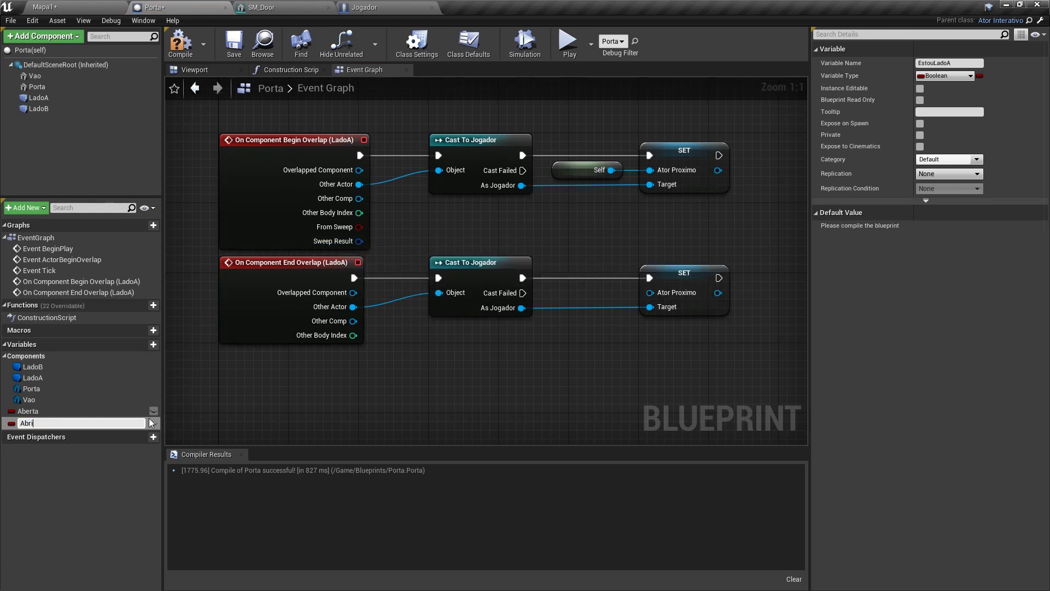
pyautogui.write('rLadoA')
pyautogui.press('Return')
# Place a Set AbrirLadoA node, set to true, after the SET Ator Proximo node
pyautogui.moveTo(330, 149)
pyautogui.mouseDown(button='right')
pyautogui.moveTo(328, 159)
pyautogui.moveTo(66, 155)
pyautogui.mouseUp(button='right')
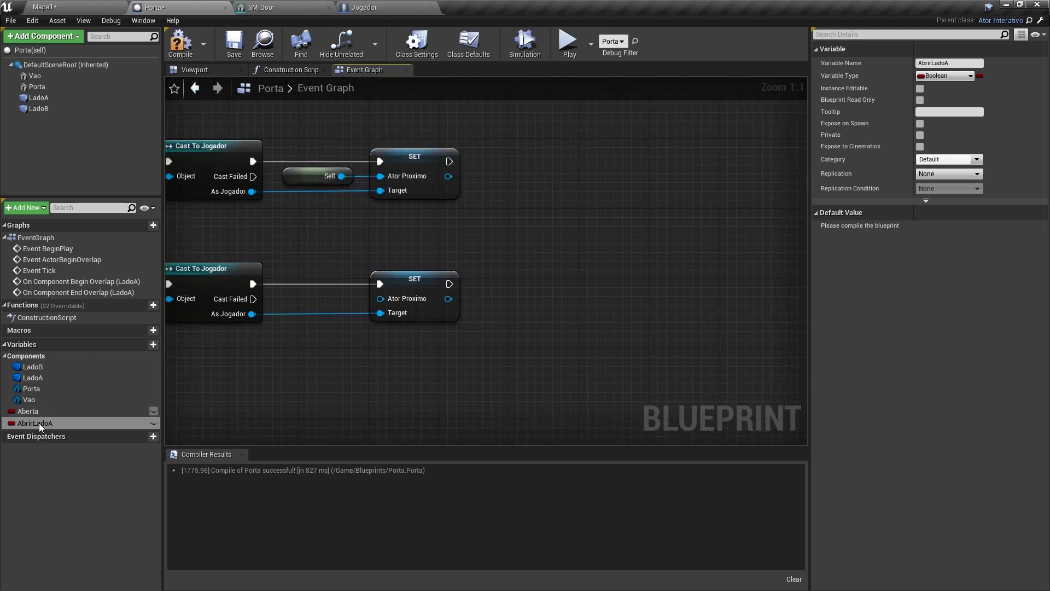
pyautogui.moveTo(38, 422)
pyautogui.mouseDown()
pyautogui.moveTo(434, 199)
pyautogui.moveTo(449, 162)
pyautogui.mouseUp()
pyautogui.click(573, 176)
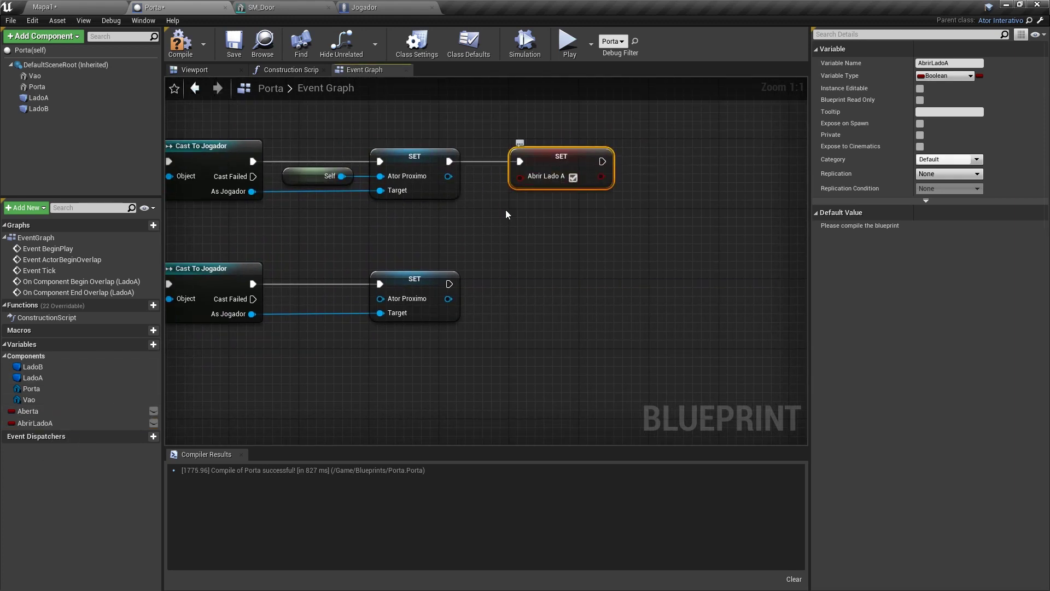
pyautogui.moveTo(429, 215); pyautogui.dragTo(684, 234, button='right')
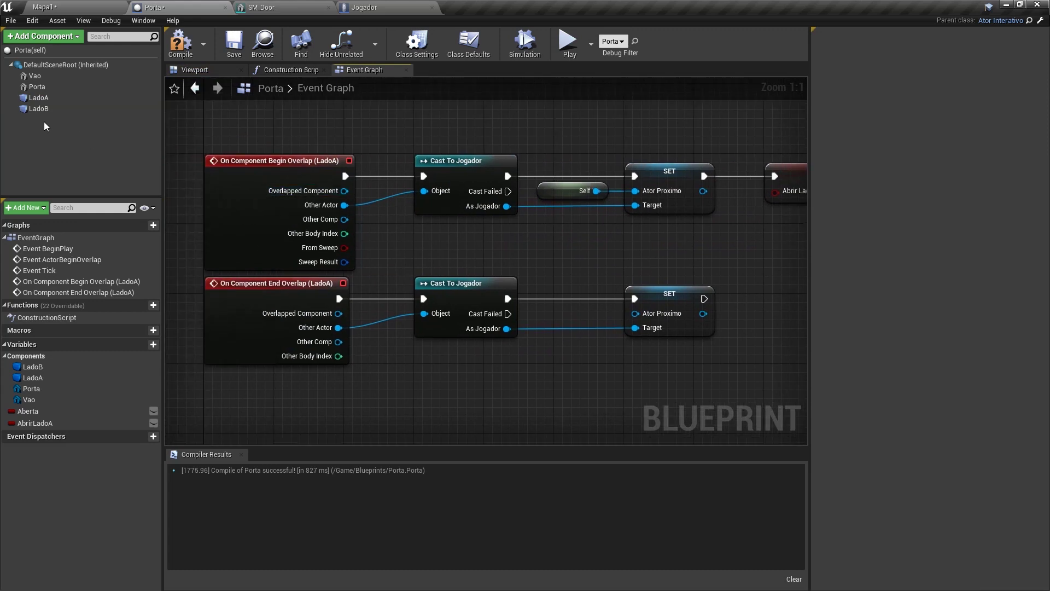
# Add Begin and End Overlap events for the LadoB collision box
pyautogui.click(37, 109)
pyautogui.scroll(-5, 919, 355)
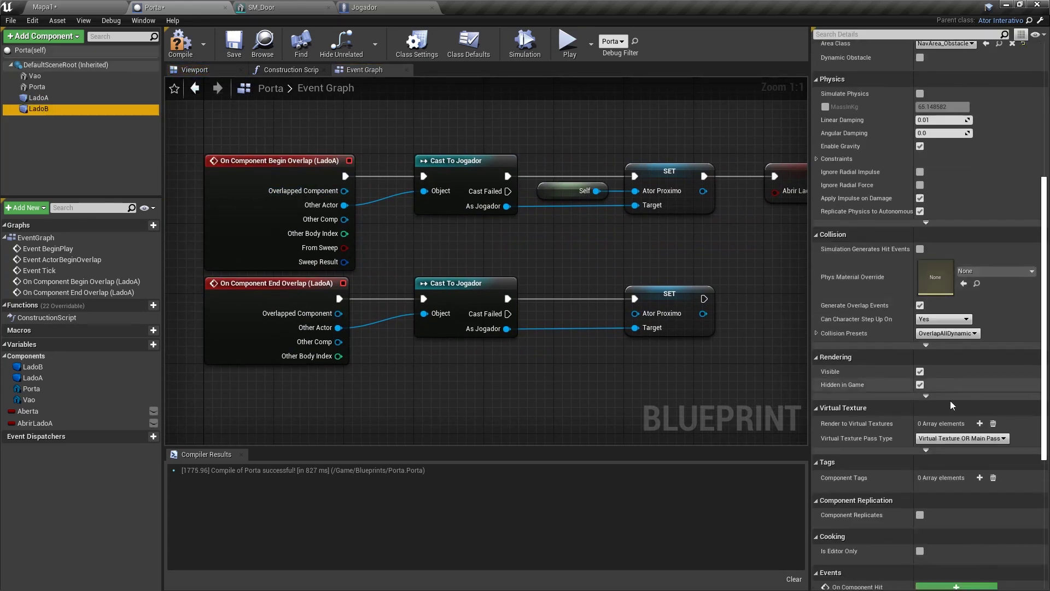
pyautogui.scroll(-5, 950, 400)
pyautogui.click(938, 339)
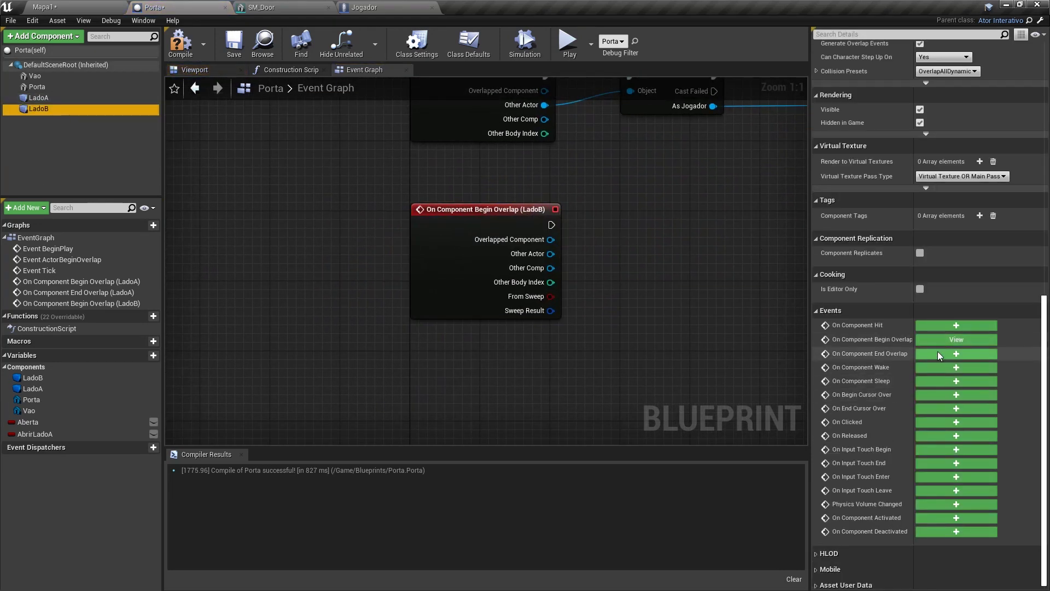
pyautogui.click(938, 353)
# Copy LadoA's cast and SET chains onto LadoB's events, with AbrirLadoA set to false
pyautogui.scroll(-2, 611, 200)
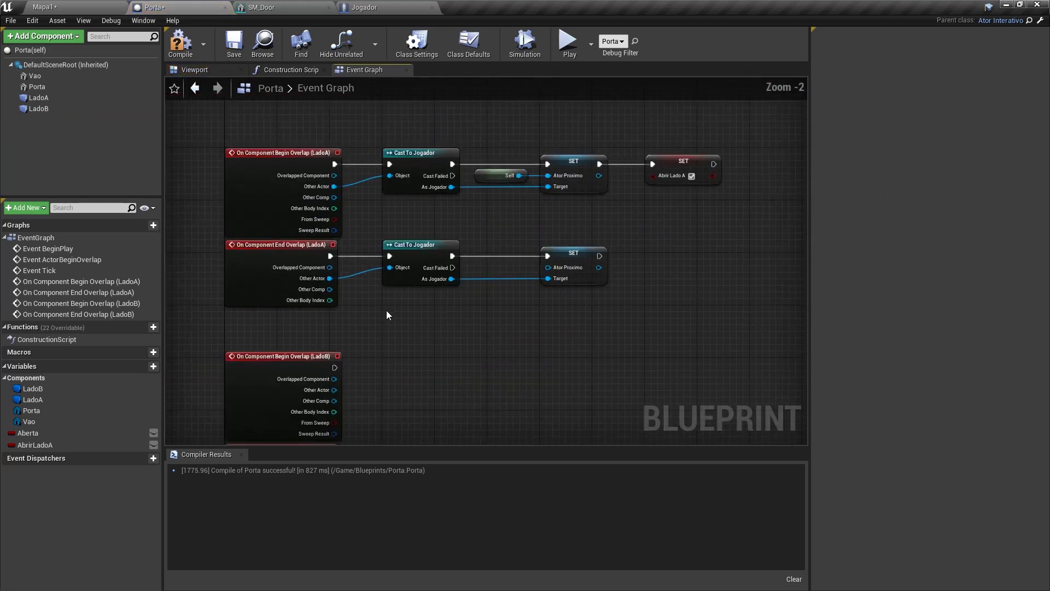
pyautogui.moveTo(377, 313); pyautogui.dragTo(735, 147)
pyautogui.hotkey('ctrl', 'c')
pyautogui.hotkey('ctrl', 'v')
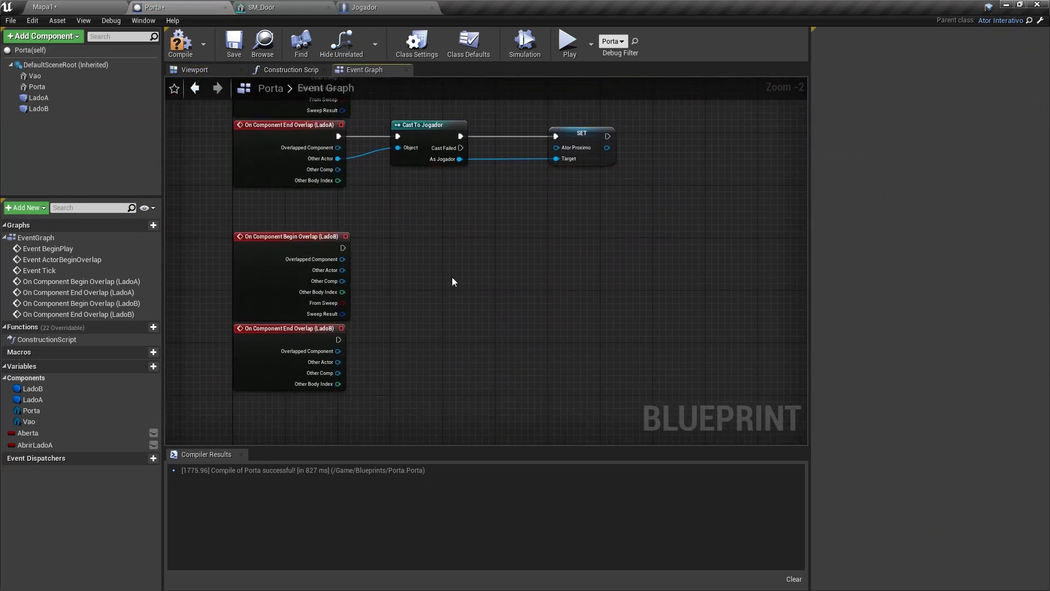
pyautogui.moveTo(452, 276); pyautogui.dragTo(373, 250)
pyautogui.scroll(2, 519, 205)
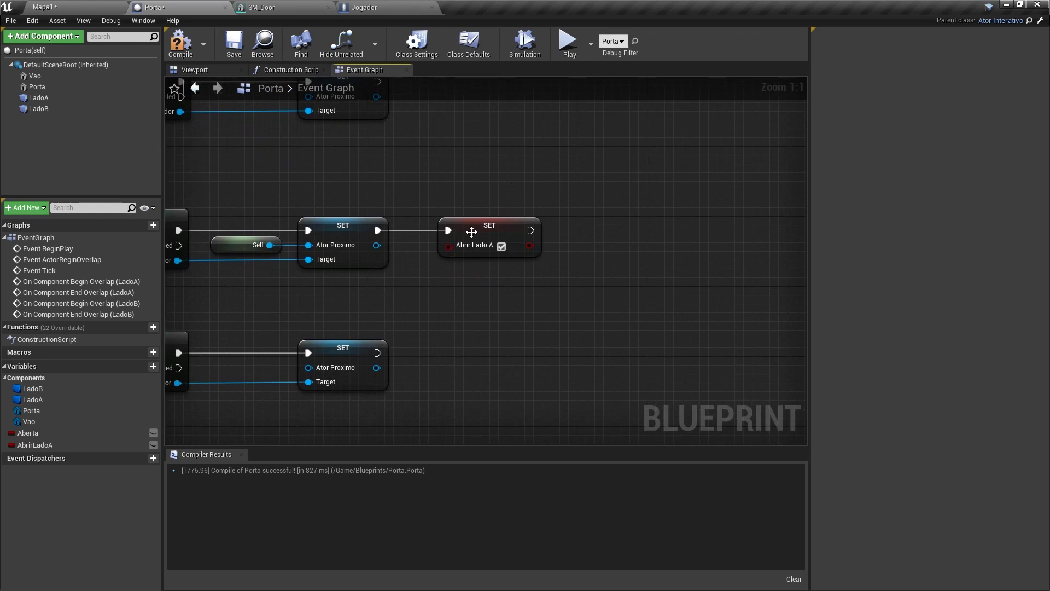
pyautogui.click(501, 246)
pyautogui.scroll(-2, 554, 265)
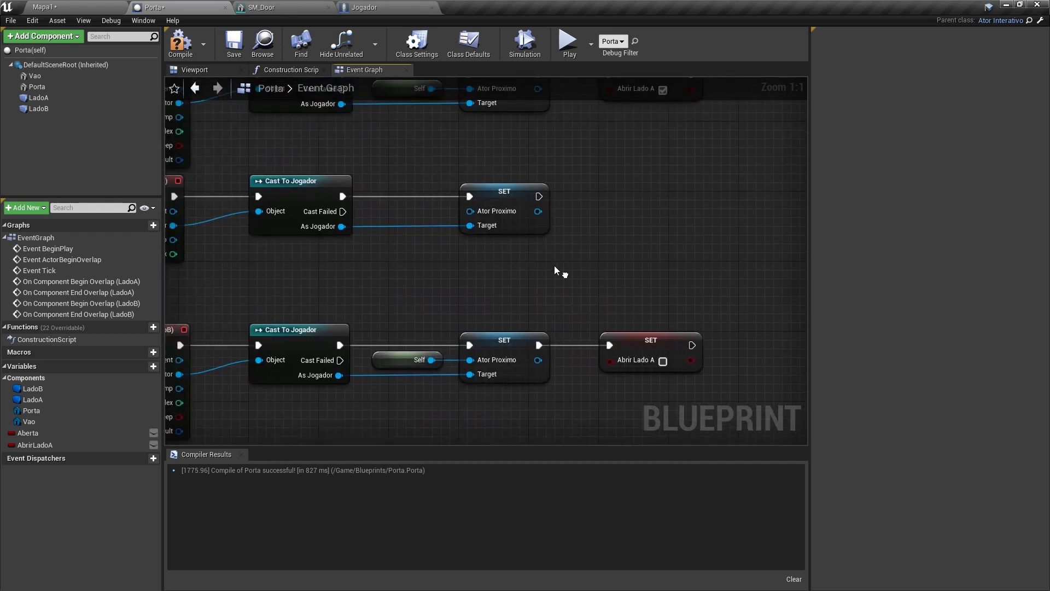
pyautogui.moveTo(392, 378); pyautogui.dragTo(434, 250, button='right')
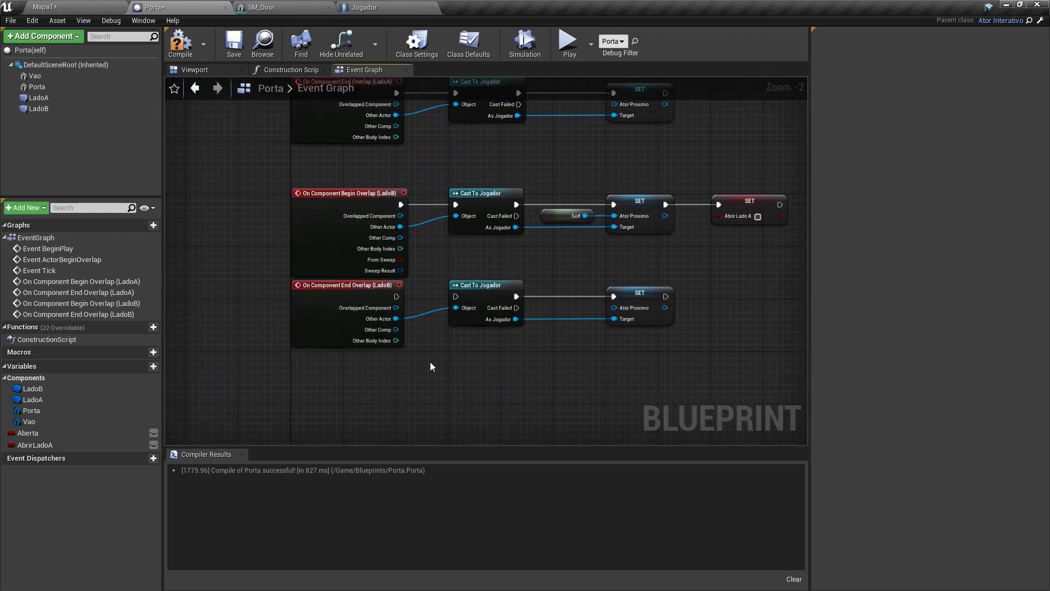
pyautogui.moveTo(137, 330)
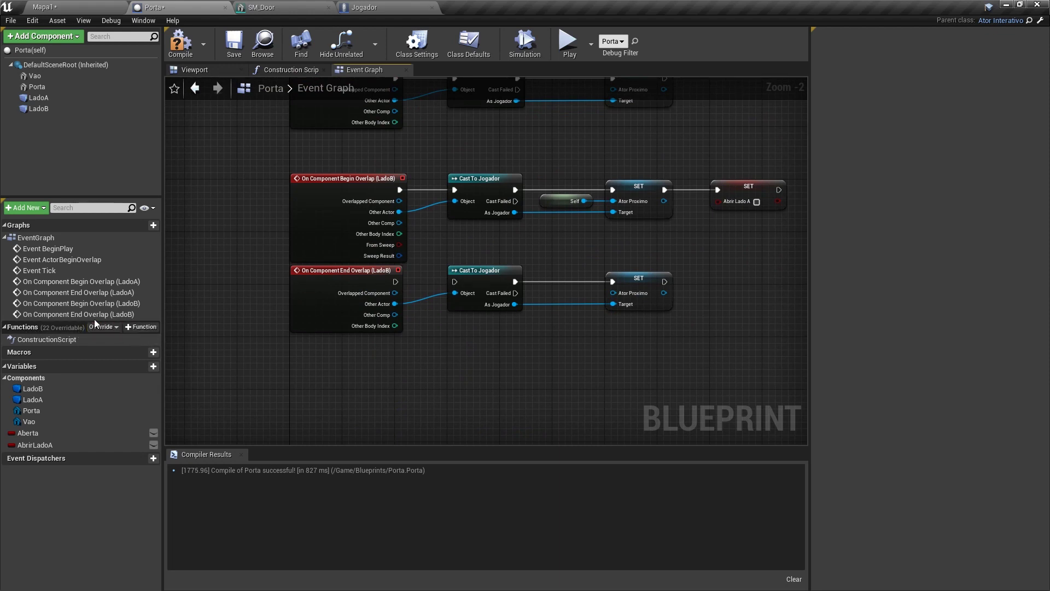
# Override the Interagir function in Porta, producing a Parent: Interagir call
pyautogui.click(114, 327)
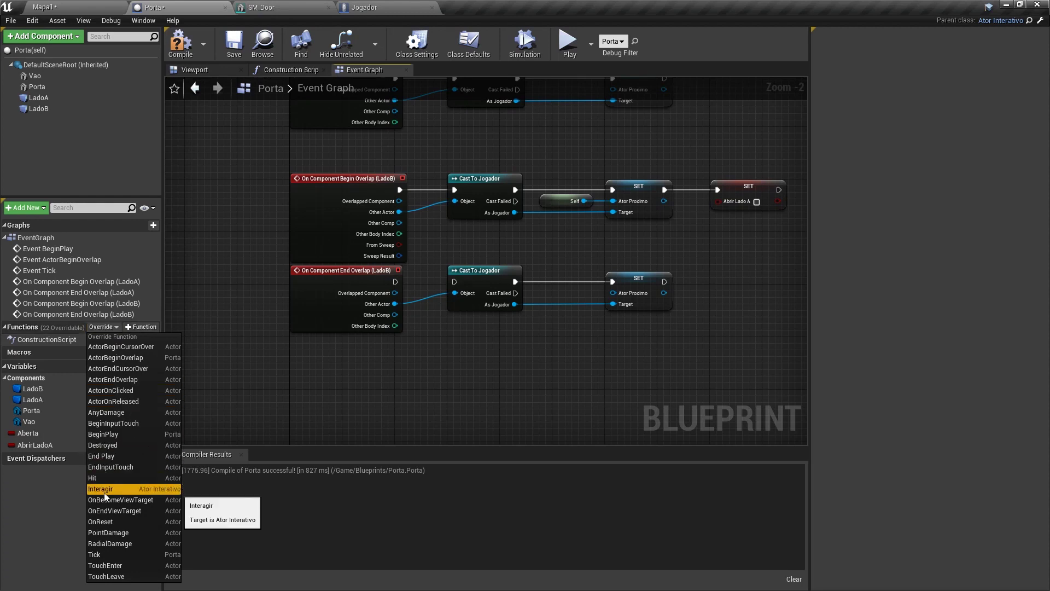
pyautogui.click(123, 490)
pyautogui.moveTo(430, 343); pyautogui.dragTo(594, 208)
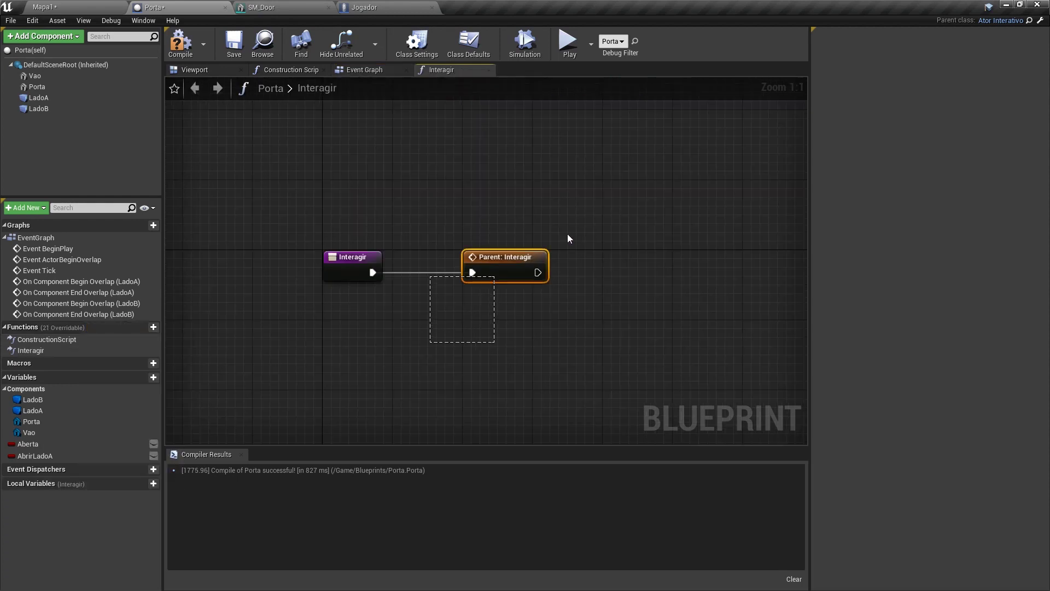
pyautogui.click(457, 199)
pyautogui.moveTo(428, 332); pyautogui.dragTo(680, 124)
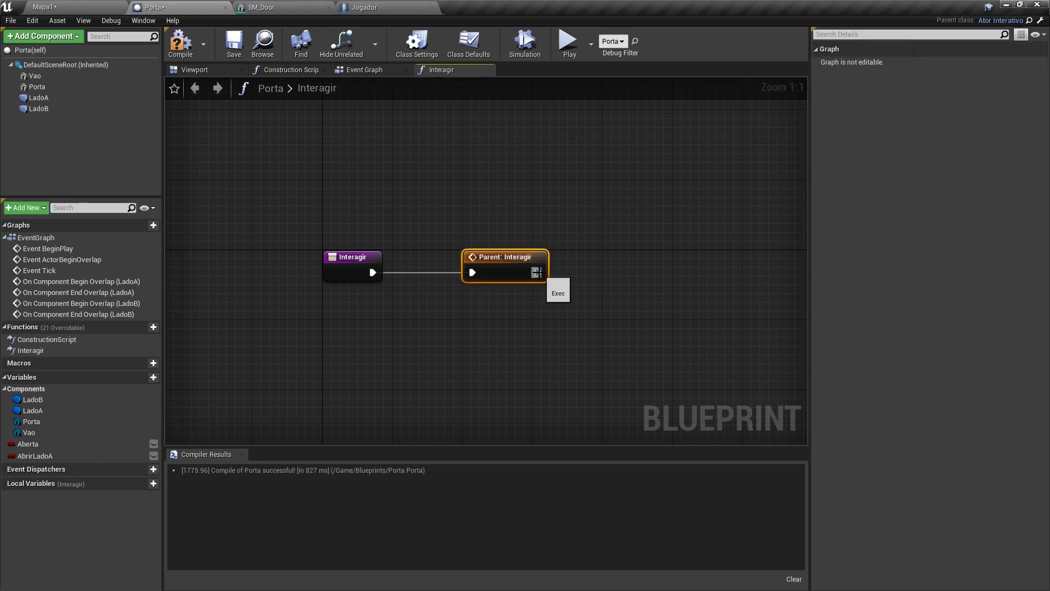
pyautogui.moveTo(538, 273); pyautogui.dragTo(1029, 24)
# Inspect the Interagir event in the parent class AtorInterativo
pyautogui.click(1029, 22)
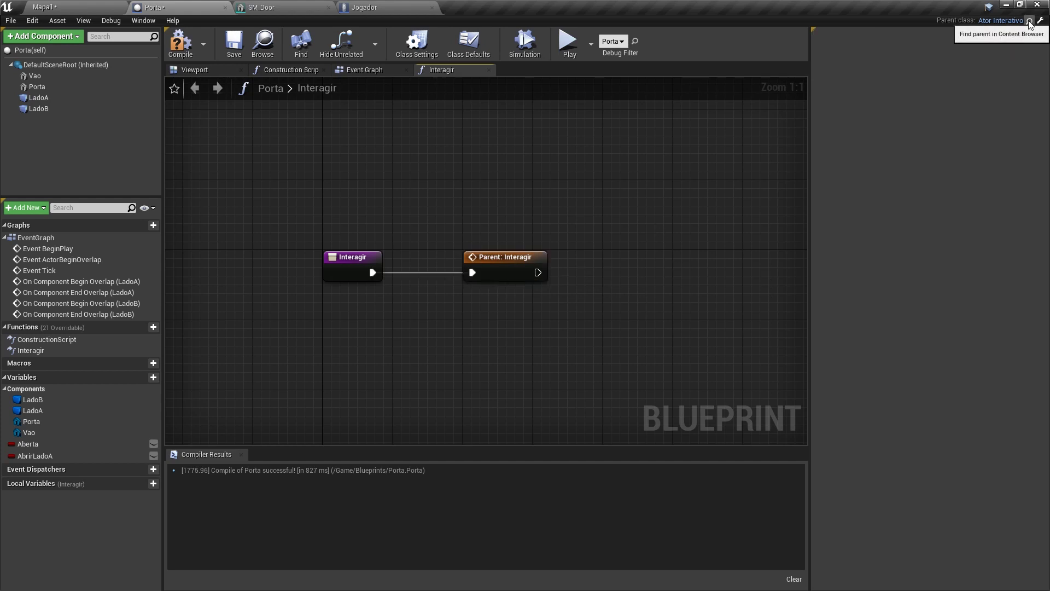
pyautogui.doubleClick(228, 444)
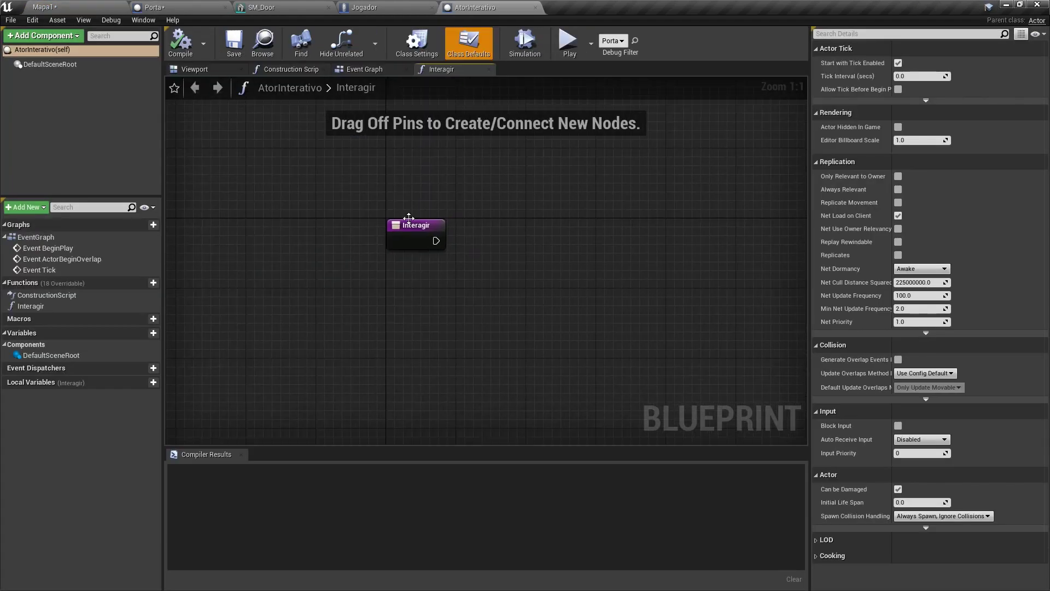
pyautogui.moveTo(341, 191); pyautogui.dragTo(492, 300)
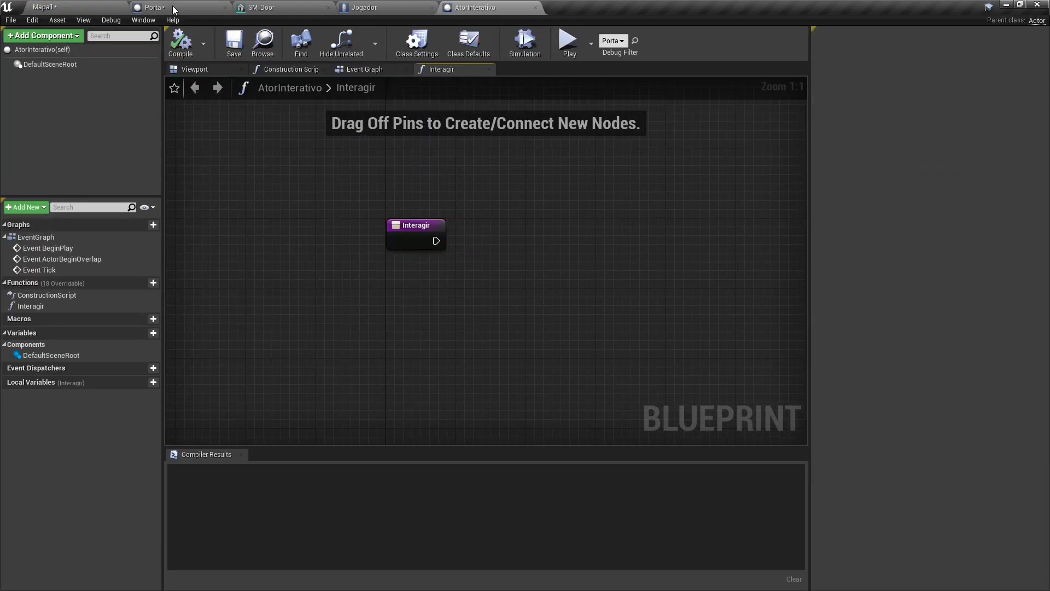
pyautogui.click(172, 7)
# Move Parent: Interagir next to the Interagir entry node
pyautogui.moveTo(444, 228); pyautogui.dragTo(596, 317)
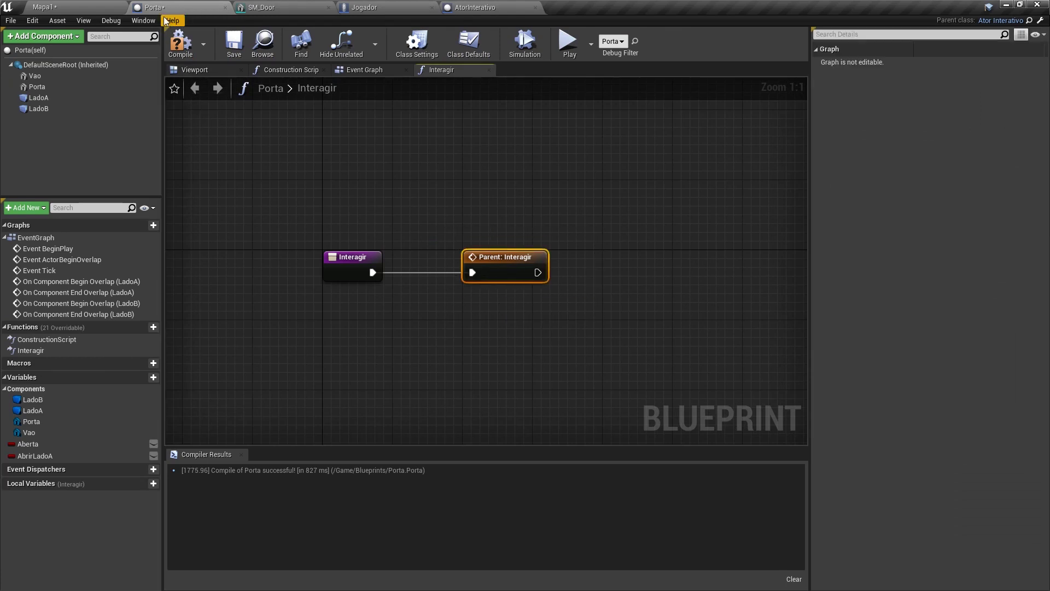
pyautogui.click(509, 218)
pyautogui.moveTo(451, 342); pyautogui.dragTo(572, 224)
pyautogui.moveTo(505, 257); pyautogui.dragTo(436, 257)
pyautogui.click(489, 242)
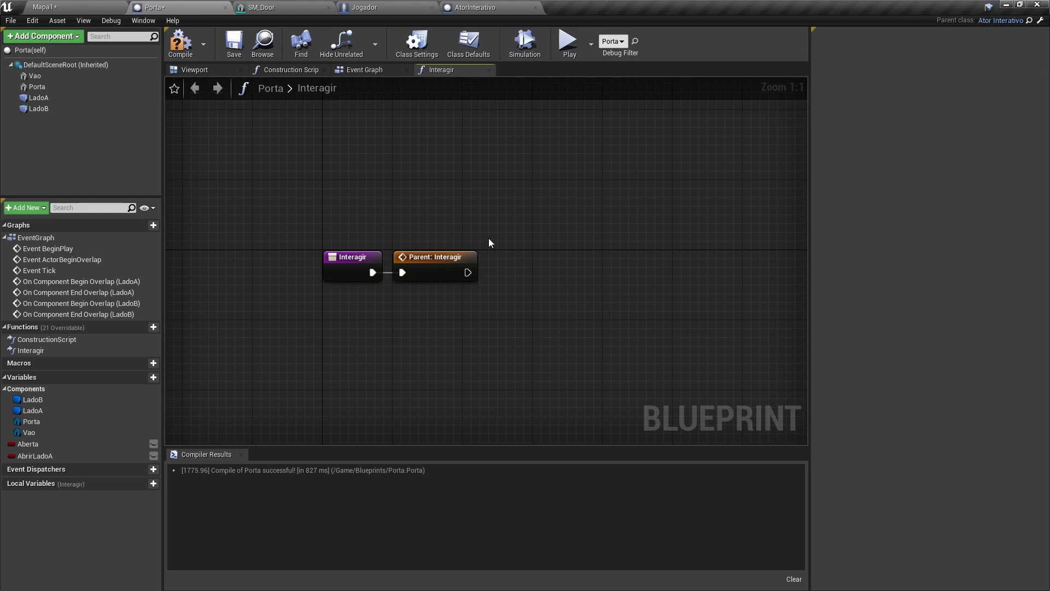
pyautogui.moveTo(519, 212); pyautogui.dragTo(476, 185, button='right')
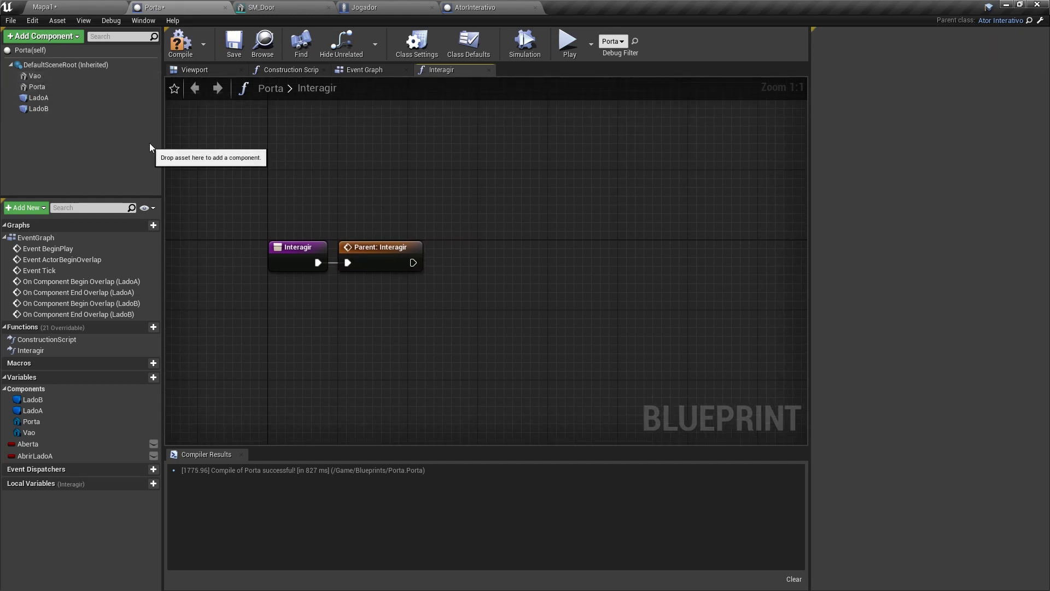
pyautogui.moveTo(358, 183); pyautogui.dragTo(359, 187, button='right')
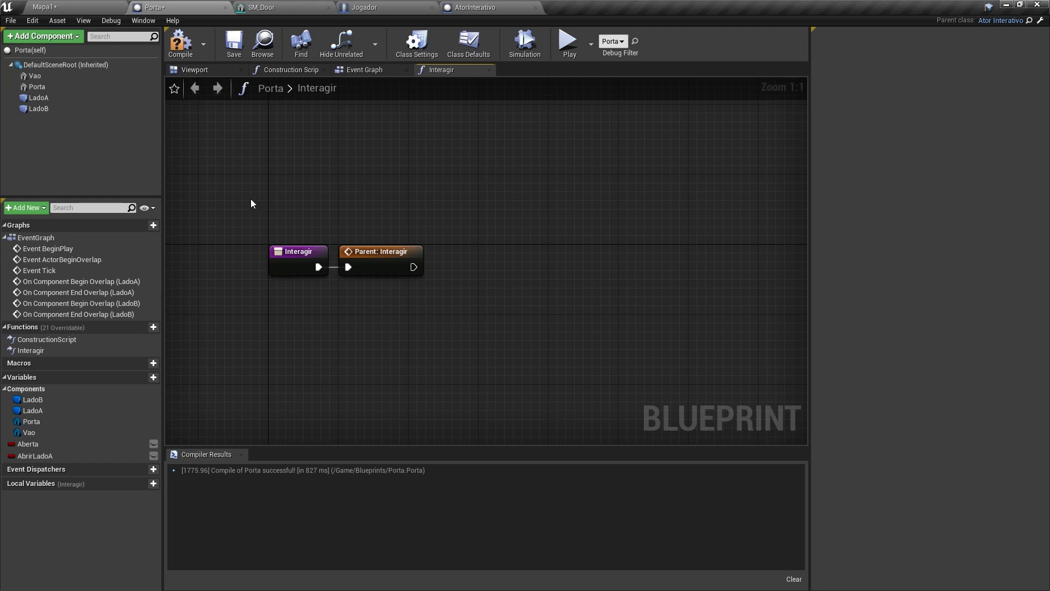
pyautogui.moveTo(250, 203); pyautogui.dragTo(501, 341)
pyautogui.click(390, 140)
pyautogui.click(358, 71)
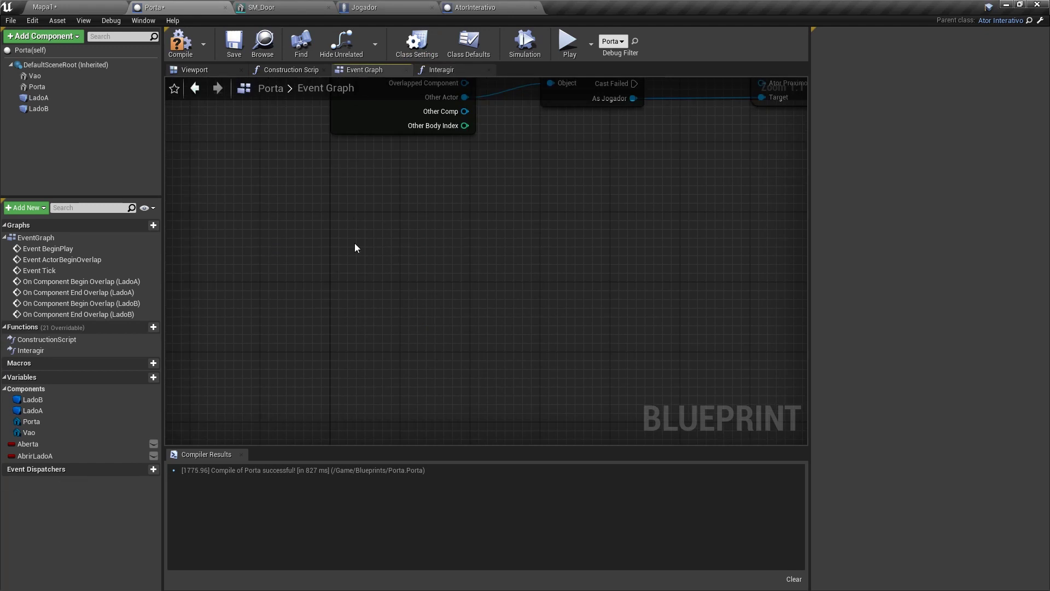
# Add a custom event named AbrirPorta to the Event Graph
pyautogui.rightClick(340, 276)
pyautogui.write('custom event')
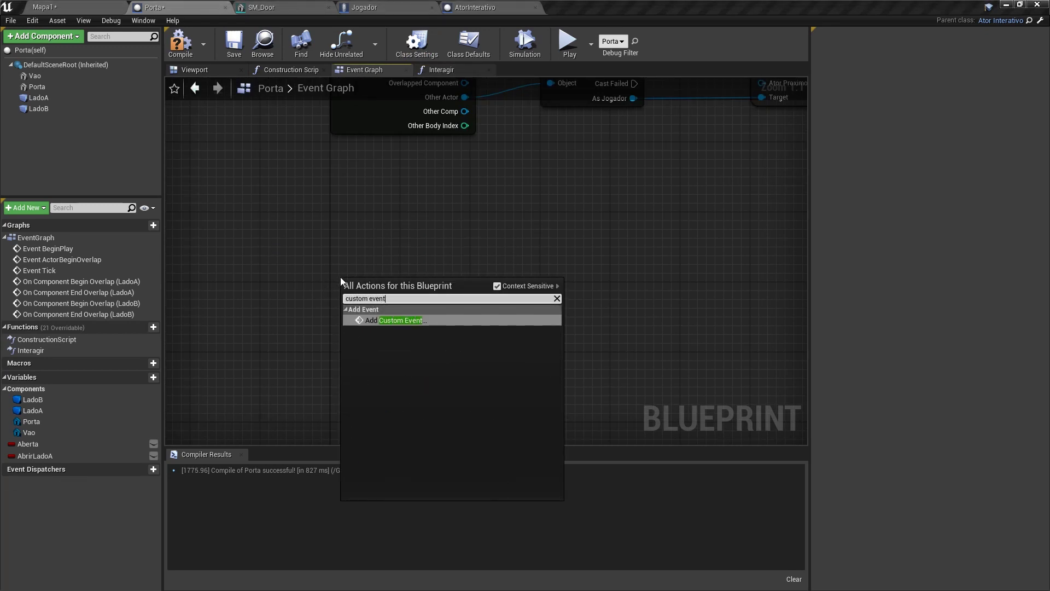
pyautogui.click(393, 320)
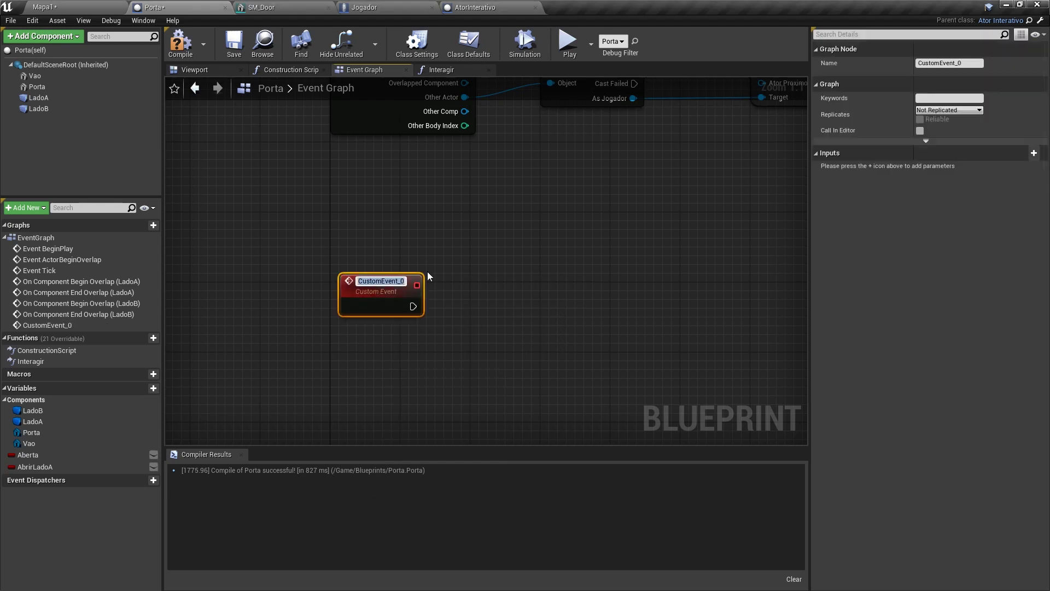
pyautogui.write('AbrirPorta')
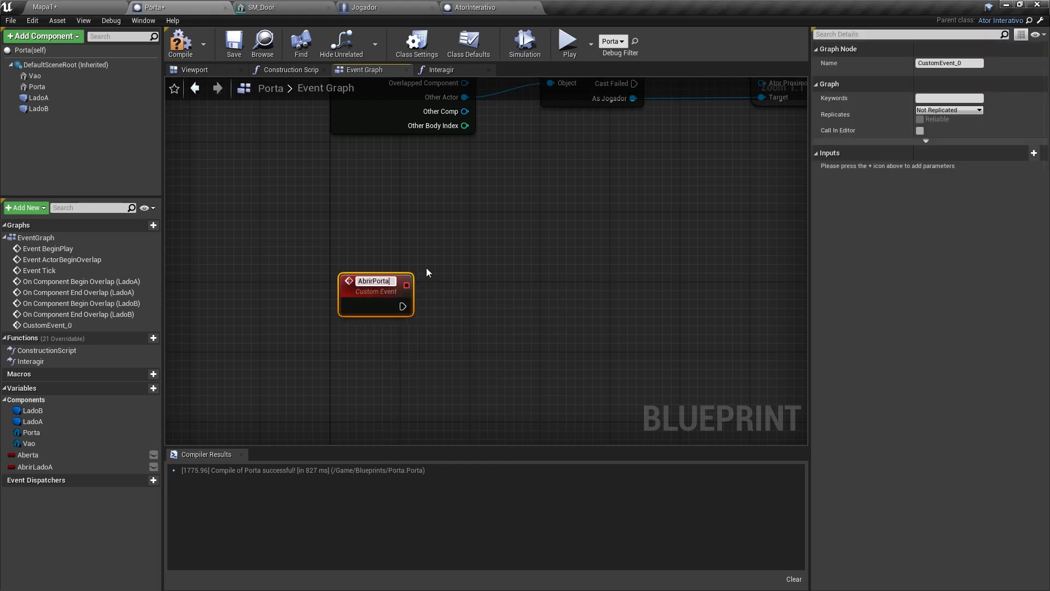
# Call Abrir Porta in the Interagir function after the parent Interagir call
pyautogui.click(450, 70)
pyautogui.moveTo(414, 267); pyautogui.dragTo(495, 267)
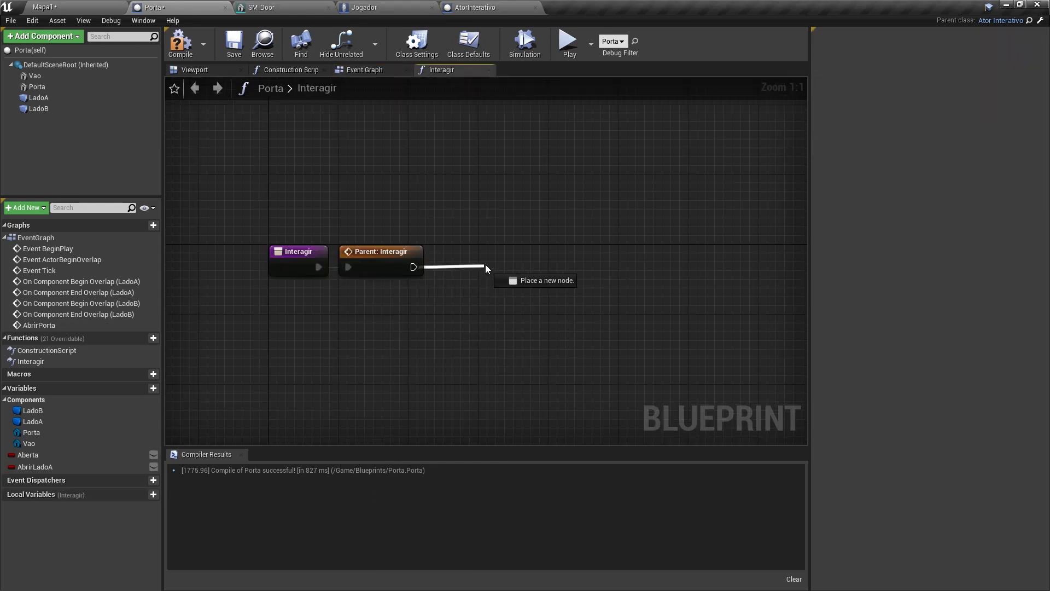
pyautogui.write('abrir p')
pyautogui.press('Return')
pyautogui.doubleClick(509, 269)
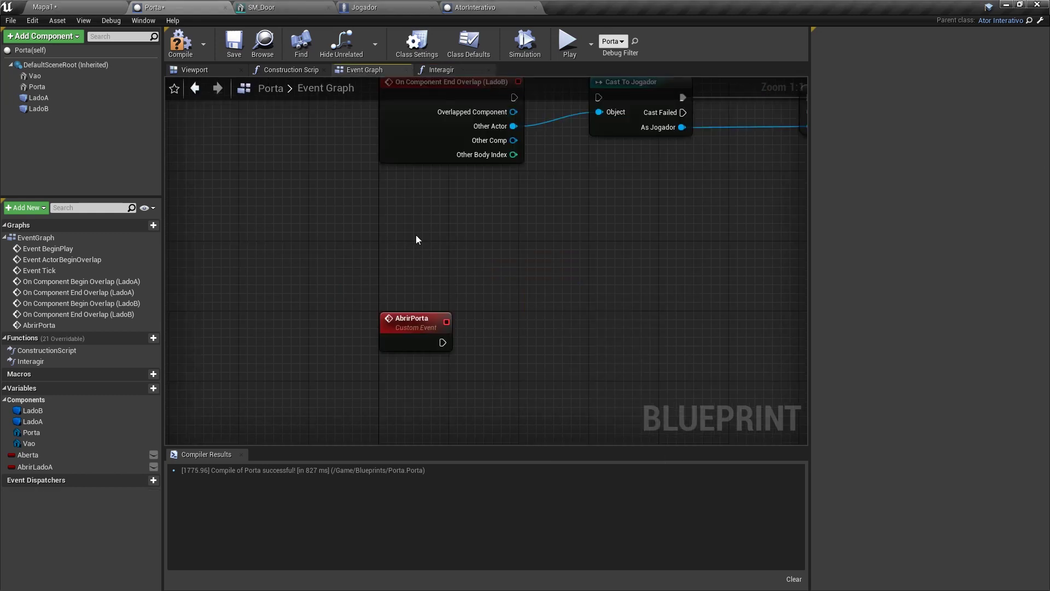
pyautogui.moveTo(405, 238); pyautogui.dragTo(345, 202, button='right')
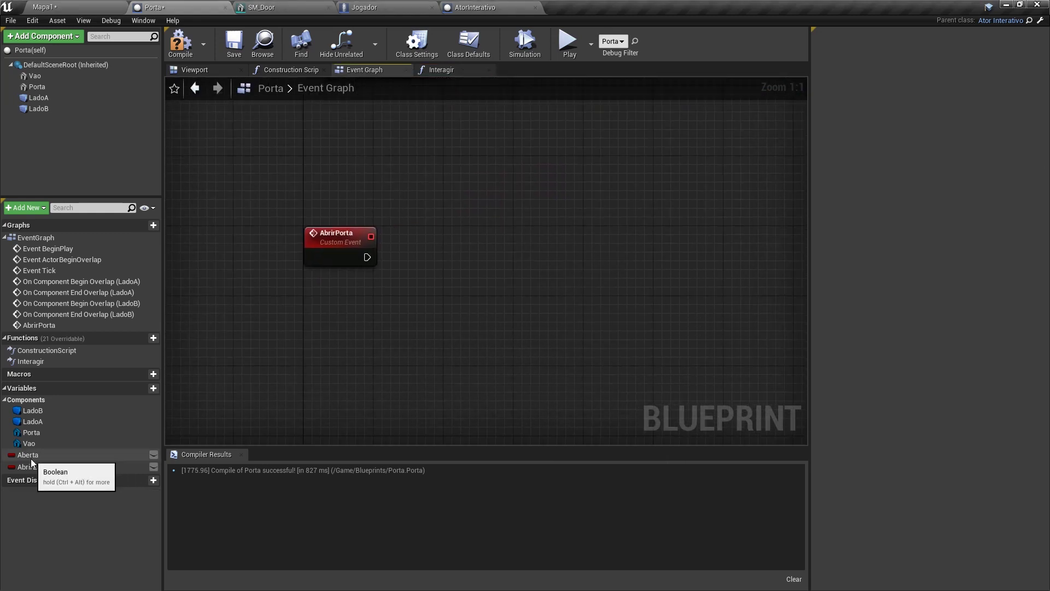
pyautogui.moveTo(352, 209); pyautogui.dragTo(360, 224, button='right')
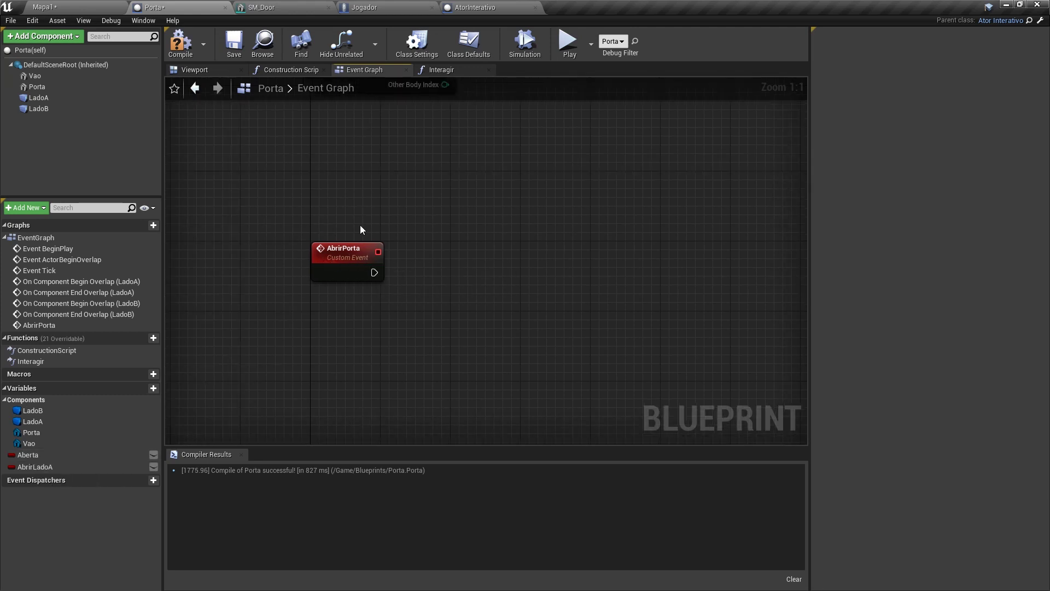
pyautogui.click(451, 70)
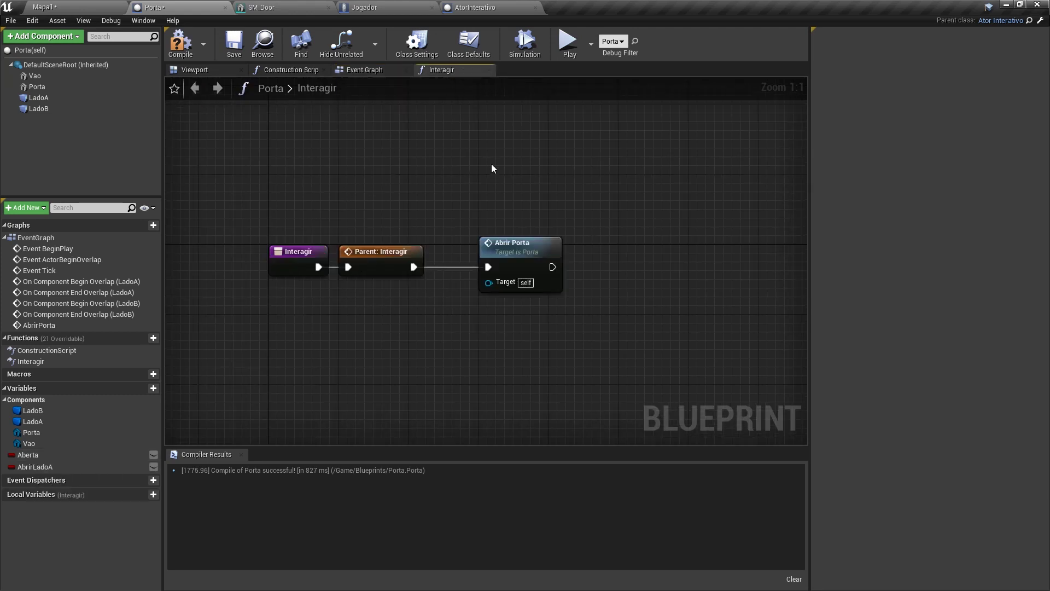
pyautogui.moveTo(491, 163); pyautogui.dragTo(393, 116, button='right')
pyautogui.moveTo(416, 201); pyautogui.dragTo(629, 204)
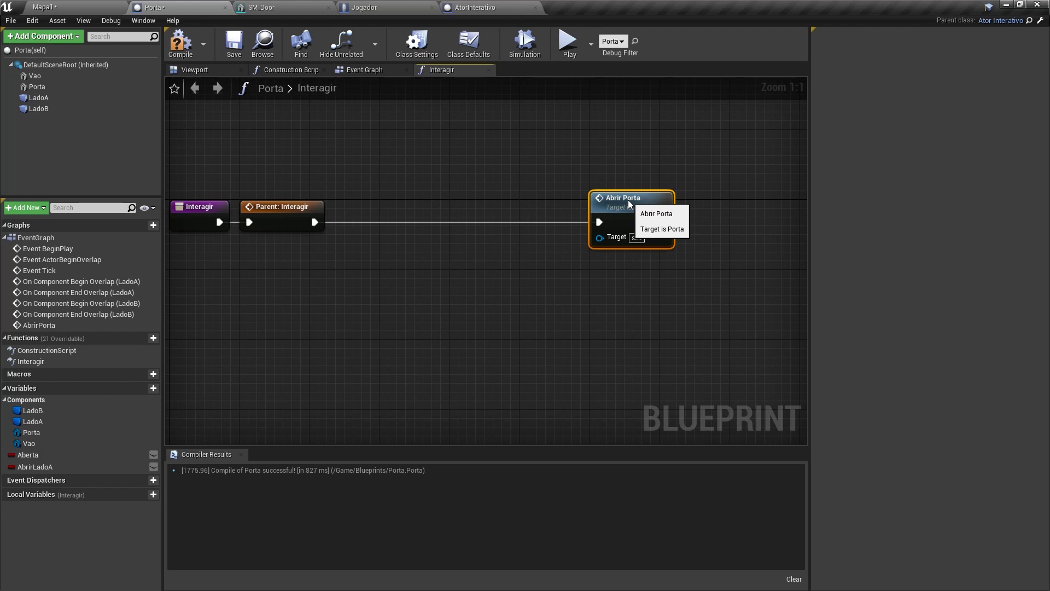
pyautogui.click(402, 253)
pyautogui.moveTo(402, 253); pyautogui.dragTo(484, 257, button='right')
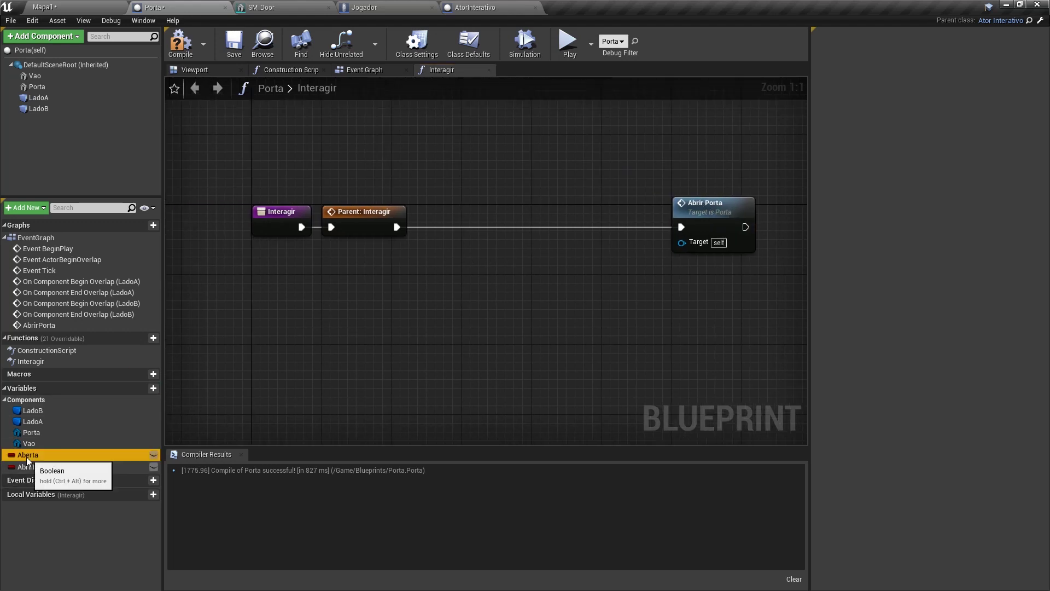
# Add a Branch on Get Aberta and wire its False output to Abrir Porta
pyautogui.moveTo(26, 457); pyautogui.dragTo(356, 260)
pyautogui.click(383, 275)
pyautogui.moveTo(432, 266)
pyautogui.mouseDown()
pyautogui.moveTo(490, 240)
pyautogui.moveTo(681, 227)
pyautogui.mouseUp()
pyautogui.write('branch')
pyautogui.press('Return')
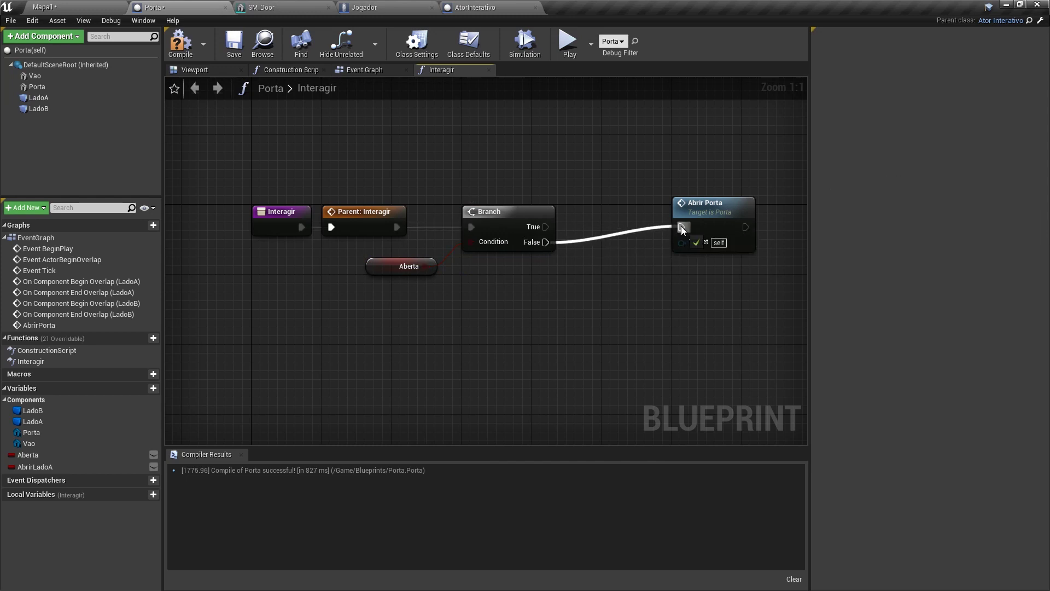
pyautogui.moveTo(420, 267); pyautogui.dragTo(402, 267)
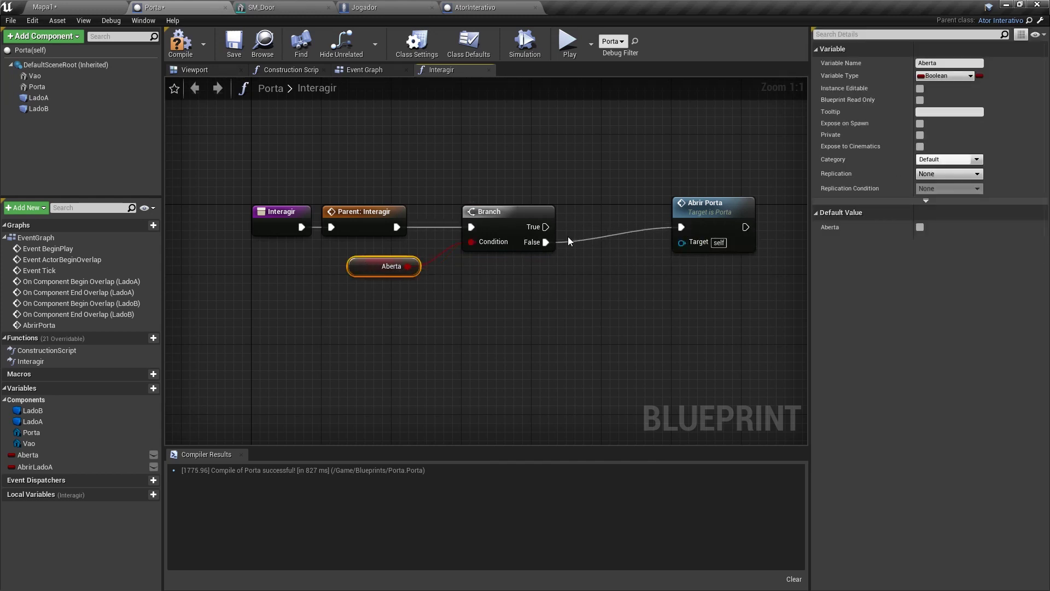
# Add a SET Aberta node, ticked true, after the AbrirPorta event
pyautogui.click(368, 74)
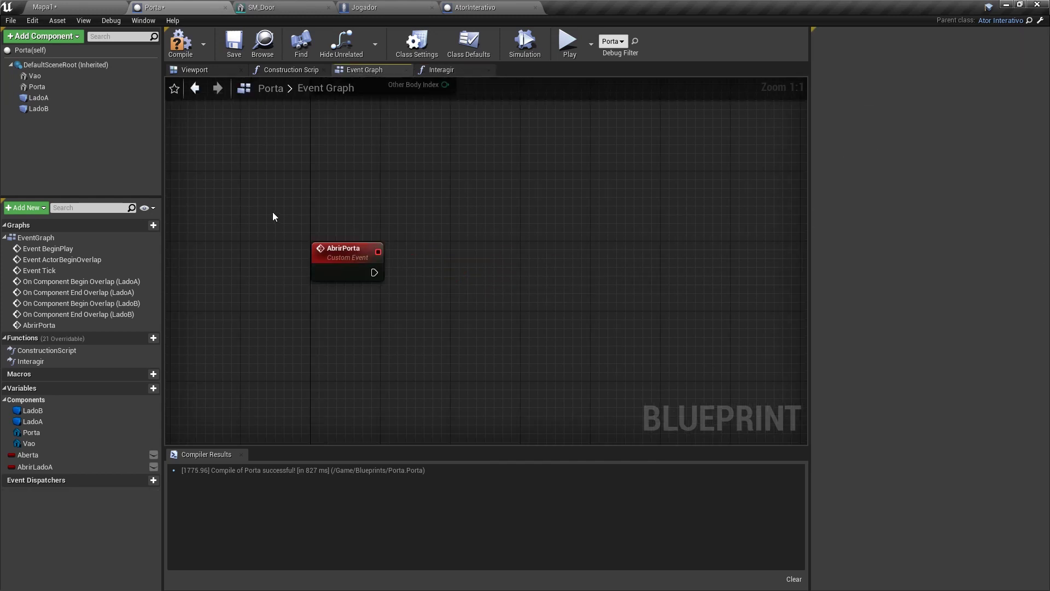
pyautogui.moveTo(273, 212); pyautogui.dragTo(408, 283)
pyautogui.click(440, 225)
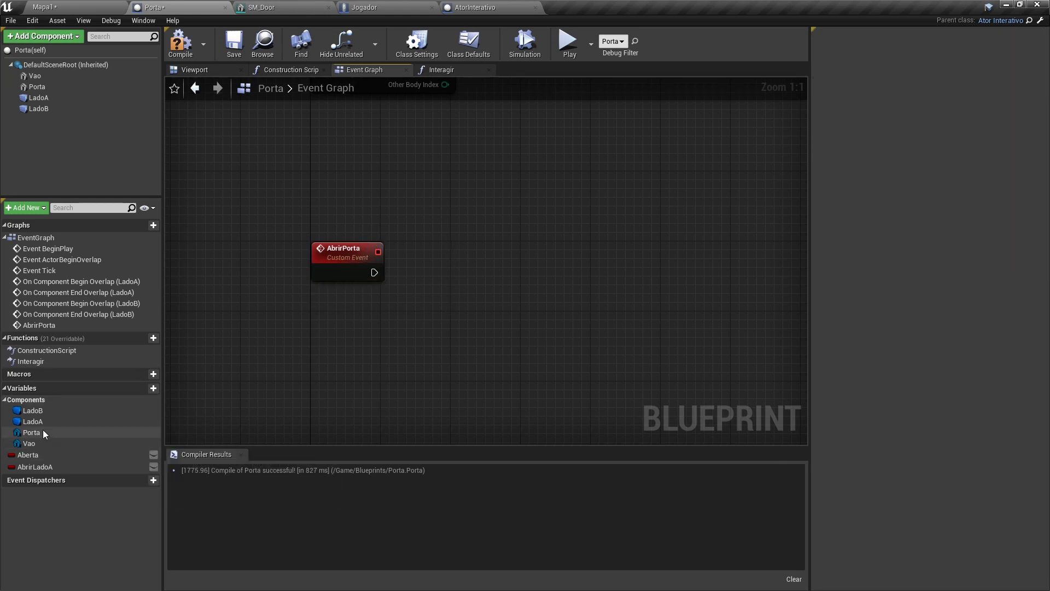
pyautogui.moveTo(29, 455)
pyautogui.mouseDown()
pyautogui.moveTo(383, 296)
pyautogui.moveTo(373, 273)
pyautogui.mouseUp()
pyautogui.moveTo(584, 216); pyautogui.dragTo(493, 209, button='right')
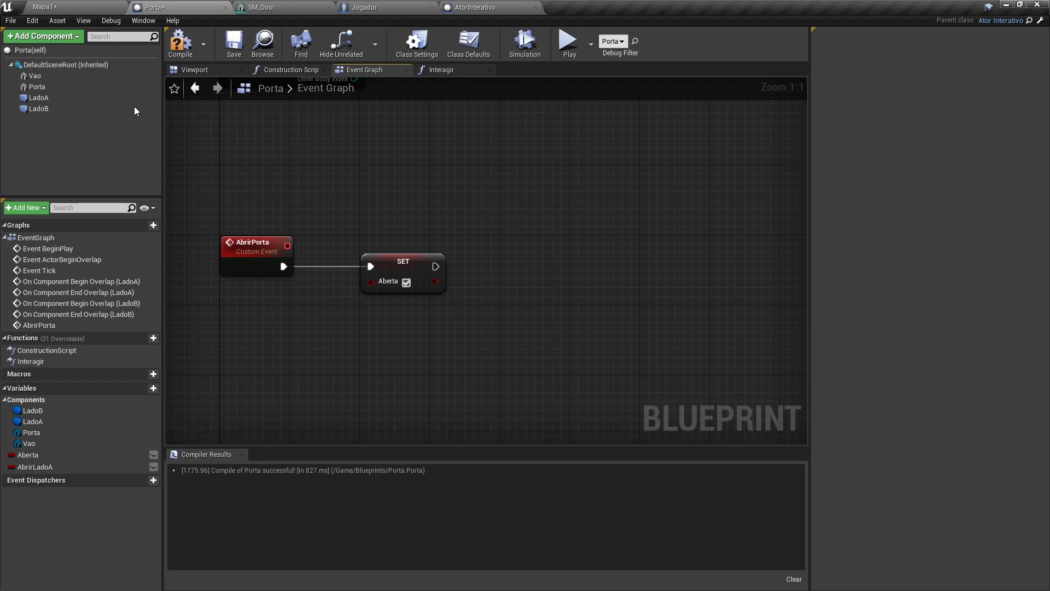
# Preview the Porta door swinging 90° on its hinge in the Viewport
pyautogui.click(47, 87)
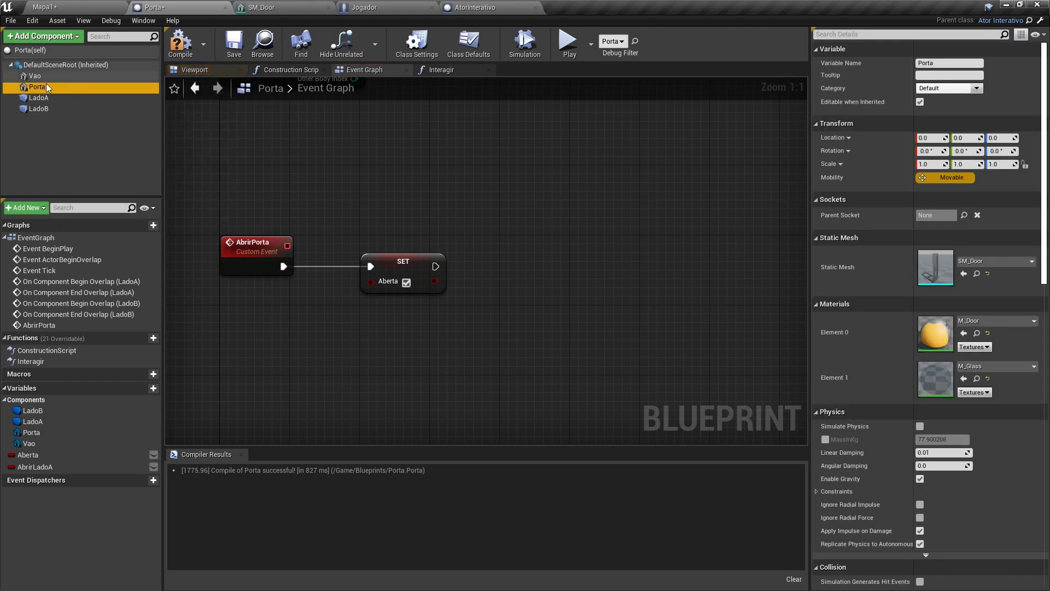
pyautogui.click(206, 68)
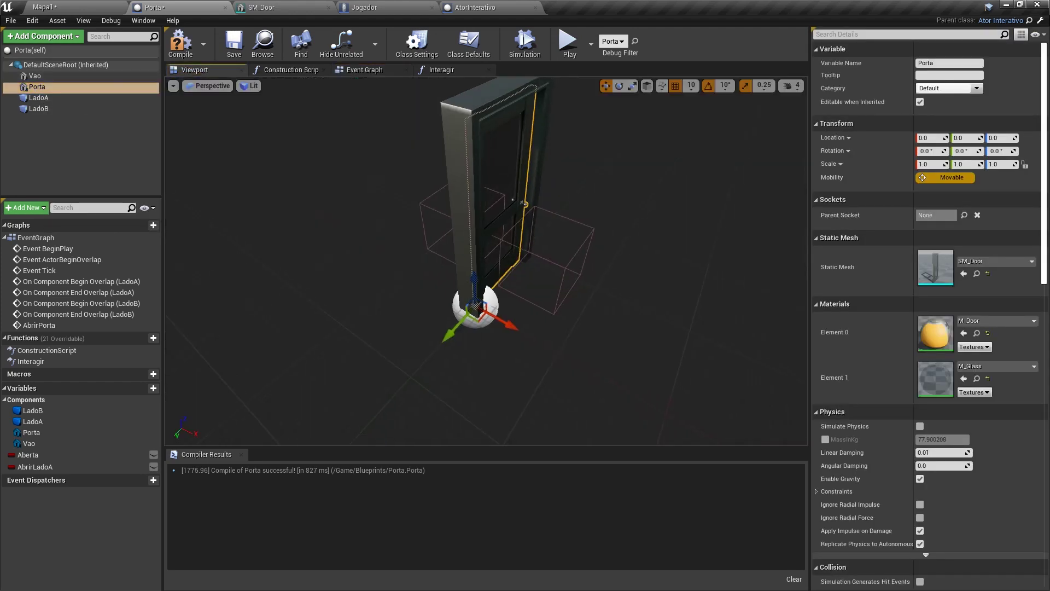
pyautogui.moveTo(527, 301); pyautogui.dragTo(527, 285)
pyautogui.press('e')
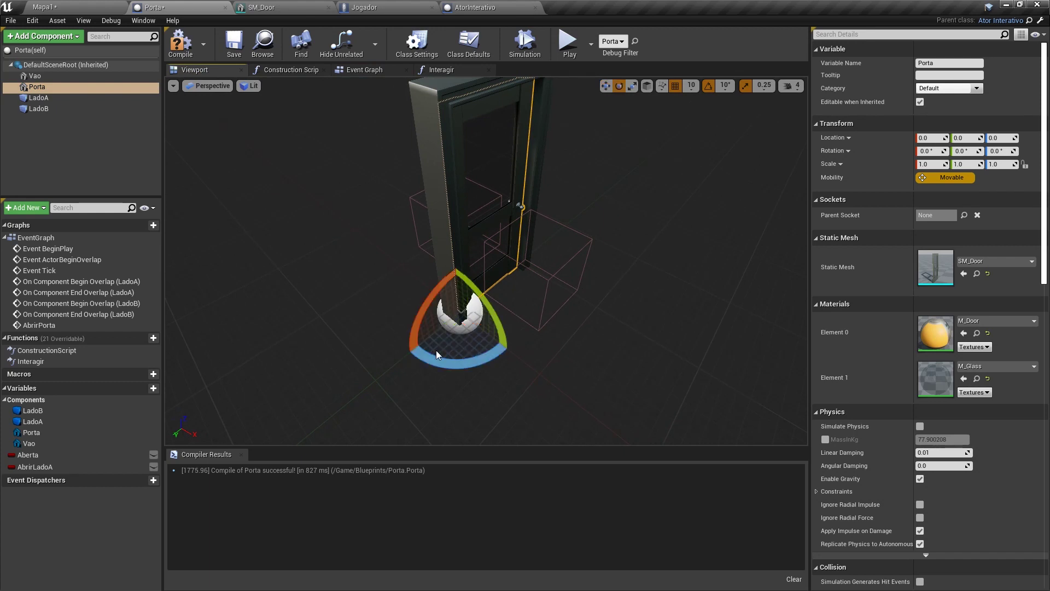
pyautogui.moveTo(432, 359)
pyautogui.mouseDown()
pyautogui.moveTo(391, 368)
pyautogui.moveTo(509, 353)
pyautogui.moveTo(519, 296)
pyautogui.moveTo(406, 357)
pyautogui.mouseUp()
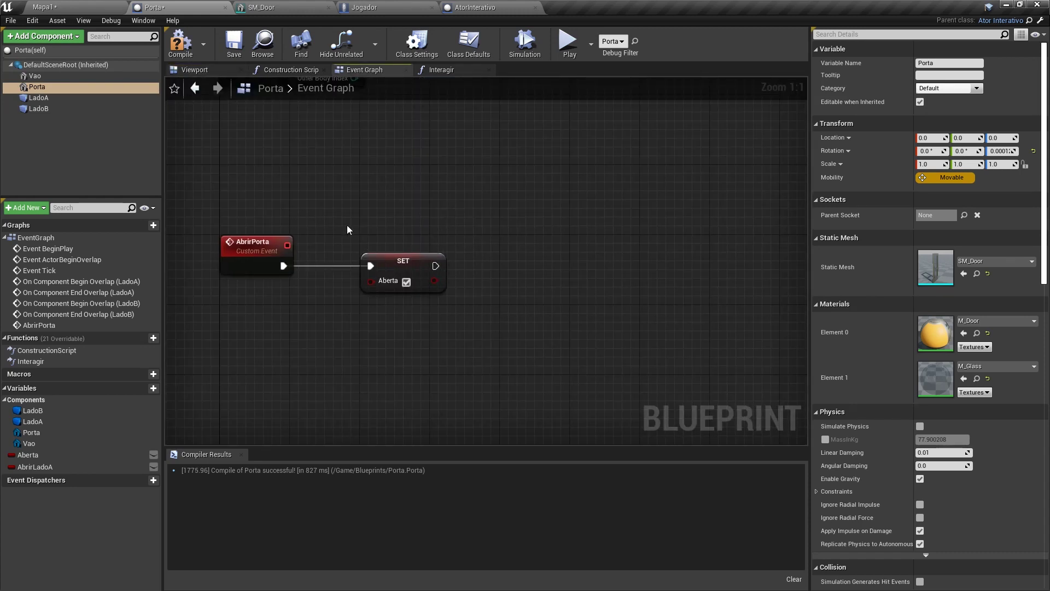
pyautogui.click(403, 261)
pyautogui.click(423, 246)
pyautogui.moveTo(424, 229); pyautogui.dragTo(428, 209, button='right')
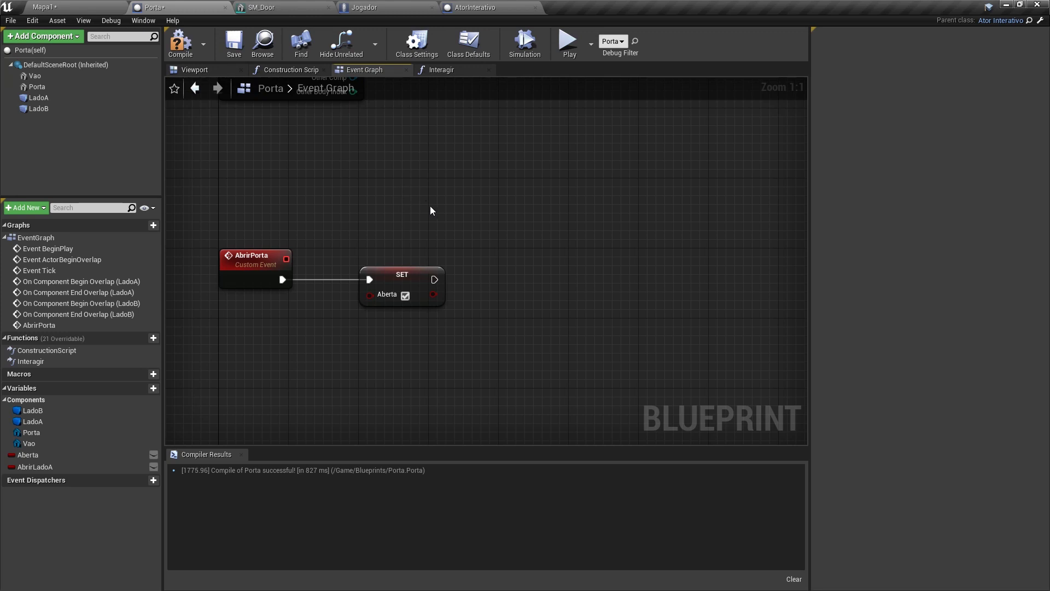
# Add an RInterp To node to the Porta event graph via the 'rinter' search
pyautogui.rightClick(455, 326)
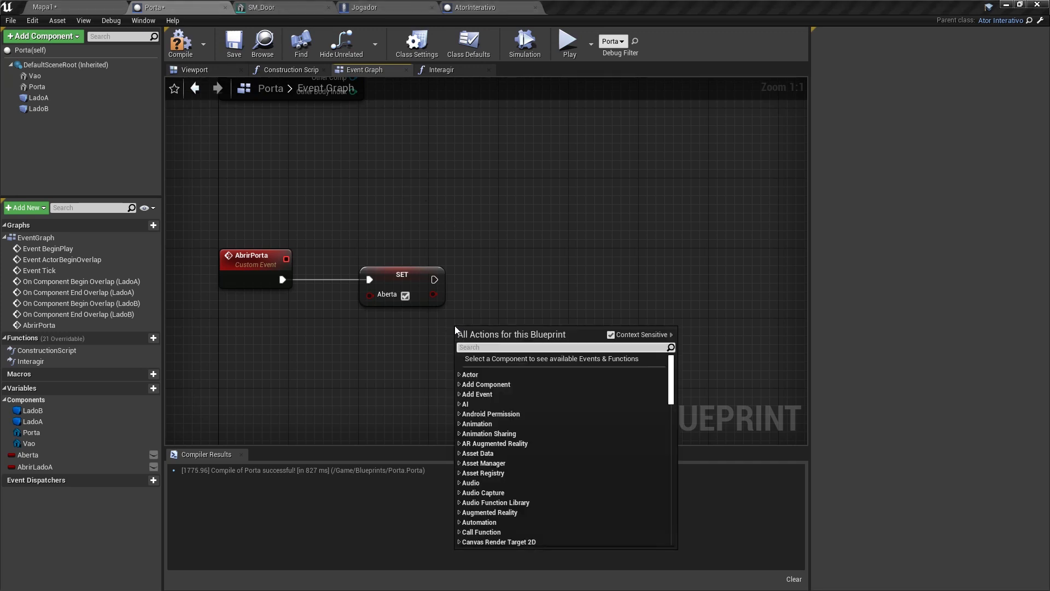
pyautogui.write('rinter')
pyautogui.press('Return')
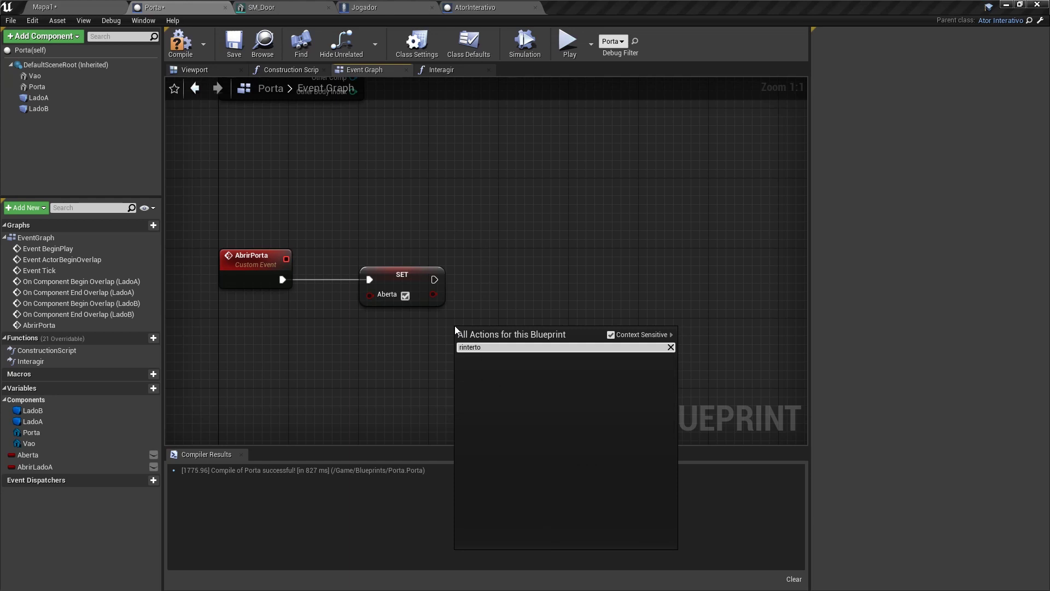
pyautogui.moveTo(486, 323); pyautogui.dragTo(458, 254, button='right')
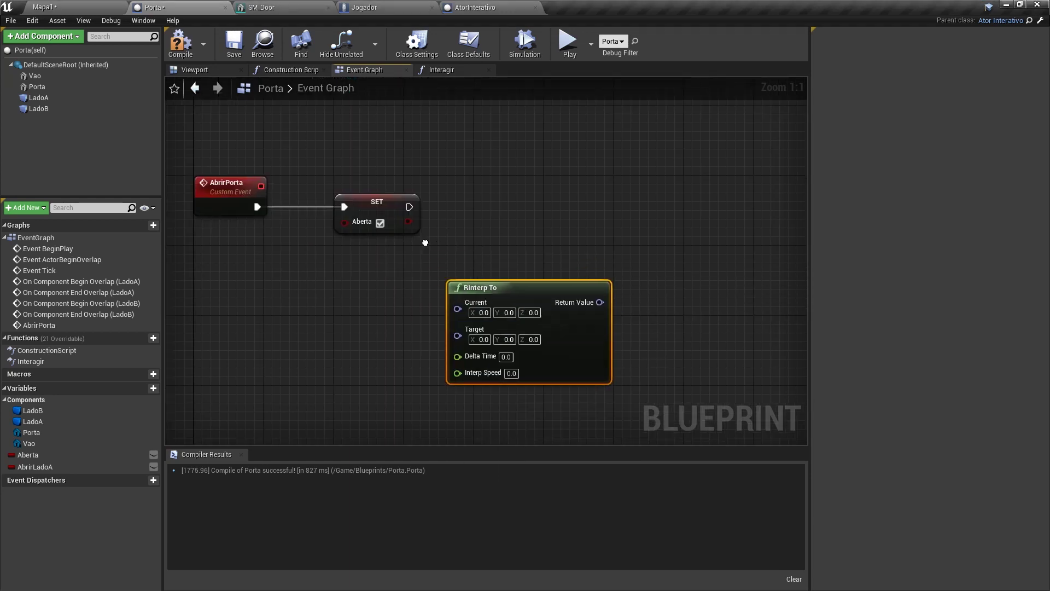
pyautogui.moveTo(406, 202); pyautogui.dragTo(366, 132, button='right')
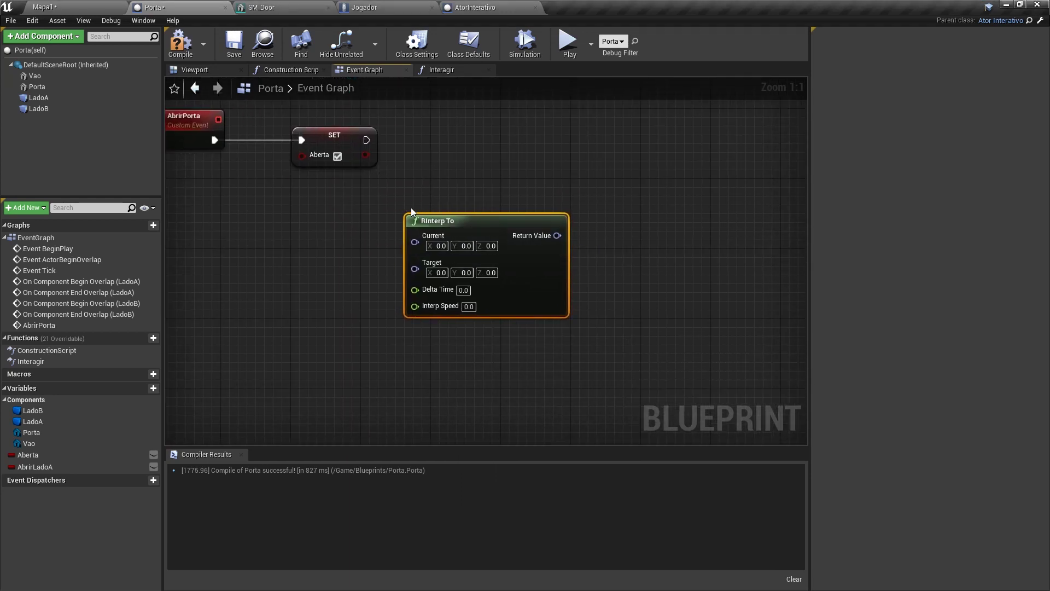
# Search the action list for 'interp' and browse the results without adding a node
pyautogui.rightClick(432, 357)
pyautogui.write('intert')
pyautogui.press('BackSpace')
pyautogui.write('p')
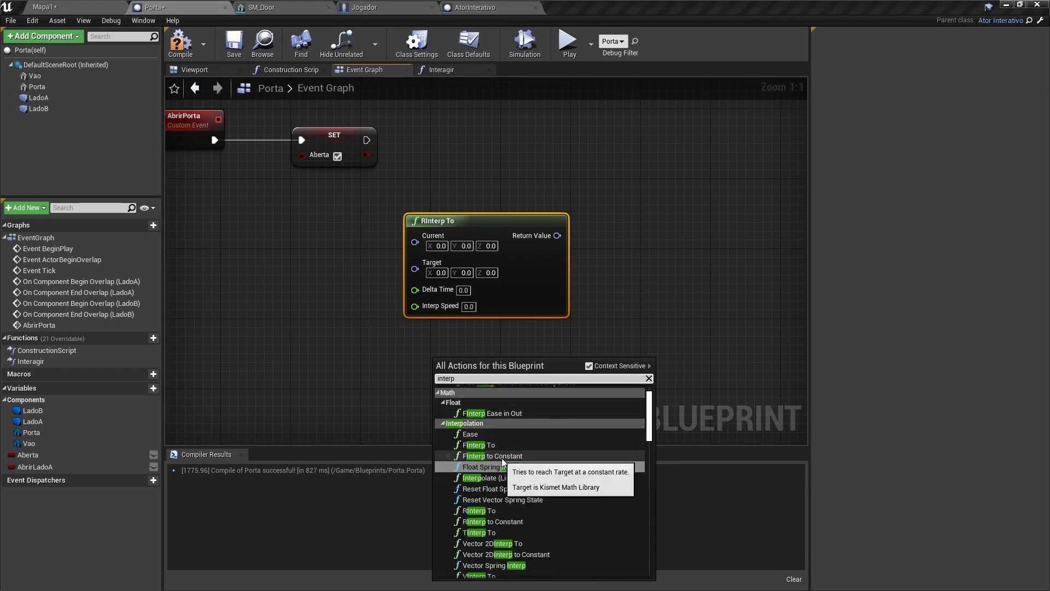
pyautogui.scroll(-1, 475, 514)
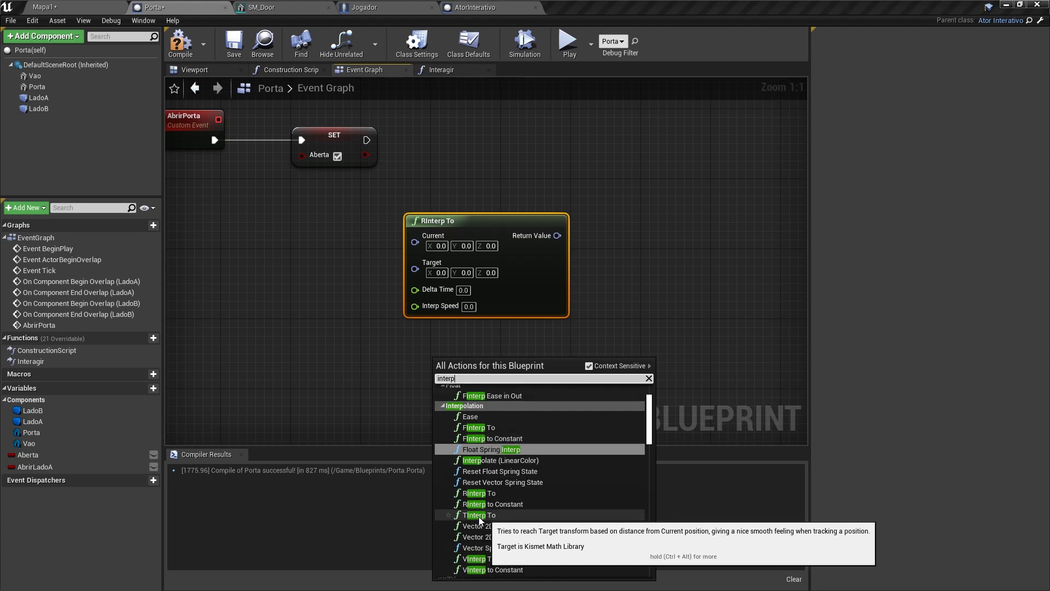
pyautogui.scroll(-1, 480, 516)
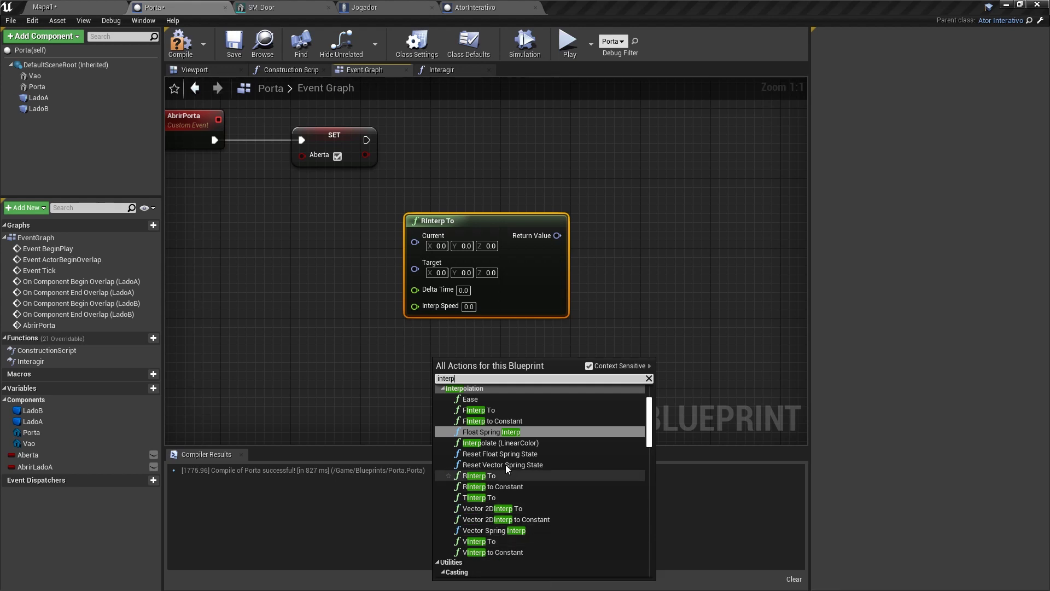
pyautogui.scroll(1, 469, 438)
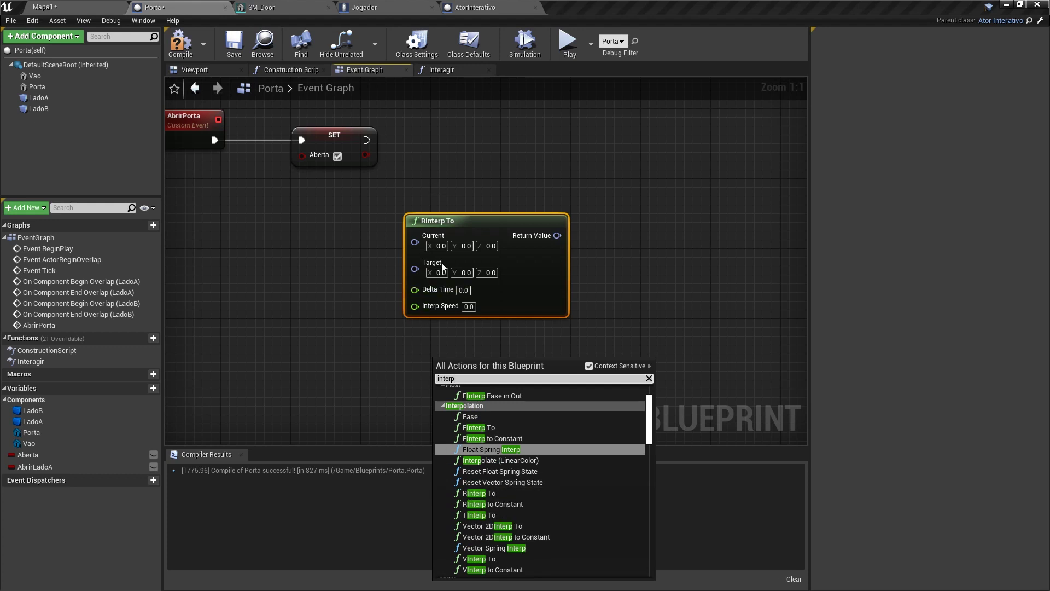
pyautogui.press('Escape')
# Delete the RInterp To node and place an FInterp To node below the AbrirPorta chain
pyautogui.moveTo(383, 214); pyautogui.dragTo(441, 256, button='right')
pyautogui.press('Delete')
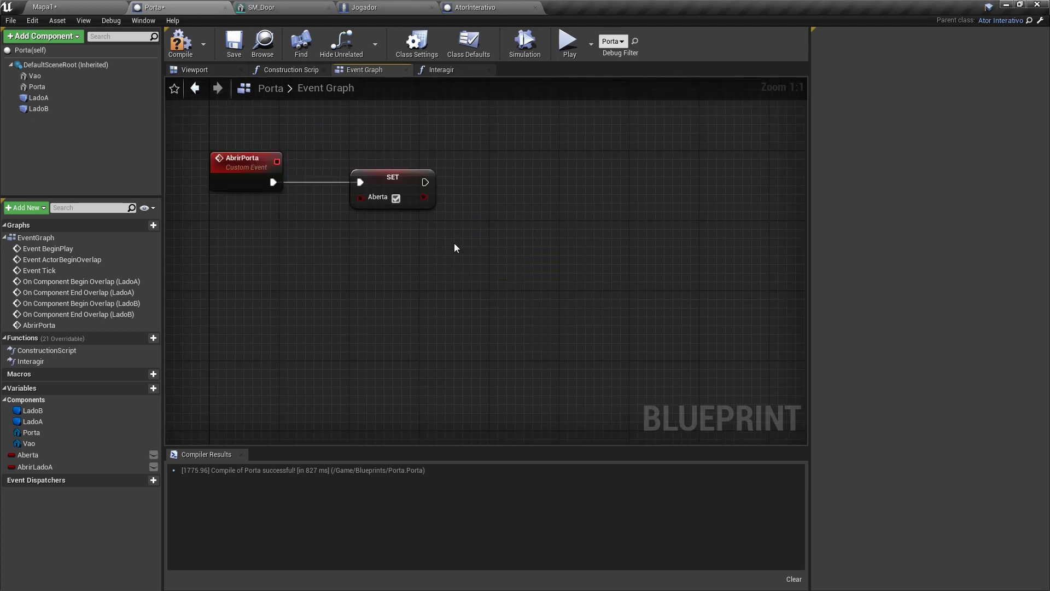
pyautogui.rightClick(454, 247)
pyautogui.write('finterp')
pyautogui.press('Return')
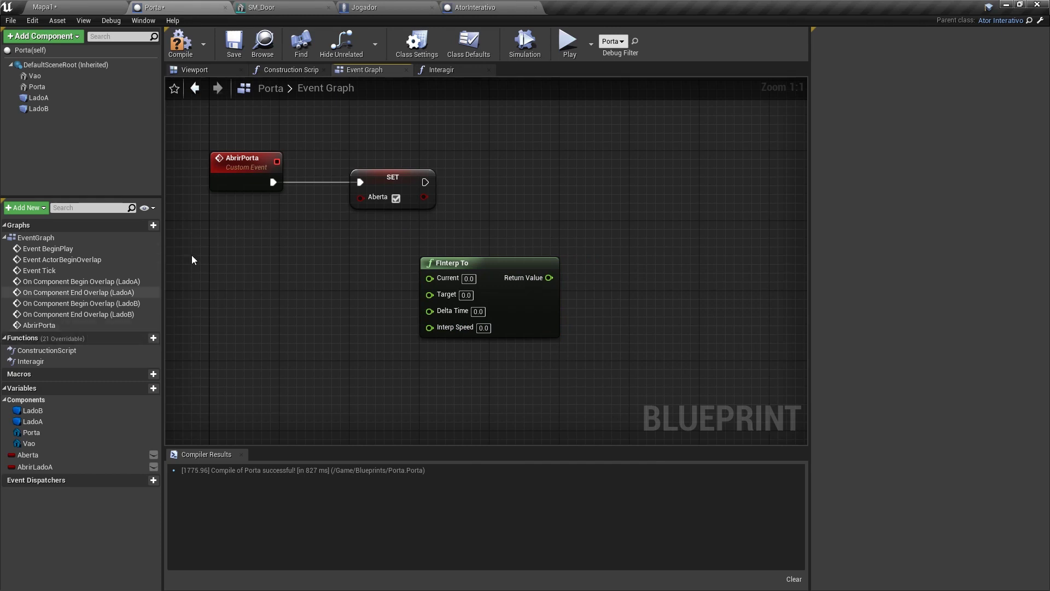
pyautogui.moveTo(476, 267); pyautogui.dragTo(423, 294)
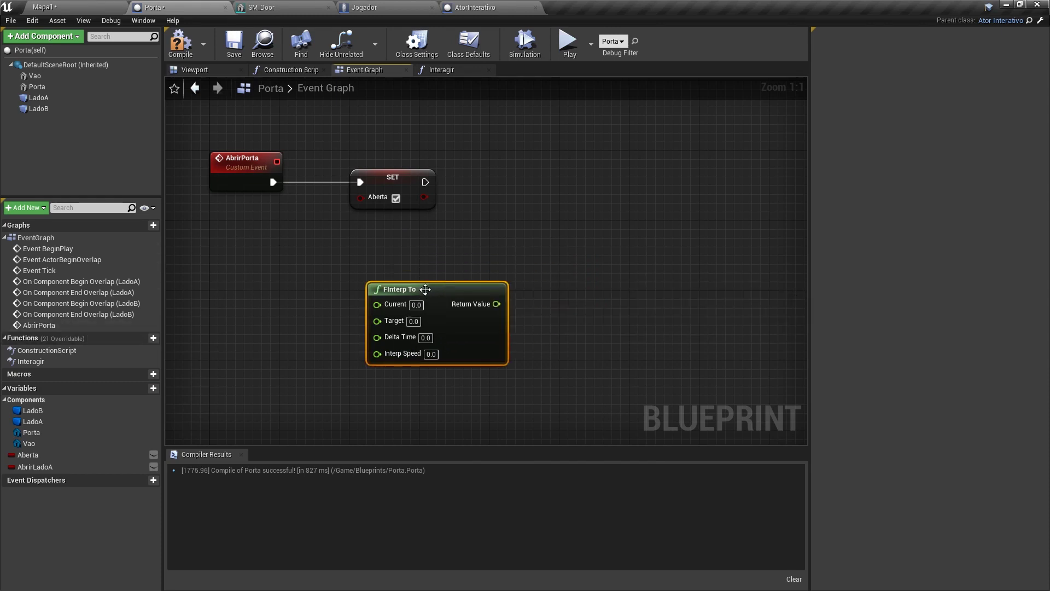
pyautogui.moveTo(330, 260); pyautogui.dragTo(574, 382)
pyautogui.moveTo(415, 289); pyautogui.dragTo(511, 293)
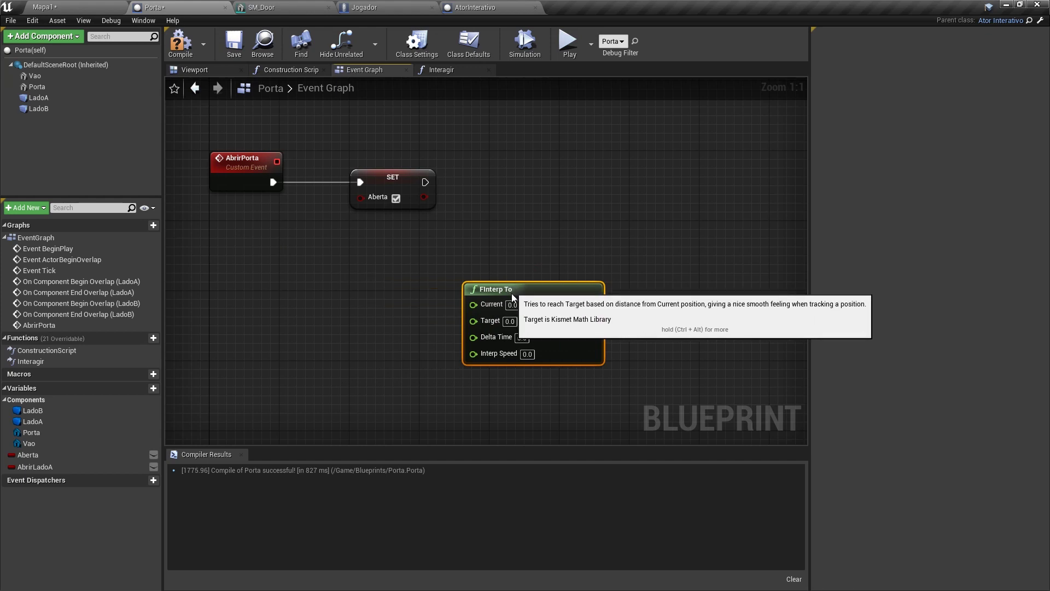
pyautogui.moveTo(443, 88); pyautogui.dragTo(448, 152, button='right')
# Add Event Tick and a Gate opened by SET, with Event Tick wired into the Gate's Enter
pyautogui.rightClick(448, 152)
pyautogui.write('event tick')
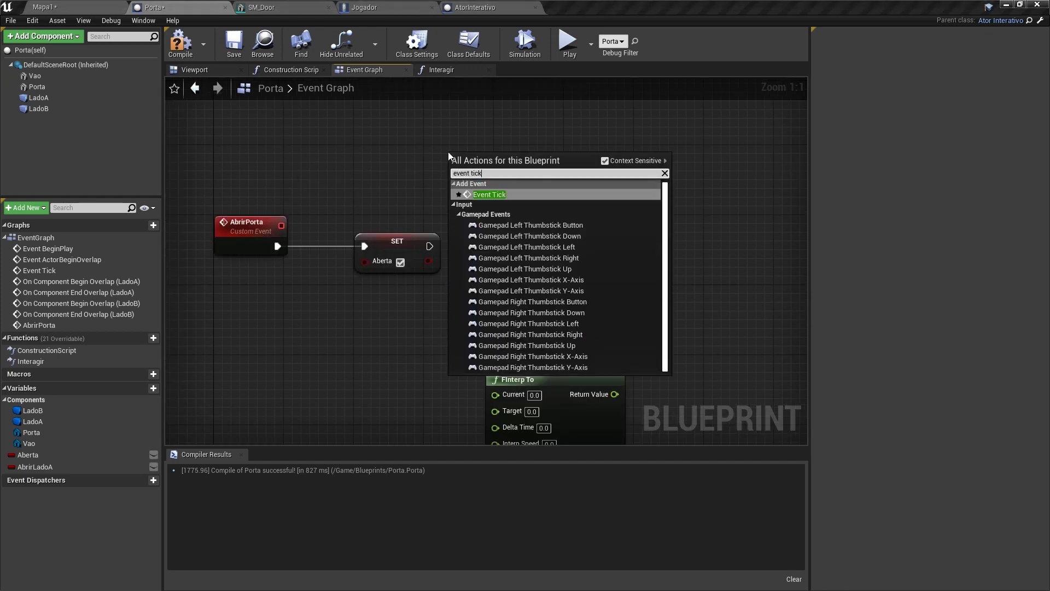
pyautogui.press('Return')
pyautogui.moveTo(432, 239); pyautogui.dragTo(568, 235)
pyautogui.write('gate')
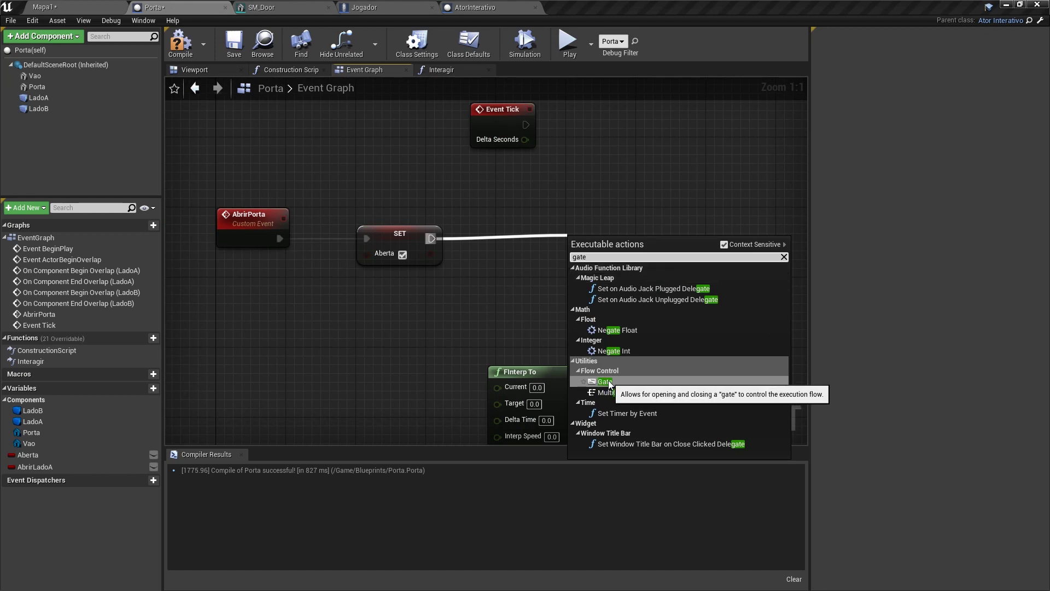
pyautogui.click(603, 385)
pyautogui.moveTo(577, 210)
pyautogui.mouseDown()
pyautogui.moveTo(586, 220)
pyautogui.moveTo(569, 247)
pyautogui.moveTo(588, 215)
pyautogui.mouseUp()
pyautogui.moveTo(588, 216); pyautogui.dragTo(560, 235, button='right')
pyautogui.moveTo(458, 140)
pyautogui.mouseDown()
pyautogui.moveTo(413, 148)
pyautogui.moveTo(533, 253)
pyautogui.mouseUp()
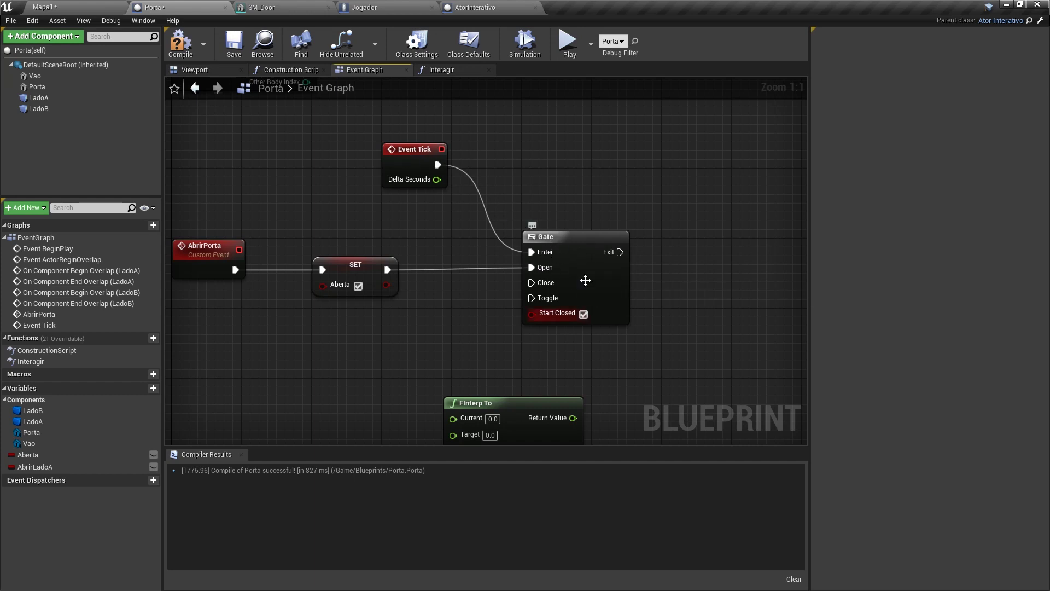
# Pull wires from the Gate's Exit output while arranging the AbrirPorta and Gate nodes in view
pyautogui.moveTo(476, 155); pyautogui.dragTo(355, 135, button='right')
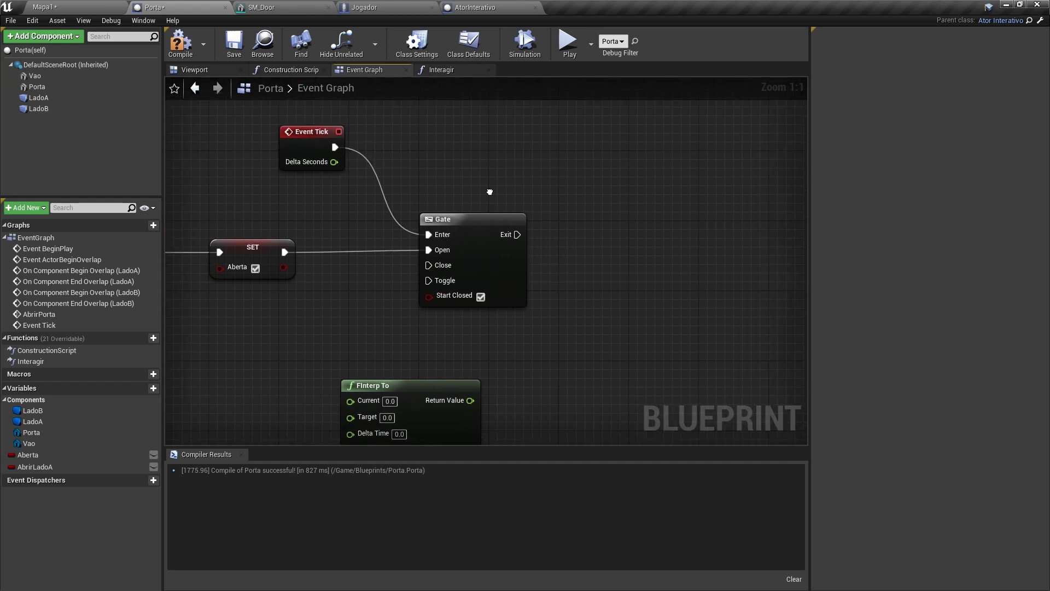
pyautogui.moveTo(499, 232); pyautogui.dragTo(600, 244)
pyautogui.moveTo(436, 210); pyautogui.dragTo(589, 215, button='right')
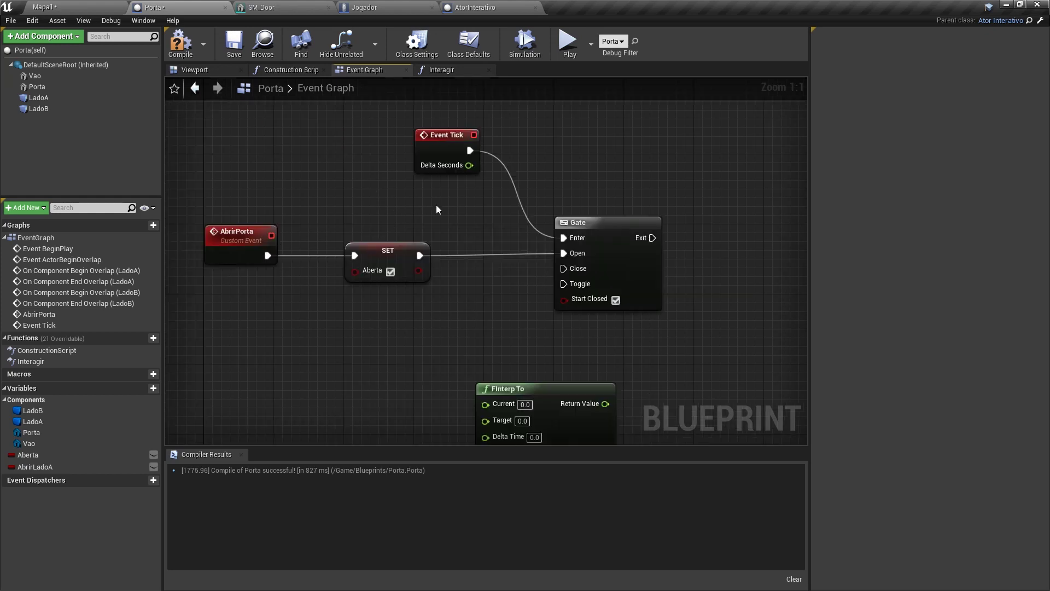
pyautogui.moveTo(207, 313); pyautogui.dragTo(288, 207)
pyautogui.moveTo(518, 261); pyautogui.dragTo(601, 250)
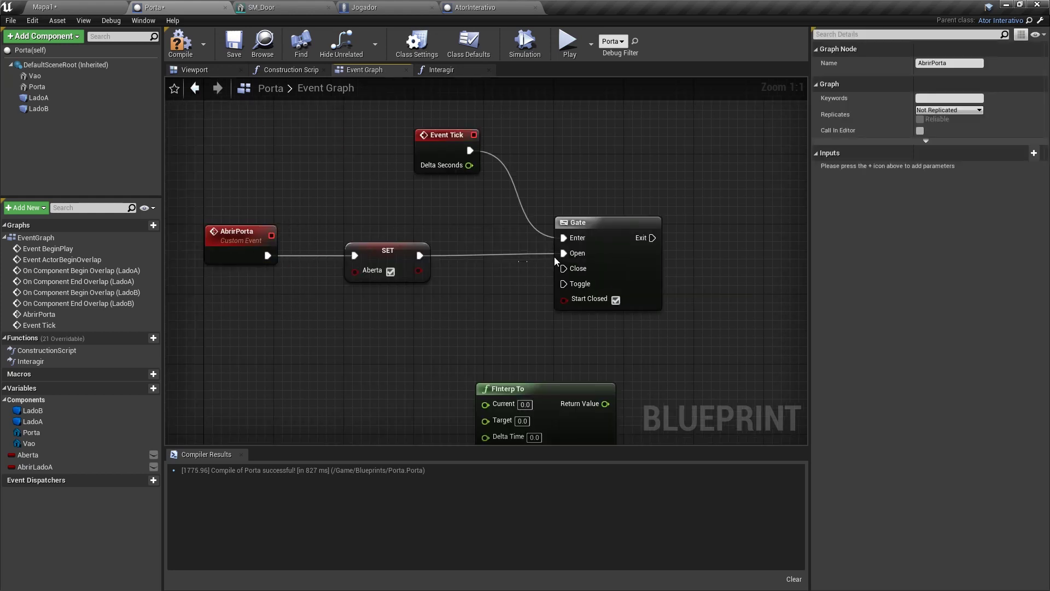
pyautogui.moveTo(601, 251); pyautogui.dragTo(508, 242, button='right')
pyautogui.moveTo(558, 228)
pyautogui.mouseDown()
pyautogui.moveTo(701, 275)
pyautogui.moveTo(644, 268)
pyautogui.mouseUp()
pyautogui.moveTo(595, 203); pyautogui.dragTo(543, 189, button='right')
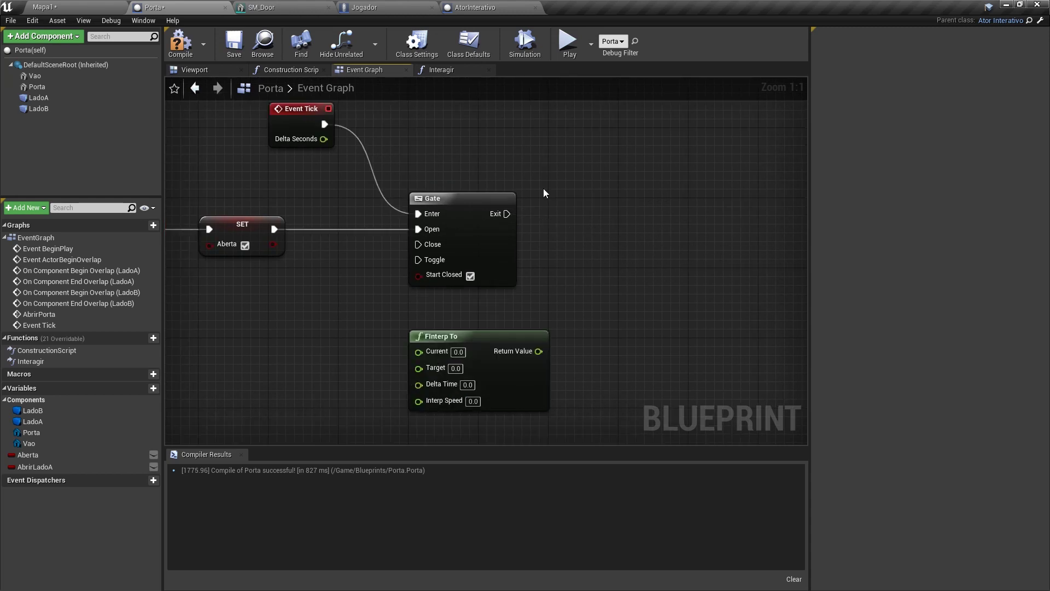
pyautogui.moveTo(507, 213); pyautogui.dragTo(629, 213)
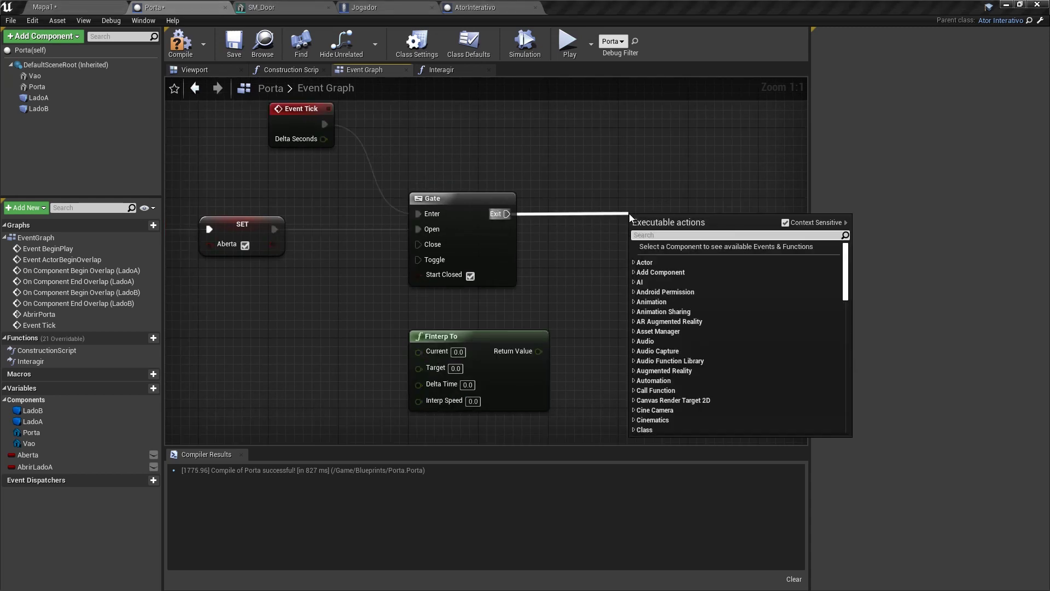
# Drive AddRelativeRotation on Porta from the Gate's Exit, with Delta Rotation Z set to 1
pyautogui.moveTo(31, 432)
pyautogui.keyDown('ctrl'); pyautogui.mouseDown()
pyautogui.moveTo(487, 302)
pyautogui.moveTo(603, 226)
pyautogui.mouseUp(); pyautogui.keyUp('ctrl')
pyautogui.write('ADDrelative')
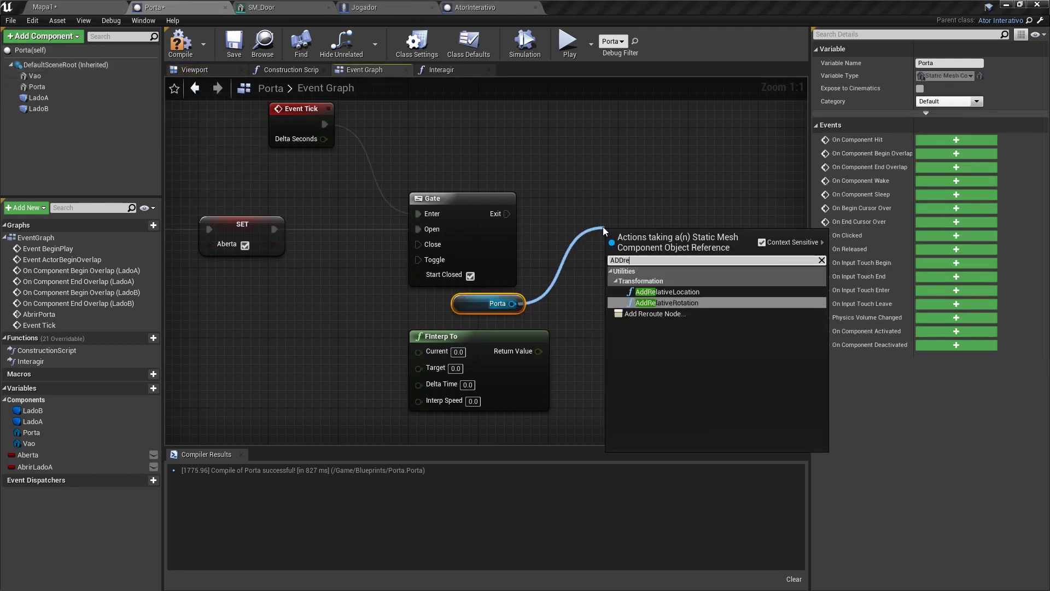
pyautogui.click(679, 303)
pyautogui.moveTo(650, 235); pyautogui.dragTo(666, 187)
pyautogui.moveTo(507, 213); pyautogui.dragTo(627, 212)
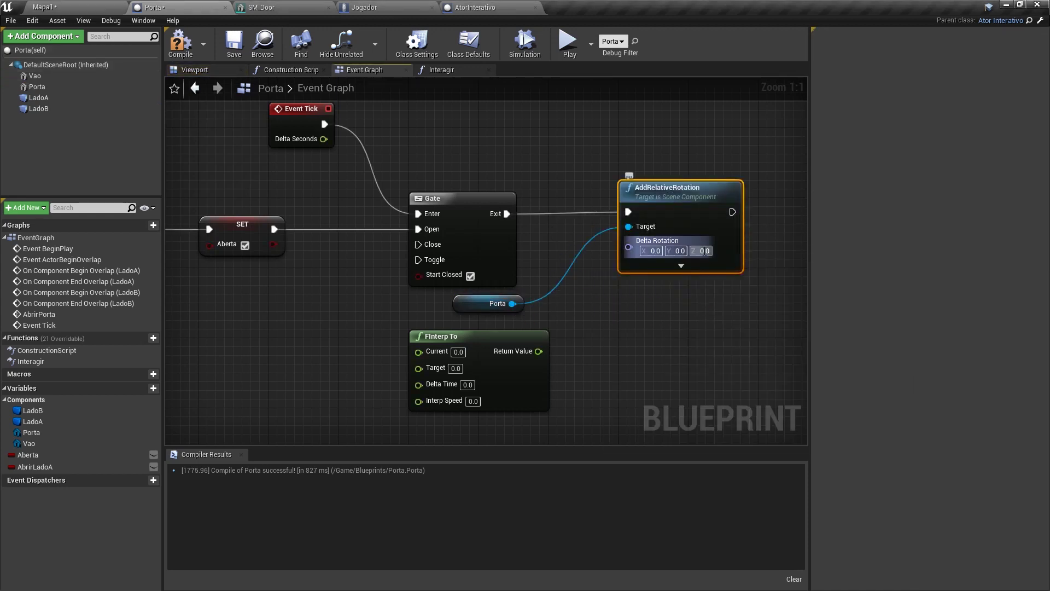
pyautogui.write('1')
pyautogui.click(642, 313)
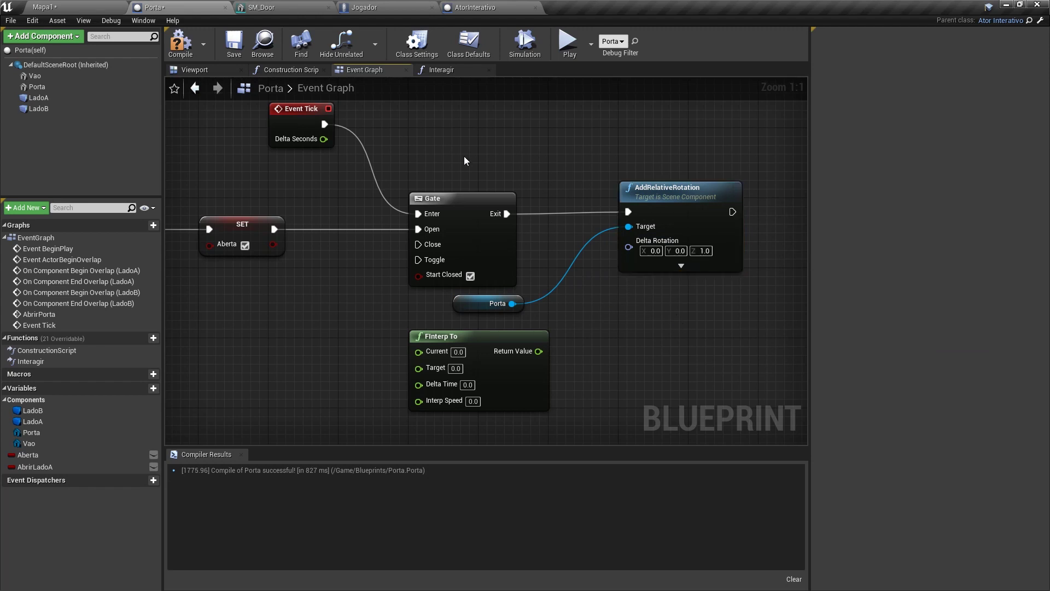
# Play the level to test the door, then return to the Mapa1 level editor
pyautogui.click(569, 42)
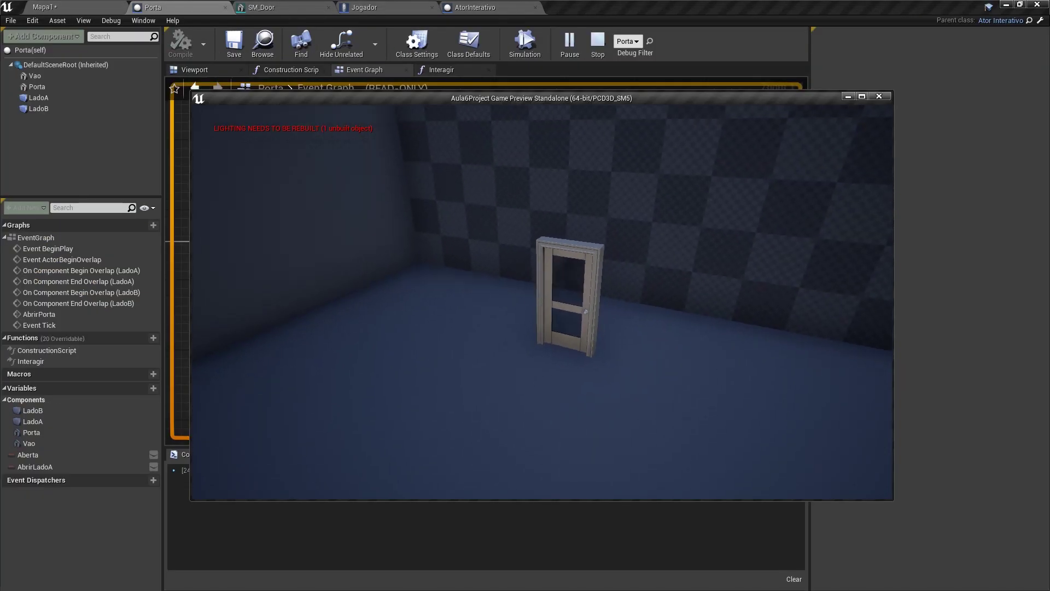
pyautogui.press('Escape')
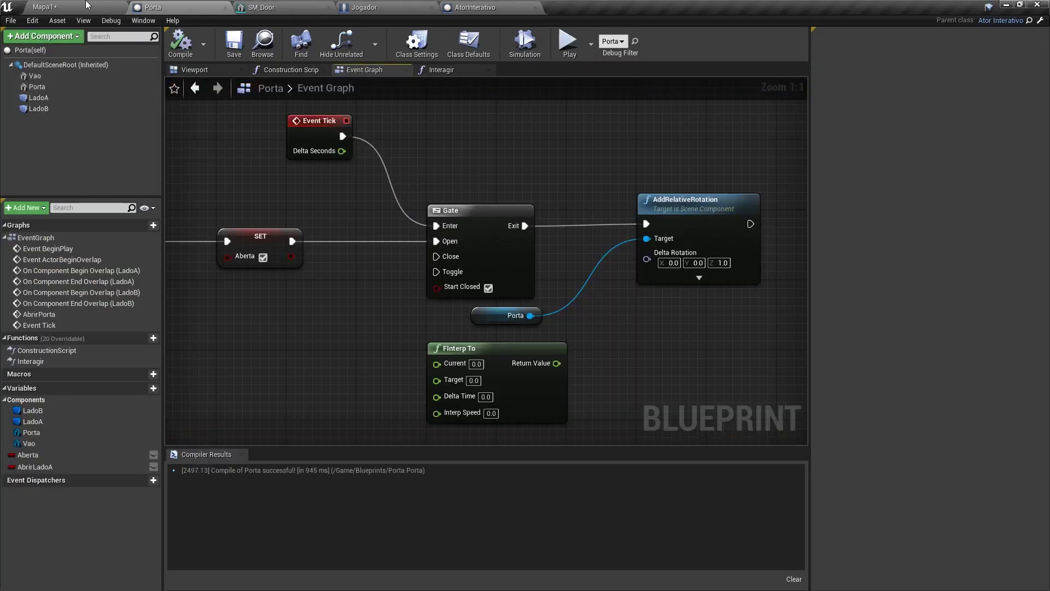
pyautogui.click(88, 7)
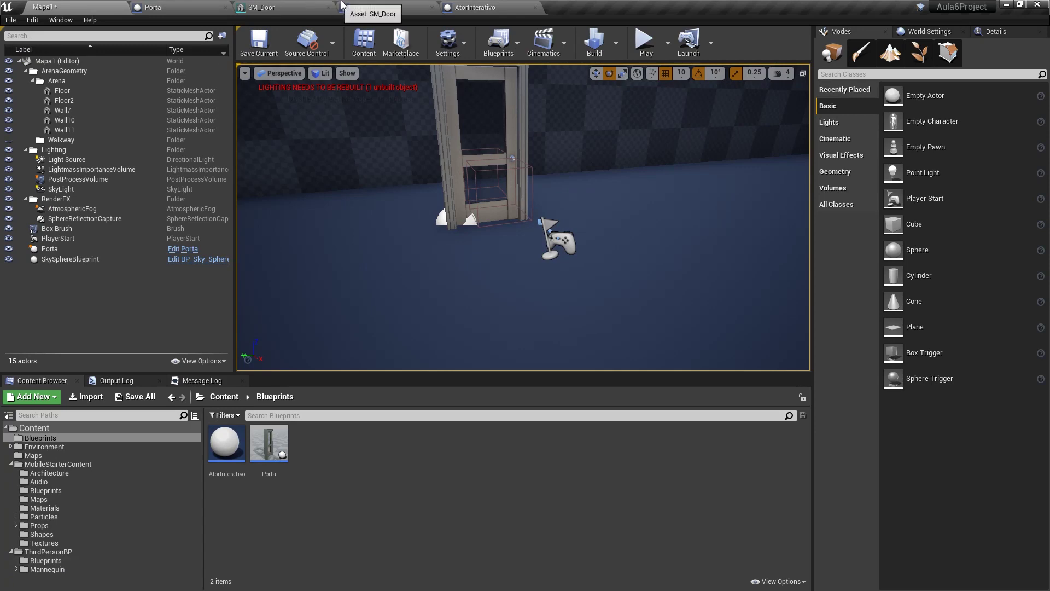
pyautogui.click(362, 7)
pyautogui.click(186, 7)
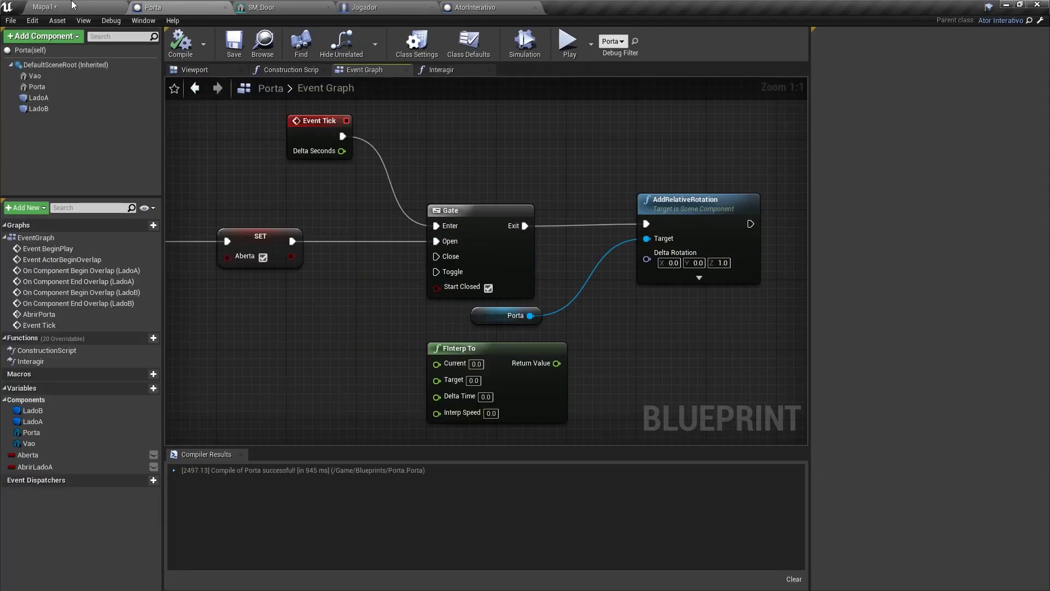
pyautogui.click(71, 7)
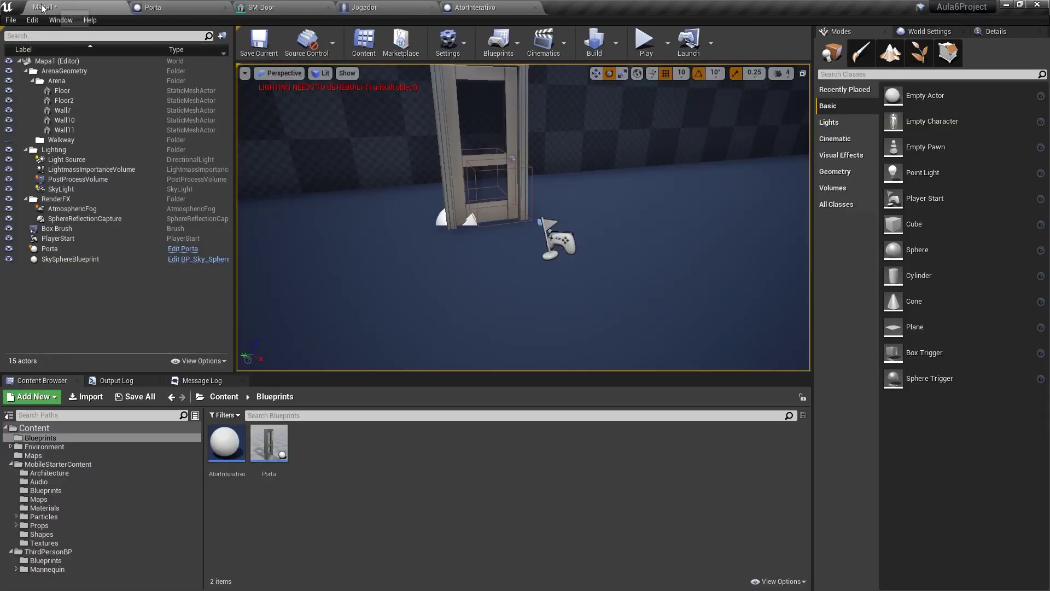
# Show Project Settings > Maps & Modes with the Selected GameMode classes expanded
pyautogui.click(32, 19)
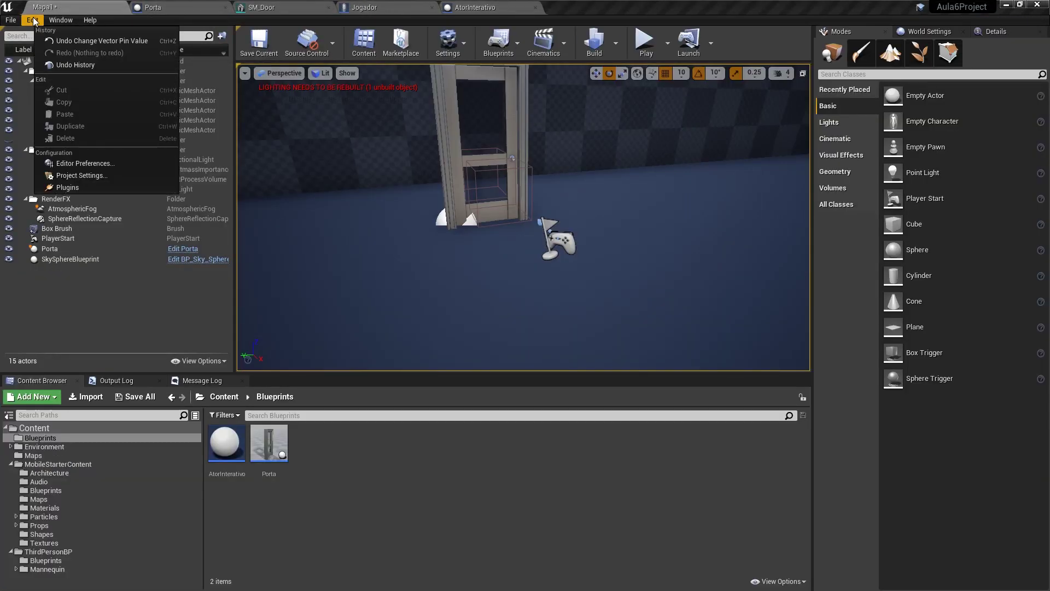
pyautogui.click(117, 175)
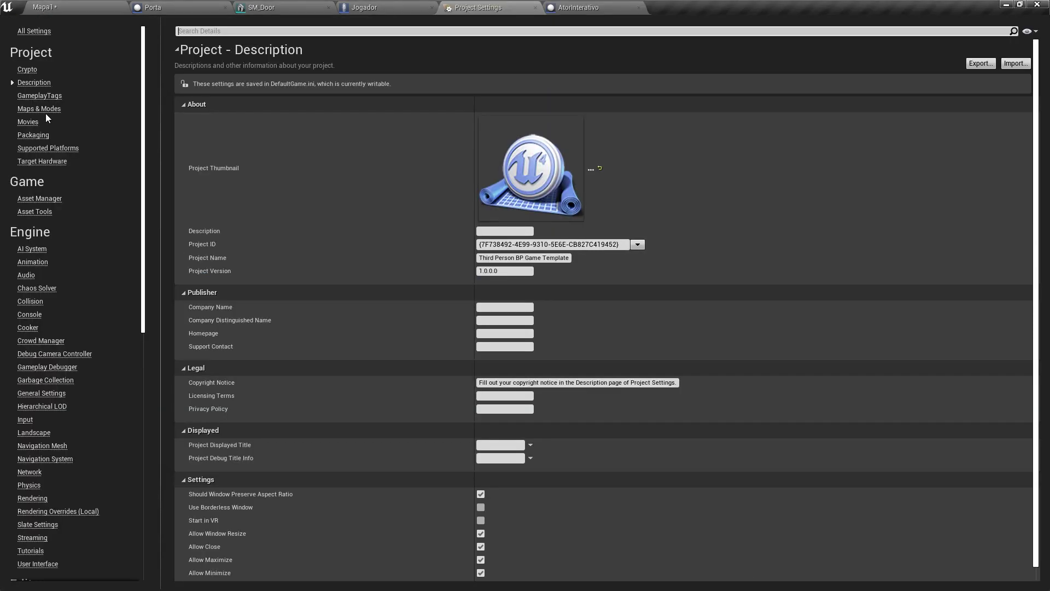
pyautogui.click(43, 109)
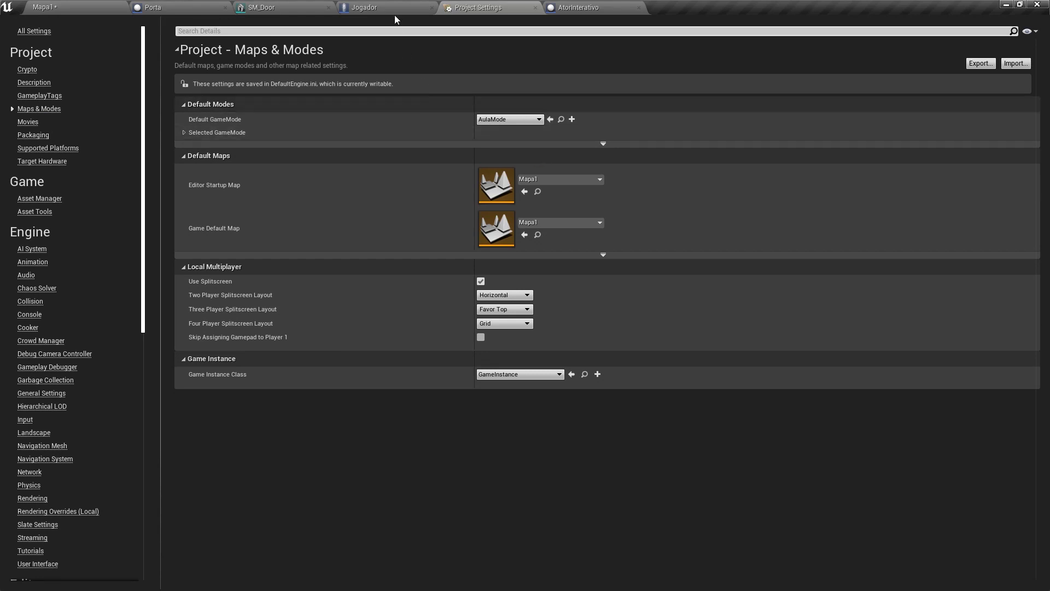
pyautogui.click(184, 133)
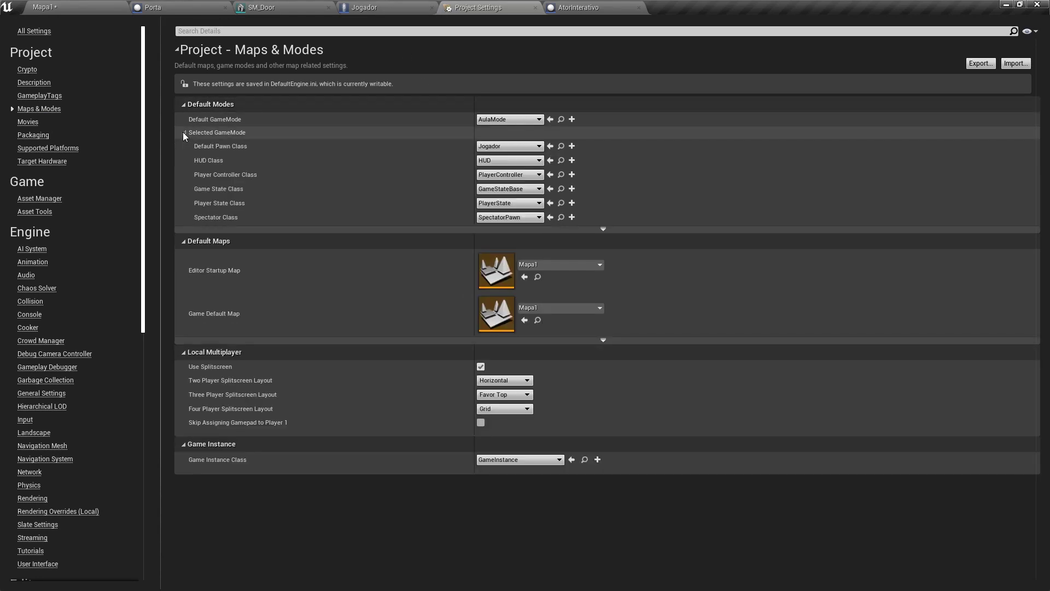
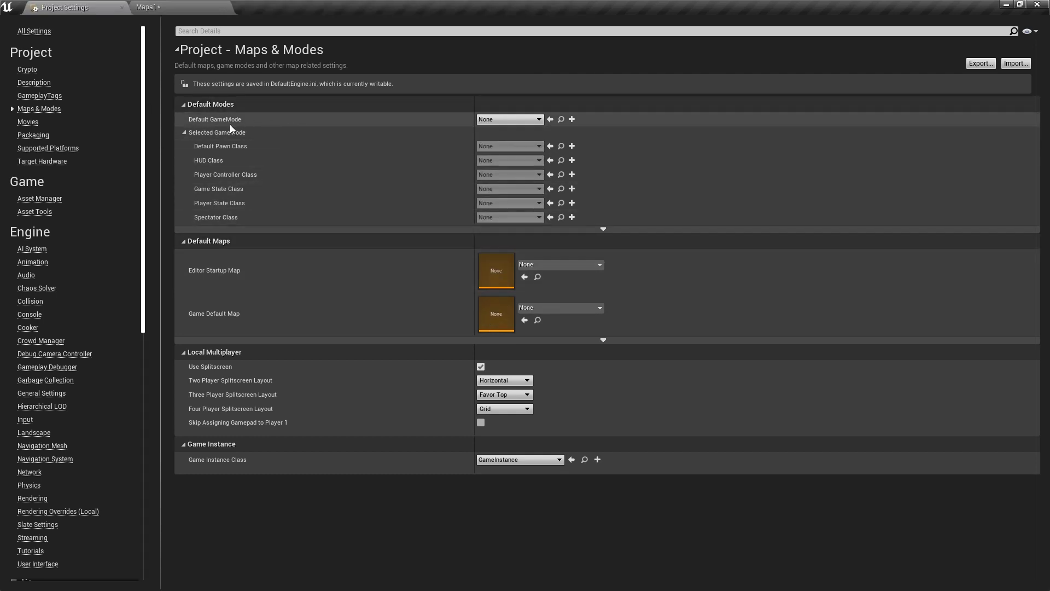
# Choose AulaMode as the Default GameMode in Maps & Modes and return to the level editor
pyautogui.click(509, 120)
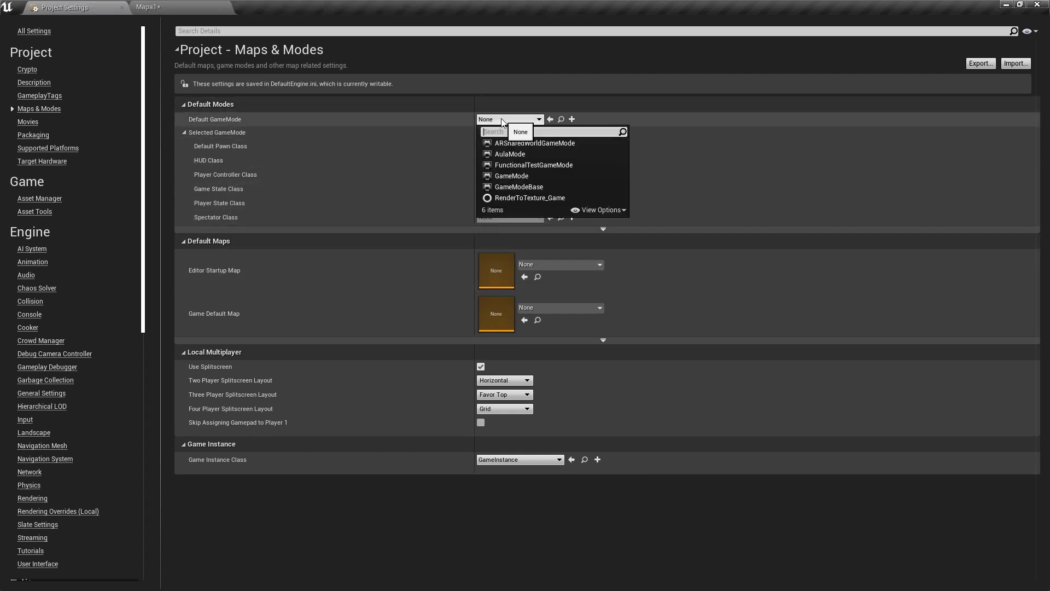
pyautogui.click(514, 153)
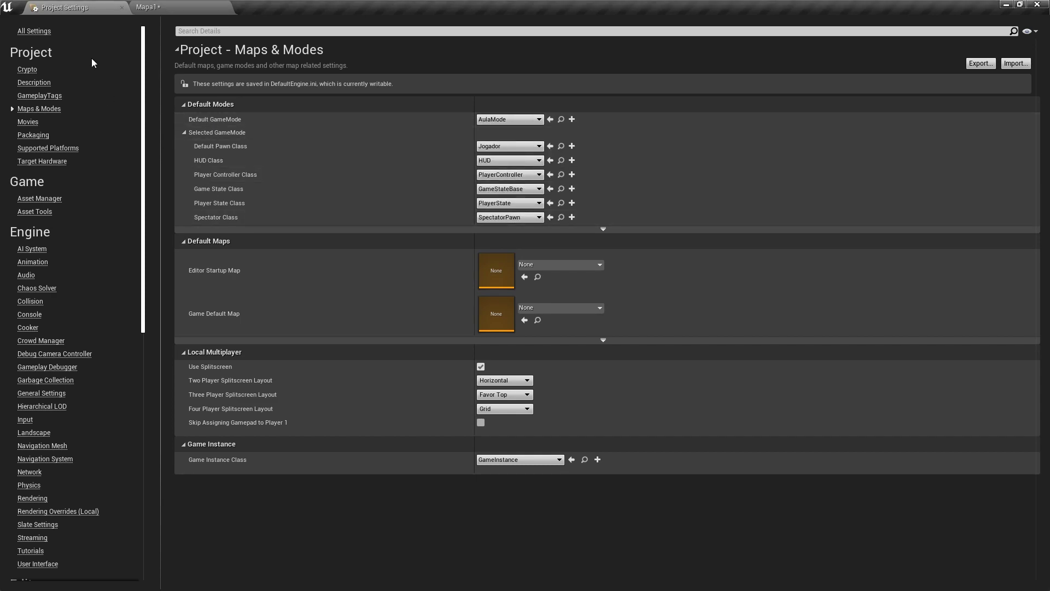
pyautogui.click(121, 7)
pyautogui.click(636, 402)
# Start the level, walk to the door, open it with E and walk through
pyautogui.hotkey('alt', 'p')
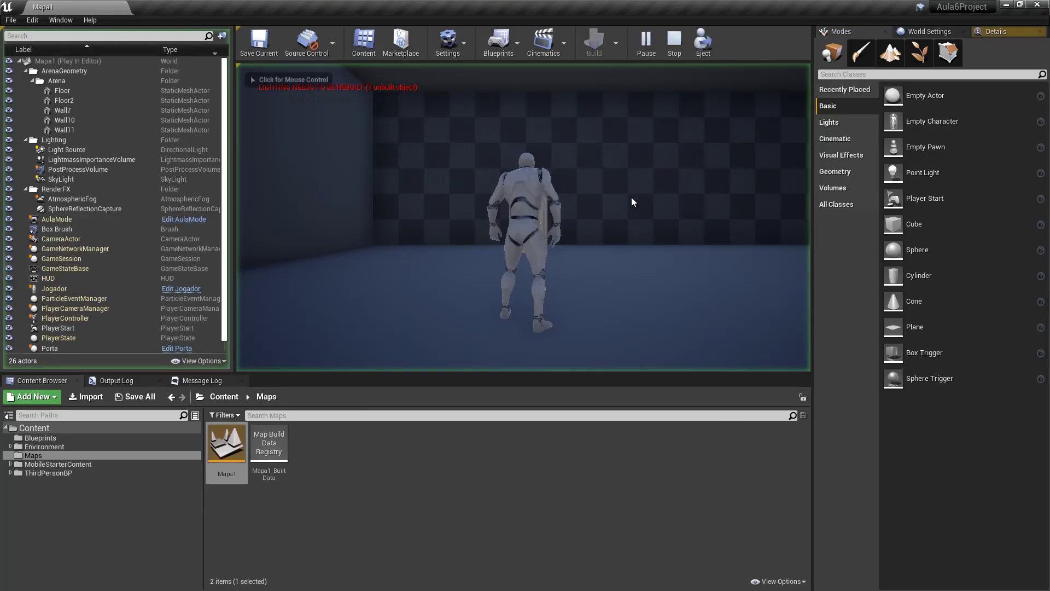
pyautogui.press('w')
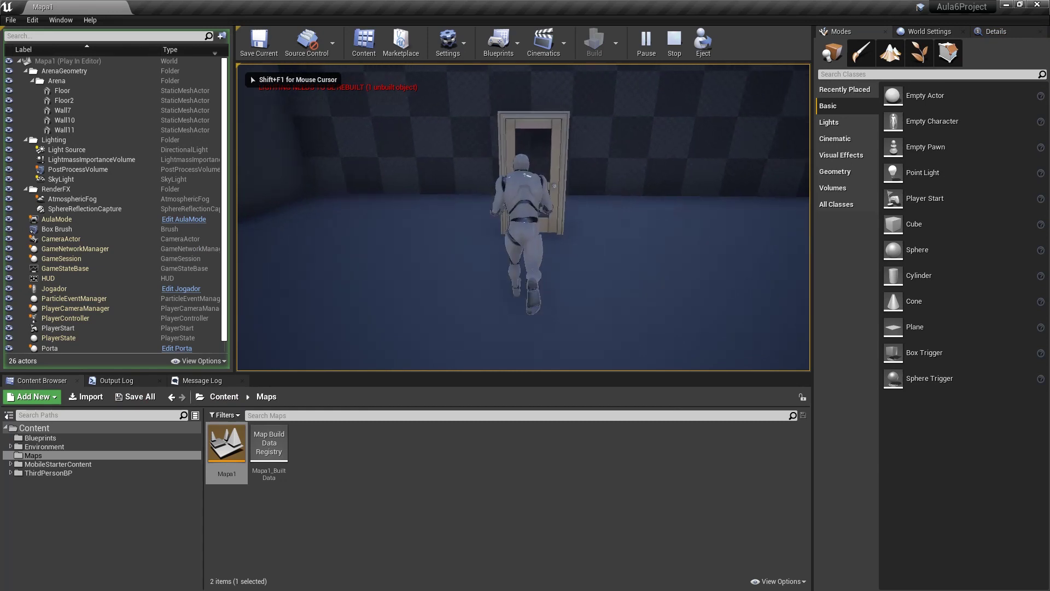
pyautogui.press('e')
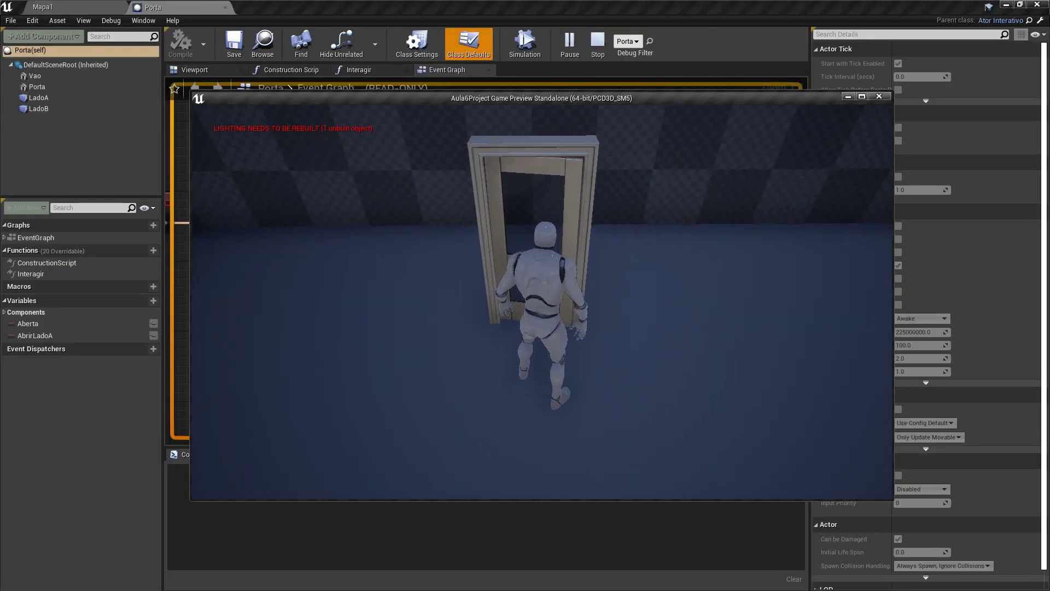
pyautogui.press('e')
pyautogui.press('e')
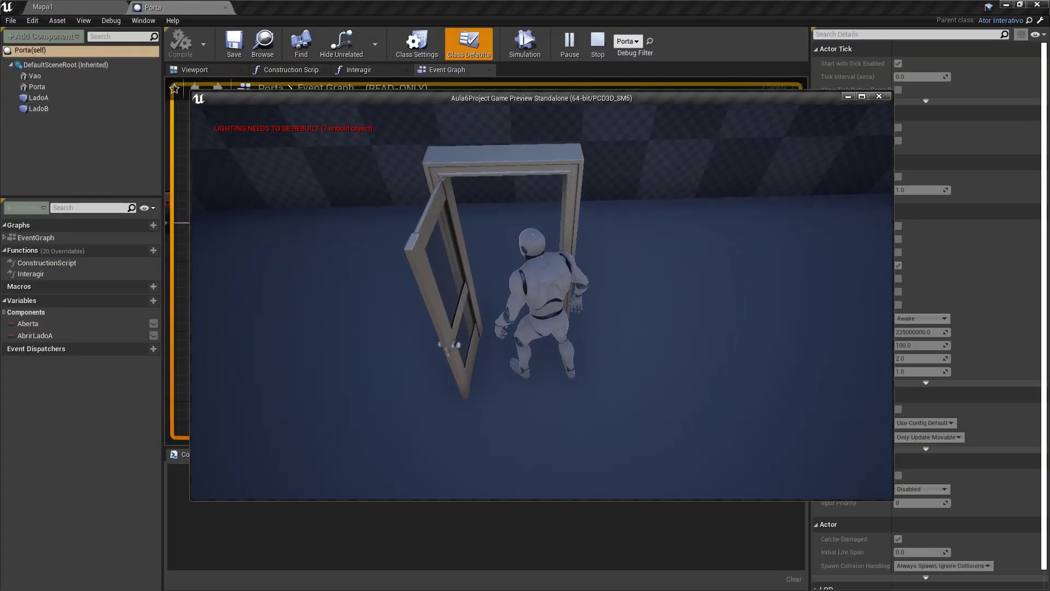
pyautogui.press('w')
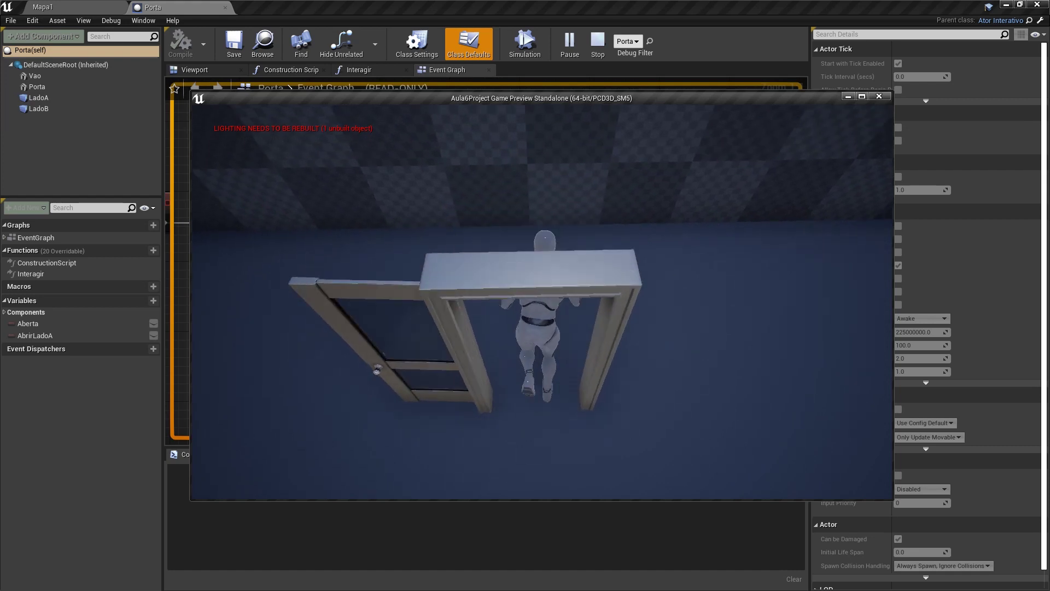
# Turn back, close the door with E and reopen it from the other side
pyautogui.press('w')
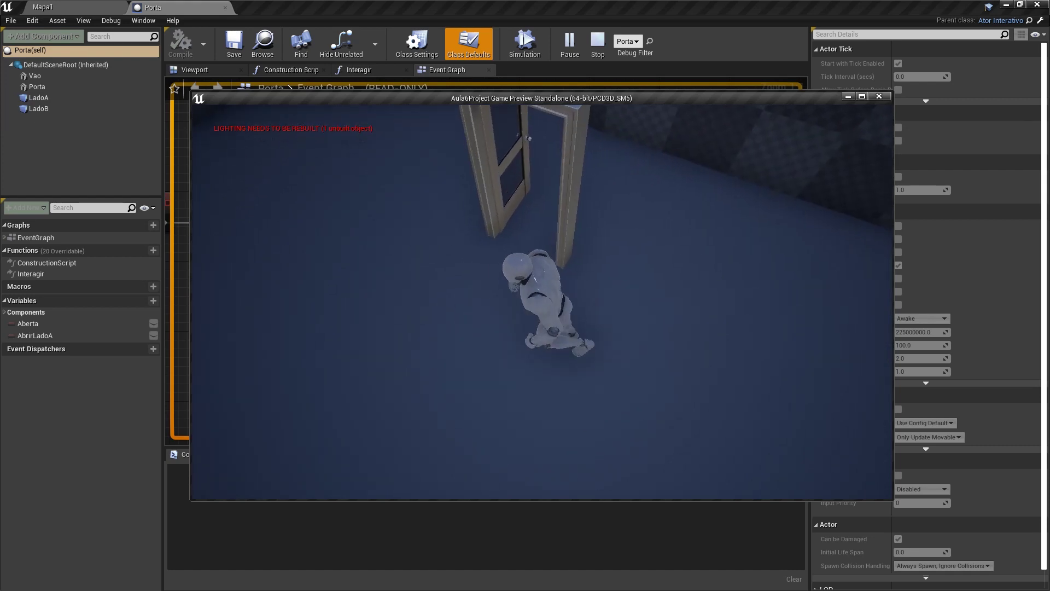
pyautogui.press('w')
pyautogui.press('e')
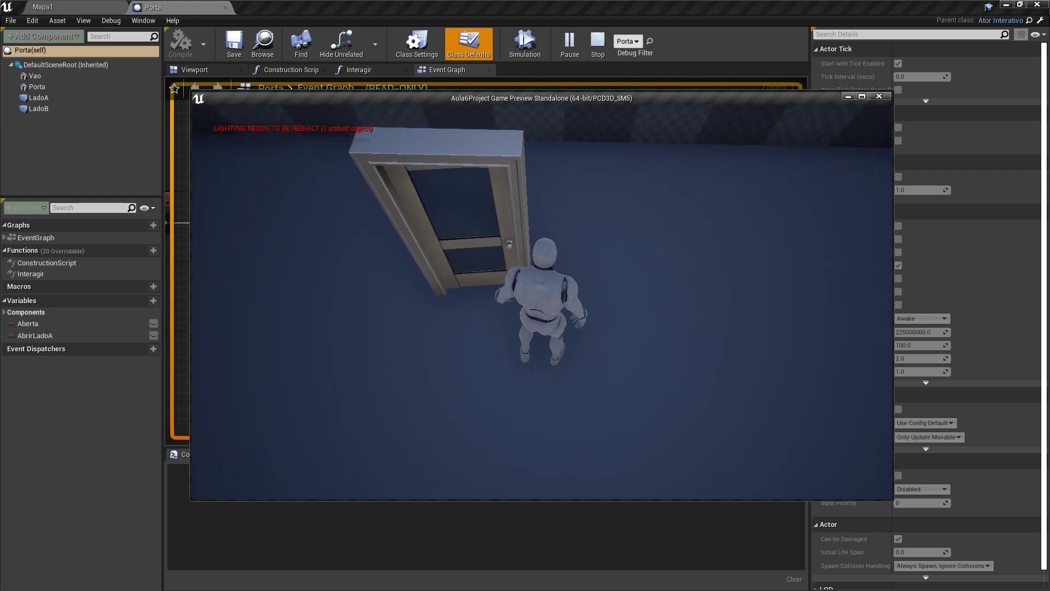
pyautogui.press('e')
pyautogui.press('w')
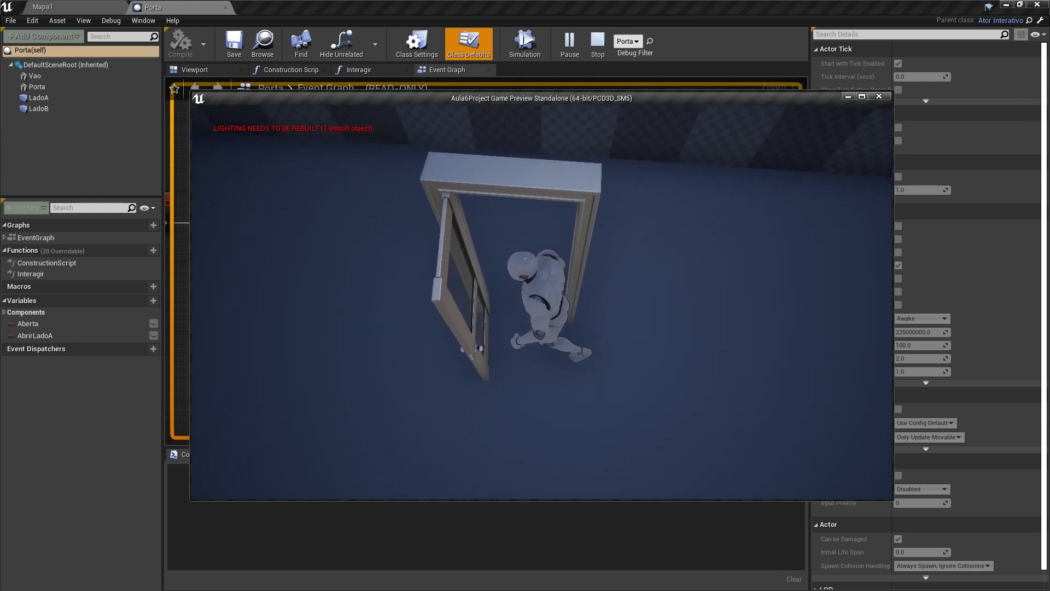
pyautogui.press('Escape')
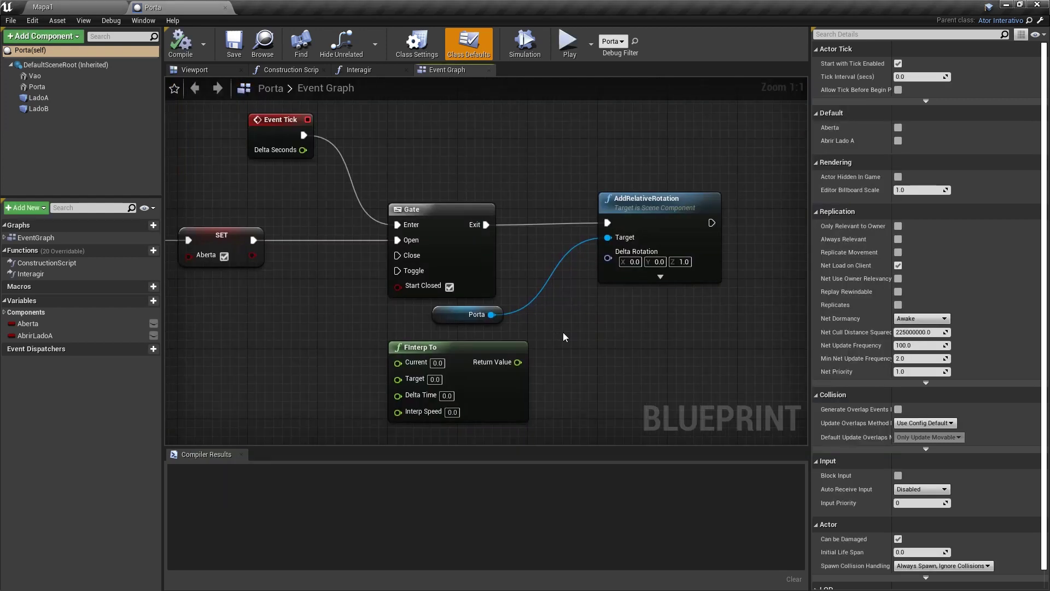
pyautogui.moveTo(565, 330); pyautogui.dragTo(509, 336, button='right')
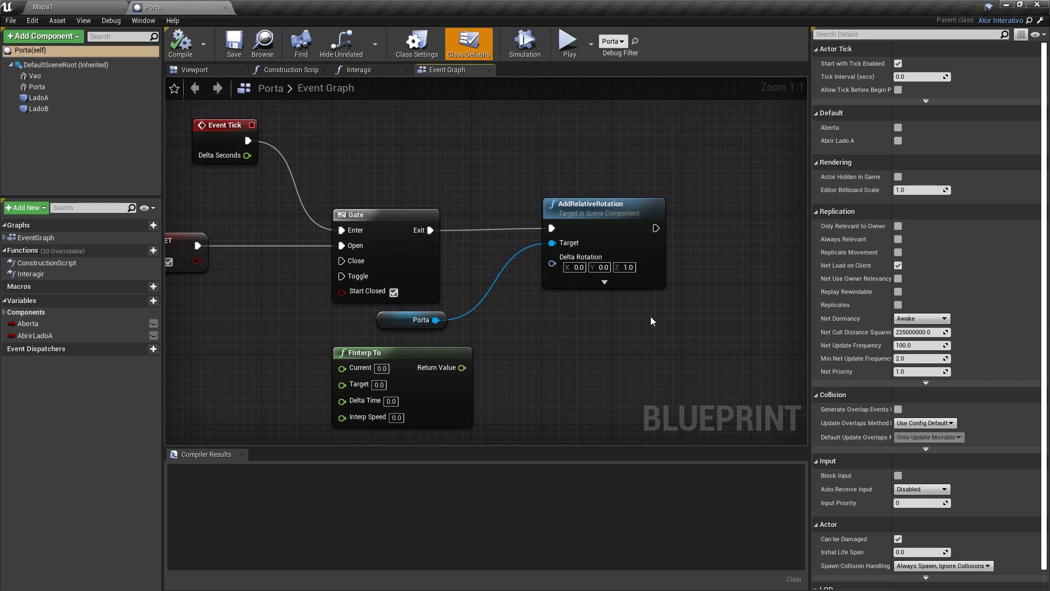
pyautogui.click(614, 250)
pyautogui.click(510, 316)
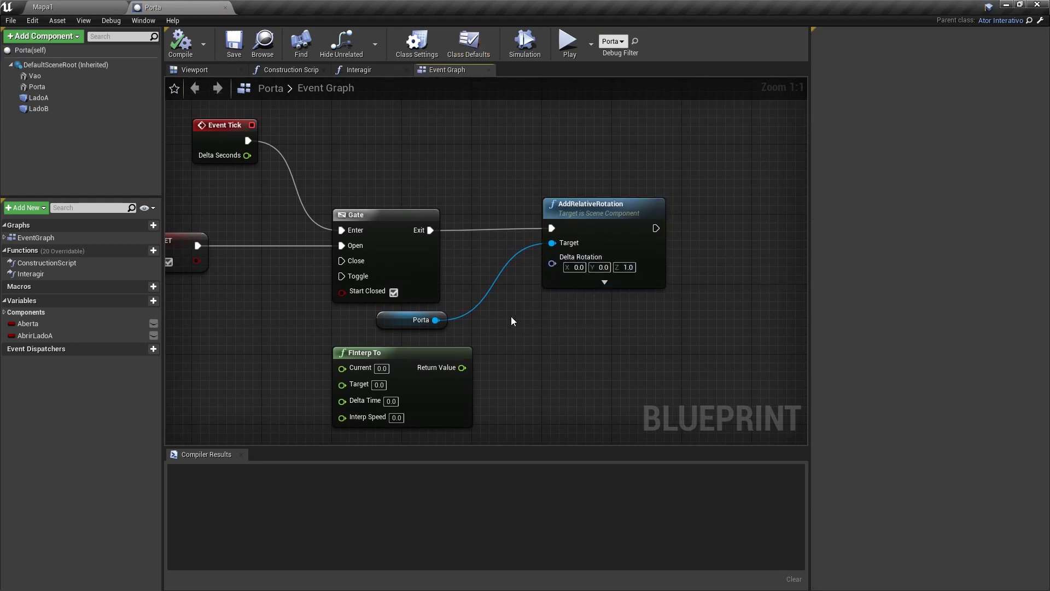
pyautogui.moveTo(254, 202)
pyautogui.mouseDown(button='right')
pyautogui.moveTo(352, 220)
pyautogui.moveTo(377, 189)
pyautogui.mouseUp(button='right')
pyautogui.moveTo(273, 97); pyautogui.dragTo(341, 122, button='right')
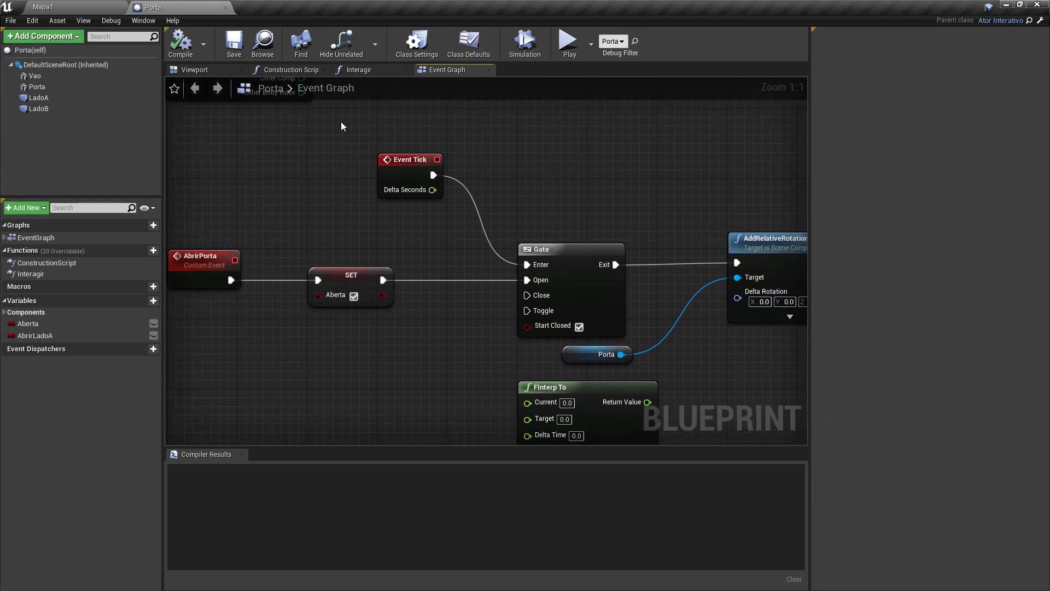
pyautogui.moveTo(357, 134); pyautogui.dragTo(465, 210)
pyautogui.moveTo(481, 152); pyautogui.dragTo(452, 147, button='right')
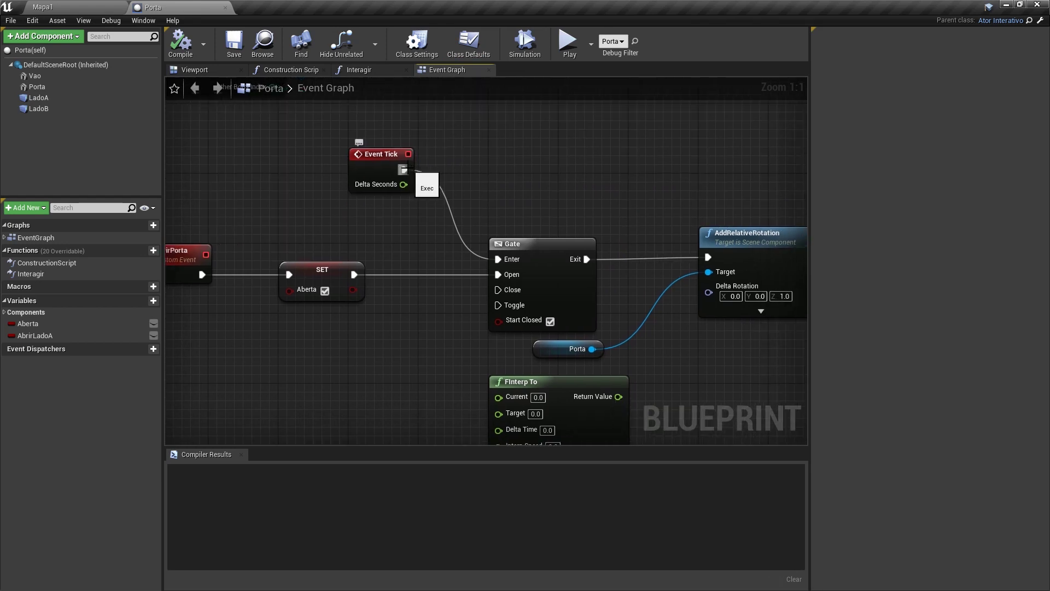
pyautogui.moveTo(484, 266); pyautogui.dragTo(519, 200, button='right')
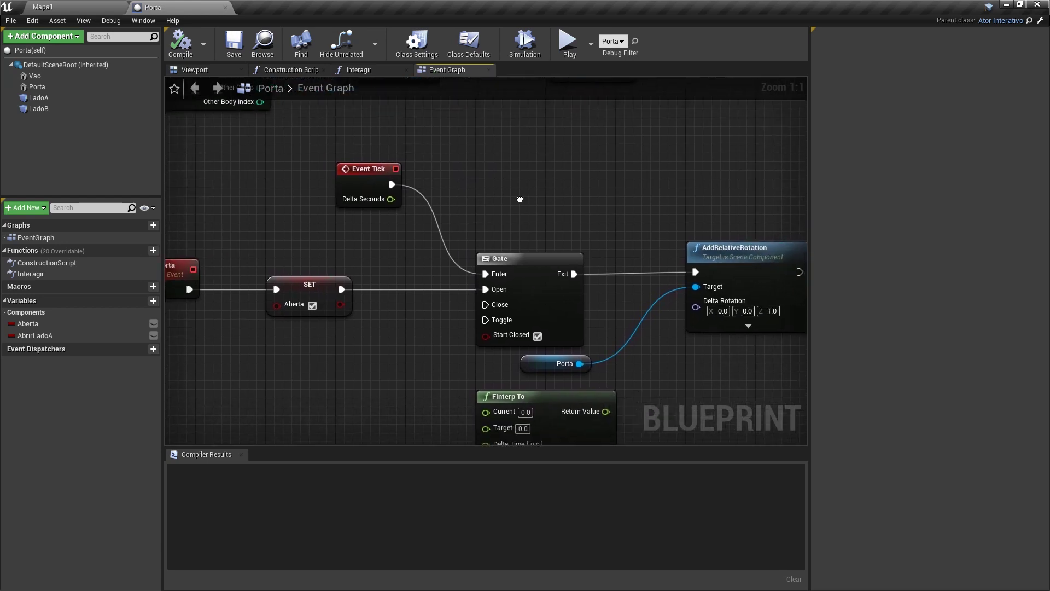
pyautogui.moveTo(398, 159); pyautogui.dragTo(292, 152, button='right')
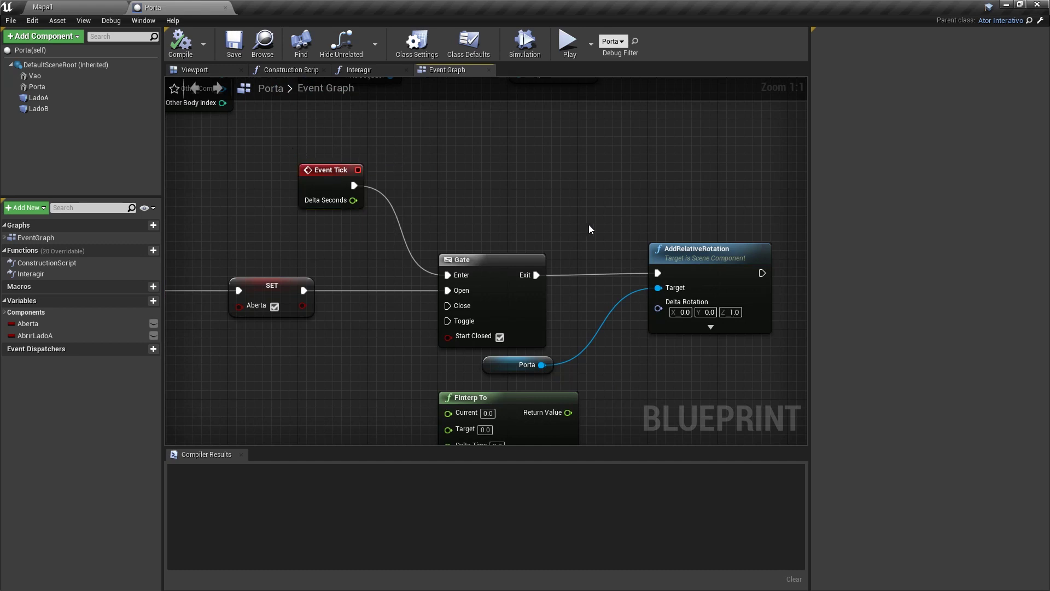
pyautogui.moveTo(589, 229); pyautogui.dragTo(486, 171, button='right')
pyautogui.moveTo(523, 296); pyautogui.dragTo(712, 146)
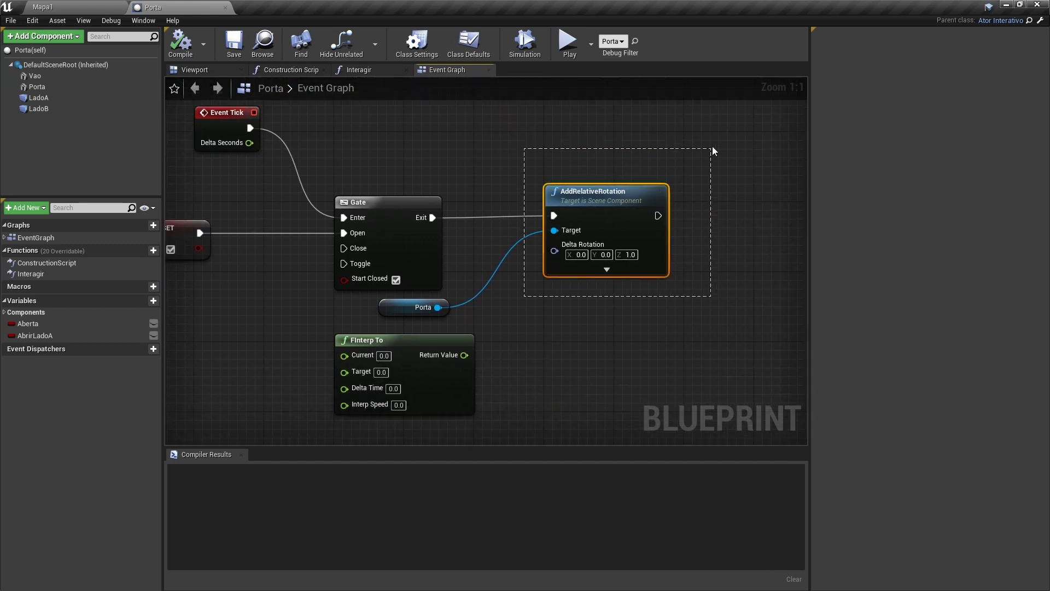
pyautogui.click(608, 143)
pyautogui.moveTo(608, 143); pyautogui.dragTo(710, 180, button='right')
pyautogui.moveTo(392, 215); pyautogui.dragTo(398, 209)
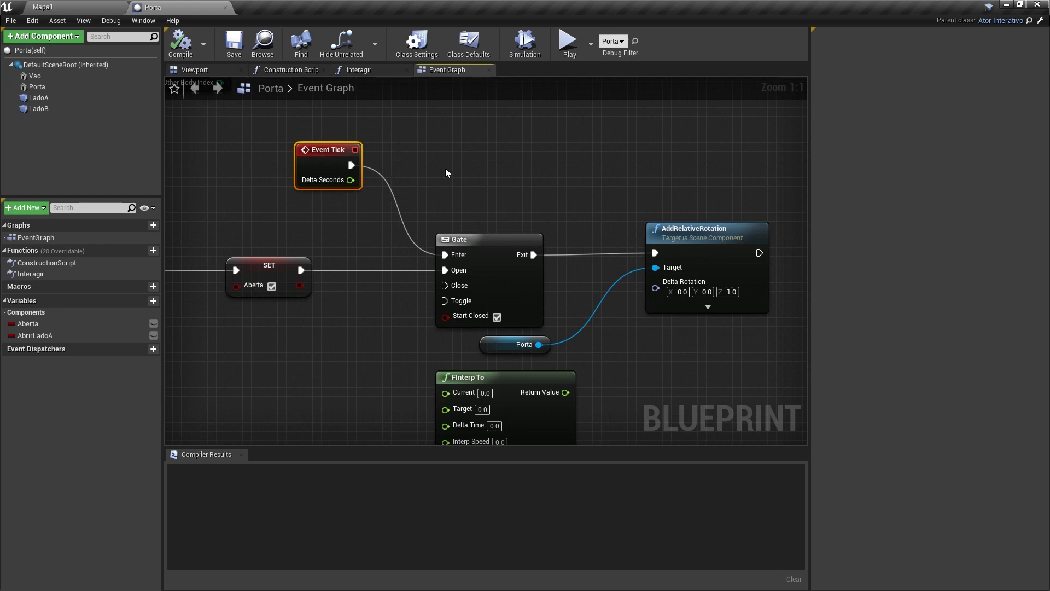
pyautogui.click(445, 168)
pyautogui.moveTo(611, 263); pyautogui.dragTo(523, 231, button='right')
pyautogui.moveTo(531, 305); pyautogui.dragTo(730, 164)
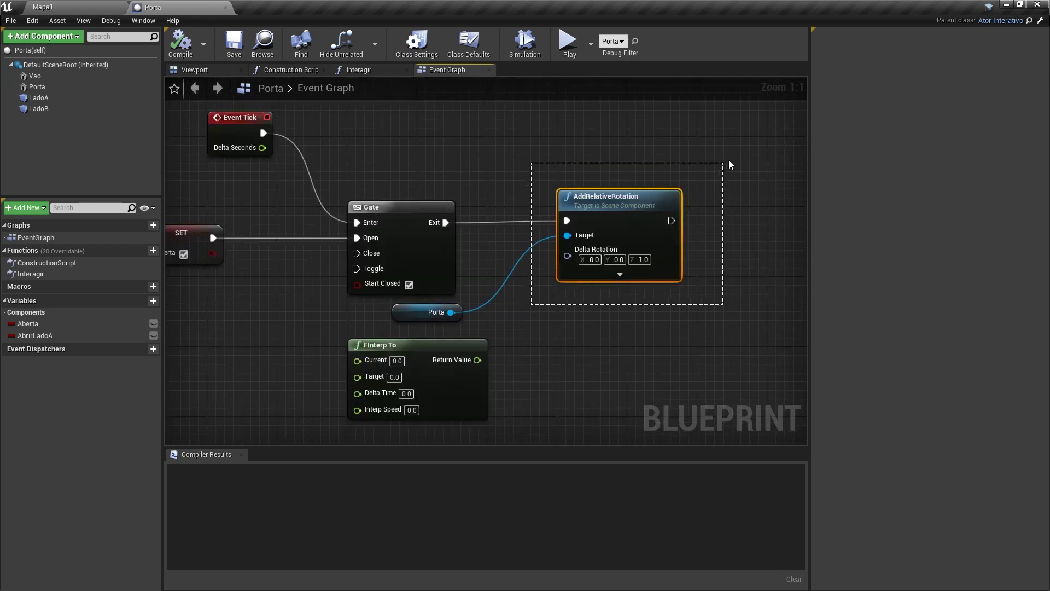
pyautogui.click(420, 139)
pyautogui.moveTo(172, 101); pyautogui.dragTo(340, 152, button='right')
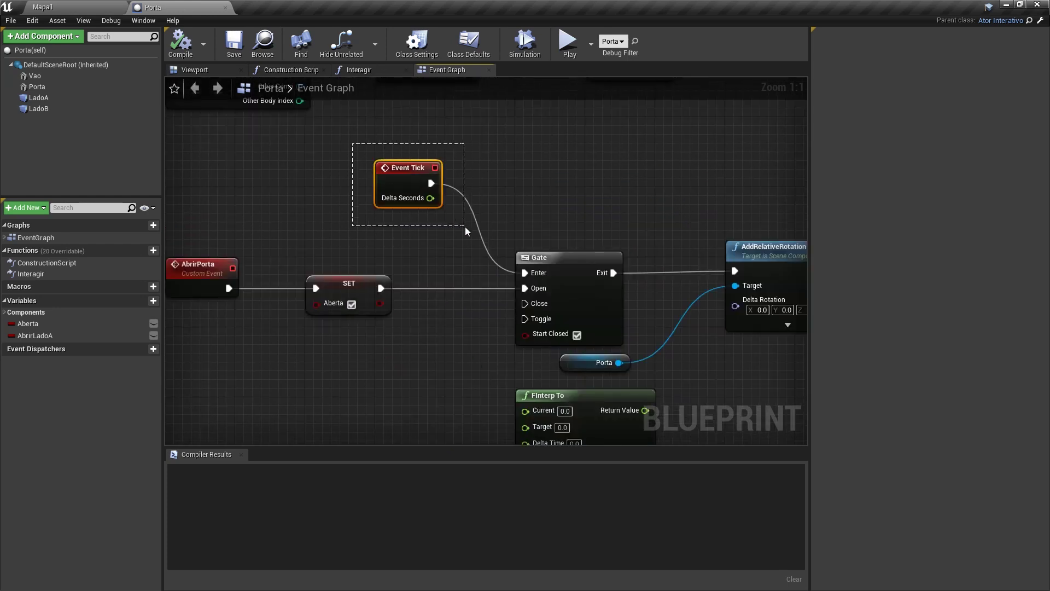
pyautogui.moveTo(466, 232); pyautogui.dragTo(297, 177, button='right')
pyautogui.moveTo(527, 168); pyautogui.dragTo(687, 304)
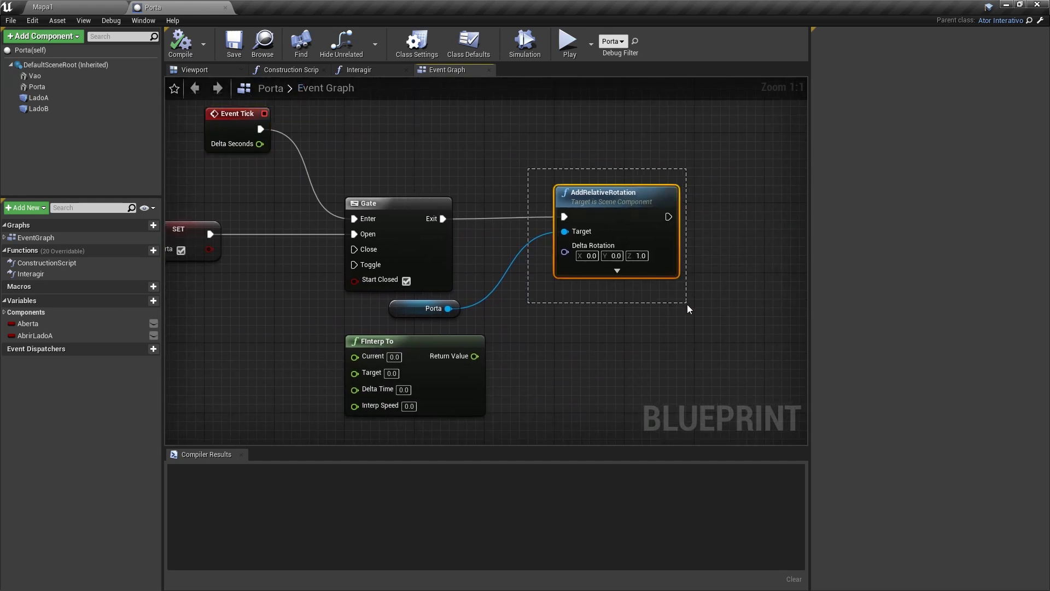
pyautogui.click(580, 304)
pyautogui.moveTo(233, 221); pyautogui.dragTo(327, 217, button='right')
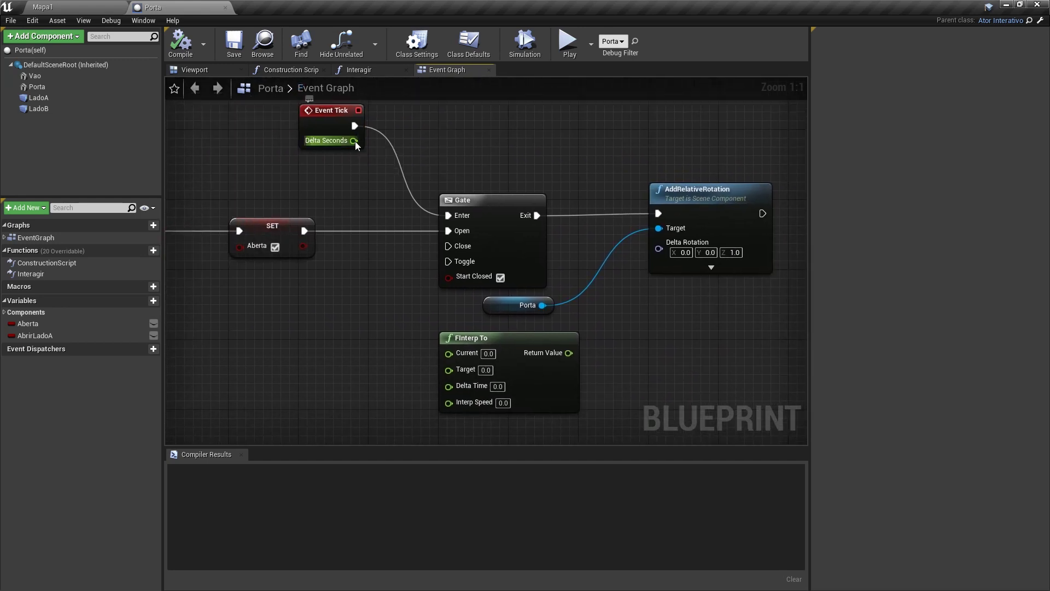
pyautogui.moveTo(354, 140); pyautogui.dragTo(411, 247)
pyautogui.moveTo(406, 203); pyautogui.dragTo(333, 217, button='right')
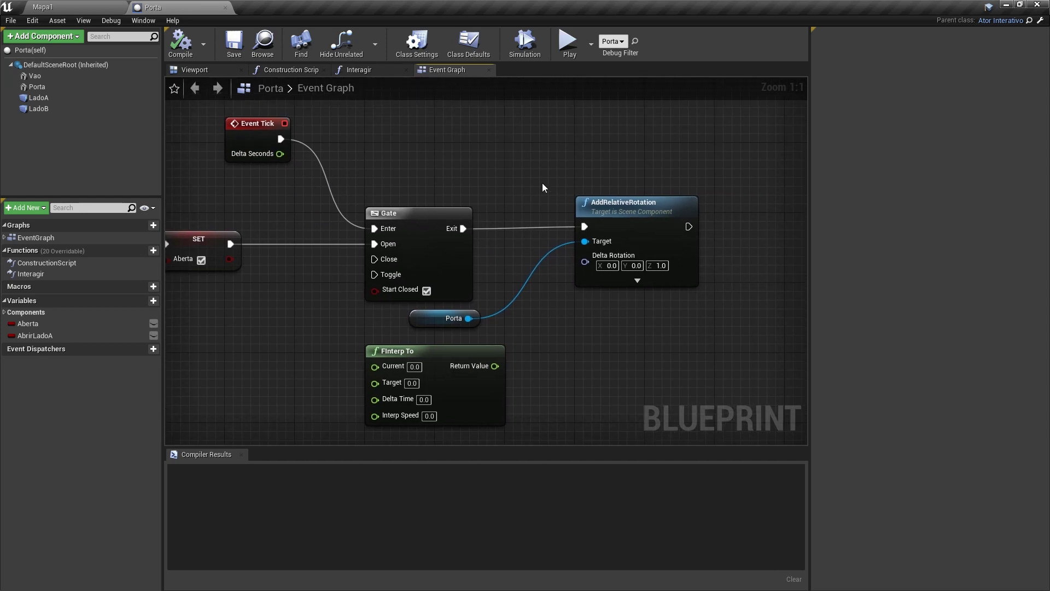
pyautogui.moveTo(531, 153); pyautogui.dragTo(737, 336)
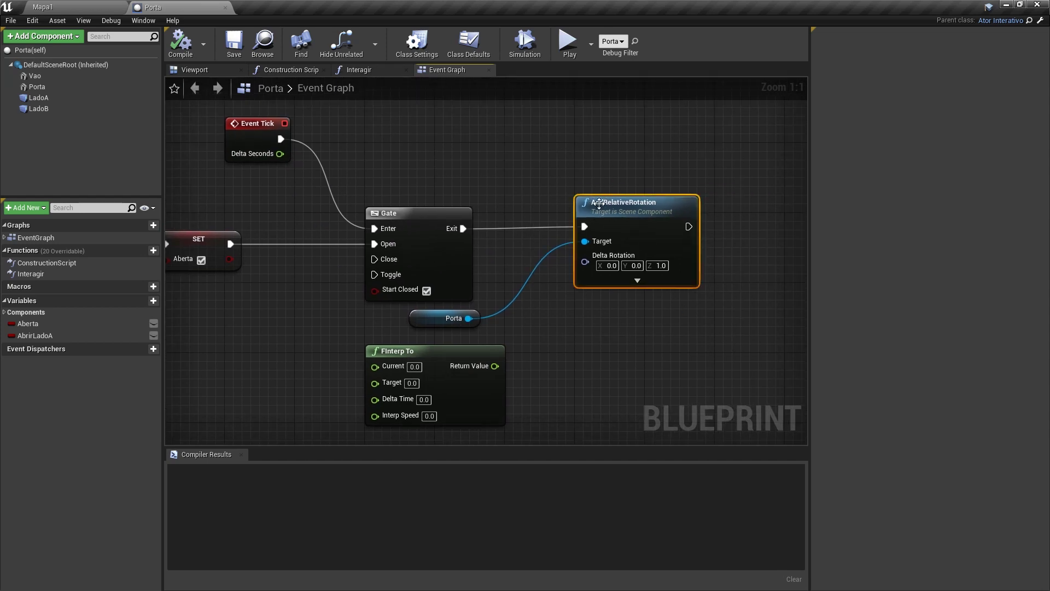
pyautogui.moveTo(291, 166); pyautogui.dragTo(334, 158, button='right')
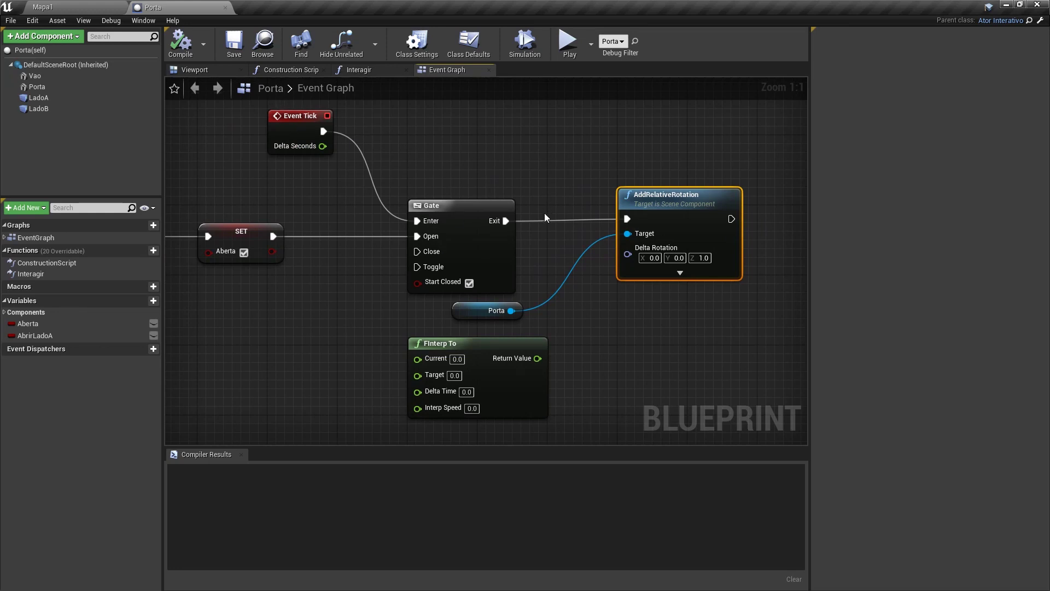
pyautogui.click(528, 257)
pyautogui.moveTo(405, 323); pyautogui.dragTo(399, 304, button='right')
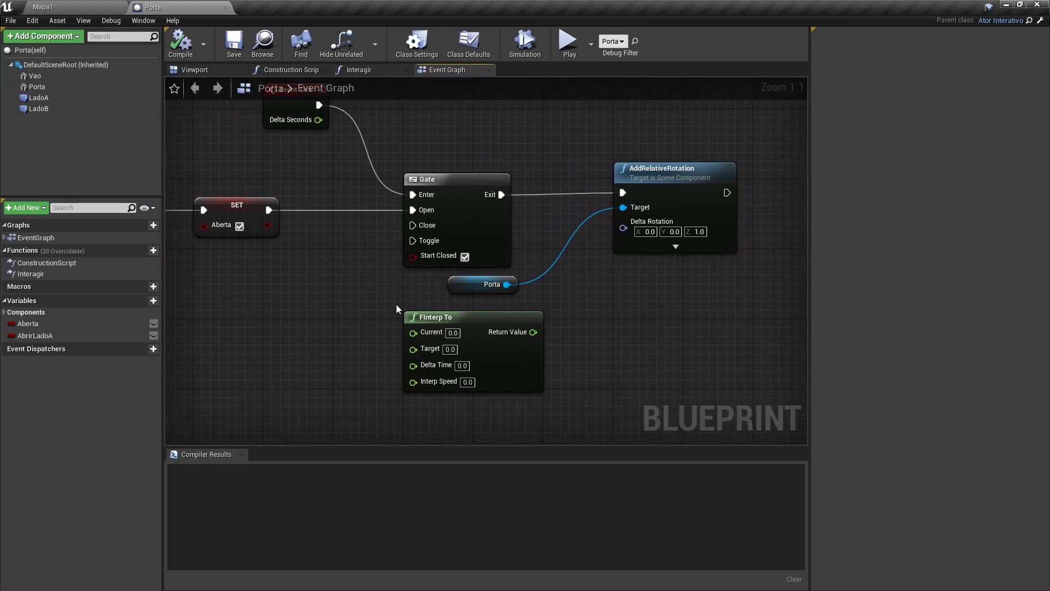
pyautogui.click(428, 320)
pyautogui.click(596, 343)
pyautogui.moveTo(596, 343); pyautogui.dragTo(606, 353, button='right')
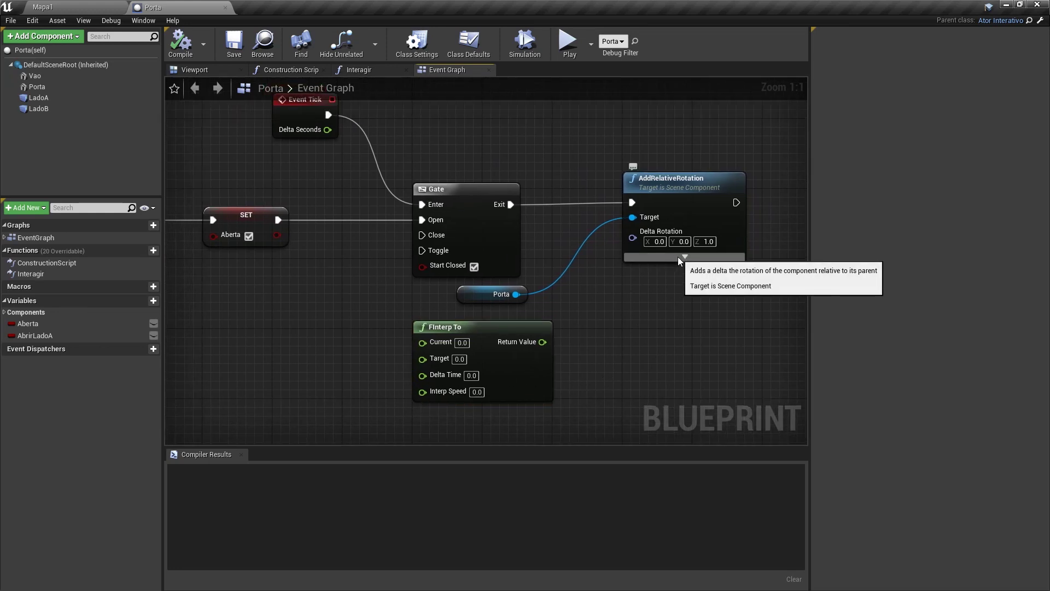
# Split AddRelativeRotation's Delta Rotation and feed Delta Seconds into its Z (Yaw)
pyautogui.rightClick(632, 238)
pyautogui.click(652, 266)
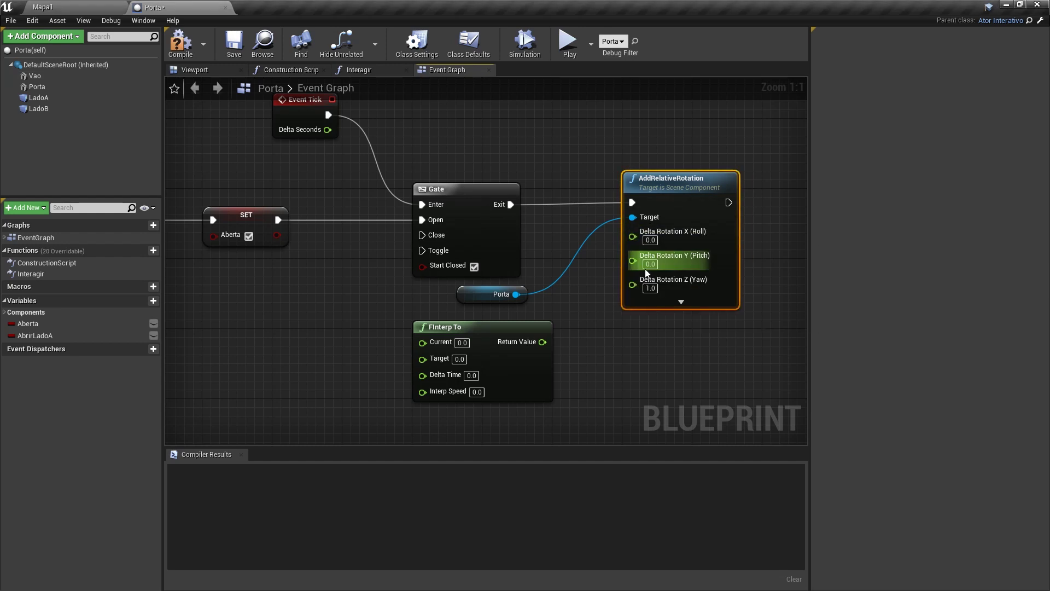
pyautogui.moveTo(327, 130)
pyautogui.mouseDown()
pyautogui.moveTo(592, 319)
pyautogui.moveTo(632, 282)
pyautogui.mouseUp()
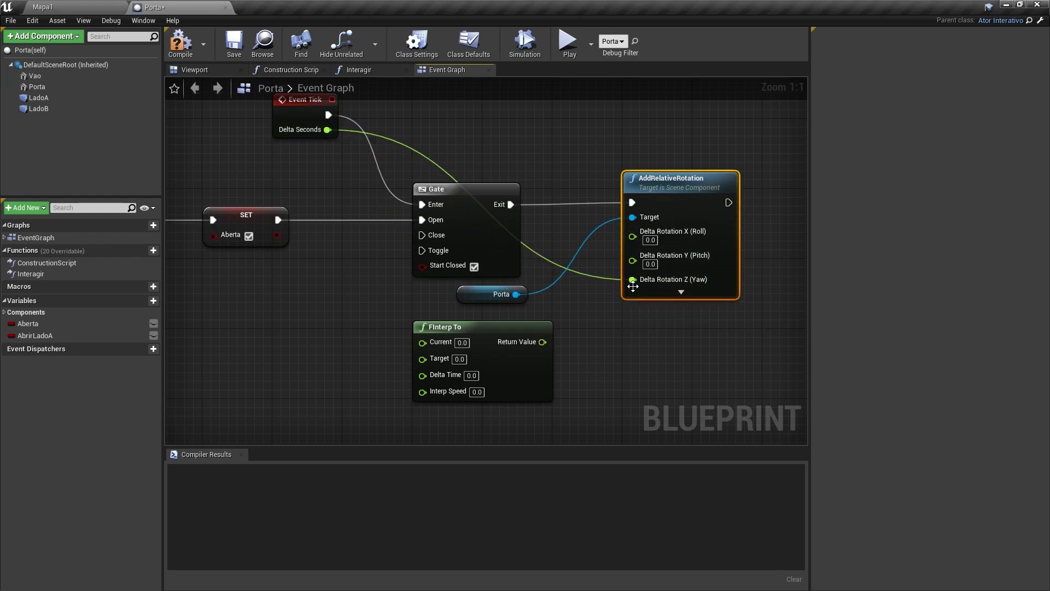
# Compile the Porta blueprint and walk up to the door in a game preview
pyautogui.click(181, 44)
pyautogui.click(568, 43)
pyautogui.press('w')
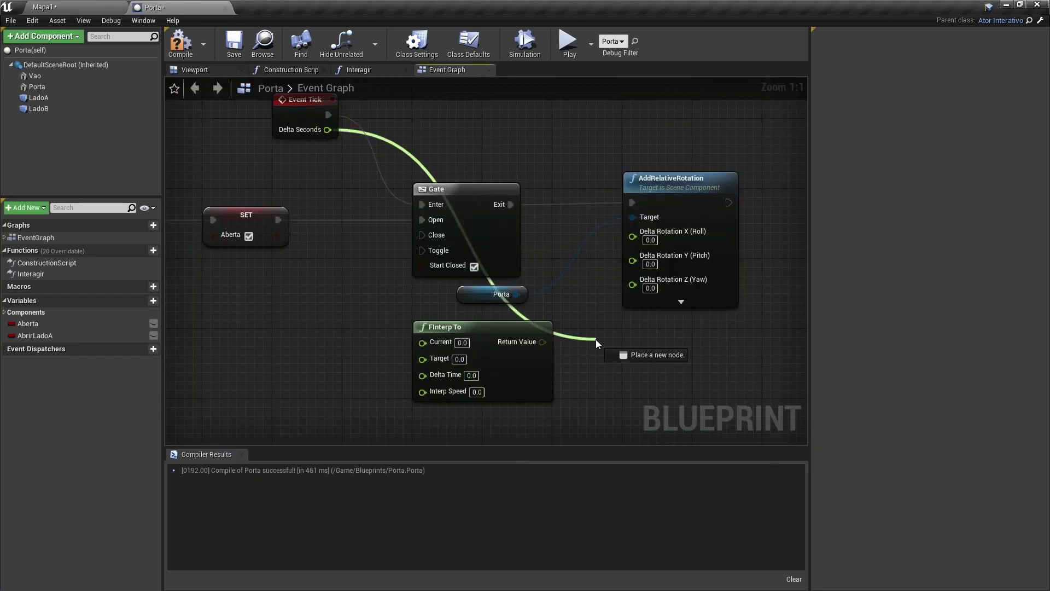
# Multiply Delta Seconds by 60 into the door's yaw and test it in a preview
pyautogui.moveTo(327, 129); pyautogui.dragTo(596, 340)
pyautogui.write('*')
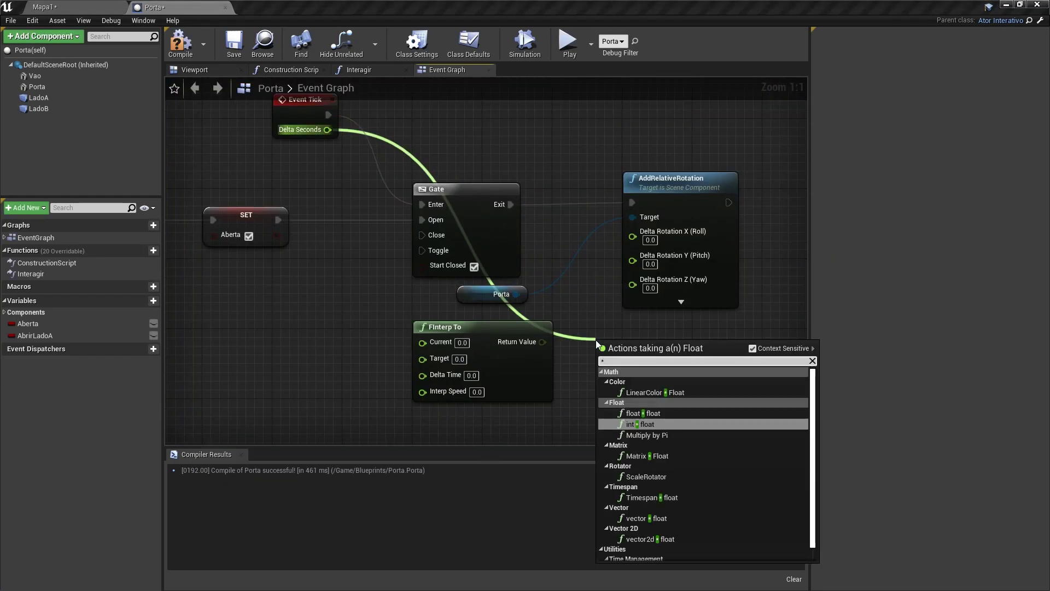
pyautogui.click(643, 412)
pyautogui.click(599, 342)
pyautogui.write('60')
pyautogui.press('Return')
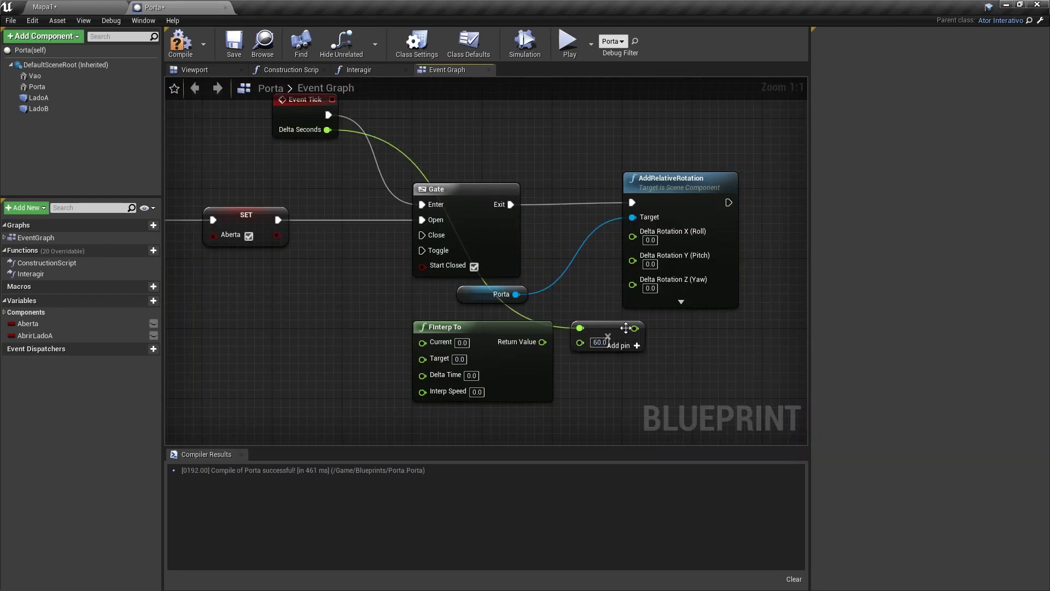
pyautogui.moveTo(634, 328); pyautogui.dragTo(633, 280)
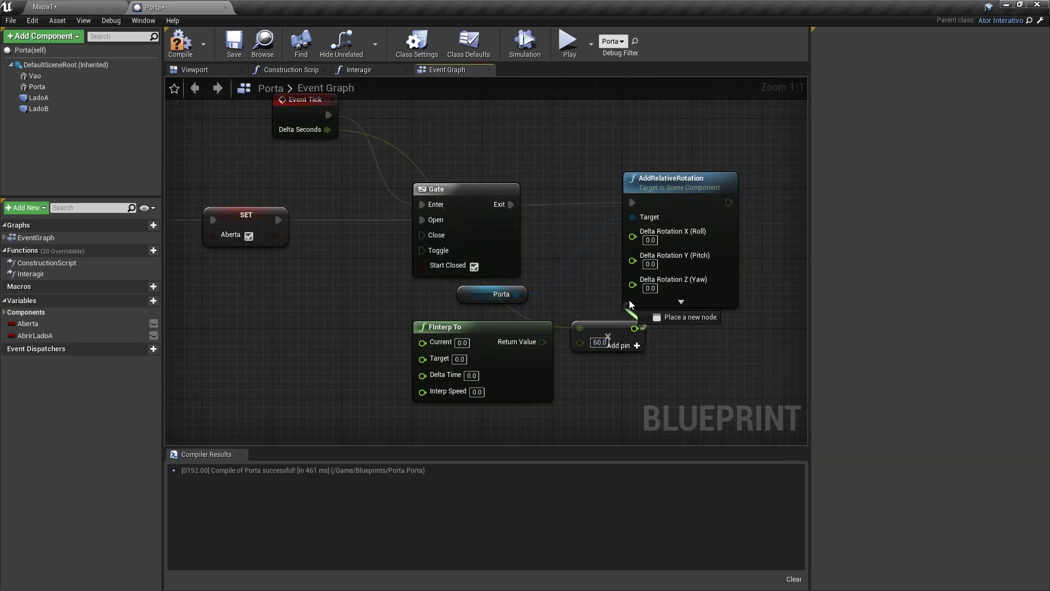
pyautogui.click(565, 39)
pyautogui.press('Escape')
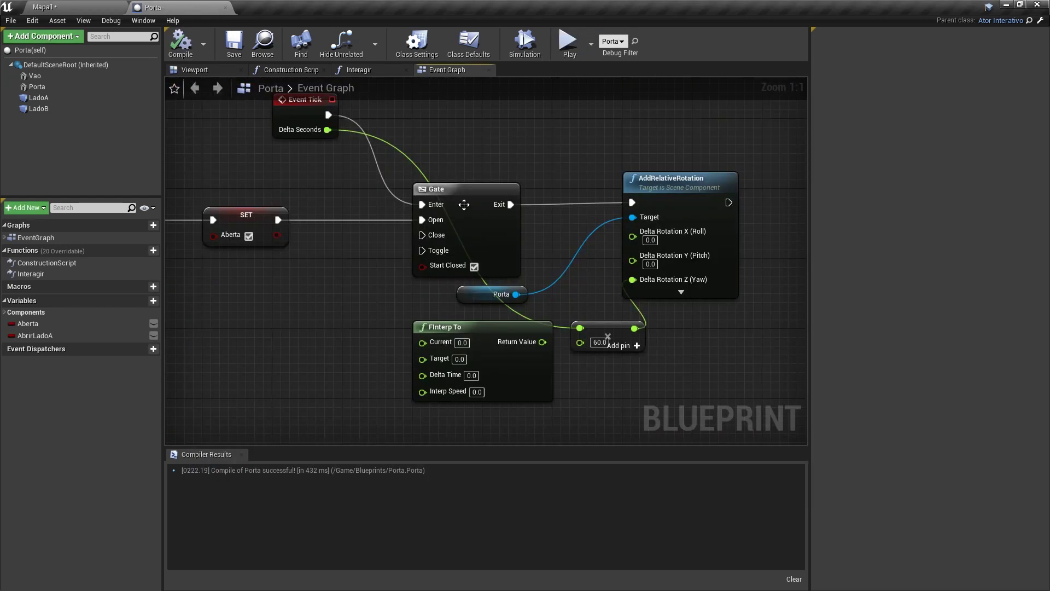
# Rearrange the graph, moving the multiply node closer to the Porta variable
pyautogui.moveTo(328, 129); pyautogui.dragTo(396, 182, button='right')
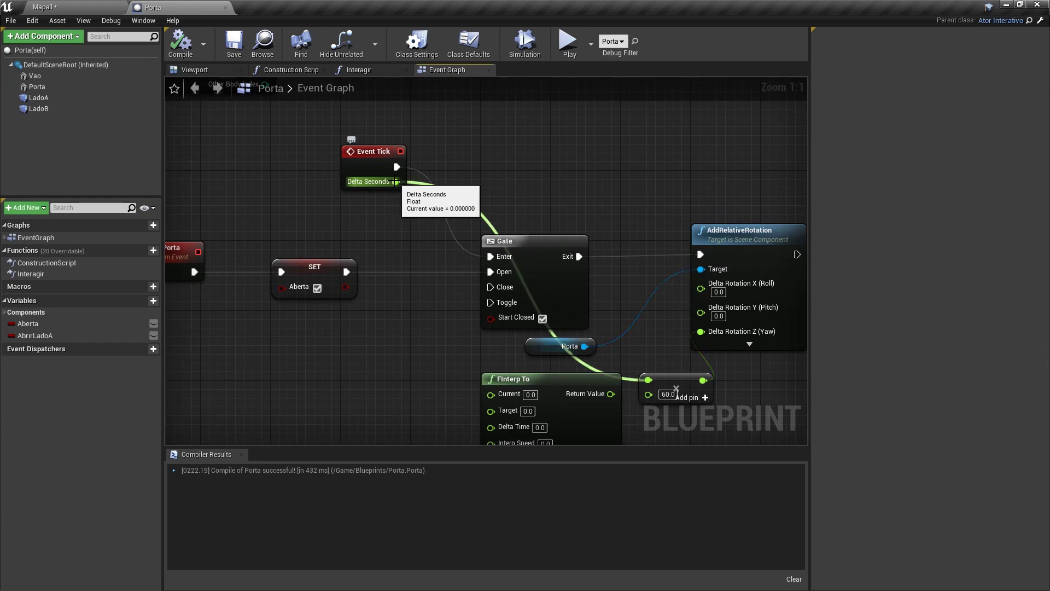
pyautogui.moveTo(471, 233); pyautogui.dragTo(429, 206, button='right')
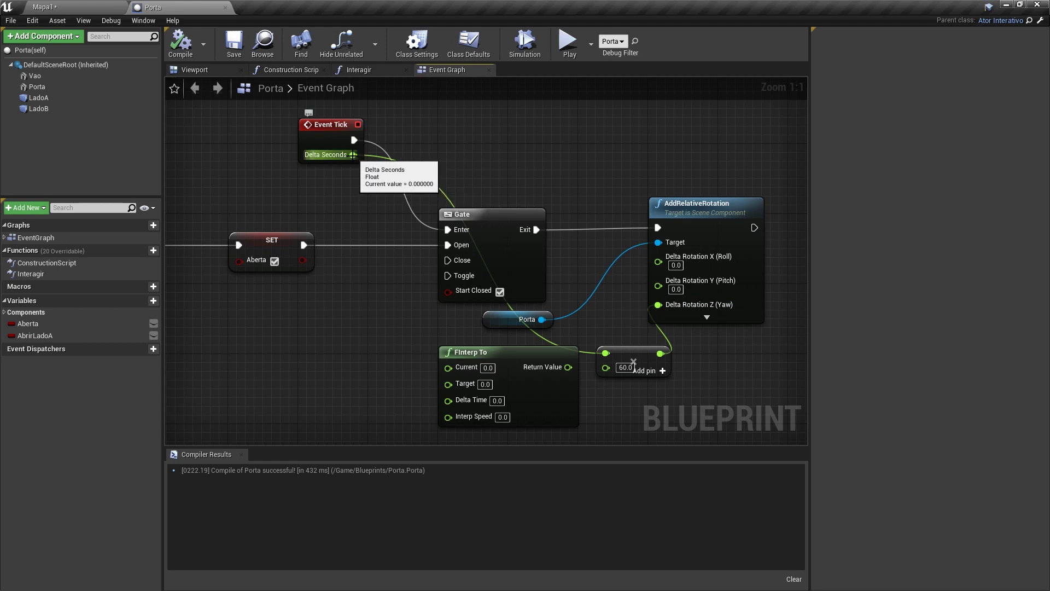
pyautogui.moveTo(684, 386); pyautogui.dragTo(604, 346)
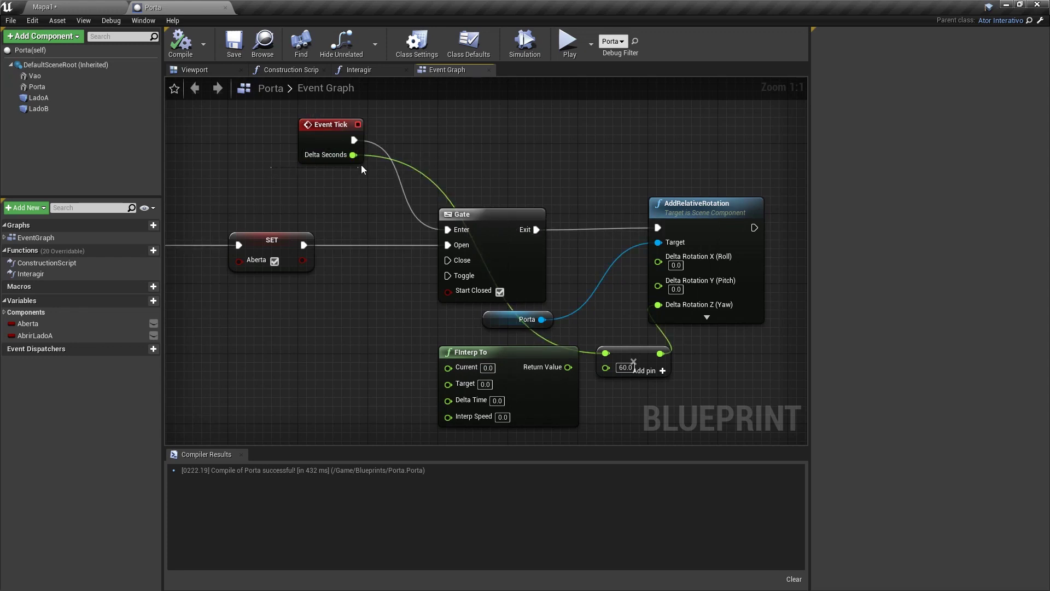
pyautogui.moveTo(368, 151); pyautogui.dragTo(369, 150)
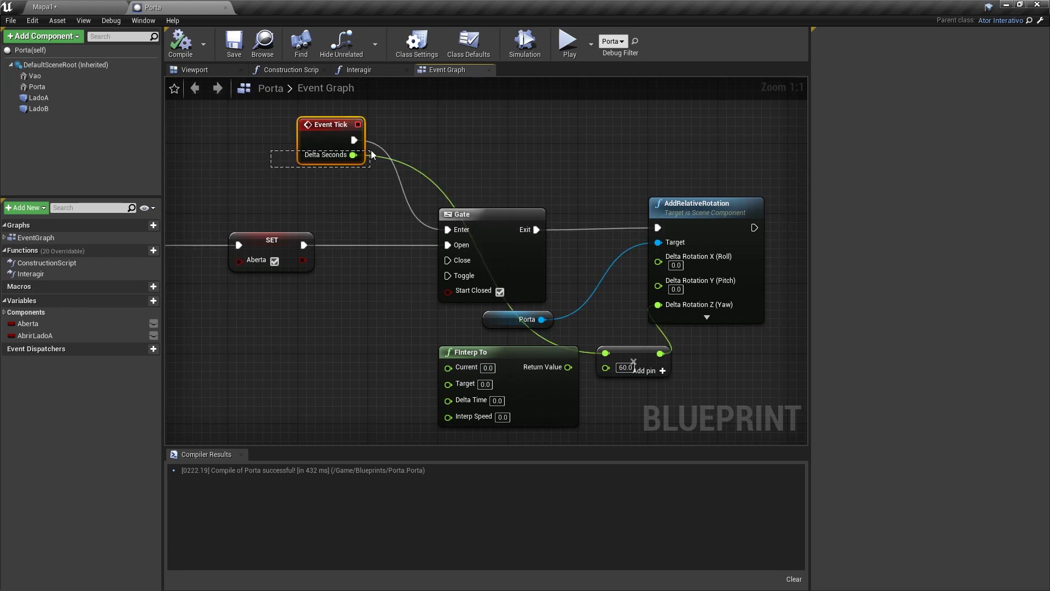
pyautogui.click(470, 164)
pyautogui.moveTo(637, 359); pyautogui.dragTo(603, 333)
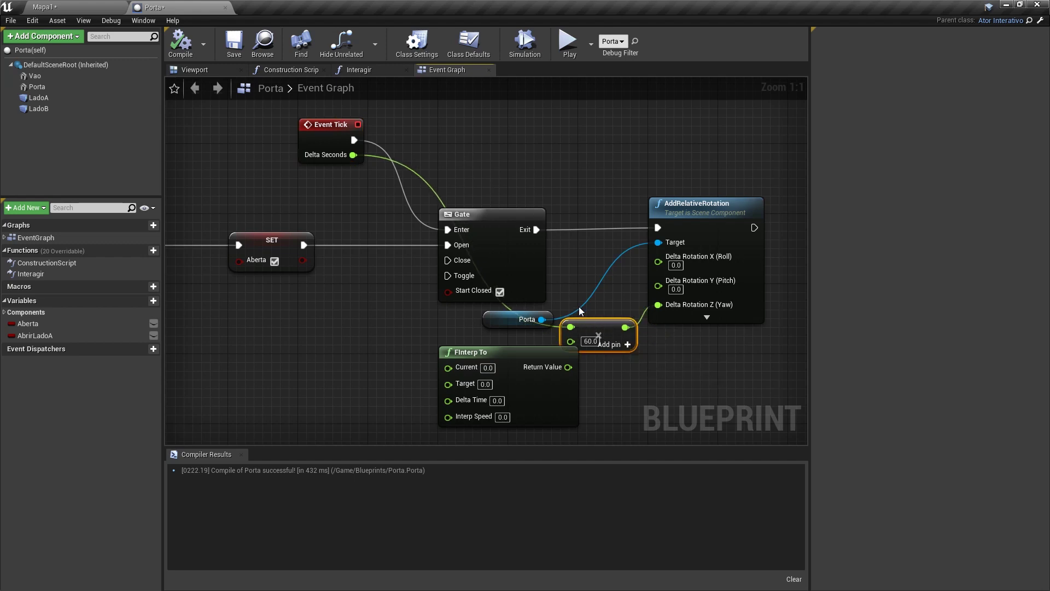
pyautogui.moveTo(380, 163)
pyautogui.mouseDown()
pyautogui.moveTo(386, 150)
pyautogui.moveTo(375, 152)
pyautogui.mouseUp()
pyautogui.click(271, 184)
# Delete the multiply node and wire Delta Seconds into FInterp To's Delta Time
pyautogui.moveTo(636, 178); pyautogui.dragTo(758, 356)
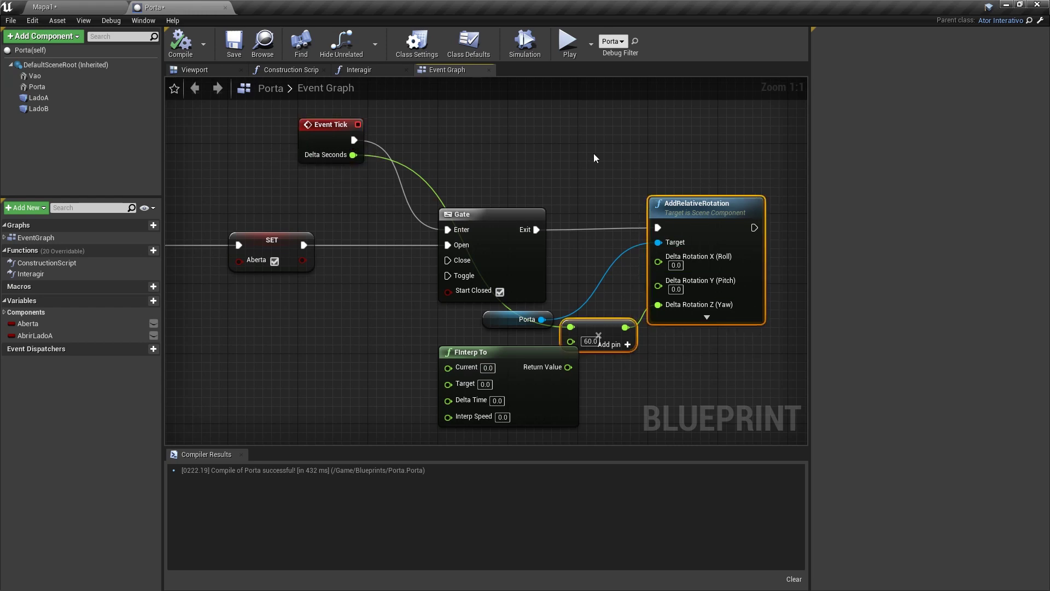
pyautogui.click(598, 336)
pyautogui.press('Delete')
pyautogui.moveTo(384, 255); pyautogui.dragTo(384, 227, button='right')
pyautogui.moveTo(352, 127); pyautogui.dragTo(449, 374)
# Replace AddRelativeRotation with a SetRelativeRotation node on Porta, splitting its New Rotation pin
pyautogui.moveTo(567, 339)
pyautogui.mouseDown()
pyautogui.moveTo(628, 320)
pyautogui.moveTo(657, 278)
pyautogui.mouseUp()
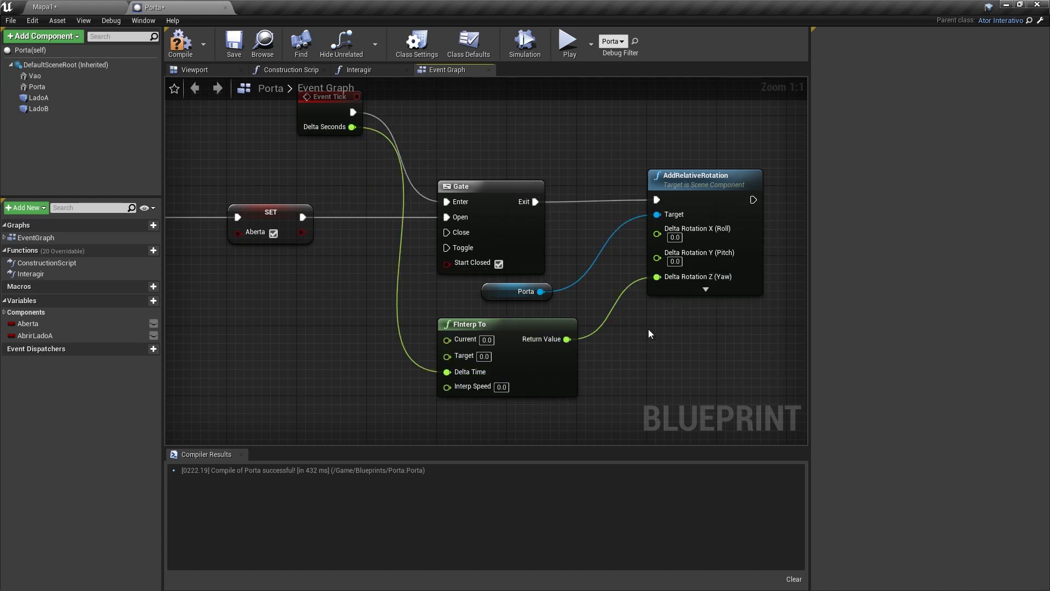
pyautogui.moveTo(632, 342); pyautogui.dragTo(692, 231)
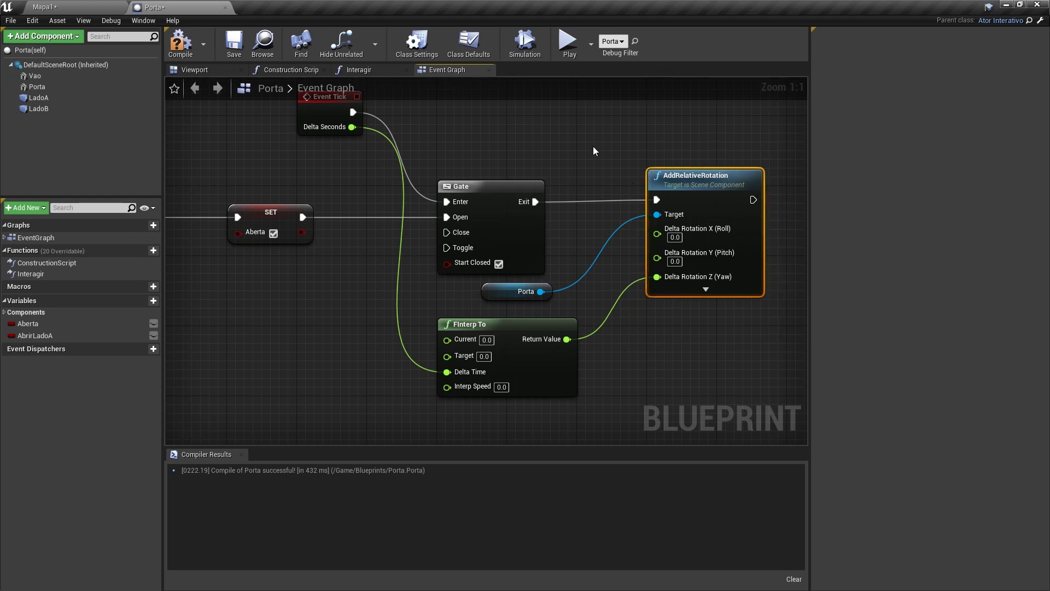
pyautogui.press('Delete')
pyautogui.moveTo(540, 291); pyautogui.dragTo(633, 239)
pyautogui.write('set relative')
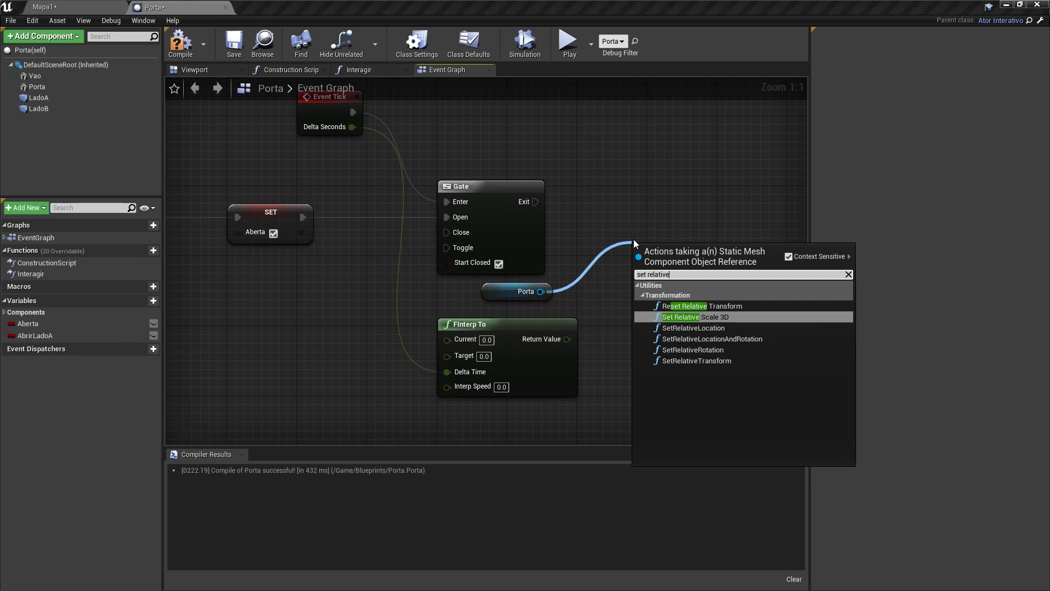
pyautogui.press('Down')
pyautogui.press('Down')
pyautogui.press('Down')
pyautogui.press('Return')
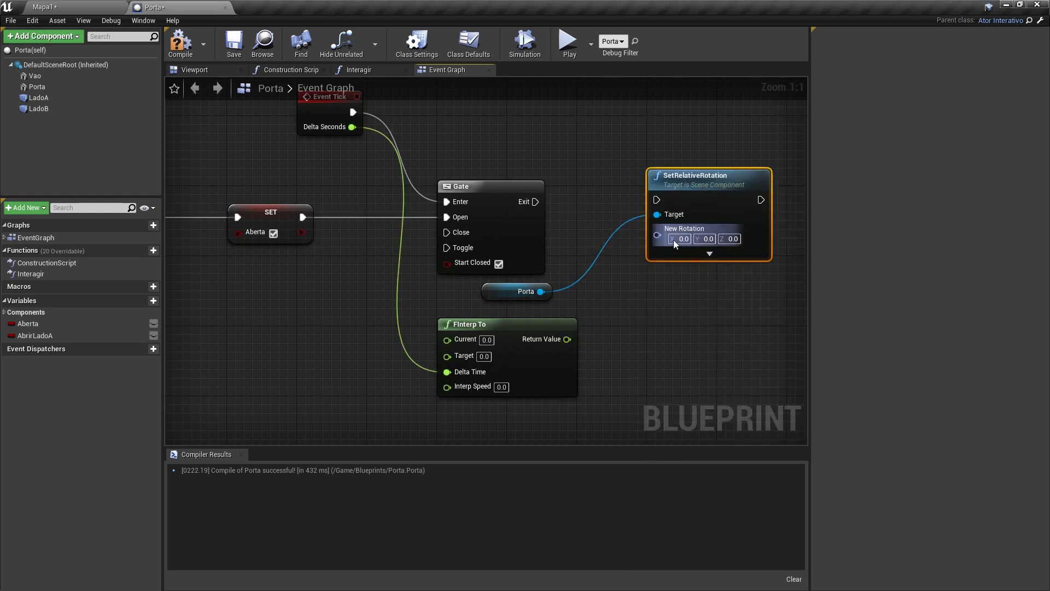
pyautogui.rightClick(674, 239)
pyautogui.click(681, 266)
# Add a split Get Relative Rotation for Porta and feed its Z (Yaw) into FInterp To's Current
pyautogui.moveTo(501, 282); pyautogui.dragTo(628, 258, button='right')
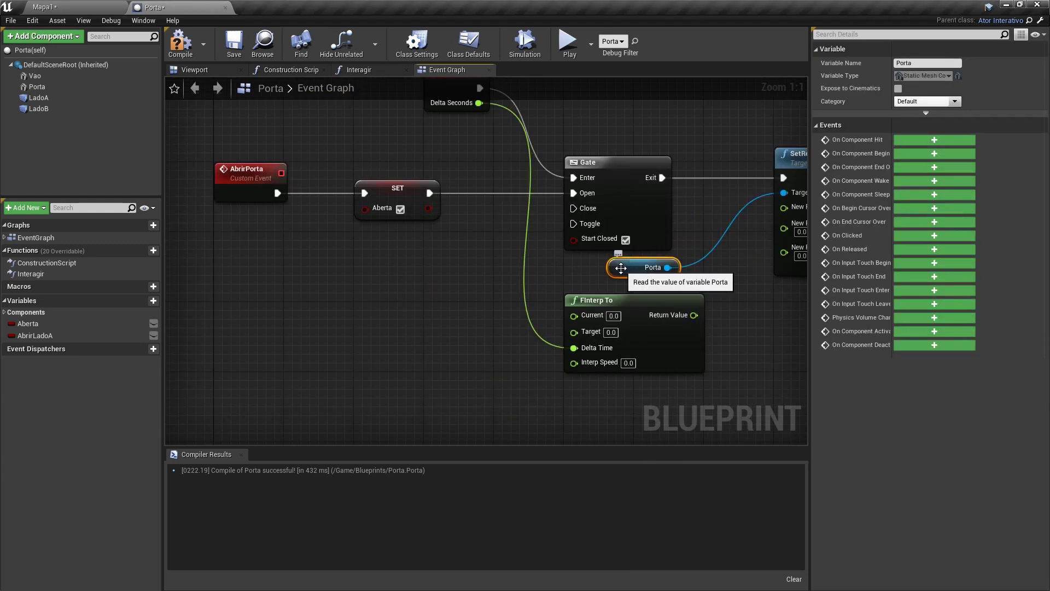
pyautogui.moveTo(672, 272); pyautogui.dragTo(340, 273)
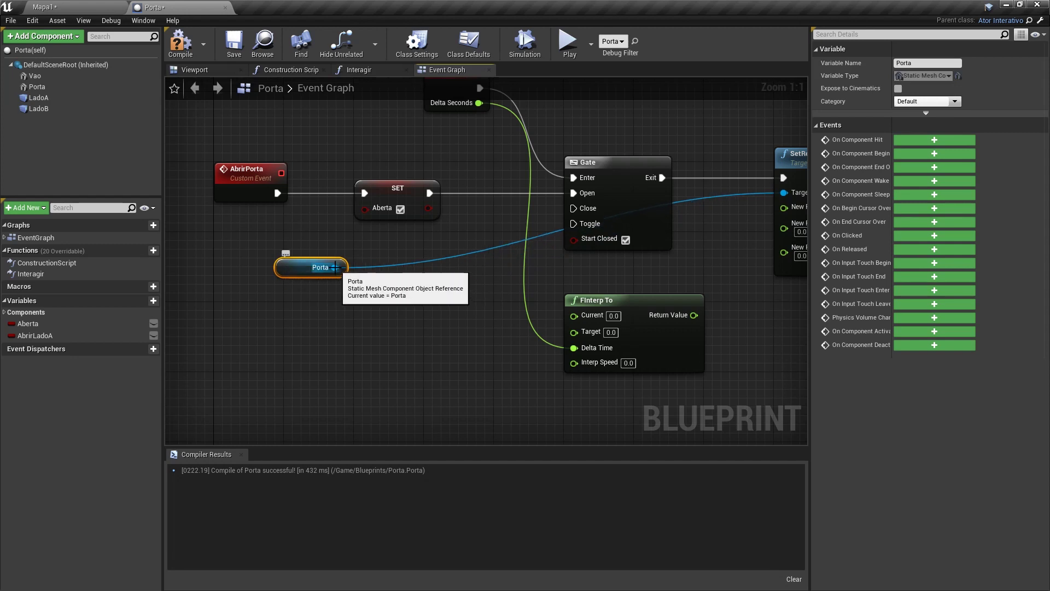
pyautogui.moveTo(340, 273); pyautogui.dragTo(347, 284, button='right')
pyautogui.moveTo(347, 284)
pyautogui.mouseDown()
pyautogui.moveTo(286, 293)
pyautogui.moveTo(344, 335)
pyautogui.mouseUp()
pyautogui.write('relative rotat')
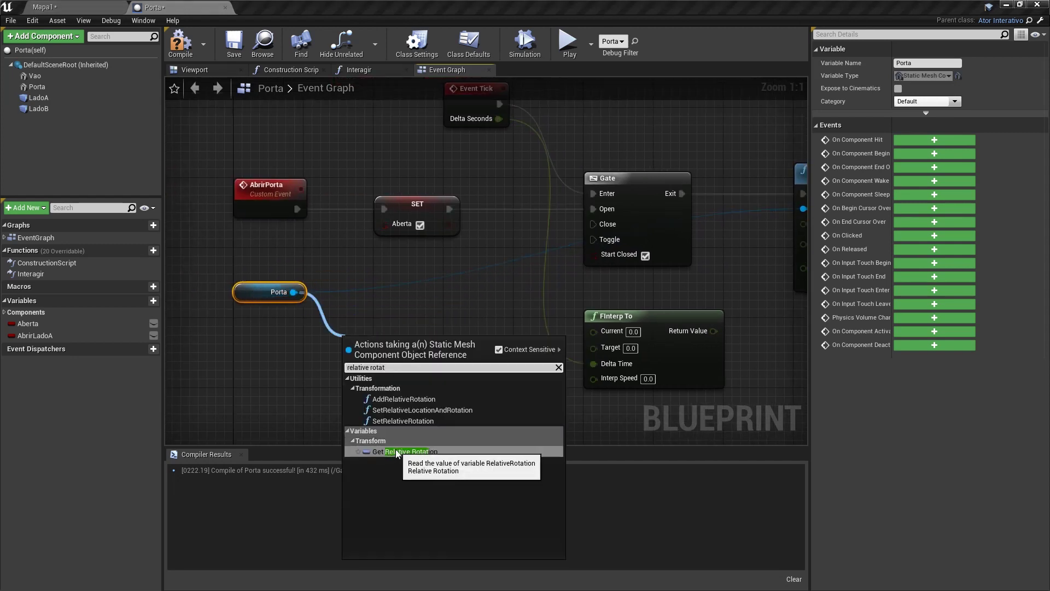
pyautogui.click(380, 452)
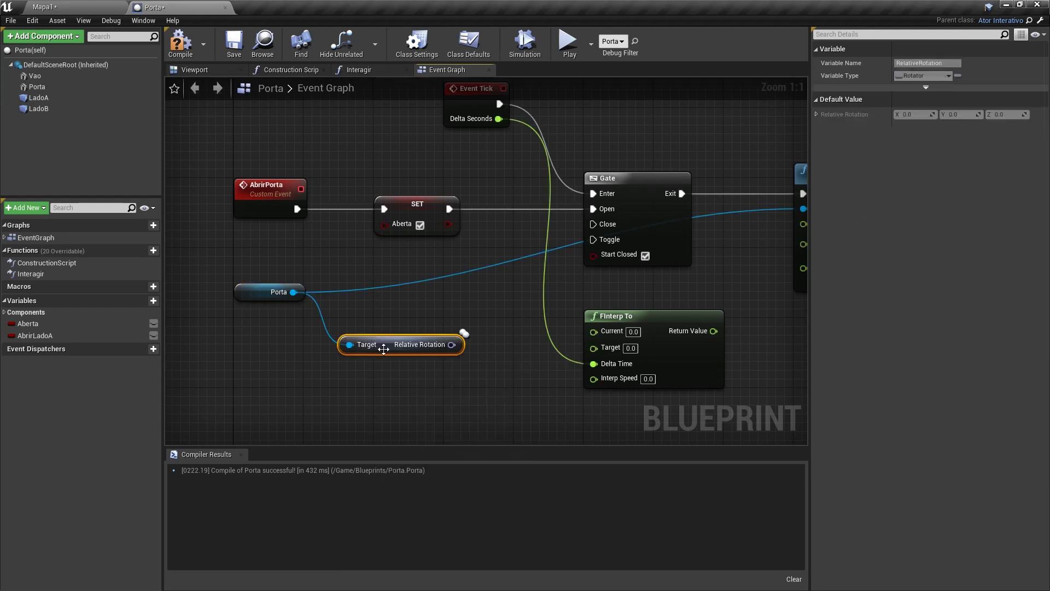
pyautogui.rightClick(451, 345)
pyautogui.click(496, 372)
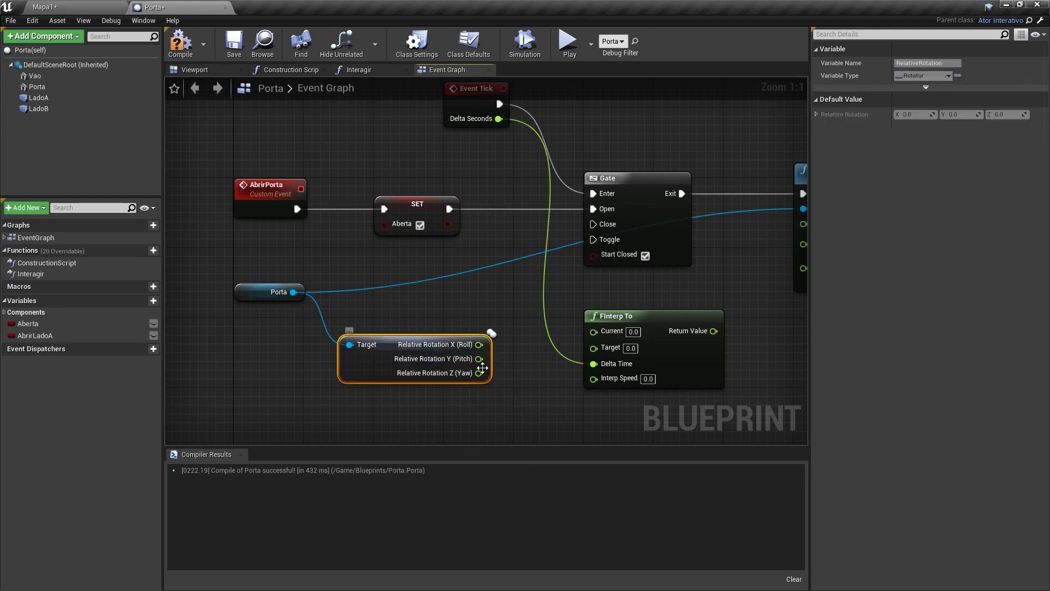
pyautogui.moveTo(478, 355); pyautogui.dragTo(590, 330)
pyautogui.moveTo(629, 345); pyautogui.dragTo(557, 333, button='right')
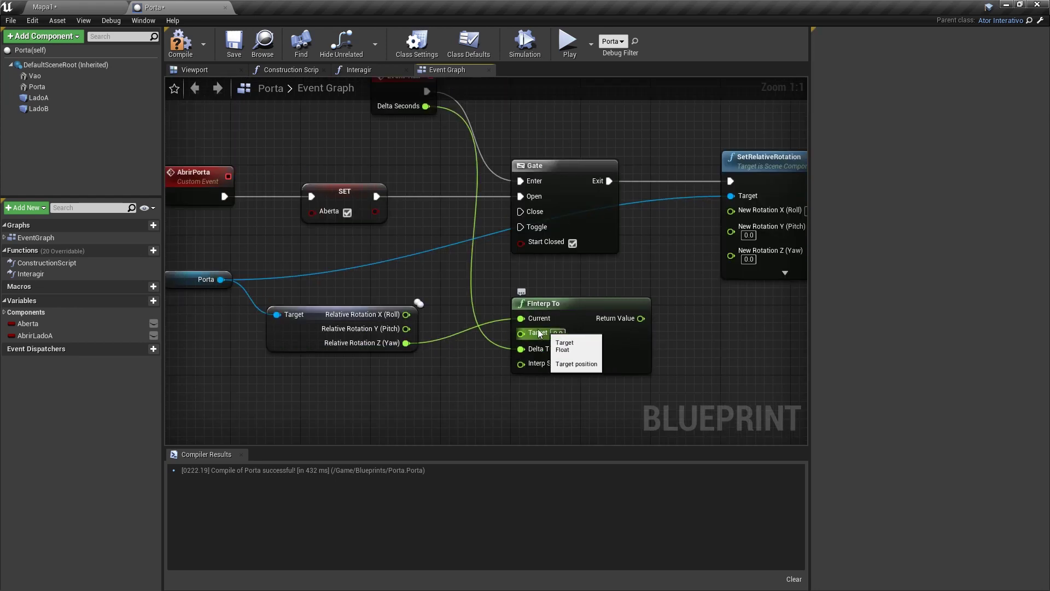
pyautogui.moveTo(544, 333); pyautogui.dragTo(595, 326, button='right')
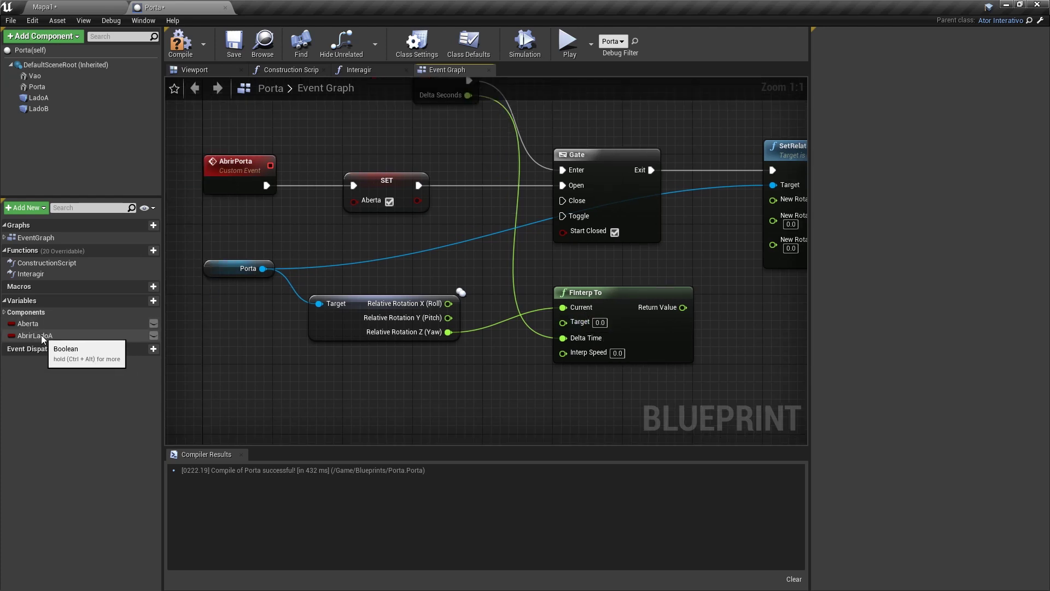
# Add a Select Float as FInterp To's Target, picked by AbrirLadoA
pyautogui.moveTo(545, 284); pyautogui.dragTo(566, 259, button='right')
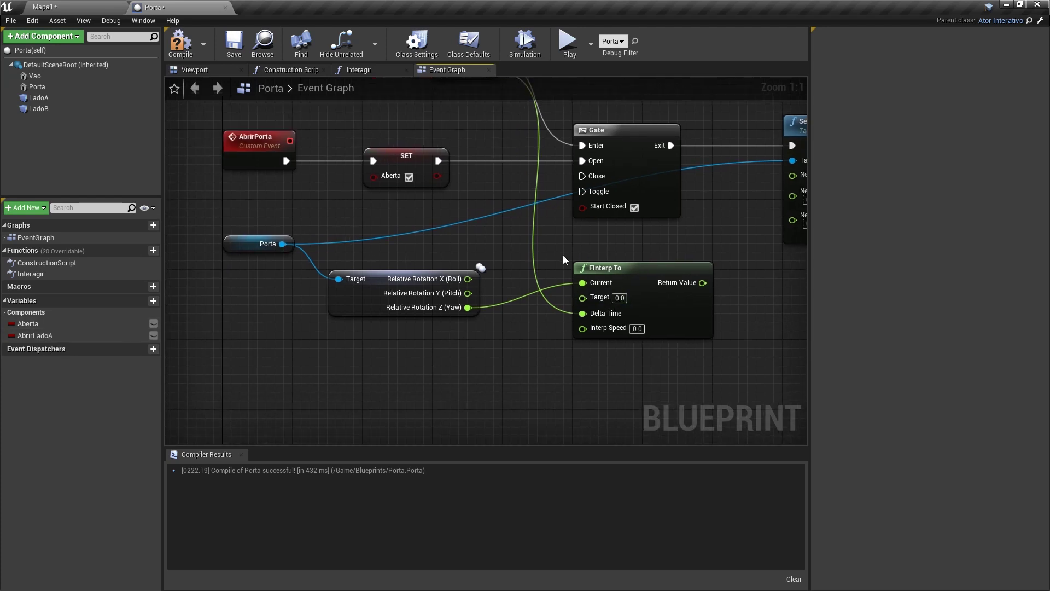
pyautogui.moveTo(582, 298)
pyautogui.mouseDown()
pyautogui.moveTo(513, 346)
pyautogui.moveTo(481, 352)
pyautogui.mouseUp()
pyautogui.write('select')
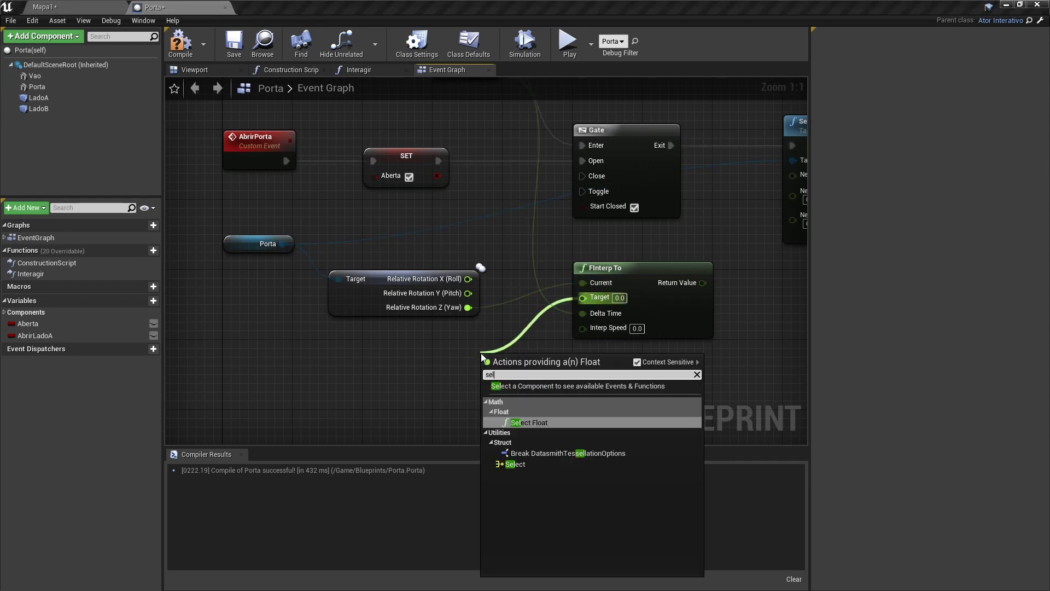
pyautogui.click(526, 422)
pyautogui.moveTo(31, 340); pyautogui.dragTo(484, 371)
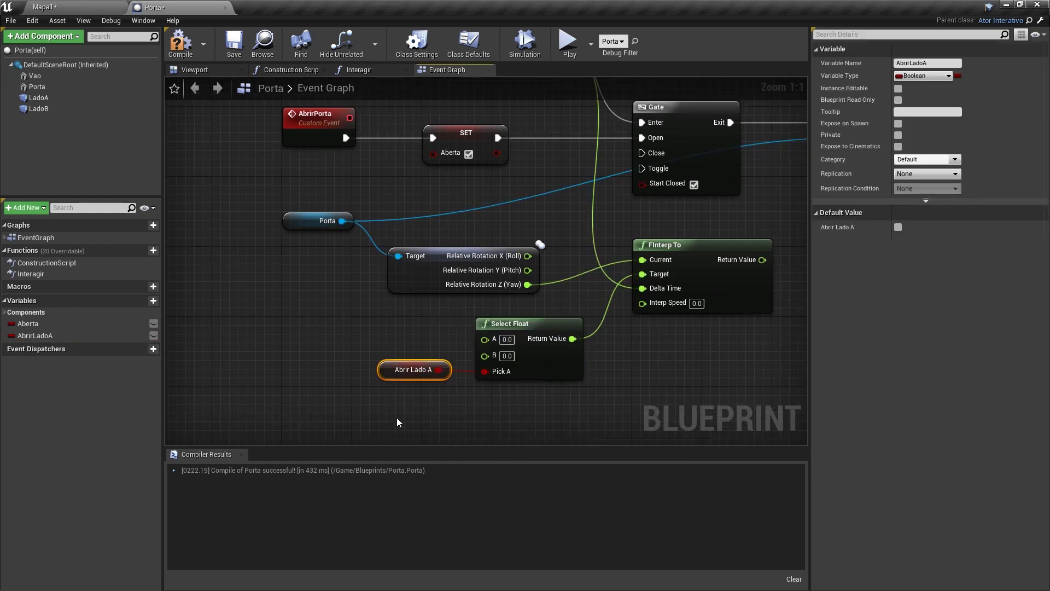
pyautogui.moveTo(521, 406); pyautogui.dragTo(530, 348)
# Set the Select Float values to A = -90 and B = 90
pyautogui.click(507, 339)
pyautogui.write('90')
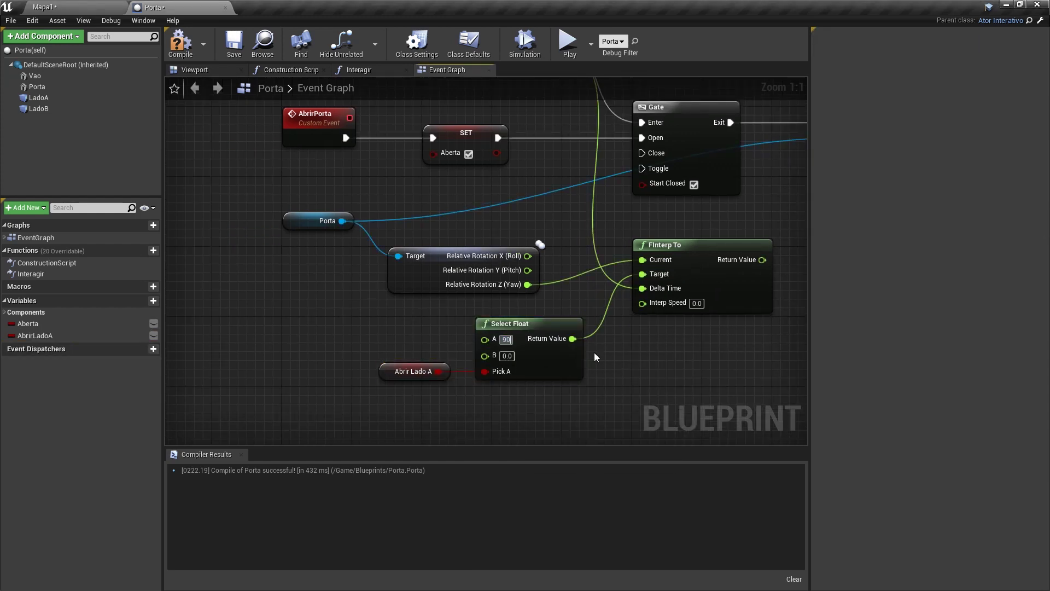
pyautogui.click(507, 356)
pyautogui.write('-90')
pyautogui.press('Return')
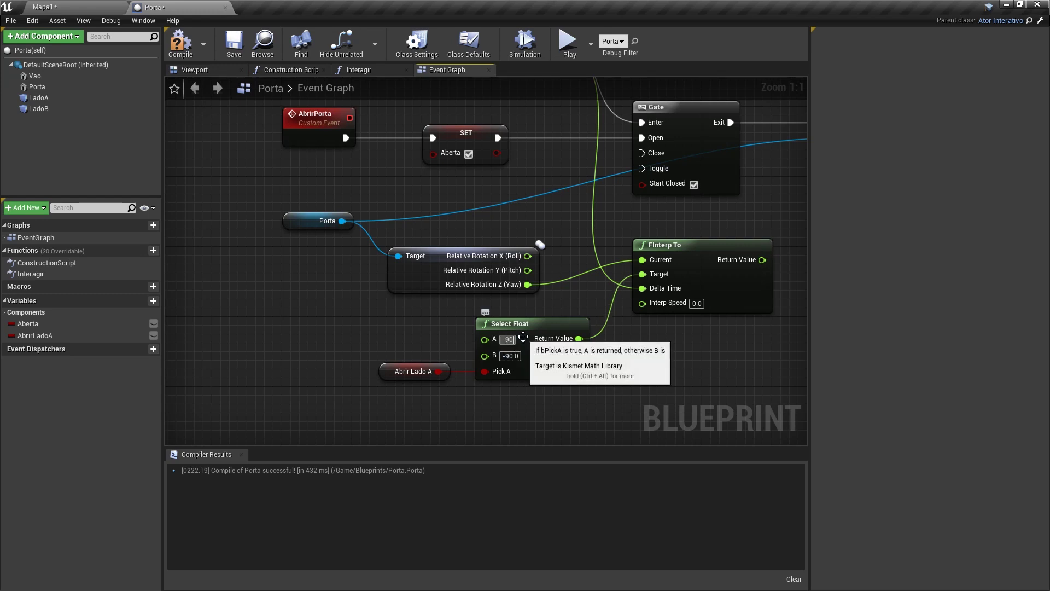
pyautogui.press('Tab')
pyautogui.write('90')
pyautogui.press('Return')
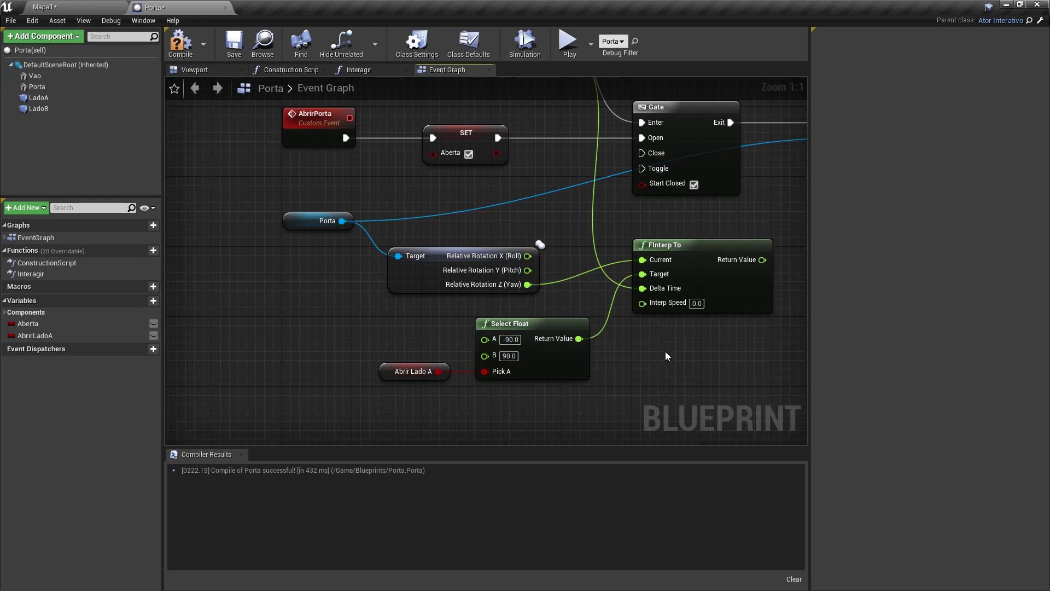
# Set FInterp To's Interp Speed to 2.0 and wire its result to SetRelativeRotation's New Rotation Z
pyautogui.moveTo(665, 356); pyautogui.dragTo(519, 385, button='right')
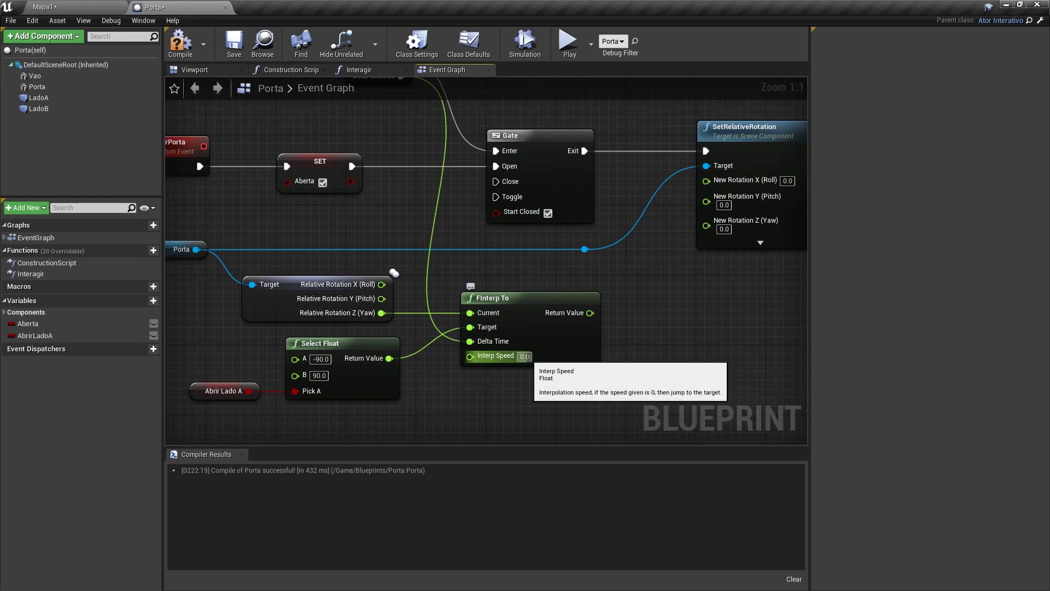
pyautogui.click(524, 356)
pyautogui.moveTo(635, 303); pyautogui.dragTo(564, 314, button='right')
pyautogui.moveTo(520, 323); pyautogui.dragTo(638, 237)
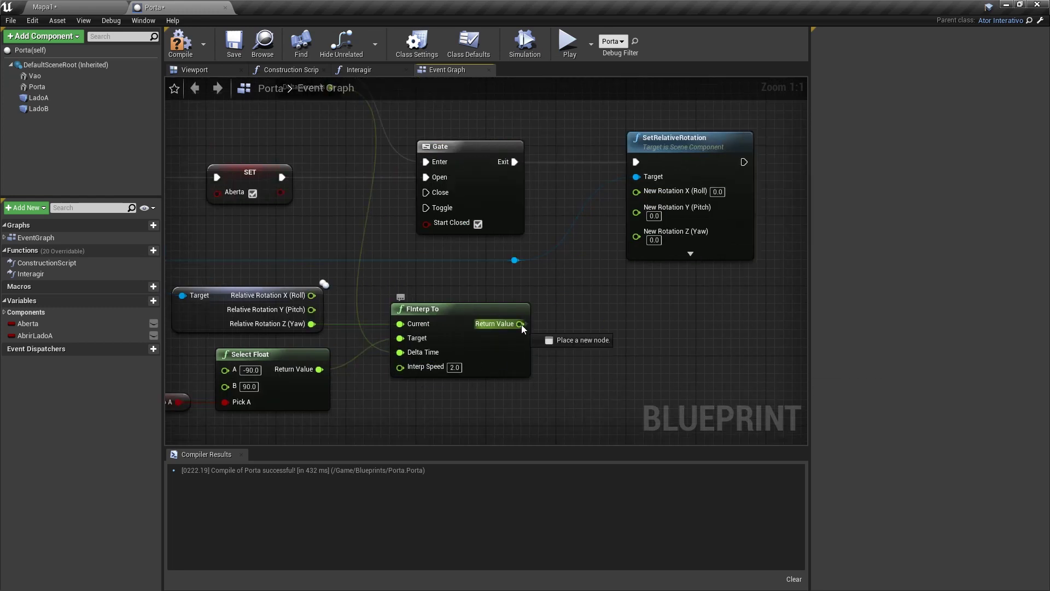
pyautogui.moveTo(638, 237); pyautogui.dragTo(706, 231, button='right')
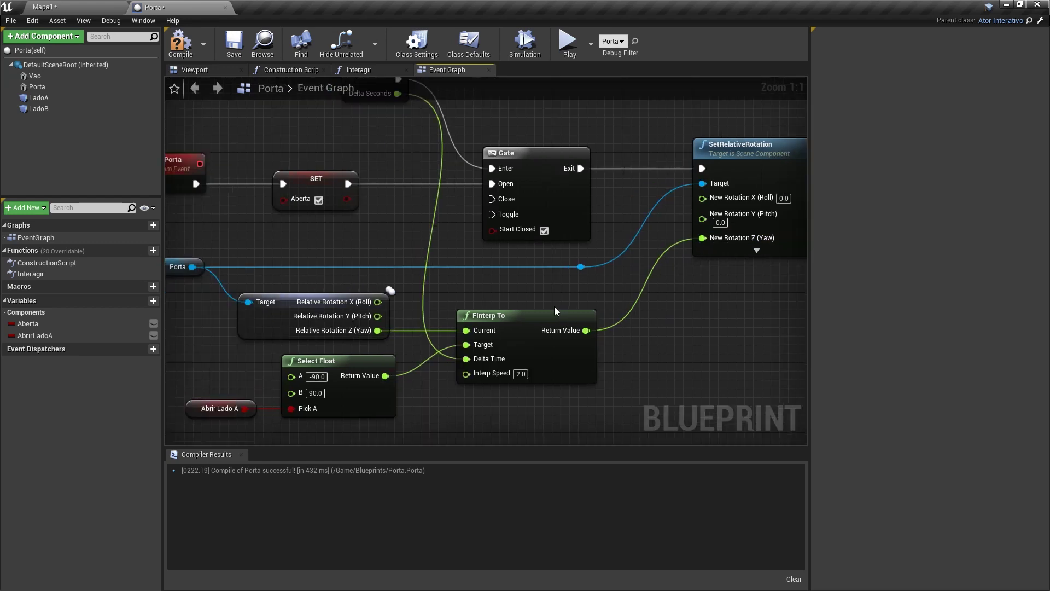
pyautogui.moveTo(623, 339); pyautogui.dragTo(558, 391)
pyautogui.click(456, 276)
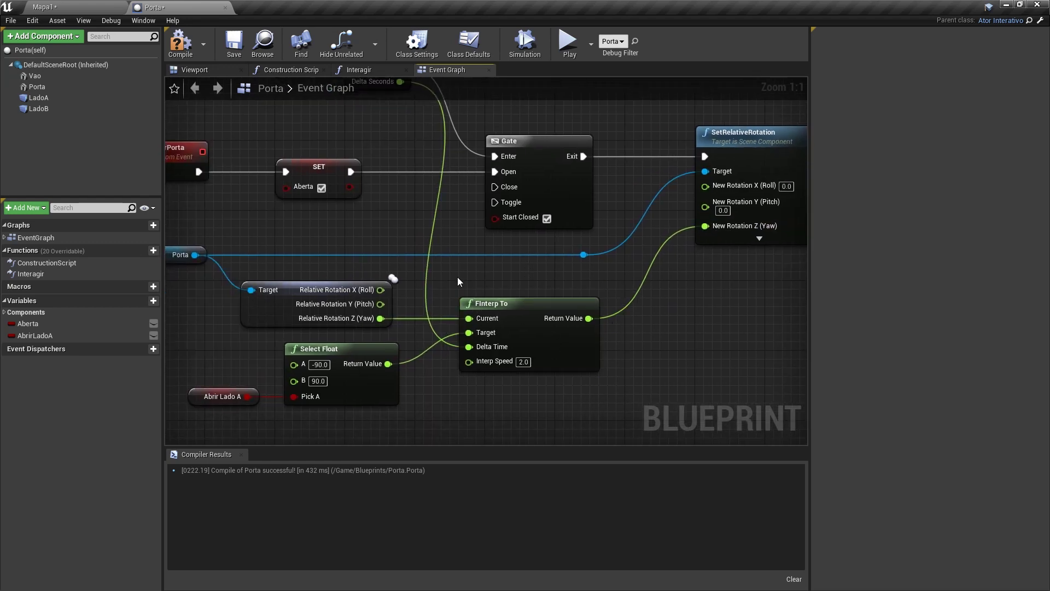
pyautogui.moveTo(457, 277); pyautogui.dragTo(521, 265, button='right')
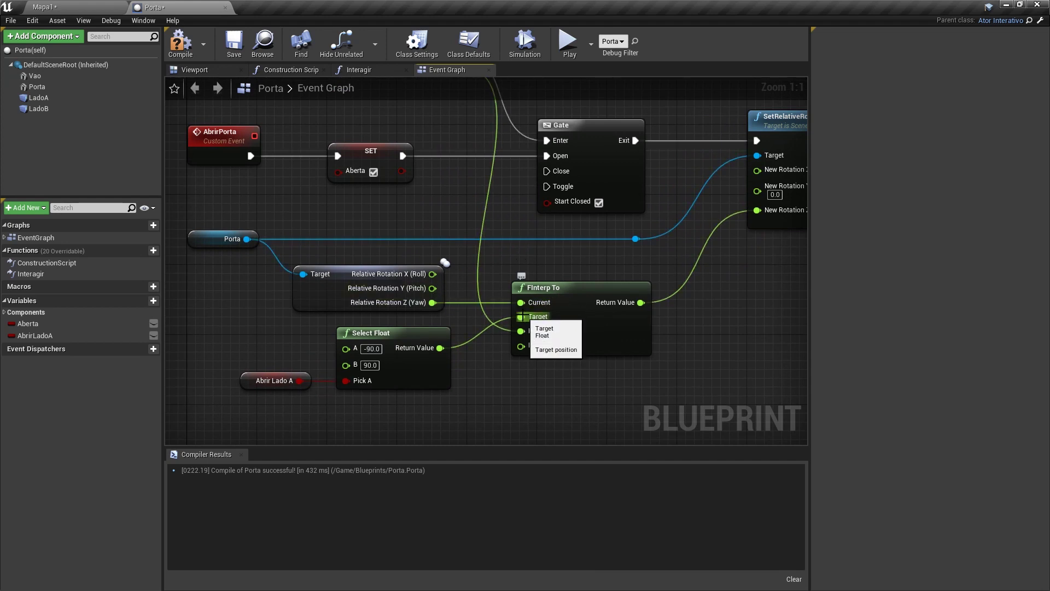
pyautogui.moveTo(512, 247)
pyautogui.mouseDown(button='right')
pyautogui.moveTo(443, 264)
pyautogui.moveTo(538, 279)
pyautogui.mouseUp(button='right')
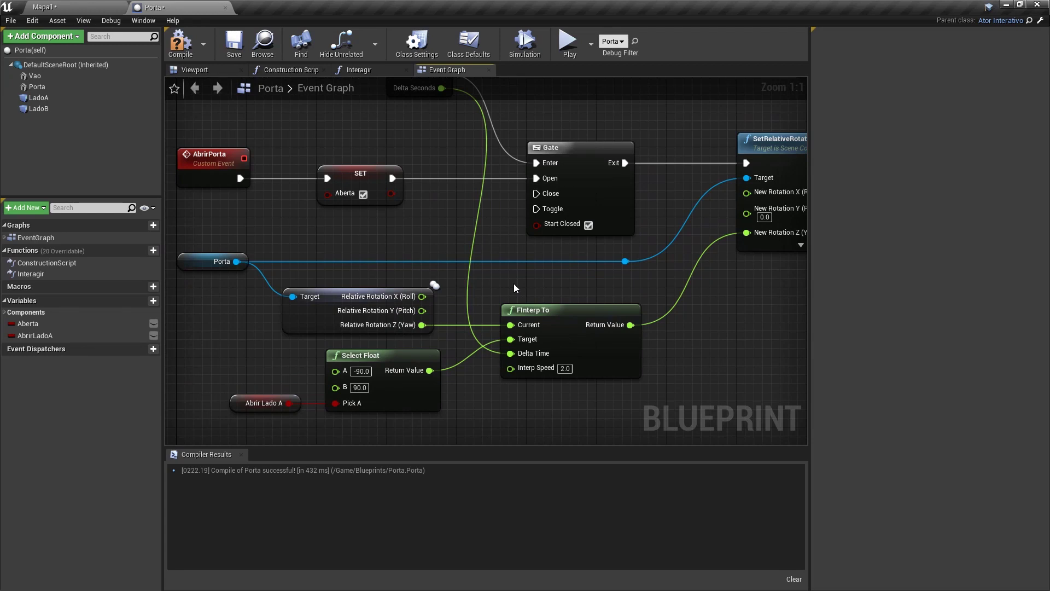
pyautogui.moveTo(502, 212); pyautogui.dragTo(497, 232, button='right')
pyautogui.moveTo(520, 390); pyautogui.dragTo(517, 302, button='right')
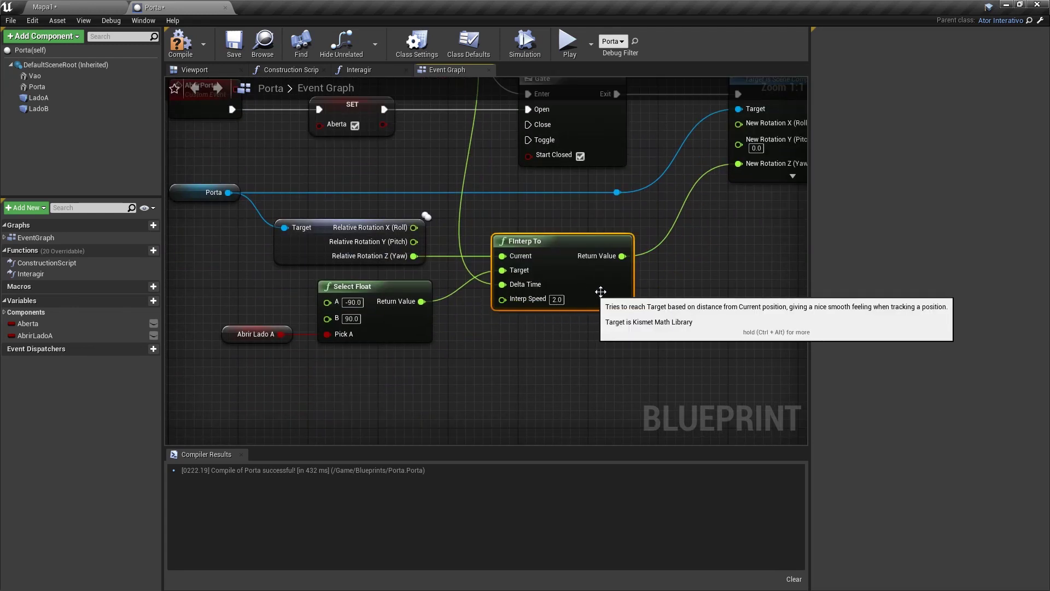
pyautogui.moveTo(663, 261); pyautogui.dragTo(652, 281, button='right')
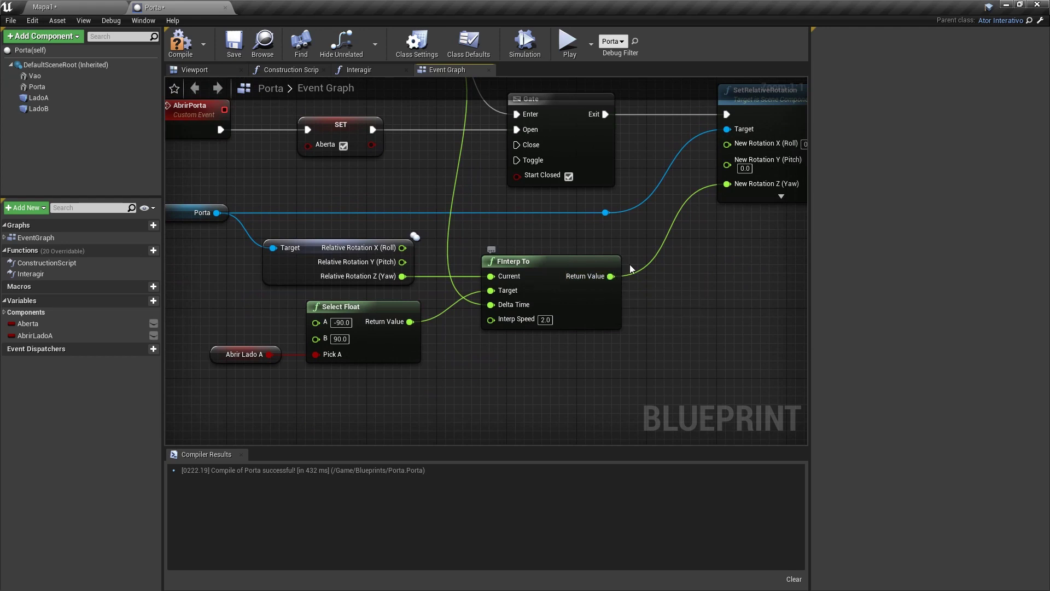
pyautogui.moveTo(505, 193); pyautogui.dragTo(526, 199, button='right')
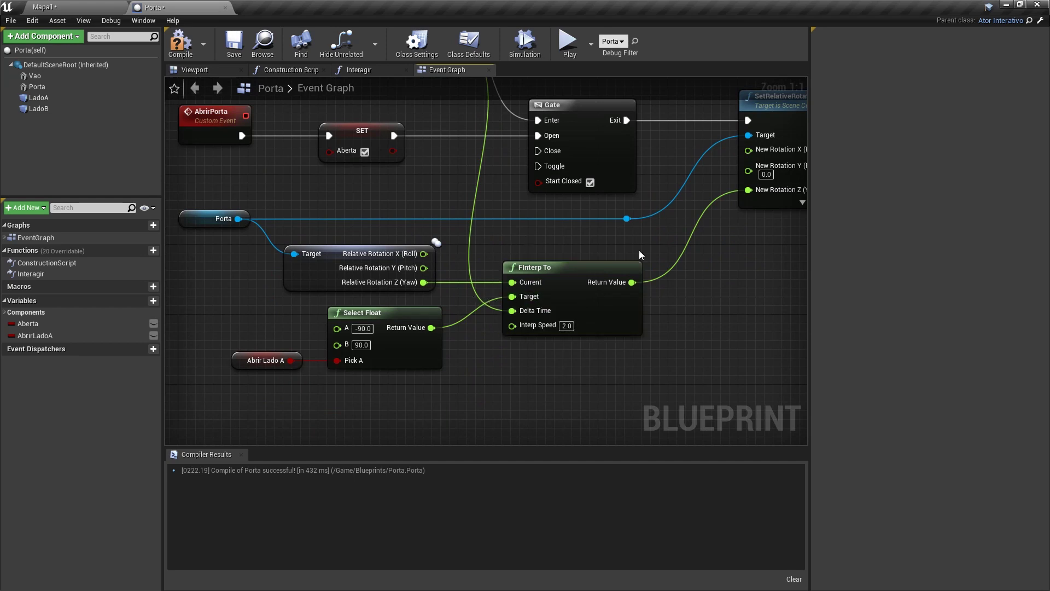
pyautogui.moveTo(641, 255); pyautogui.dragTo(553, 306, button='right')
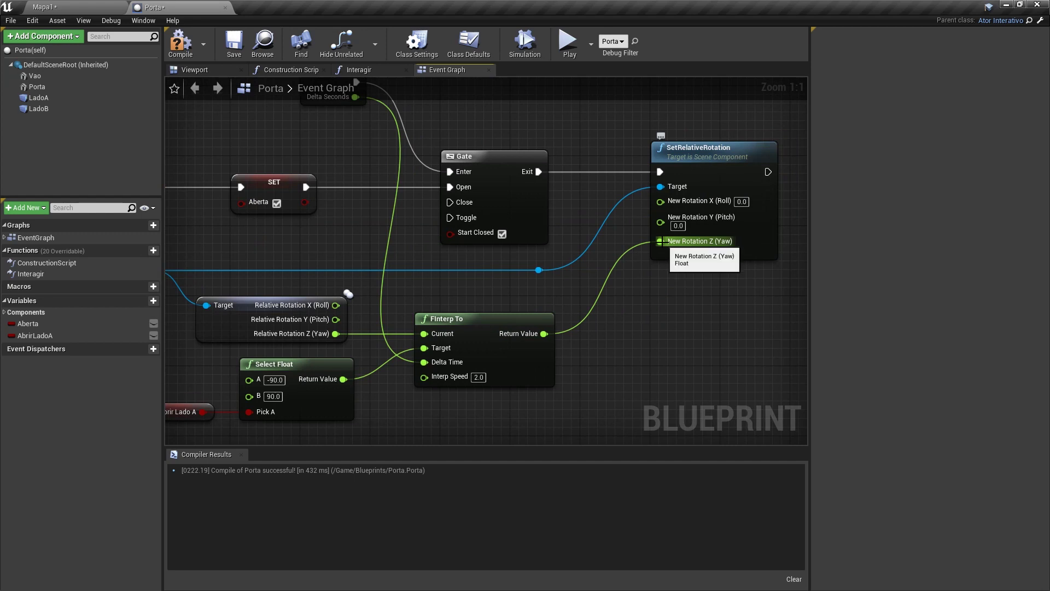
pyautogui.moveTo(663, 246); pyautogui.dragTo(743, 261, button='right')
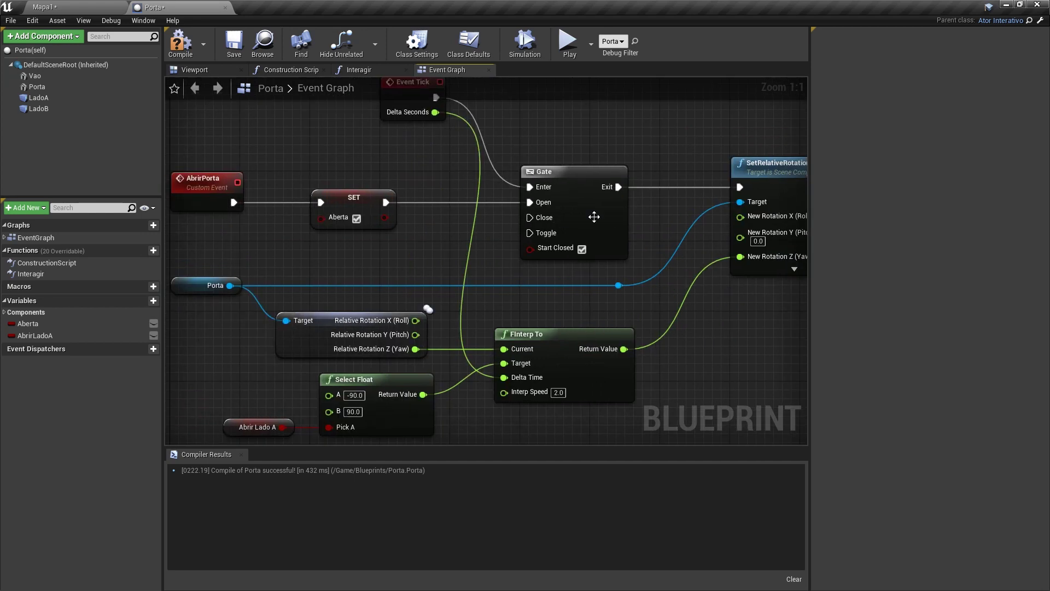
pyautogui.moveTo(578, 319); pyautogui.dragTo(557, 277, button='right')
pyautogui.moveTo(648, 384); pyautogui.dragTo(455, 258)
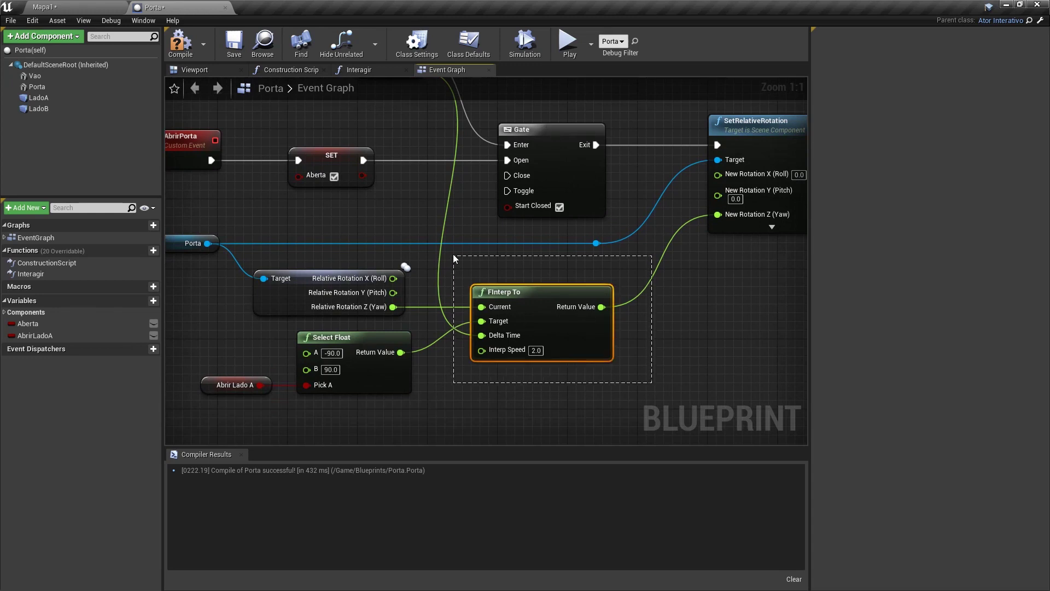
# Compile Porta, play-test the door swinging open, then stop the preview
pyautogui.click(180, 42)
pyautogui.click(567, 49)
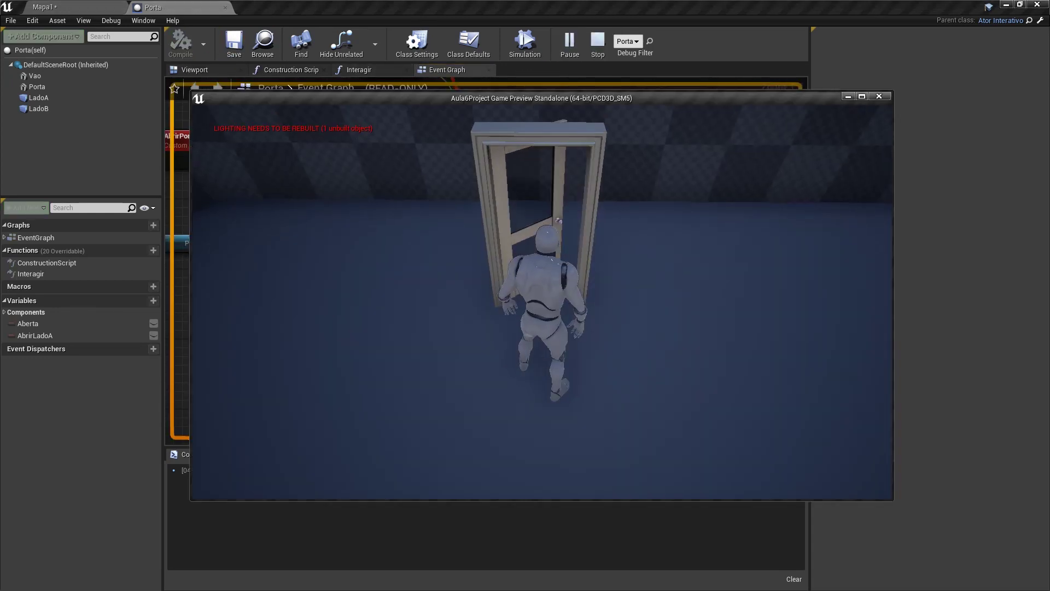
pyautogui.press('w')
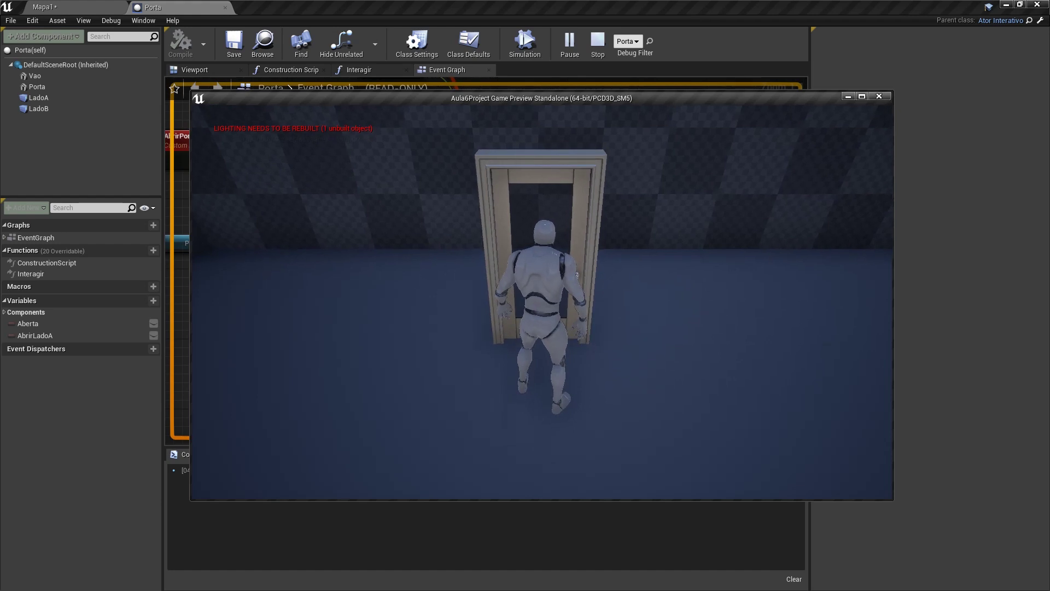
pyautogui.press('w')
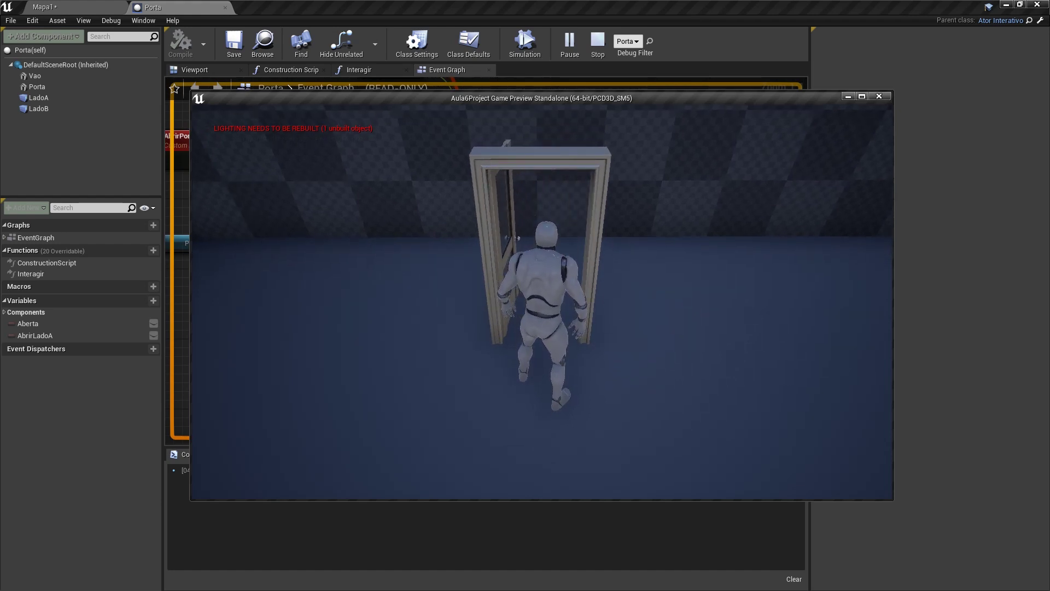
pyautogui.press('Escape')
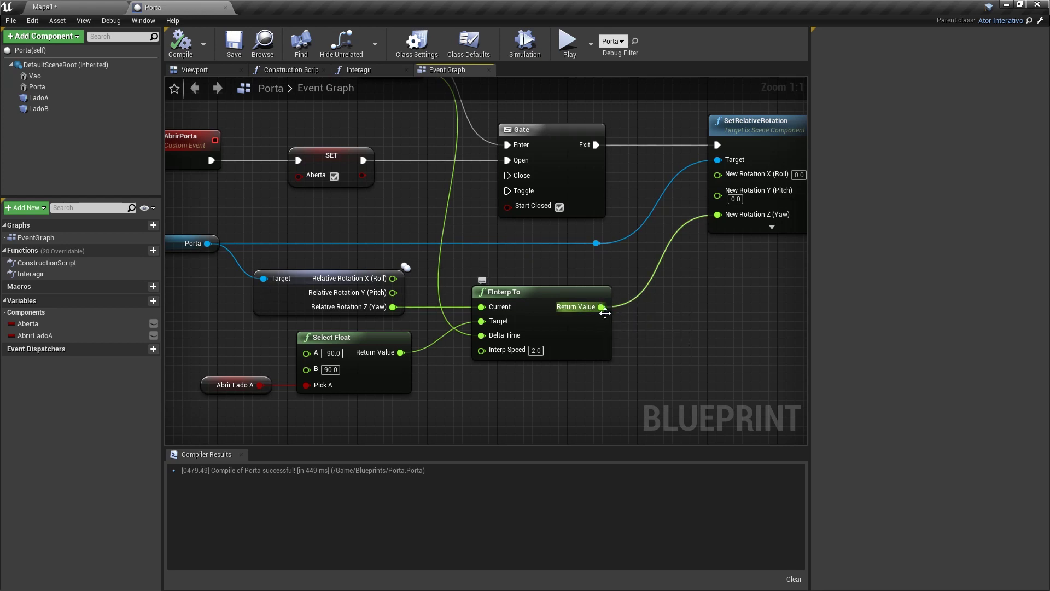
# Bring SetRelativeRotation into view and drag a new execution wire from its exec output
pyautogui.moveTo(515, 265)
pyautogui.mouseDown(button='right')
pyautogui.moveTo(516, 256)
pyautogui.moveTo(509, 263)
pyautogui.mouseUp(button='right')
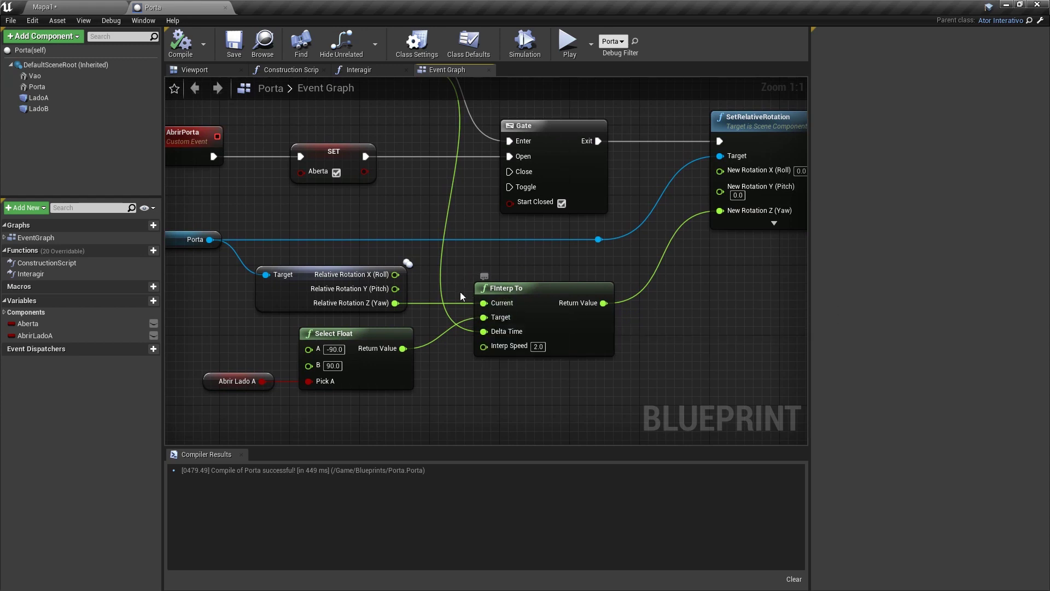
pyautogui.moveTo(461, 296)
pyautogui.mouseDown(button='right')
pyautogui.moveTo(451, 276)
pyautogui.moveTo(430, 275)
pyautogui.mouseUp(button='right')
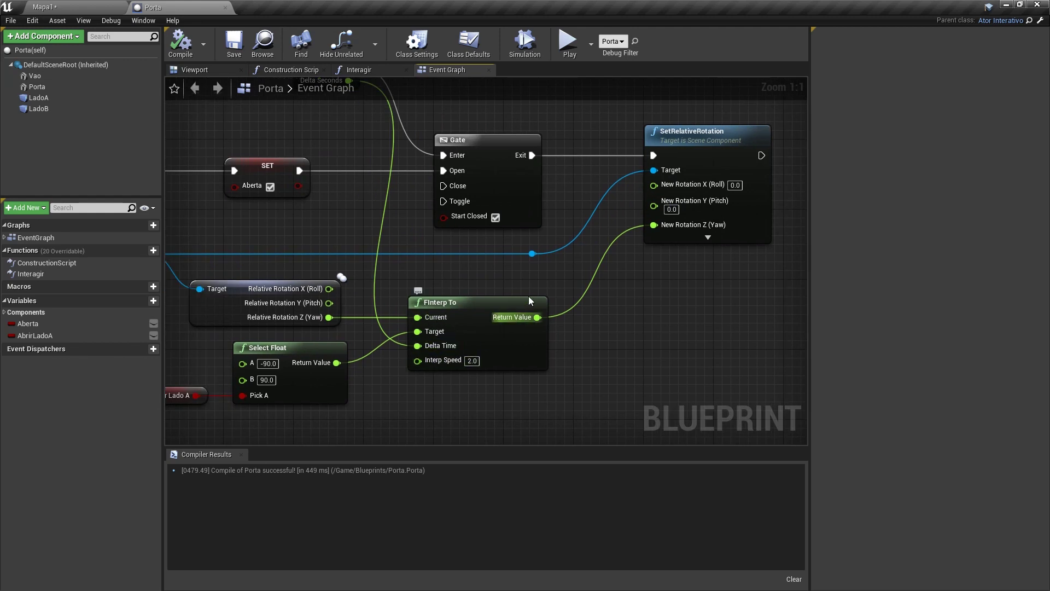
pyautogui.moveTo(526, 295); pyautogui.dragTo(497, 309, button='right')
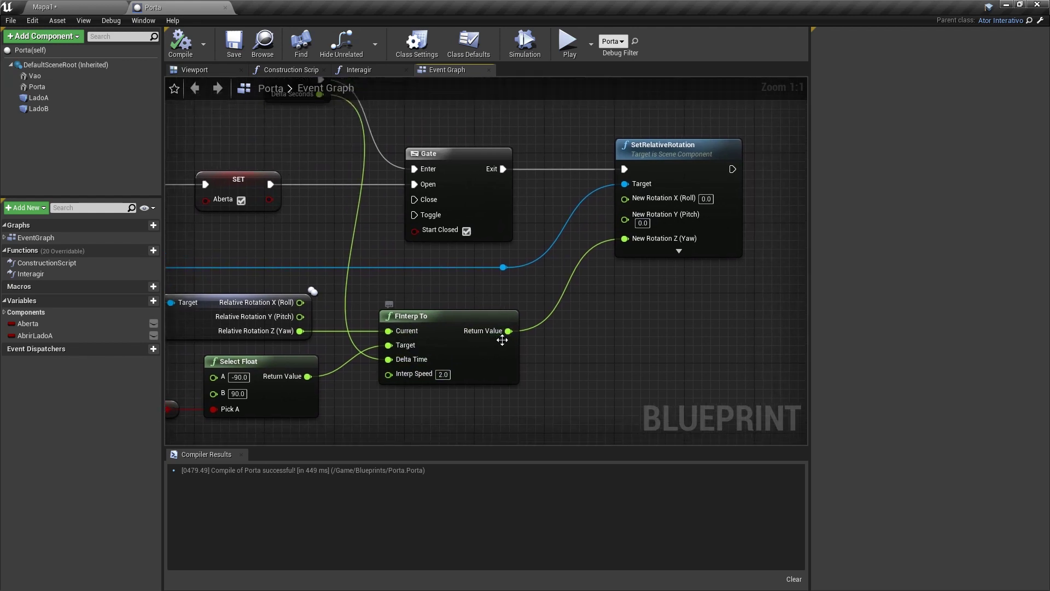
pyautogui.moveTo(422, 275); pyautogui.dragTo(471, 283, button='right')
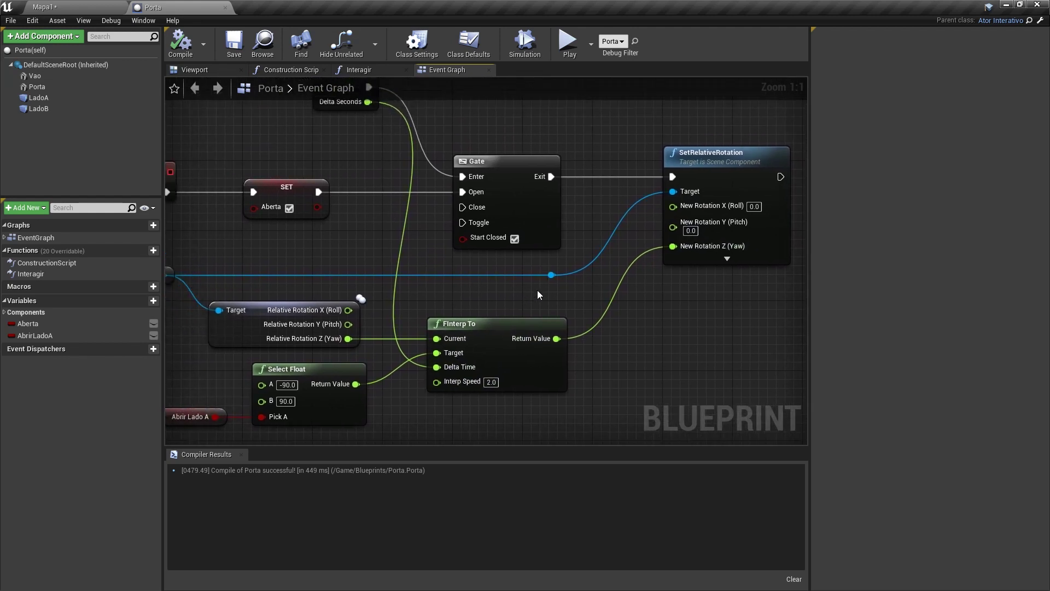
pyautogui.moveTo(539, 294)
pyautogui.mouseDown(button='right')
pyautogui.moveTo(338, 305)
pyautogui.moveTo(528, 289)
pyautogui.moveTo(310, 287)
pyautogui.mouseUp(button='right')
pyautogui.moveTo(520, 187); pyautogui.dragTo(626, 191)
# Place a Branch node after SetRelativeRotation
pyautogui.click(656, 235)
pyautogui.moveTo(601, 241); pyautogui.dragTo(504, 282, button='right')
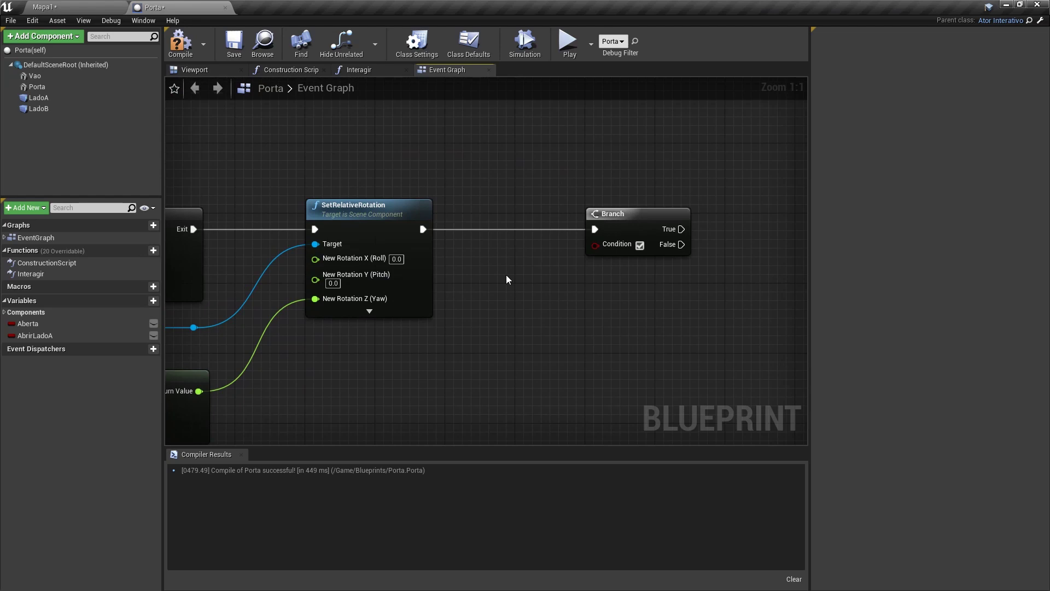
pyautogui.moveTo(358, 298); pyautogui.dragTo(594, 243, button='right')
pyautogui.moveTo(330, 242)
pyautogui.mouseDown(button='right')
pyautogui.moveTo(466, 278)
pyautogui.moveTo(547, 259)
pyautogui.moveTo(404, 285)
pyautogui.mouseUp(button='right')
# Feed the door's absolute yaw (ABS) into a >= 90 comparison driving the Branch condition
pyautogui.moveTo(388, 294); pyautogui.dragTo(474, 248)
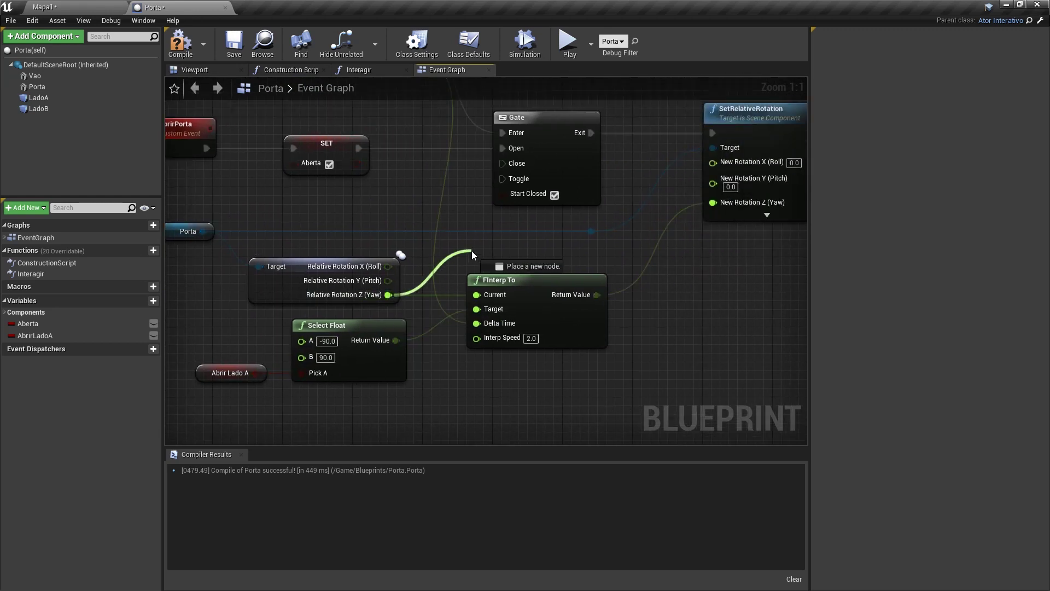
pyautogui.write('abs')
pyautogui.press('Return')
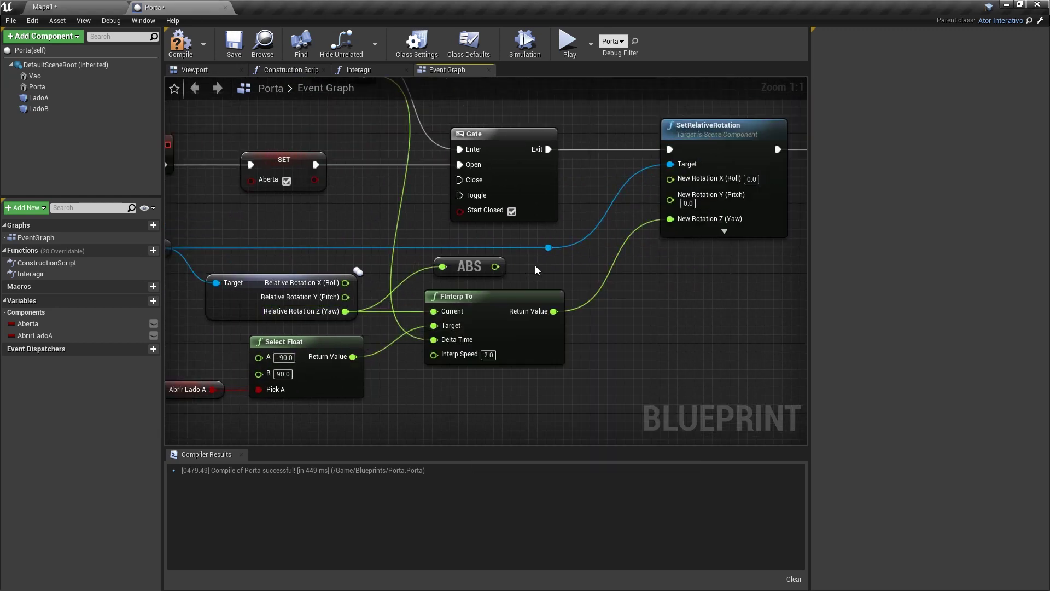
pyautogui.click(476, 267)
pyautogui.moveTo(369, 263); pyautogui.dragTo(399, 263, button='right')
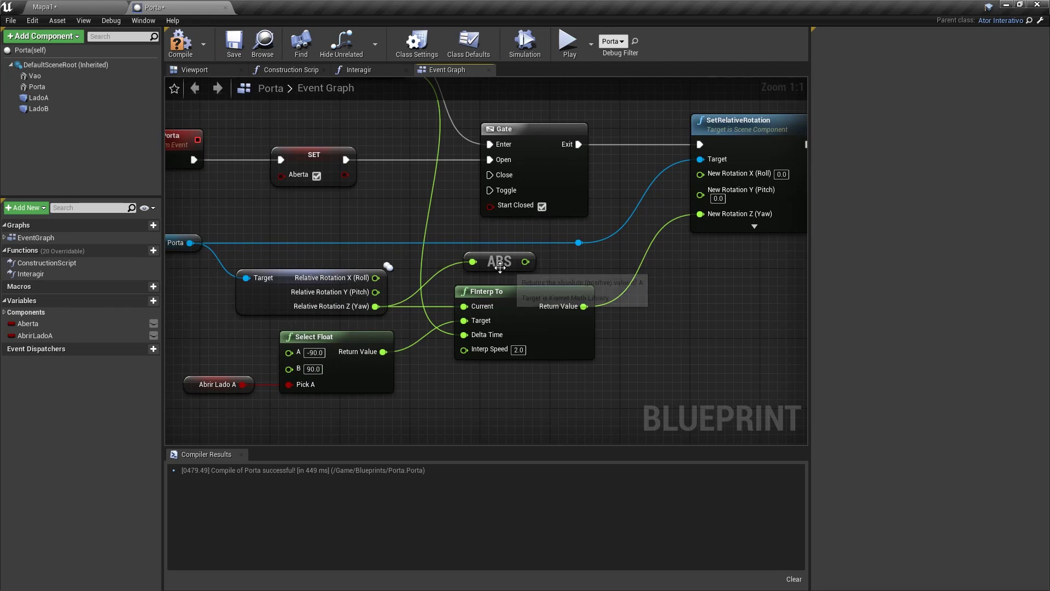
pyautogui.moveTo(522, 268); pyautogui.dragTo(549, 271)
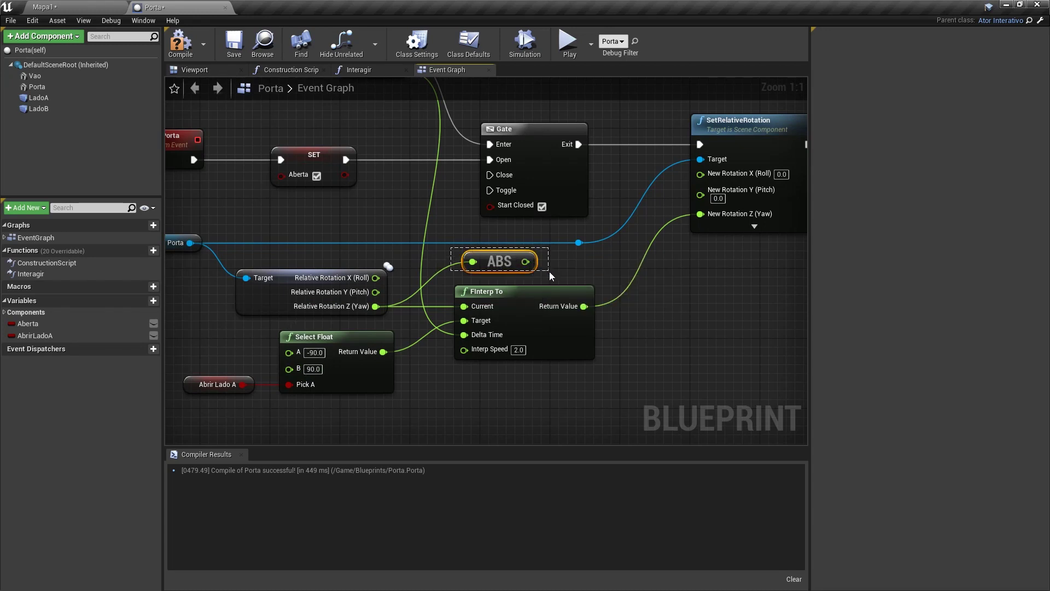
pyautogui.moveTo(578, 272); pyautogui.dragTo(315, 272, button='right')
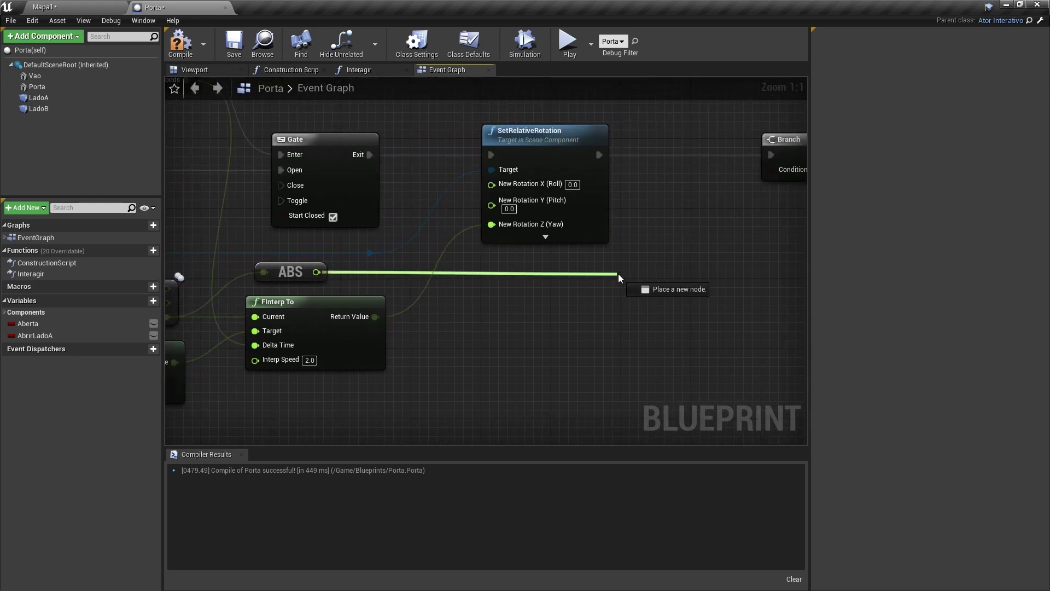
pyautogui.moveTo(315, 272); pyautogui.dragTo(619, 273)
pyautogui.write('>=')
pyautogui.press('Return')
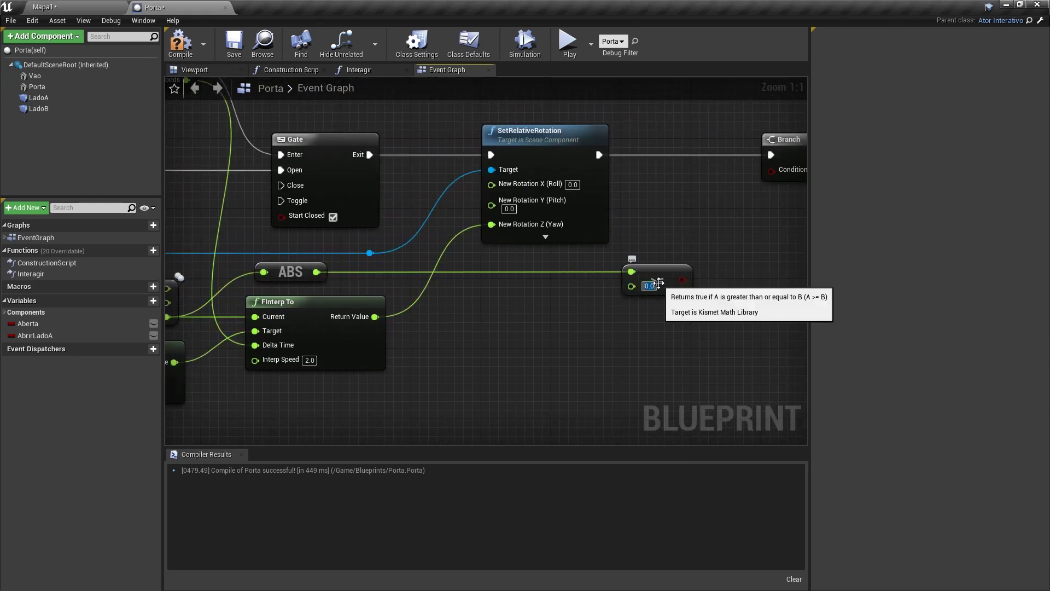
# Loop the Branch True output back to the Gate through two reroute points
pyautogui.scroll(-1, 612, 154)
pyautogui.moveTo(613, 159); pyautogui.dragTo(646, 167, button='right')
pyautogui.moveTo(753, 208)
pyautogui.mouseDown()
pyautogui.moveTo(247, 215)
pyautogui.moveTo(258, 235)
pyautogui.mouseUp()
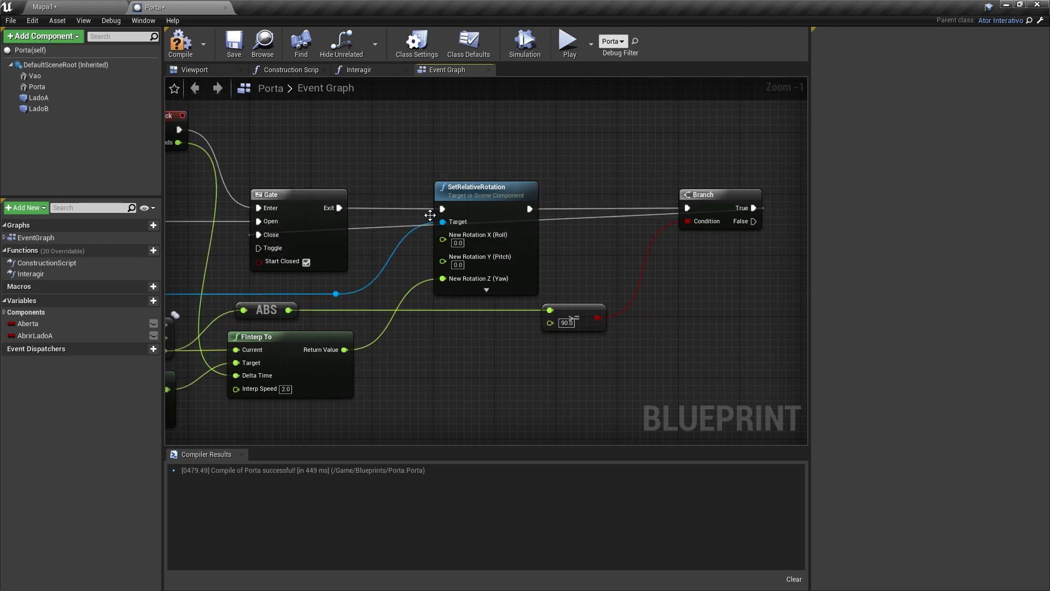
pyautogui.doubleClick(589, 214)
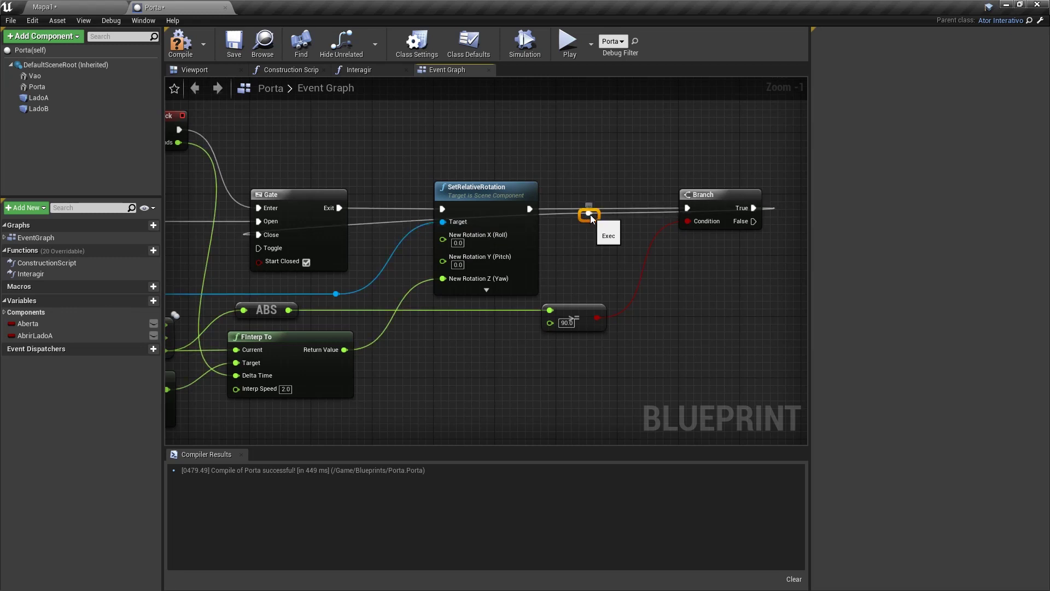
pyautogui.moveTo(587, 214)
pyautogui.mouseDown()
pyautogui.moveTo(649, 157)
pyautogui.moveTo(678, 151)
pyautogui.mouseUp()
pyautogui.doubleClick(297, 144)
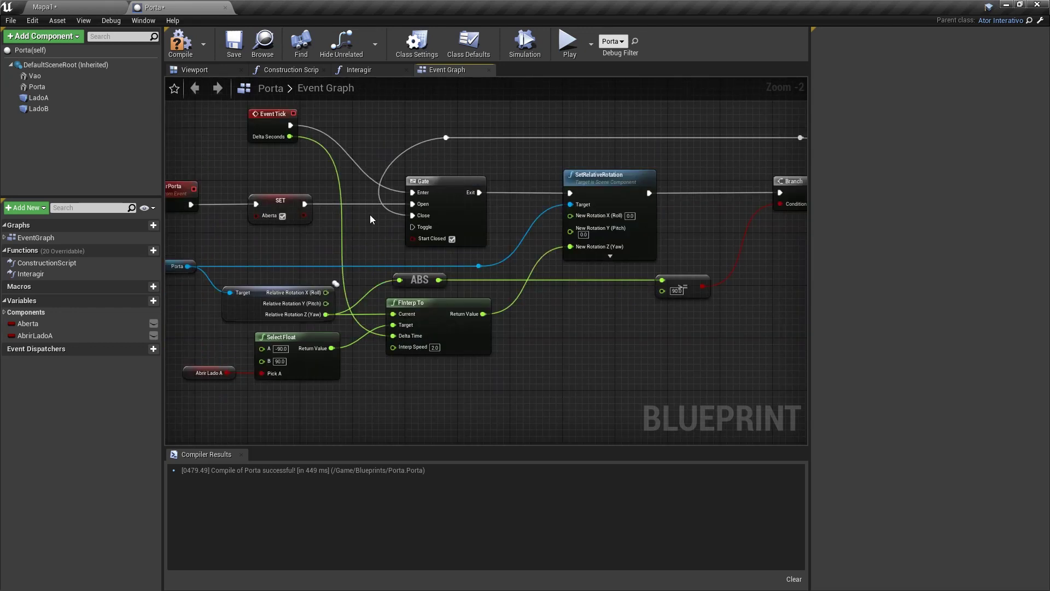
pyautogui.moveTo(369, 219); pyautogui.dragTo(320, 346, button='right')
pyautogui.write('rotation')
pyautogui.press('Escape')
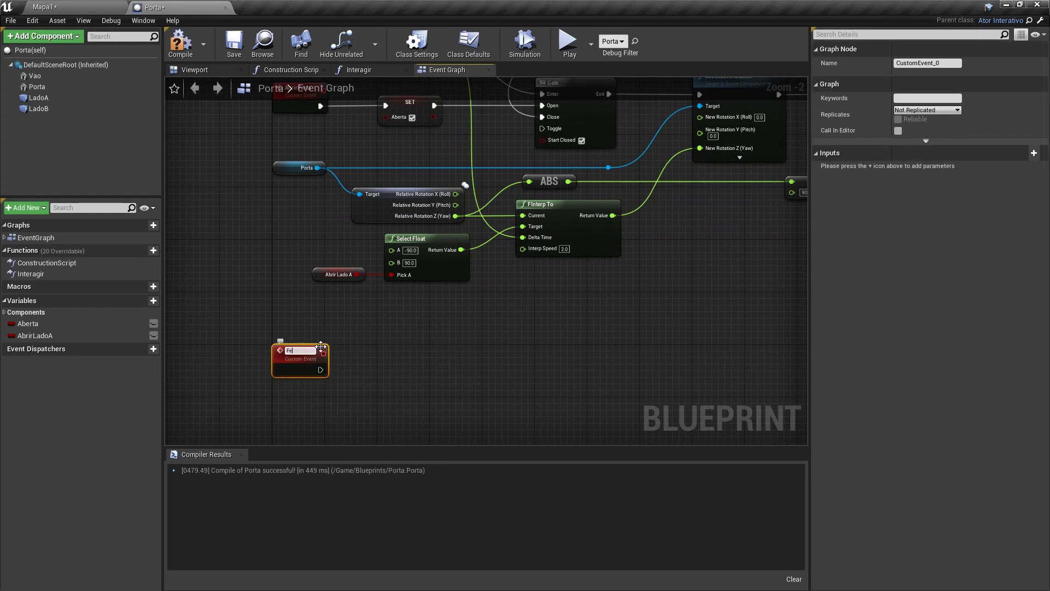
pyautogui.write('FecharPorta')
pyautogui.press('Return')
pyautogui.scroll(-2, 223, 316)
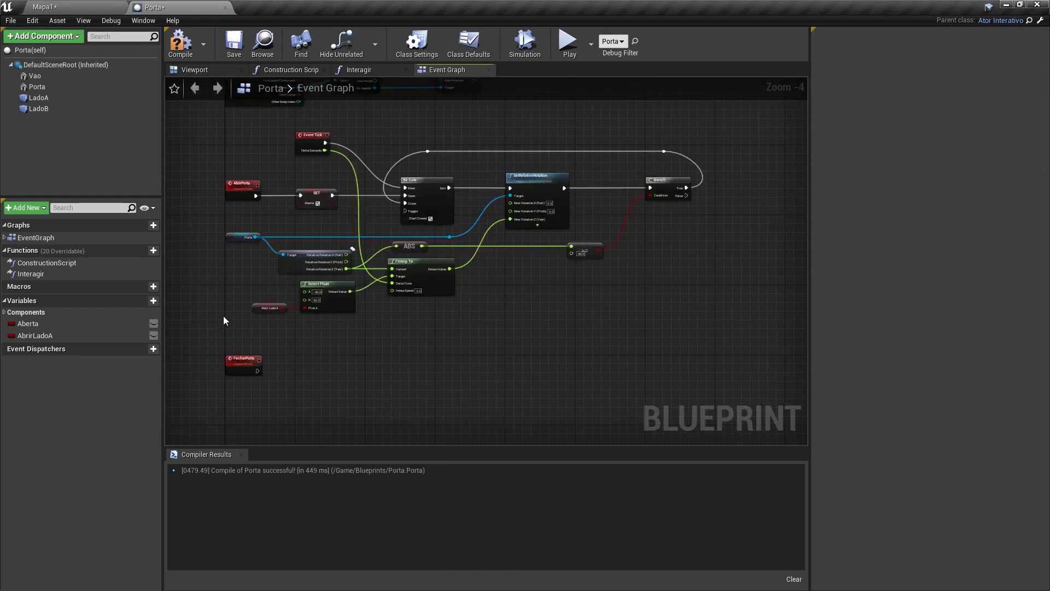
pyautogui.moveTo(219, 324); pyautogui.dragTo(673, 135)
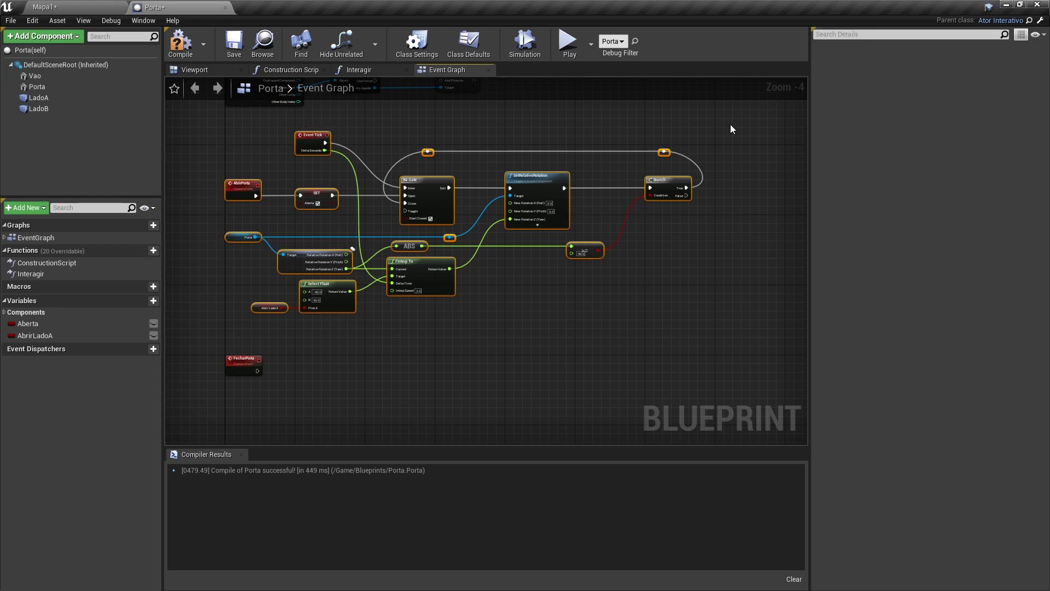
pyautogui.moveTo(312, 141); pyautogui.dragTo(436, 165, button='right')
pyautogui.keyDown('ctrl'); pyautogui.click(421, 163); pyautogui.keyUp('ctrl')
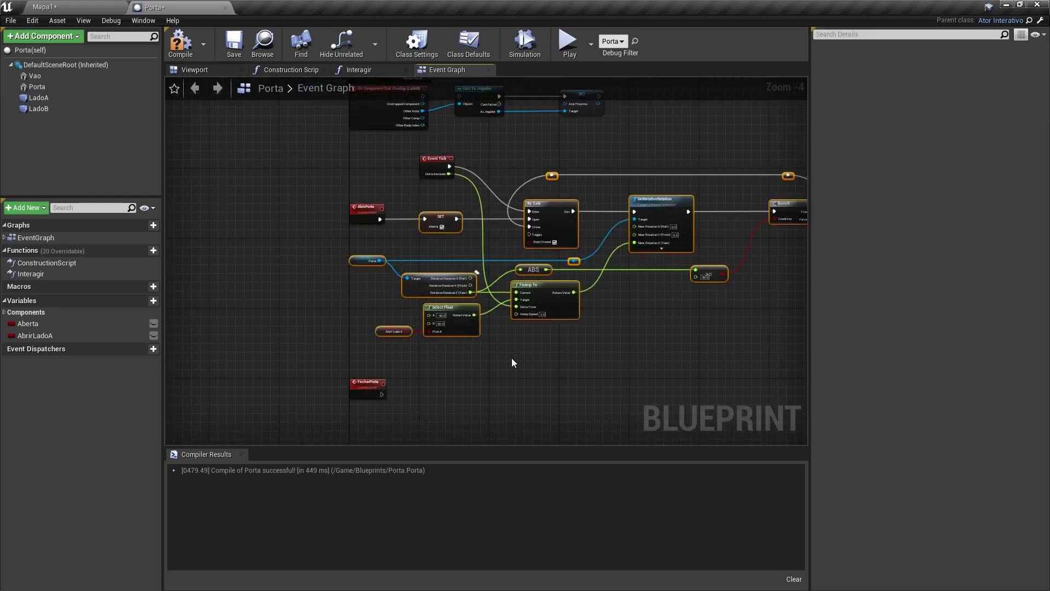
pyautogui.moveTo(513, 361); pyautogui.dragTo(390, 220, button='right')
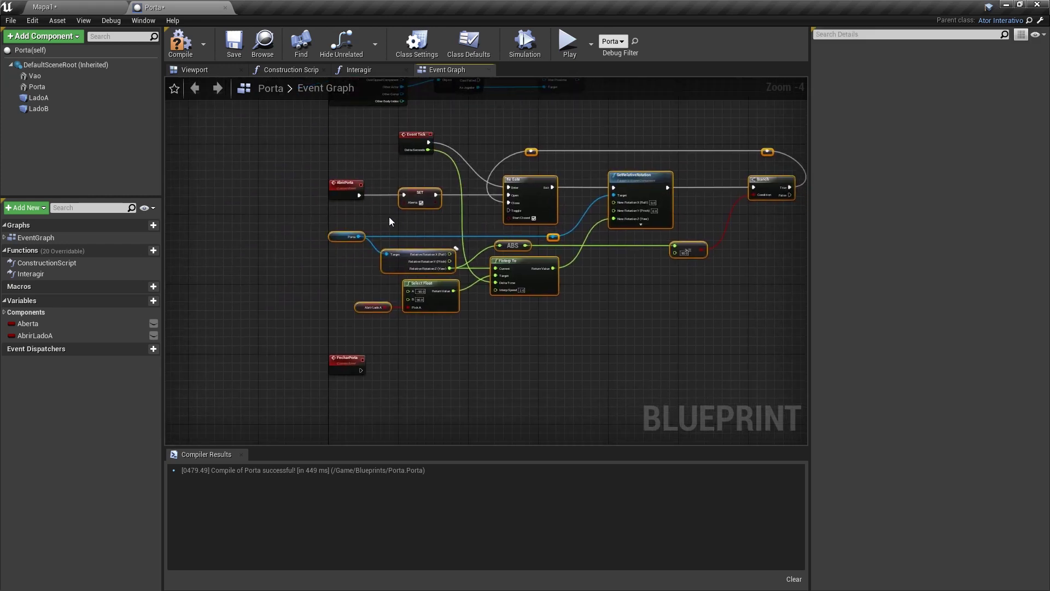
pyautogui.click(505, 327)
pyautogui.moveTo(505, 327); pyautogui.dragTo(501, 374, button='right')
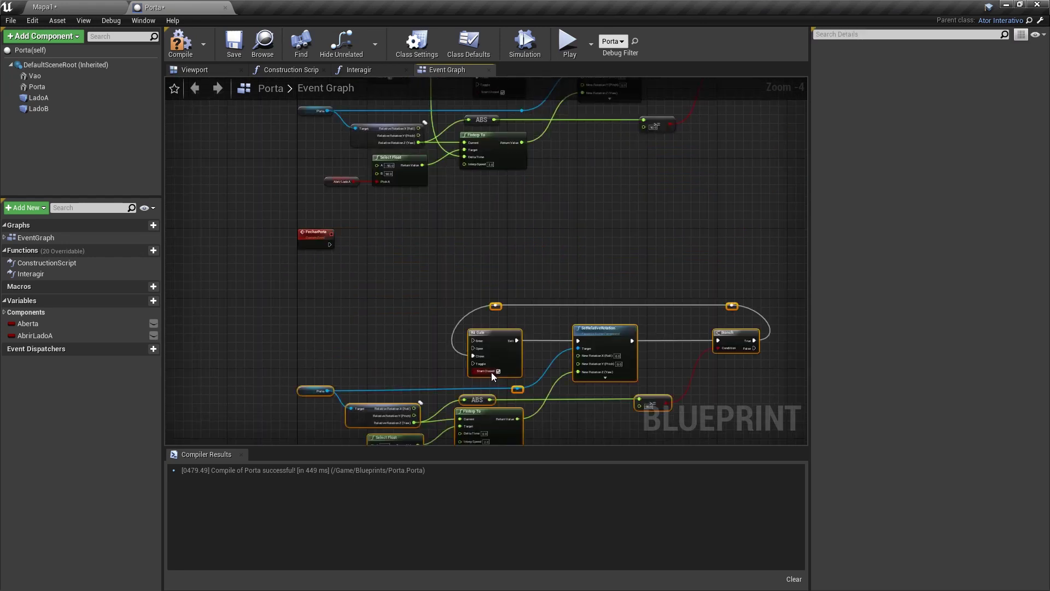
pyautogui.scroll(4, 589, 167)
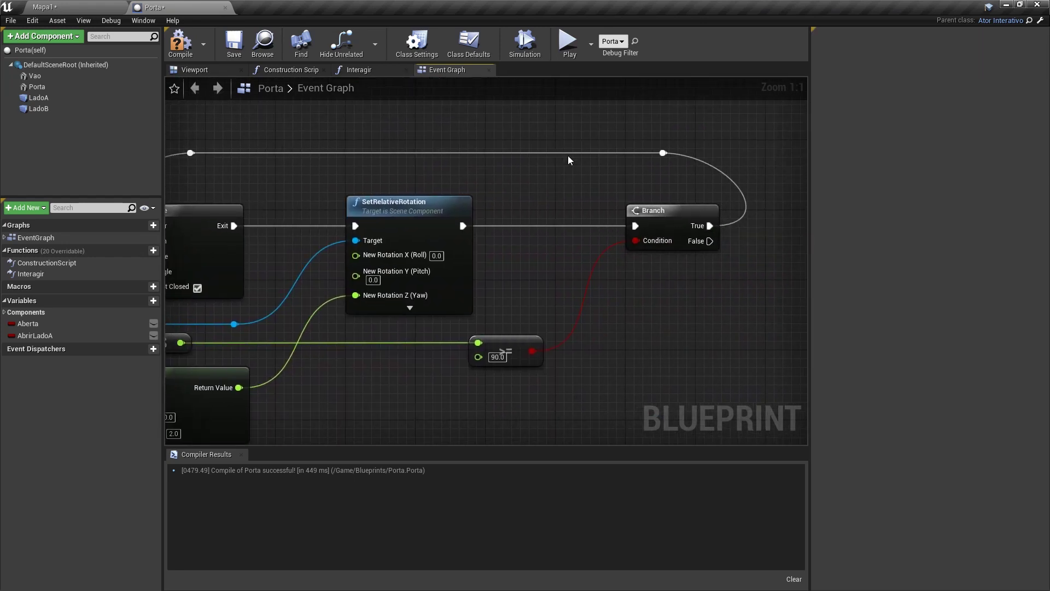
# Add a SET Aberta node, left false, on the Branch True output and tidy the loop reroute
pyautogui.moveTo(553, 169); pyautogui.dragTo(583, 244, button='right')
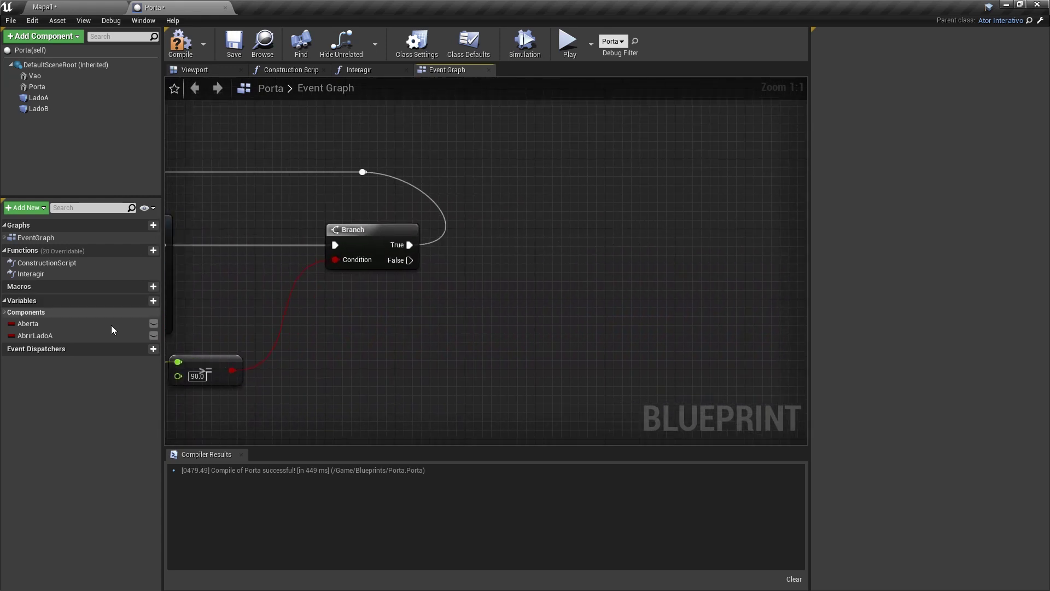
pyautogui.moveTo(111, 329); pyautogui.dragTo(412, 246)
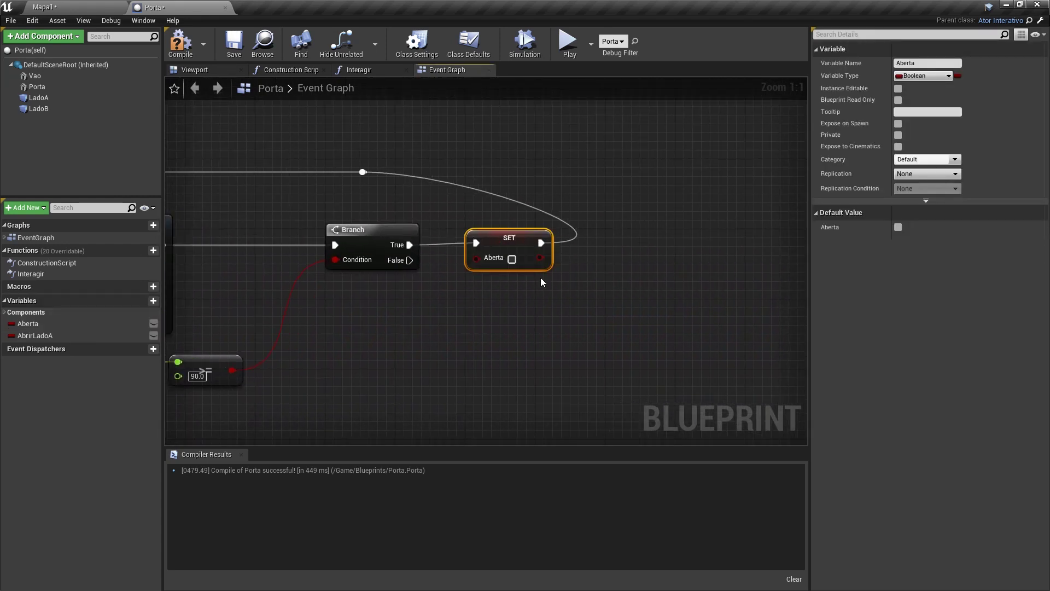
pyautogui.click(509, 276)
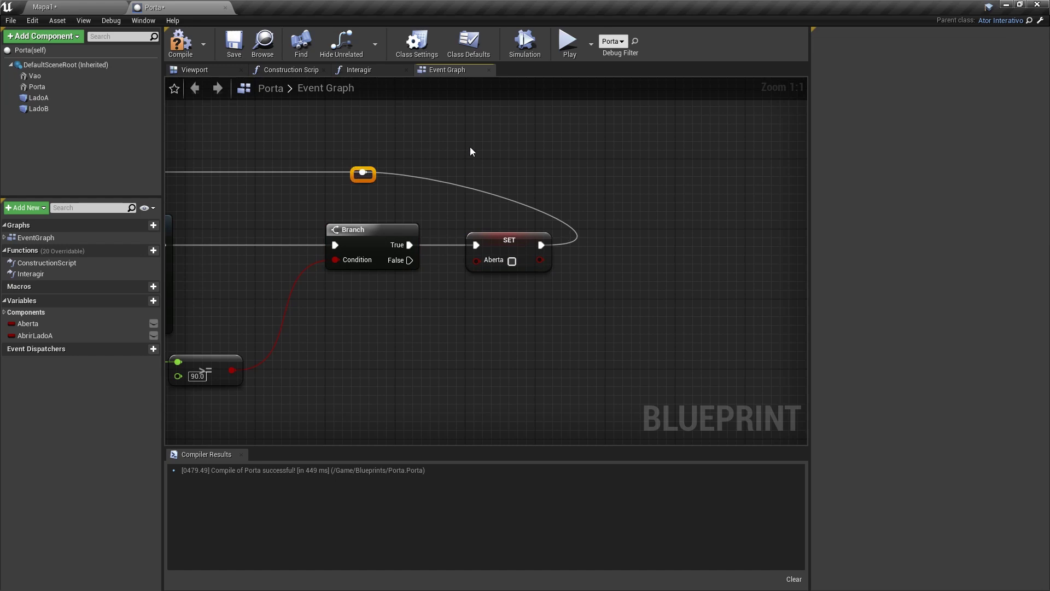
pyautogui.moveTo(363, 174); pyautogui.dragTo(492, 174)
pyautogui.moveTo(386, 164)
pyautogui.mouseDown(button='right')
pyautogui.moveTo(527, 288)
pyautogui.moveTo(459, 203)
pyautogui.mouseUp(button='right')
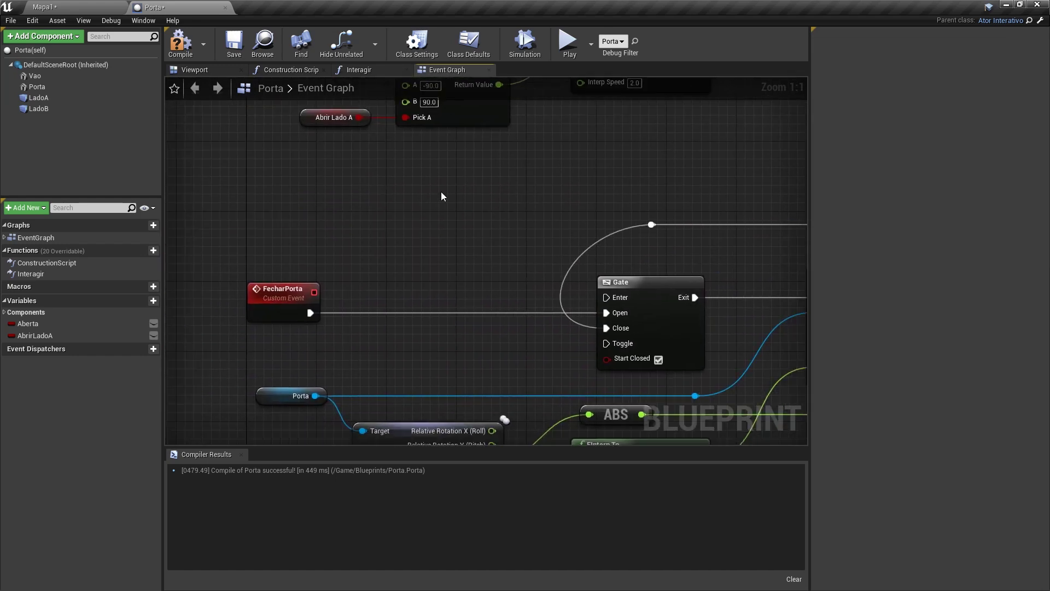
pyautogui.rightClick(464, 198)
pyautogui.press('Escape')
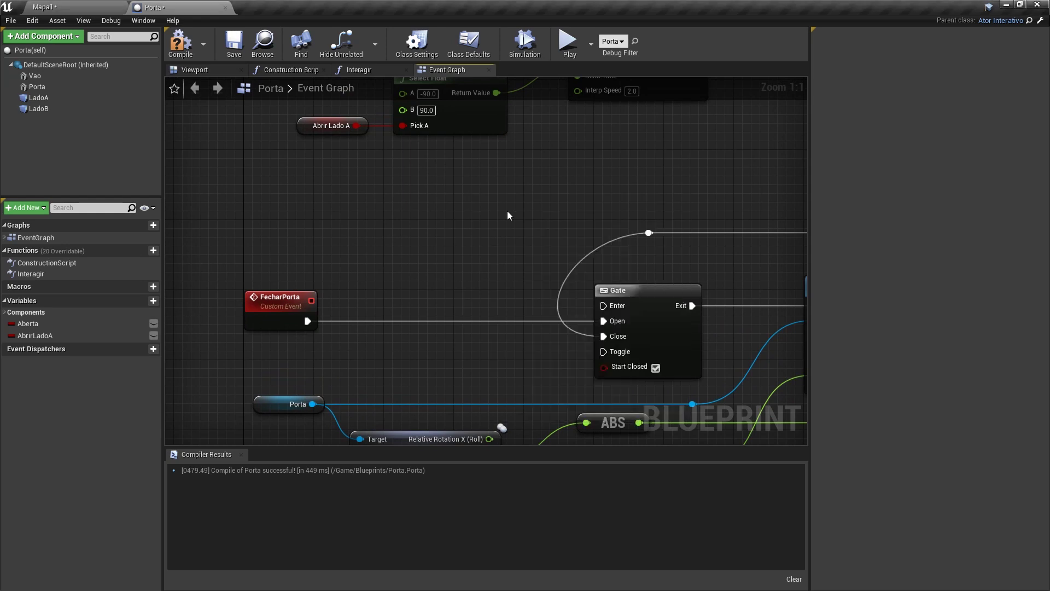
pyautogui.moveTo(463, 202)
pyautogui.mouseDown(button='right')
pyautogui.moveTo(520, 317)
pyautogui.moveTo(421, 215)
pyautogui.moveTo(457, 286)
pyautogui.moveTo(442, 334)
pyautogui.moveTo(358, 180)
pyautogui.mouseUp(button='right')
# Add a FecharPortaTick custom event with a Float input named Delta
pyautogui.rightClick(349, 180)
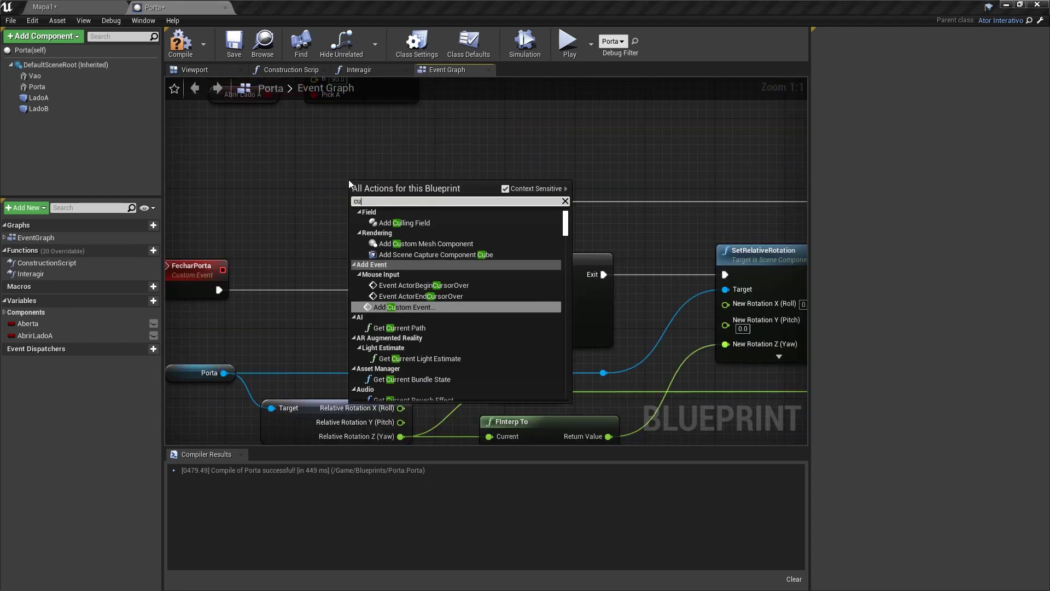
pyautogui.write('custom e')
pyautogui.press('Return')
pyautogui.write('FeceharP')
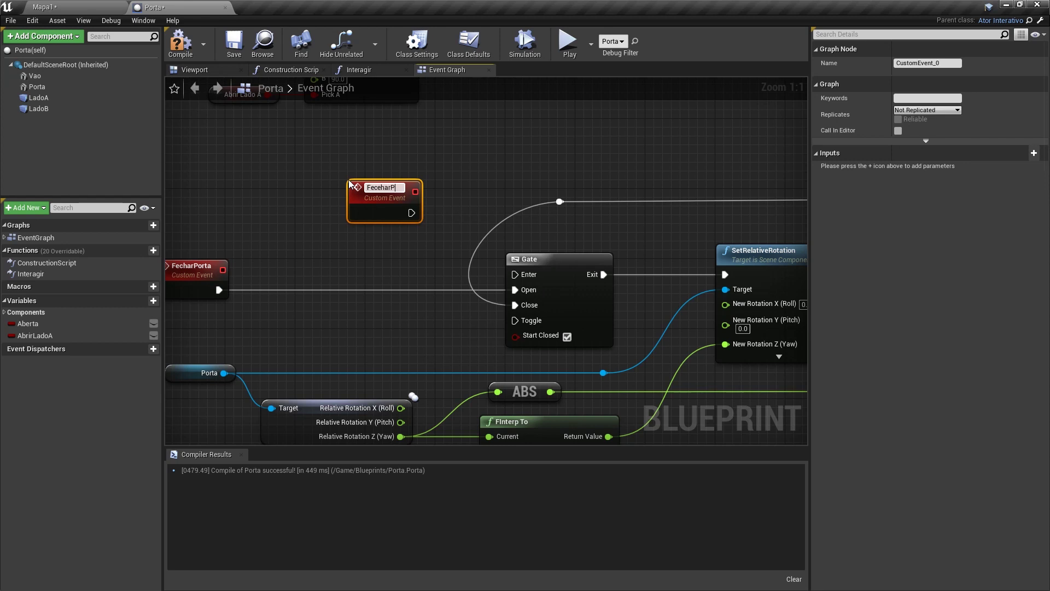
pyautogui.press('BackSpace')
pyautogui.press('BackSpace')
pyautogui.press('BackSpace')
pyautogui.write('harPortaTick')
pyautogui.press('Return')
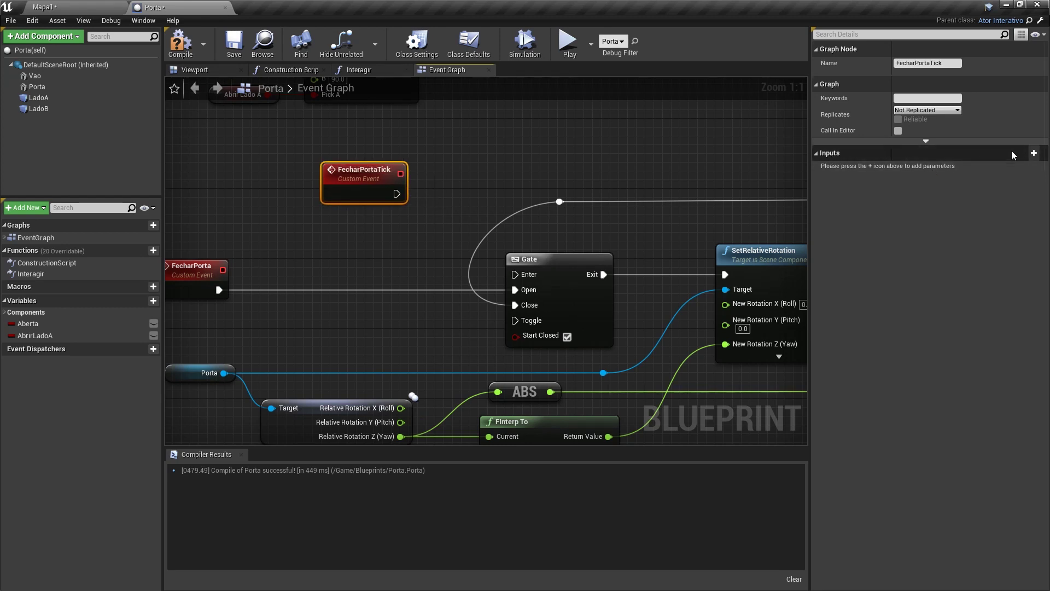
pyautogui.click(1033, 153)
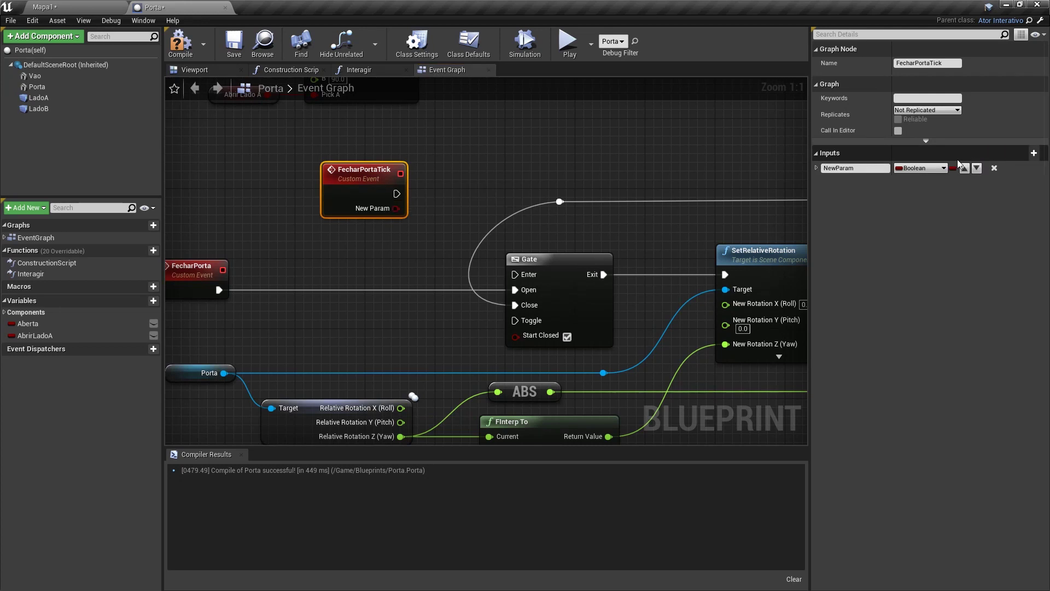
pyautogui.click(925, 168)
pyautogui.click(810, 240)
pyautogui.write('De')
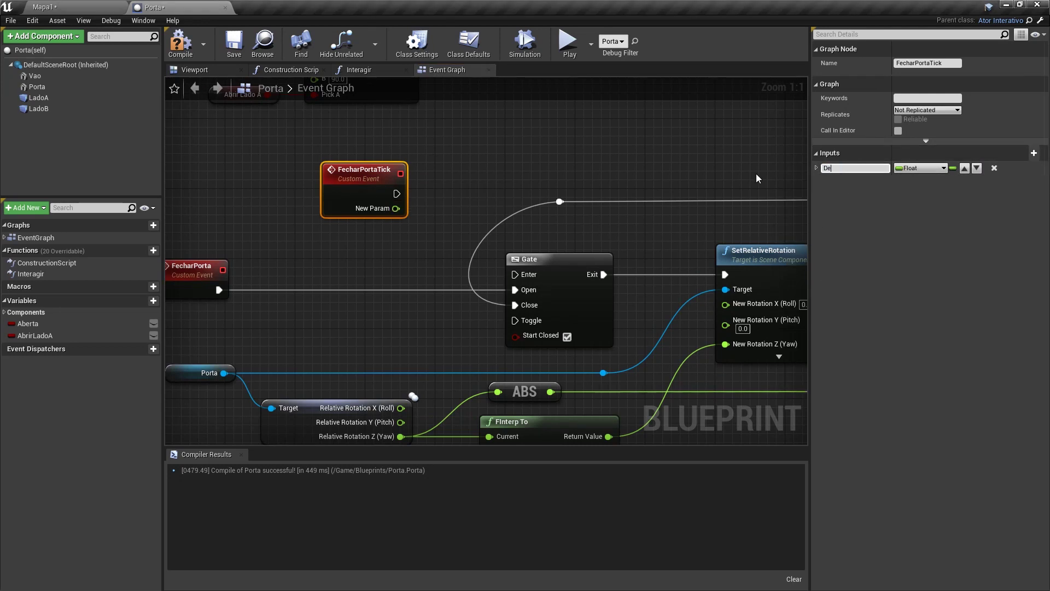
pyautogui.write('lta')
pyautogui.press('Return')
# Add an AbrirPortaTick custom event with a Delta input beside Event Tick
pyautogui.moveTo(755, 173)
pyautogui.mouseDown(button='right')
pyautogui.moveTo(483, 288)
pyautogui.moveTo(479, 305)
pyautogui.mouseUp(button='right')
pyautogui.moveTo(416, 208); pyautogui.dragTo(311, 190)
pyautogui.rightClick(451, 206)
pyautogui.write('custom e')
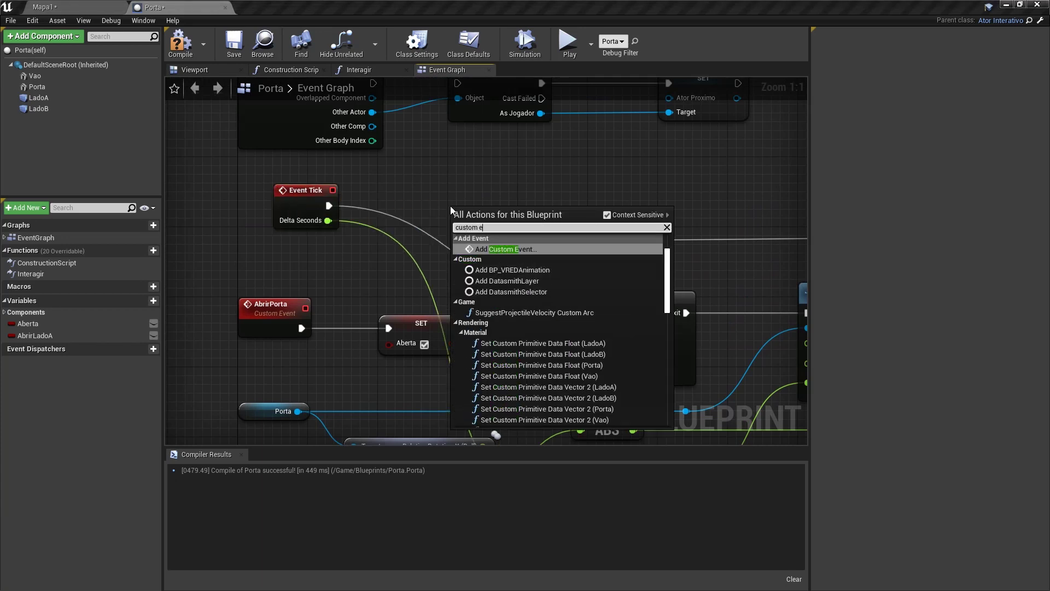
pyautogui.click(475, 247)
pyautogui.write('AbrirPortaTick')
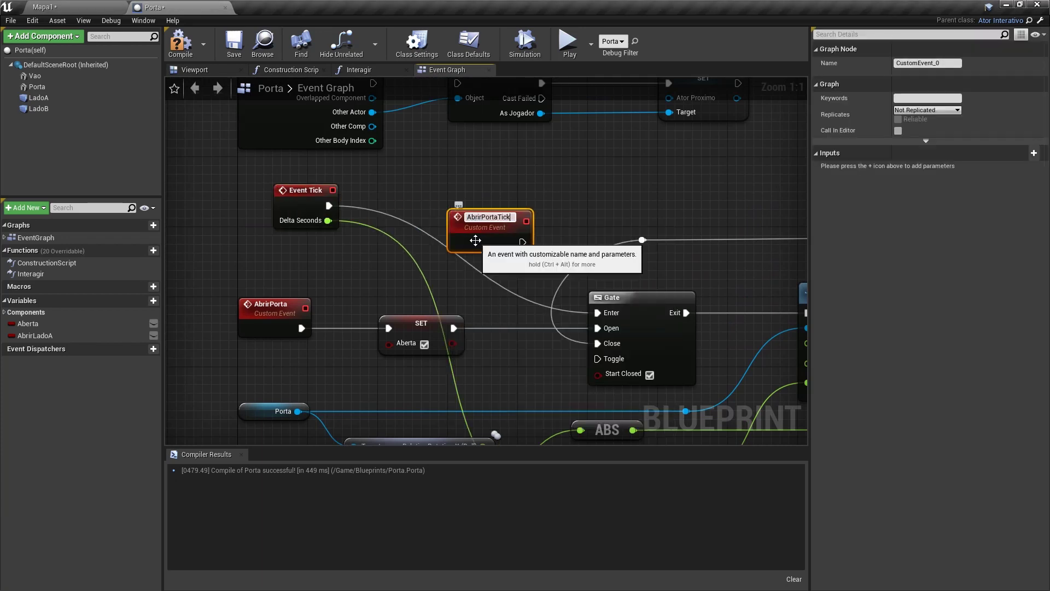
pyautogui.press('Return')
pyautogui.click(1033, 153)
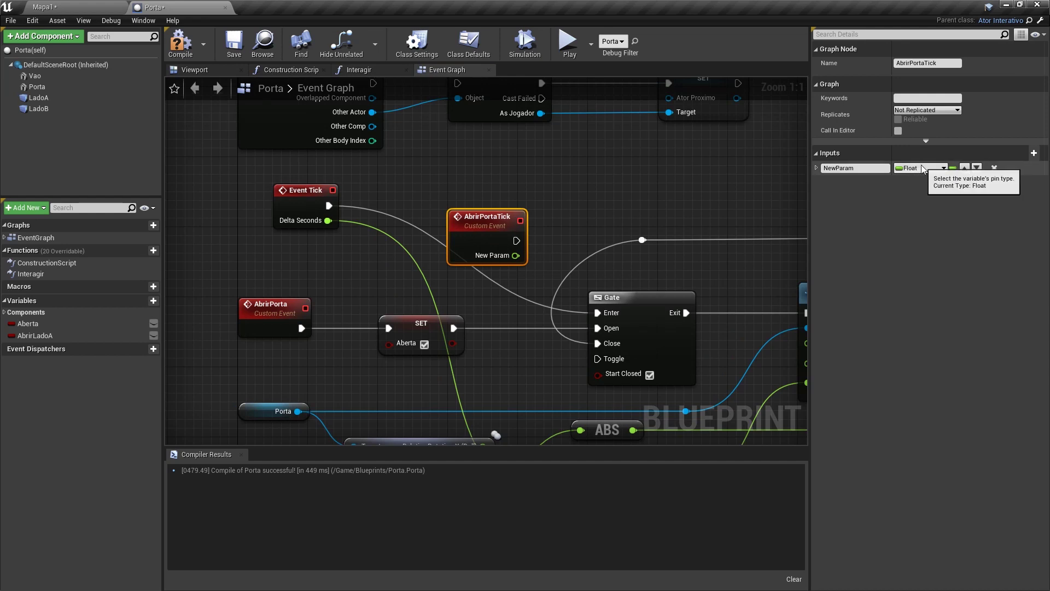
pyautogui.write('Delta')
pyautogui.press('Return')
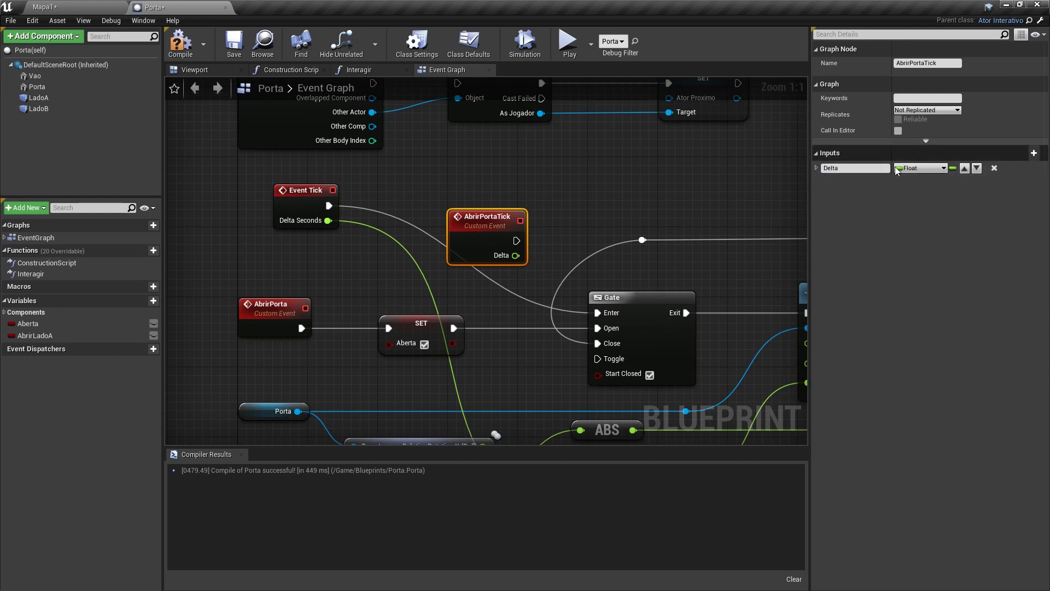
# Hand Event Tick's links to AbrirPortaTick; wire FecharPortaTick into its Gate and FInterp To Delta Time
pyautogui.moveTo(487, 216); pyautogui.dragTo(443, 226)
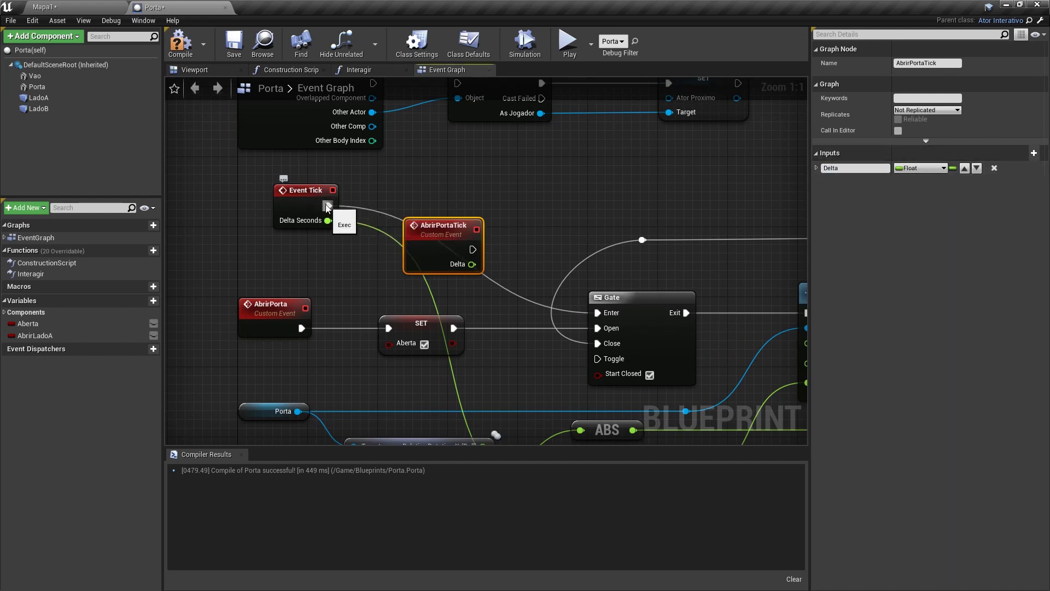
pyautogui.moveTo(328, 205)
pyautogui.mouseDown()
pyautogui.moveTo(470, 257)
pyautogui.moveTo(408, 246)
pyautogui.moveTo(443, 249)
pyautogui.mouseUp()
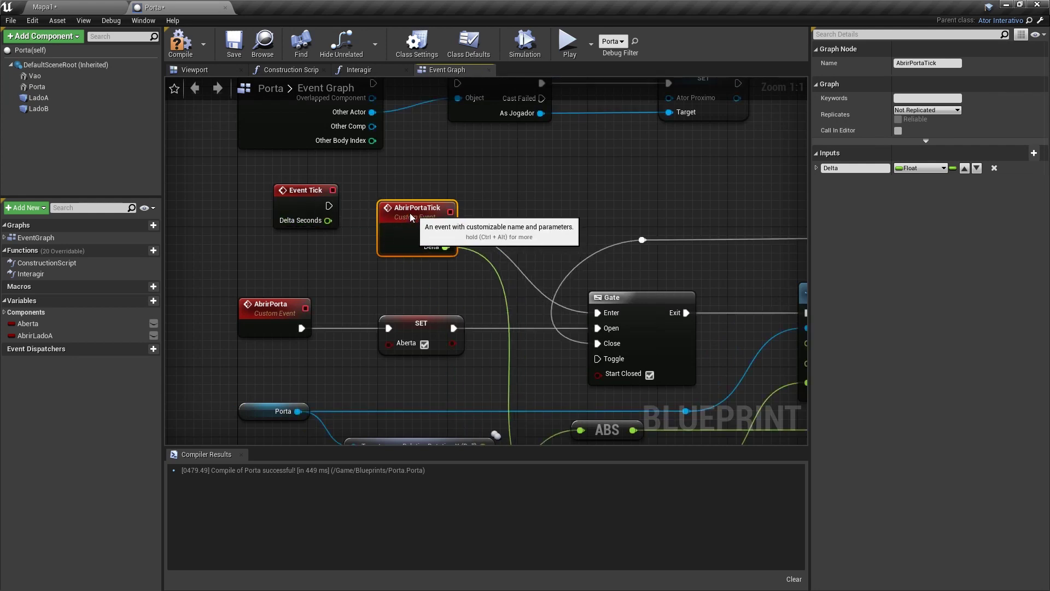
pyautogui.moveTo(444, 220); pyautogui.dragTo(562, 299)
pyautogui.moveTo(405, 195); pyautogui.dragTo(378, 204)
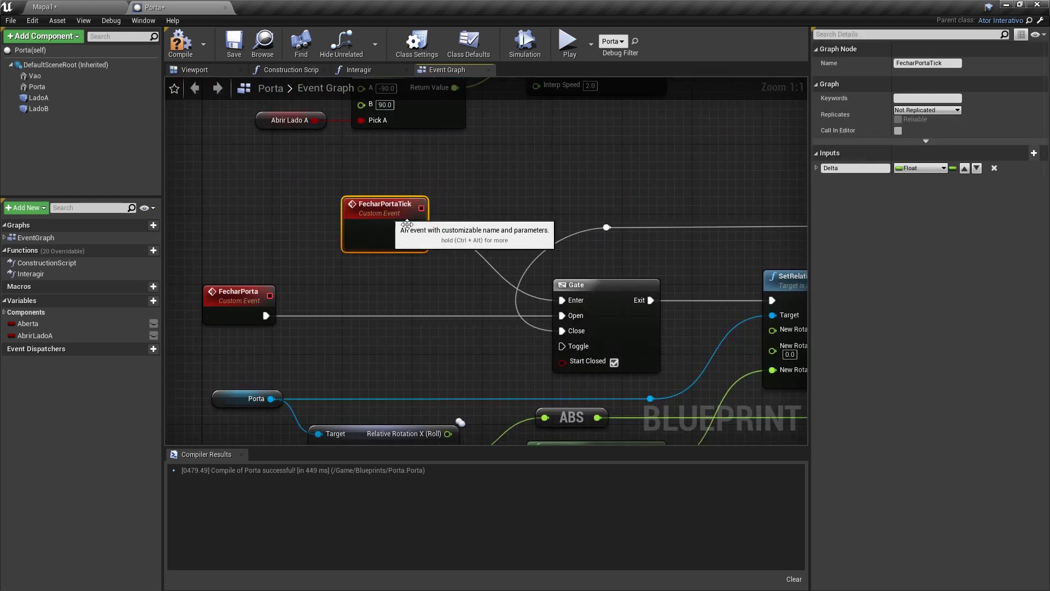
pyautogui.moveTo(433, 273); pyautogui.dragTo(420, 189, button='right')
pyautogui.moveTo(431, 169)
pyautogui.mouseDown()
pyautogui.moveTo(477, 257)
pyautogui.moveTo(553, 336)
pyautogui.mouseUp()
pyautogui.scroll(-4, 552, 335)
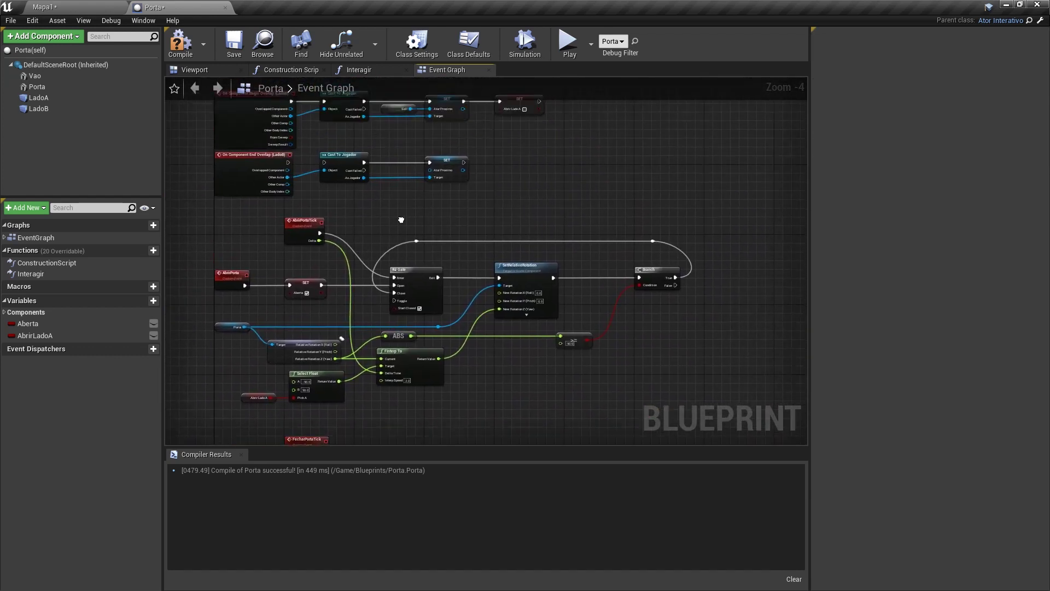
pyautogui.moveTo(383, 164)
pyautogui.mouseDown(button='right')
pyautogui.moveTo(405, 303)
pyautogui.moveTo(548, 317)
pyautogui.mouseUp(button='right')
pyautogui.scroll(1, 452, 293)
# Call Abrir Porta Tick from Event Tick, passing Delta Seconds into its Delta
pyautogui.scroll(2, 369, 273)
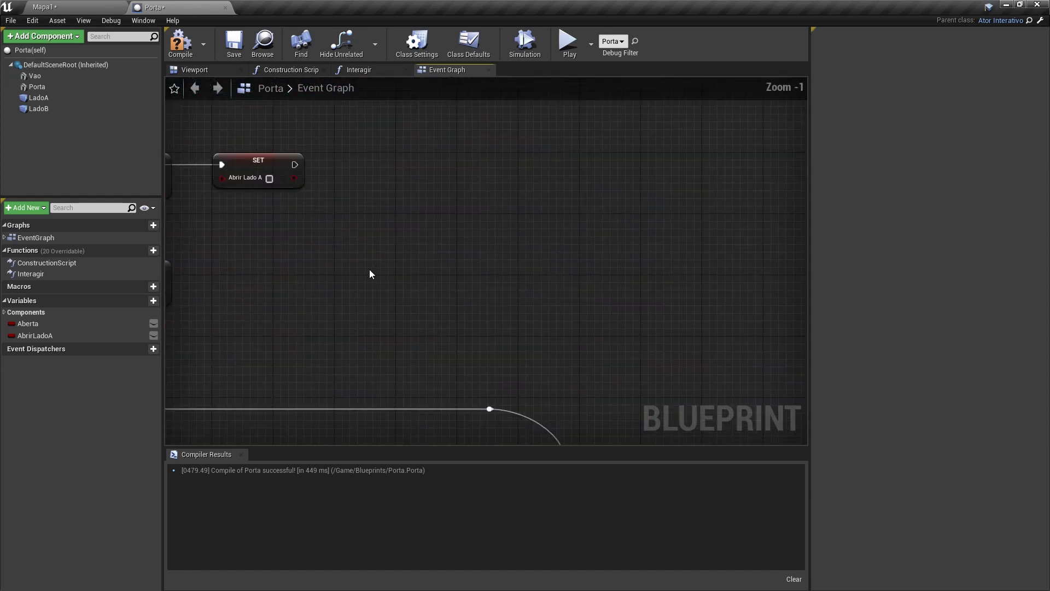
pyautogui.scroll(1, 342, 273)
pyautogui.moveTo(342, 272); pyautogui.dragTo(419, 236, button='right')
pyautogui.moveTo(466, 244); pyautogui.dragTo(551, 245)
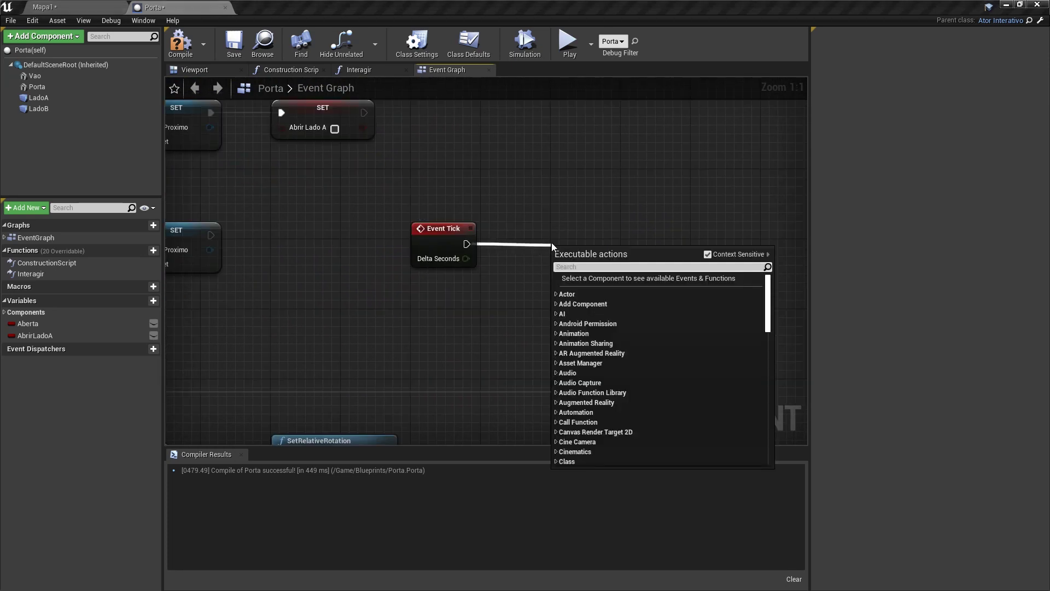
pyautogui.write('abrir porta')
pyautogui.press('Down')
pyautogui.press('Return')
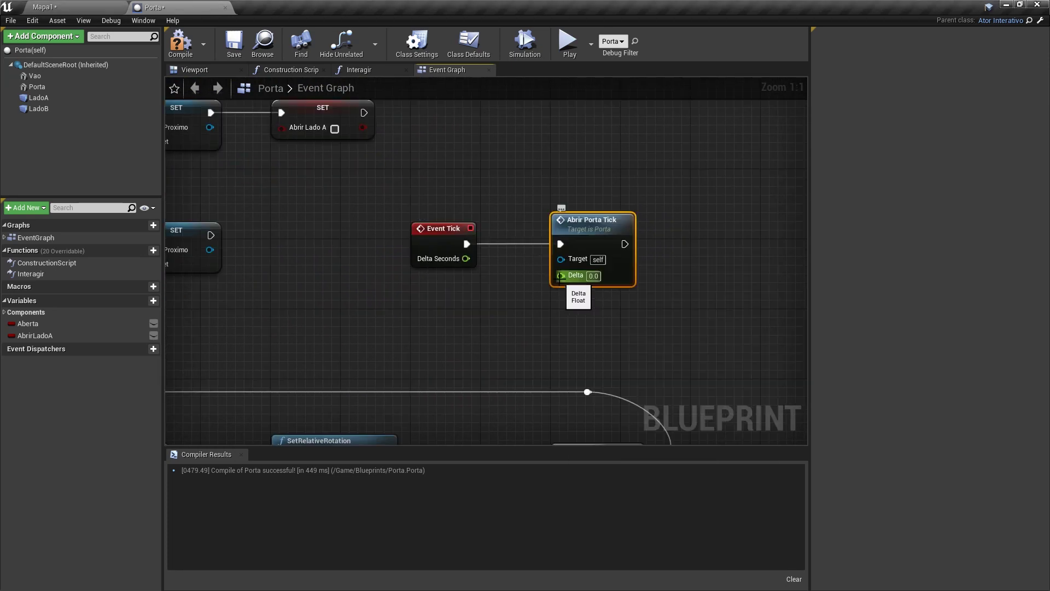
pyautogui.moveTo(560, 275); pyautogui.dragTo(468, 260)
pyautogui.moveTo(468, 260); pyautogui.dragTo(276, 249, button='right')
# Chain a Fechar Porta Tick call after it, routing Delta Seconds through a reroute point
pyautogui.moveTo(433, 233); pyautogui.dragTo(511, 231)
pyautogui.write('fec')
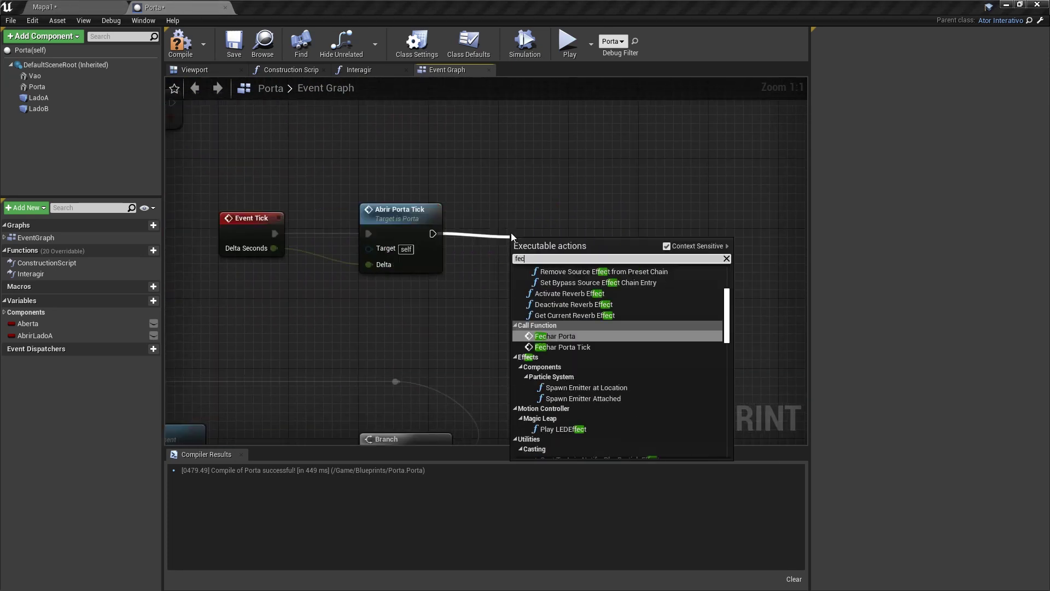
pyautogui.write('har po')
pyautogui.press('Down')
pyautogui.press('Return')
pyautogui.moveTo(273, 248)
pyautogui.mouseDown()
pyautogui.moveTo(362, 287)
pyautogui.moveTo(508, 265)
pyautogui.mouseUp()
pyautogui.click(374, 312)
pyautogui.doubleClick(419, 207)
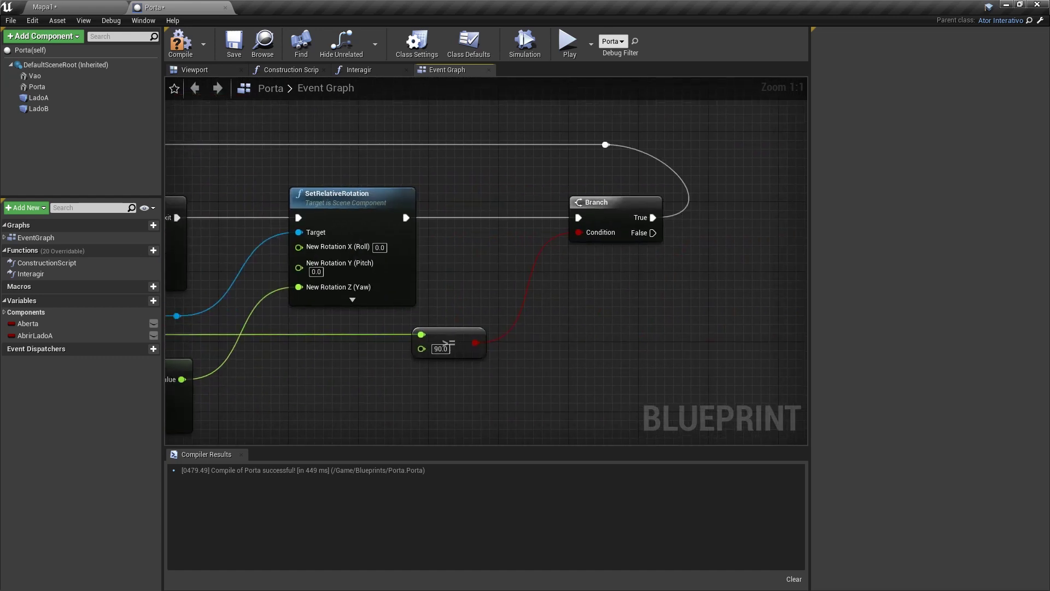
# Add a Sequence node after the Branch's True output
pyautogui.moveTo(749, 195); pyautogui.dragTo(448, 209, button='right')
pyautogui.scroll(-1, 449, 209)
pyautogui.moveTo(280, 243)
pyautogui.mouseDown(button='right')
pyautogui.moveTo(295, 299)
pyautogui.moveTo(292, 217)
pyautogui.mouseUp(button='right')
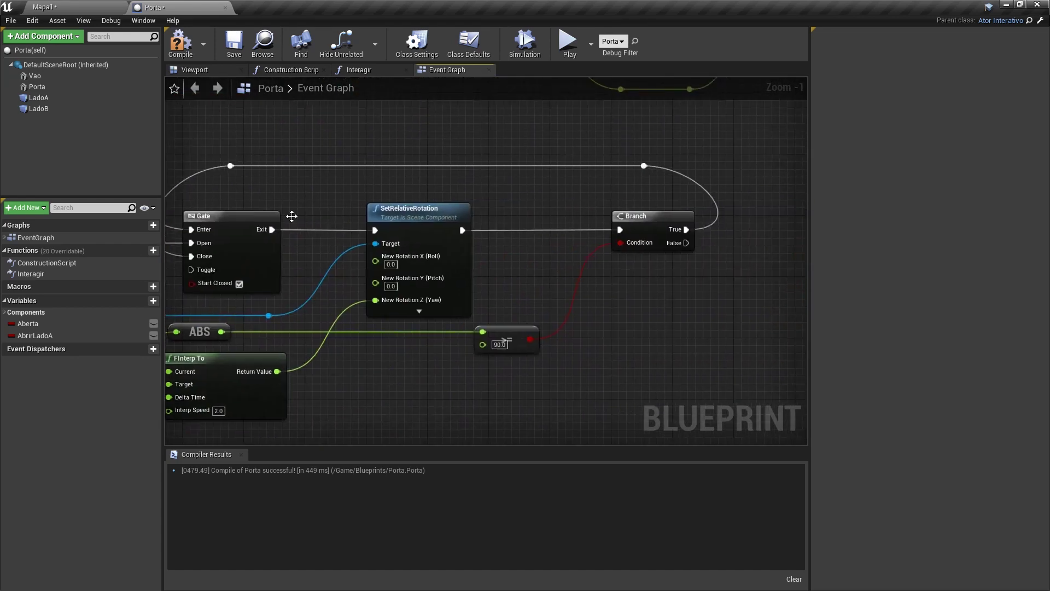
pyautogui.moveTo(640, 218); pyautogui.dragTo(591, 217, button='right')
pyautogui.moveTo(529, 341); pyautogui.dragTo(530, 333)
pyautogui.click(641, 277)
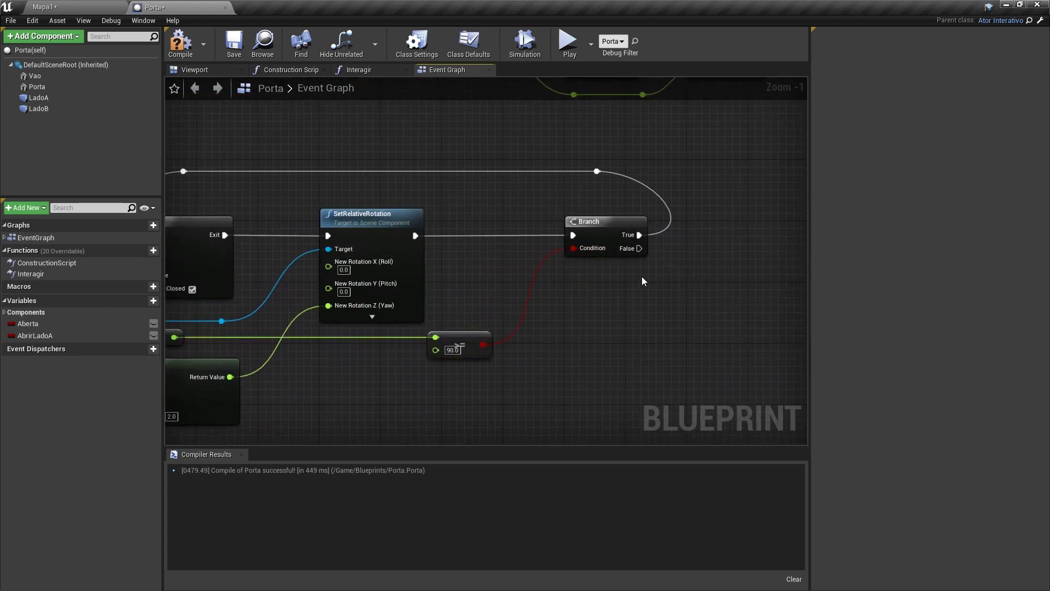
pyautogui.moveTo(641, 277); pyautogui.dragTo(511, 294, button='right')
pyautogui.scroll(1, 510, 294)
pyautogui.moveTo(474, 285); pyautogui.dragTo(540, 263)
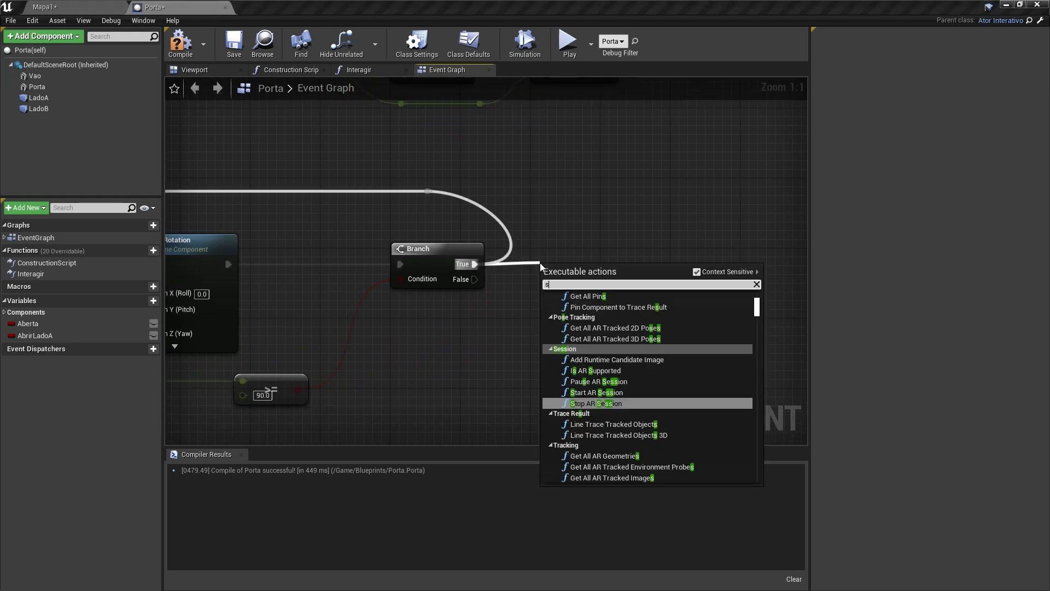
pyautogui.press('Escape')
# Add a Delay node after the Sequence's Then 1 output
pyautogui.moveTo(539, 262); pyautogui.dragTo(586, 231, button='right')
pyautogui.moveTo(196, 250); pyautogui.dragTo(423, 240, button='right')
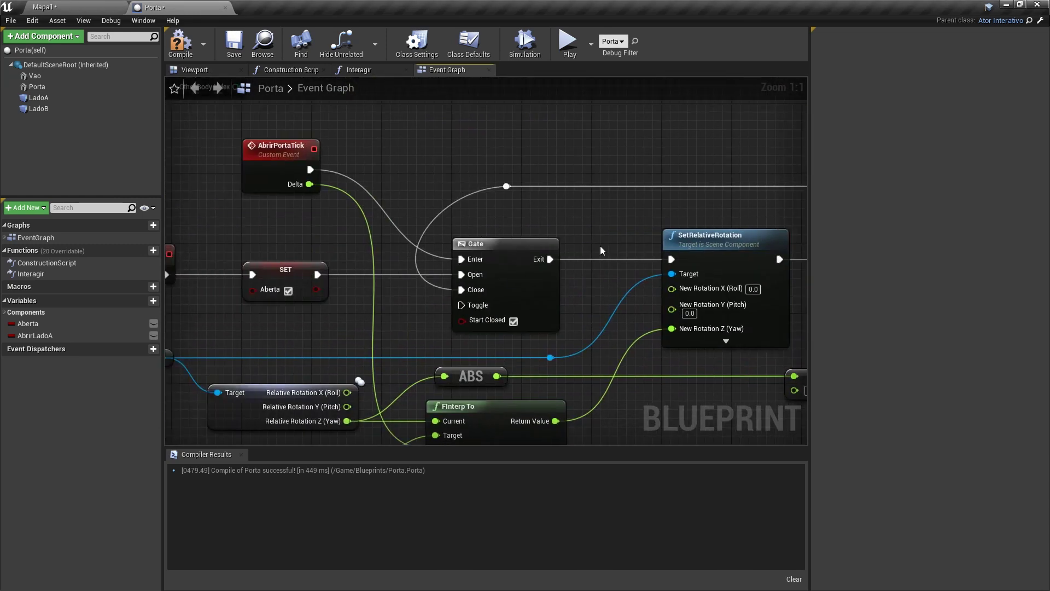
pyautogui.moveTo(601, 250); pyautogui.dragTo(454, 207, button='right')
pyautogui.moveTo(757, 261); pyautogui.dragTo(518, 278, button='right')
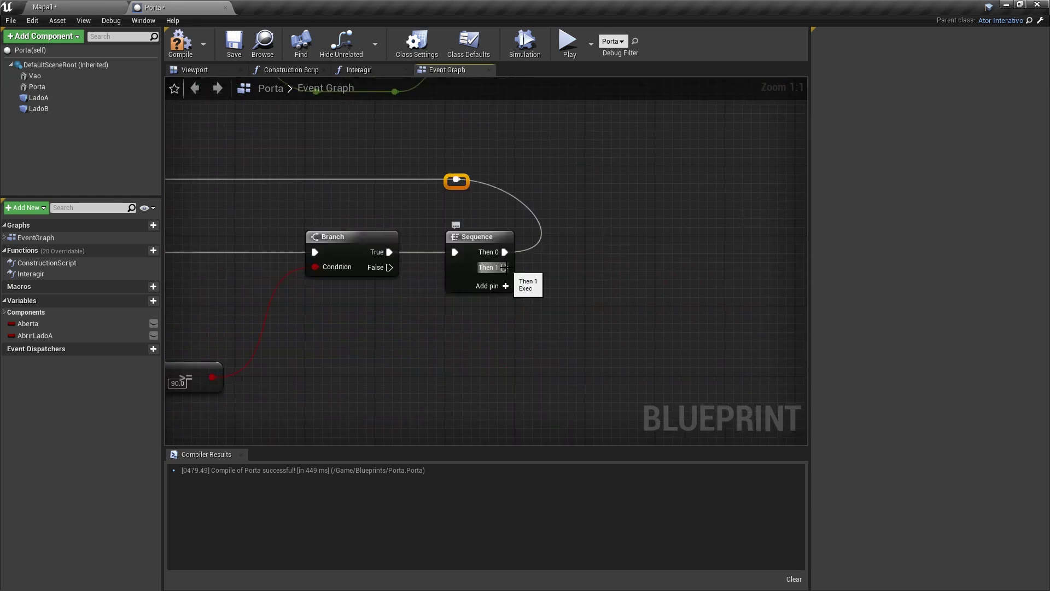
pyautogui.moveTo(504, 268); pyautogui.dragTo(561, 318)
pyautogui.write('delay')
pyautogui.press('Return')
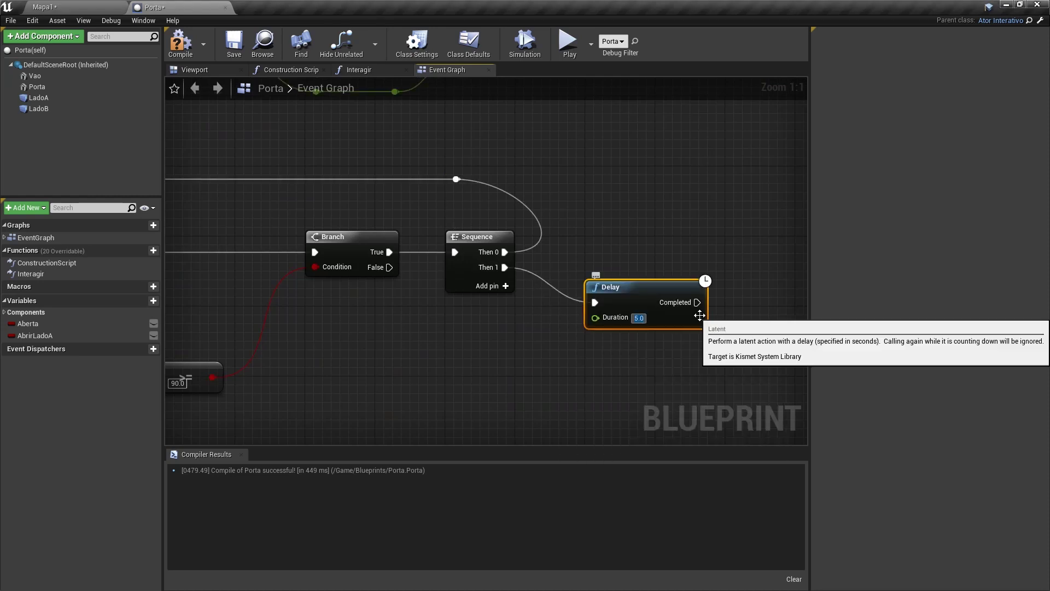
# Call Fechar Porta when the Delay completes, then compile Porta and start a standalone play test
pyautogui.moveTo(699, 316); pyautogui.dragTo(508, 280, button='right')
pyautogui.moveTo(504, 266); pyautogui.dragTo(559, 267)
pyautogui.write('fechar')
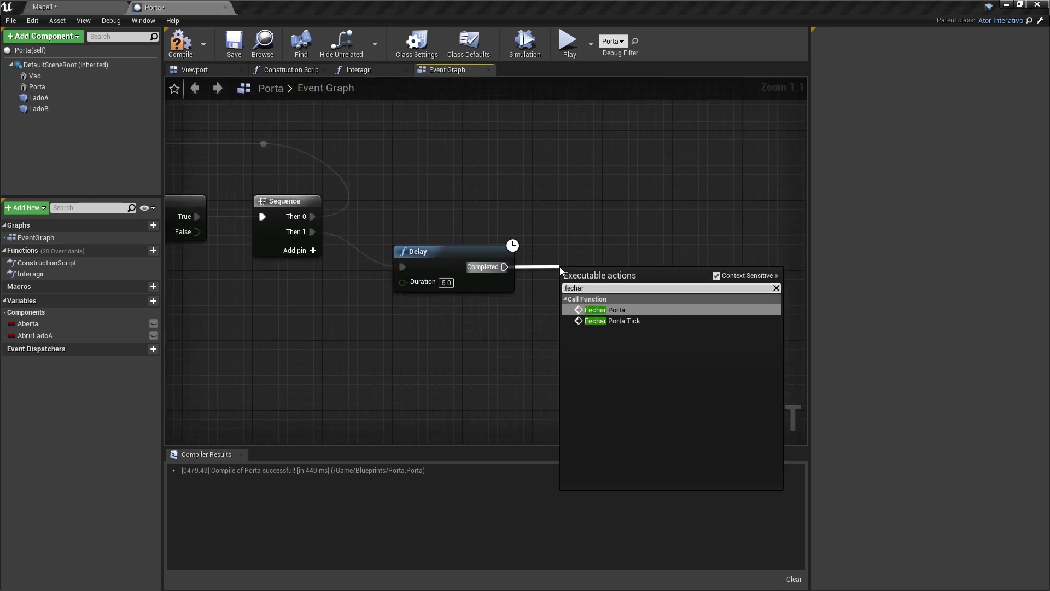
pyautogui.press('Return')
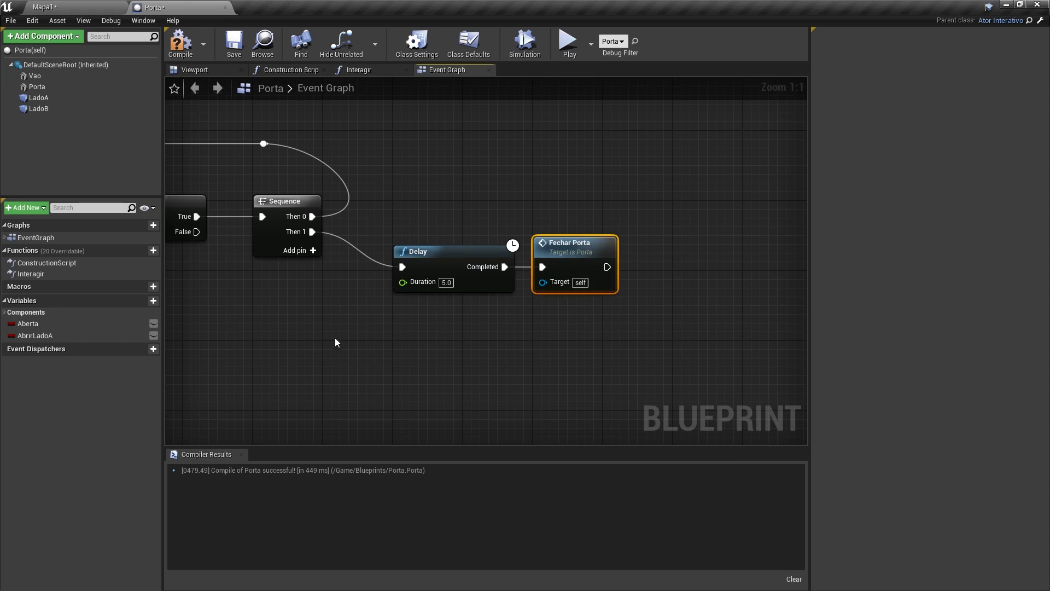
pyautogui.moveTo(329, 353); pyautogui.dragTo(495, 318, button='right')
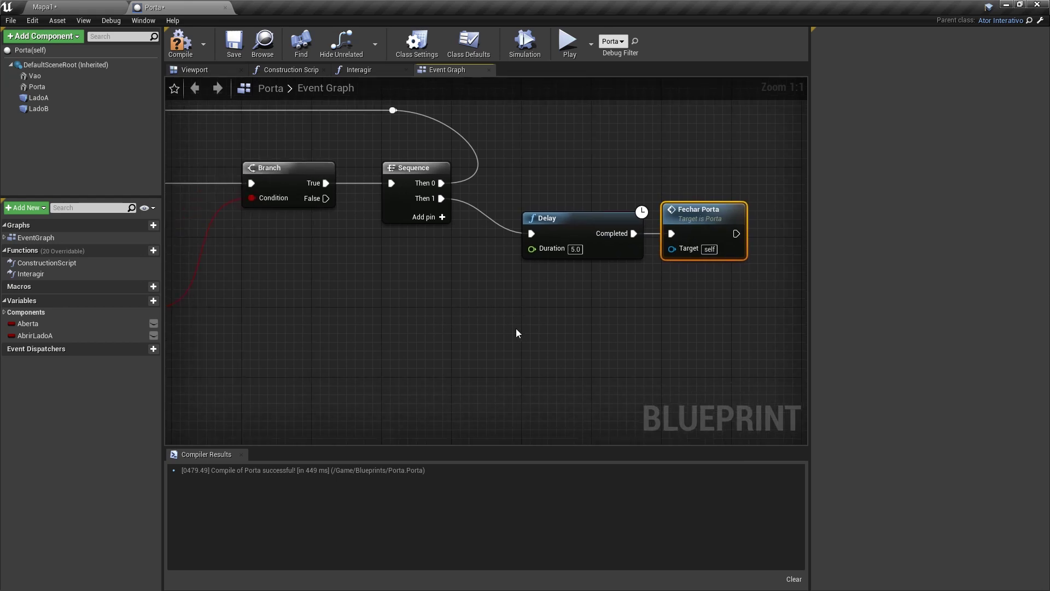
pyautogui.moveTo(516, 332); pyautogui.dragTo(706, 197)
pyautogui.scroll(-2, 527, 251)
pyautogui.moveTo(527, 251); pyautogui.dragTo(597, 248, button='right')
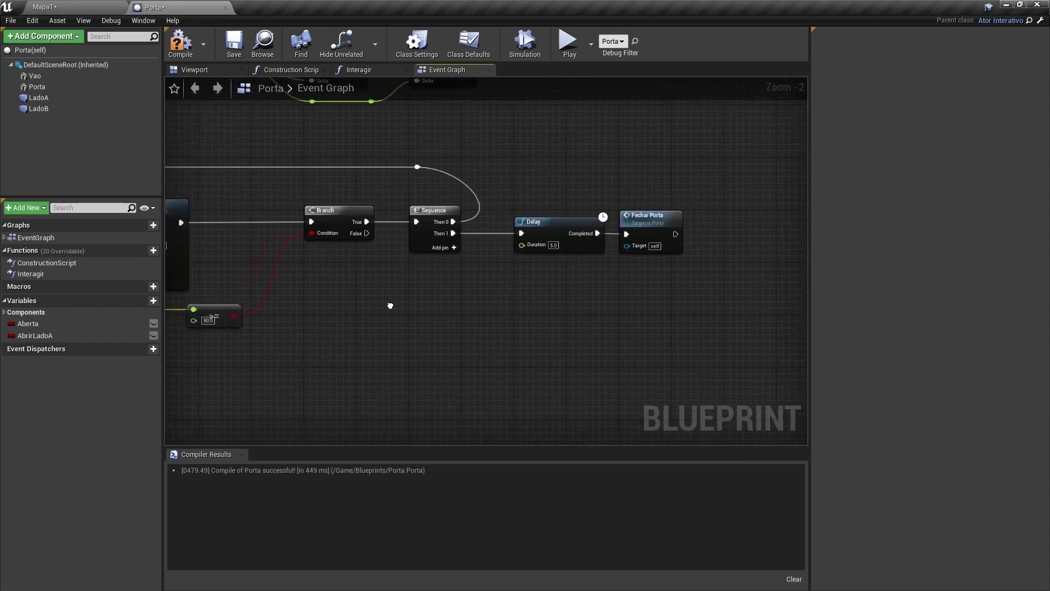
pyautogui.click(180, 49)
pyautogui.click(567, 41)
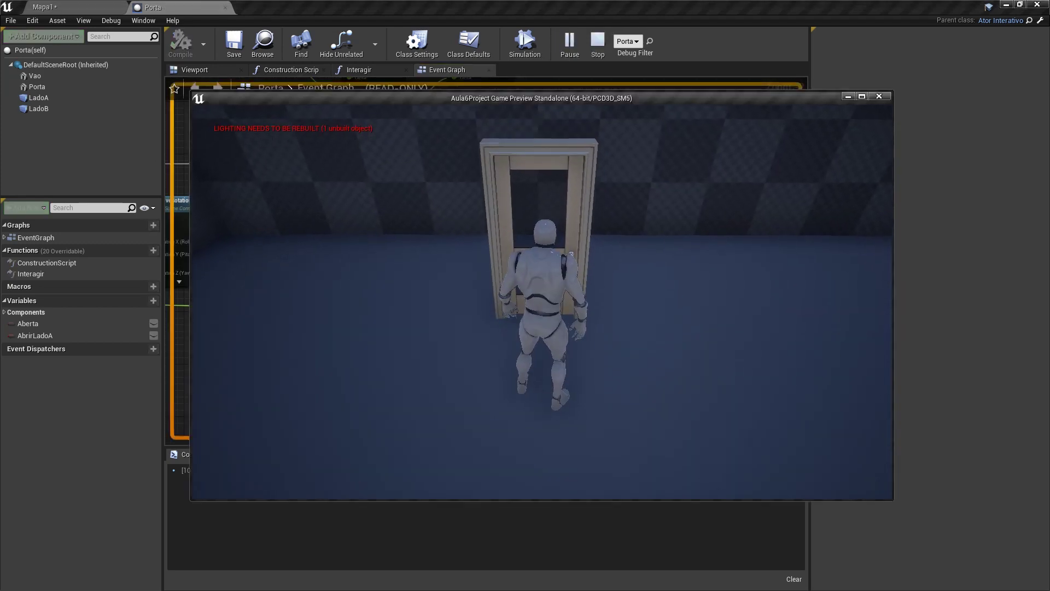
# Trigger the door open with E in the preview, then end the play session
pyautogui.press('e')
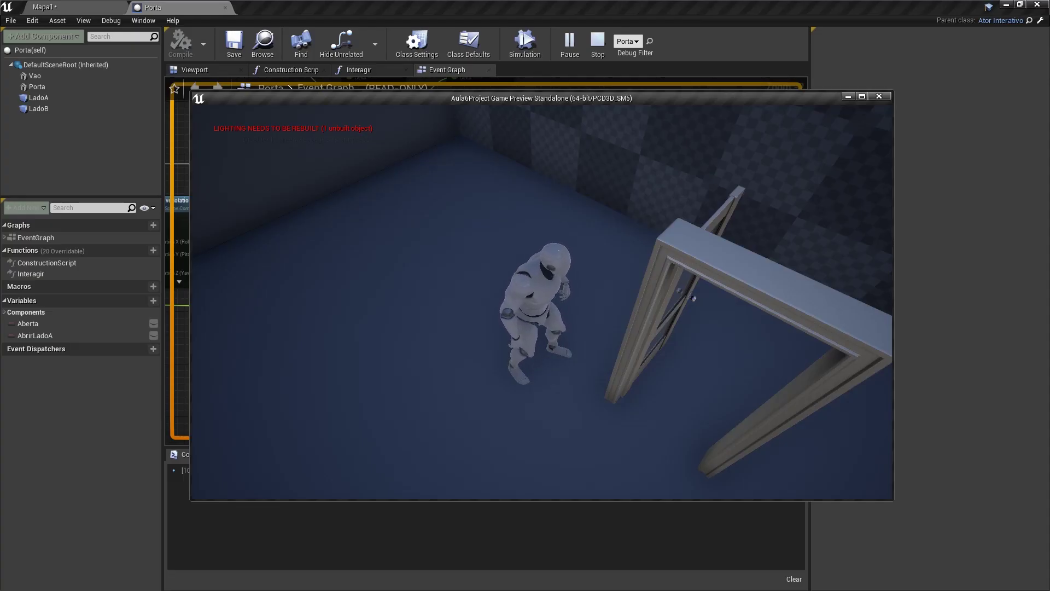
pyautogui.press('Escape')
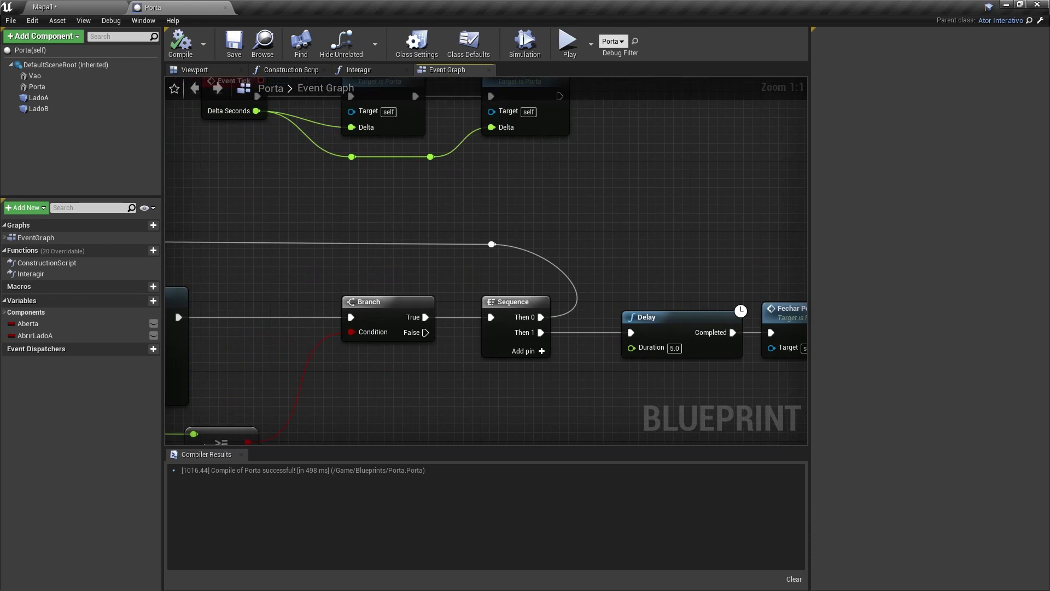
# Pan across the graph to inspect the Branch, Gate, rotation, Delay and Fechar Porta nodes
pyautogui.moveTo(547, 247); pyautogui.dragTo(424, 172, button='right')
pyautogui.moveTo(190, 233); pyautogui.dragTo(459, 239, button='right')
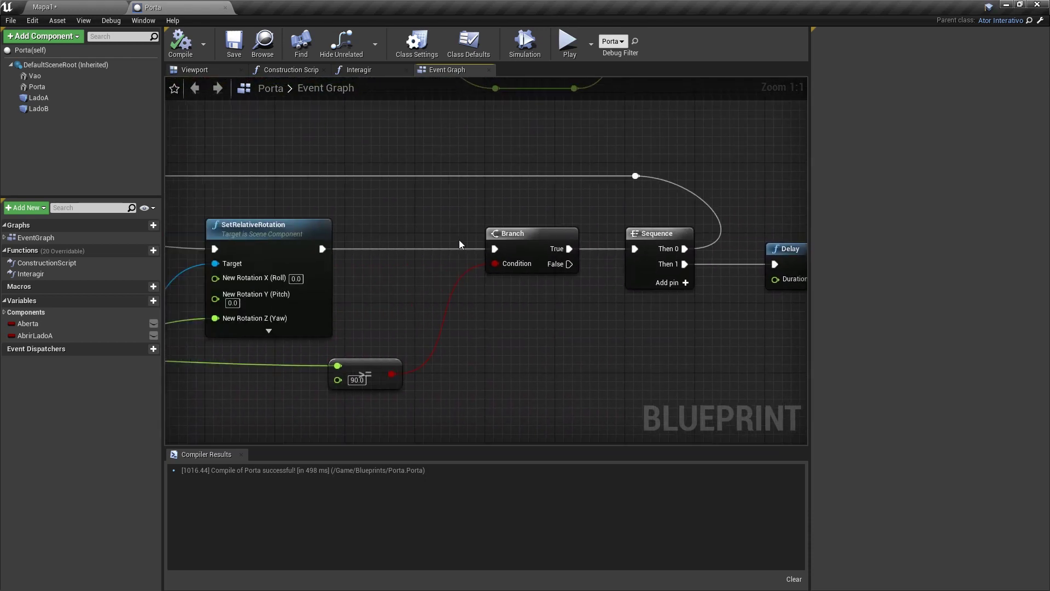
pyautogui.moveTo(438, 248); pyautogui.dragTo(766, 279, button='right')
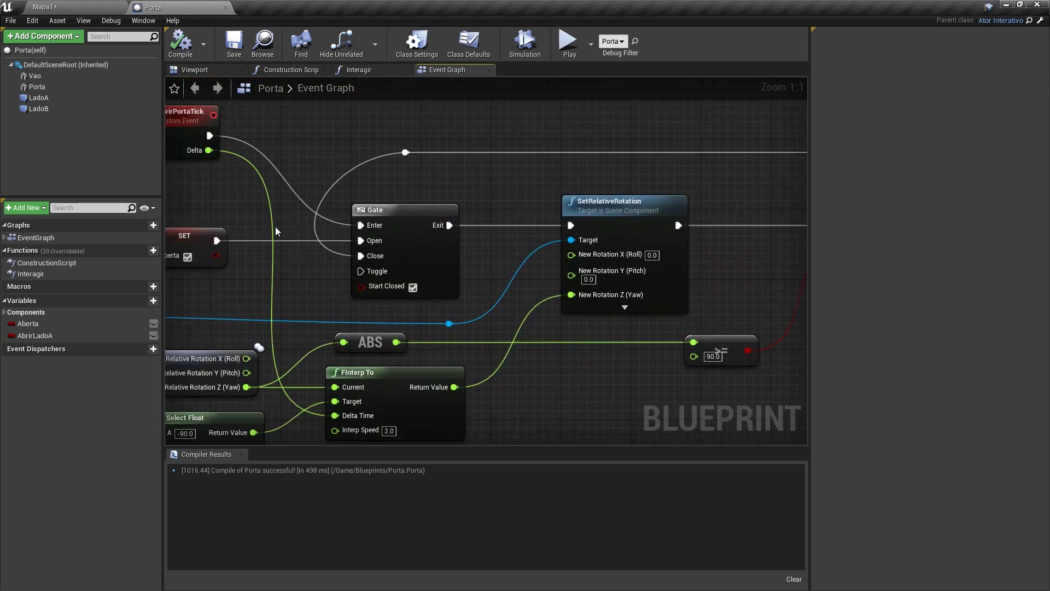
pyautogui.moveTo(275, 226); pyautogui.dragTo(446, 225, button='right')
pyautogui.moveTo(678, 244); pyautogui.dragTo(506, 180, button='right')
pyautogui.moveTo(688, 206); pyautogui.dragTo(500, 181, button='right')
pyautogui.moveTo(606, 161); pyautogui.dragTo(394, 175, button='right')
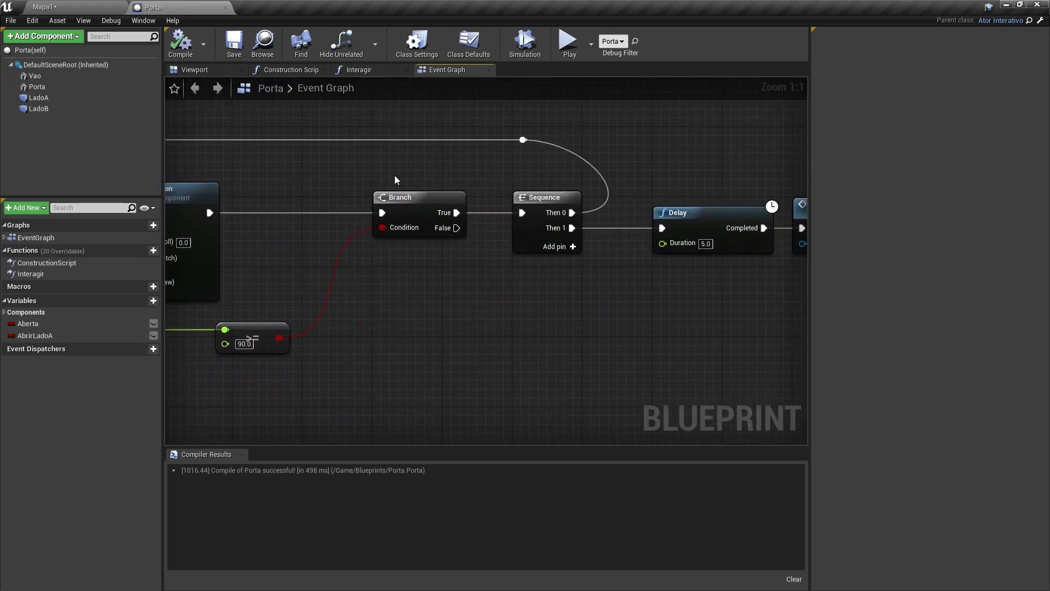
pyautogui.moveTo(685, 164); pyautogui.dragTo(486, 175, button='right')
pyautogui.scroll(-1, 415, 212)
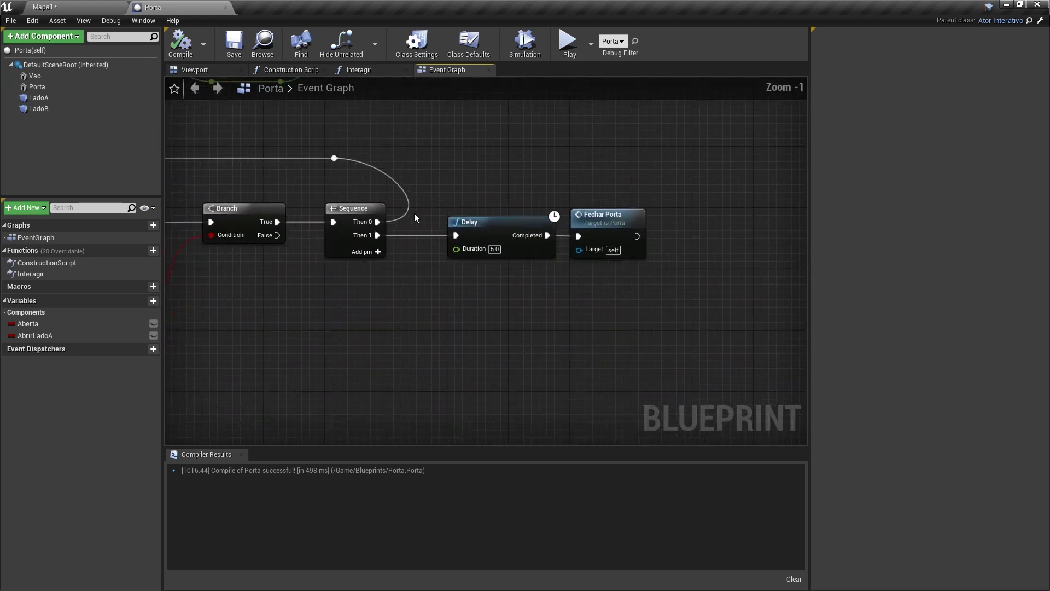
pyautogui.scroll(1, 415, 213)
pyautogui.moveTo(598, 184)
pyautogui.mouseDown(button='right')
pyautogui.moveTo(432, 198)
pyautogui.moveTo(589, 204)
pyautogui.mouseUp(button='right')
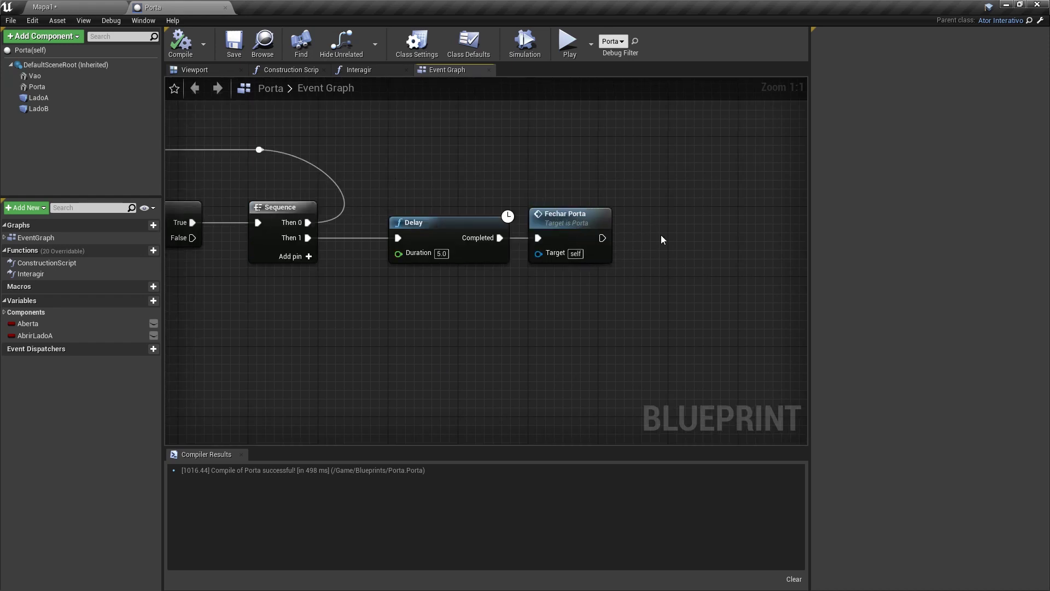
pyautogui.moveTo(660, 234); pyautogui.dragTo(484, 264, button='right')
# Move Delay and Fechar Porta right and add a Print String after Sequence's Then 1
pyautogui.moveTo(475, 266); pyautogui.dragTo(552, 264)
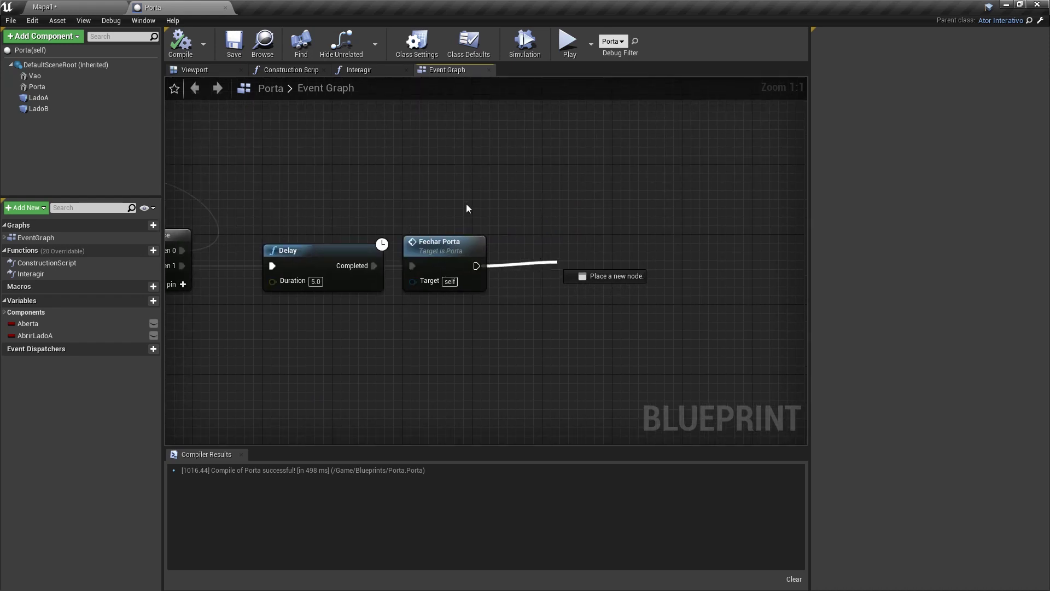
pyautogui.moveTo(466, 203); pyautogui.dragTo(590, 198, button='right')
pyautogui.moveTo(465, 308); pyautogui.dragTo(628, 207)
pyautogui.moveTo(569, 236); pyautogui.dragTo(709, 236)
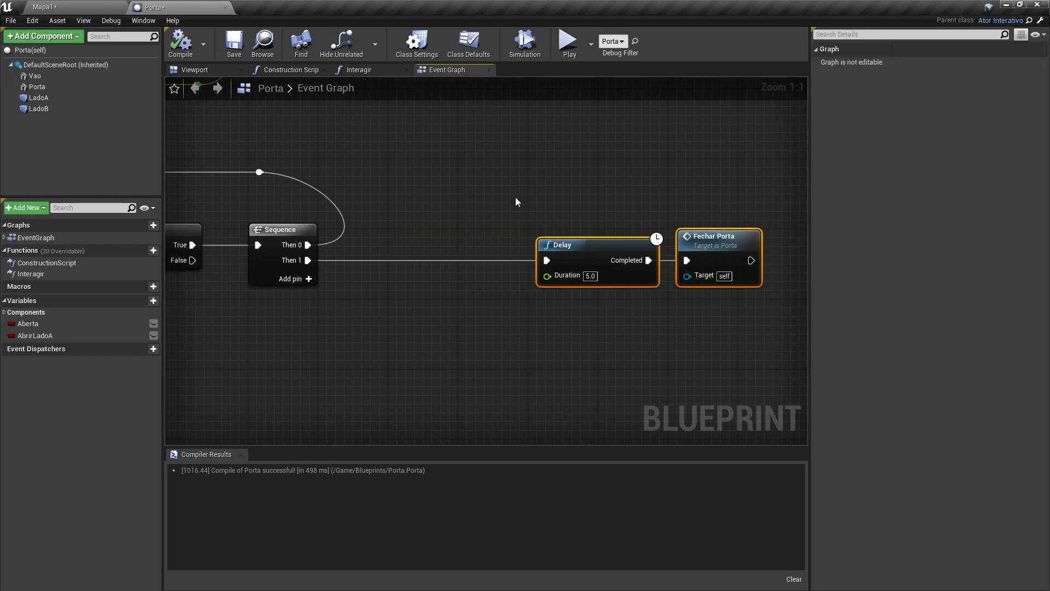
pyautogui.moveTo(321, 260); pyautogui.dragTo(387, 264)
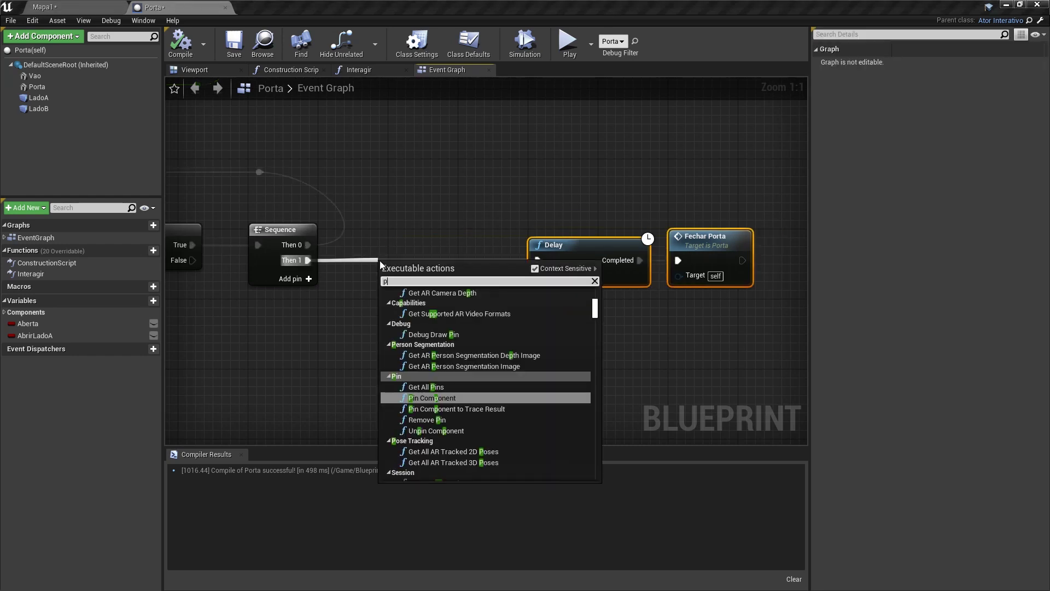
pyautogui.click(437, 394)
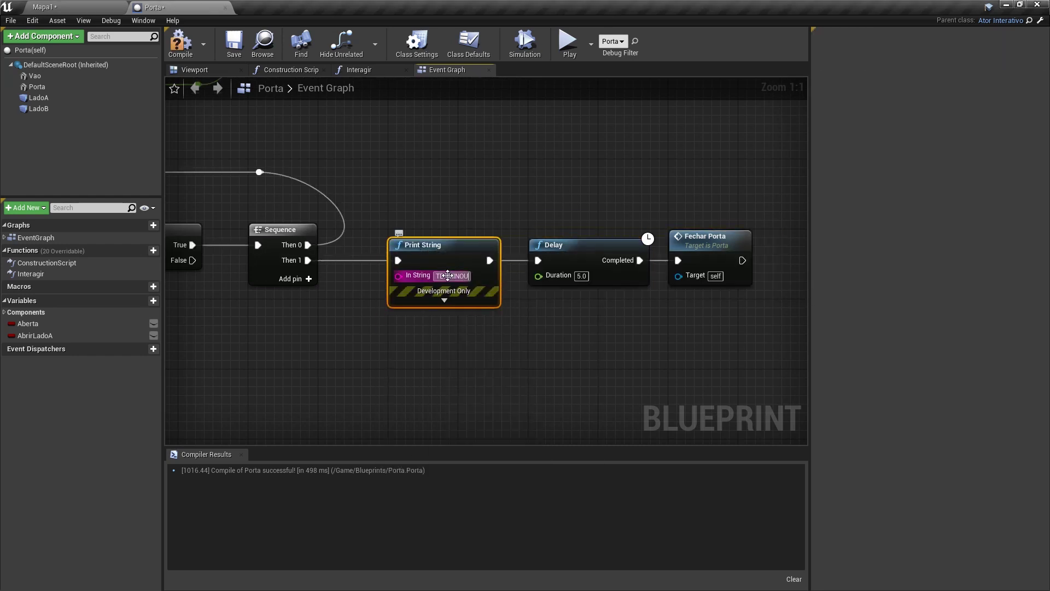
# Play-test the level: walk to the door, open it with E, then end the session
pyautogui.click(566, 45)
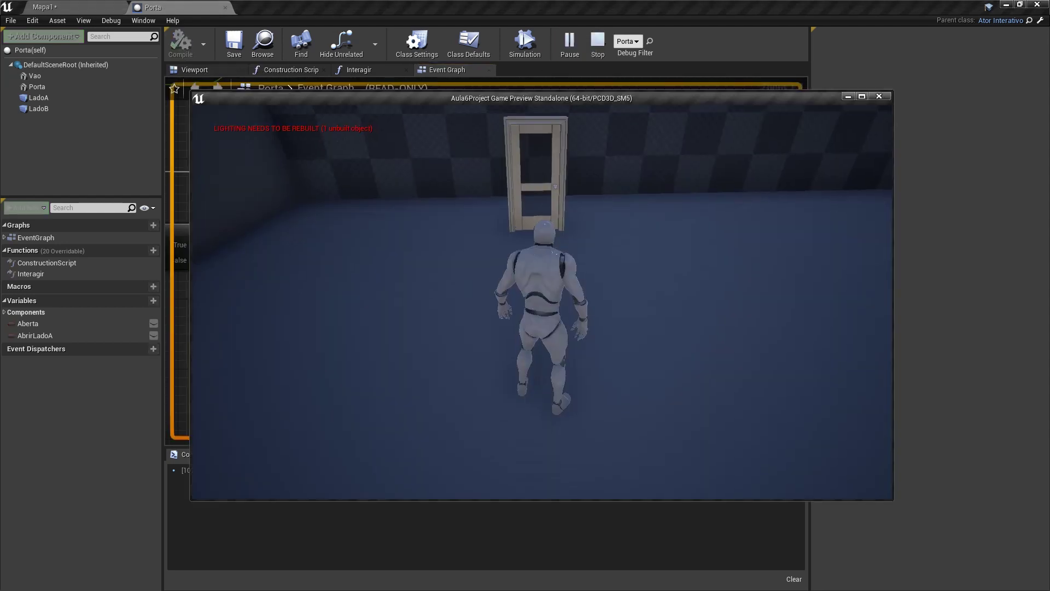
pyautogui.press('w')
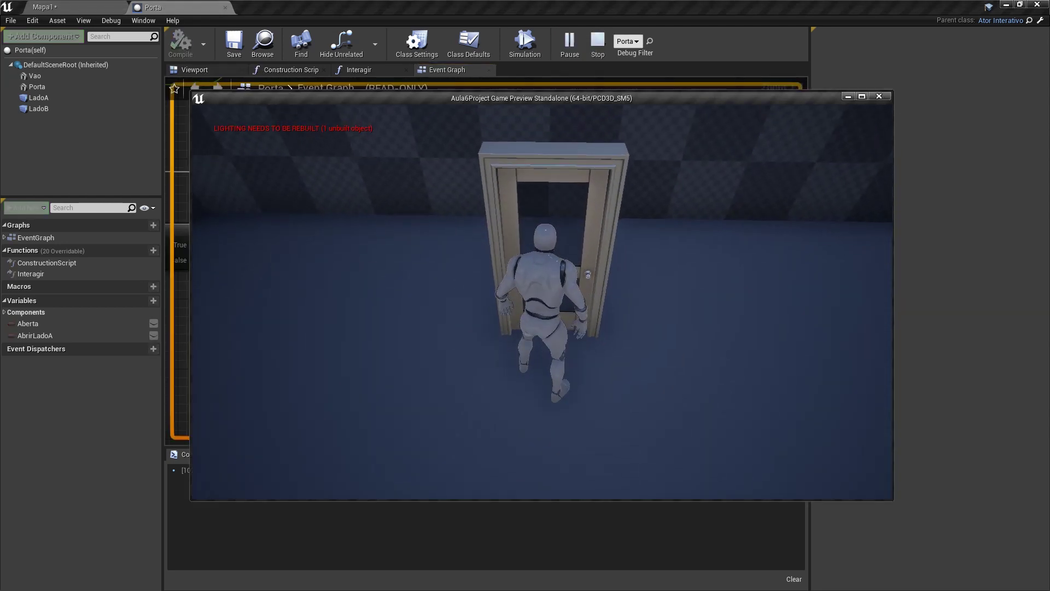
pyautogui.press('e')
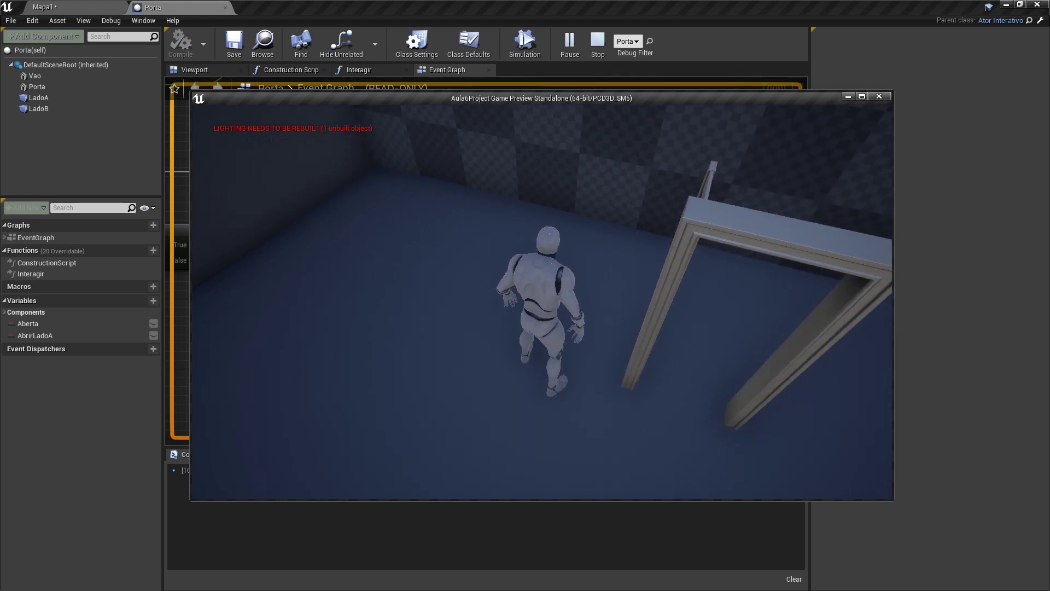
pyautogui.press('Escape')
pyautogui.moveTo(607, 322); pyautogui.dragTo(595, 316, button='right')
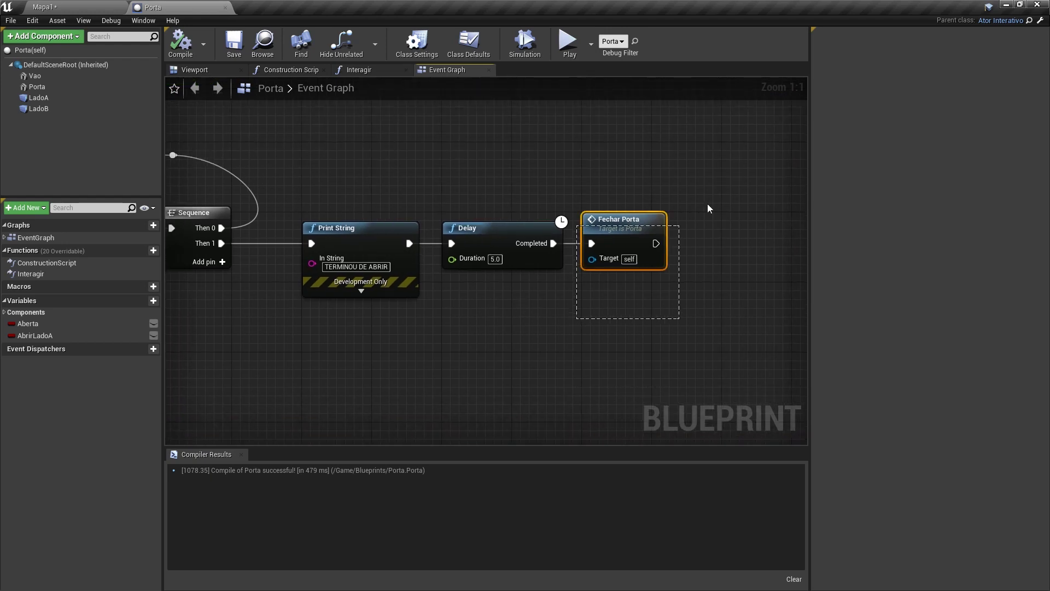
pyautogui.moveTo(283, 209); pyautogui.dragTo(333, 241, button='right')
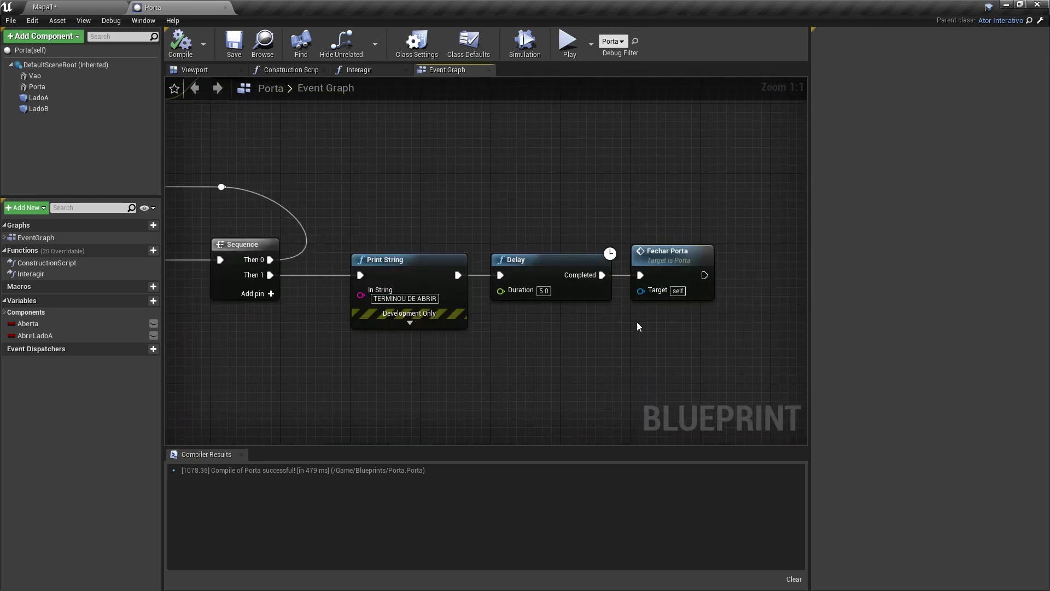
pyautogui.click(438, 257)
pyautogui.moveTo(475, 205); pyautogui.dragTo(426, 260, button='right')
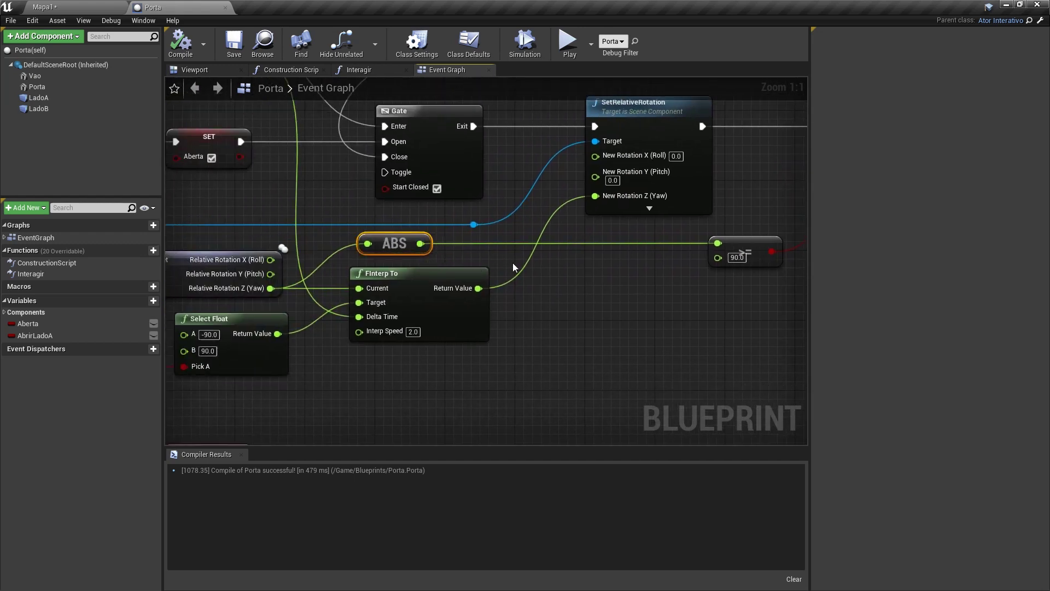
pyautogui.moveTo(513, 264); pyautogui.dragTo(473, 284, button='right')
pyautogui.moveTo(604, 223); pyautogui.dragTo(439, 313, button='right')
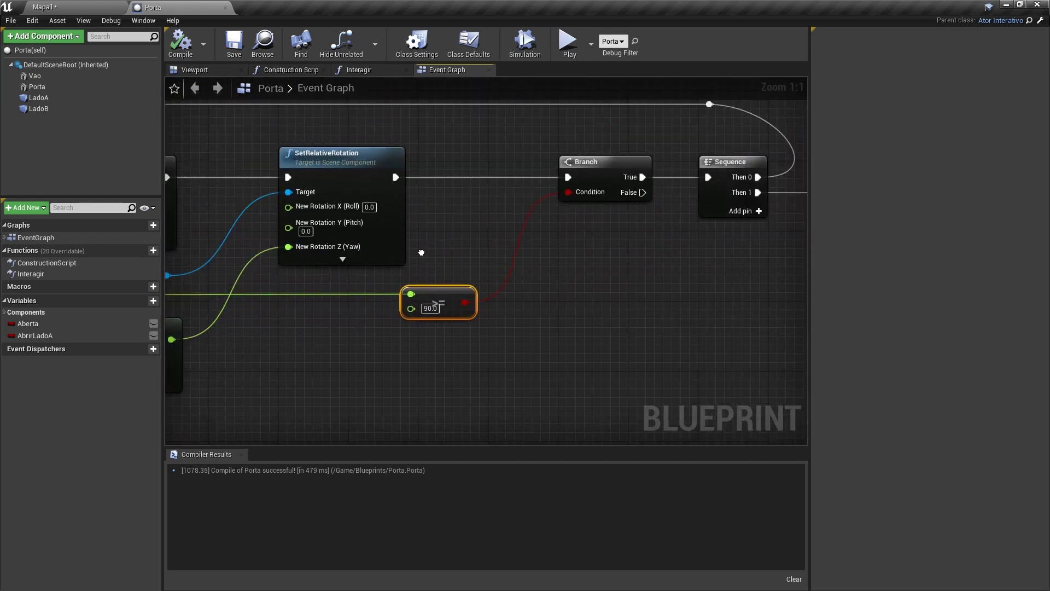
pyautogui.moveTo(263, 131); pyautogui.dragTo(375, 133, button='right')
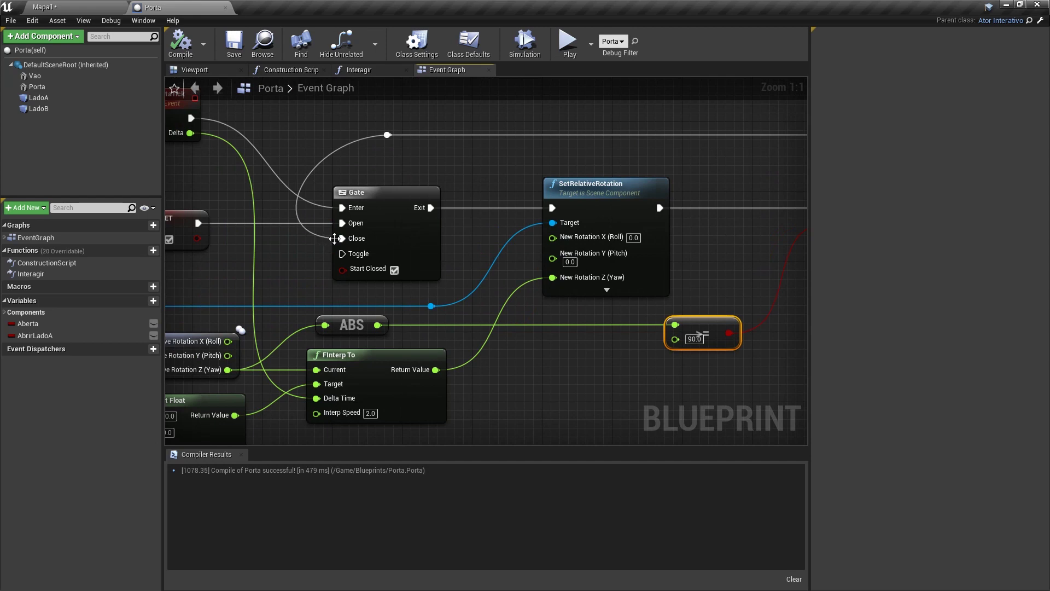
pyautogui.moveTo(705, 302); pyautogui.dragTo(406, 292, button='right')
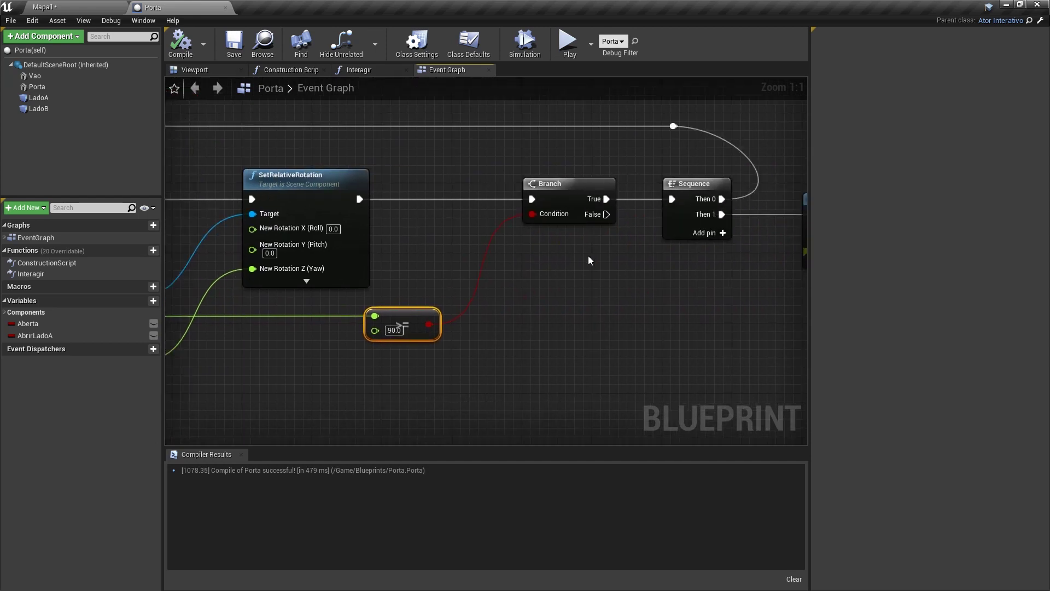
pyautogui.moveTo(589, 260); pyautogui.dragTo(763, 267, button='right')
pyautogui.moveTo(530, 224); pyautogui.dragTo(432, 179, button='right')
pyautogui.moveTo(544, 214); pyautogui.dragTo(498, 247, button='right')
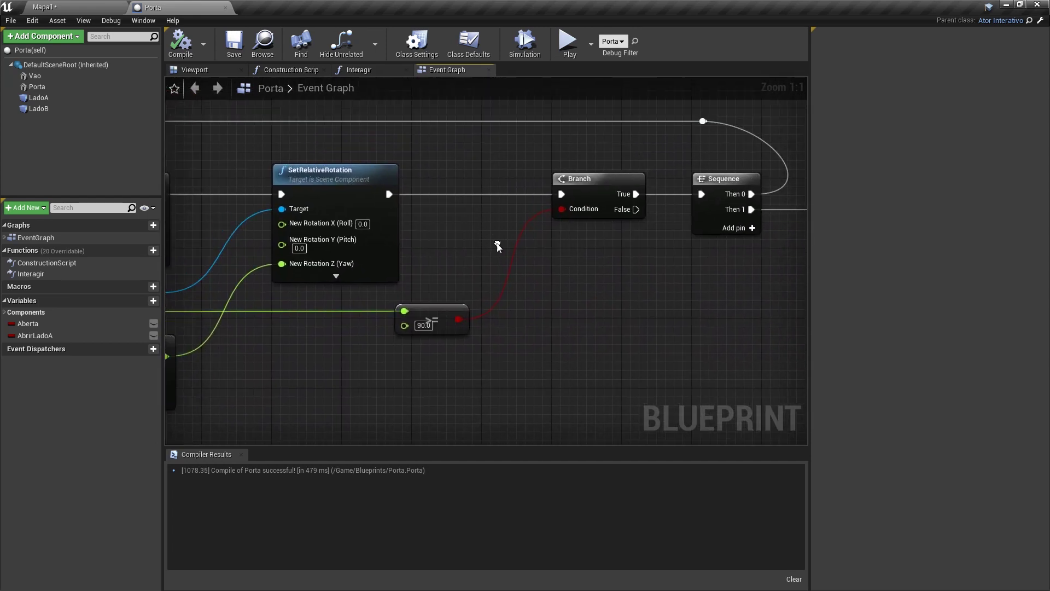
pyautogui.moveTo(282, 154); pyautogui.dragTo(437, 176, button='right')
pyautogui.moveTo(548, 213); pyautogui.dragTo(633, 290)
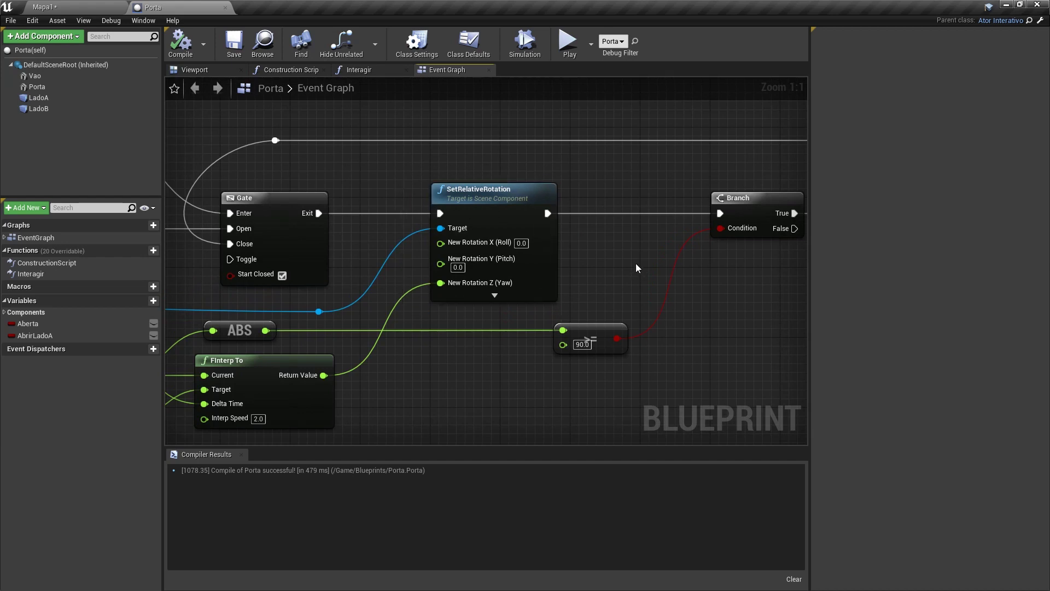
pyautogui.write('print')
pyautogui.press('Return')
pyautogui.hotkey('ctrl', 'z')
pyautogui.moveTo(441, 180); pyautogui.dragTo(409, 172, button='right')
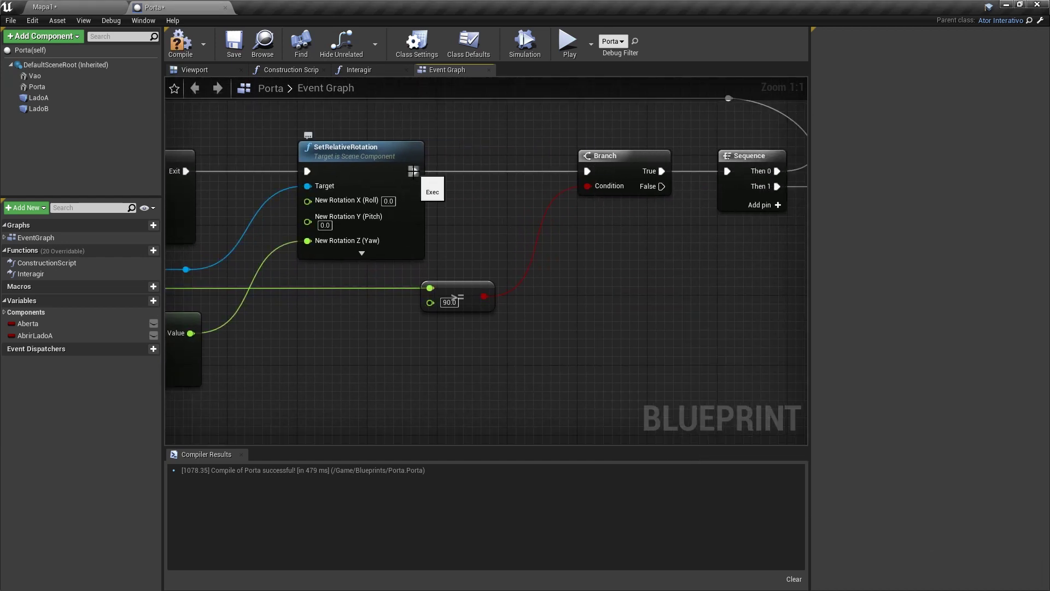
# Add a Print String after SetRelativeRotation and expand its advanced options
pyautogui.moveTo(413, 171); pyautogui.dragTo(582, 296)
pyautogui.press('Return')
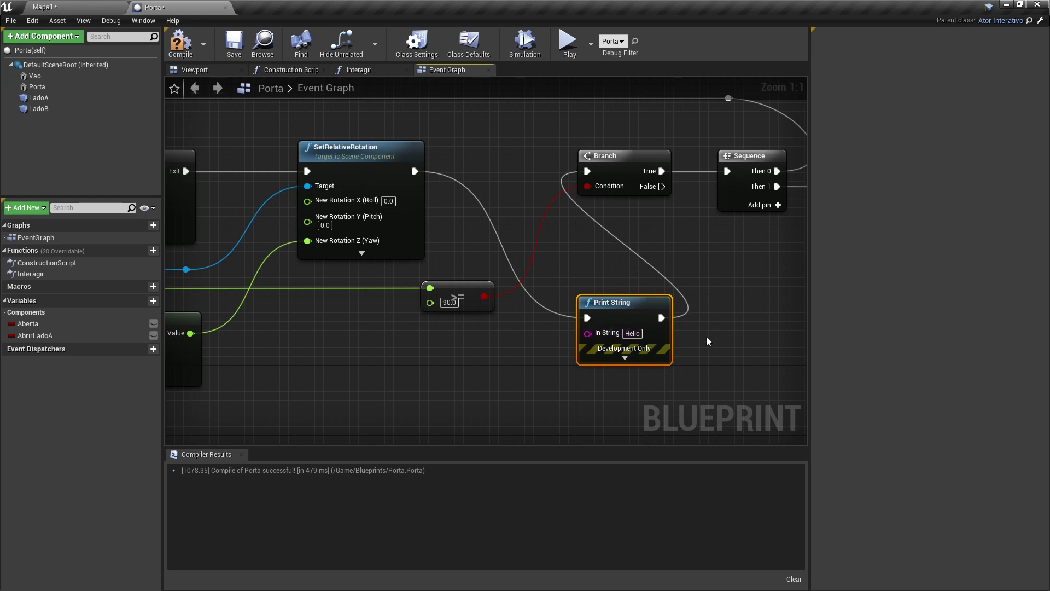
pyautogui.moveTo(585, 210); pyautogui.dragTo(676, 173, button='right')
pyautogui.click(716, 319)
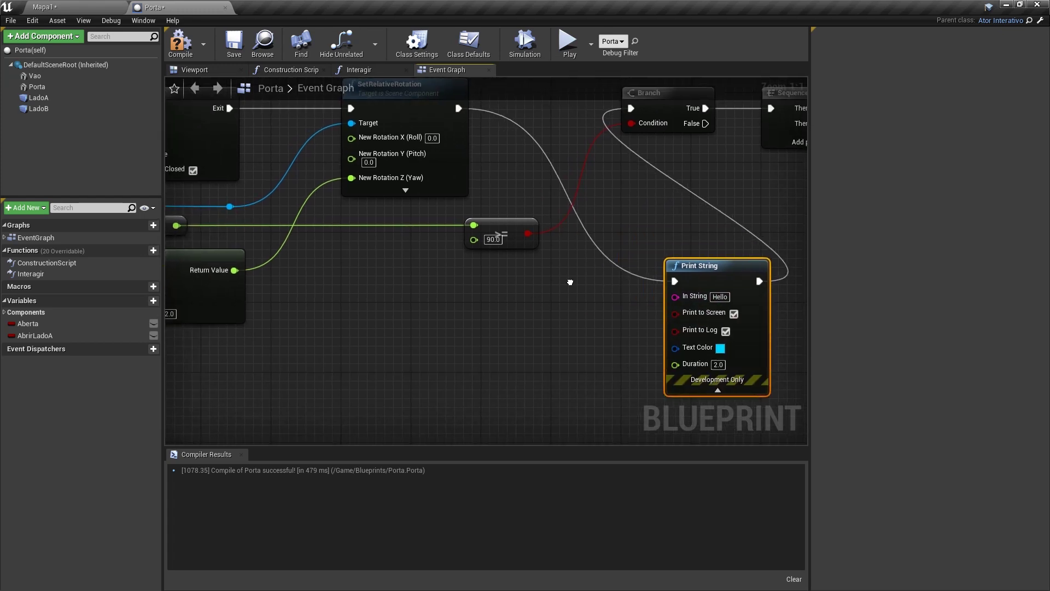
pyautogui.moveTo(429, 311)
pyautogui.mouseDown(button='right')
pyautogui.moveTo(492, 300)
pyautogui.moveTo(474, 285)
pyautogui.mouseUp(button='right')
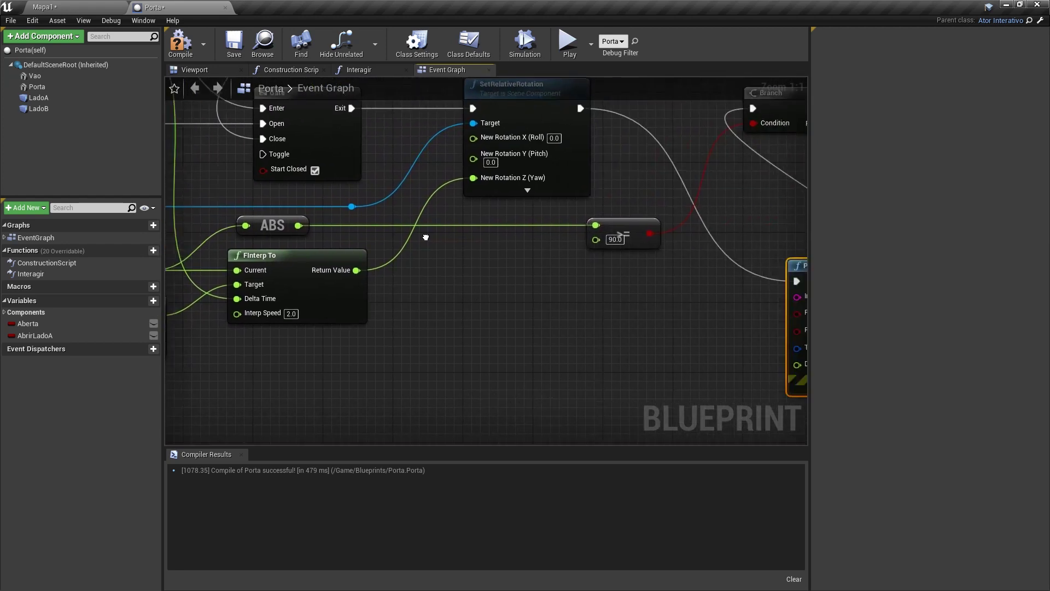
pyautogui.moveTo(532, 262); pyautogui.dragTo(641, 223)
# Feed the ABS yaw as a string into it, disable Print to Log, then compile and play
pyautogui.moveTo(269, 226); pyautogui.dragTo(768, 296)
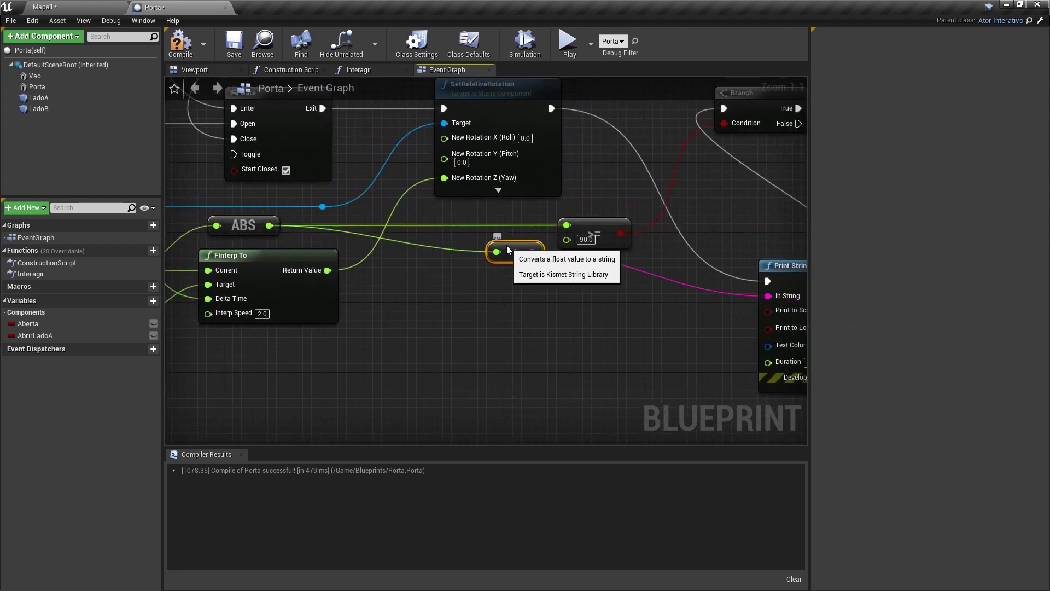
pyautogui.moveTo(515, 252); pyautogui.dragTo(515, 295)
pyautogui.moveTo(798, 323); pyautogui.dragTo(665, 307, button='right')
pyautogui.click(684, 315)
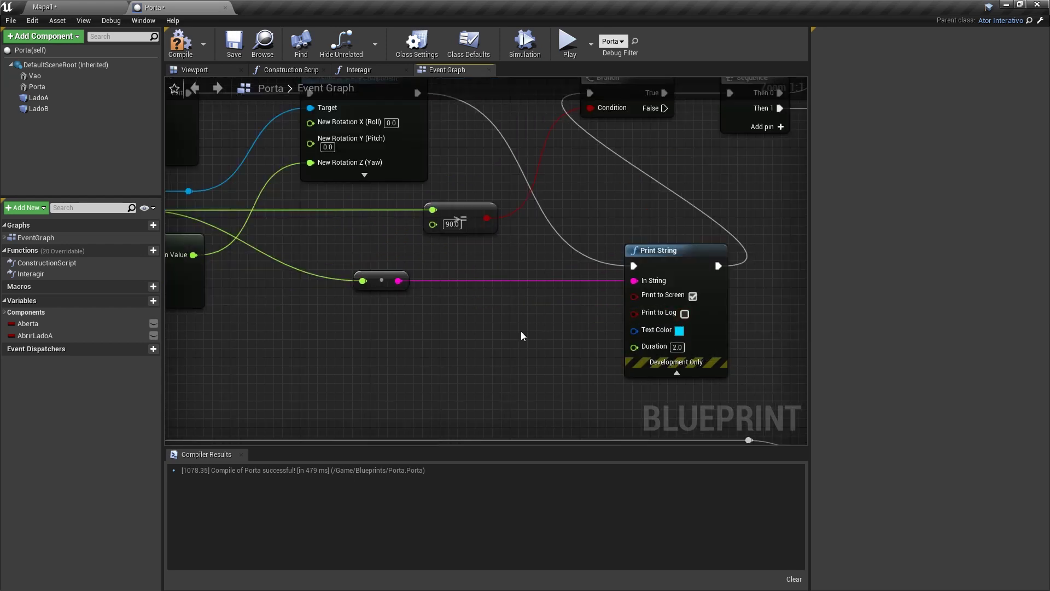
pyautogui.click(181, 43)
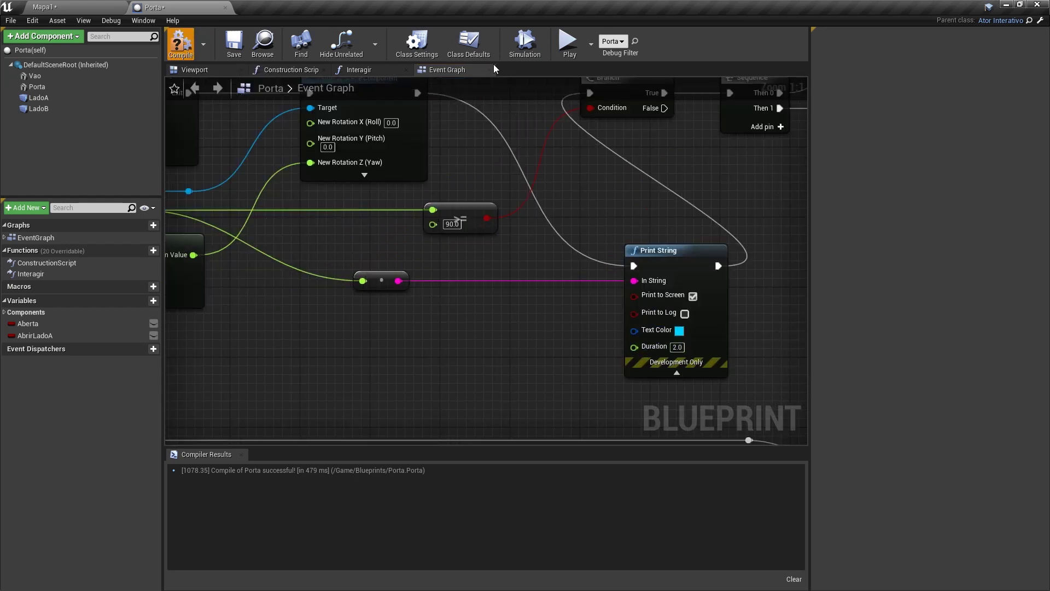
pyautogui.click(567, 42)
# Walk to the door and open it while its yaw prints, then stop the preview
pyautogui.press('w')
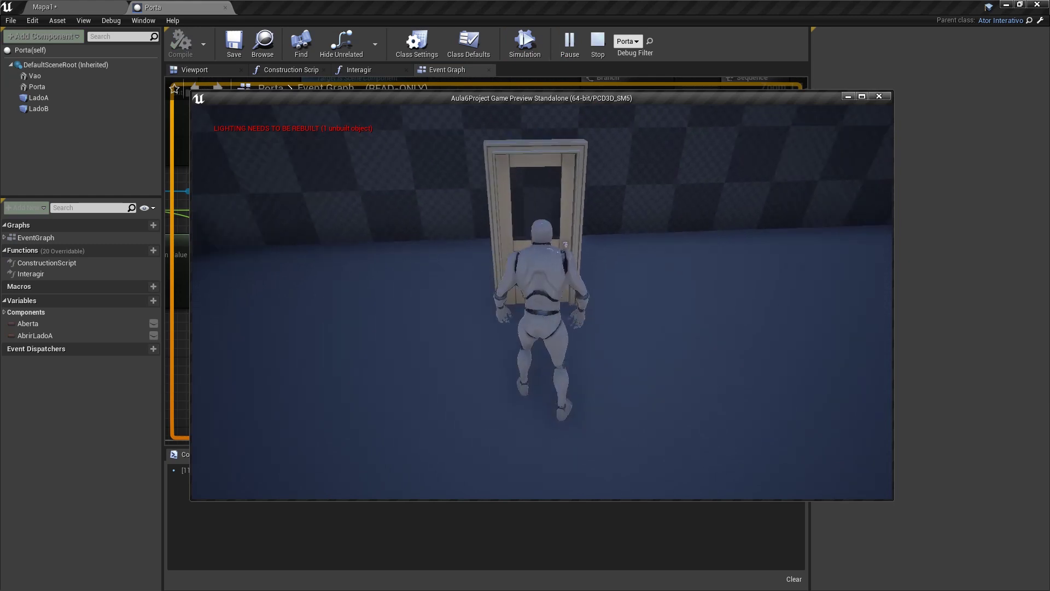
pyautogui.press('e')
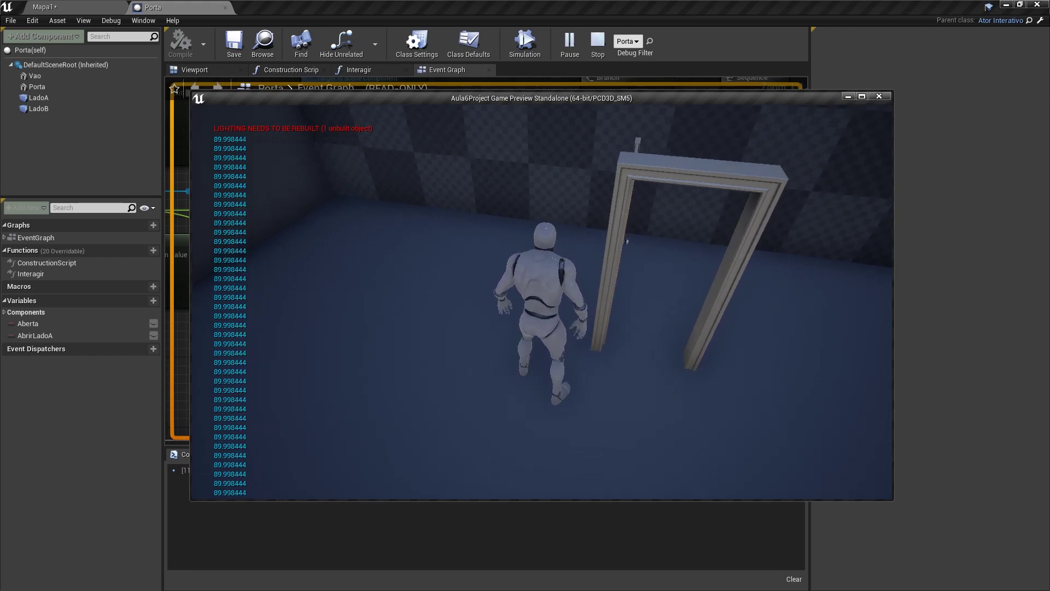
pyautogui.press('Escape')
pyautogui.moveTo(376, 254)
pyautogui.mouseDown(button='right')
pyautogui.moveTo(547, 299)
pyautogui.moveTo(573, 335)
pyautogui.mouseUp(button='right')
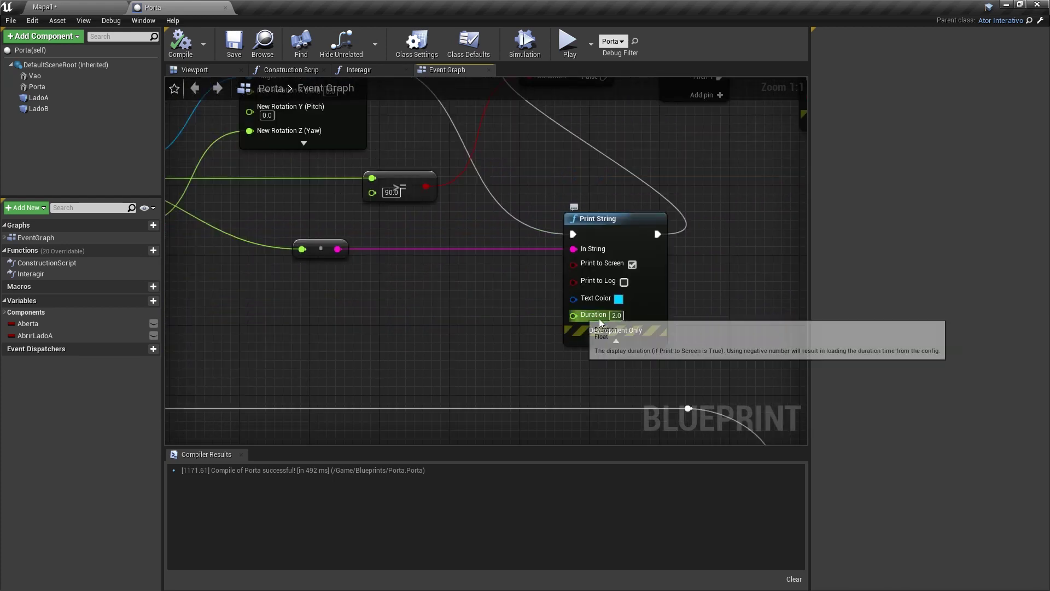
# Drive Print String's Duration from a new Get World Delta Seconds node
pyautogui.moveTo(577, 323)
pyautogui.mouseDown(button='right')
pyautogui.moveTo(485, 321)
pyautogui.moveTo(340, 174)
pyautogui.mouseUp(button='right')
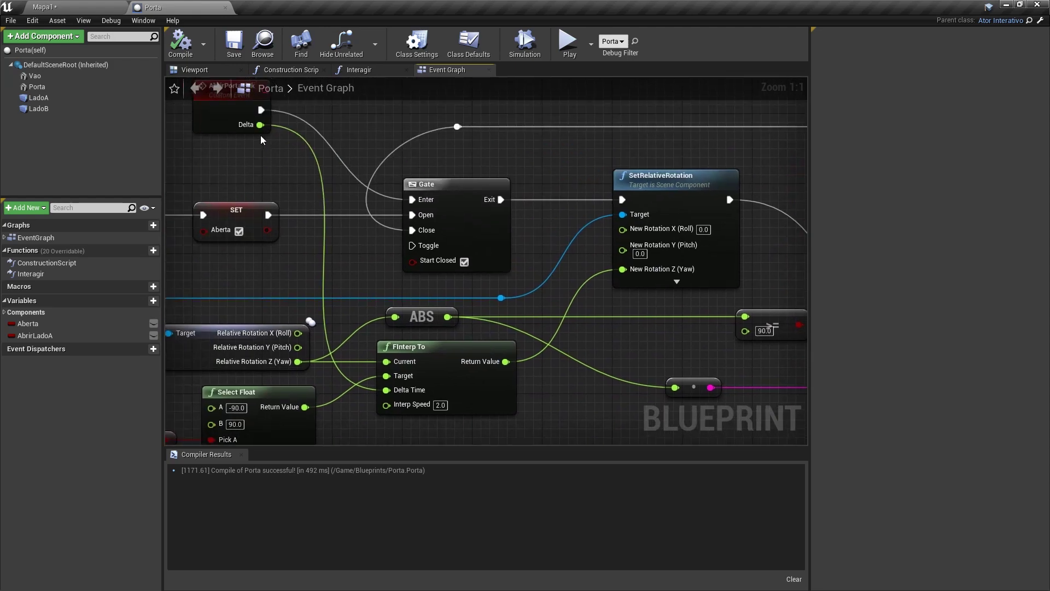
pyautogui.moveTo(341, 174); pyautogui.dragTo(510, 299)
pyautogui.scroll(-4, 510, 298)
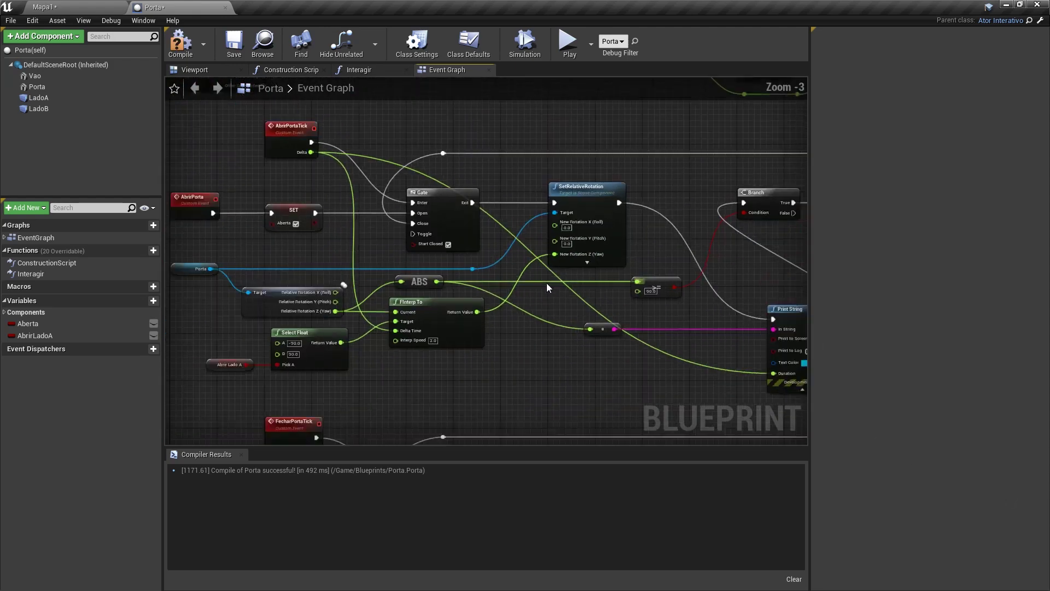
pyautogui.scroll(3, 459, 234)
pyautogui.keyDown('alt'); pyautogui.click(615, 307); pyautogui.keyUp('alt')
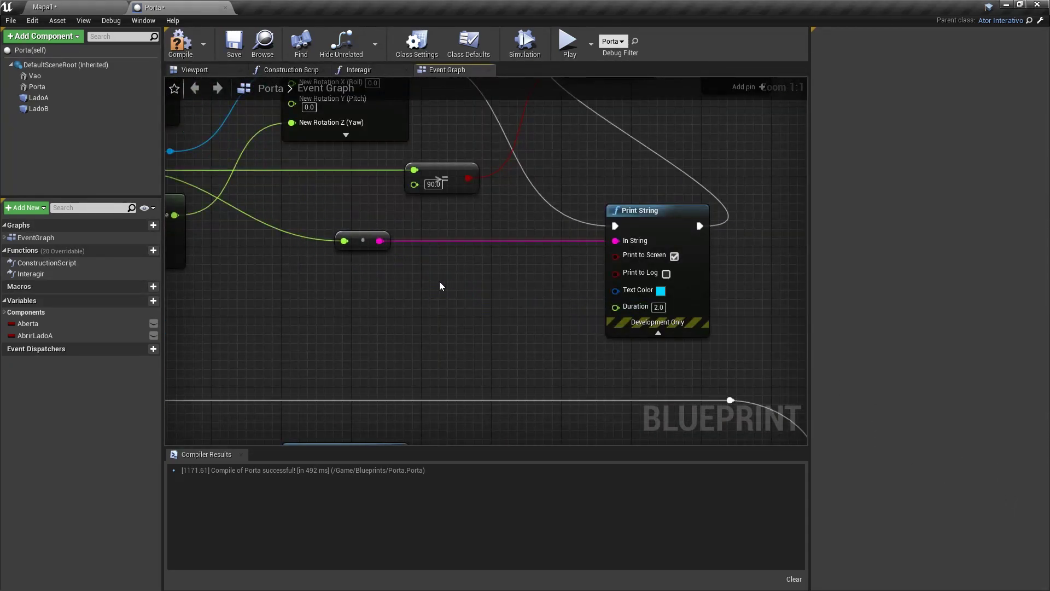
pyautogui.rightClick(413, 290)
pyautogui.write('delta')
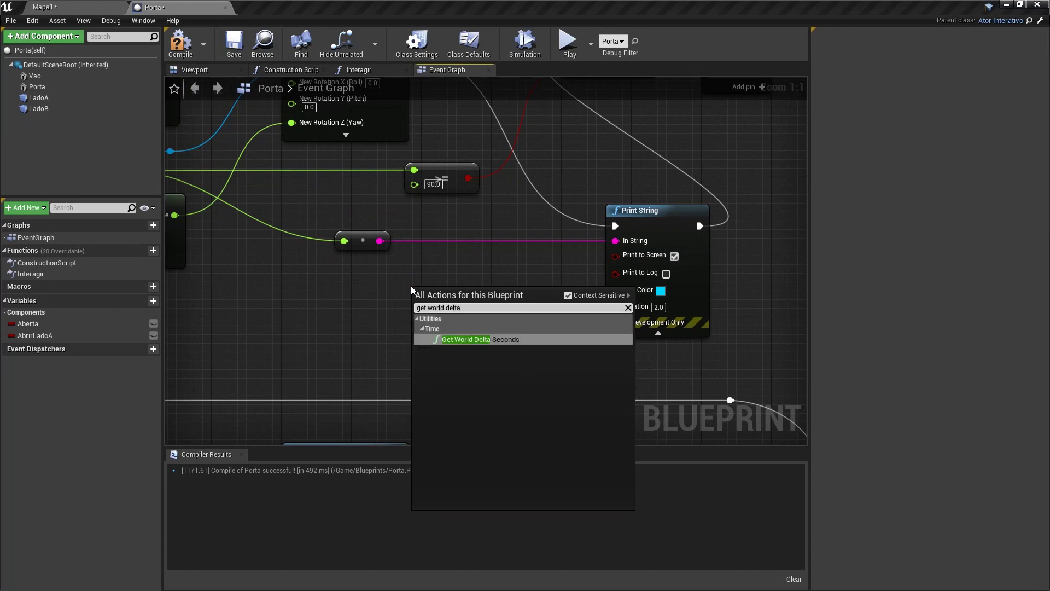
pyautogui.press('Return')
pyautogui.moveTo(551, 309); pyautogui.dragTo(616, 306)
# Compile Porta, launch the preview, and walk the character to the door and back
pyautogui.click(181, 42)
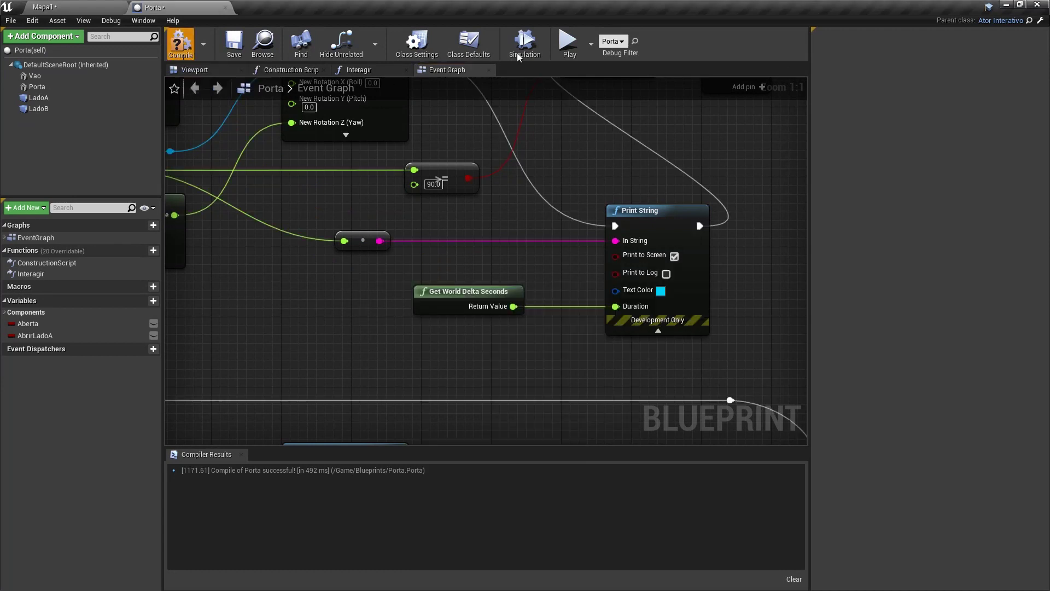
pyautogui.click(568, 41)
pyautogui.click(606, 227)
pyautogui.press('w')
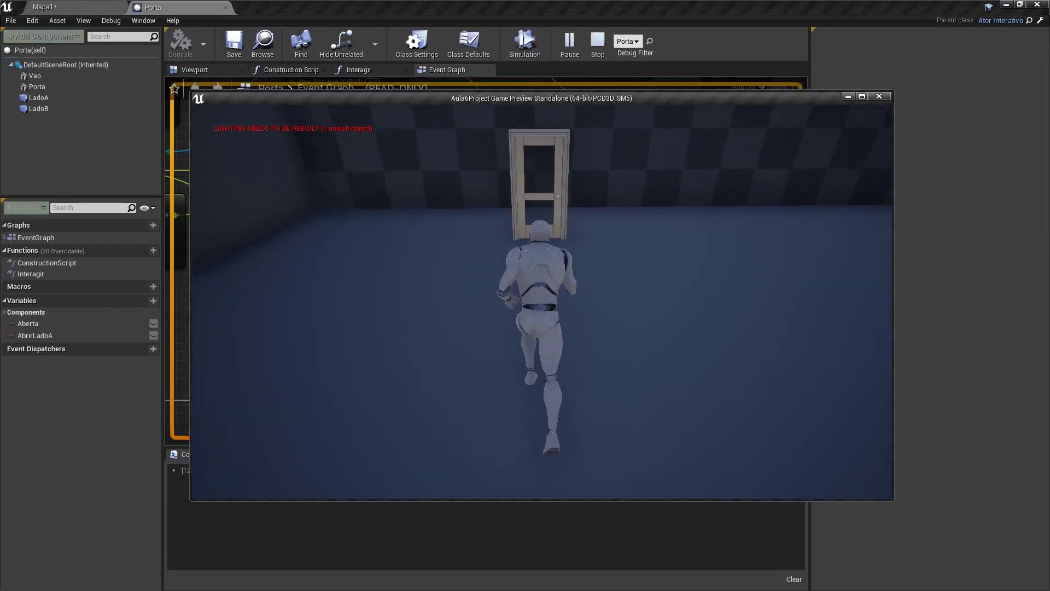
pyautogui.press('s')
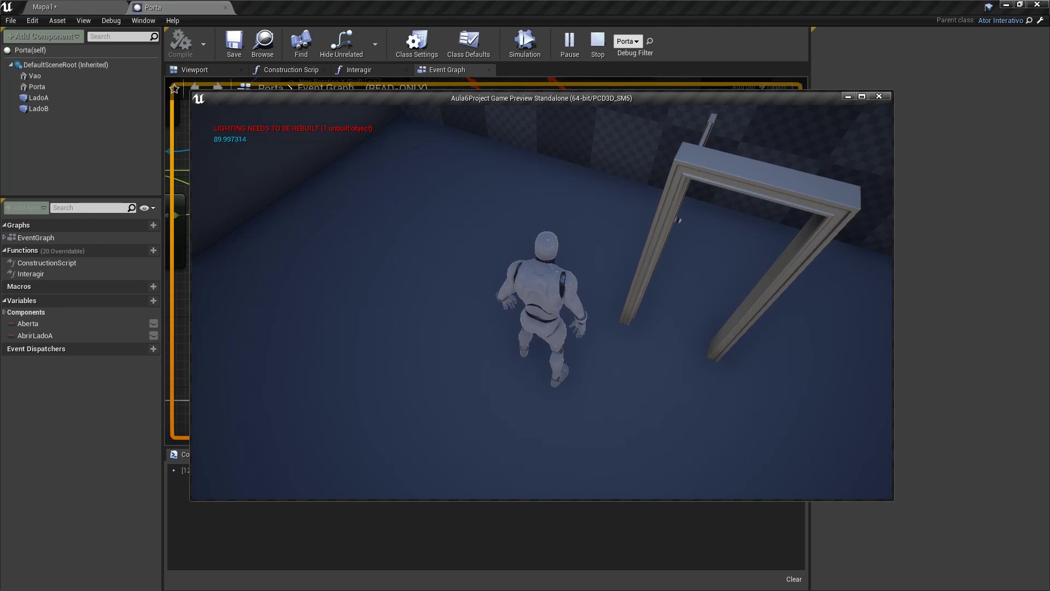
# Lower the >= comparison threshold to 89.7 (89.699997)
pyautogui.press('Escape')
pyautogui.write('8')
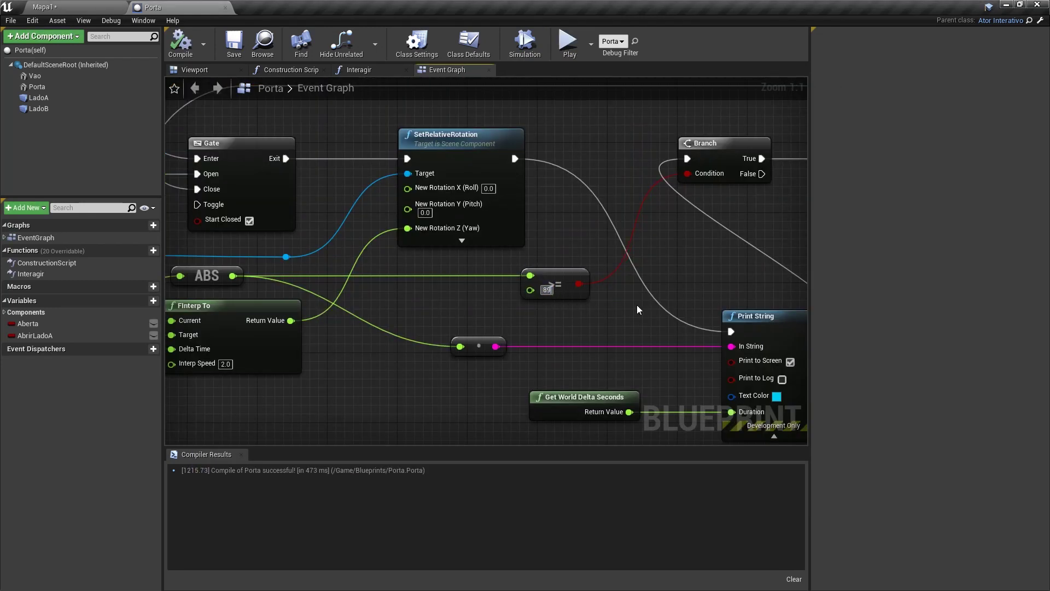
pyautogui.write('9.7')
pyautogui.press('Return')
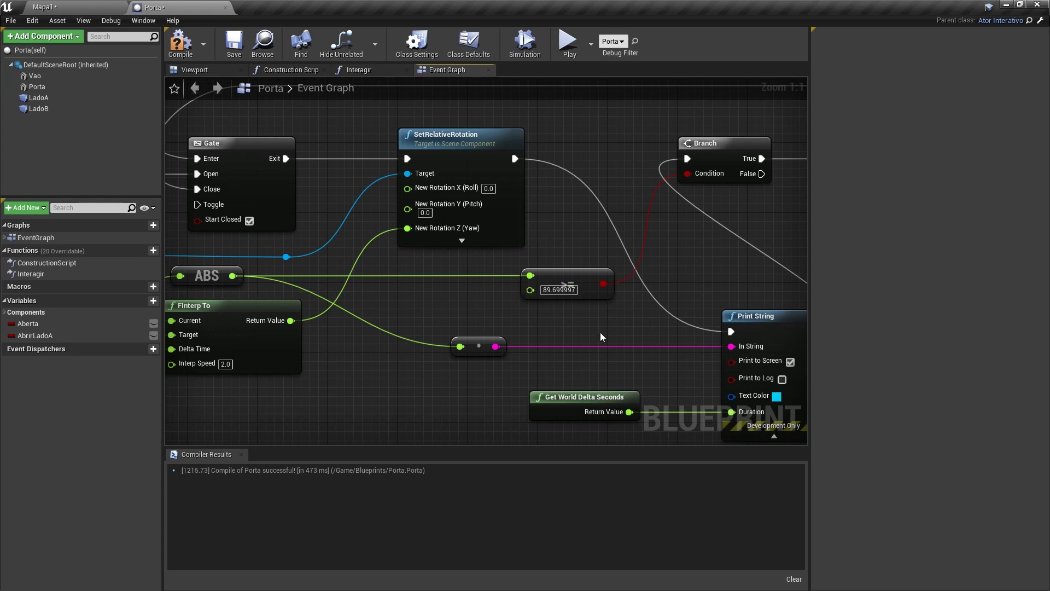
pyautogui.moveTo(600, 337); pyautogui.dragTo(530, 318, button='right')
pyautogui.hotkey('ctrl', 'z')
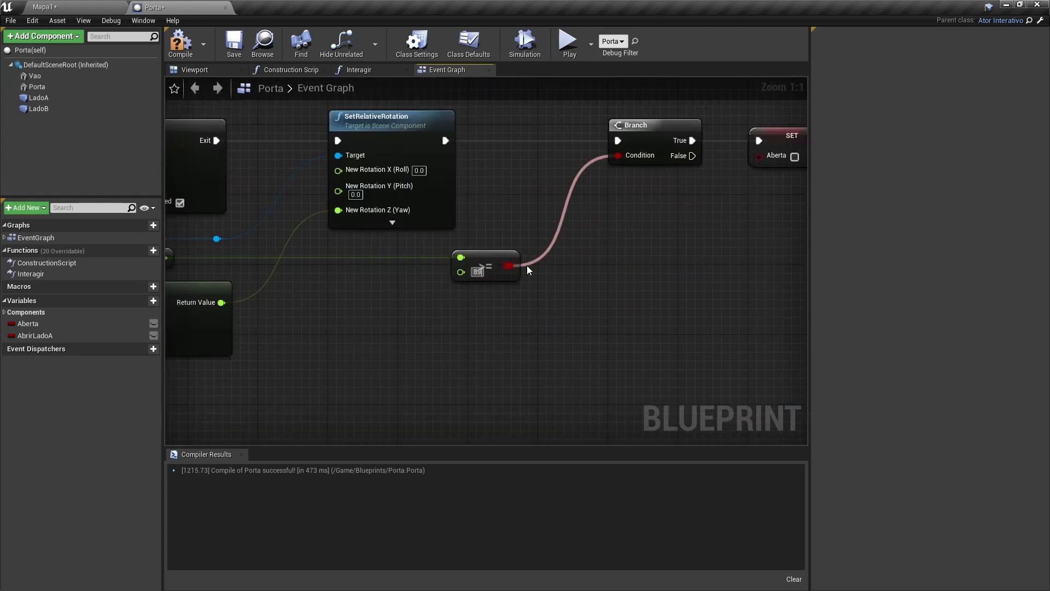
pyautogui.hotkey('ctrl', 'y')
pyautogui.moveTo(507, 218); pyautogui.dragTo(415, 131, button='right')
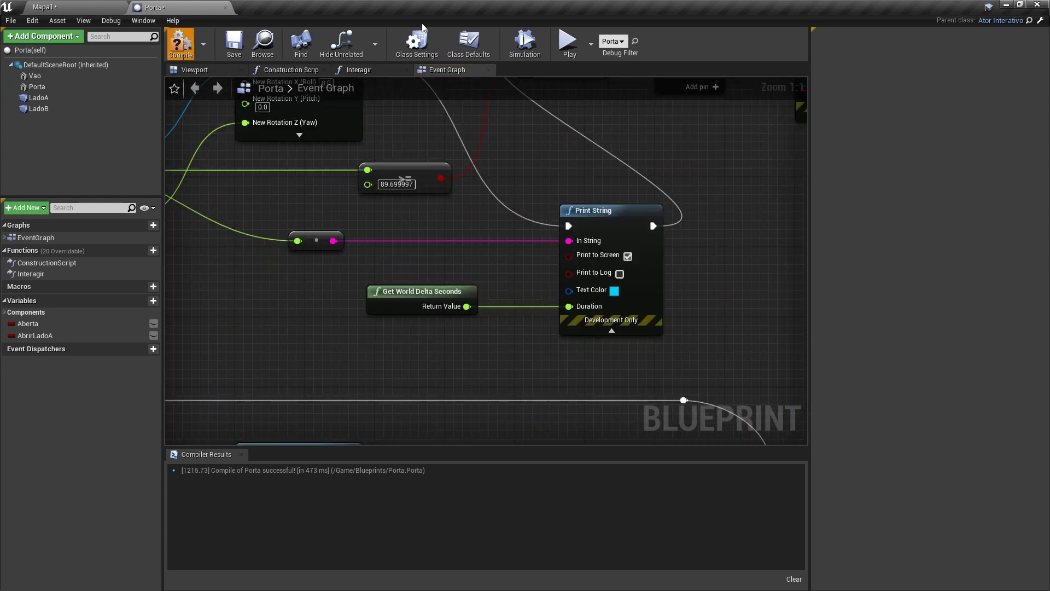
# Test-play the level, walking the character back from the doorway
pyautogui.click(567, 42)
pyautogui.press('s')
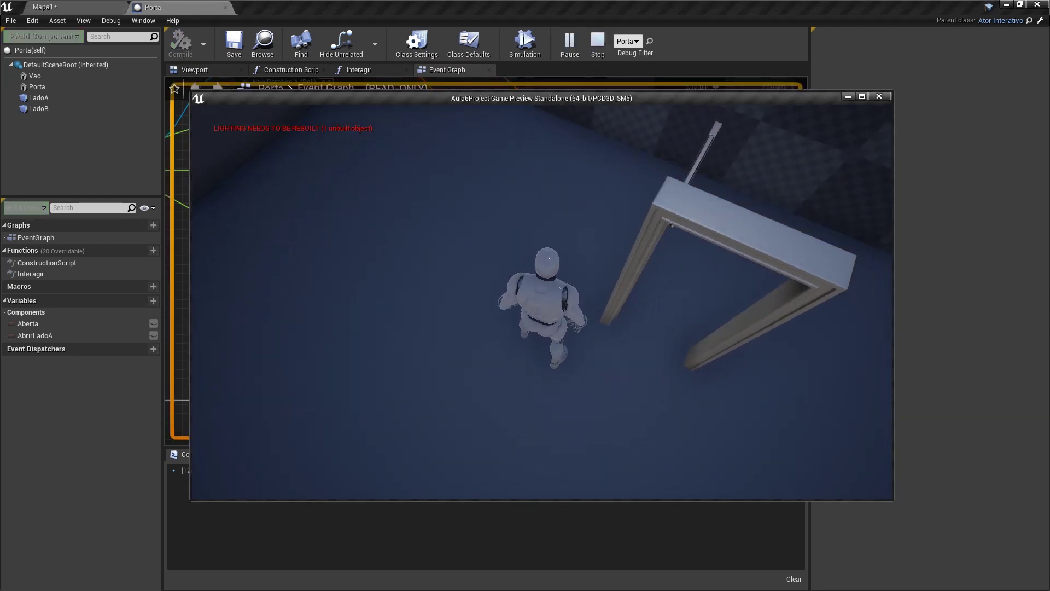
pyautogui.press('Escape')
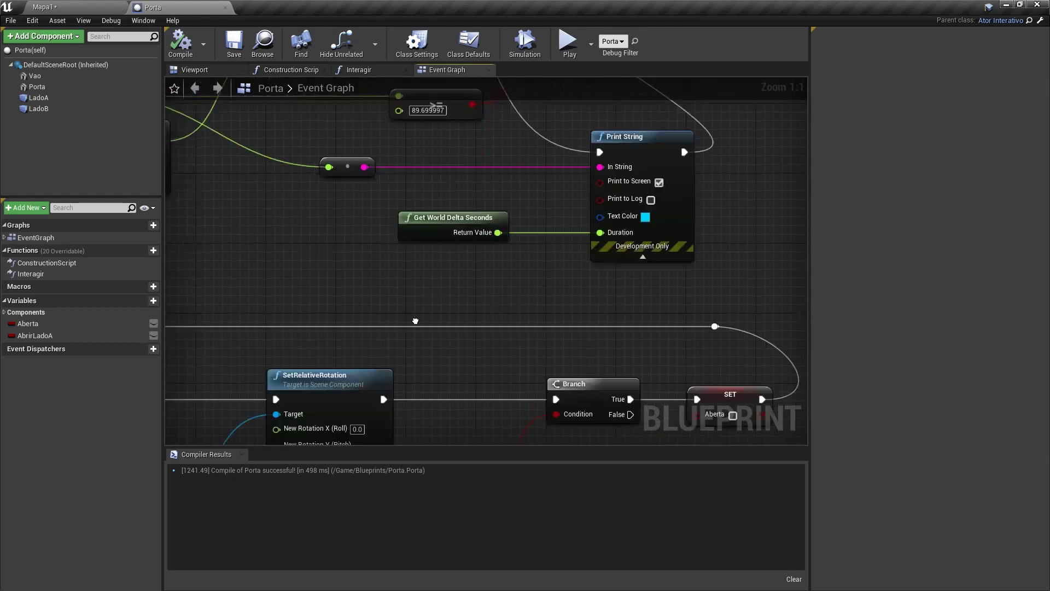
# Delete Select Float and Abrir Lado A from the FecharPorta path so FInterp To targets 0.0
pyautogui.moveTo(400, 331); pyautogui.dragTo(591, 39, button='right')
pyautogui.moveTo(399, 326)
pyautogui.mouseDown(button='right')
pyautogui.moveTo(435, 303)
pyautogui.moveTo(517, 320)
pyautogui.mouseUp(button='right')
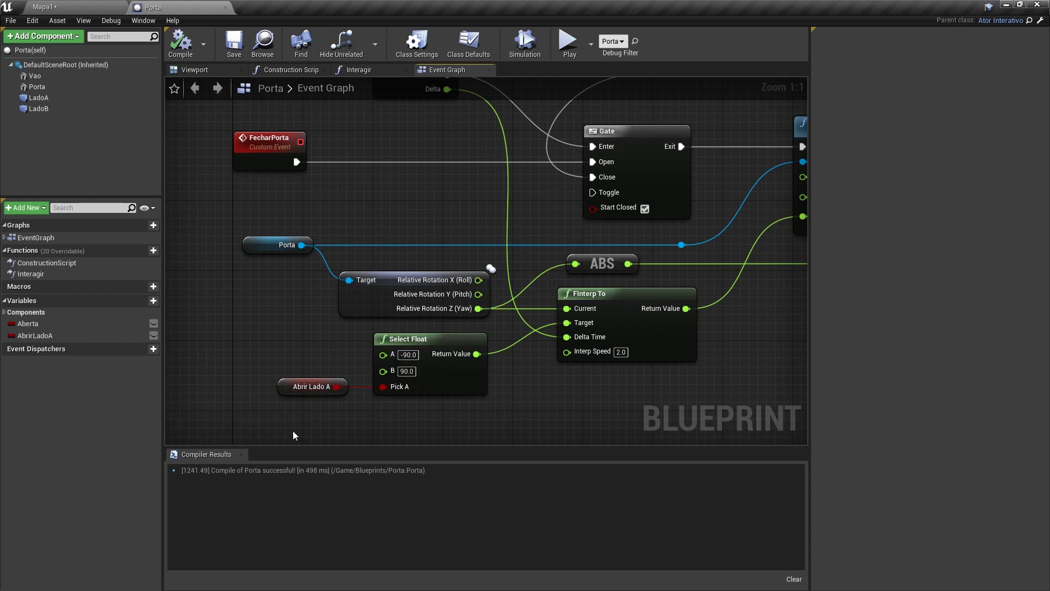
pyautogui.moveTo(293, 431); pyautogui.dragTo(484, 350)
pyautogui.press('Delete')
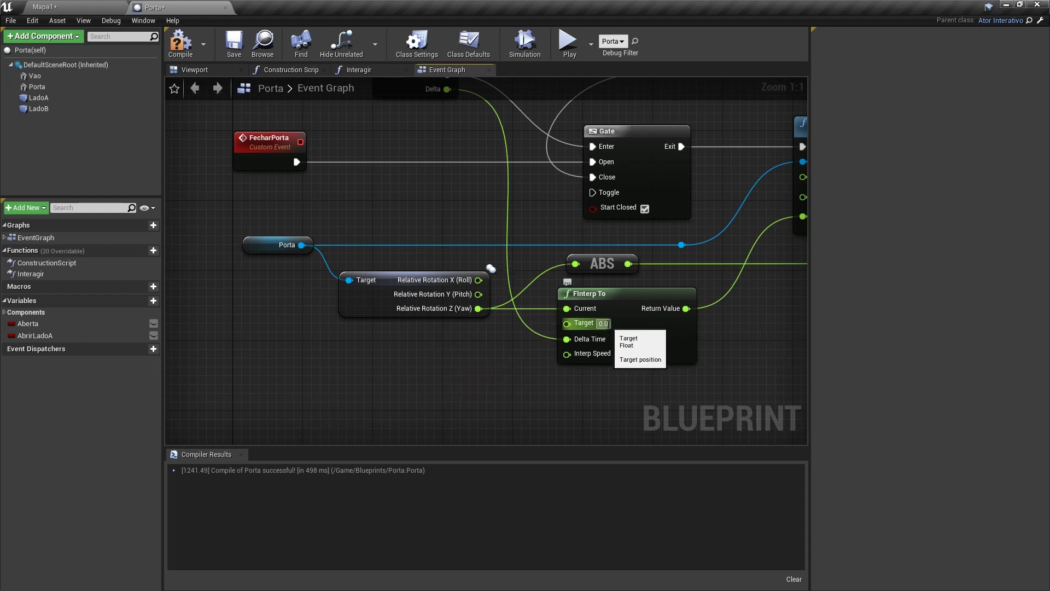
pyautogui.moveTo(611, 345); pyautogui.dragTo(494, 337, button='right')
pyautogui.moveTo(306, 223); pyautogui.dragTo(429, 263, button='right')
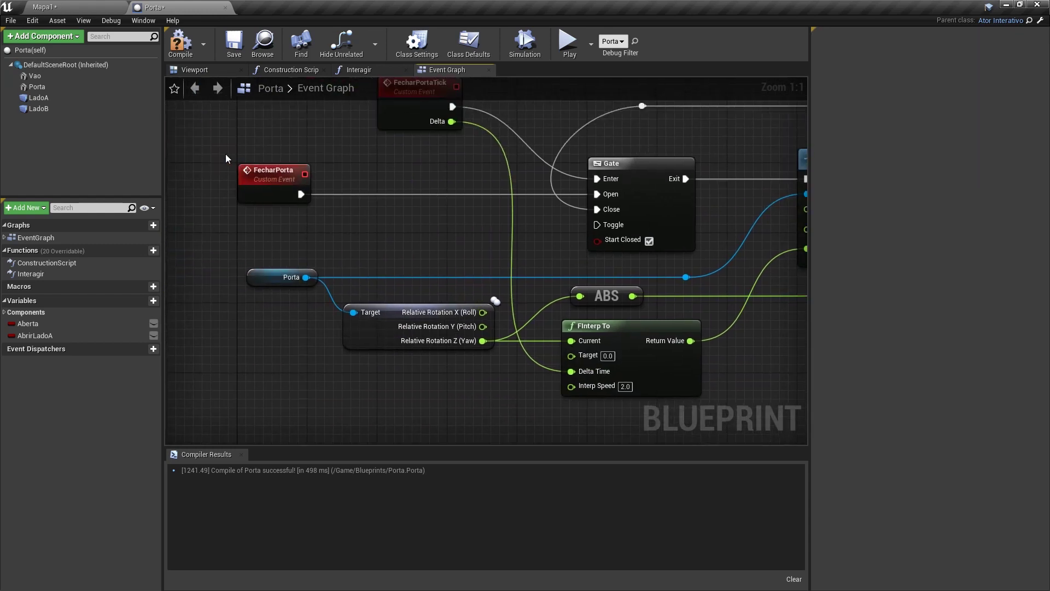
pyautogui.moveTo(389, 232); pyautogui.dragTo(387, 231)
pyautogui.moveTo(387, 232); pyautogui.dragTo(254, 171, button='right')
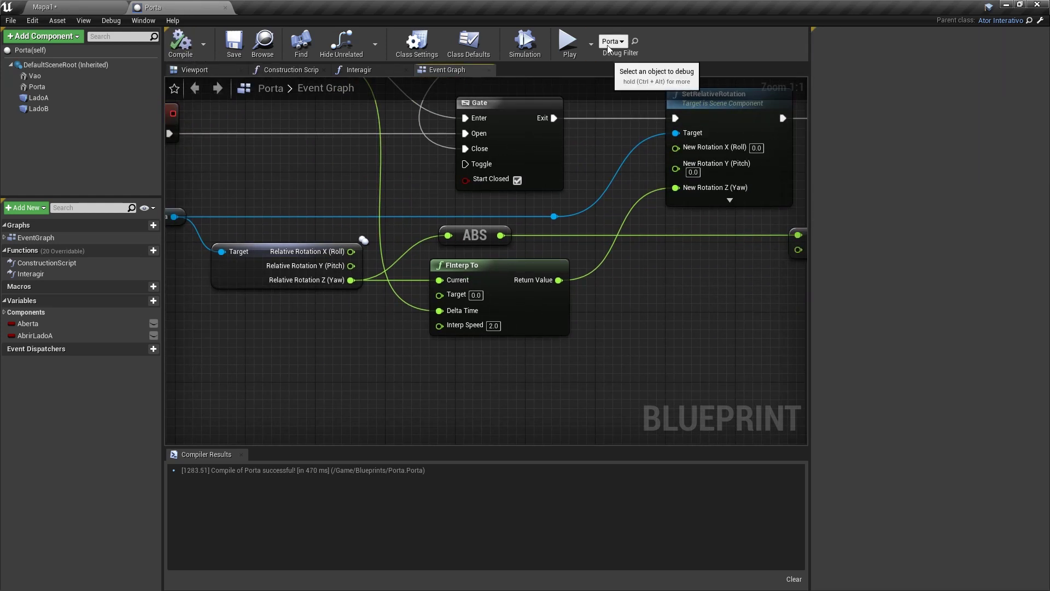
# Test-play the door, walking through it and stopping to let it close
pyautogui.click(568, 43)
pyautogui.press('w')
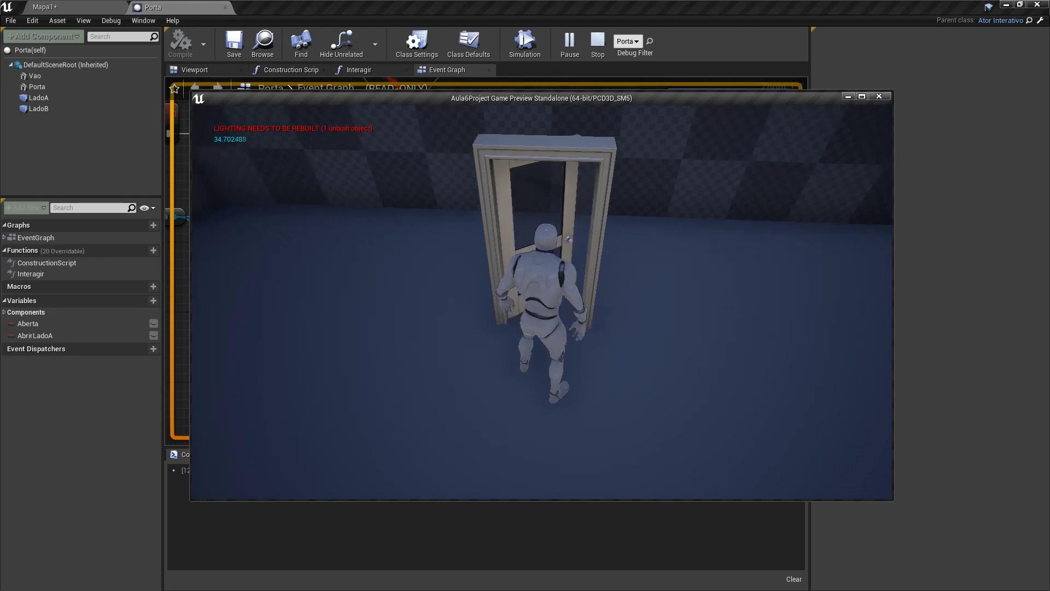
pyautogui.press('e')
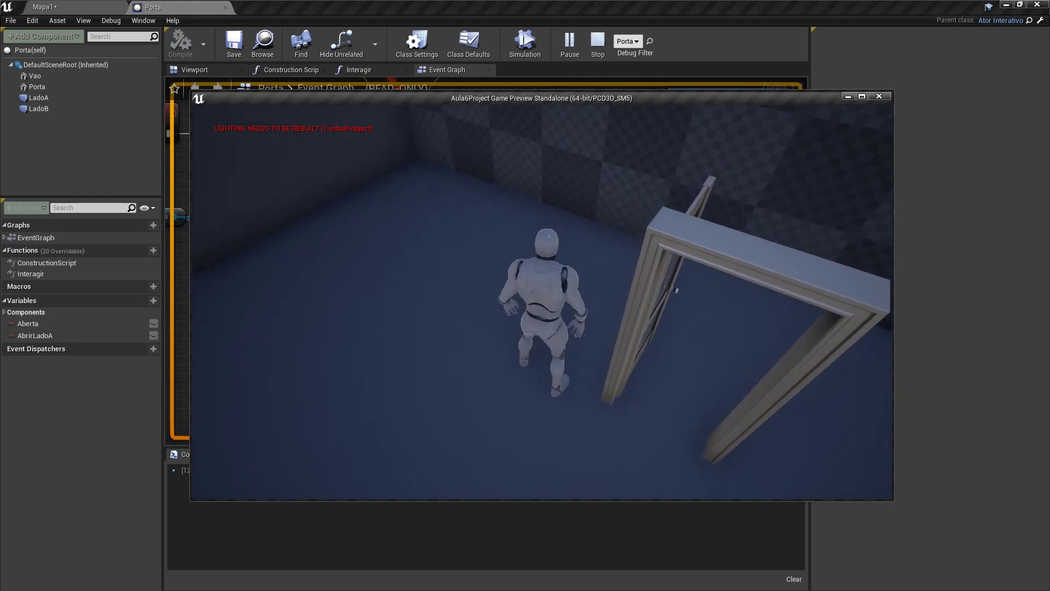
pyautogui.press('w')
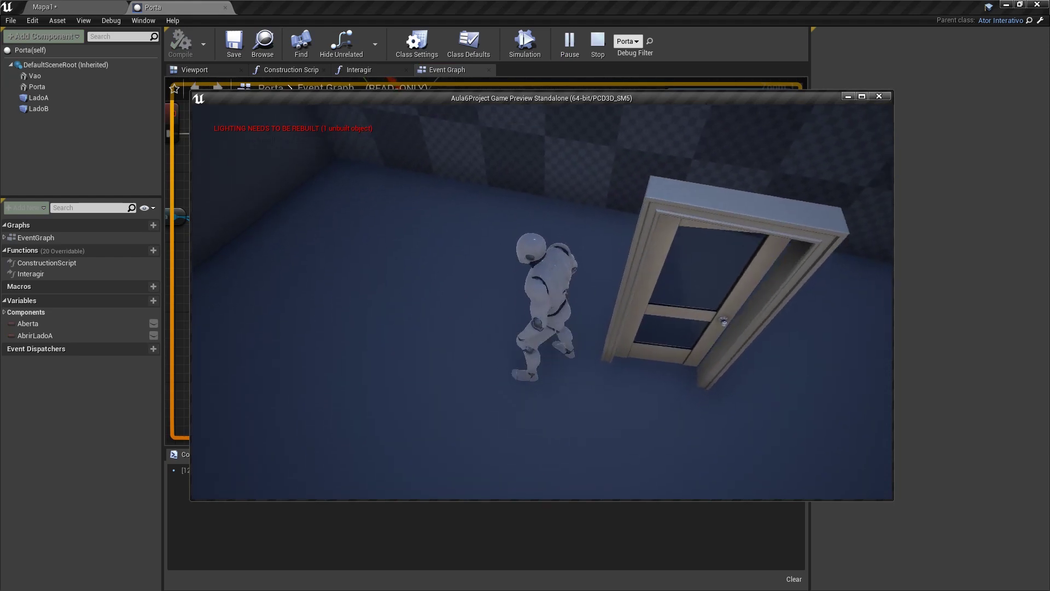
pyautogui.press('Escape')
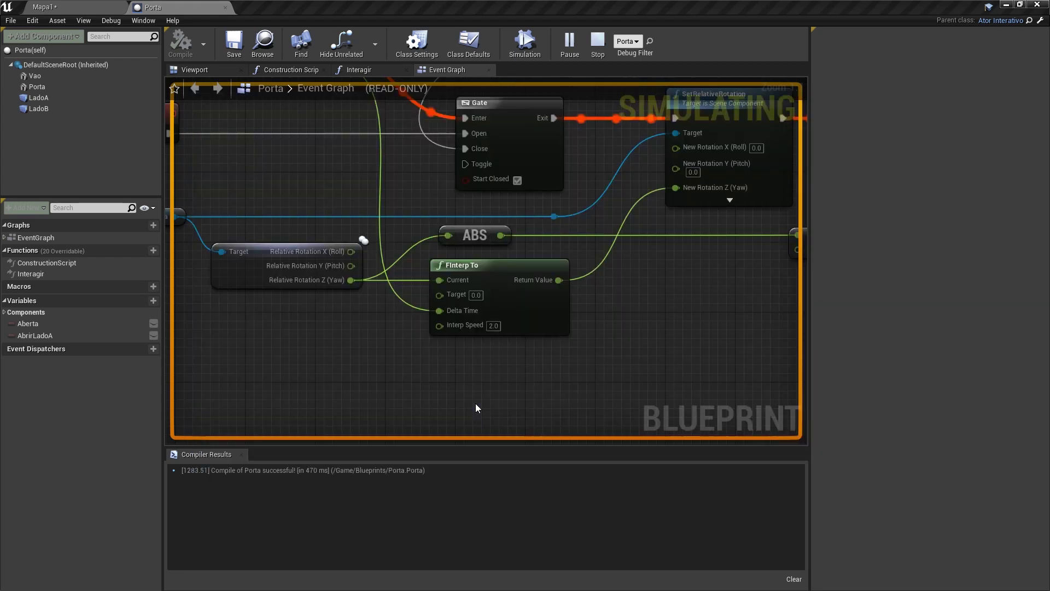
# Set closing interp speed to 1.4, delete Print String, and move Delay and Fechar Porta beside Sequence
pyautogui.doubleClick(485, 327)
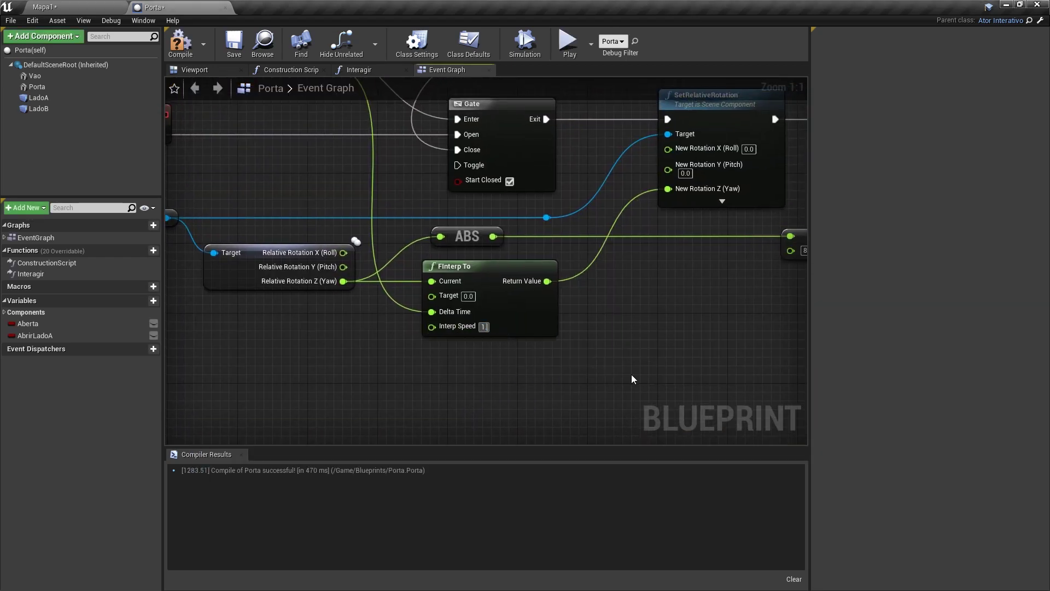
pyautogui.write('1.4')
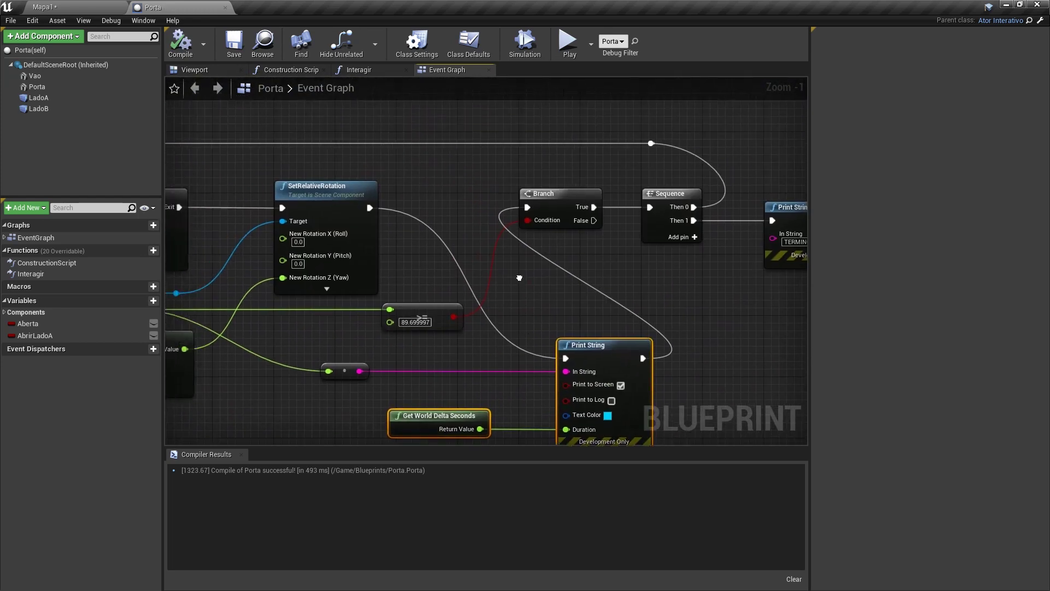
pyautogui.moveTo(519, 278); pyautogui.dragTo(539, 248, button='right')
pyautogui.press('Delete')
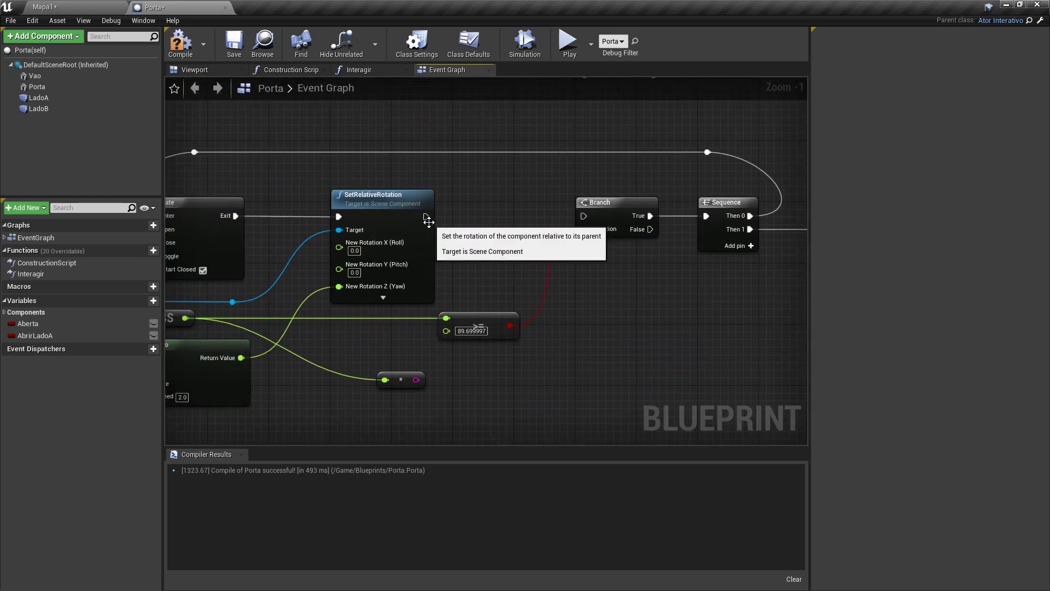
pyautogui.moveTo(585, 307); pyautogui.dragTo(585, 261, button='right')
pyautogui.moveTo(530, 357); pyautogui.dragTo(525, 299, button='right')
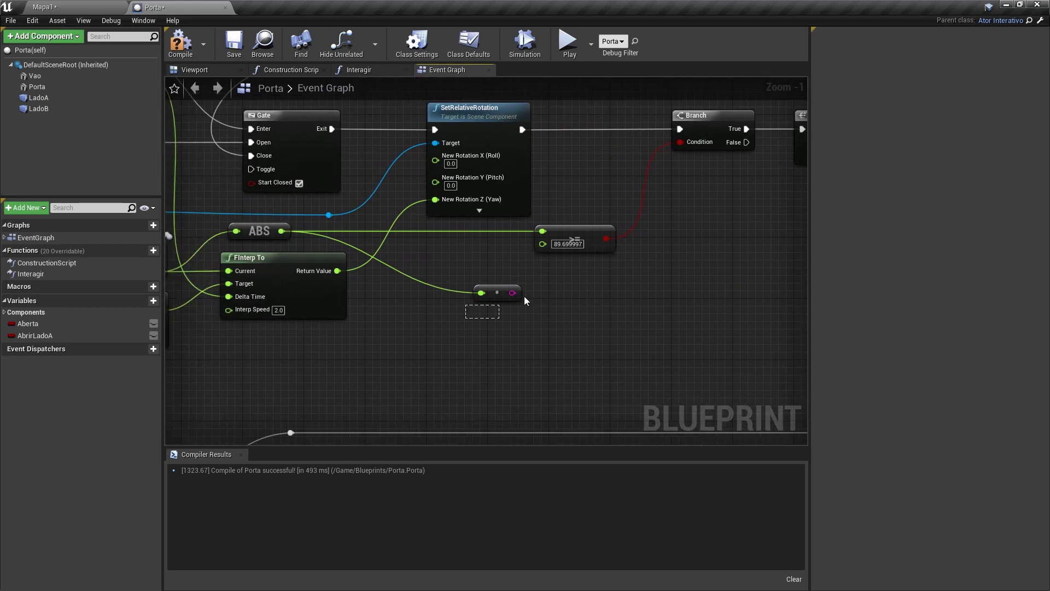
pyautogui.moveTo(658, 284); pyautogui.dragTo(463, 317, button='right')
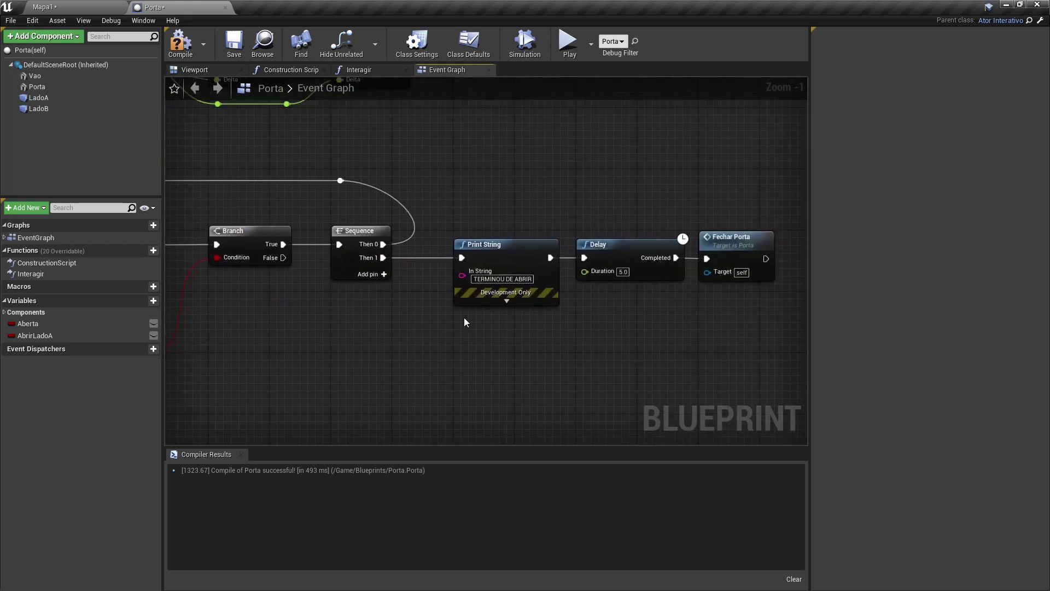
pyautogui.press('Delete')
pyautogui.moveTo(600, 277); pyautogui.dragTo(529, 276, button='right')
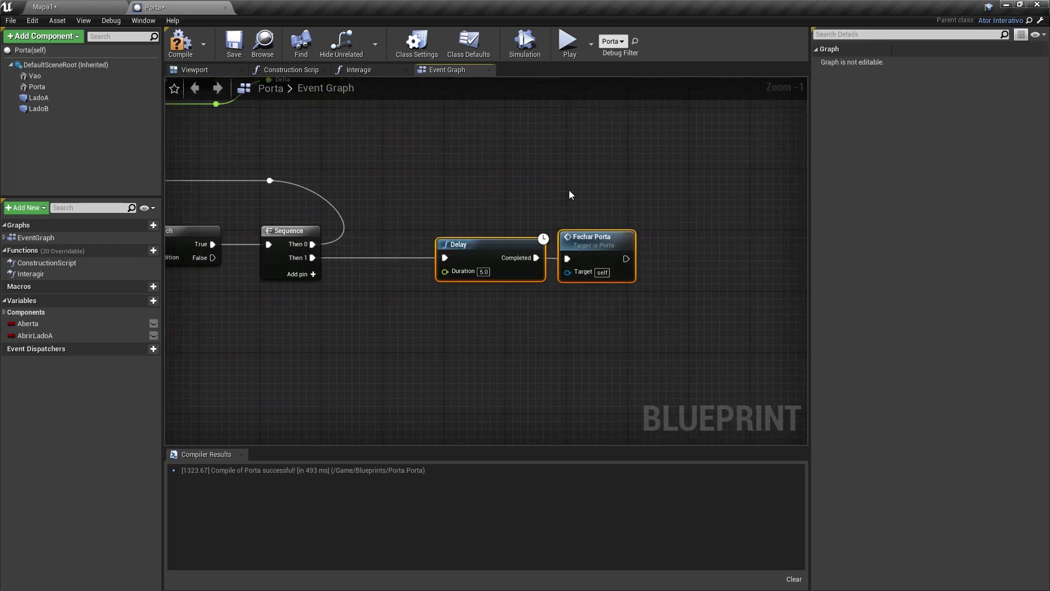
pyautogui.moveTo(569, 189); pyautogui.dragTo(553, 305)
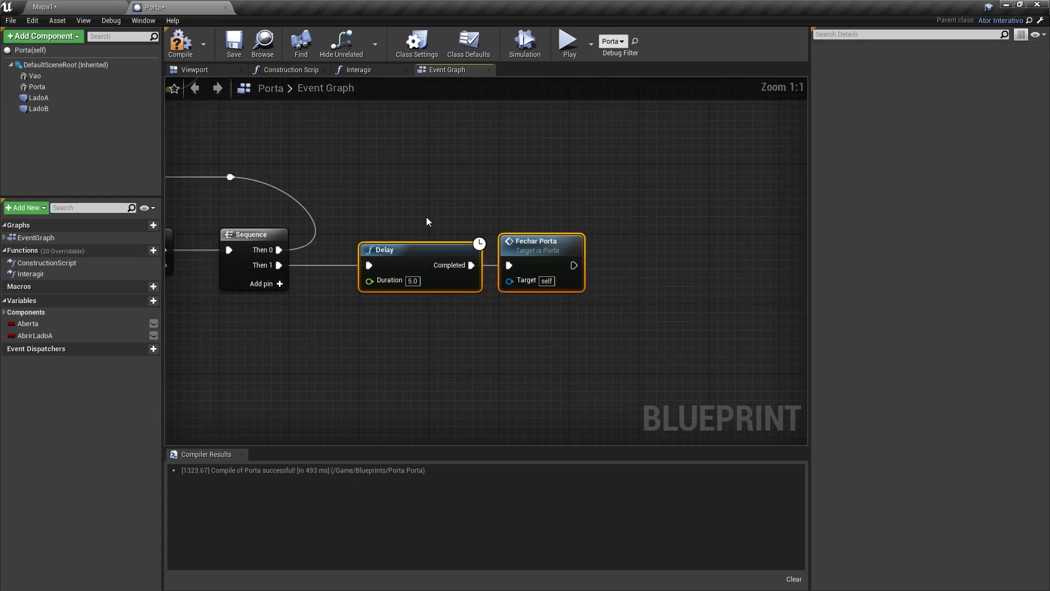
# Test-play the level, walking through the open doorway and back
pyautogui.click(569, 43)
pyautogui.press('w')
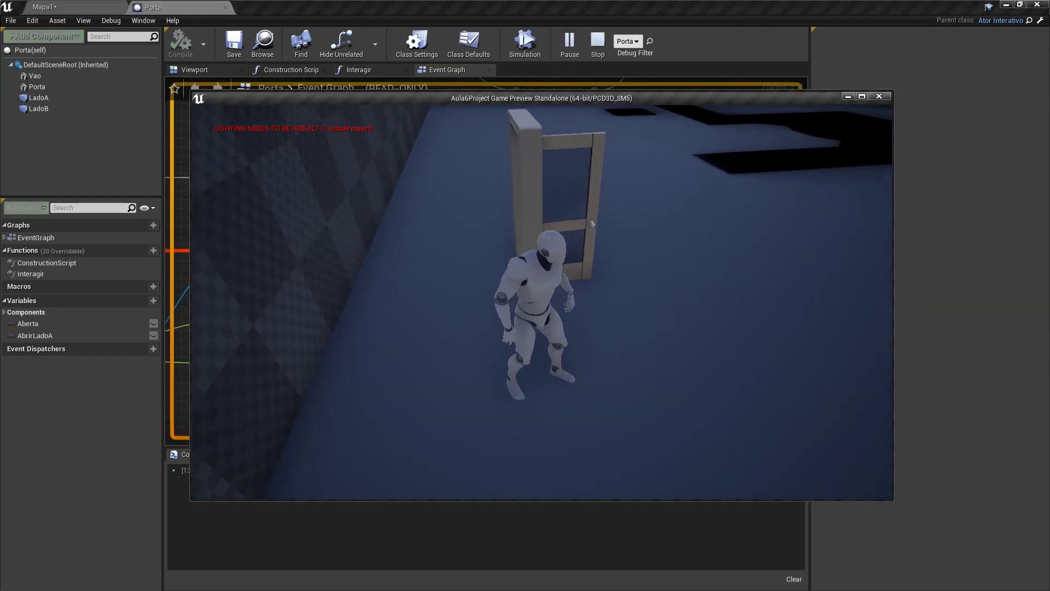
pyautogui.press('w')
pyautogui.press('w')
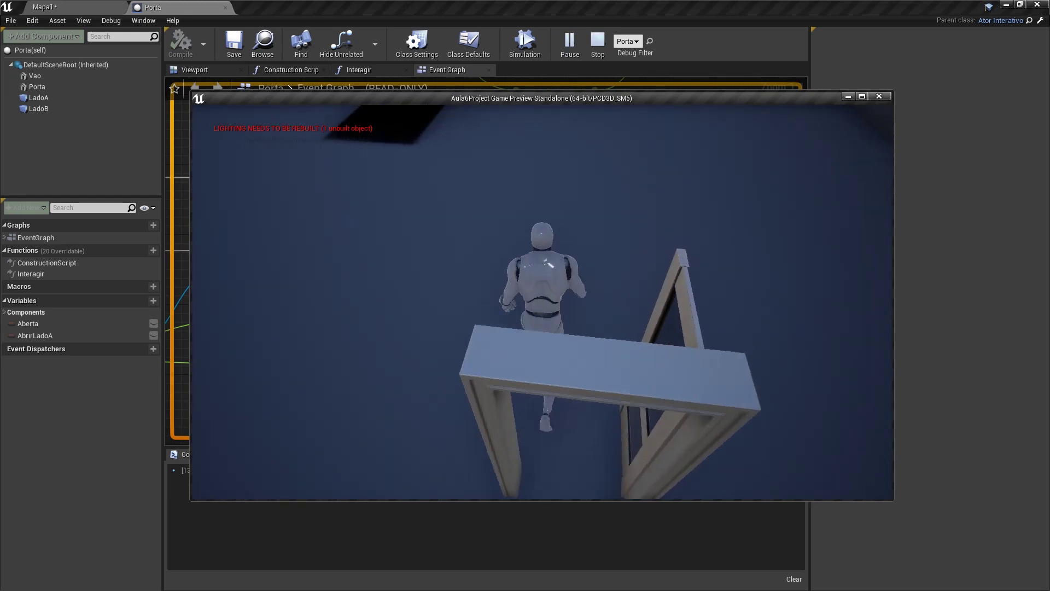
pyautogui.press('w')
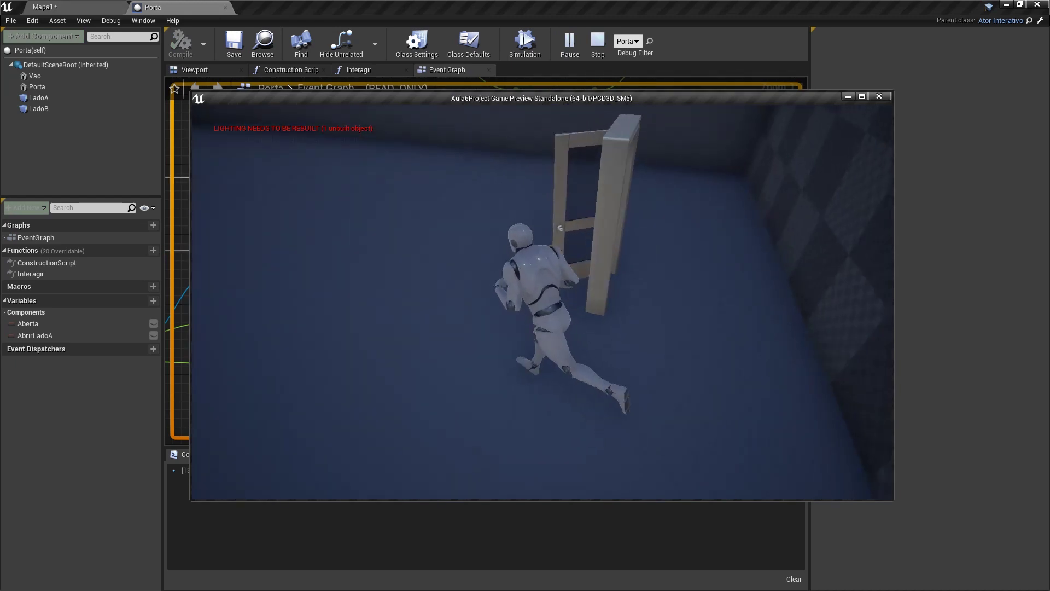
# Stop the test play and frame the Porta door facing the checkered wall
pyautogui.press('s')
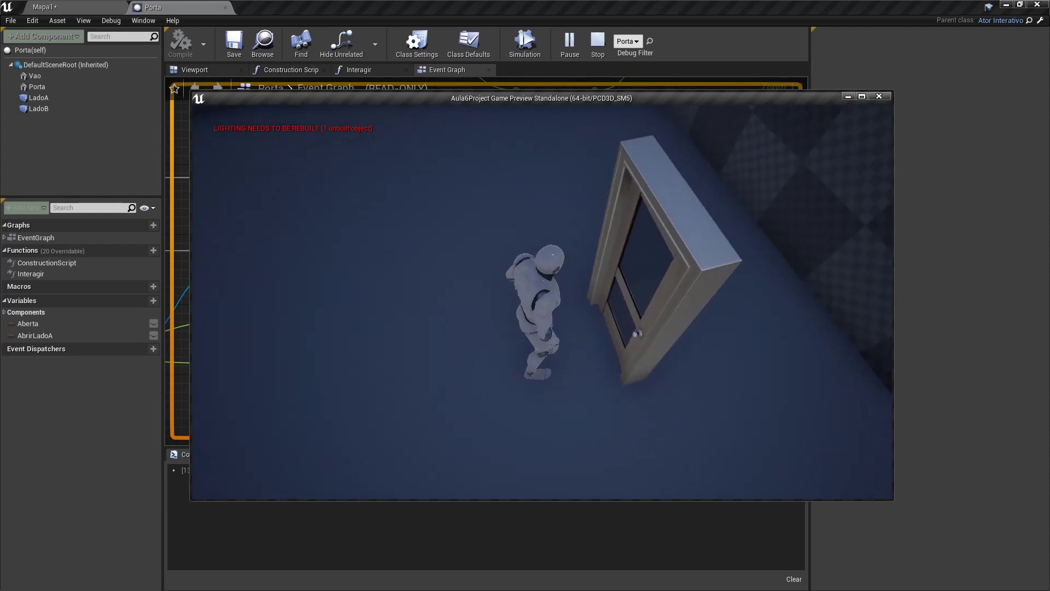
pyautogui.press('Escape')
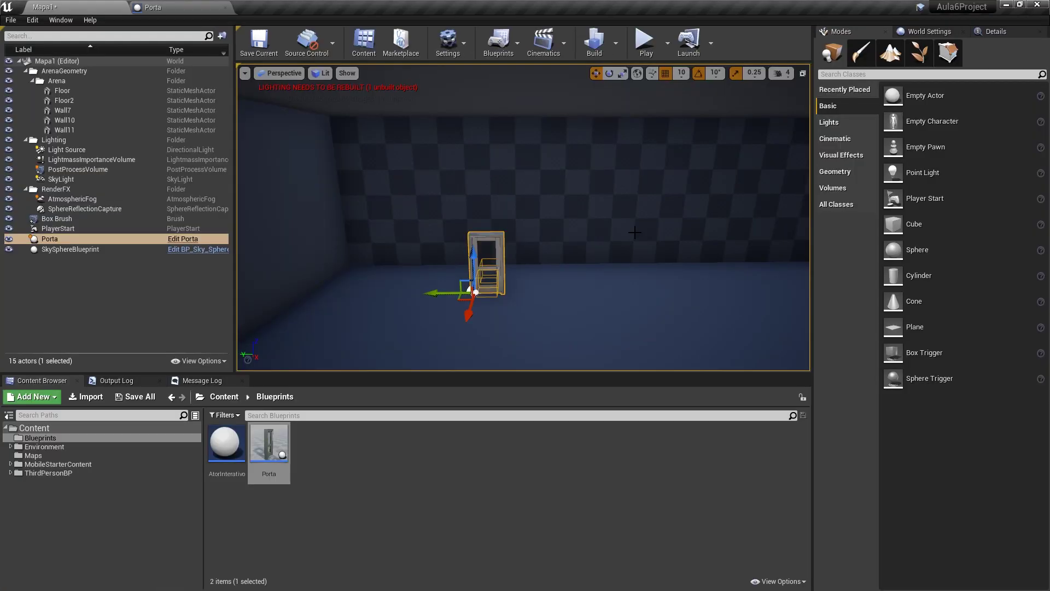
pyautogui.moveTo(612, 236); pyautogui.dragTo(645, 207)
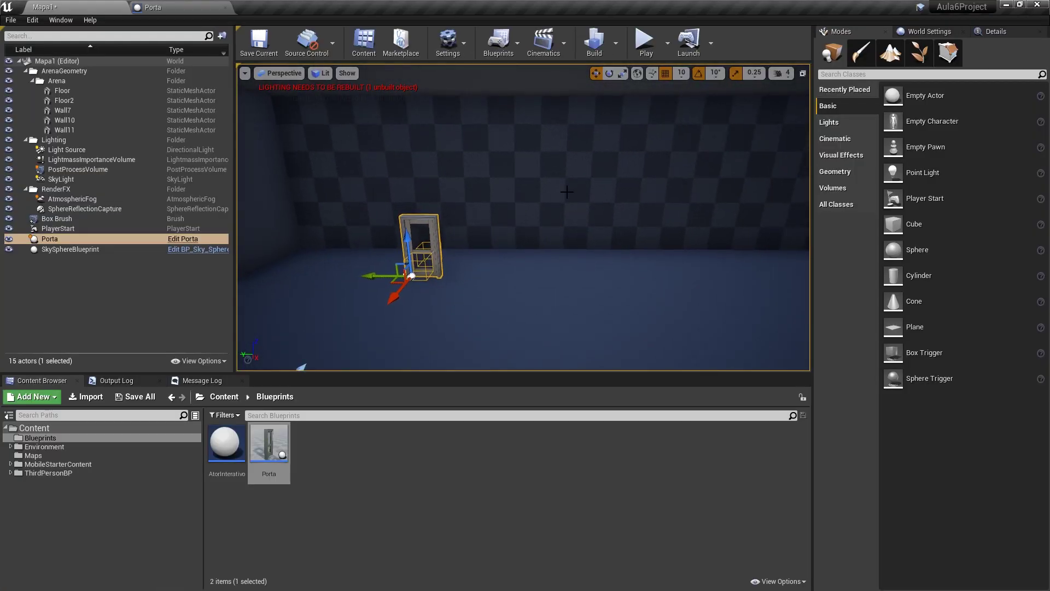
pyautogui.moveTo(645, 208); pyautogui.dragTo(551, 242, button='right')
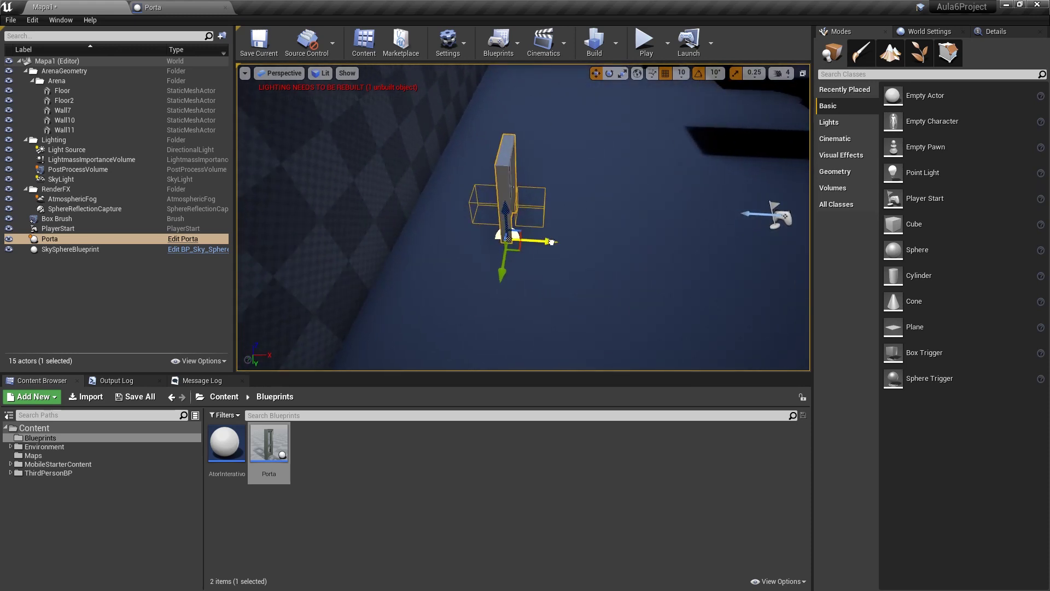
pyautogui.moveTo(469, 243); pyautogui.dragTo(448, 240)
pyautogui.press('f')
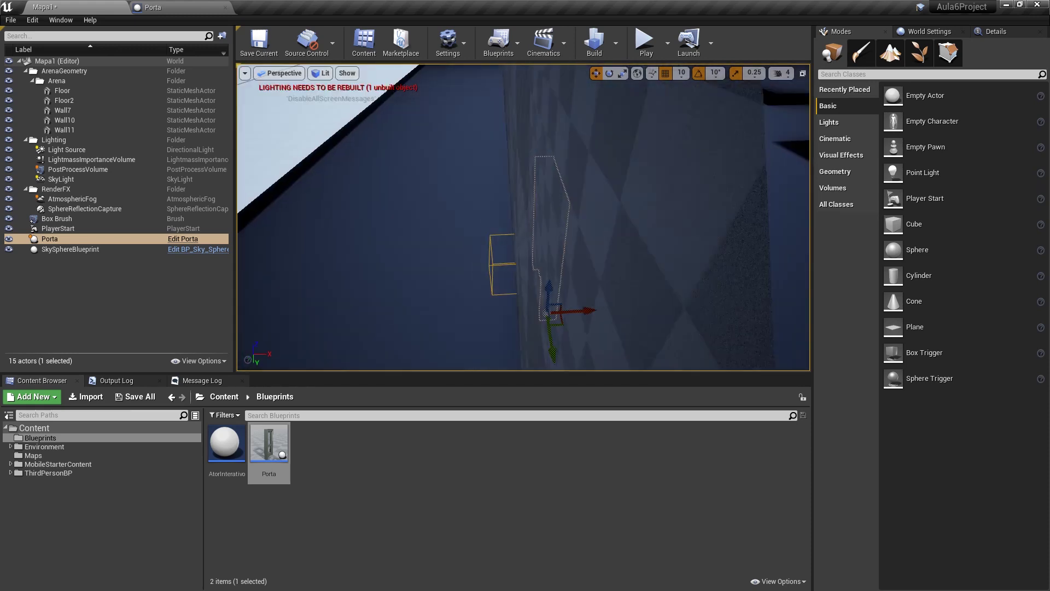
pyautogui.moveTo(557, 310)
pyautogui.mouseDown(button='right')
pyautogui.moveTo(499, 289)
pyautogui.moveTo(492, 298)
pyautogui.mouseUp(button='right')
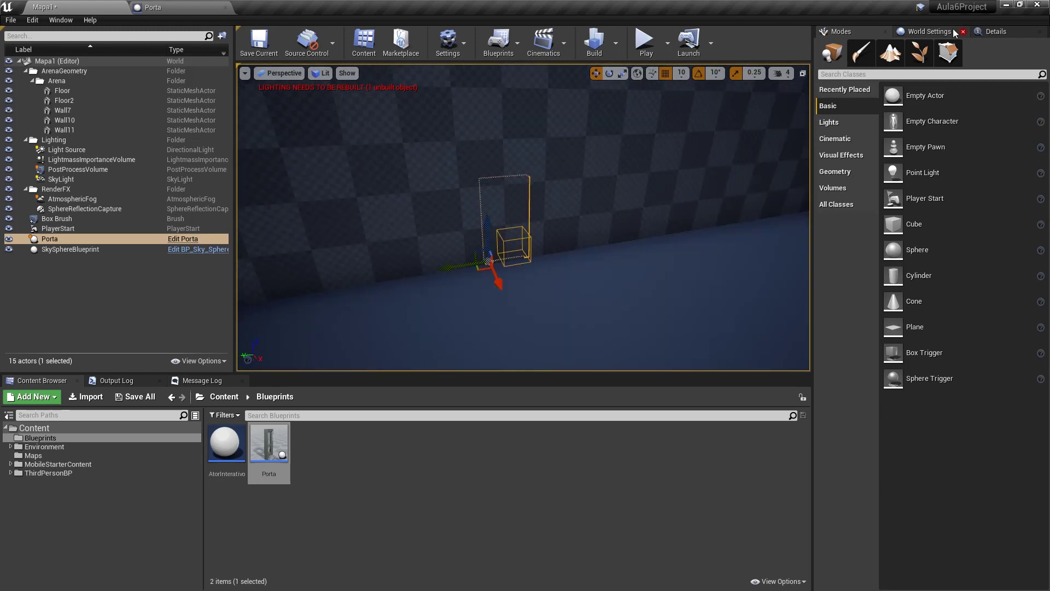
# Place a subtractive Box brush at the door, switch to scaling, and return to Porta
pyautogui.click(843, 174)
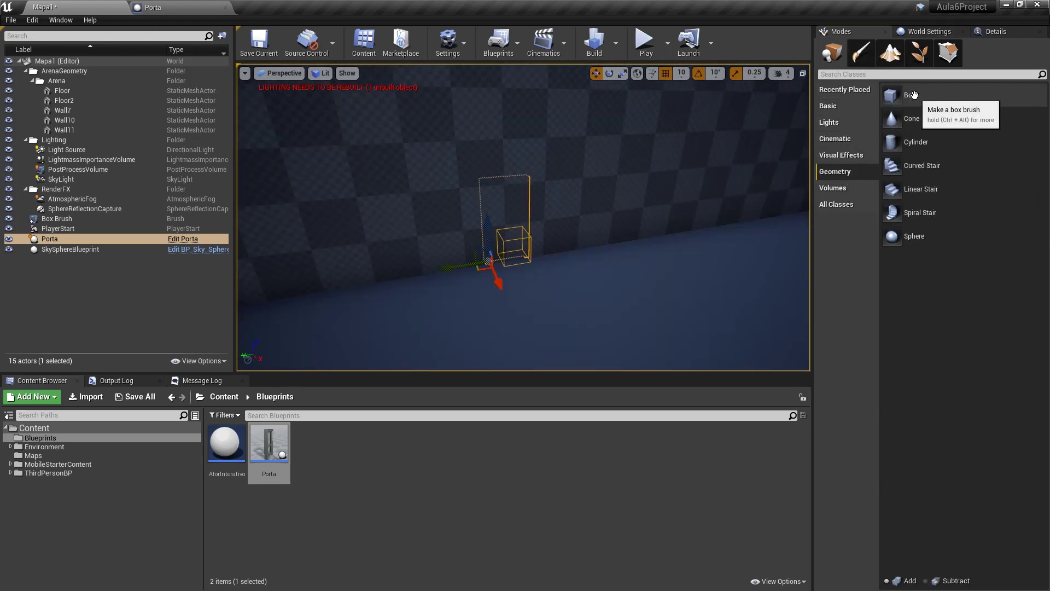
pyautogui.moveTo(914, 95); pyautogui.dragTo(635, 226)
pyautogui.moveTo(535, 282); pyautogui.dragTo(534, 282)
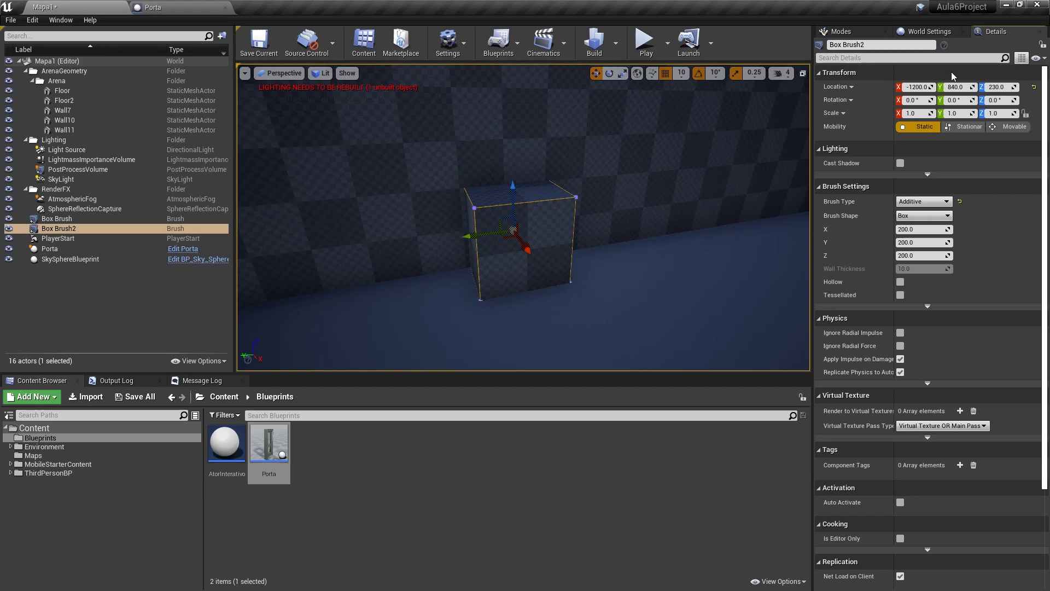
pyautogui.click(912, 218)
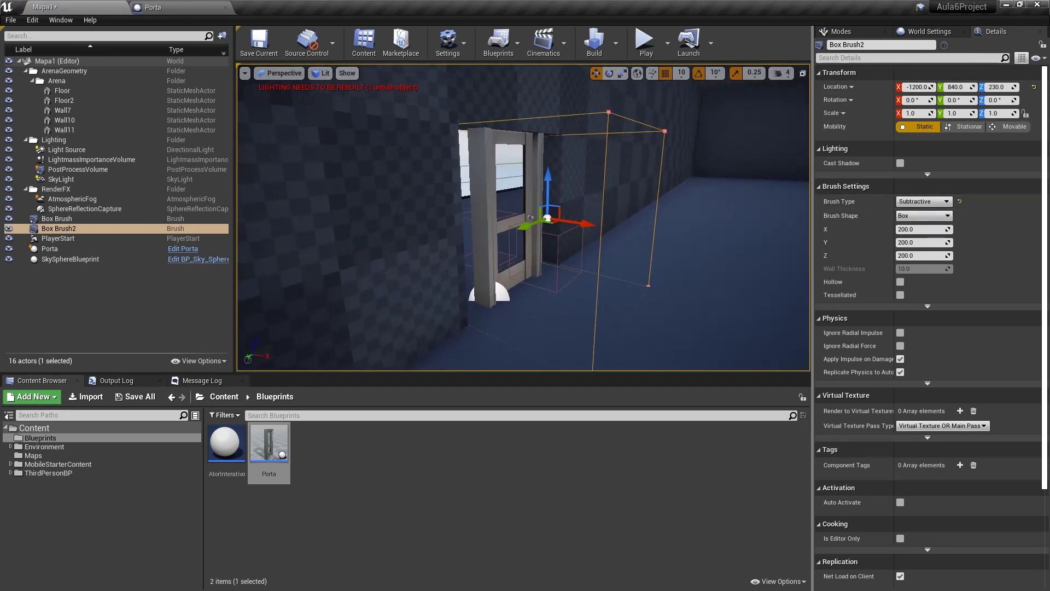
pyautogui.moveTo(523, 219); pyautogui.dragTo(578, 219, button='right')
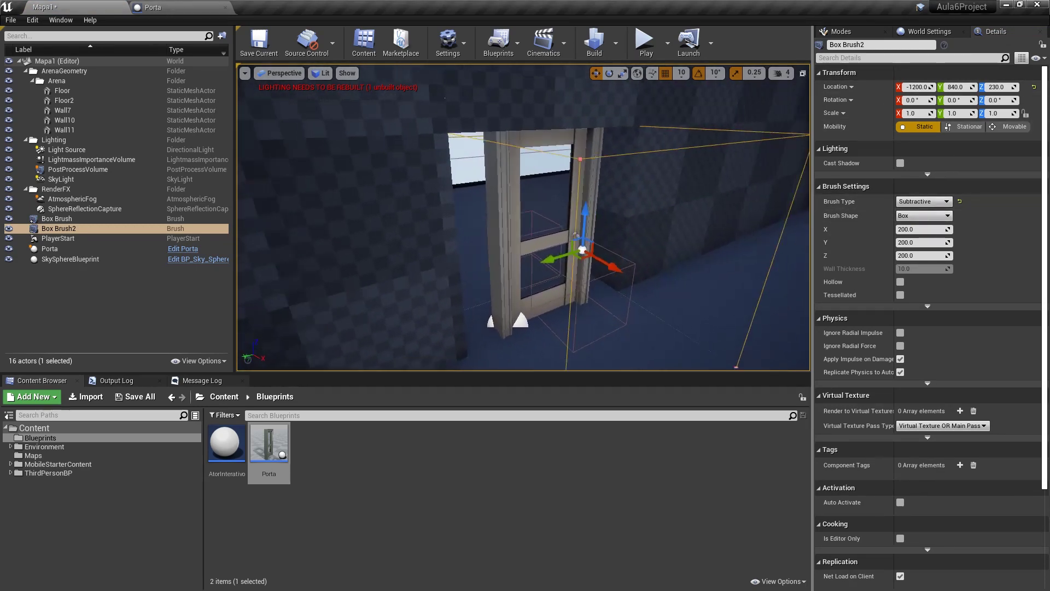
pyautogui.press('r')
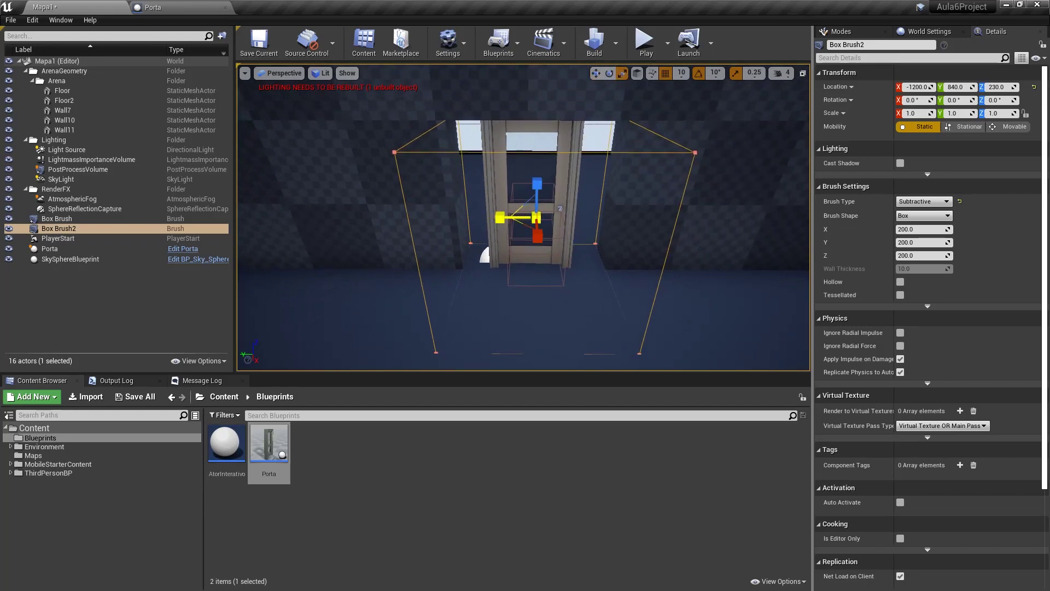
pyautogui.click(153, 7)
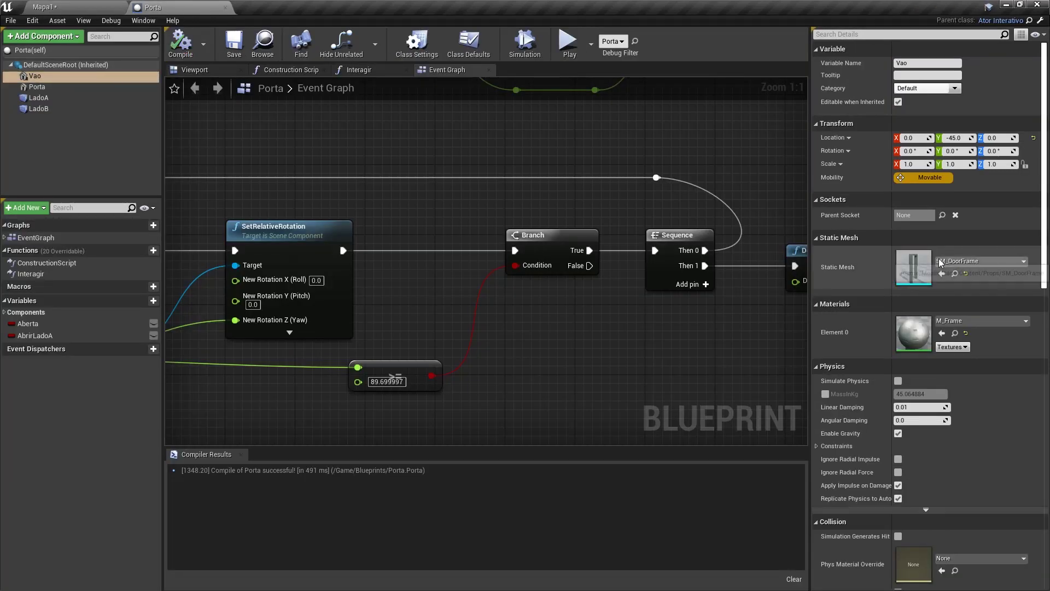
# Return to the Mapa1 level
pyautogui.click(954, 274)
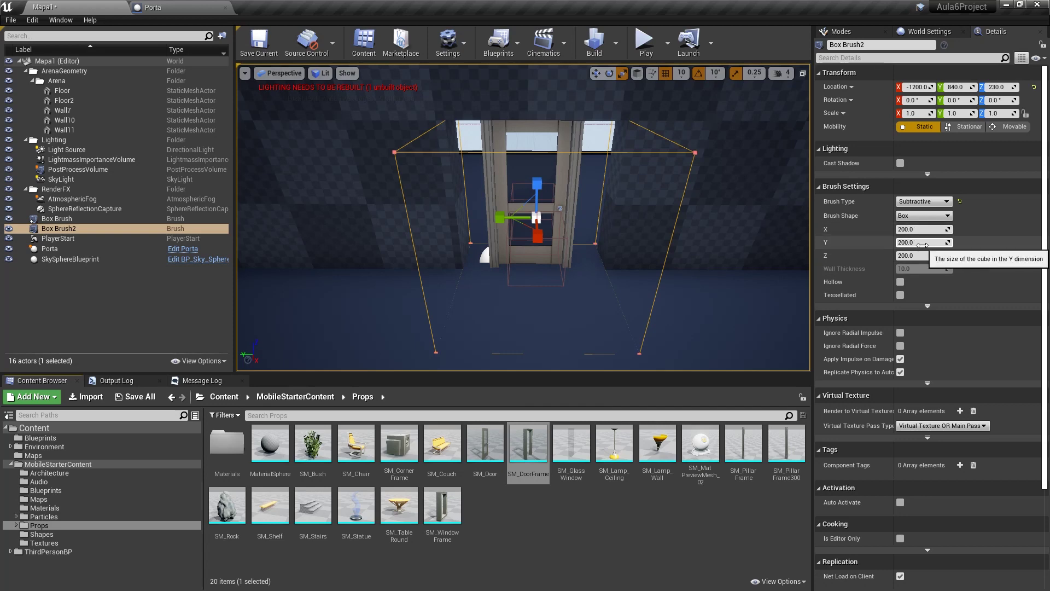
# Resize the subtractive brush to 200×114×212 and move it to Y 845, Z 235
pyautogui.write('114')
pyautogui.press('Tab')
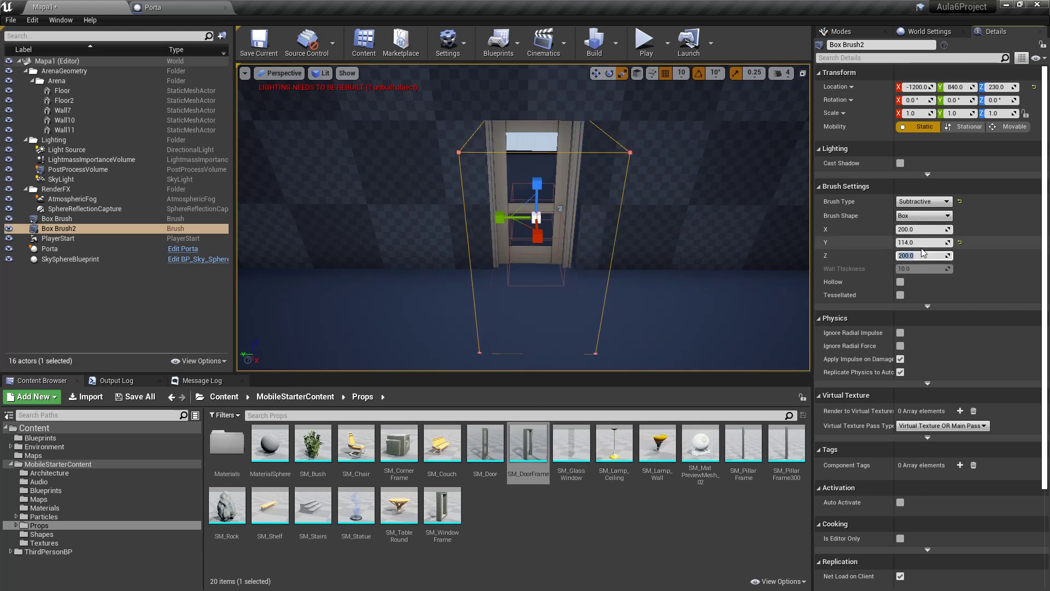
pyautogui.write('212')
pyautogui.press('Return')
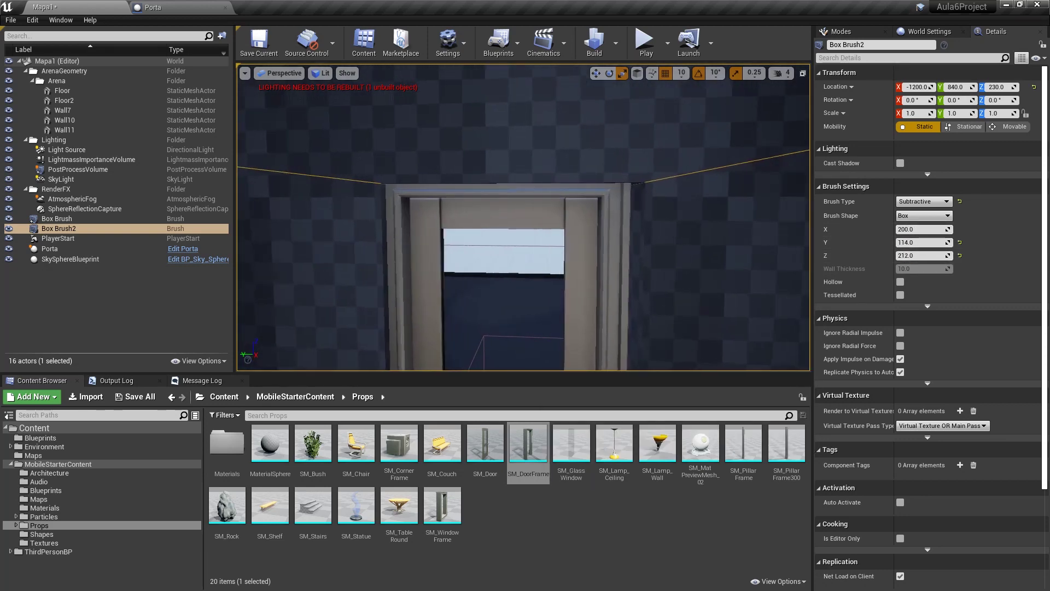
pyautogui.press('f')
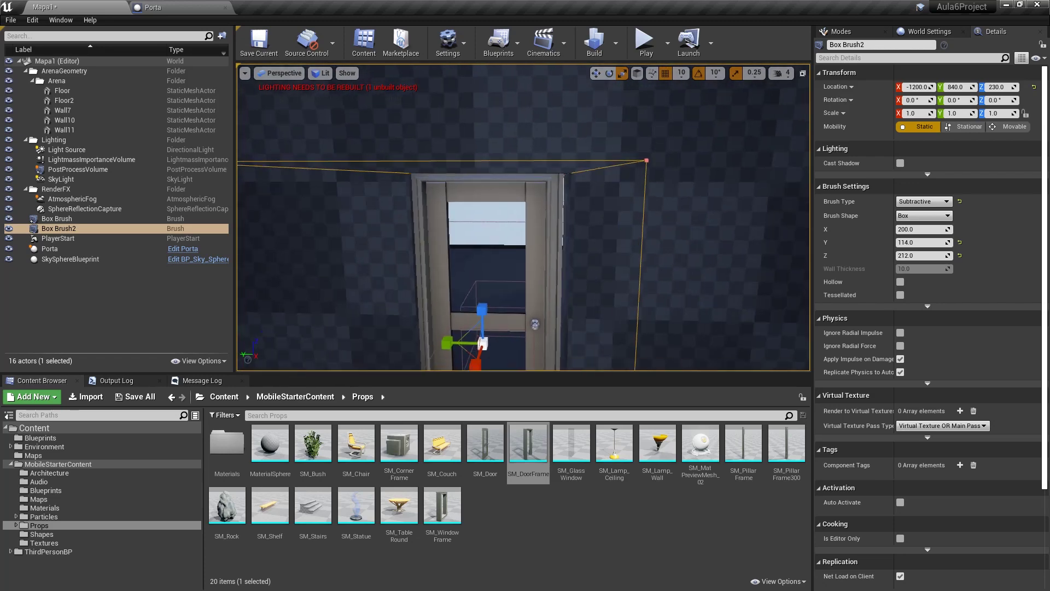
pyautogui.moveTo(495, 279); pyautogui.dragTo(495, 279, button='right')
pyautogui.press('w')
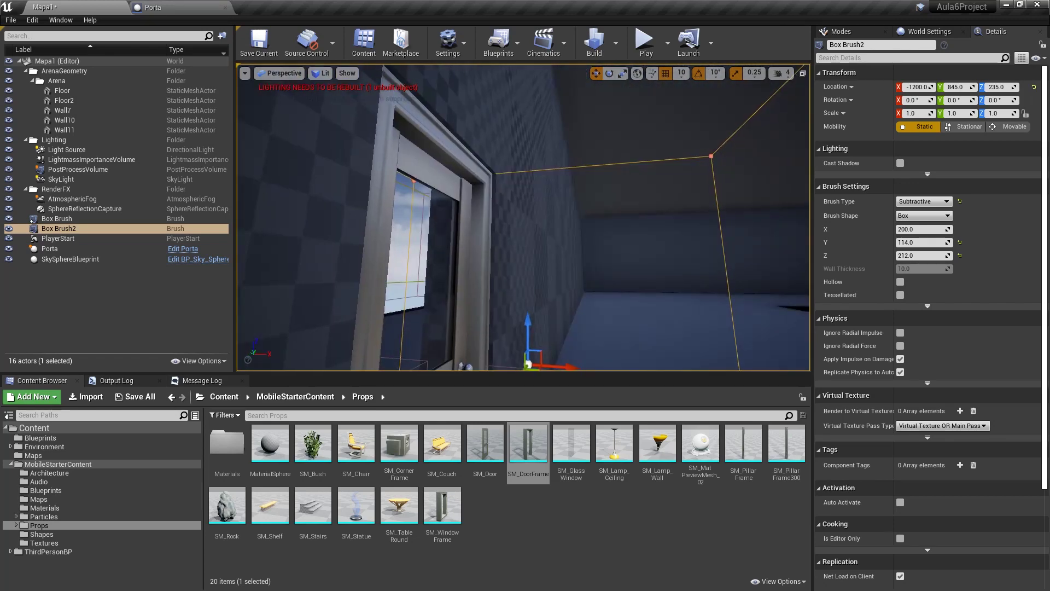
# Select Porta and slide it to X -1260 inside the wall opening
pyautogui.moveTo(592, 195); pyautogui.dragTo(592, 196, button='right')
pyautogui.click(592, 195)
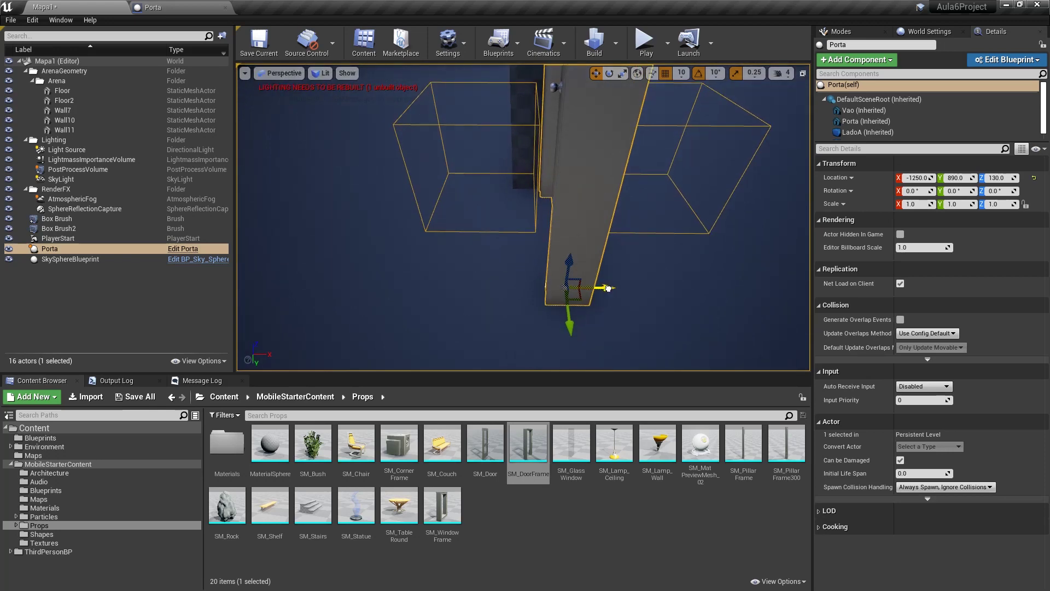
pyautogui.moveTo(608, 288); pyautogui.dragTo(571, 289)
pyautogui.moveTo(571, 289); pyautogui.dragTo(571, 289, button='right')
# Test-play the level, walking the character through the doorway and back
pyautogui.hotkey('alt', 'p')
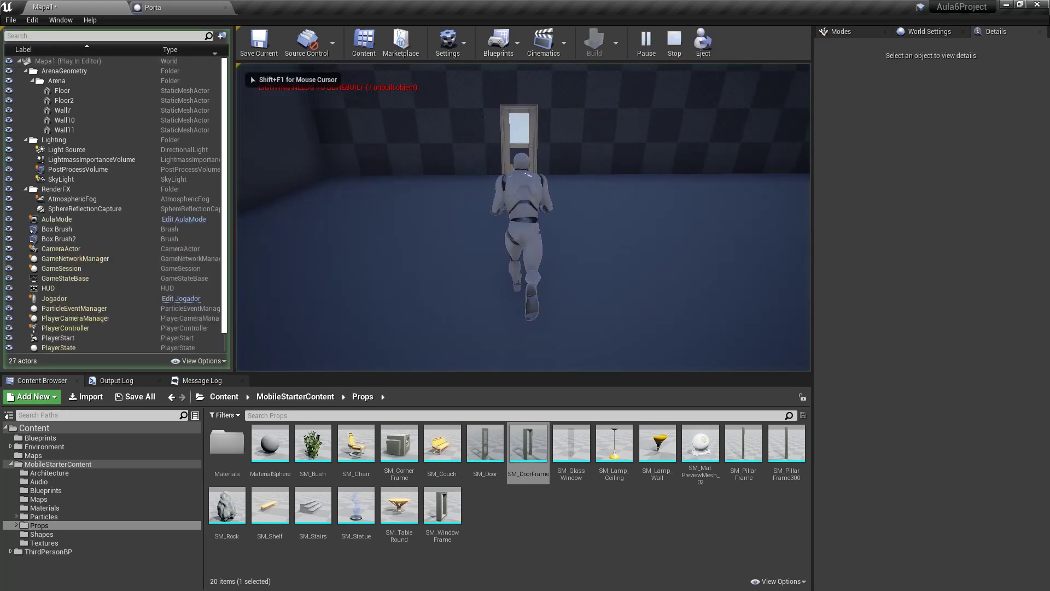
pyautogui.press('w')
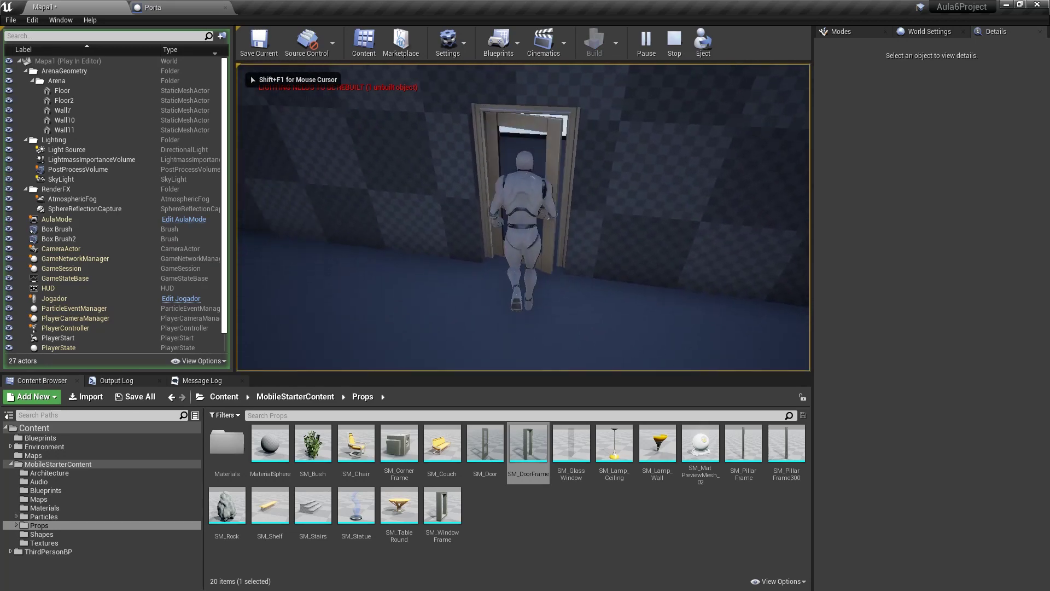
pyautogui.press('w')
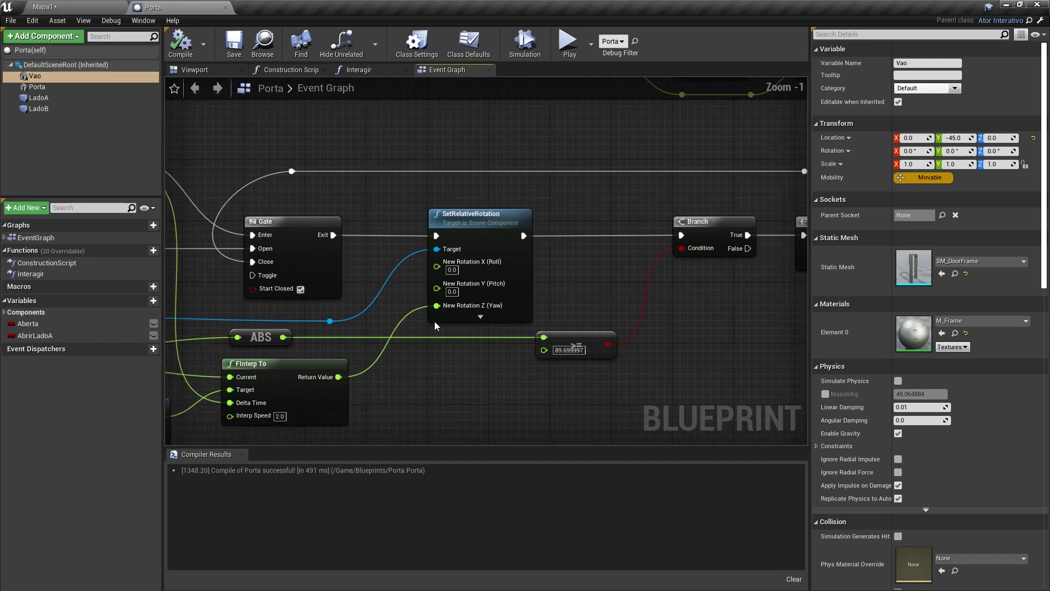
# Locate both SET Abrir Lado A nodes and select the checked setter
pyautogui.scroll(-3, 434, 321)
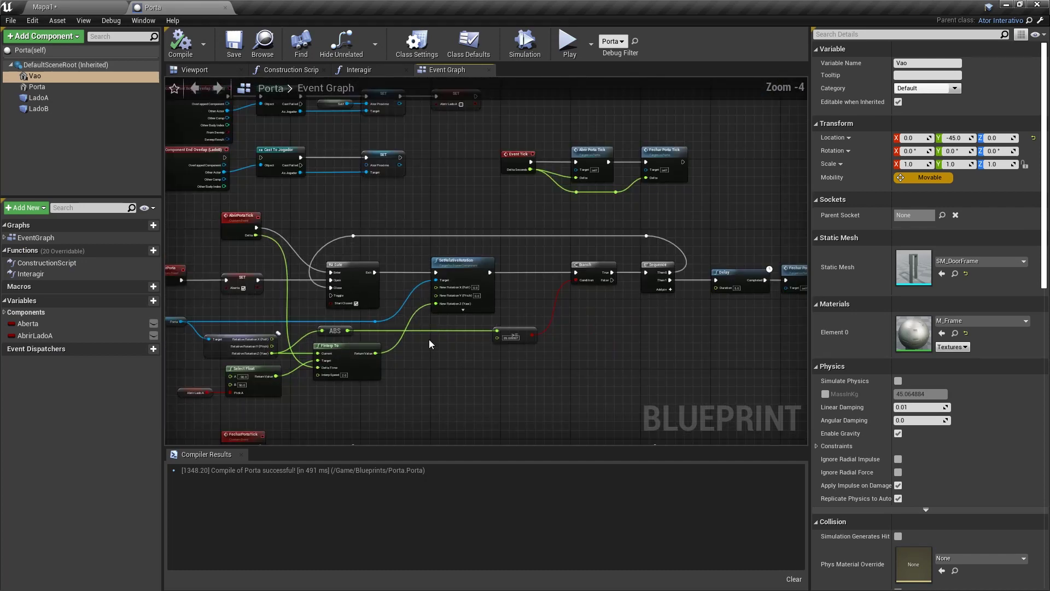
pyautogui.moveTo(566, 300); pyautogui.dragTo(412, 281, button='right')
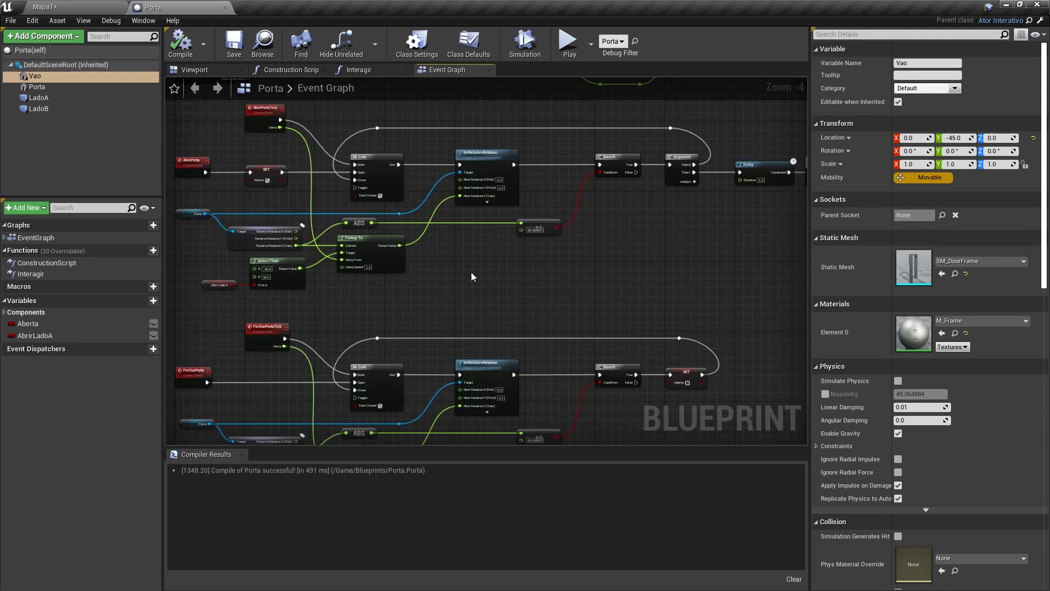
pyautogui.scroll(4, 375, 326)
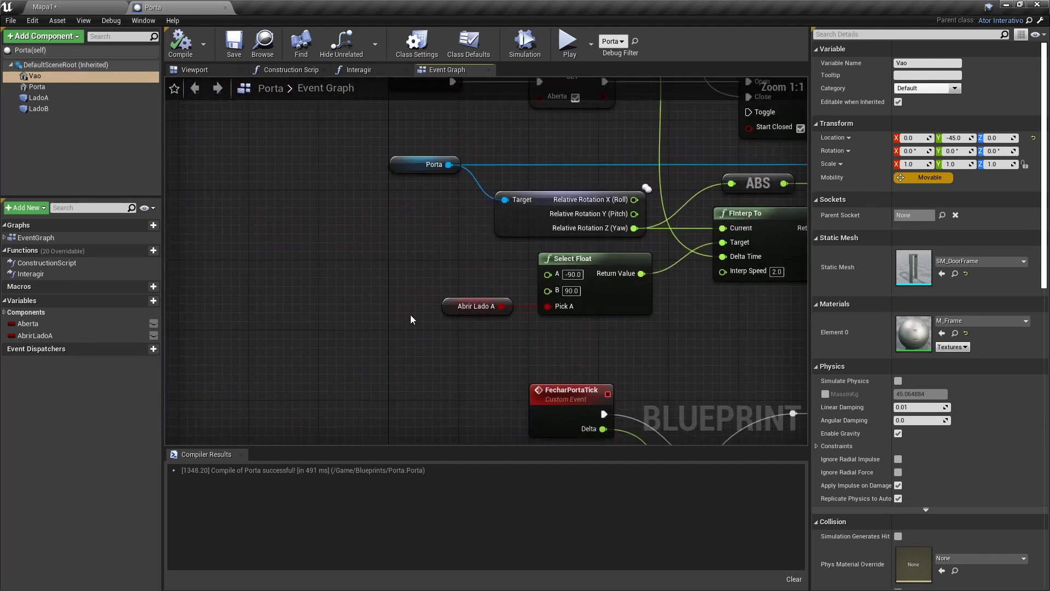
pyautogui.scroll(-2, 544, 255)
pyautogui.moveTo(544, 254)
pyautogui.mouseDown(button='right')
pyautogui.moveTo(418, 292)
pyautogui.moveTo(450, 282)
pyautogui.mouseUp(button='right')
pyautogui.scroll(2, 417, 292)
pyautogui.click(547, 236)
pyautogui.moveTo(536, 244); pyautogui.dragTo(636, 320, button='right')
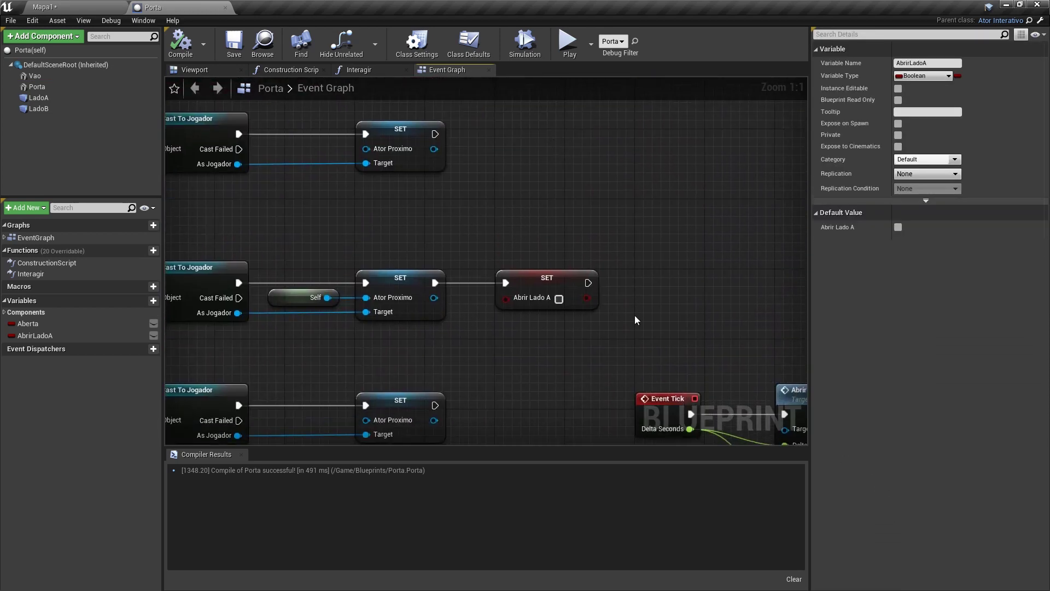
pyautogui.click(504, 210)
pyautogui.moveTo(539, 223)
pyautogui.mouseDown(button='right')
pyautogui.moveTo(532, 305)
pyautogui.moveTo(268, 266)
pyautogui.mouseUp(button='right')
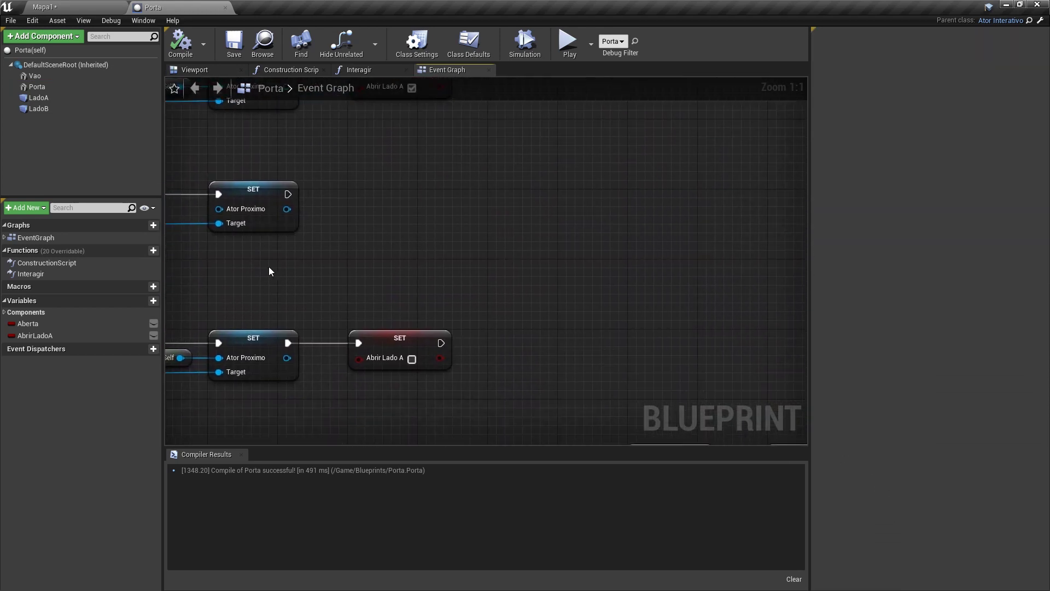
pyautogui.moveTo(318, 313)
pyautogui.mouseDown(button='right')
pyautogui.moveTo(416, 383)
pyautogui.moveTo(558, 257)
pyautogui.mouseUp(button='right')
pyautogui.click(509, 178)
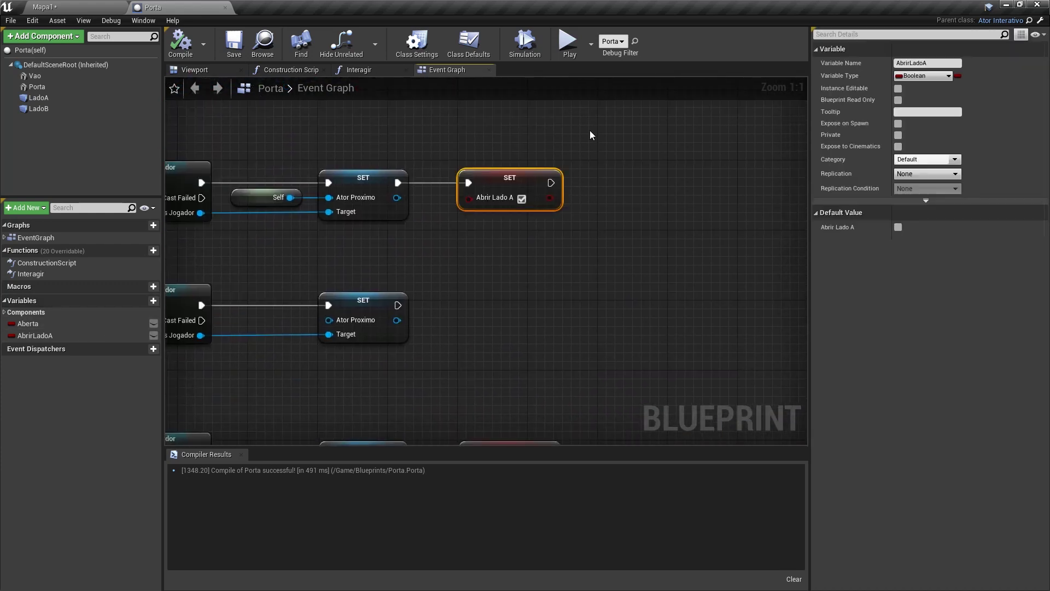
pyautogui.moveTo(332, 150)
pyautogui.mouseDown(button='right')
pyautogui.moveTo(614, 174)
pyautogui.moveTo(362, 188)
pyautogui.mouseUp(button='right')
# Insert a Branch before the checked setter, wiring False to it and an Aberta getter into Condition
pyautogui.moveTo(546, 221); pyautogui.dragTo(549, 224)
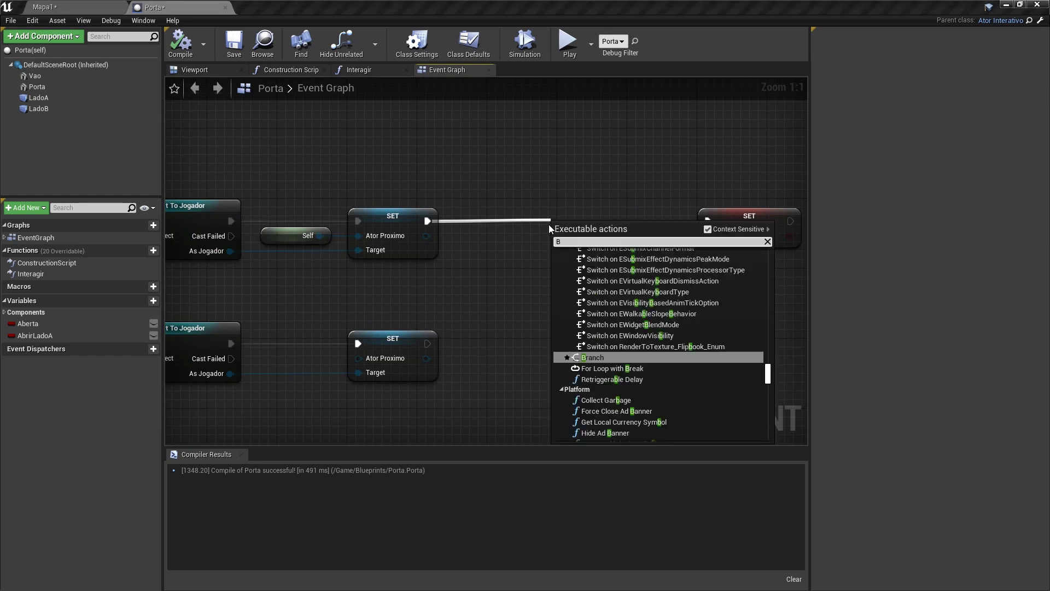
pyautogui.click(629, 356)
pyautogui.click(678, 215)
pyautogui.keyDown('ctrl'); pyautogui.moveTo(638, 221); pyautogui.dragTo(583, 236); pyautogui.keyUp('ctrl')
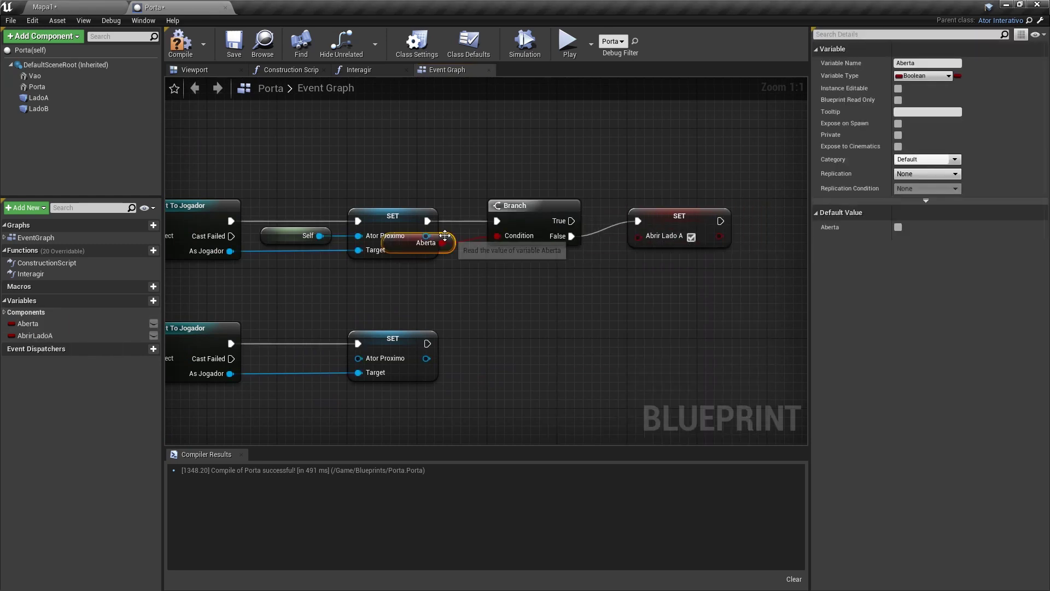
pyautogui.moveTo(27, 324); pyautogui.dragTo(430, 282)
pyautogui.click(509, 276)
# Tidy the nodes and select the Branch with its Aberta getter for copying
pyautogui.moveTo(509, 277); pyautogui.dragTo(550, 284, button='right')
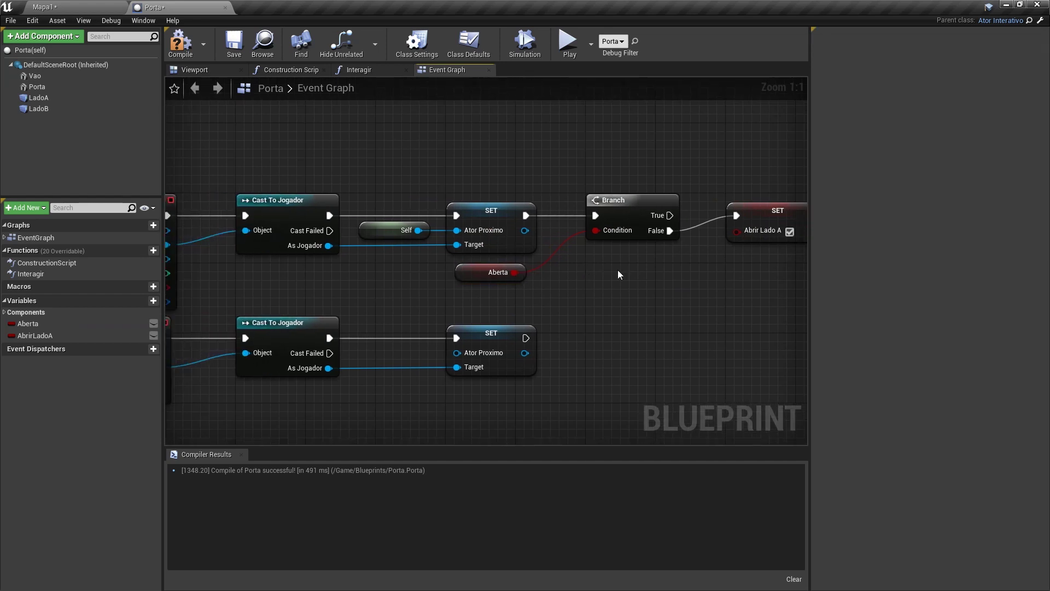
pyautogui.moveTo(653, 246); pyautogui.dragTo(544, 246, button='right')
pyautogui.click(612, 216)
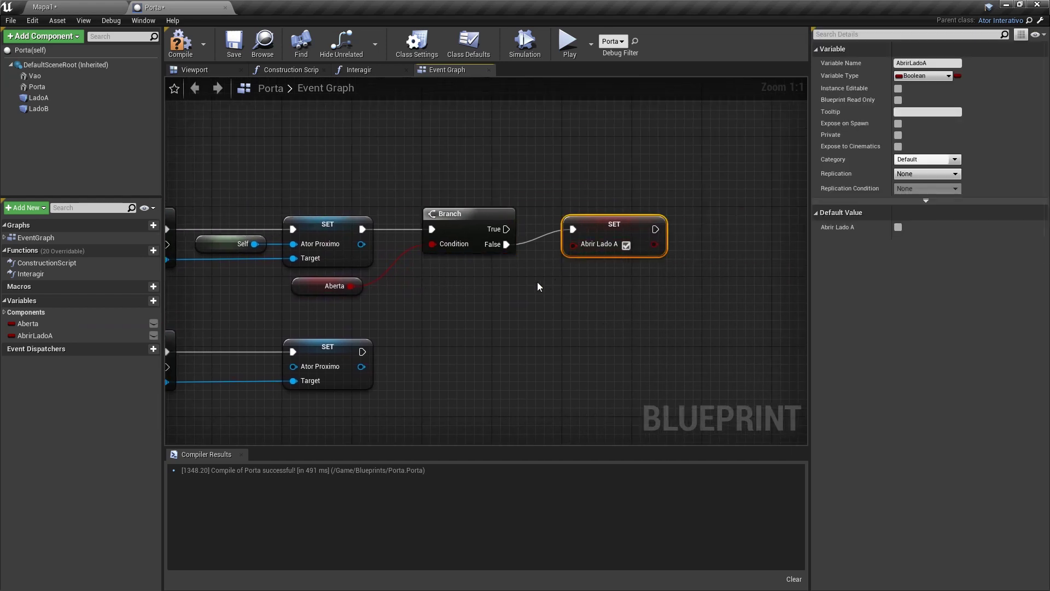
pyautogui.moveTo(612, 216); pyautogui.dragTo(610, 231)
pyautogui.keyDown('ctrl'); pyautogui.click(484, 205); pyautogui.keyUp('ctrl')
pyautogui.moveTo(483, 339)
pyautogui.mouseDown(button='right')
pyautogui.moveTo(498, 289)
pyautogui.moveTo(547, 315)
pyautogui.mouseUp(button='right')
pyautogui.click(386, 256)
pyautogui.keyDown('ctrl'); pyautogui.click(515, 220); pyautogui.keyUp('ctrl')
# Paste the Branch and Aberta getter before the unchecked setter, wiring False and the cast output
pyautogui.moveTo(476, 273); pyautogui.dragTo(478, 99, button='right')
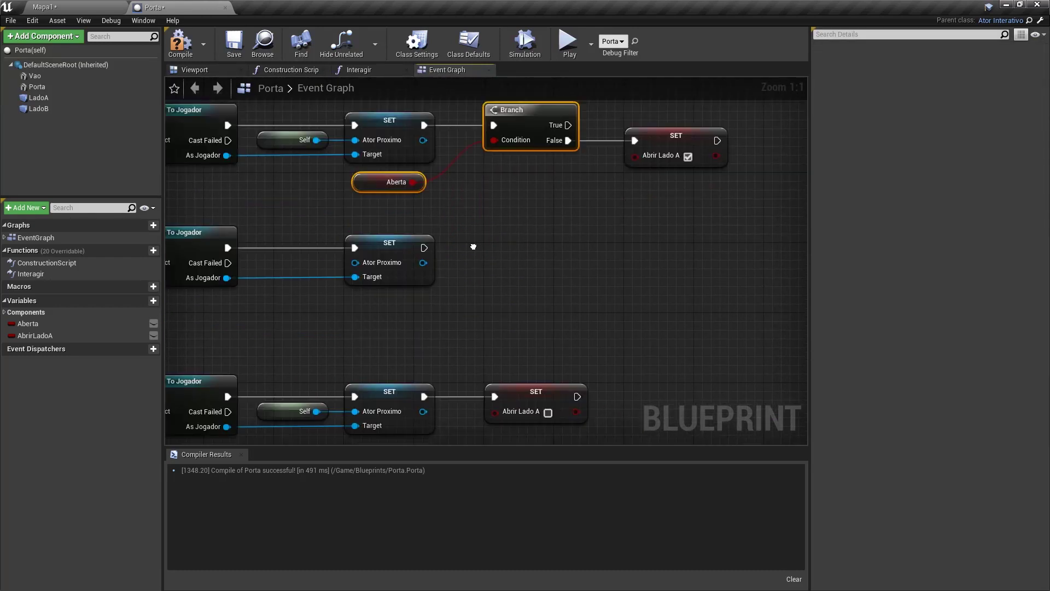
pyautogui.click(613, 292)
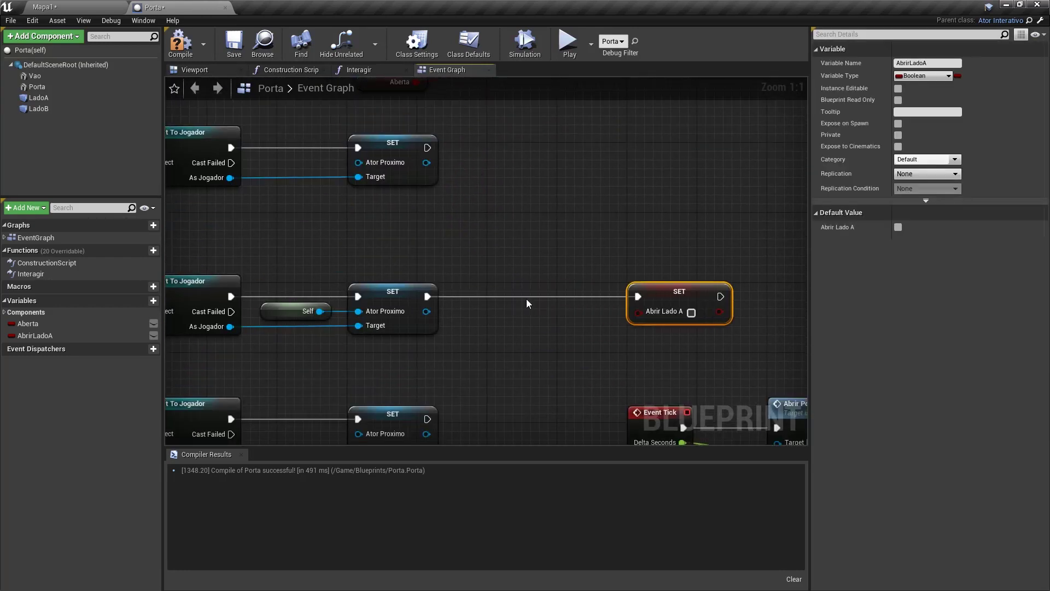
pyautogui.hotkey('ctrl', 'v')
pyautogui.moveTo(561, 331); pyautogui.dragTo(519, 289)
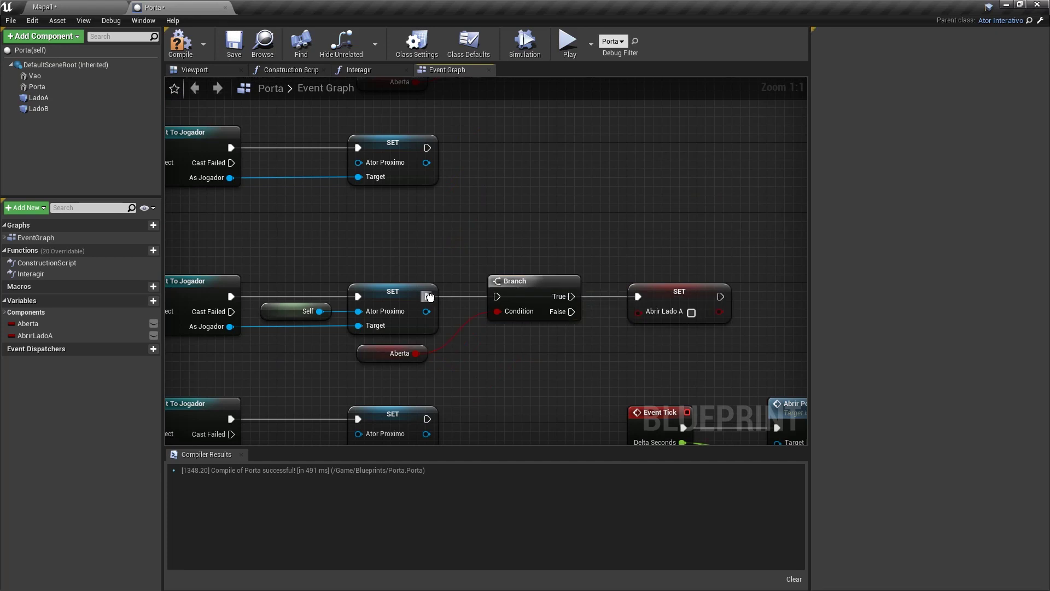
pyautogui.moveTo(576, 315); pyautogui.dragTo(571, 311)
pyautogui.moveTo(496, 296); pyautogui.dragTo(427, 296)
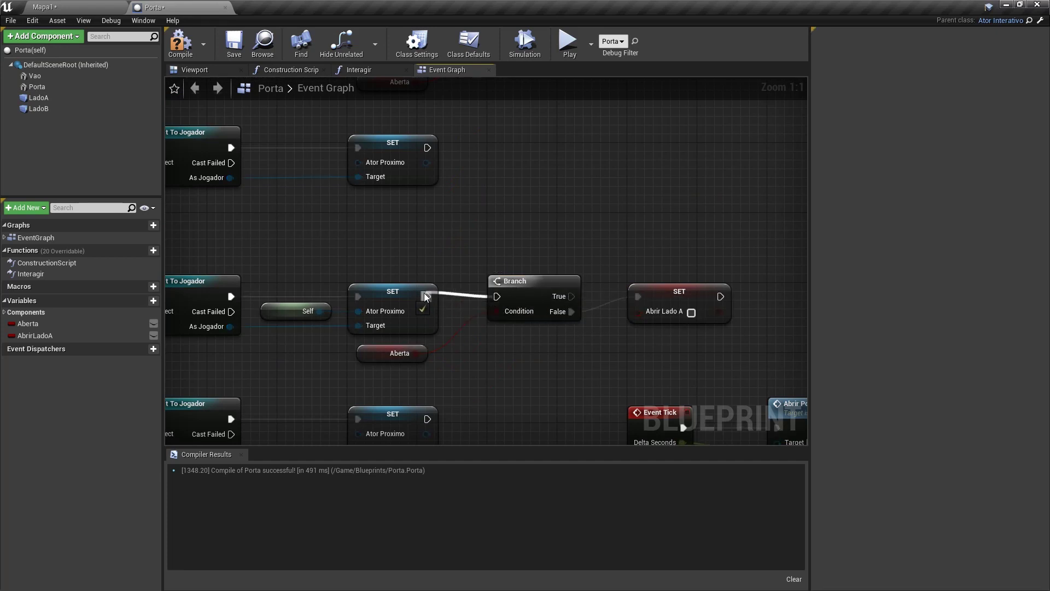
pyautogui.click(568, 41)
pyautogui.press('w')
pyautogui.press('e')
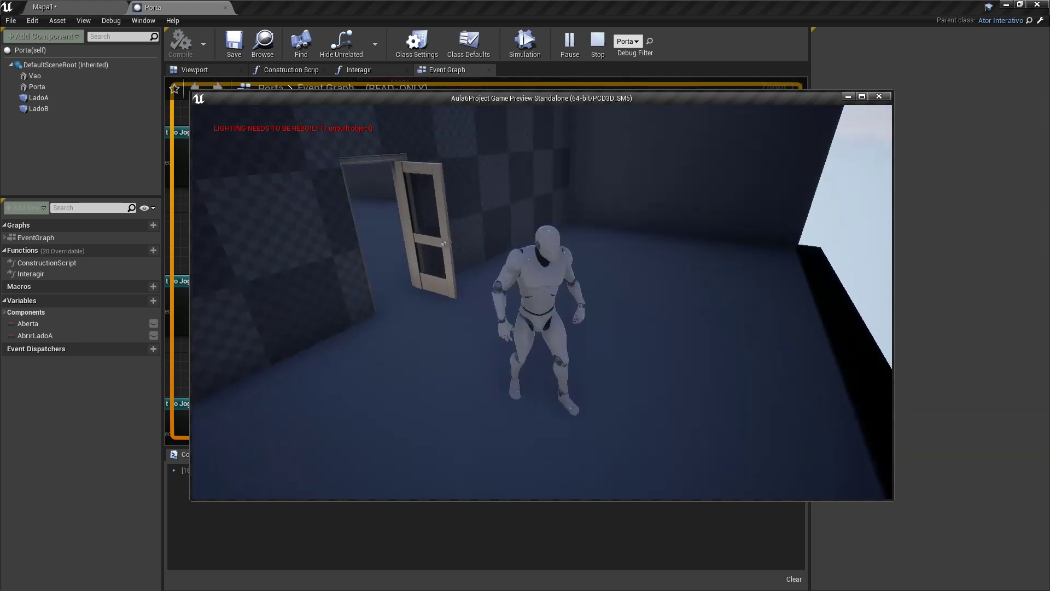
pyautogui.press('s')
pyautogui.press('w')
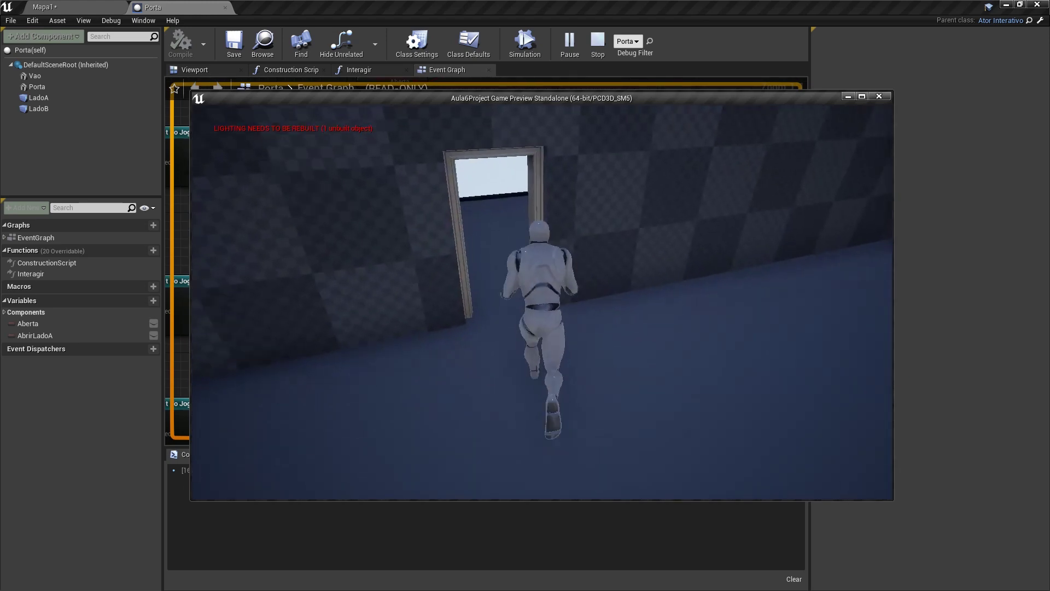
pyautogui.press('s')
pyautogui.press('w')
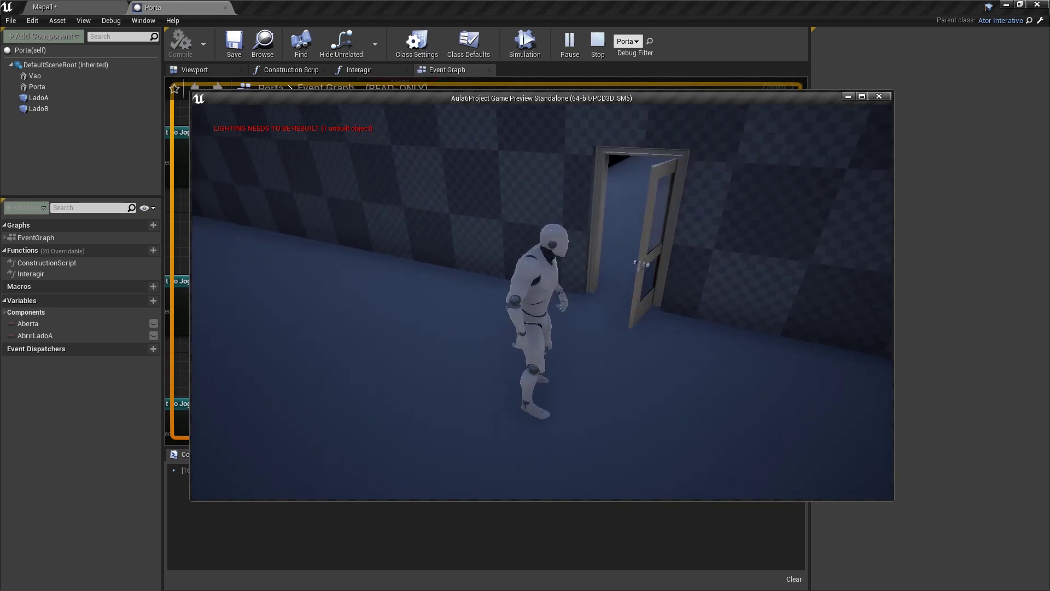
pyautogui.press('w')
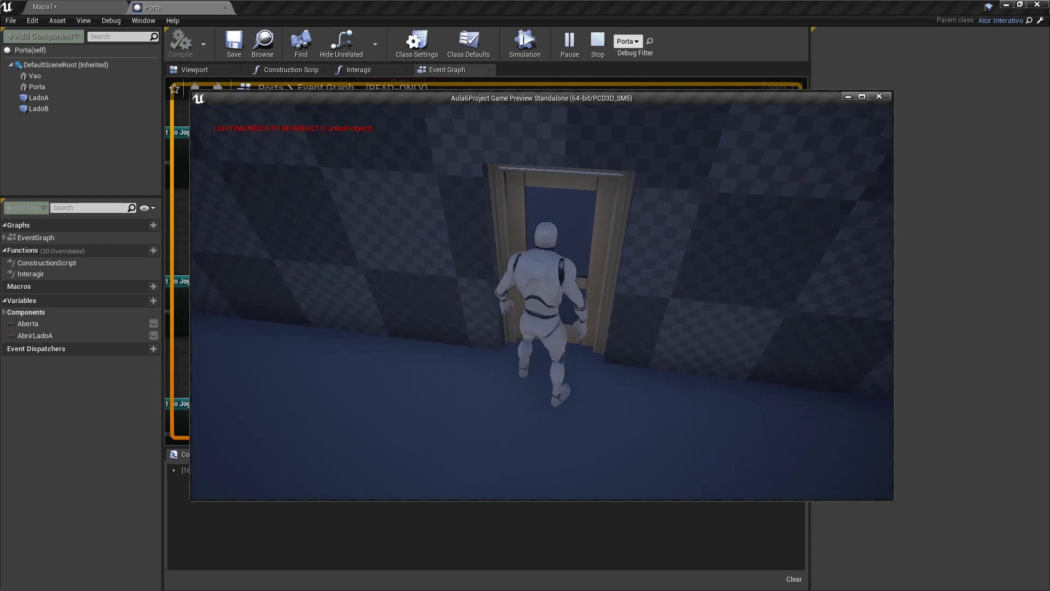
pyautogui.press('a')
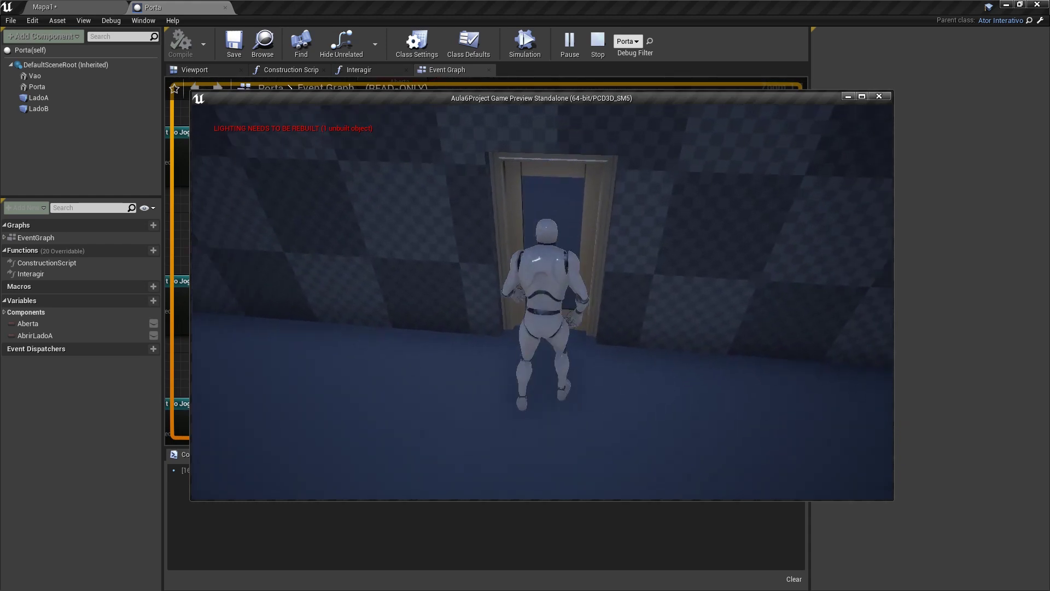
pyautogui.press('Escape')
pyautogui.moveTo(606, 261); pyautogui.dragTo(459, 297, button='right')
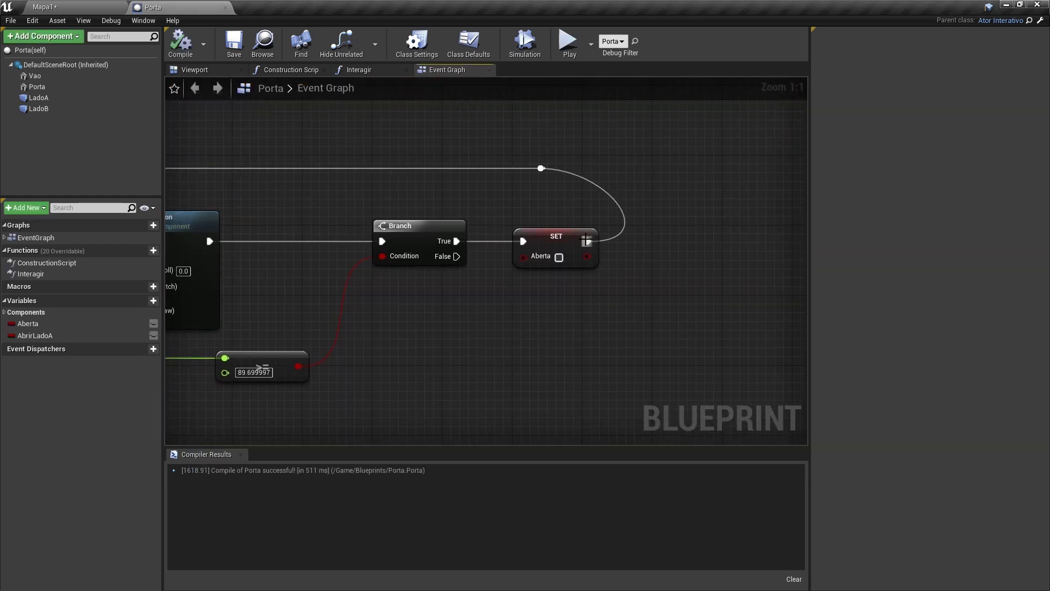
# Undo to restore the Print String after SET Aberta and test-play the level
pyautogui.moveTo(353, 283); pyautogui.dragTo(542, 282, button='right')
pyautogui.moveTo(776, 243); pyautogui.dragTo(519, 232, button='right')
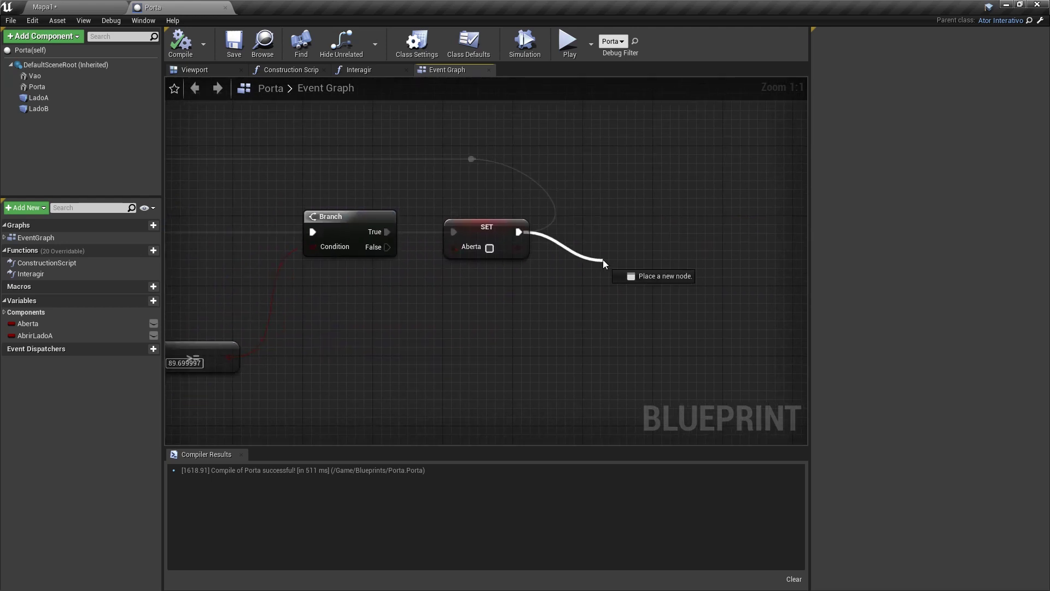
pyautogui.moveTo(603, 259); pyautogui.dragTo(603, 259)
pyautogui.hotkey('ctrl', 'z')
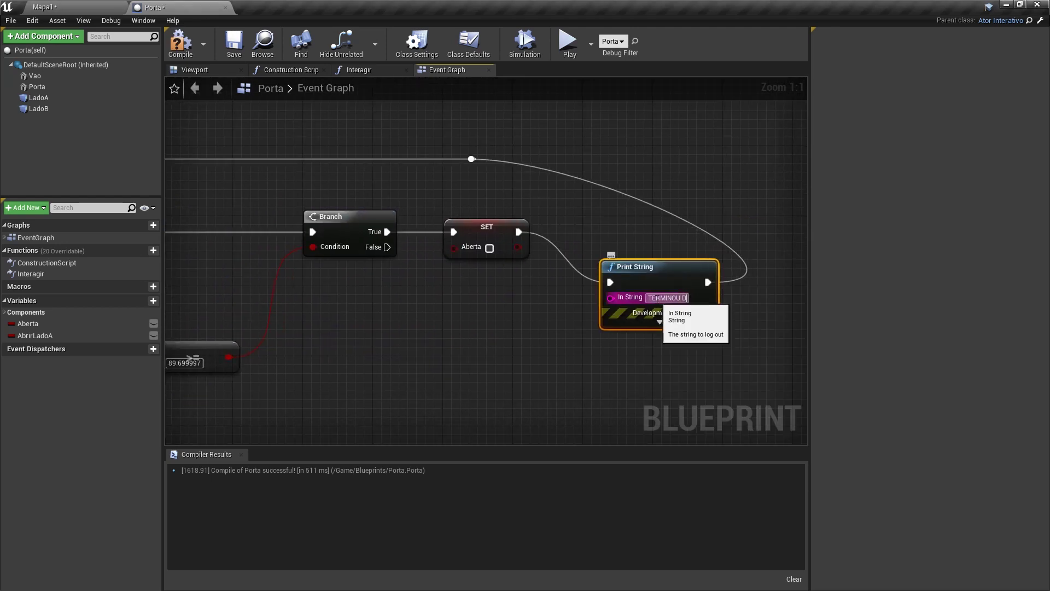
pyautogui.hotkey('alt', 'p')
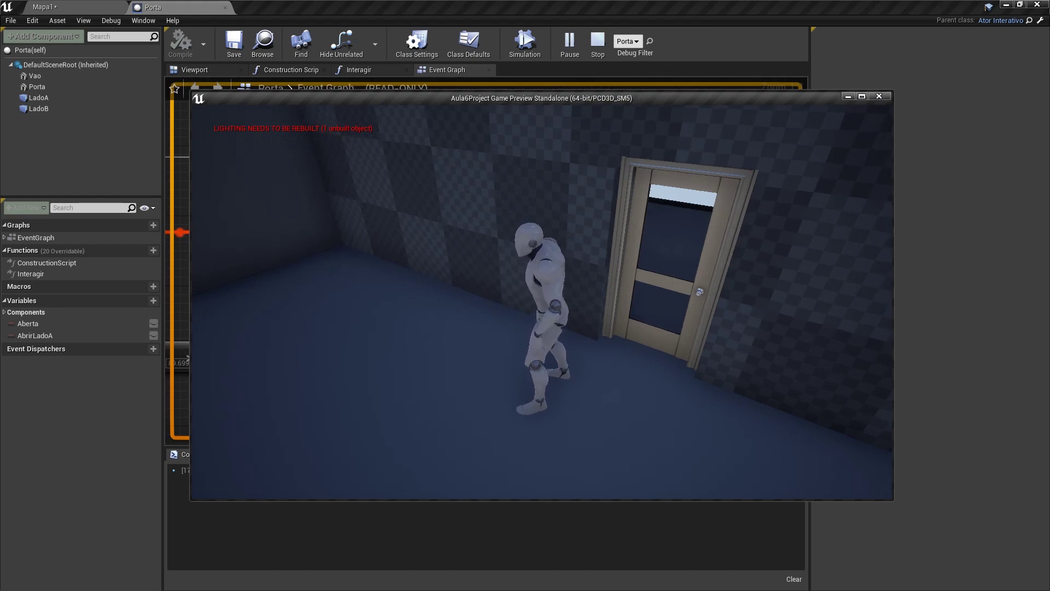
pyautogui.press('Escape')
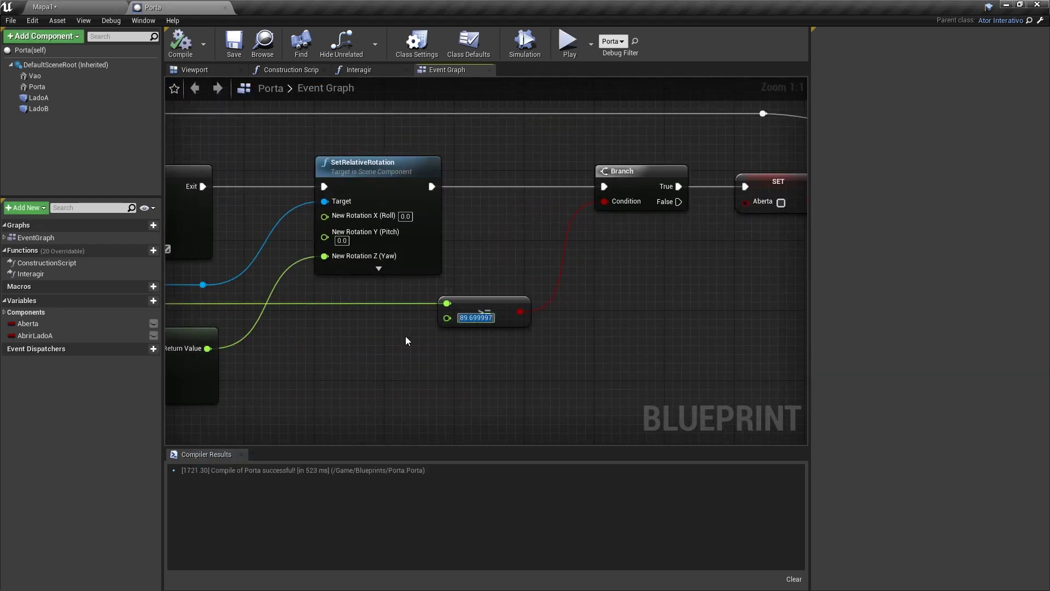
# Set the comparison value to 88, recompile, and delete the Print String node
pyautogui.moveTo(406, 340); pyautogui.dragTo(404, 300, button='right')
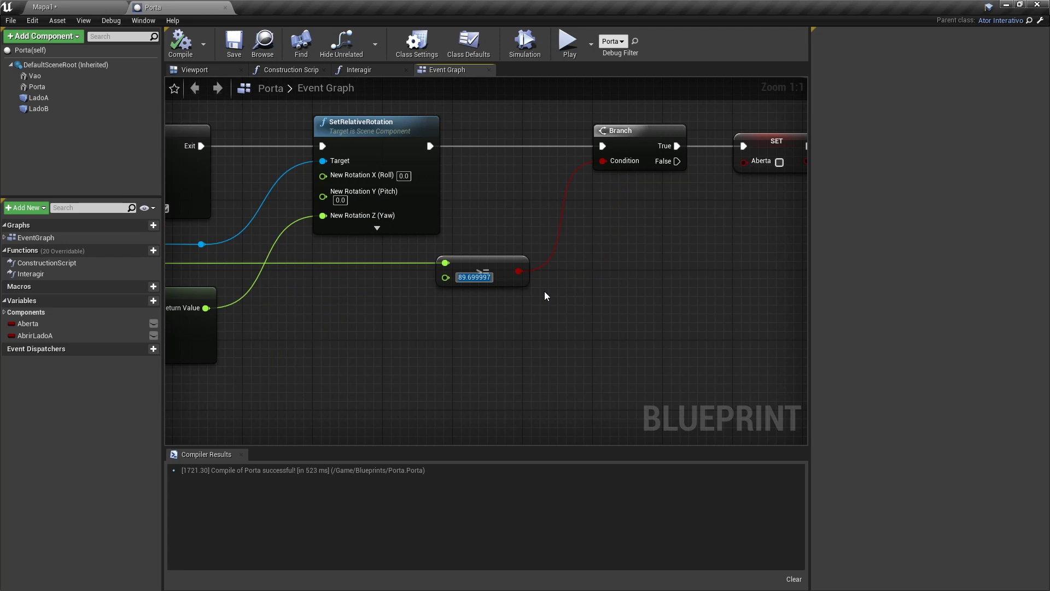
pyautogui.write('88')
pyautogui.press('Return')
pyautogui.press('F7')
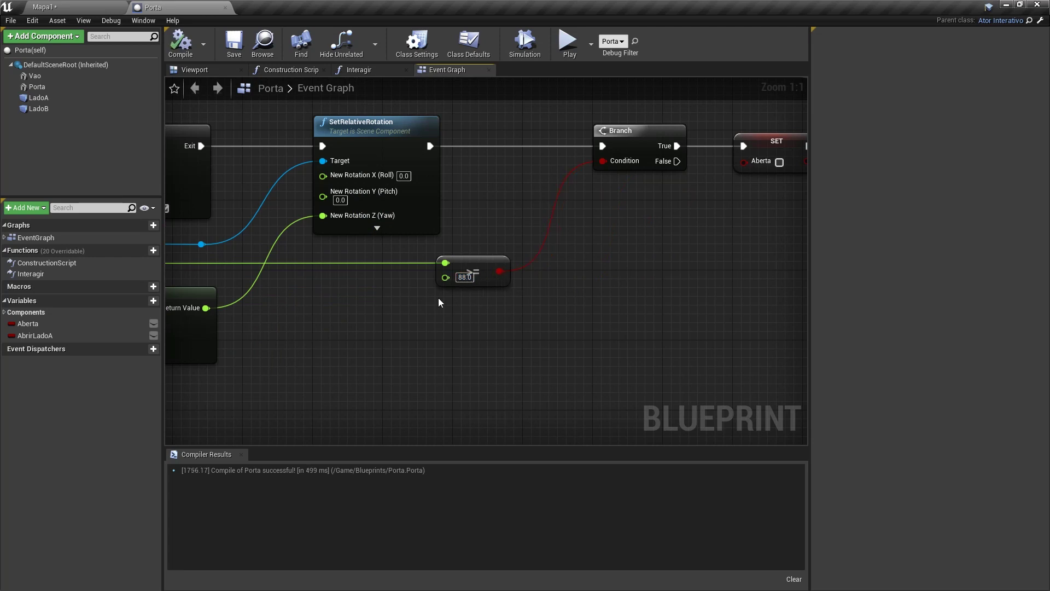
pyautogui.click(543, 250)
pyautogui.moveTo(543, 249); pyautogui.dragTo(376, 240, button='right')
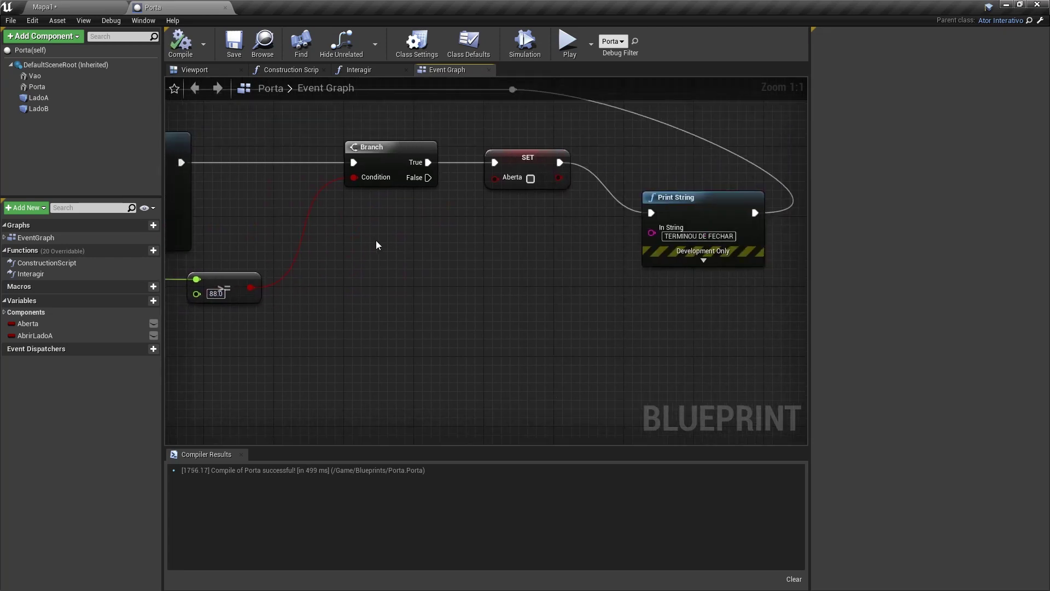
pyautogui.moveTo(490, 240); pyautogui.dragTo(499, 350, button='right')
pyautogui.press('Delete')
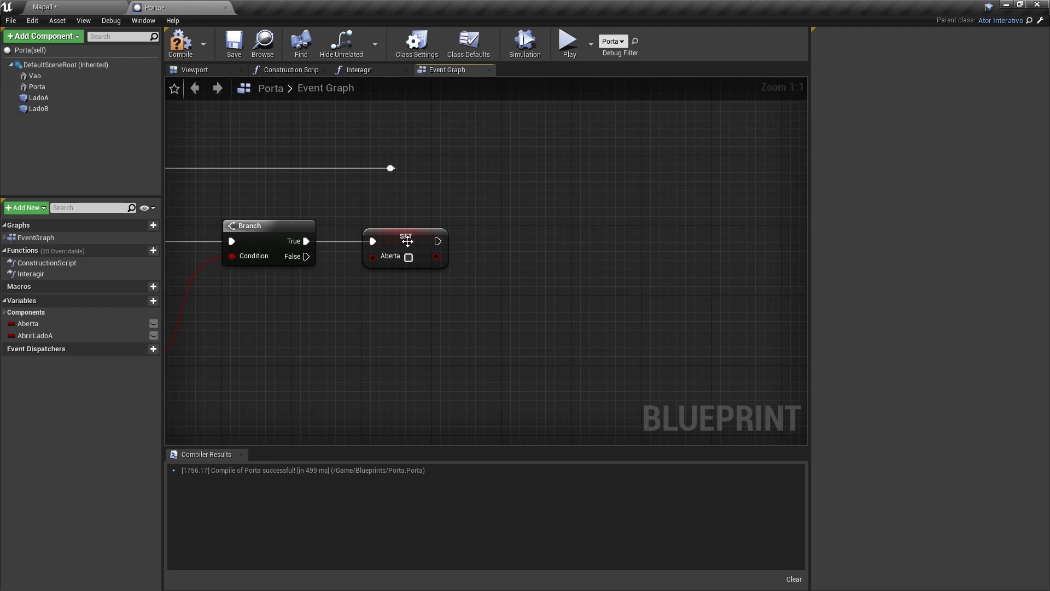
# Add a SetRelativeRotation node targeting Porta after SET Aberta
pyautogui.moveTo(516, 269)
pyautogui.mouseDown(button='right')
pyautogui.moveTo(455, 261)
pyautogui.moveTo(706, 257)
pyautogui.mouseUp(button='right')
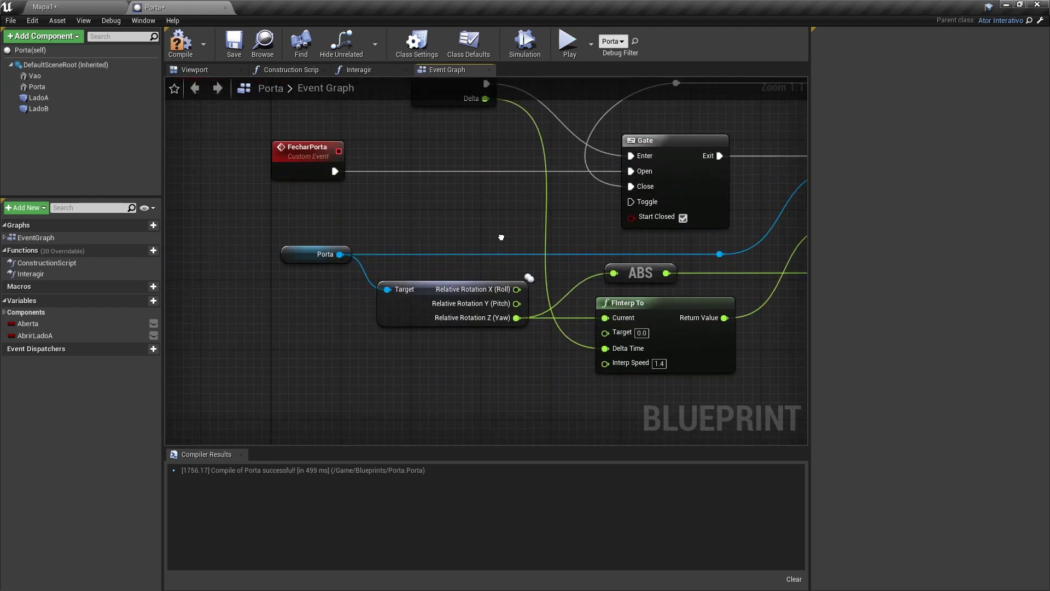
pyautogui.moveTo(410, 207); pyautogui.dragTo(296, 270)
pyautogui.moveTo(799, 243)
pyautogui.mouseDown(button='right')
pyautogui.moveTo(539, 239)
pyautogui.moveTo(534, 260)
pyautogui.mouseUp(button='right')
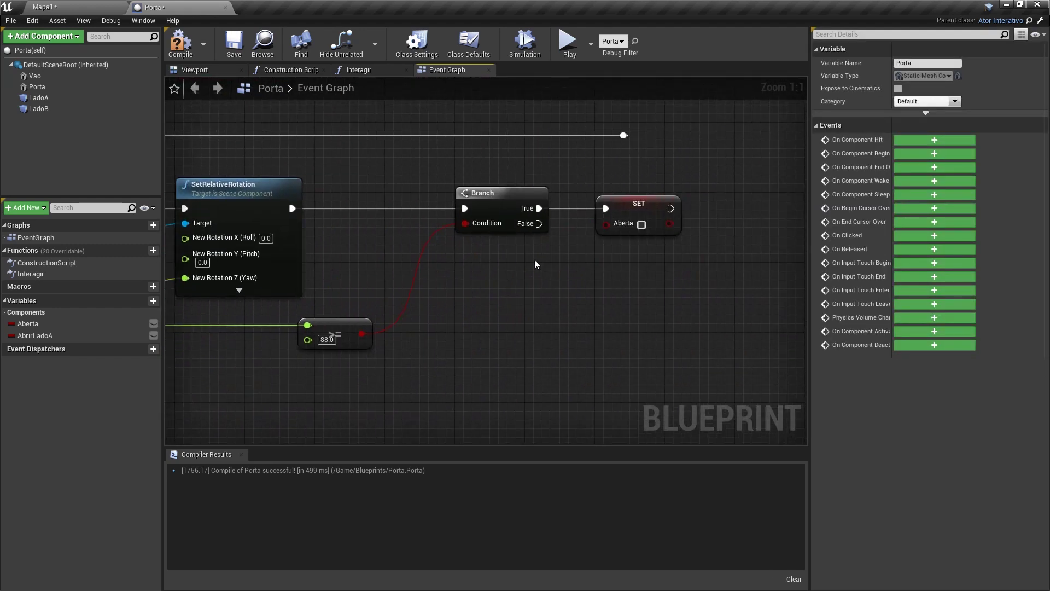
pyautogui.moveTo(548, 275); pyautogui.dragTo(613, 257)
pyautogui.write('set relative')
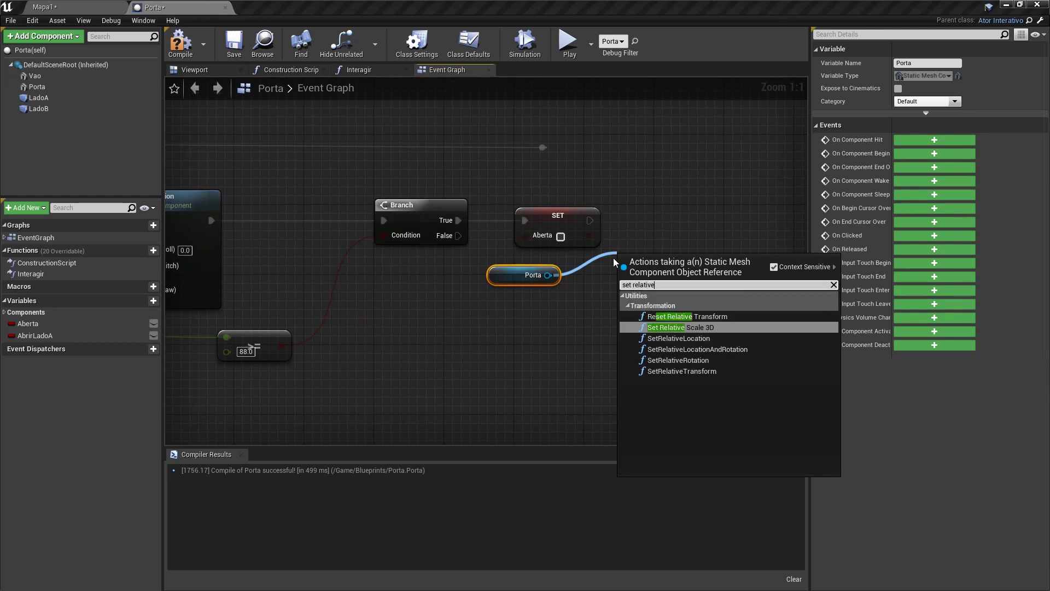
pyautogui.click(678, 360)
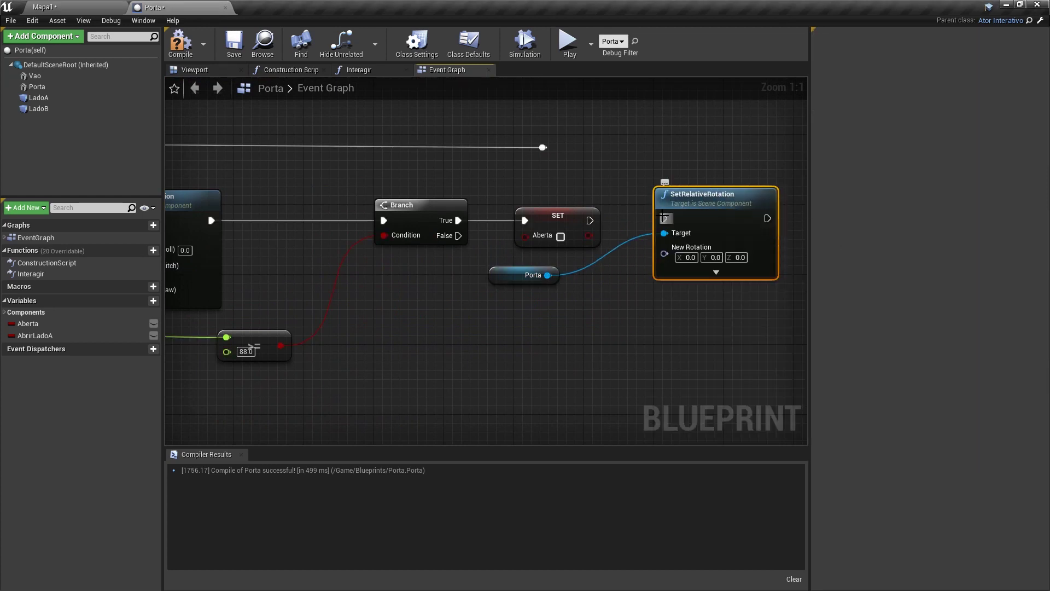
pyautogui.moveTo(579, 224); pyautogui.dragTo(460, 232, button='right')
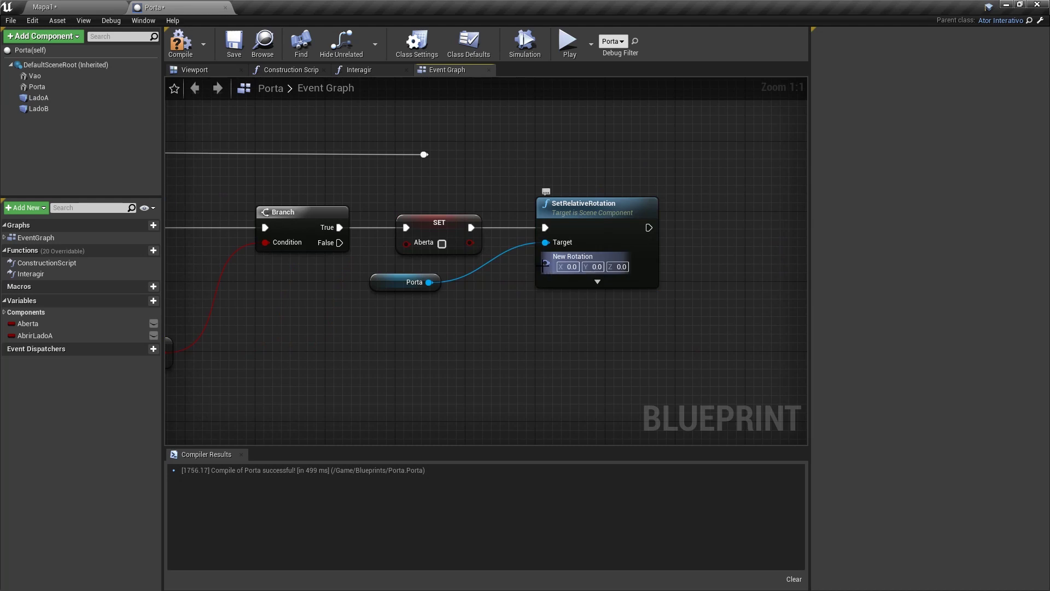
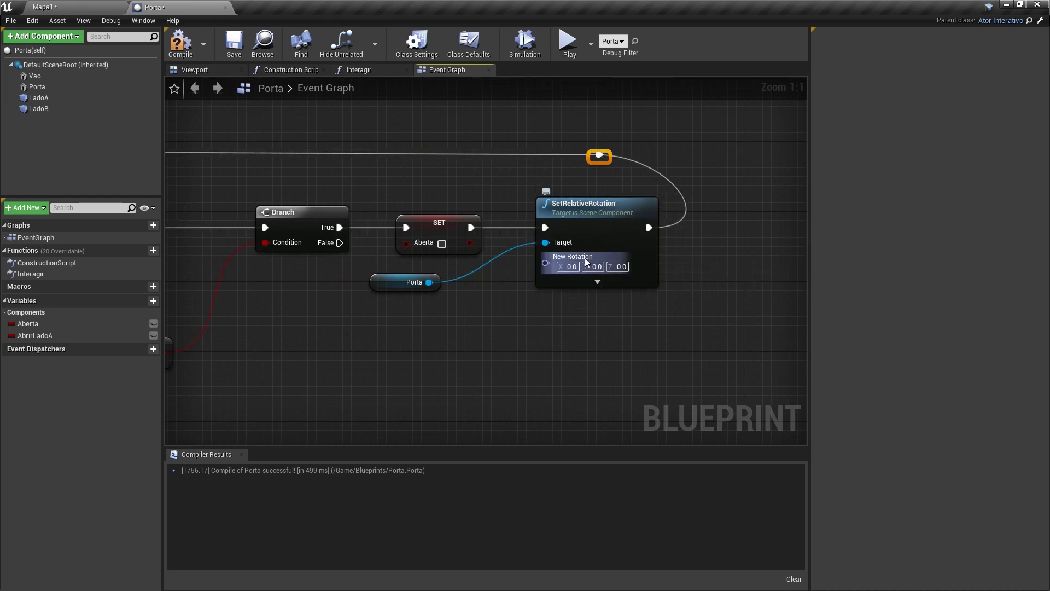
# Wire a Print String after SetRelativeRotation to show the absolute door rotation, and play-test it
pyautogui.hotkey('alt', 'p')
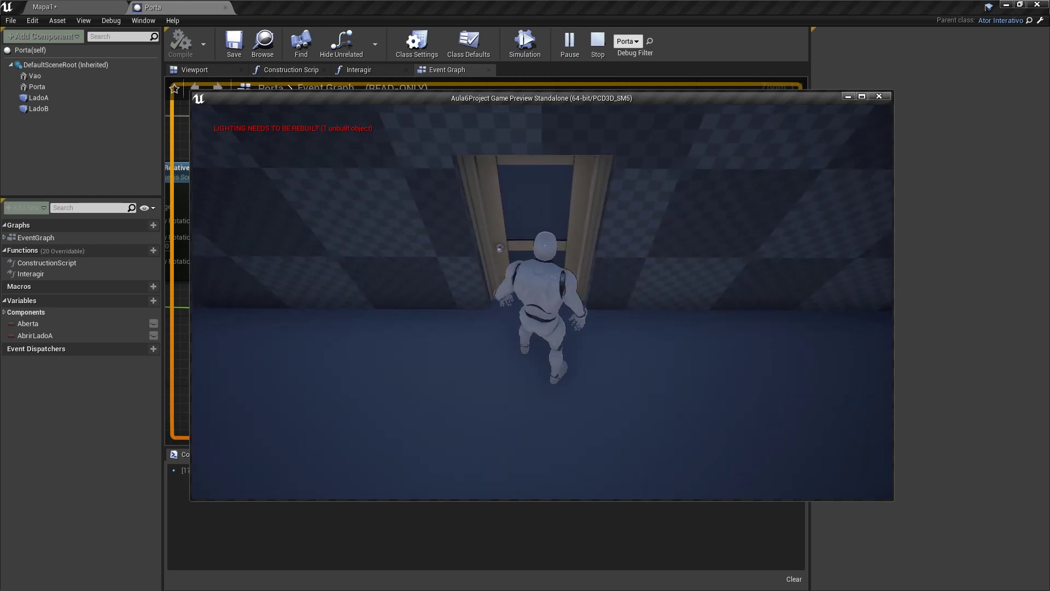
pyautogui.press('Escape')
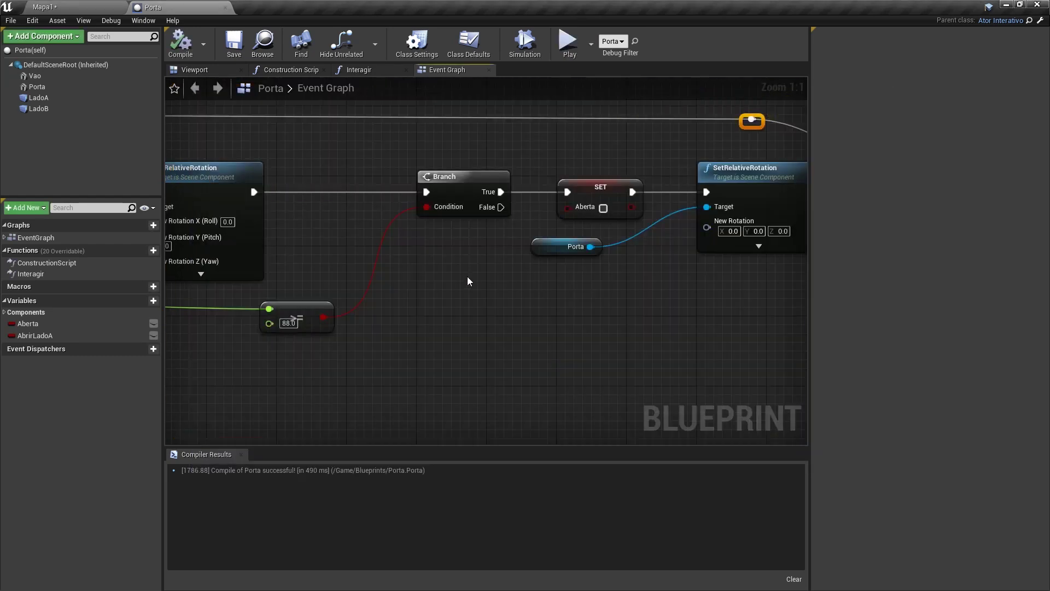
pyautogui.moveTo(438, 189); pyautogui.dragTo(614, 342)
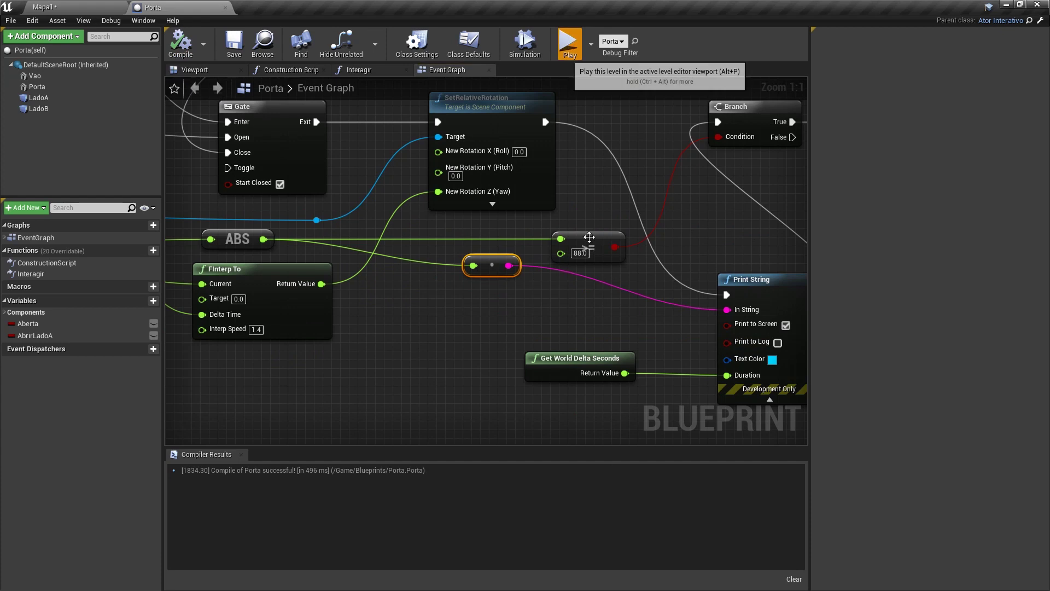
pyautogui.hotkey('alt', 'p')
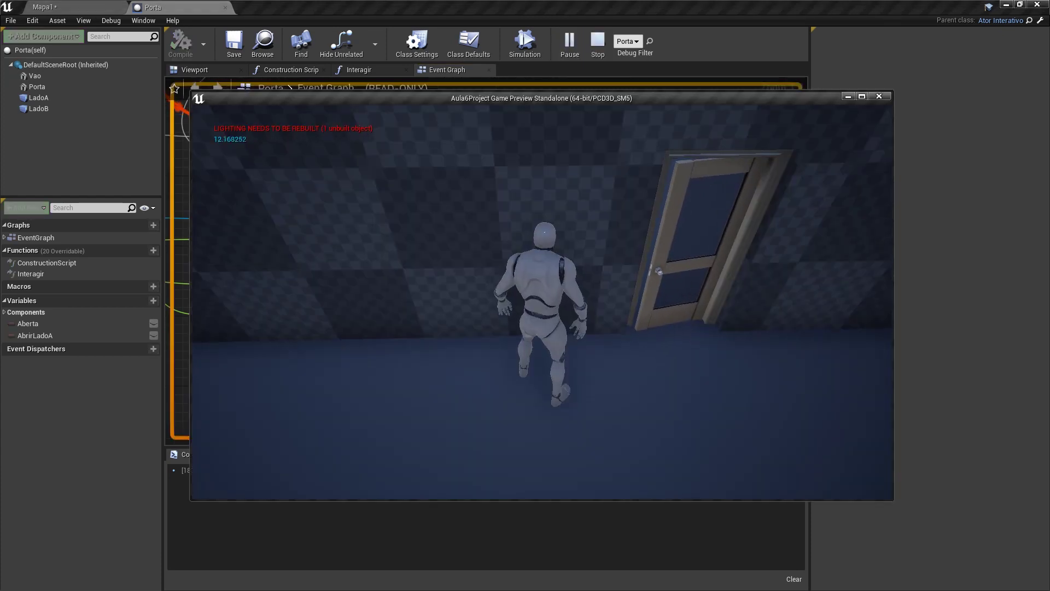
pyautogui.press('Escape')
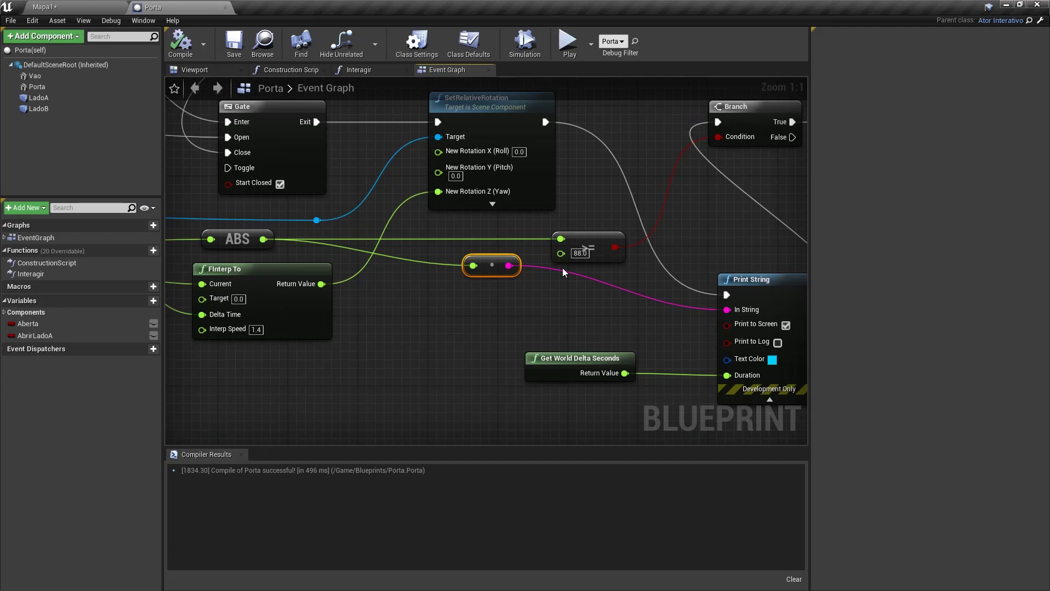
# Delete the multiply and Print String debug nodes from the Porta graph
pyautogui.moveTo(638, 278); pyautogui.dragTo(468, 279, button='right')
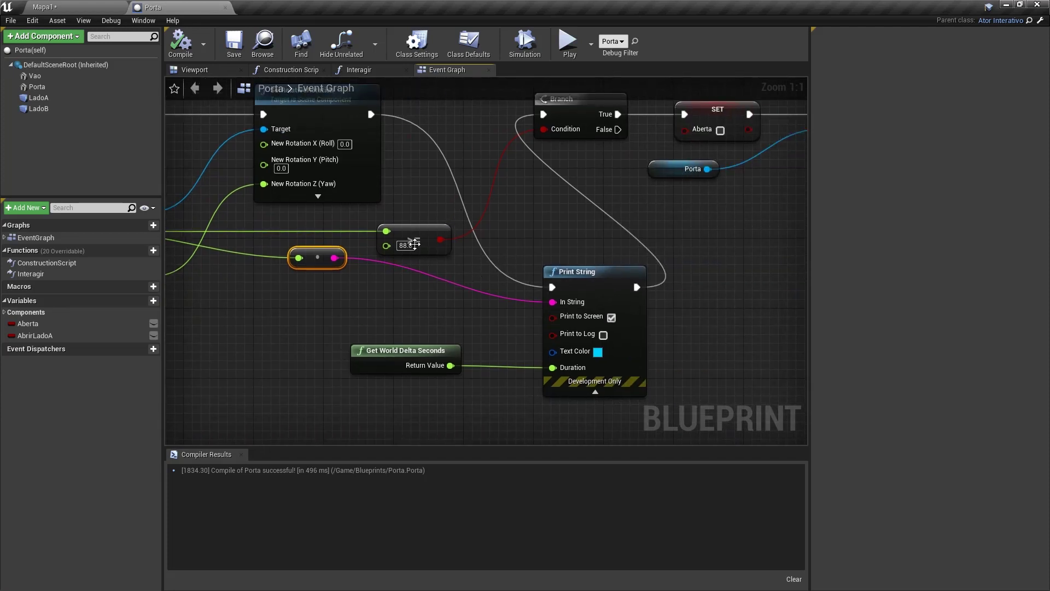
pyautogui.moveTo(414, 244); pyautogui.dragTo(424, 290, button='right')
pyautogui.moveTo(378, 160); pyautogui.dragTo(466, 134, button='right')
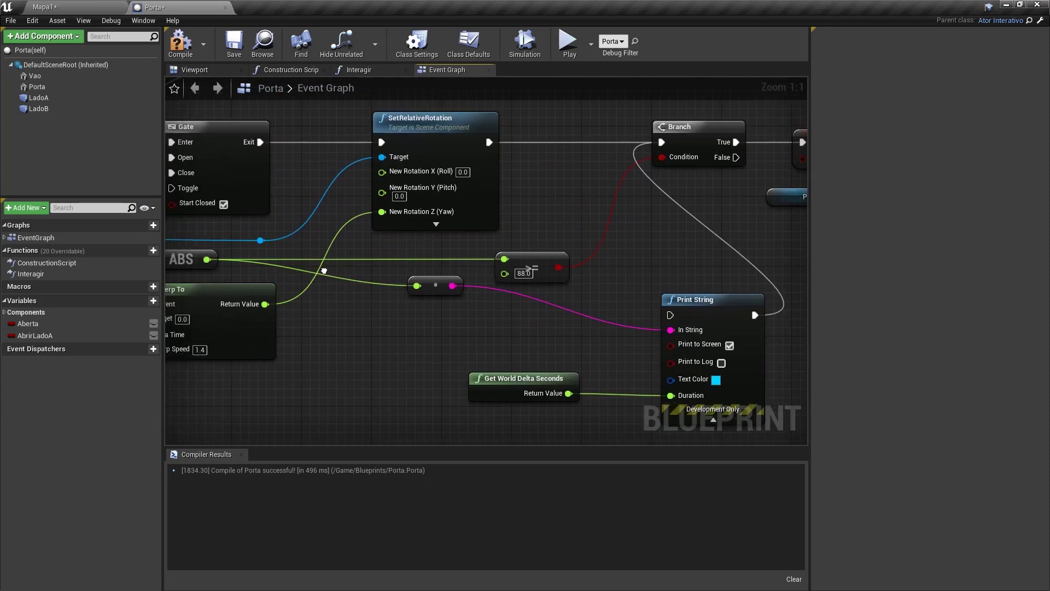
pyautogui.moveTo(453, 265); pyautogui.dragTo(504, 262, button='right')
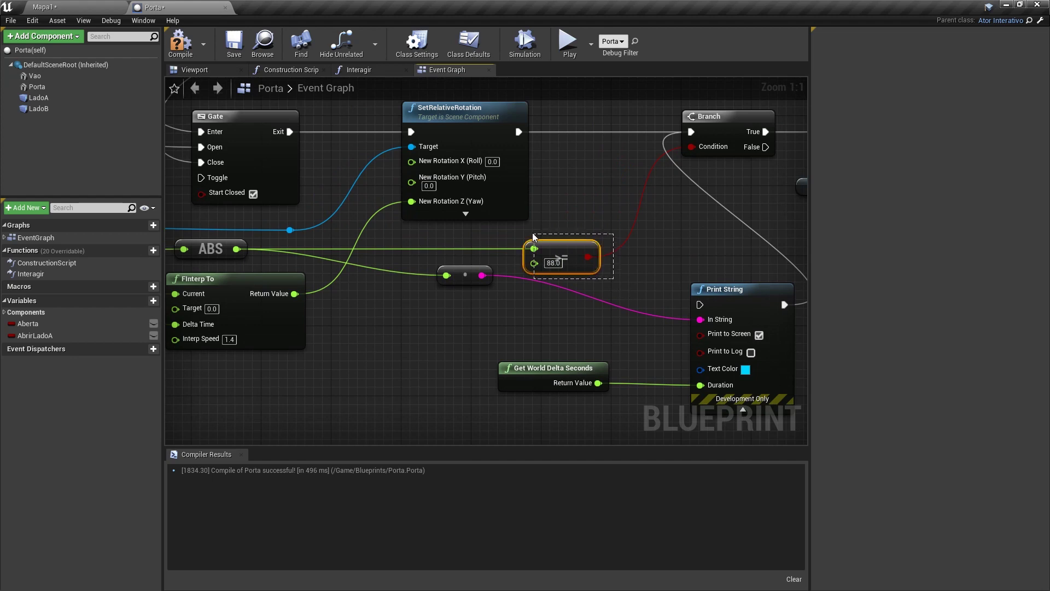
pyautogui.moveTo(571, 268); pyautogui.dragTo(497, 269, button='right')
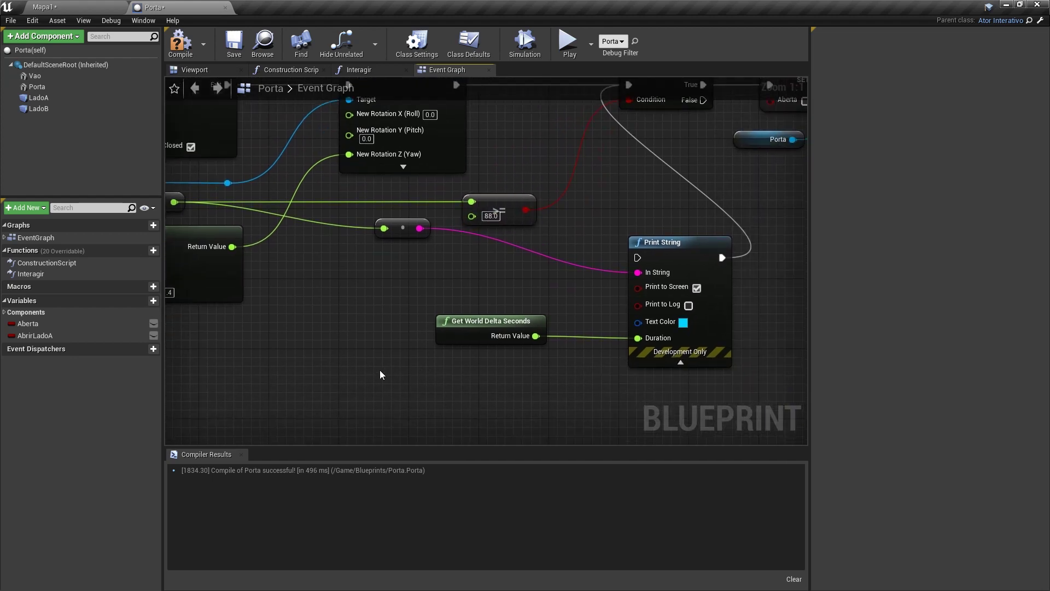
pyautogui.keyDown('ctrl'); pyautogui.click(694, 242); pyautogui.keyUp('ctrl')
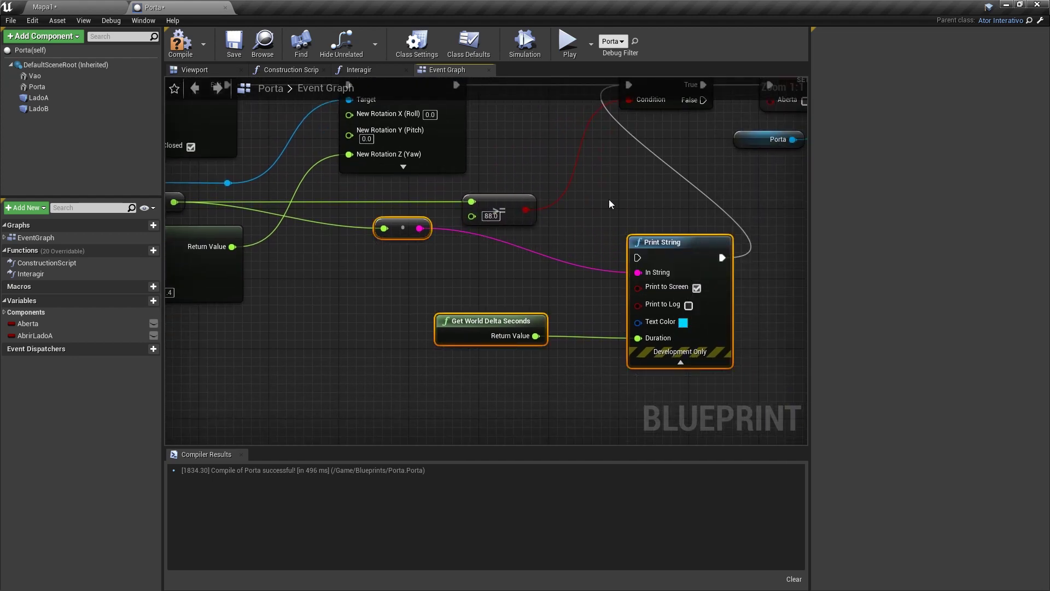
pyautogui.press('Delete')
# Replace the >= 88.0 check with ABS <= 1.0 feeding the Branch condition, then play-test
pyautogui.moveTo(410, 253); pyautogui.dragTo(530, 288, button='right')
pyautogui.click(621, 243)
pyautogui.press('Delete')
pyautogui.moveTo(295, 237); pyautogui.dragTo(598, 240)
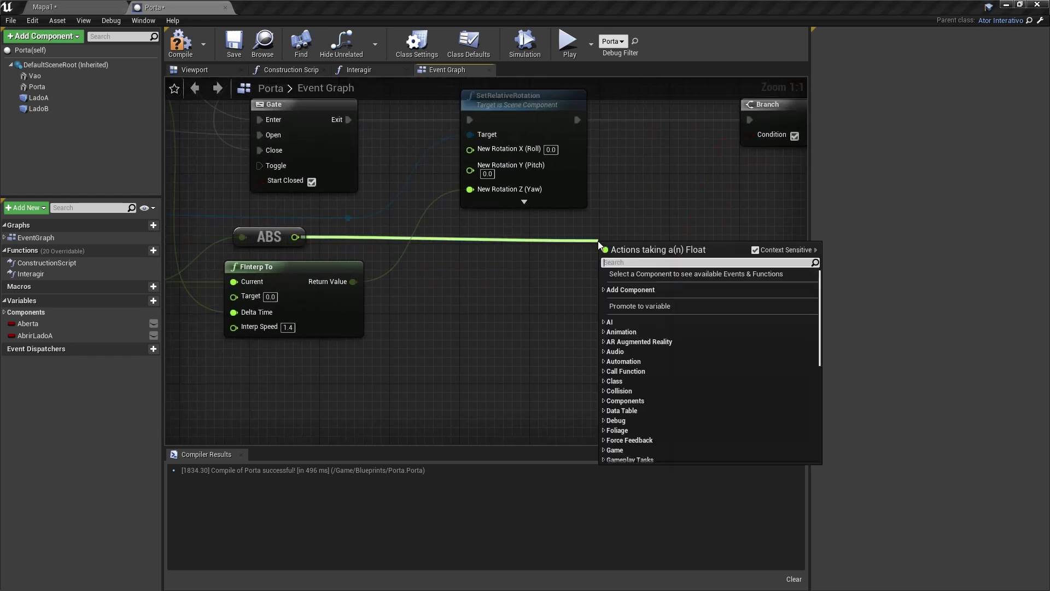
pyautogui.write('<=')
pyautogui.press('Return')
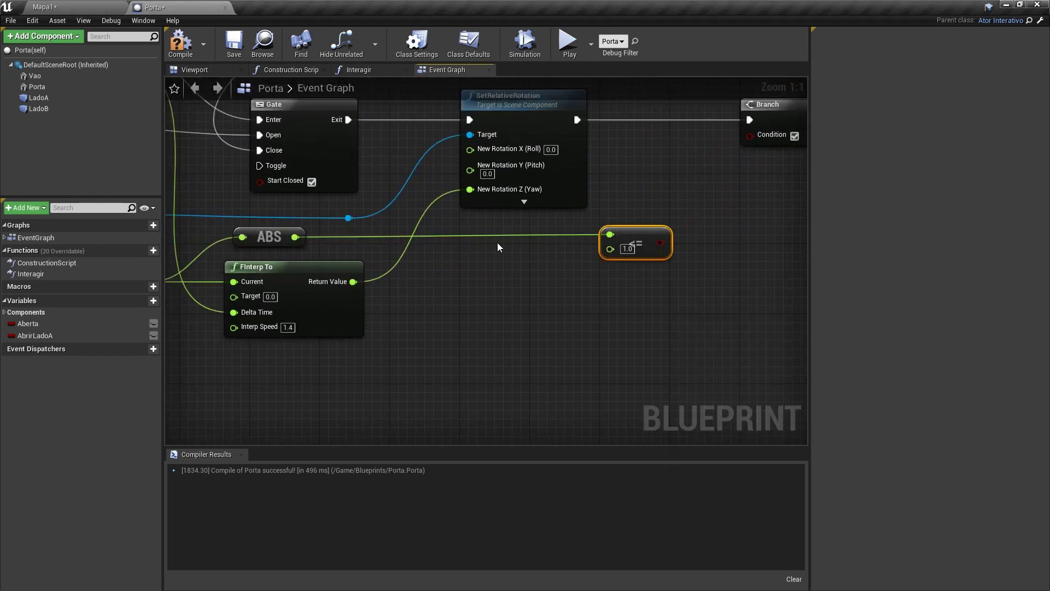
pyautogui.moveTo(674, 199); pyautogui.dragTo(573, 222, button='right')
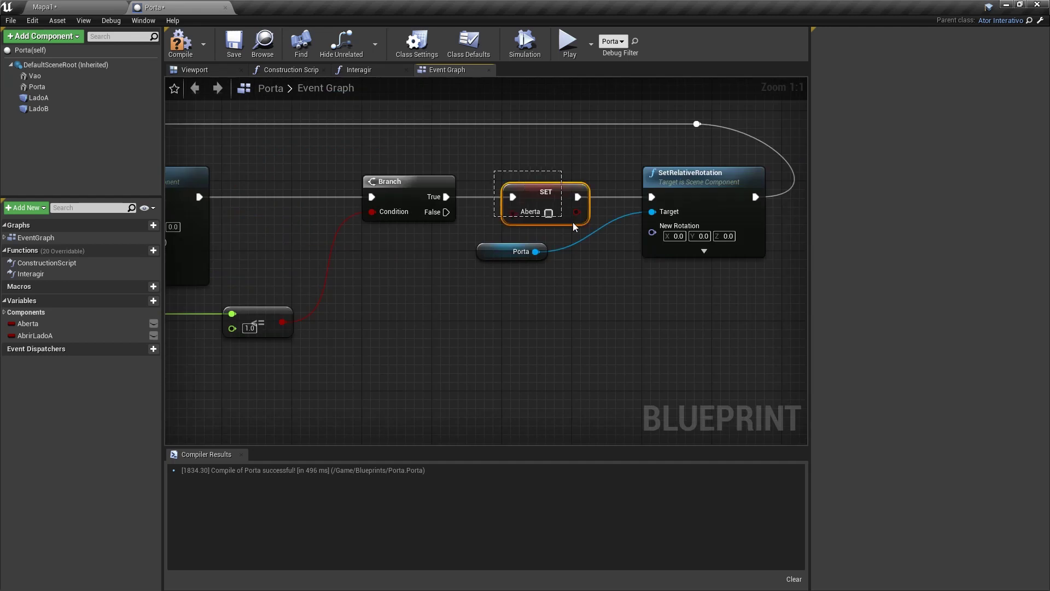
pyautogui.moveTo(612, 171); pyautogui.dragTo(530, 314, button='right')
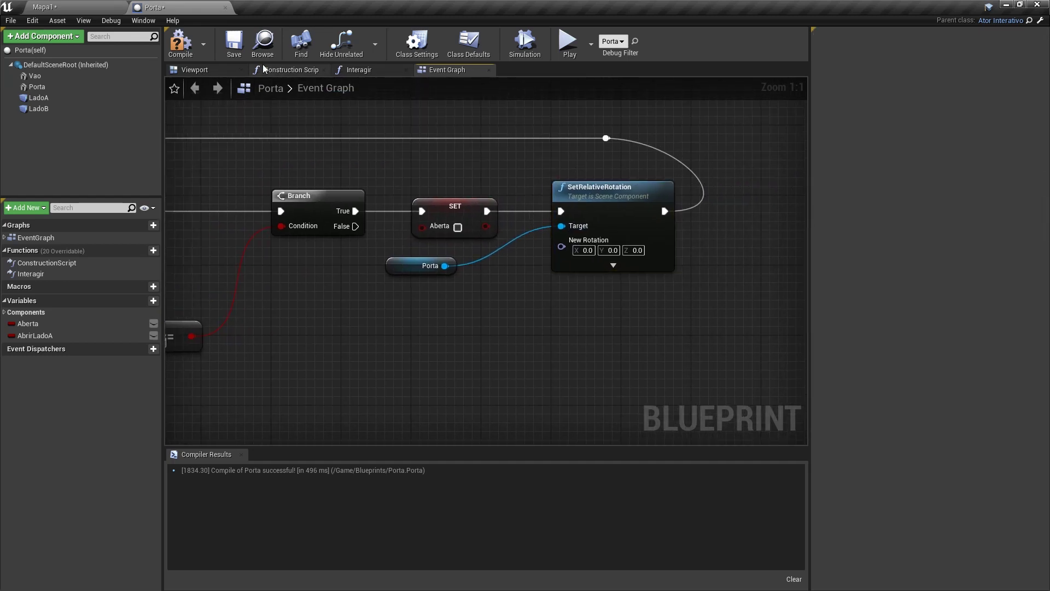
pyautogui.click(568, 41)
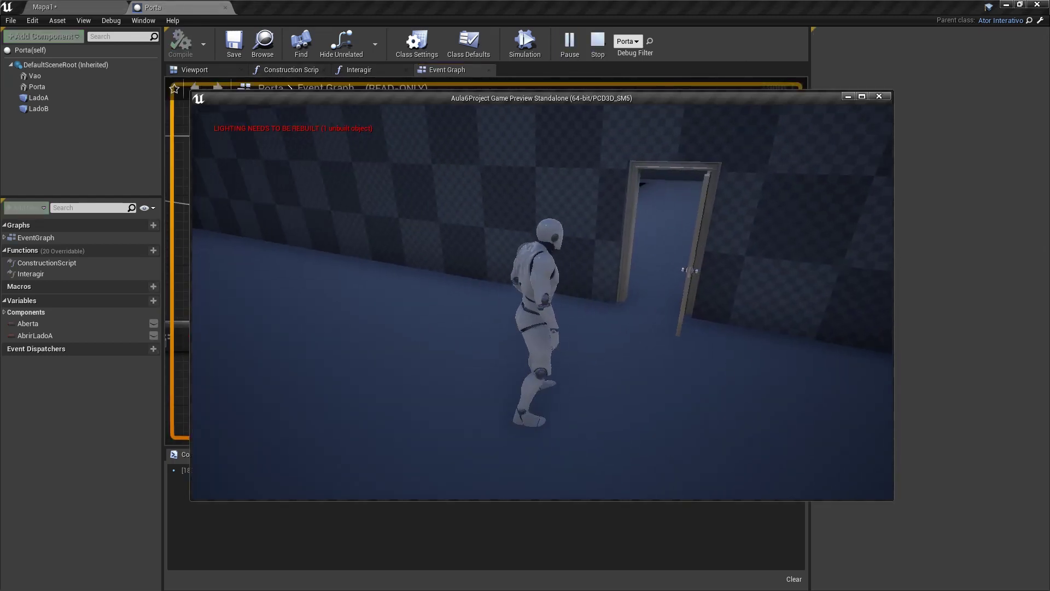
# Walk the character through the doorway and back to watch the door swing, then stop
pyautogui.press('w')
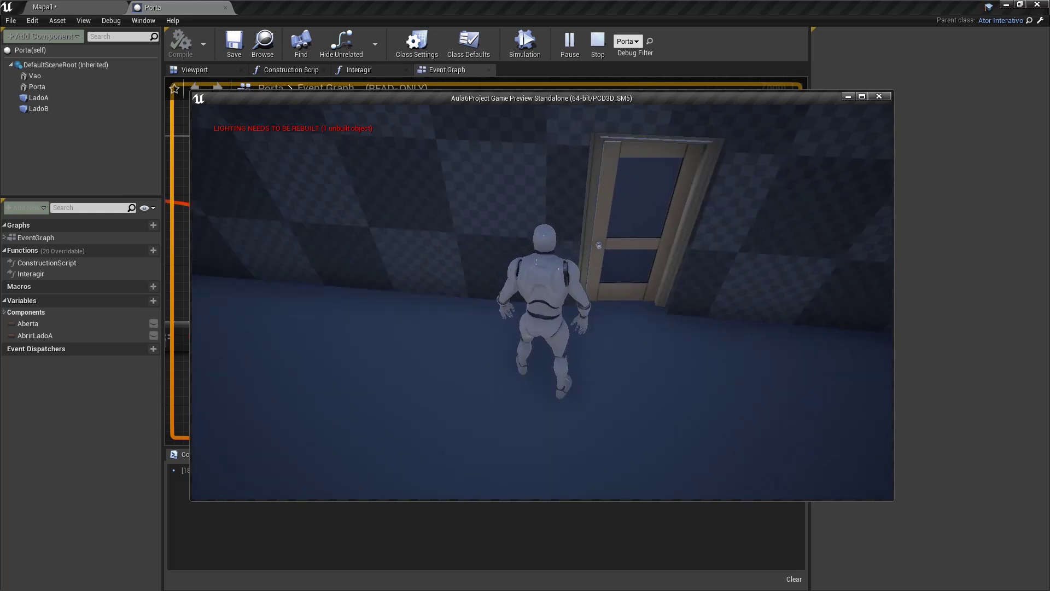
pyautogui.press('e')
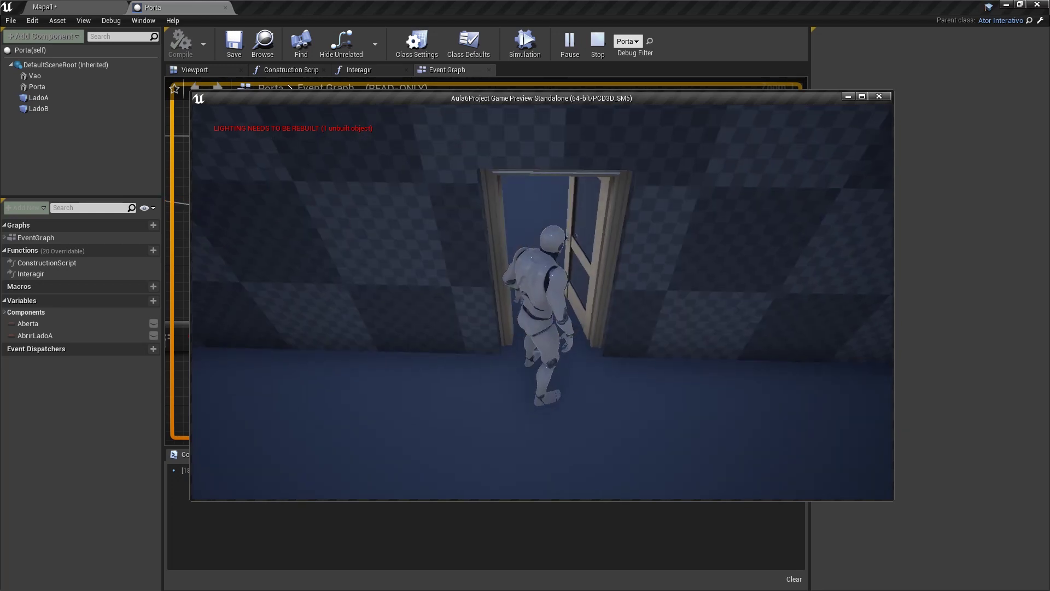
pyautogui.press('s')
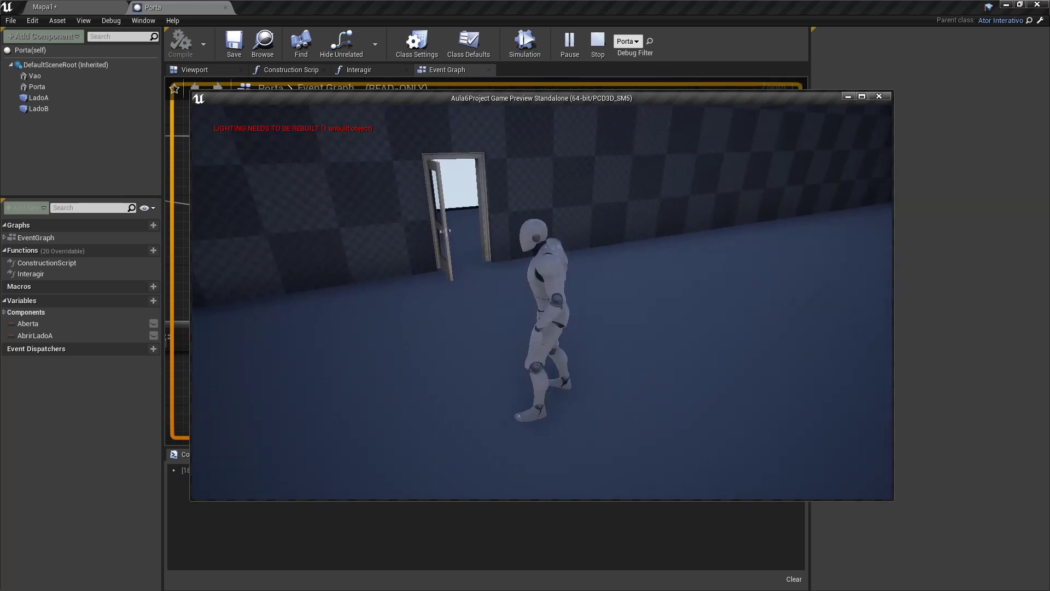
pyautogui.press('w')
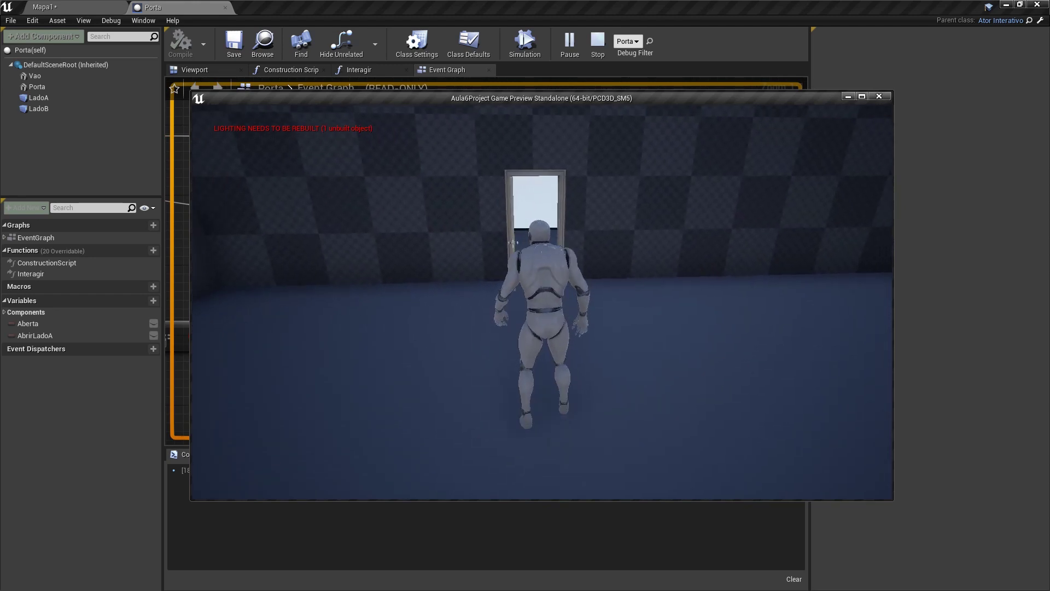
pyautogui.press('Escape')
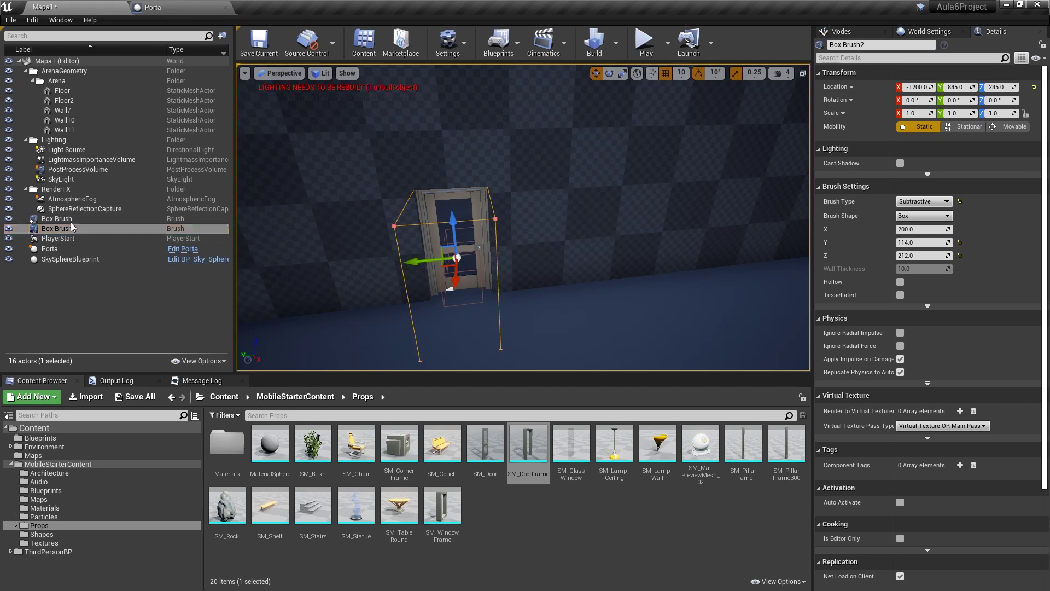
pyautogui.click(60, 229)
pyautogui.keyDown('ctrl'); pyautogui.click(54, 249); pyautogui.keyUp('ctrl')
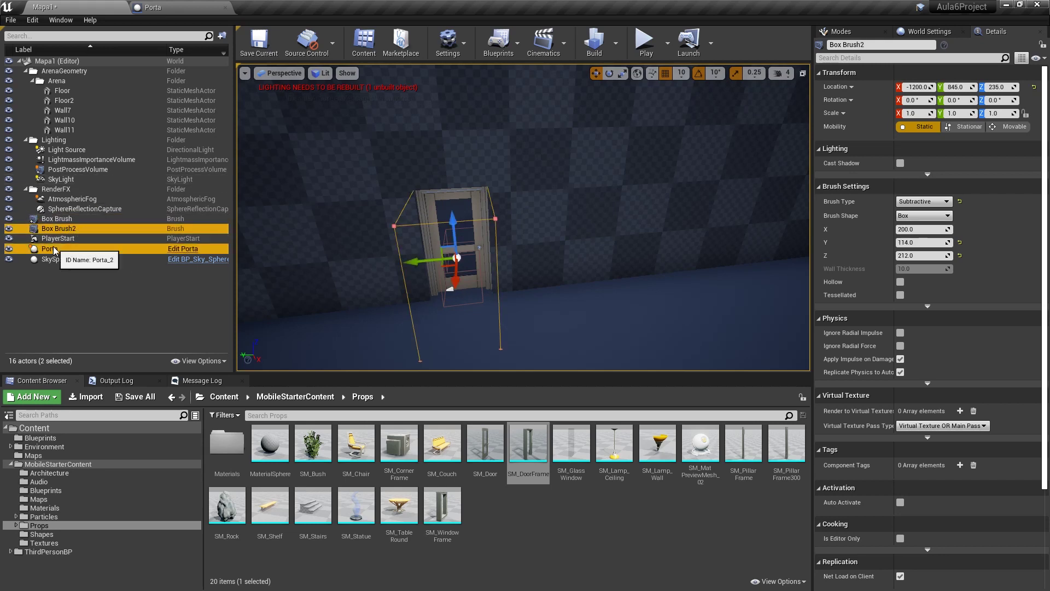
pyautogui.scroll(-3, 487, 250)
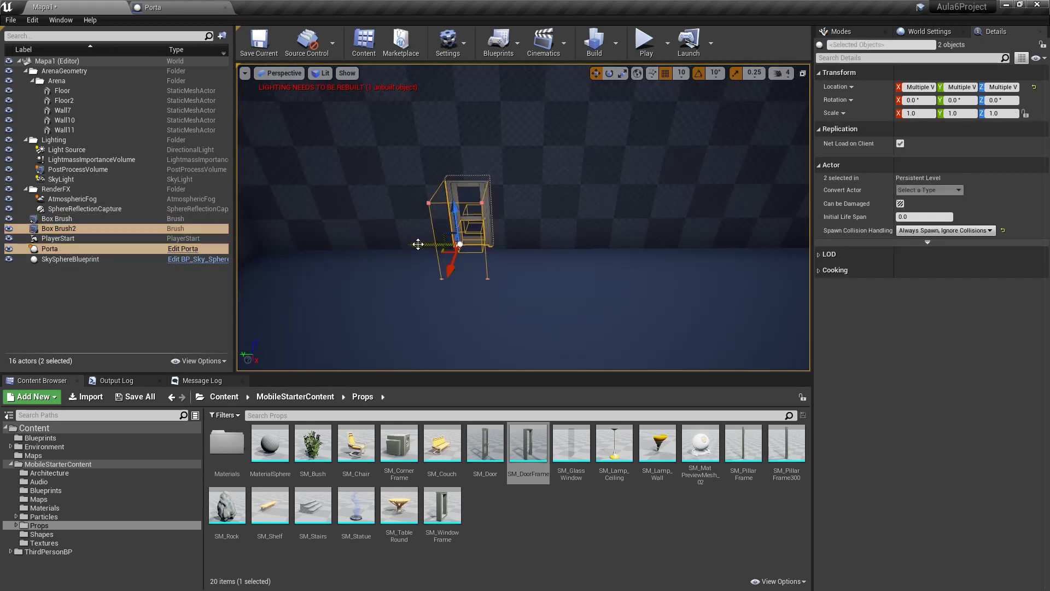
pyautogui.keyDown('alt'); pyautogui.moveTo(420, 244); pyautogui.dragTo(566, 255); pyautogui.keyUp('alt')
pyautogui.scroll(-3, 538, 293)
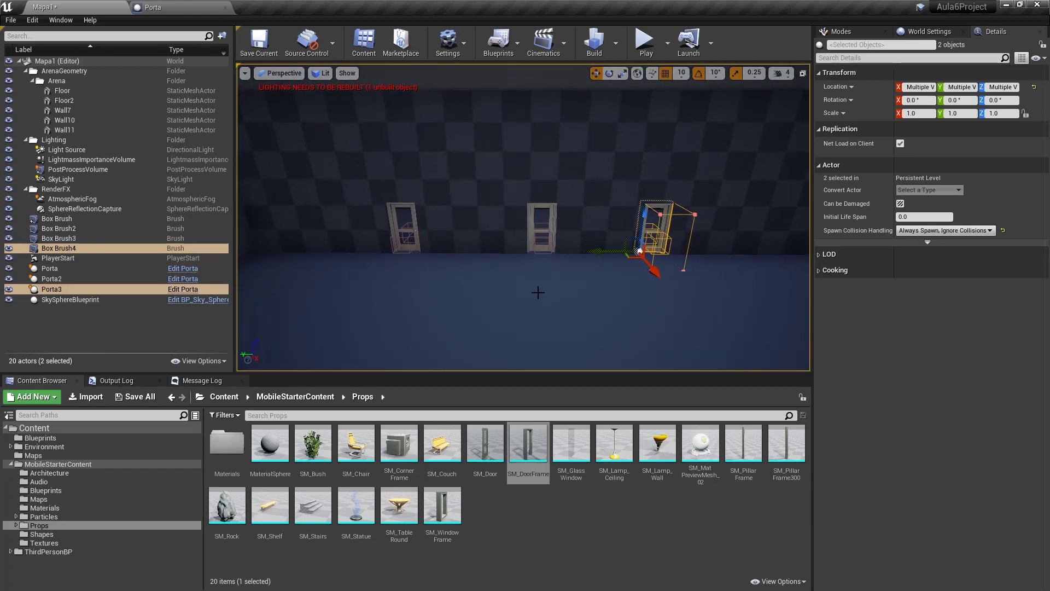
pyautogui.moveTo(587, 152); pyautogui.dragTo(645, 153, button='right')
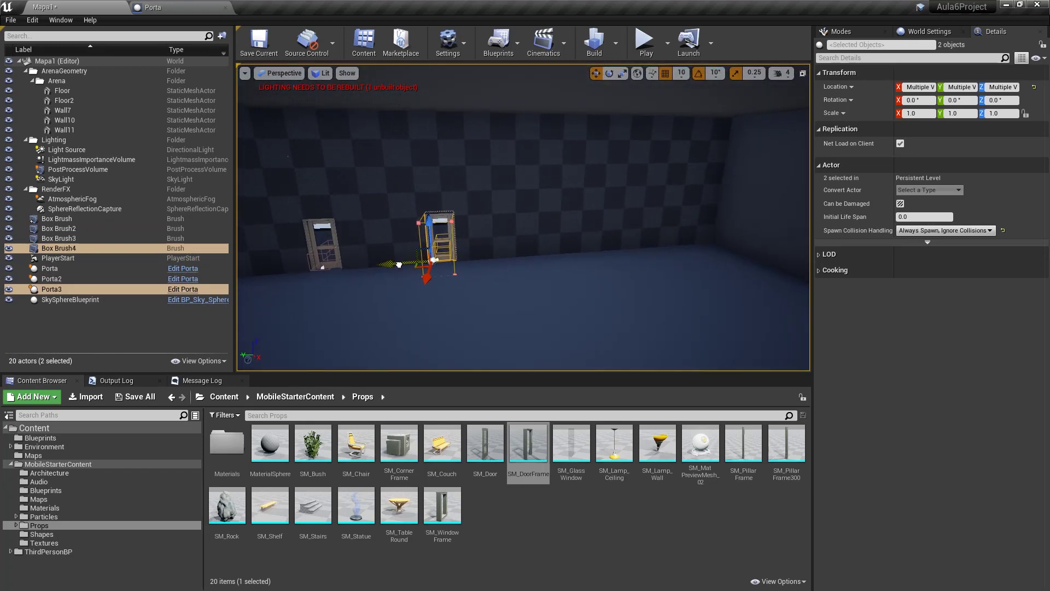
pyautogui.press('f')
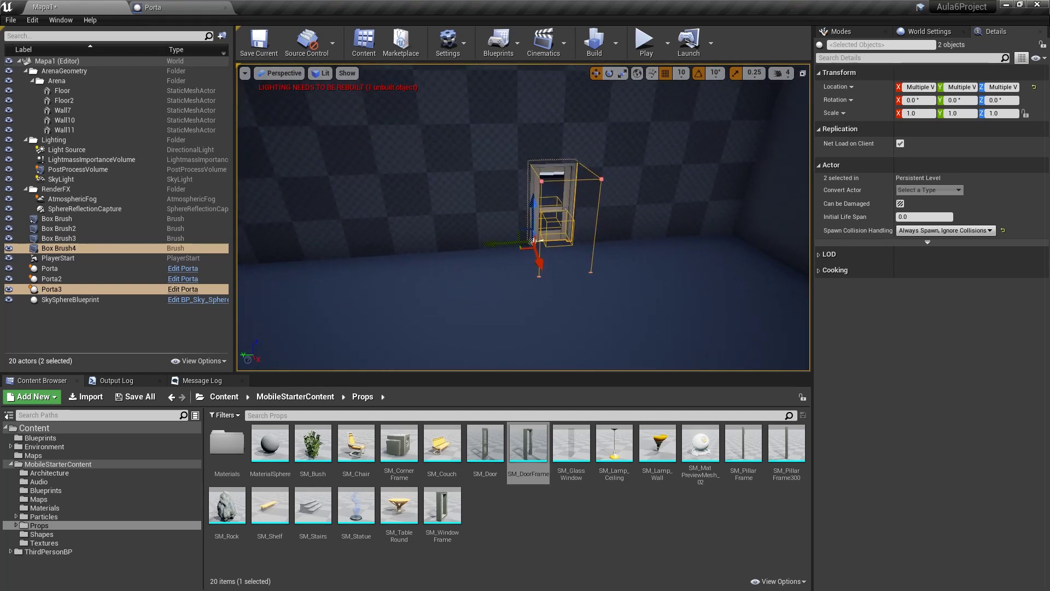
pyautogui.hotkey('ctrl', 'g')
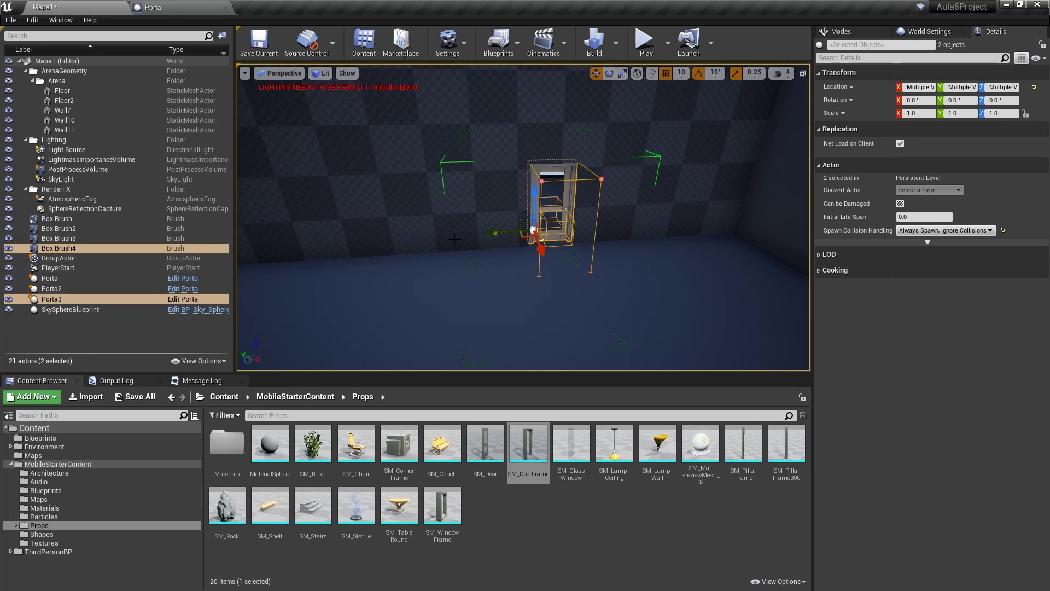
pyautogui.moveTo(498, 162); pyautogui.dragTo(547, 164, button='right')
pyautogui.click(497, 162)
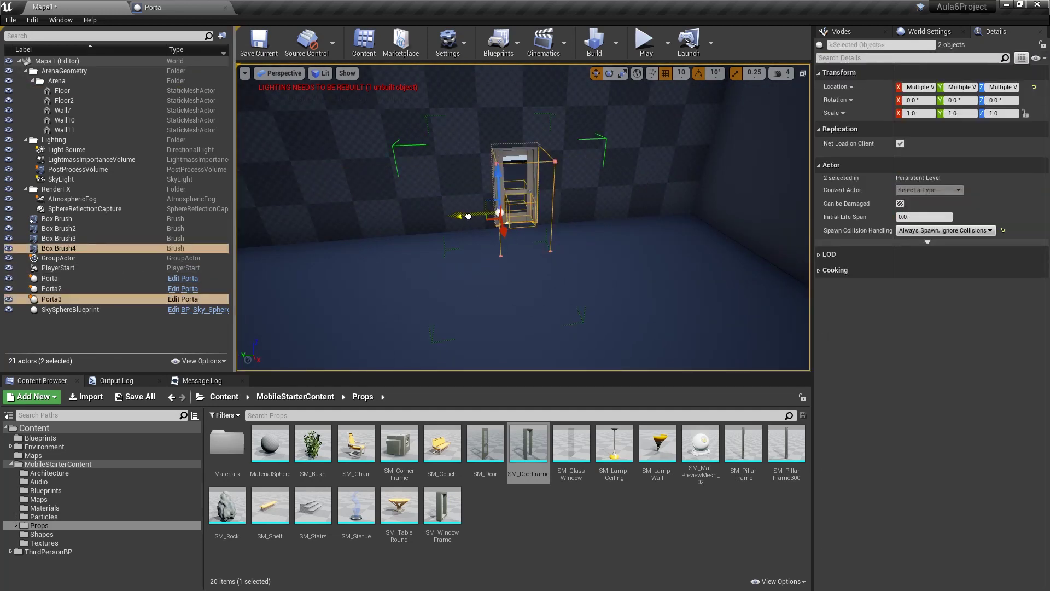
pyautogui.moveTo(468, 216); pyautogui.dragTo(348, 235)
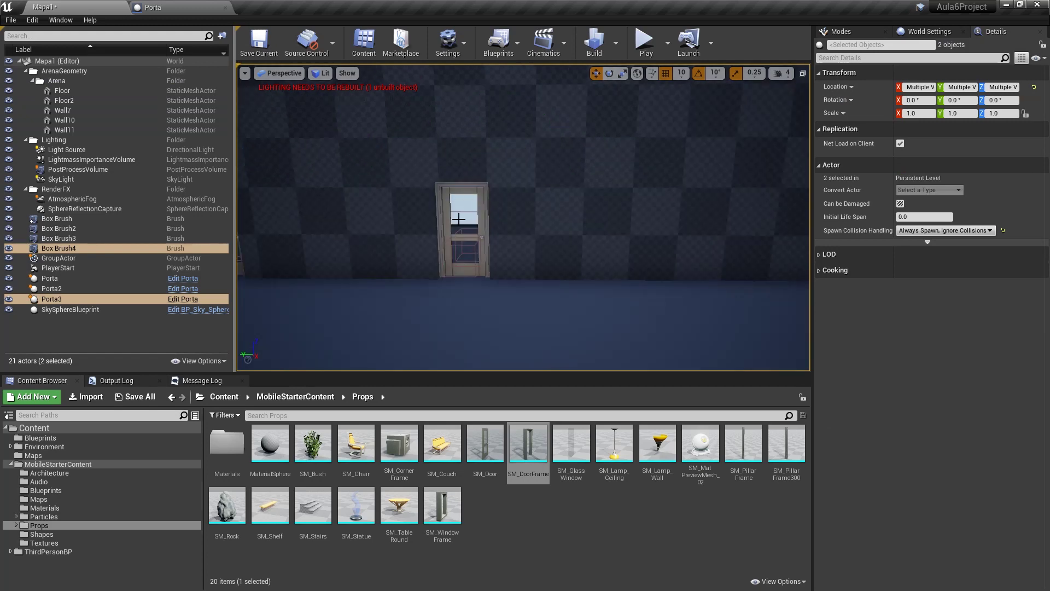
pyautogui.click(50, 288)
pyautogui.keyDown('ctrl'); pyautogui.click(59, 238); pyautogui.keyUp('ctrl')
pyautogui.hotkey('ctrl', 'g')
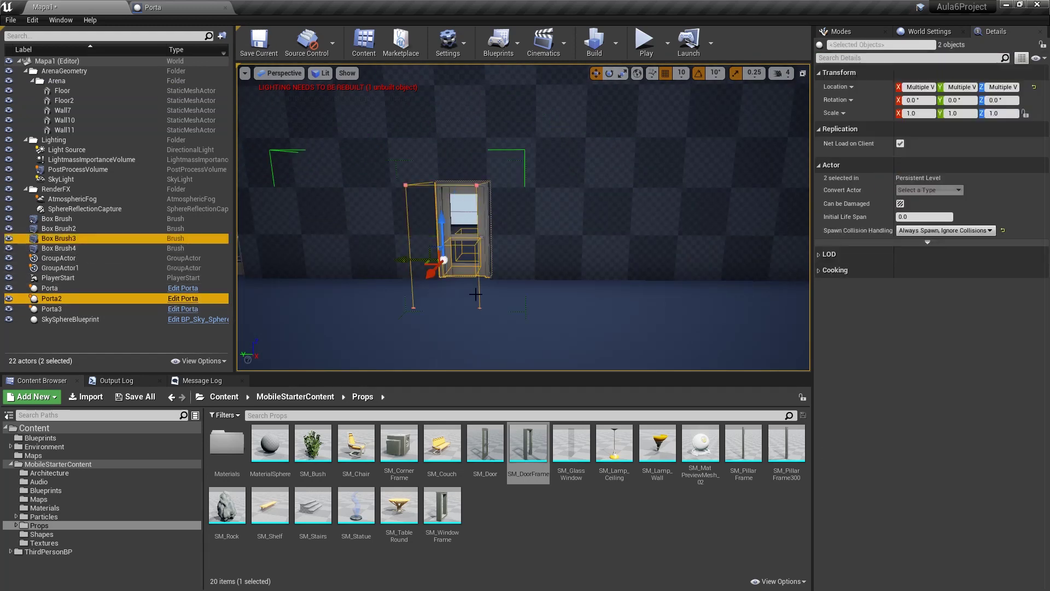
pyautogui.click(56, 218)
pyautogui.hotkey('ctrl', 'z')
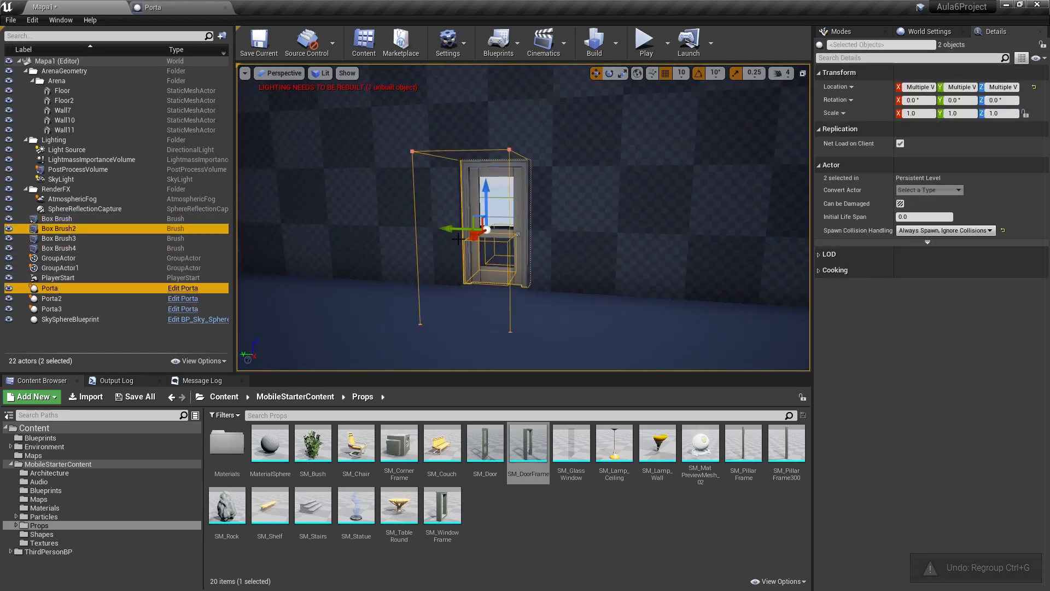
pyautogui.hotkey('ctrl', 'z')
pyautogui.scroll(-5, 434, 191)
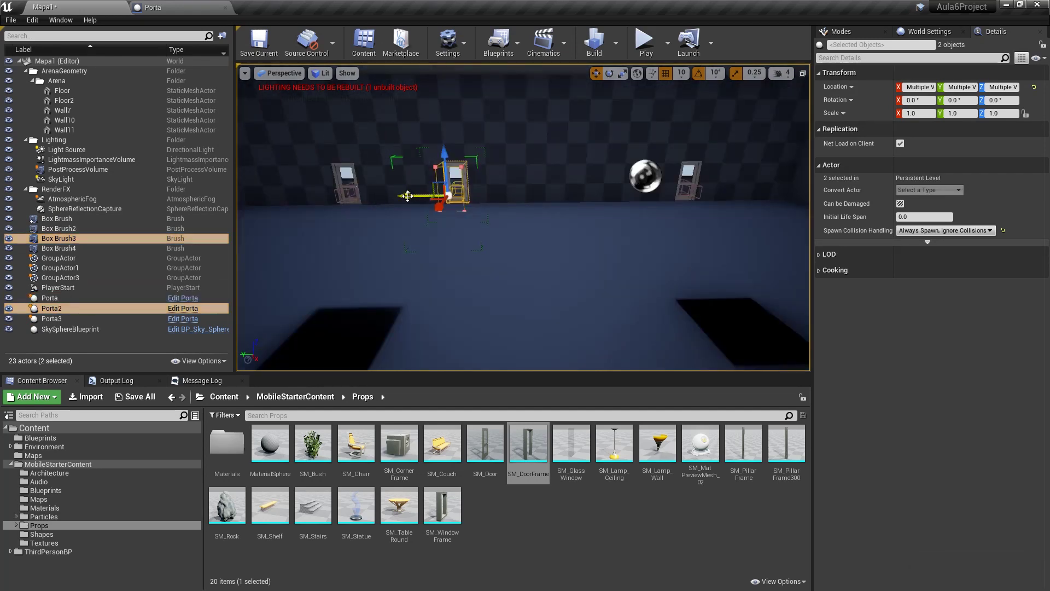
pyautogui.press('f')
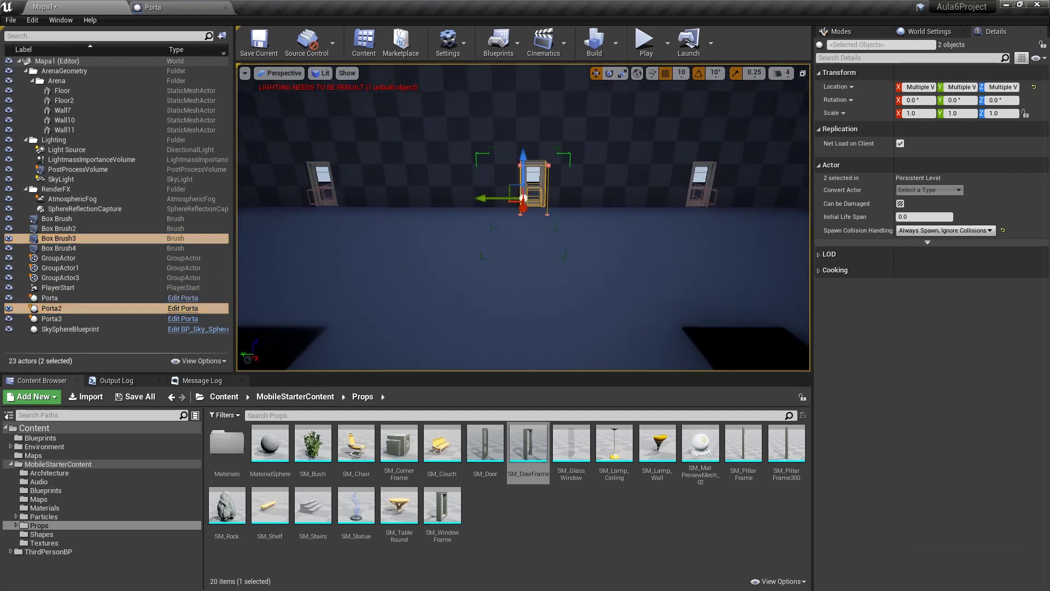
pyautogui.moveTo(482, 216); pyautogui.dragTo(245, 292, button='right')
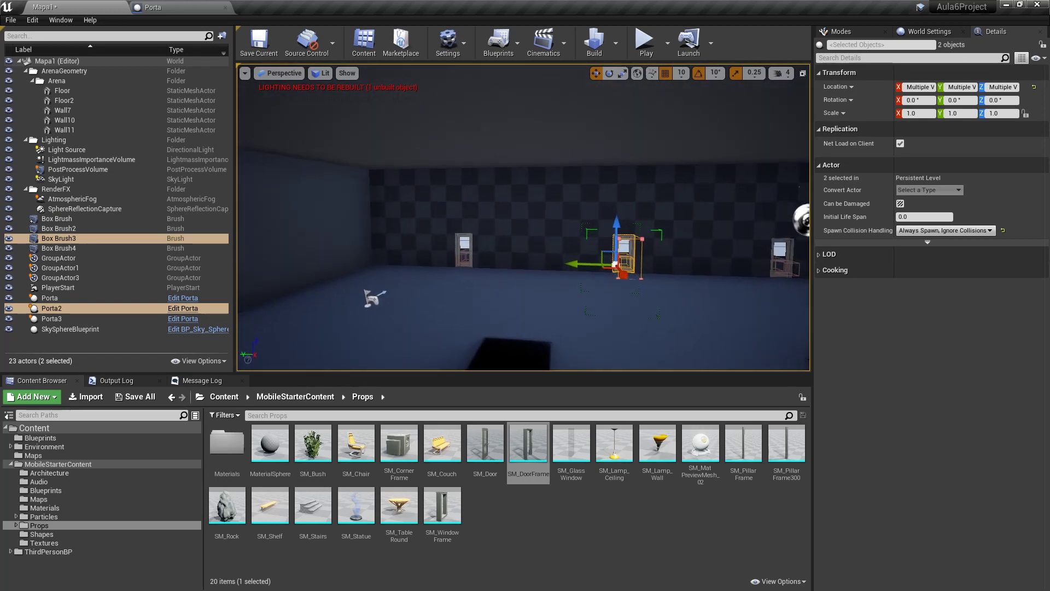
pyautogui.moveTo(244, 293); pyautogui.dragTo(241, 290, button='right')
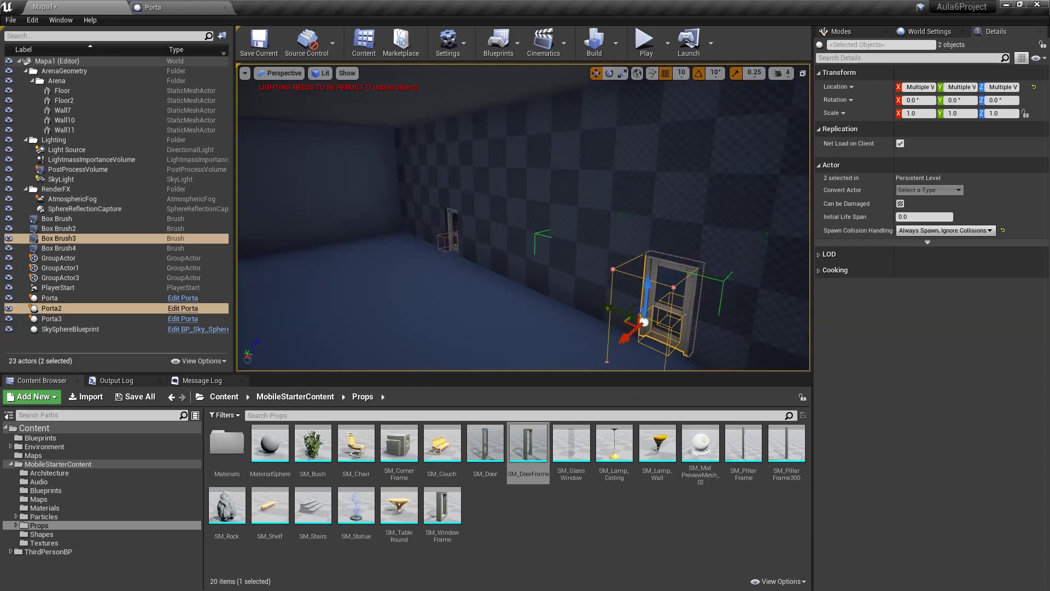
# Duplicate Wall11 and slide the copy along Y
pyautogui.click(478, 193)
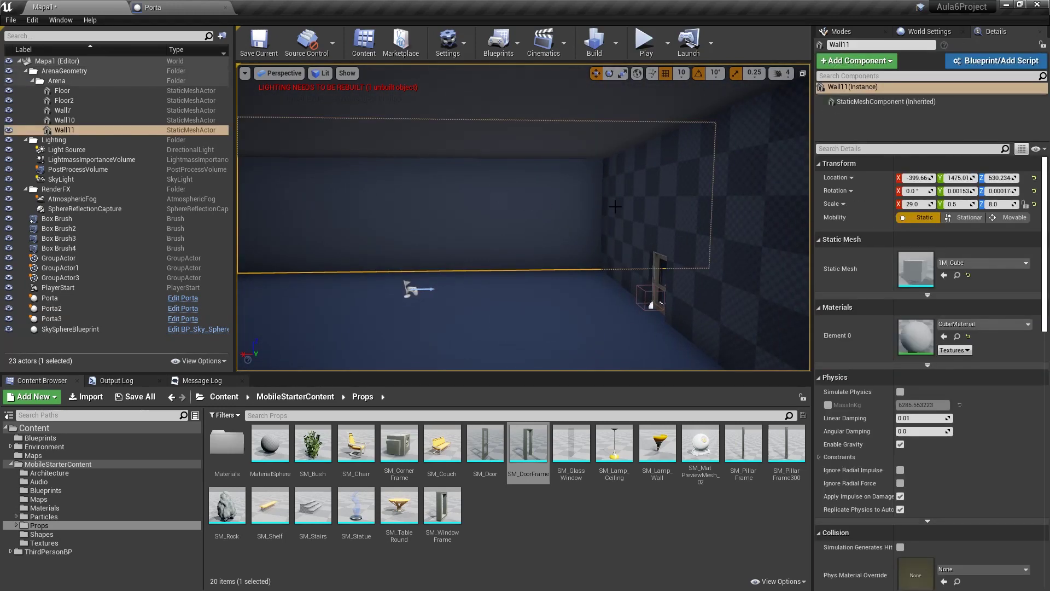
pyautogui.moveTo(478, 192); pyautogui.dragTo(478, 192, button='right')
pyautogui.press('f')
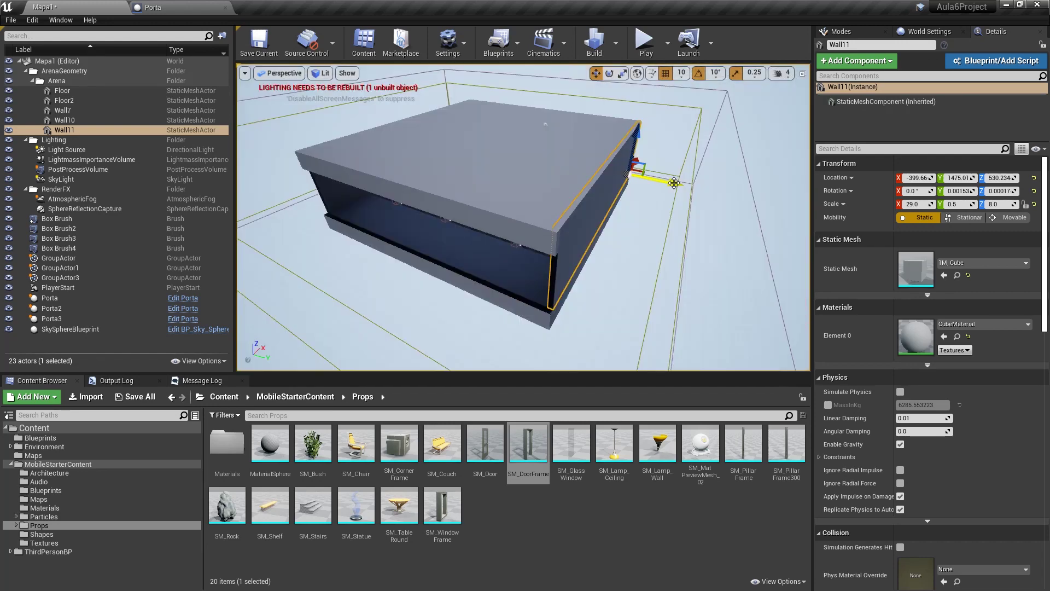
pyautogui.keyDown('alt'); pyautogui.moveTo(672, 182); pyautogui.dragTo(551, 180); pyautogui.keyUp('alt')
pyautogui.press('f')
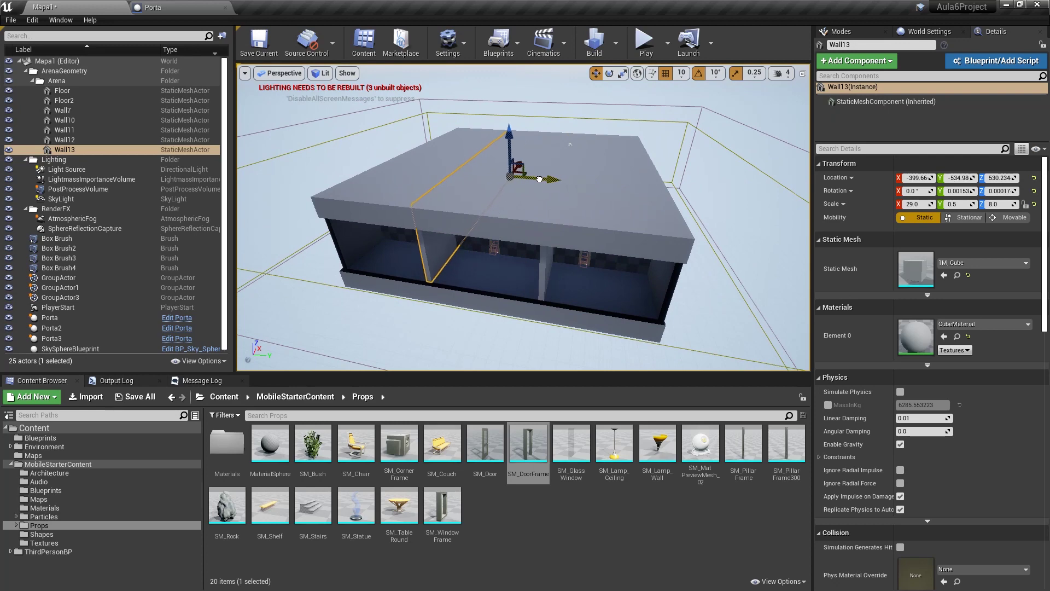
# Move Wall12 and Wall13 outward along X
pyautogui.keyDown('ctrl'); pyautogui.click(547, 267); pyautogui.keyUp('ctrl')
pyautogui.press('f')
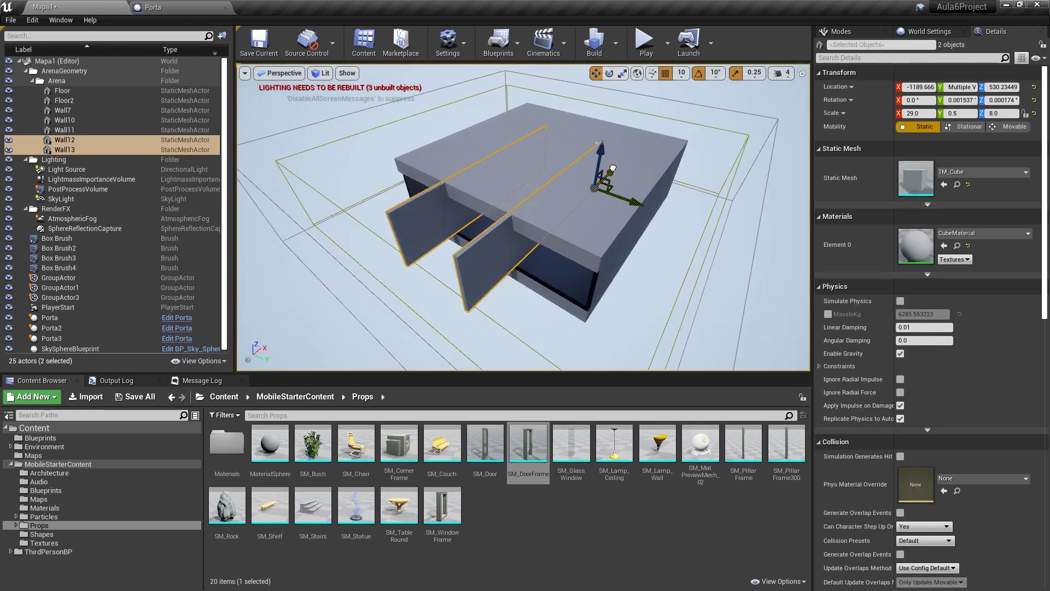
pyautogui.keyDown('shift'); pyautogui.moveTo(602, 175); pyautogui.dragTo(600, 176); pyautogui.keyUp('shift')
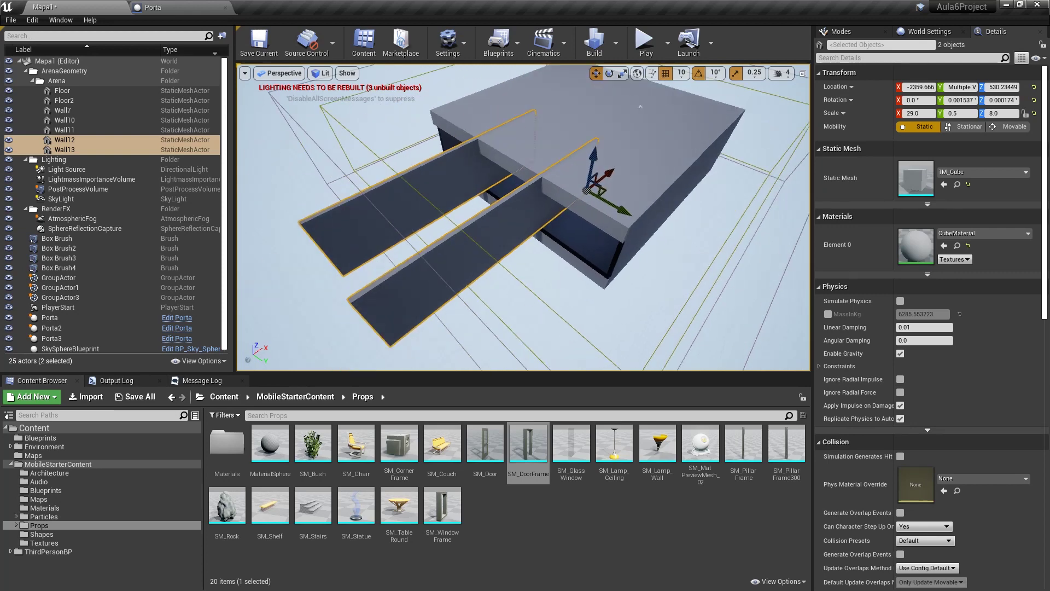
pyautogui.moveTo(523, 217); pyautogui.dragTo(523, 218, button='right')
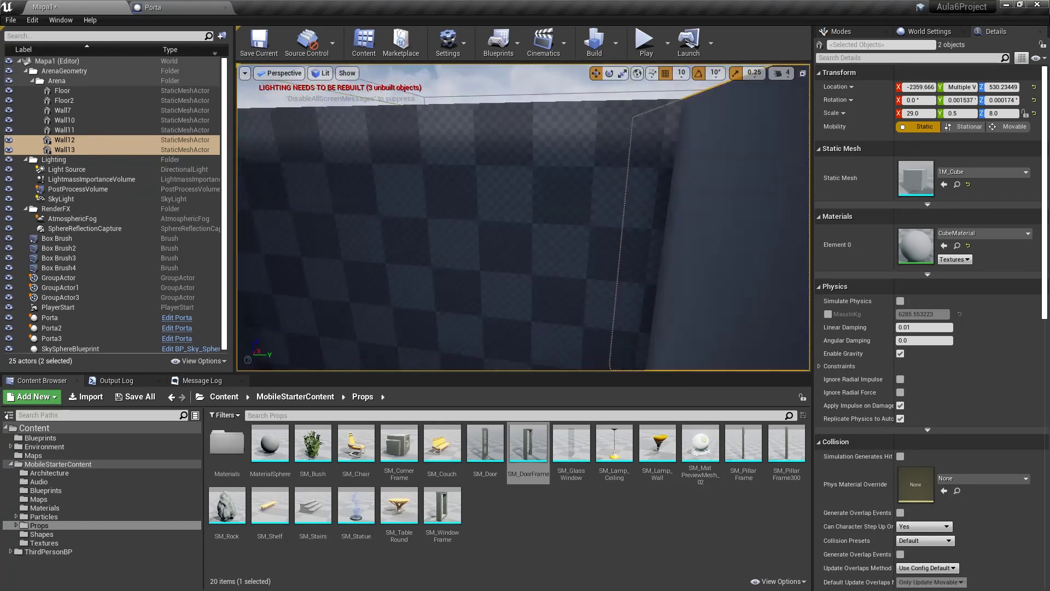
# Add wall copies Wall8 and Wall9 to close off the corridor end
pyautogui.hotkey('ctrl', 'z')
pyautogui.press('f')
pyautogui.moveTo(439, 286); pyautogui.dragTo(714, 228)
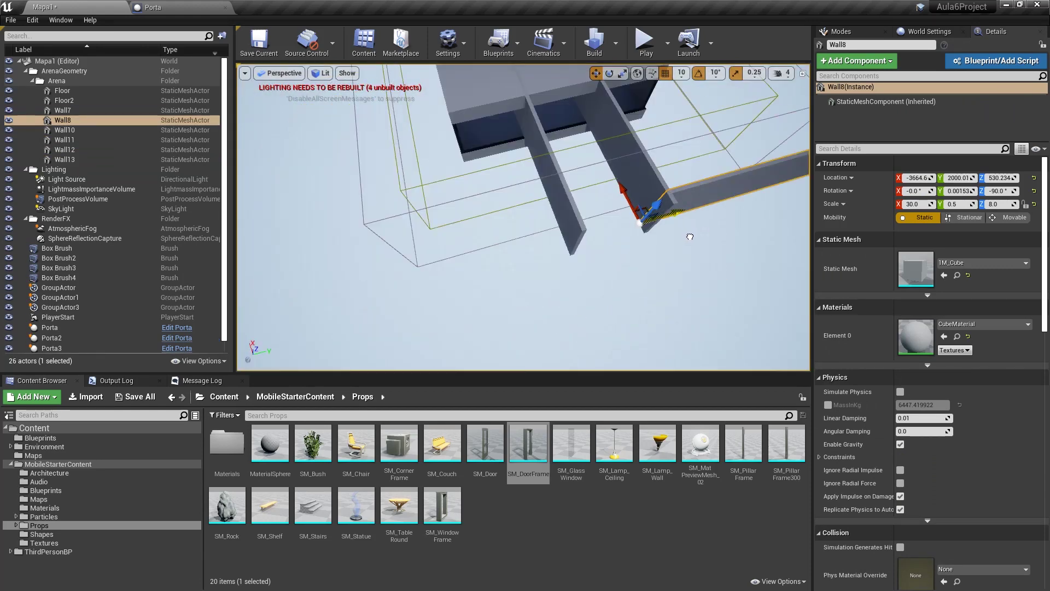
pyautogui.moveTo(690, 236); pyautogui.dragTo(577, 276, button='right')
pyautogui.moveTo(577, 276)
pyautogui.keyDown('alt'); pyautogui.mouseDown()
pyautogui.moveTo(541, 279)
pyautogui.moveTo(500, 303)
pyautogui.mouseUp(); pyautogui.keyUp('alt')
pyautogui.press('e')
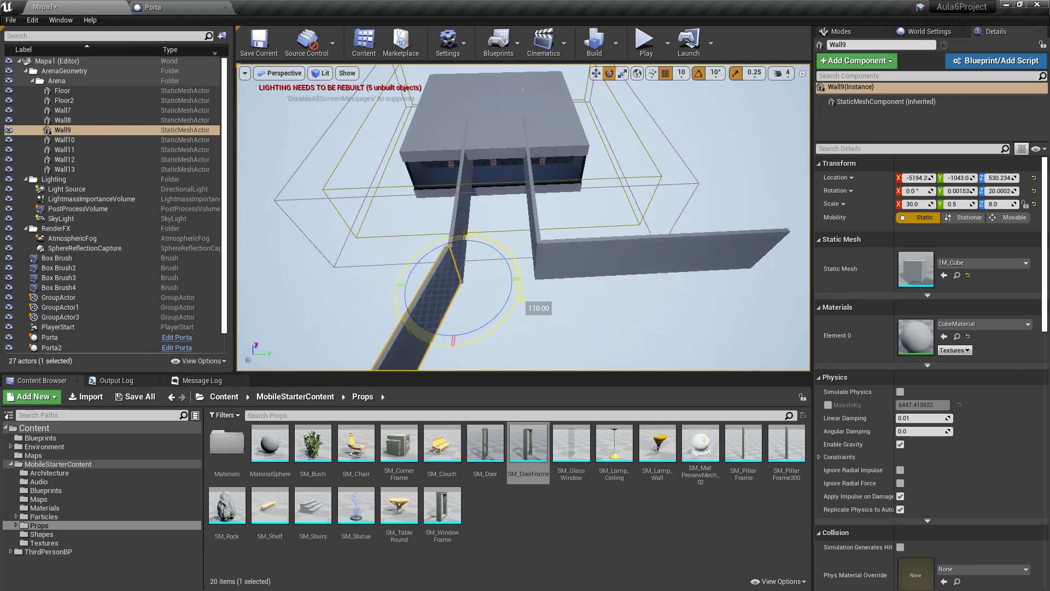
pyautogui.press('w')
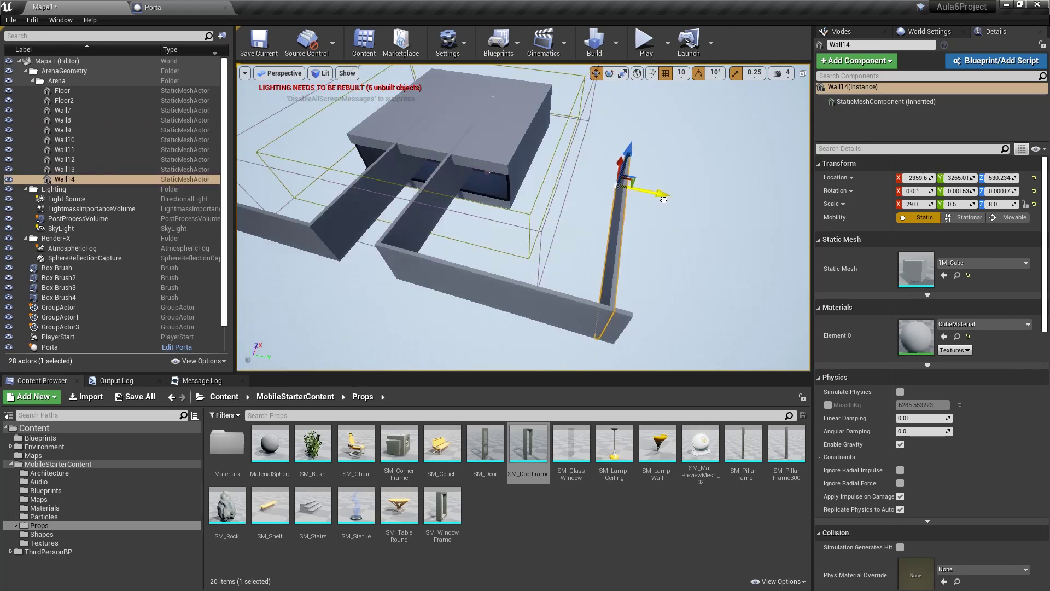
pyautogui.press('r')
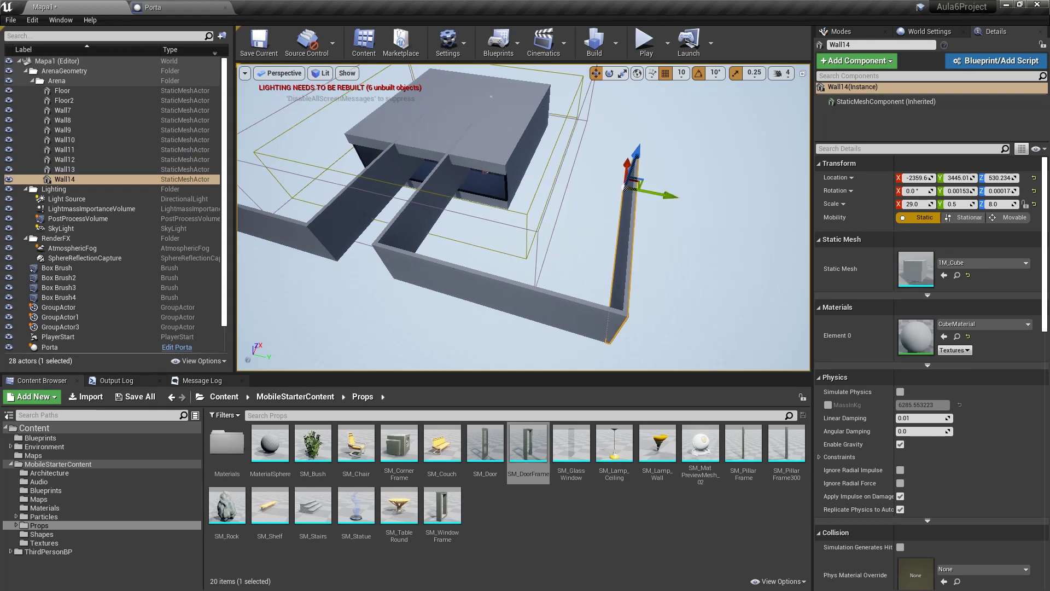
# Duplicate another wall and turn it 90° to extend the corridor layout
pyautogui.moveTo(673, 202); pyautogui.dragTo(651, 217, button='right')
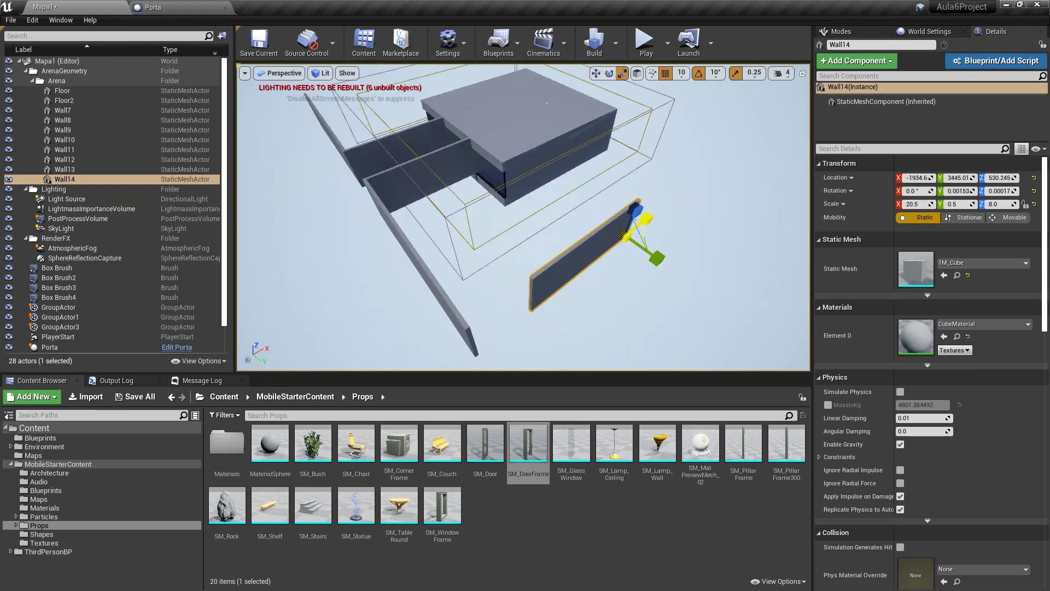
pyautogui.press('e')
pyautogui.keyDown('alt'); pyautogui.moveTo(658, 284); pyautogui.dragTo(654, 315); pyautogui.keyUp('alt')
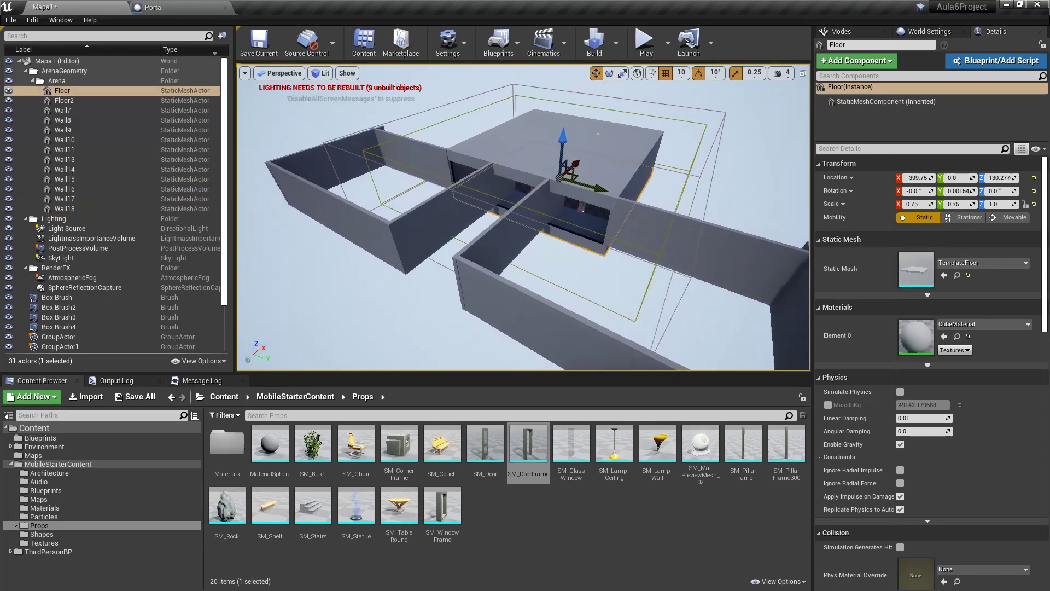
pyautogui.moveTo(524, 219); pyautogui.dragTo(492, 224, button='right')
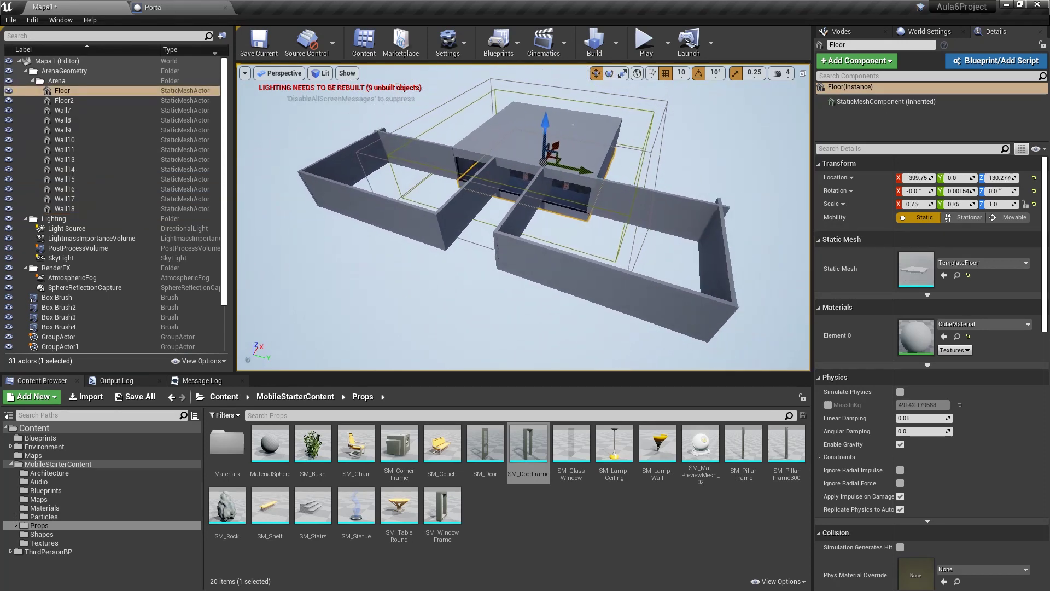
pyautogui.moveTo(617, 202); pyautogui.dragTo(613, 203, button='right')
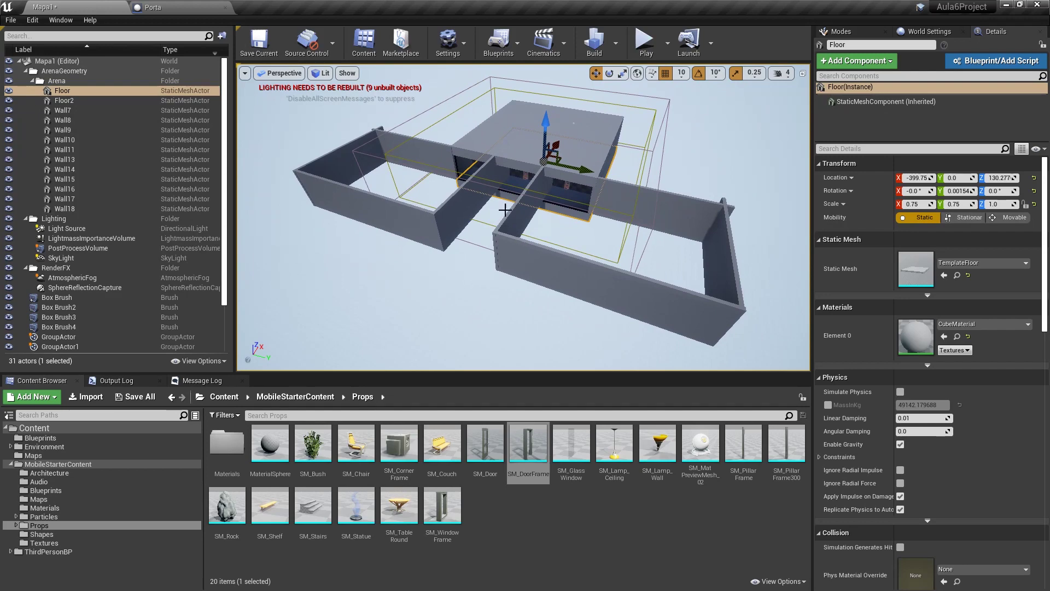
# Set the Floor's X and Y scale to 3
pyautogui.click(920, 204)
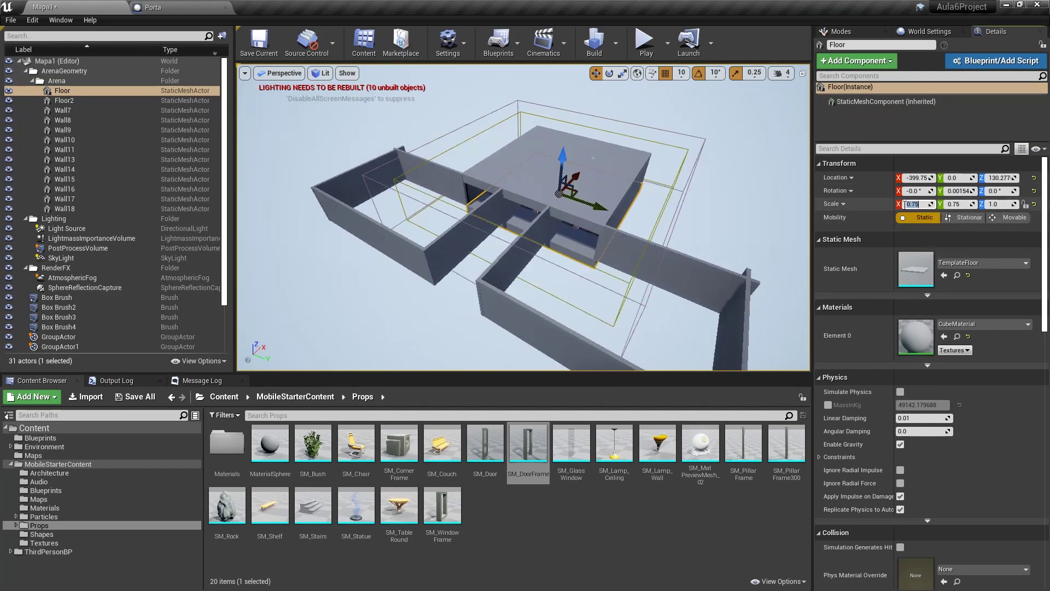
pyautogui.press('Tab')
pyautogui.write('3')
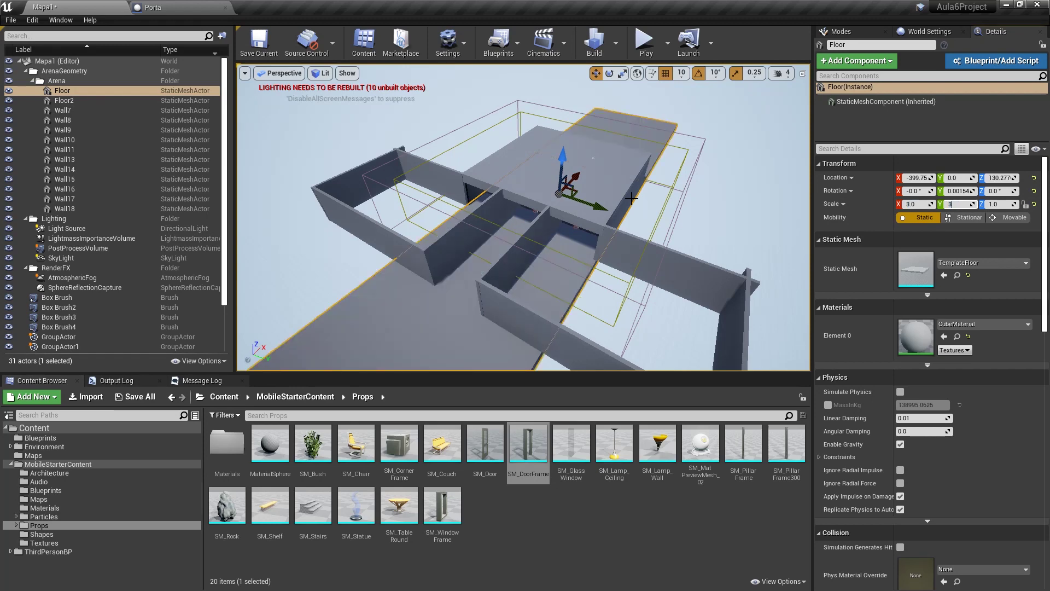
pyautogui.press('Return')
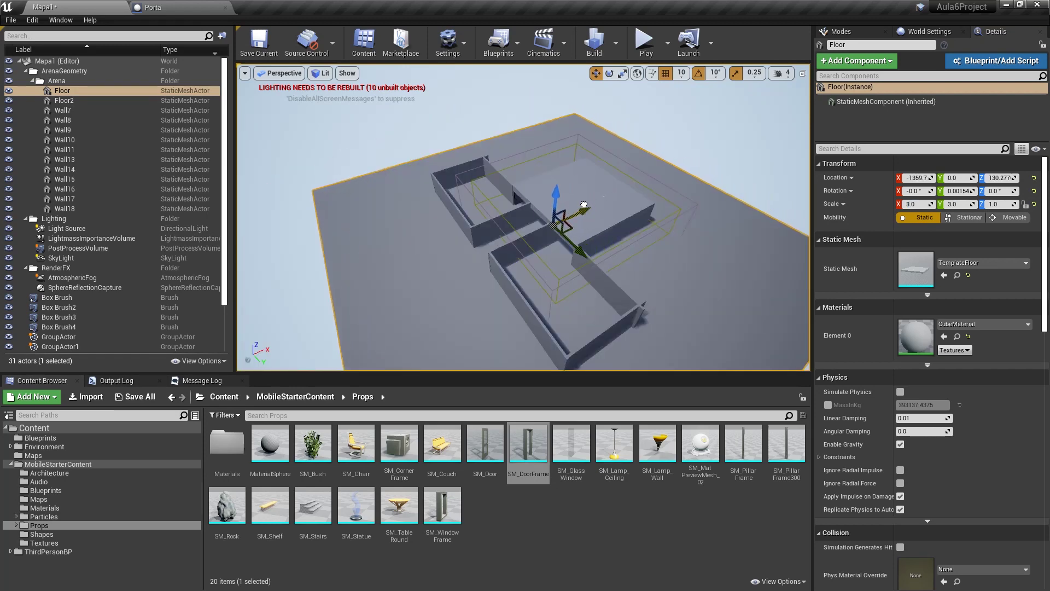
# Scale Floor2 to 3 on X and Y, slide it along X, and hide it
pyautogui.click(610, 199)
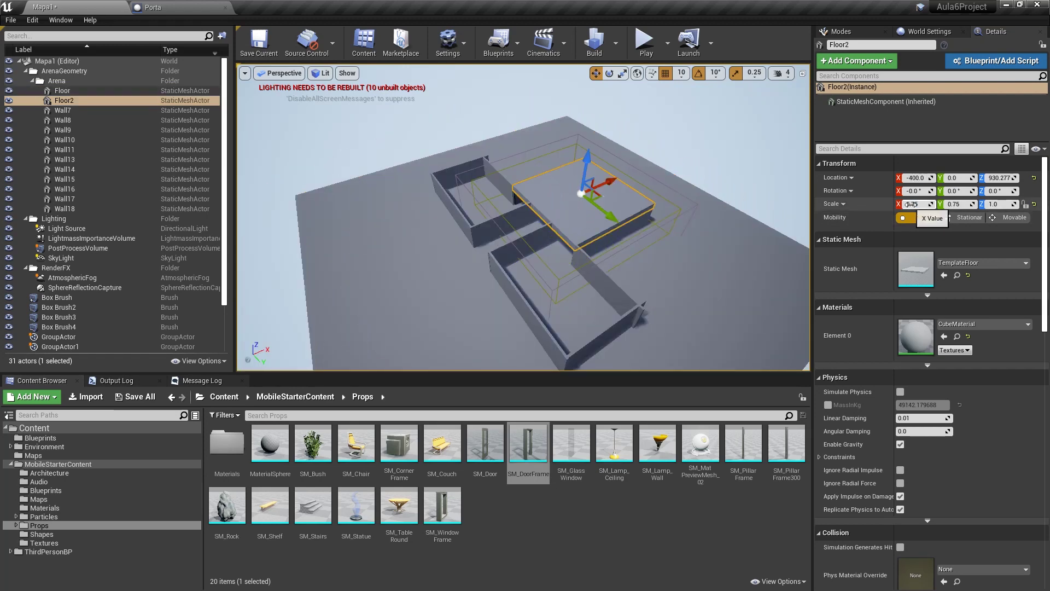
pyautogui.press('Tab')
pyautogui.write('3')
pyautogui.press('Return')
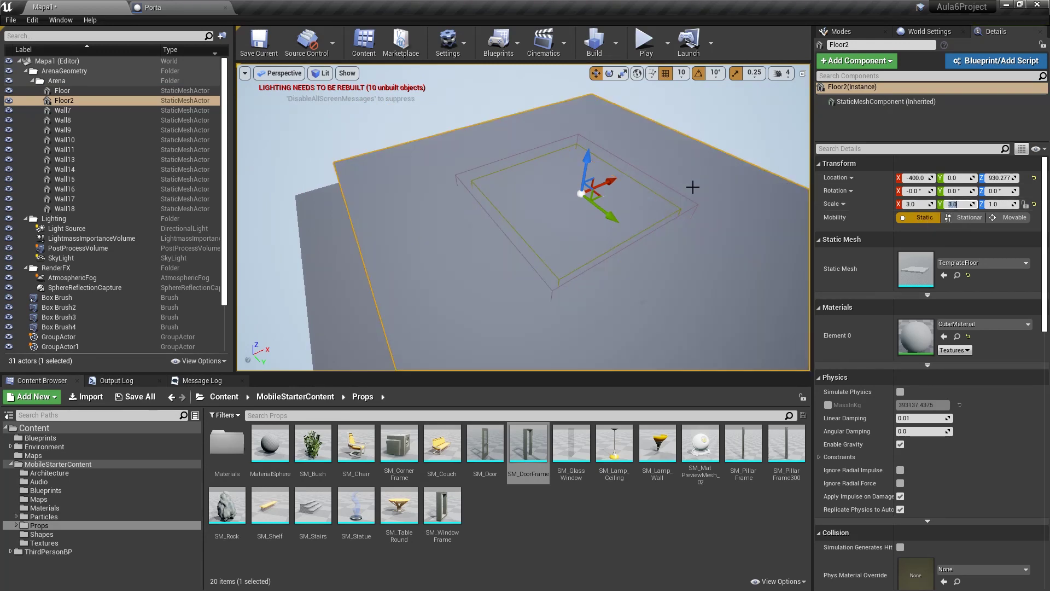
pyautogui.moveTo(587, 189); pyautogui.dragTo(575, 189)
pyautogui.scroll(-5, 900, 383)
pyautogui.click(900, 426)
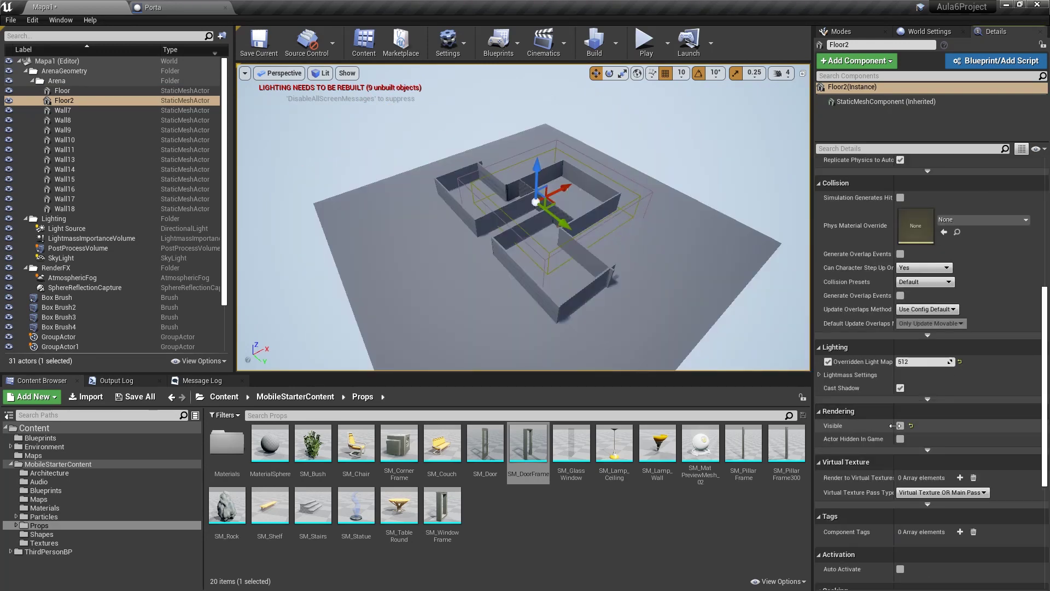
pyautogui.scroll(4, 546, 246)
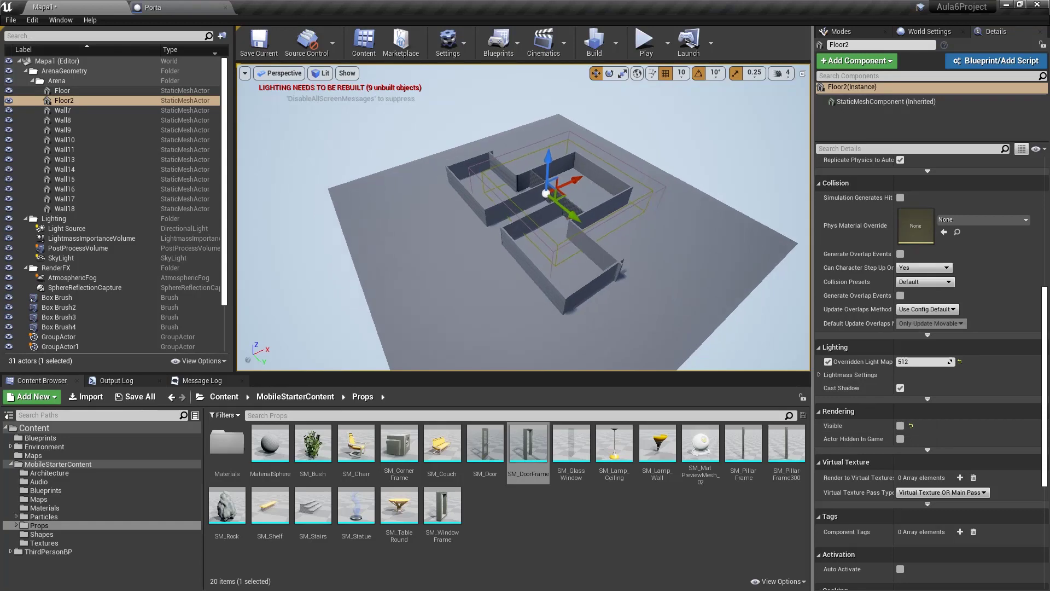
# Duplicate Wall13 to the left, then delete the extra copy
pyautogui.scroll(3, 580, 150)
pyautogui.click(581, 150)
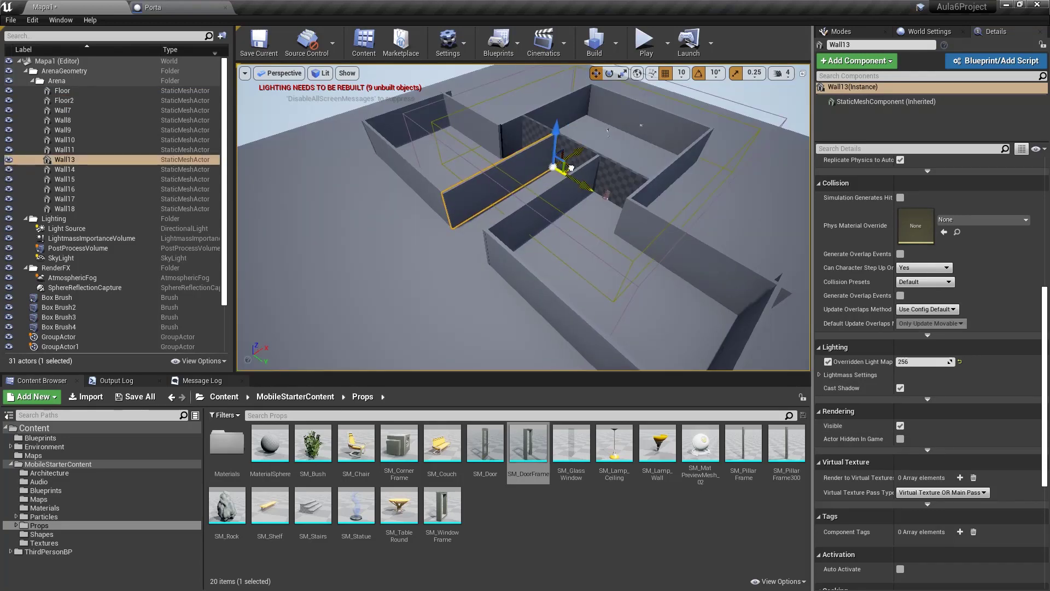
pyautogui.keyDown('alt'); pyautogui.moveTo(570, 168); pyautogui.dragTo(442, 201); pyautogui.keyUp('alt')
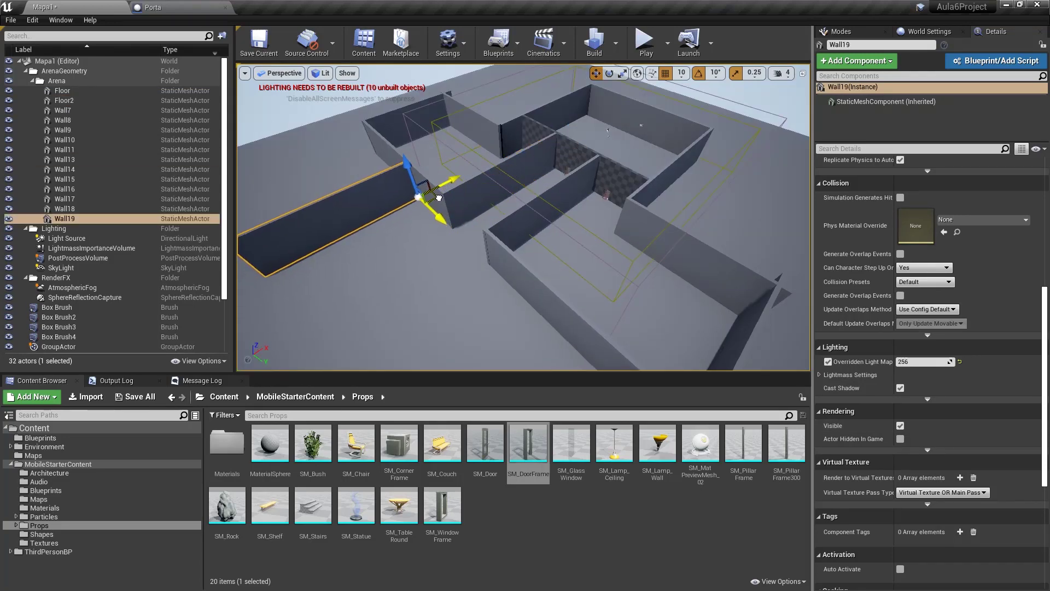
pyautogui.press('Delete')
pyautogui.scroll(-3, 629, 131)
# Duplicate Wall10, Wall7 and Wall11 into an L-shaped corridor, then start playing
pyautogui.click(568, 157)
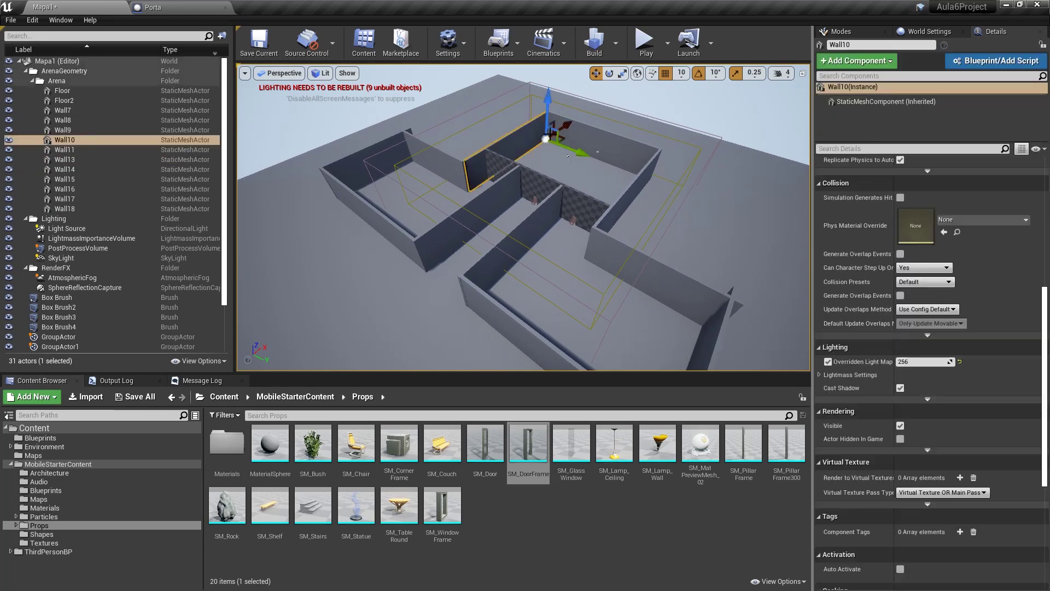
pyautogui.keyDown('ctrl'); pyautogui.click(593, 138); pyautogui.keyUp('ctrl')
pyautogui.keyDown('ctrl'); pyautogui.click(624, 193); pyautogui.keyUp('ctrl')
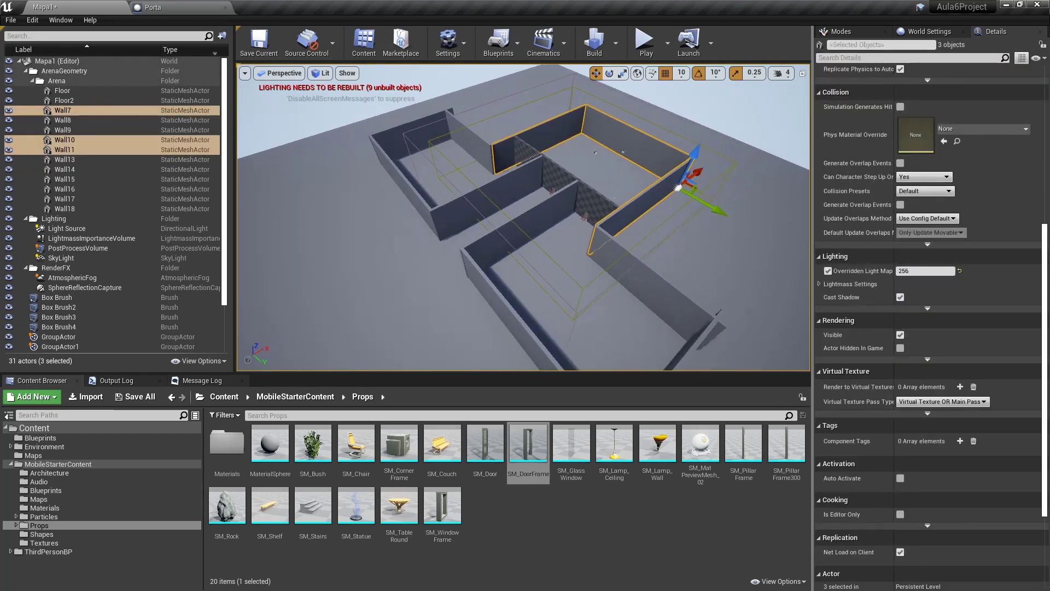
pyautogui.moveTo(672, 176)
pyautogui.keyDown('alt'); pyautogui.keyDown('shift'); pyautogui.mouseDown()
pyautogui.moveTo(499, 236)
pyautogui.moveTo(460, 328)
pyautogui.mouseUp(); pyautogui.keyUp('shift'); pyautogui.keyUp('alt')
pyautogui.press('e')
pyautogui.press('w')
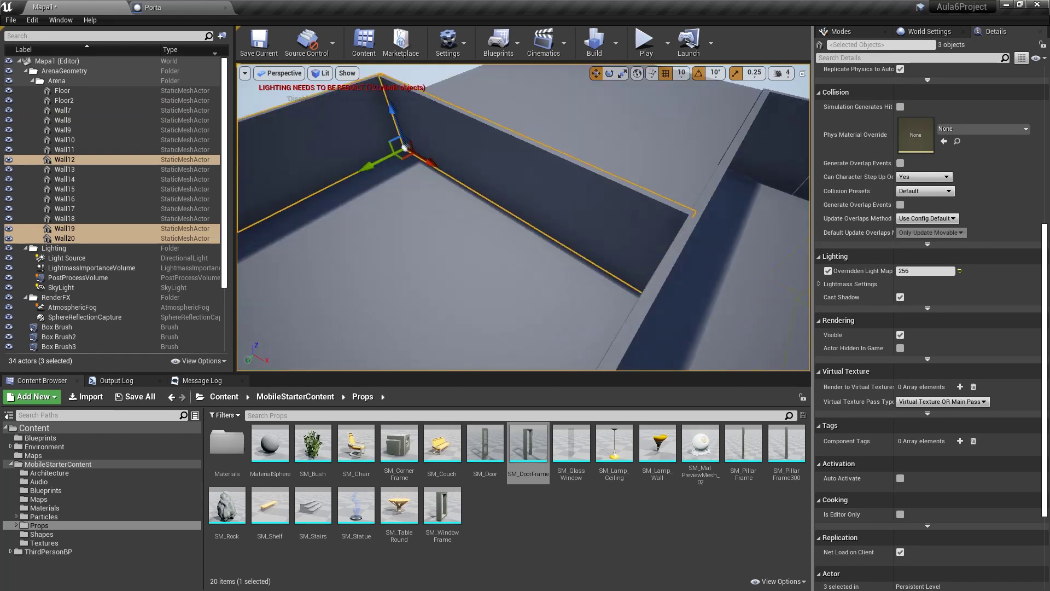
pyautogui.moveTo(361, 241); pyautogui.dragTo(361, 241, button='right')
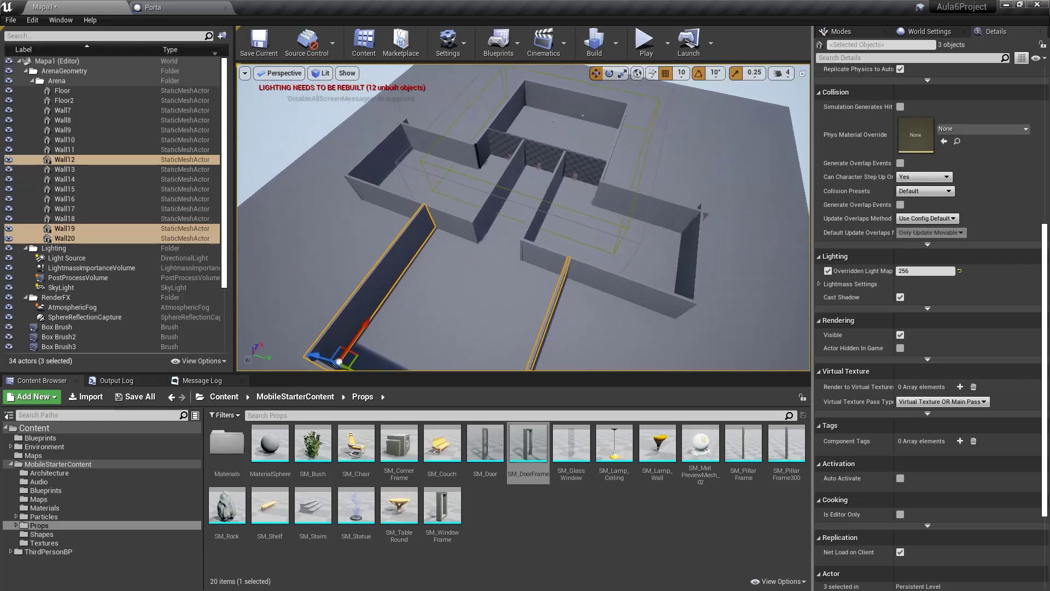
pyautogui.hotkey('alt', 'p')
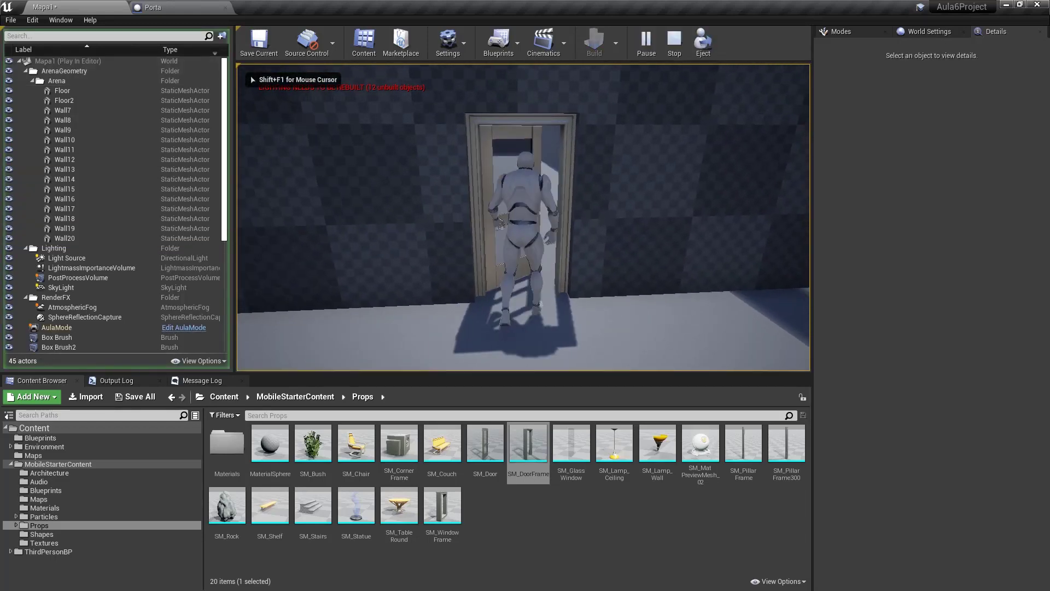
# Run and jump the character through the doorway into the arena, then stop playing
pyautogui.press('d')
pyautogui.press('a')
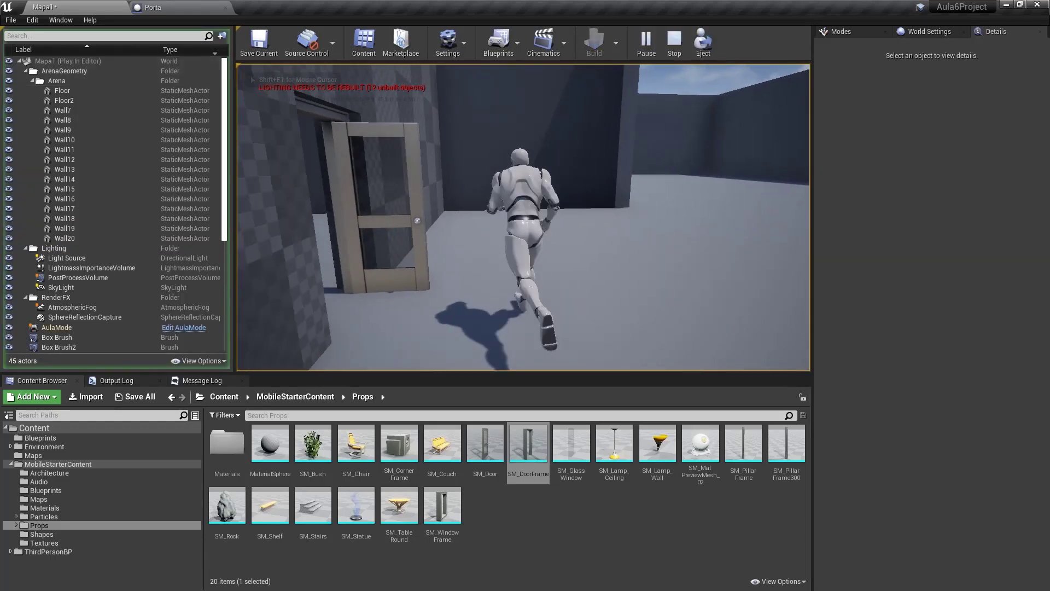
pyautogui.press('w')
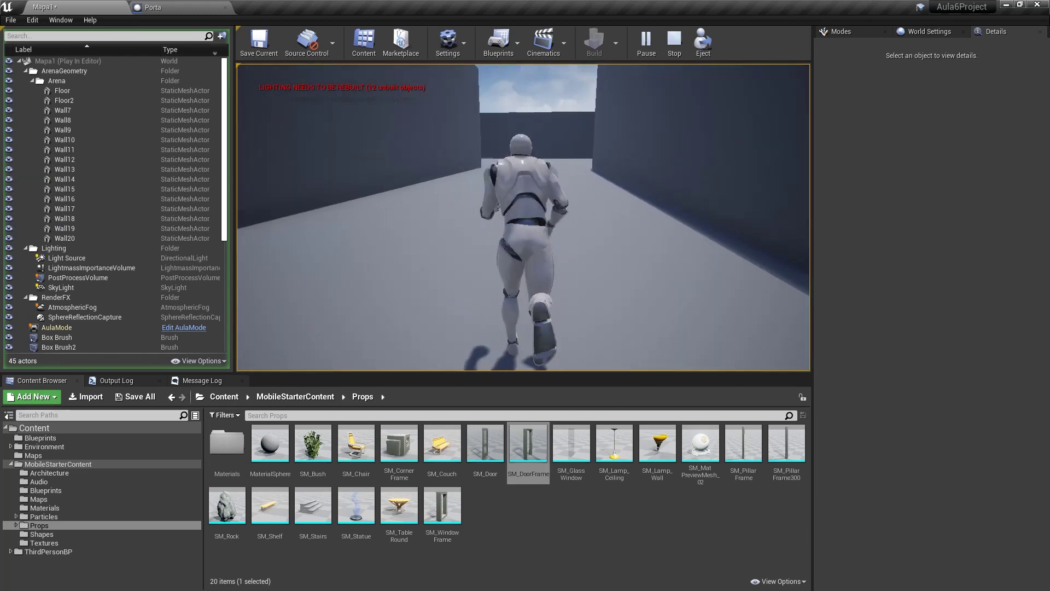
pyautogui.press('space')
pyautogui.press('a')
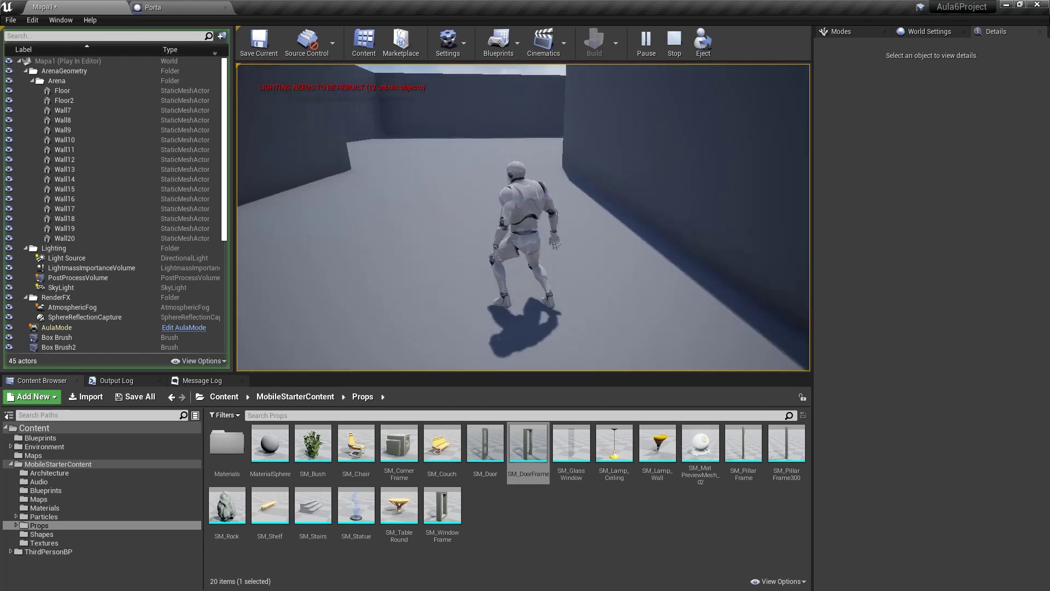
pyautogui.press('w')
pyautogui.press('w')
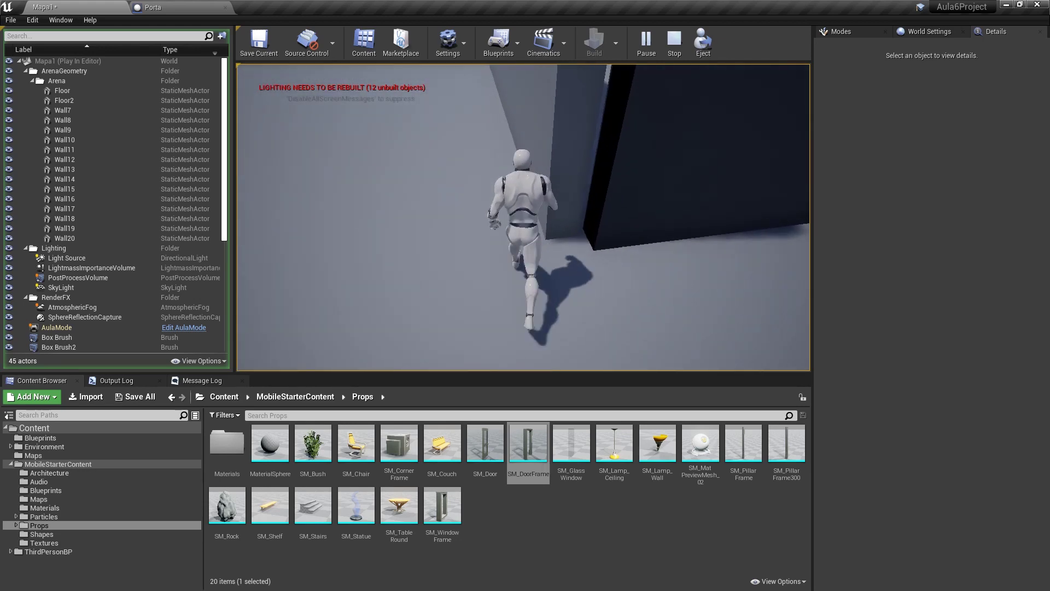
pyautogui.press('Escape')
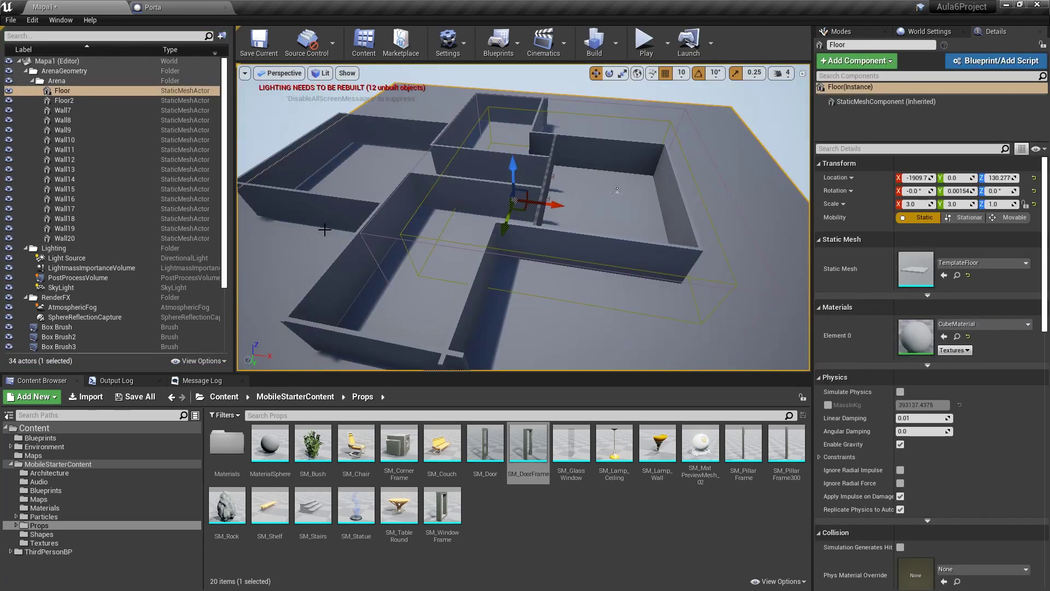
# Delete the PostProcessVolume from the level
pyautogui.click(78, 277)
pyautogui.press('f')
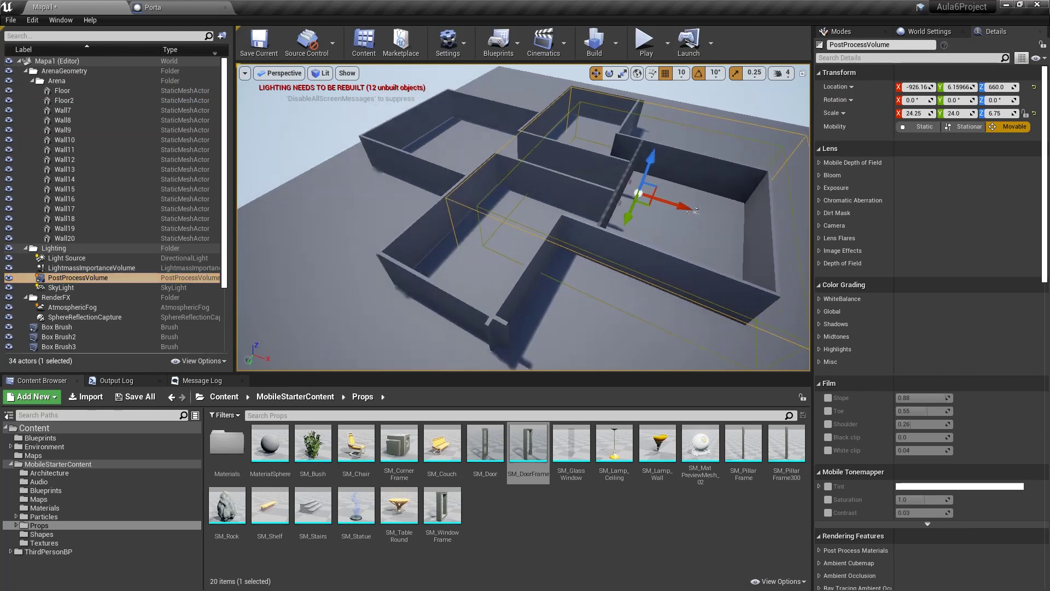
pyautogui.press('Delete')
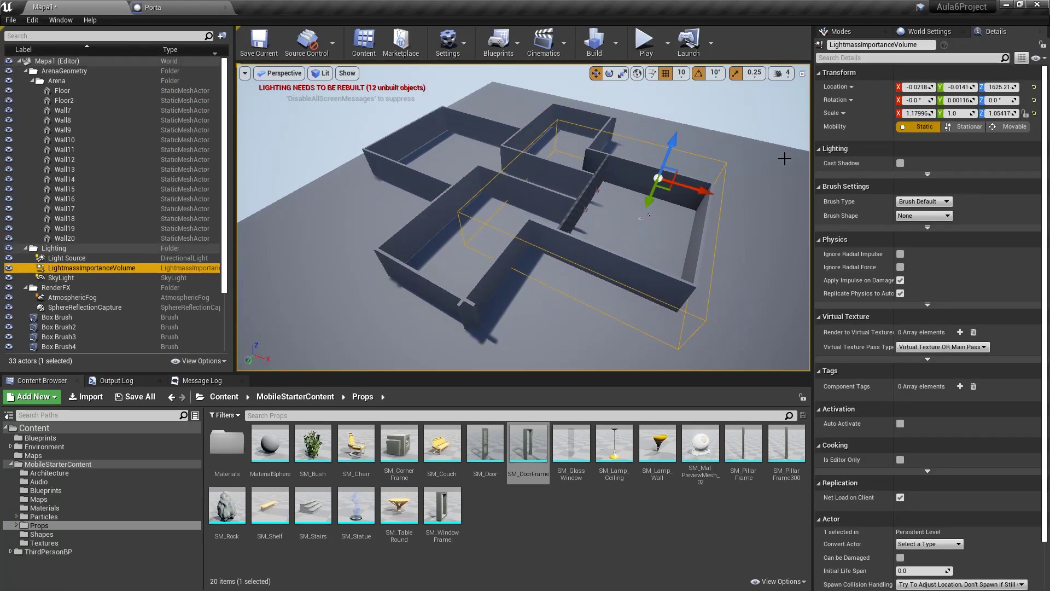
# Move the LightmassImportanceVolume along X and enlarge its Y scale over the maze
pyautogui.moveTo(692, 189); pyautogui.dragTo(635, 177)
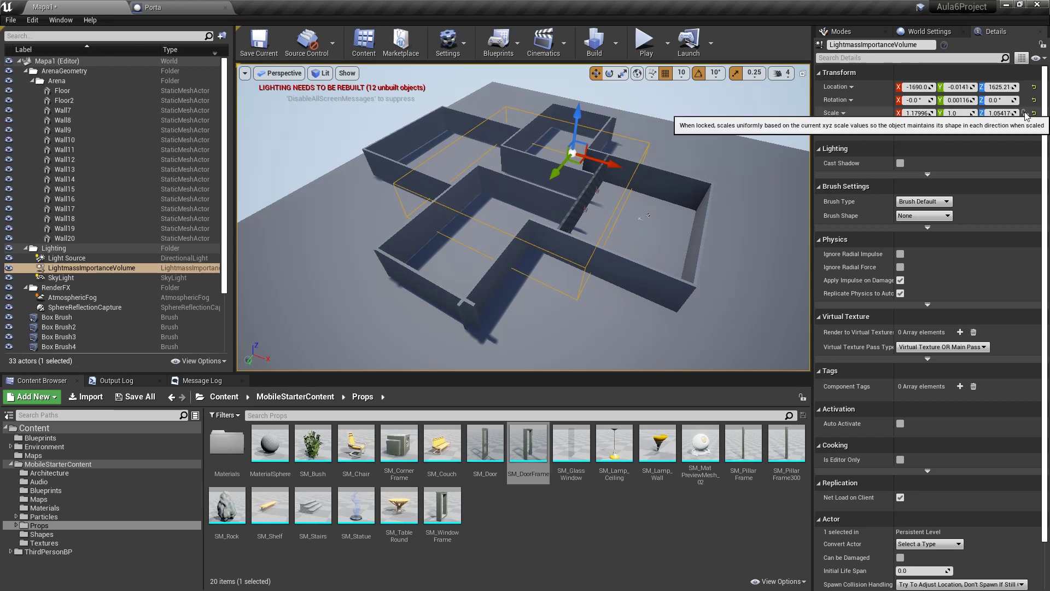
pyautogui.click(952, 113)
pyautogui.write('2')
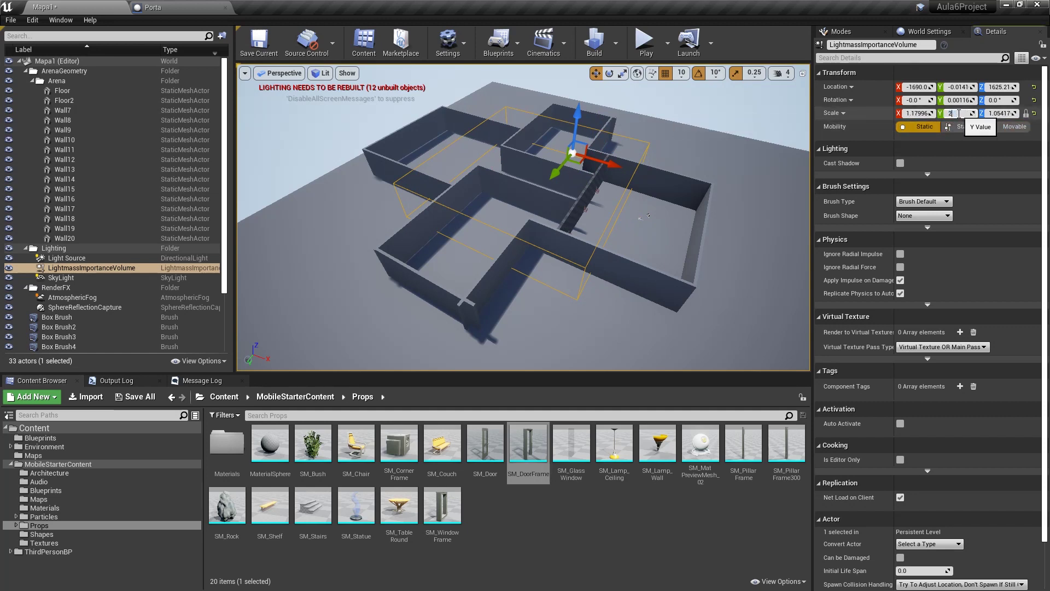
pyautogui.moveTo(557, 200)
pyautogui.keyDown('alt'); pyautogui.mouseDown()
pyautogui.moveTo(492, 201)
pyautogui.moveTo(516, 207)
pyautogui.mouseUp(); pyautogui.keyUp('alt')
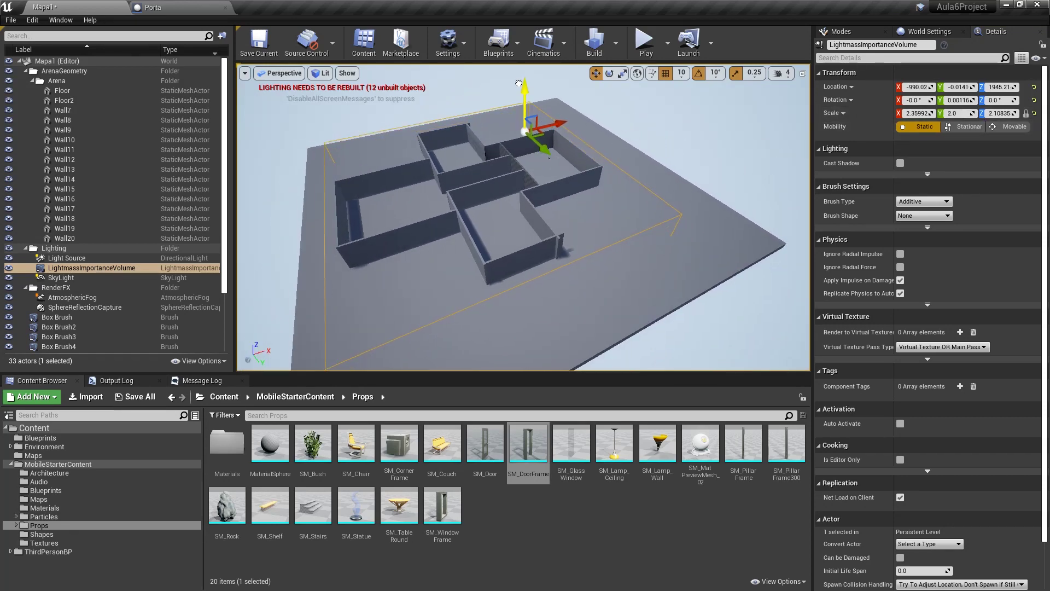
# Make Floor2 visible again and move it along X over the arena
pyautogui.click(549, 158)
pyautogui.scroll(-3, 988, 465)
pyautogui.scroll(-3, 988, 465)
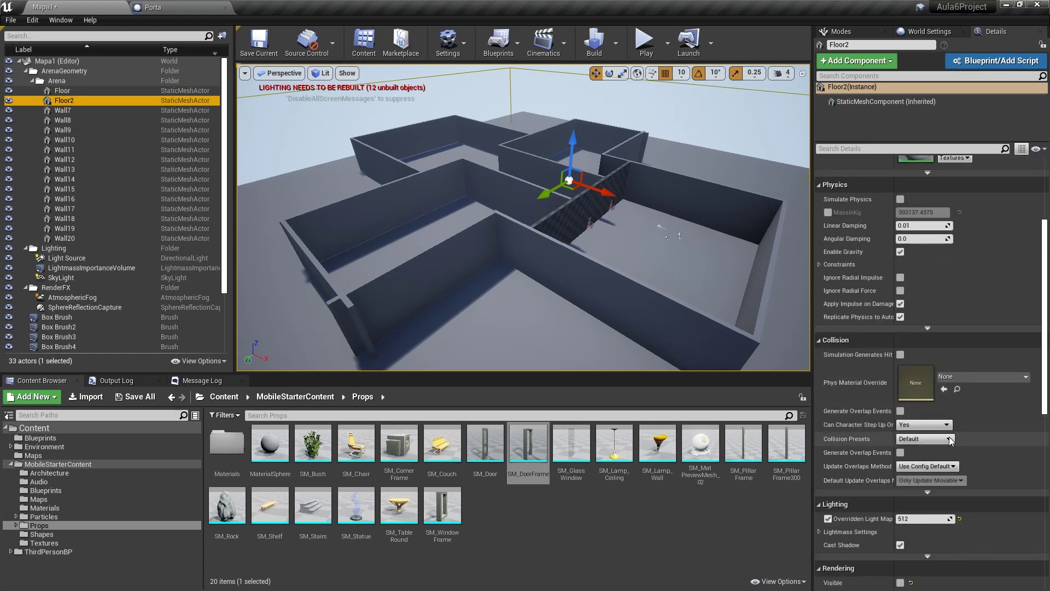
pyautogui.scroll(-2, 930, 454)
pyautogui.scroll(-1, 894, 445)
pyautogui.click(900, 426)
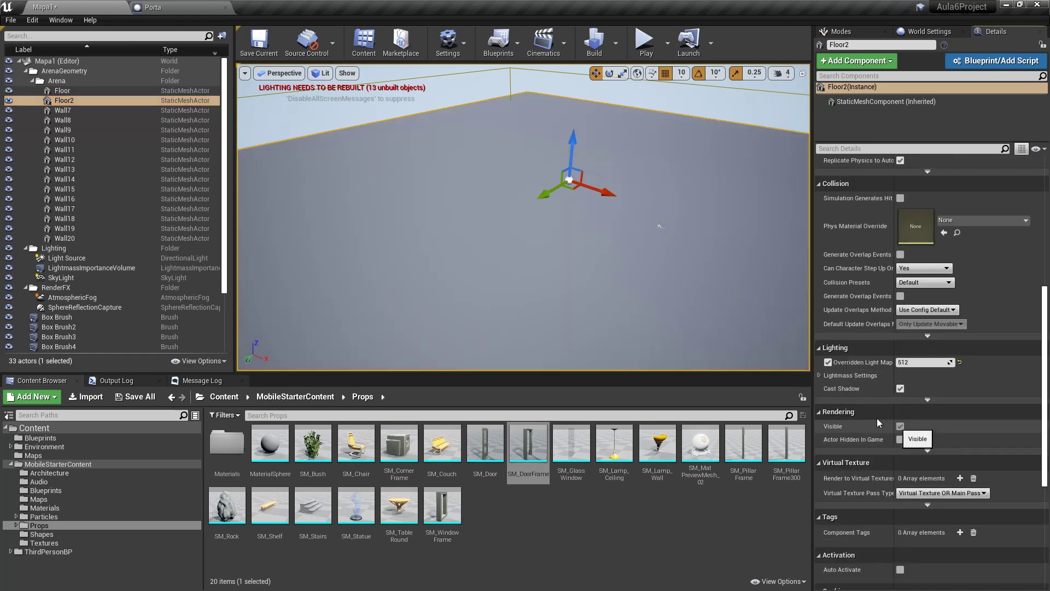
pyautogui.keyDown('alt'); pyautogui.moveTo(596, 251); pyautogui.dragTo(611, 253); pyautogui.keyUp('alt')
pyautogui.moveTo(602, 212); pyautogui.dragTo(697, 236)
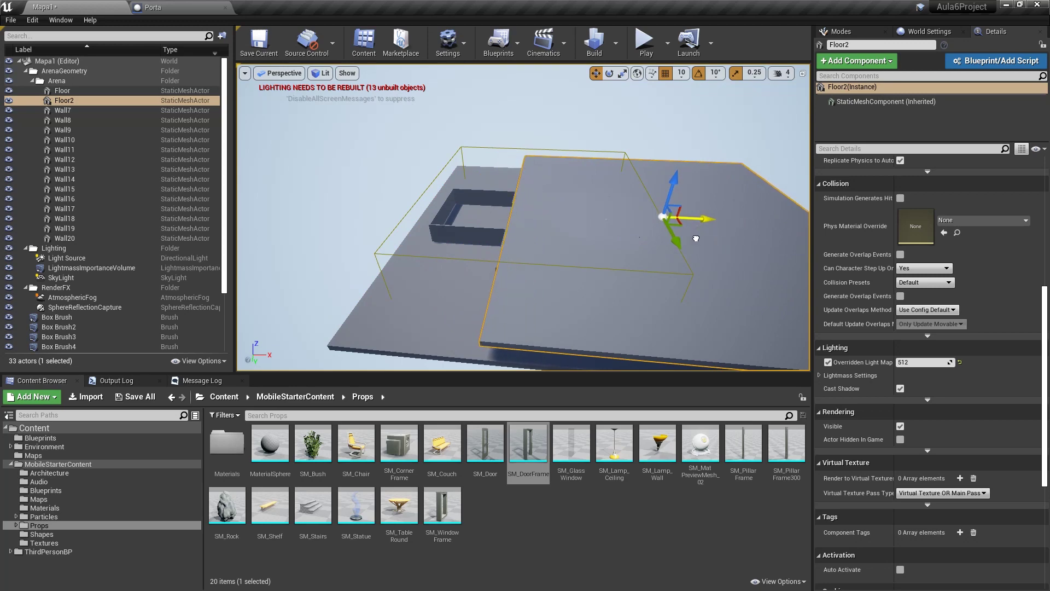
pyautogui.moveTo(692, 240); pyautogui.dragTo(692, 208, button='right')
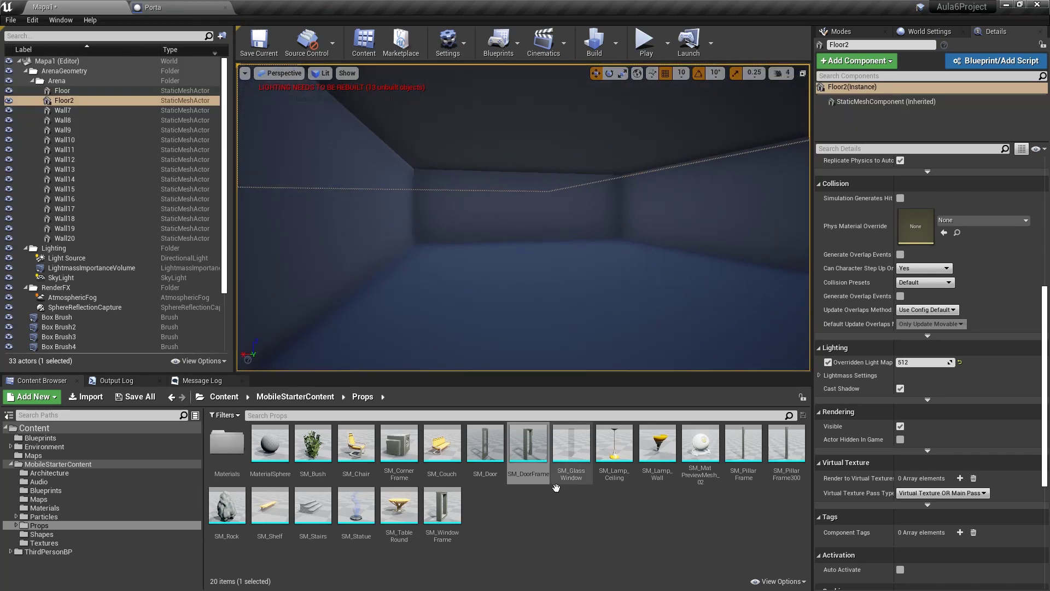
# Create a new Actor-based Blueprint class in the Content/Blueprints folder for Moeda
pyautogui.click(40, 437)
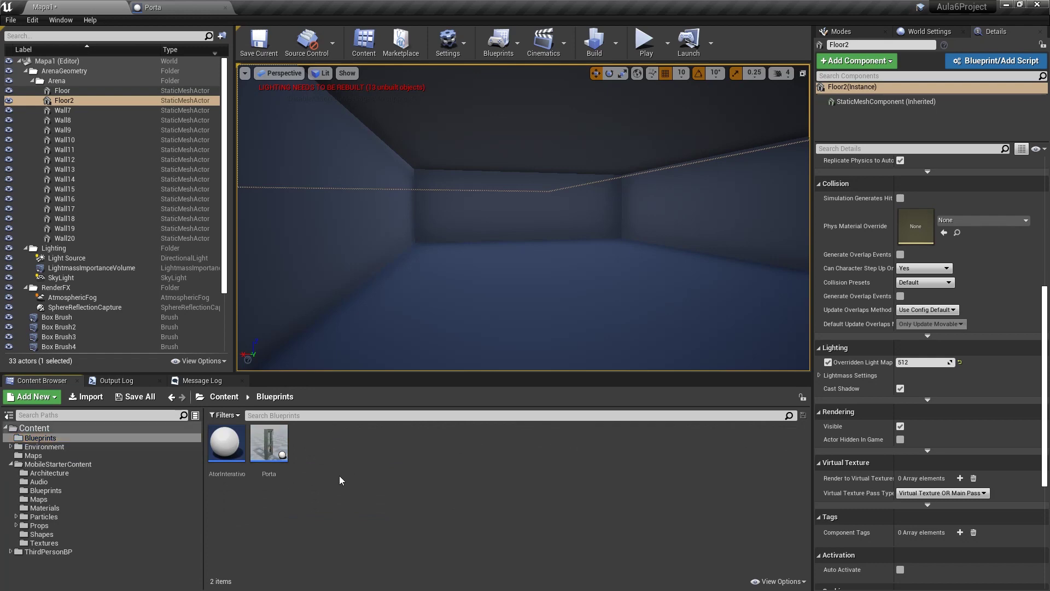
pyautogui.rightClick(330, 458)
pyautogui.click(378, 176)
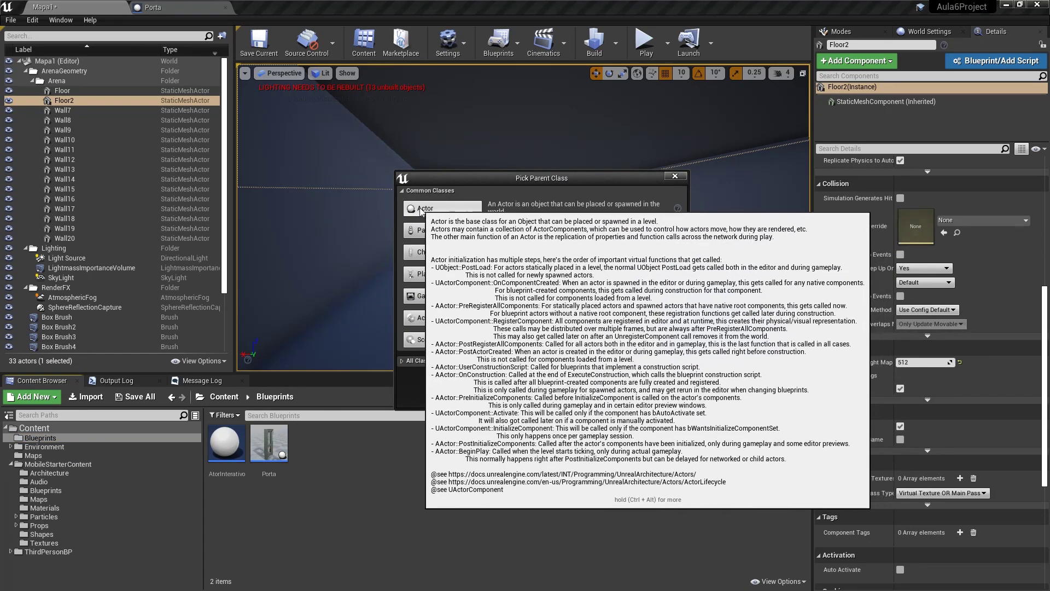
pyautogui.click(425, 208)
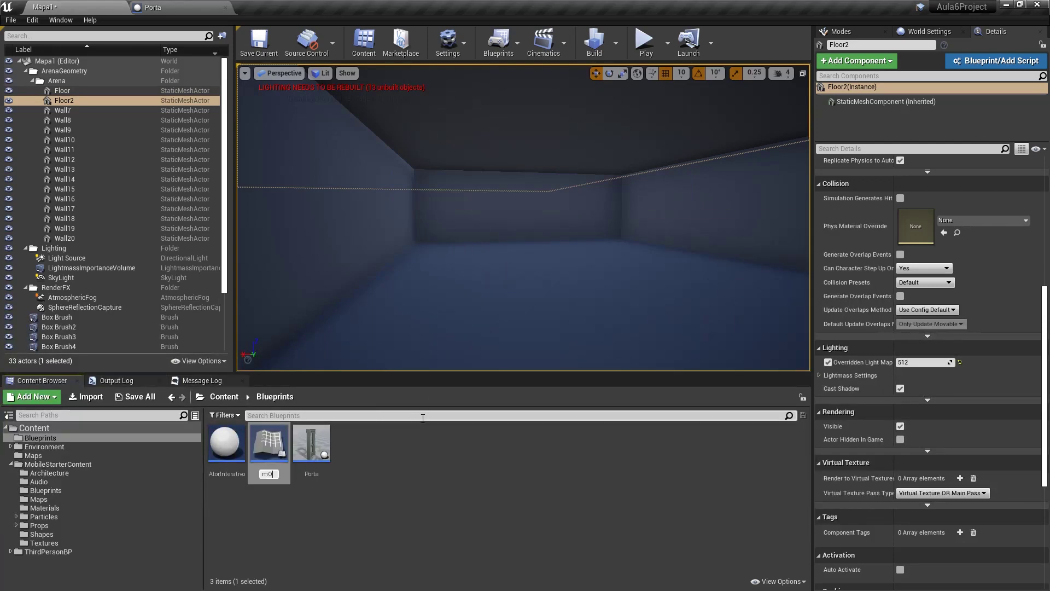
# Add a Static Mesh component to Moeda using the Shape_Cylinder mesh
pyautogui.click(44, 35)
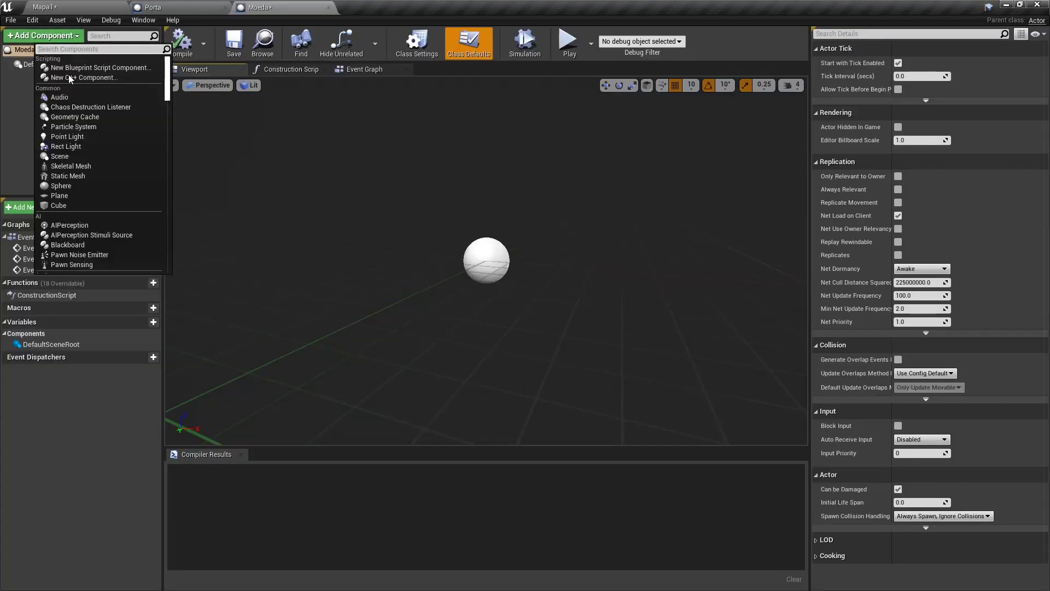
pyautogui.write('stat')
pyautogui.click(87, 107)
pyautogui.click(979, 260)
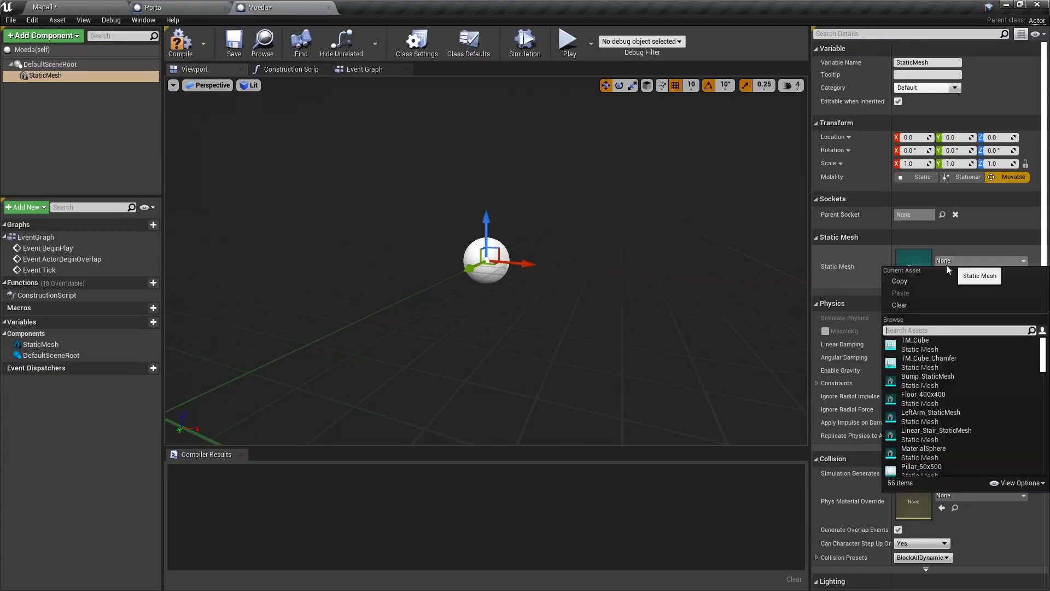
pyautogui.click(930, 404)
# Tip the cylinder upright, raise it, and scale it to 0.1 depth and 0.7 width
pyautogui.moveTo(569, 329); pyautogui.dragTo(500, 306)
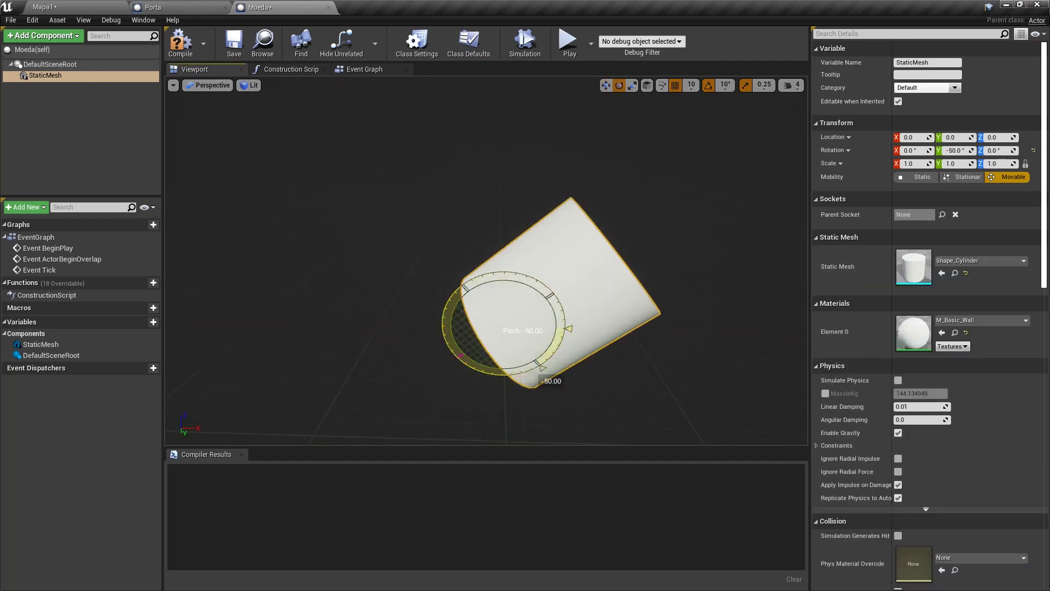
pyautogui.press('w')
pyautogui.moveTo(499, 306); pyautogui.dragTo(470, 257, button='right')
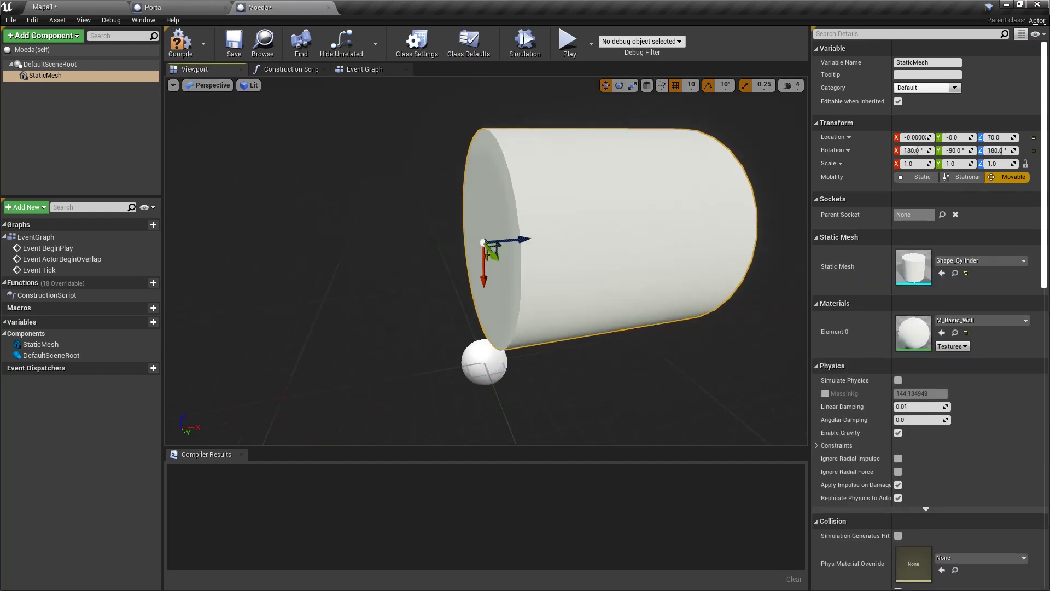
pyautogui.moveTo(468, 235); pyautogui.dragTo(467, 219)
pyautogui.press('r')
pyautogui.moveTo(580, 243)
pyautogui.mouseDown()
pyautogui.moveTo(541, 242)
pyautogui.moveTo(558, 242)
pyautogui.mouseUp()
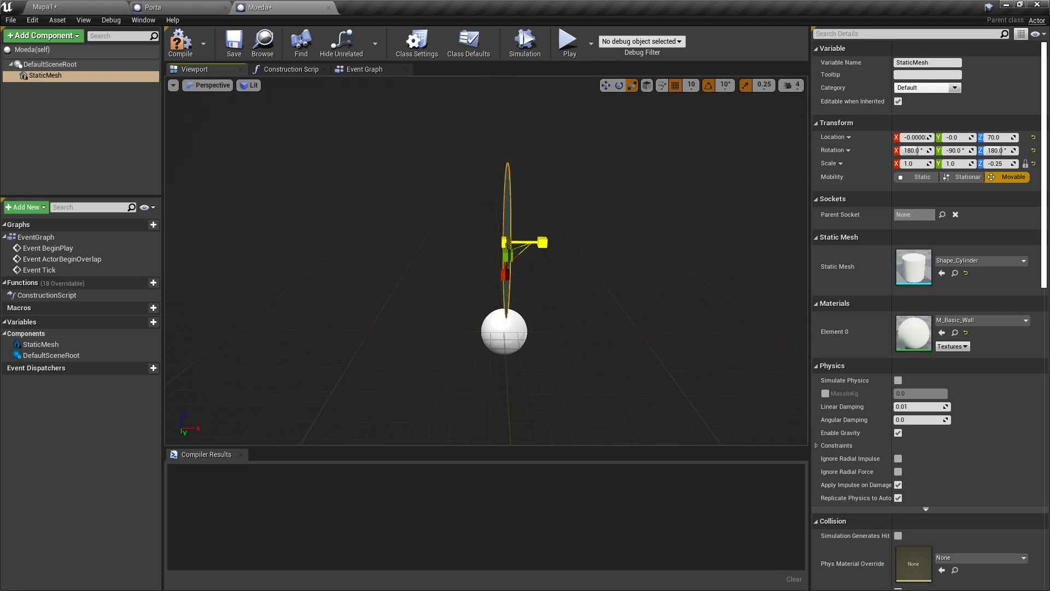
pyautogui.write('0.1')
pyautogui.press('Return')
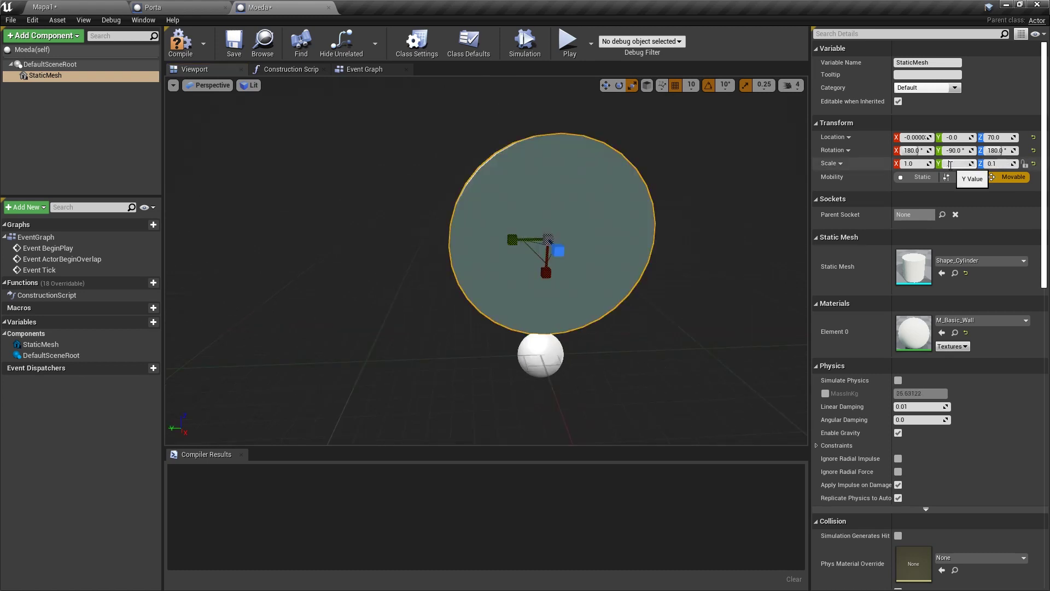
pyautogui.write('0.7')
pyautogui.press('Return')
# Adjust the coin disc's height and set its X offset to -5
pyautogui.moveTo(442, 198); pyautogui.dragTo(492, 197, button='right')
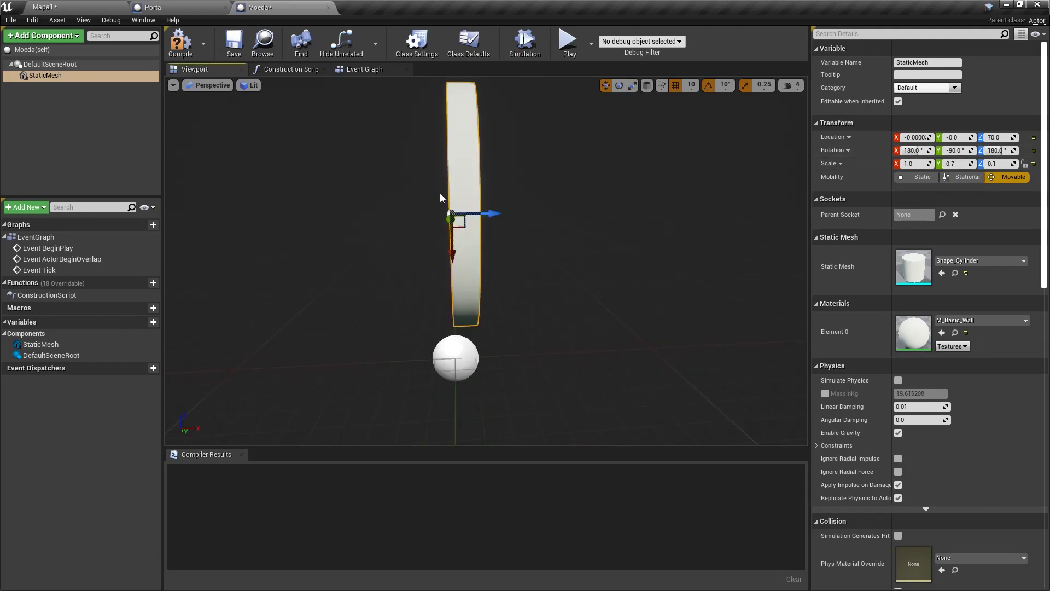
pyautogui.moveTo(488, 212); pyautogui.dragTo(477, 225)
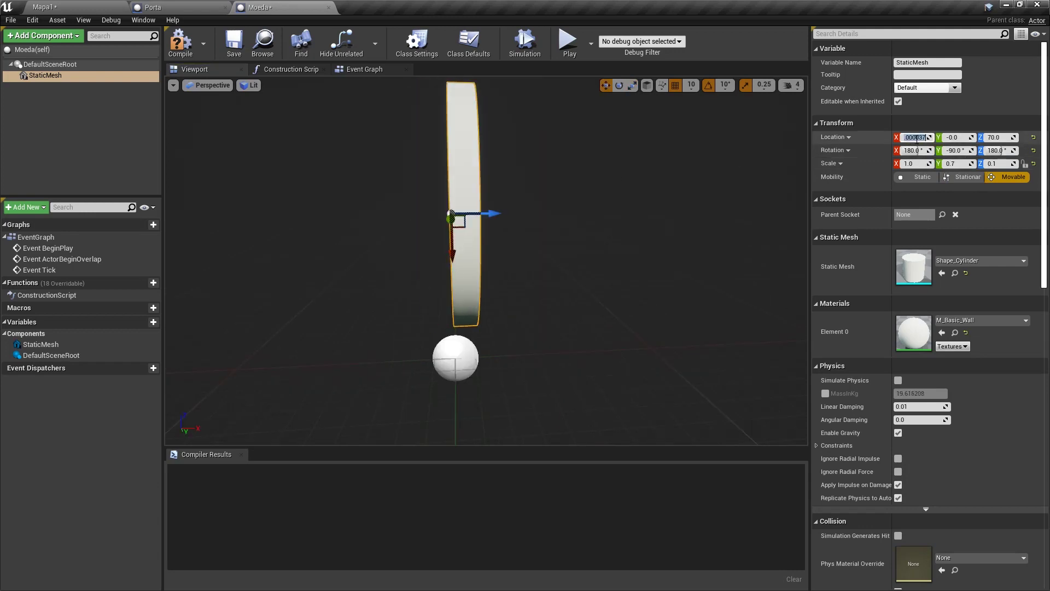
pyautogui.write('-5')
pyautogui.press('Return')
pyautogui.moveTo(323, 83); pyautogui.dragTo(350, 88, button='right')
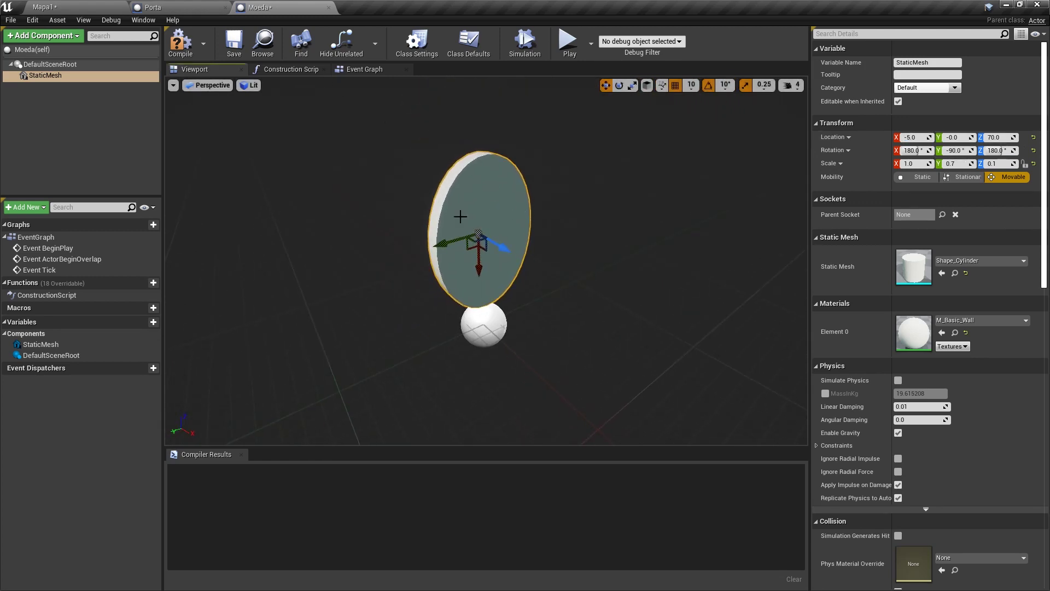
# Create a Materials folder inside the Content folder
pyautogui.click(77, 5)
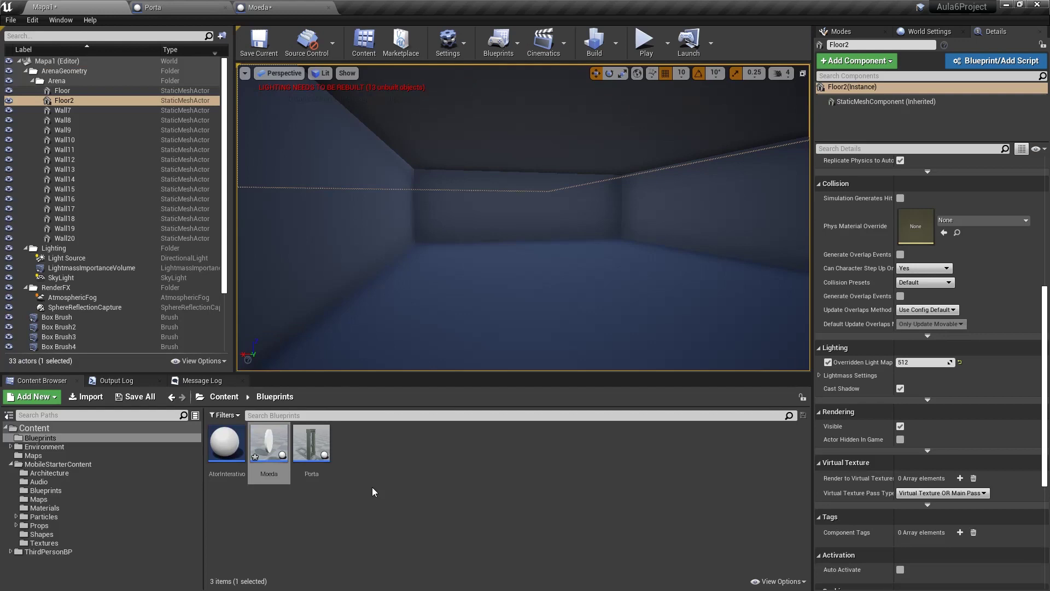
pyautogui.rightClick(33, 428)
pyautogui.click(80, 188)
pyautogui.write('Material')
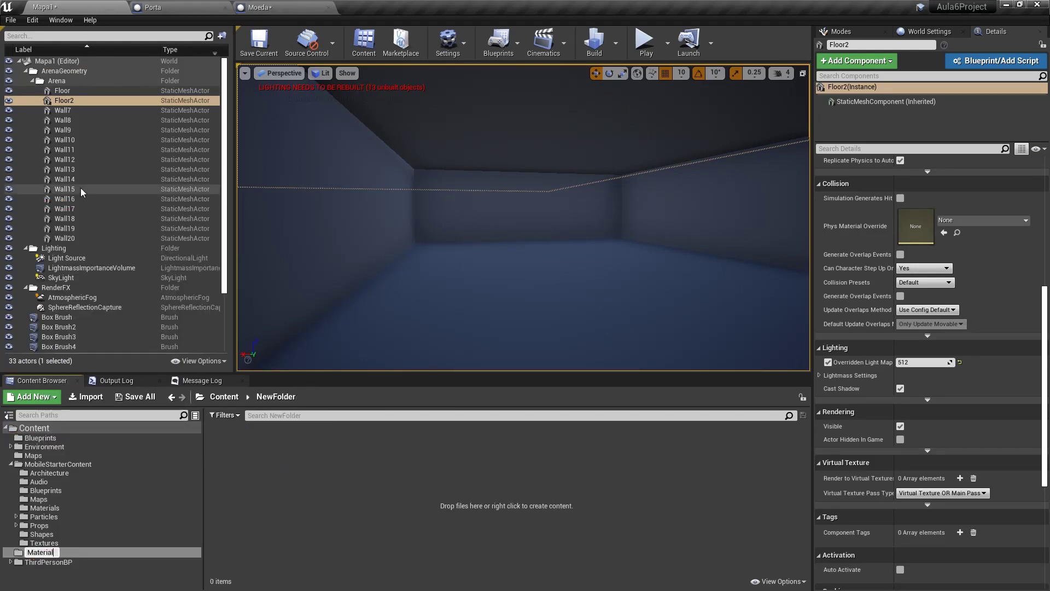
pyautogui.write('s')
pyautogui.press('Return')
# Create a new material named M_Master in the Materials folder
pyautogui.rightClick(251, 473)
pyautogui.click(290, 247)
pyautogui.write('M')
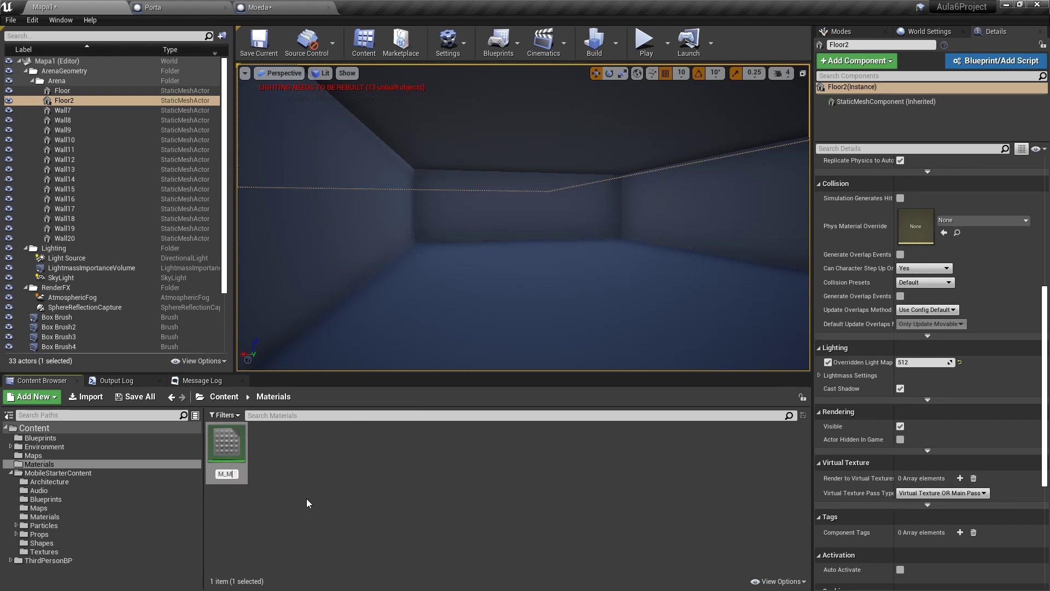
pyautogui.write('_Master')
pyautogui.press('Return')
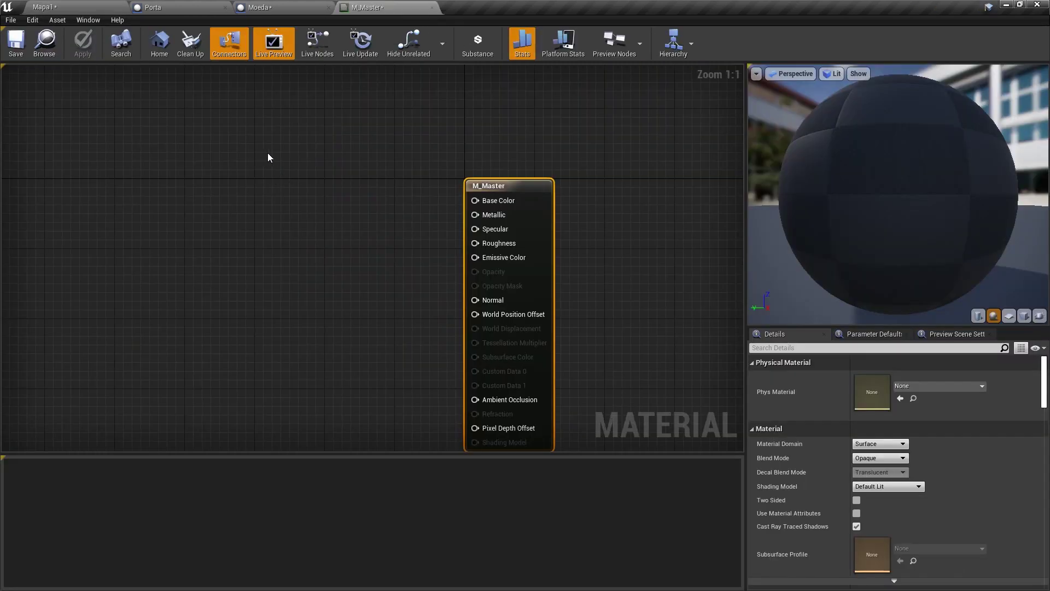
# Add colour and scalar constants to the graph and convert them into parameters
pyautogui.click(250, 143)
pyautogui.click(261, 247)
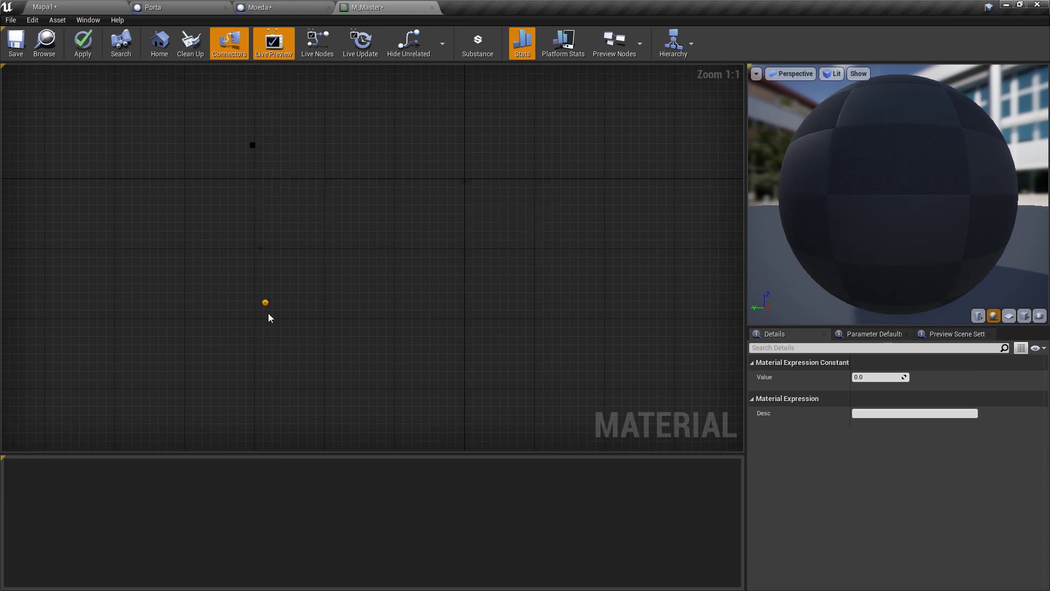
pyautogui.click(291, 334)
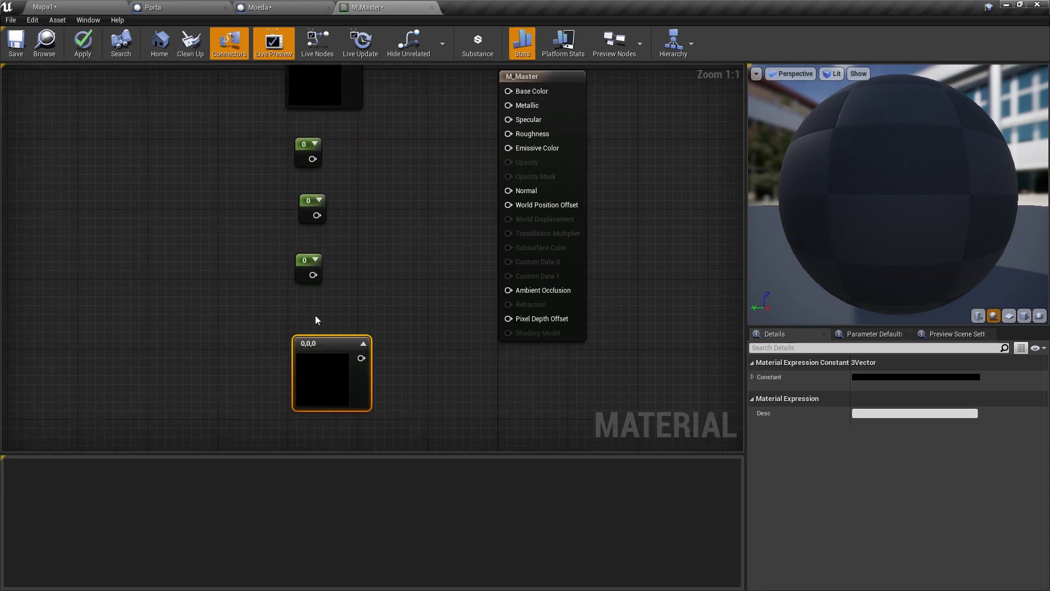
pyautogui.rightClick(325, 157)
pyautogui.click(353, 162)
pyautogui.rightClick(327, 228)
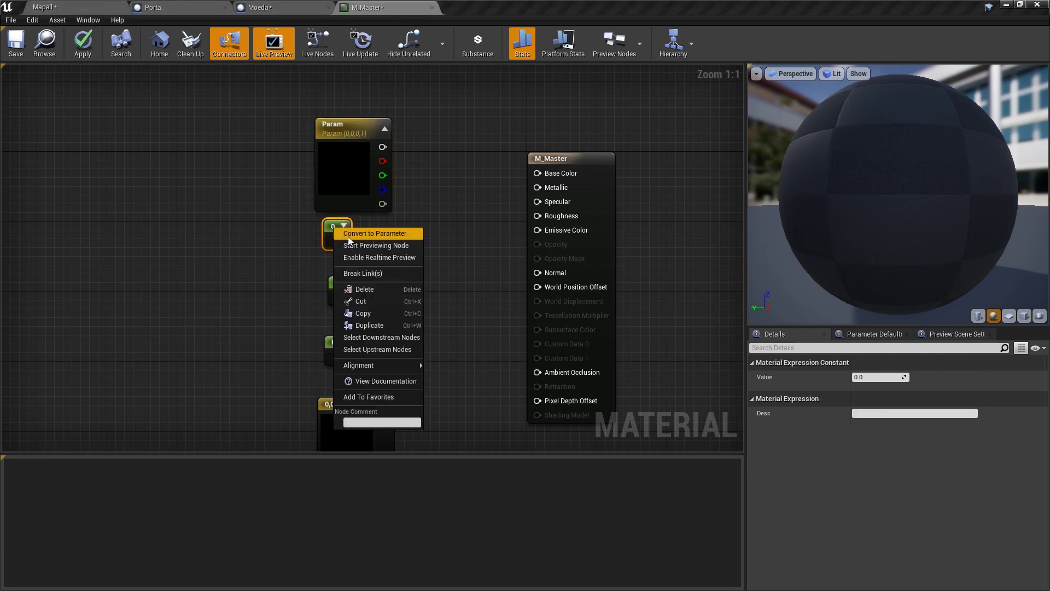
pyautogui.click(348, 236)
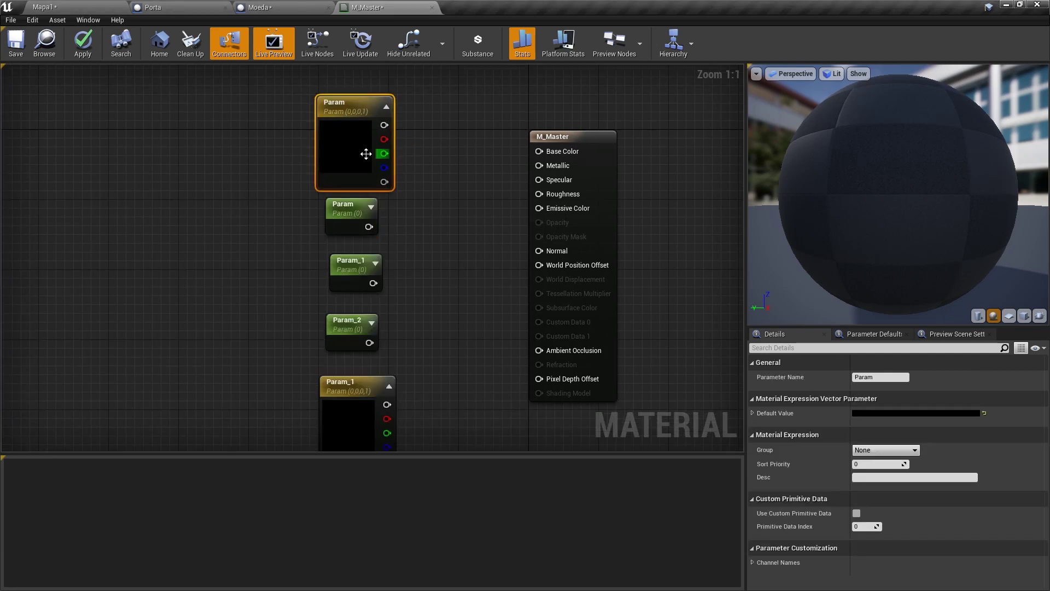
# Wire the Color, Specular, Roughness, Emissive and Metallic parameters into M_Master's matching inputs
pyautogui.moveTo(385, 117)
pyautogui.mouseDown()
pyautogui.moveTo(539, 142)
pyautogui.moveTo(370, 218)
pyautogui.mouseUp()
pyautogui.moveTo(374, 275); pyautogui.dragTo(540, 172)
pyautogui.moveTo(376, 334); pyautogui.dragTo(540, 185)
pyautogui.moveTo(388, 396); pyautogui.dragTo(540, 199)
pyautogui.click(359, 205)
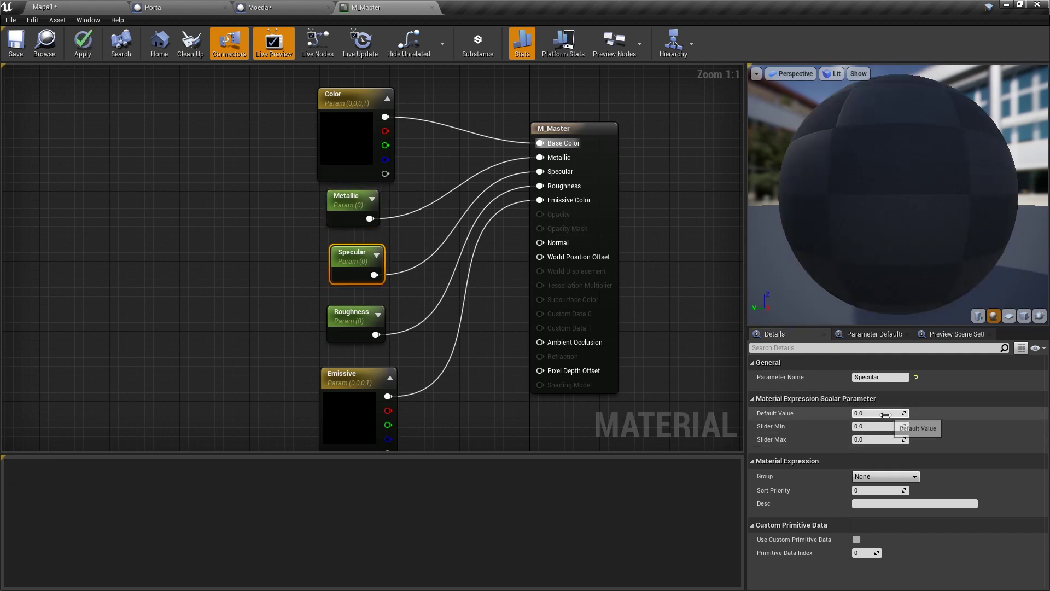
pyautogui.write('0.5')
# Set Specular and Roughness default values to 0.5, then save and close M_Master
pyautogui.press('Return')
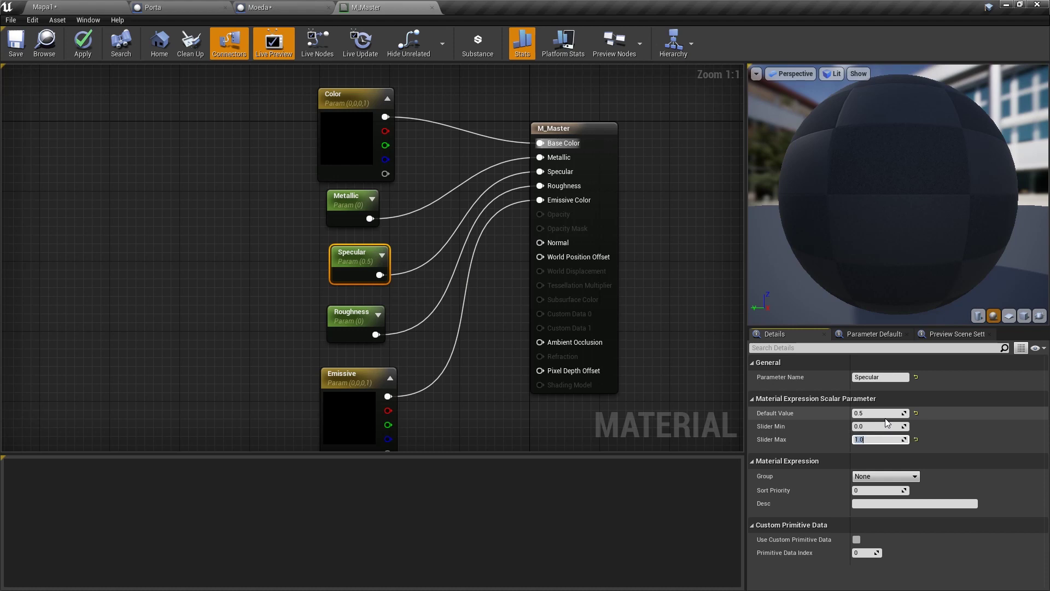
pyautogui.click(370, 338)
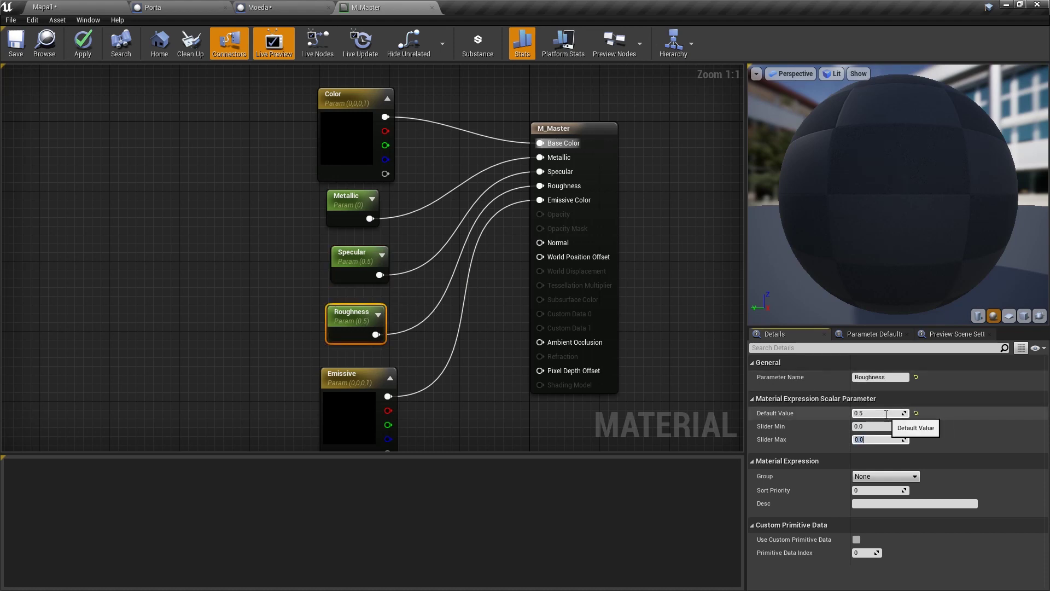
pyautogui.moveTo(275, 346); pyautogui.dragTo(280, 324, button='right')
pyautogui.moveTo(280, 324); pyautogui.dragTo(442, 409)
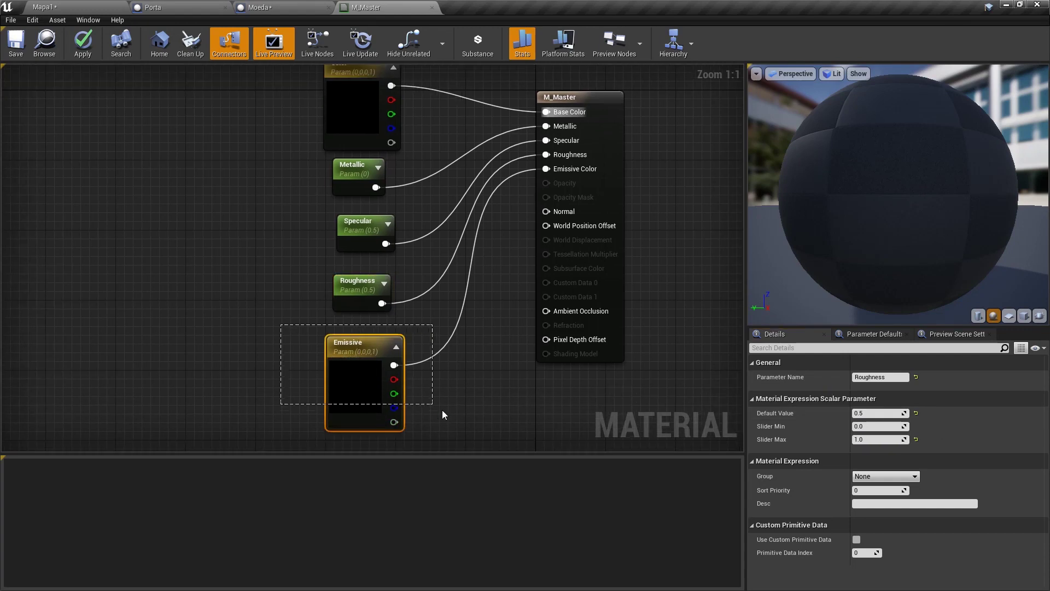
pyautogui.moveTo(460, 312); pyautogui.dragTo(467, 342, button='right')
pyautogui.moveTo(260, 152); pyautogui.dragTo(445, 199)
pyautogui.click(446, 199)
pyautogui.moveTo(454, 224); pyautogui.dragTo(429, 140, button='right')
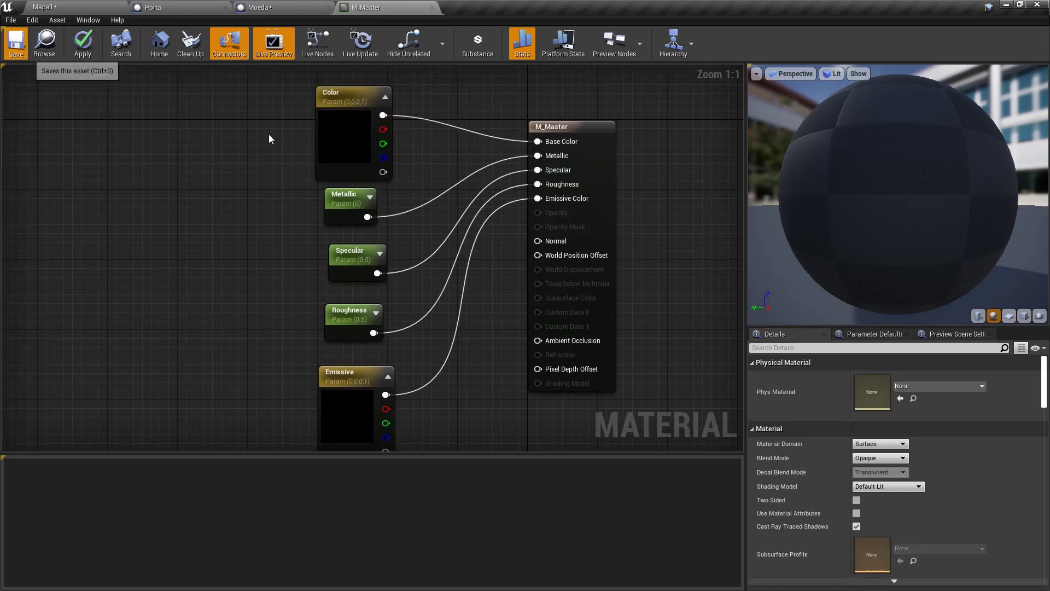
pyautogui.click(432, 7)
pyautogui.click(47, 7)
# Create a material instance of M_Master named MI_Moeda_Material
pyautogui.rightClick(227, 444)
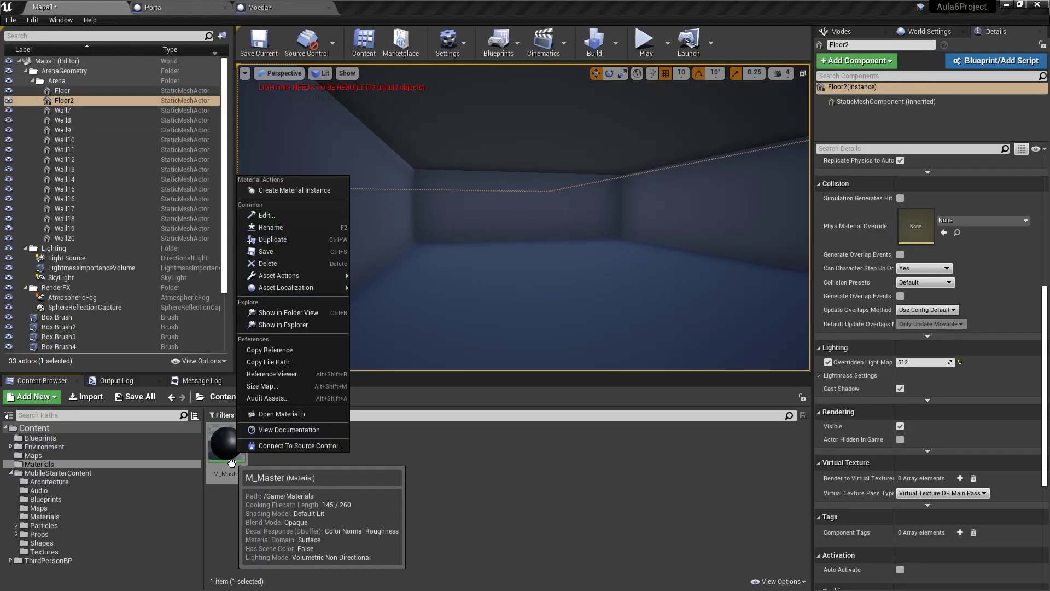
pyautogui.click(296, 191)
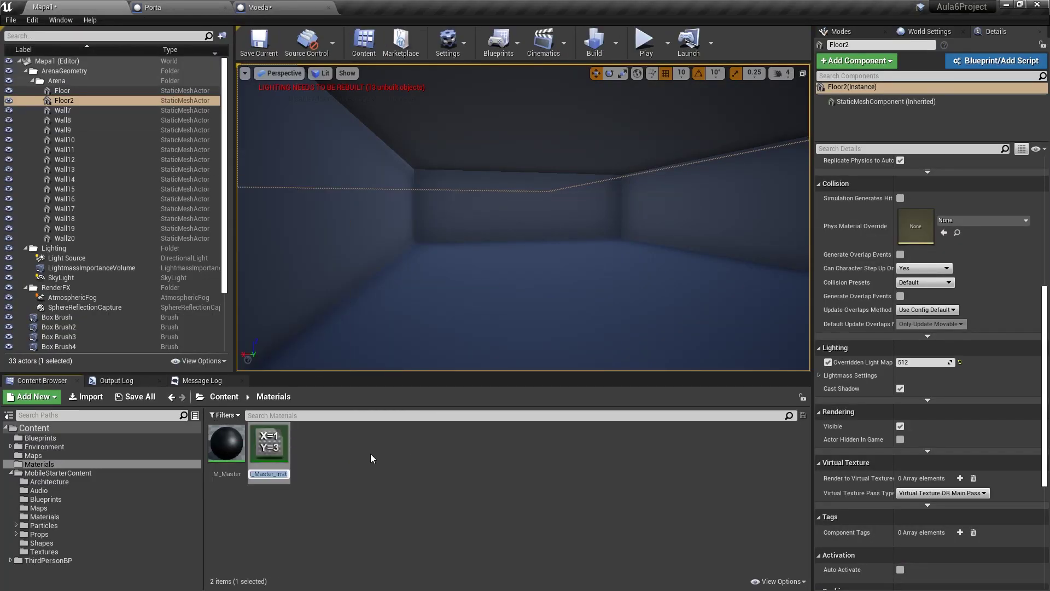
pyautogui.write('MI_Moeda')
pyautogui.press('Return')
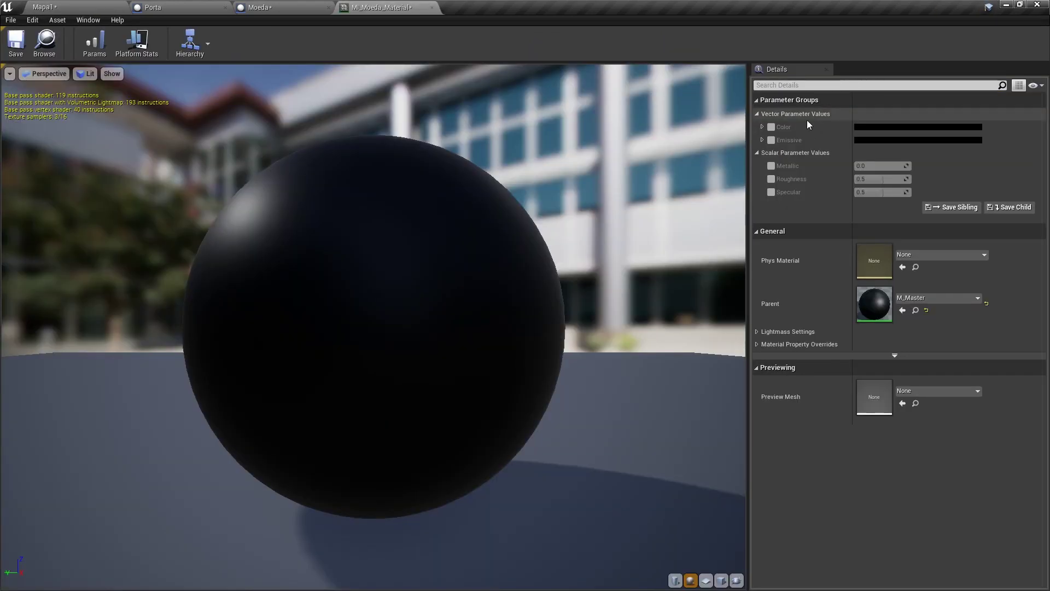
# Override Color with yellow and brighten the Emissive colour
pyautogui.click(771, 127)
pyautogui.click(873, 128)
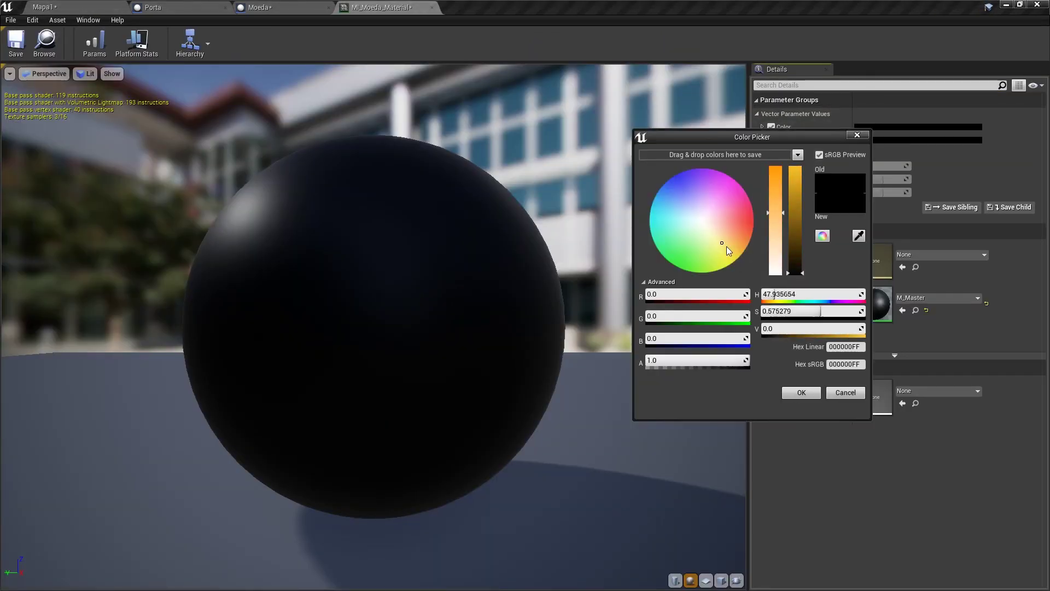
pyautogui.moveTo(726, 246); pyautogui.dragTo(738, 270)
pyautogui.press('Return')
pyautogui.click(917, 140)
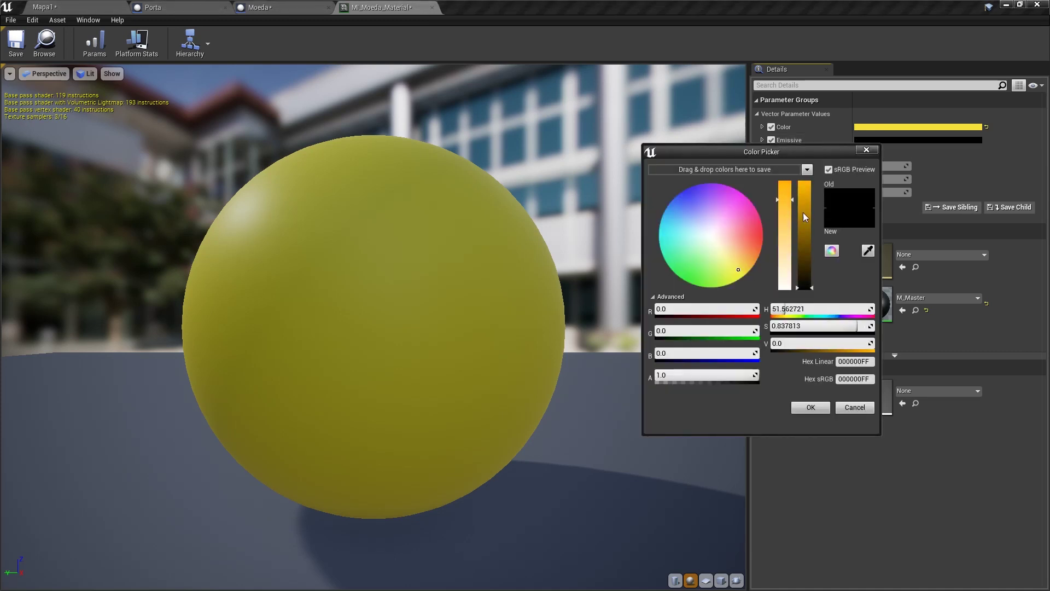
pyautogui.moveTo(803, 215); pyautogui.dragTo(803, 183)
pyautogui.press('Return')
# Set Metallic to 1, Roughness to 0.3 and Specular to 0.7, then close the instance
pyautogui.click(771, 166)
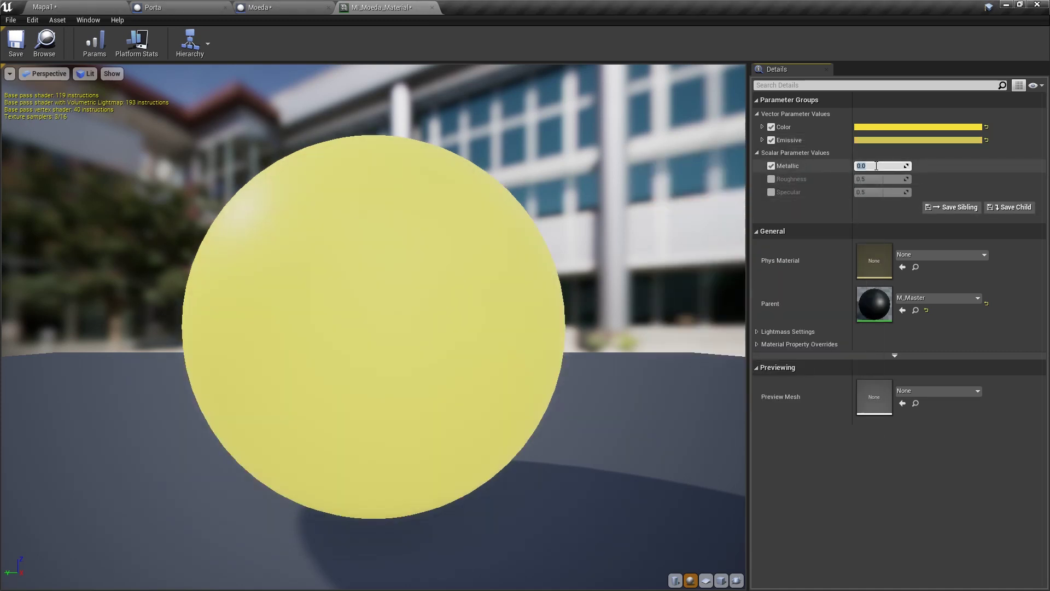
pyautogui.write('1')
pyautogui.click(886, 180)
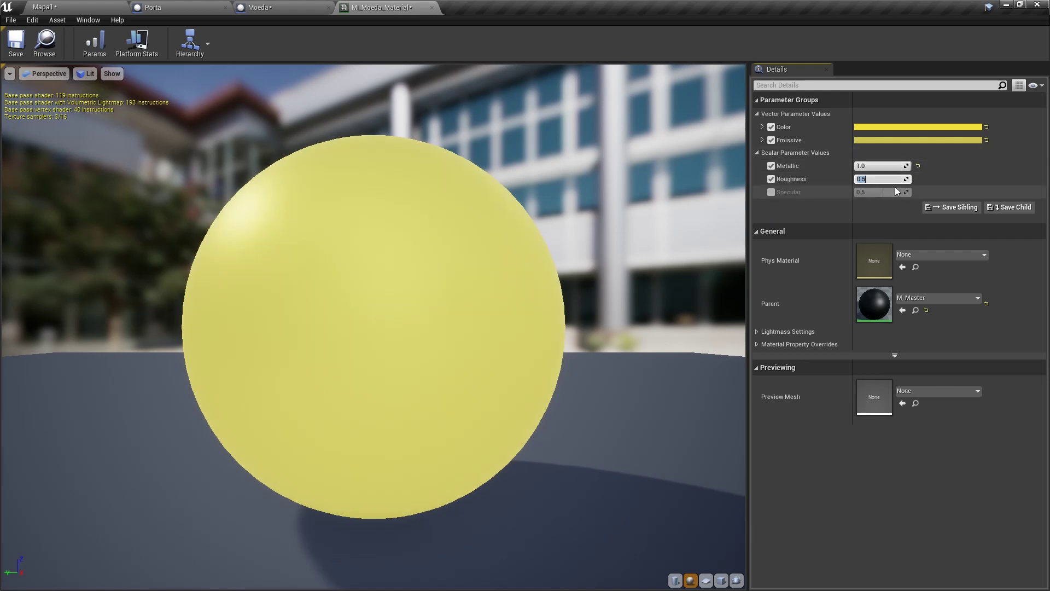
pyautogui.write('0.3')
pyautogui.press('Return')
pyautogui.click(869, 192)
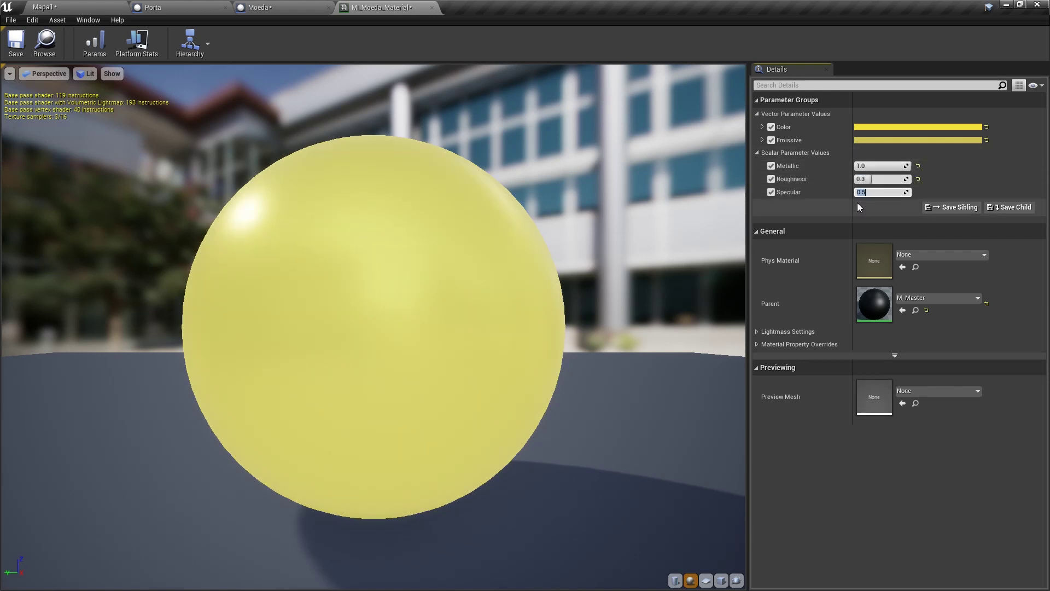
pyautogui.write('0.7')
pyautogui.press('Return')
pyautogui.click(434, 7)
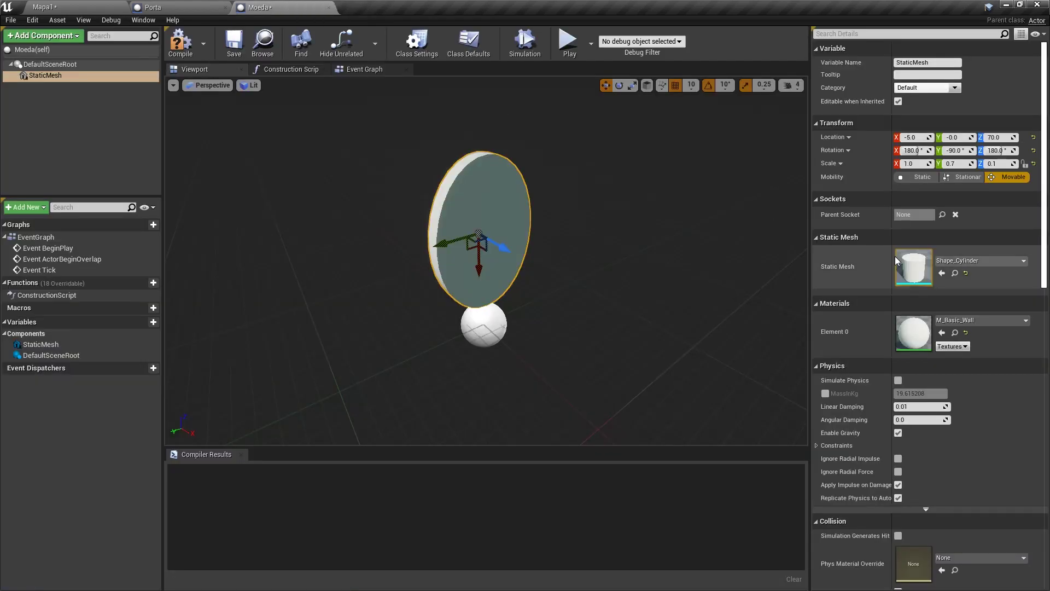
# Assign MI_Moeda_Material to the coin mesh and set its collision preset to OverlapAllDynamic
pyautogui.click(976, 321)
pyautogui.write('moeda')
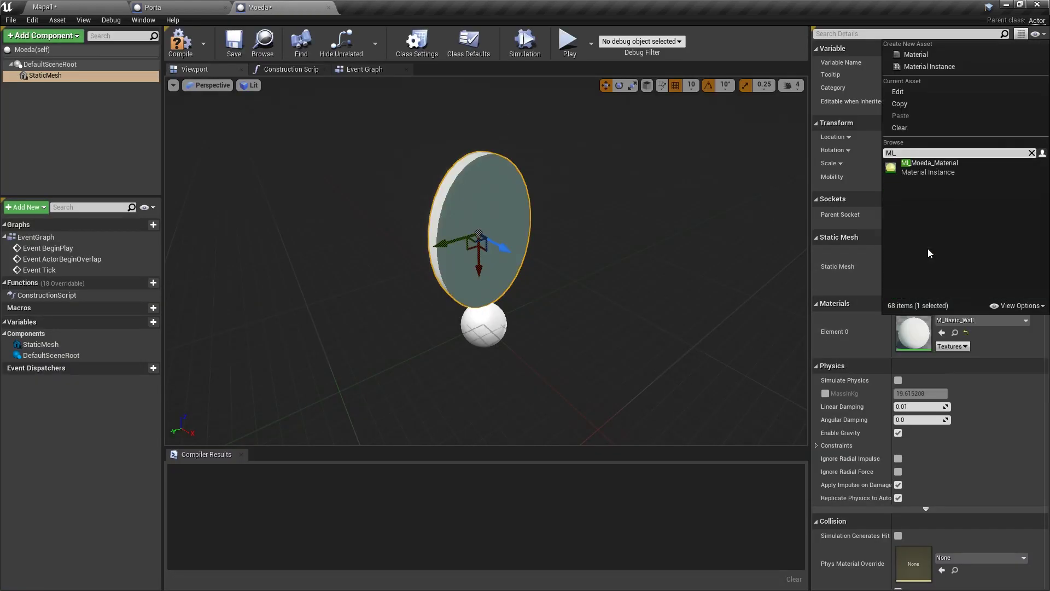
pyautogui.click(930, 166)
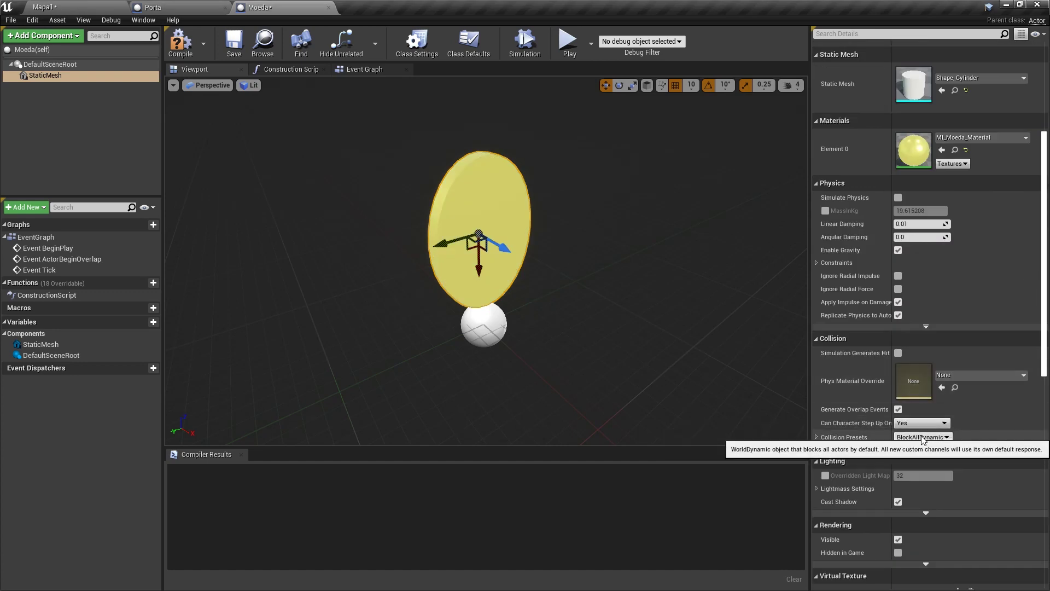
pyautogui.click(943, 436)
pyautogui.click(923, 488)
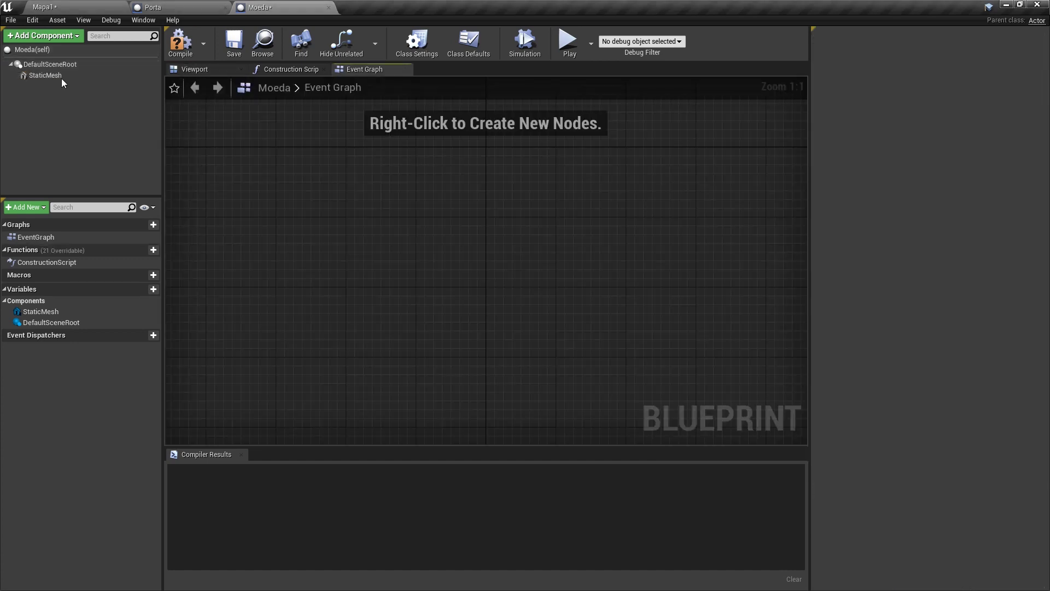
# Add an On Component Begin Overlap event that casts Other Actor to Jogador
pyautogui.click(61, 77)
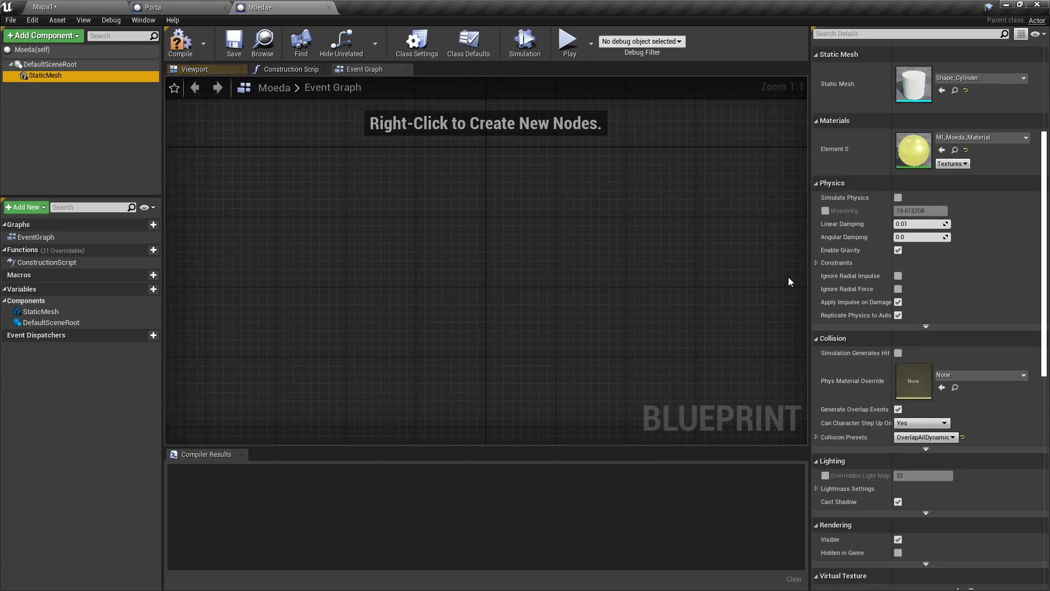
pyautogui.scroll(-10, 937, 331)
pyautogui.scroll(-2, 956, 363)
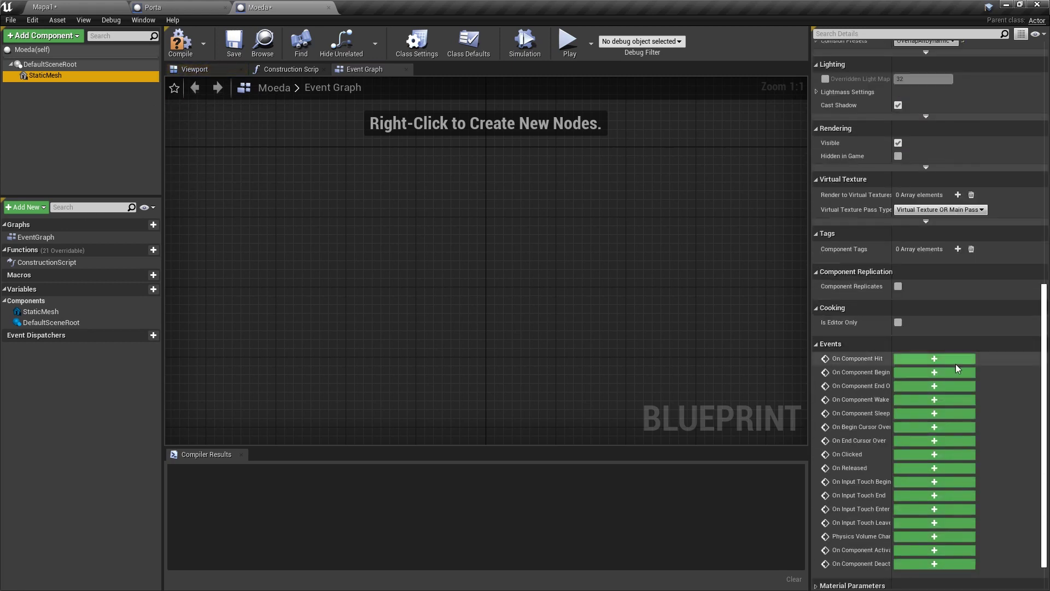
pyautogui.click(900, 374)
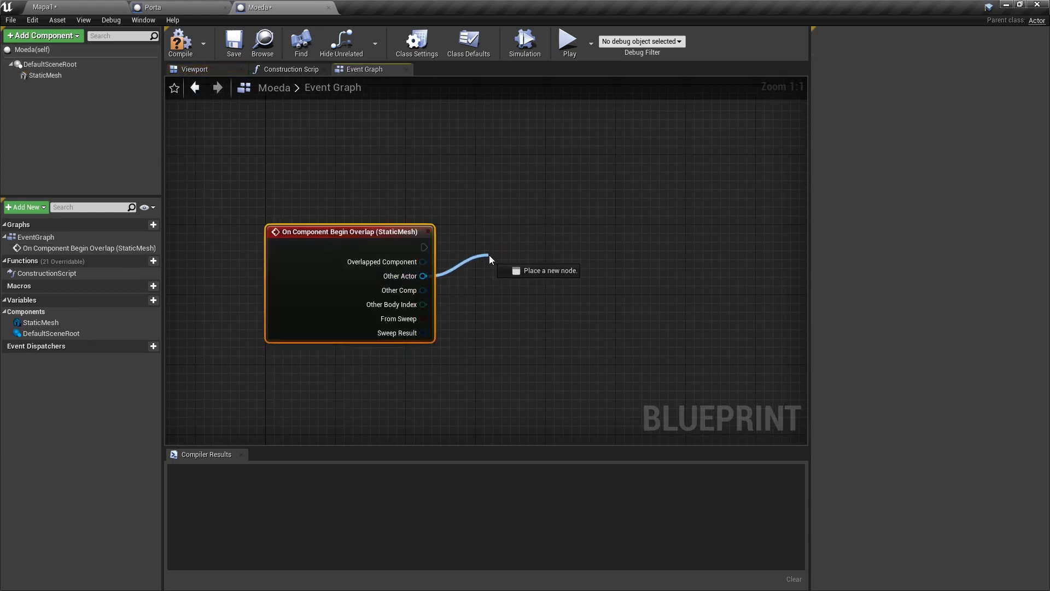
pyautogui.moveTo(423, 276); pyautogui.dragTo(500, 251)
pyautogui.write('cast to j')
pyautogui.press('Return')
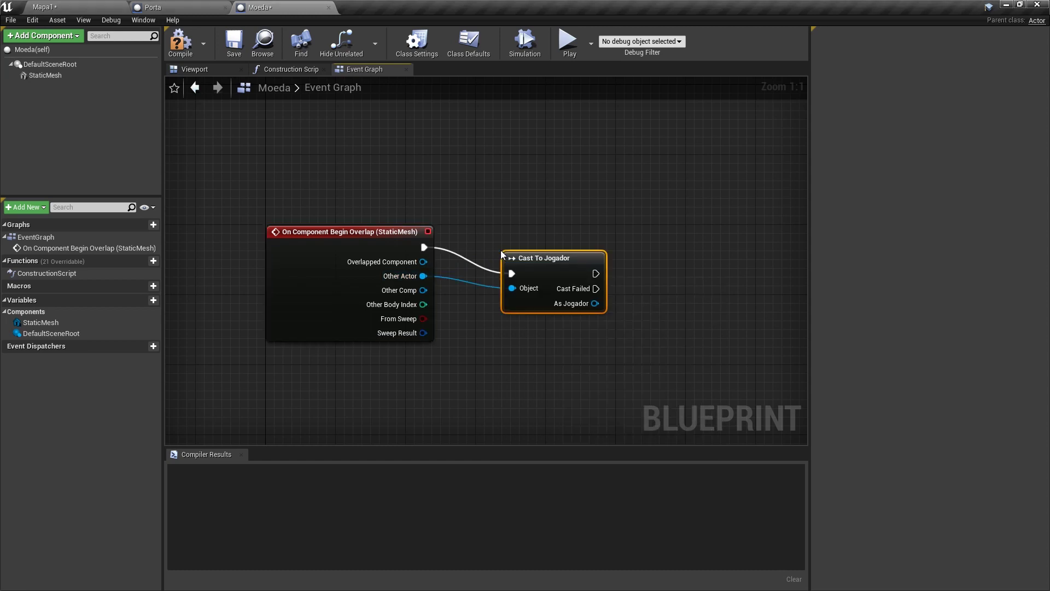
# Run a DestroyActor node after the successful Cast To Jogador
pyautogui.moveTo(501, 251); pyautogui.dragTo(410, 238, button='right')
pyautogui.moveTo(480, 237); pyautogui.dragTo(570, 237)
pyautogui.write('destroy actor')
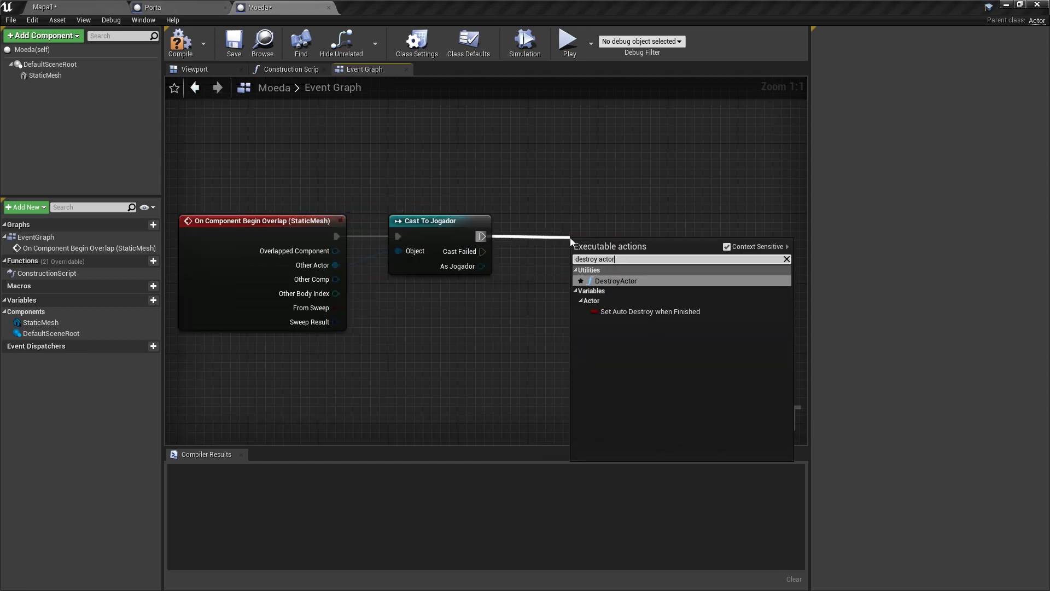
pyautogui.press('Return')
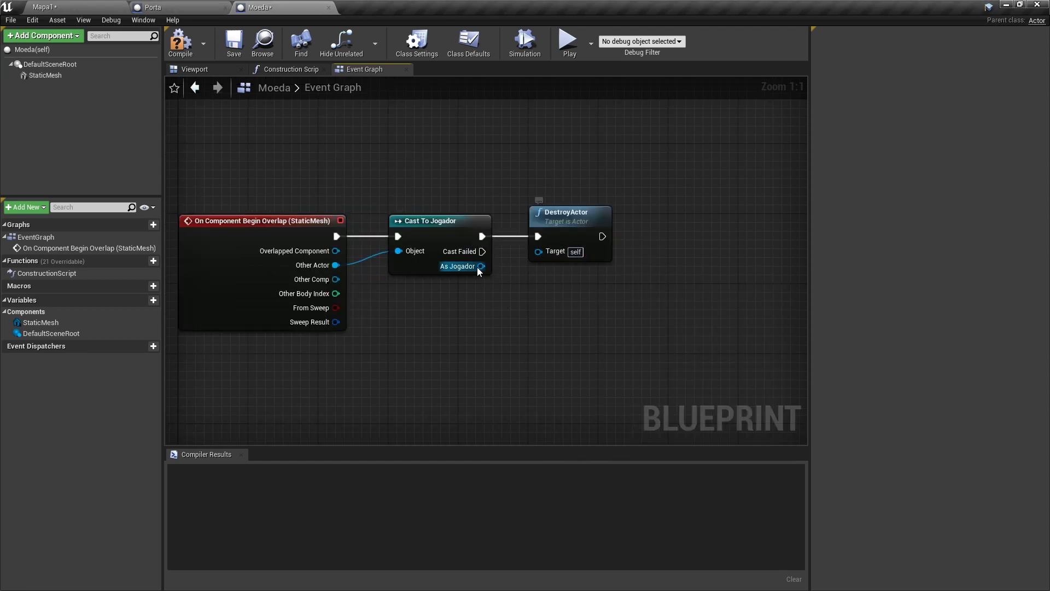
pyautogui.moveTo(481, 265); pyautogui.dragTo(539, 252)
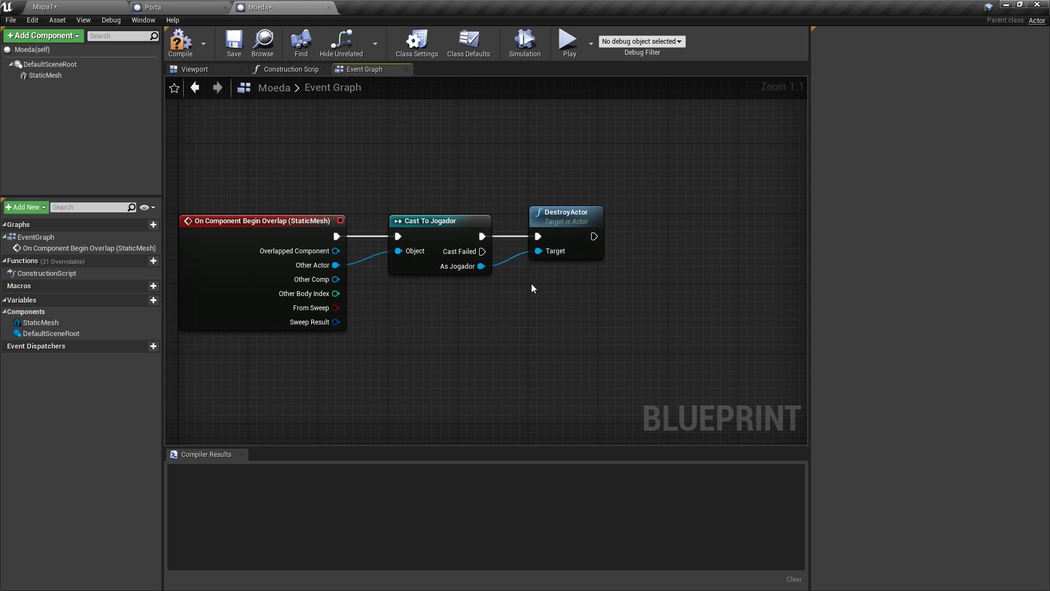
pyautogui.click(301, 264)
pyautogui.moveTo(528, 162); pyautogui.dragTo(580, 274)
pyautogui.moveTo(506, 328); pyautogui.dragTo(421, 200)
pyautogui.keyDown('ctrl'); pyautogui.moveTo(538, 251); pyautogui.dragTo(658, 293); pyautogui.keyUp('ctrl')
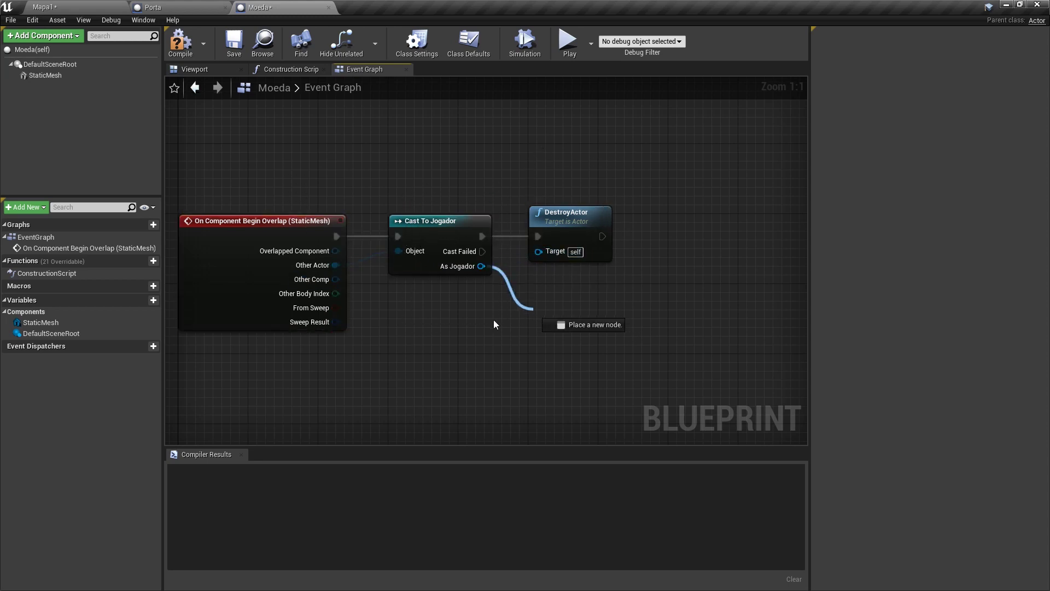
pyautogui.moveTo(504, 172); pyautogui.dragTo(506, 173)
pyautogui.click(516, 164)
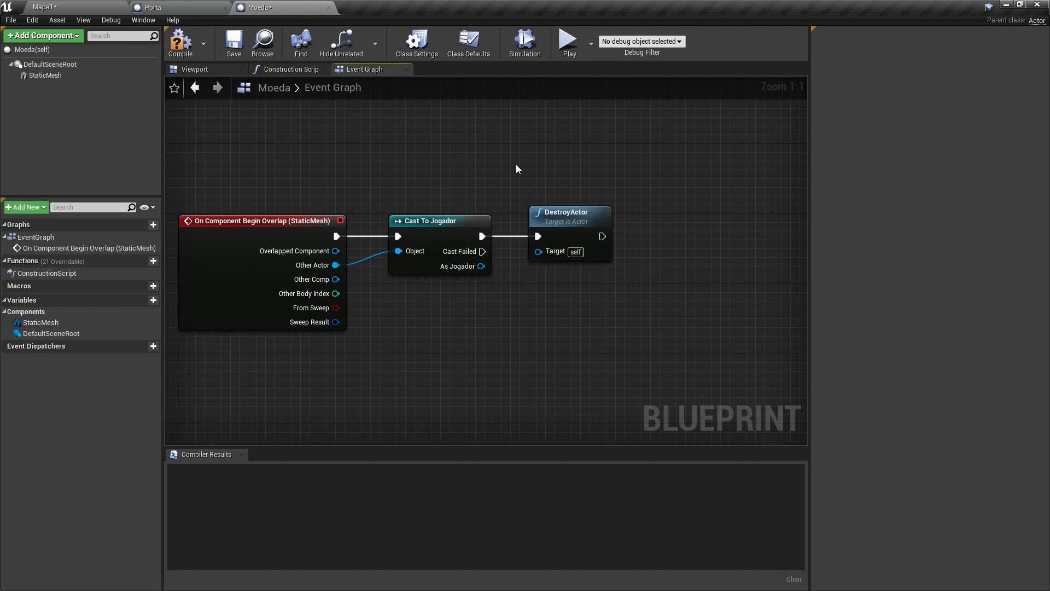
pyautogui.moveTo(521, 282); pyautogui.dragTo(624, 247)
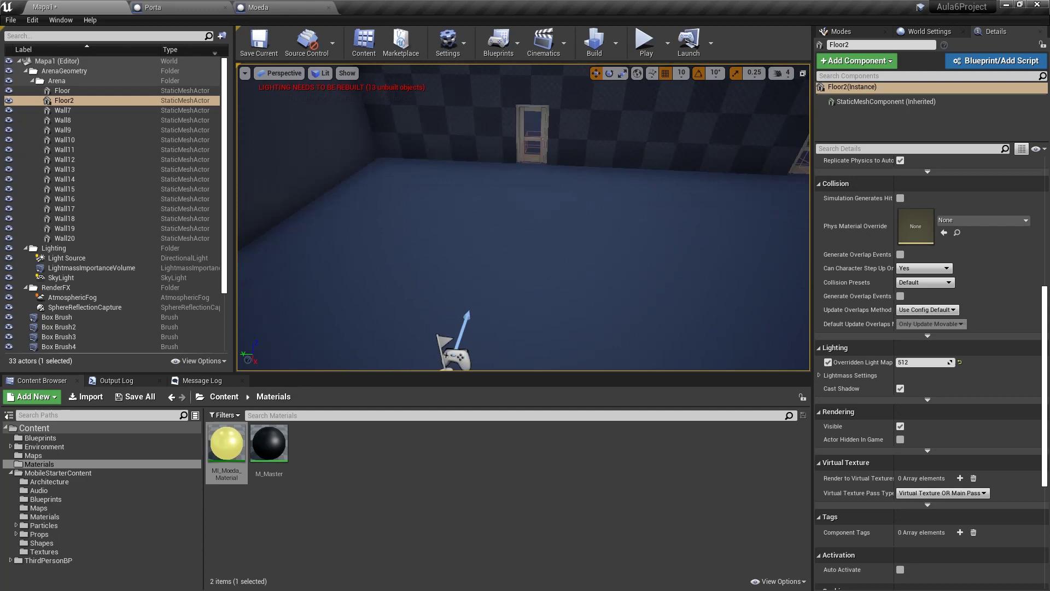
# Place a Moeda coin in the level and play, running the character into it
pyautogui.click(40, 437)
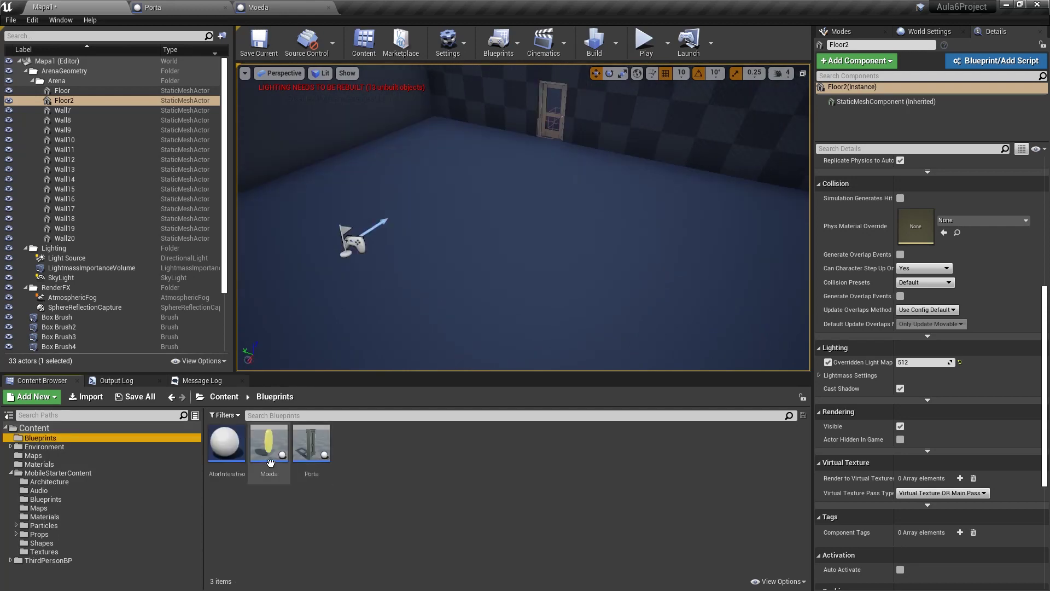
pyautogui.moveTo(268, 443); pyautogui.dragTo(457, 204)
pyautogui.click(644, 42)
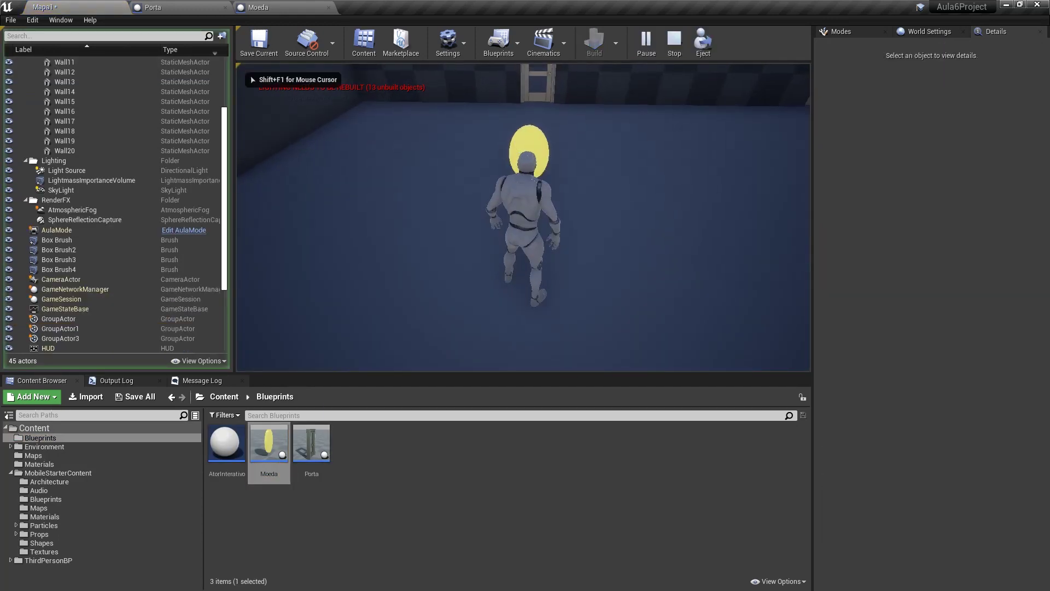
pyautogui.press('w')
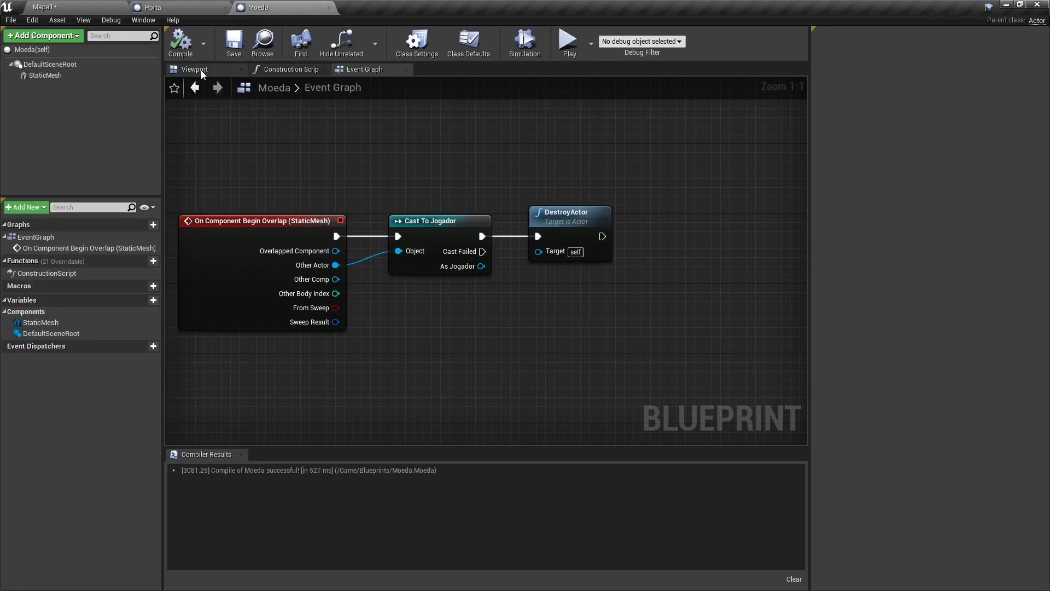
# Lock the coin mesh's scale ratio and set Scale X to 0.6, giving 0.6, 0.42, 0.06
pyautogui.click(202, 75)
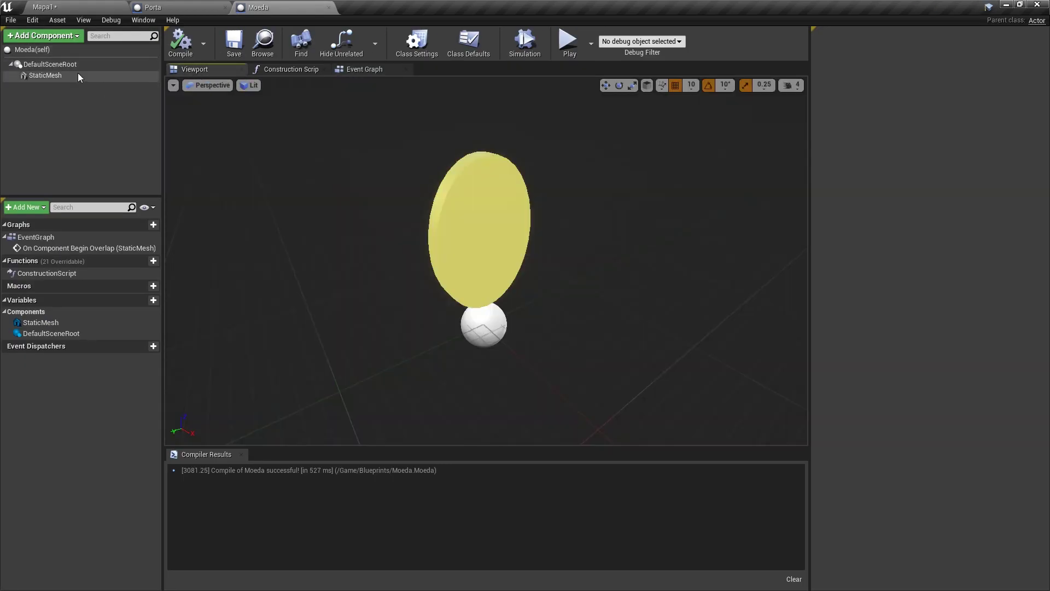
pyautogui.click(77, 75)
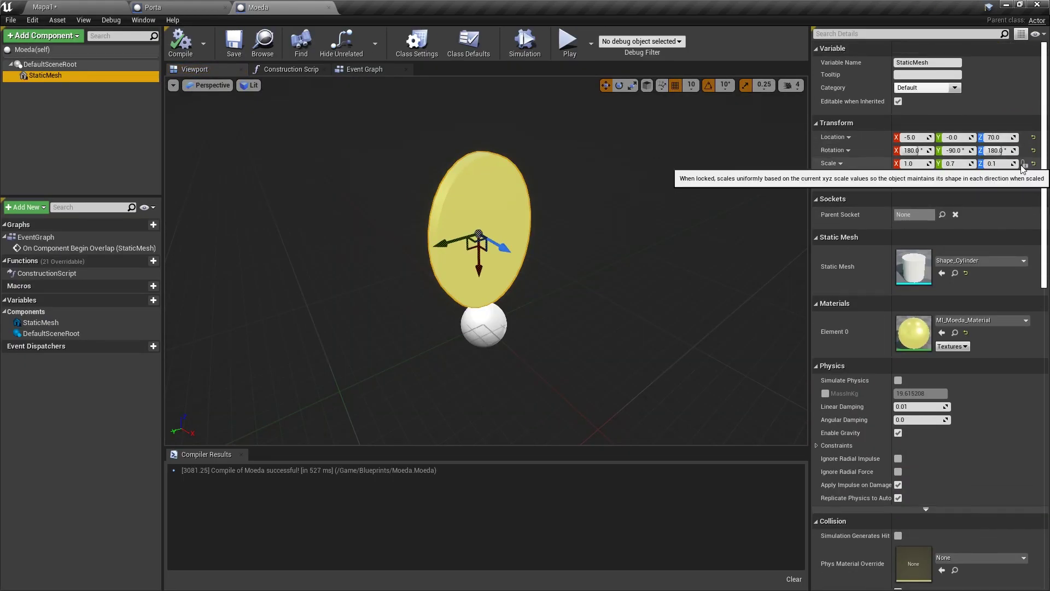
pyautogui.click(1023, 165)
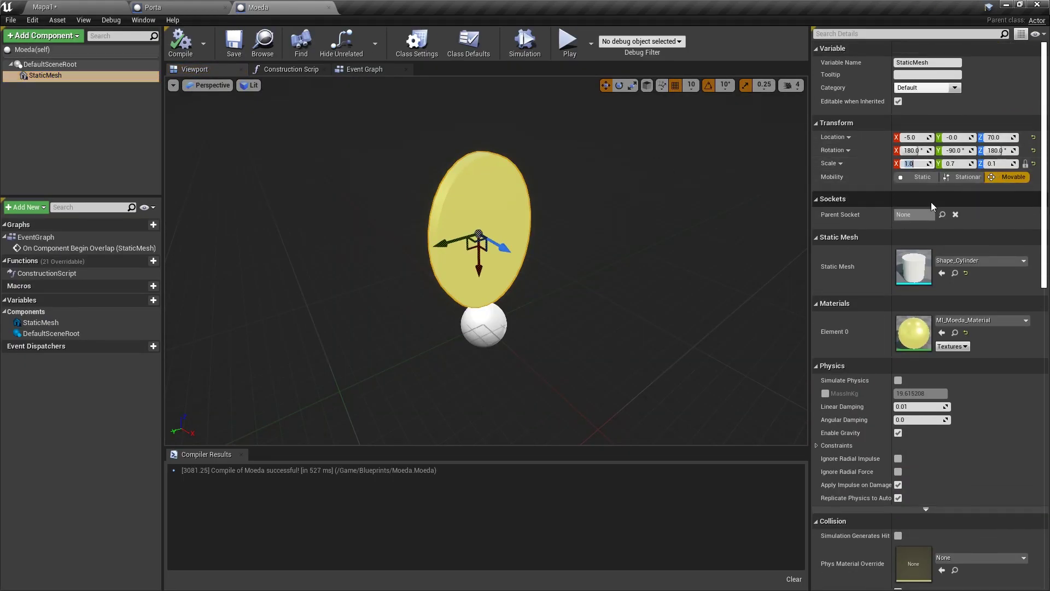
pyautogui.write('0.6')
pyautogui.press('Return')
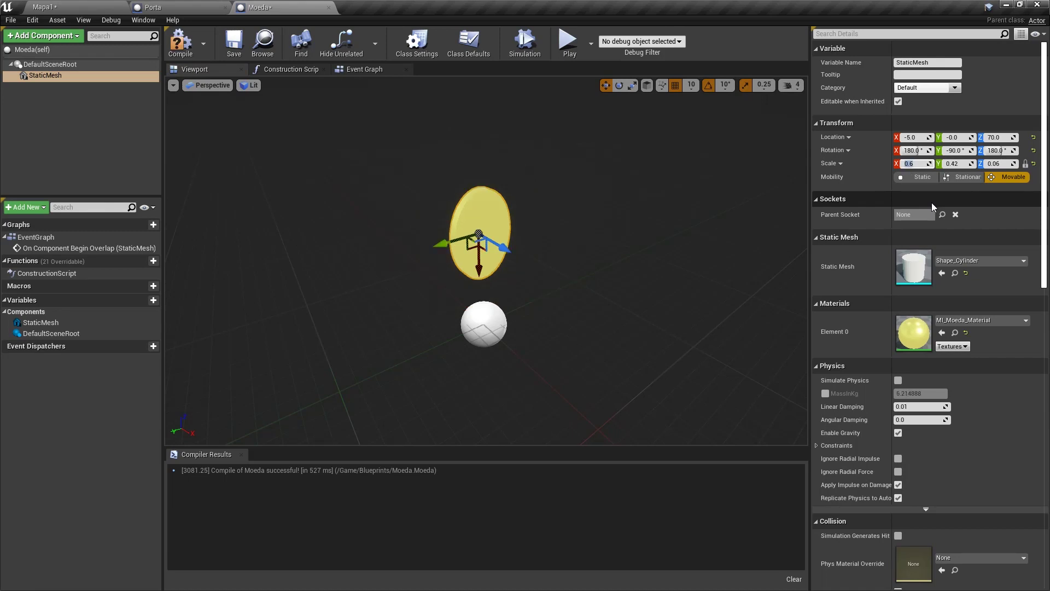
pyautogui.scroll(1, 380, 104)
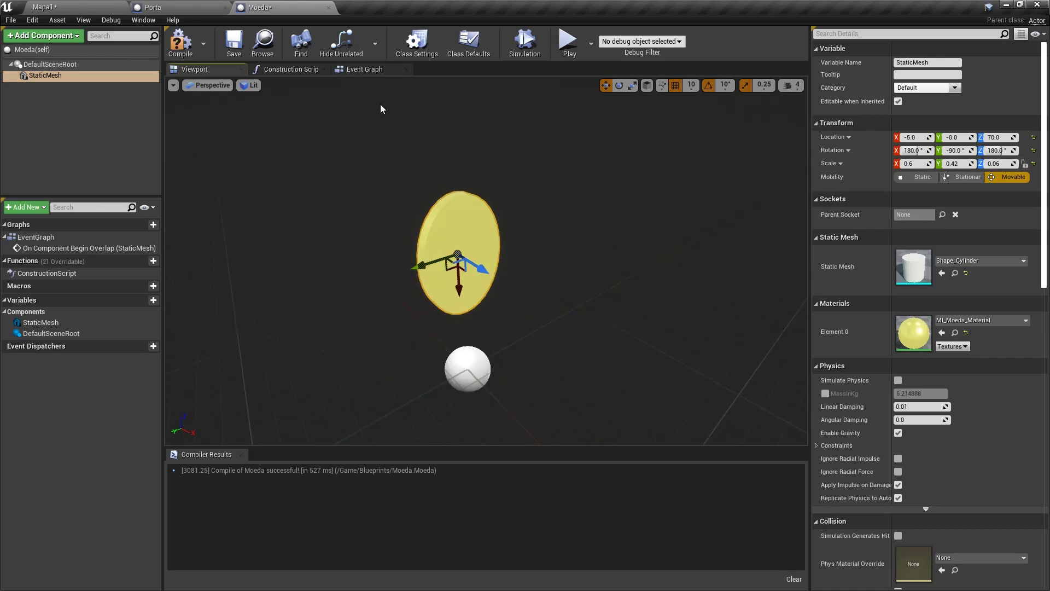
# Add Event Tick and Event BeginPlay nodes to the coin's Event Graph
pyautogui.click(366, 69)
pyautogui.rightClick(352, 172)
pyautogui.write('even')
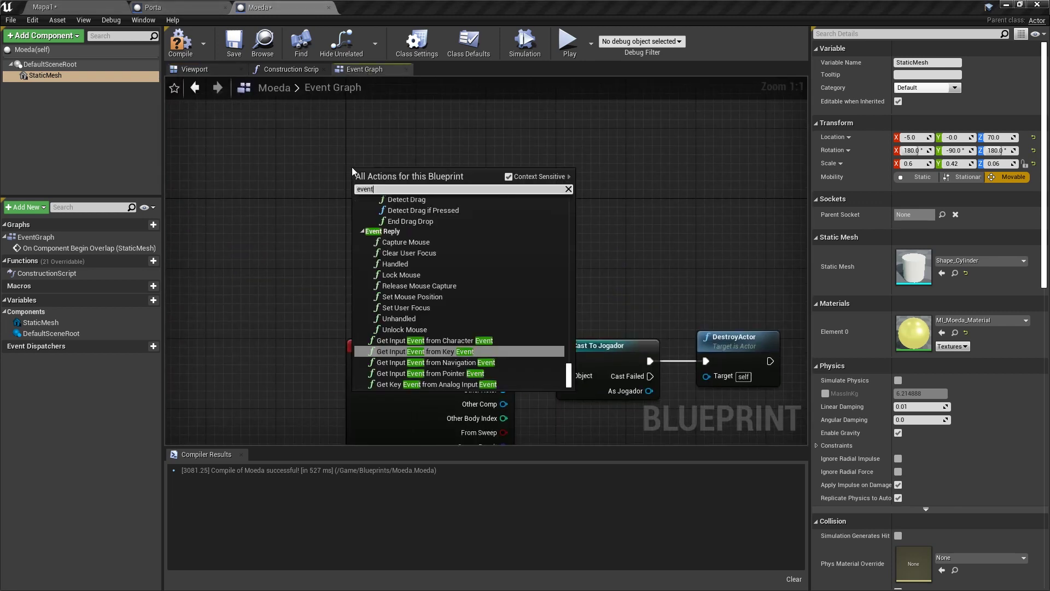
pyautogui.write('tick')
pyautogui.press('Return')
pyautogui.moveTo(356, 165); pyautogui.dragTo(396, 155, button='right')
pyautogui.rightClick(396, 156)
pyautogui.write('begin pla')
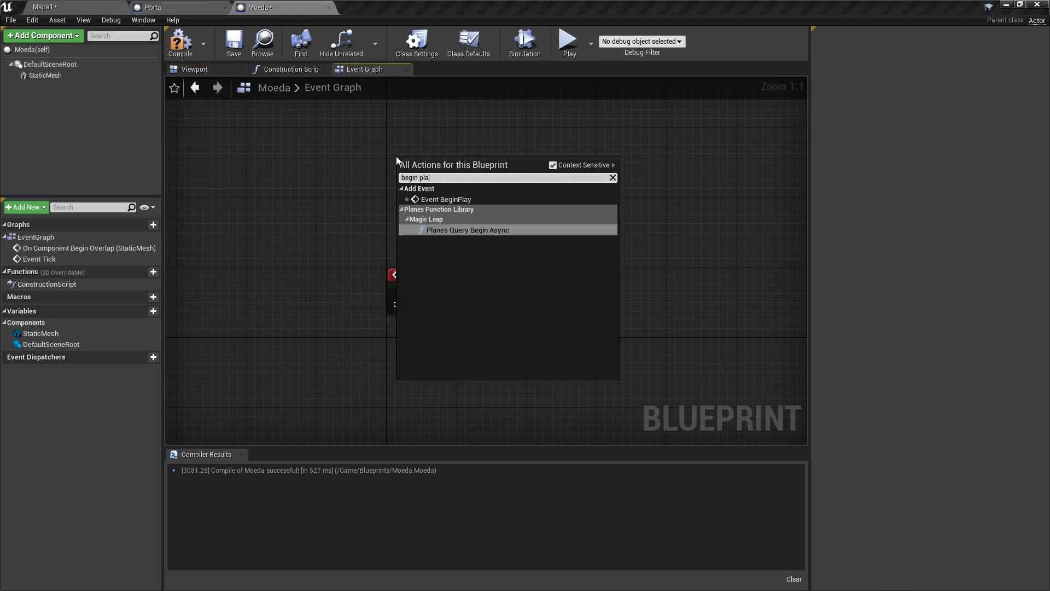
pyautogui.press('Return')
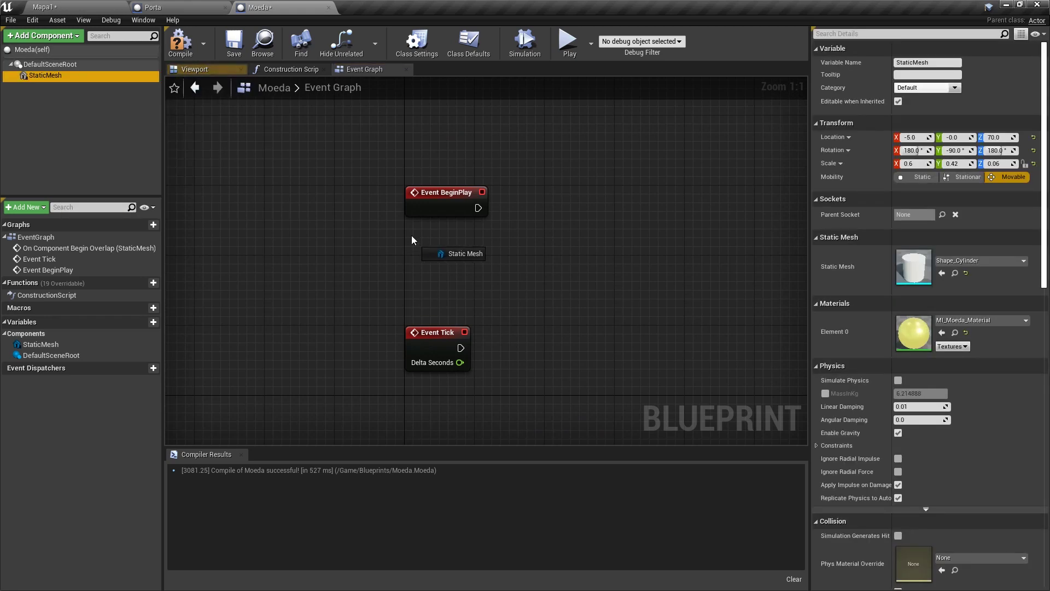
# Call SetRelativeRotation on the Static Mesh from BeginPlay, with New Rotation split into components
pyautogui.moveTo(54, 78)
pyautogui.mouseDown()
pyautogui.moveTo(412, 235)
pyautogui.moveTo(534, 220)
pyautogui.mouseUp()
pyautogui.write('set relative rot')
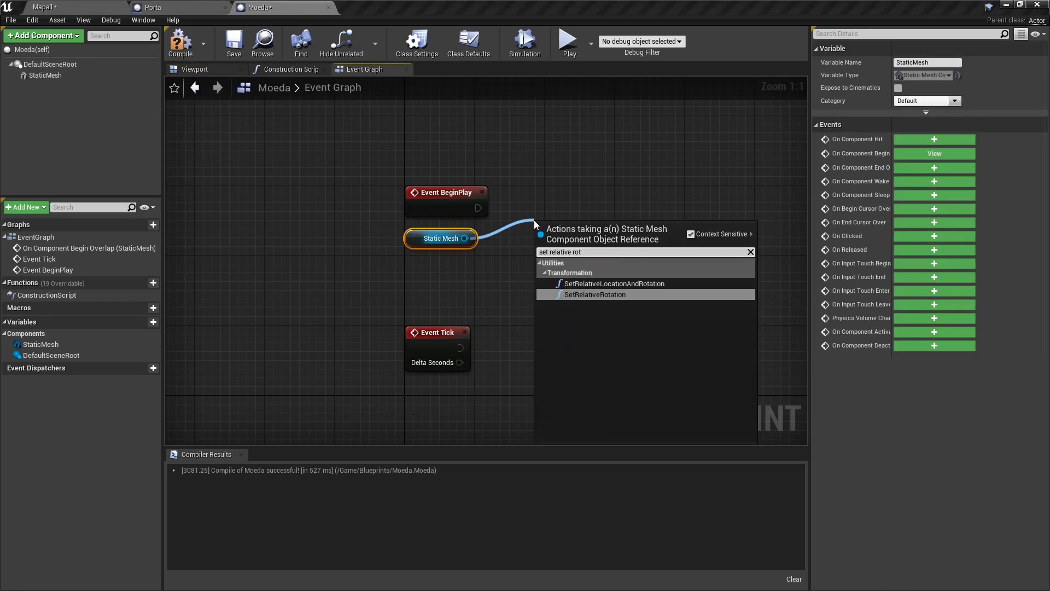
pyautogui.press('Return')
pyautogui.rightClick(615, 217)
pyautogui.click(644, 248)
pyautogui.moveTo(586, 233); pyautogui.dragTo(435, 269, button='right')
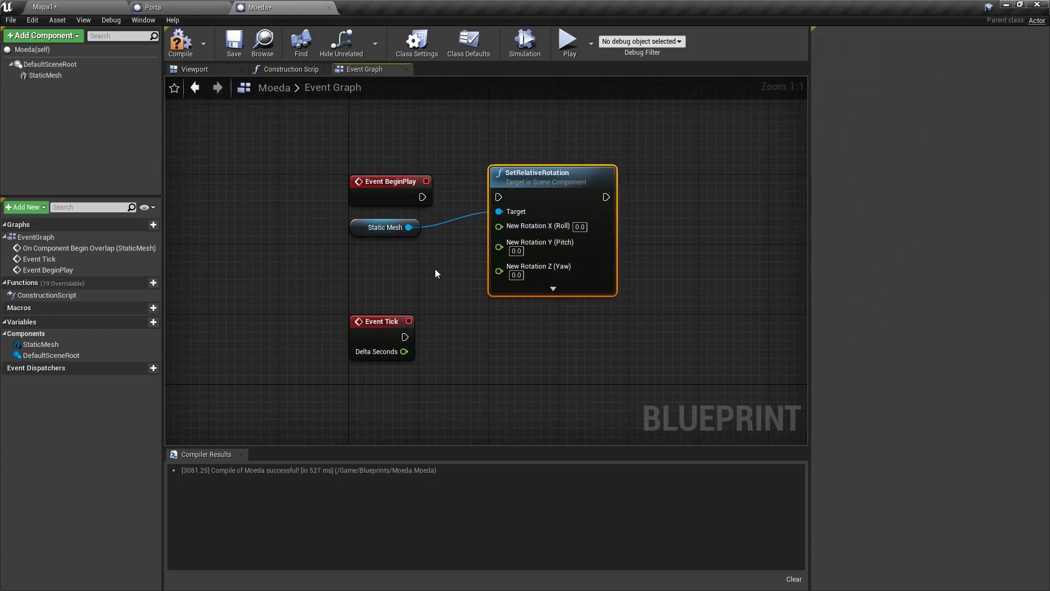
pyautogui.click(194, 69)
pyautogui.click(459, 252)
pyautogui.press('e')
pyautogui.moveTo(462, 301)
pyautogui.mouseDown()
pyautogui.moveTo(495, 282)
pyautogui.moveTo(411, 272)
pyautogui.mouseUp()
pyautogui.moveTo(411, 271); pyautogui.dragTo(473, 264, button='right')
pyautogui.moveTo(432, 324); pyautogui.dragTo(434, 381)
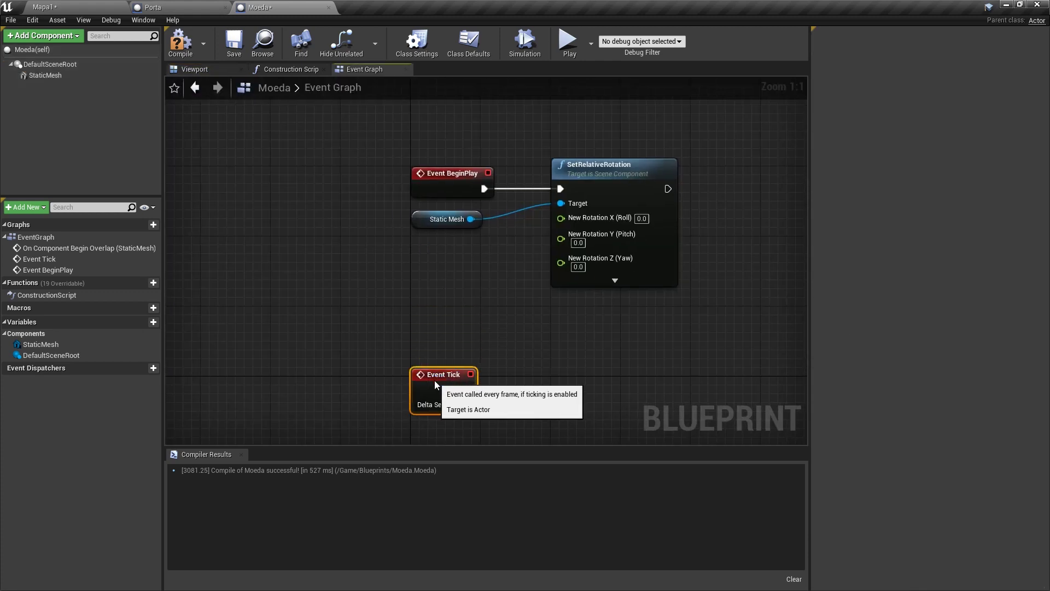
pyautogui.click(436, 329)
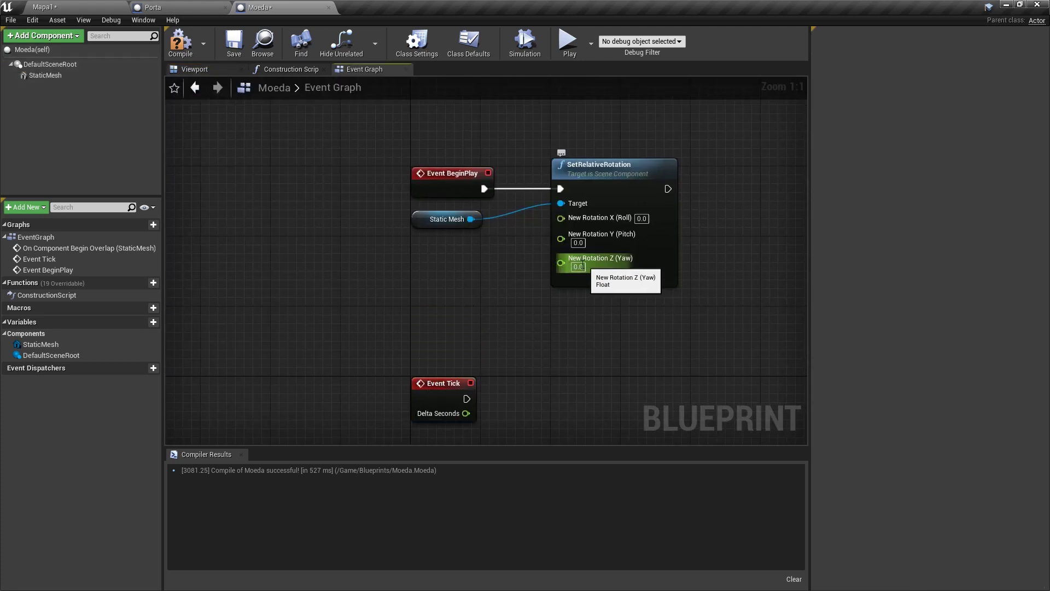
# Feed a Random Float in Range from -180 to 180 into the rotation's Yaw
pyautogui.rightClick(411, 256)
pyautogui.write('random')
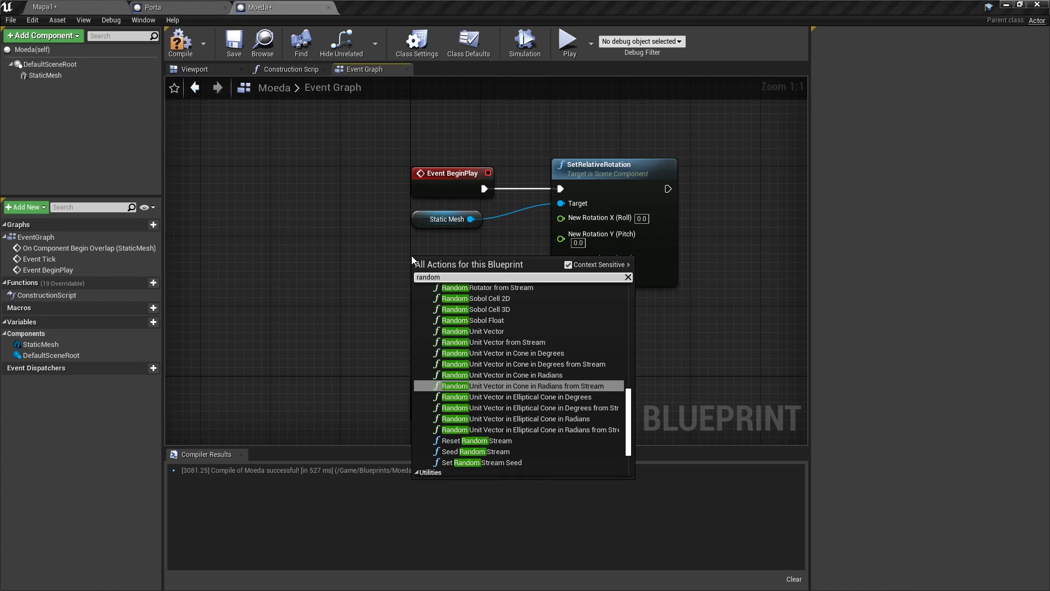
pyautogui.write(' float')
pyautogui.click(507, 342)
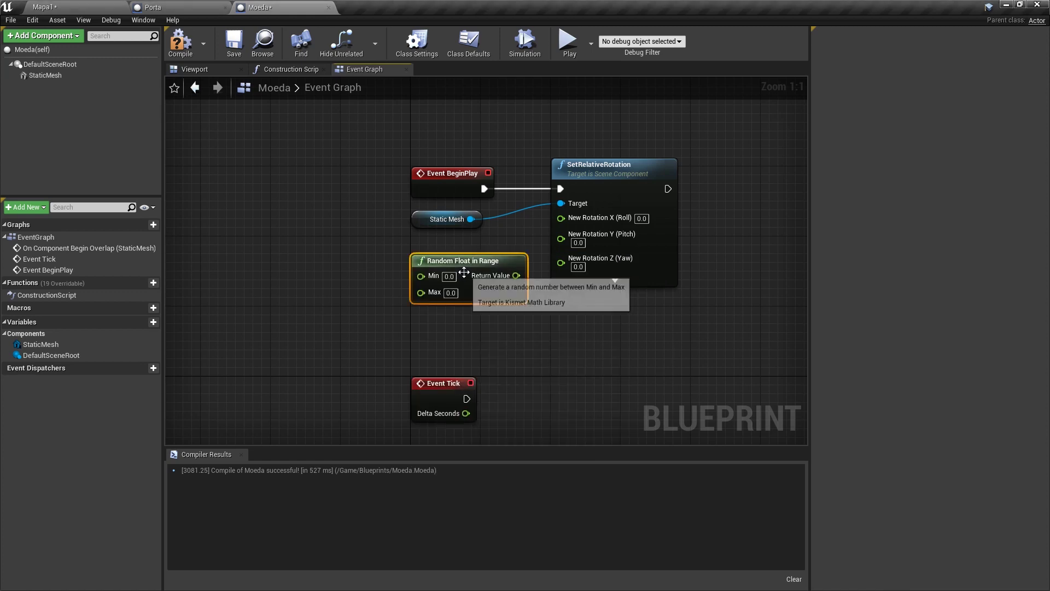
pyautogui.write('-180')
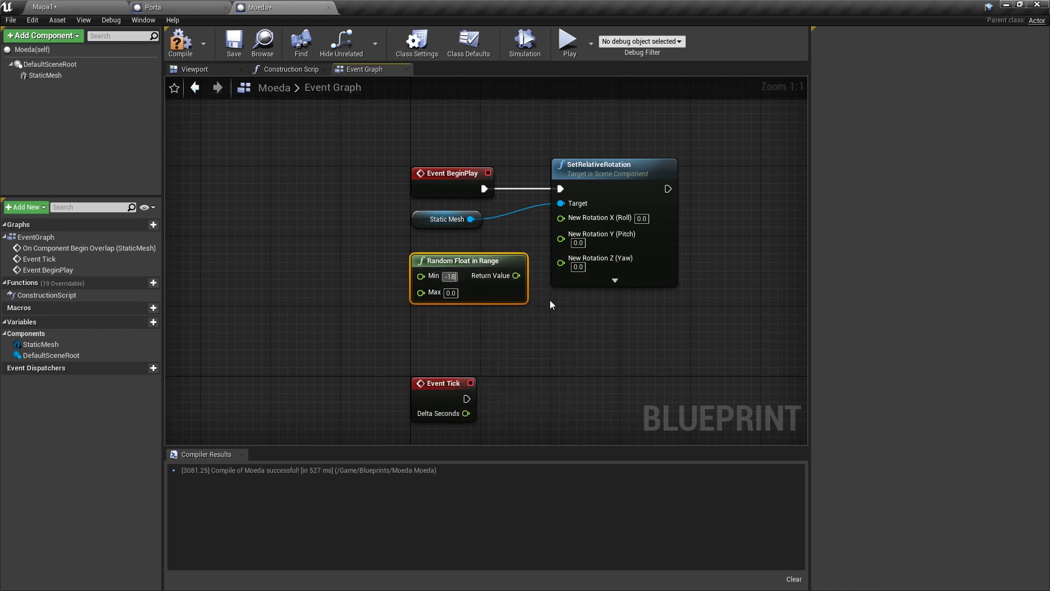
pyautogui.press('Tab')
pyautogui.write('180')
pyautogui.moveTo(525, 275); pyautogui.dragTo(561, 263)
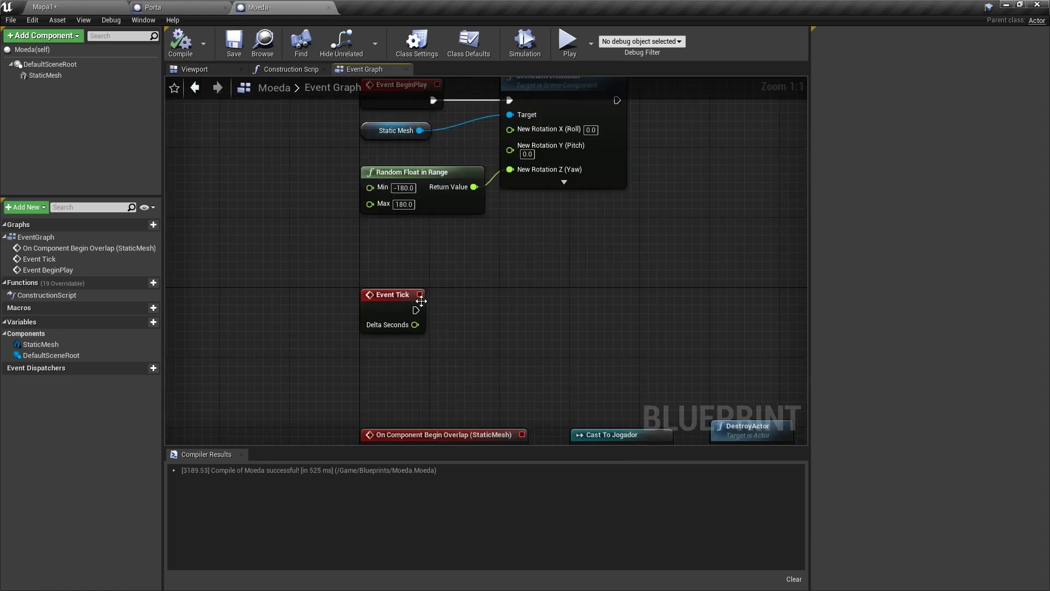
pyautogui.moveTo(409, 297); pyautogui.dragTo(484, 283)
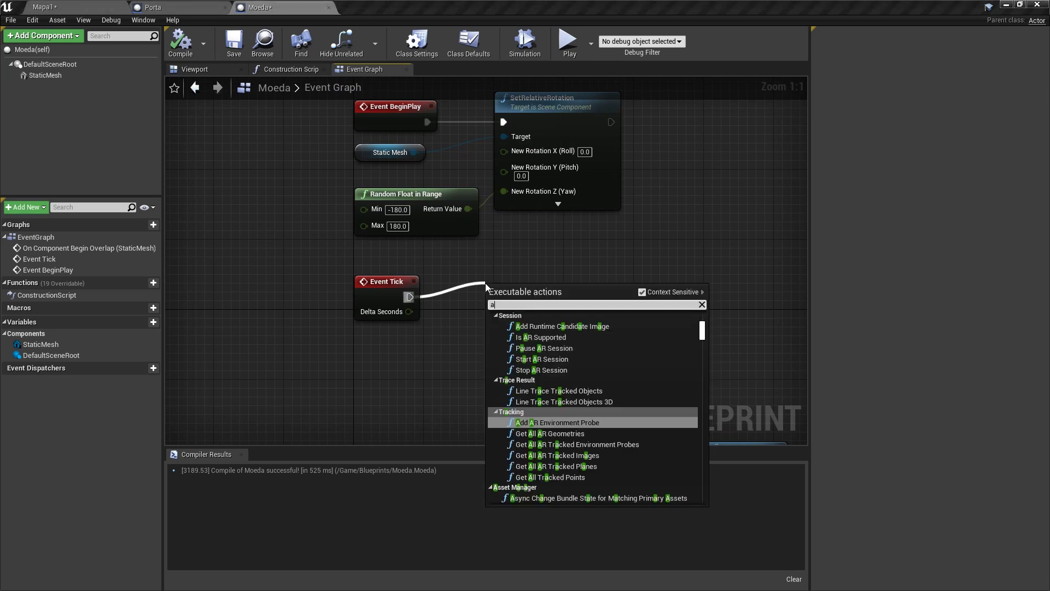
# Add an AddRelativeRotation node for the coin mesh on Event Tick
pyautogui.write('add relative')
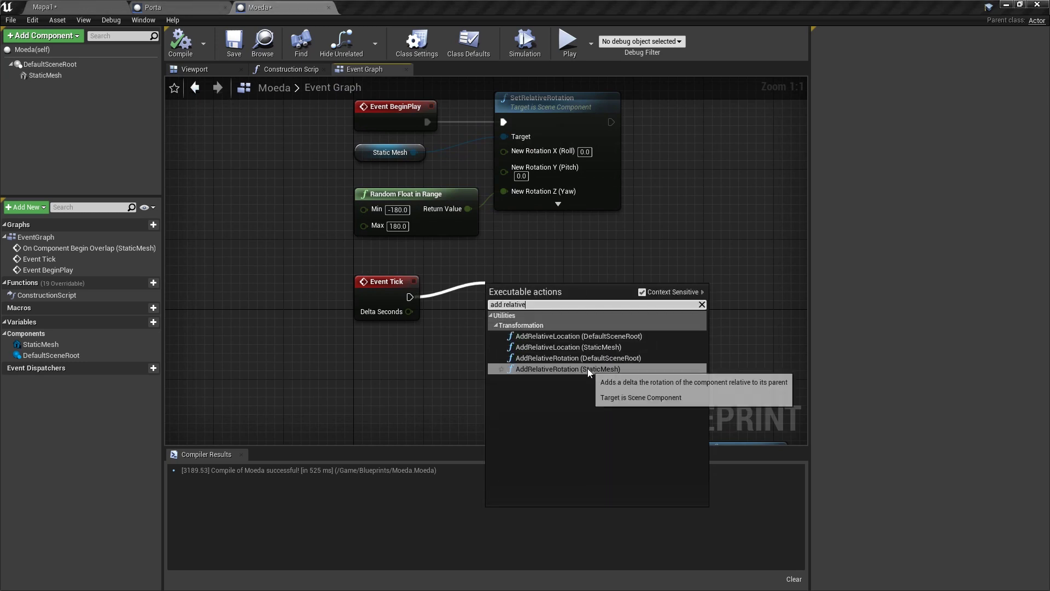
pyautogui.click(587, 368)
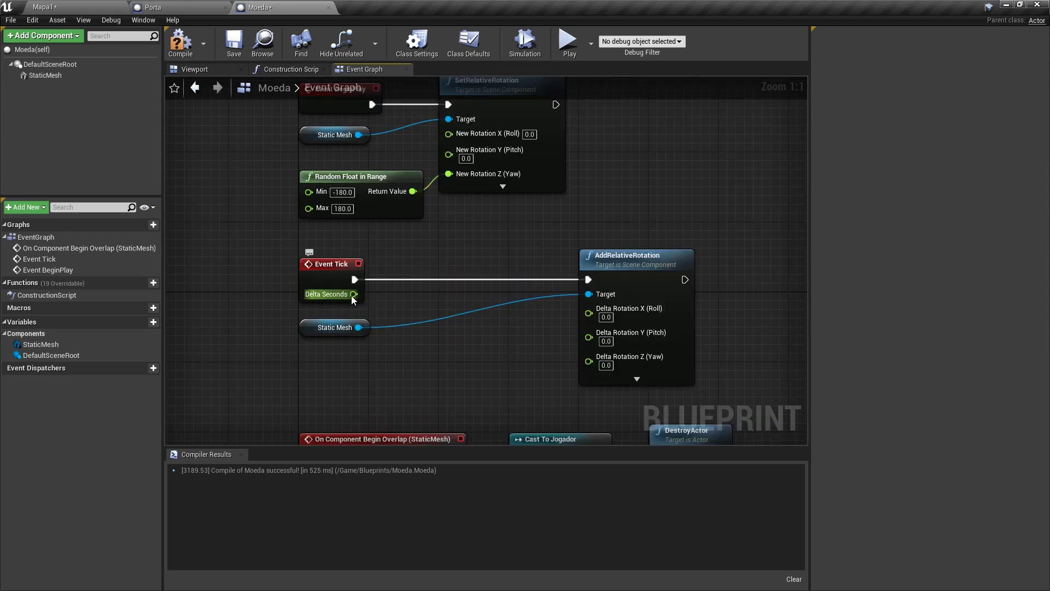
pyautogui.moveTo(352, 294); pyautogui.dragTo(412, 306)
# Create a float blueprint variable named Multiplicador
pyautogui.click(141, 322)
pyautogui.write('Multiplicad')
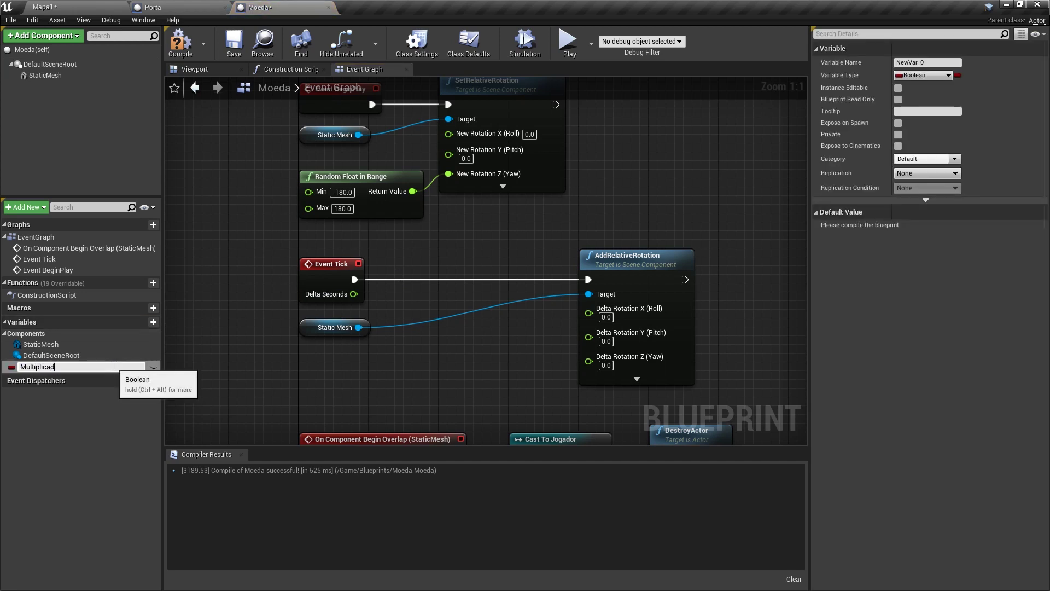
pyautogui.write('or')
pyautogui.press('Return')
pyautogui.click(923, 75)
pyautogui.click(913, 156)
# After SetRelativeRotation, set Multiplicador from a Random Float in Range of 20 to 60
pyautogui.moveTo(697, 104)
pyautogui.mouseDown(button='right')
pyautogui.moveTo(654, 167)
pyautogui.moveTo(573, 195)
pyautogui.mouseUp(button='right')
pyautogui.moveTo(430, 220); pyautogui.dragTo(552, 226)
pyautogui.write('m')
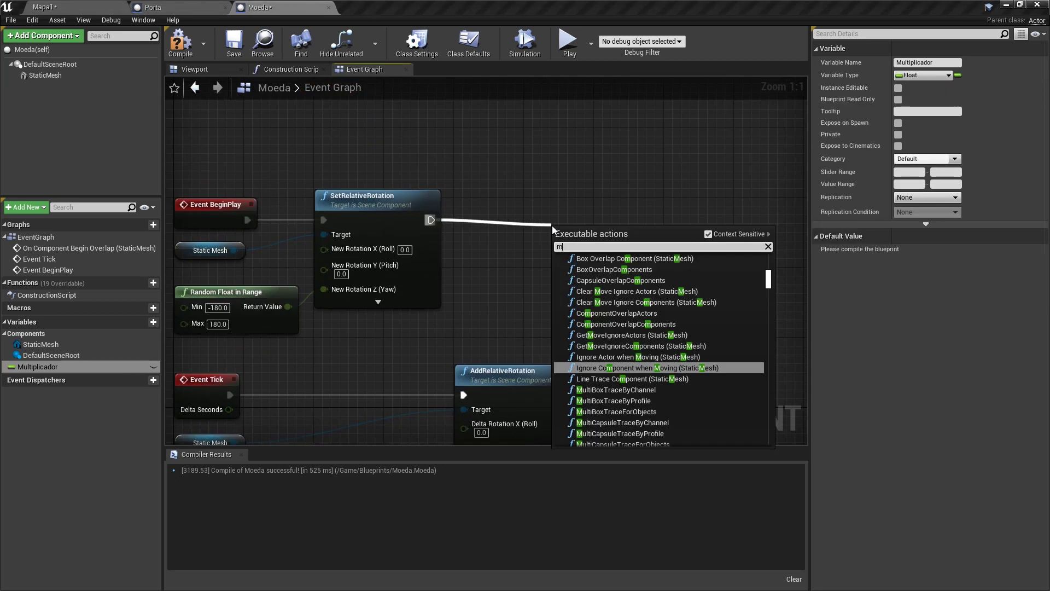
pyautogui.write('ultiplicador')
pyautogui.press('Return')
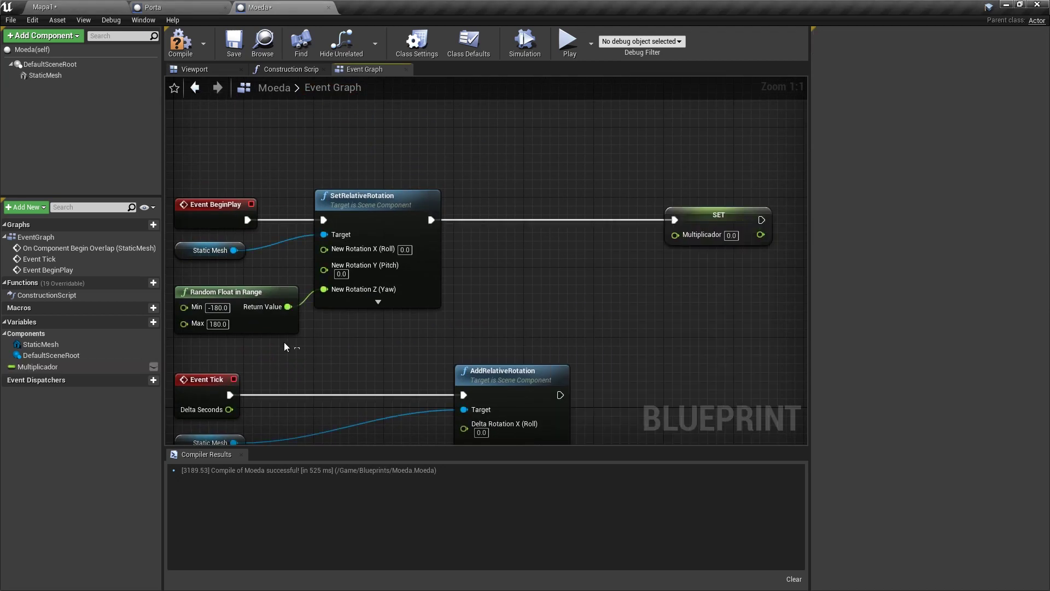
pyautogui.click(281, 327)
pyautogui.hotkey('ctrl', 'c')
pyautogui.hotkey('ctrl', 'v')
pyautogui.moveTo(640, 279); pyautogui.dragTo(614, 264)
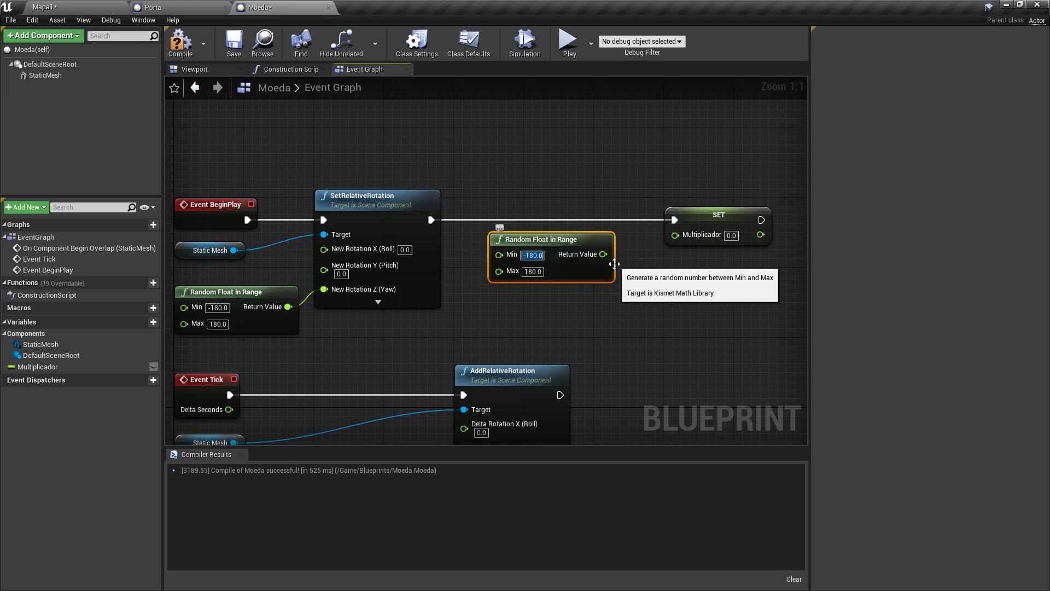
pyautogui.write('20')
pyautogui.press('Tab')
pyautogui.write('60')
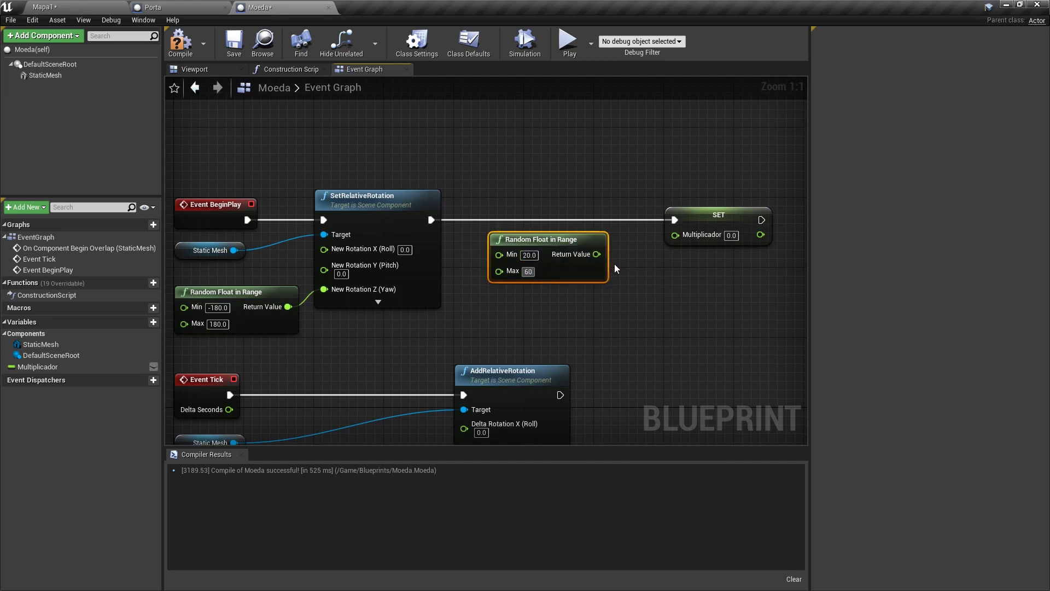
pyautogui.click(645, 266)
pyautogui.moveTo(599, 254); pyautogui.dragTo(675, 234)
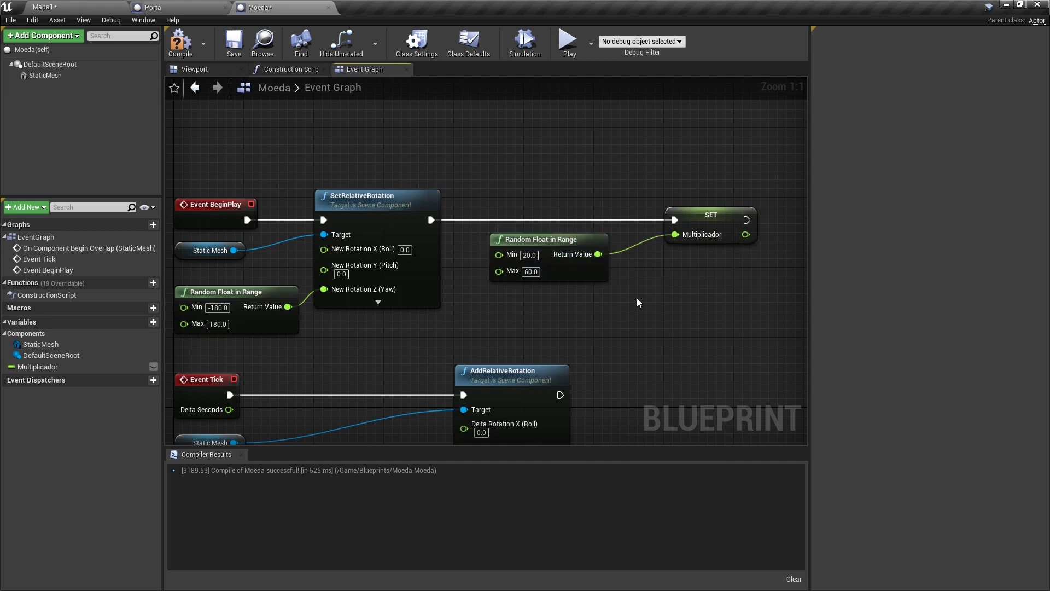
# Multiply Delta Seconds by Multiplicador for the spin, then play-test the level
pyautogui.moveTo(638, 302); pyautogui.dragTo(727, 166, button='right')
pyautogui.moveTo(317, 273); pyautogui.dragTo(409, 318)
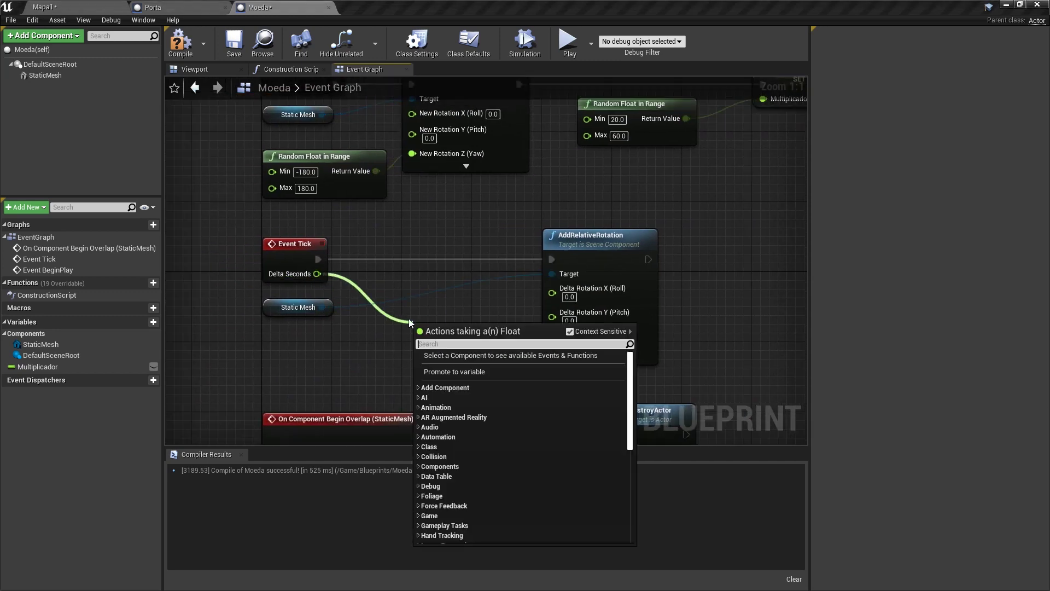
pyautogui.write('*')
pyautogui.press('Return')
pyautogui.moveTo(37, 367); pyautogui.dragTo(552, 336)
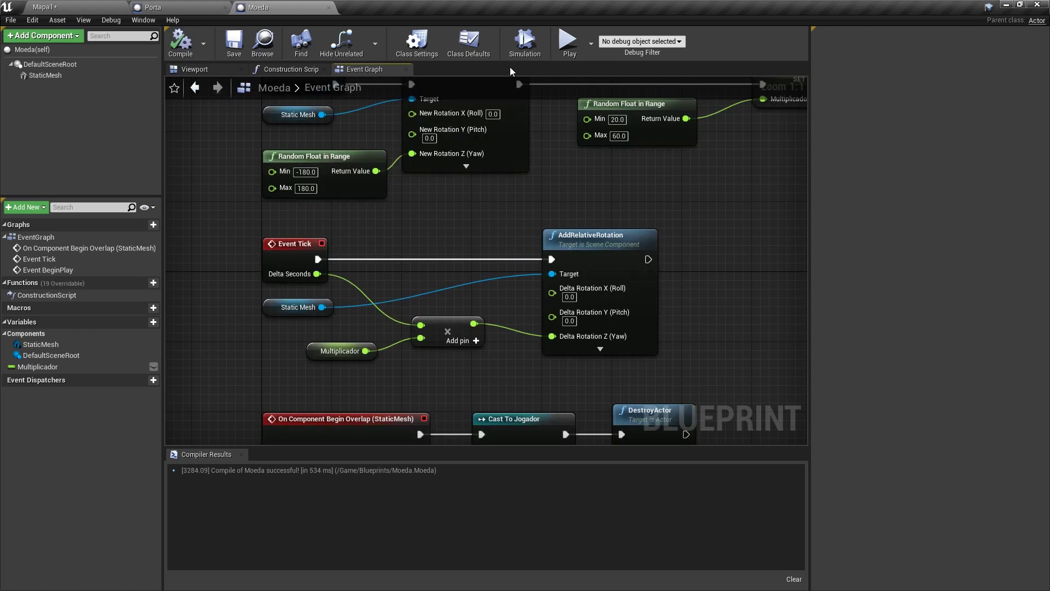
pyautogui.click(568, 42)
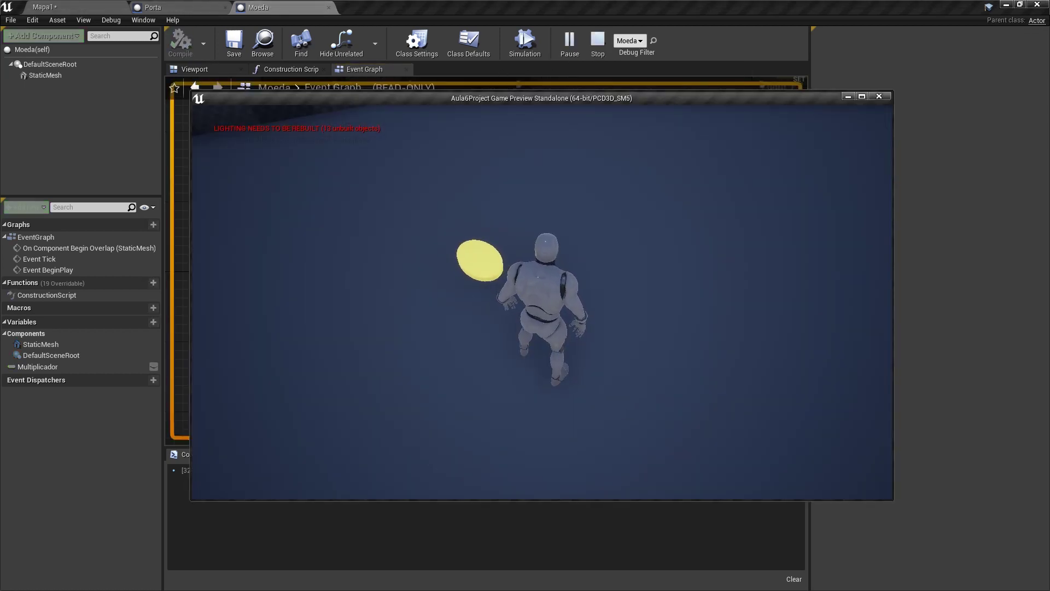
# Stop the preview and reset the coin mesh's roll rotation to 0
pyautogui.press('Escape')
pyautogui.click(909, 150)
pyautogui.write('0')
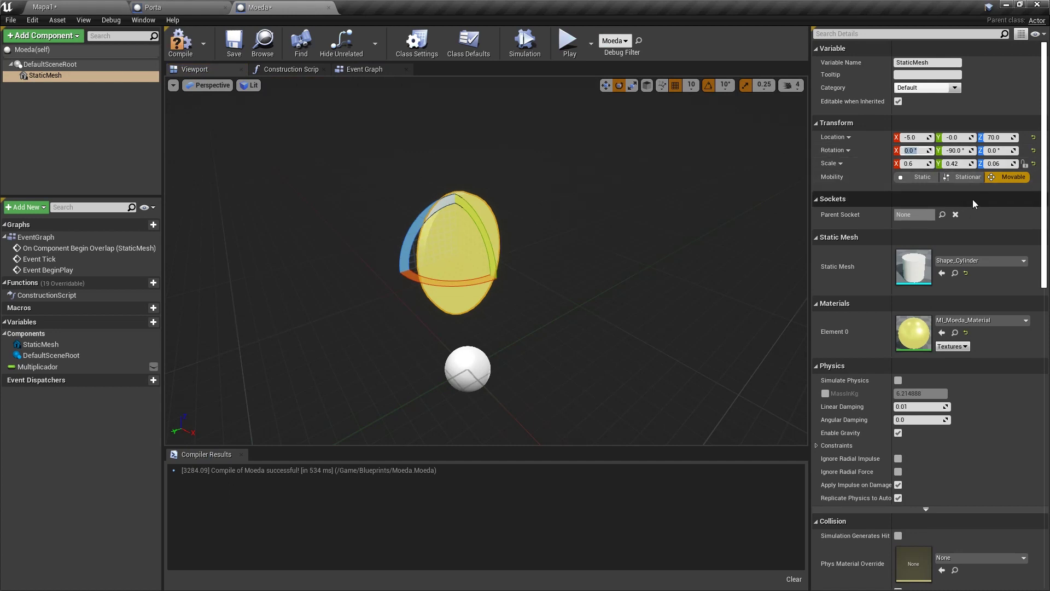
pyautogui.press('Return')
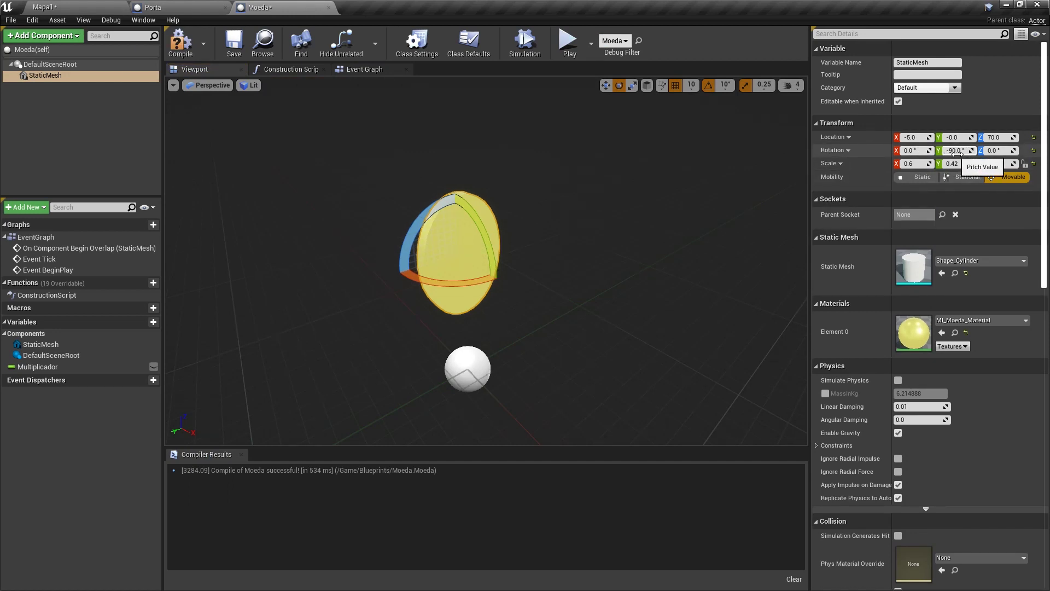
# Set the BeginPlay starting pitch to -90, compile, and play-test the spinning coin
pyautogui.click(361, 69)
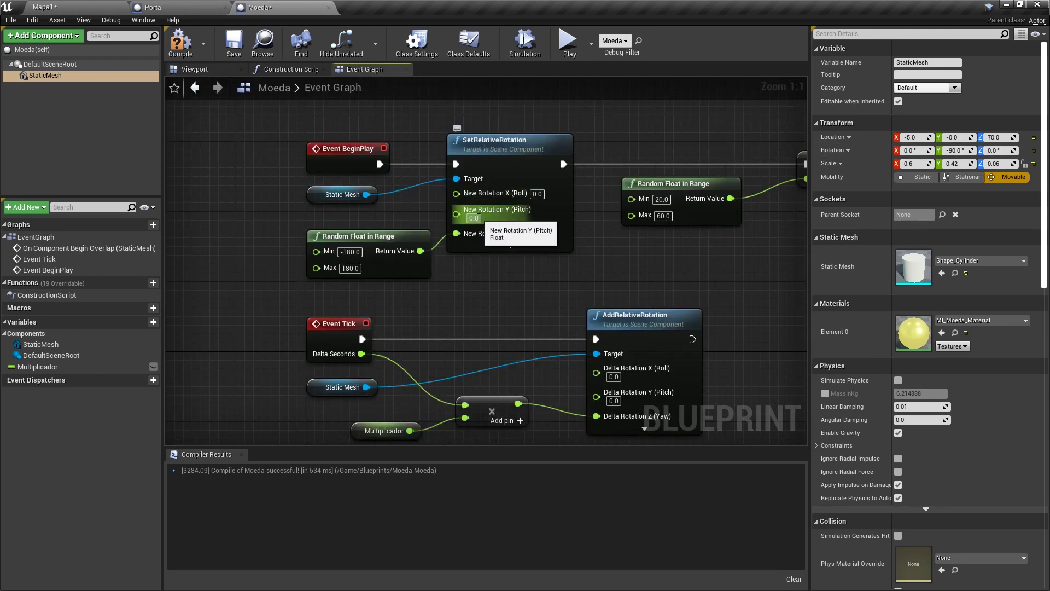
pyautogui.write('-90')
pyautogui.press('Return')
pyautogui.hotkey('ctrl', 's')
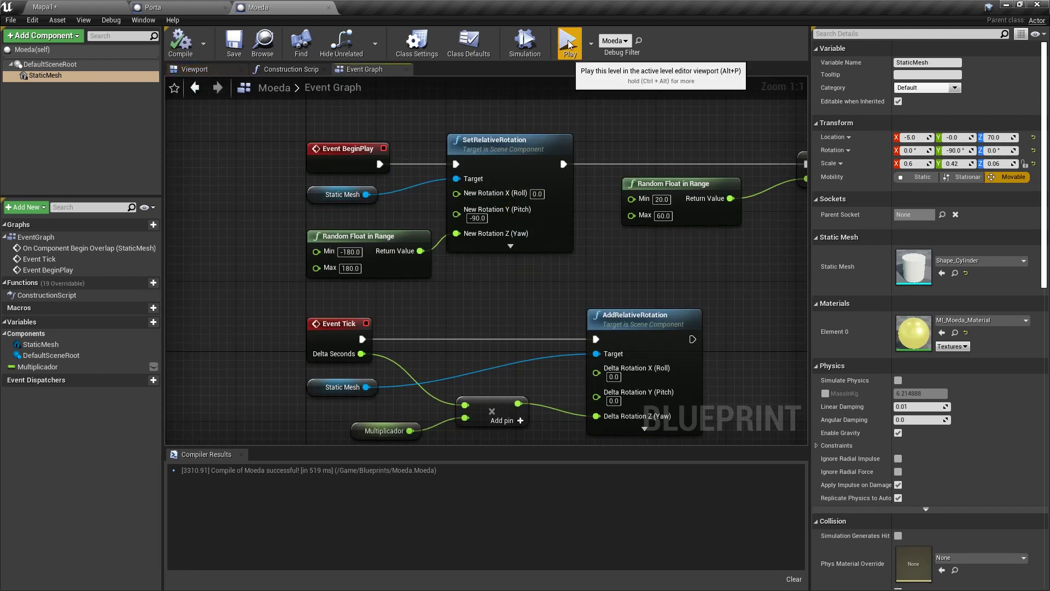
pyautogui.click(569, 45)
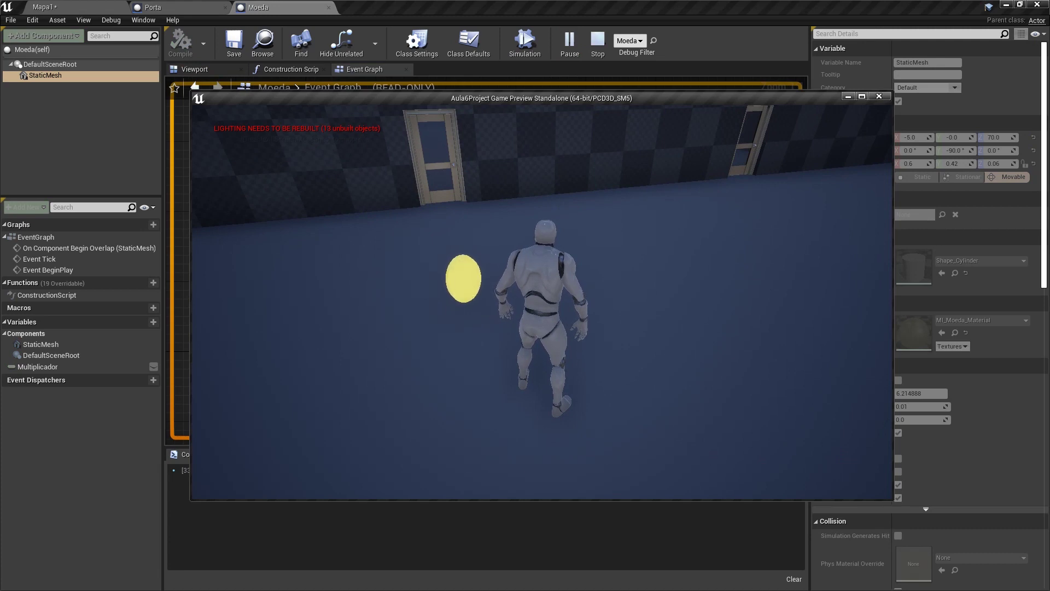
pyautogui.press('Escape')
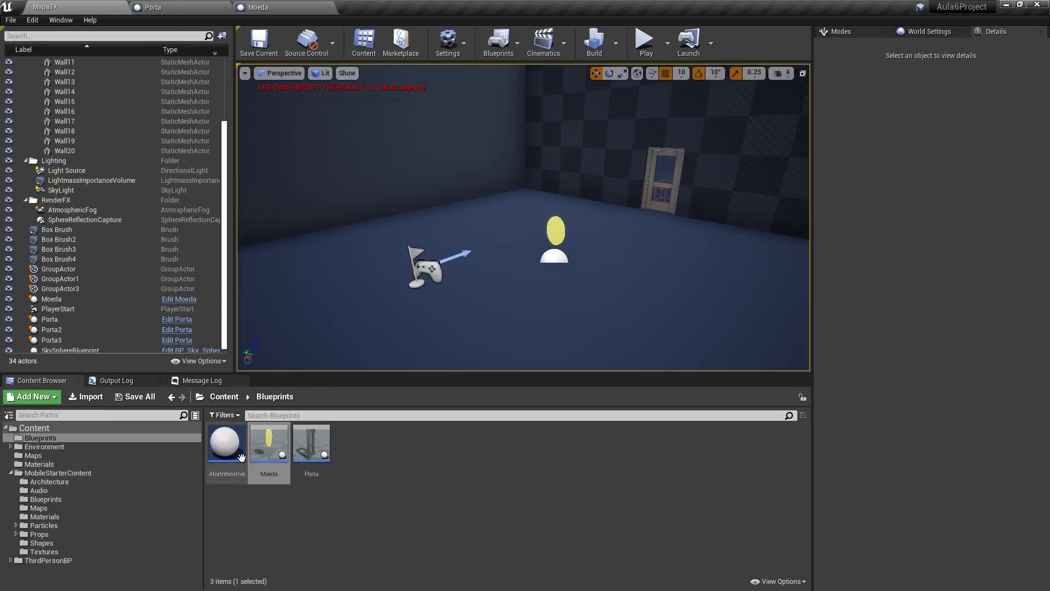
# In MI_Moeda_Material, darken the emissive colour and set Specular 0.8 and Roughness 0.2
pyautogui.doubleClick(240, 457)
pyautogui.click(858, 140)
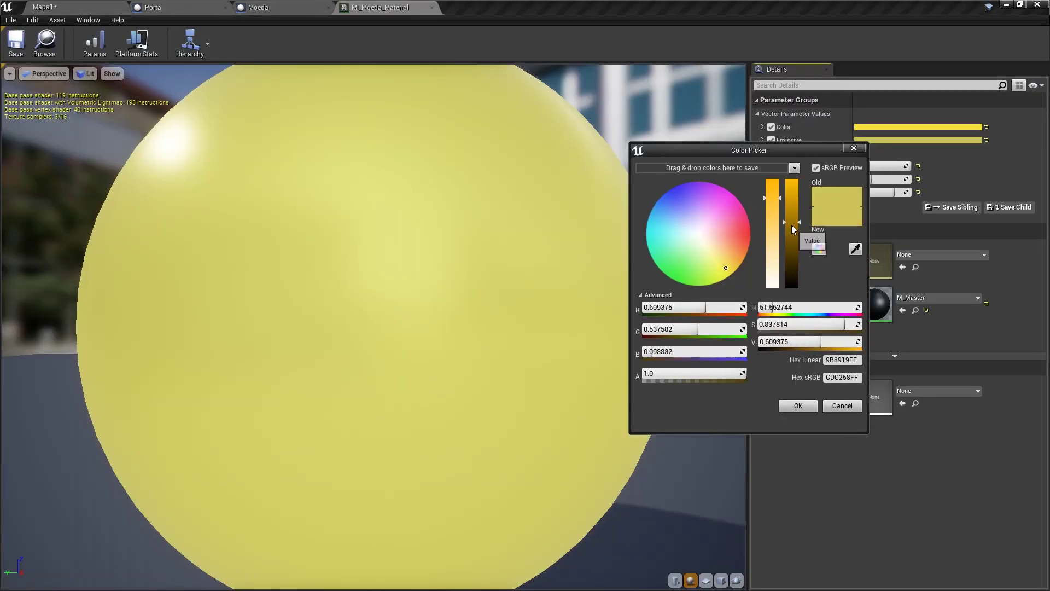
pyautogui.moveTo(792, 225); pyautogui.dragTo(793, 257)
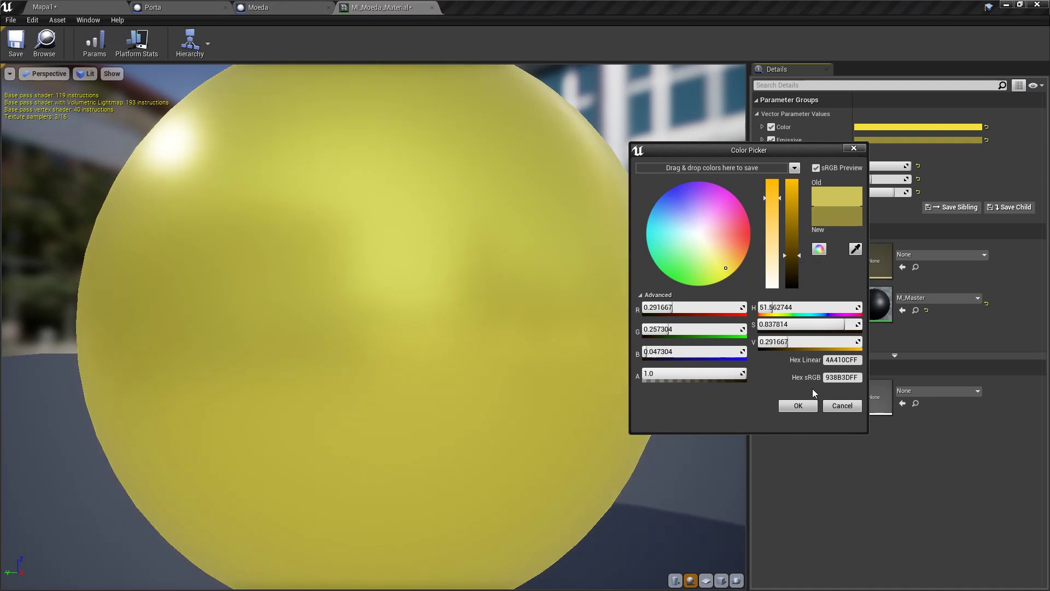
pyautogui.click(882, 193)
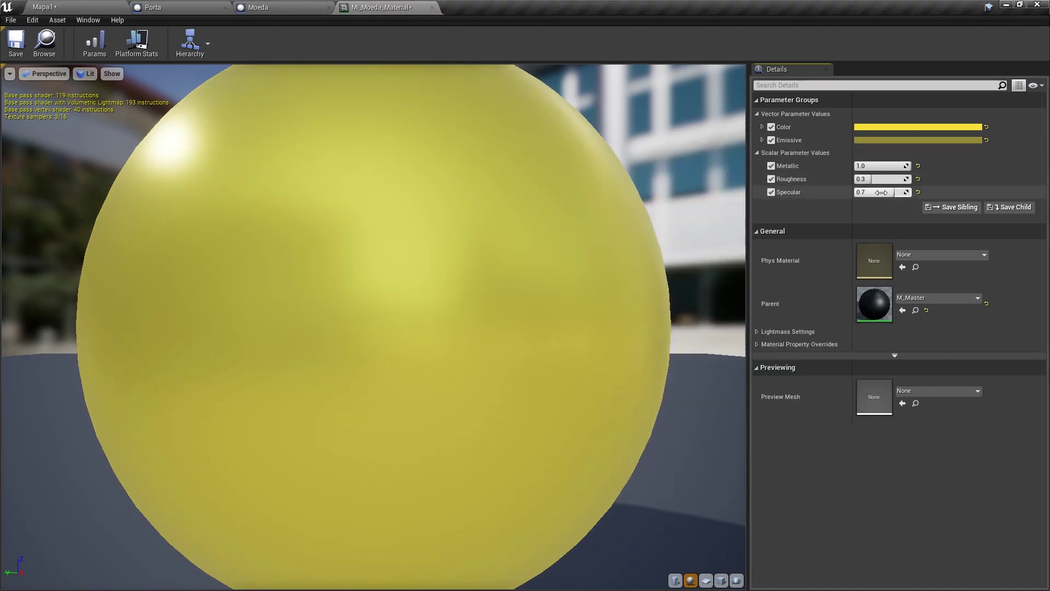
pyautogui.click(880, 179)
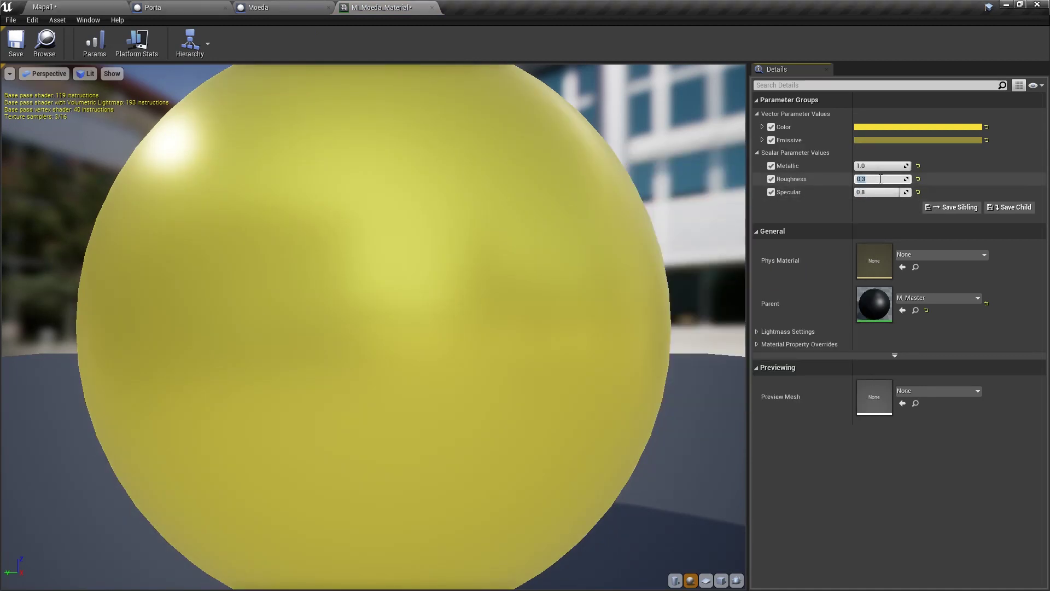
pyautogui.write('.2')
pyautogui.press('Return')
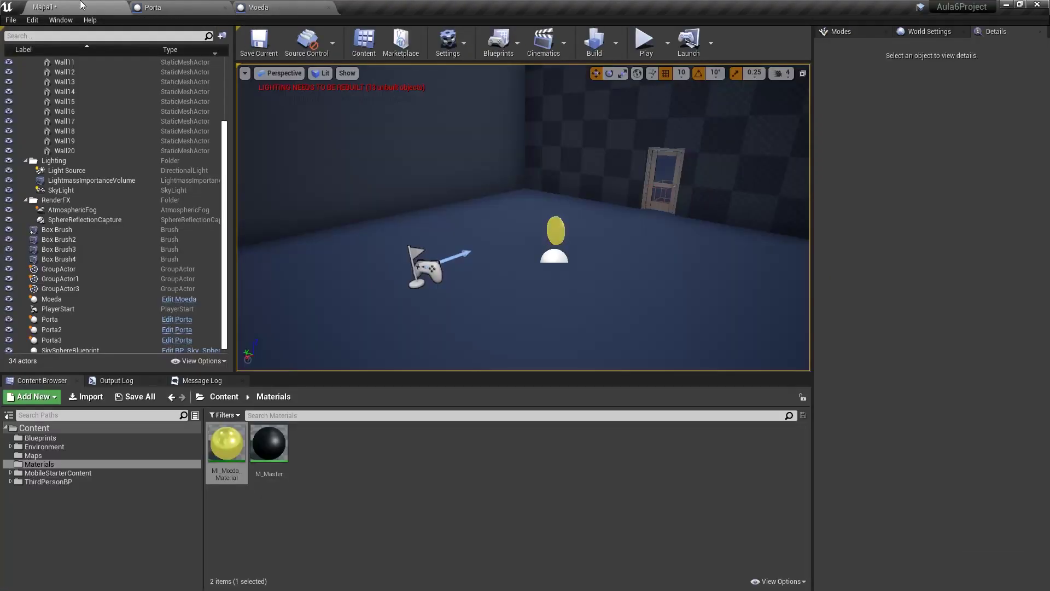
# Take a quick look at a coin in play, stop, and show the Blueprints folder
pyautogui.press('w')
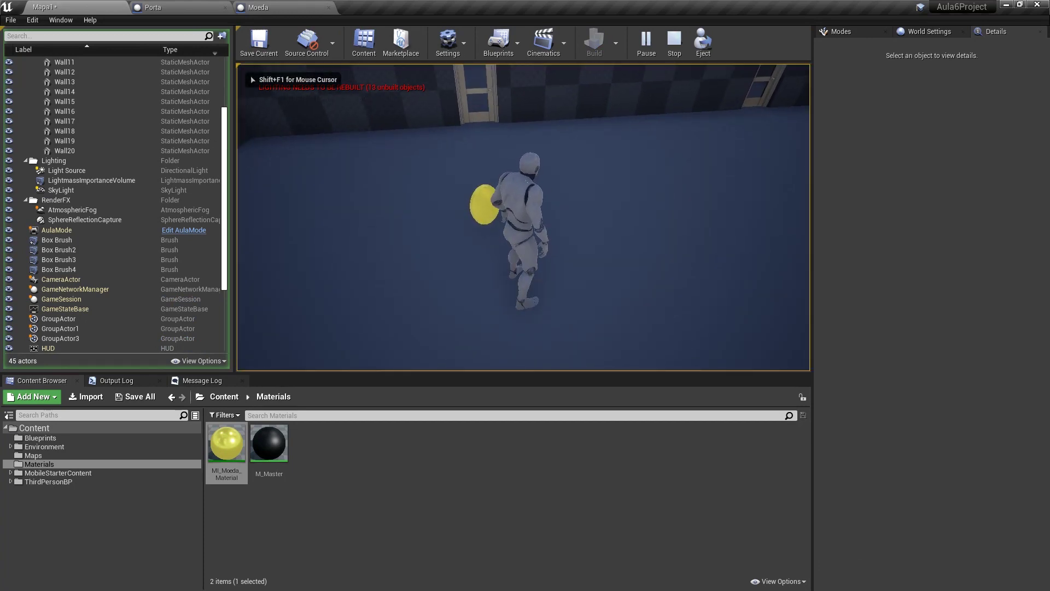
pyautogui.press('Escape')
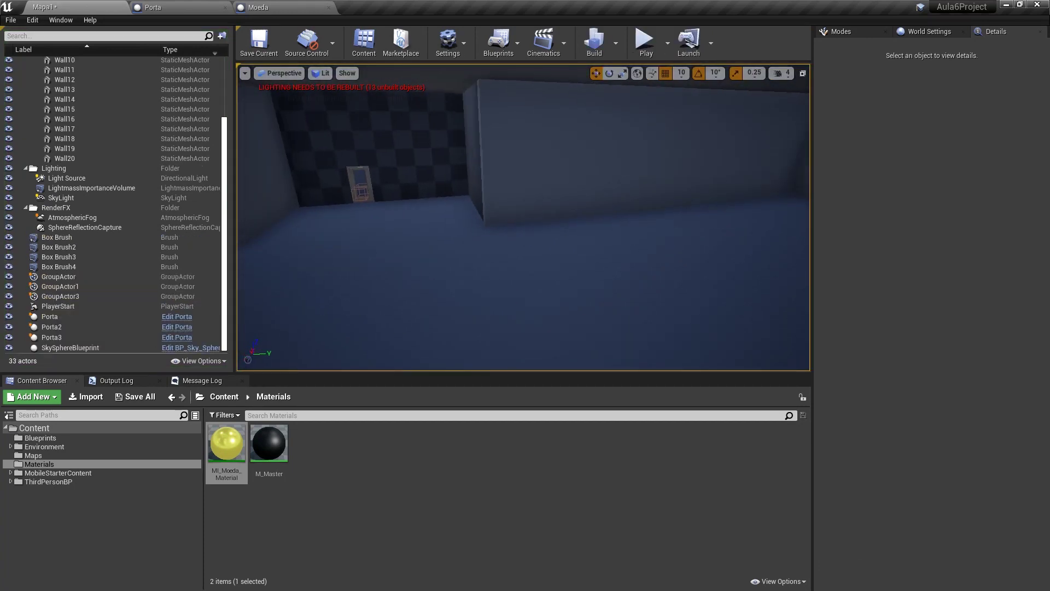
pyautogui.moveTo(523, 218); pyautogui.dragTo(523, 219, button='right')
pyautogui.click(39, 438)
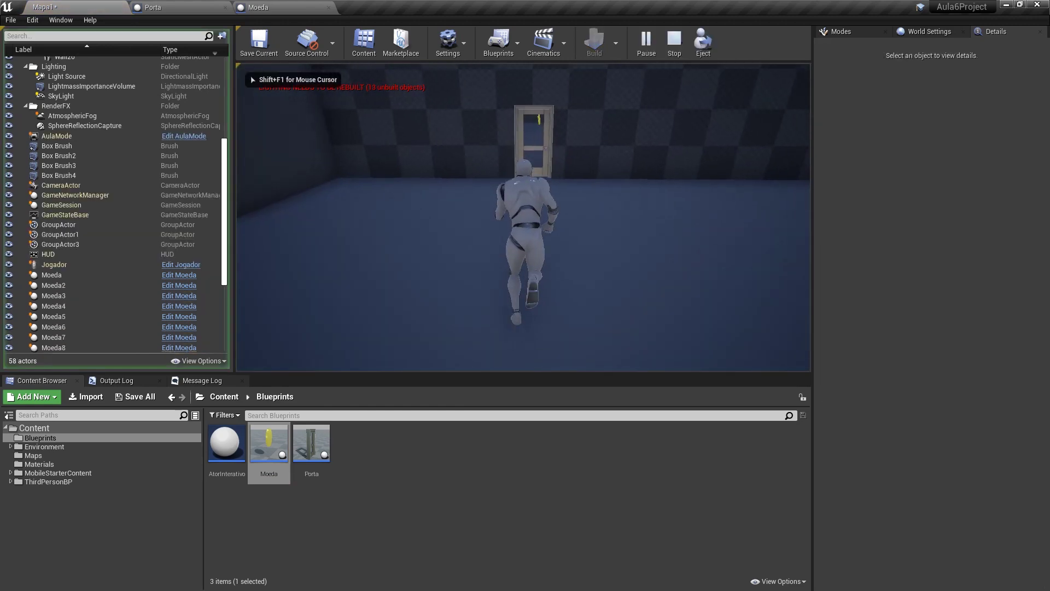
# Run the character around the coin room inspecting the coins, then open the Moeda blueprint
pyautogui.press('w')
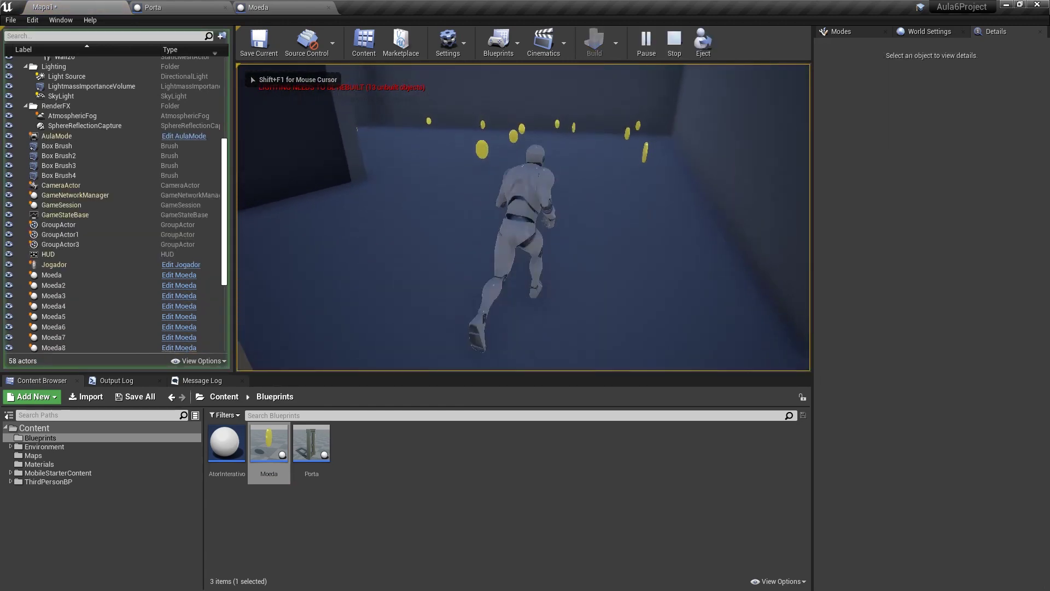
pyautogui.press('s')
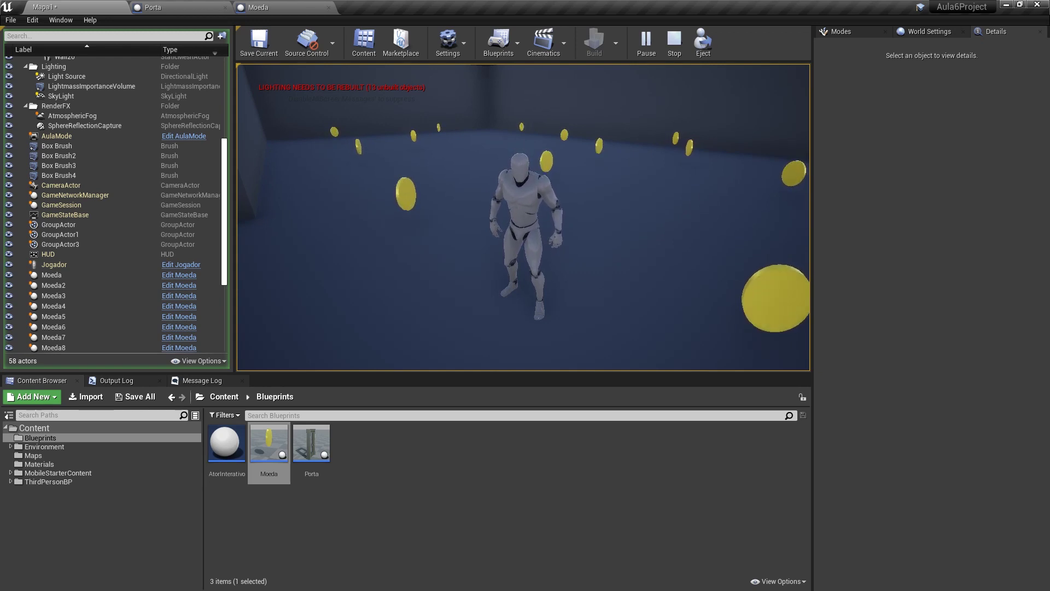
pyautogui.press('w')
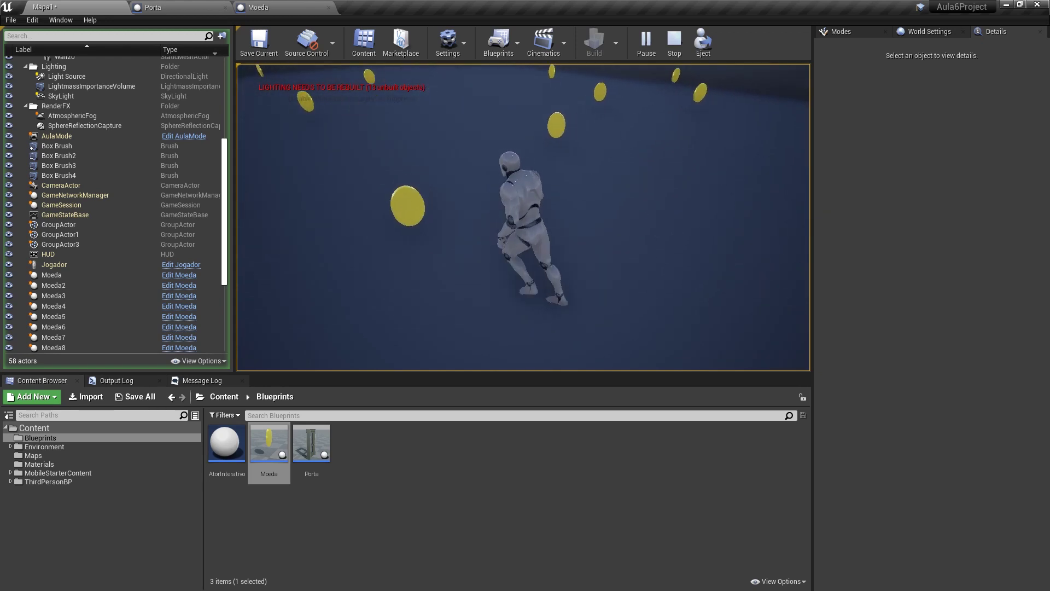
pyautogui.press('s')
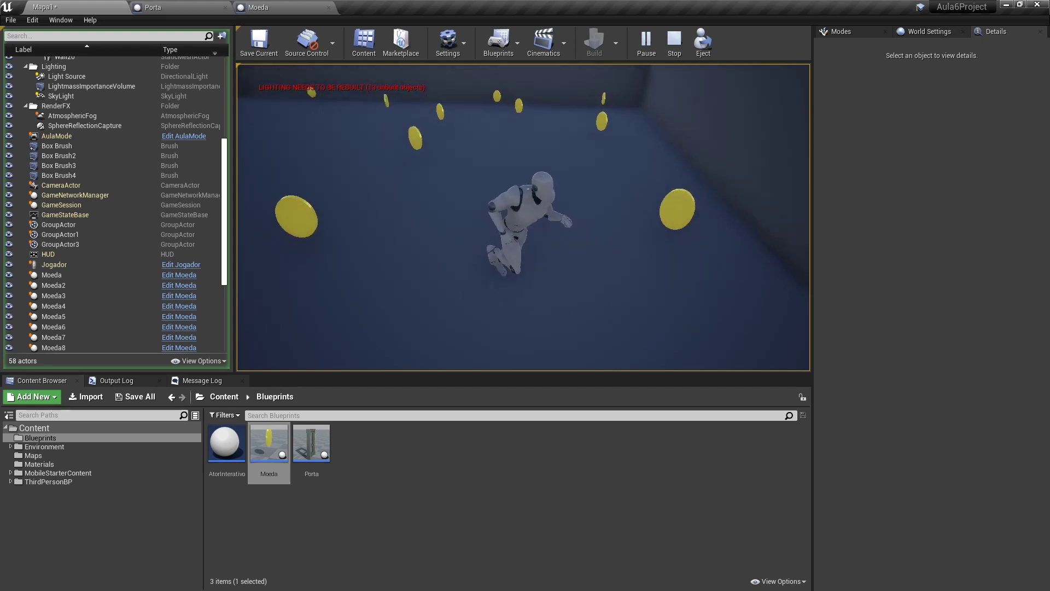
pyautogui.press('s')
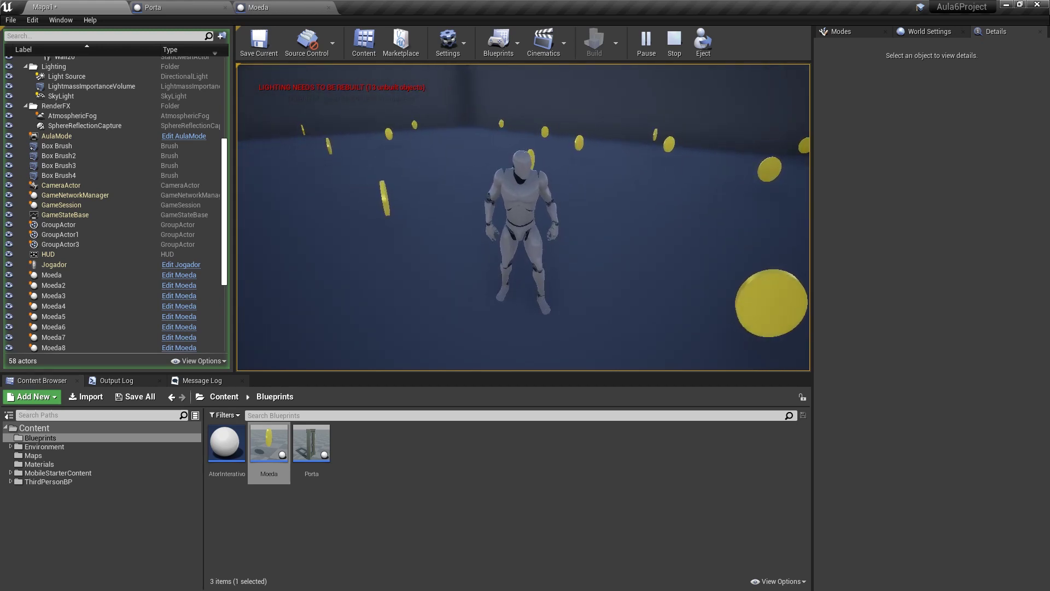
pyautogui.press('w')
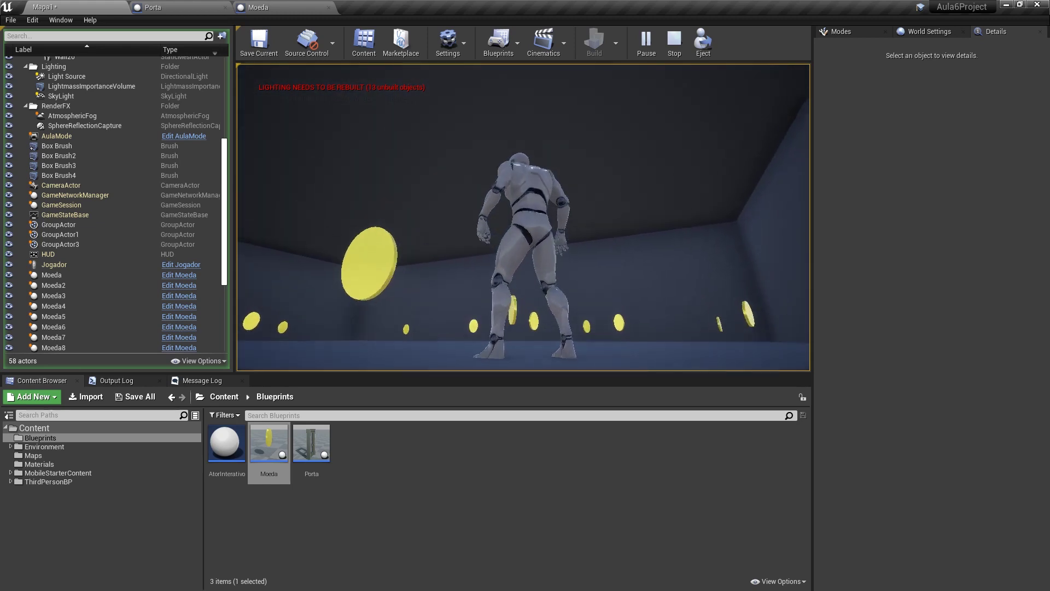
pyautogui.press('d')
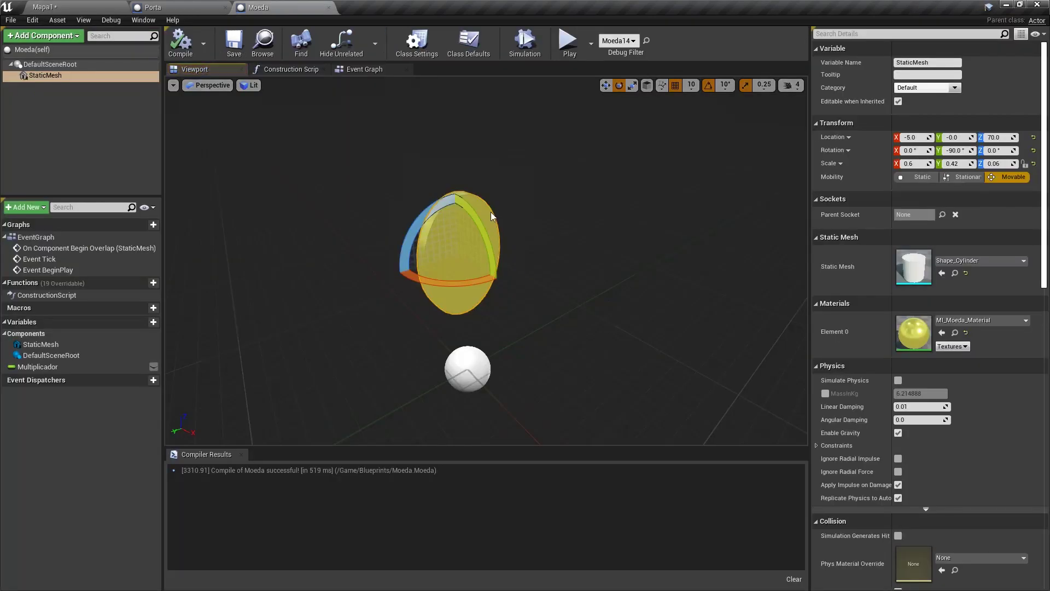
pyautogui.click(258, 7)
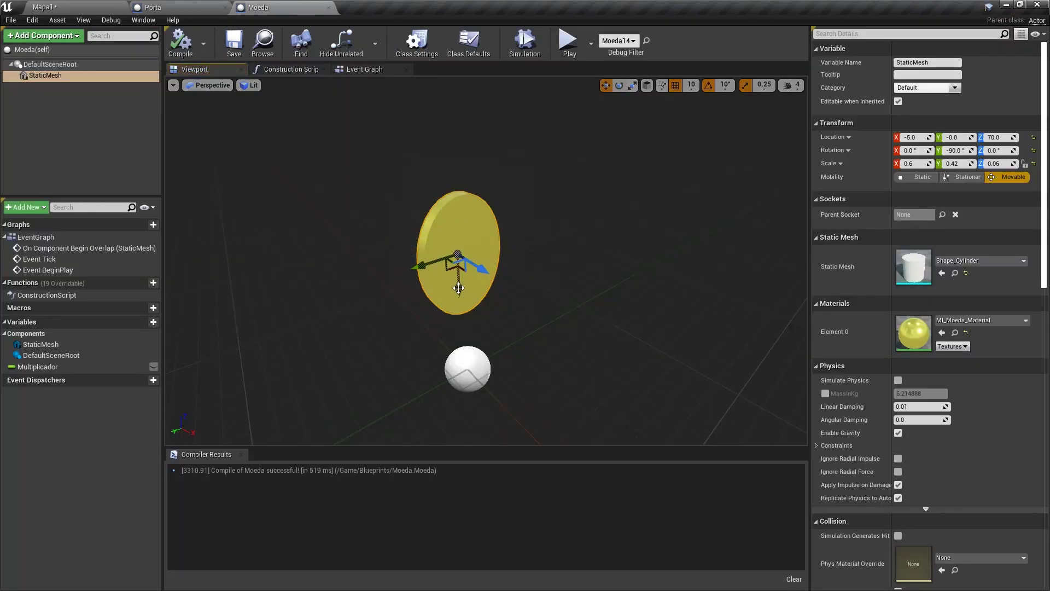
# Lower the Moeda coin mesh, compile, and play-test running among the coins
pyautogui.moveTo(458, 290); pyautogui.dragTo(459, 327)
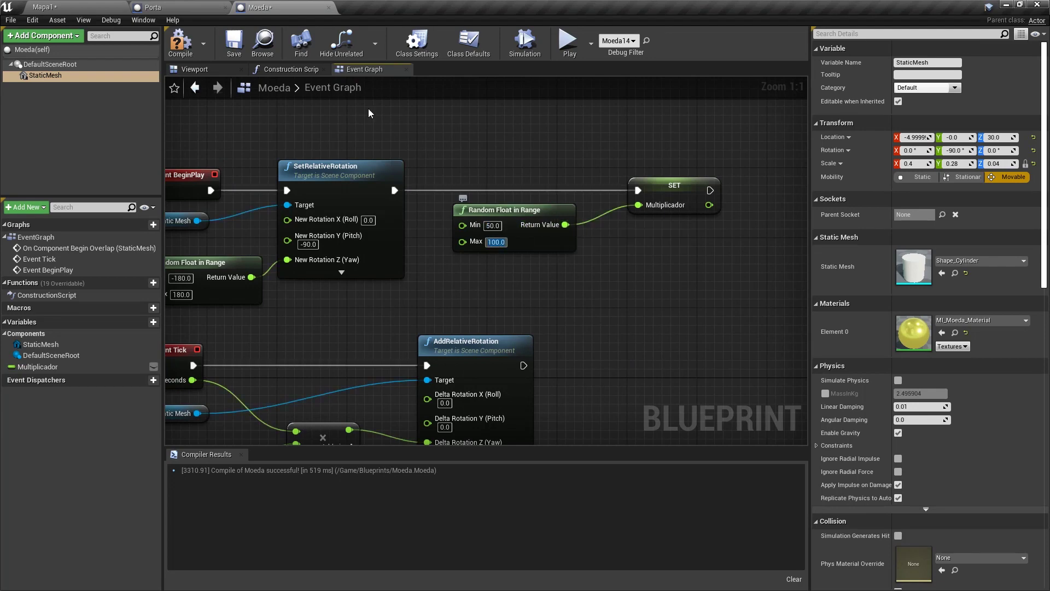
pyautogui.click(567, 43)
pyautogui.press('Escape')
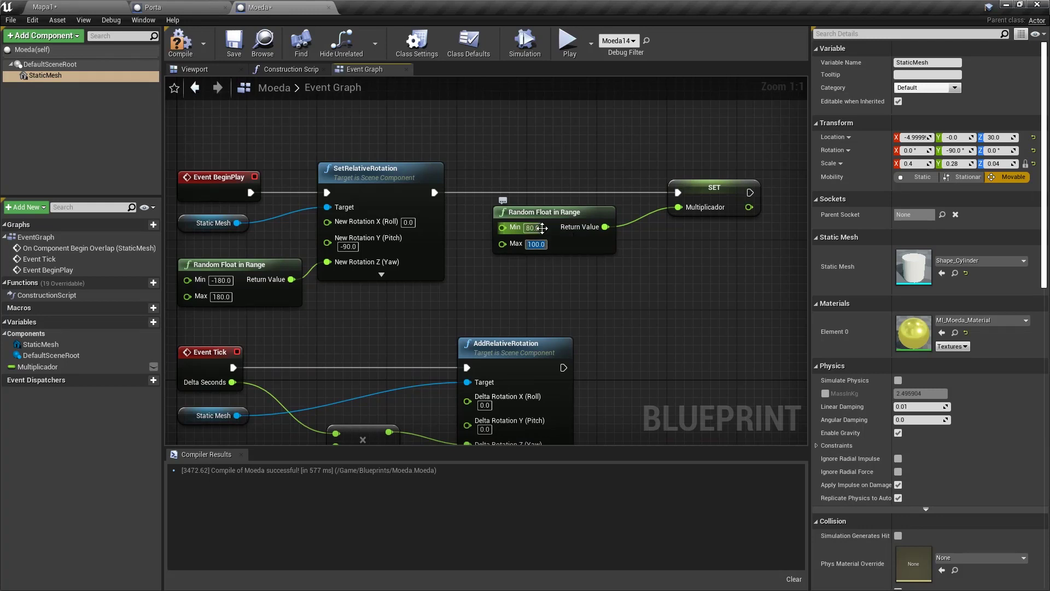
pyautogui.hotkey('alt', 'p')
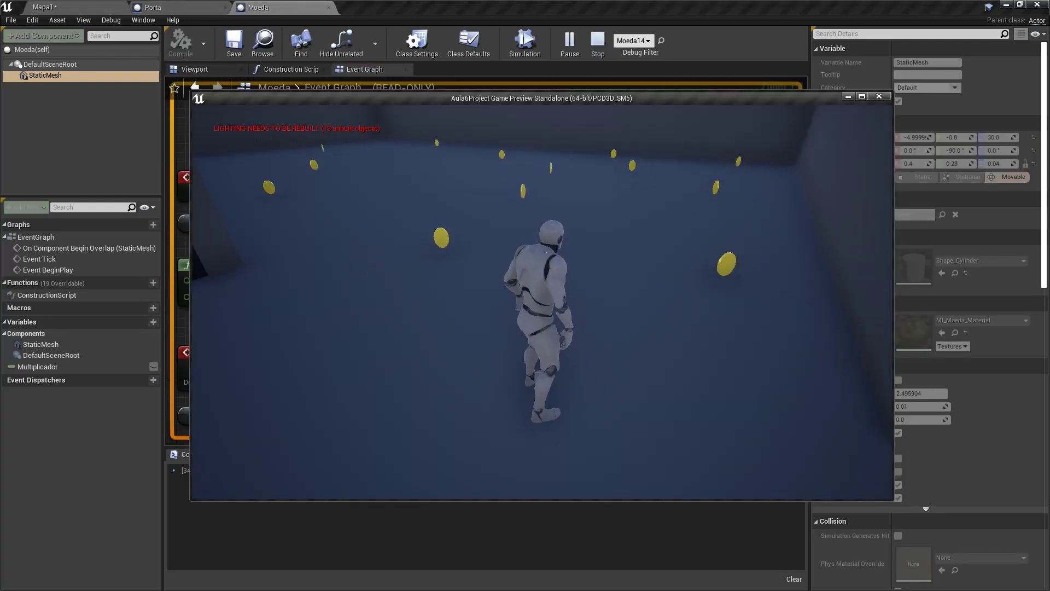
pyautogui.press('w')
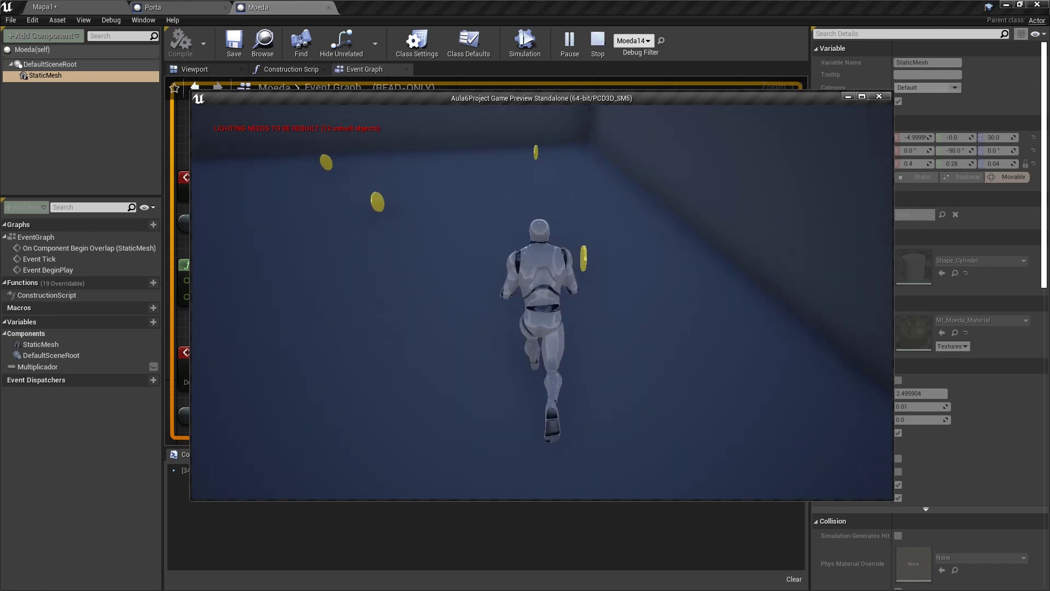
# Stop the test play and create a new Actor blueprint named LuzSala1
pyautogui.press('Escape')
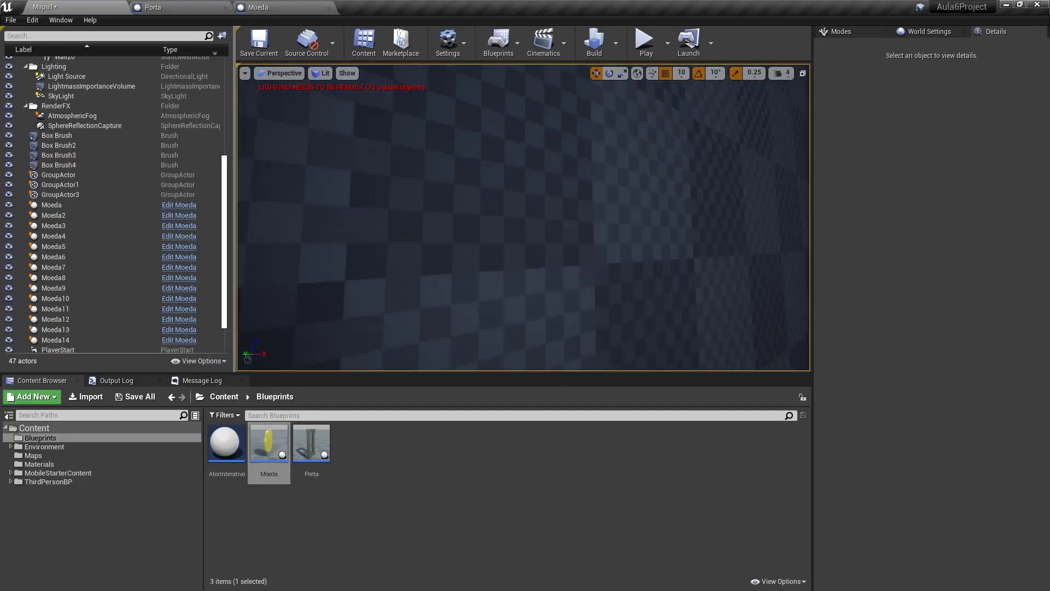
pyautogui.moveTo(469, 205)
pyautogui.mouseDown(button='right')
pyautogui.moveTo(463, 186)
pyautogui.moveTo(397, 249)
pyautogui.mouseUp(button='right')
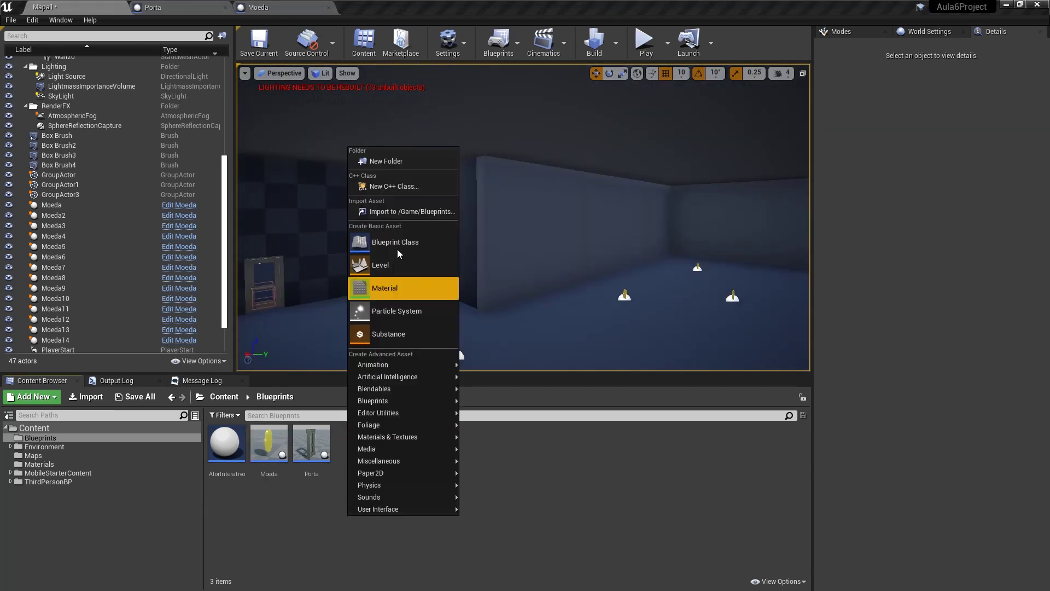
pyautogui.press('Escape')
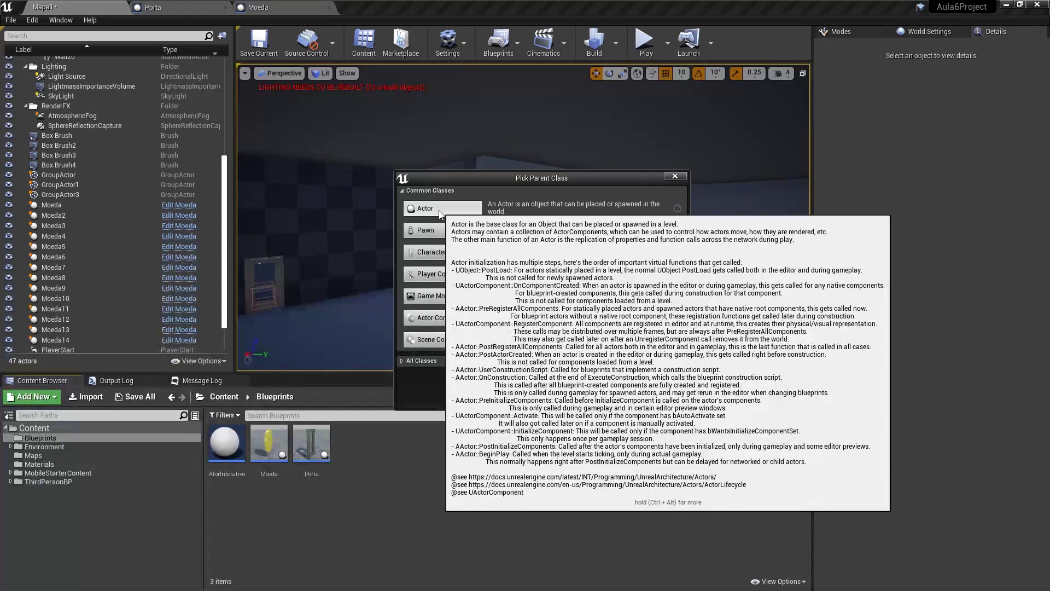
pyautogui.click(419, 295)
pyautogui.write('LuzSala1')
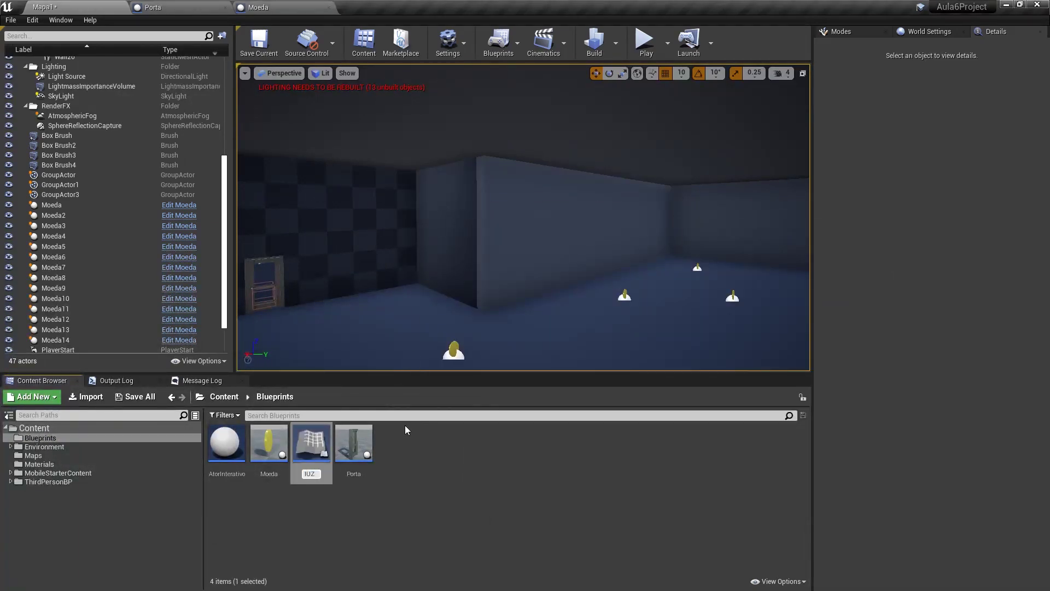
pyautogui.press('Return')
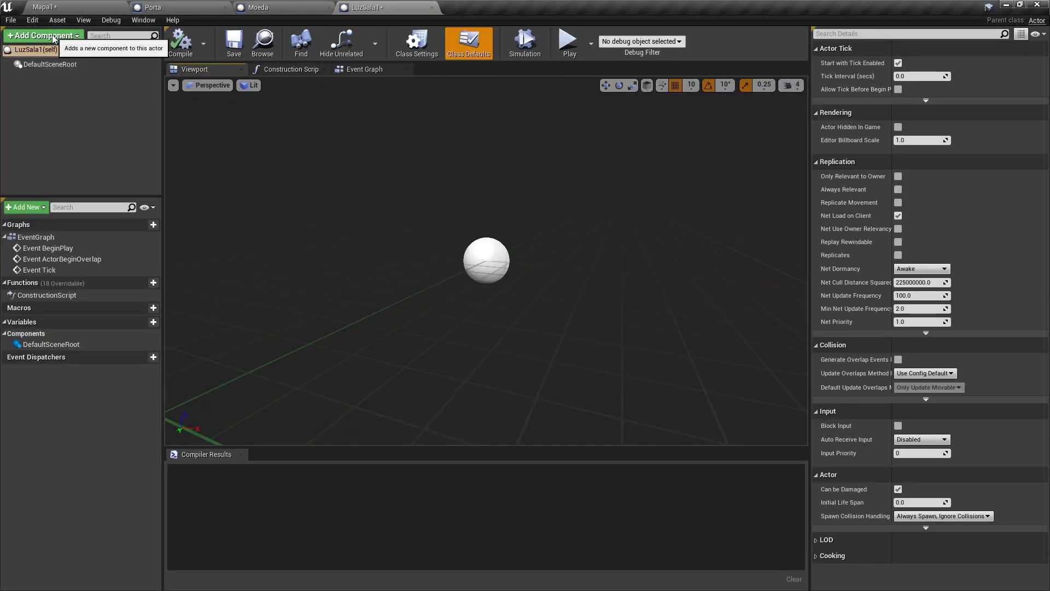
# Give LuzSala1 a Point Light component with its light colour tinted pink-red
pyautogui.click(60, 36)
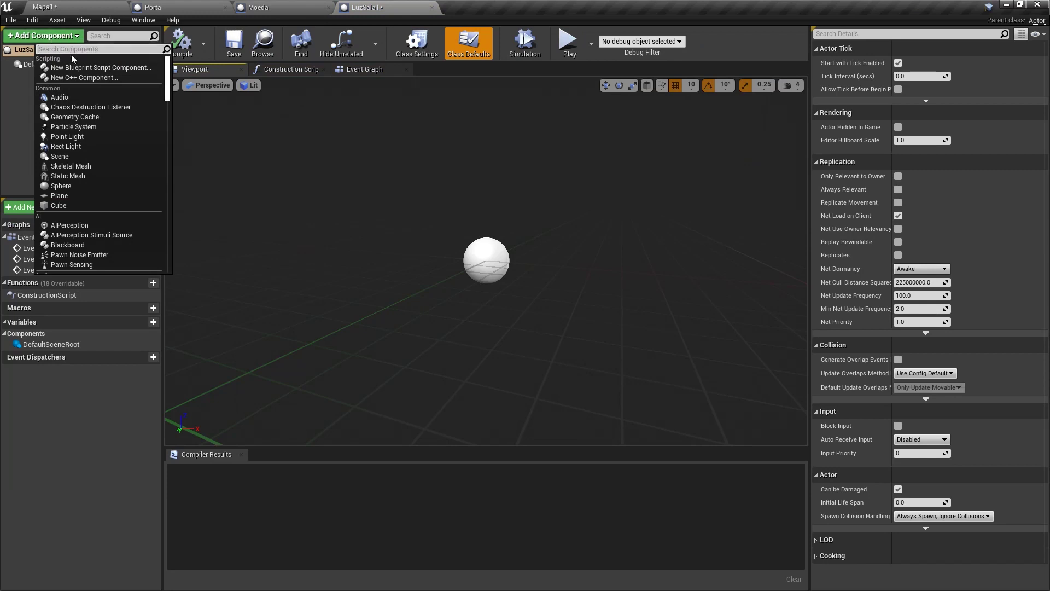
pyautogui.click(76, 138)
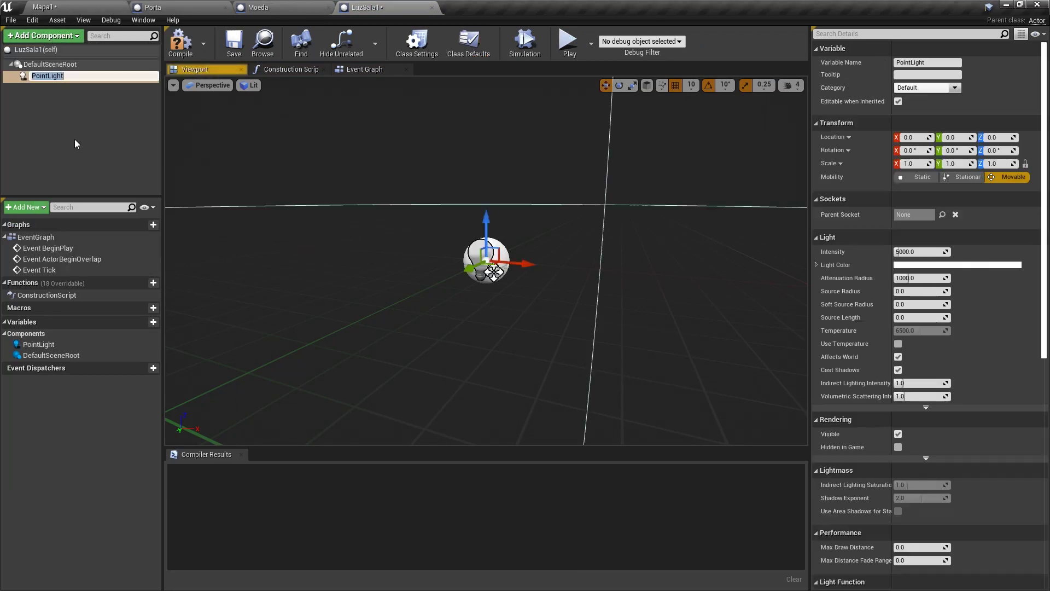
pyautogui.click(908, 268)
pyautogui.moveTo(812, 407); pyautogui.dragTo(811, 303)
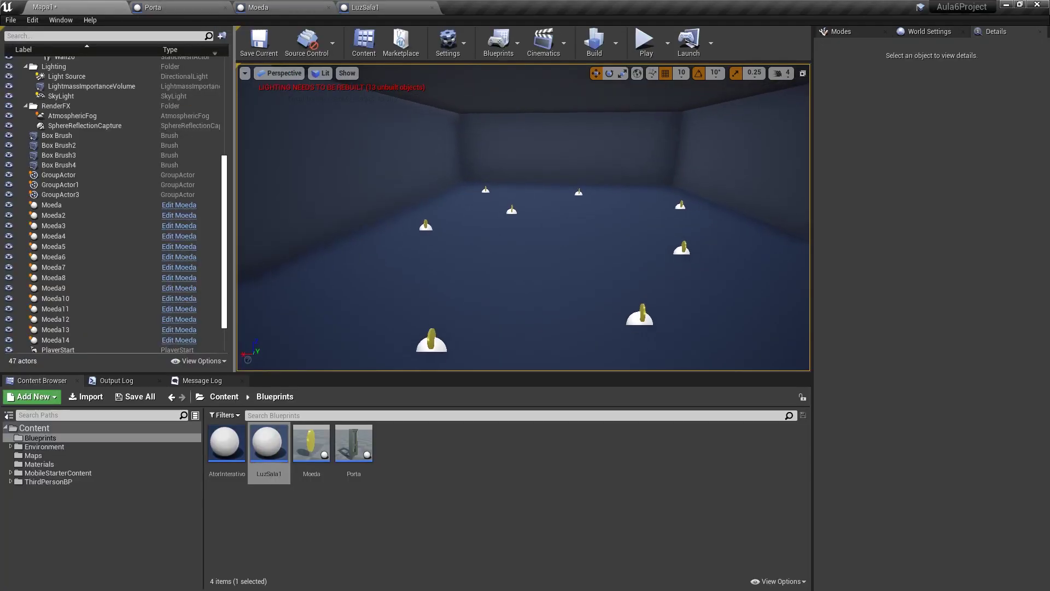
# Place two LuzSala1 lights in the room, one along the wall and one above the door
pyautogui.moveTo(268, 443)
pyautogui.mouseDown()
pyautogui.moveTo(539, 302)
pyautogui.moveTo(583, 159)
pyautogui.mouseUp()
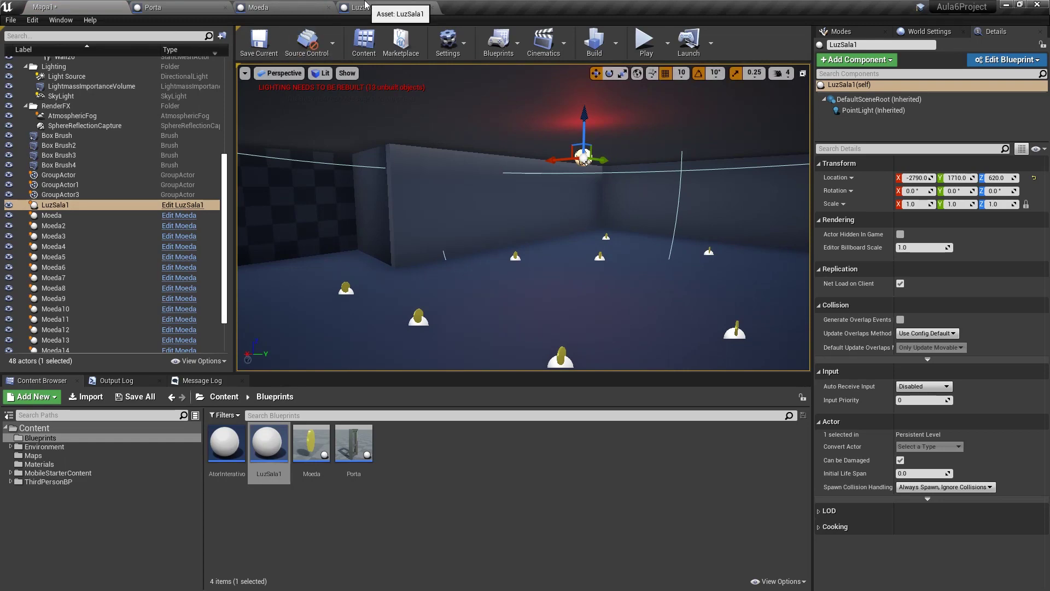
pyautogui.moveTo(527, 184); pyautogui.dragTo(527, 184, button='right')
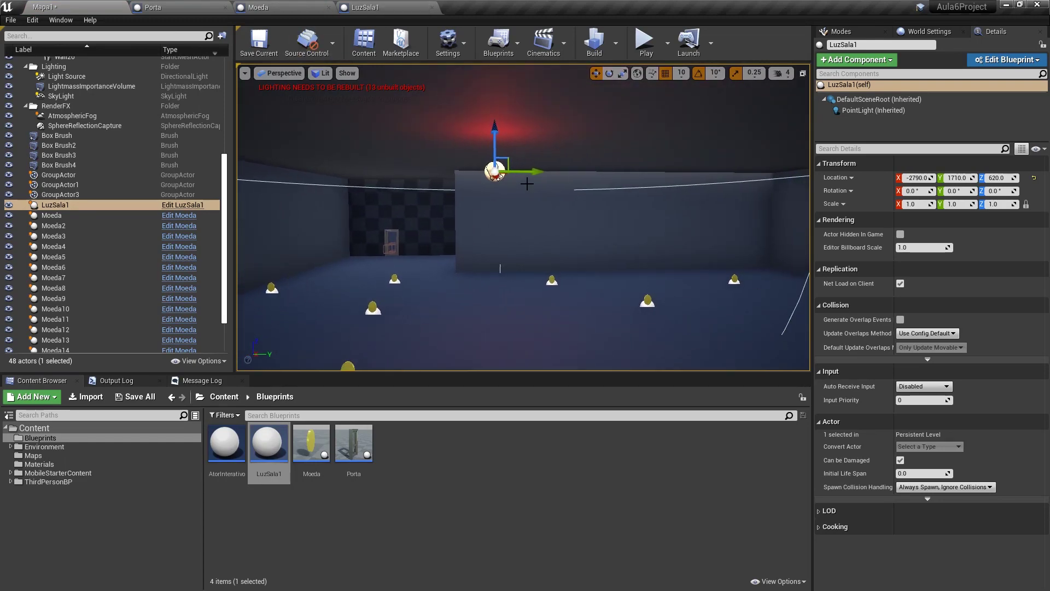
pyautogui.moveTo(526, 172); pyautogui.dragTo(594, 172)
pyautogui.moveTo(563, 180); pyautogui.dragTo(563, 180, button='right')
pyautogui.moveTo(269, 442); pyautogui.dragTo(523, 191)
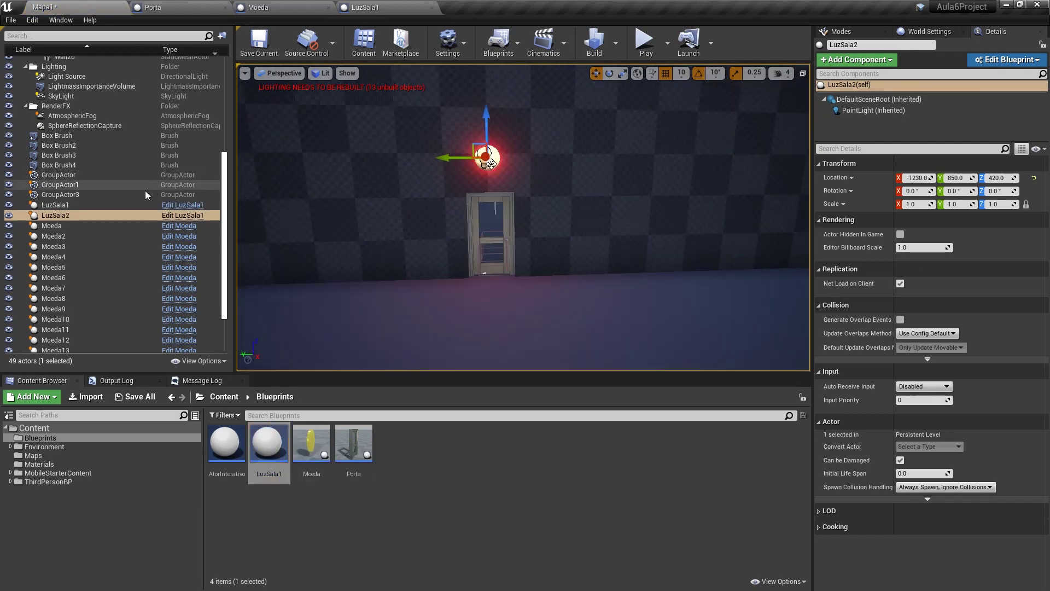
pyautogui.moveTo(445, 188); pyautogui.dragTo(447, 188, button='right')
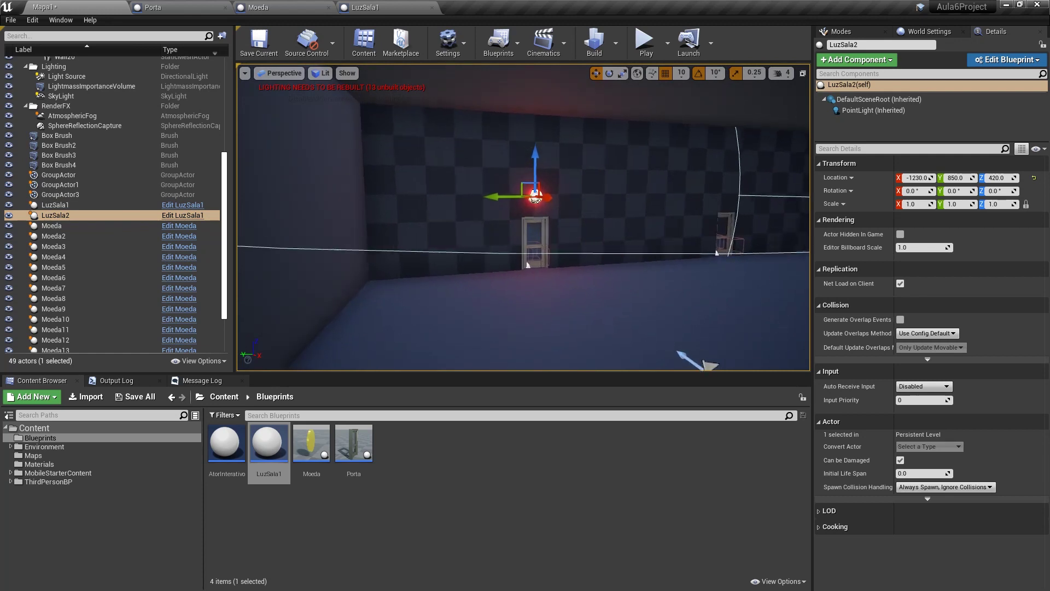
pyautogui.click(856, 112)
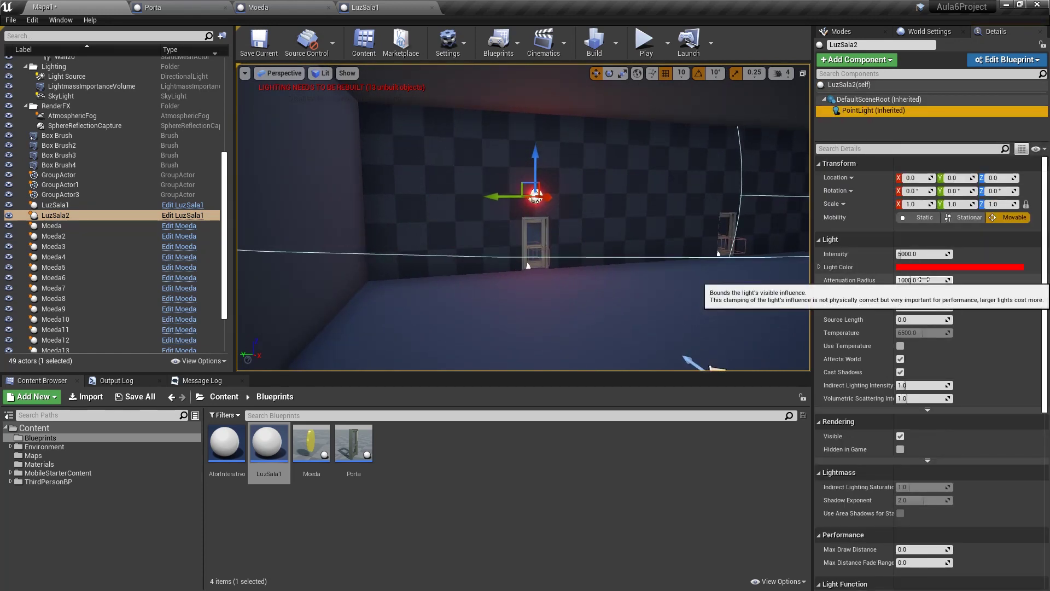
# Set LuzSala2's light Attenuation Radius to 300
pyautogui.moveTo(553, 196)
pyautogui.mouseDown(button='right')
pyautogui.moveTo(543, 148)
pyautogui.moveTo(734, 207)
pyautogui.mouseUp(button='right')
pyautogui.click(924, 280)
pyautogui.write('300')
pyautogui.press('Return')
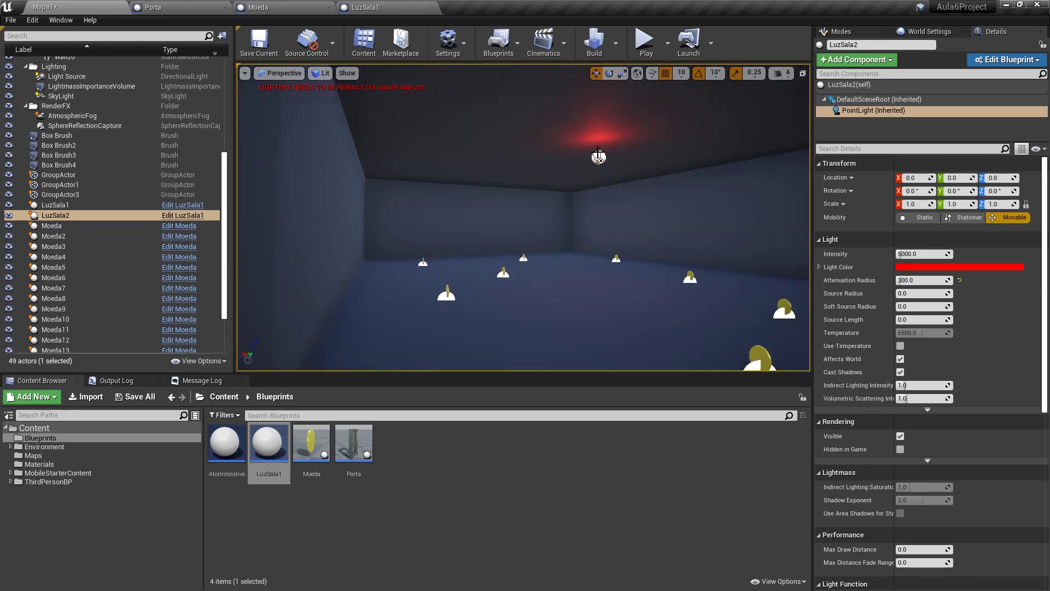
# Select the LuzSala1 actor and drag it down to a Z location of 610
pyautogui.click(599, 157)
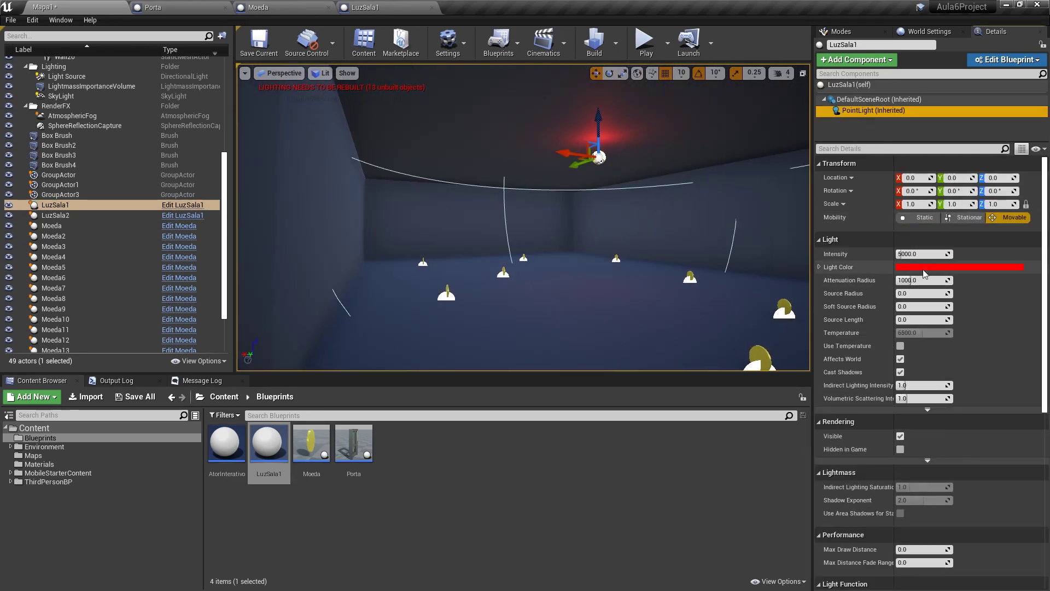
pyautogui.click(938, 254)
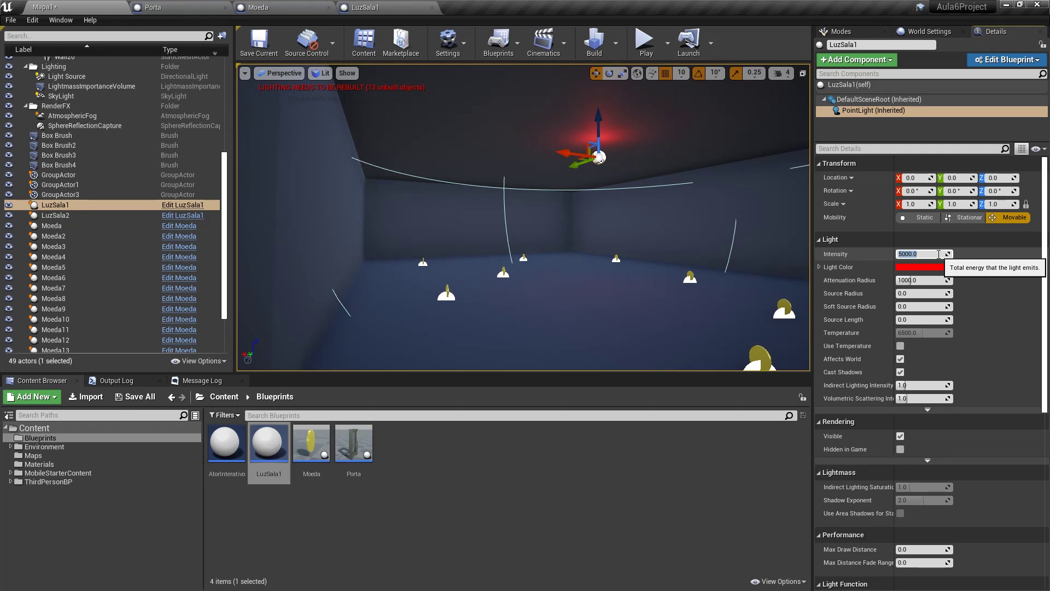
pyautogui.write('8000')
pyautogui.click(137, 206)
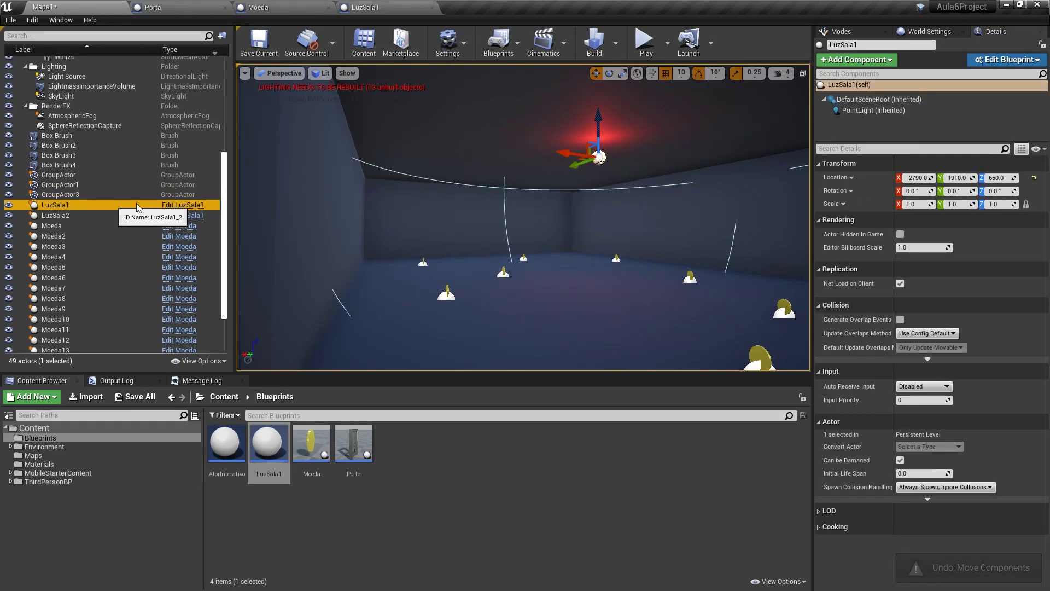
pyautogui.moveTo(598, 157); pyautogui.dragTo(599, 122)
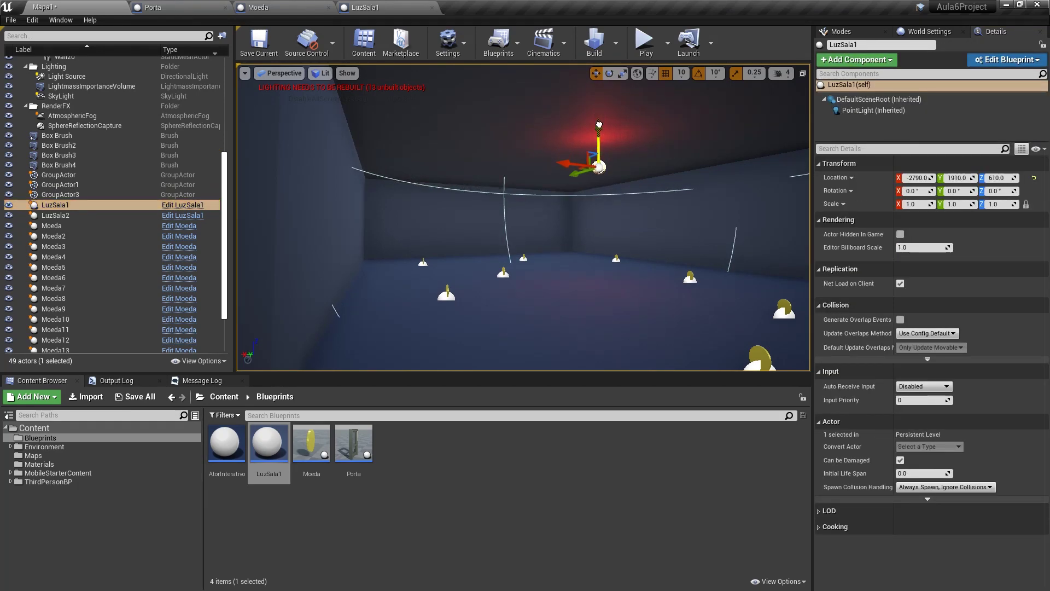
pyautogui.moveTo(599, 121); pyautogui.dragTo(599, 180, button='right')
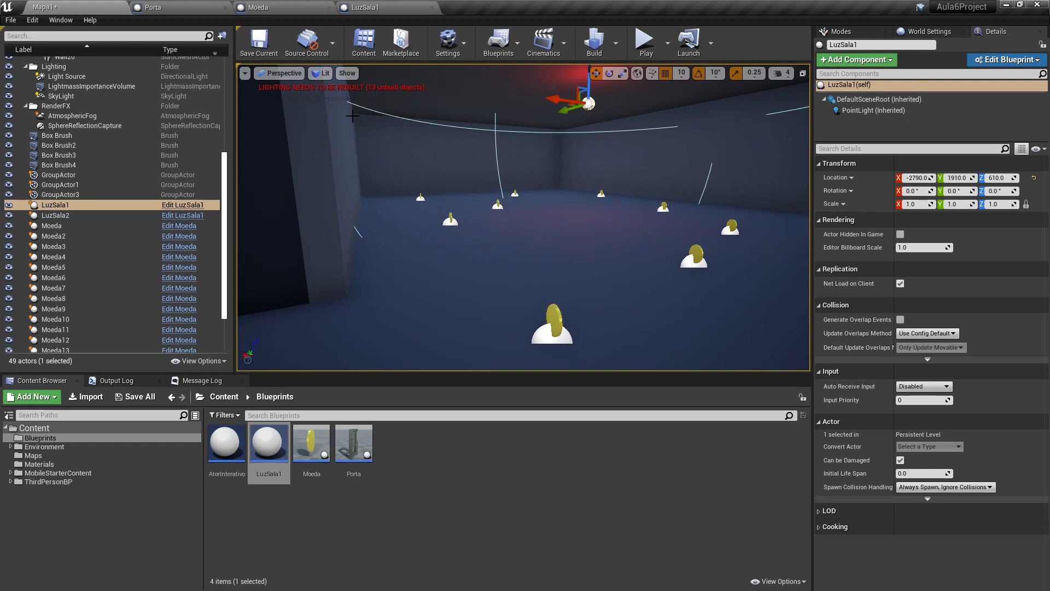
# In Moeda's event graph, delete the DestroyActor node after the cast
pyautogui.click(288, 5)
pyautogui.moveTo(449, 361); pyautogui.dragTo(438, 258, button='right')
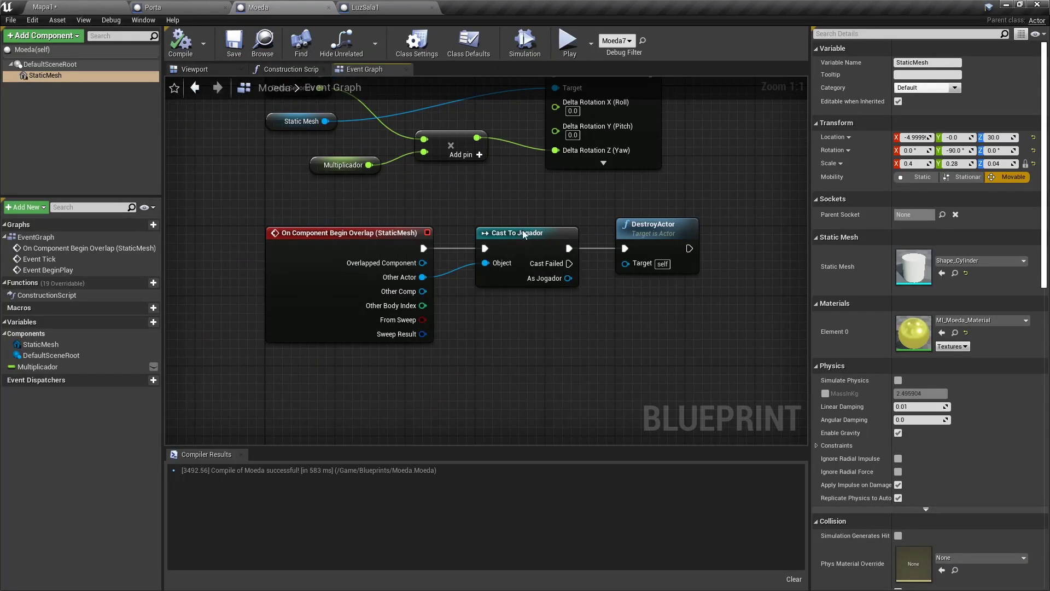
pyautogui.moveTo(523, 234); pyautogui.dragTo(650, 264, button='right')
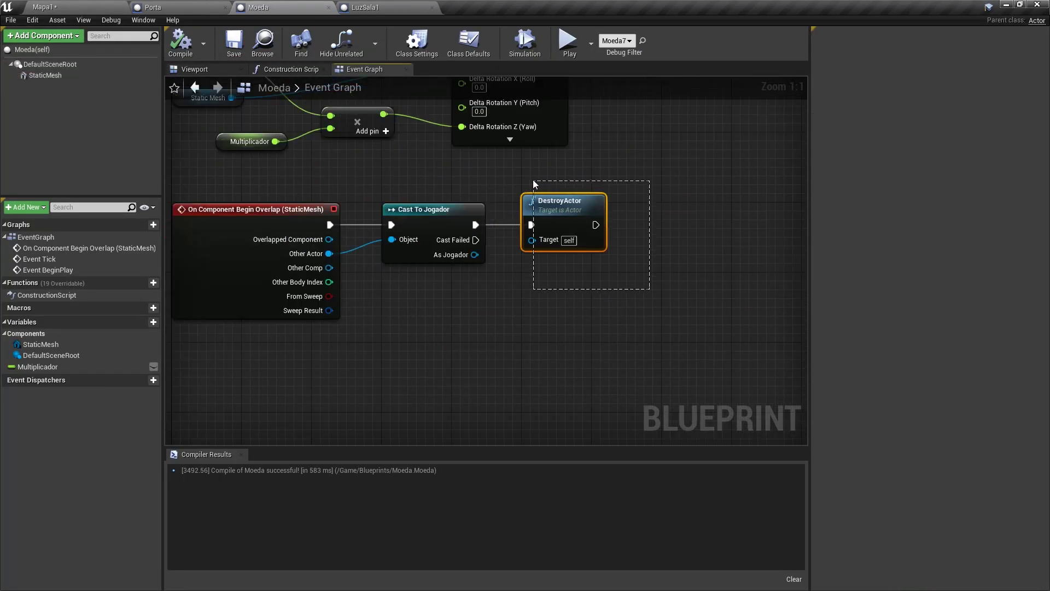
pyautogui.press('Delete')
pyautogui.moveTo(533, 179); pyautogui.dragTo(478, 200, button='right')
# Add a Get All Actors Of Class node with class Moeda after Cast To Jogador
pyautogui.moveTo(420, 245); pyautogui.dragTo(537, 246)
pyautogui.write('get all actors f')
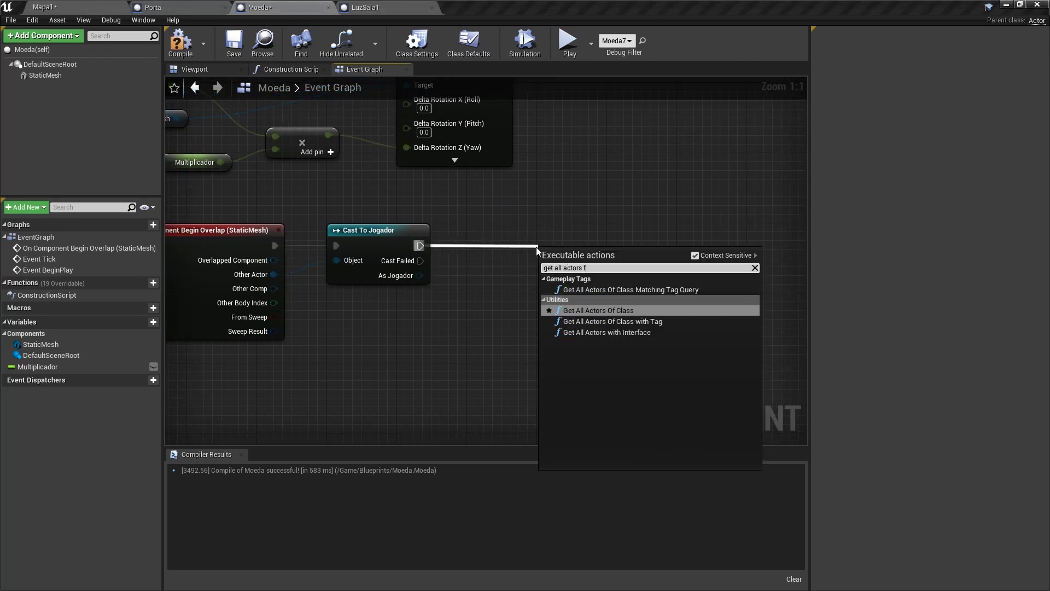
pyautogui.press('BackSpace')
pyautogui.write('of')
pyautogui.press('Return')
pyautogui.click(580, 268)
pyautogui.write('moed')
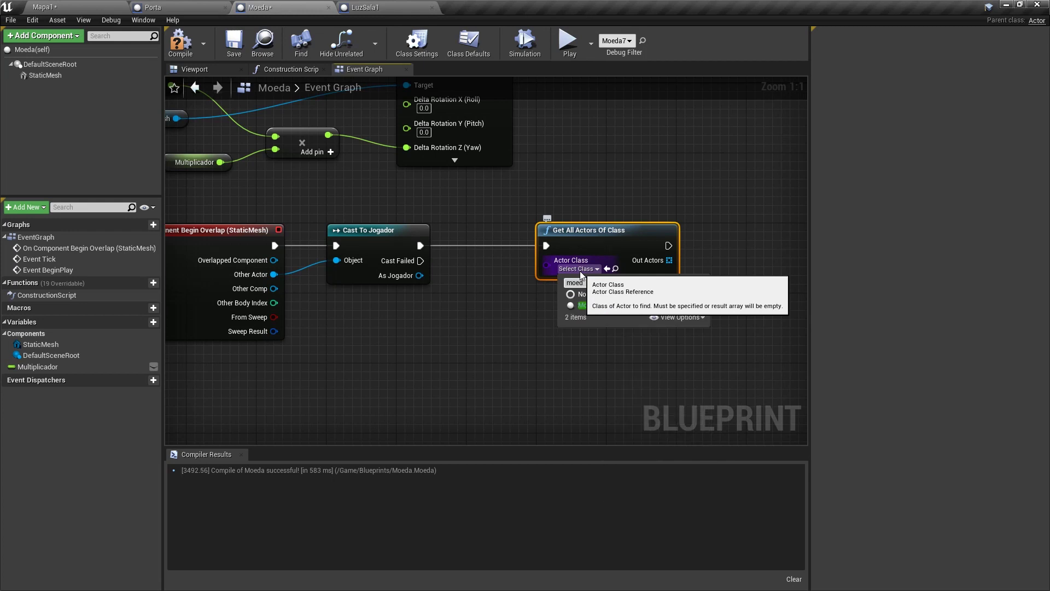
pyautogui.click(581, 305)
# Add a Length node on the found coins and compare it == 1 into a Branch
pyautogui.moveTo(712, 260); pyautogui.dragTo(530, 271, button='right')
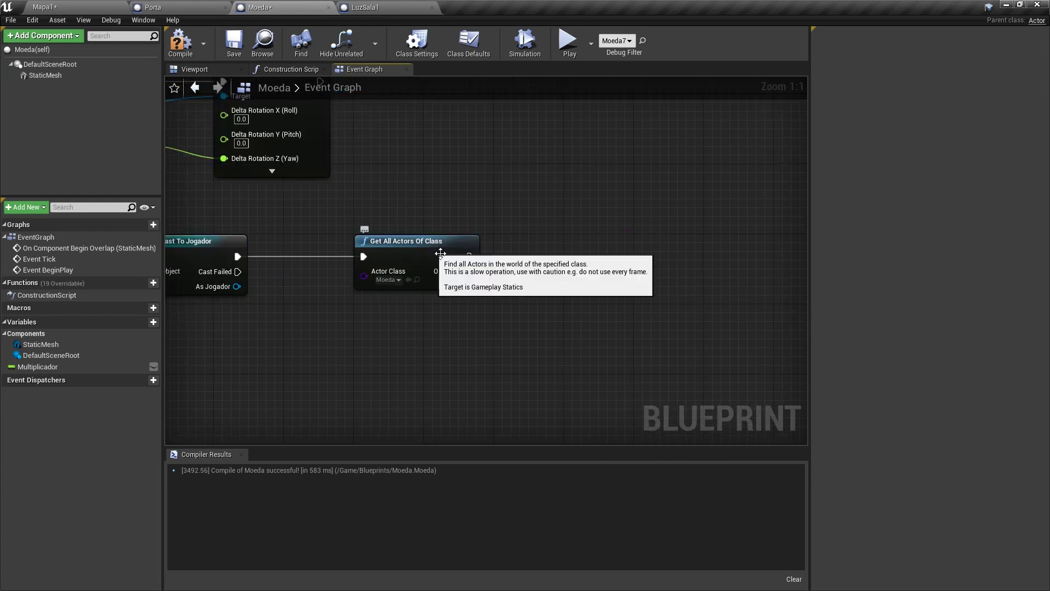
pyautogui.moveTo(468, 271); pyautogui.dragTo(529, 280)
pyautogui.write('length')
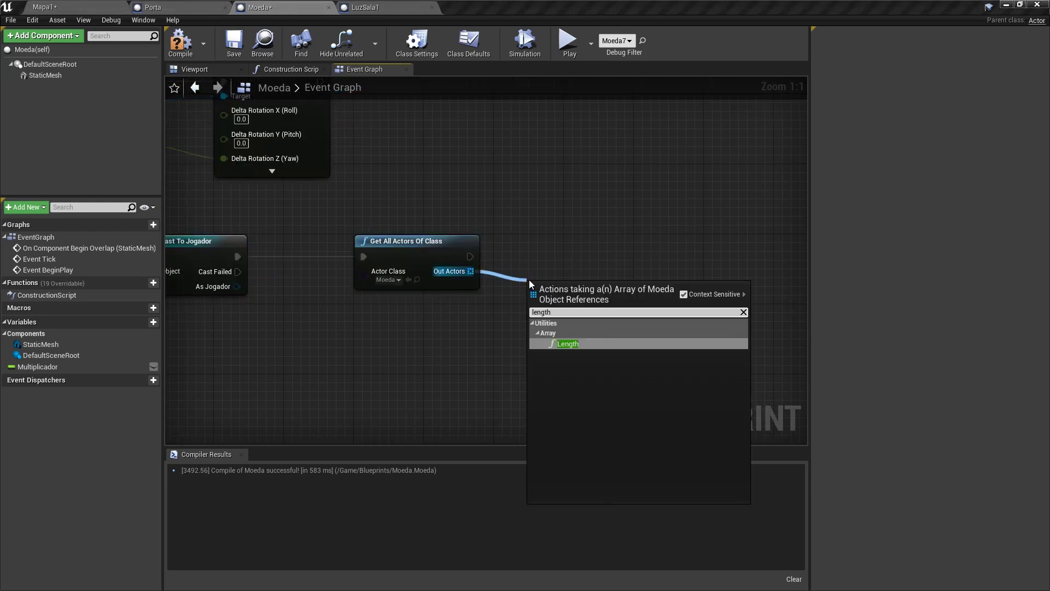
pyautogui.press('Return')
pyautogui.moveTo(520, 280); pyautogui.dragTo(444, 281, button='right')
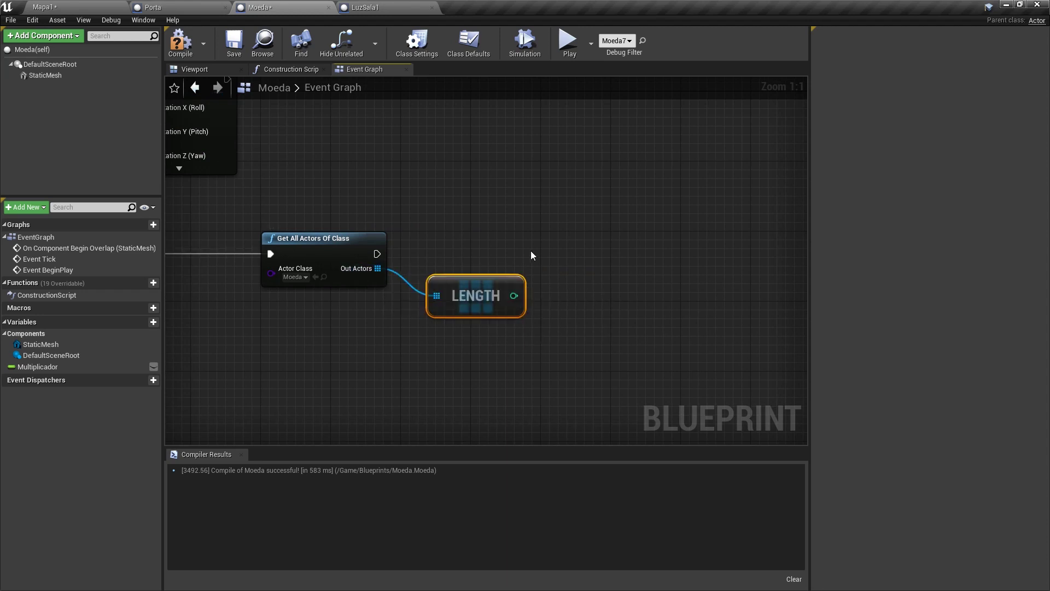
pyautogui.moveTo(397, 272); pyautogui.dragTo(473, 262, button='right')
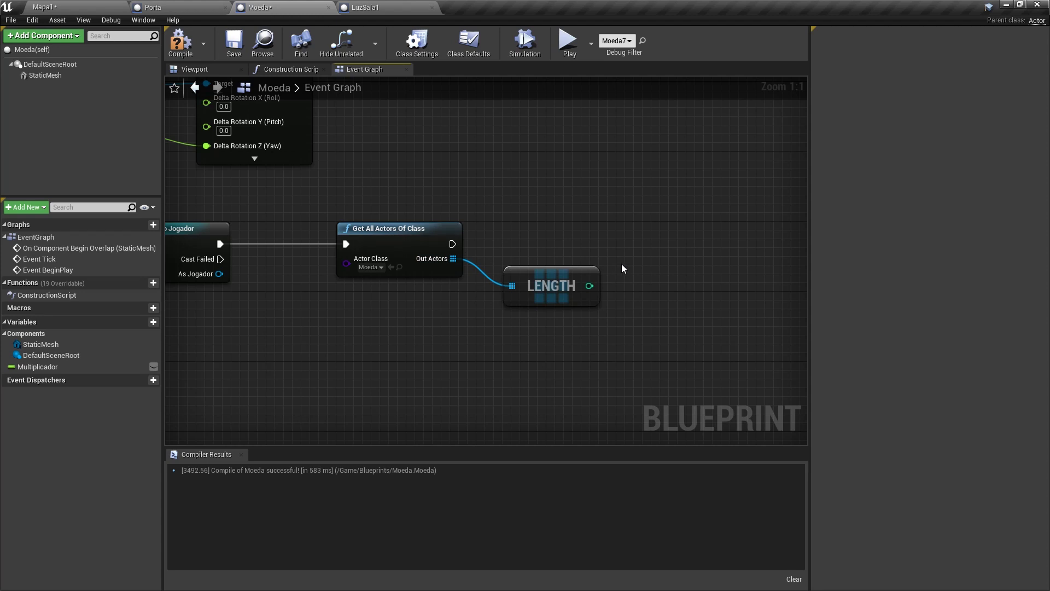
pyautogui.moveTo(621, 269); pyautogui.dragTo(553, 253, button='right')
pyautogui.moveTo(521, 269); pyautogui.dragTo(599, 267)
pyautogui.write('==')
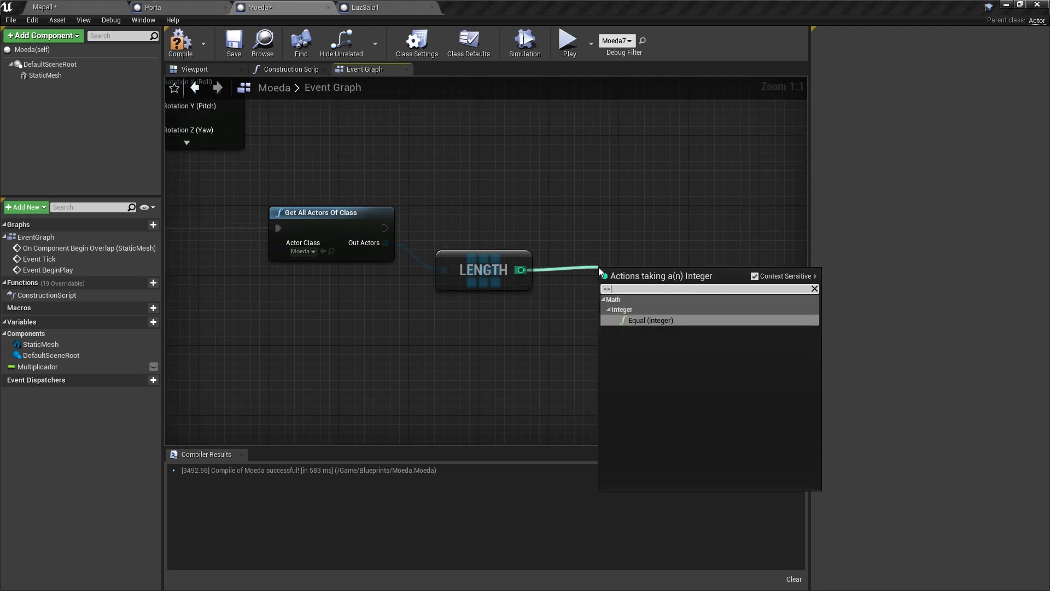
pyautogui.press('Return')
pyautogui.click(614, 224)
# From the Branch True output, add Get All Actors Of Class with class LuzSala1
pyautogui.moveTo(673, 243); pyautogui.dragTo(437, 245, button='right')
pyautogui.moveTo(437, 245); pyautogui.dragTo(496, 248)
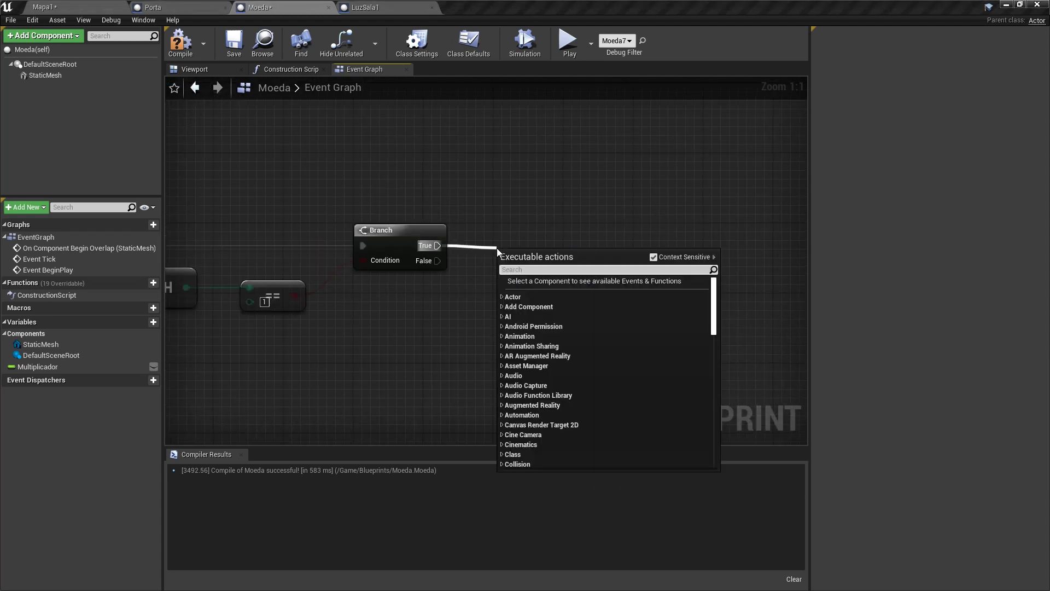
pyautogui.write('get all c')
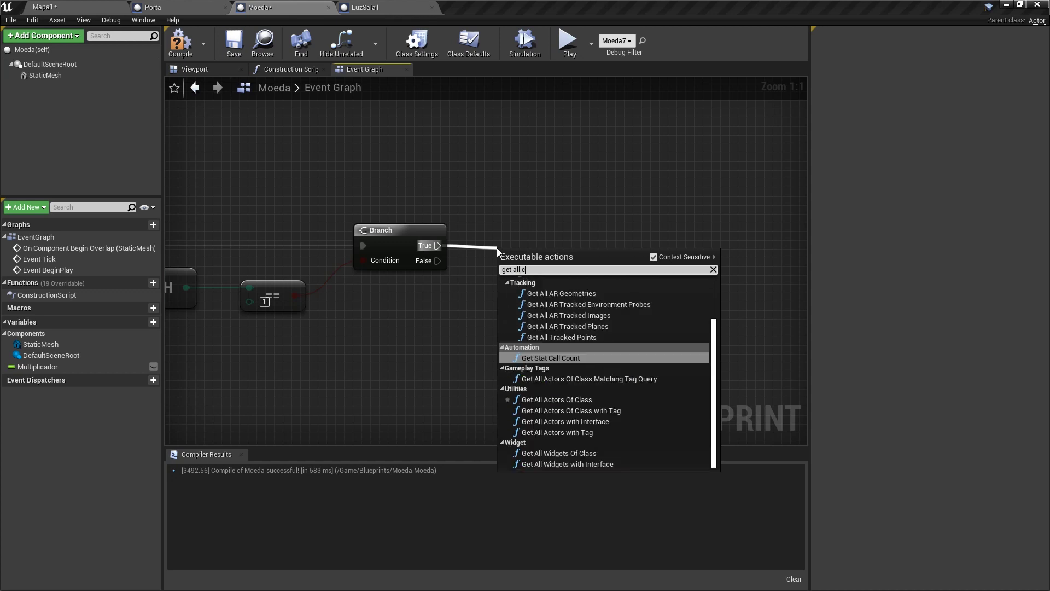
pyautogui.click(557, 399)
pyautogui.click(536, 269)
pyautogui.write('luz')
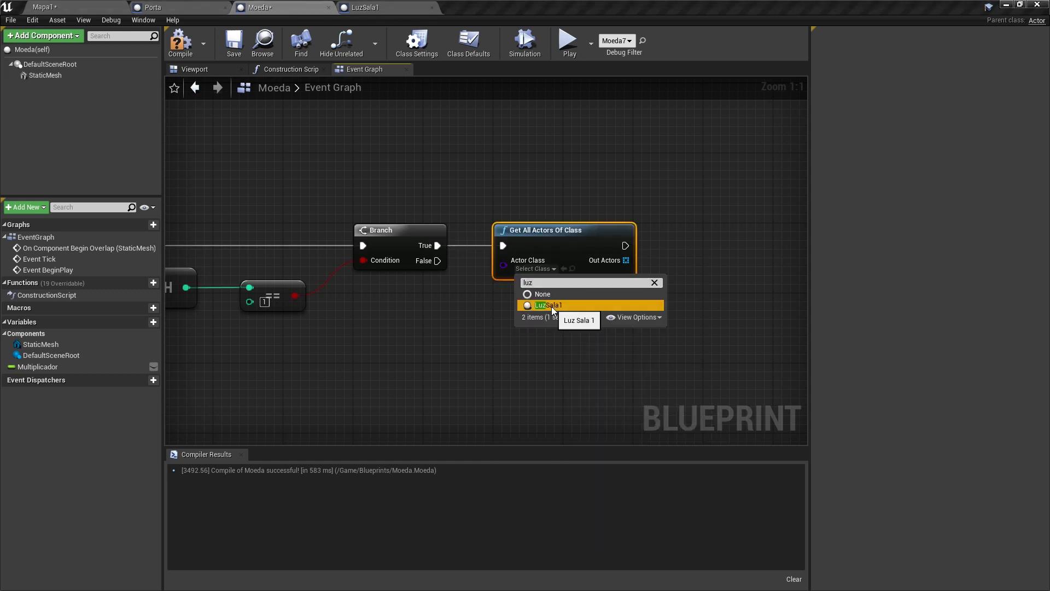
pyautogui.click(551, 306)
# Loop over every found LuzSala1 with For Each Loop and get its Point Light
pyautogui.moveTo(618, 229); pyautogui.dragTo(477, 220, button='right')
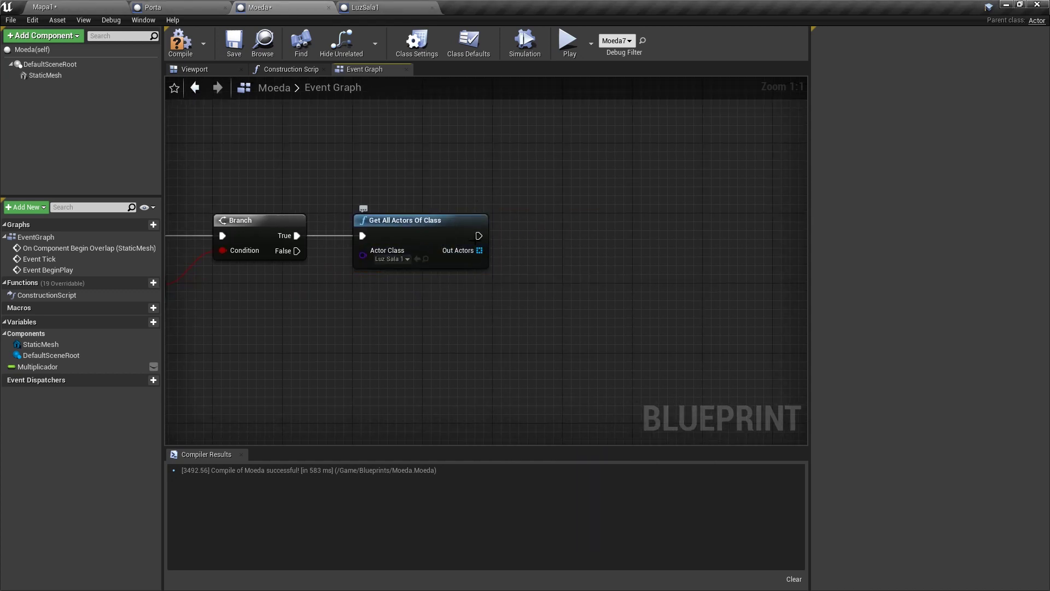
pyautogui.moveTo(479, 250); pyautogui.dragTo(545, 249)
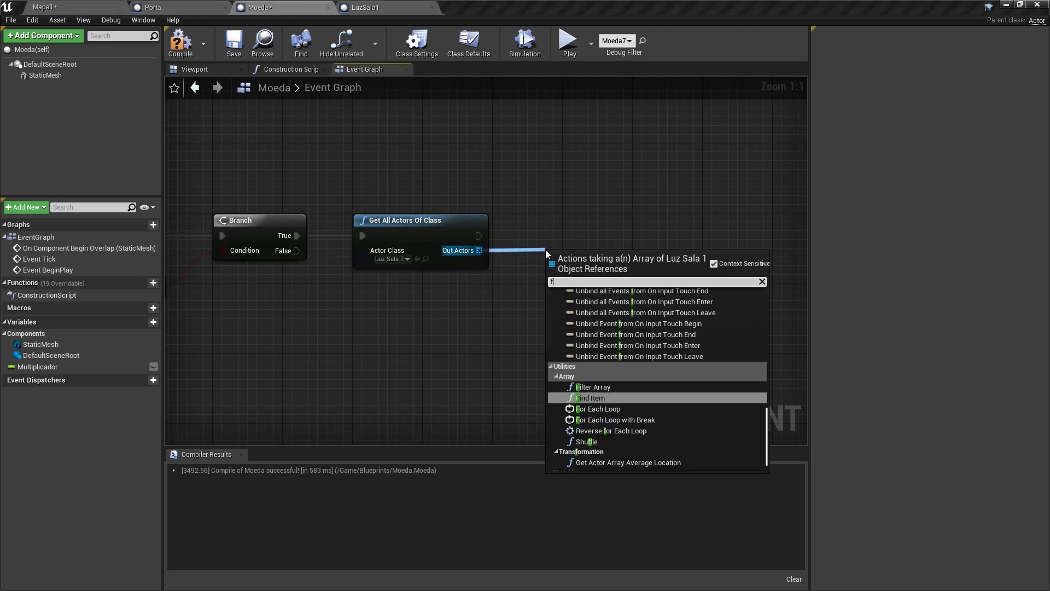
pyautogui.press('Escape')
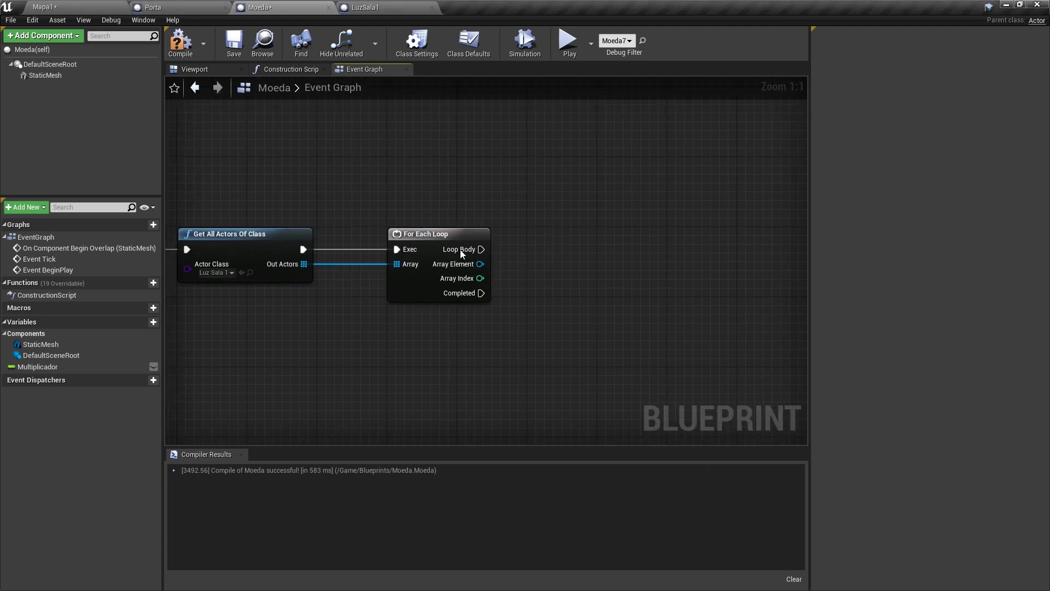
pyautogui.moveTo(523, 270); pyautogui.dragTo(526, 270)
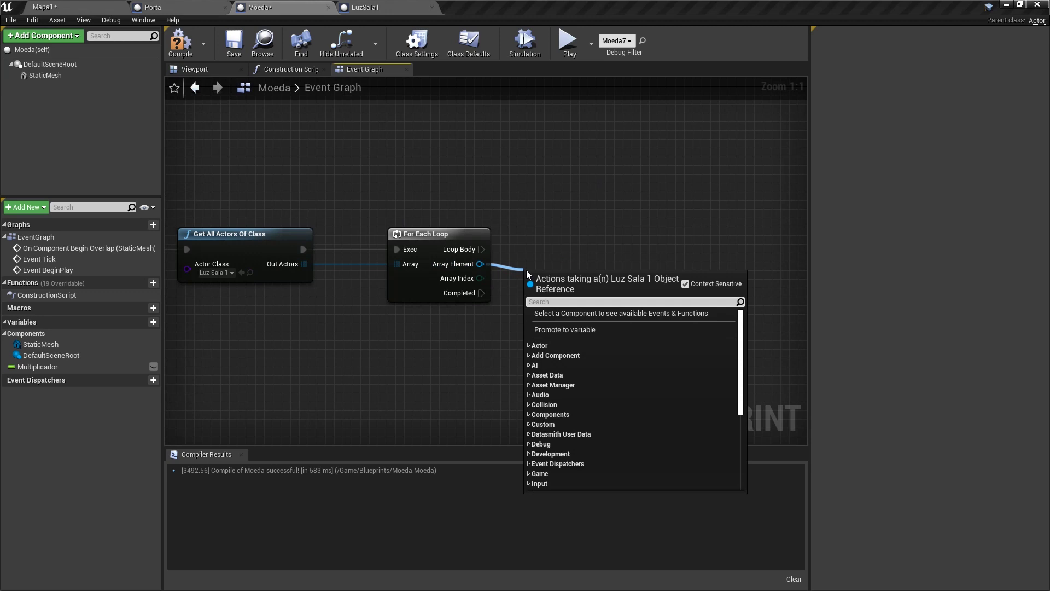
pyautogui.write('point light')
pyautogui.press('Return')
# Add Set Light Color on each Point Light with green as the new colour
pyautogui.moveTo(446, 276); pyautogui.dragTo(495, 262)
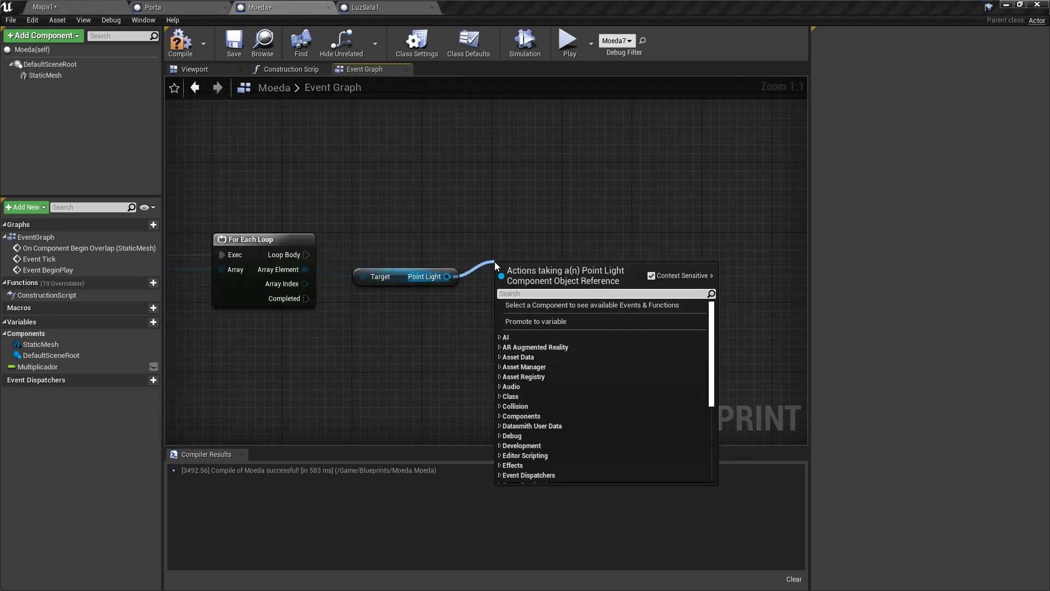
pyautogui.write('set light')
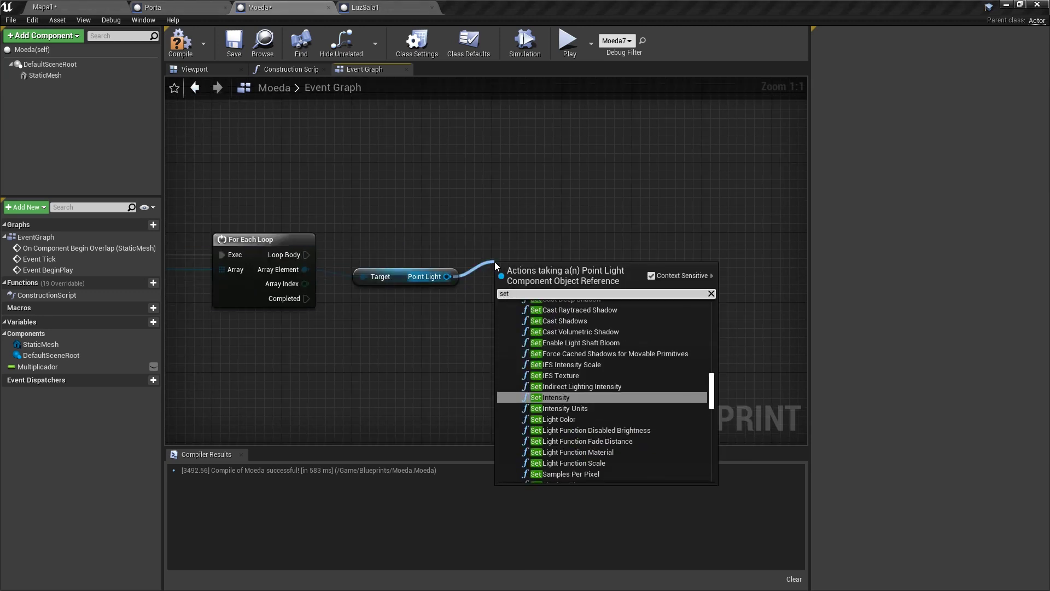
pyautogui.press('Return')
pyautogui.click(523, 302)
pyautogui.click(641, 387)
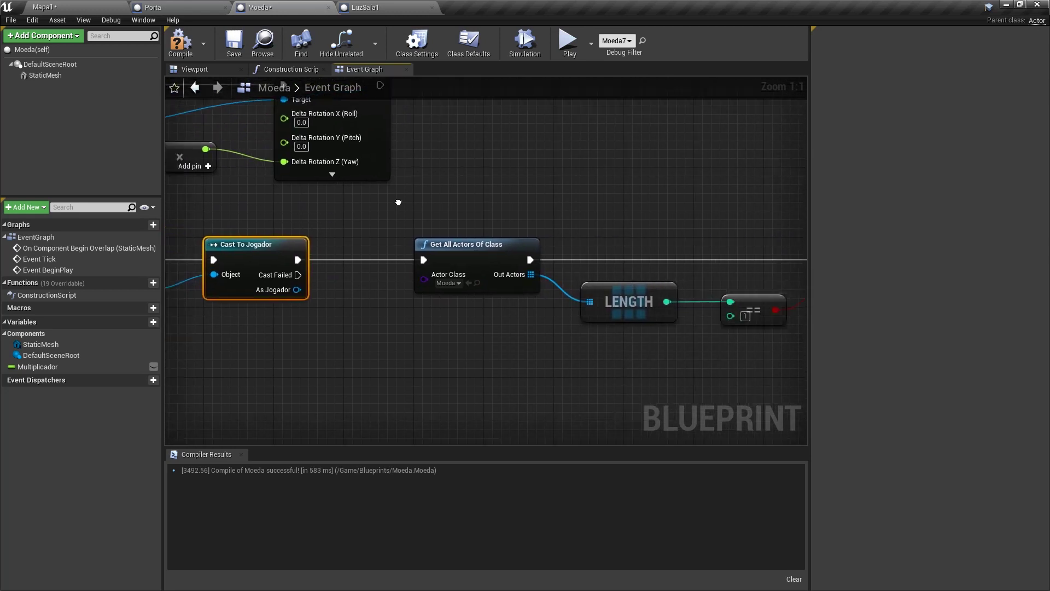
pyautogui.moveTo(301, 333); pyautogui.dragTo(671, 206)
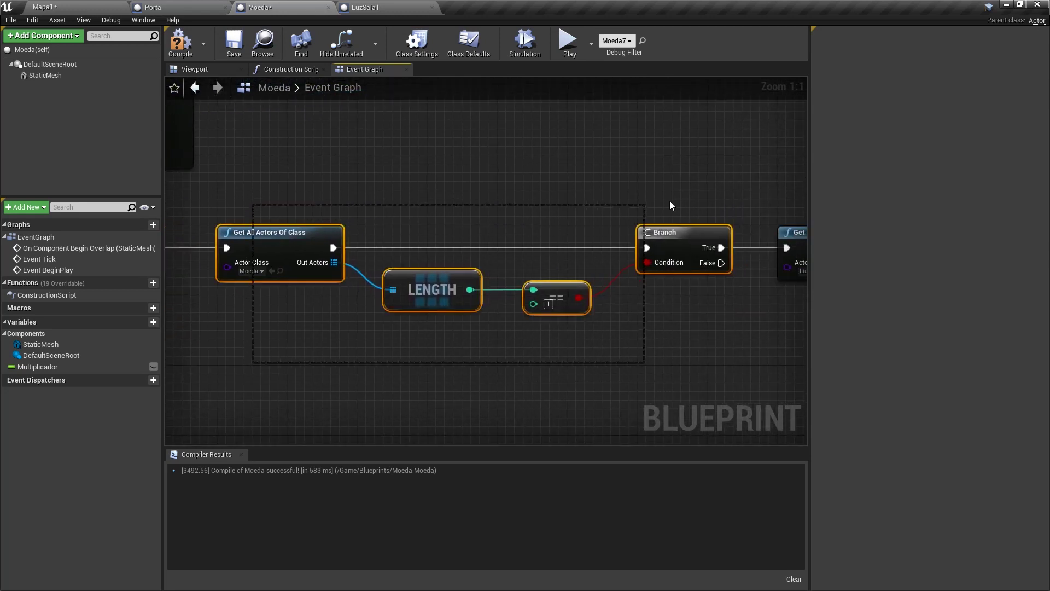
pyautogui.click(528, 329)
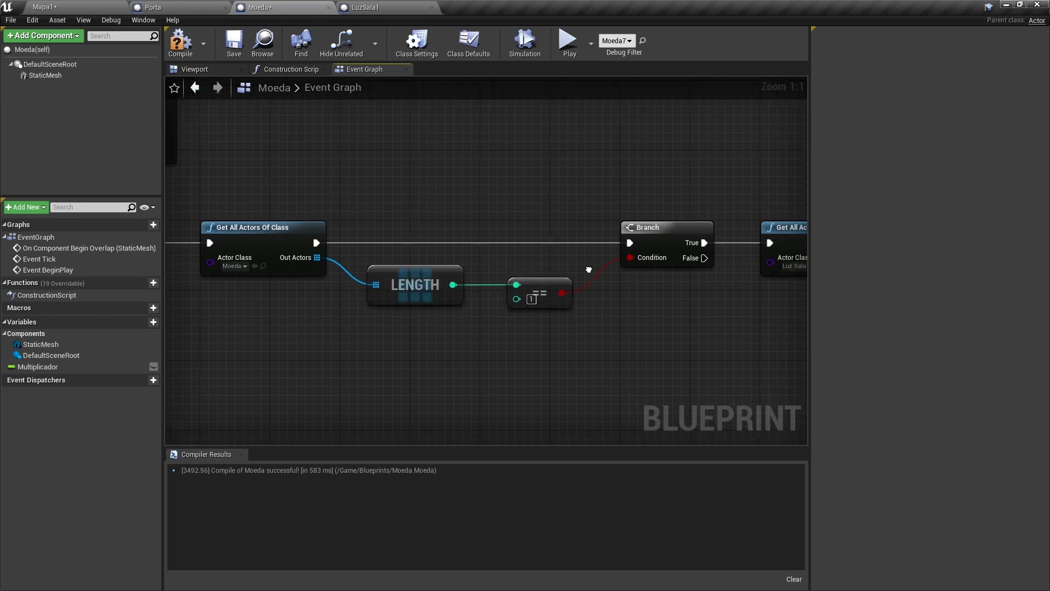
pyautogui.moveTo(304, 280); pyautogui.dragTo(369, 282, button='right')
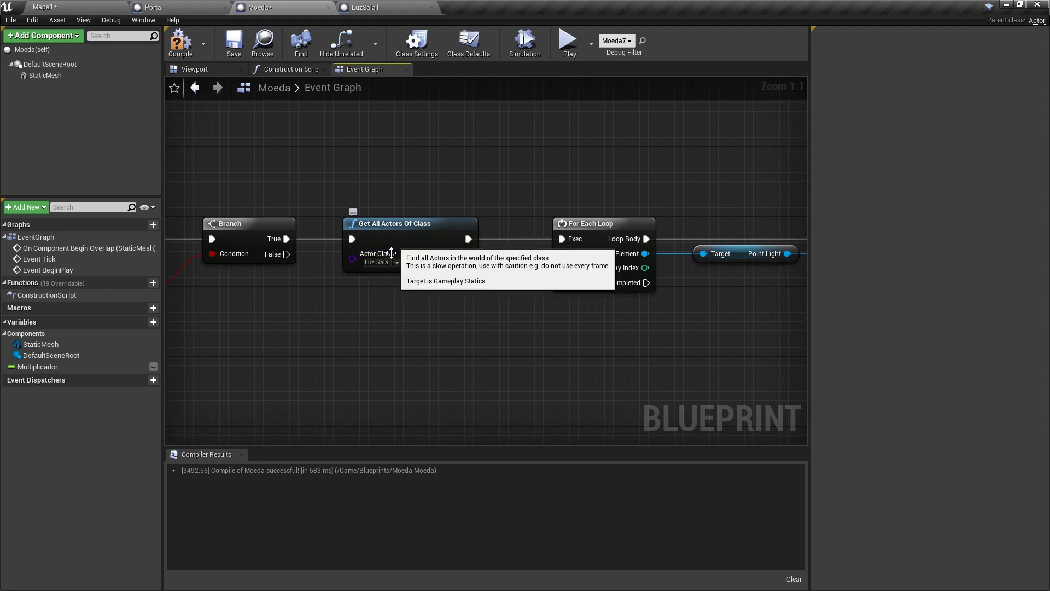
pyautogui.moveTo(464, 296); pyautogui.dragTo(318, 228, button='right')
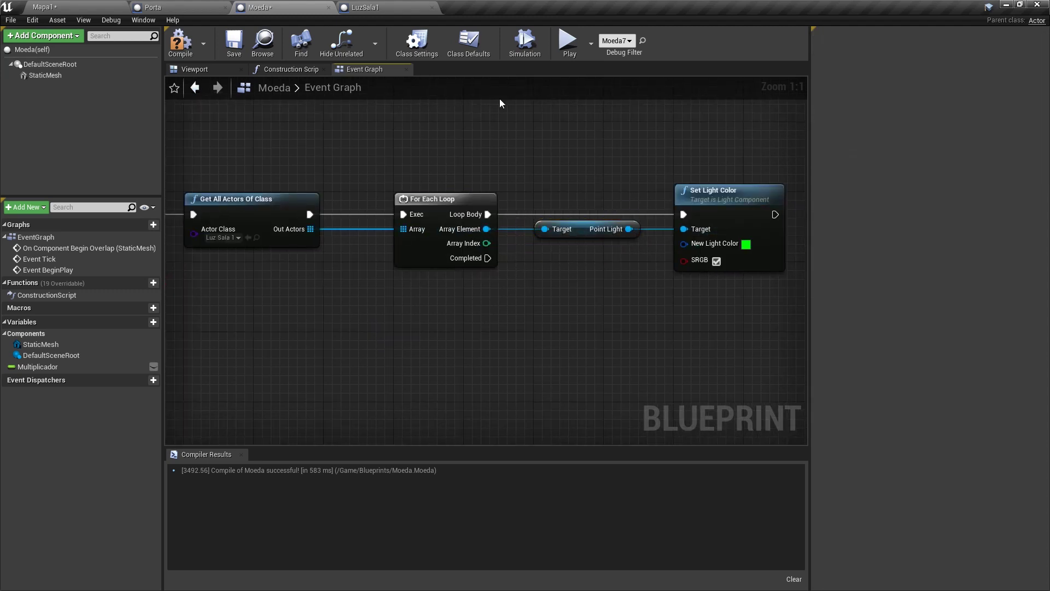
pyautogui.click(382, 8)
# Check the LuzSala1 PointLight's red colour setting, then return to Moeda's event graph
pyautogui.click(87, 109)
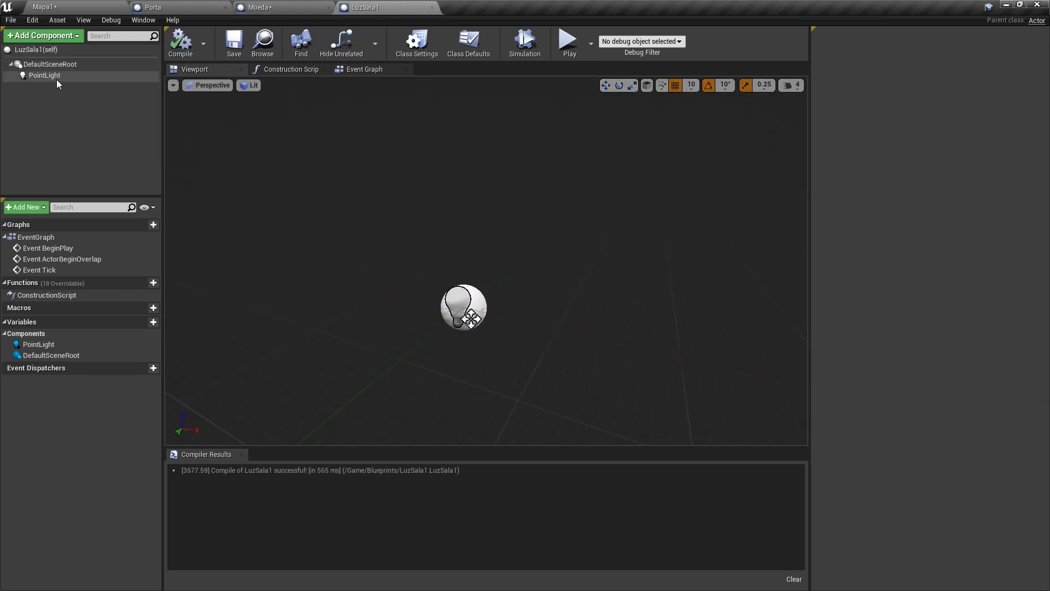
pyautogui.click(54, 77)
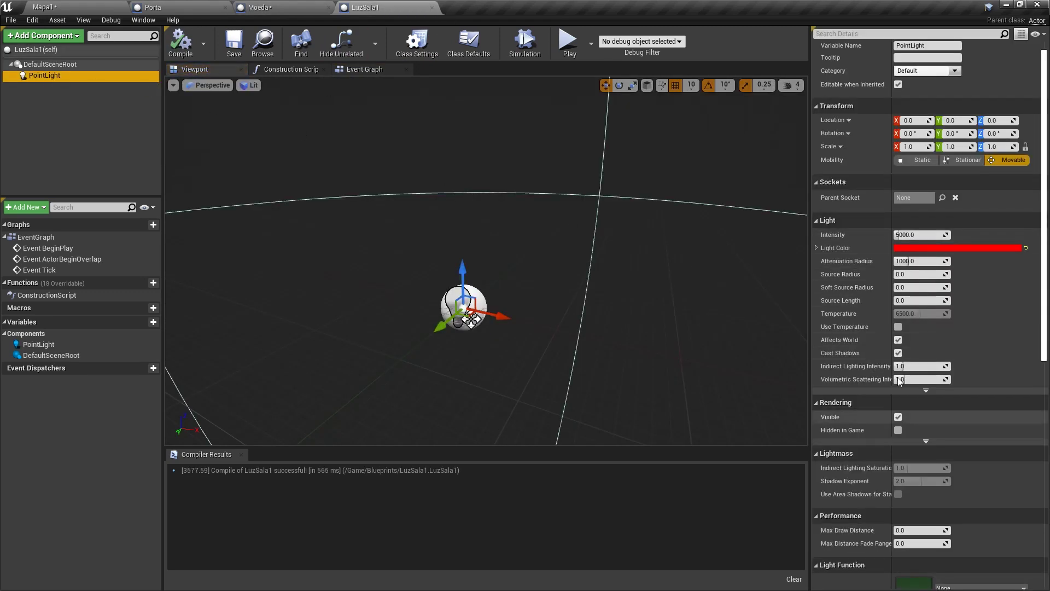
pyautogui.click(257, 7)
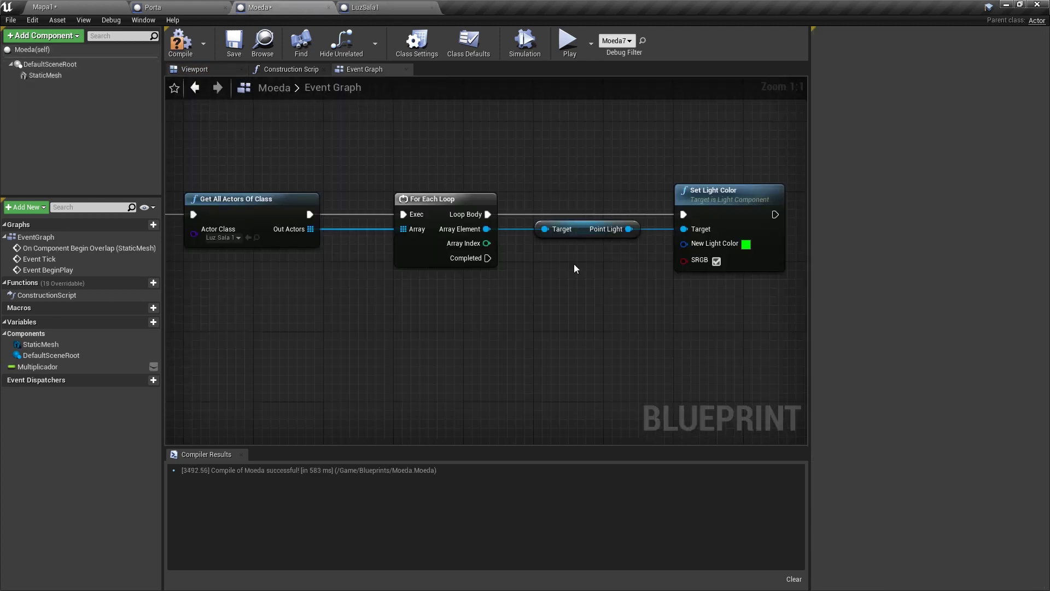
pyautogui.moveTo(576, 202); pyautogui.dragTo(431, 184, button='right')
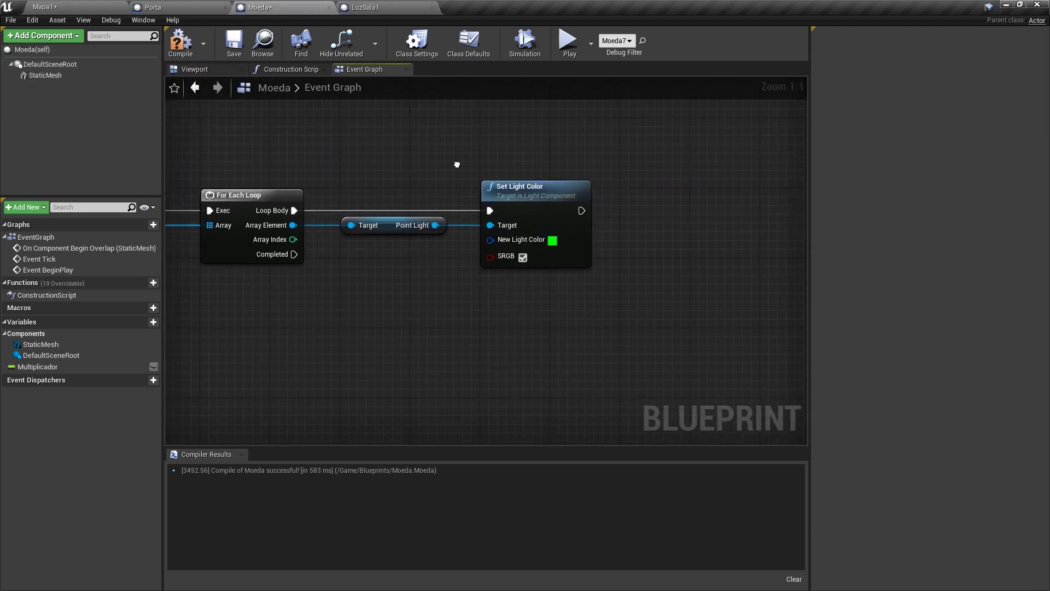
pyautogui.click(383, 7)
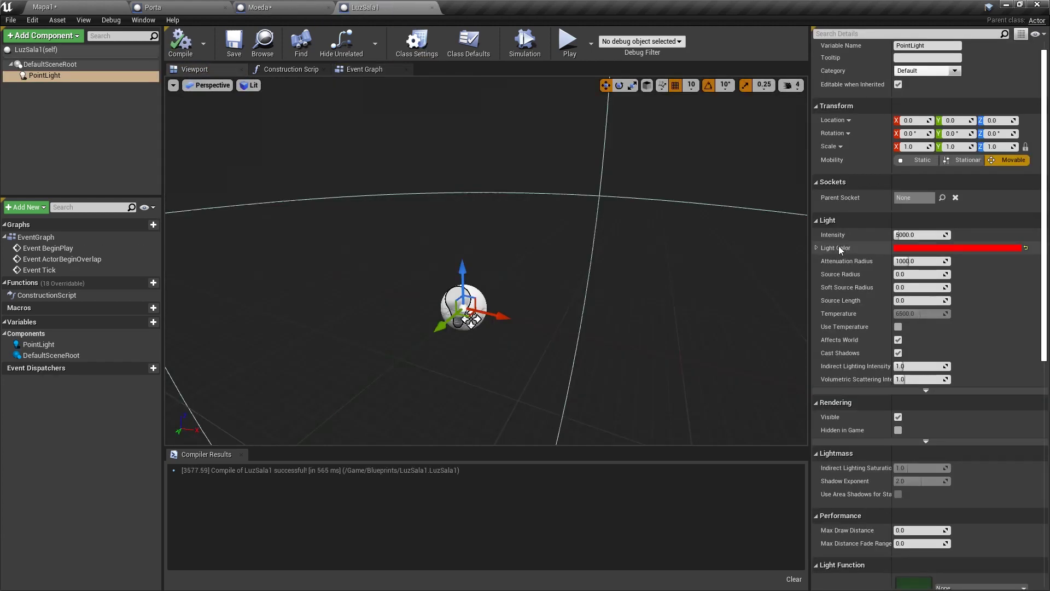
pyautogui.hotkey('ctrl', 'Tab')
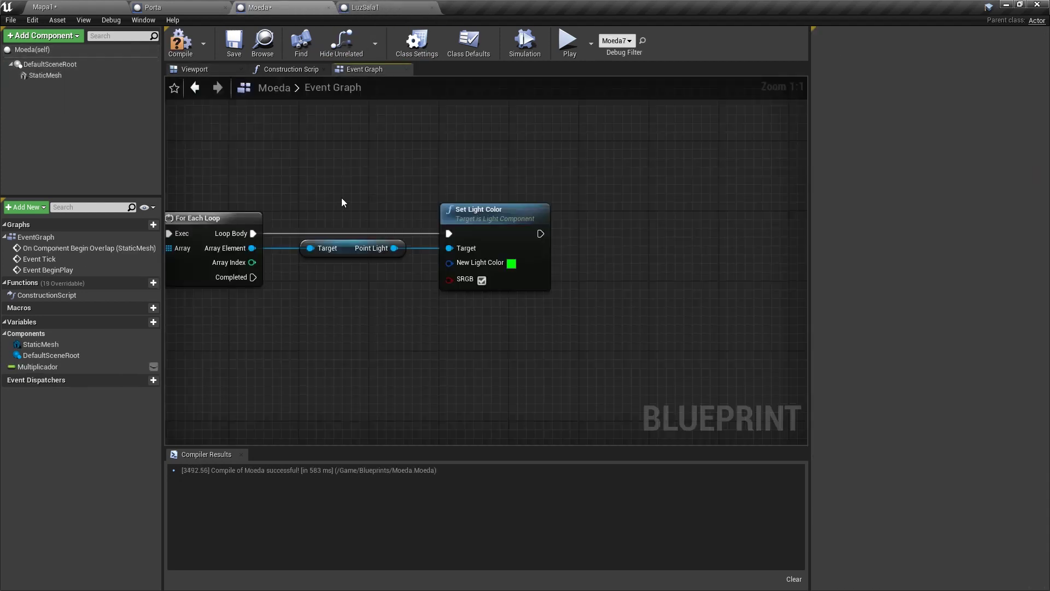
# Add DestroyActor after the loop's Completed output and wire Branch False into it
pyautogui.moveTo(341, 198)
pyautogui.mouseDown(button='right')
pyautogui.moveTo(493, 186)
pyautogui.moveTo(424, 190)
pyautogui.mouseUp(button='right')
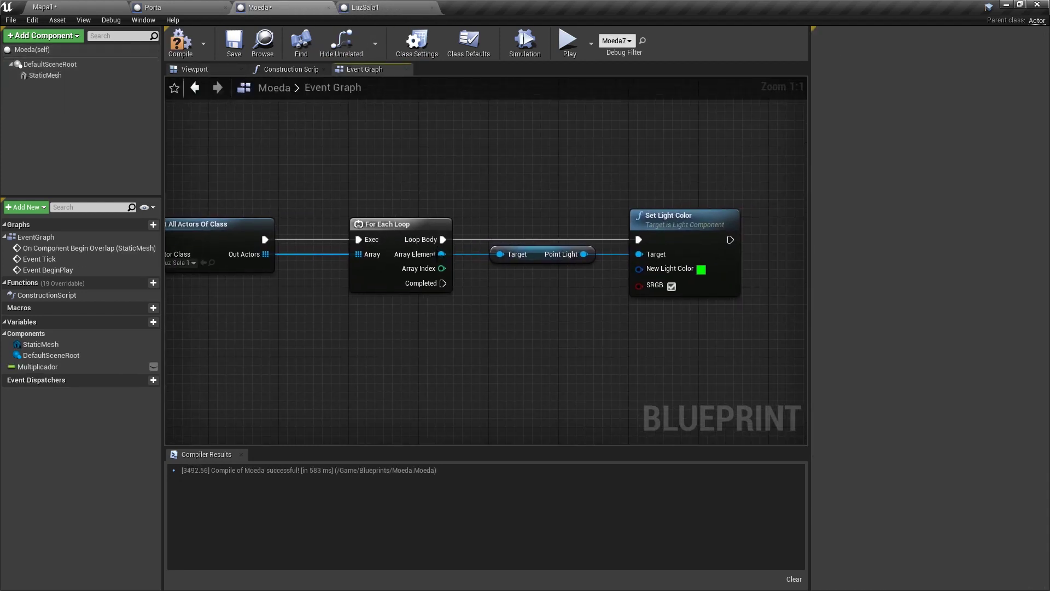
pyautogui.moveTo(441, 254); pyautogui.dragTo(460, 253)
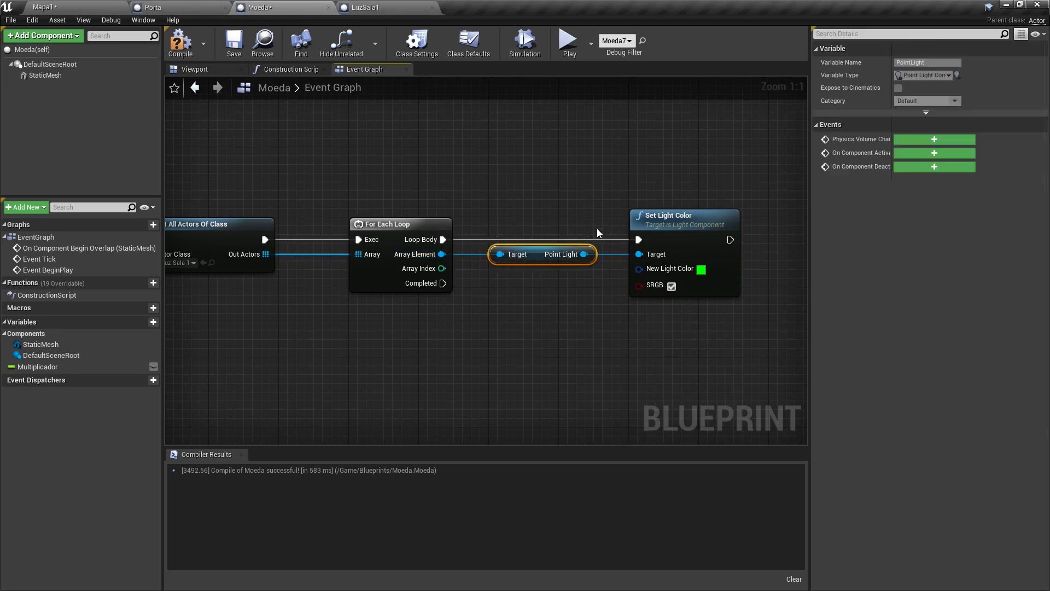
pyautogui.click(612, 206)
pyautogui.moveTo(611, 206); pyautogui.dragTo(503, 195, button='right')
pyautogui.moveTo(566, 240); pyautogui.dragTo(677, 184, button='right')
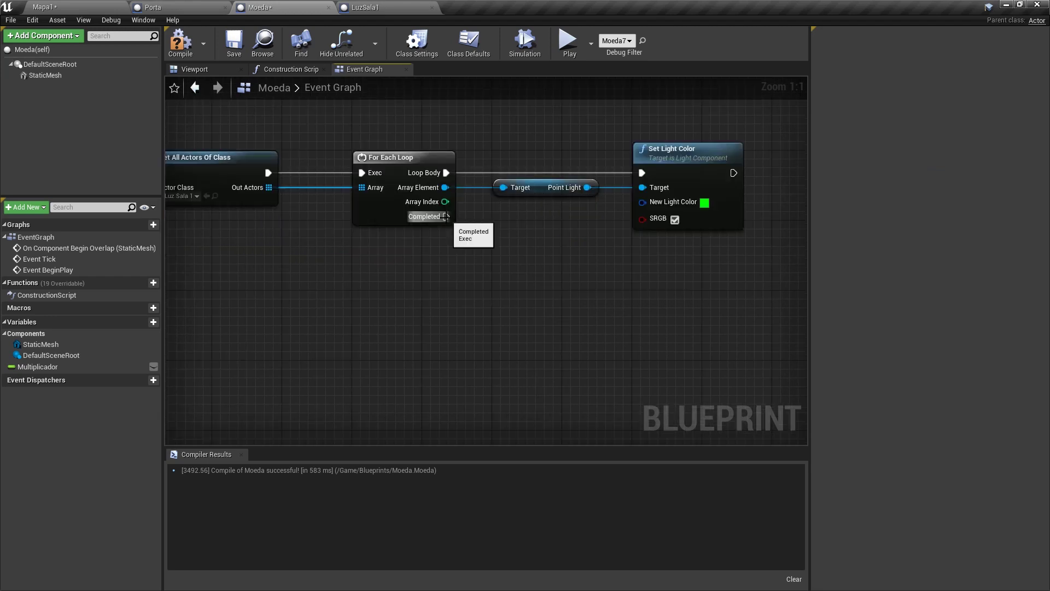
pyautogui.moveTo(536, 295); pyautogui.dragTo(540, 297)
pyautogui.write('destroy acto')
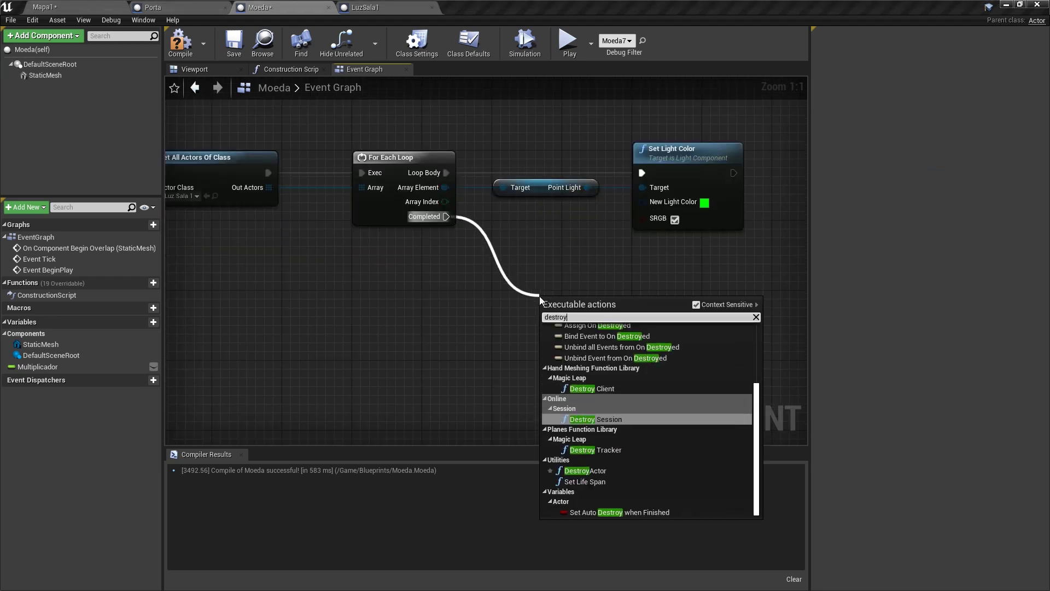
pyautogui.moveTo(539, 296)
pyautogui.mouseDown(button='right')
pyautogui.moveTo(349, 278)
pyautogui.moveTo(535, 273)
pyautogui.mouseUp(button='right')
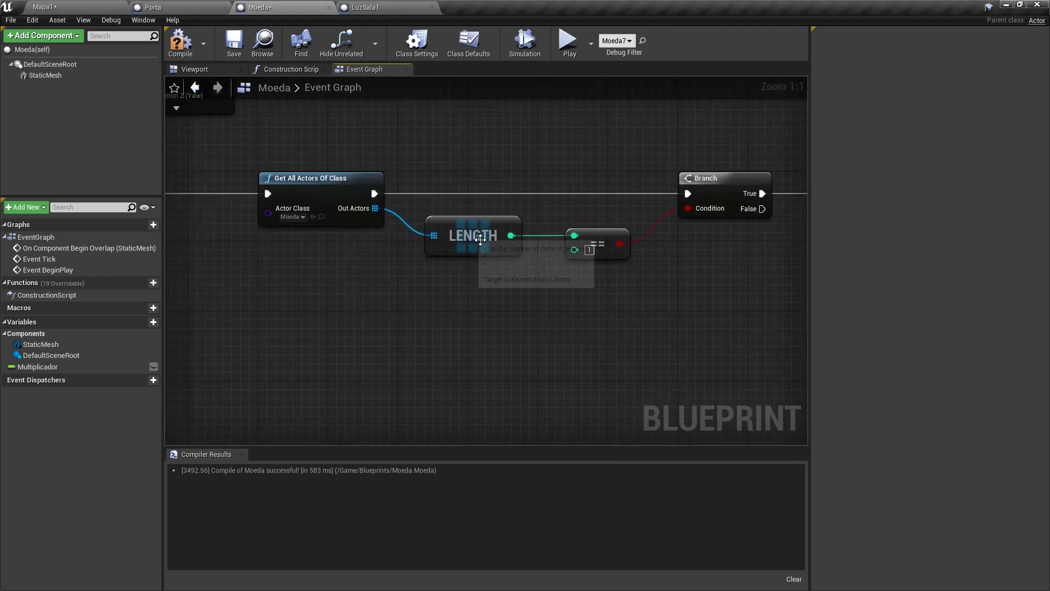
pyautogui.moveTo(711, 290); pyautogui.dragTo(194, 253, button='right')
pyautogui.moveTo(196, 165)
pyautogui.mouseDown()
pyautogui.moveTo(597, 319)
pyautogui.moveTo(682, 282)
pyautogui.mouseUp()
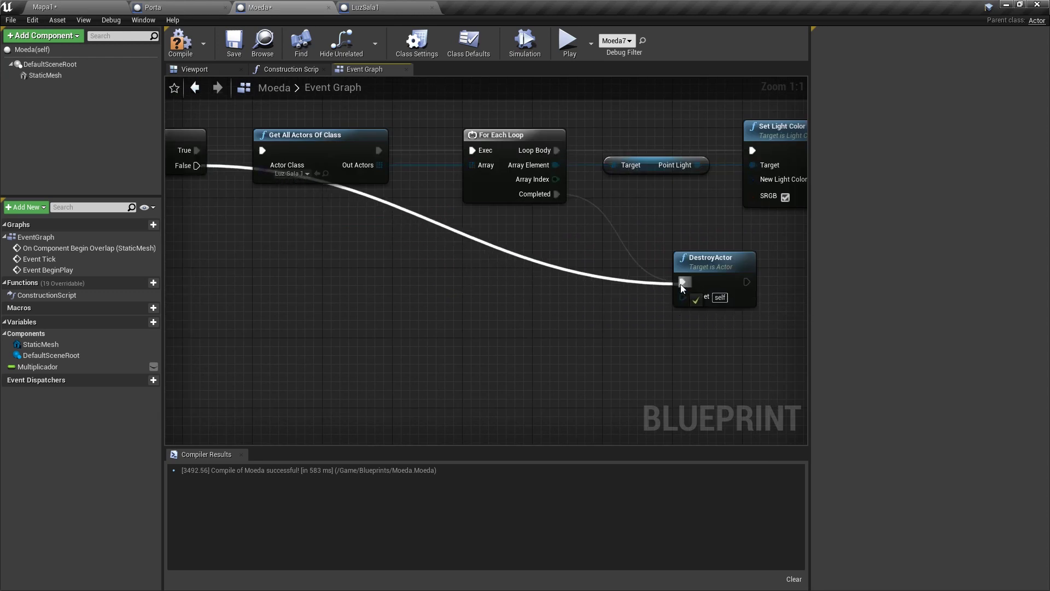
# Move the PlayerStart to a new spot in the level
pyautogui.moveTo(523, 217); pyautogui.dragTo(523, 217, button='right')
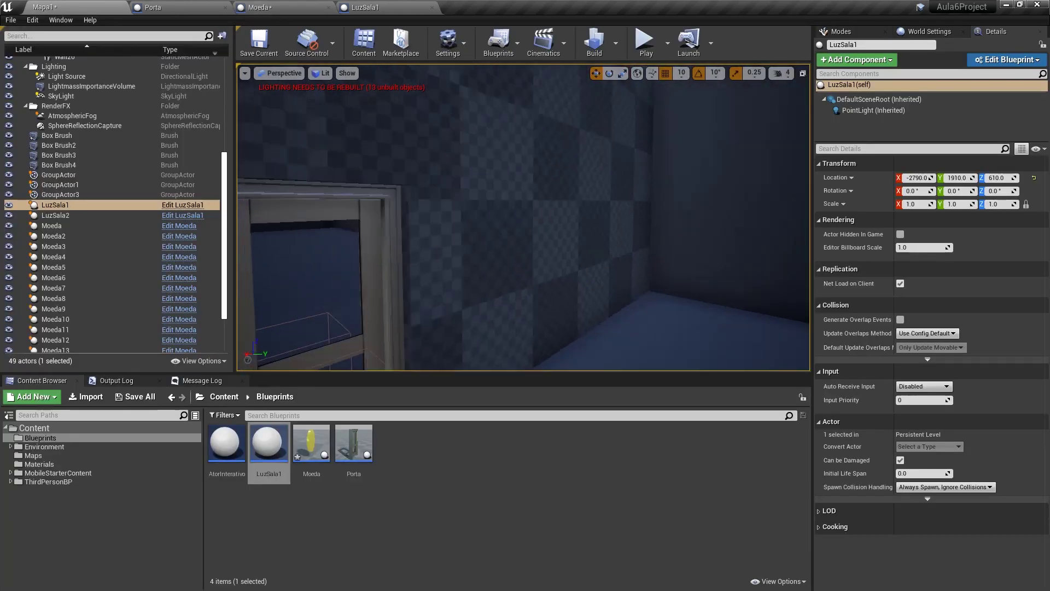
pyautogui.click(463, 204)
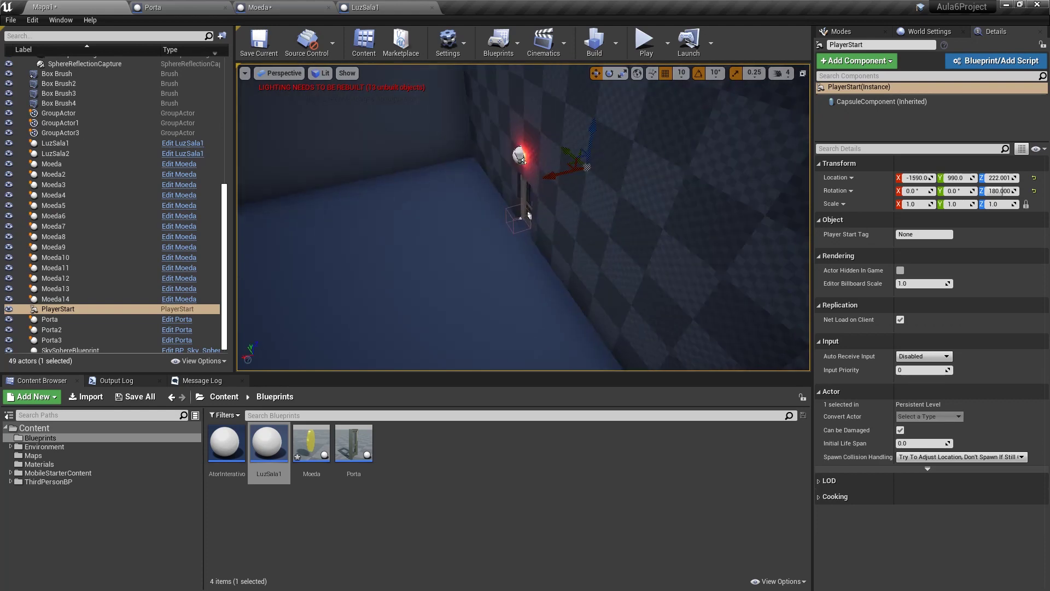
pyautogui.keyDown('shift'); pyautogui.moveTo(455, 196); pyautogui.dragTo(587, 181); pyautogui.keyUp('shift')
# Play-test collecting the coins until the light turns green, then duplicate LuzSala1 as LuzSala2
pyautogui.hotkey('alt', 'p')
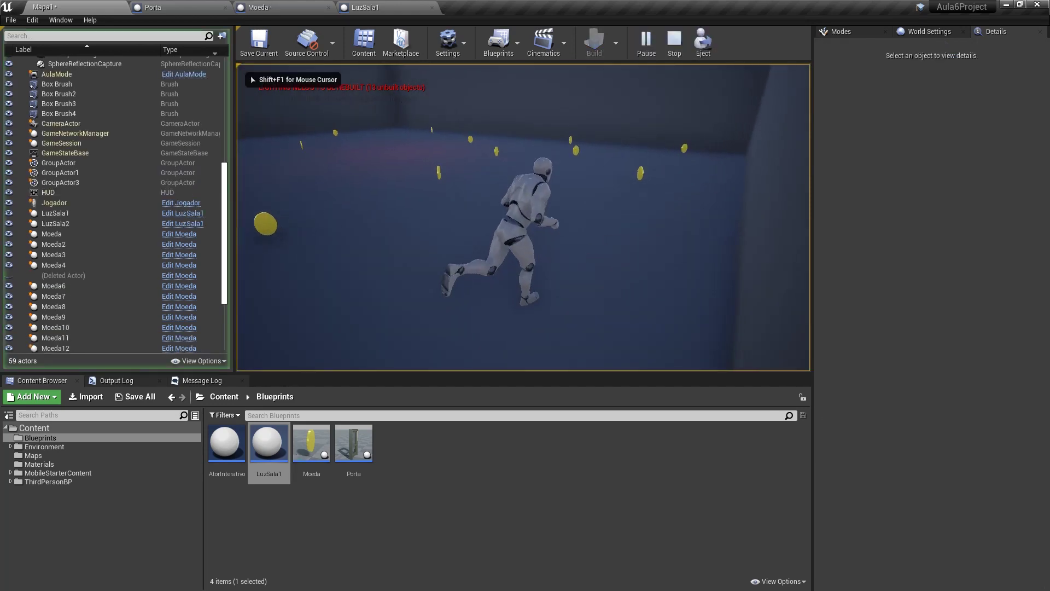
pyautogui.press('w')
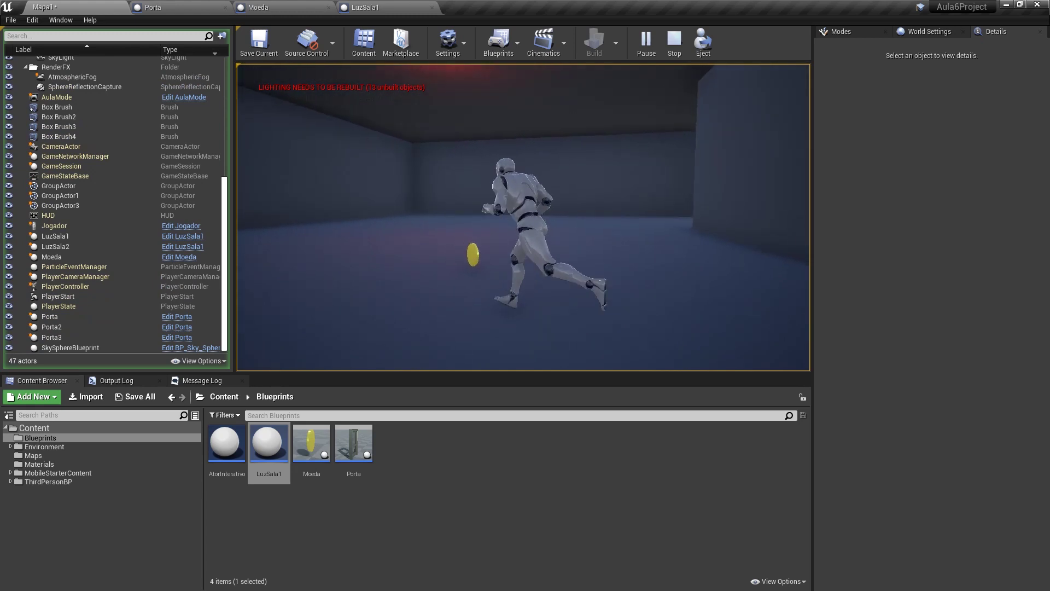
pyautogui.press('w')
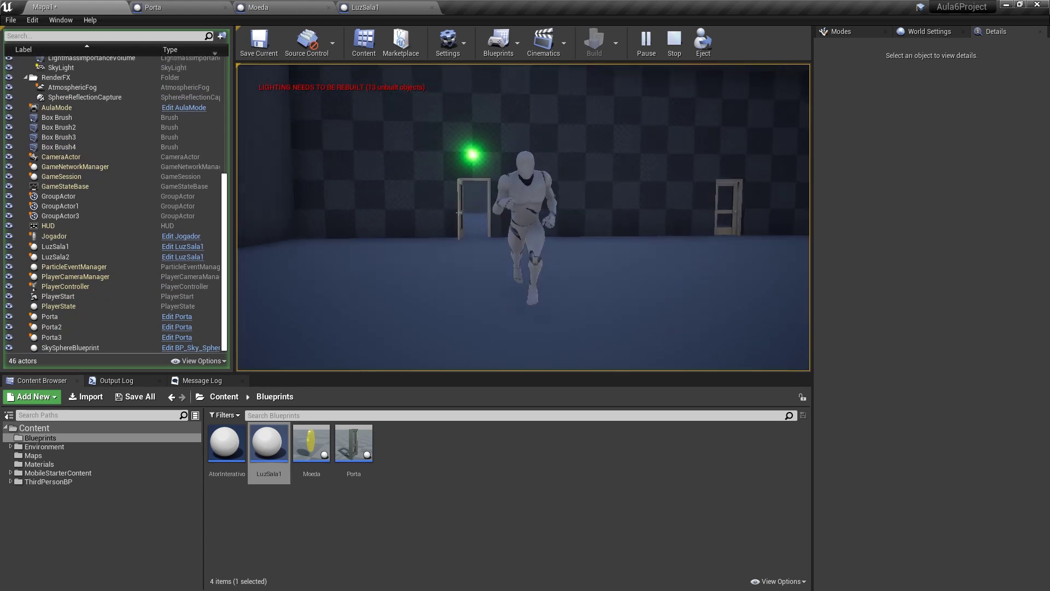
pyautogui.press('Escape')
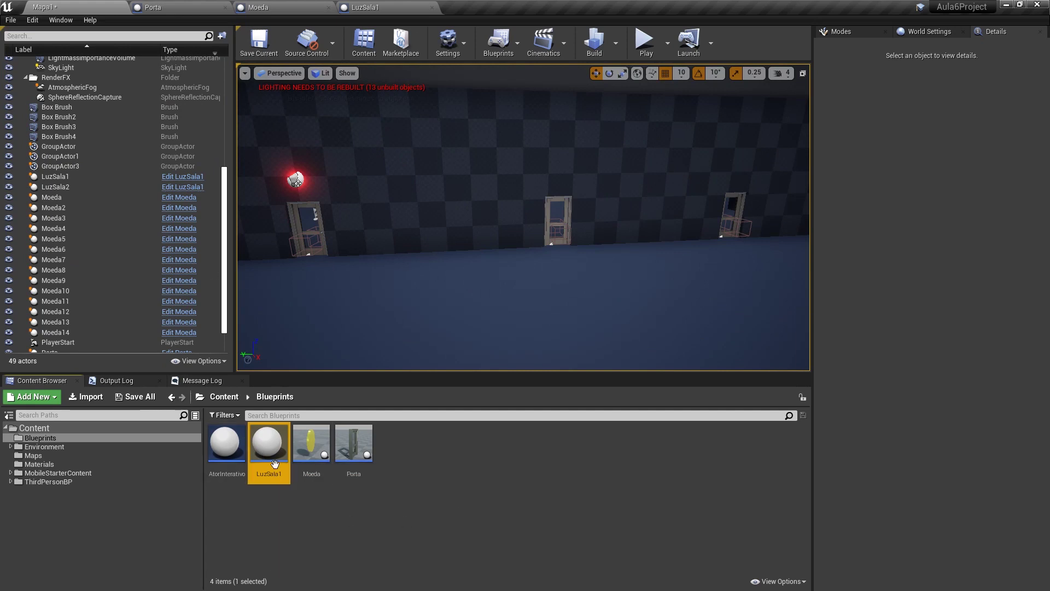
pyautogui.hotkey('ctrl', 'w')
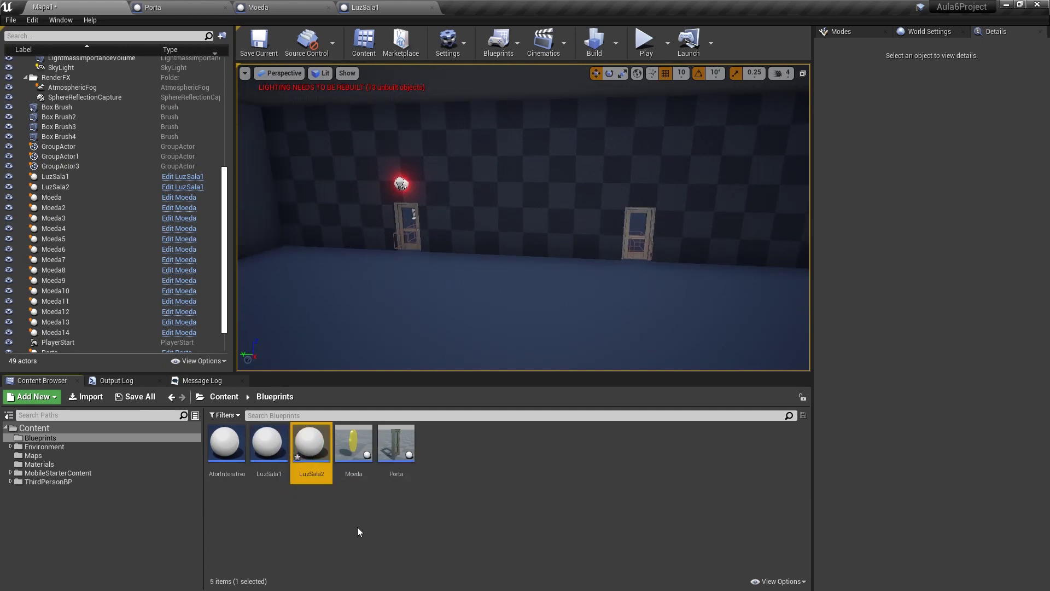
# Duplicate the light blueprint and place LuzSala2 and LuzSala3 lights in the room
pyautogui.hotkey('ctrl', 'w')
pyautogui.click(361, 524)
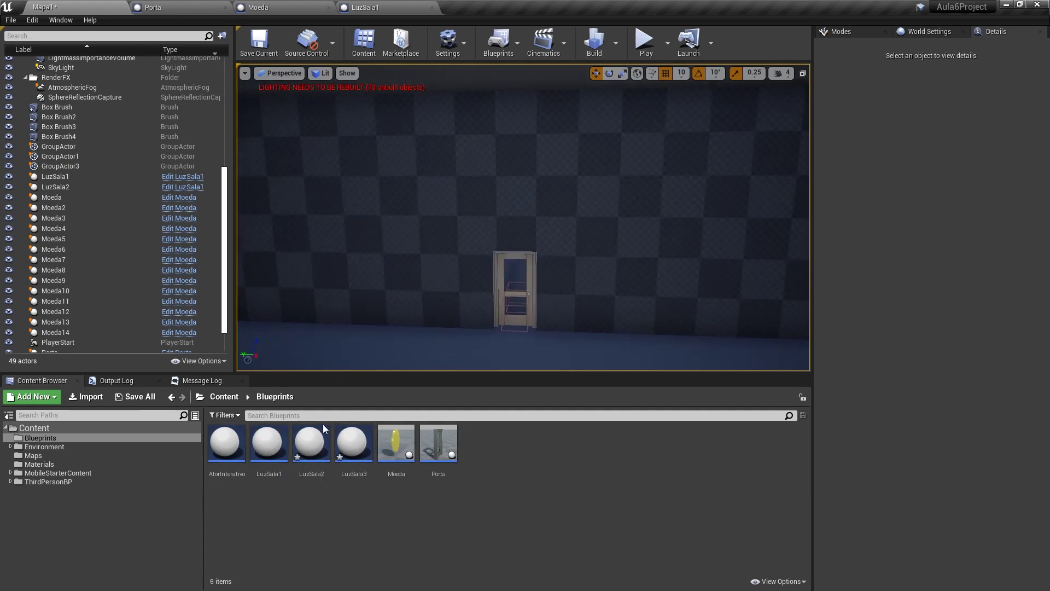
pyautogui.moveTo(310, 442); pyautogui.dragTo(514, 223)
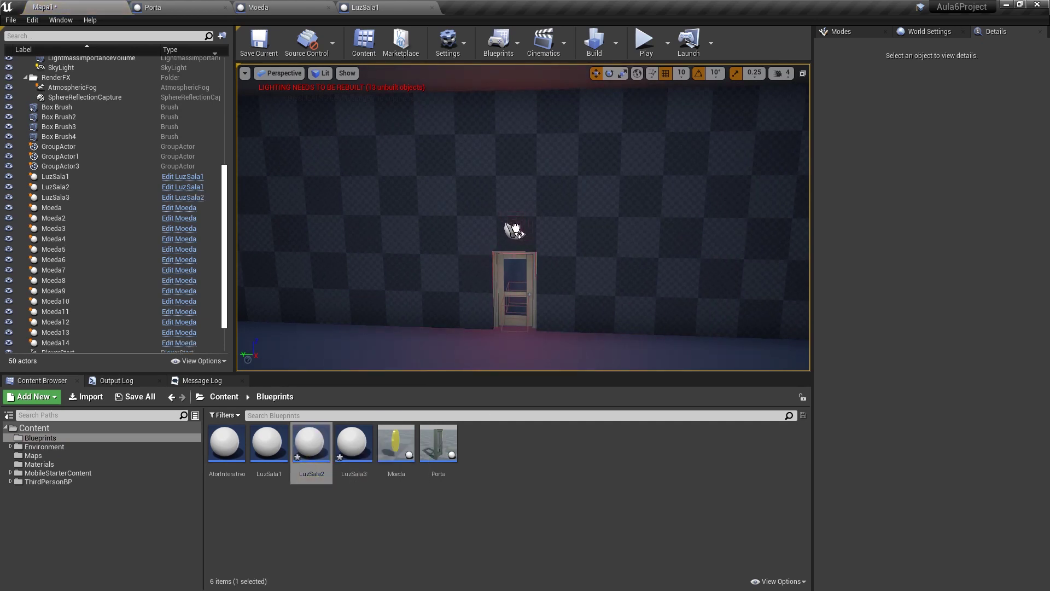
pyautogui.moveTo(354, 442); pyautogui.dragTo(443, 241)
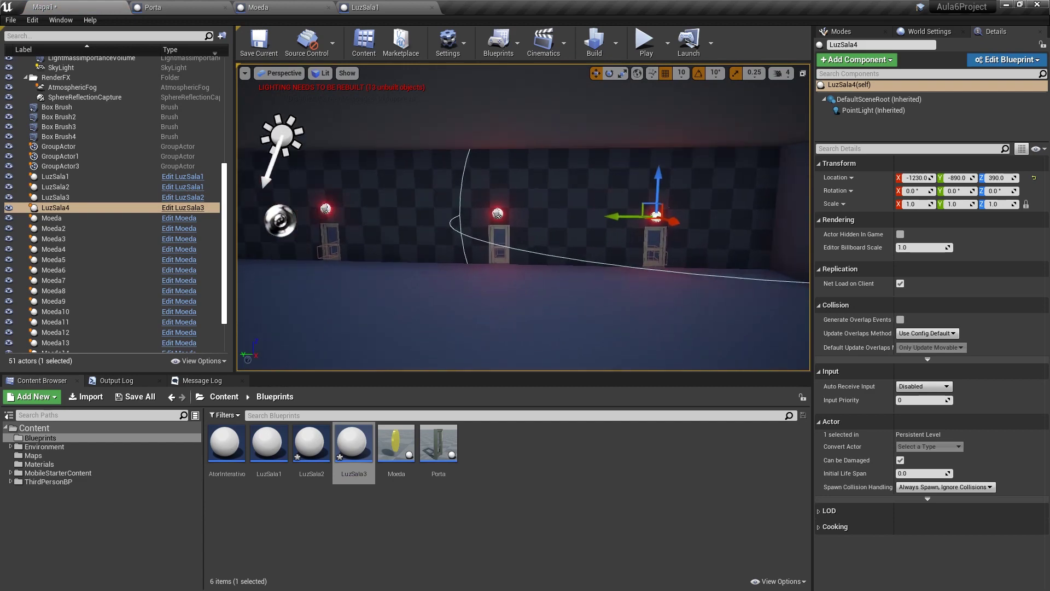
pyautogui.moveTo(442, 240)
pyautogui.mouseDown()
pyautogui.moveTo(536, 220)
pyautogui.moveTo(573, 245)
pyautogui.moveTo(536, 251)
pyautogui.mouseUp()
pyautogui.scroll(-3, 604, 276)
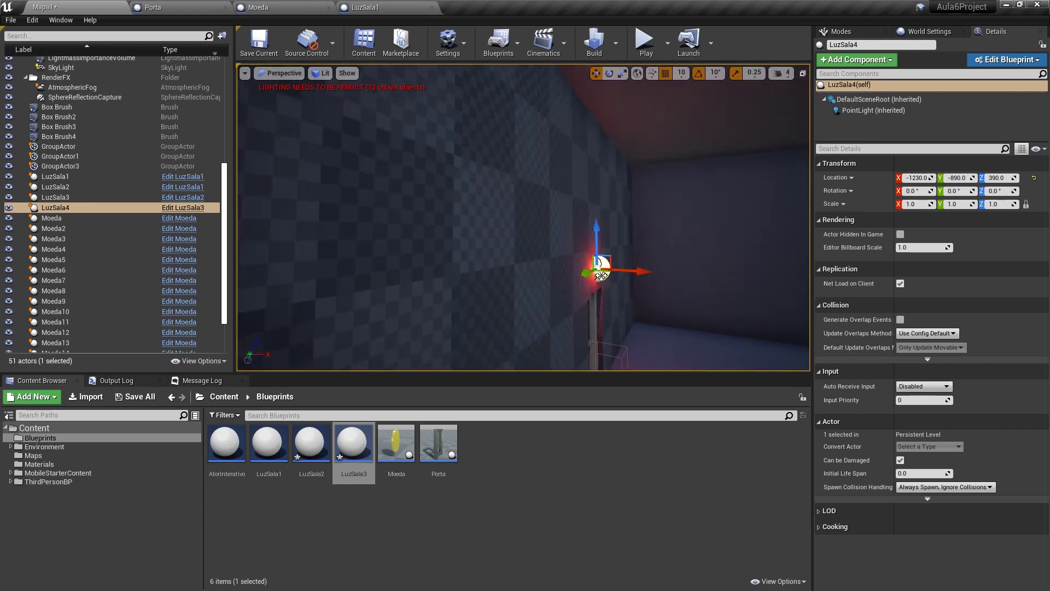
pyautogui.moveTo(536, 252); pyautogui.dragTo(546, 230)
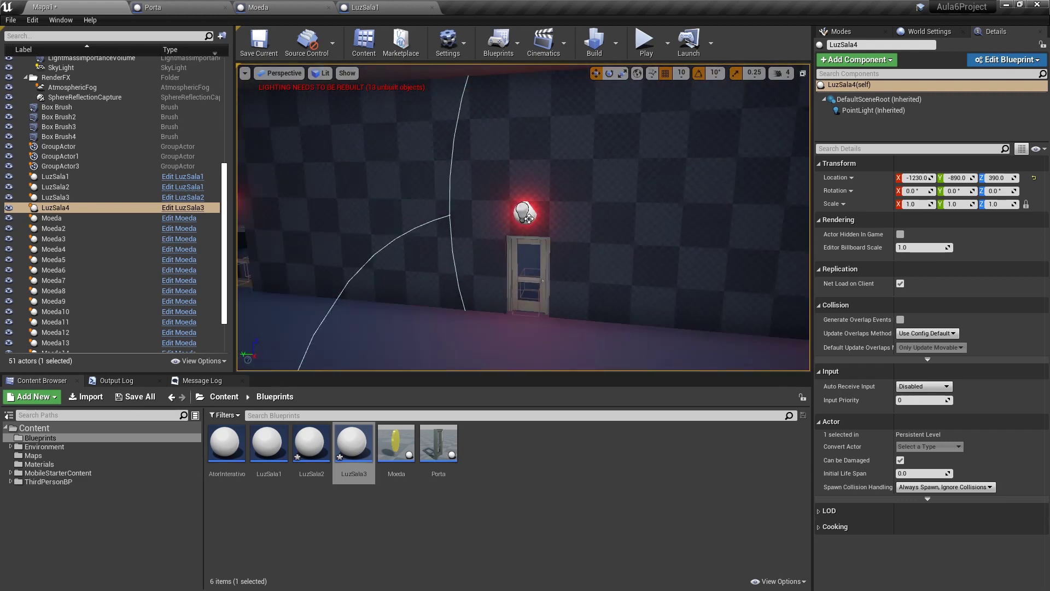
# Give the LuzSala5 light above the door an intensity of 8000 at height 610
pyautogui.click(526, 212)
pyautogui.click(873, 110)
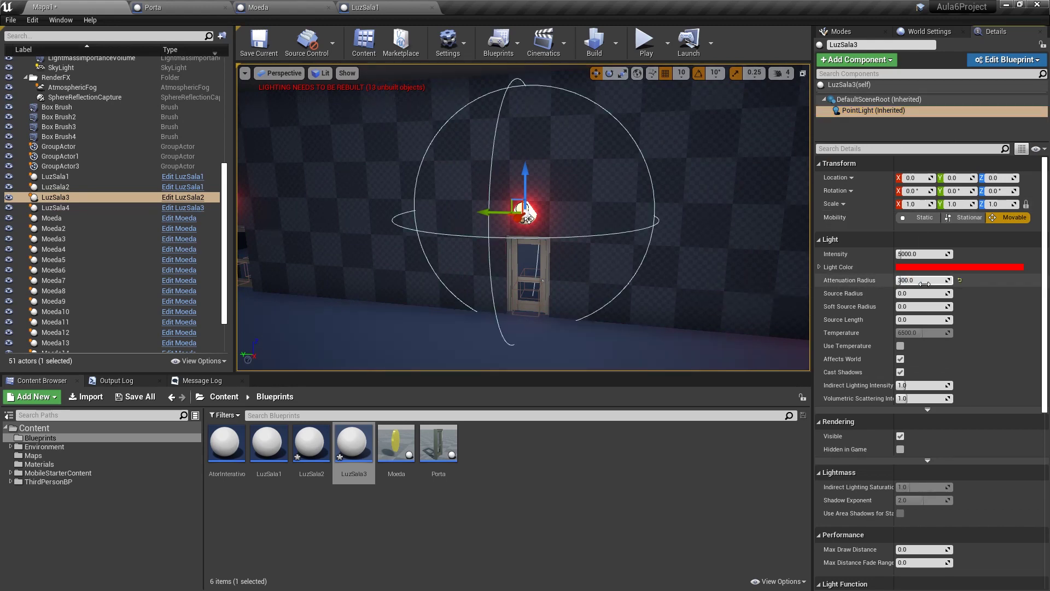
pyautogui.press('f')
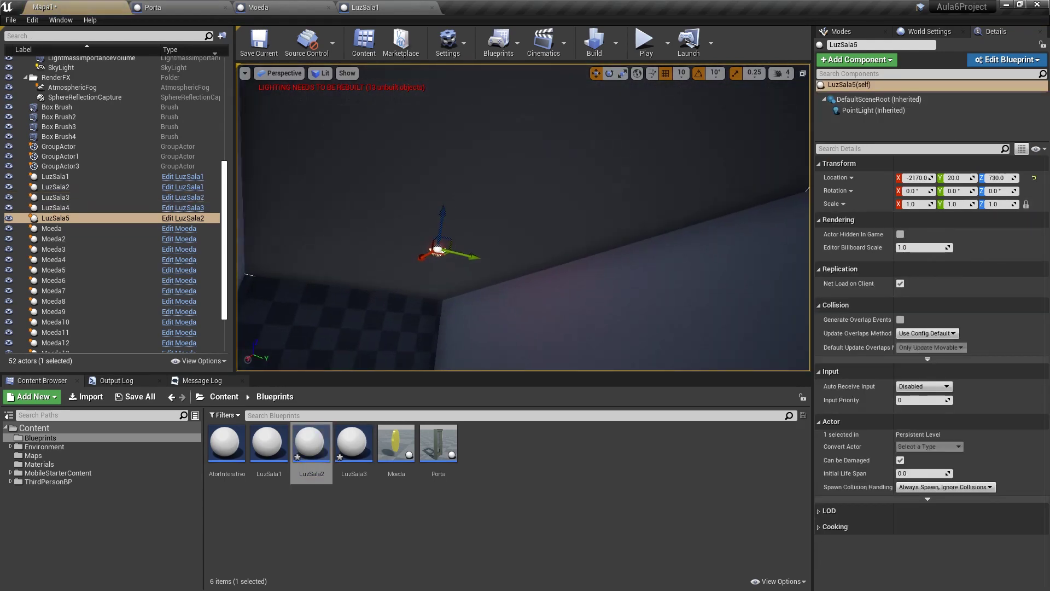
pyautogui.click(873, 110)
pyautogui.click(926, 252)
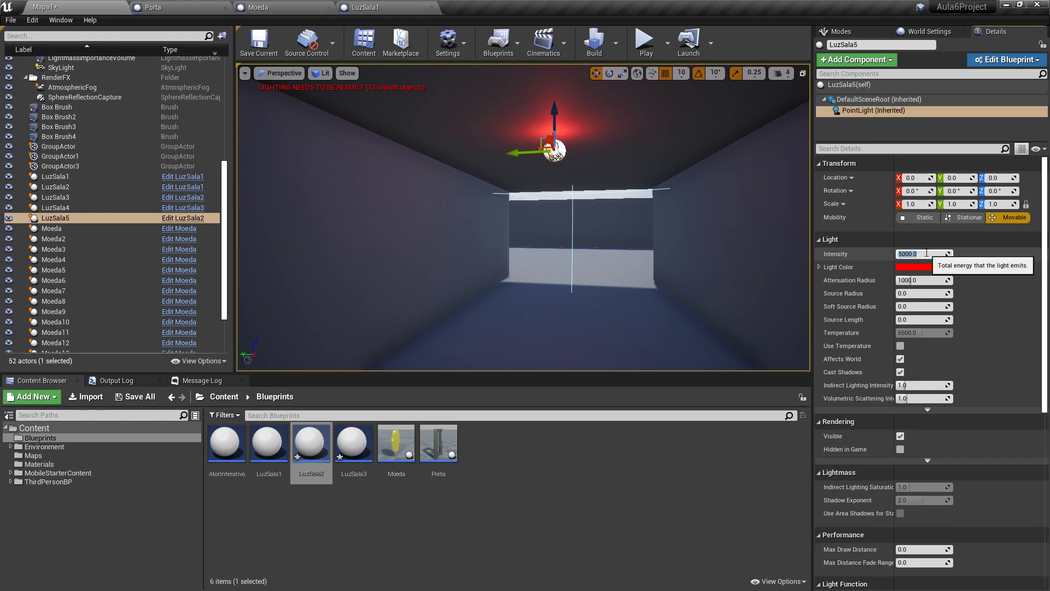
pyautogui.press('Return')
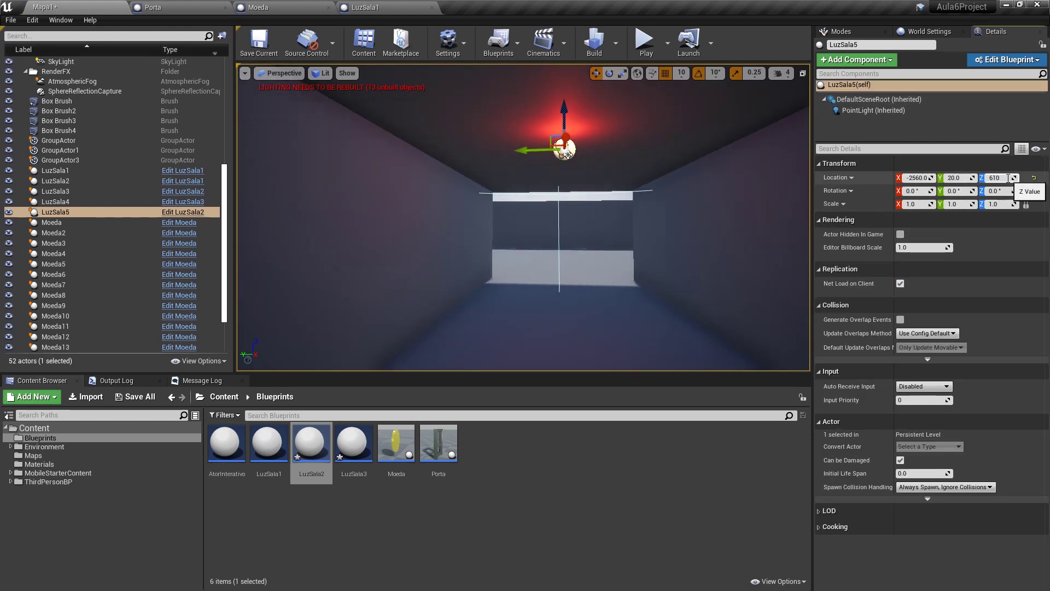
pyautogui.press('Return')
pyautogui.scroll(-5, 558, 227)
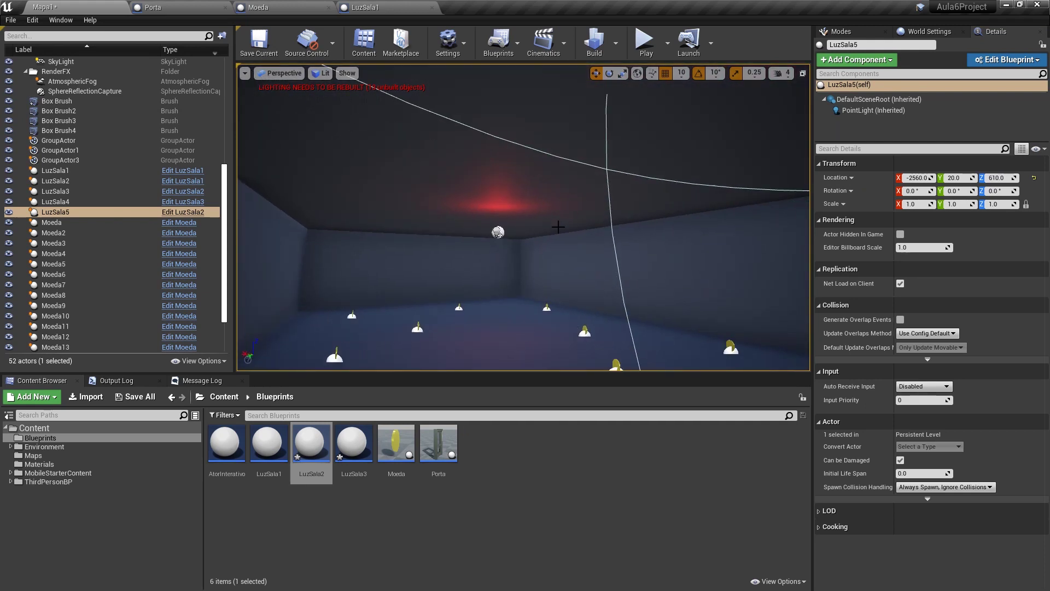
# Place another LuzSala3 light in the room, set its height and intensity 8000
pyautogui.click(497, 232)
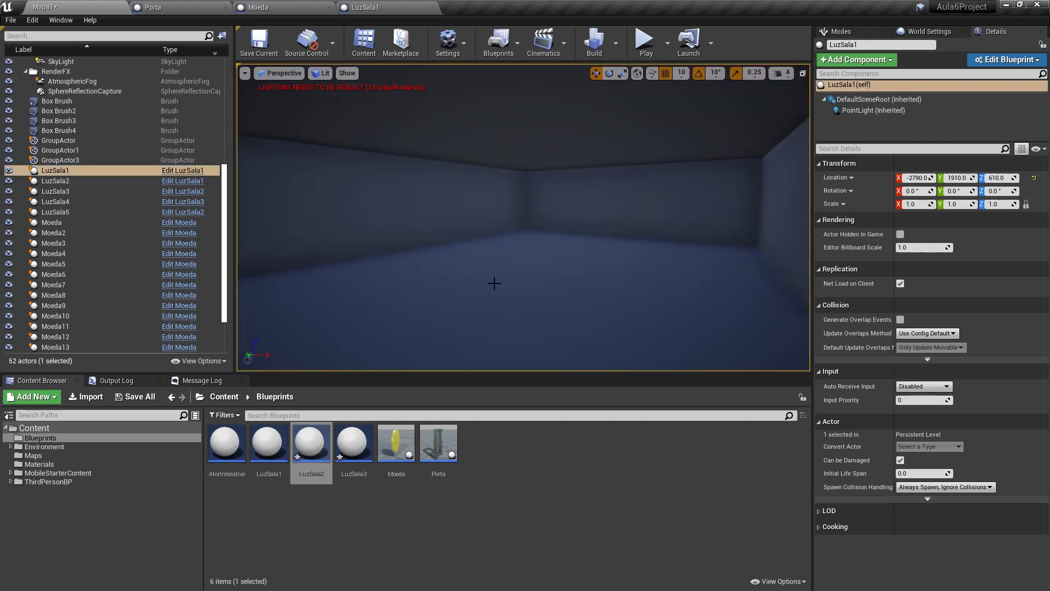
pyautogui.moveTo(345, 441)
pyautogui.mouseDown()
pyautogui.moveTo(509, 127)
pyautogui.moveTo(510, 106)
pyautogui.mouseUp()
pyautogui.click(996, 178)
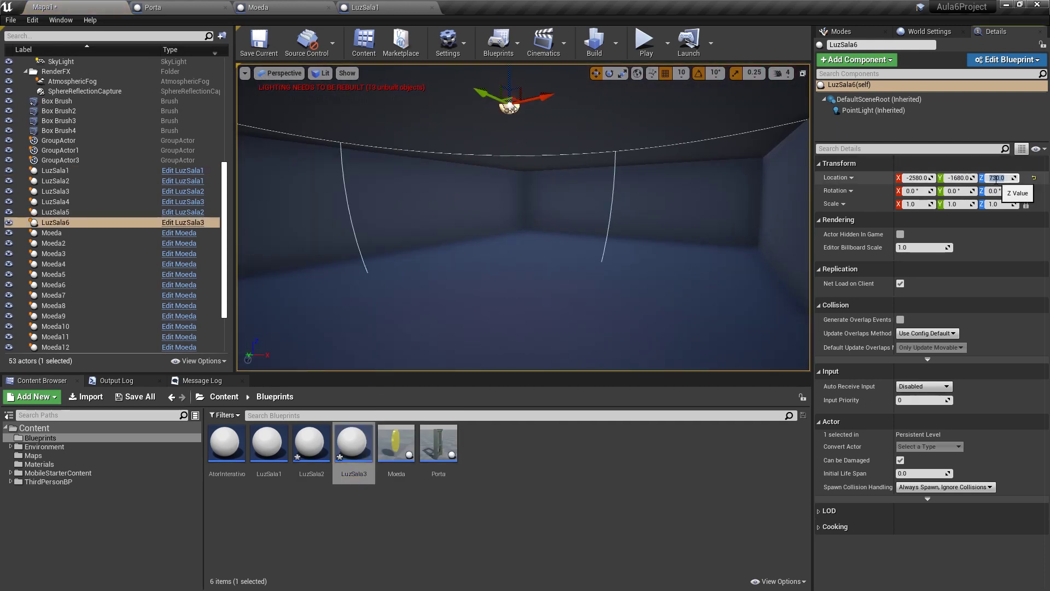
pyautogui.press('Return')
pyautogui.click(873, 110)
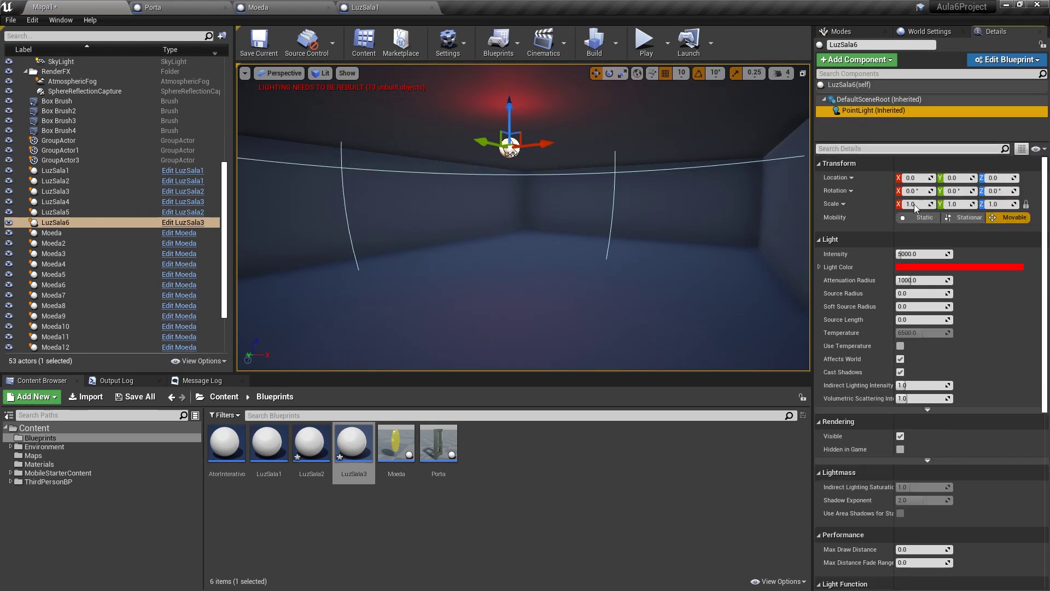
pyautogui.click(923, 251)
pyautogui.write('80')
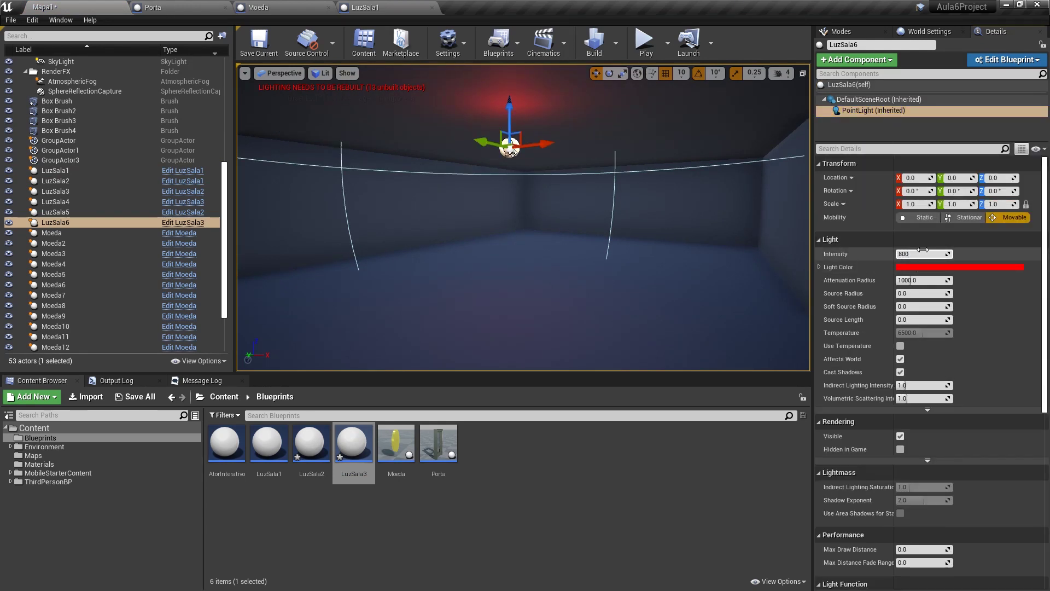
pyautogui.write('0')
pyautogui.press('Return')
# Set the LuzSala4 light above the door to an attenuation radius of 300
pyautogui.click(522, 194)
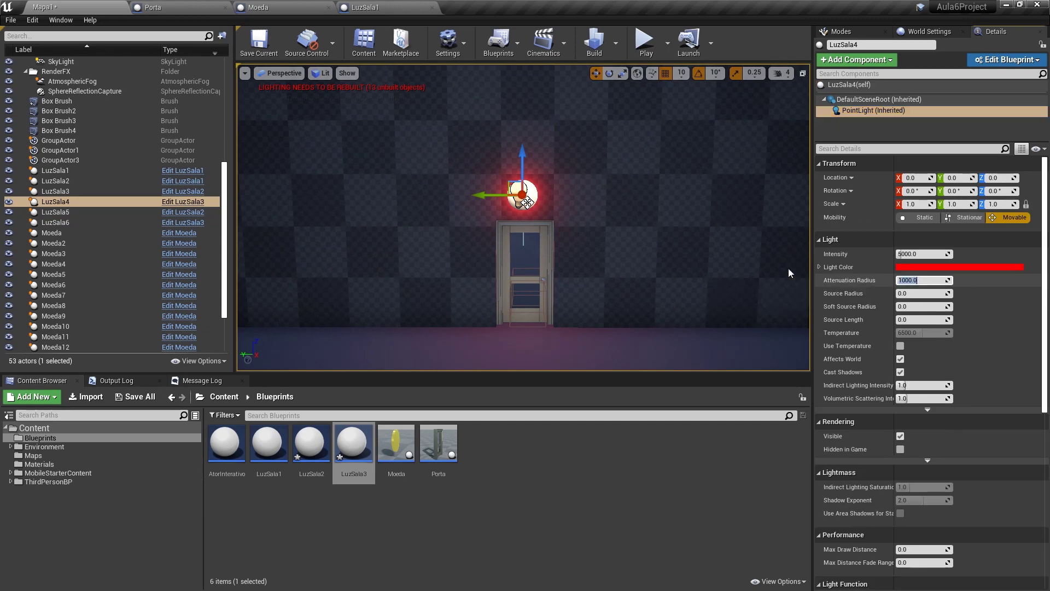
pyautogui.press('Return')
pyautogui.scroll(-3, 110, 219)
# Move the PlayerStart to a new spot in the room and start a play test
pyautogui.doubleClick(58, 306)
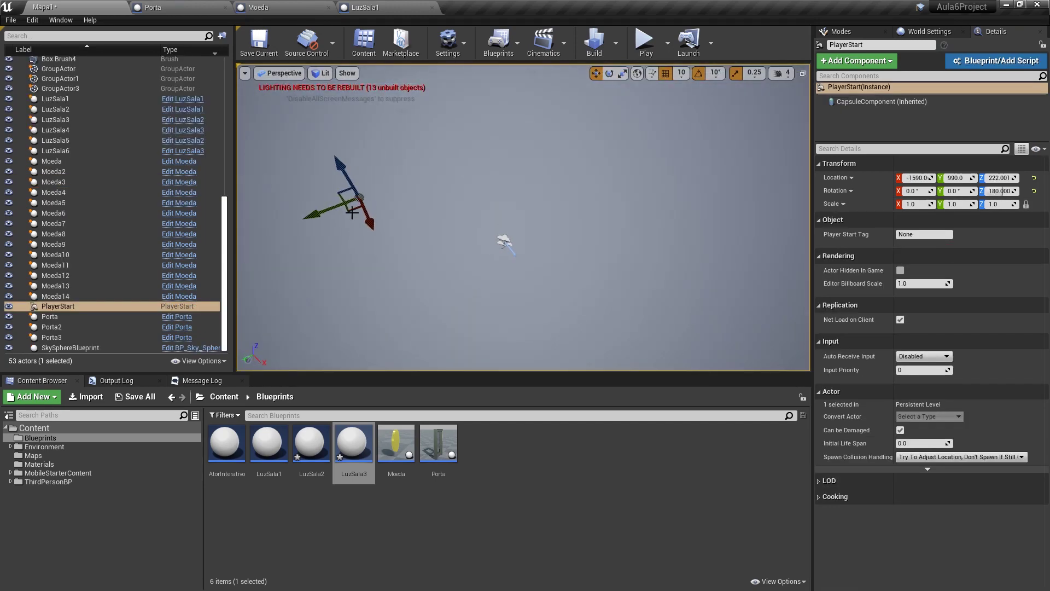
pyautogui.moveTo(351, 216); pyautogui.dragTo(664, 302)
pyautogui.hotkey('alt', 'p')
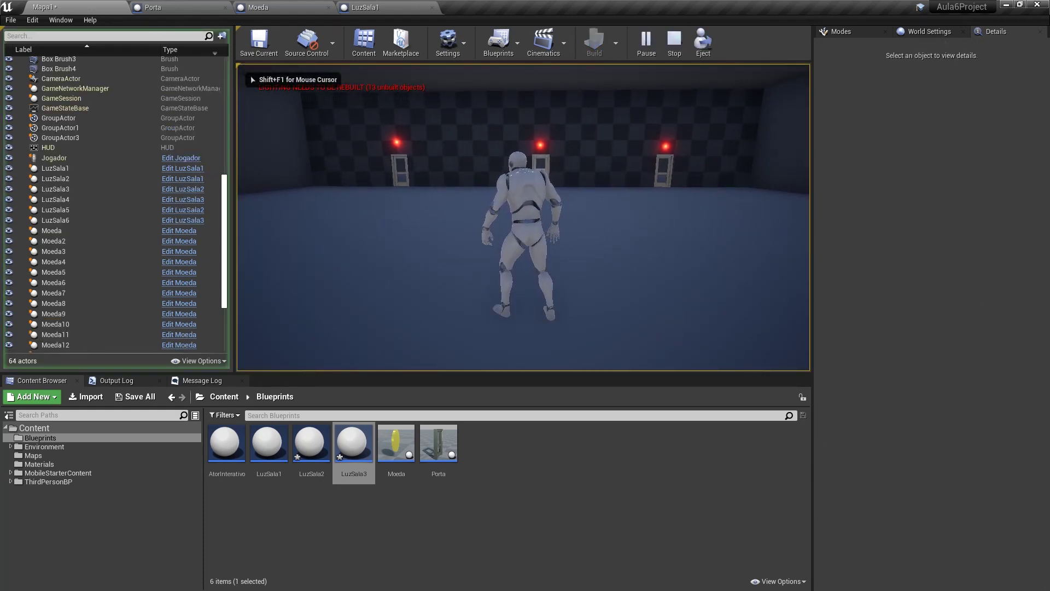
# Run the character across the red-lit room, stop playing, and bring up the new-asset menu
pyautogui.press('w')
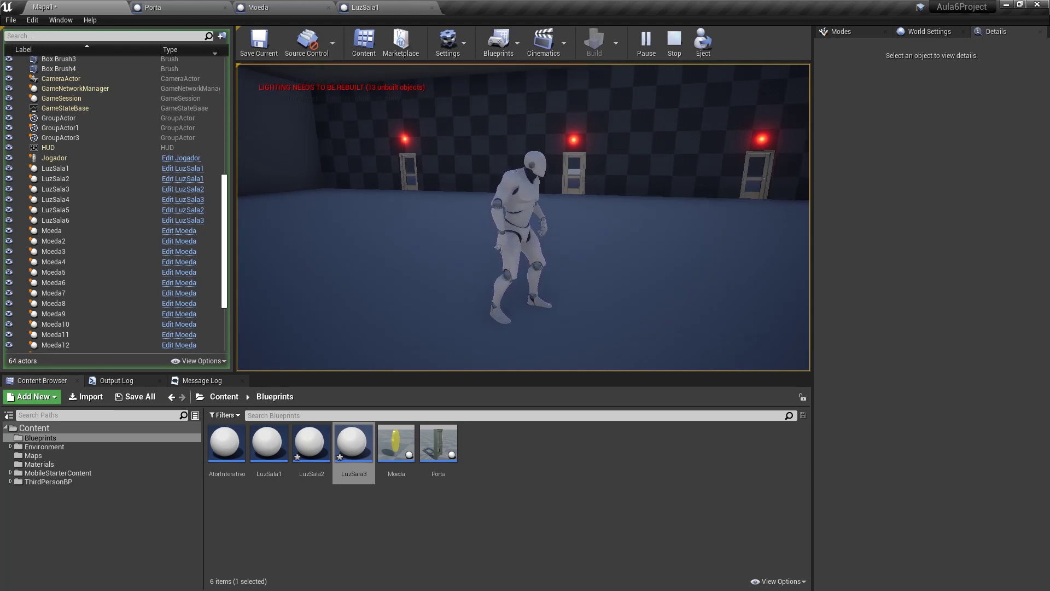
pyautogui.press('Escape')
pyautogui.rightClick(383, 519)
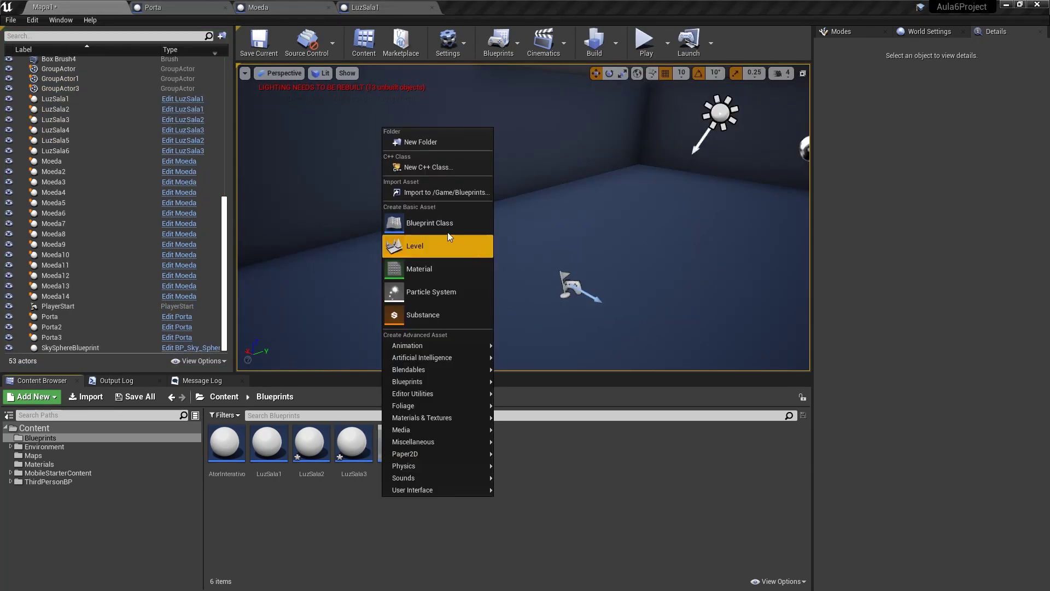
# Create a Blueprint class with parent AtorInterativo named Cabine
pyautogui.click(435, 222)
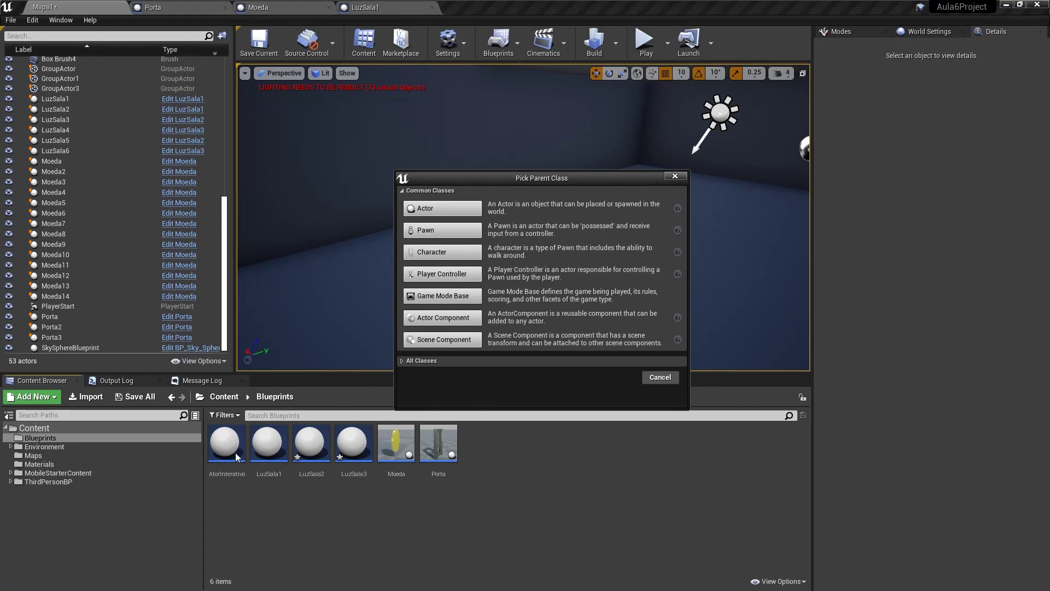
pyautogui.click(402, 361)
pyautogui.write('at')
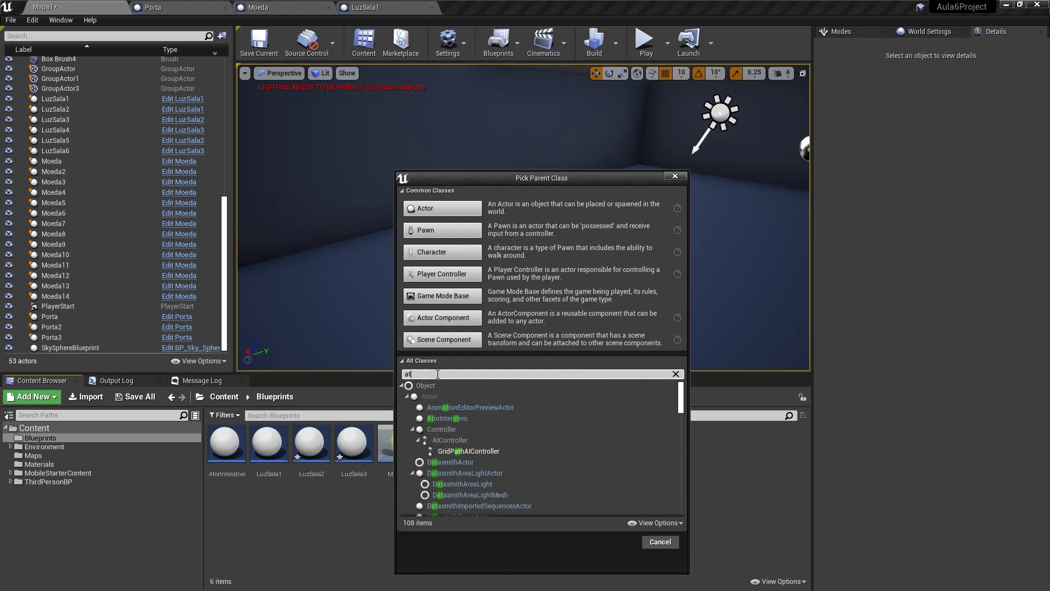
pyautogui.write('orinter')
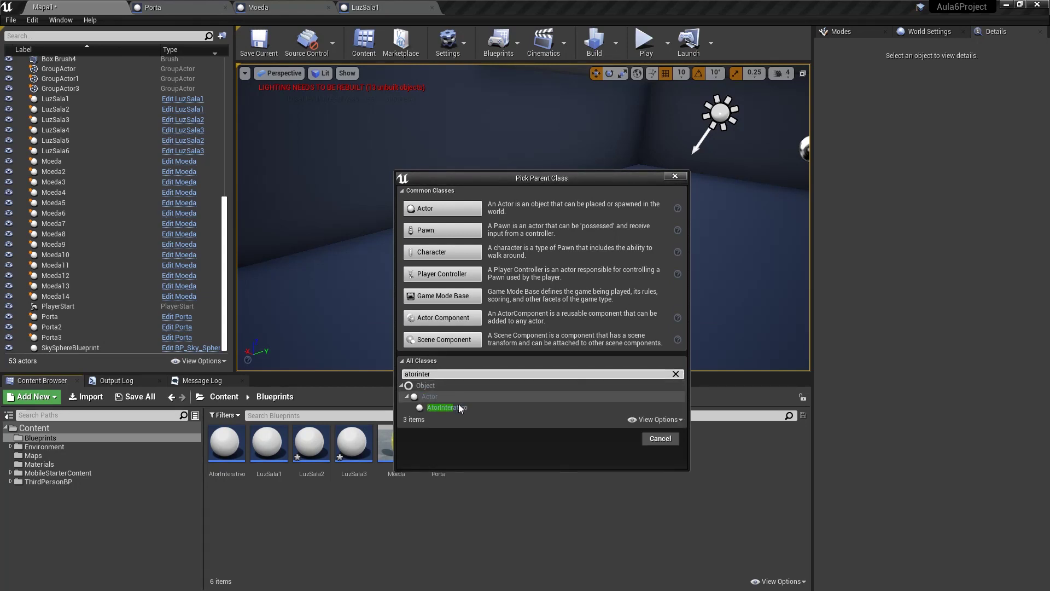
pyautogui.click(455, 406)
pyautogui.click(619, 437)
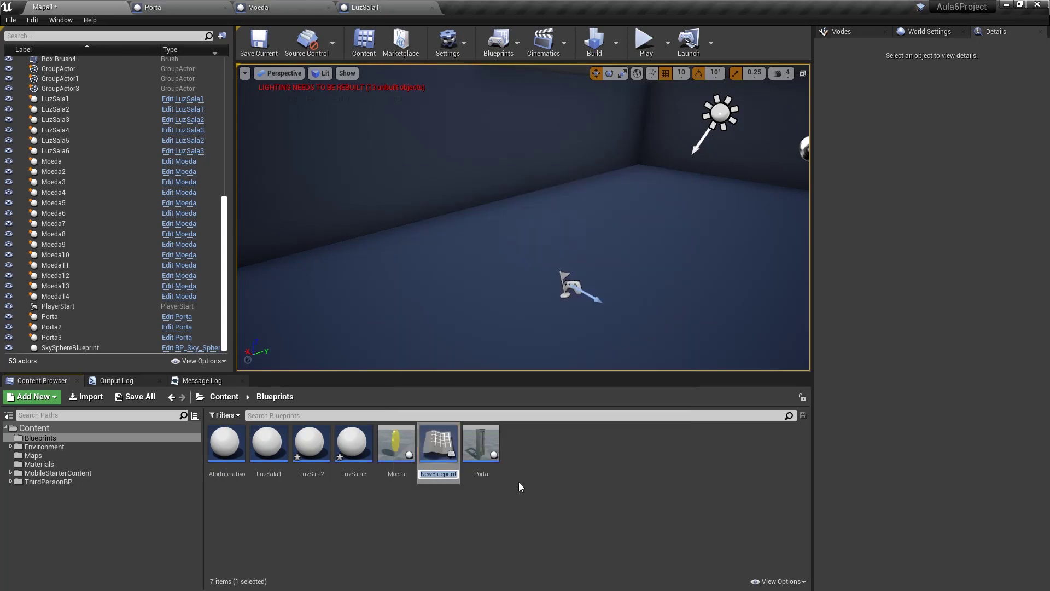
pyautogui.write('Cabine')
pyautogui.press('Return')
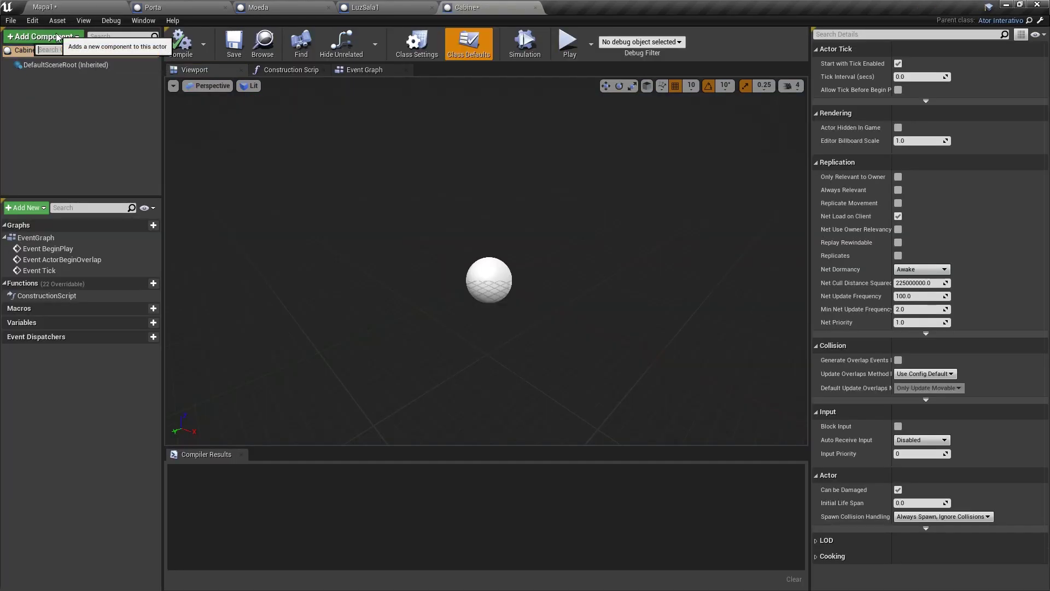
# Add an Instanced Static Mesh component to Cabine using the 1M_Cube mesh
pyautogui.click(57, 37)
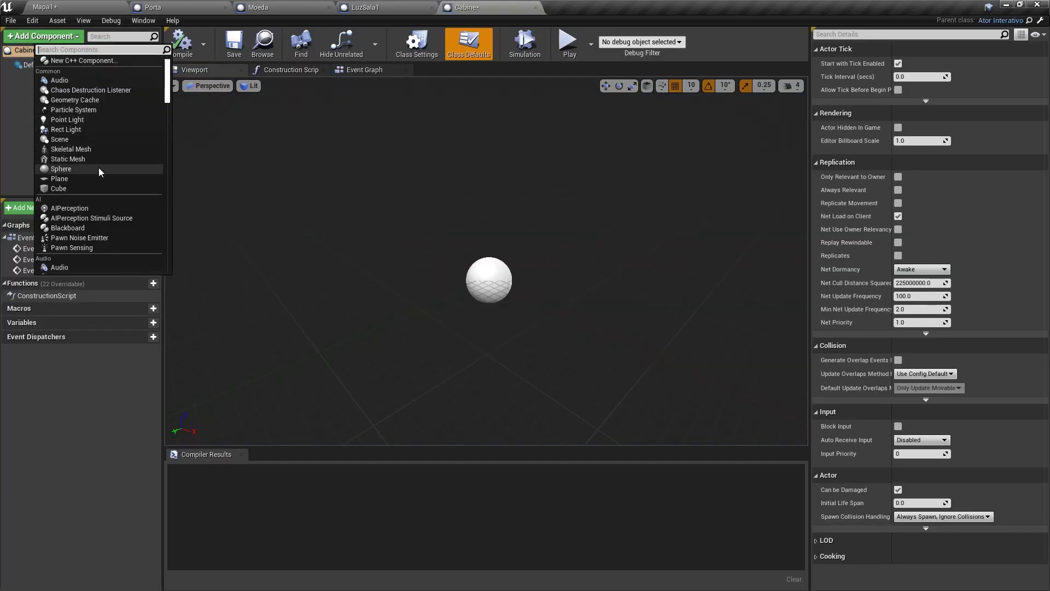
pyautogui.scroll(-5, 99, 167)
pyautogui.scroll(-5, 97, 168)
pyautogui.write('instanc')
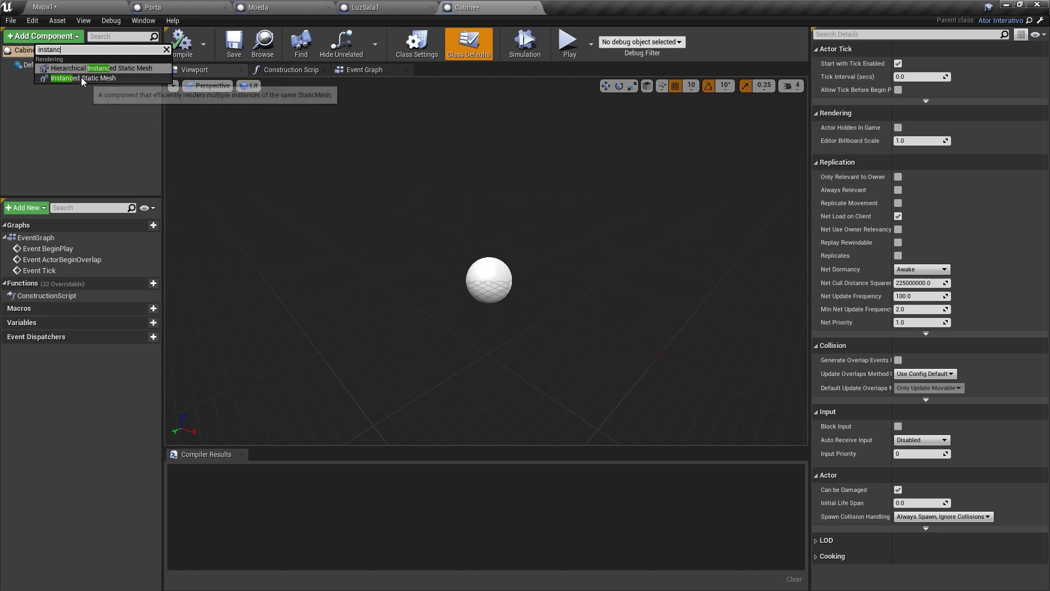
pyautogui.click(81, 77)
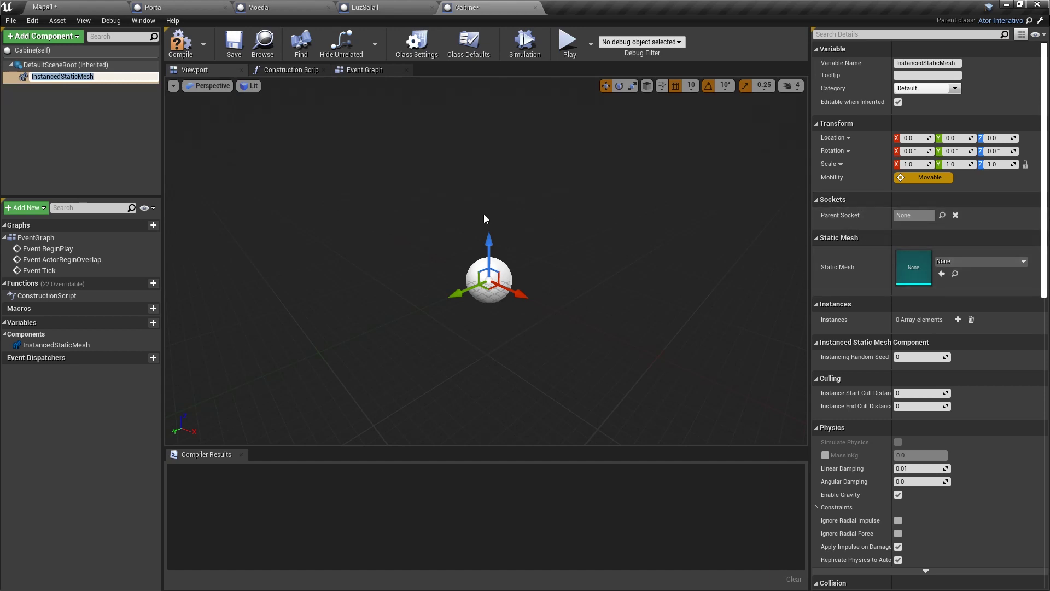
pyautogui.press('Return')
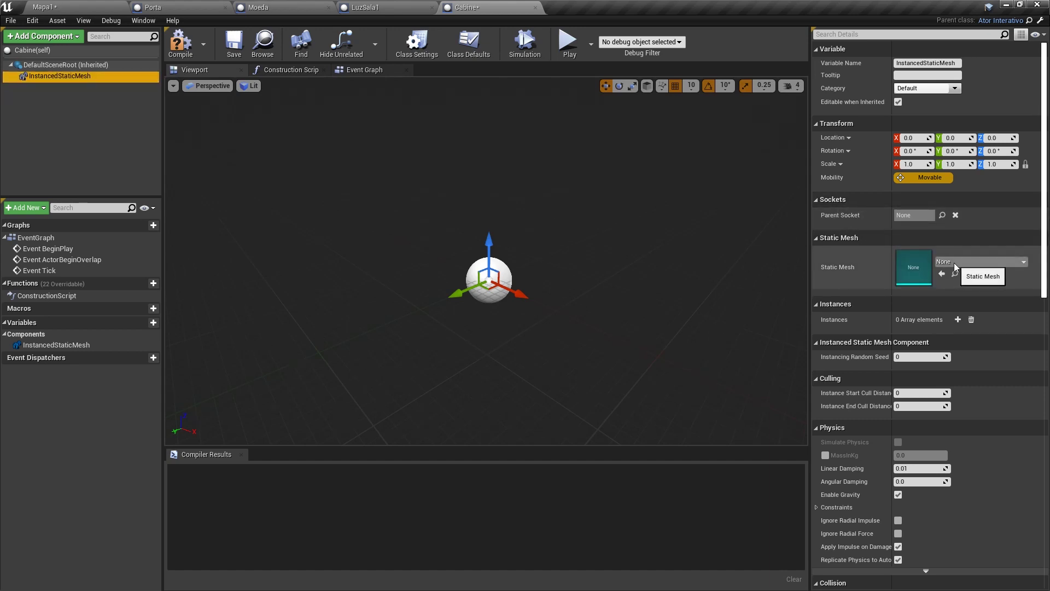
pyautogui.click(976, 263)
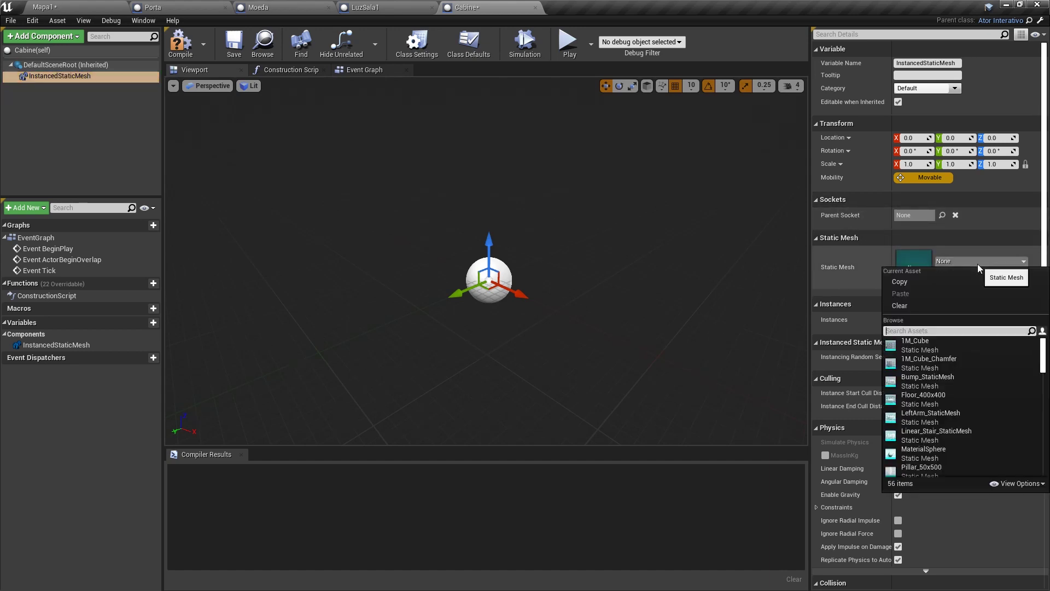
pyautogui.click(927, 343)
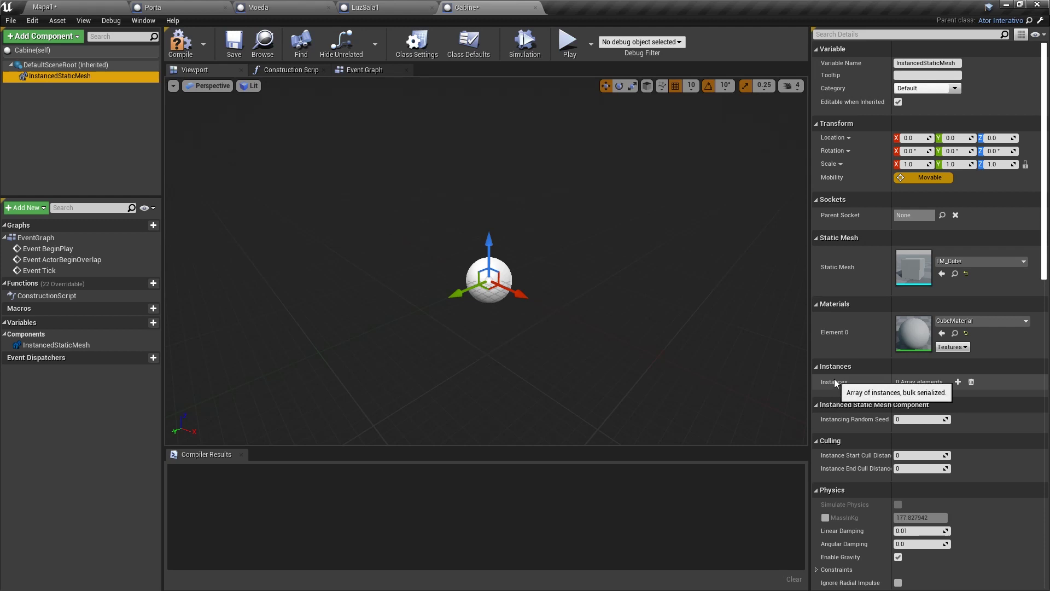
# Add four cube instances to the InstancedStaticMesh component
pyautogui.click(957, 383)
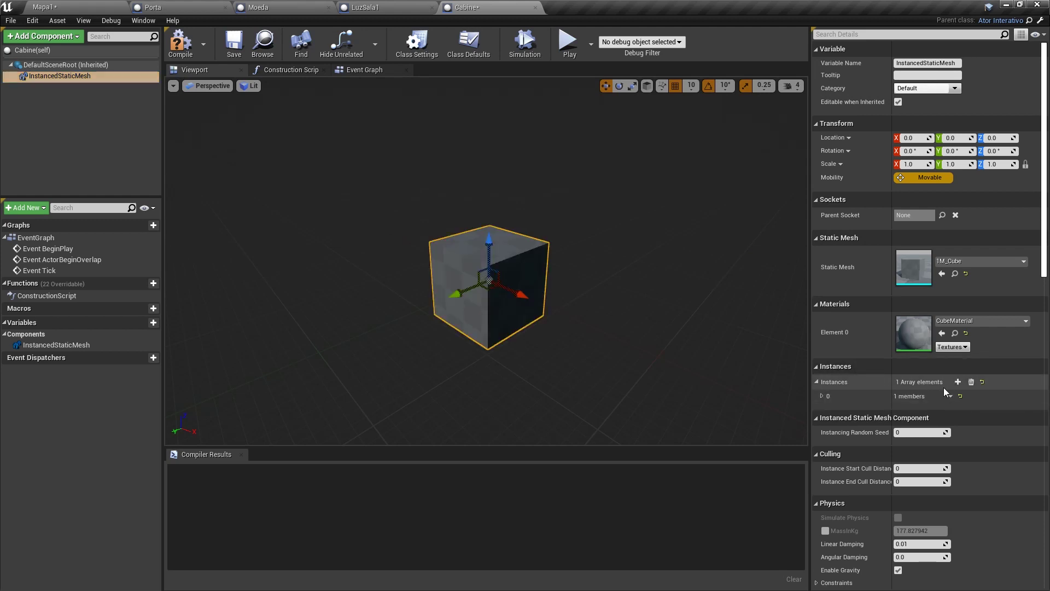
pyautogui.click(958, 382)
pyautogui.click(958, 381)
pyautogui.click(957, 382)
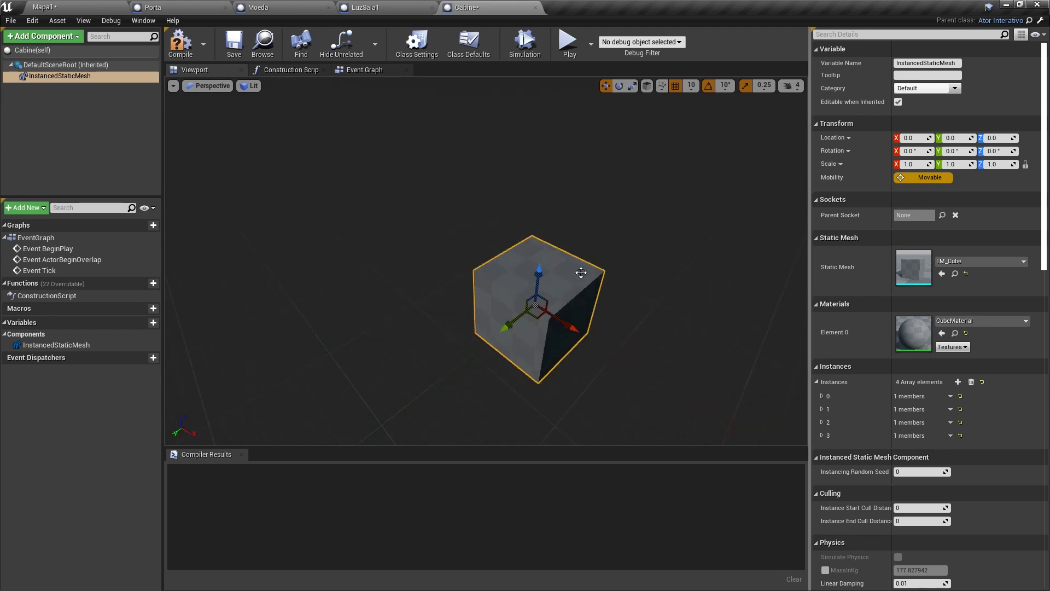
pyautogui.moveTo(569, 286)
pyautogui.mouseDown()
pyautogui.moveTo(542, 286)
pyautogui.moveTo(548, 317)
pyautogui.mouseUp()
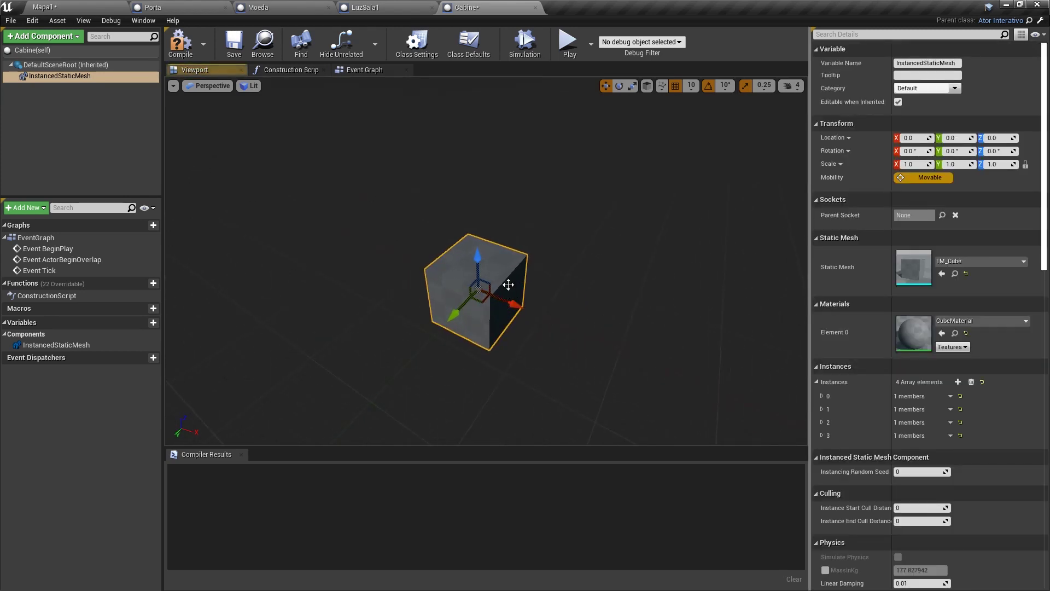
pyautogui.moveTo(516, 303); pyautogui.dragTo(493, 303)
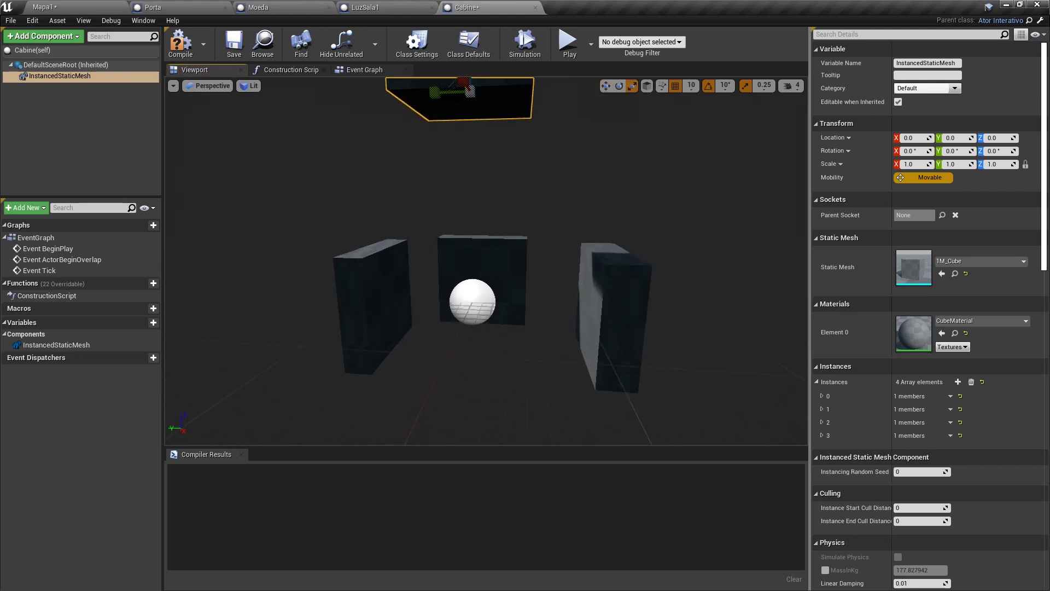
# Expand the transforms of instances 0 and 1 and give instance 1 a Z scale of 0.2
pyautogui.click(627, 286)
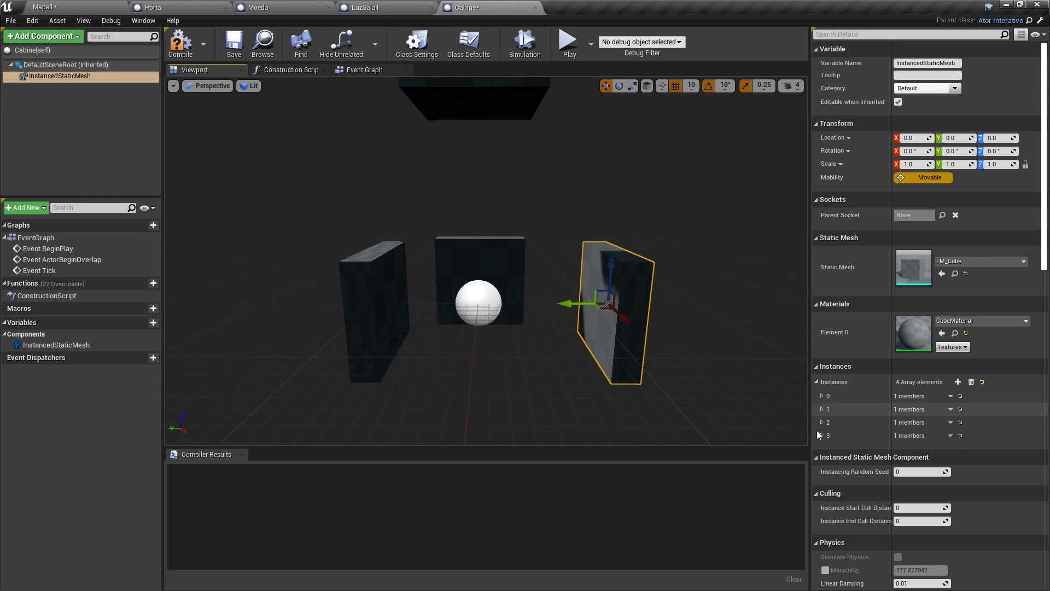
pyautogui.click(820, 395)
pyautogui.click(827, 409)
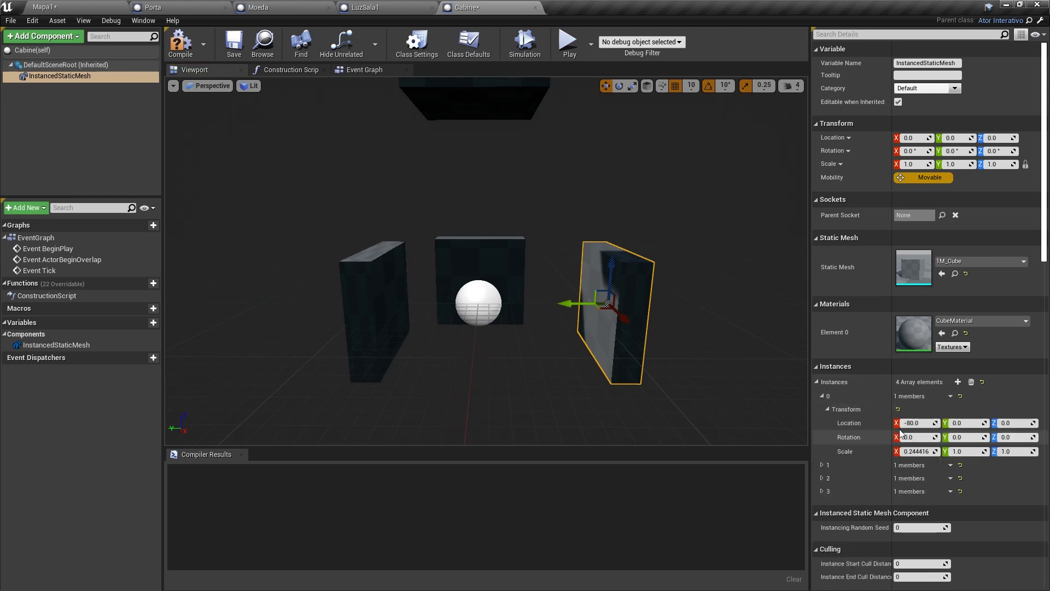
pyautogui.scroll(-1, 864, 419)
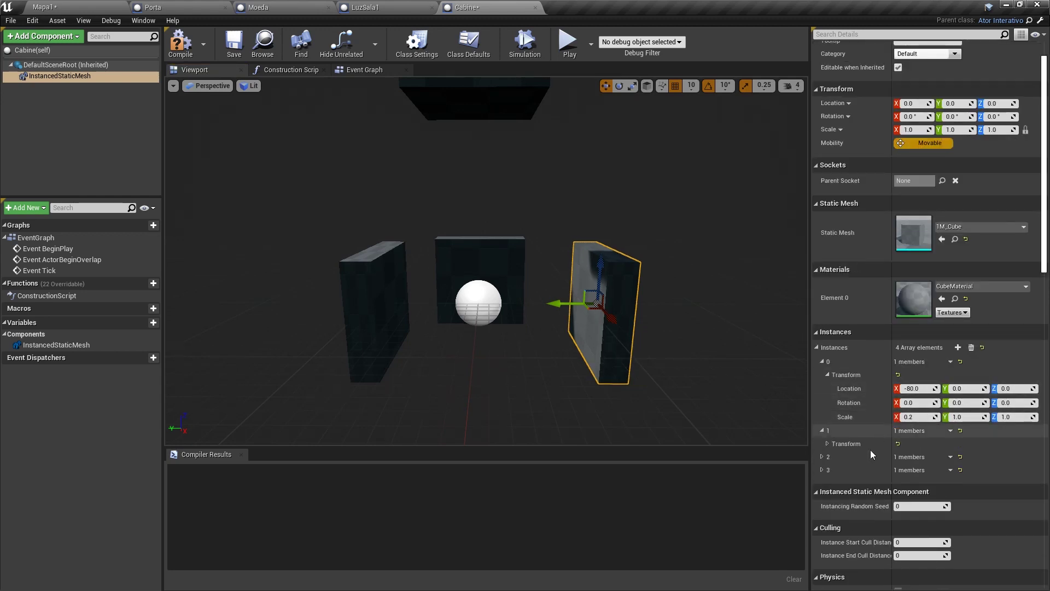
pyautogui.click(822, 430)
pyautogui.click(827, 444)
pyautogui.scroll(-1, 822, 457)
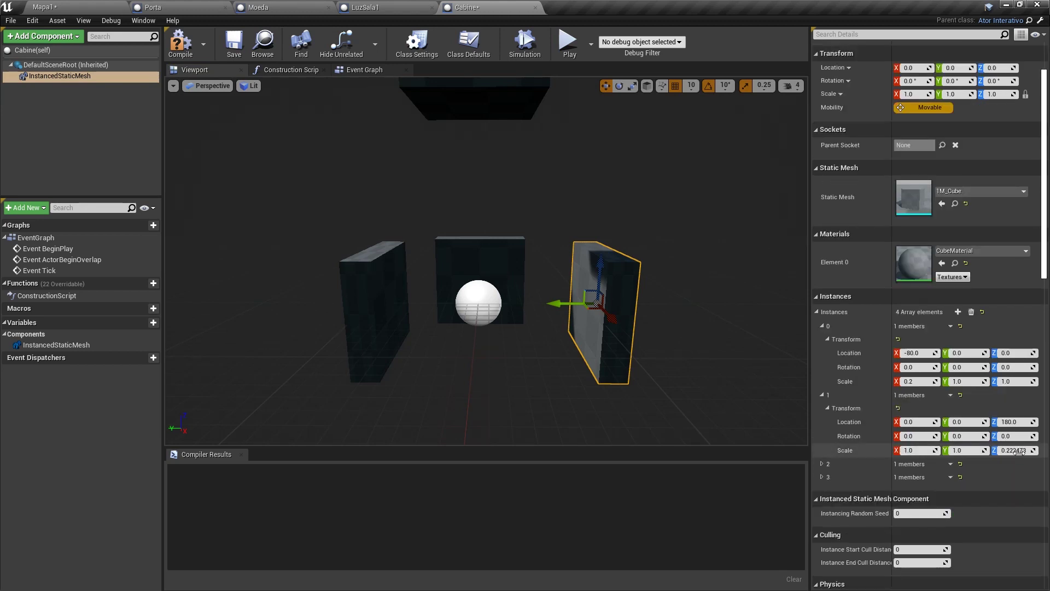
pyautogui.write('0.2')
pyautogui.press('Return')
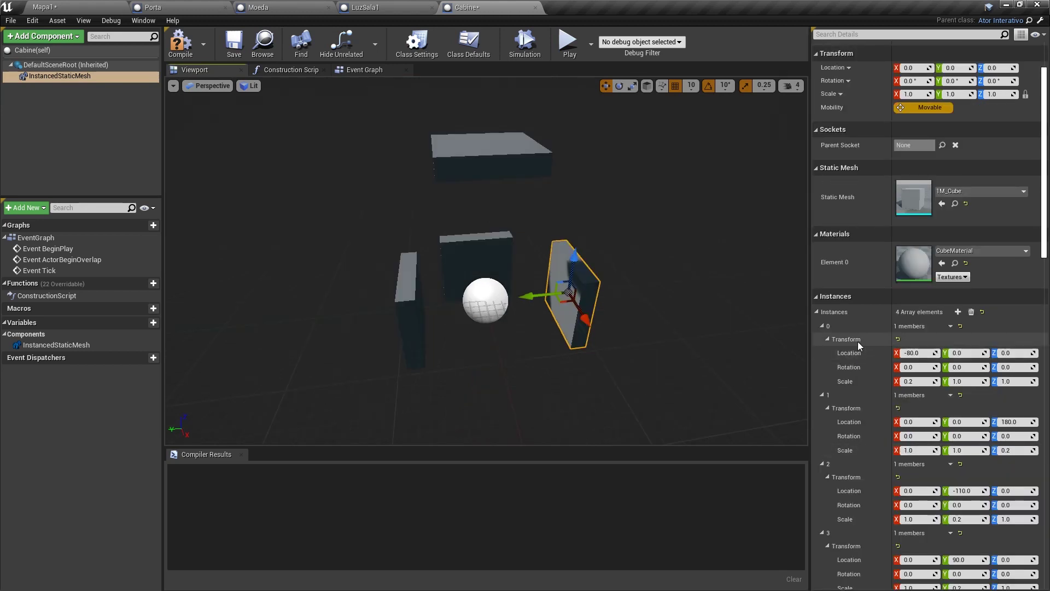
# Adjust instance 0's X location and Z scale and set instance 3's height to 100
pyautogui.click(917, 353)
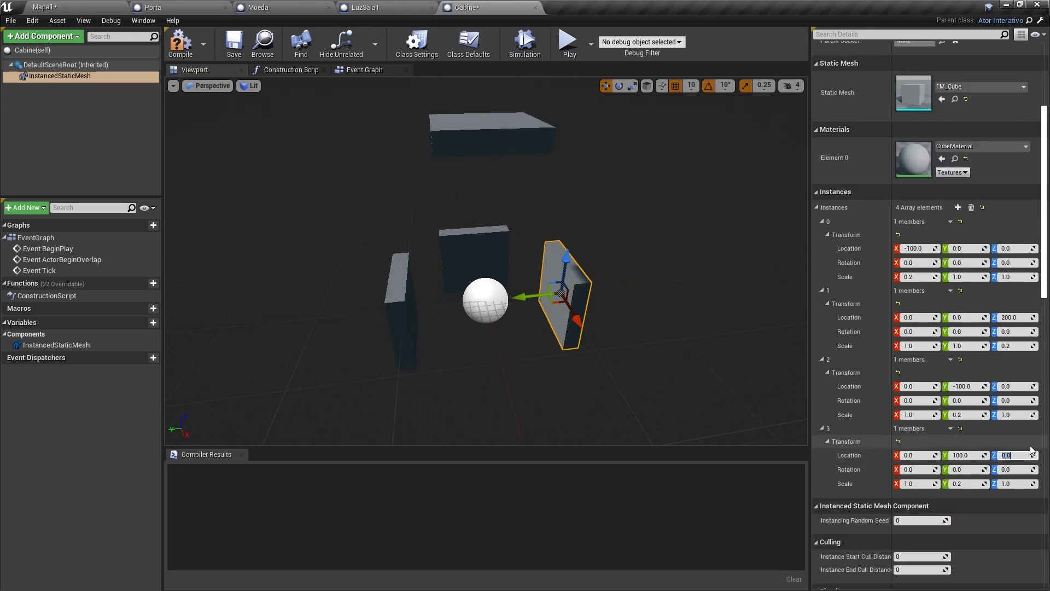
pyautogui.write('0')
pyautogui.press('Return')
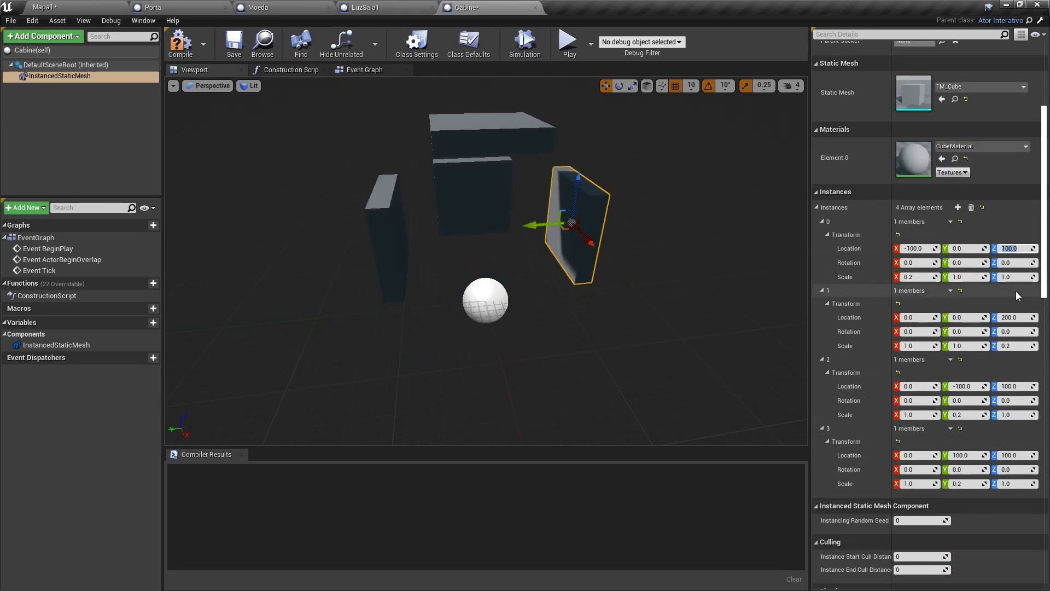
pyautogui.click(1012, 277)
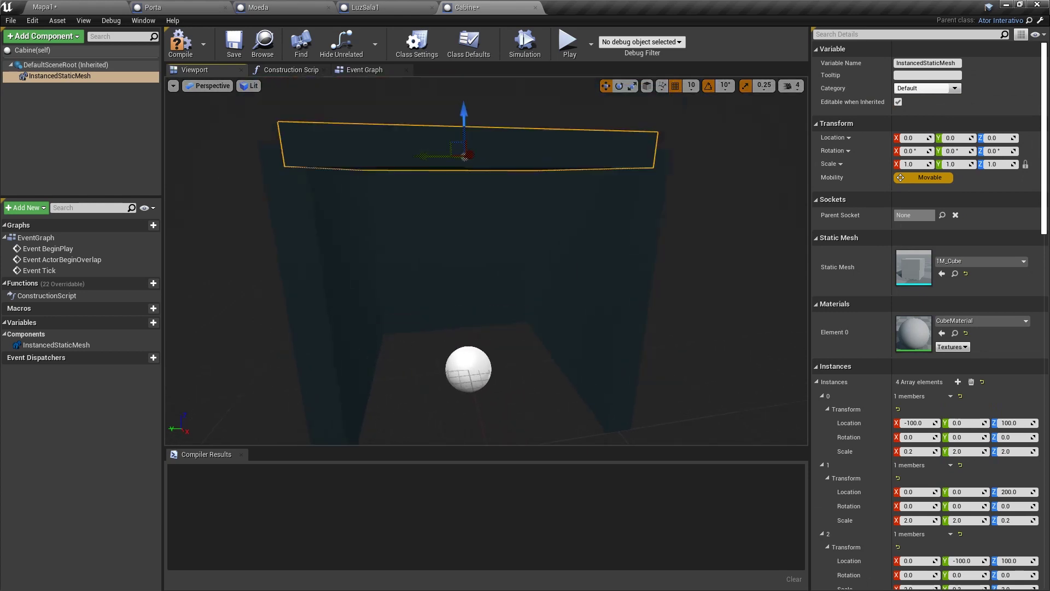
pyautogui.click(98, 106)
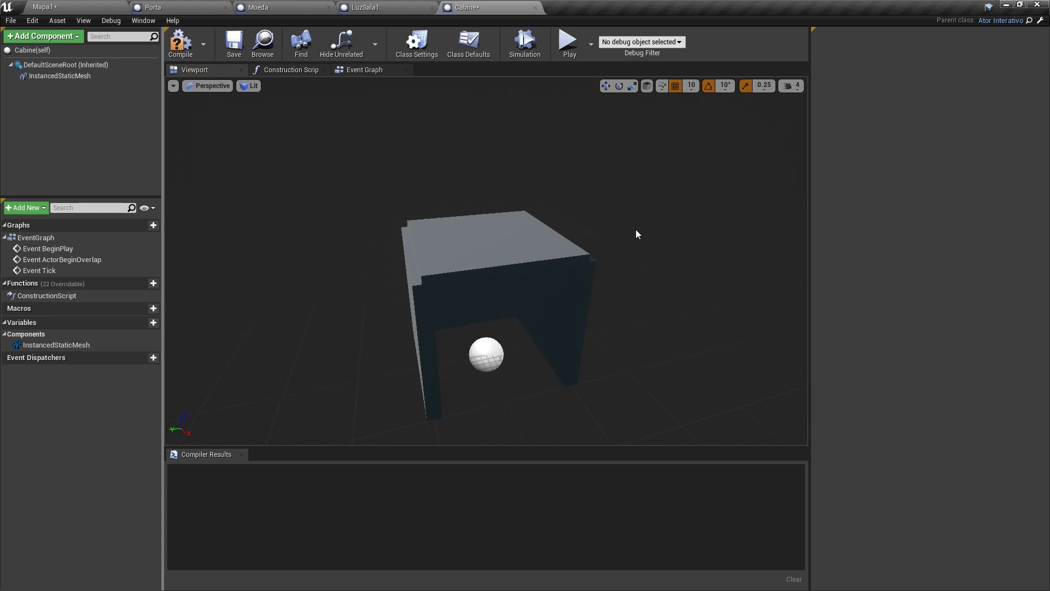
pyautogui.moveTo(636, 234); pyautogui.dragTo(579, 257)
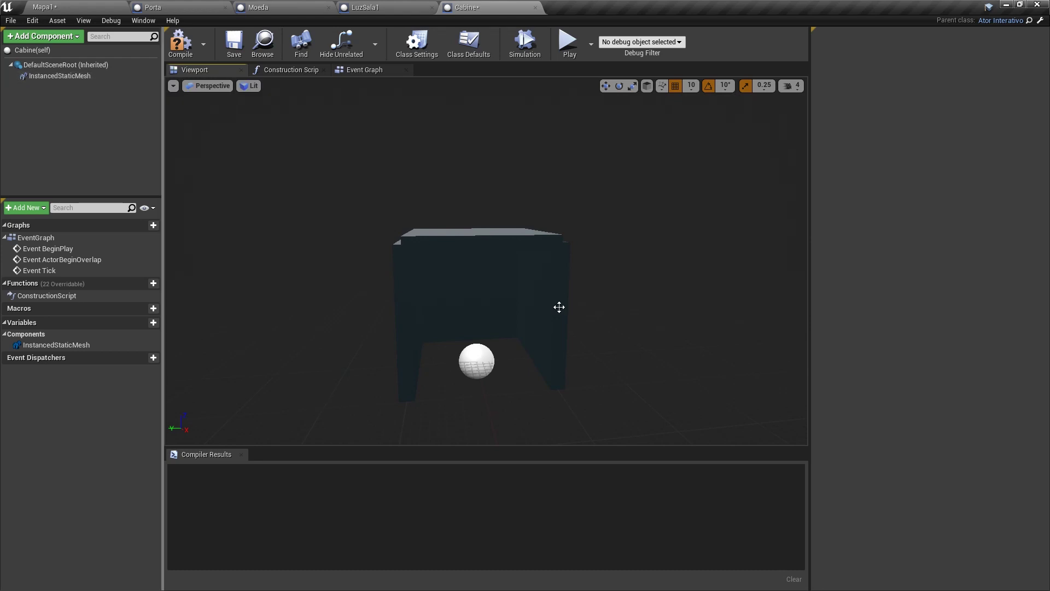
pyautogui.click(61, 75)
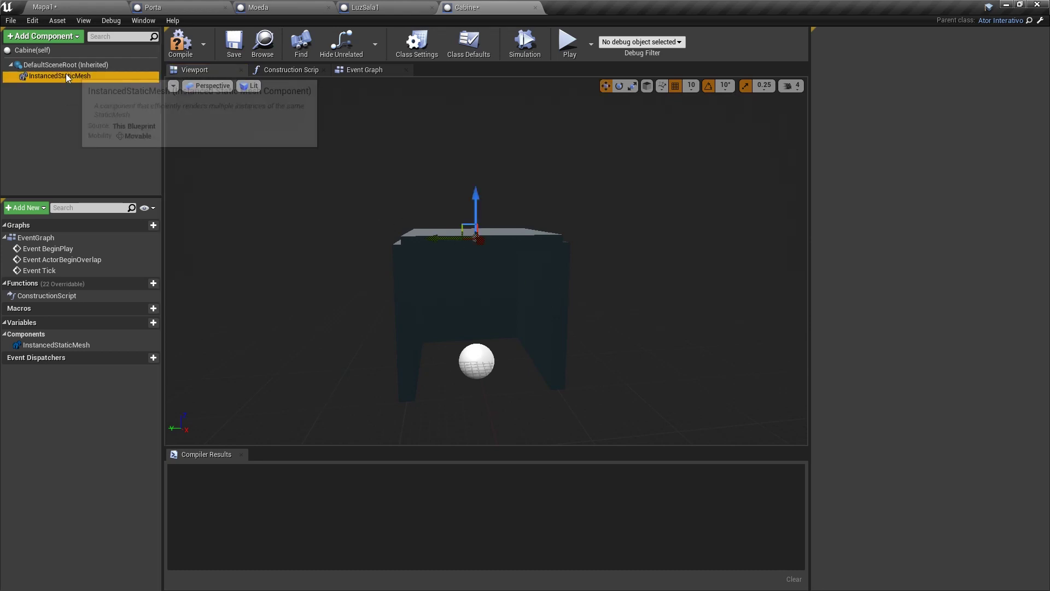
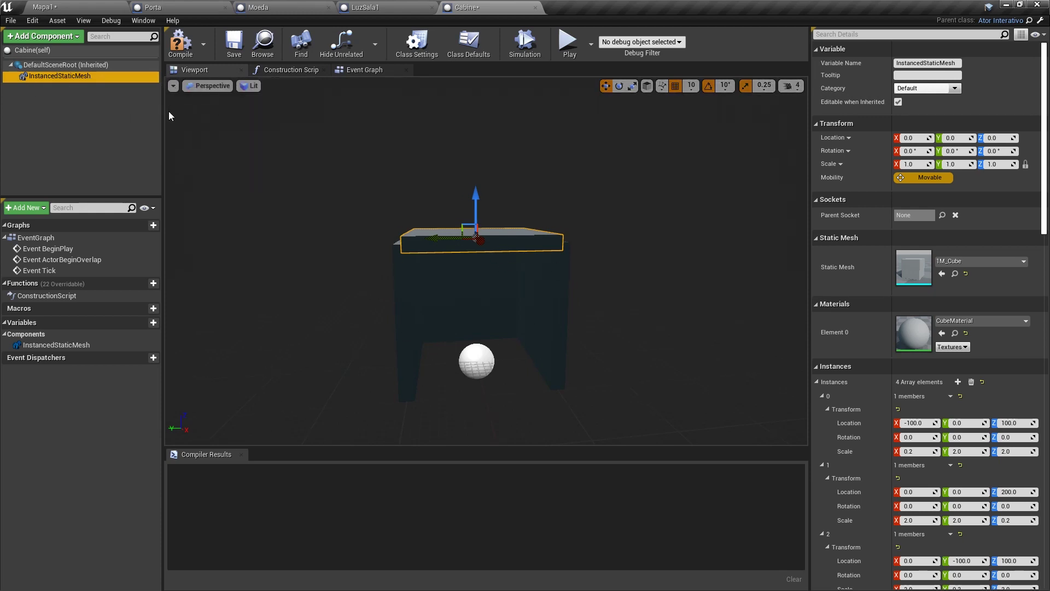
# Rename the InstancedStaticMesh component to Cabine
pyautogui.click(76, 77)
pyautogui.press('F2')
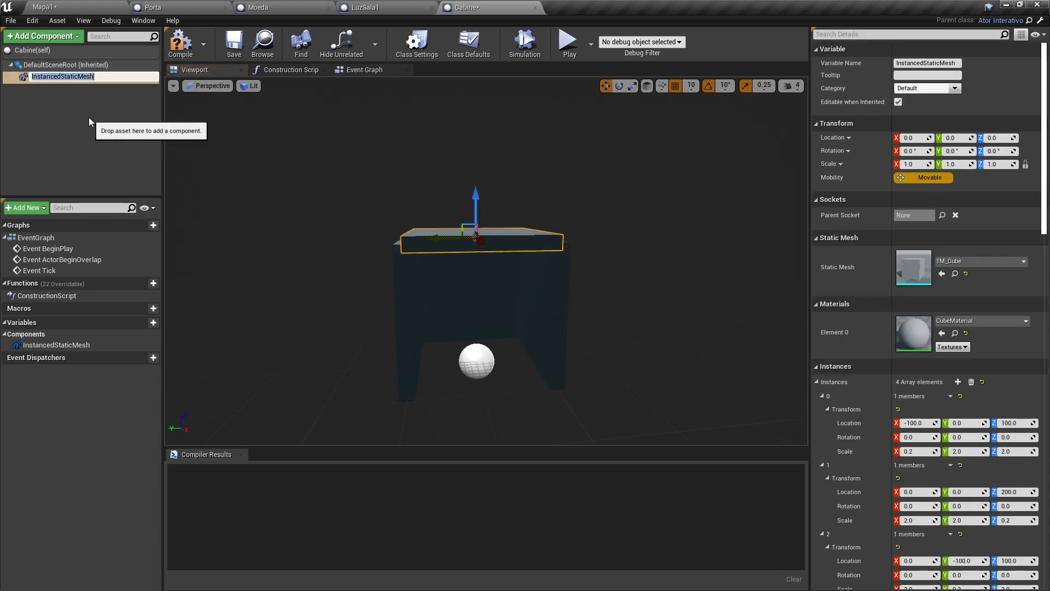
pyautogui.write('Cabine')
pyautogui.press('Return')
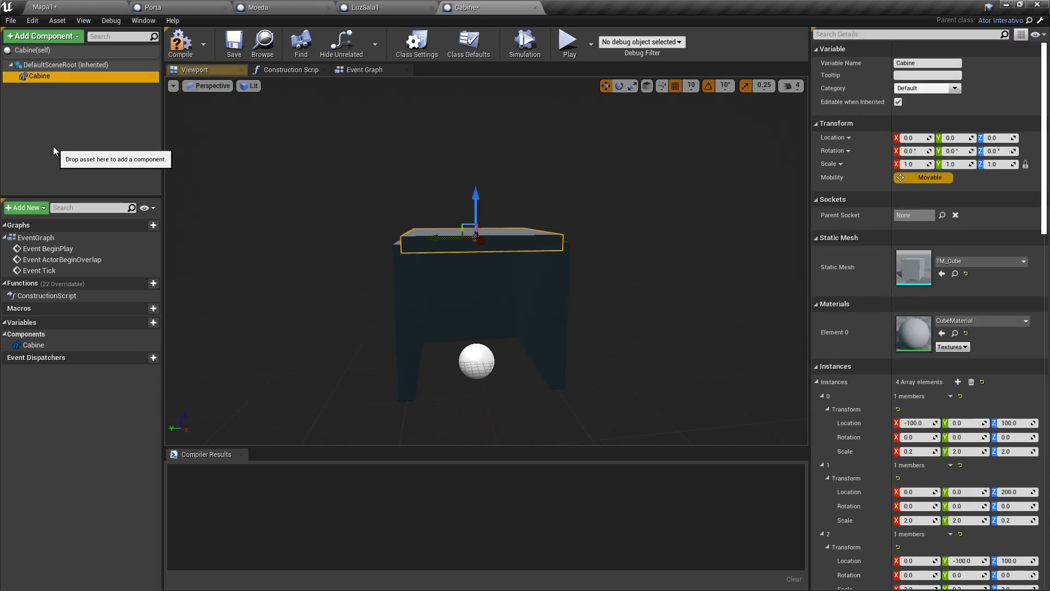
# Add an InstancedStaticMesh component named Grade that uses the Shape_Cylinder mesh
pyautogui.click(60, 65)
pyautogui.click(49, 37)
pyautogui.scroll(-3, 127, 118)
pyautogui.write('i')
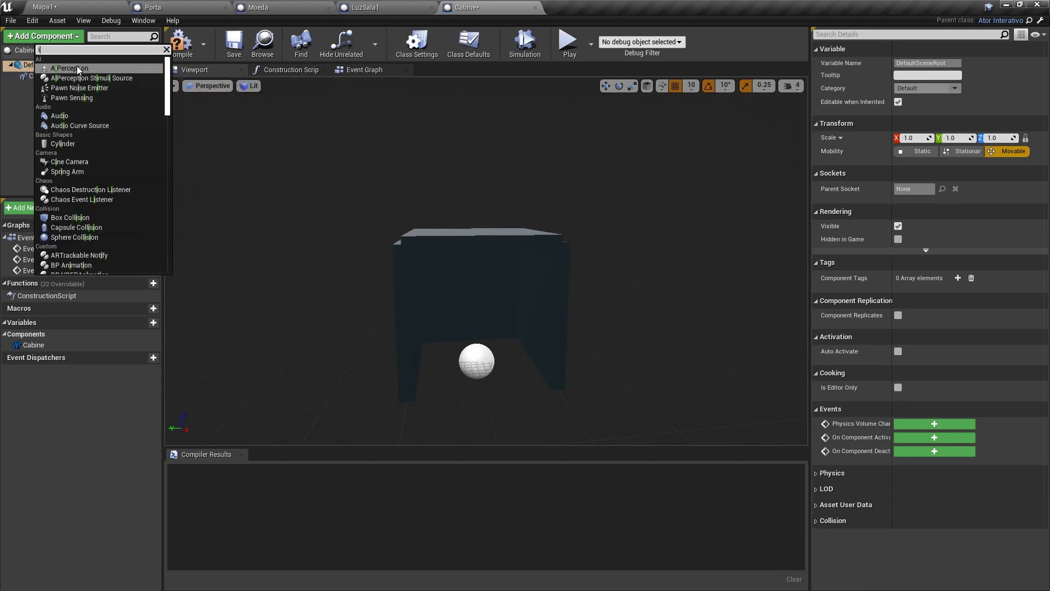
pyautogui.click(127, 118)
pyautogui.write('Grade')
pyautogui.press('Return')
pyautogui.click(979, 261)
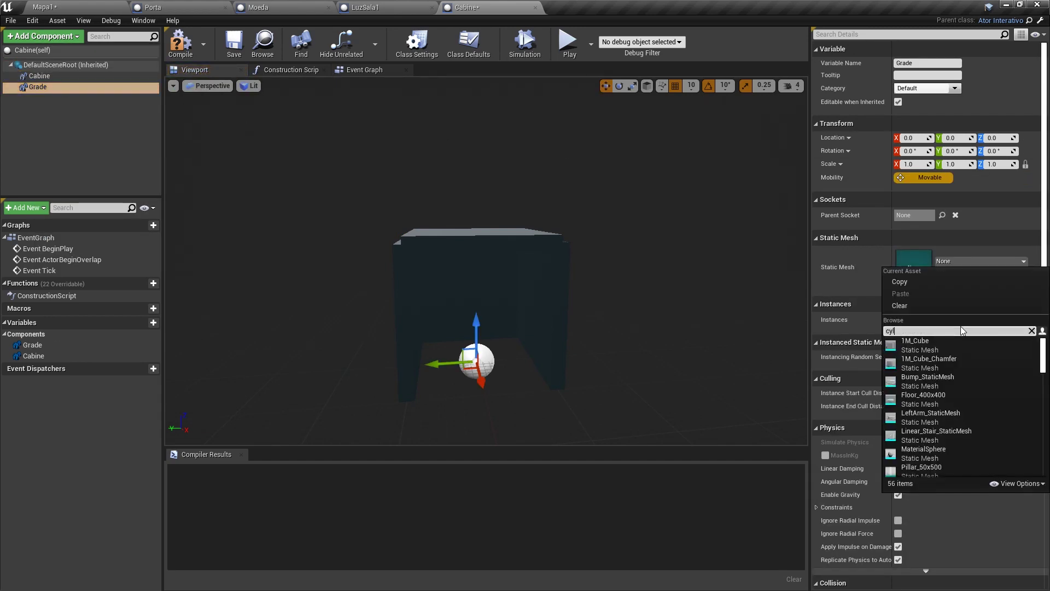
pyautogui.write('cyl')
pyautogui.press('Return')
# Give the Grade component seven instances
pyautogui.scroll(-2, 944, 313)
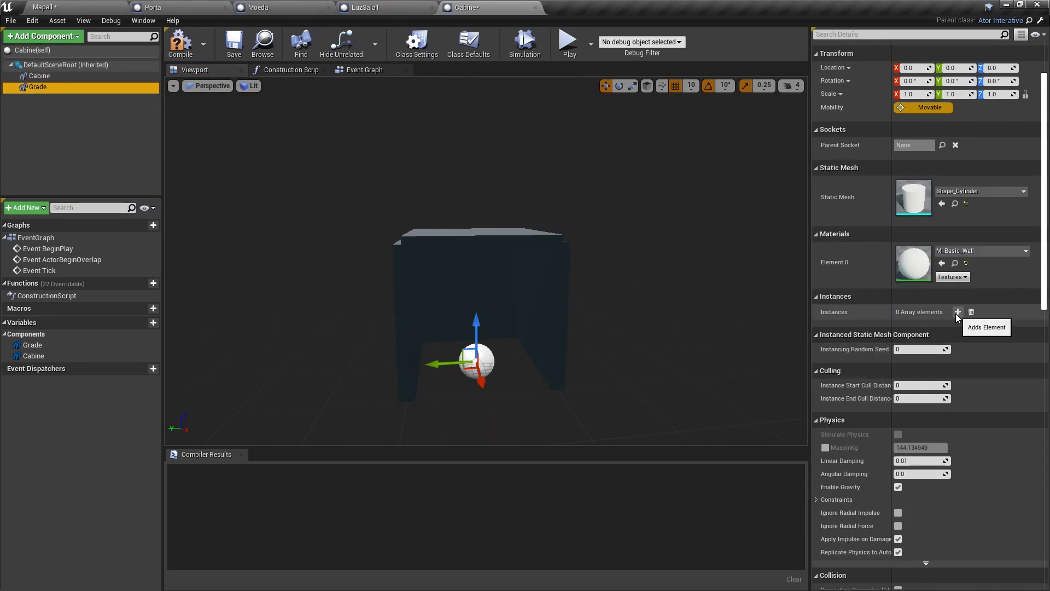
pyautogui.tripleClick(957, 311)
pyautogui.tripleClick(957, 312)
pyautogui.click(957, 312)
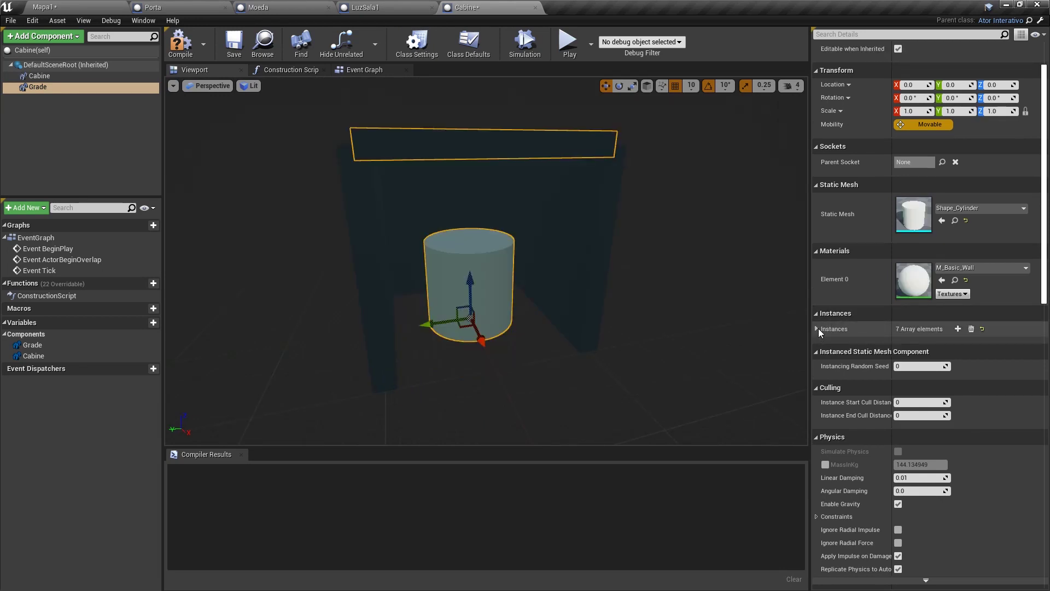
pyautogui.click(817, 328)
pyautogui.scroll(-2, 865, 351)
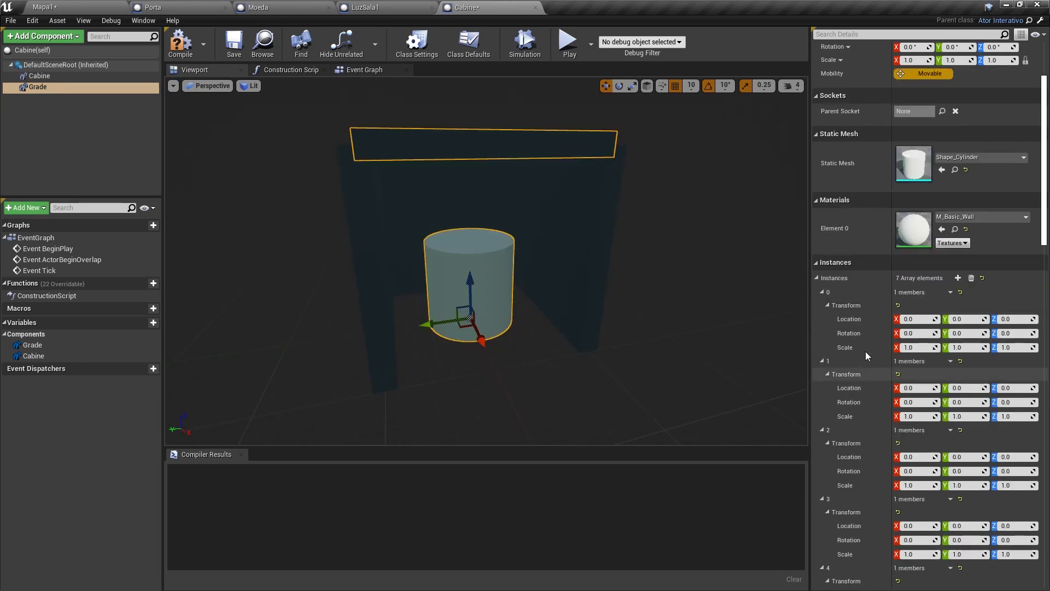
pyautogui.scroll(-2, 924, 379)
pyautogui.write('2')
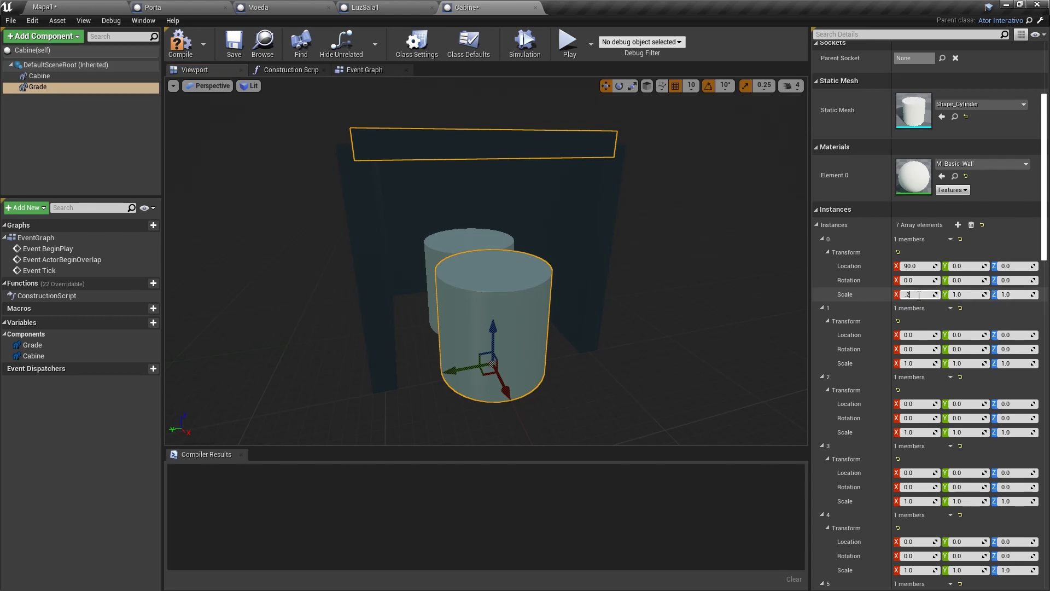
# Scale all Grade instances thin and tall at 0.1/0.1/2.0 by copying instance 0's scale
pyautogui.press('Tab')
pyautogui.write('0.2')
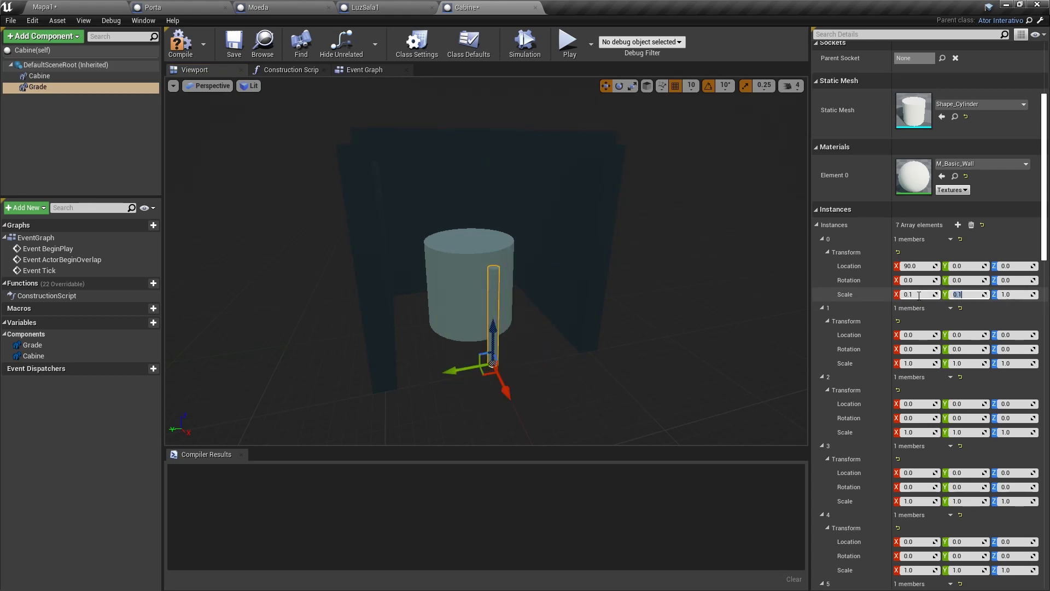
pyautogui.write('2')
pyautogui.press('Return')
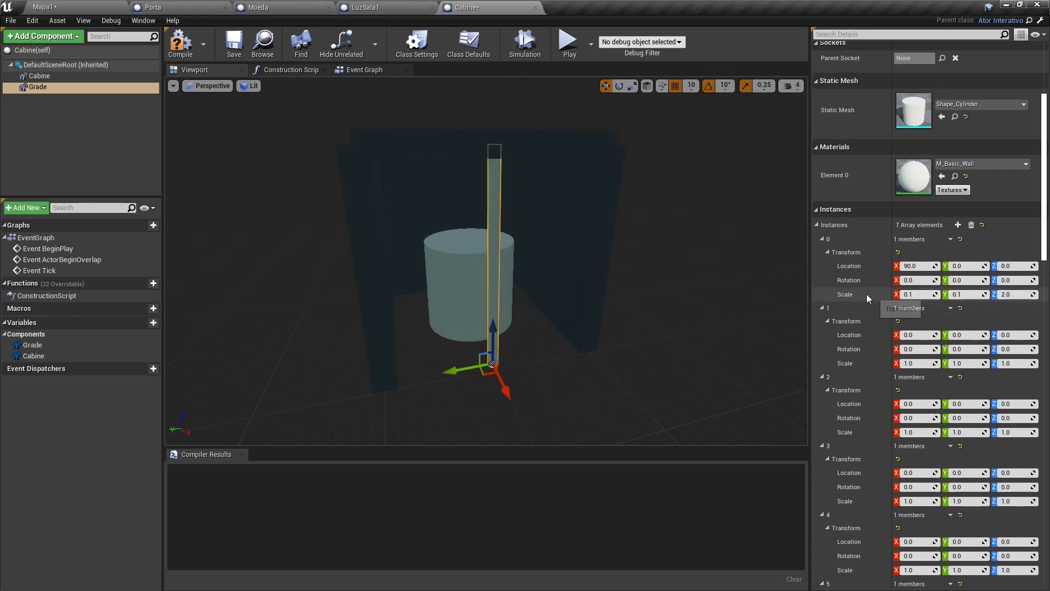
pyautogui.rightClick(868, 296)
pyautogui.click(889, 299)
pyautogui.rightClick(869, 365)
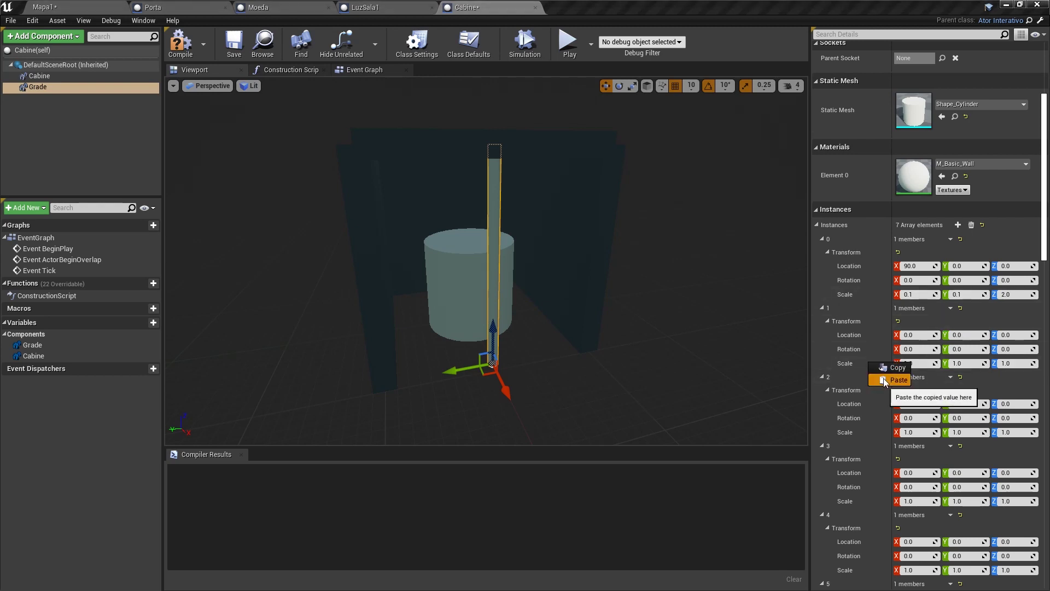
pyautogui.click(891, 379)
pyautogui.rightClick(862, 438)
pyautogui.click(890, 453)
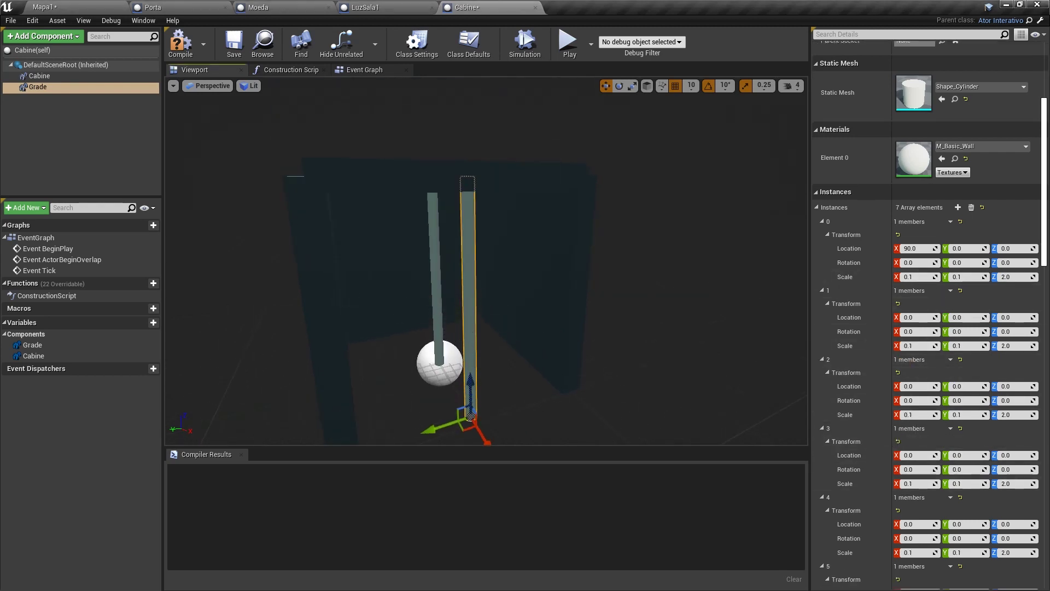
# Place the bars at X 90 and space them 30 apart from Y -90 to 90
pyautogui.scroll(-1, 911, 250)
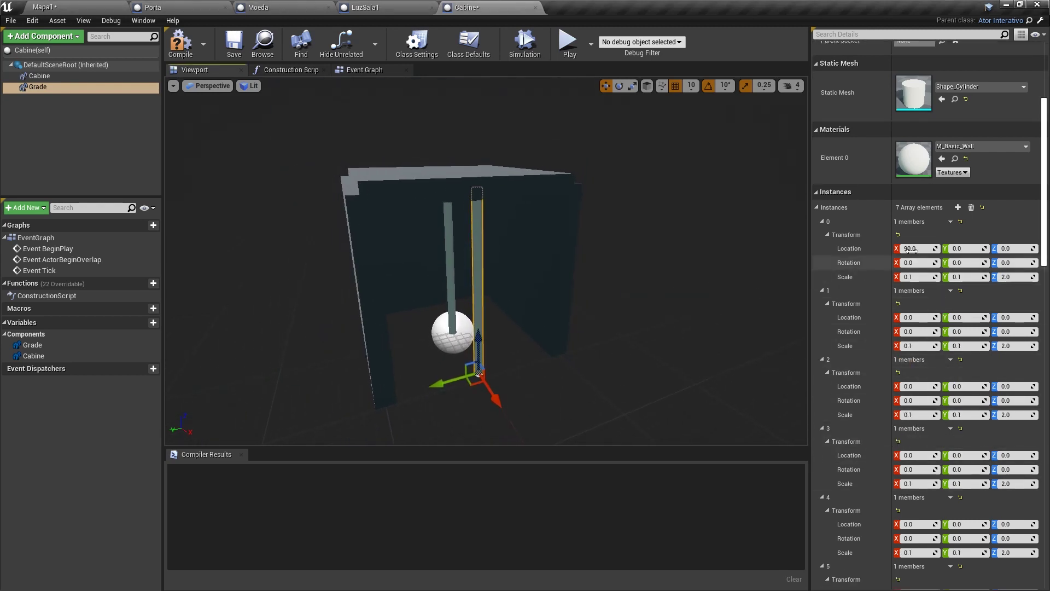
pyautogui.click(911, 317)
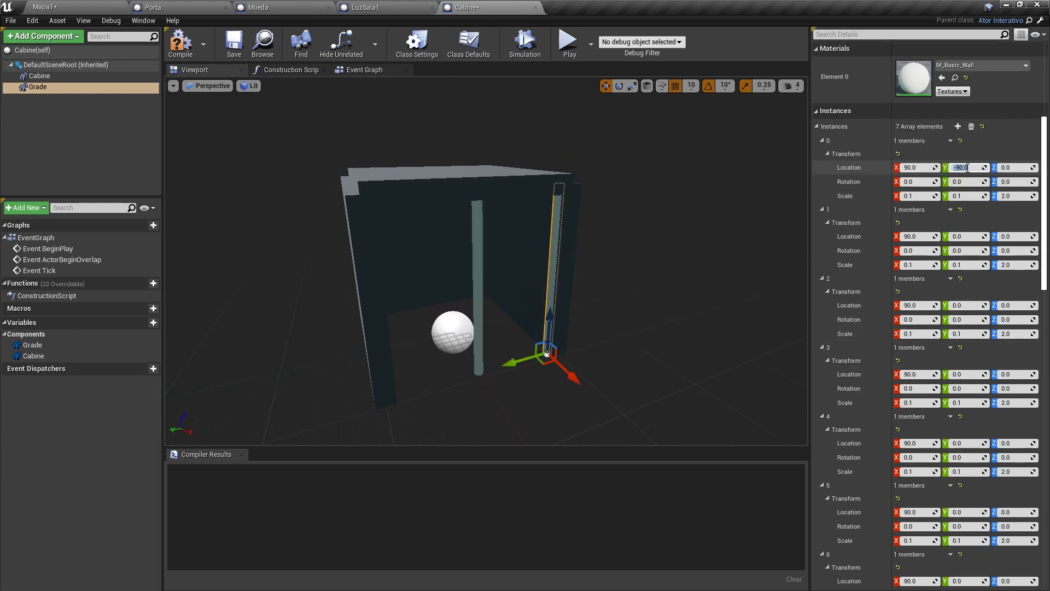
pyautogui.write('.0')
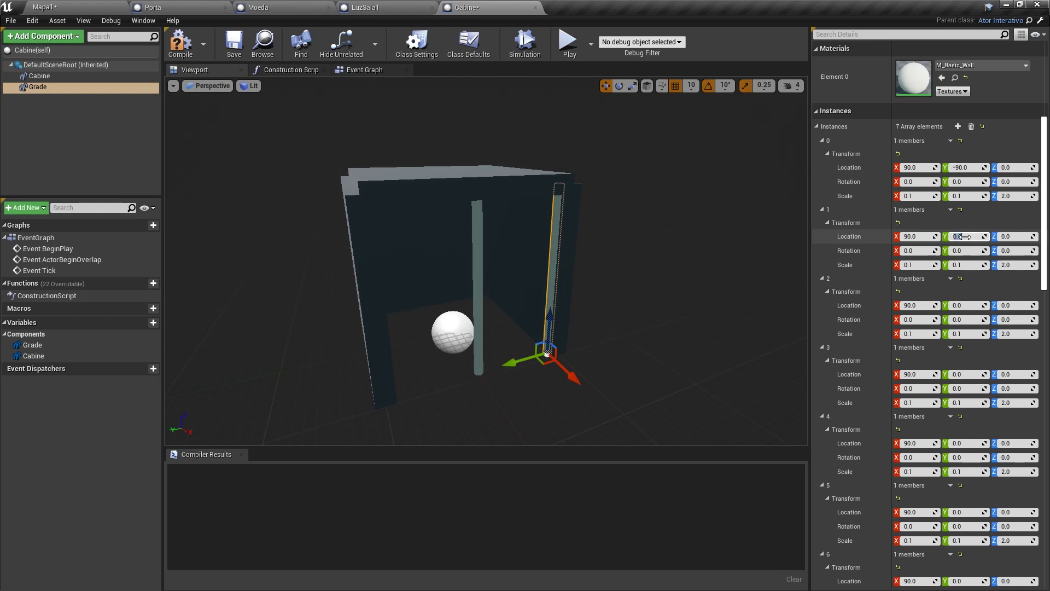
pyautogui.press('Return')
pyautogui.click(975, 305)
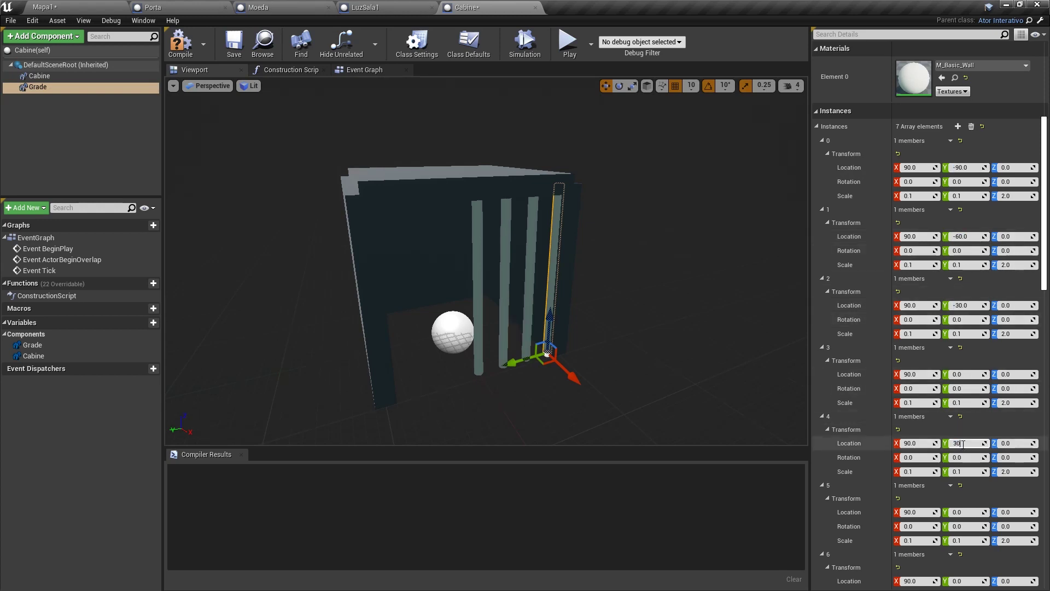
pyautogui.press('Return')
pyautogui.click(962, 512)
pyautogui.write('60')
pyautogui.press('Return')
pyautogui.scroll(-2, 962, 547)
pyautogui.click(964, 495)
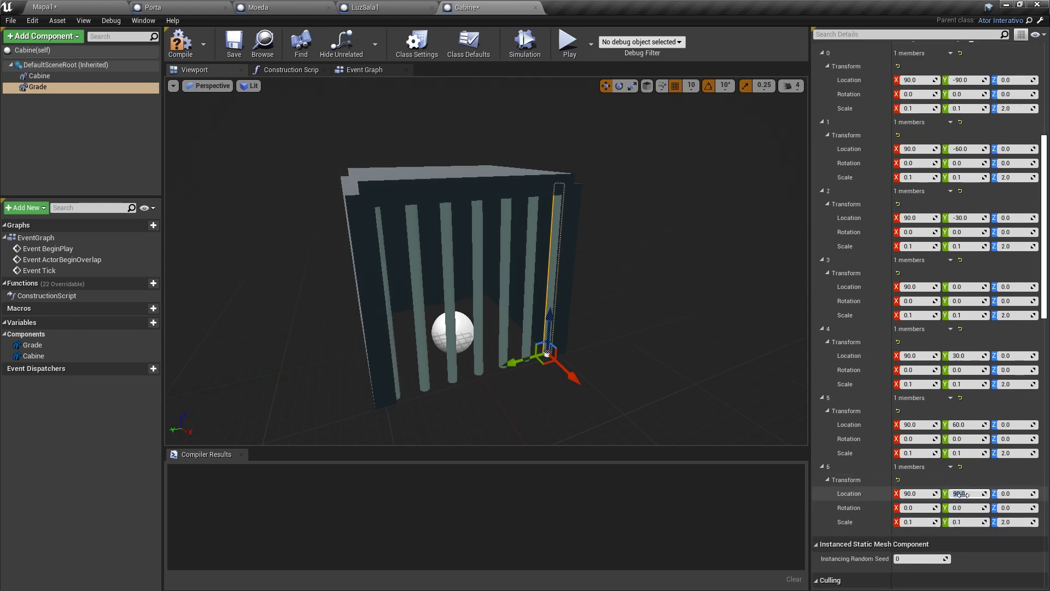
pyautogui.press('Return')
# Review the finished Grade cage and return to the Mapa1 level
pyautogui.click(61, 86)
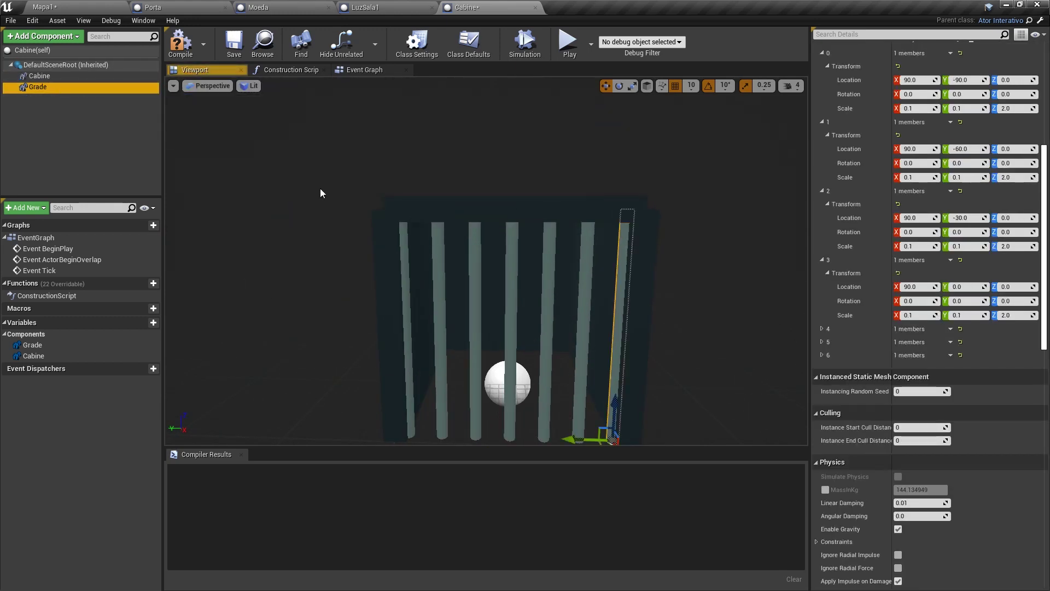
pyautogui.moveTo(644, 258); pyautogui.dragTo(644, 257, button='right')
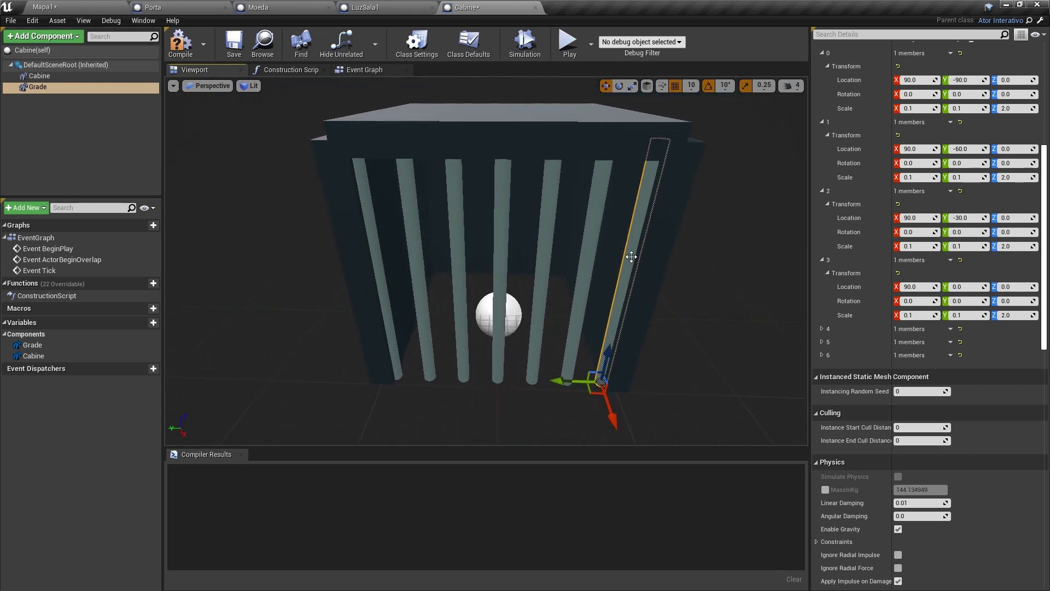
pyautogui.click(75, 5)
pyautogui.rightClick(275, 444)
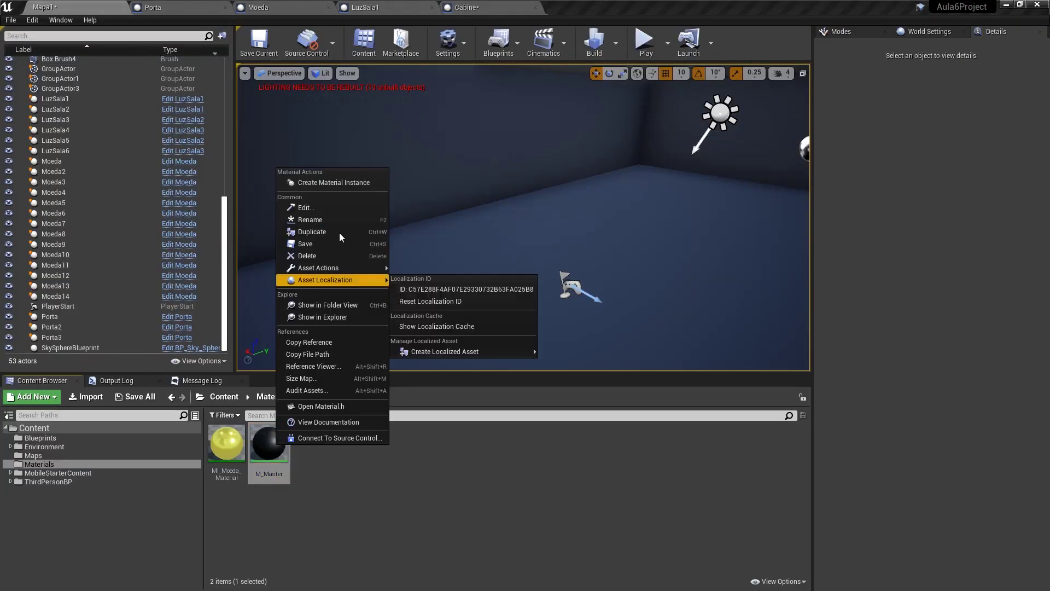
# Create material instance MI_Laser from M_Master and set its Color to red
pyautogui.click(330, 186)
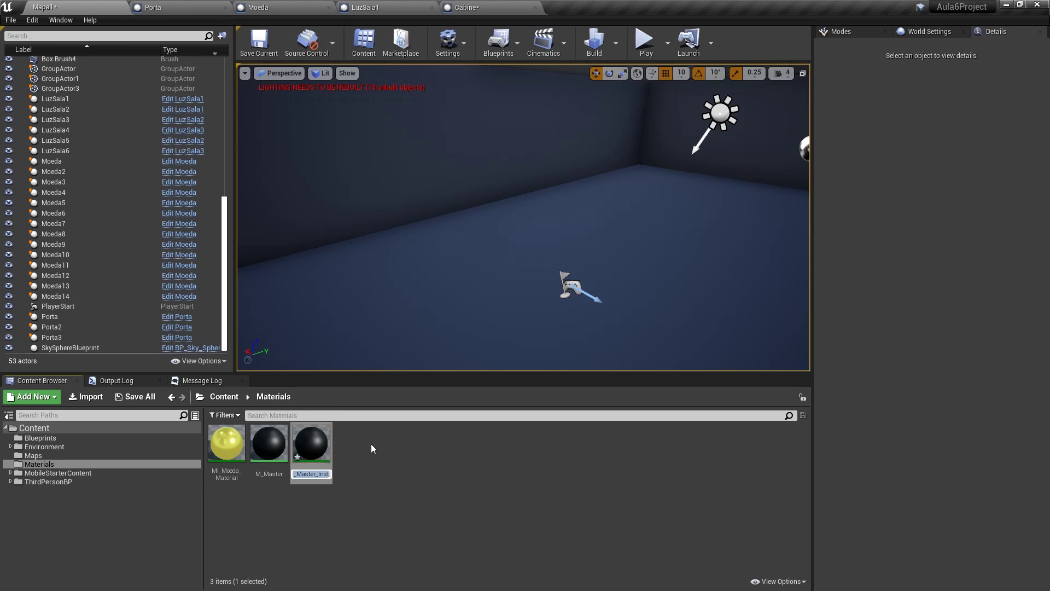
pyautogui.write('MI_Laser')
pyautogui.press('Return')
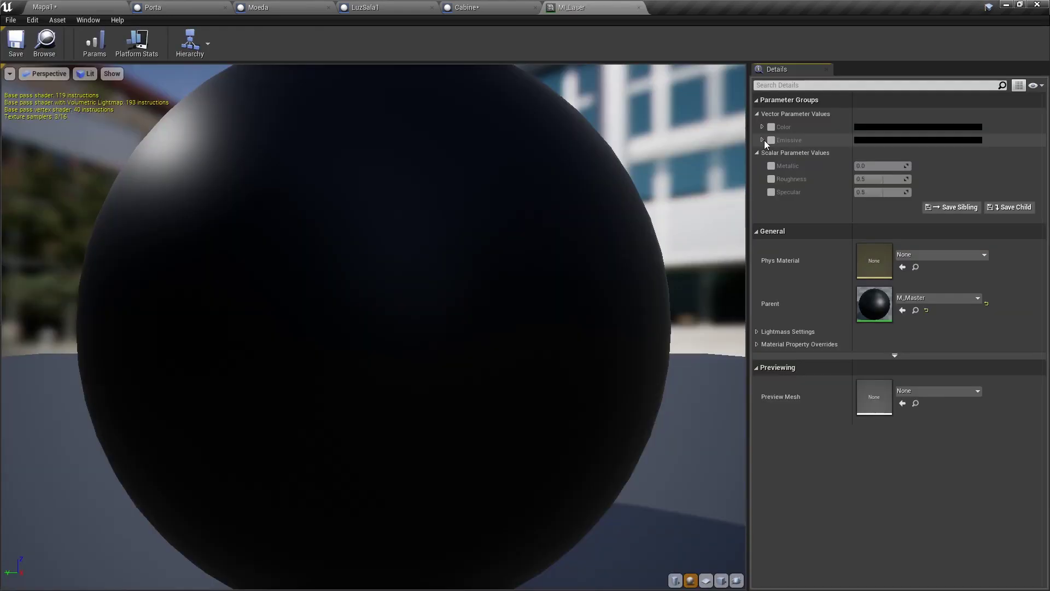
pyautogui.click(770, 127)
pyautogui.click(884, 127)
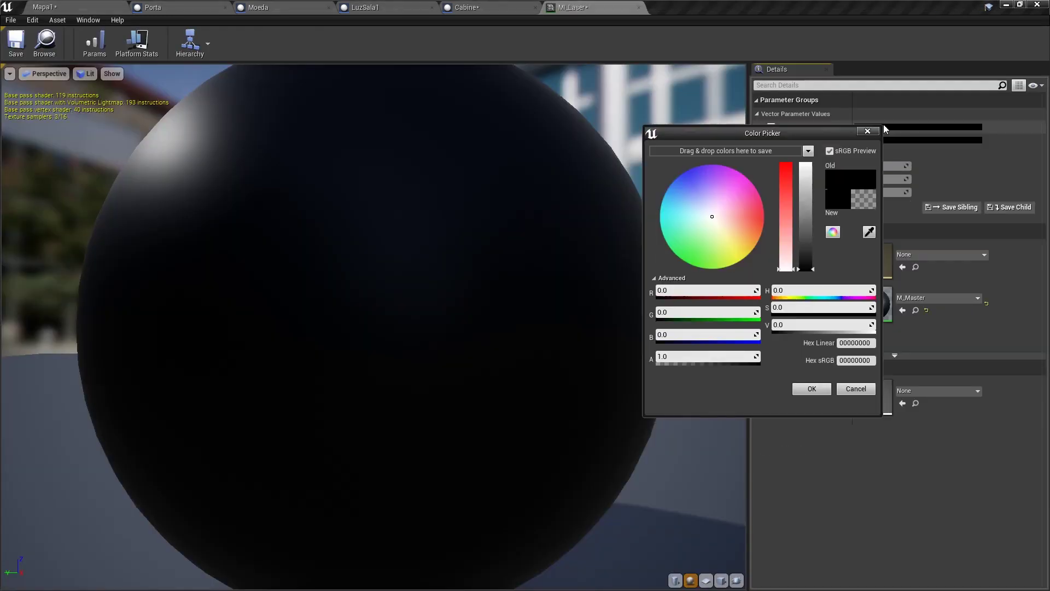
pyautogui.moveTo(805, 269); pyautogui.dragTo(806, 164)
pyautogui.moveTo(786, 269); pyautogui.dragTo(786, 164)
pyautogui.click(811, 389)
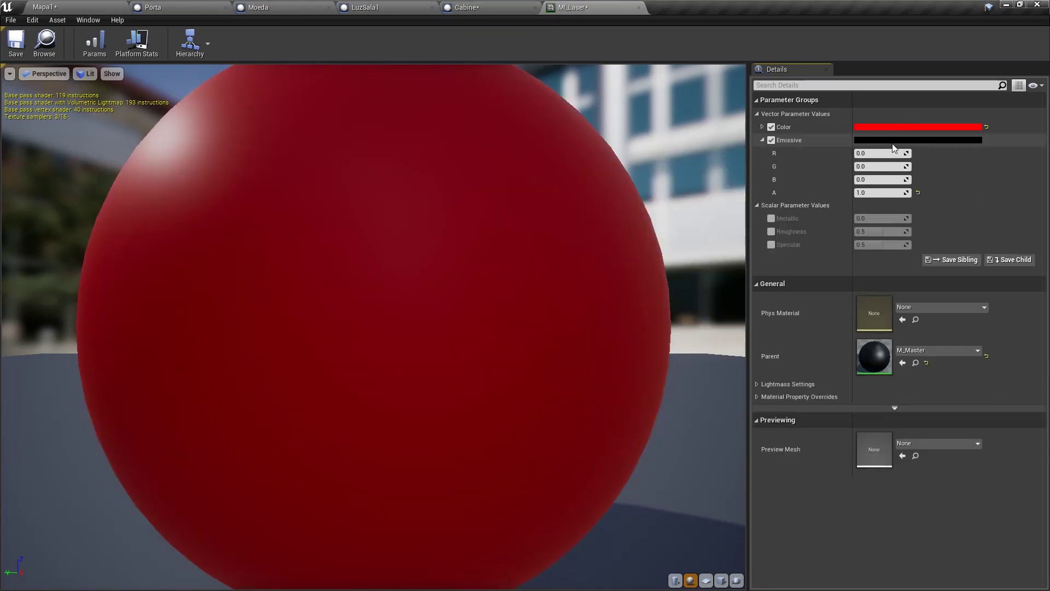
# Enable a red Emissive boosted to 15, then close MI_Laser
pyautogui.click(877, 143)
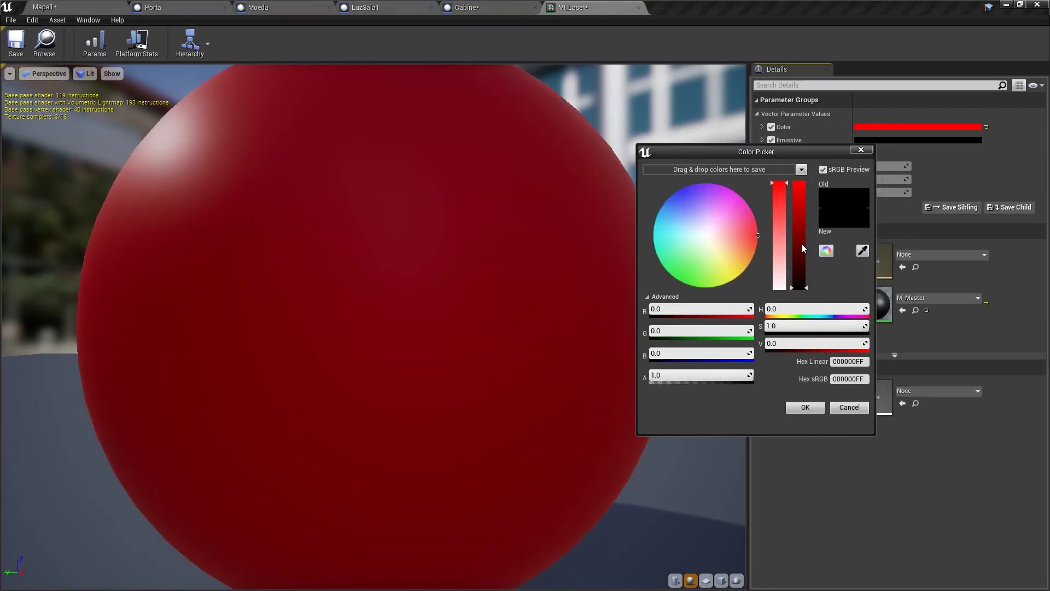
pyautogui.moveTo(801, 248); pyautogui.dragTo(802, 184)
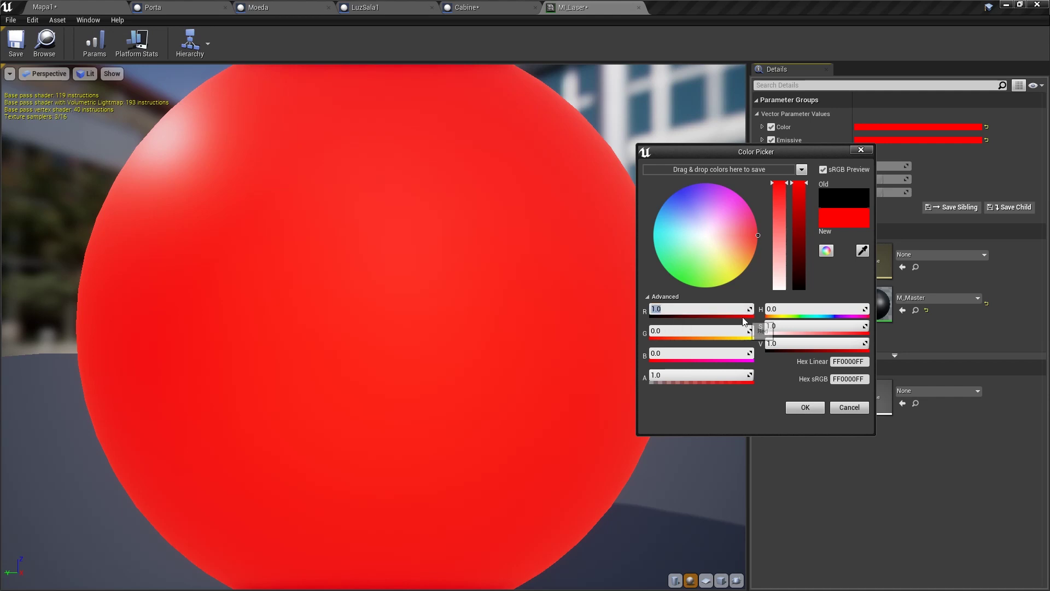
pyautogui.write('15')
pyautogui.press('Return')
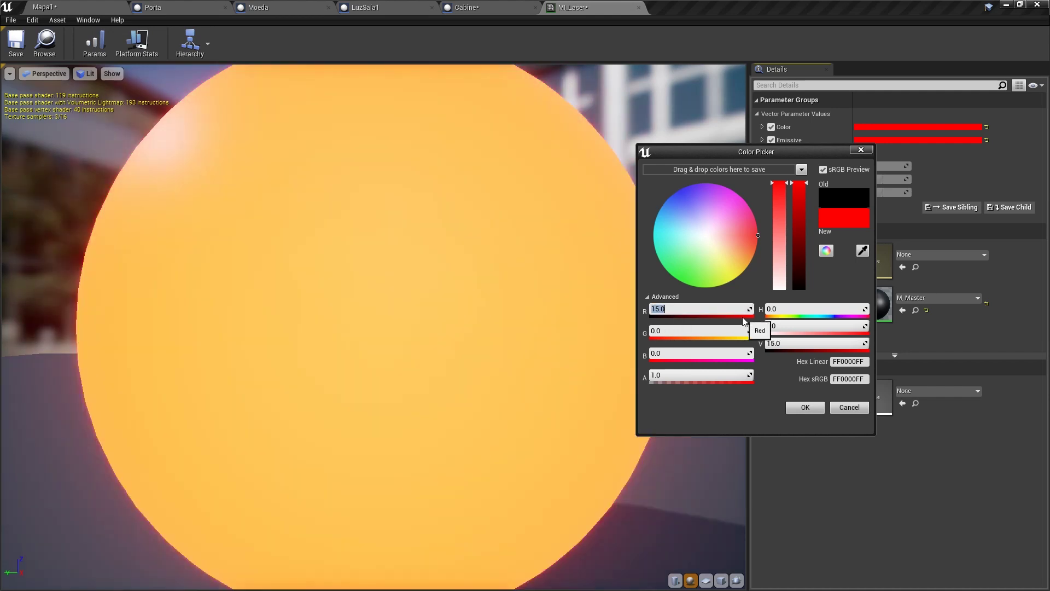
pyautogui.click(804, 407)
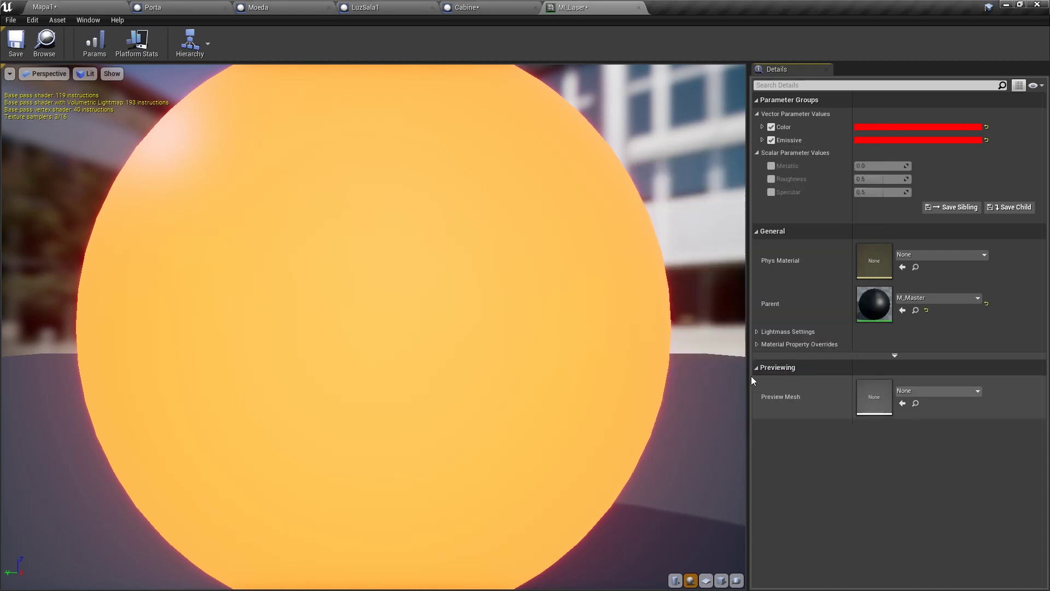
pyautogui.click(638, 7)
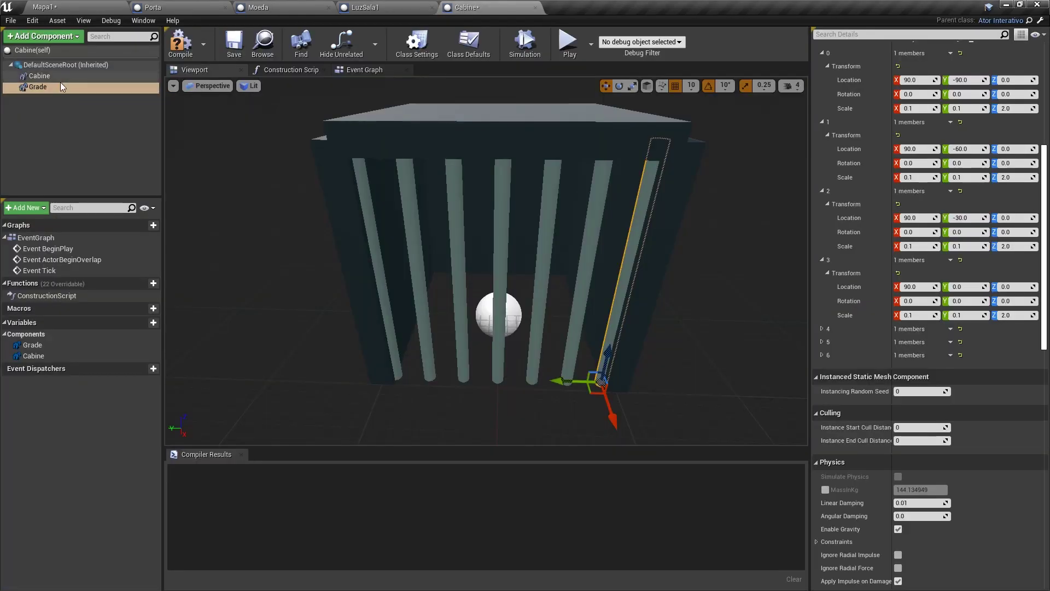
# Apply MI_Laser to the Grade bars and compile Cabine
pyautogui.scroll(5, 929, 246)
pyautogui.click(982, 309)
pyautogui.click(914, 174)
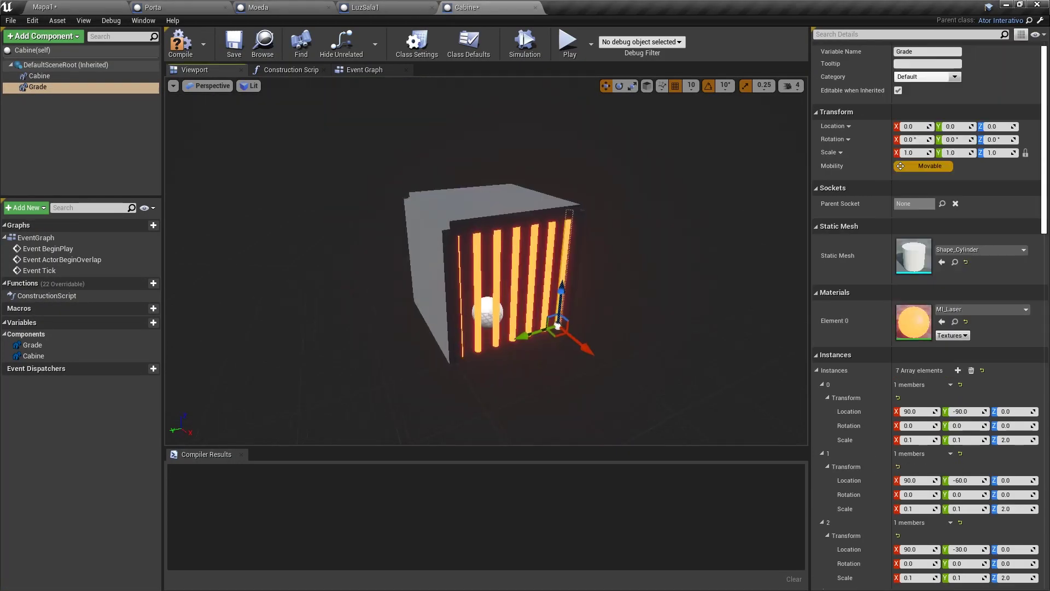
pyautogui.moveTo(487, 263)
pyautogui.mouseDown()
pyautogui.moveTo(486, 306)
pyautogui.moveTo(486, 262)
pyautogui.mouseUp()
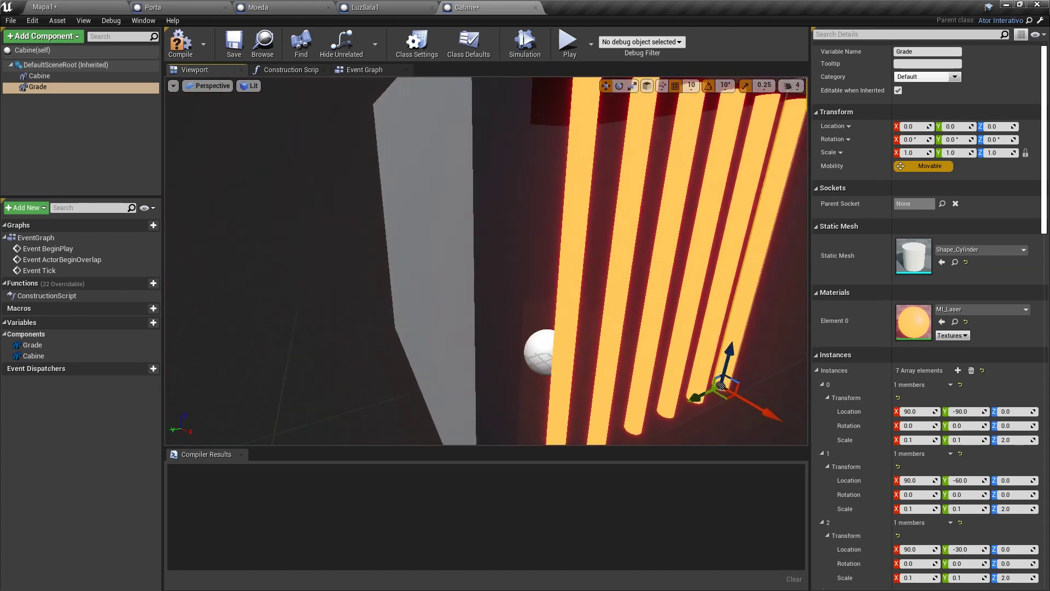
pyautogui.moveTo(487, 306); pyautogui.dragTo(487, 241)
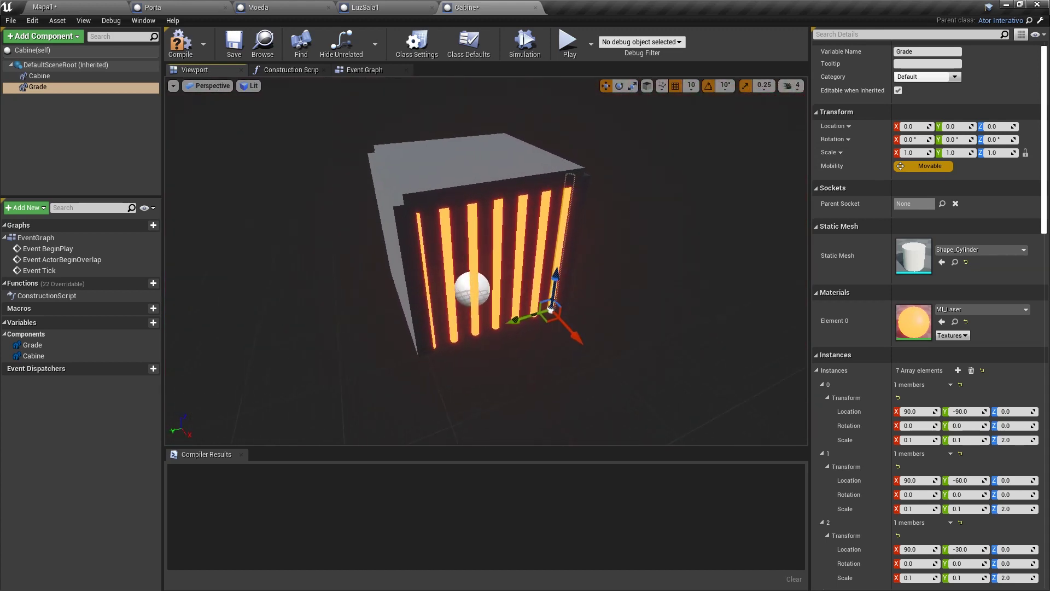
pyautogui.click(180, 43)
# Add a Box component and raise it inside the cage
pyautogui.click(54, 38)
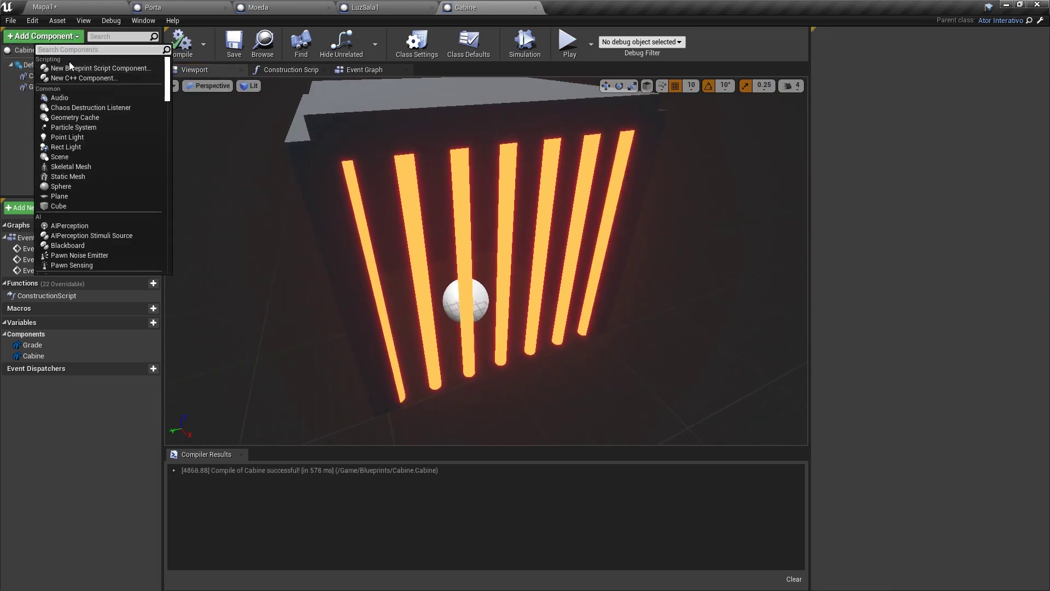
pyautogui.write('box')
pyautogui.press('Return')
pyautogui.moveTo(587, 409)
pyautogui.mouseDown()
pyautogui.moveTo(588, 378)
pyautogui.moveTo(492, 328)
pyautogui.moveTo(415, 306)
pyautogui.mouseUp()
# Add the Box's On Component Begin Overlap event to the graph
pyautogui.scroll(-5, 950, 379)
pyautogui.scroll(-5, 950, 378)
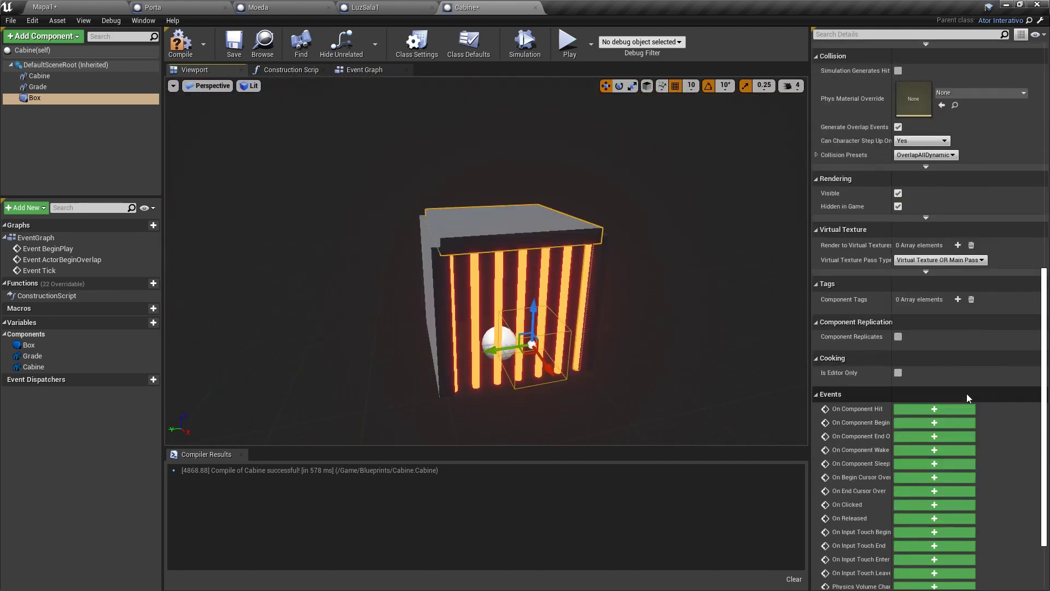
pyautogui.scroll(-3, 966, 393)
pyautogui.scroll(-3, 954, 372)
pyautogui.click(961, 395)
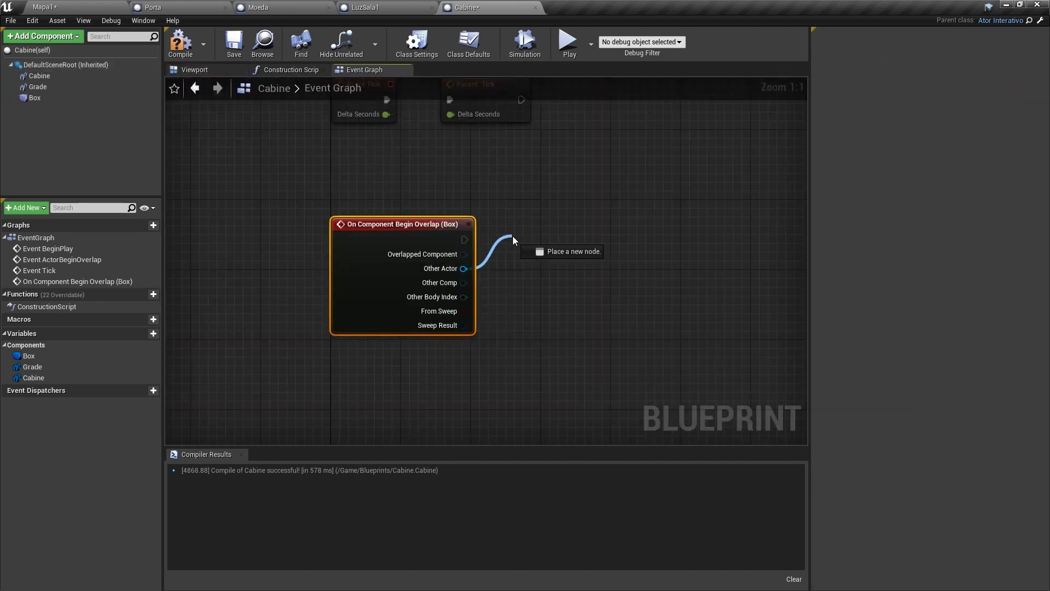
# Cast Begin Overlap's Other Actor to Jogador
pyautogui.moveTo(512, 236); pyautogui.dragTo(550, 240)
pyautogui.write('cast to jogador')
pyautogui.press('Return')
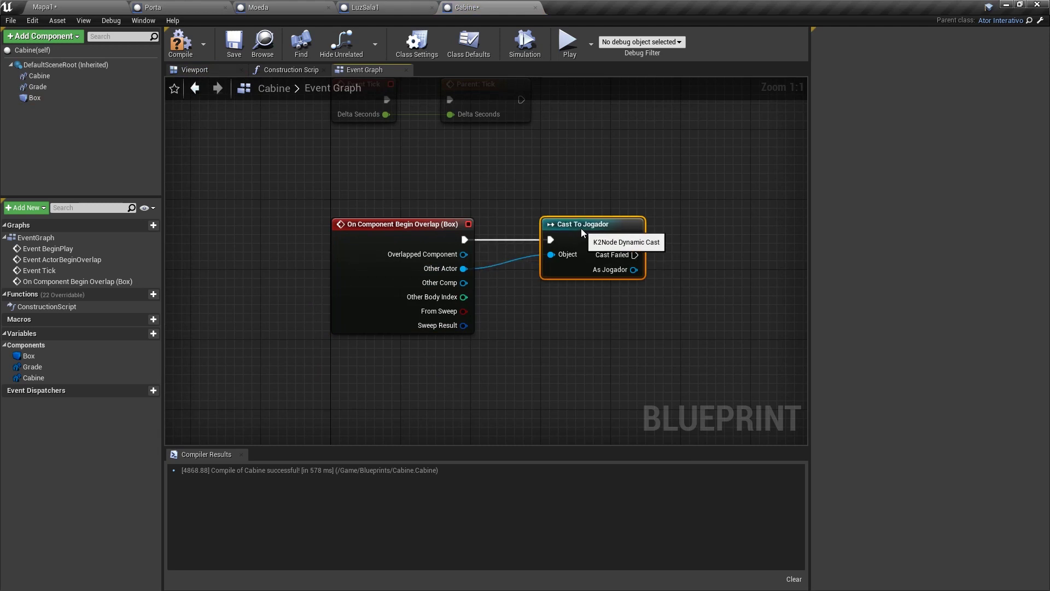
pyautogui.moveTo(556, 186); pyautogui.dragTo(431, 172, button='right')
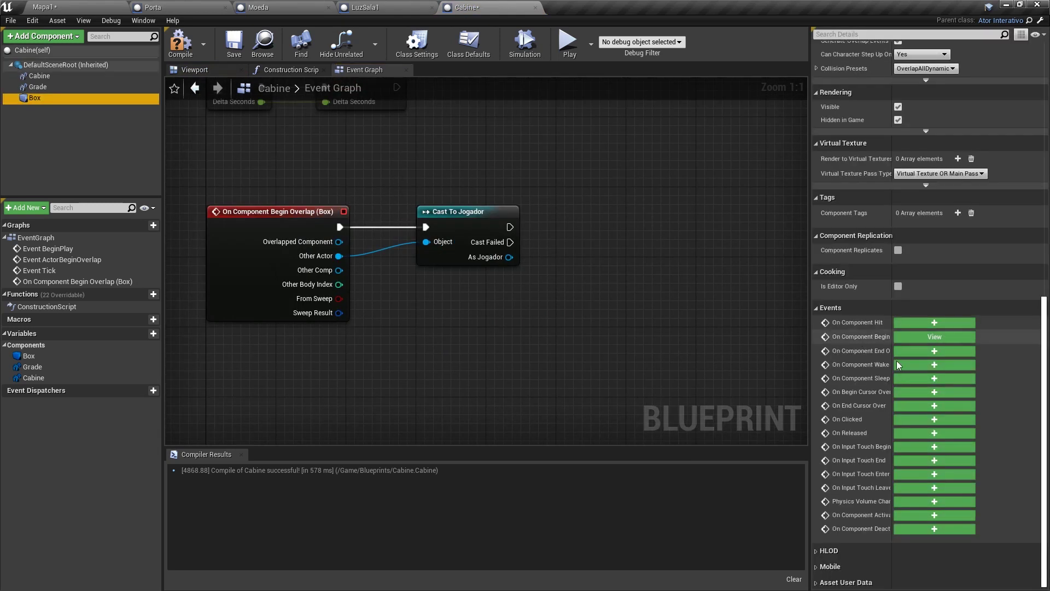
# Add the Box's End Overlap event and a SET Ator Proximo node from As Jogador
pyautogui.click(925, 346)
pyautogui.moveTo(634, 243); pyautogui.dragTo(470, 318, button='right')
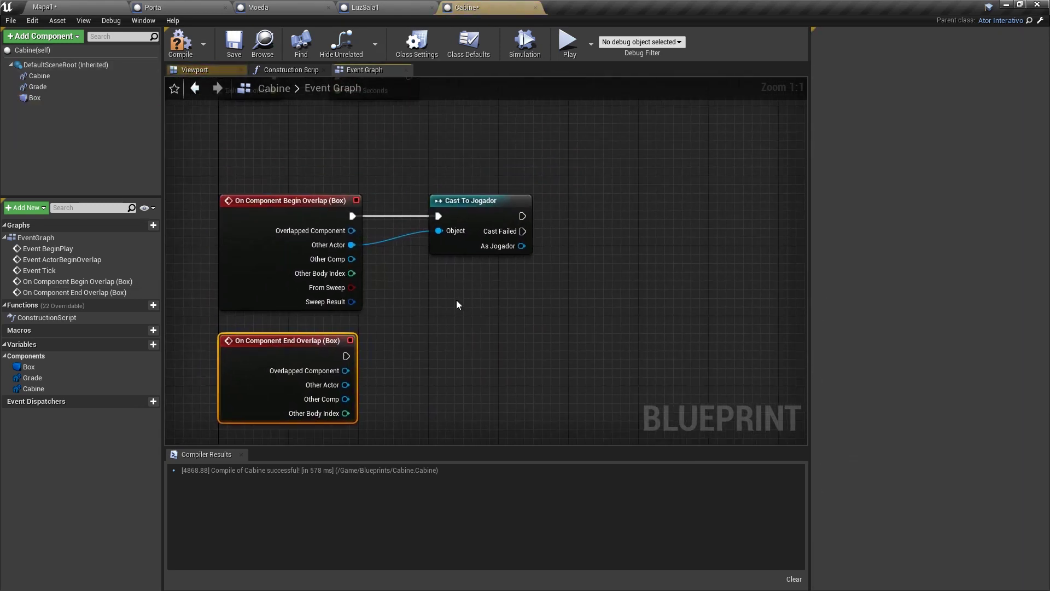
pyautogui.moveTo(494, 241); pyautogui.dragTo(581, 218)
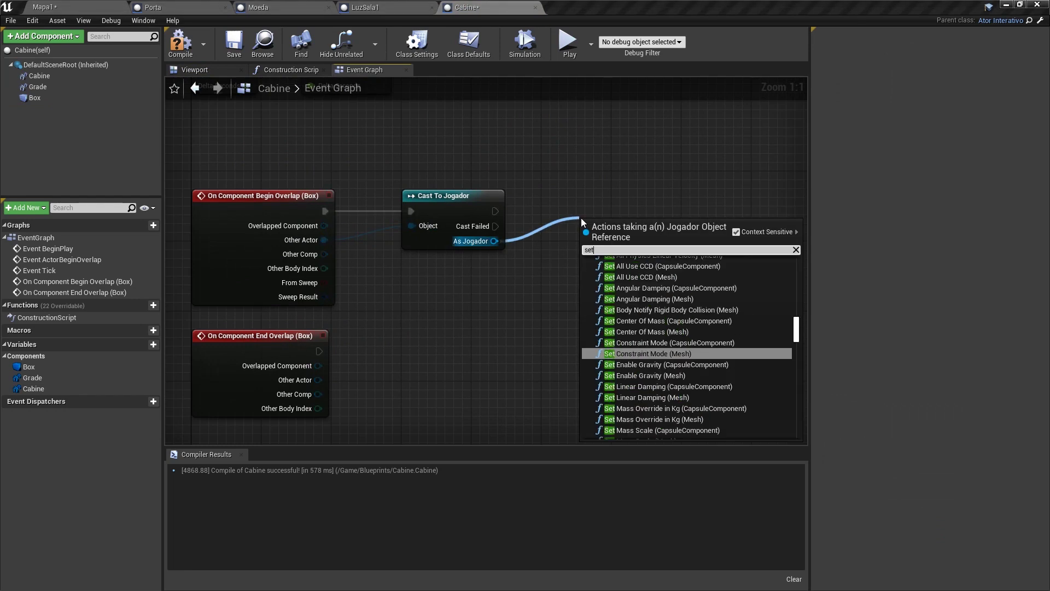
pyautogui.write('set ator')
pyautogui.click(649, 321)
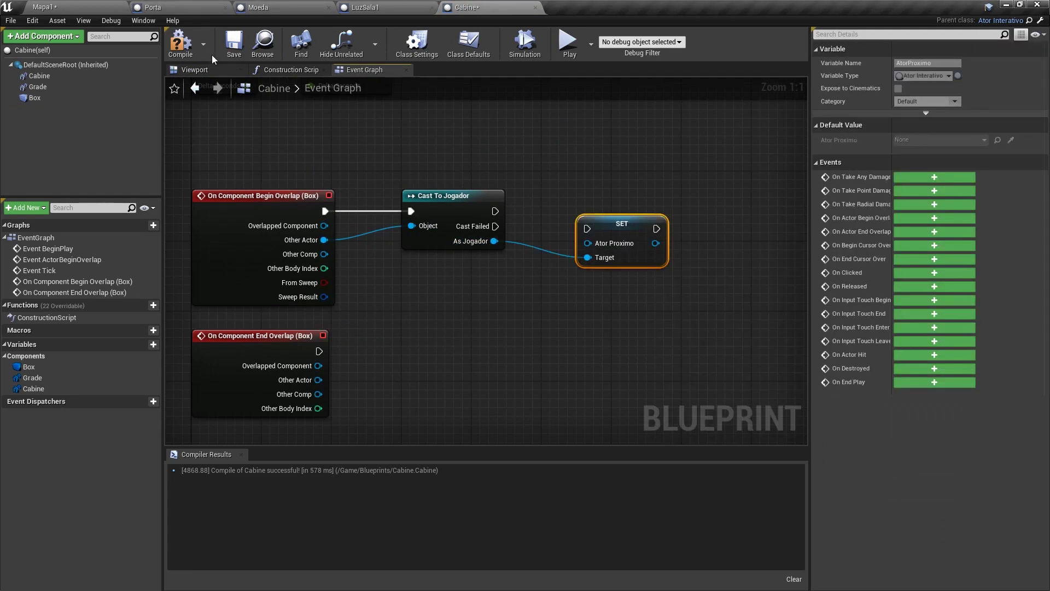
# After checking AtorProximo's type in Jogador, chain the cast into SET Ator Proximo with Self
pyautogui.click(30, 7)
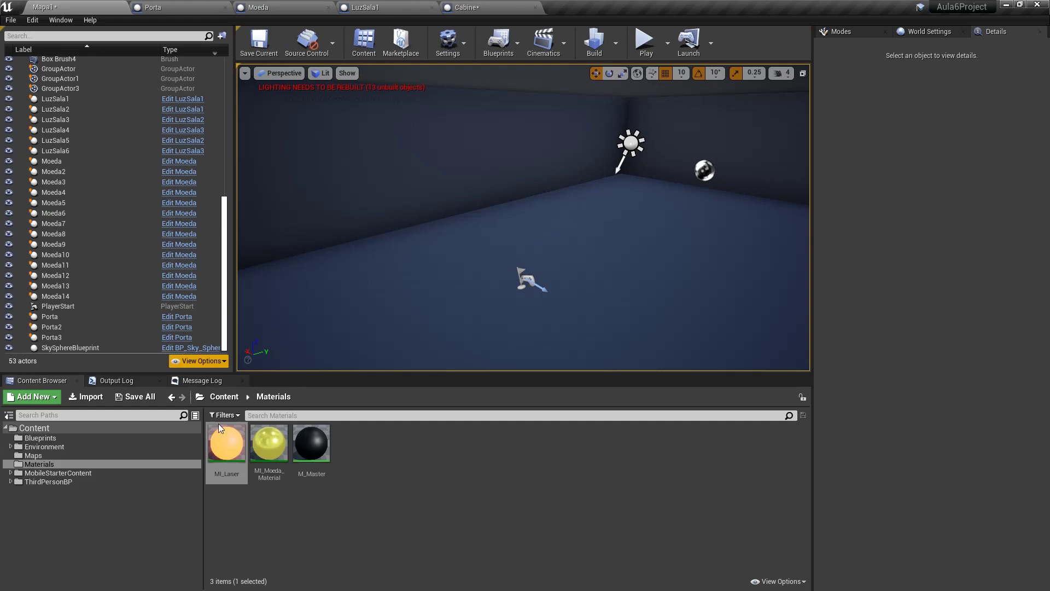
pyautogui.click(69, 436)
pyautogui.doubleClick(269, 445)
pyautogui.click(53, 337)
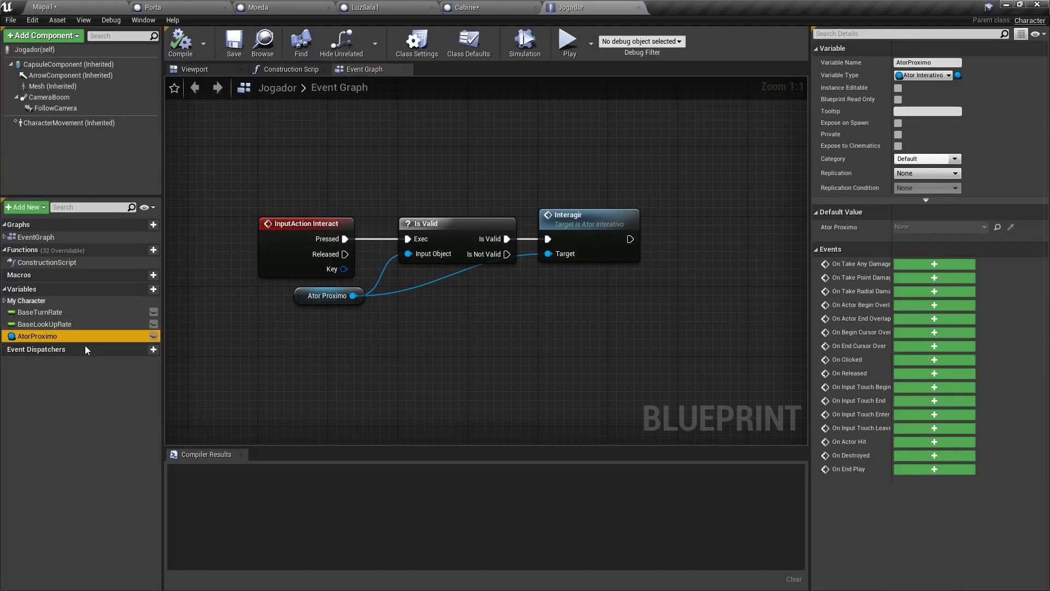
pyautogui.click(375, 163)
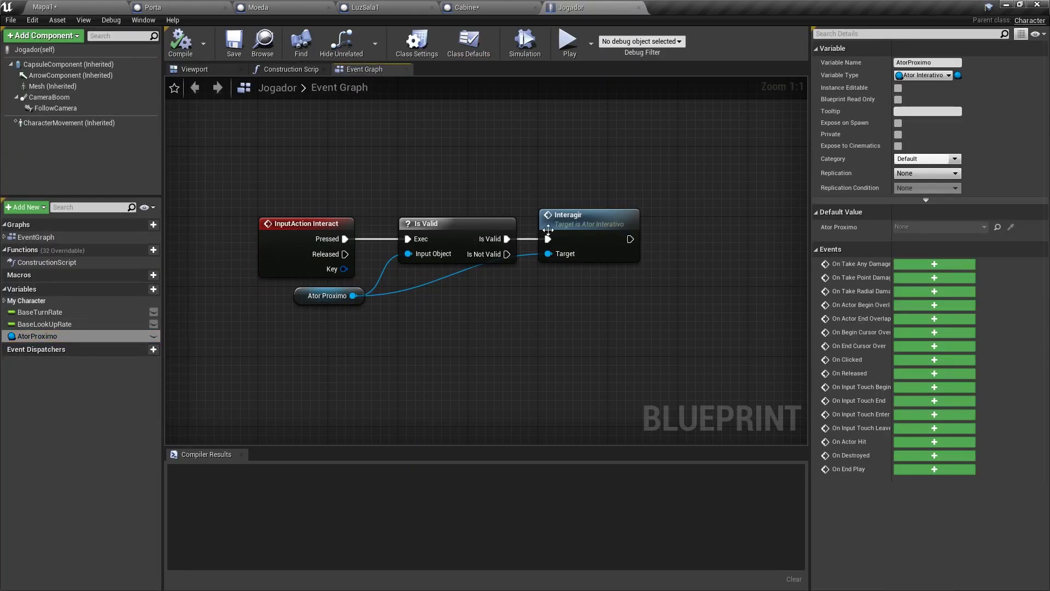
pyautogui.click(462, 7)
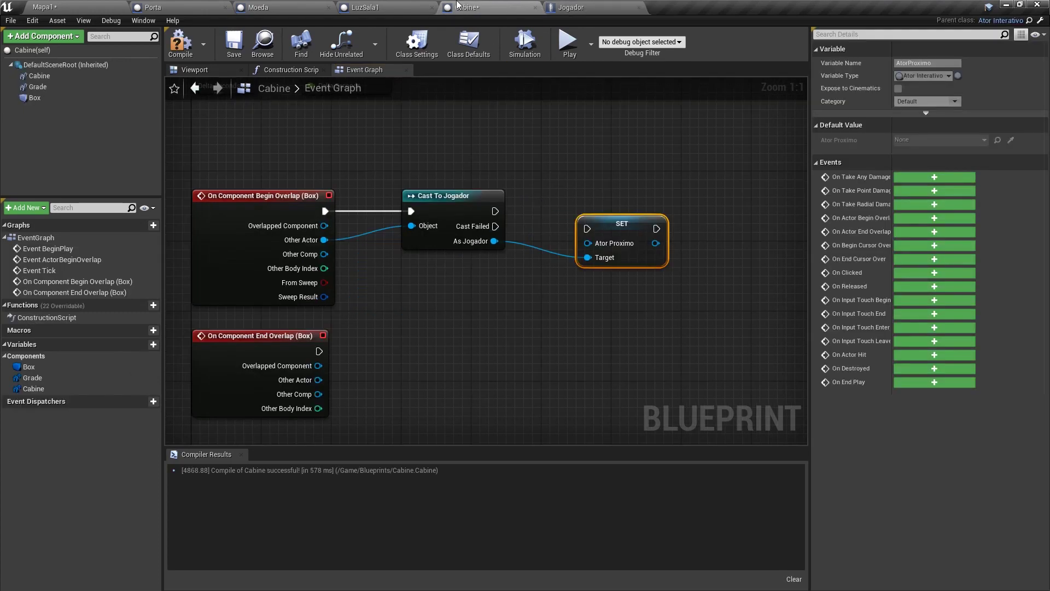
pyautogui.moveTo(617, 227); pyautogui.dragTo(582, 209)
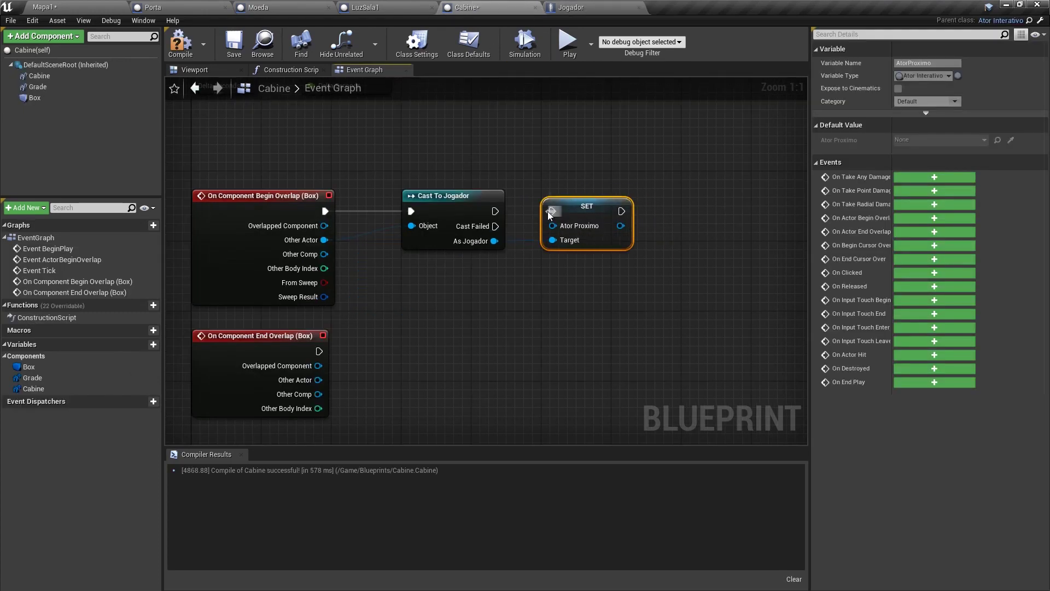
pyautogui.moveTo(498, 214); pyautogui.dragTo(490, 282)
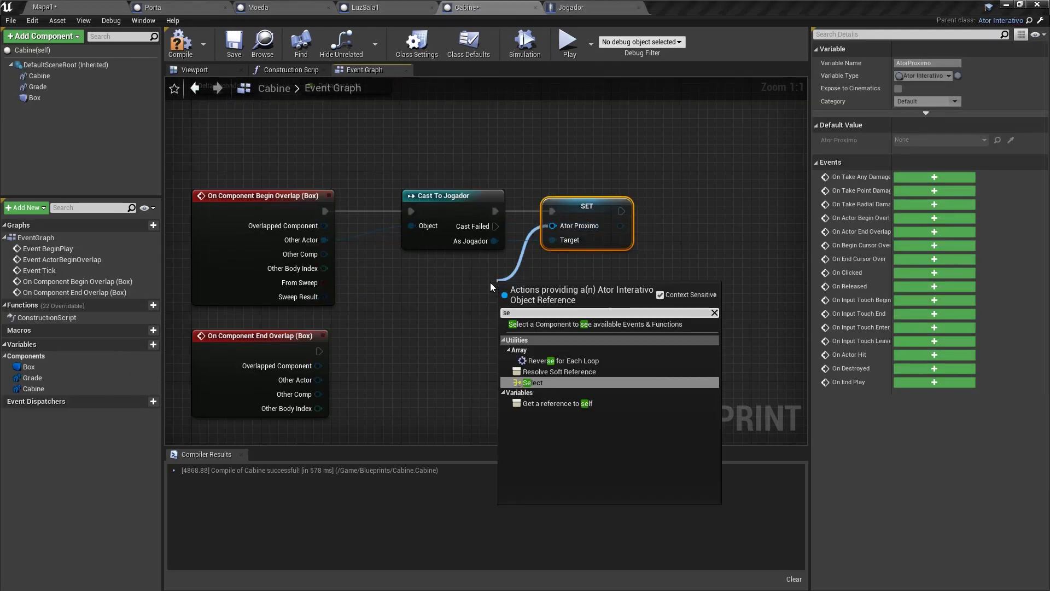
pyautogui.click(534, 344)
# Paste a copy of the cast and SET pair and wire it to End Overlap to clear Ator Proximo
pyautogui.hotkey('ctrl', 'v')
pyautogui.moveTo(437, 345); pyautogui.dragTo(447, 337)
pyautogui.moveTo(319, 351); pyautogui.dragTo(411, 351)
pyautogui.moveTo(317, 380); pyautogui.dragTo(410, 365)
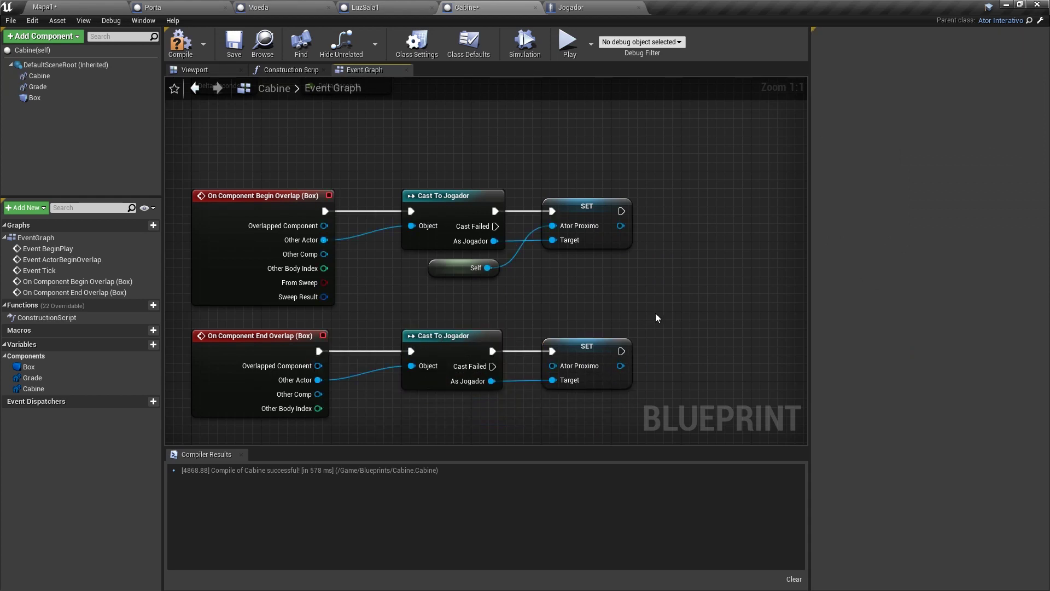
pyautogui.click(586, 346)
pyautogui.click(629, 318)
pyautogui.click(107, 304)
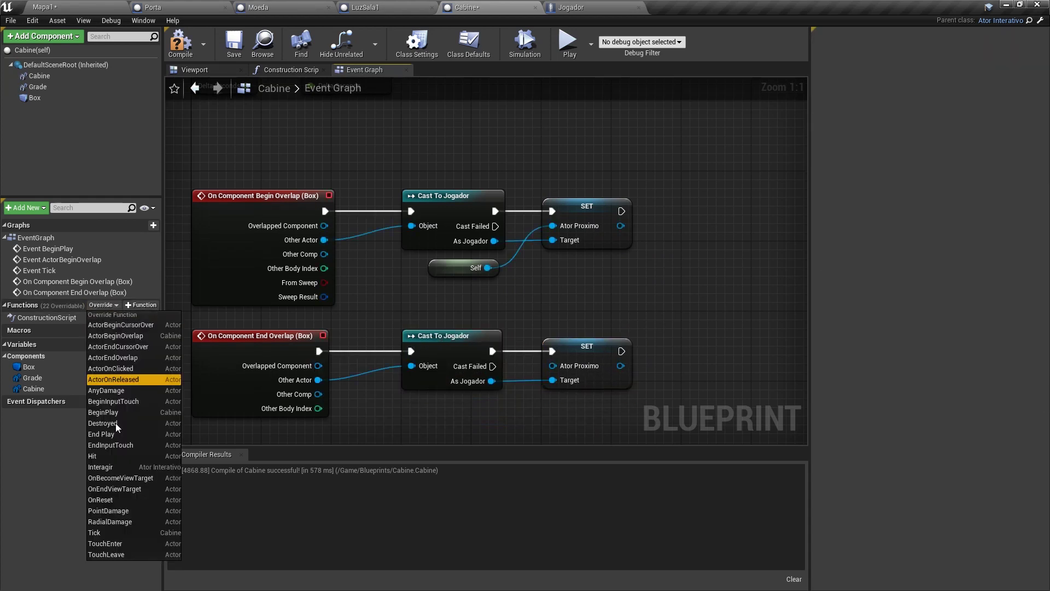
# Override Interagir, add a Boolean PodeAbir, and branch on it after the parent call
pyautogui.click(101, 466)
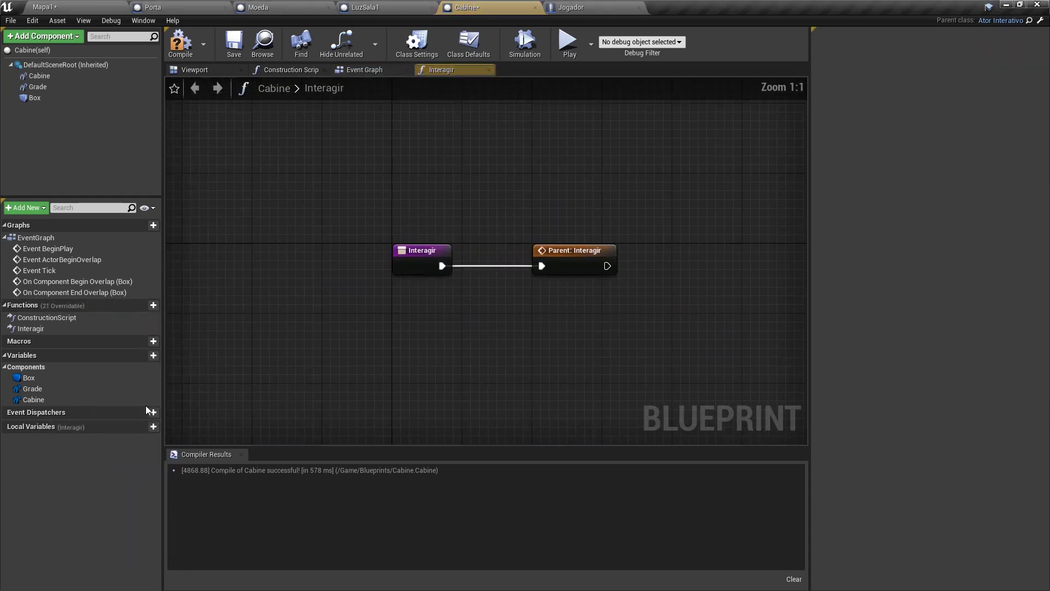
pyautogui.click(149, 356)
pyautogui.write('PodeAbrir')
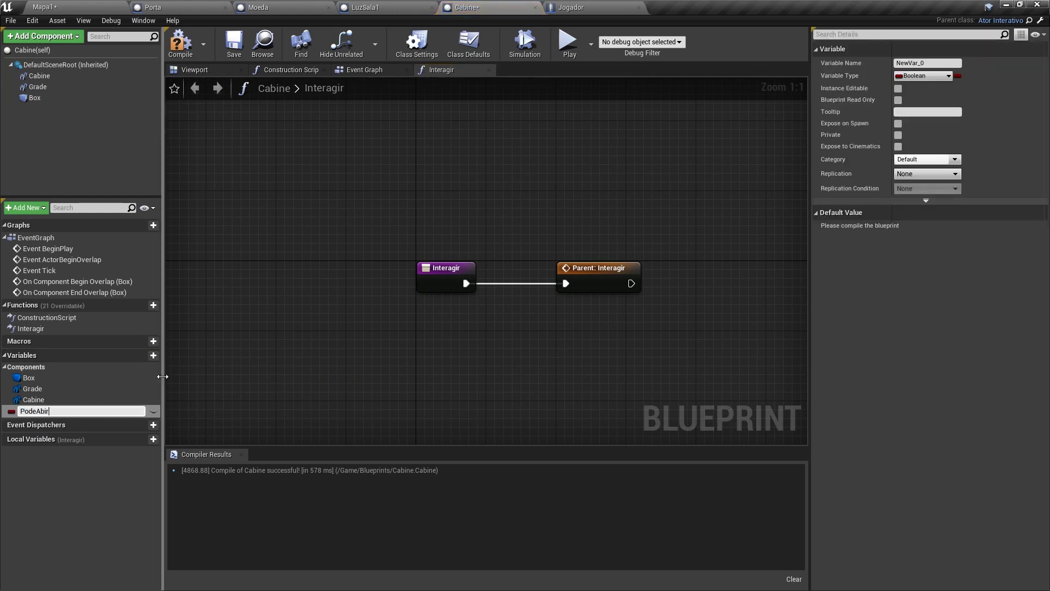
pyautogui.press('Return')
pyautogui.moveTo(601, 356); pyautogui.dragTo(336, 337, button='right')
pyautogui.moveTo(365, 265); pyautogui.dragTo(422, 264)
pyautogui.write('branch')
pyautogui.press('Return')
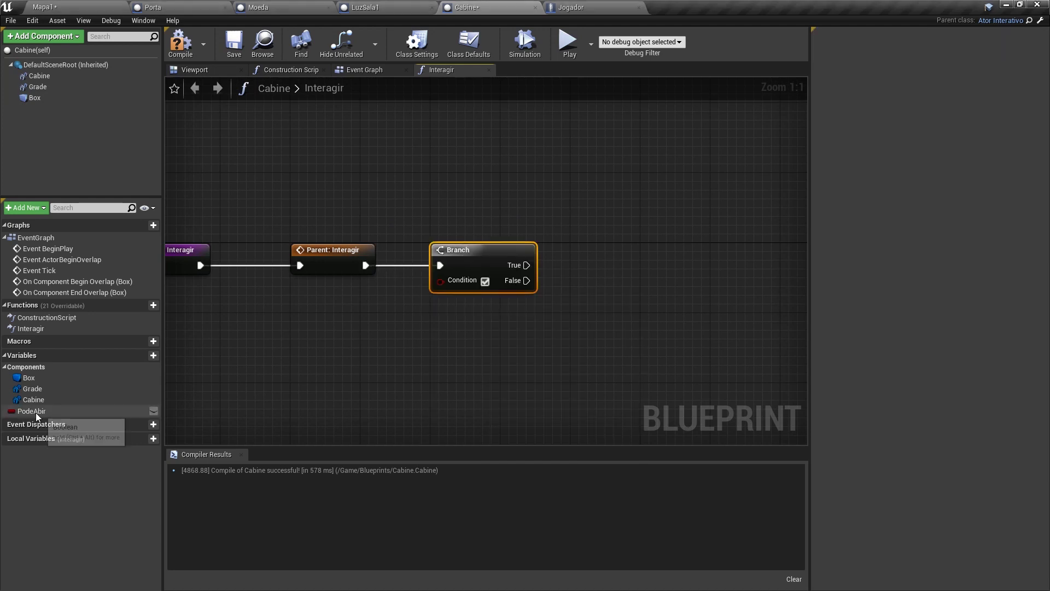
pyautogui.moveTo(37, 412); pyautogui.dragTo(440, 281)
pyautogui.moveTo(492, 328); pyautogui.dragTo(413, 306, button='right')
# Add a Set Visibility node that hides Grade on the true branch
pyautogui.moveTo(32, 388)
pyautogui.mouseDown()
pyautogui.moveTo(403, 290)
pyautogui.moveTo(504, 248)
pyautogui.mouseUp()
pyautogui.write('set visi')
pyautogui.press('Return')
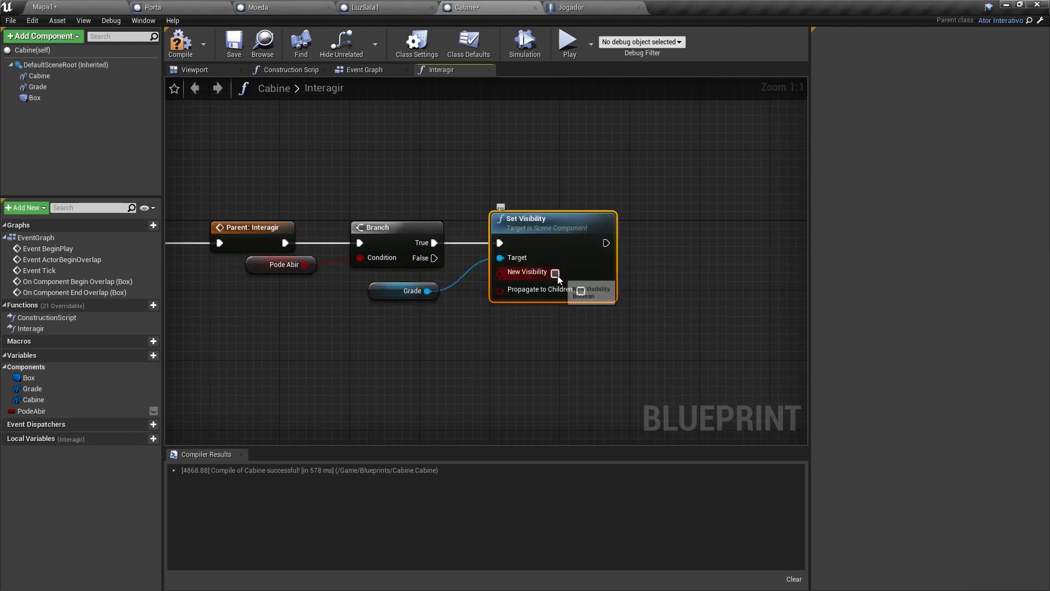
pyautogui.moveTo(655, 239); pyautogui.dragTo(556, 234, button='right')
pyautogui.click(557, 235)
# Add Set Collision Enabled for Grade set to No Collision
pyautogui.moveTo(328, 286)
pyautogui.mouseDown()
pyautogui.moveTo(542, 281)
pyautogui.moveTo(577, 215)
pyautogui.moveTo(507, 238)
pyautogui.mouseUp()
pyautogui.write('set colli')
pyautogui.press('Return')
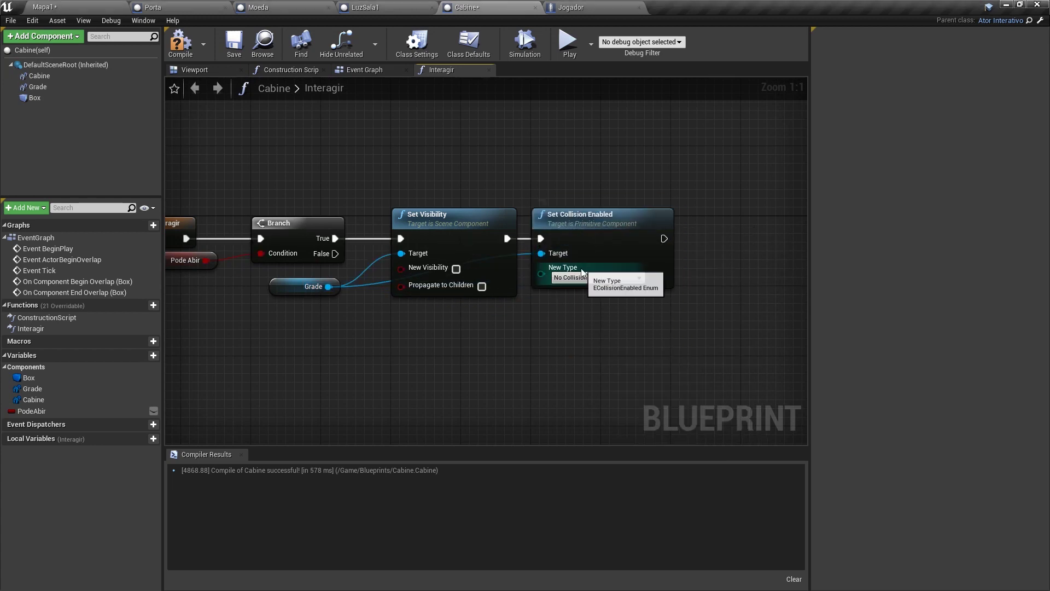
pyautogui.click(596, 277)
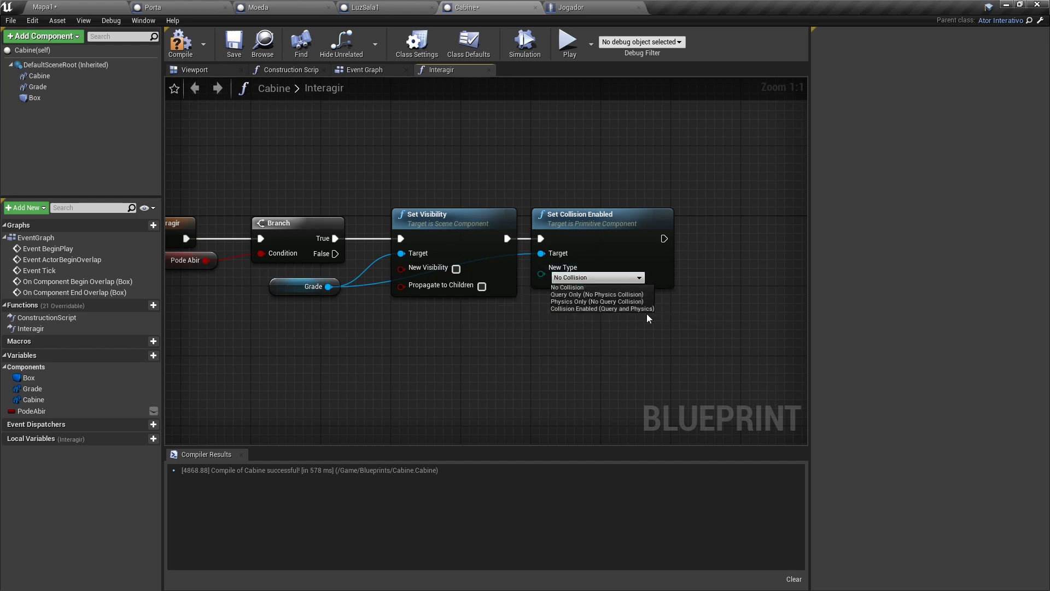
pyautogui.click(586, 287)
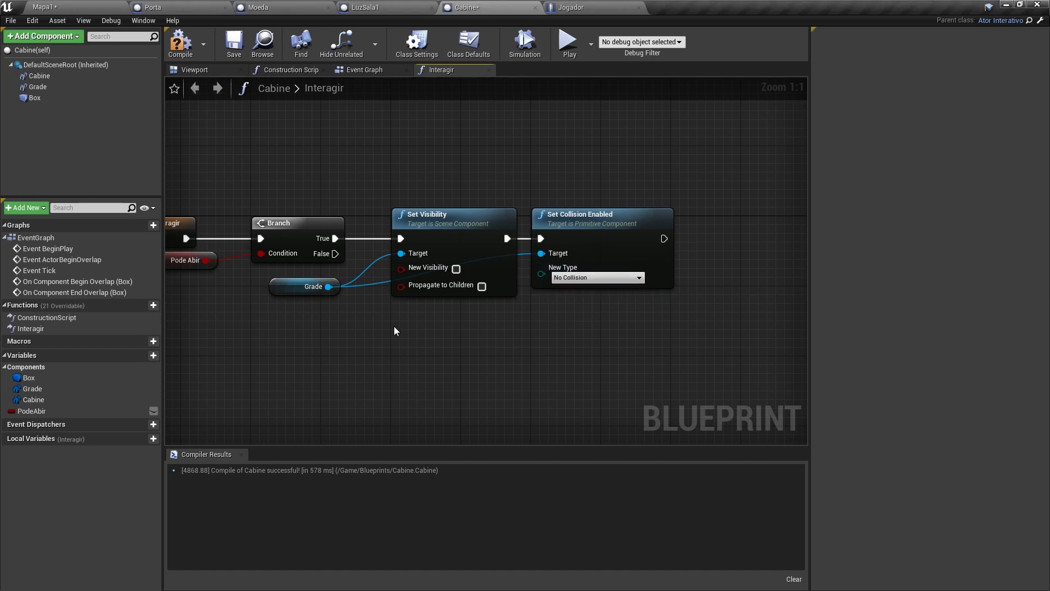
pyautogui.moveTo(389, 331); pyautogui.dragTo(370, 304, button='right')
pyautogui.moveTo(534, 297); pyautogui.dragTo(661, 312, button='right')
pyautogui.click(623, 168)
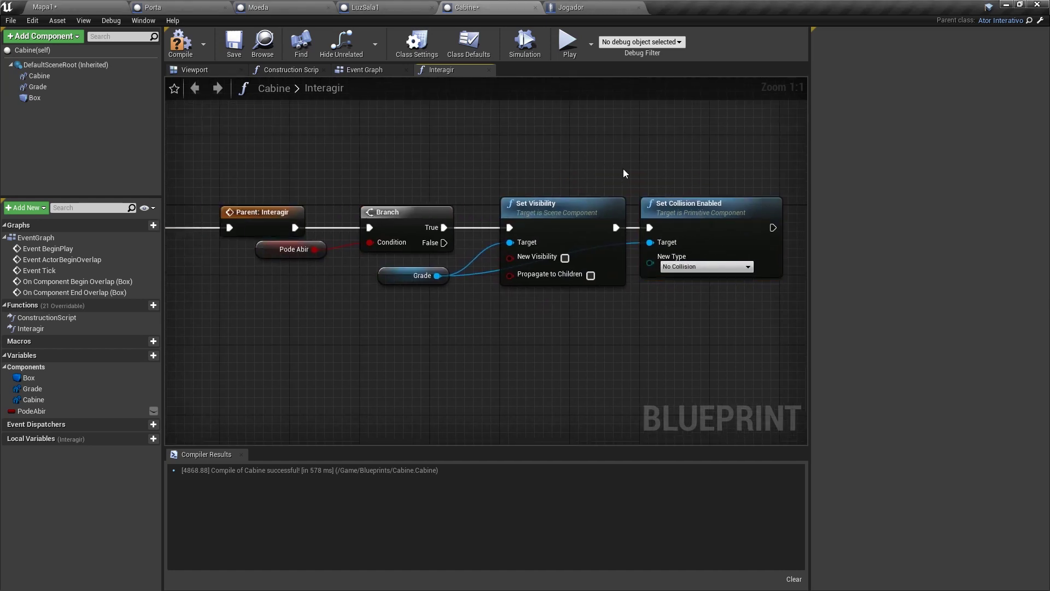
pyautogui.moveTo(543, 151); pyautogui.dragTo(417, 166, button='right')
pyautogui.moveTo(324, 163)
pyautogui.mouseDown(button='right')
pyautogui.moveTo(454, 178)
pyautogui.moveTo(464, 194)
pyautogui.mouseUp(button='right')
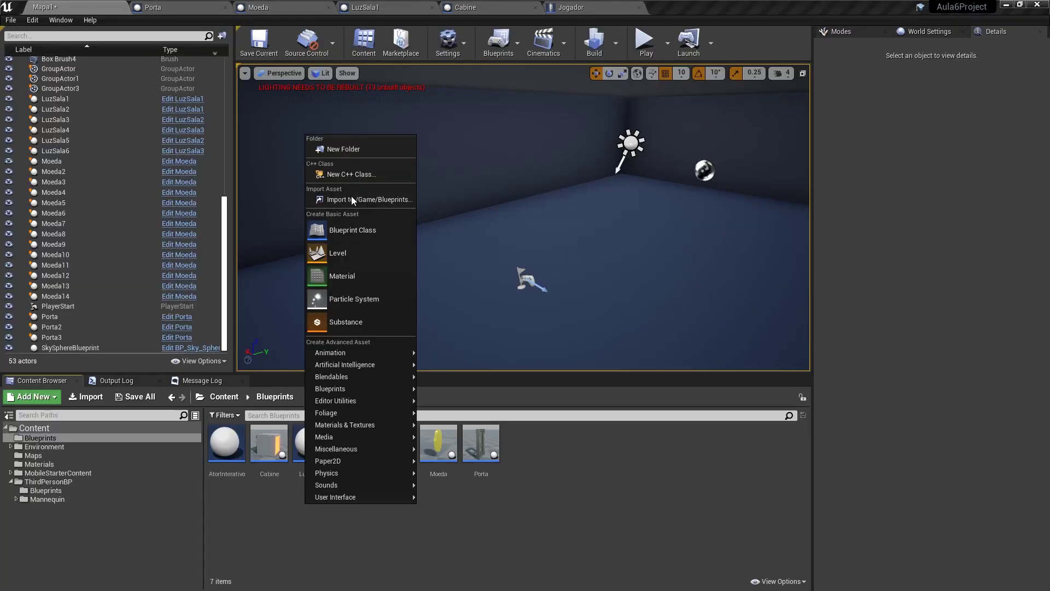
# Create an Actor blueprint named Trofeu in Blueprints and open it
pyautogui.click(353, 231)
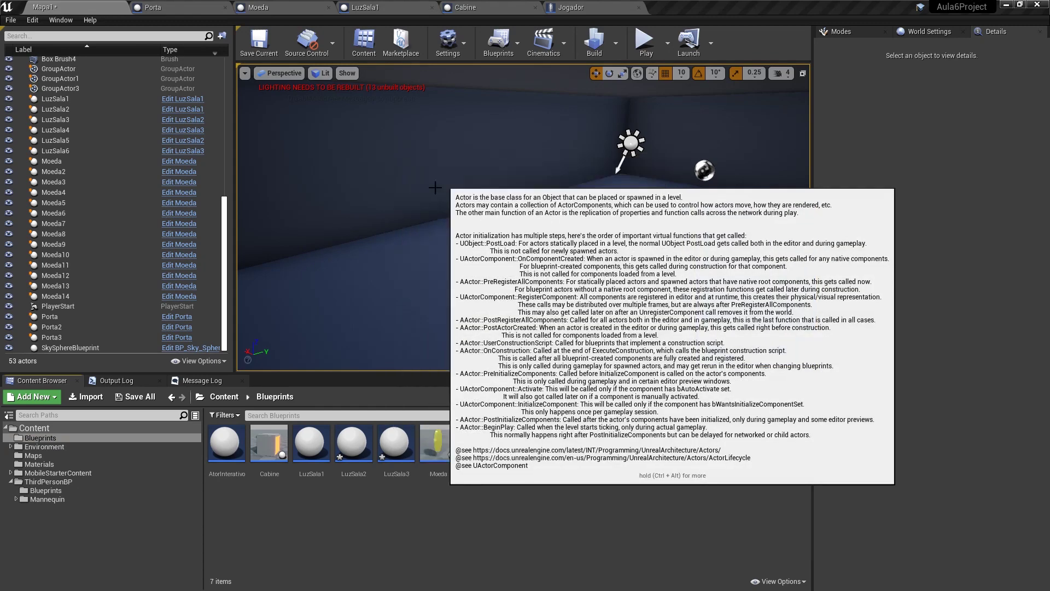
pyautogui.click(452, 191)
pyautogui.write('Trofeu')
pyautogui.press('Return')
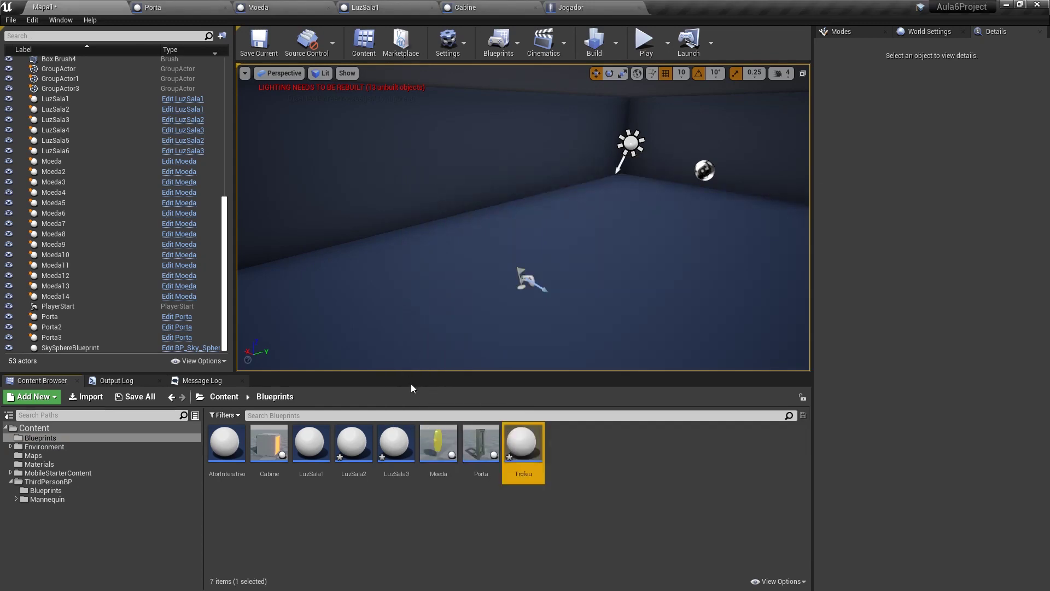
pyautogui.press('Return')
# Add a Static Mesh component using Shape_Cylinder
pyautogui.click(58, 36)
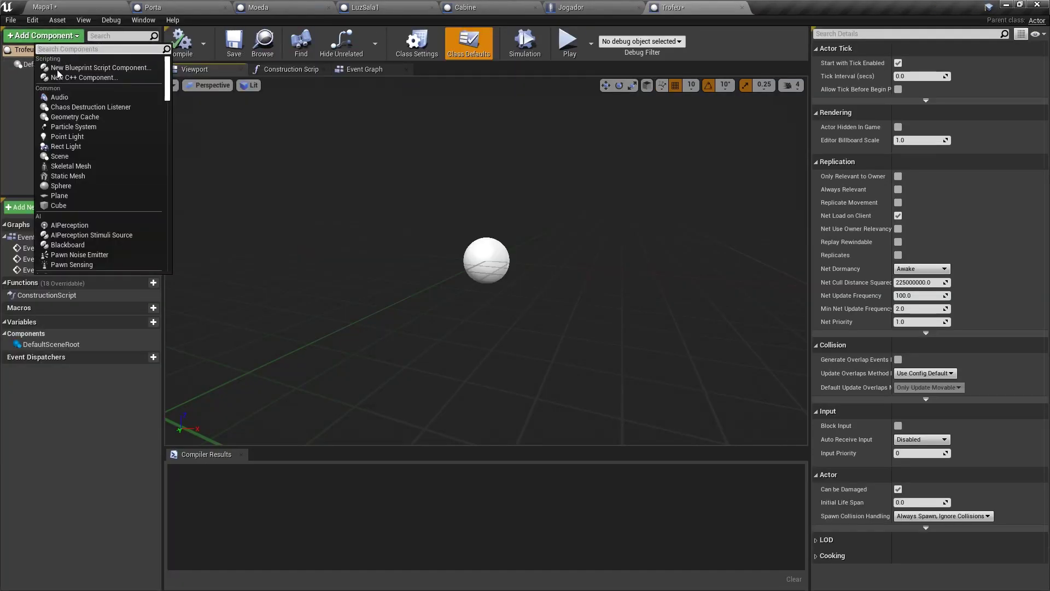
pyautogui.click(68, 177)
pyautogui.click(975, 262)
pyautogui.write('cylin')
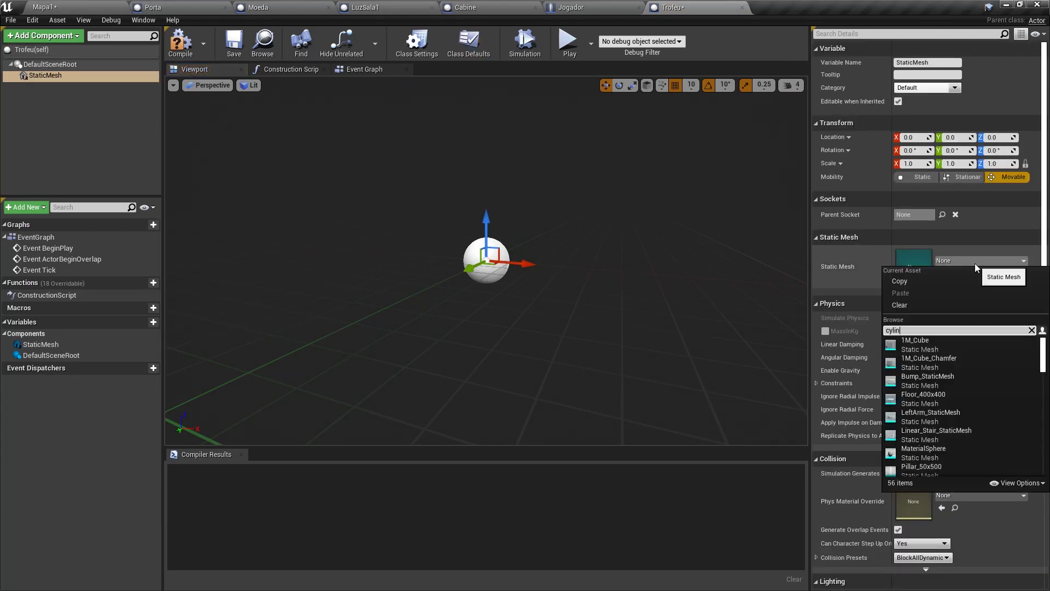
pyautogui.press('Return')
pyautogui.write('0.5')
pyautogui.press('Return')
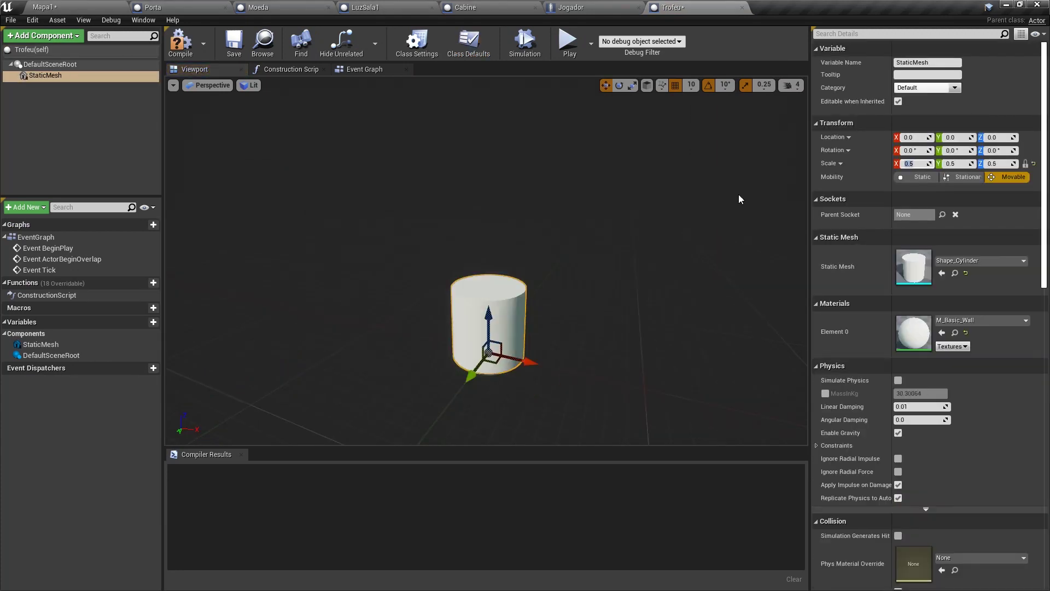
# Raise the cylinder 20 units, tilt it -20°, shift it -20 on X, and compile
pyautogui.moveTo(489, 310); pyautogui.dragTo(489, 282)
pyautogui.press('e')
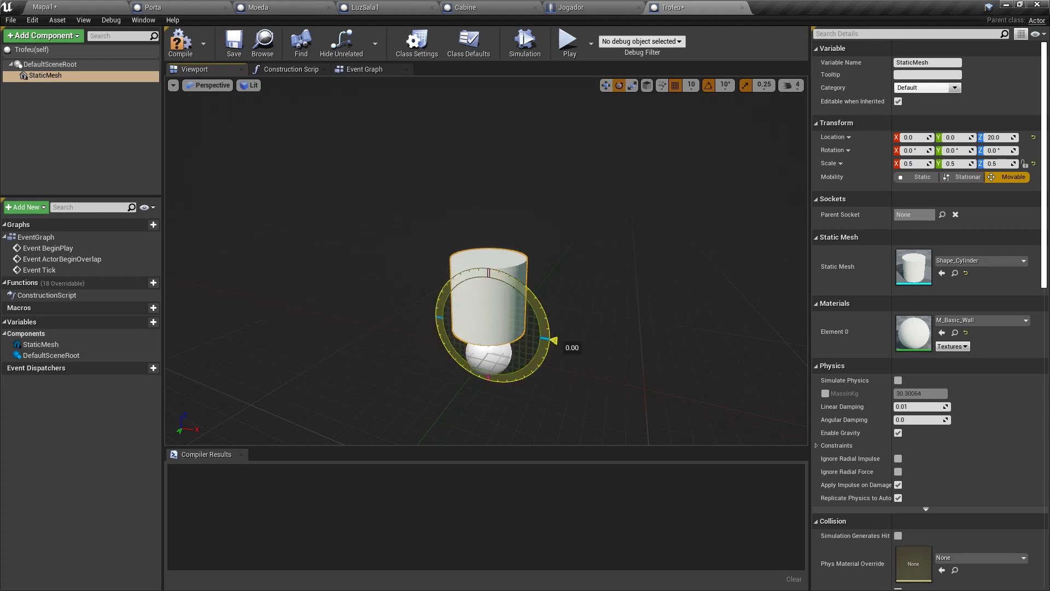
pyautogui.moveTo(548, 339); pyautogui.dragTo(547, 359)
pyautogui.press('w')
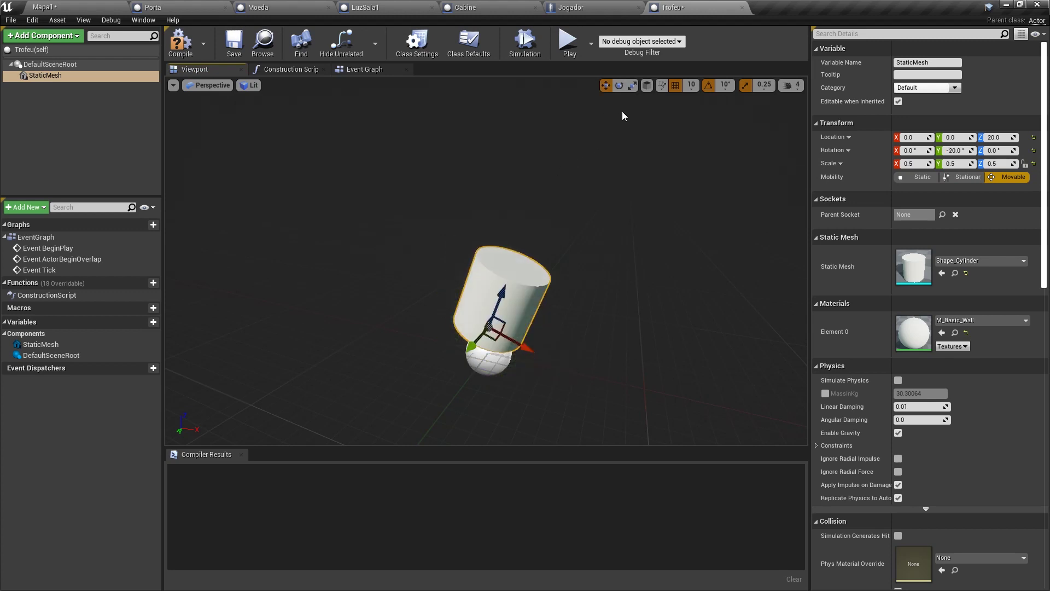
pyautogui.click(646, 85)
pyautogui.moveTo(529, 334); pyautogui.dragTo(532, 331)
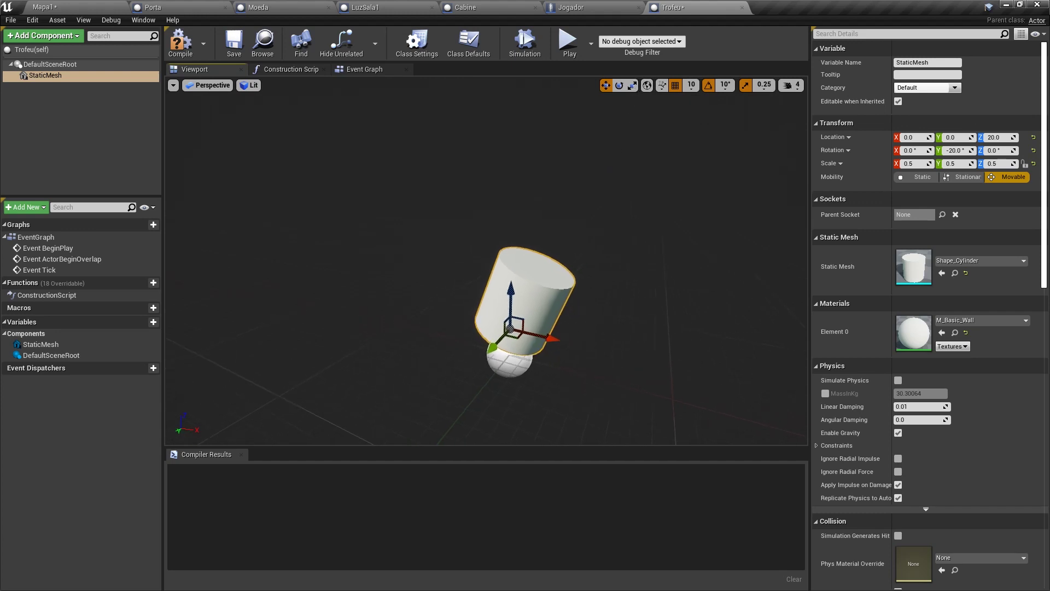
pyautogui.hotkey('ctrl', 's')
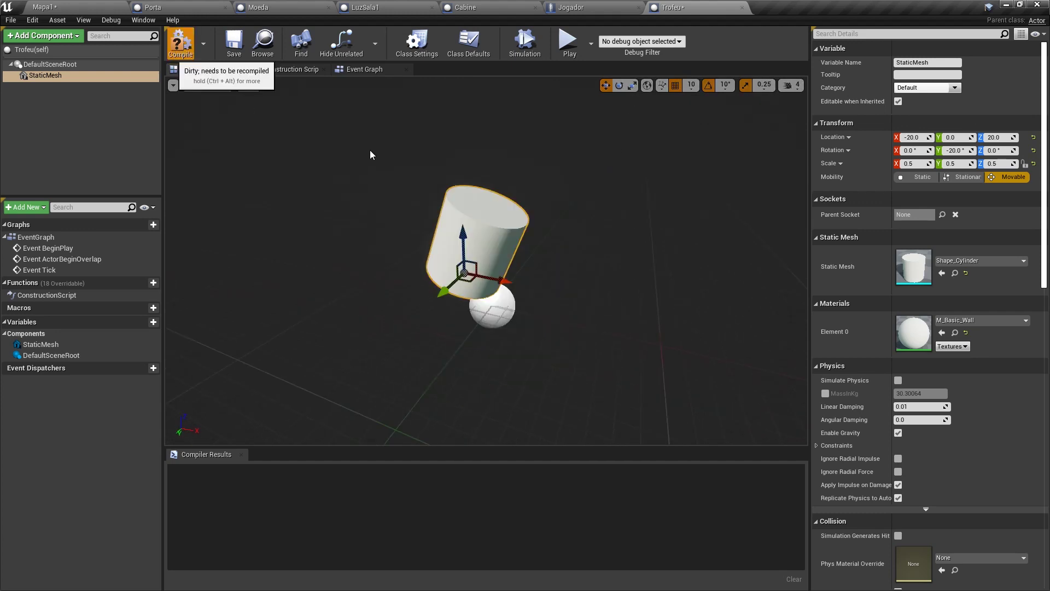
# Apply MI_Moeda_Material to the Trofeu cylinder's Element 0
pyautogui.click(982, 321)
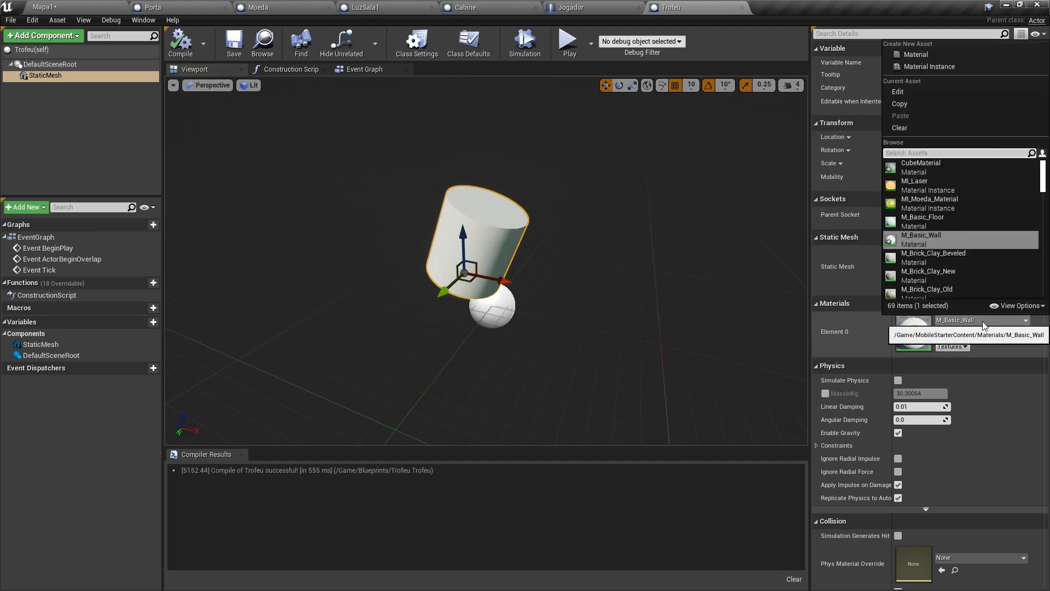
pyautogui.click(941, 202)
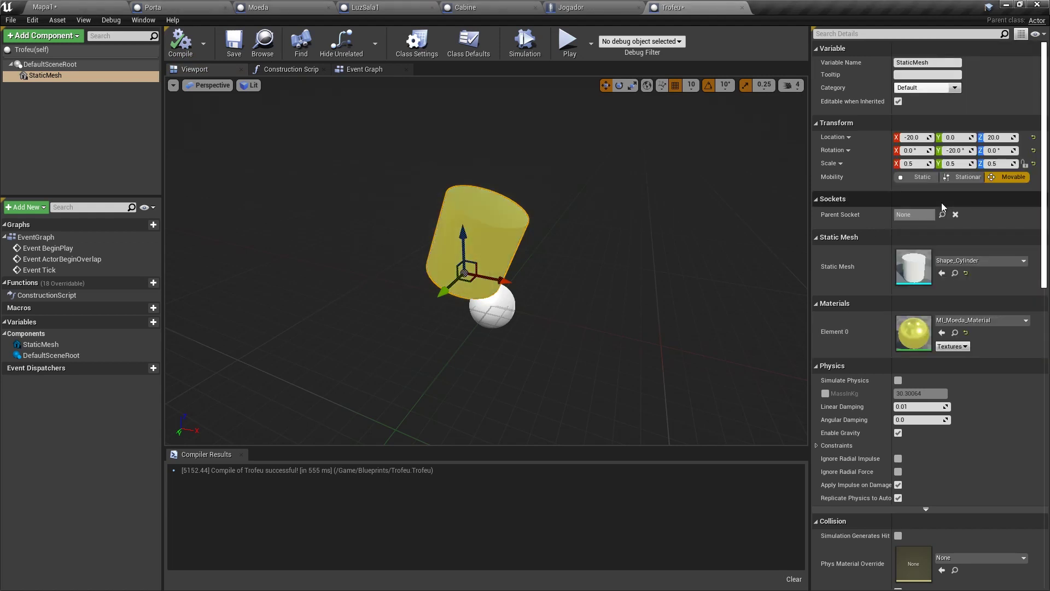
pyautogui.click(98, 7)
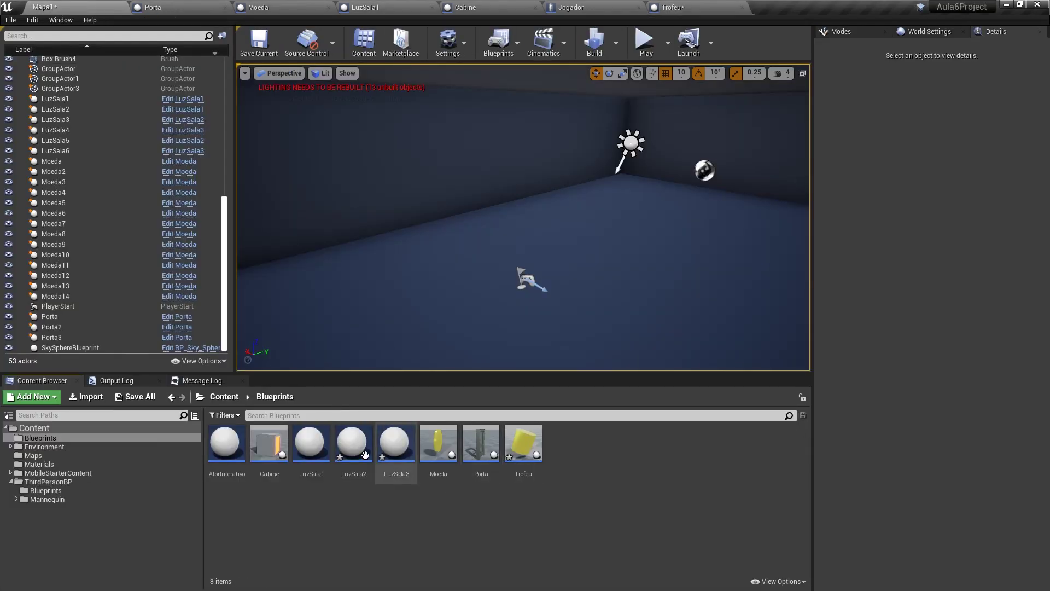
# Duplicate the coin material and brighten the copy's emissive colour
pyautogui.click(39, 464)
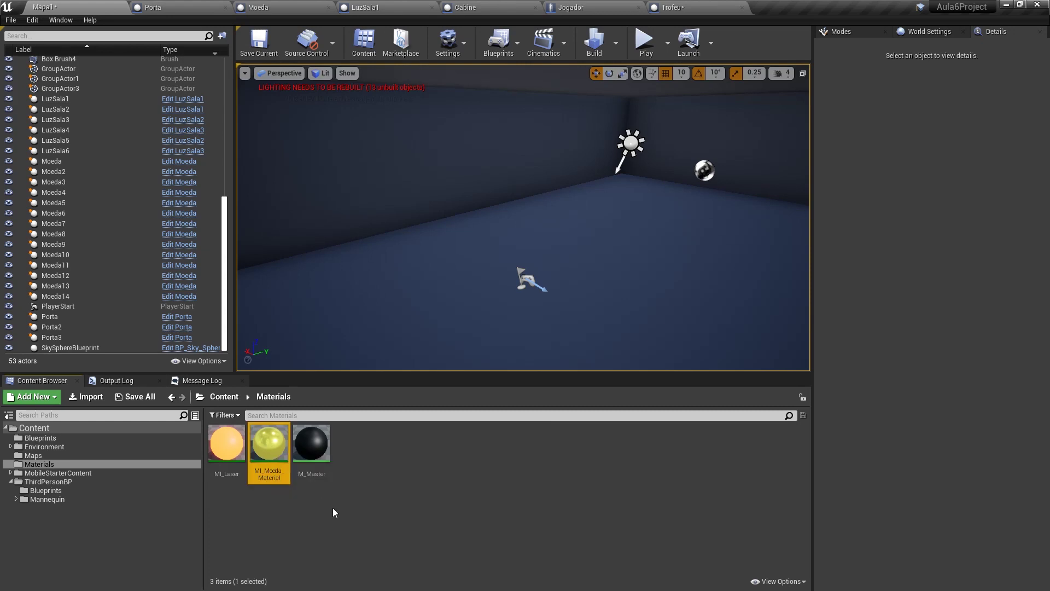
pyautogui.hotkey('ctrl', 'w')
pyautogui.click(874, 140)
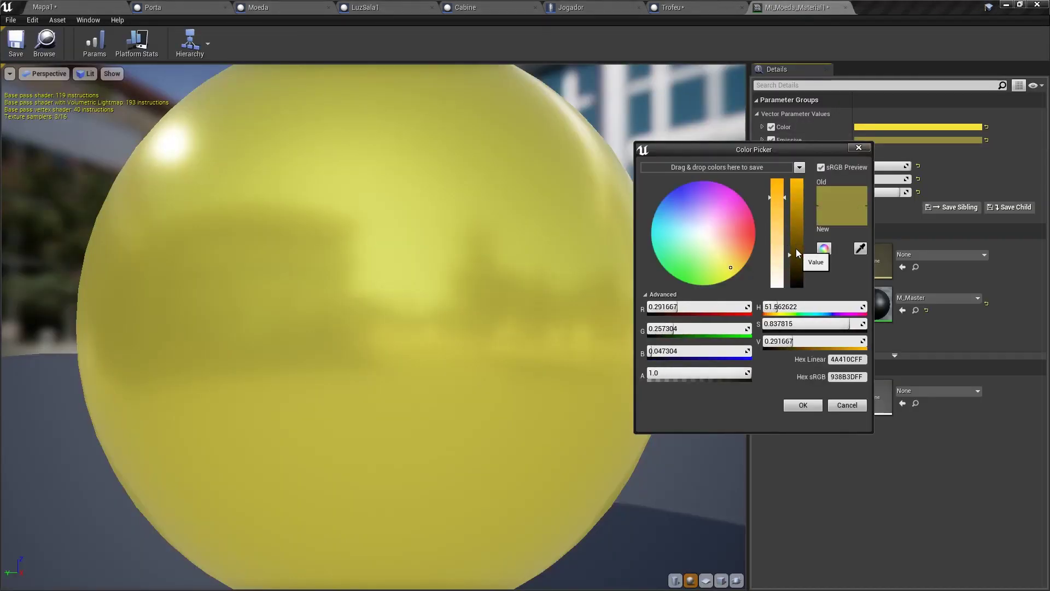
pyautogui.moveTo(795, 248); pyautogui.dragTo(795, 207)
pyautogui.click(803, 404)
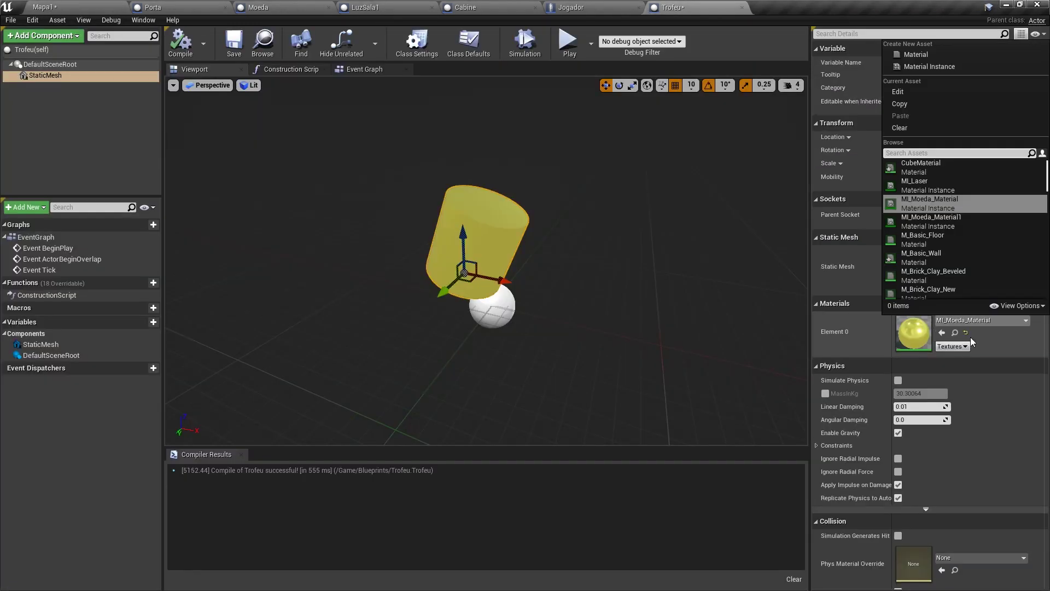
# Assign the brighter copy to the cylinder, compile, and rename the copy MI_Trofeu
pyautogui.click(935, 220)
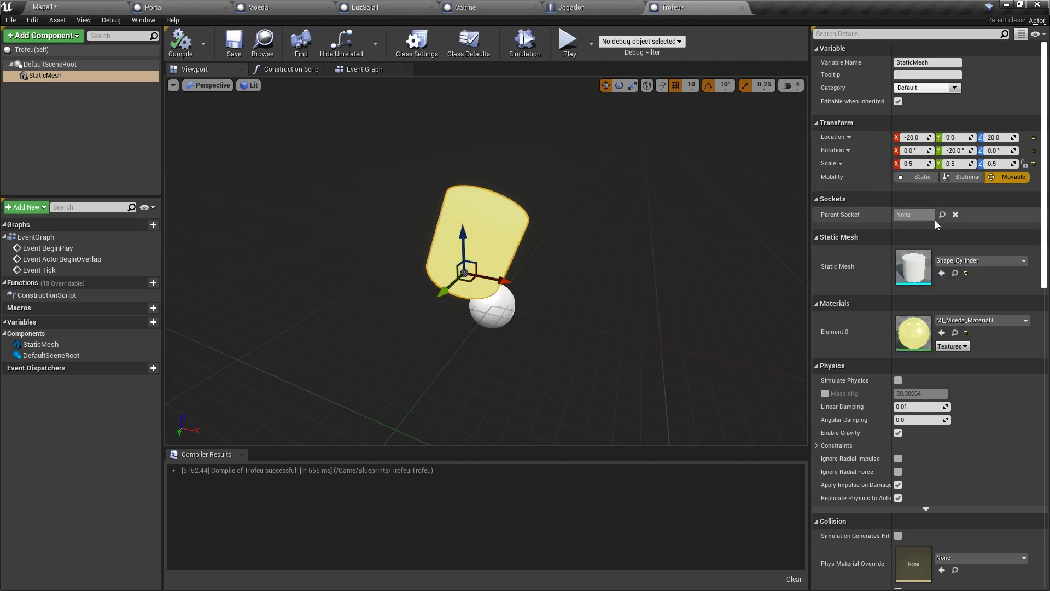
pyautogui.click(189, 50)
pyautogui.click(312, 457)
pyautogui.press('F2')
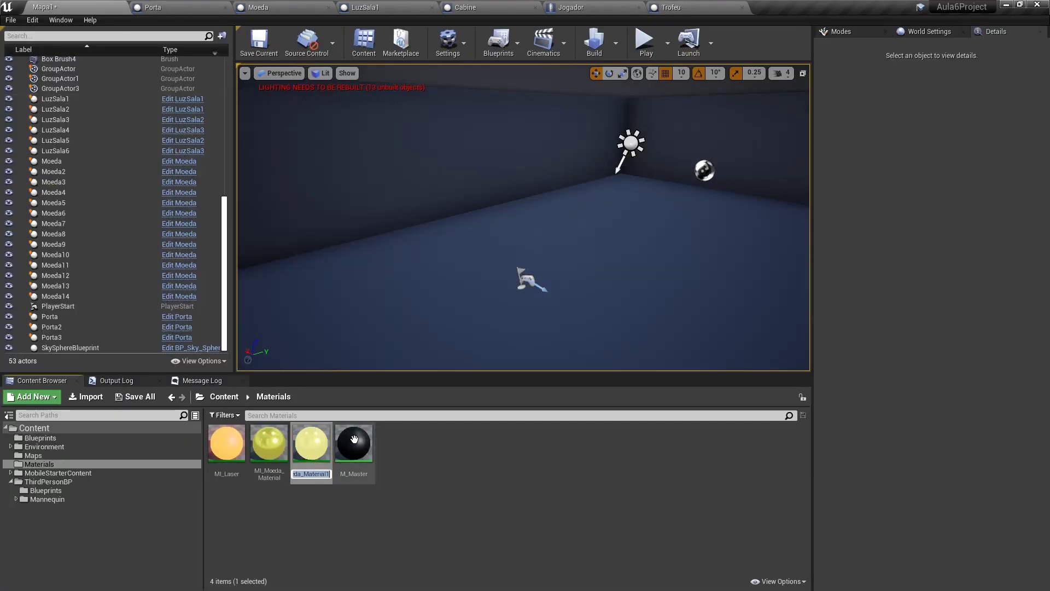
pyautogui.press('Return')
pyautogui.click(671, 7)
# Set the Trofeu mesh's collision preset to OverlapAllDynamic
pyautogui.click(476, 235)
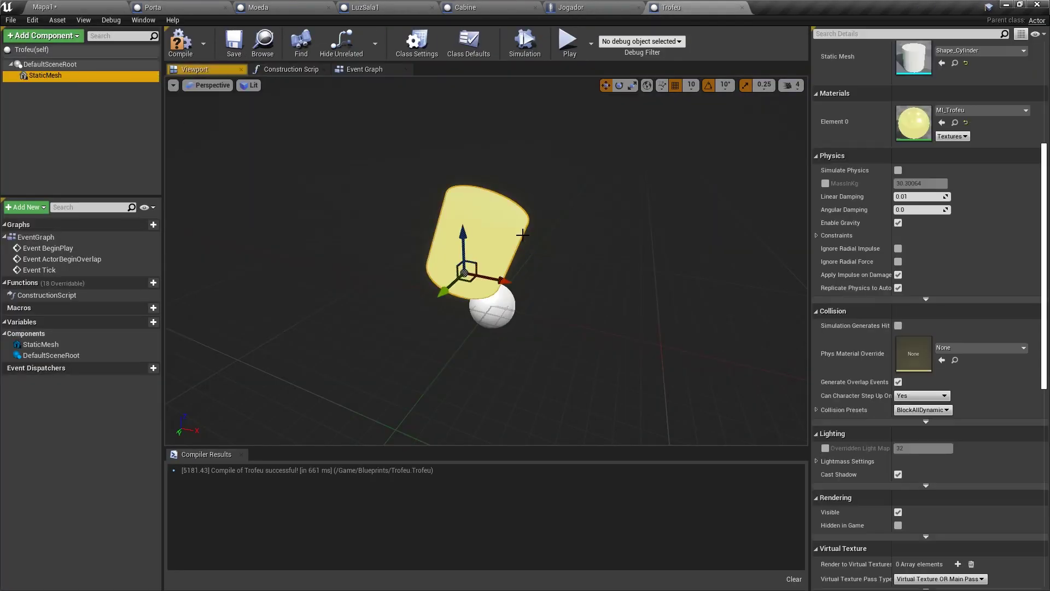
pyautogui.scroll(-3, 924, 342)
pyautogui.click(923, 339)
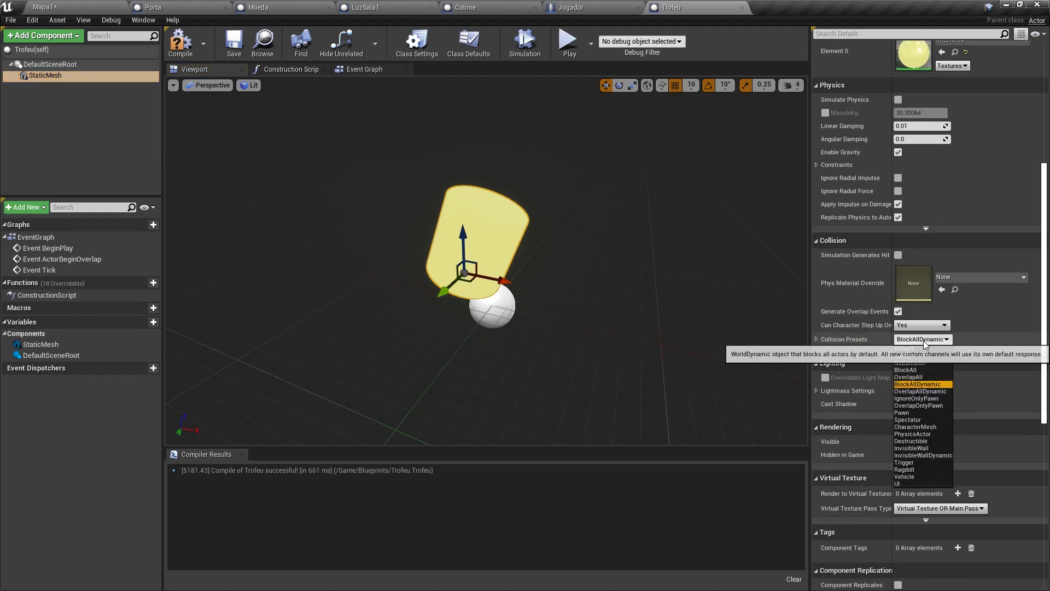
pyautogui.click(922, 400)
# Add a begin-overlap event that casts to Jogador and destroys the Trofeu
pyautogui.scroll(-5, 970, 348)
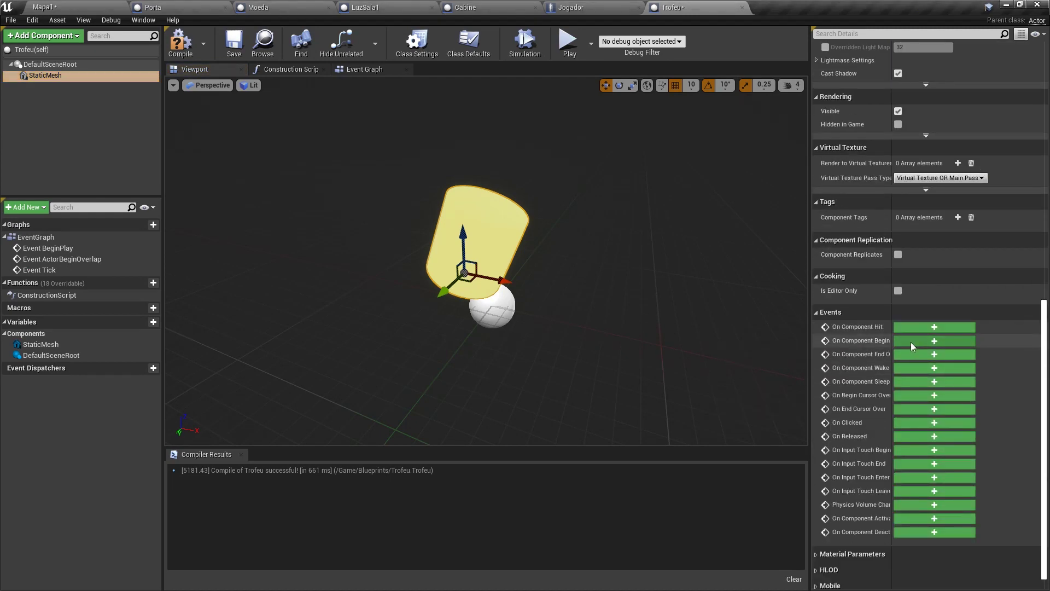
pyautogui.click(910, 342)
pyautogui.write('c')
pyautogui.moveTo(456, 270); pyautogui.dragTo(541, 241)
pyautogui.write('ast to jogador')
pyautogui.press('Return')
pyautogui.write('destroy')
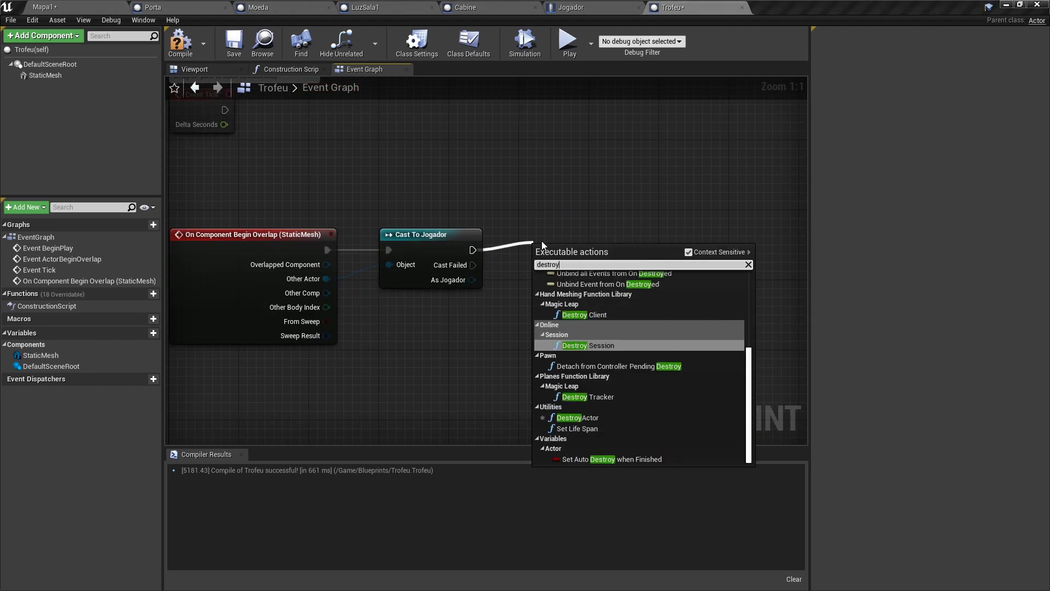
pyautogui.press('Return')
# Add a Print String after DestroyActor showing 'PARABENS, VOCE VENCEU O JOGO!' for 60 seconds
pyautogui.click(658, 198)
pyautogui.moveTo(658, 199); pyautogui.dragTo(562, 191, button='right')
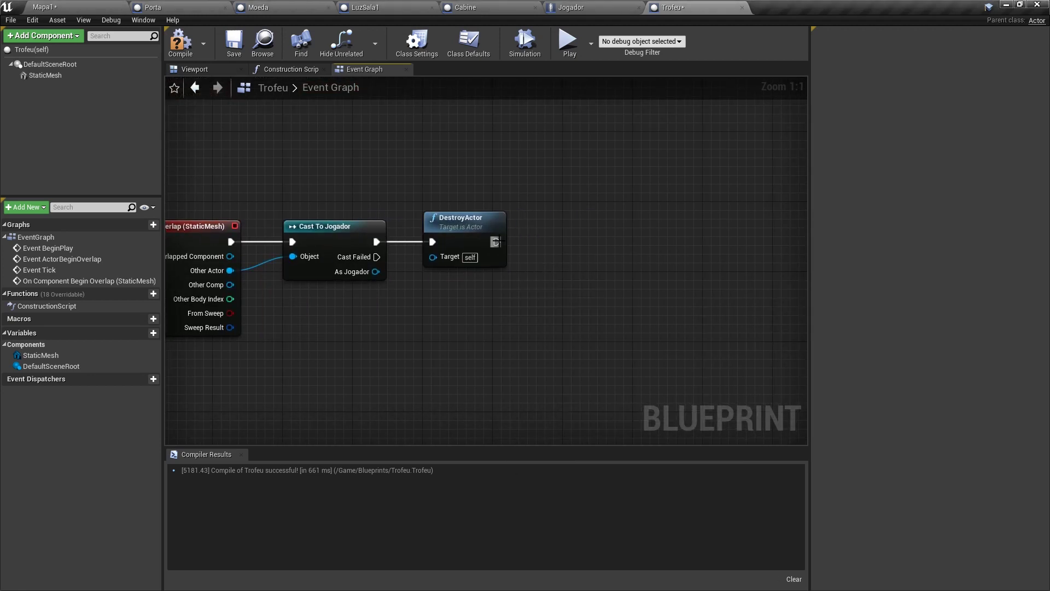
pyautogui.moveTo(592, 242); pyautogui.dragTo(592, 242)
pyautogui.write('print string')
pyautogui.press('Return')
pyautogui.write('60')
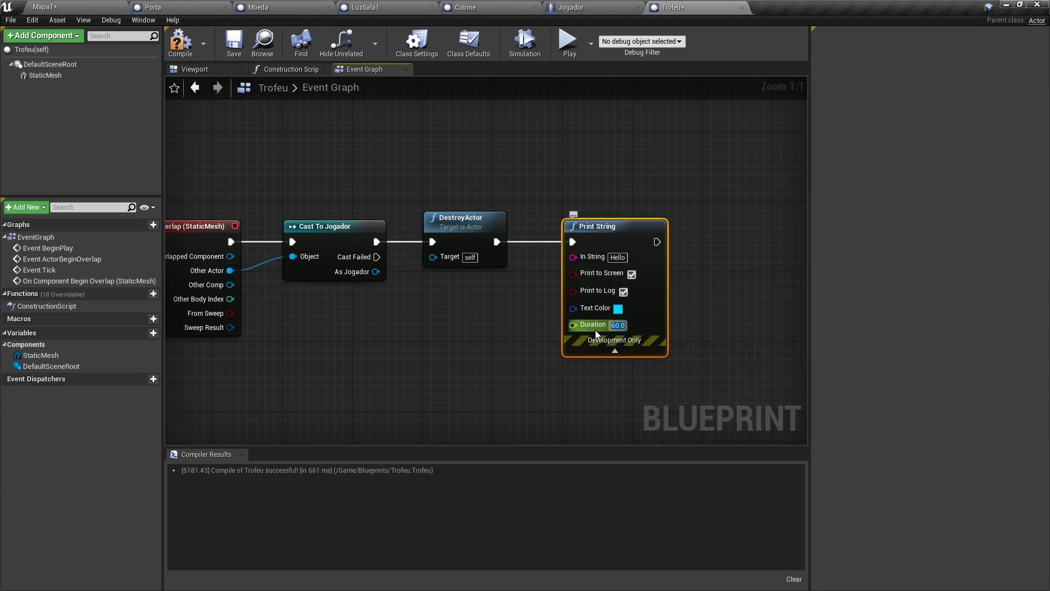
pyautogui.click(618, 257)
pyautogui.write('PARABEN')
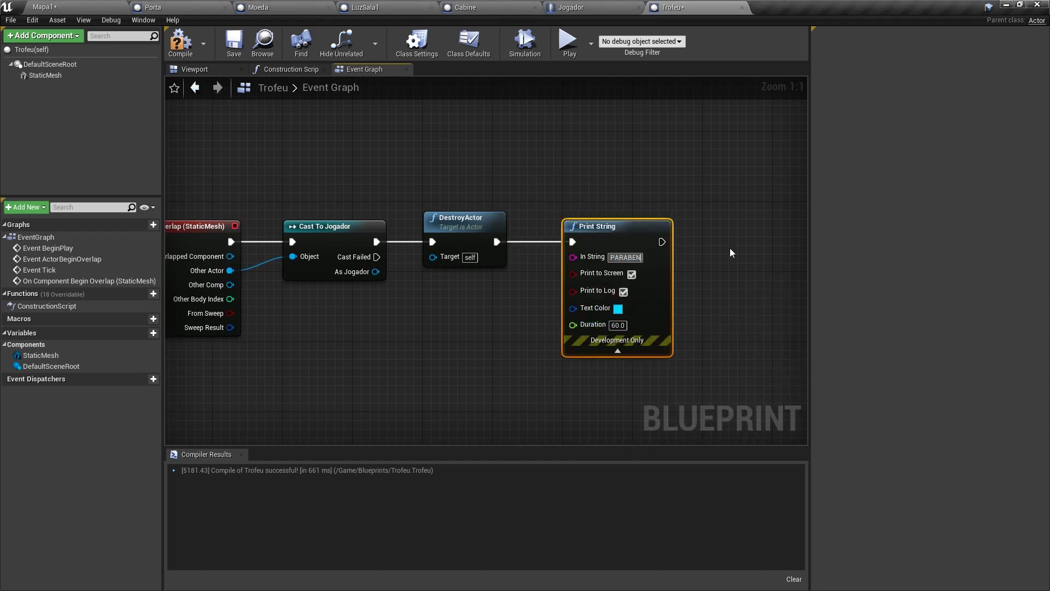
pyautogui.write('S, VOCE VENCEU O JOGO!')
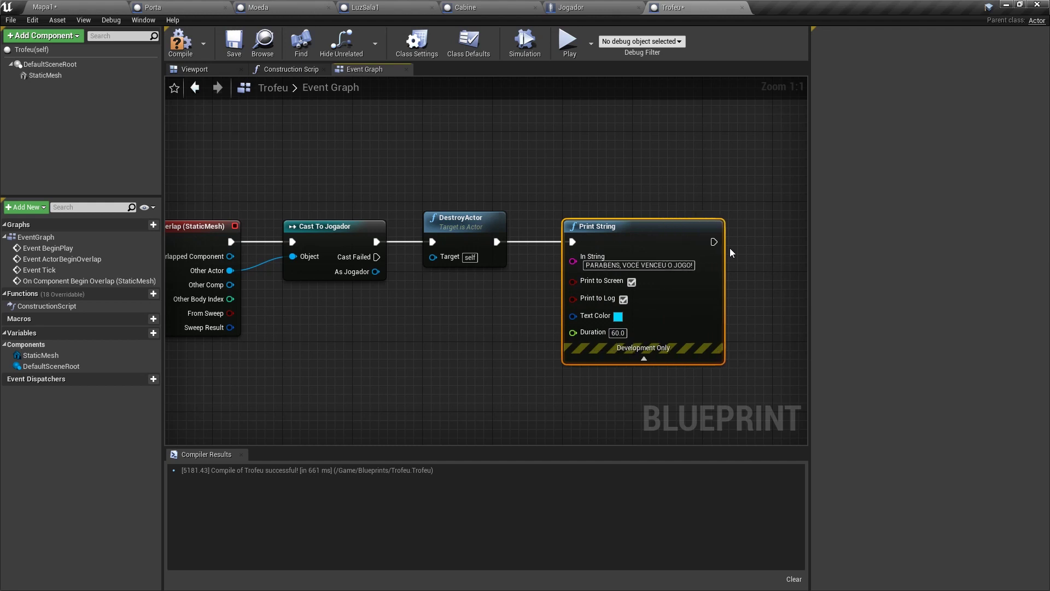
pyautogui.click(41, 6)
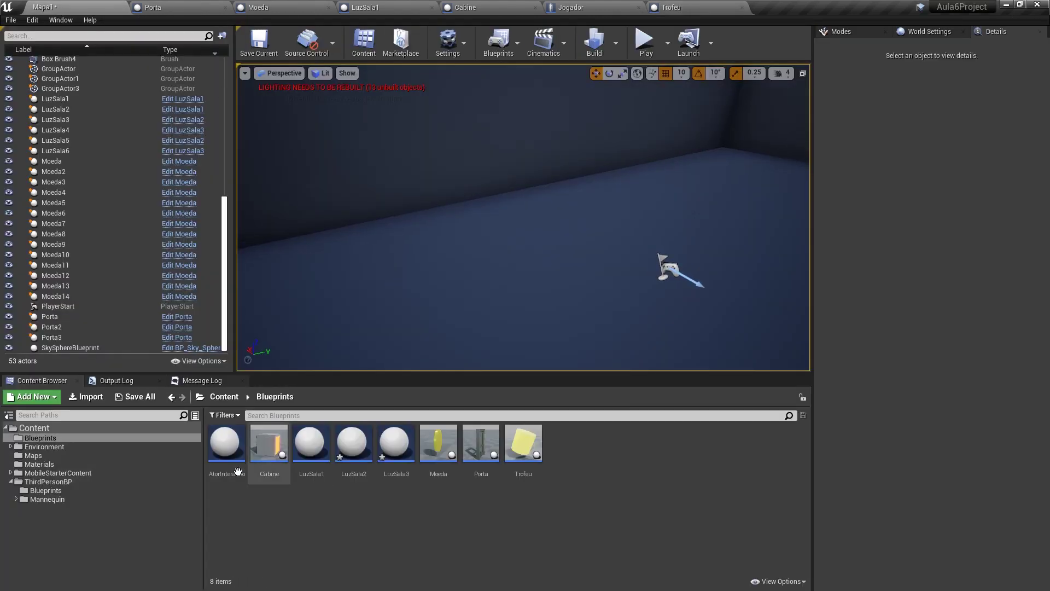
# Place a Cabine and the Trofeu into the level
pyautogui.moveTo(317, 392); pyautogui.dragTo(495, 248)
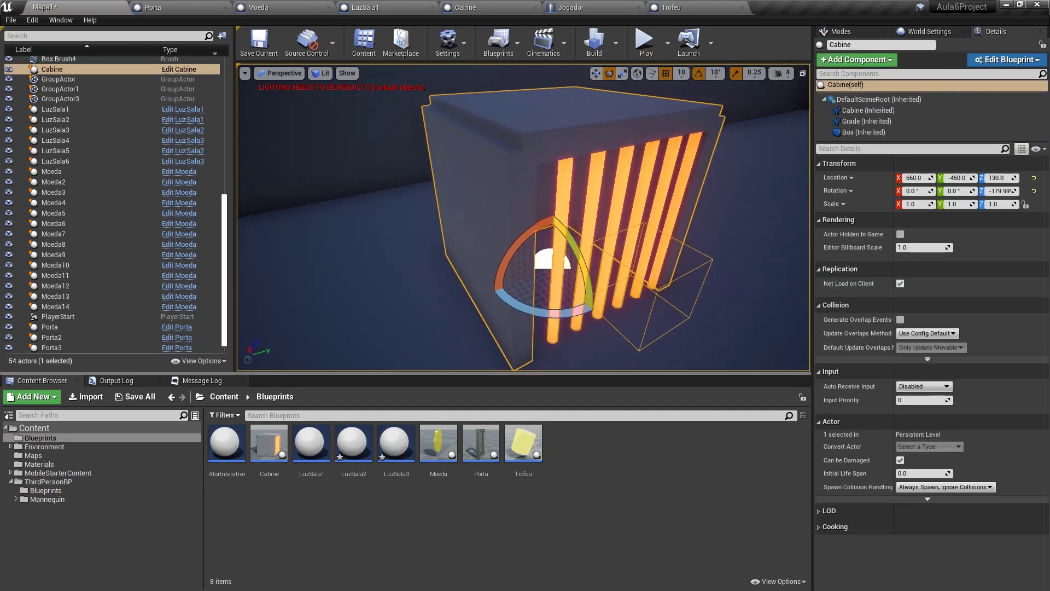
pyautogui.moveTo(524, 443); pyautogui.dragTo(520, 347)
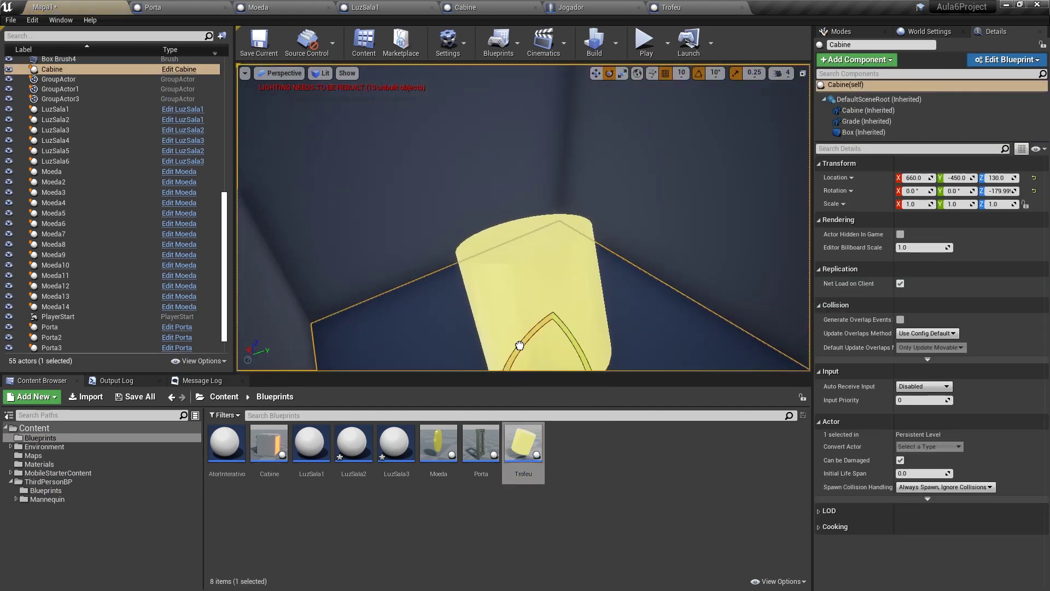
pyautogui.click(674, 6)
# Add an Event Tick node driving AddActorWorldRotation in the Trofeu graph
pyautogui.moveTo(324, 274); pyautogui.dragTo(595, 145, button='right')
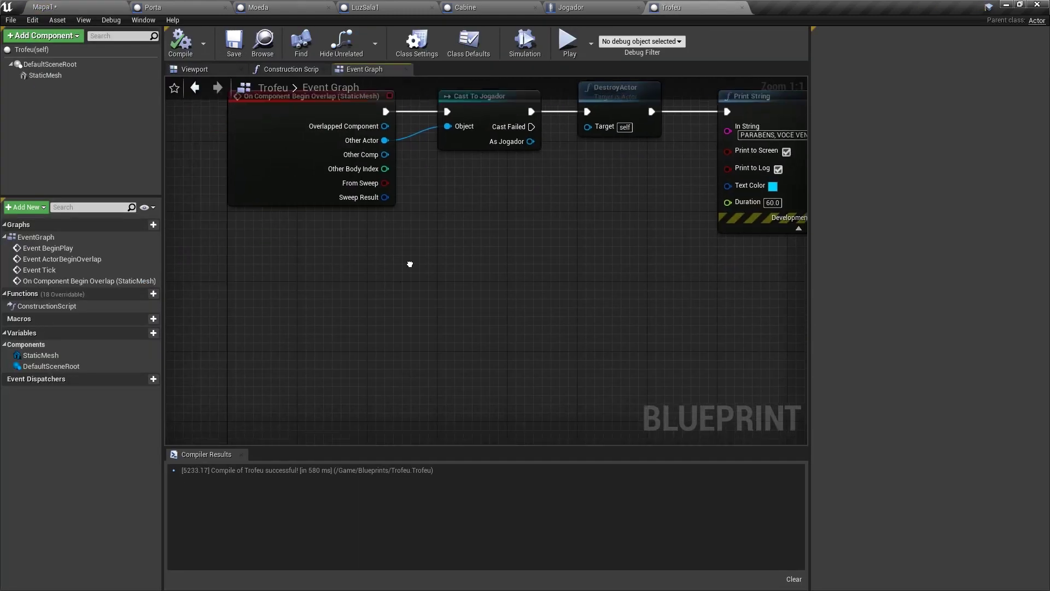
pyautogui.rightClick(324, 275)
pyautogui.write('event tick')
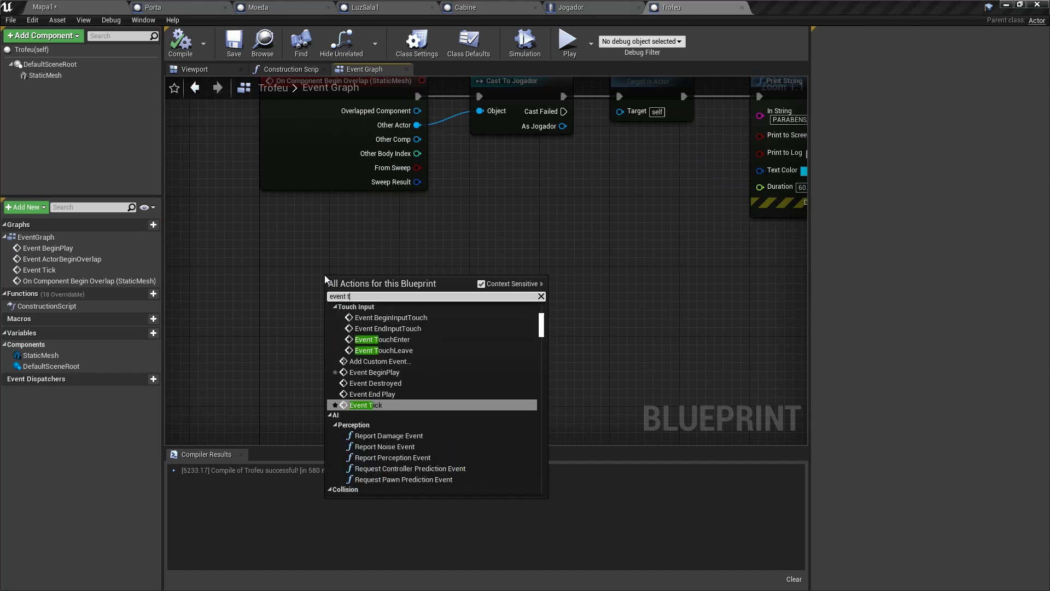
pyautogui.press('Return')
pyautogui.moveTo(387, 272); pyautogui.dragTo(543, 270)
pyautogui.write('d actor world')
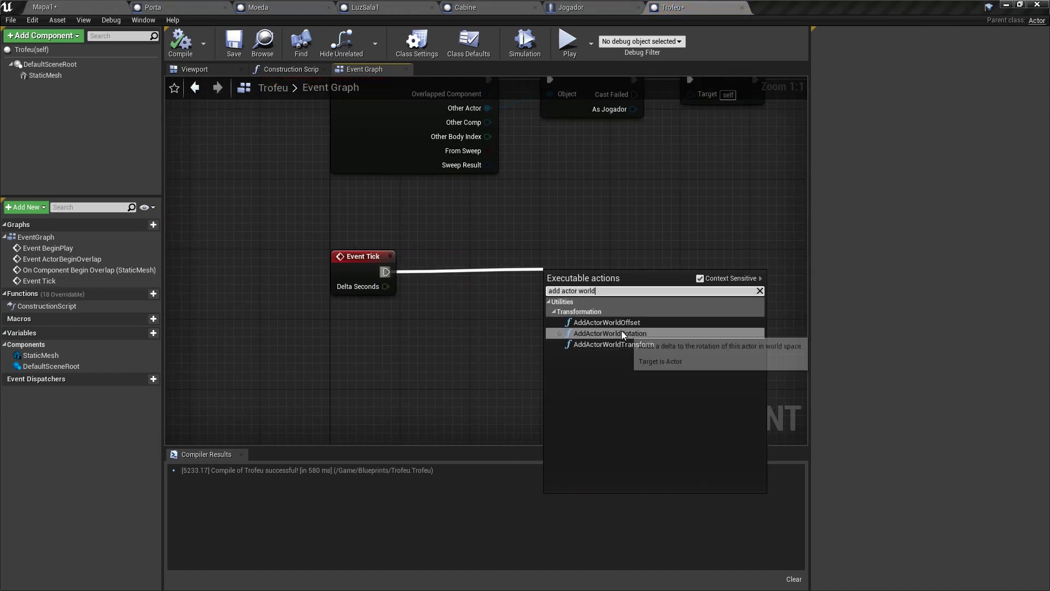
pyautogui.click(621, 333)
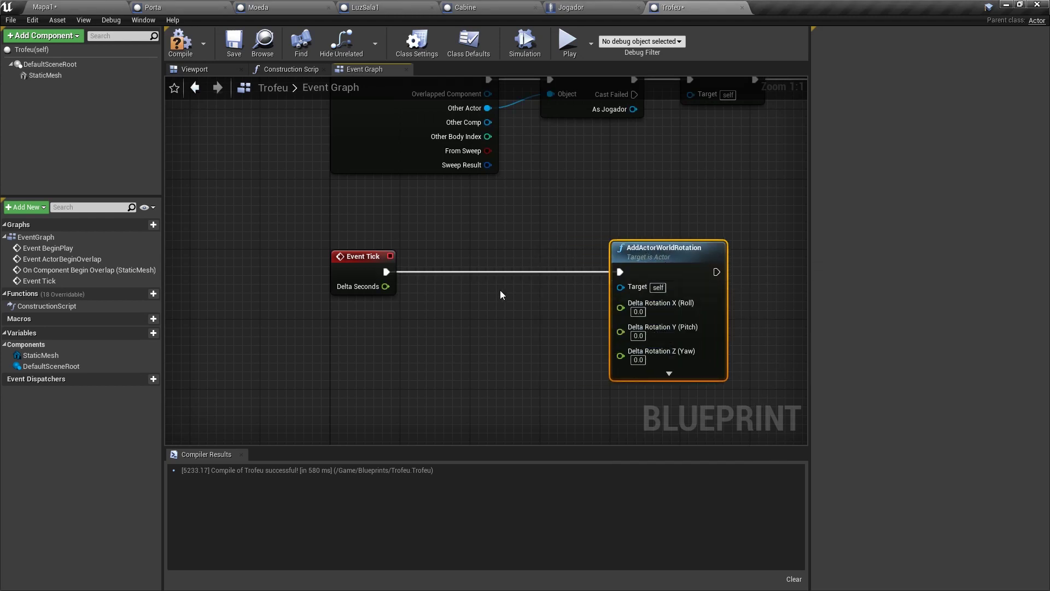
# Feed Delta Seconds through a float + node into the rotation's Yaw input
pyautogui.moveTo(442, 324); pyautogui.dragTo(460, 332)
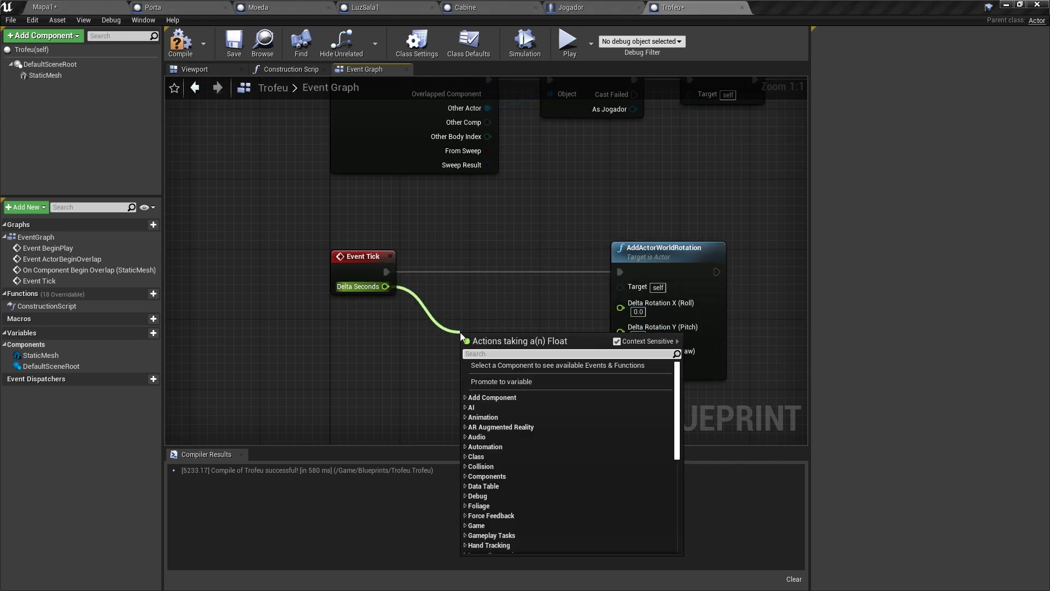
pyautogui.write('+')
pyautogui.press('Return')
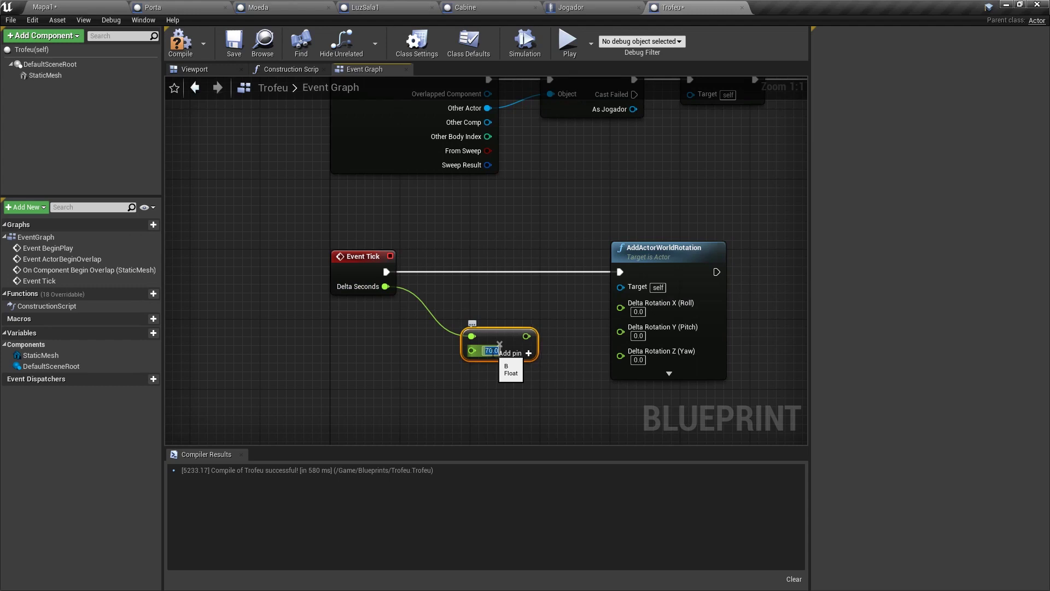
pyautogui.moveTo(554, 346); pyautogui.dragTo(620, 351)
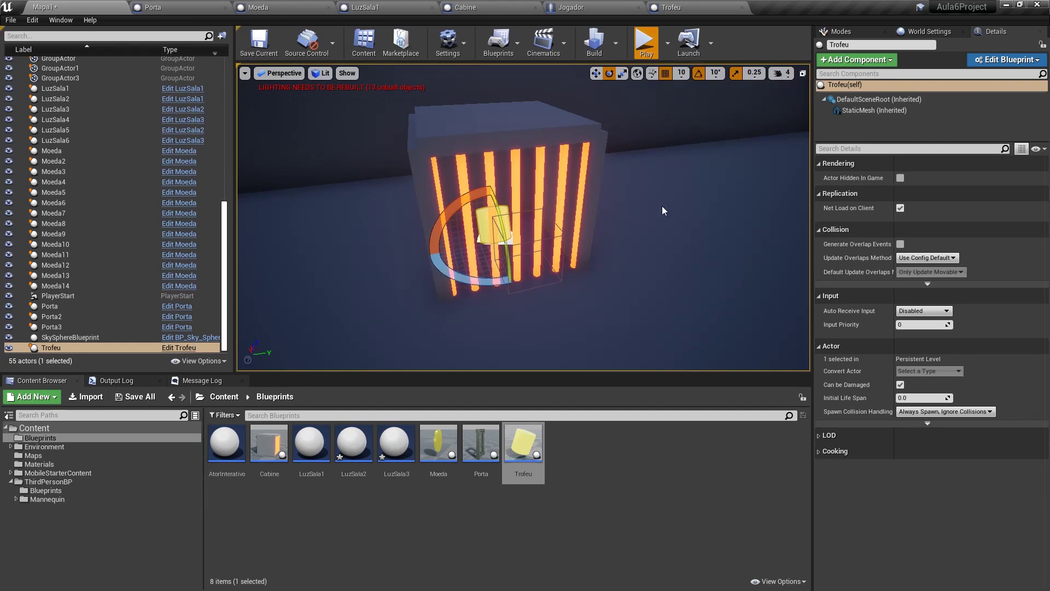
pyautogui.hotkey('alt', 'p')
pyautogui.press('w')
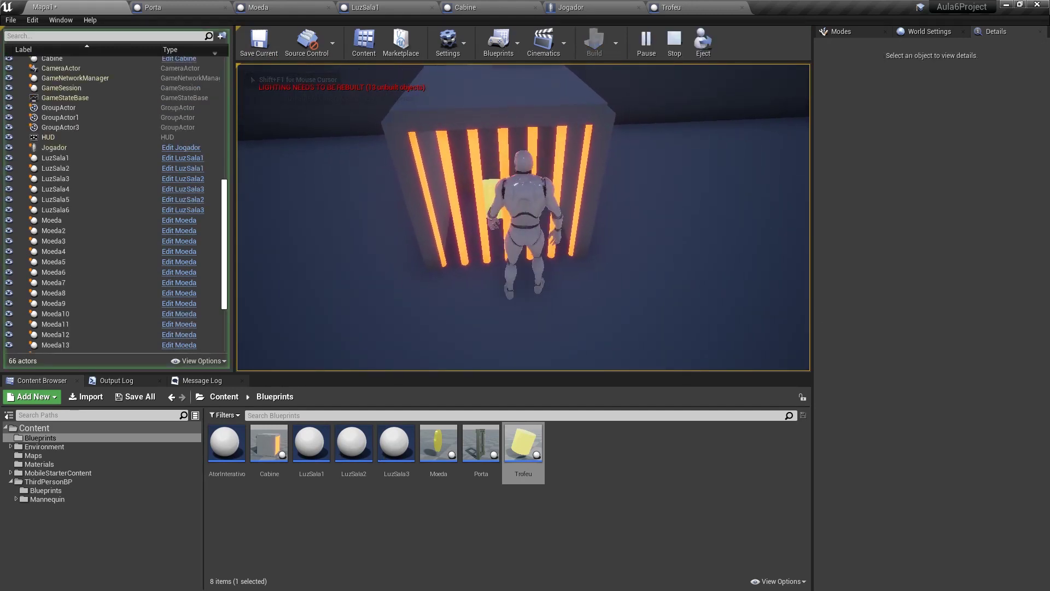
pyautogui.press('d')
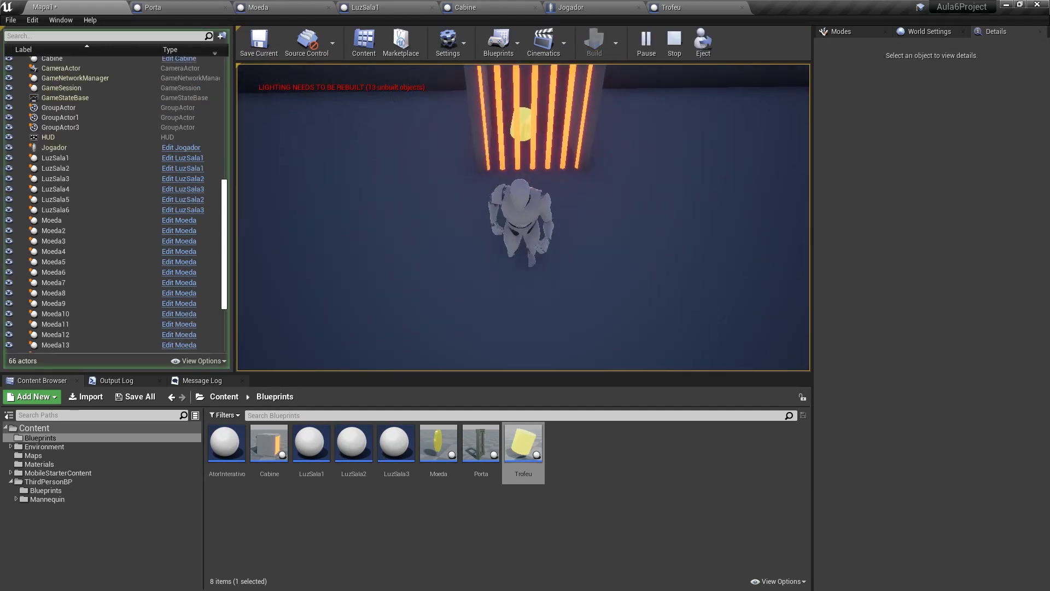
pyautogui.press('w')
pyautogui.press('a')
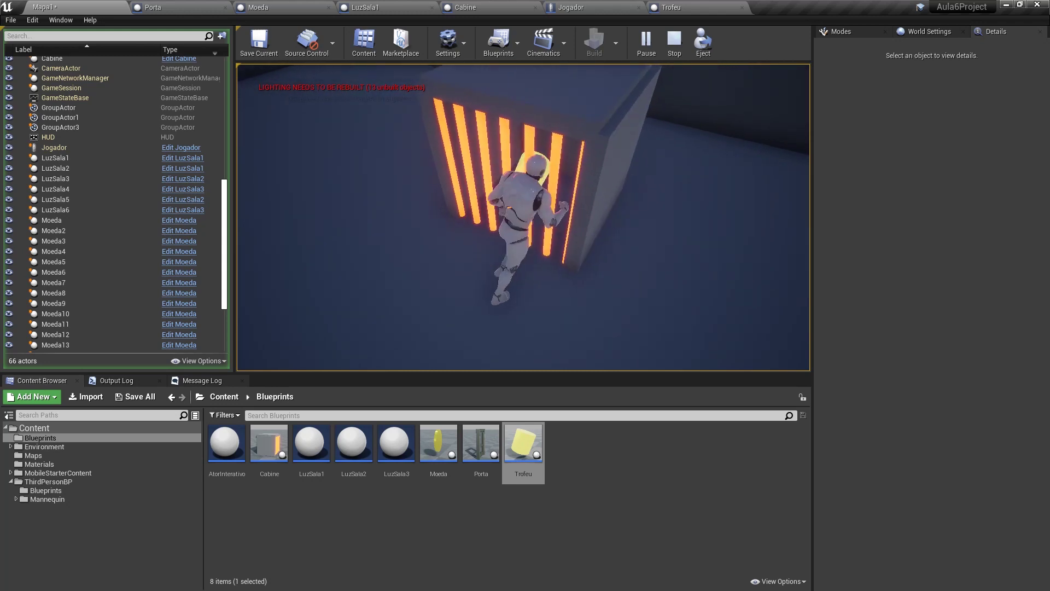
pyautogui.press('Escape')
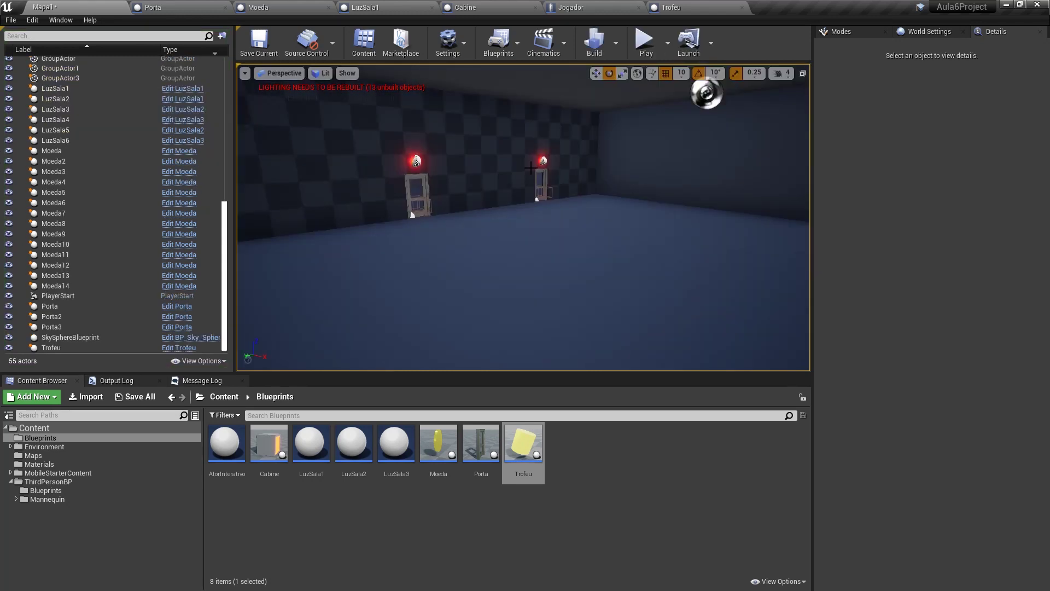
pyautogui.moveTo(530, 167); pyautogui.dragTo(478, 284)
# Place a new box brush in the room and set its Z size to 50
pyautogui.click(530, 229)
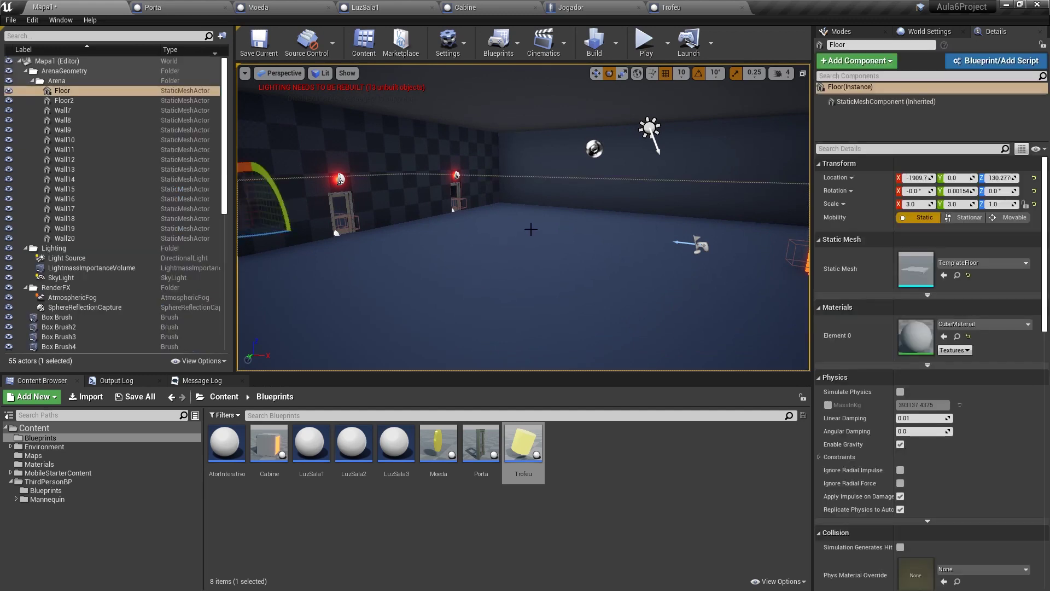
pyautogui.click(837, 32)
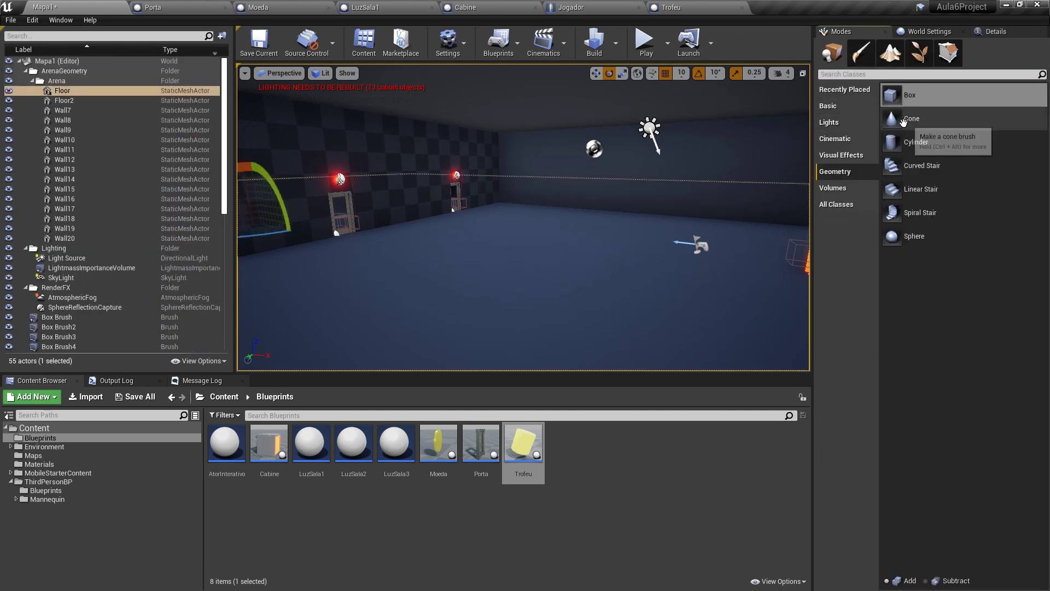
pyautogui.moveTo(908, 95)
pyautogui.mouseDown()
pyautogui.moveTo(539, 277)
pyautogui.moveTo(503, 218)
pyautogui.moveTo(509, 250)
pyautogui.mouseUp()
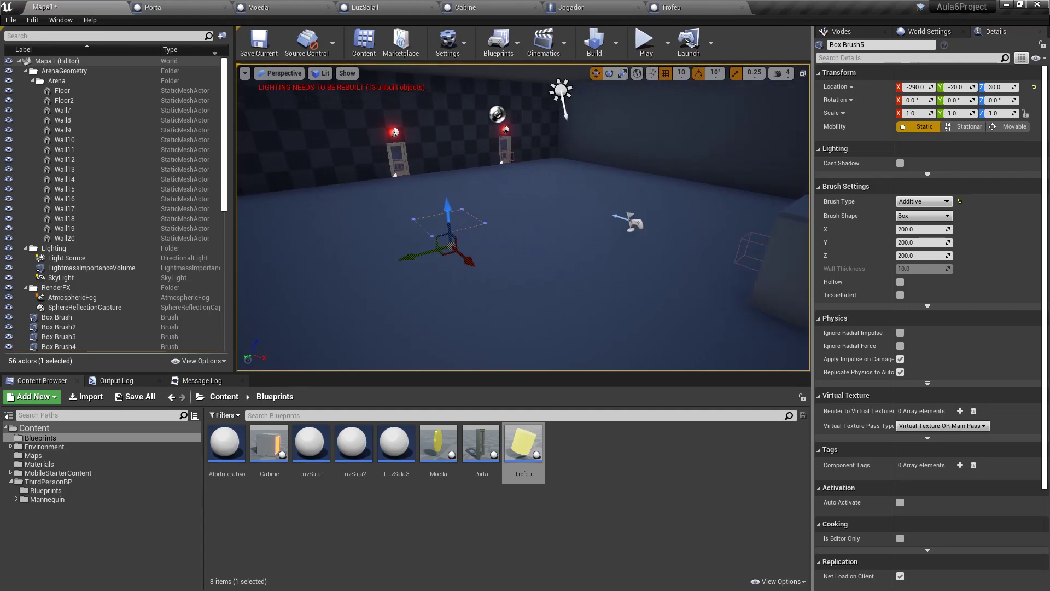
pyautogui.click(924, 256)
pyautogui.write('50')
pyautogui.press('Return')
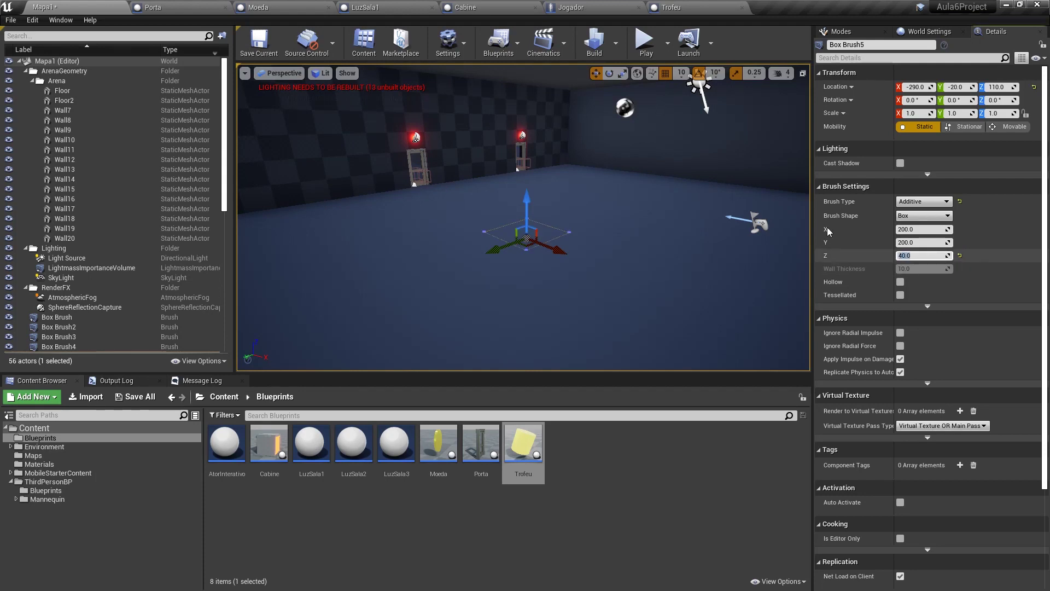
# Delete the old Floor actor and rename the box brush Chao
pyautogui.moveTo(614, 199); pyautogui.dragTo(614, 199, button='right')
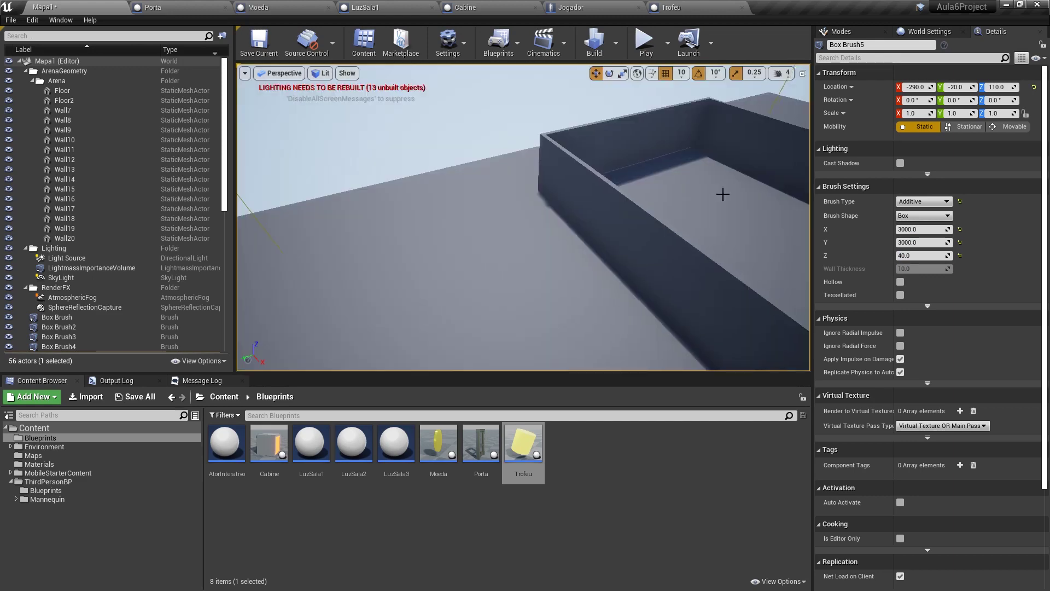
pyautogui.click(492, 162)
pyautogui.press('Delete')
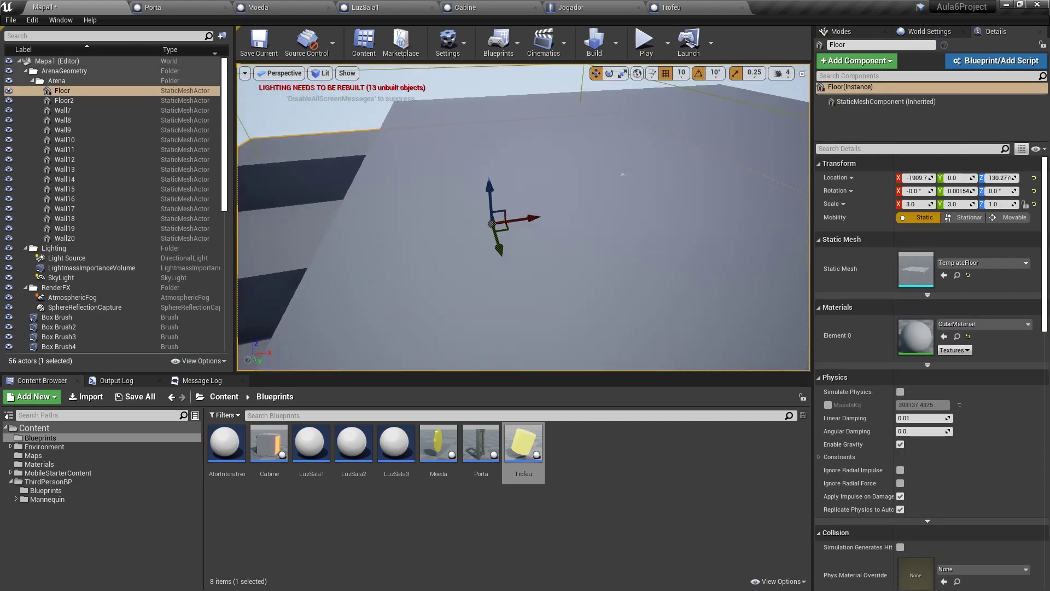
pyautogui.keyDown('ctrl'); pyautogui.click(69, 351); pyautogui.keyUp('ctrl')
pyautogui.click(77, 347)
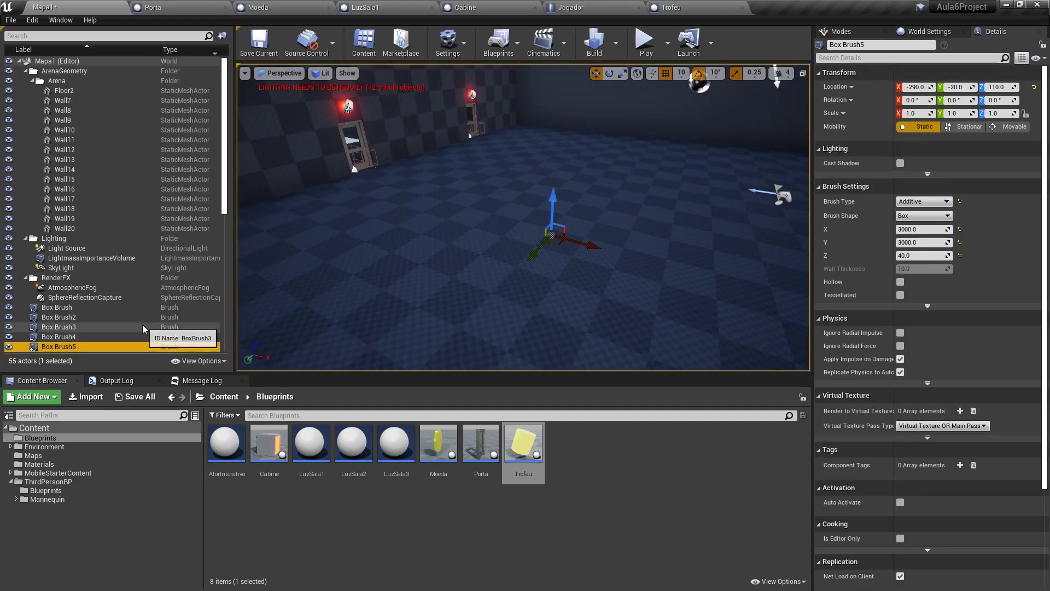
pyautogui.write('Chao')
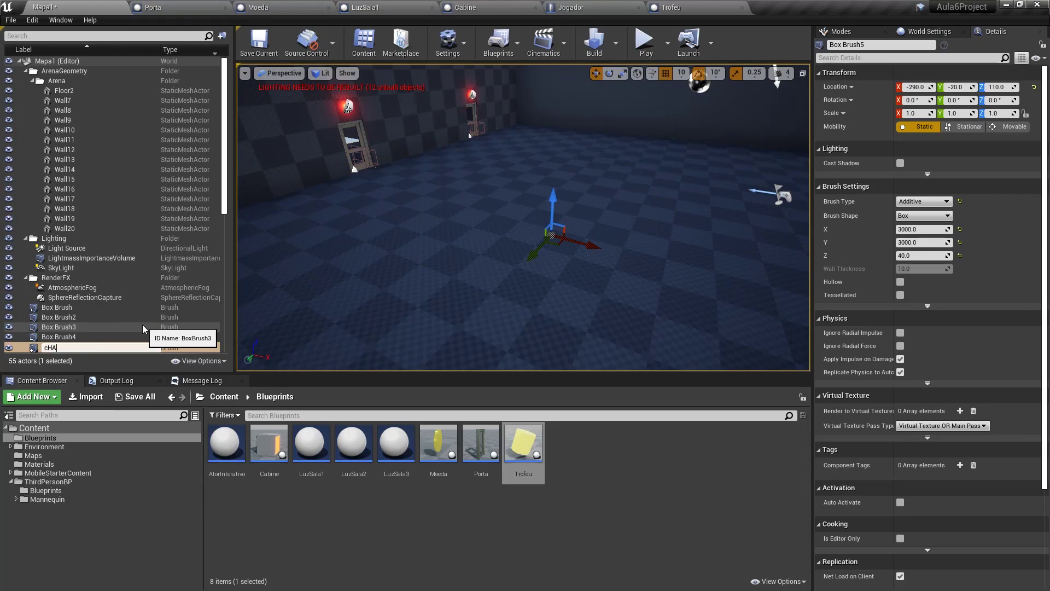
pyautogui.press('Return')
# Set the Chao brush's X and Y sizes to 8000
pyautogui.scroll(-5, 116, 228)
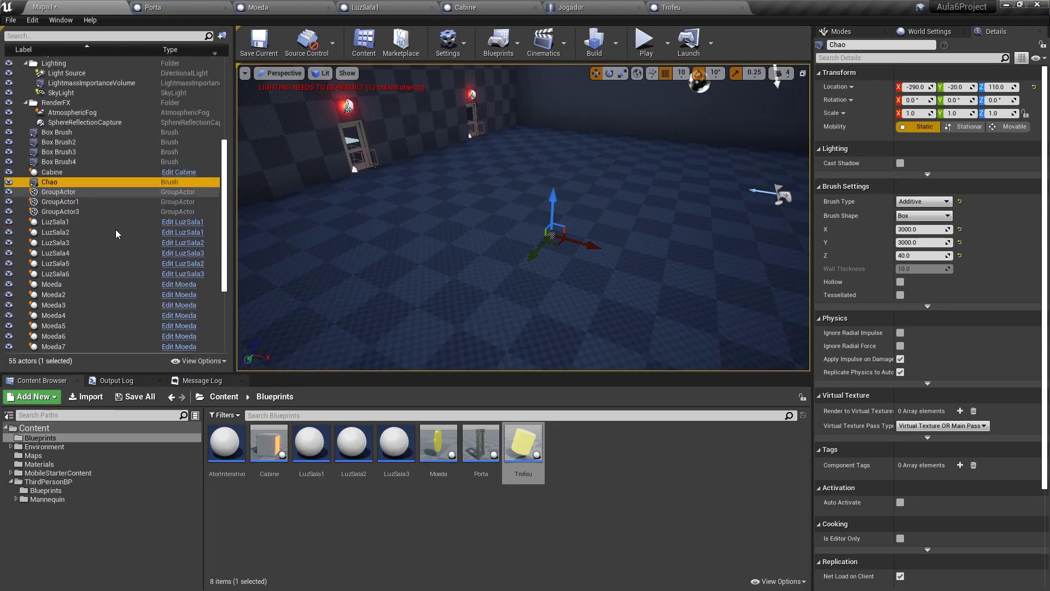
pyautogui.click(916, 230)
pyautogui.write('00')
pyautogui.press('Tab')
pyautogui.write('8')
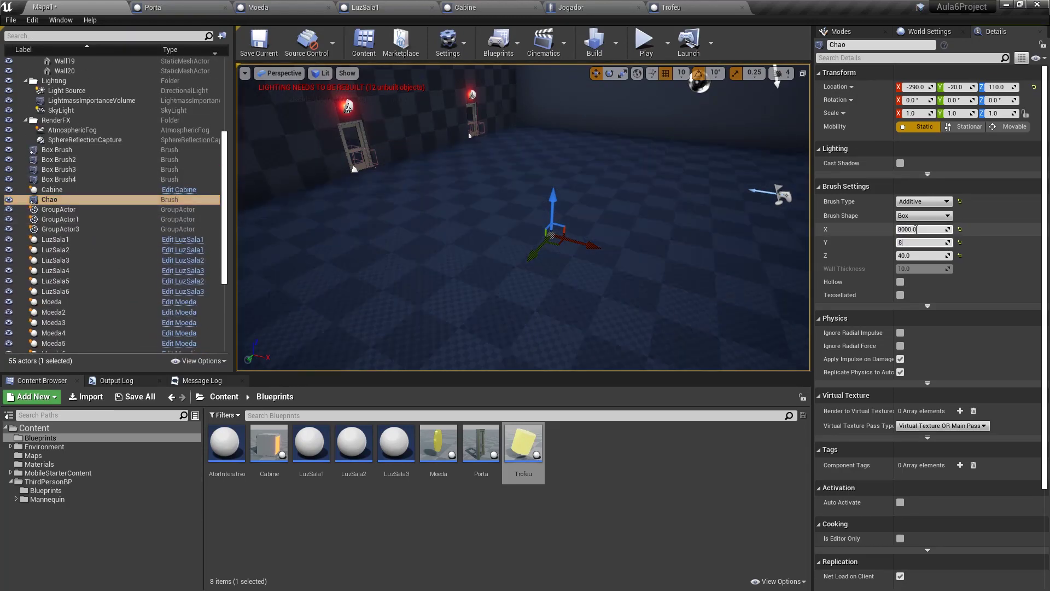
pyautogui.press('Return')
# Slide the Chao floor along X so it sits under the rooms
pyautogui.moveTo(523, 219); pyautogui.dragTo(524, 219, button='right')
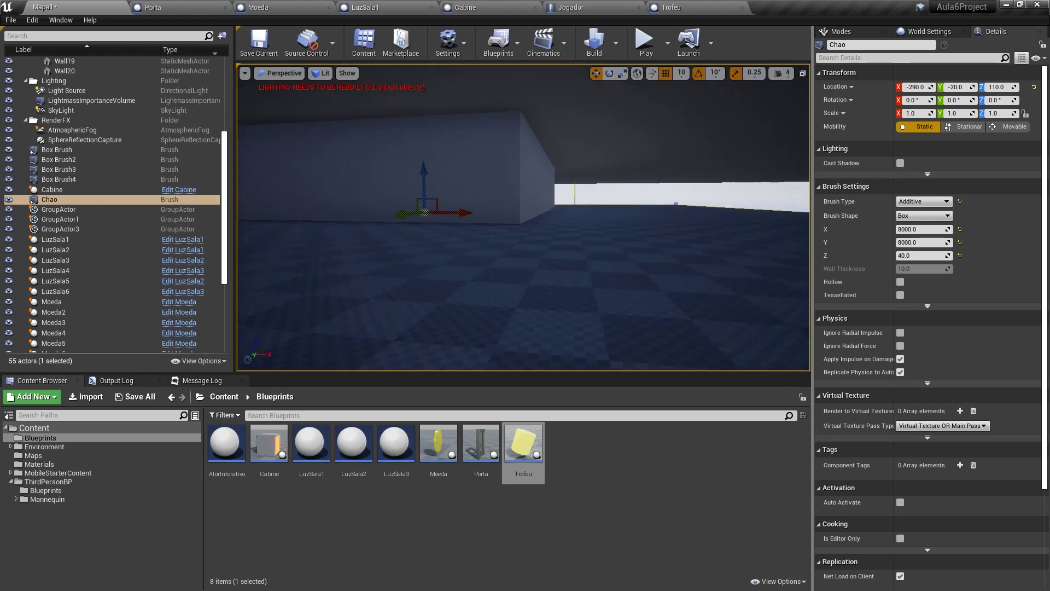
pyautogui.moveTo(620, 218); pyautogui.dragTo(620, 219, button='right')
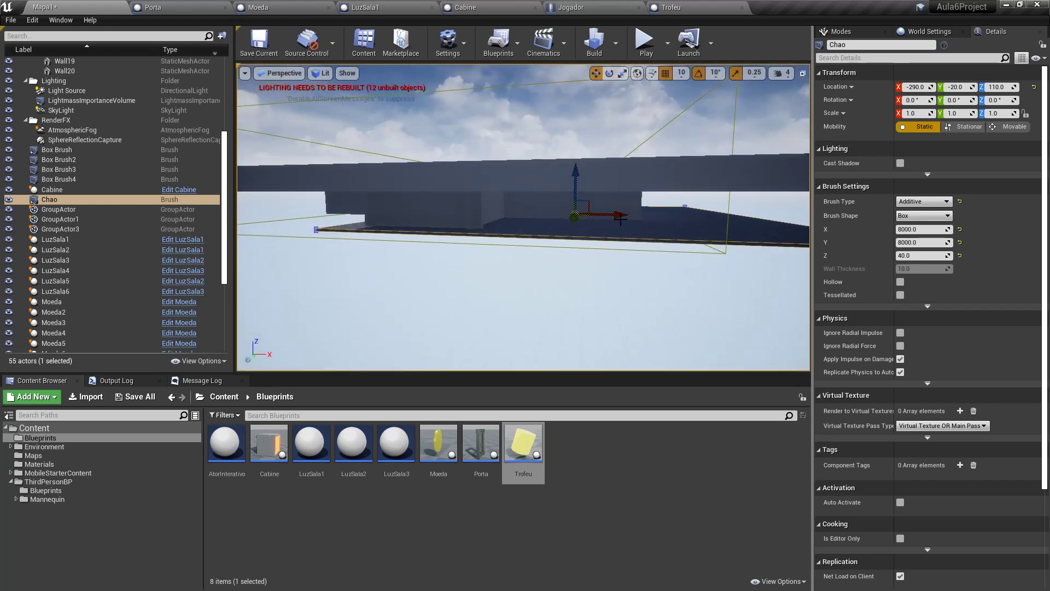
pyautogui.moveTo(578, 211)
pyautogui.mouseDown()
pyautogui.moveTo(705, 175)
pyautogui.moveTo(702, 166)
pyautogui.mouseUp()
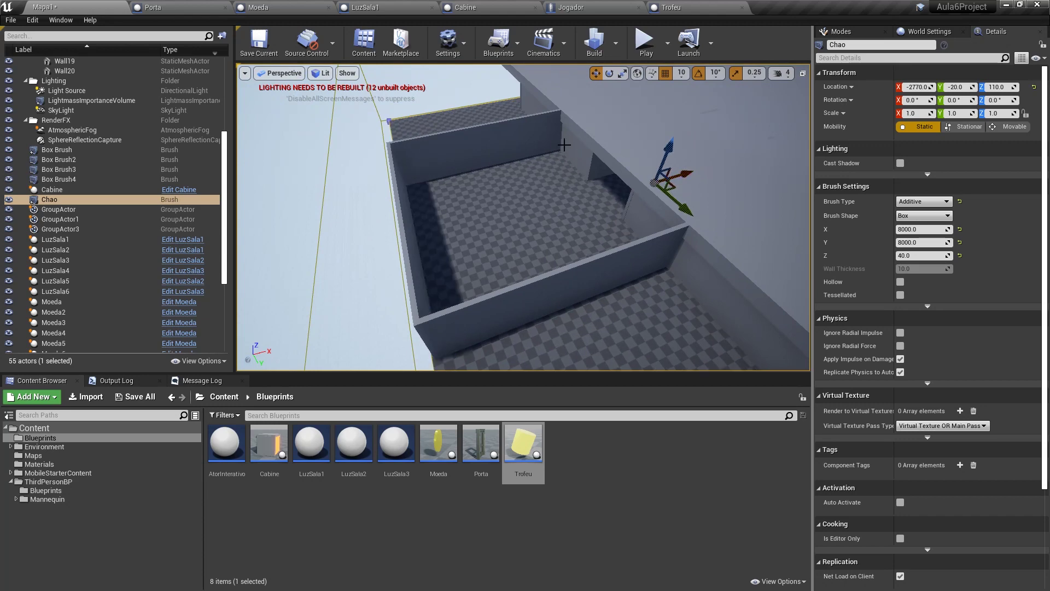
pyautogui.moveTo(563, 145); pyautogui.dragTo(563, 144, button='right')
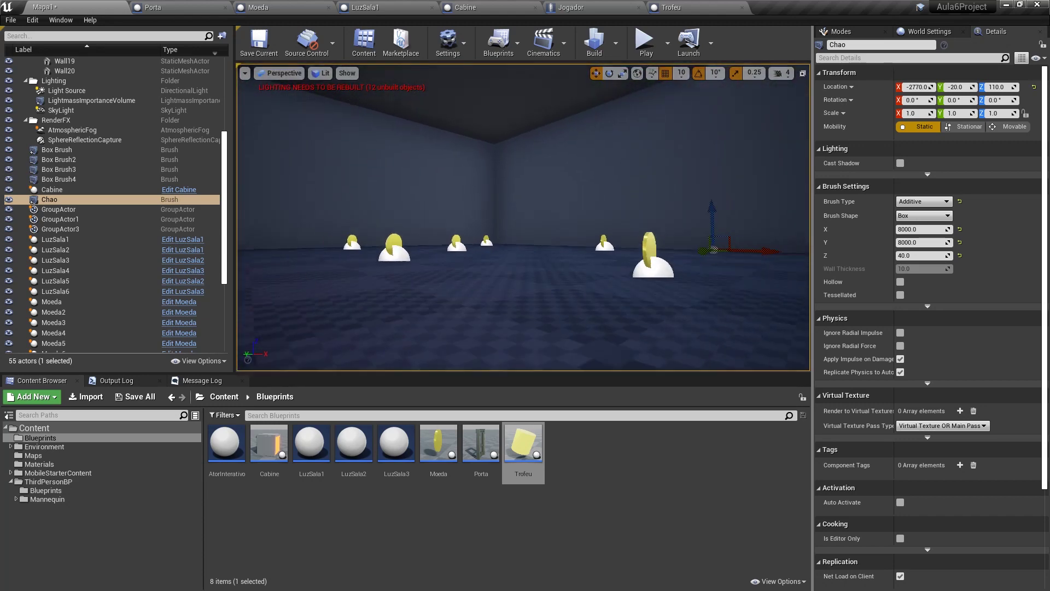
pyautogui.moveTo(418, 152); pyautogui.dragTo(417, 152, button='right')
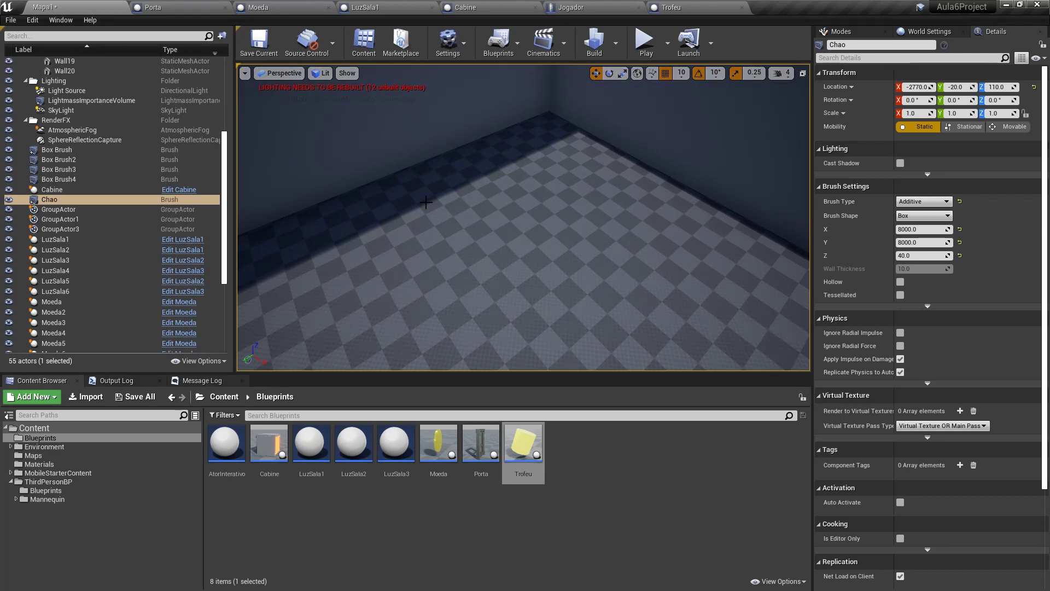
# Place a new box brush in the room corner, sized 600 on X, Y and Z
pyautogui.hotkey('shift', '1')
pyautogui.moveTo(891, 94)
pyautogui.mouseDown()
pyautogui.moveTo(532, 169)
pyautogui.moveTo(524, 160)
pyautogui.mouseUp()
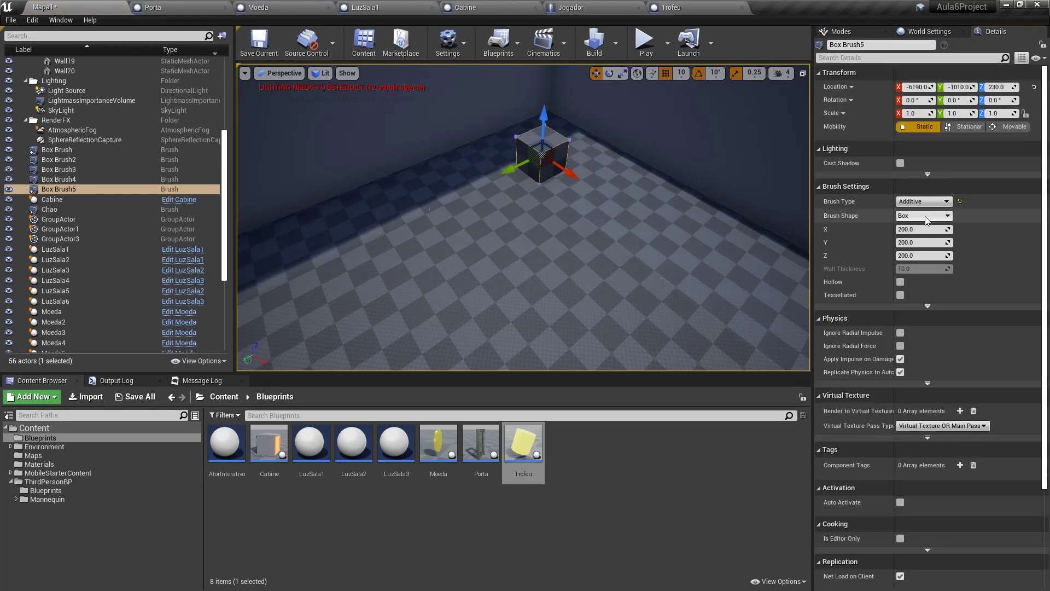
pyautogui.click(930, 229)
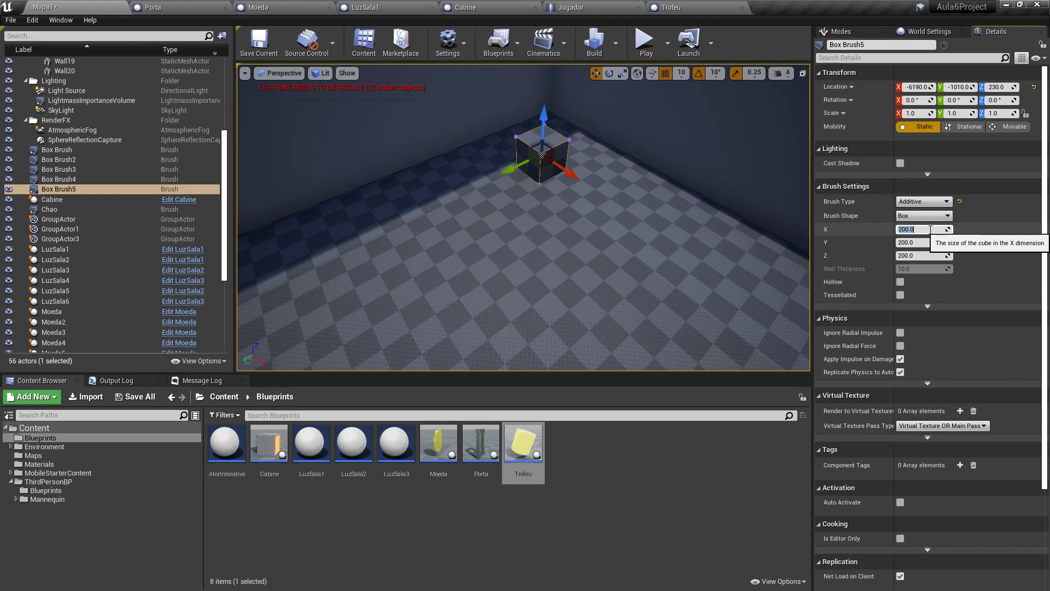
pyautogui.press('Tab')
pyautogui.write('600')
pyautogui.press('Tab')
pyautogui.write('600')
pyautogui.press('Return')
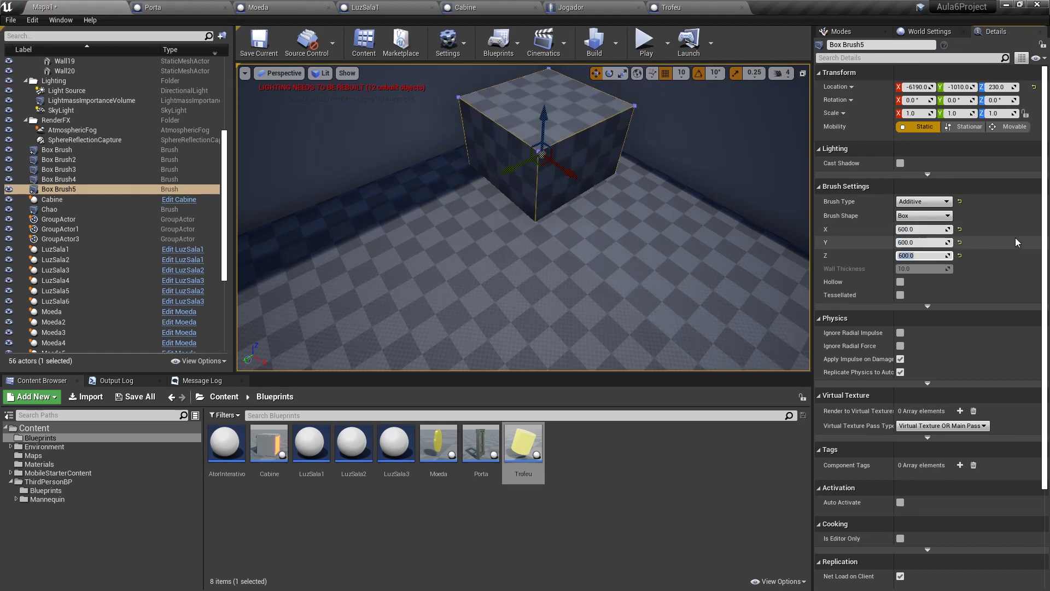
# Lower the box into the floor and set its brush type to Subtractive
pyautogui.moveTo(543, 102); pyautogui.dragTo(533, 223)
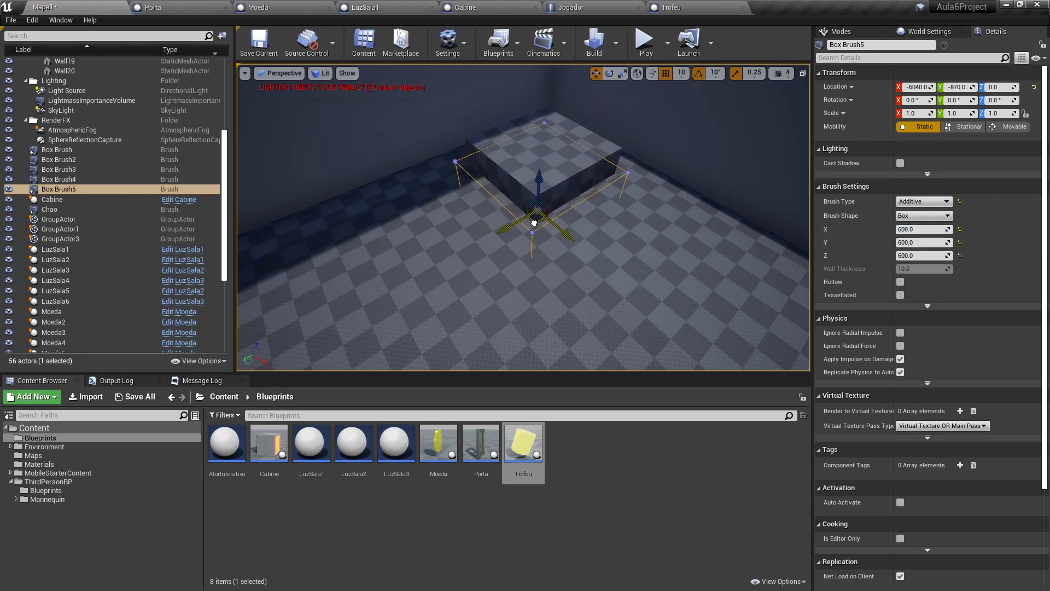
pyautogui.click(924, 201)
pyautogui.click(919, 221)
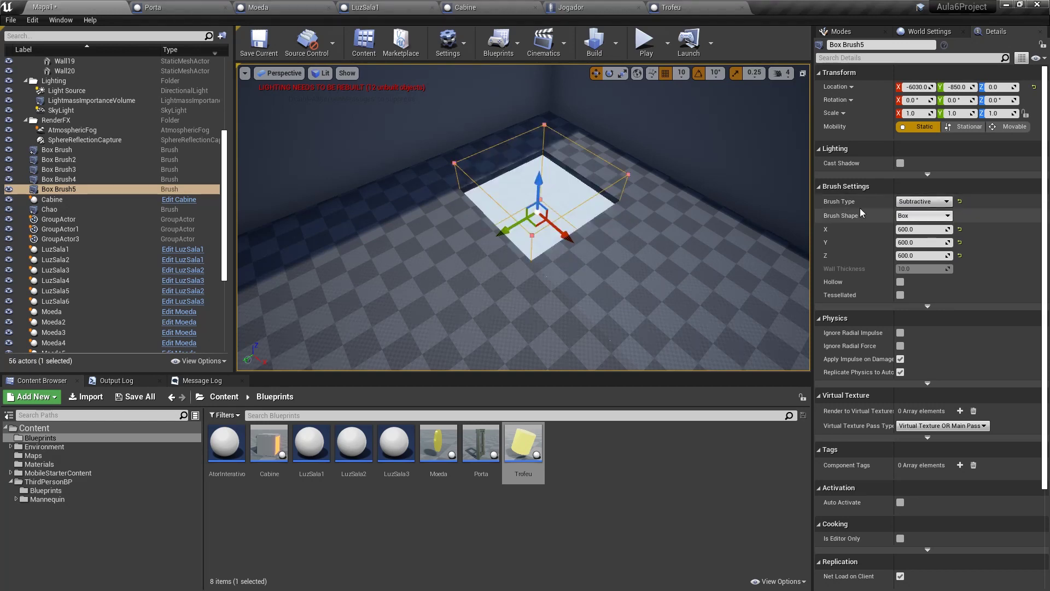
pyautogui.moveTo(546, 246)
pyautogui.mouseDown(button='right')
pyautogui.moveTo(524, 230)
pyautogui.moveTo(619, 187)
pyautogui.mouseUp(button='right')
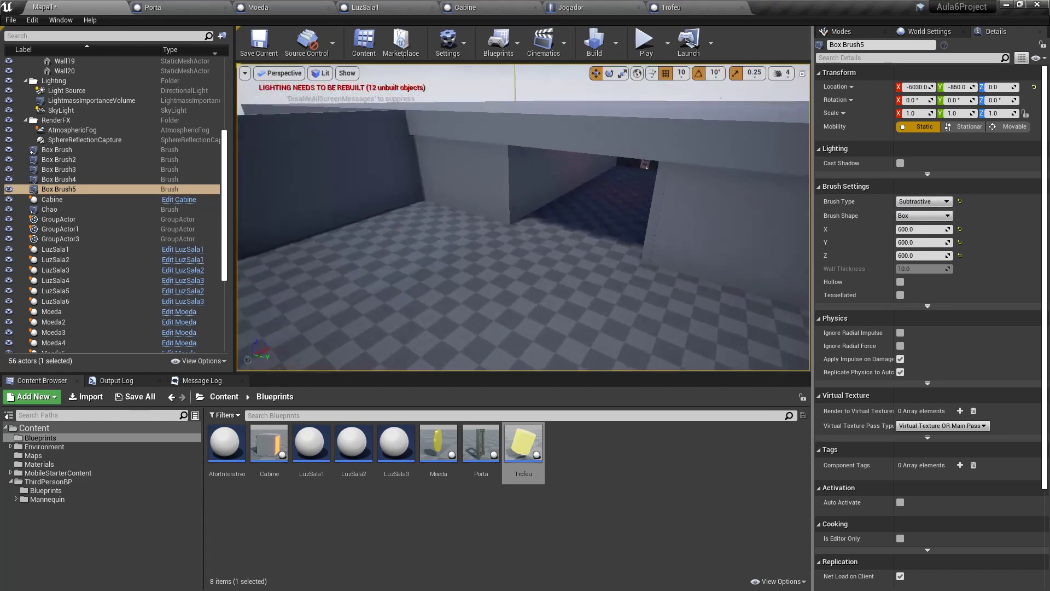
pyautogui.click(620, 187)
# Create a new Blueprint class named Cubo and open it
pyautogui.rightClick(287, 464)
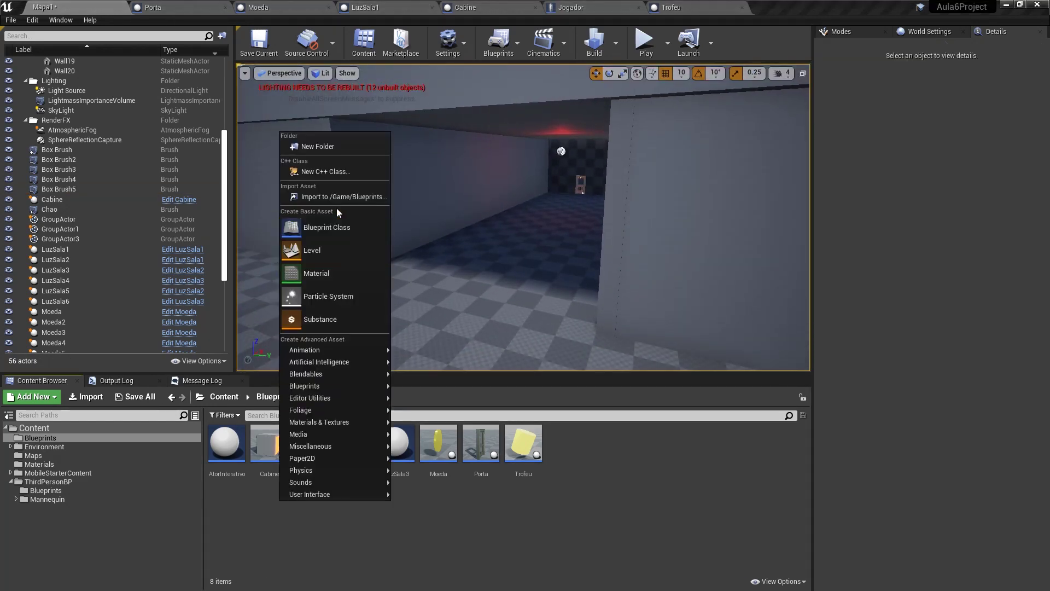
pyautogui.click(306, 227)
pyautogui.click(425, 232)
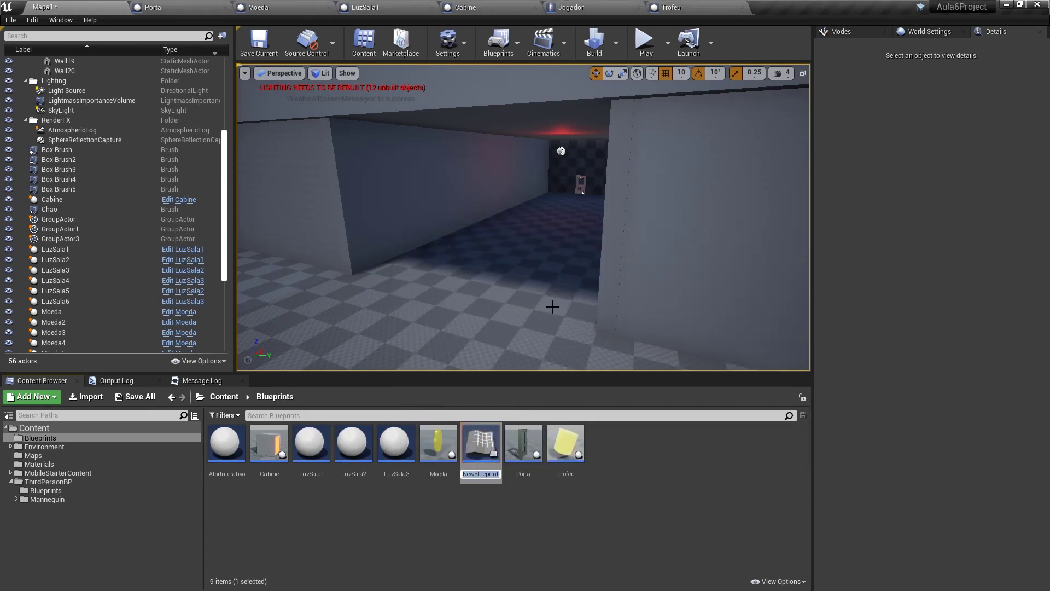
pyautogui.write('Cubo')
pyautogui.press('Return')
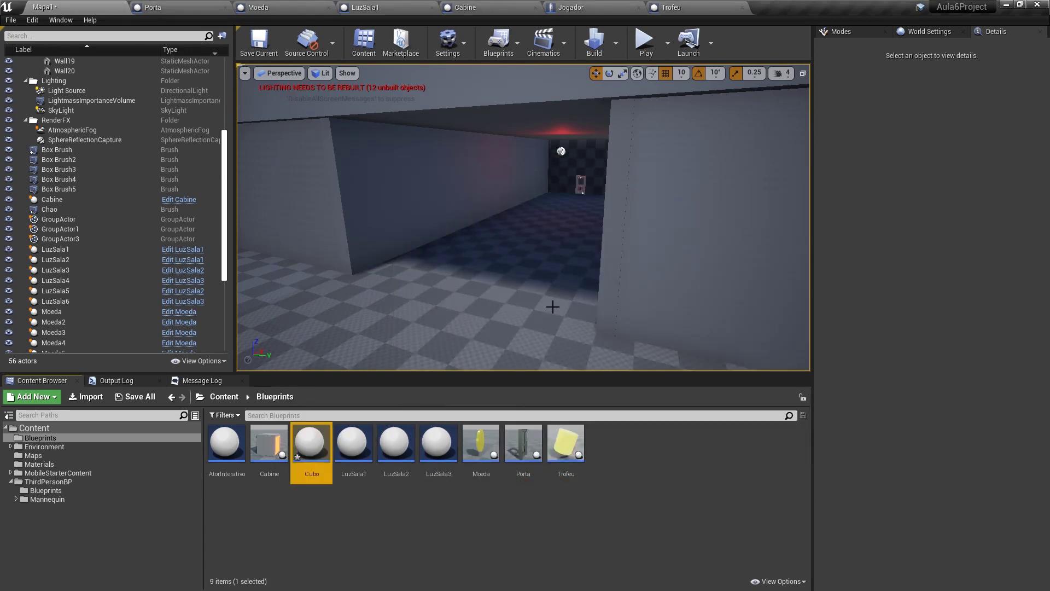
pyautogui.doubleClick(312, 443)
# Add a Static Mesh component using 1M_Cube_Chamfer, scaled 0.4 on all axes
pyautogui.click(44, 35)
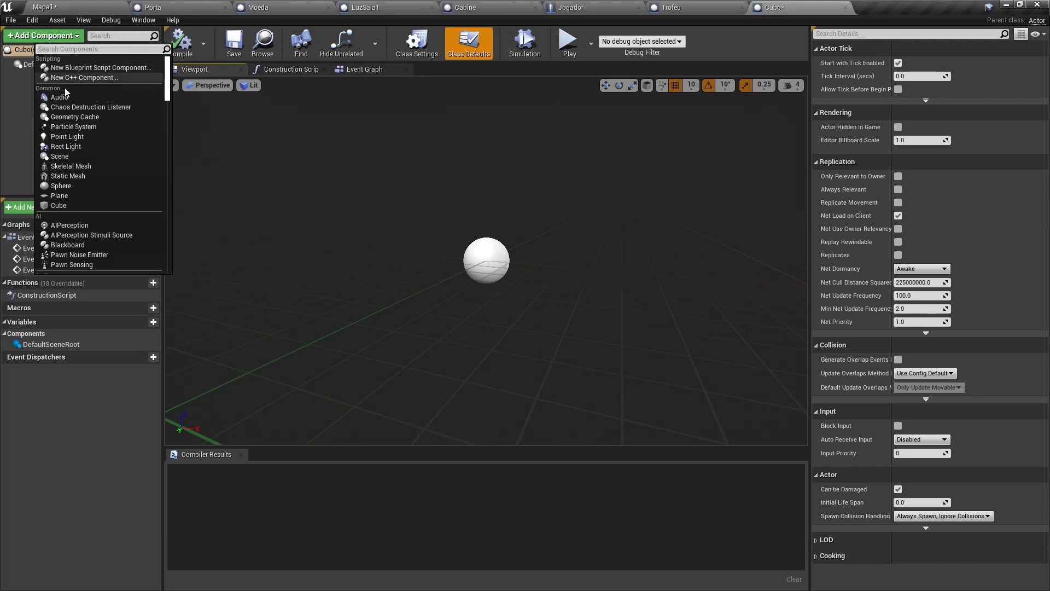
pyautogui.click(65, 176)
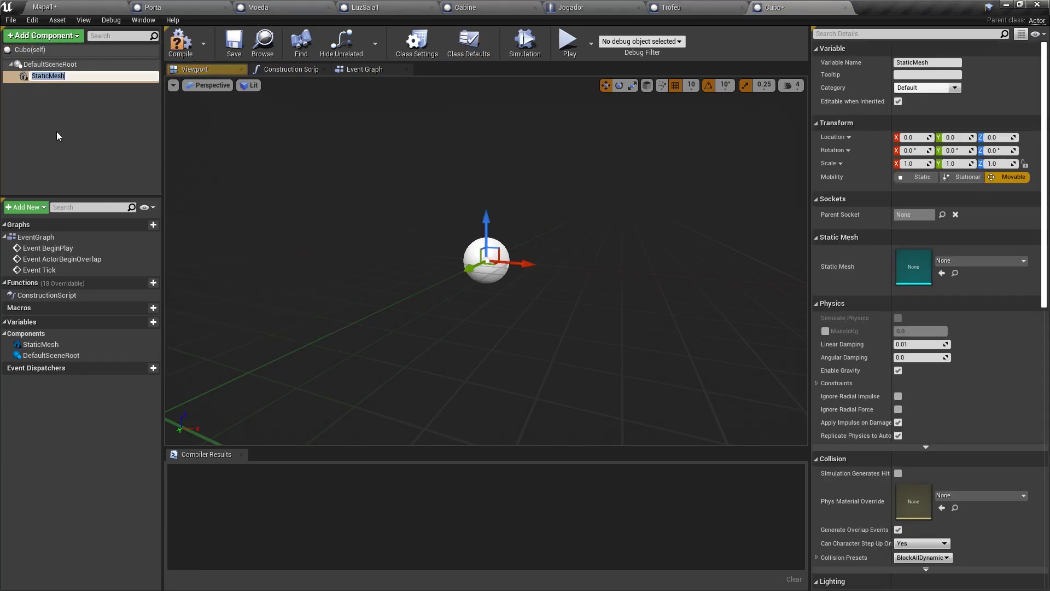
pyautogui.click(973, 261)
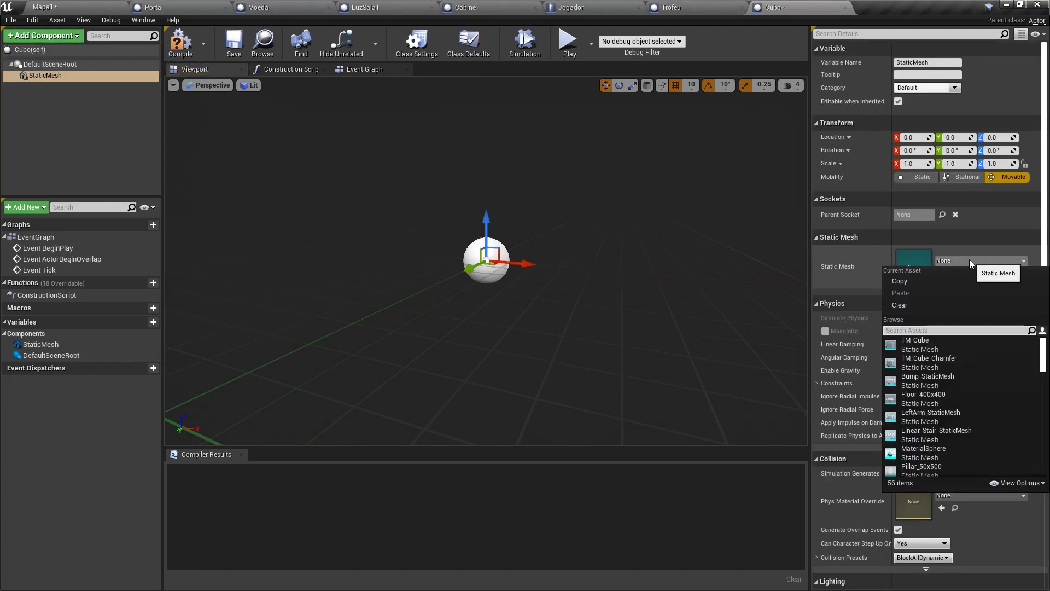
pyautogui.click(917, 362)
pyautogui.scroll(-3, 651, 261)
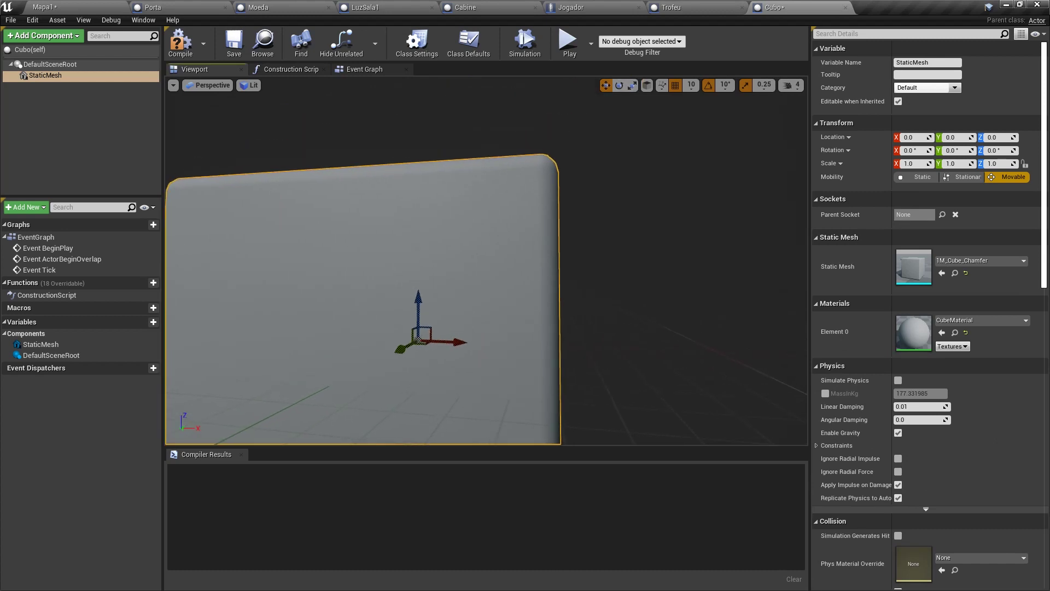
pyautogui.scroll(-4, 651, 262)
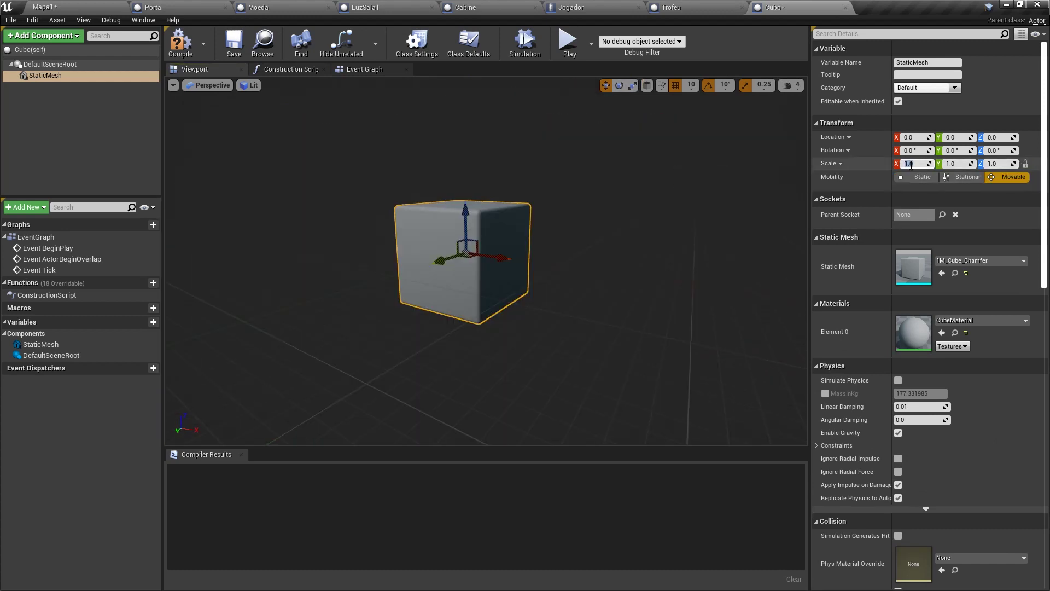
pyautogui.write('0.4')
pyautogui.press('Return')
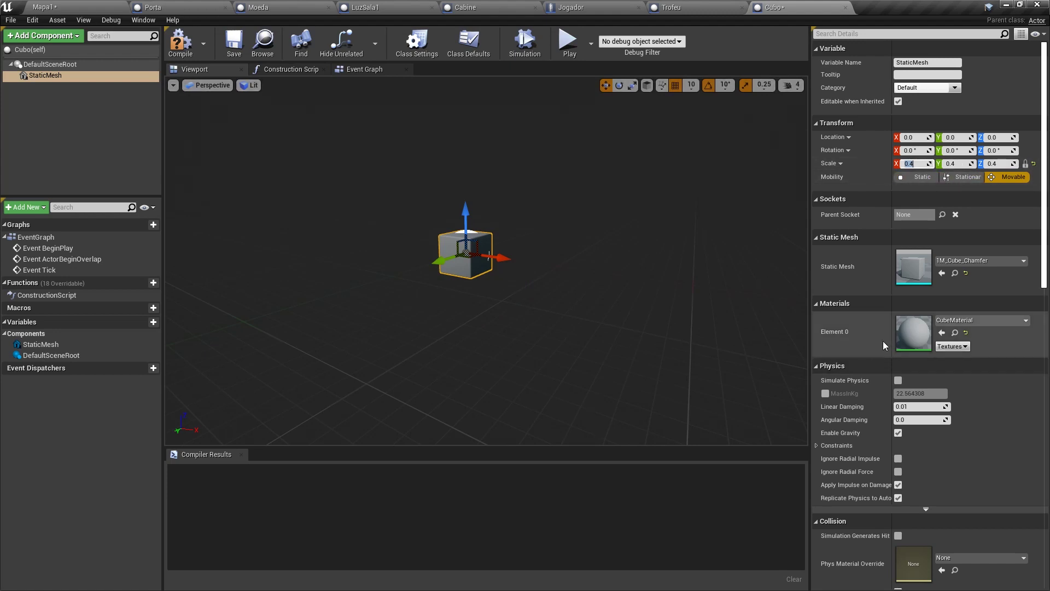
pyautogui.scroll(-1, 883, 340)
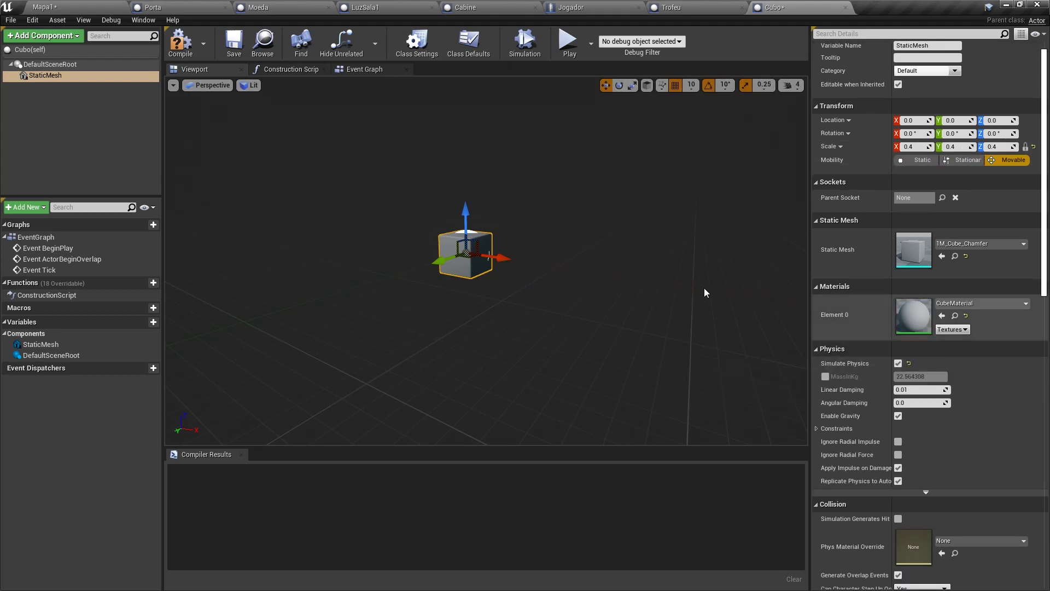
# Place a Cubo actor in Mapa1 and play the level to test it
pyautogui.click(49, 7)
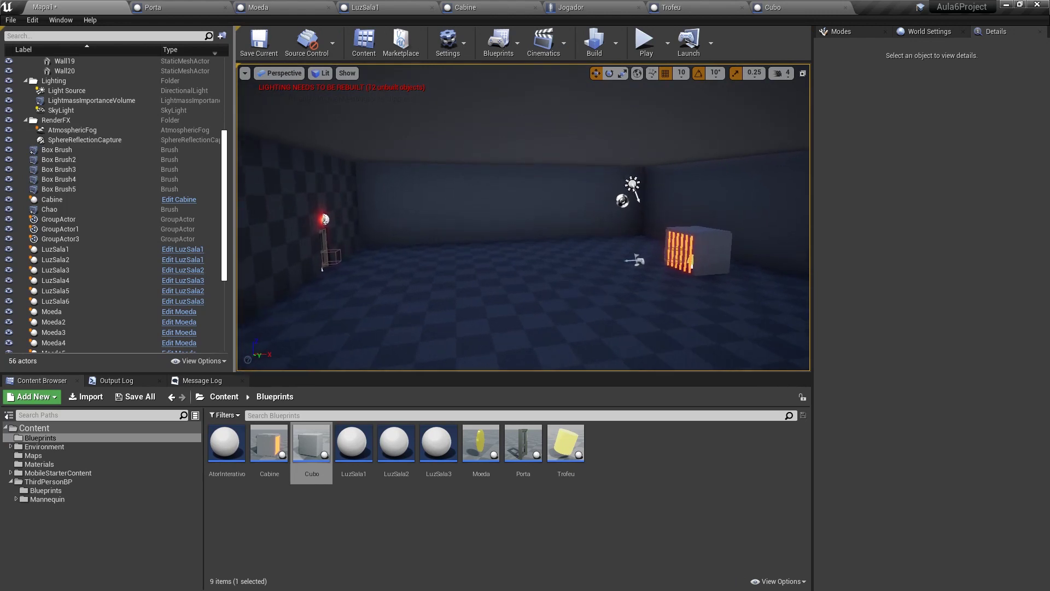
pyautogui.moveTo(306, 444); pyautogui.dragTo(519, 272)
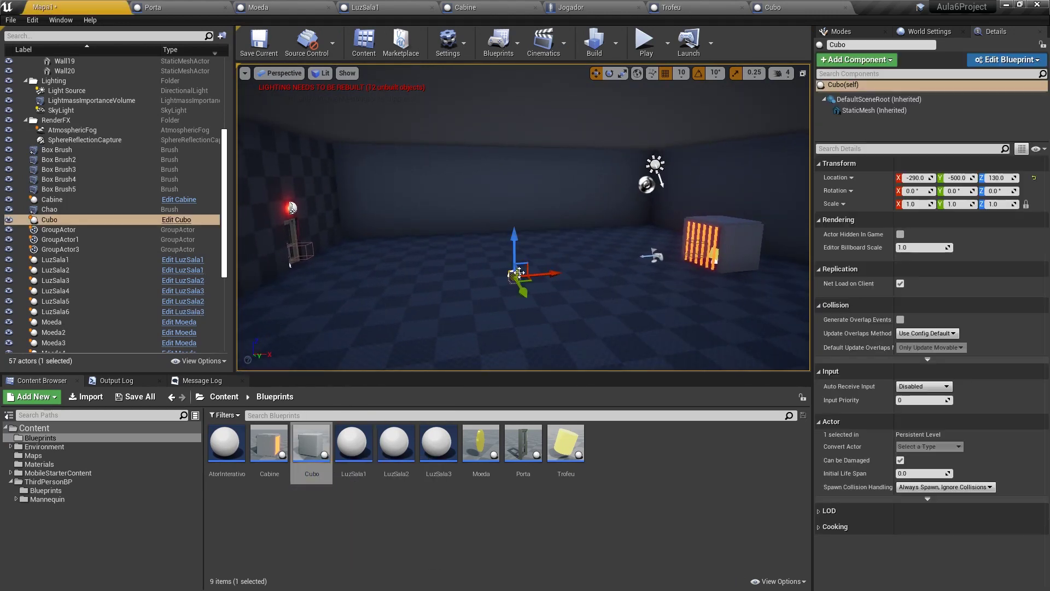
pyautogui.press('f')
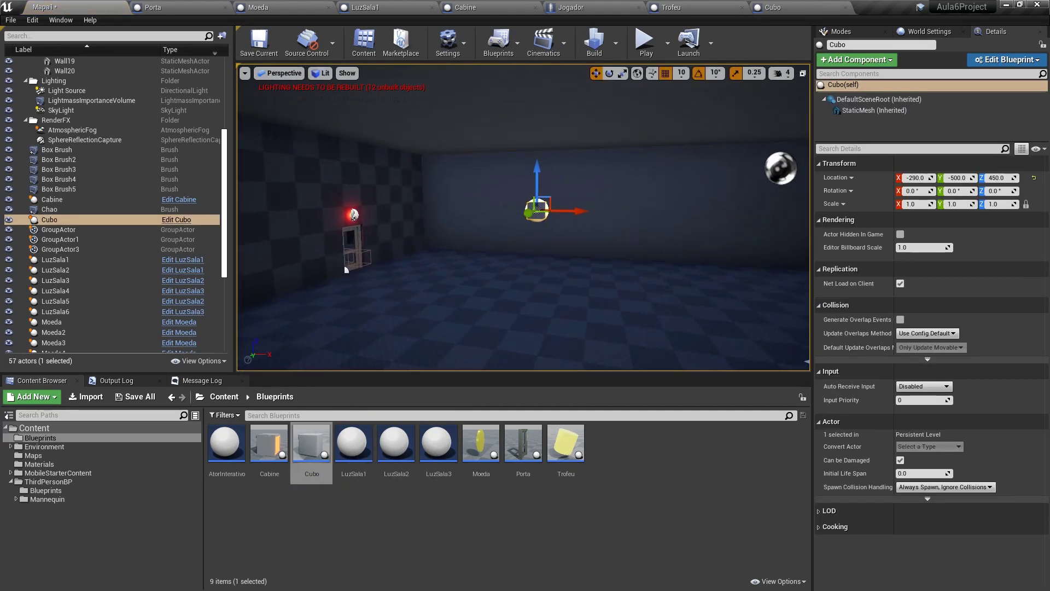
pyautogui.hotkey('alt', 'p')
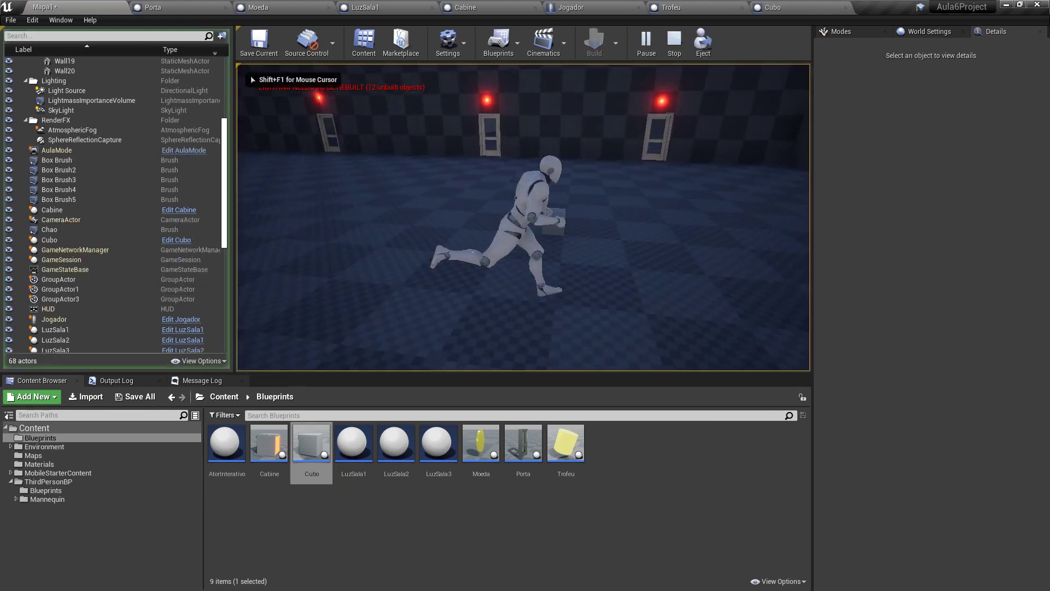
pyautogui.press('w')
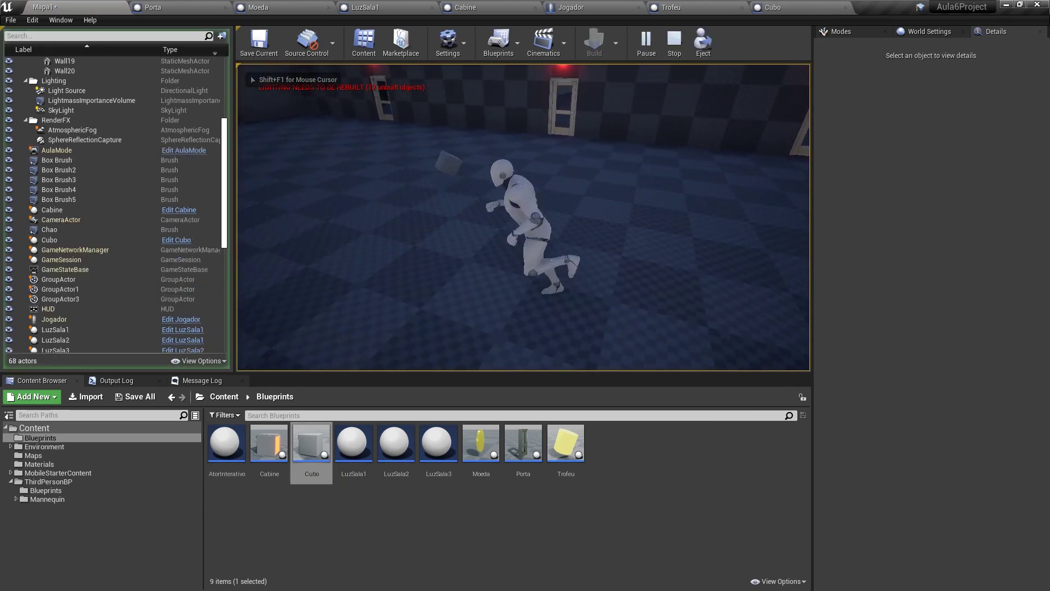
# Change the cube's scale to 0.6 and test pushing it in a game preview
pyautogui.click(772, 7)
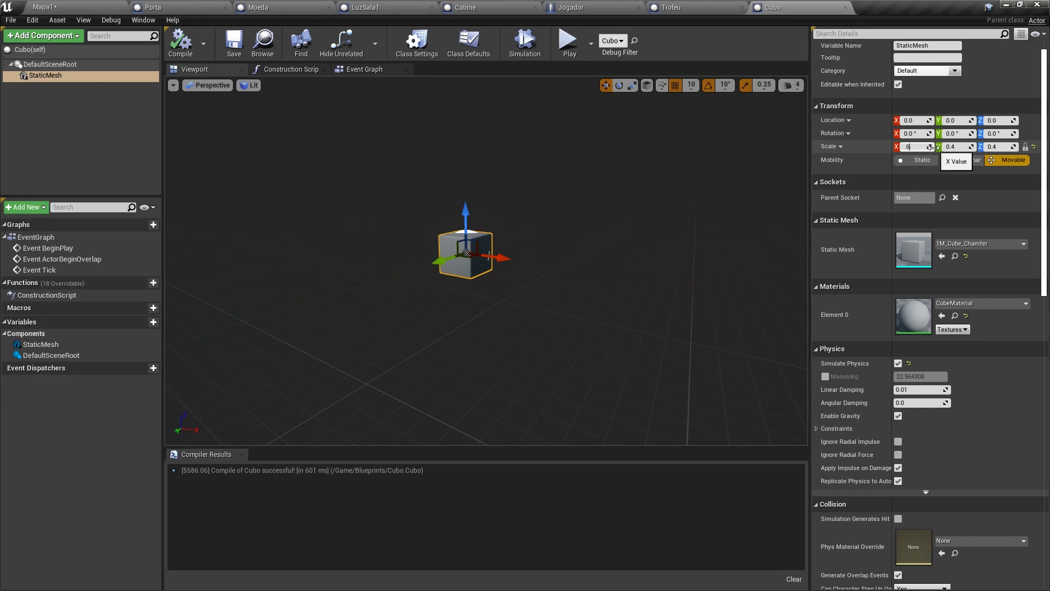
pyautogui.write('0.6')
pyautogui.press('Return')
pyautogui.click(560, 41)
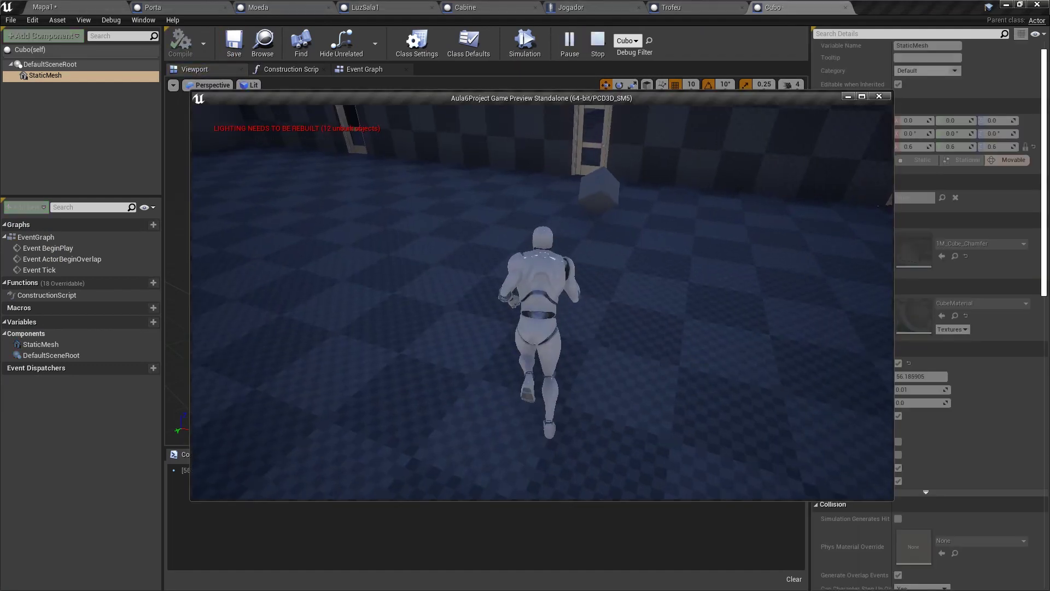
pyautogui.press('Escape')
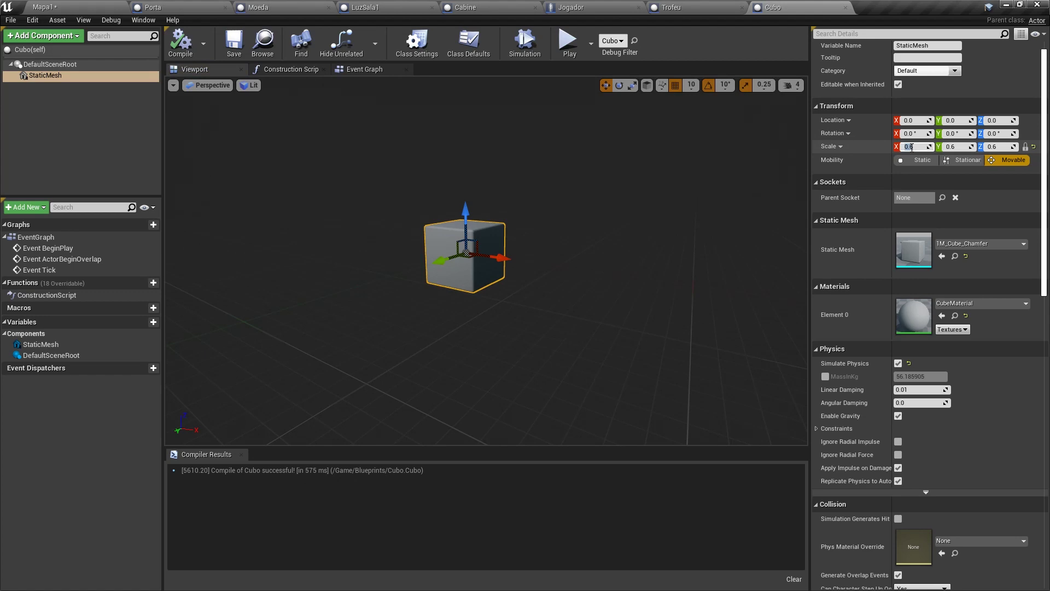
pyautogui.click(568, 41)
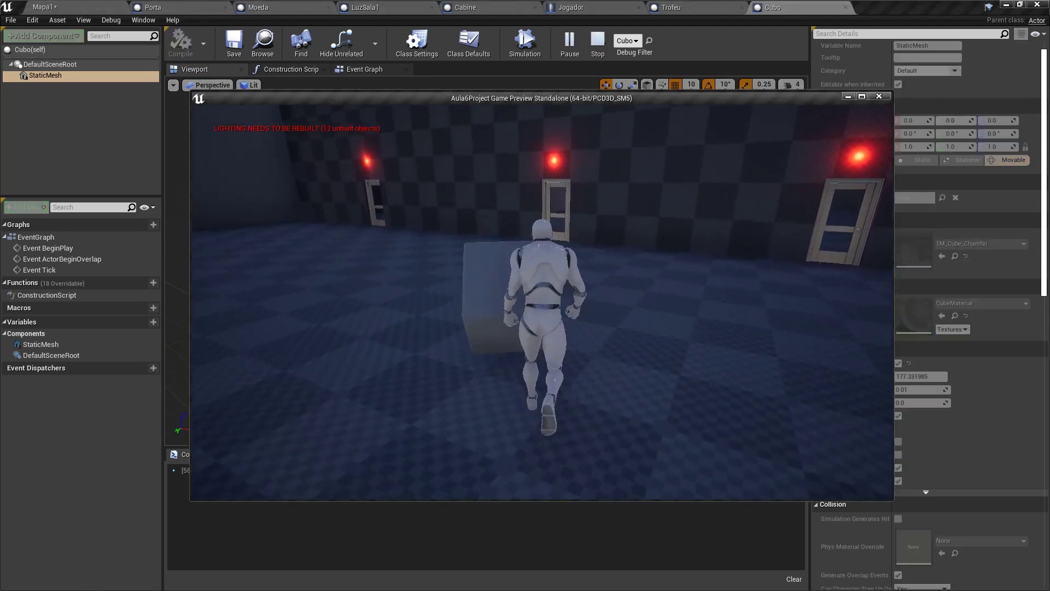
pyautogui.press('a')
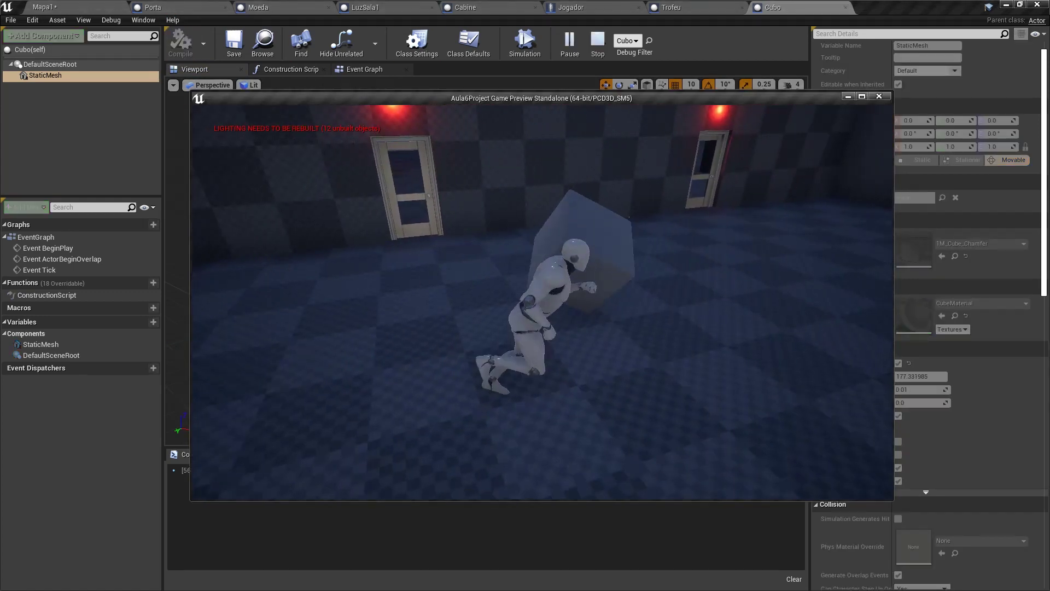
pyautogui.press('Escape')
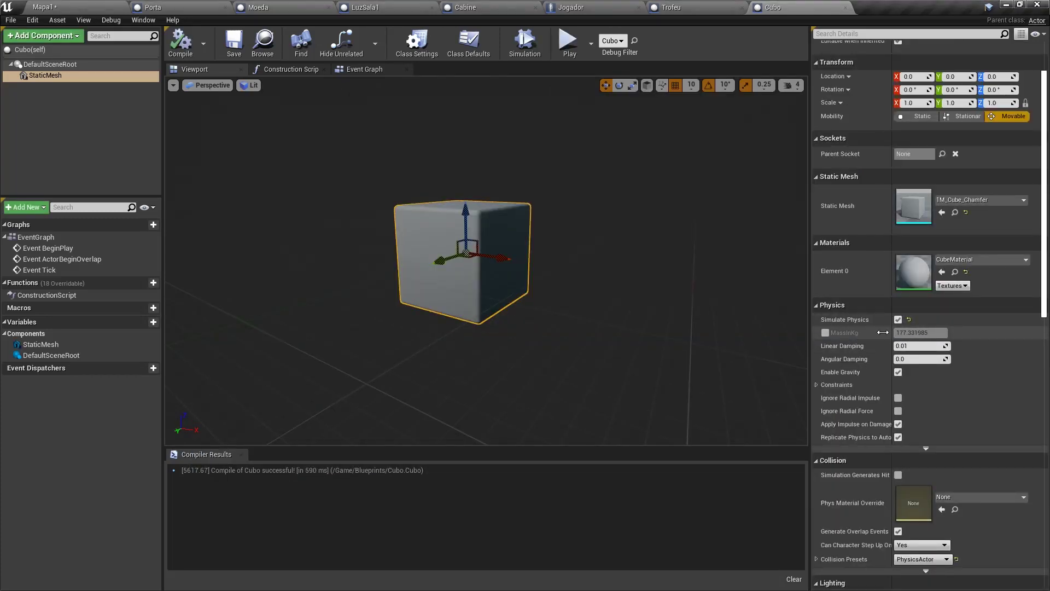
# Override the cube's mass to 100 kg, then compile and save Cubo
pyautogui.click(826, 332)
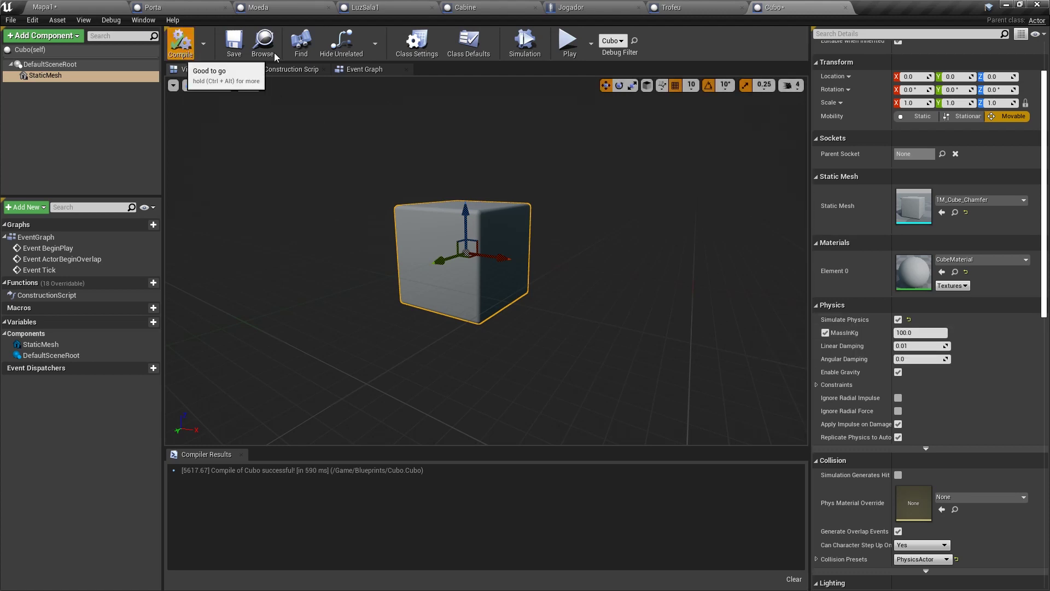
pyautogui.click(182, 42)
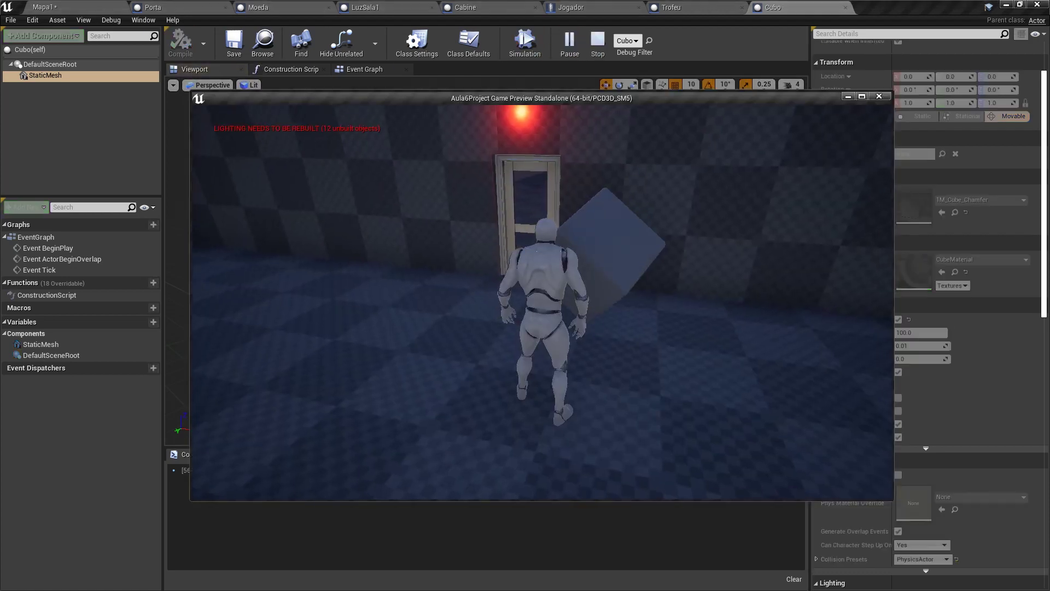
pyautogui.press('Escape')
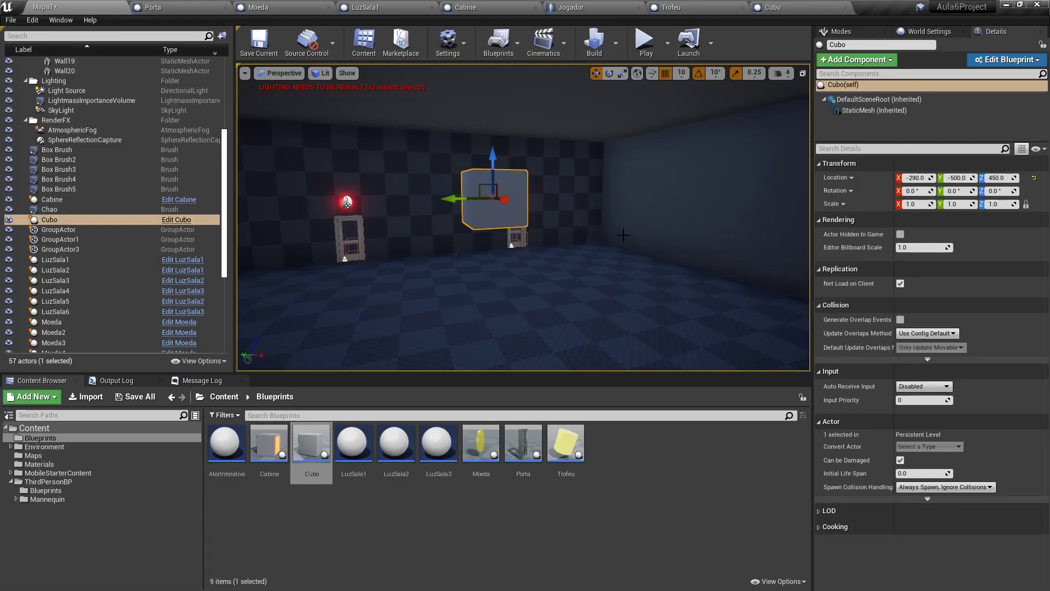
pyautogui.moveTo(346, 203); pyautogui.dragTo(434, 226)
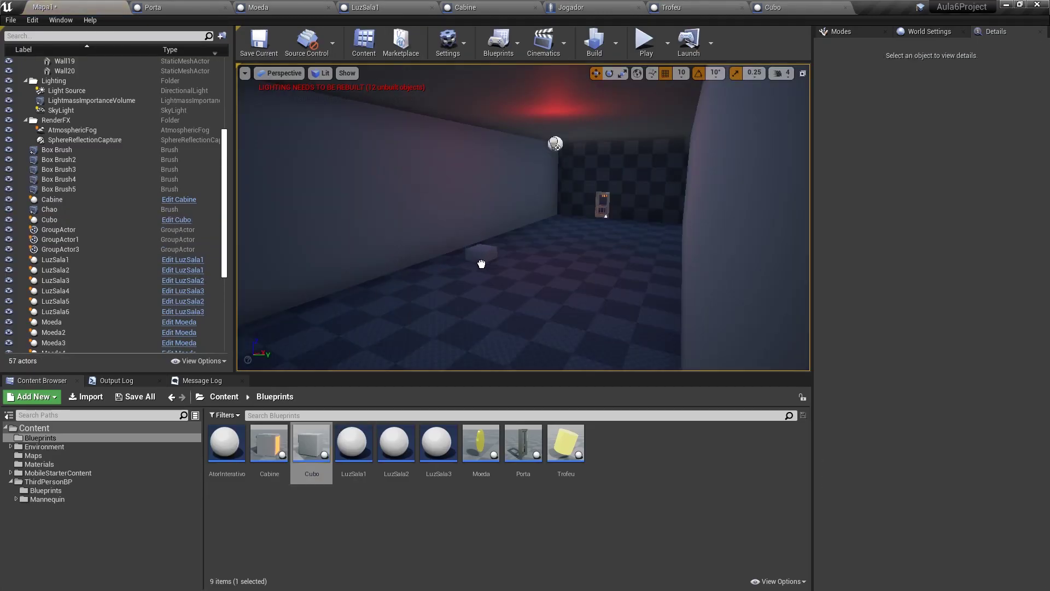
pyautogui.click(463, 285)
# In Cubo's Event Graph, add Event End Play with a Switch on EEndPlayReason node
pyautogui.doubleClick(446, 237)
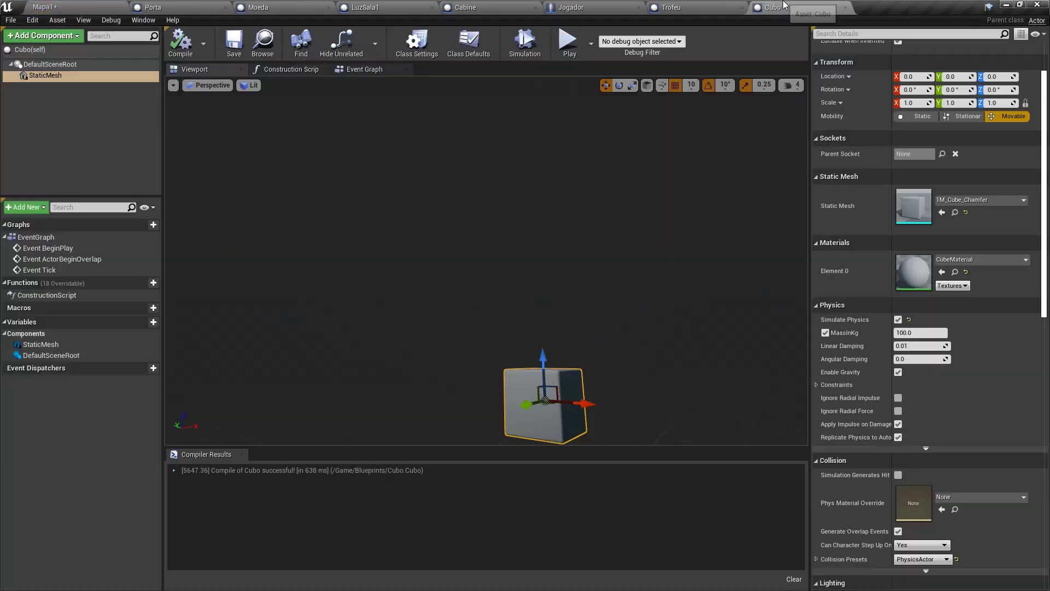
pyautogui.click(372, 70)
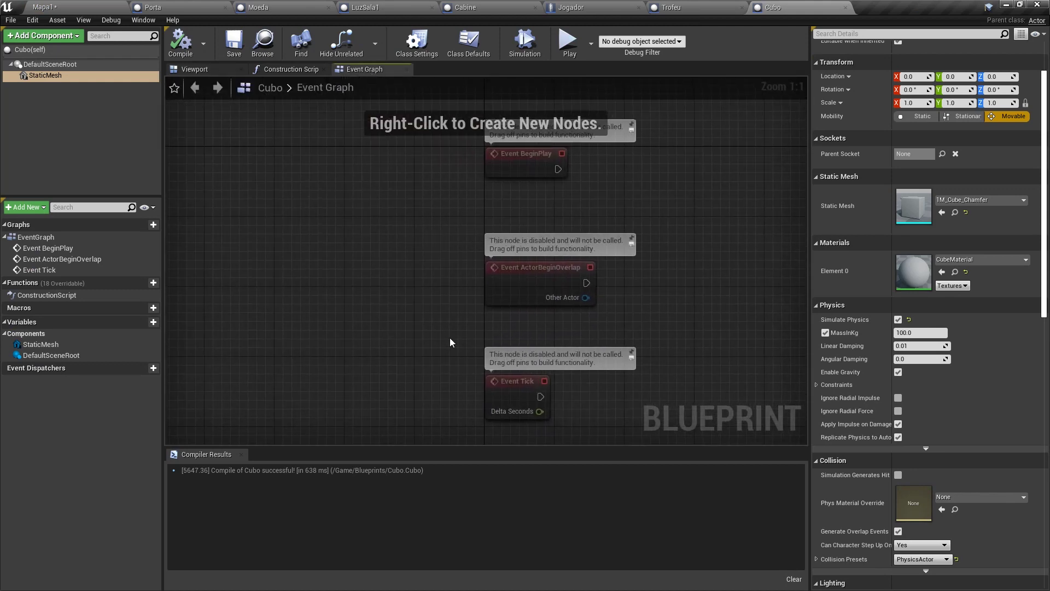
pyautogui.rightClick(402, 310)
pyautogui.write('end play')
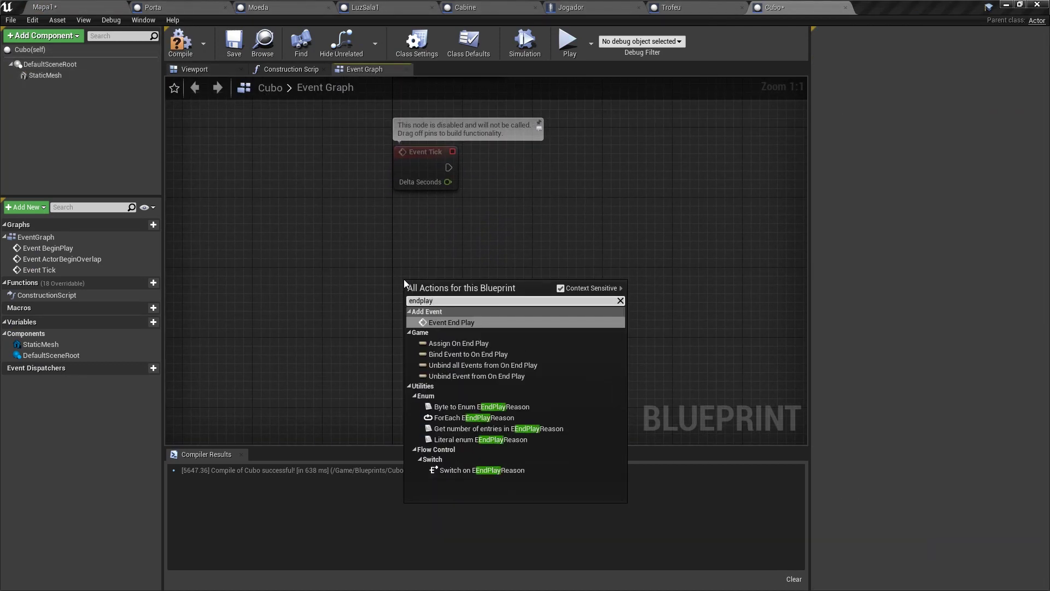
pyautogui.press('Return')
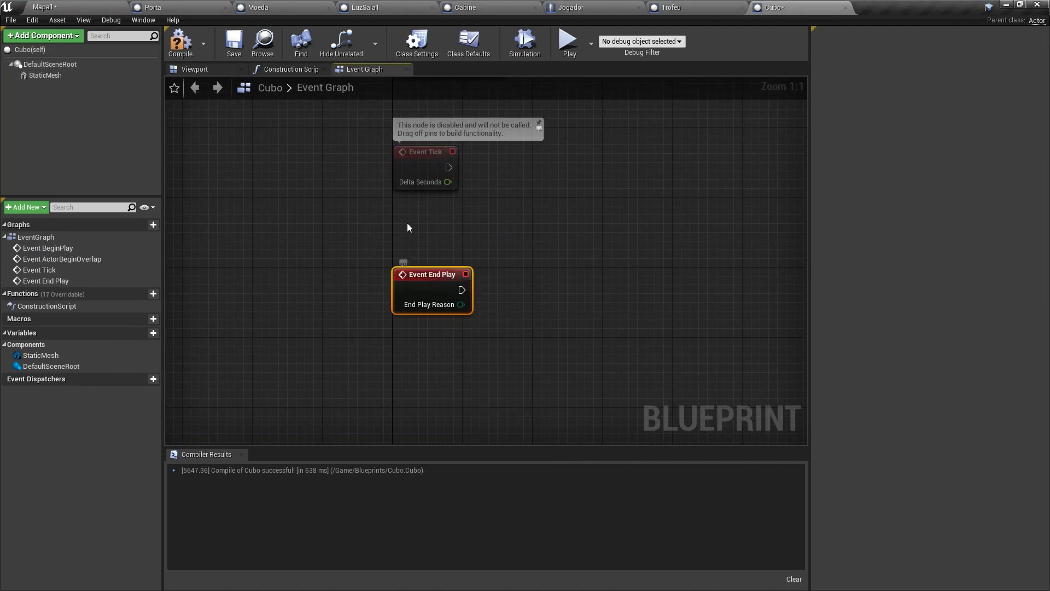
pyautogui.moveTo(431, 287); pyautogui.dragTo(431, 281)
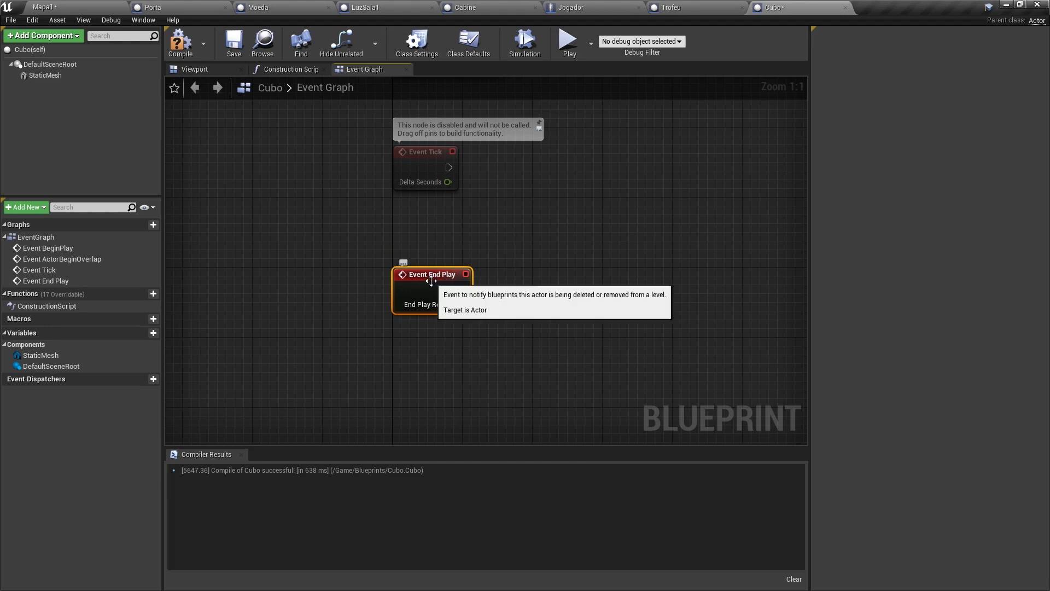
pyautogui.moveTo(440, 293)
pyautogui.mouseDown()
pyautogui.moveTo(522, 291)
pyautogui.moveTo(513, 256)
pyautogui.mouseUp()
pyautogui.write('switch')
pyautogui.press('Return')
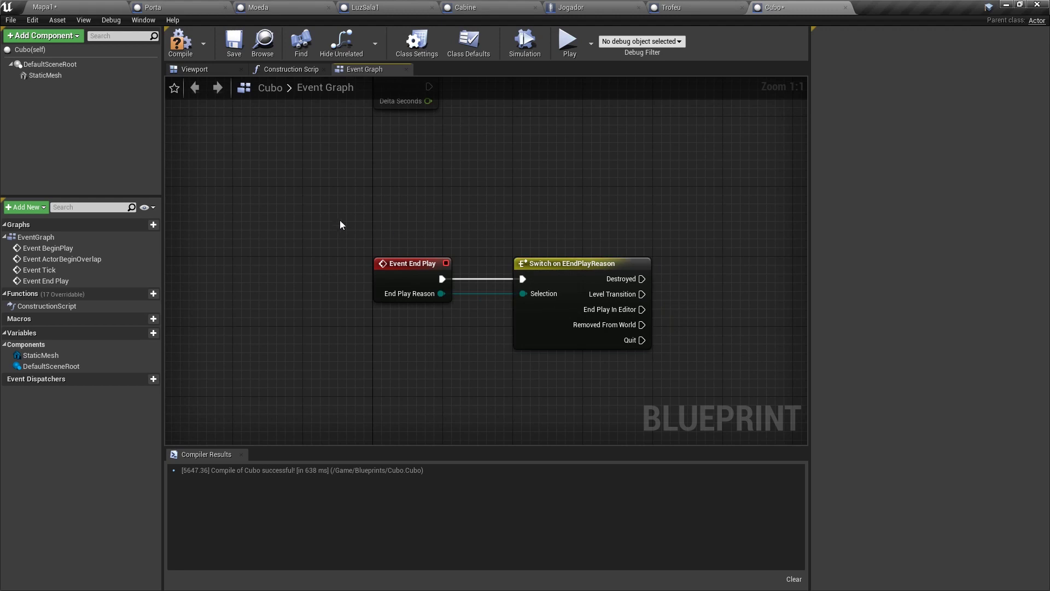
pyautogui.click(467, 224)
pyautogui.moveTo(468, 223); pyautogui.dragTo(385, 183, button='right')
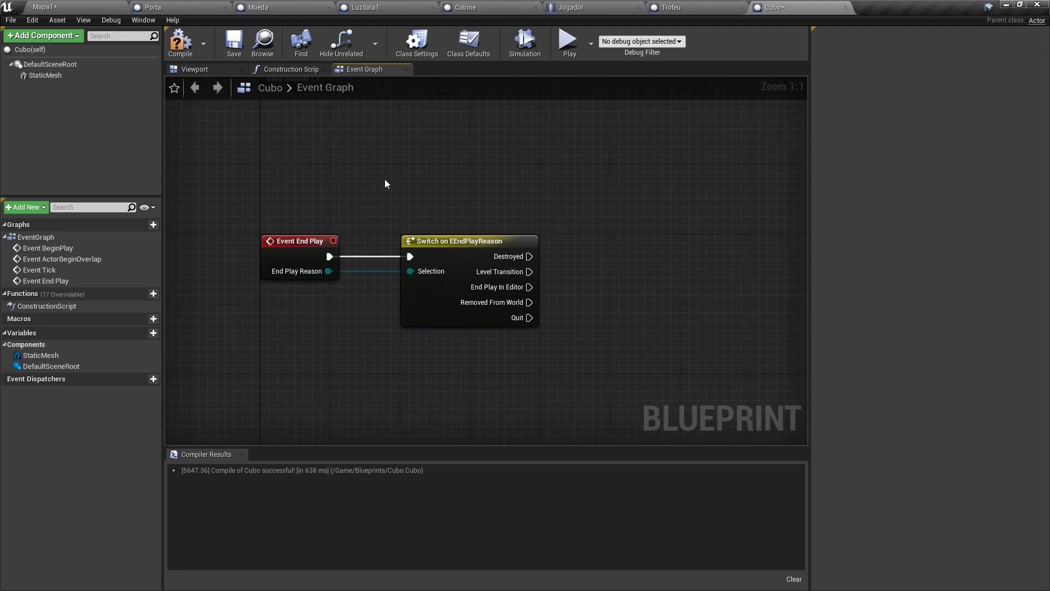
pyautogui.moveTo(243, 204); pyautogui.dragTo(329, 302)
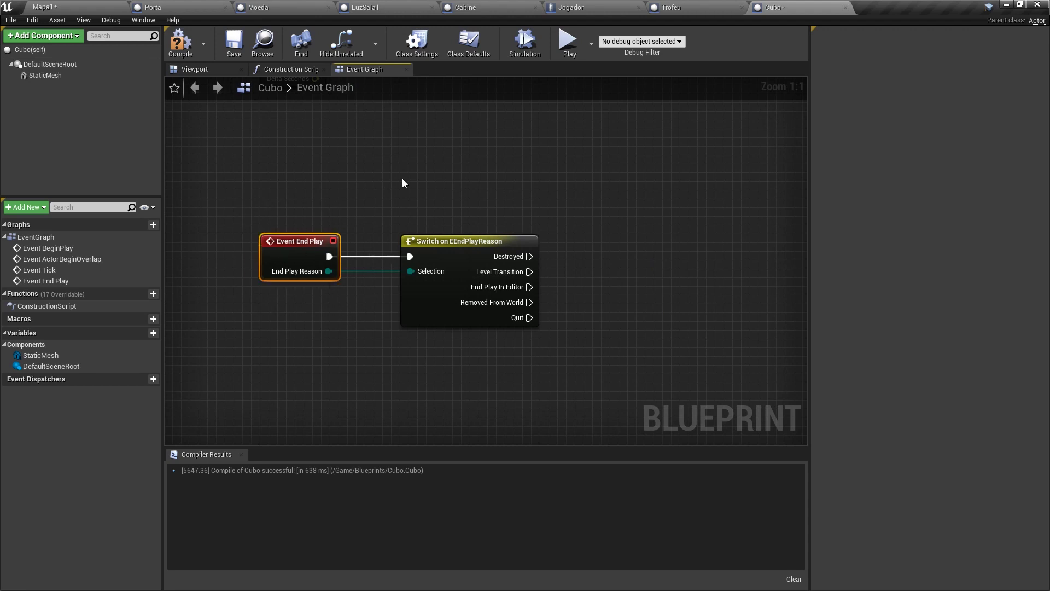
pyautogui.moveTo(557, 266); pyautogui.dragTo(511, 276, button='right')
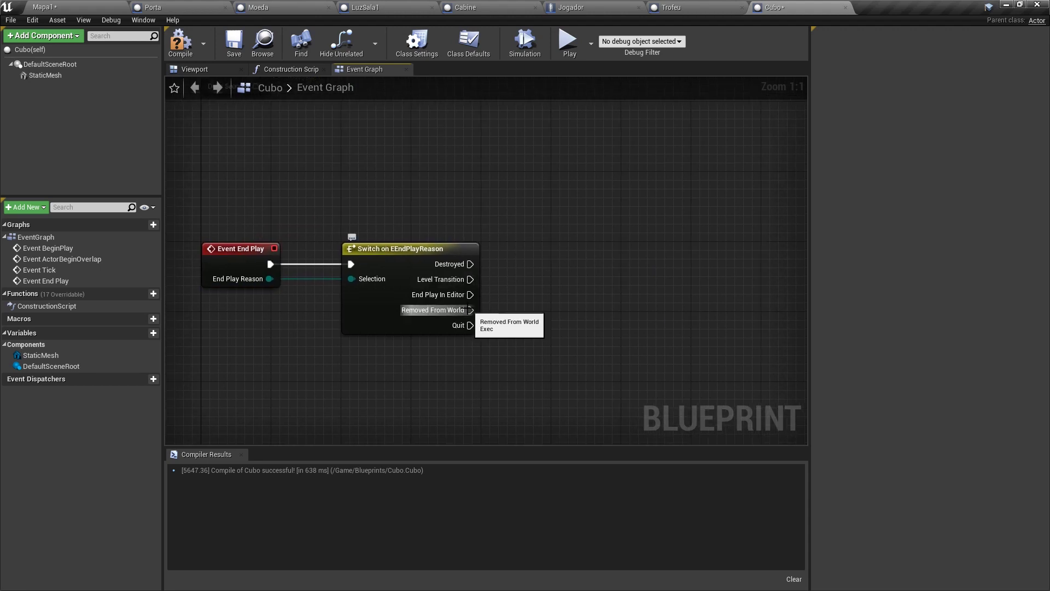
# Wire Destroyed and Removed From World into Get All Actors Of Class set to LuzSala2
pyautogui.moveTo(469, 264); pyautogui.dragTo(564, 263)
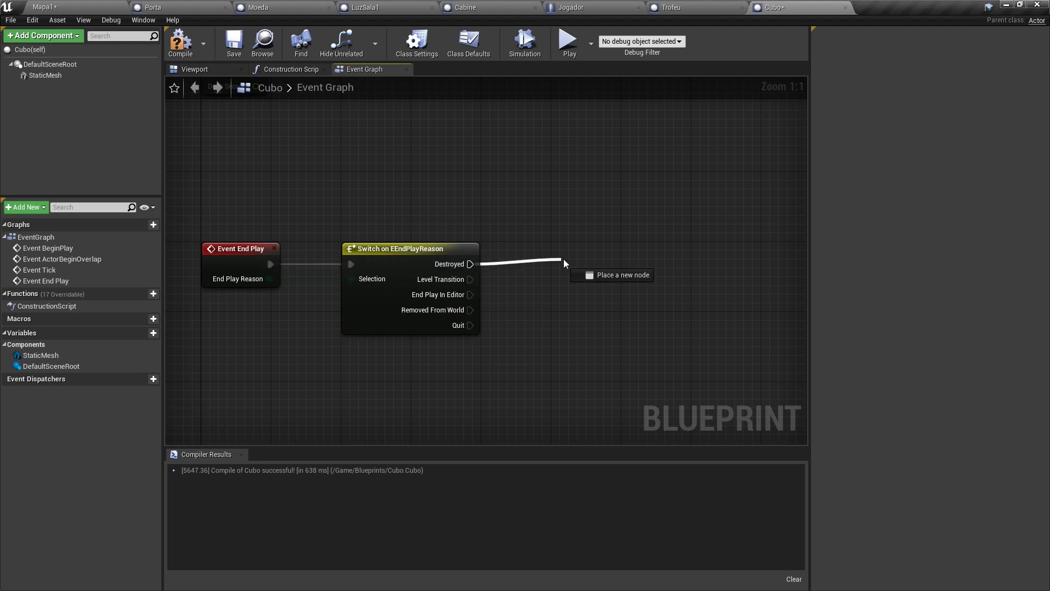
pyautogui.press('Escape')
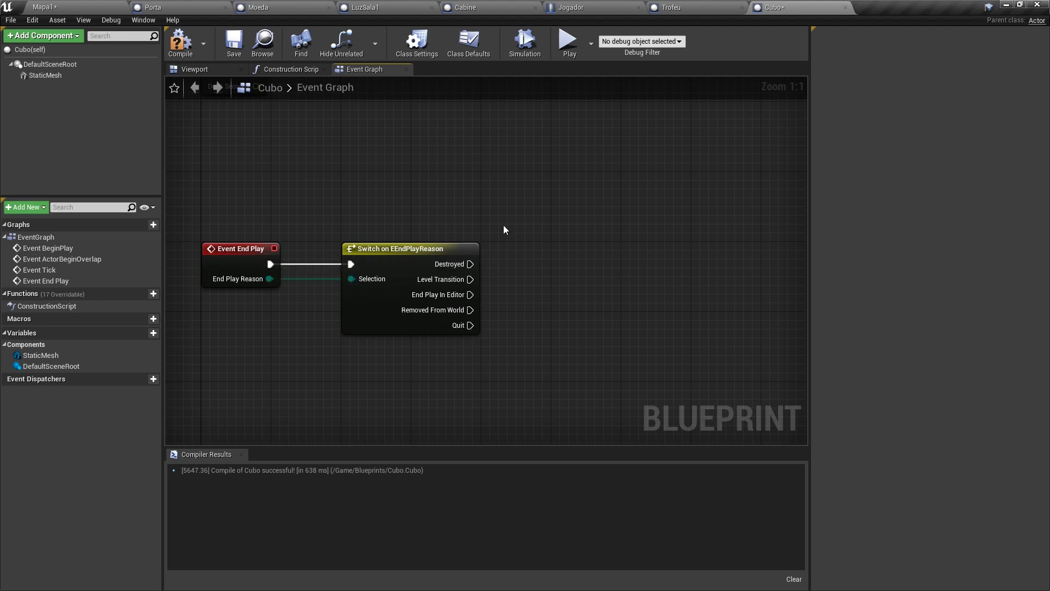
pyautogui.moveTo(504, 230); pyautogui.dragTo(255, 191, button='right')
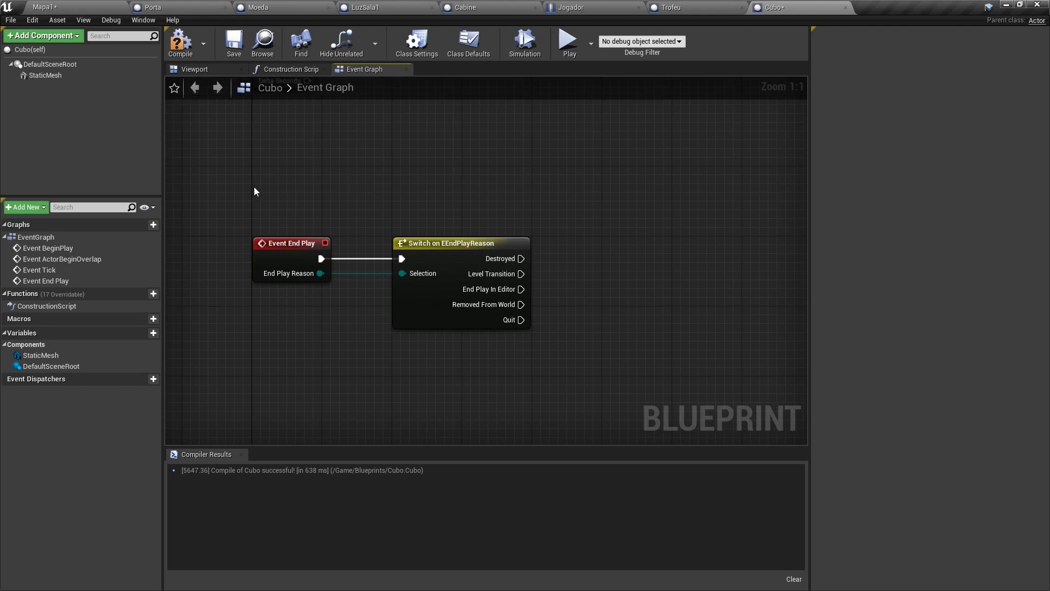
pyautogui.moveTo(254, 191); pyautogui.dragTo(520, 356)
pyautogui.click(614, 241)
pyautogui.moveTo(612, 243); pyautogui.dragTo(521, 230, button='right')
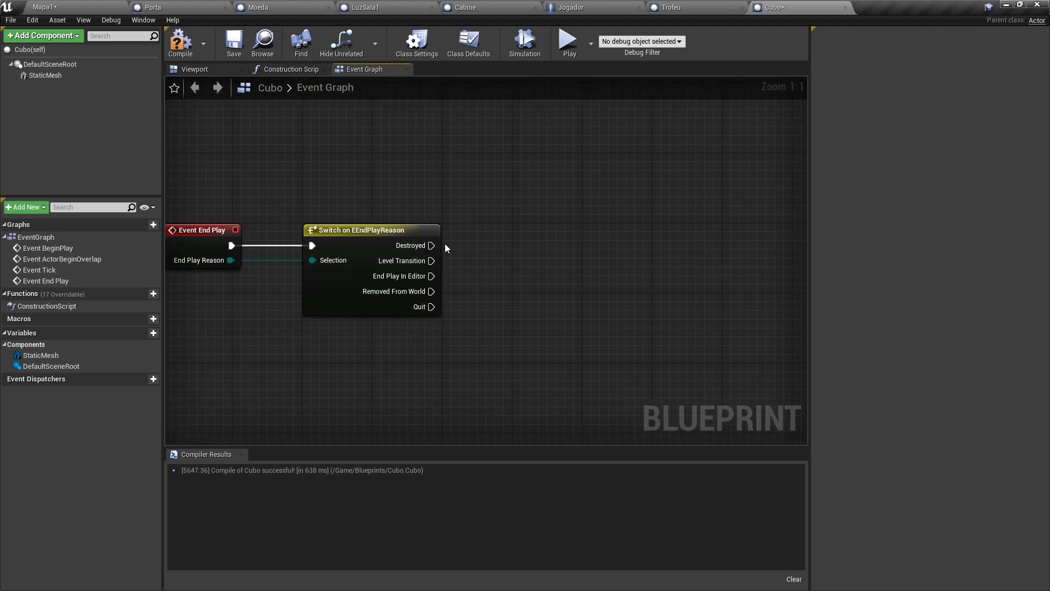
pyautogui.moveTo(431, 250); pyautogui.dragTo(591, 246)
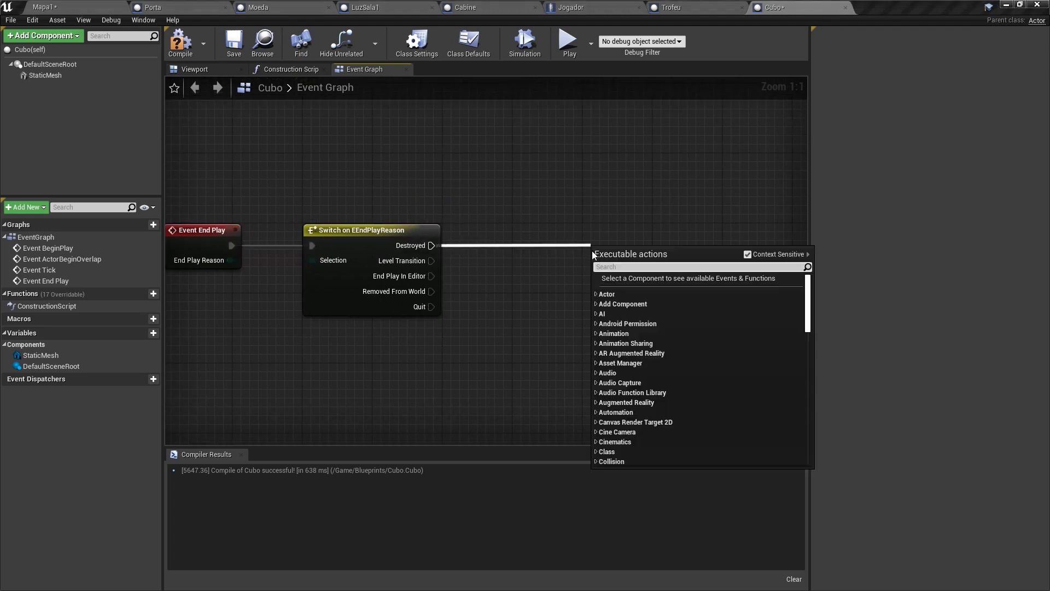
pyautogui.write('get all actors of cl')
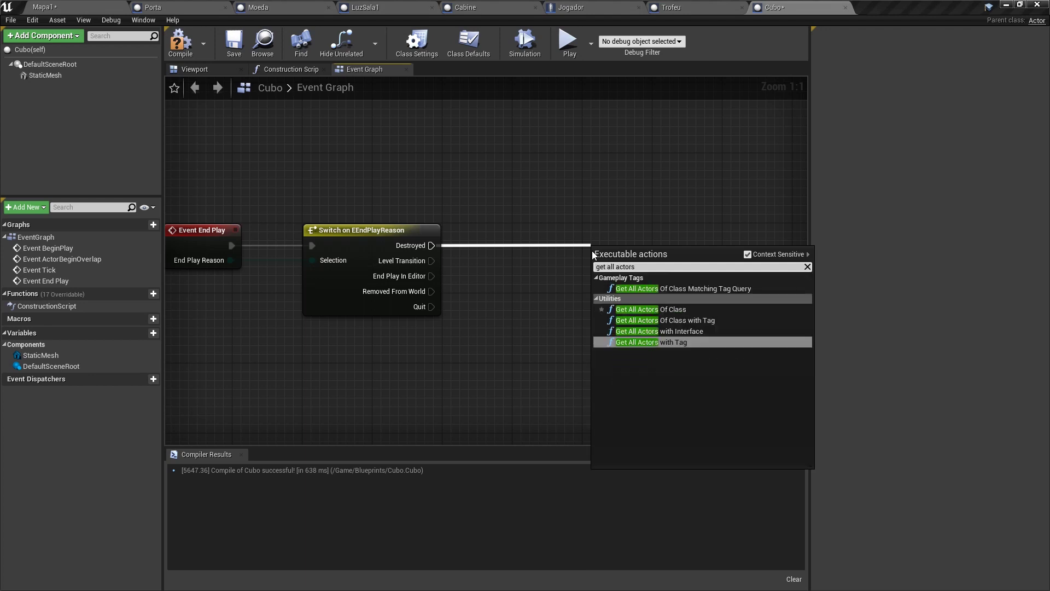
pyautogui.press('Return')
pyautogui.moveTo(432, 291); pyautogui.dragTo(450, 294)
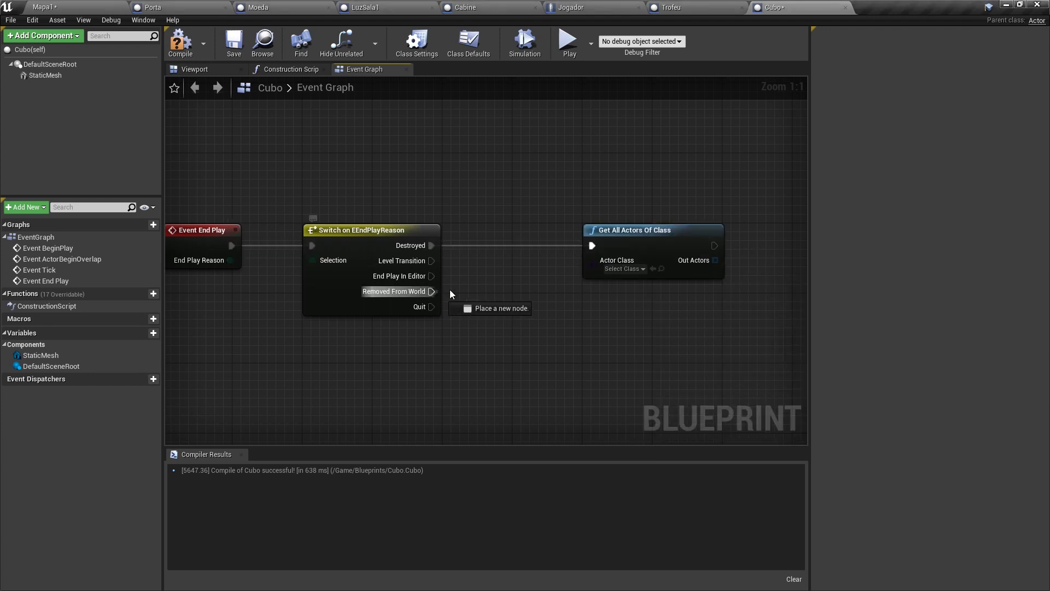
pyautogui.moveTo(634, 197); pyautogui.dragTo(510, 177, button='right')
pyautogui.click(498, 248)
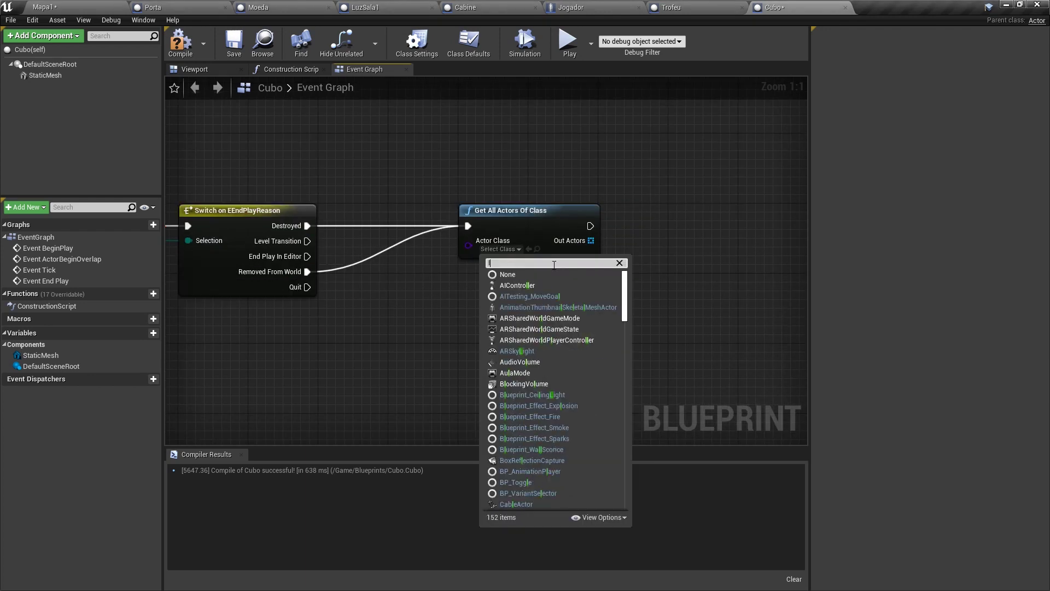
pyautogui.write('luzs')
pyautogui.click(514, 296)
# Loop over the found actors with For Each Loop, calling Set Light Color on each Point Light
pyautogui.moveTo(510, 297); pyautogui.dragTo(327, 309, button='right')
pyautogui.moveTo(402, 251); pyautogui.dragTo(491, 248)
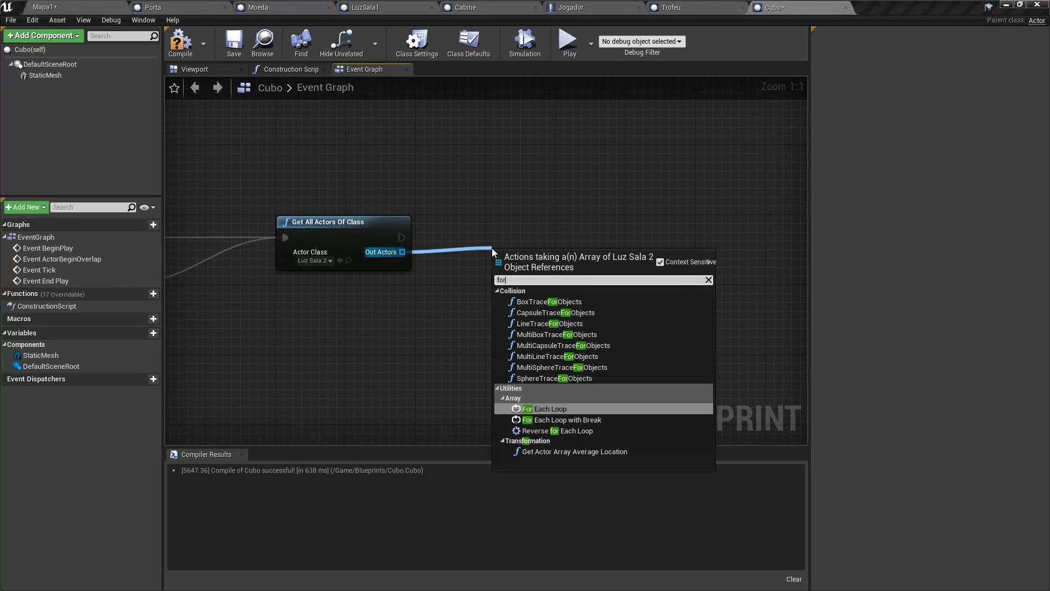
pyautogui.write('forea')
pyautogui.press('Return')
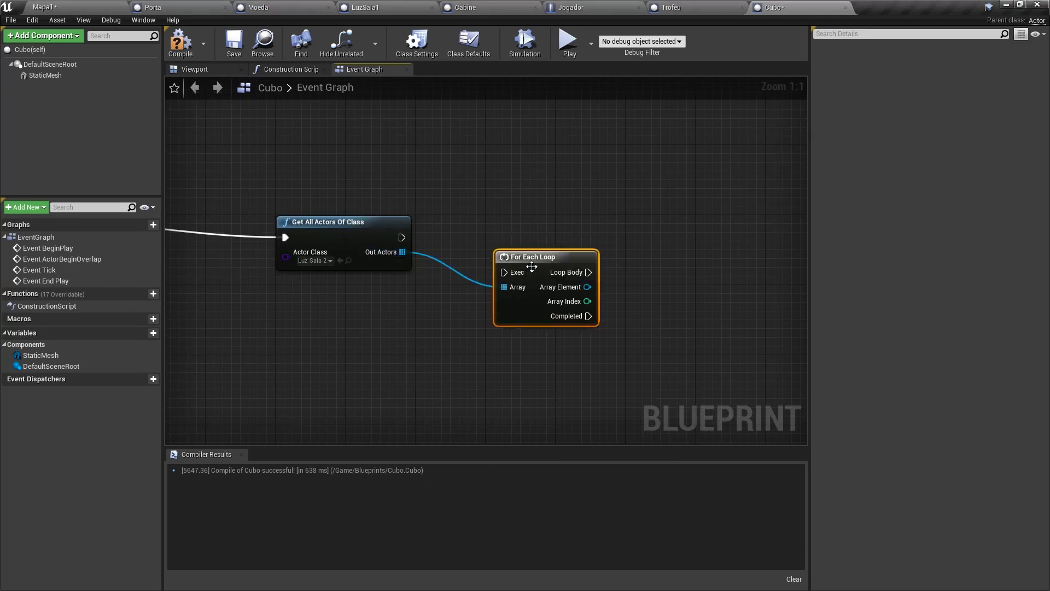
pyautogui.moveTo(578, 251); pyautogui.dragTo(454, 248, button='right')
pyautogui.moveTo(454, 248); pyautogui.dragTo(515, 245)
pyautogui.write('point l')
pyautogui.press('Return')
pyautogui.moveTo(515, 245); pyautogui.dragTo(358, 247, button='right')
pyautogui.moveTo(440, 246)
pyautogui.mouseDown()
pyautogui.moveTo(514, 224)
pyautogui.moveTo(300, 231)
pyautogui.mouseUp()
pyautogui.press('Return')
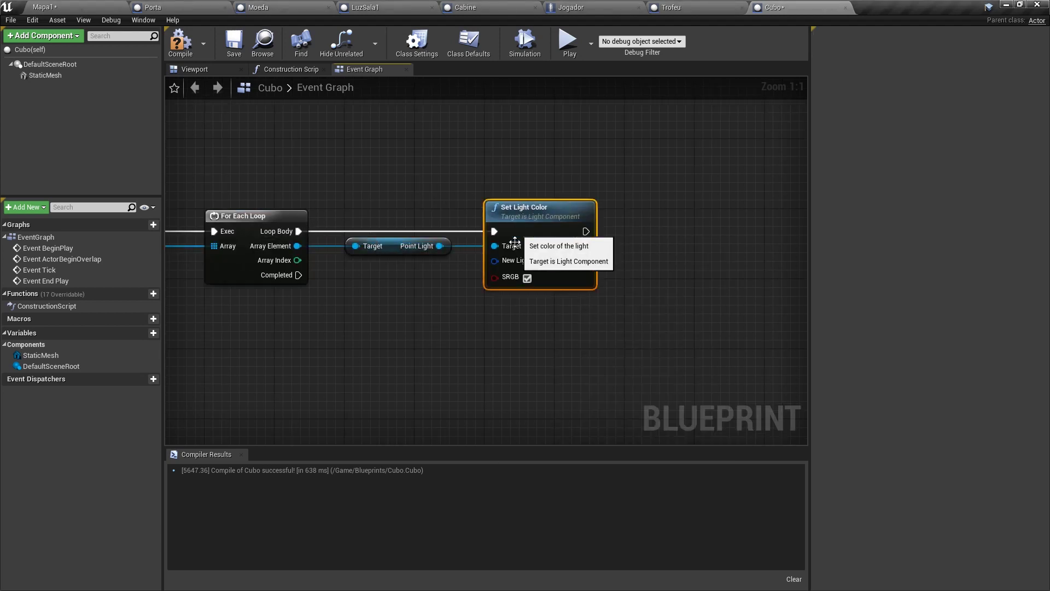
pyautogui.keyDown('ctrl'); pyautogui.click(394, 246); pyautogui.keyUp('ctrl')
# Set the new light colour to green (green channel 1)
pyautogui.click(557, 261)
pyautogui.click(597, 445)
pyautogui.write('1')
pyautogui.press('Return')
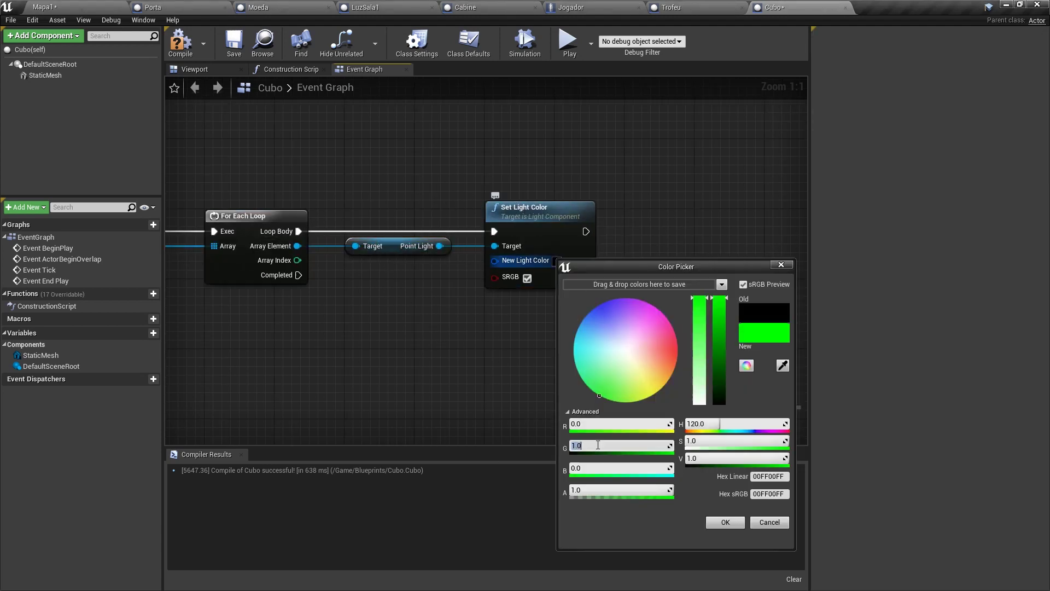
pyautogui.click(725, 521)
# Playtest the level, walking to the floor opening to watch the cube fall, then stop
pyautogui.click(567, 41)
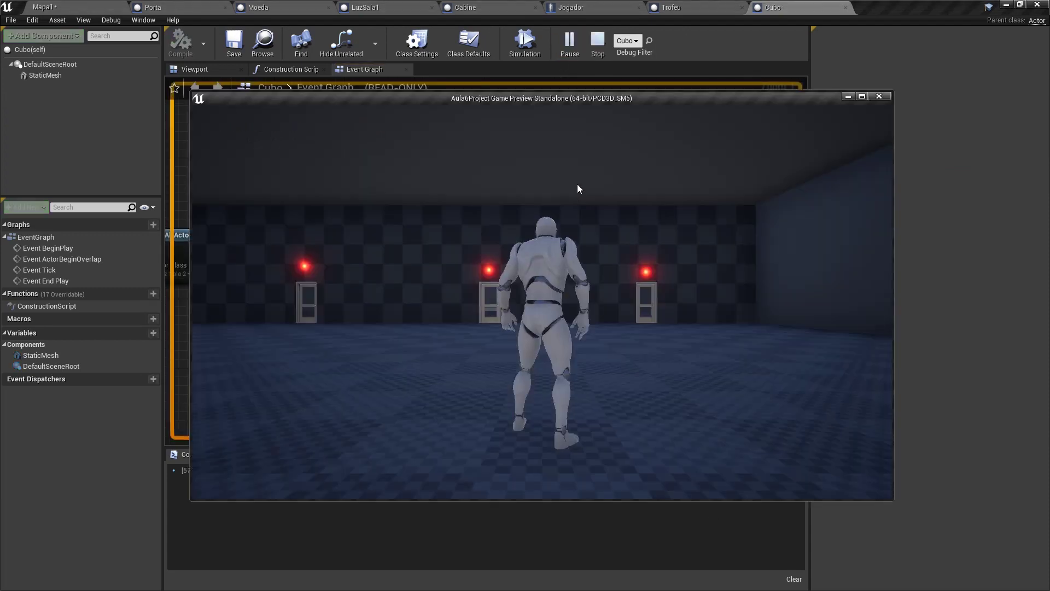
pyautogui.press('w')
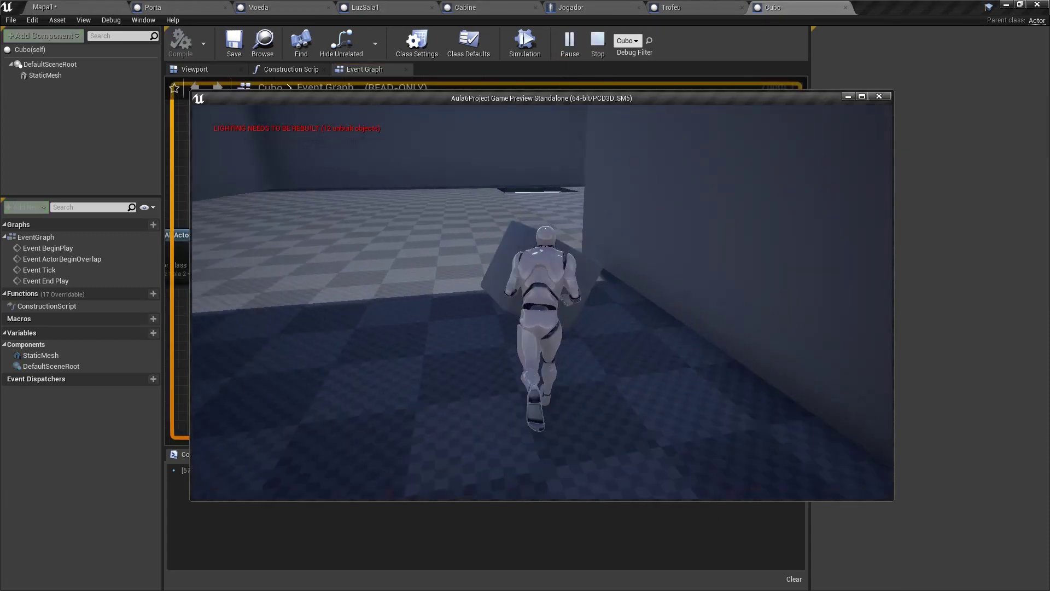
pyautogui.press('w')
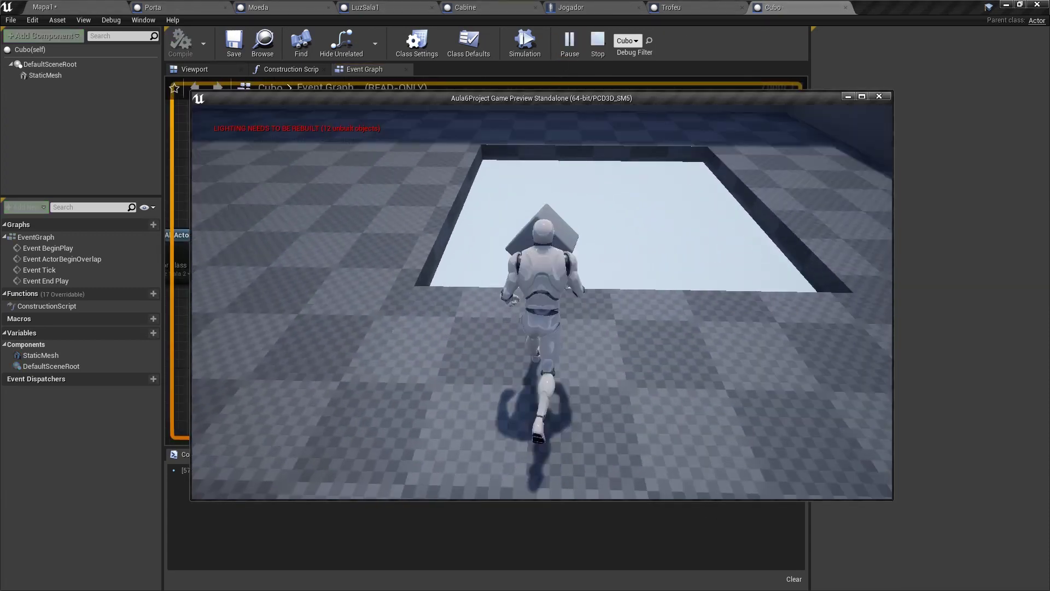
pyautogui.press('w')
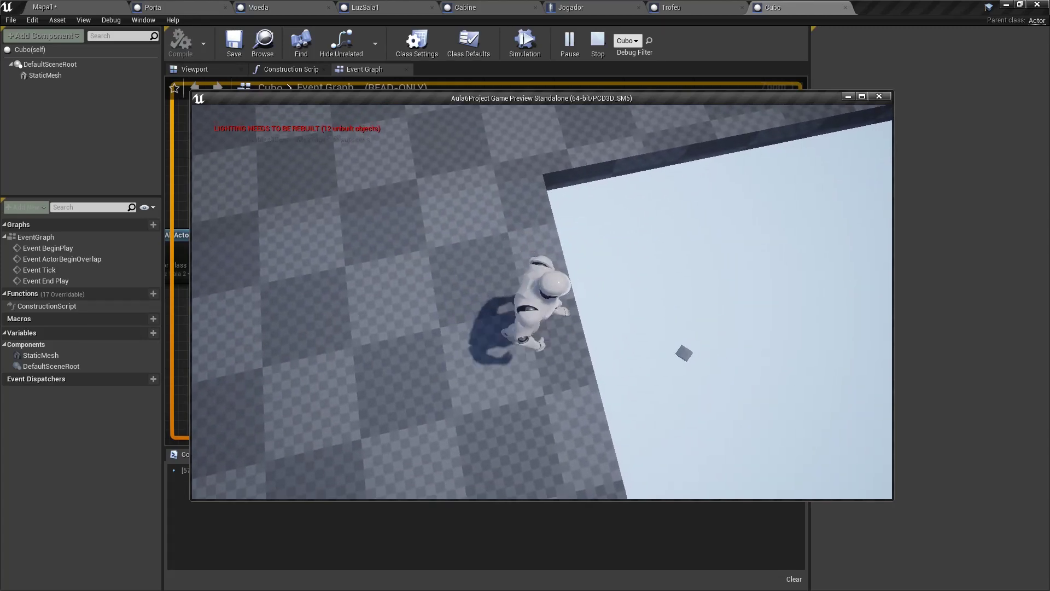
pyautogui.press('Escape')
# Back in Mapa1, view World Settings to check Kill Z is -1000.0
pyautogui.click(52, 7)
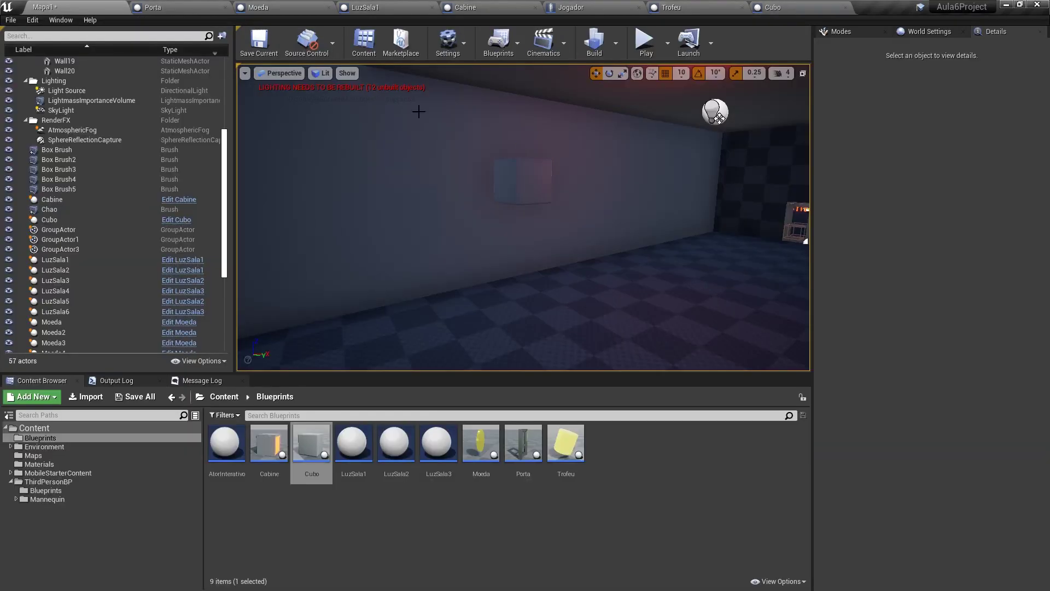
pyautogui.moveTo(523, 218); pyautogui.dragTo(492, 180)
pyautogui.moveTo(422, 136); pyautogui.dragTo(504, 233, button='right')
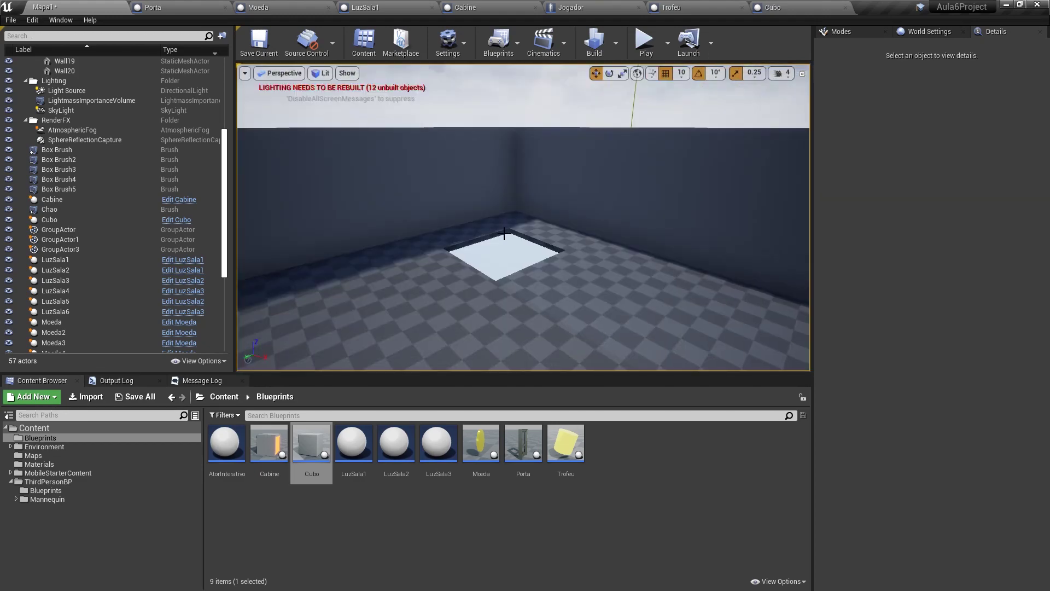
pyautogui.click(925, 33)
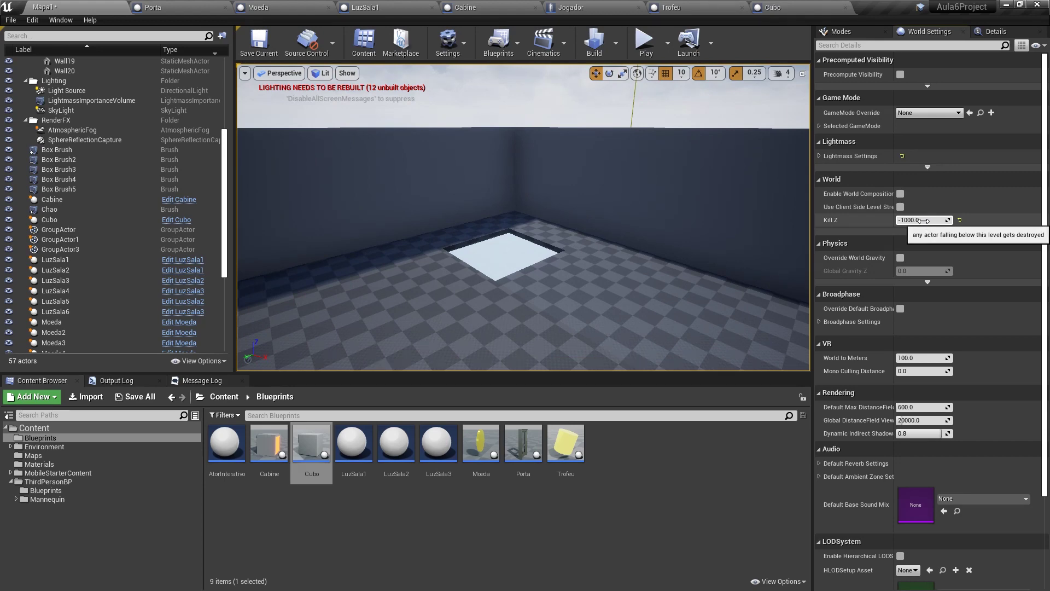
pyautogui.click(541, 507)
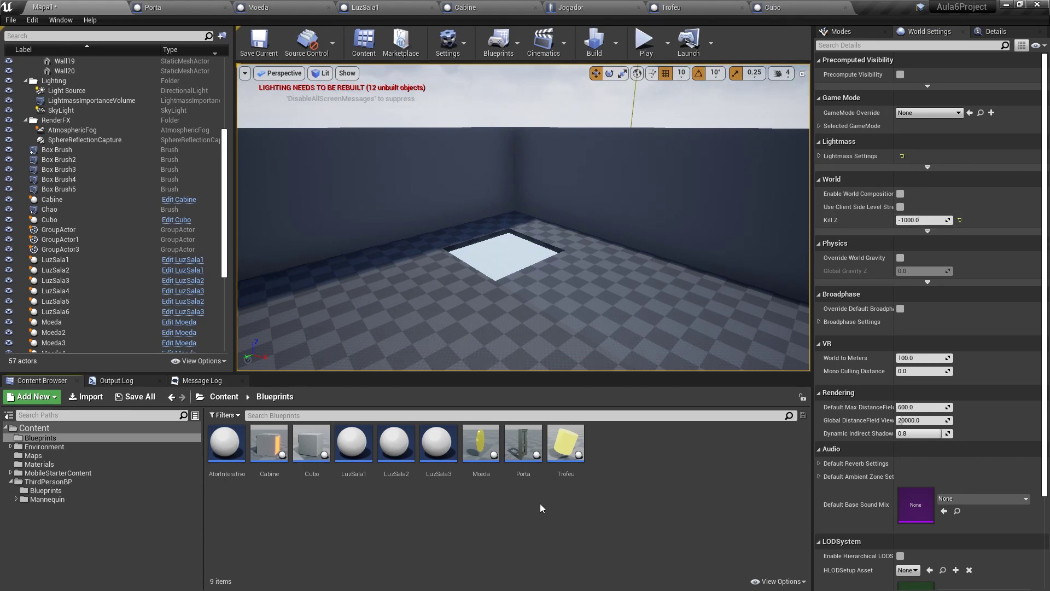
pyautogui.moveTo(557, 240)
pyautogui.mouseDown(button='right')
pyautogui.moveTo(446, 194)
pyautogui.moveTo(655, 220)
pyautogui.mouseUp(button='right')
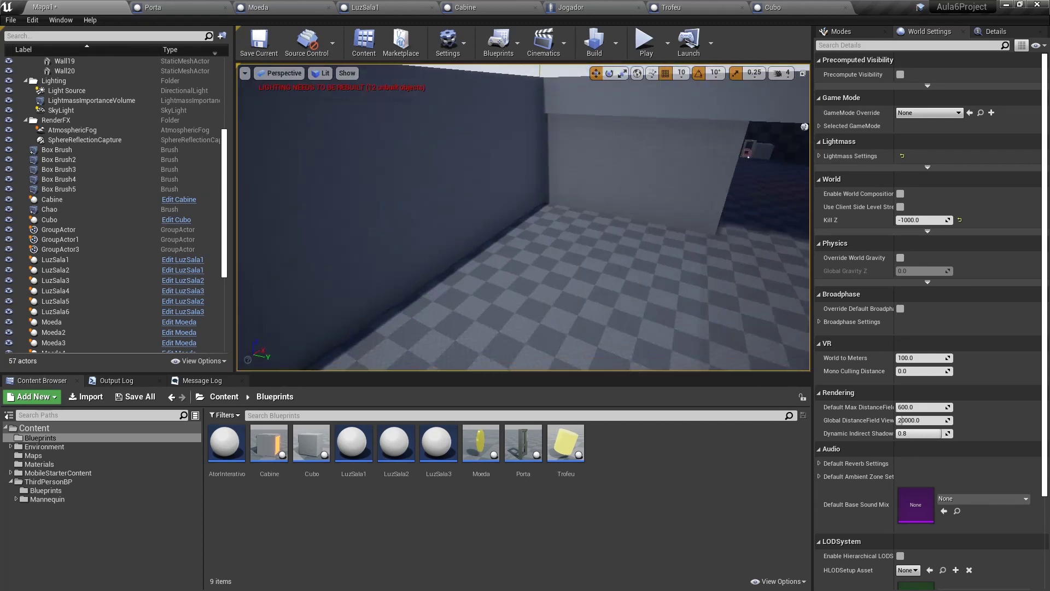
# Create a new Actor blueprint class named Destruidor
pyautogui.rightClick(556, 152)
pyautogui.click(605, 241)
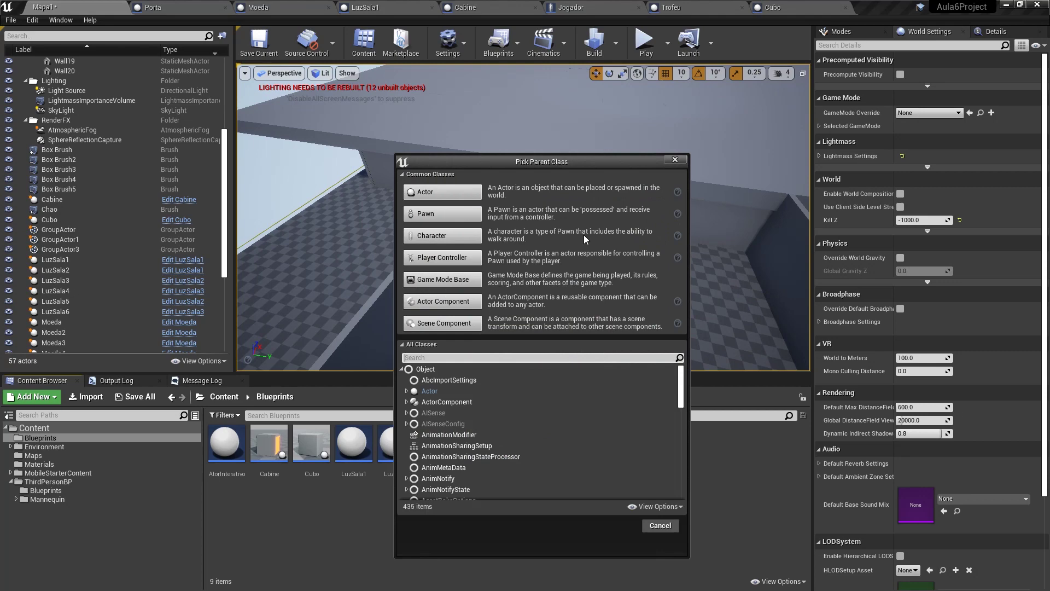
pyautogui.click(458, 196)
pyautogui.write('Destrui')
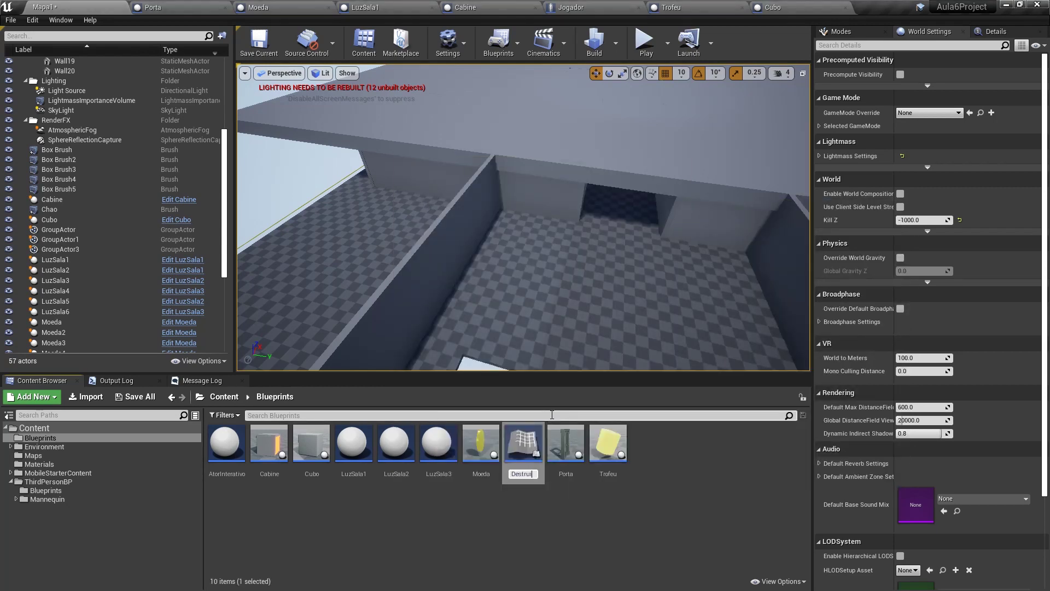
pyautogui.write('dor')
pyautogui.press('Return')
# Add a Box collision component to the Destruidor blueprint
pyautogui.doubleClick(354, 443)
pyautogui.click(43, 35)
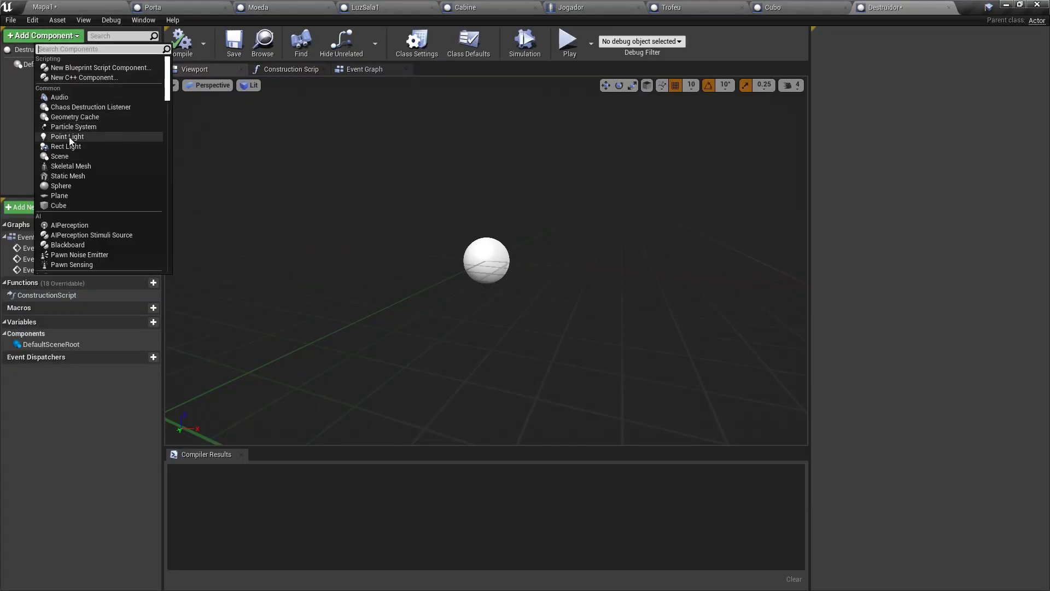
pyautogui.write('box')
pyautogui.press('Return')
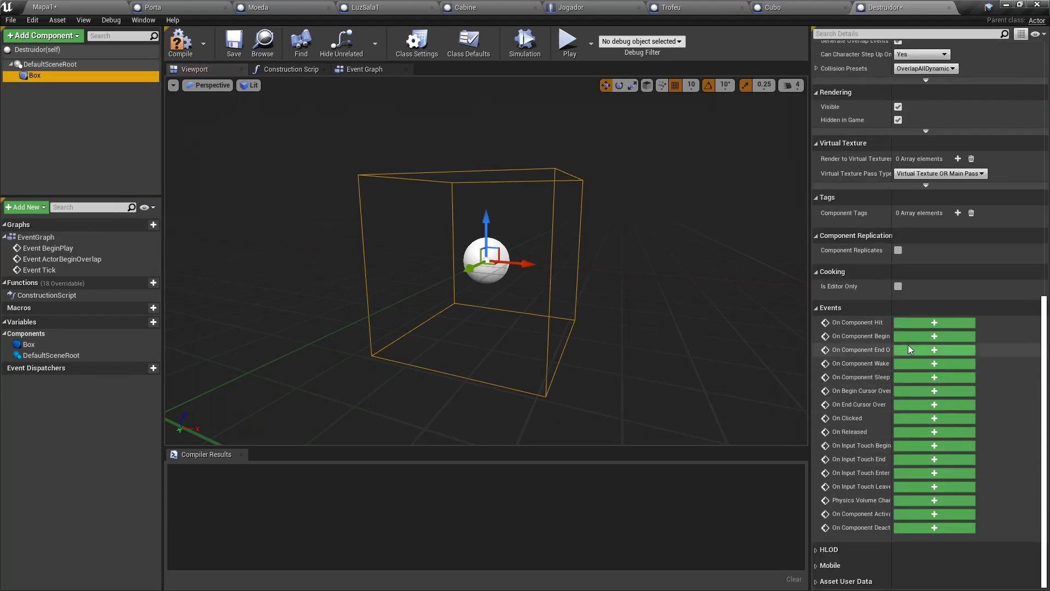
# Make the Box's OnComponentBeginOverlap event call Destroy Actor
pyautogui.click(921, 337)
pyautogui.moveTo(439, 229); pyautogui.dragTo(569, 227)
pyautogui.write('des')
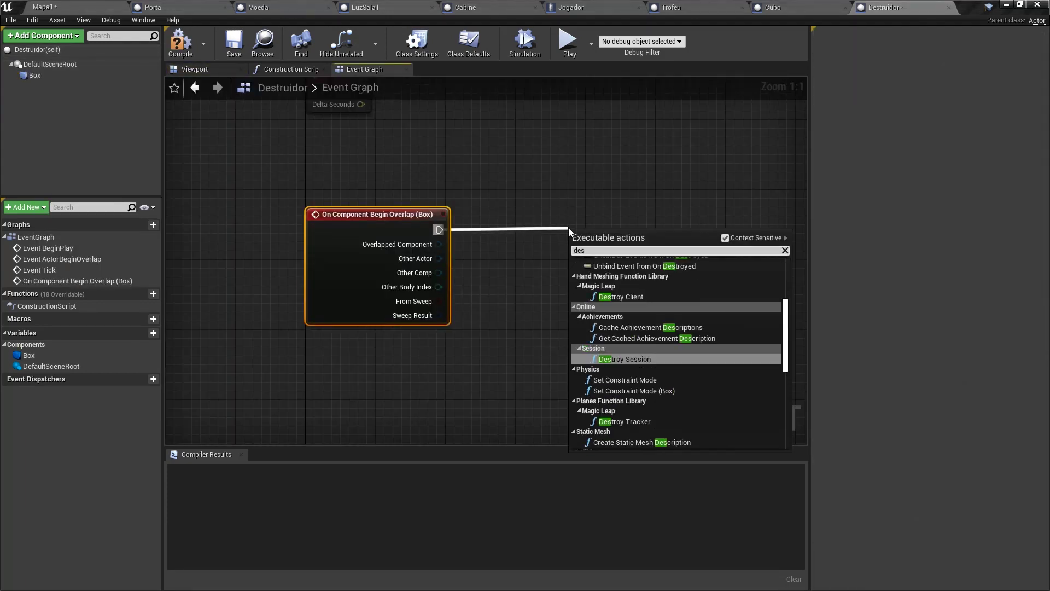
pyautogui.write('tro a')
pyautogui.press('Down')
pyautogui.press('Down')
pyautogui.press('Down')
pyautogui.press('Return')
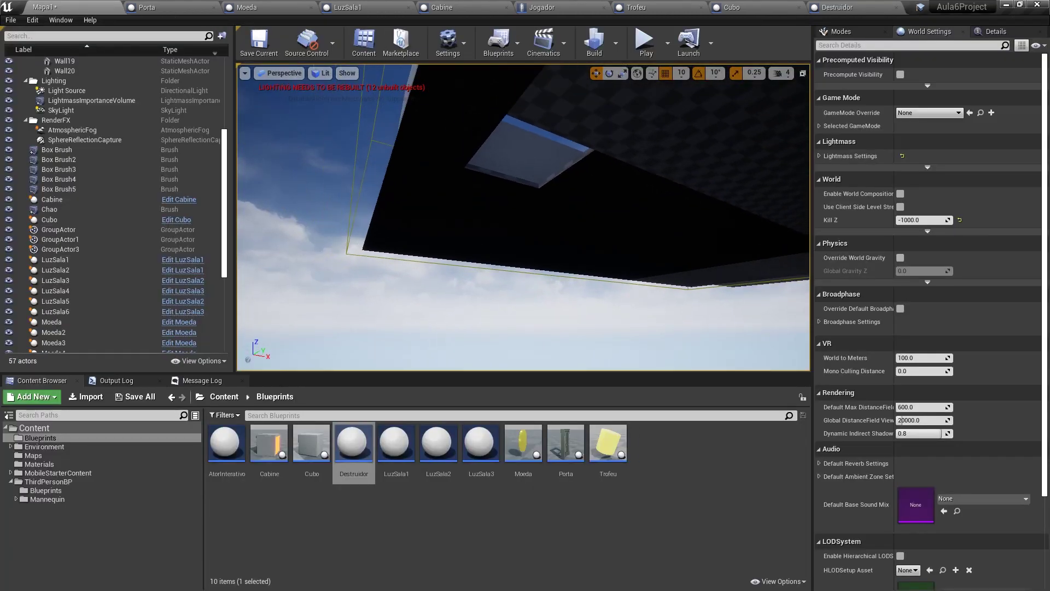
# Place a Destruidor in the level at -6000, -840, -3870
pyautogui.moveTo(338, 436); pyautogui.dragTo(652, 243)
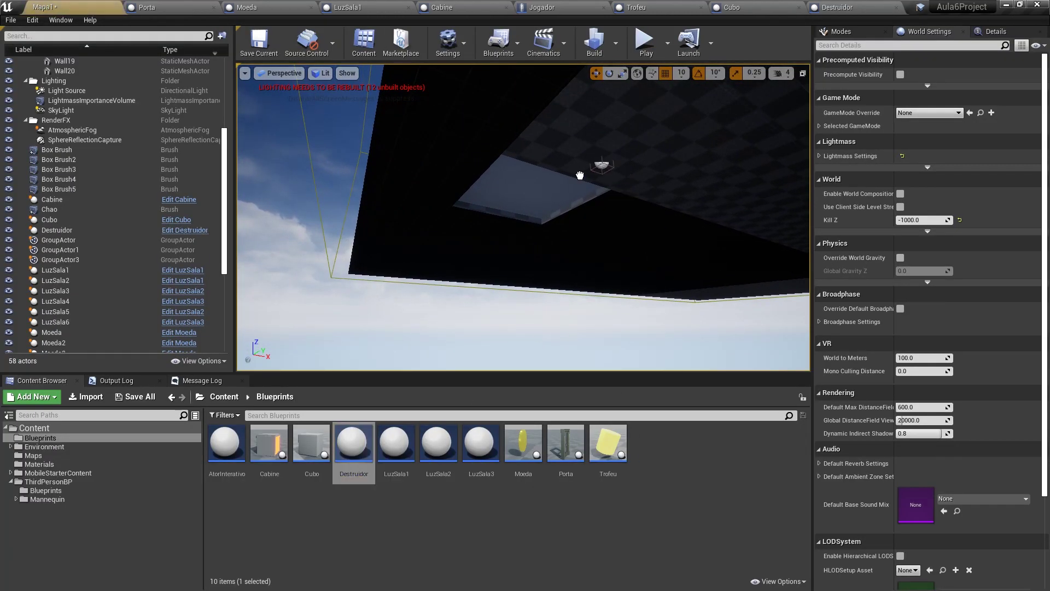
pyautogui.press('f')
pyautogui.keyDown('alt'); pyautogui.moveTo(527, 235); pyautogui.dragTo(537, 222); pyautogui.keyUp('alt')
# Scale the Destruidor to 500, 500, 2.5 and start a playtest
pyautogui.press('w')
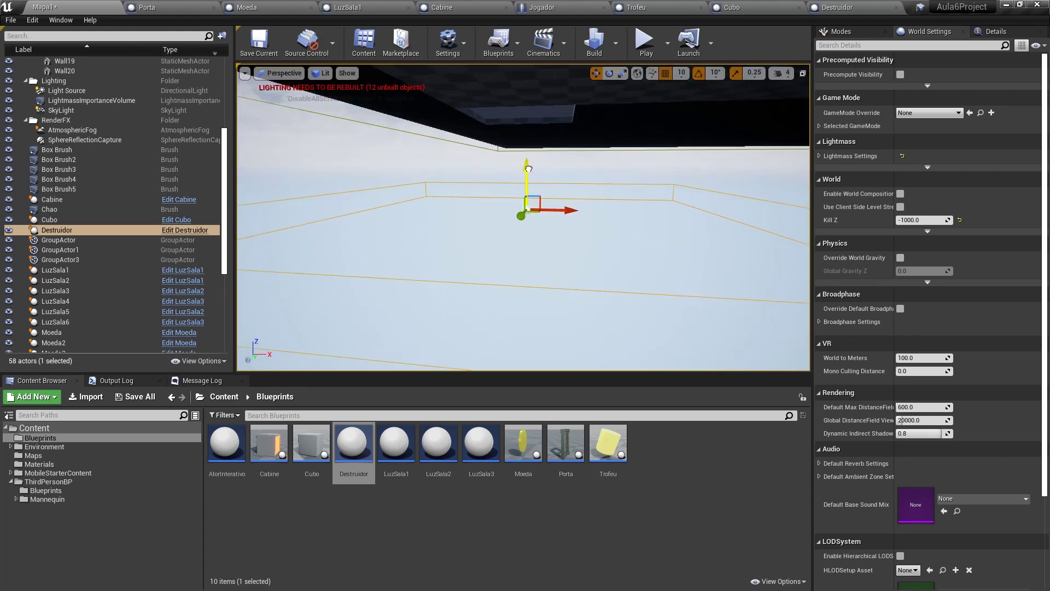
pyautogui.press('r')
pyautogui.keyDown('alt'); pyautogui.moveTo(531, 287); pyautogui.dragTo(535, 281); pyautogui.keyUp('alt')
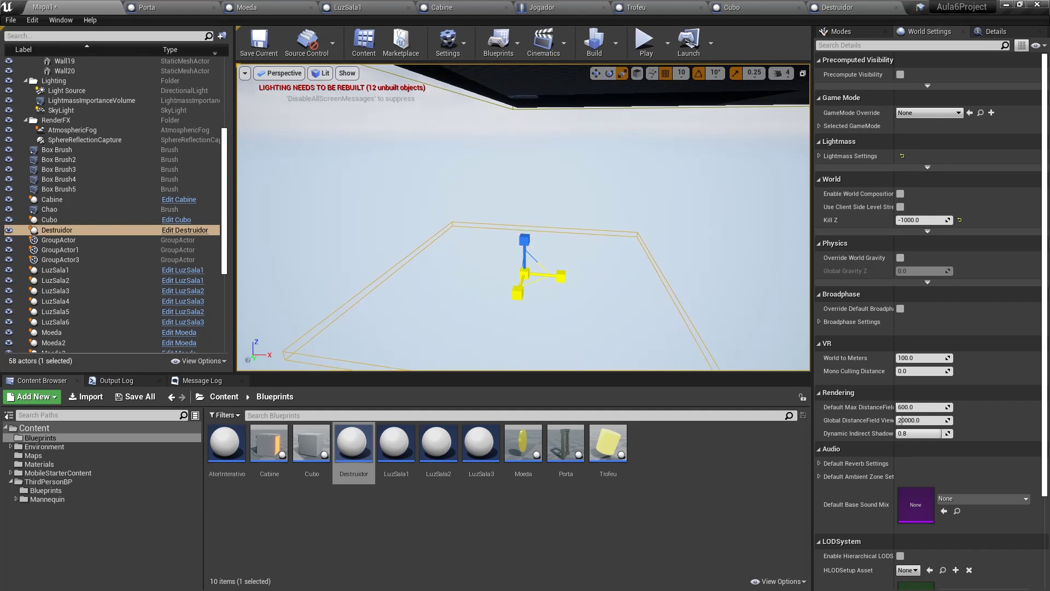
pyautogui.click(924, 204)
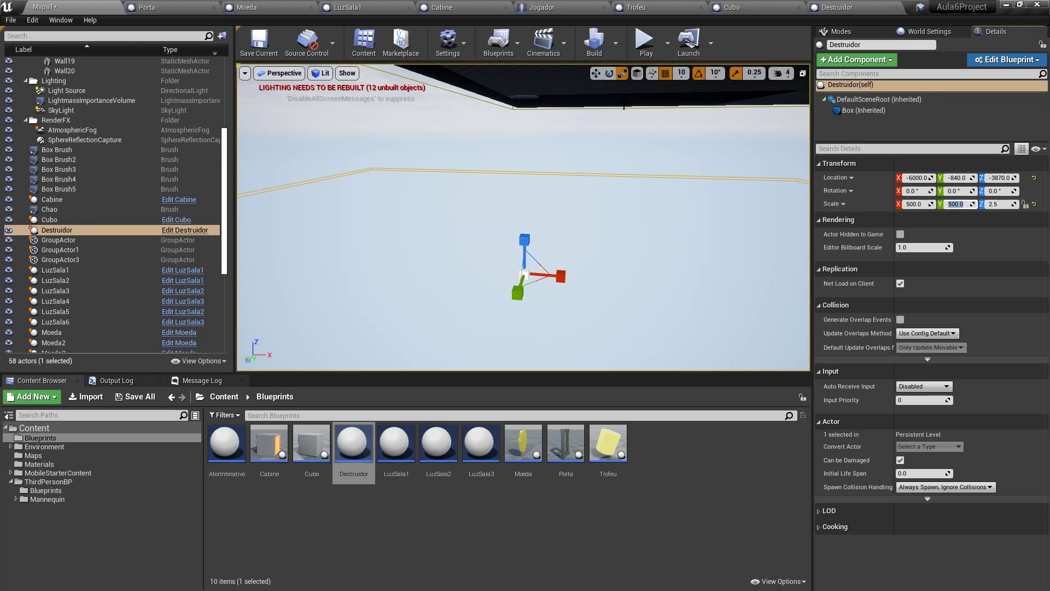
pyautogui.hotkey('alt', 'p')
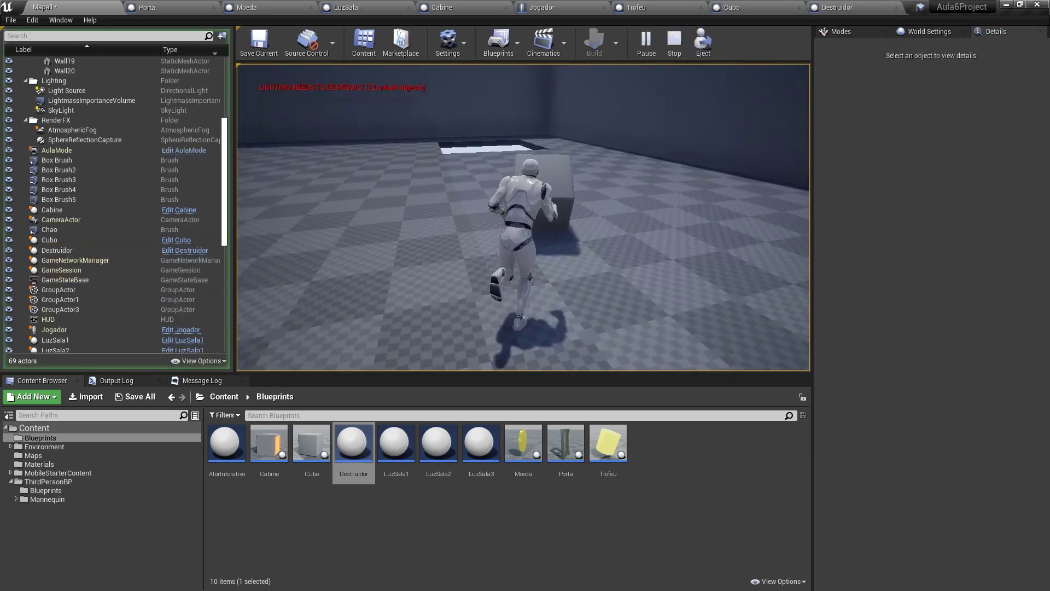
# Push the Cubo off the floor edge into the pit, explore the rooms, then stop playing
pyautogui.press('w')
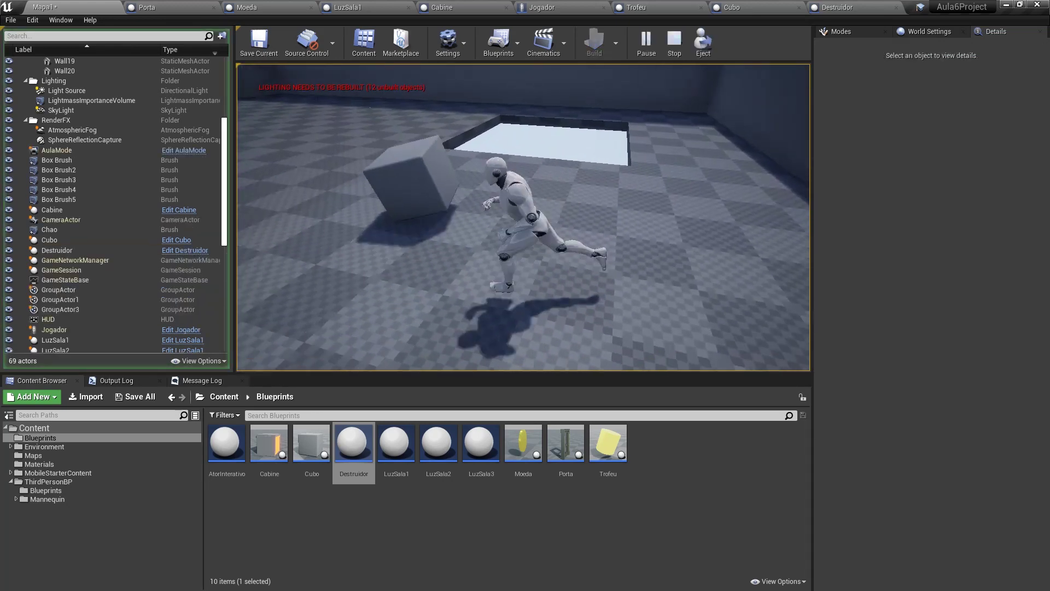
pyautogui.press('w')
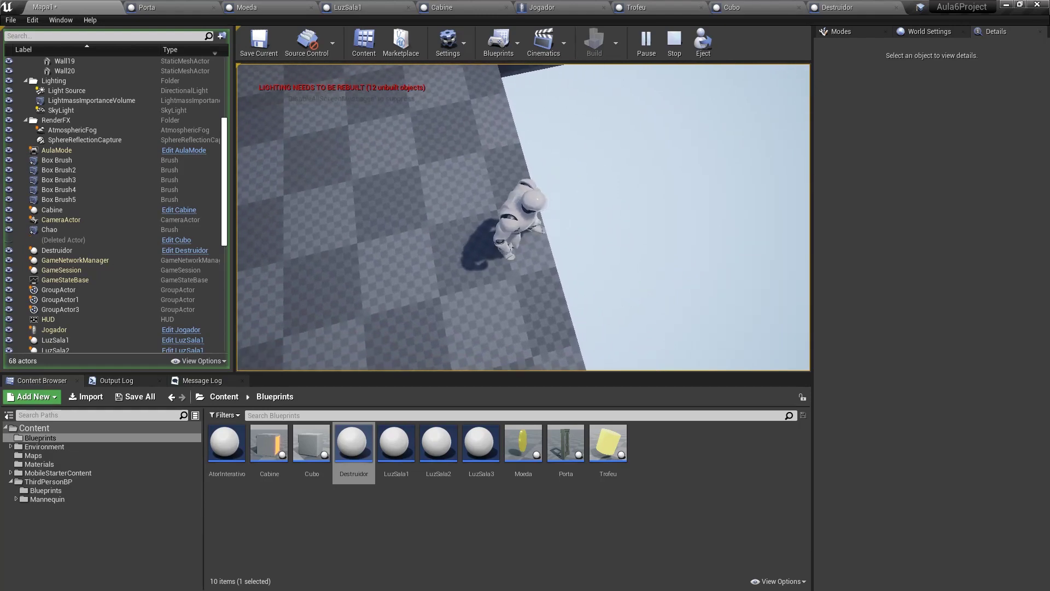
pyautogui.press('w')
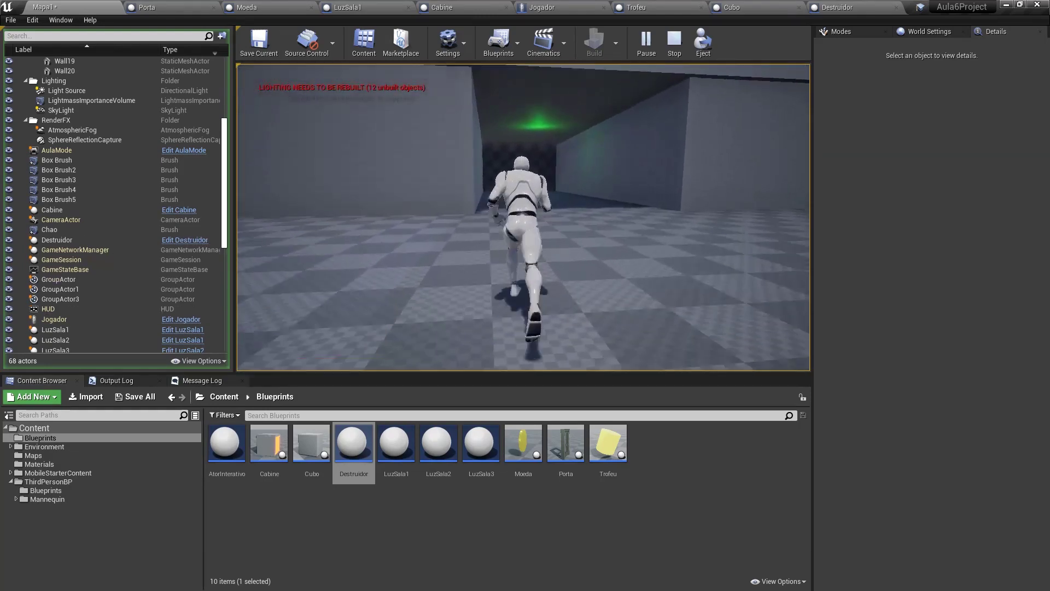
pyautogui.press('w')
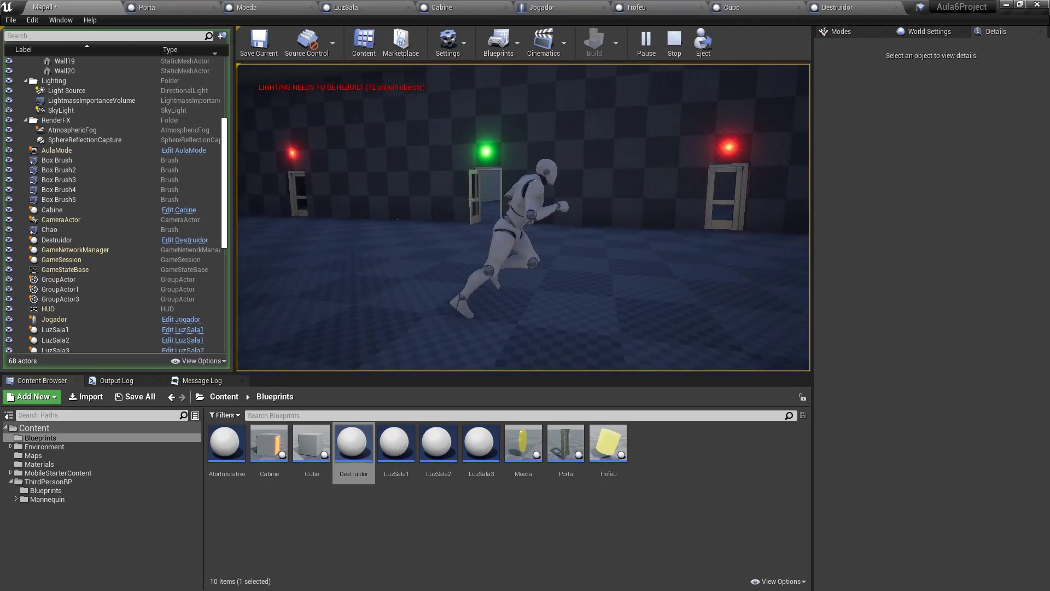
pyautogui.press('Escape')
pyautogui.scroll(5, 587, 280)
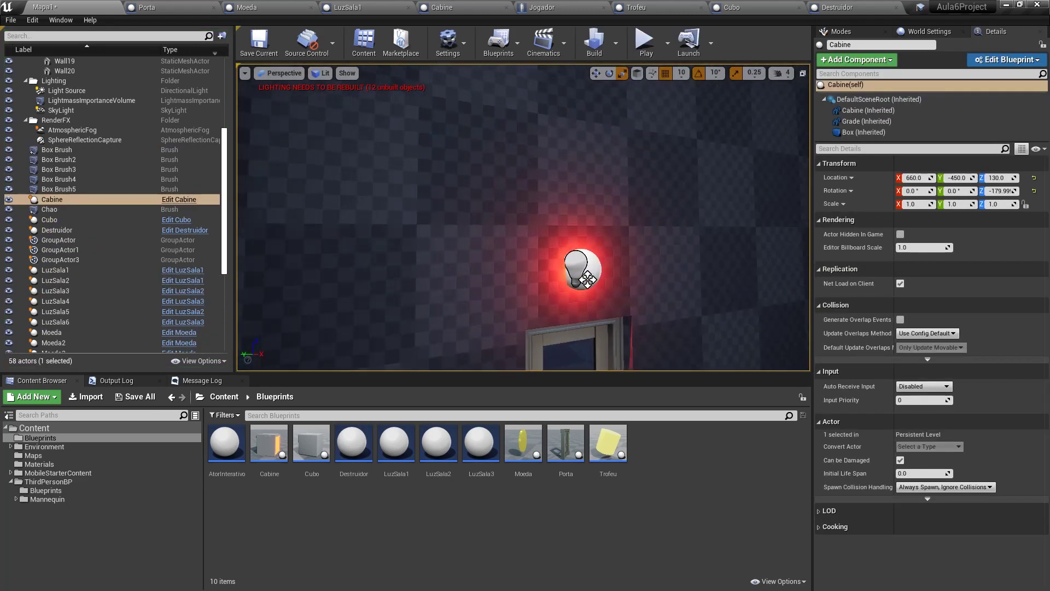
# From Environment > Geometry > Meshes, place a 1M_Cube on the room floor
pyautogui.click(44, 446)
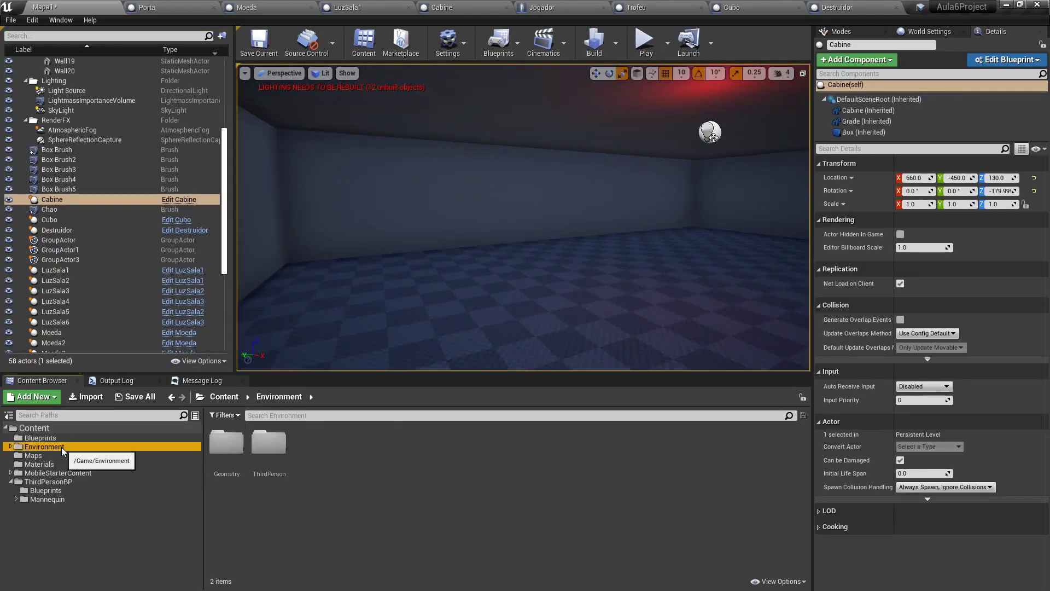
pyautogui.doubleClick(221, 447)
pyautogui.doubleClick(227, 443)
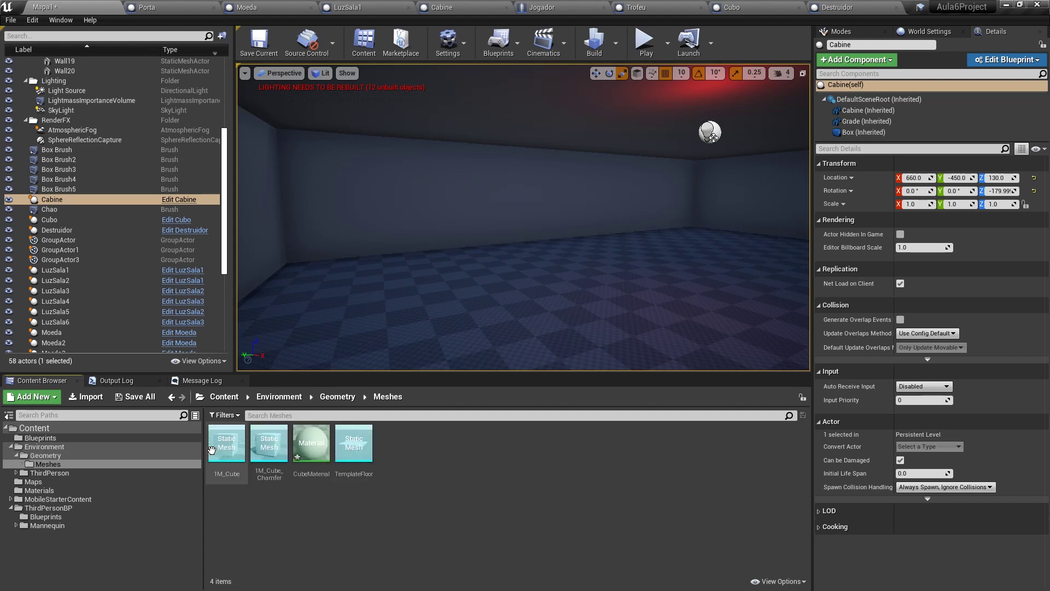
pyautogui.moveTo(226, 443); pyautogui.dragTo(597, 250)
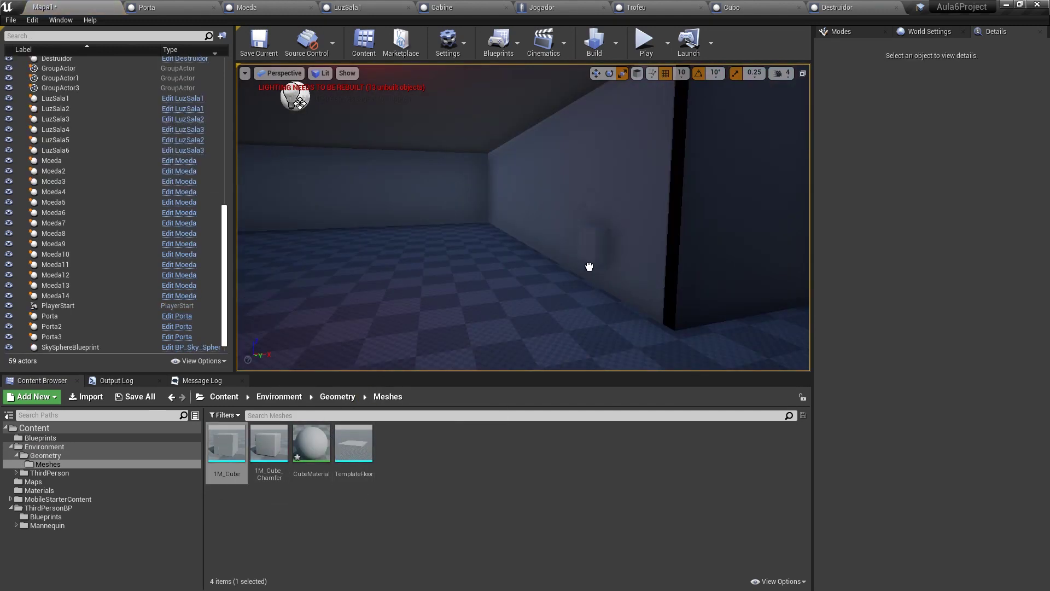
# Duplicate the cube into copies at varying heights around the room
pyautogui.moveTo(579, 320); pyautogui.dragTo(579, 319)
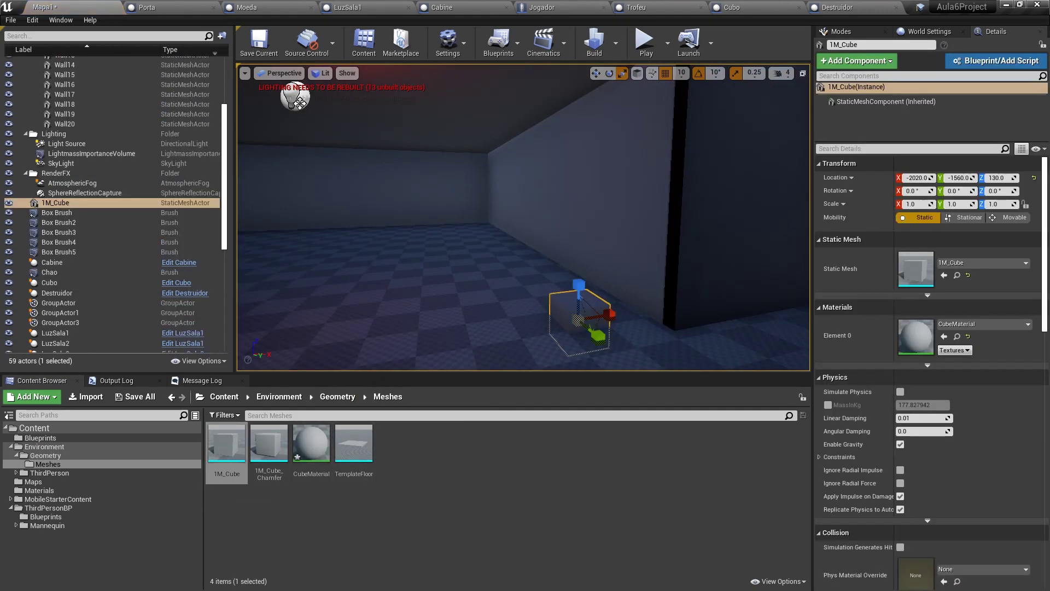
pyautogui.press('f')
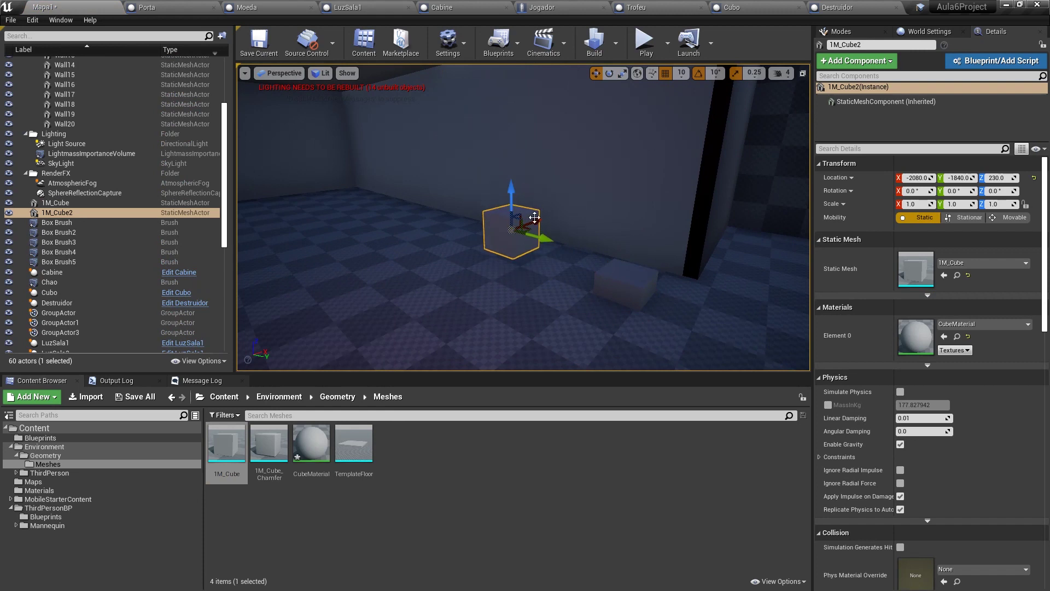
pyautogui.moveTo(479, 223)
pyautogui.keyDown('alt'); pyautogui.mouseDown()
pyautogui.moveTo(475, 237)
pyautogui.moveTo(543, 239)
pyautogui.moveTo(456, 146)
pyautogui.mouseUp(); pyautogui.keyUp('alt')
pyautogui.press('f')
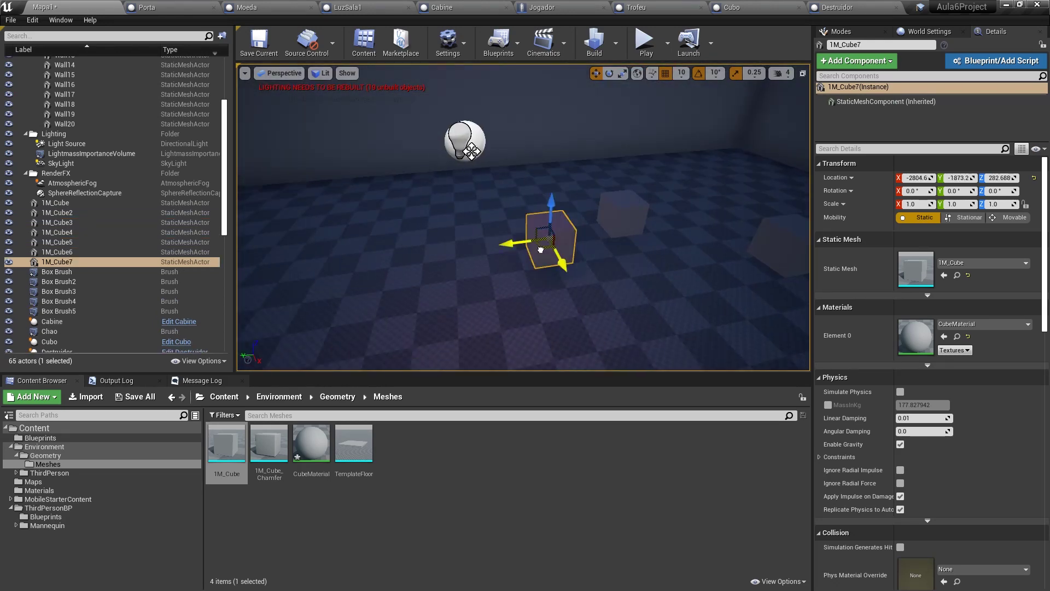
pyautogui.moveTo(457, 146)
pyautogui.mouseDown(button='right')
pyautogui.moveTo(597, 97)
pyautogui.moveTo(439, 119)
pyautogui.moveTo(470, 116)
pyautogui.mouseUp(button='right')
pyautogui.press('Escape')
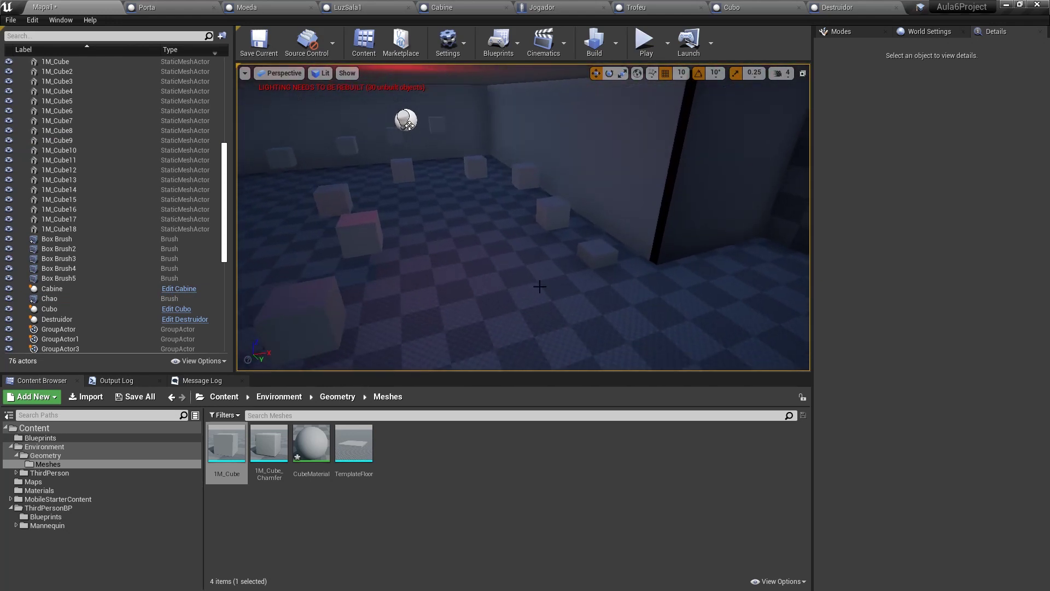
# Start playing from a spot on the Chao floor with Play From Here
pyautogui.rightClick(536, 275)
pyautogui.moveTo(569, 397)
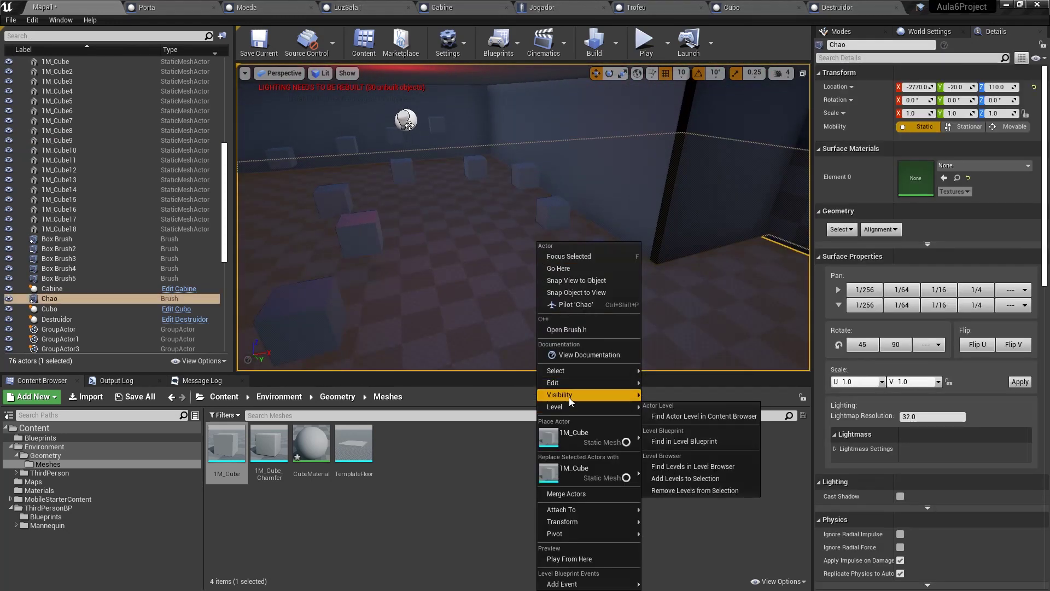
pyautogui.click(572, 559)
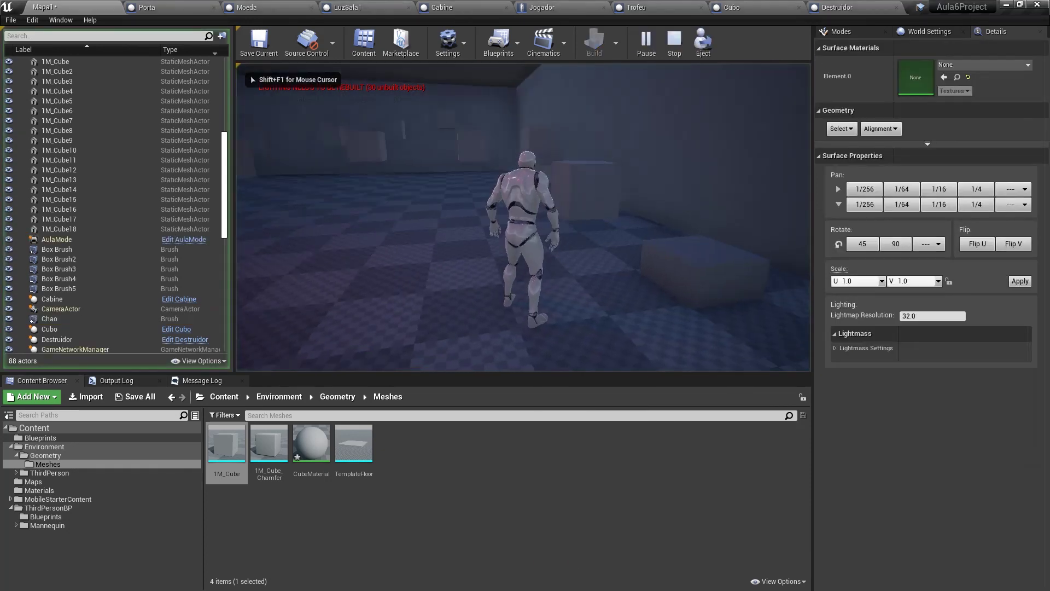
# Run and jump the character across the scattered cubes, then stop the playtest
pyautogui.press('w')
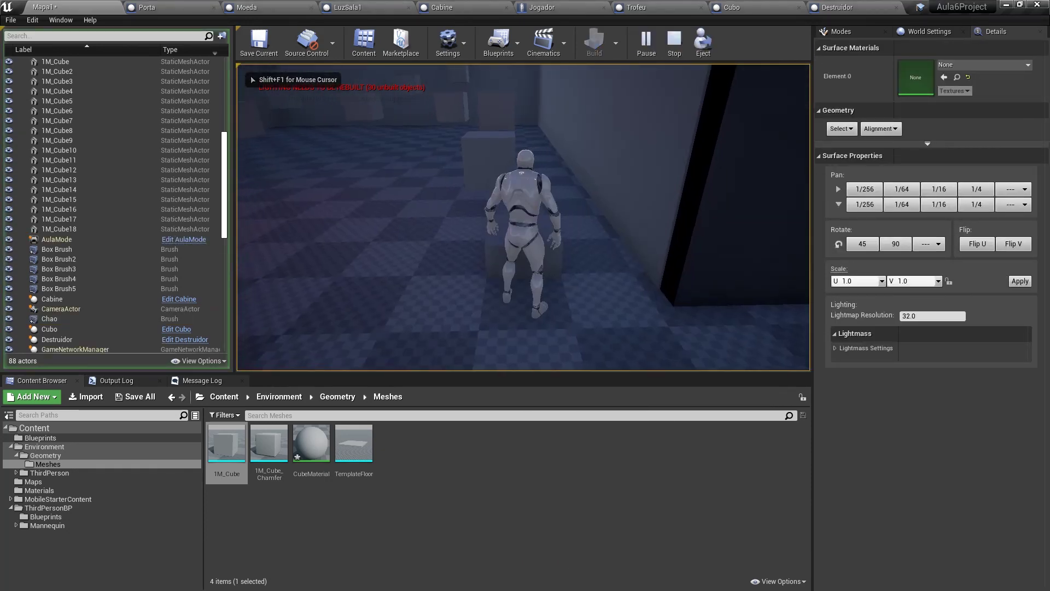
pyautogui.press('w')
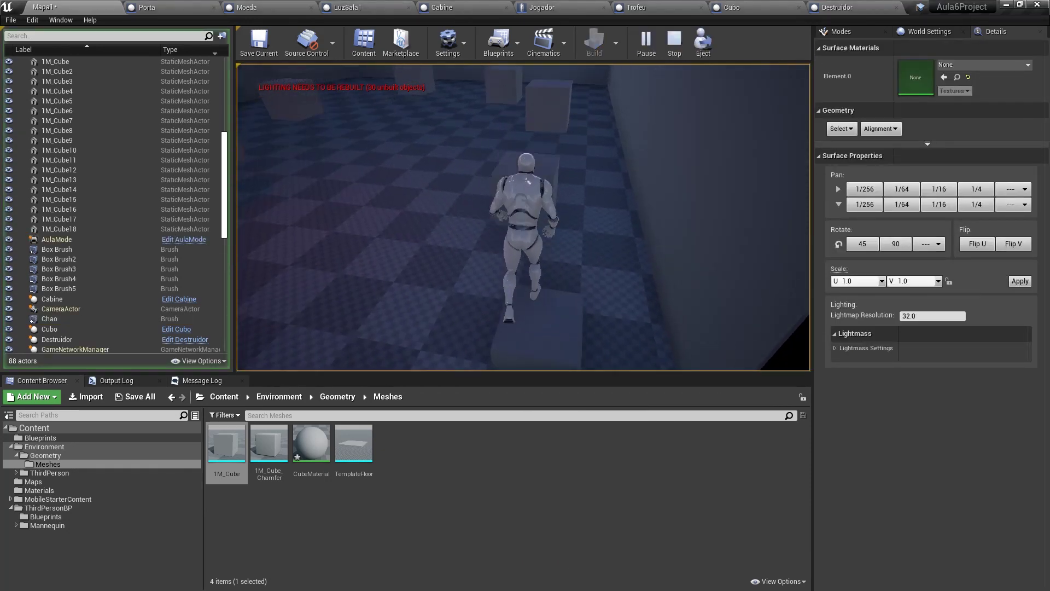
pyautogui.press('w')
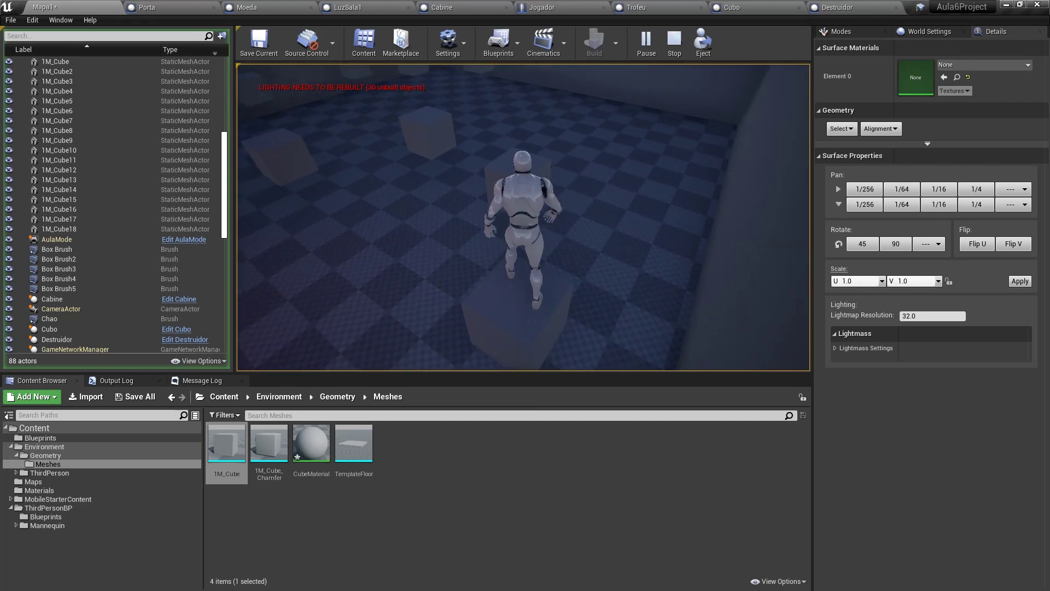
pyautogui.press('w')
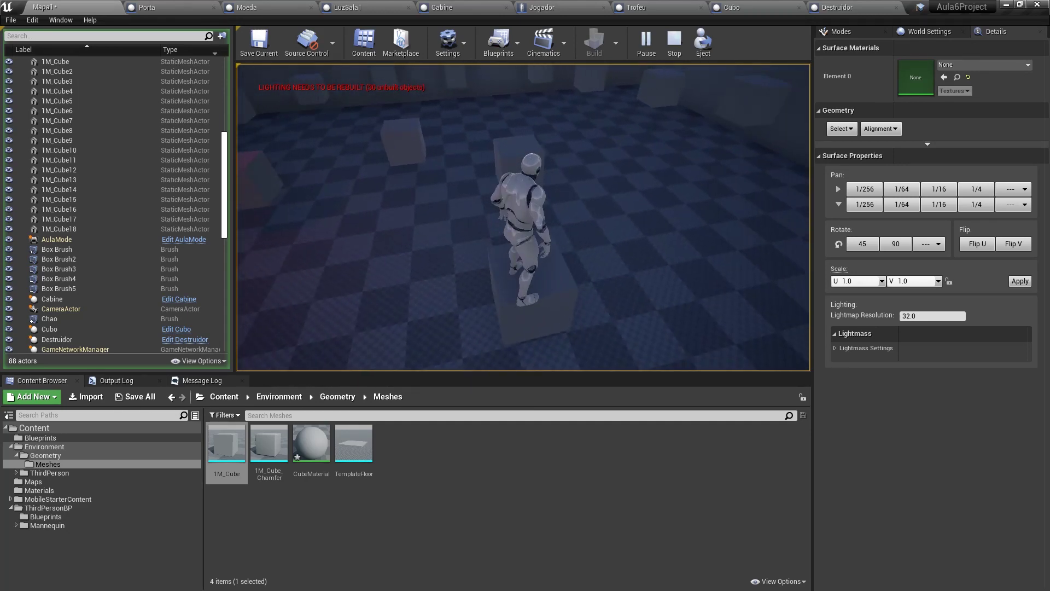
pyautogui.press('w')
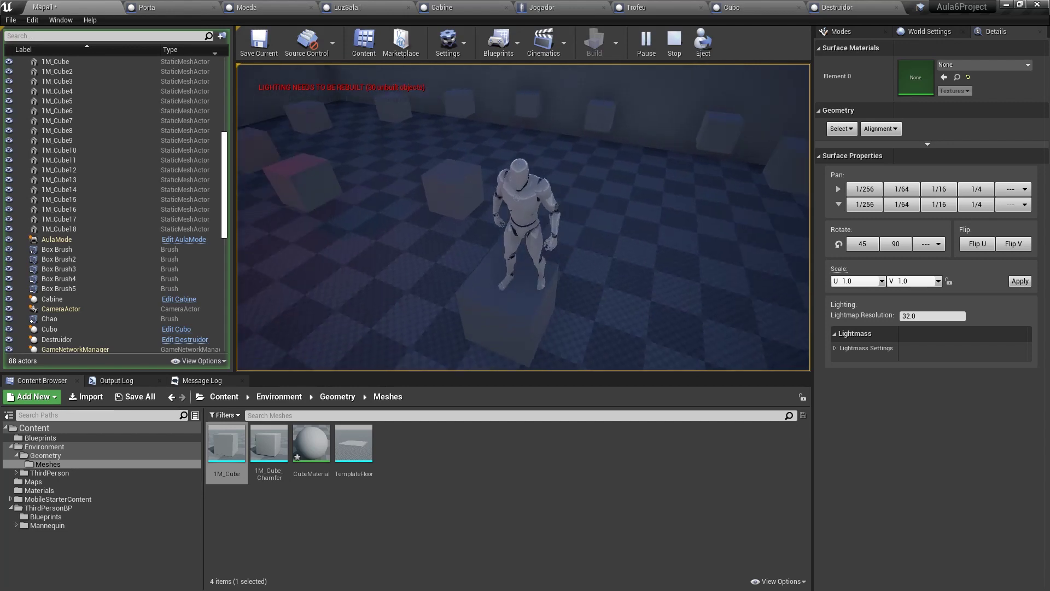
pyautogui.press('w')
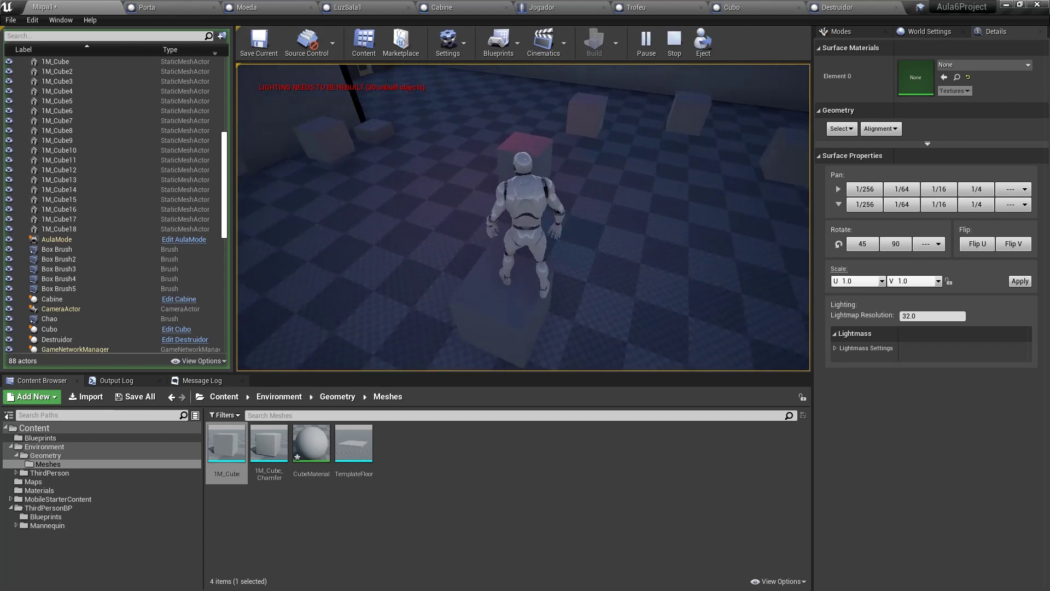
pyautogui.press('space')
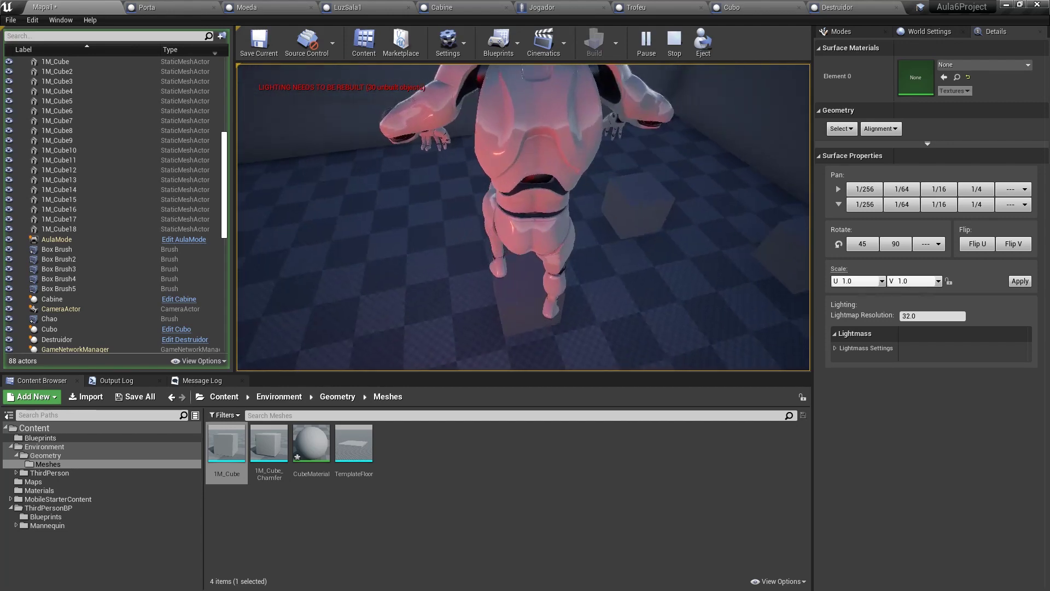
pyautogui.press('w')
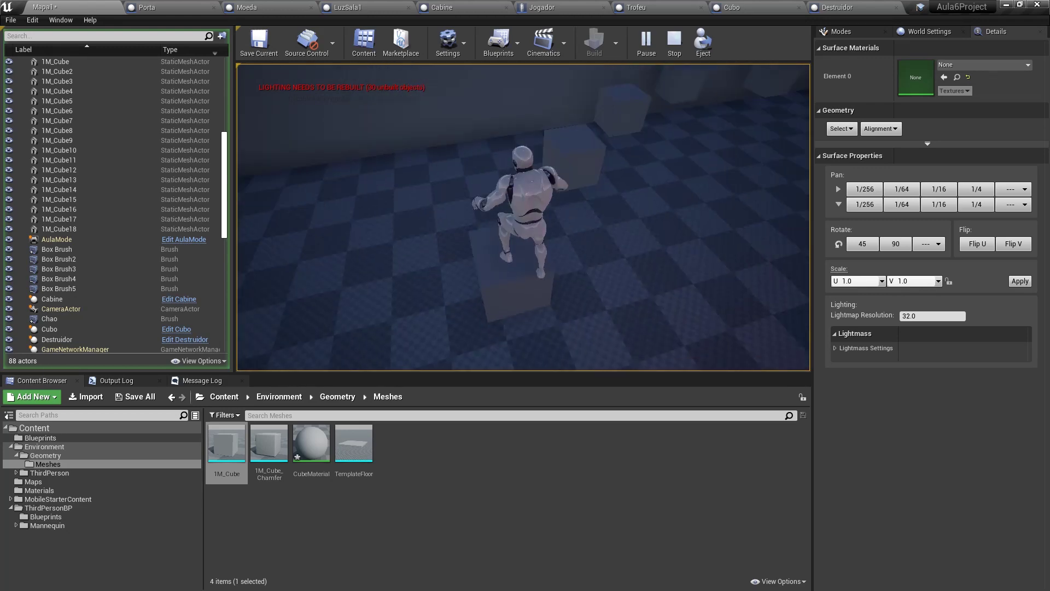
pyautogui.press('s')
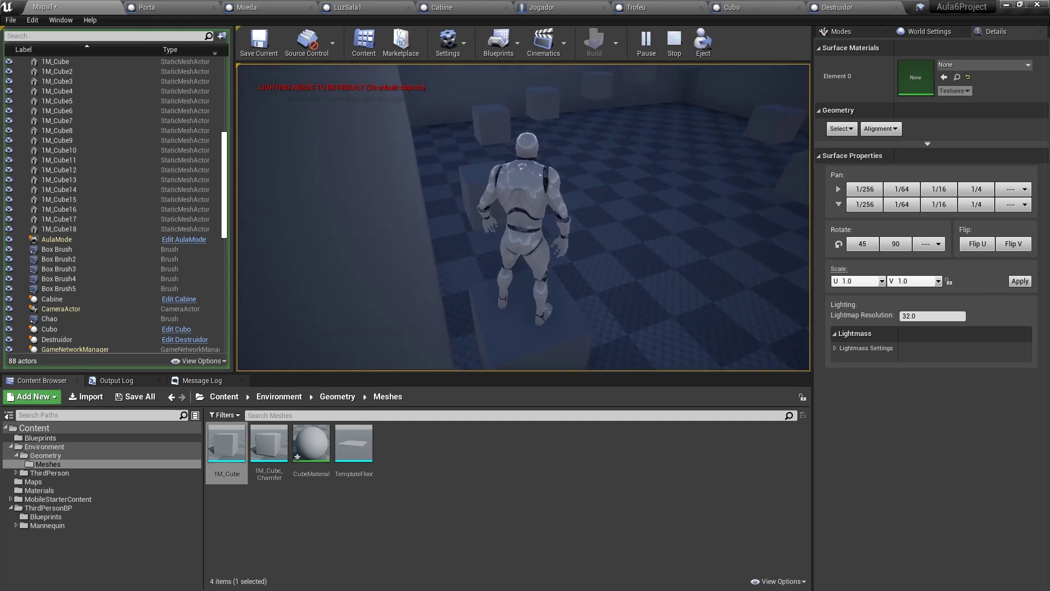
pyautogui.press('w')
pyautogui.press('Escape')
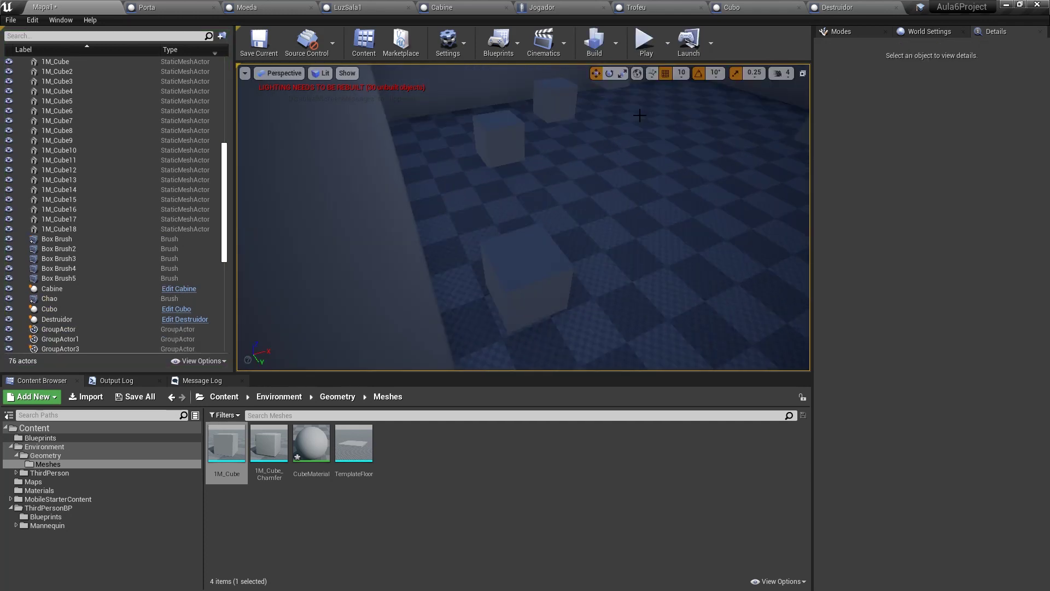
# Browse to ThirdPersonBP > Blueprints and open the Jogador Blueprint's Event Graph
pyautogui.moveTo(544, 133)
pyautogui.mouseDown(button='right')
pyautogui.moveTo(492, 142)
pyautogui.moveTo(575, 176)
pyautogui.mouseUp(button='right')
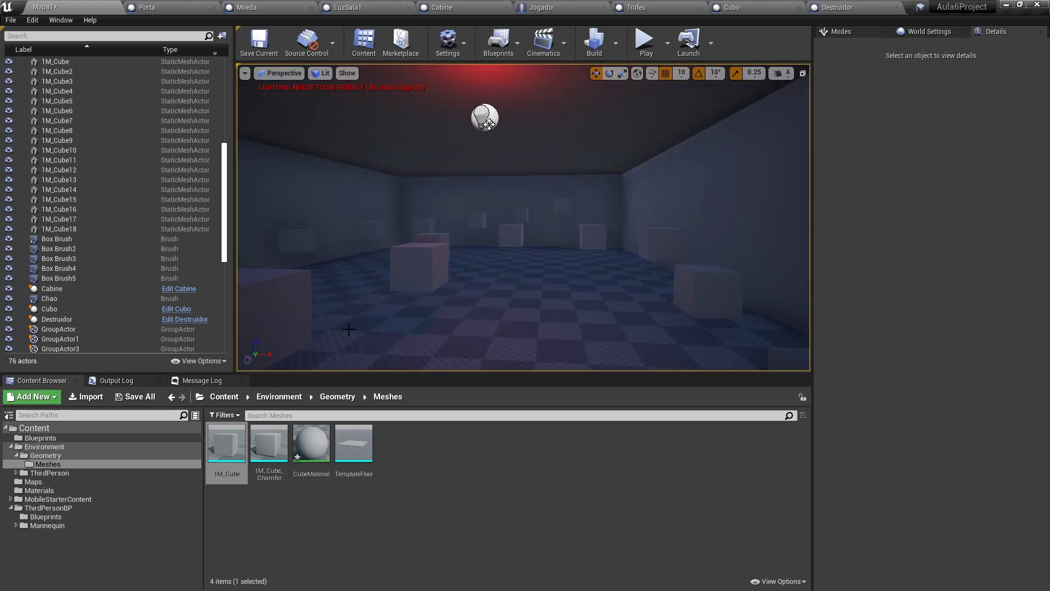
pyautogui.click(63, 438)
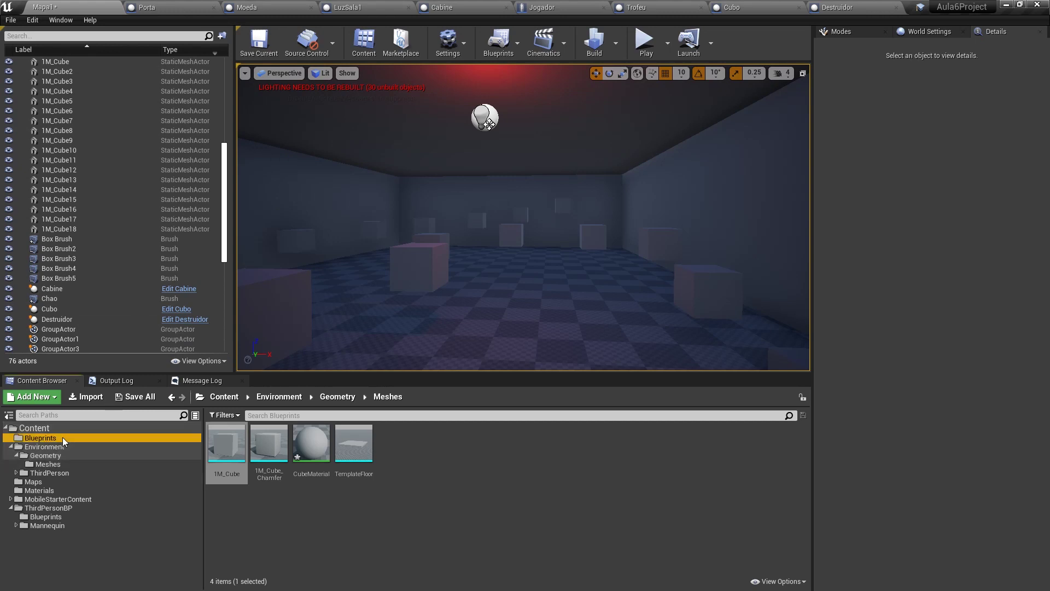
pyautogui.click(47, 516)
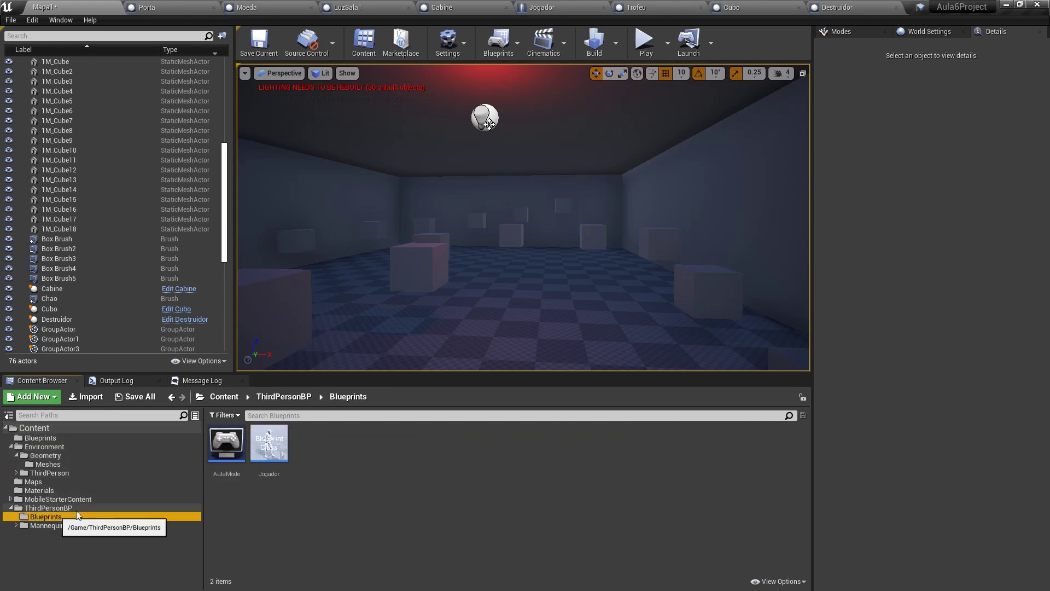
pyautogui.moveTo(520, 219); pyautogui.dragTo(525, 218, button='right')
pyautogui.moveTo(253, 152); pyautogui.dragTo(328, 164, button='right')
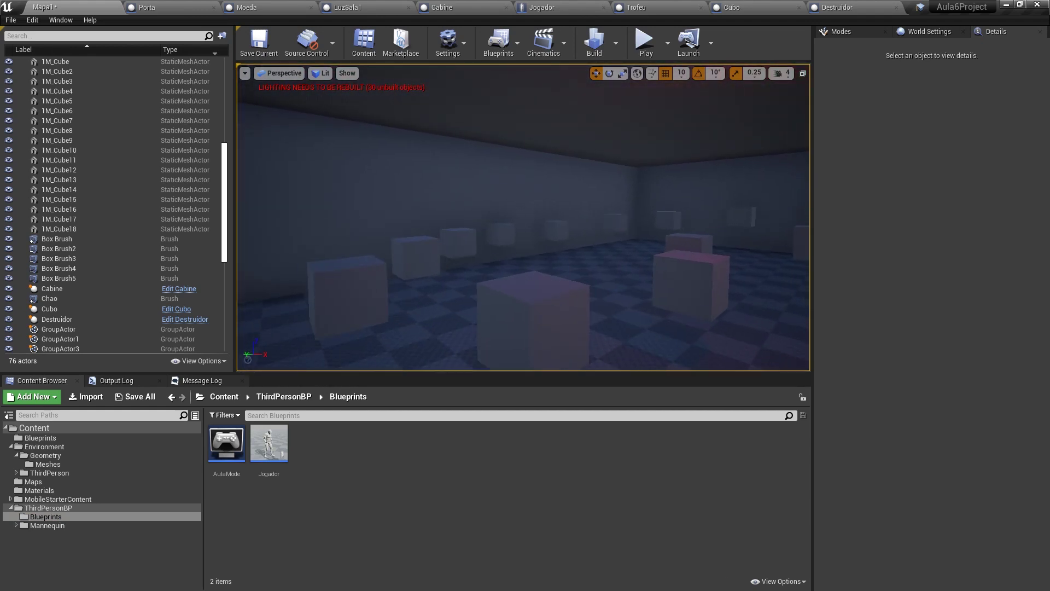
pyautogui.doubleClick(268, 444)
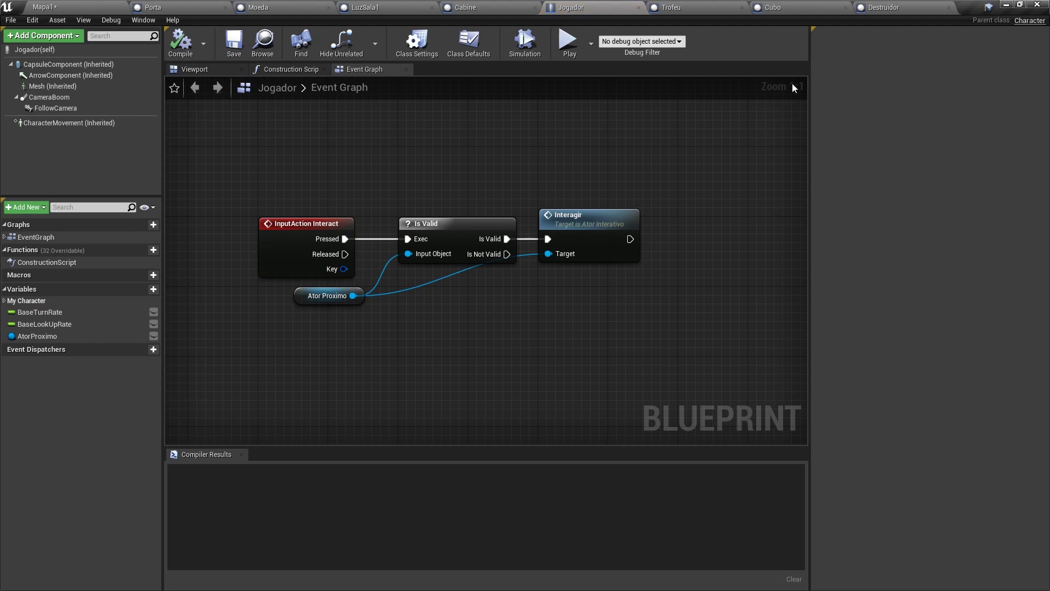
# Set Jogador's CharacterMovement Gravity Scale to 2.0 and Air Control to 0.5
pyautogui.click(62, 125)
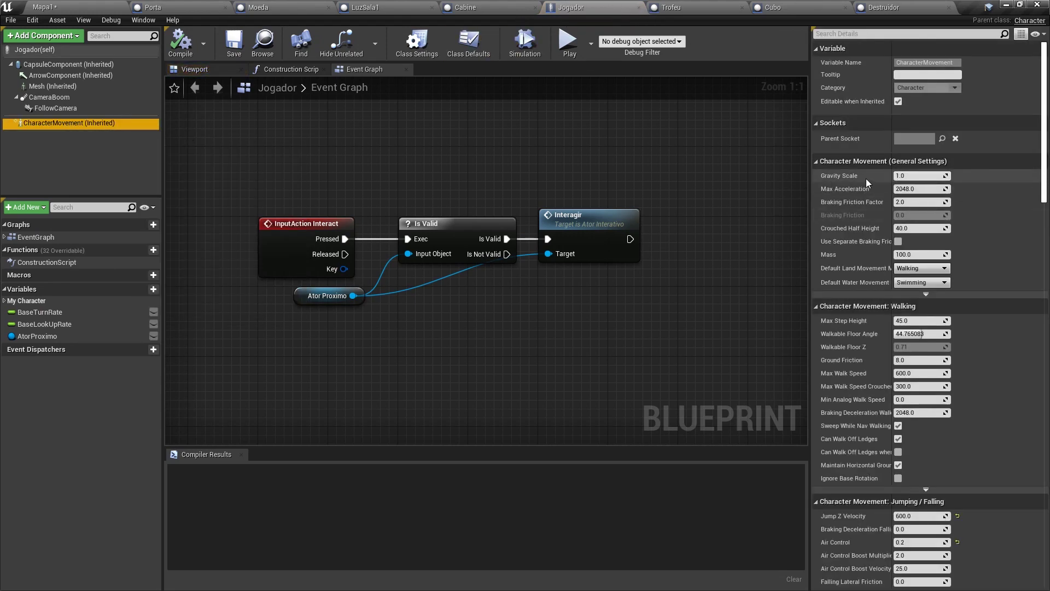
pyautogui.click(904, 174)
pyautogui.write('2')
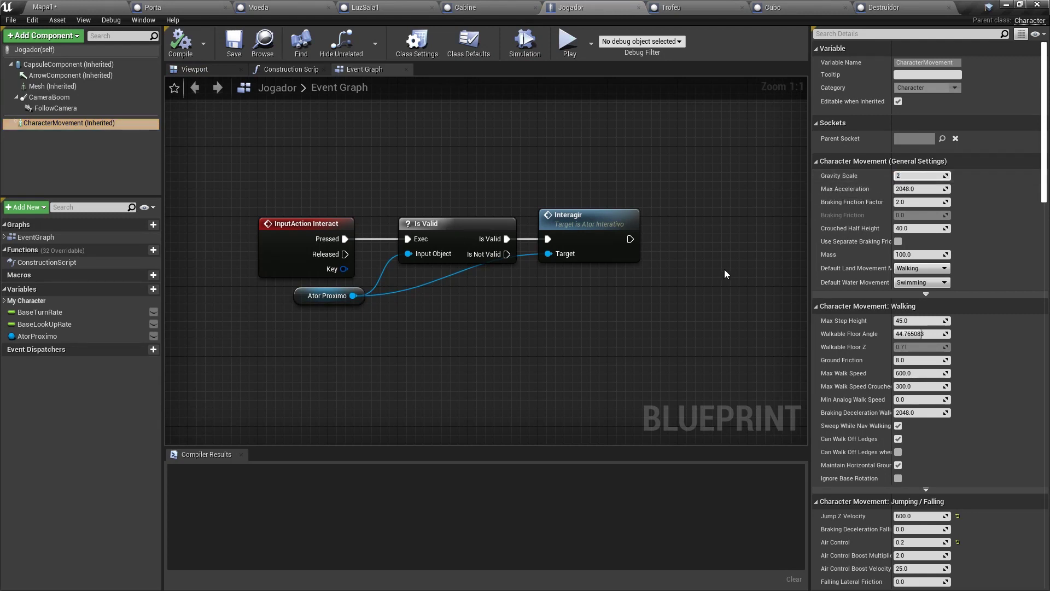
pyautogui.press('Return')
pyautogui.scroll(-3, 902, 317)
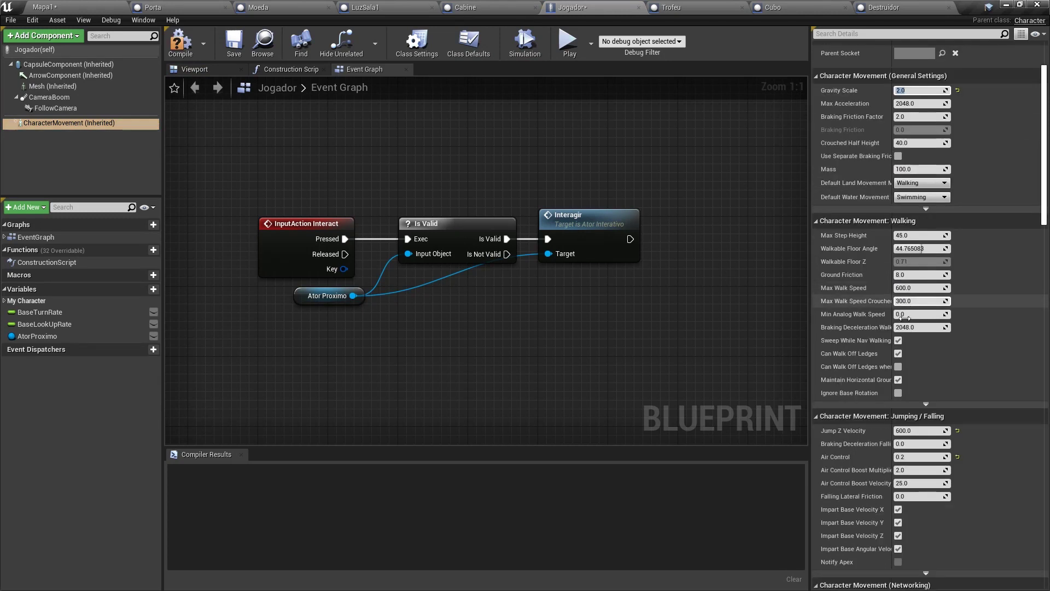
pyautogui.scroll(-3, 866, 384)
pyautogui.scroll(-3, 885, 352)
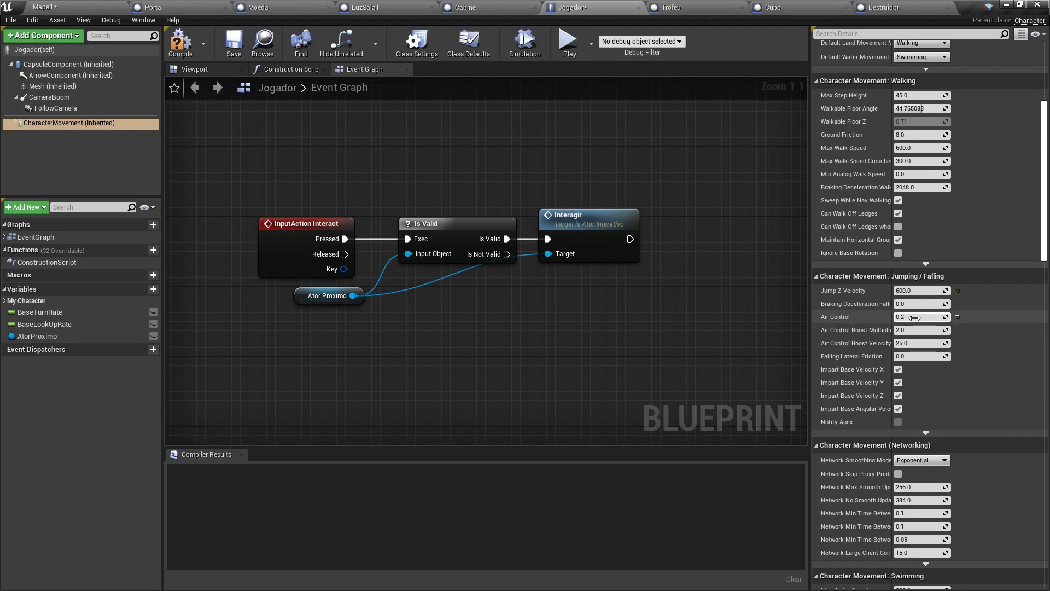
pyautogui.write('0.5')
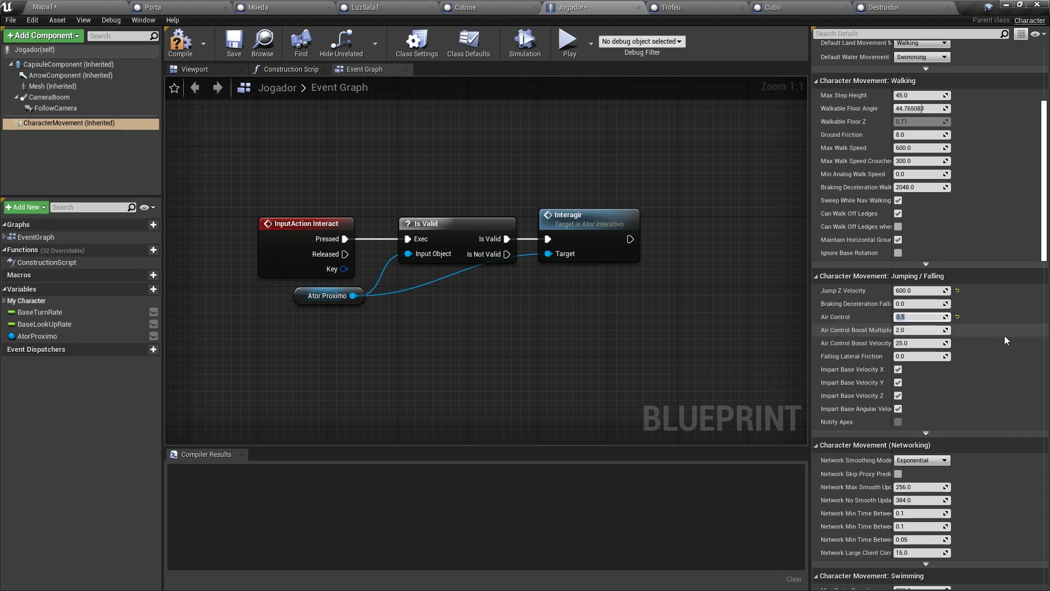
pyautogui.scroll(8, 1004, 336)
pyautogui.scroll(-1, 919, 306)
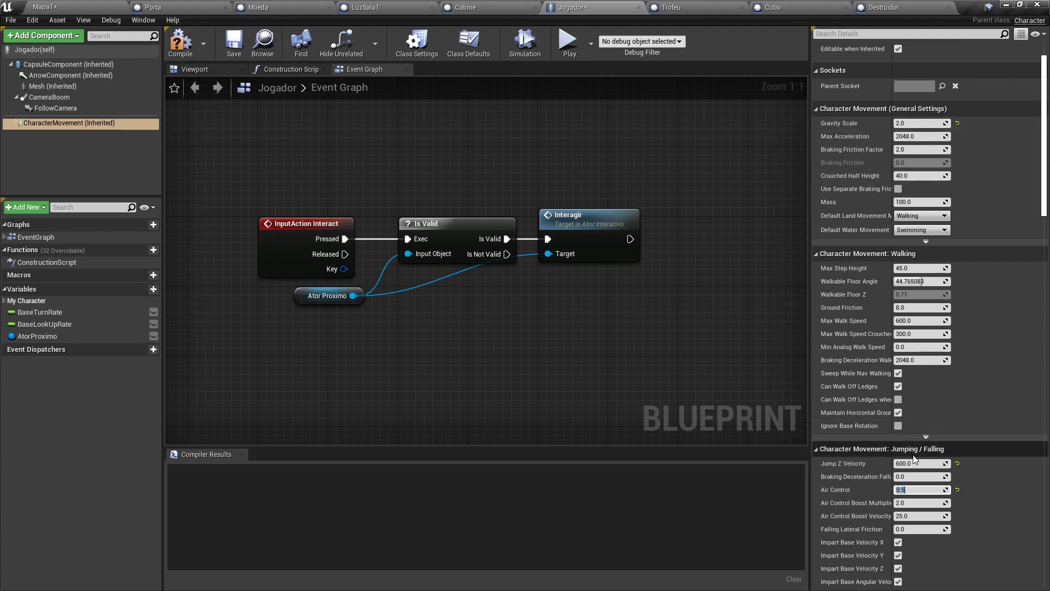
# Run a quick playtest, jumping twice to feel the new gravity, then close it
pyautogui.hotkey('alt', 'p')
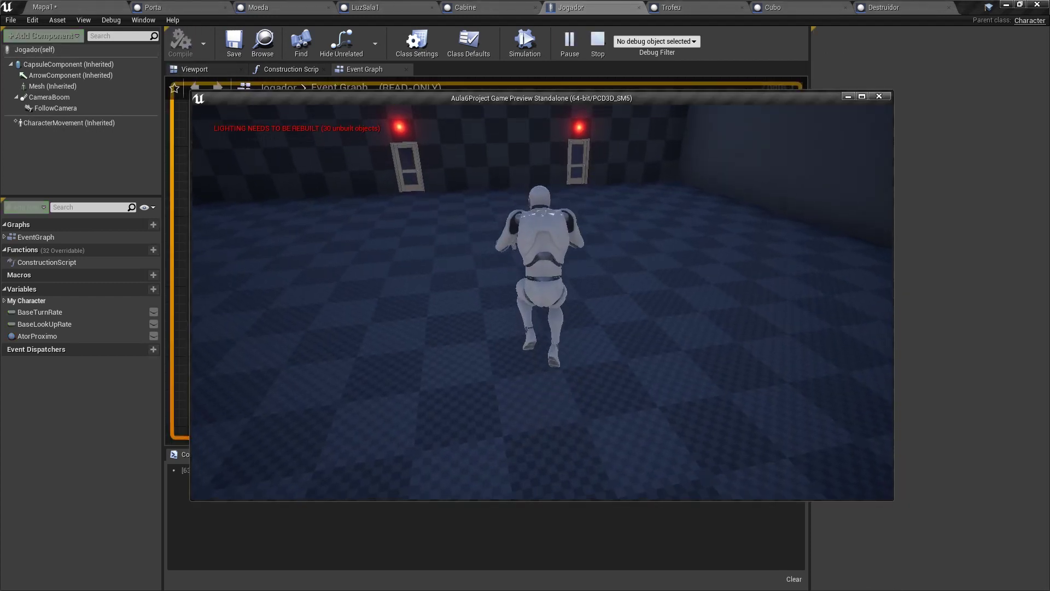
pyautogui.press('space')
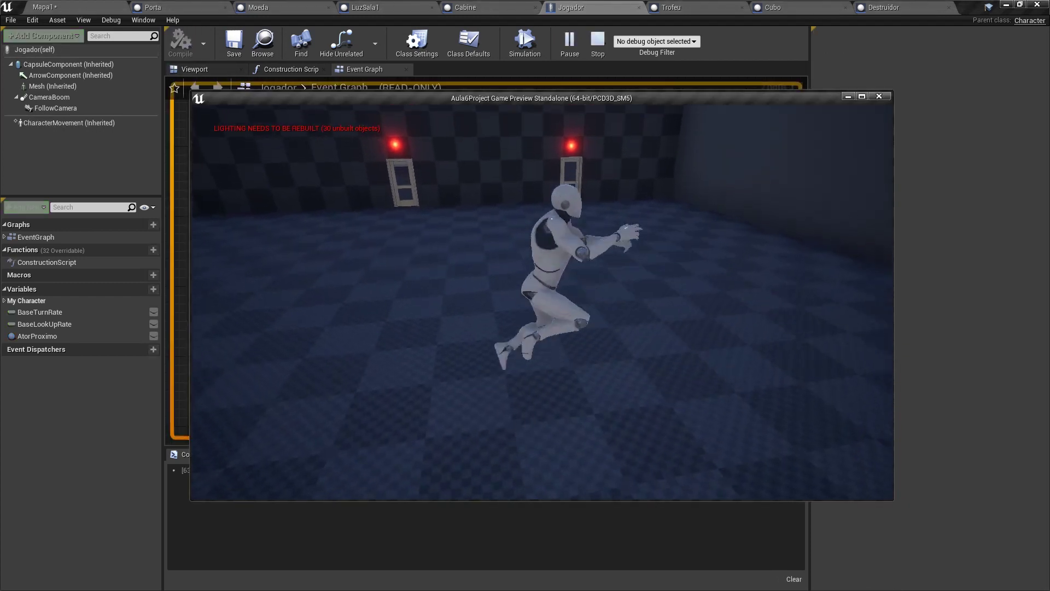
pyautogui.press('space')
pyautogui.press('Escape')
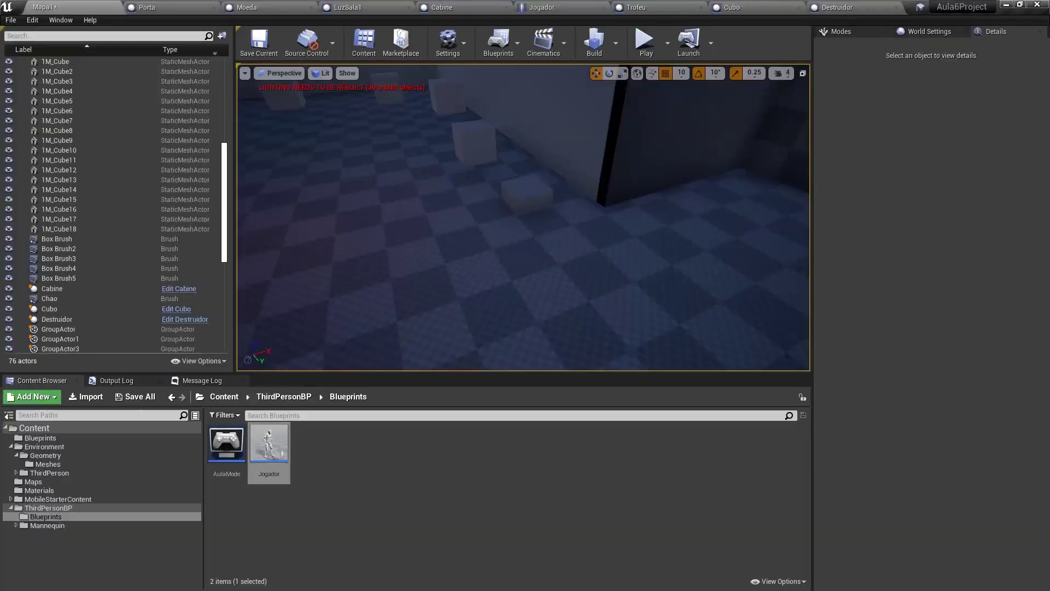
# Play from a floor spot, climb and jump across the cubes, then stop playing
pyautogui.rightClick(496, 245)
pyautogui.click(529, 558)
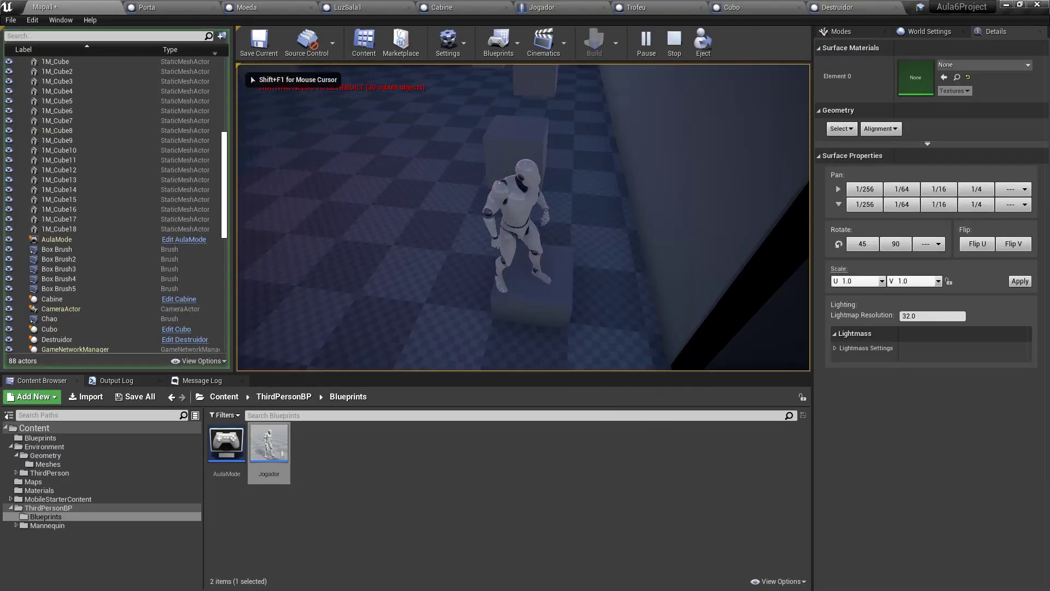
pyautogui.press('w')
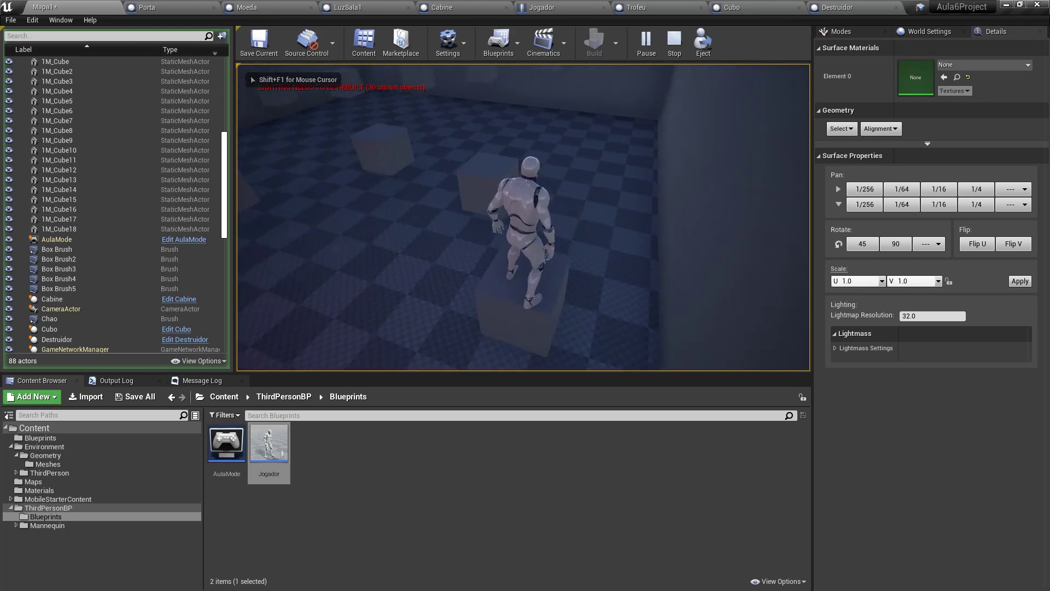
pyautogui.press('w')
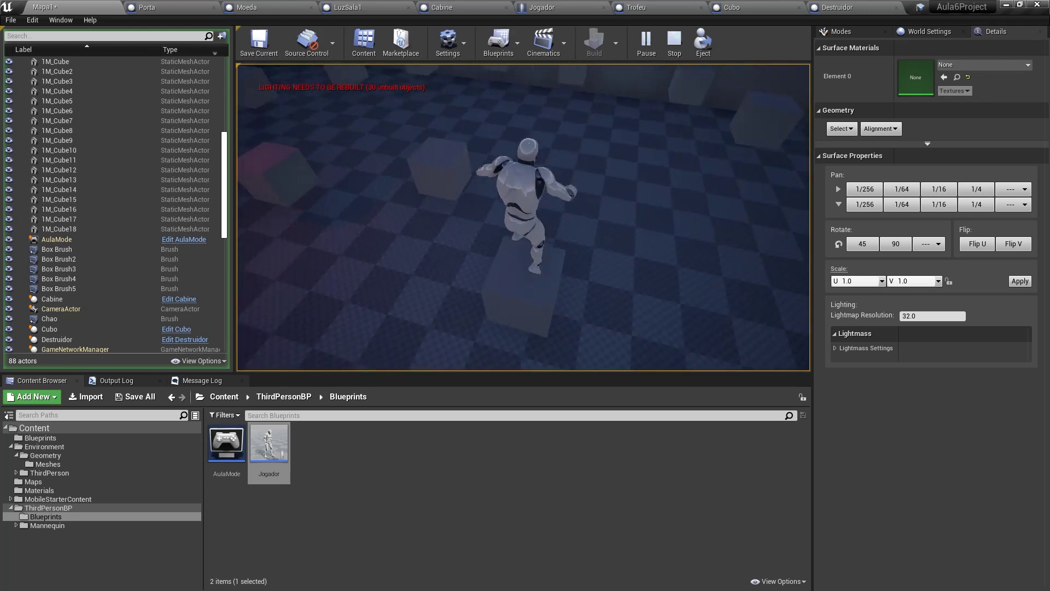
pyautogui.press('w')
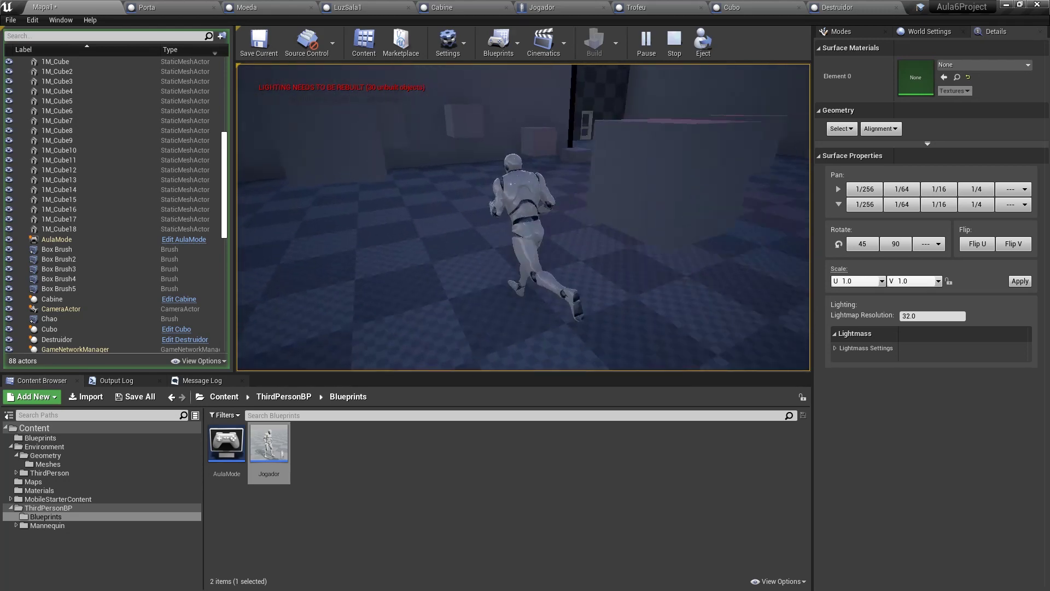
pyautogui.press('w')
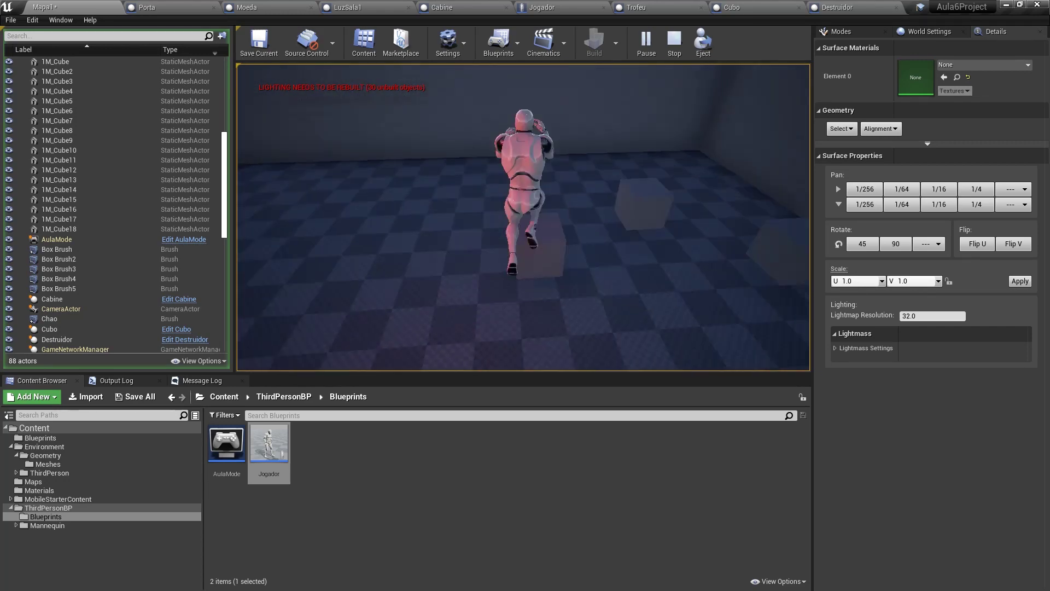
pyautogui.press('w')
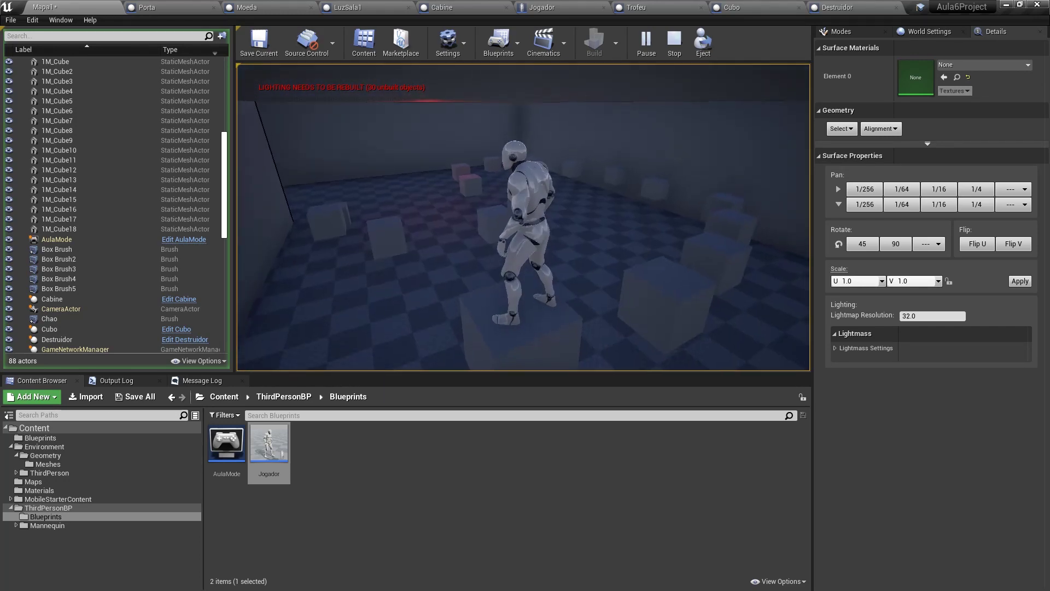
pyautogui.press('w')
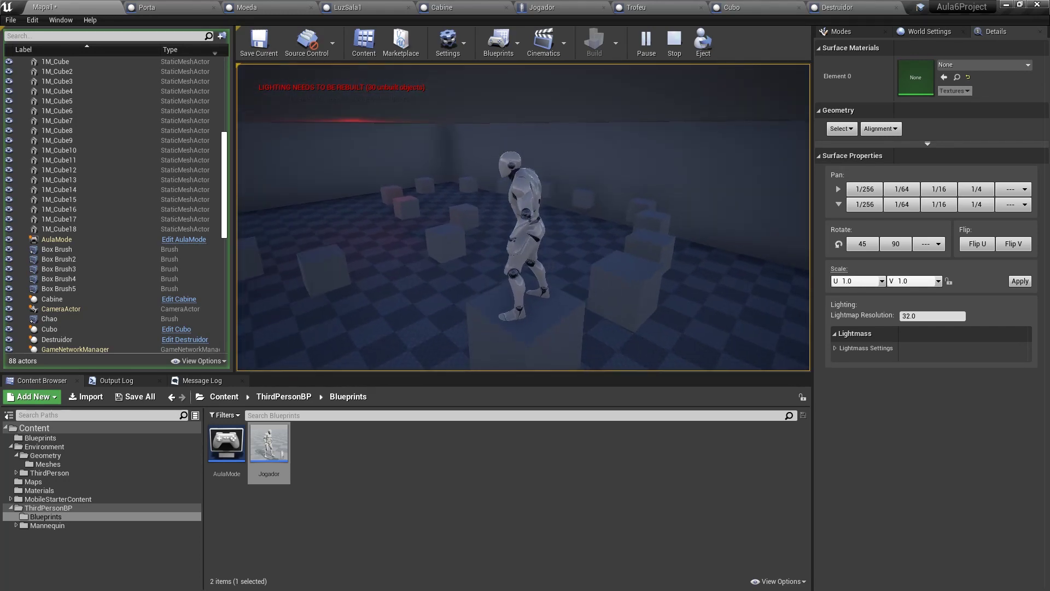
pyautogui.press('Escape')
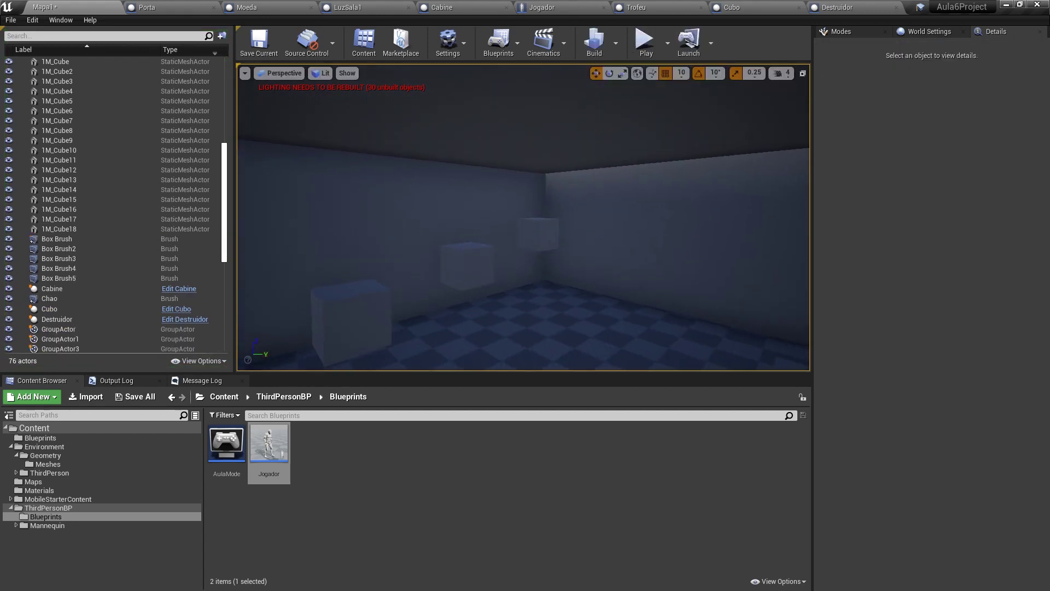
# Create a new Blueprint named Chave in the main Blueprints folder
pyautogui.press('Up')
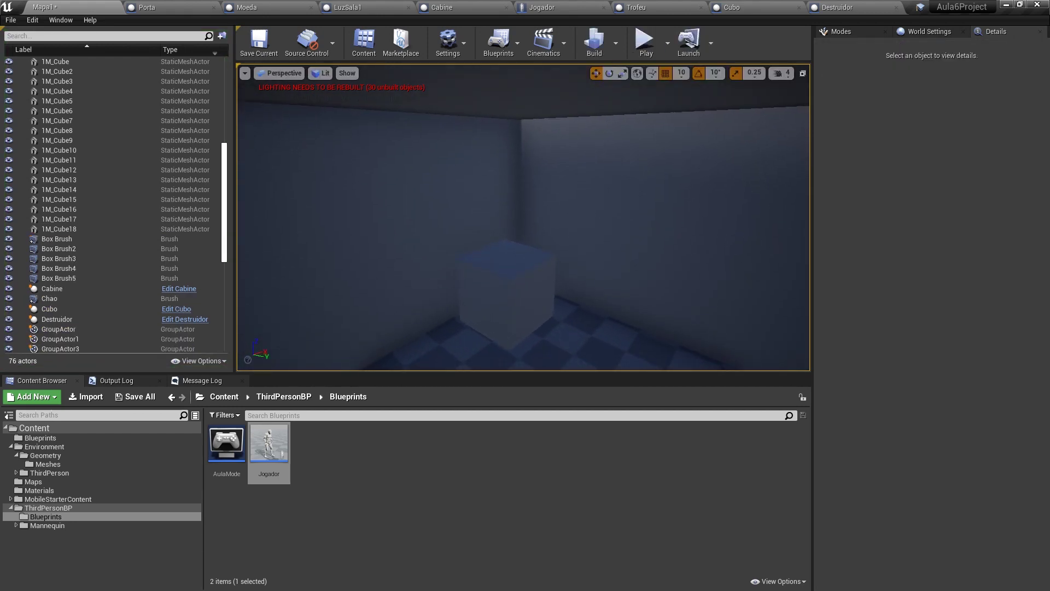
pyautogui.press('Down')
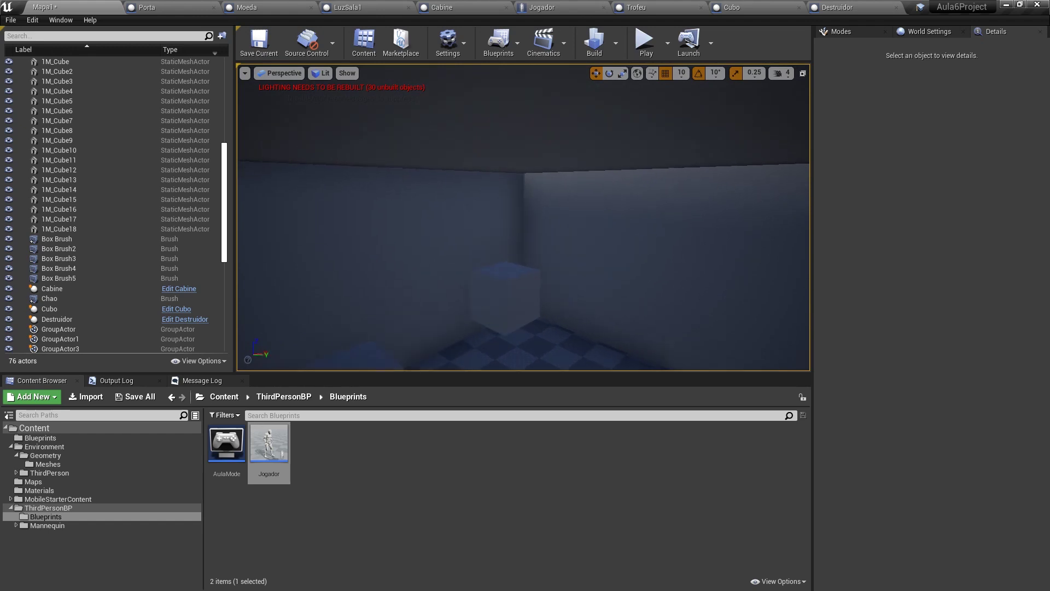
pyautogui.click(180, 438)
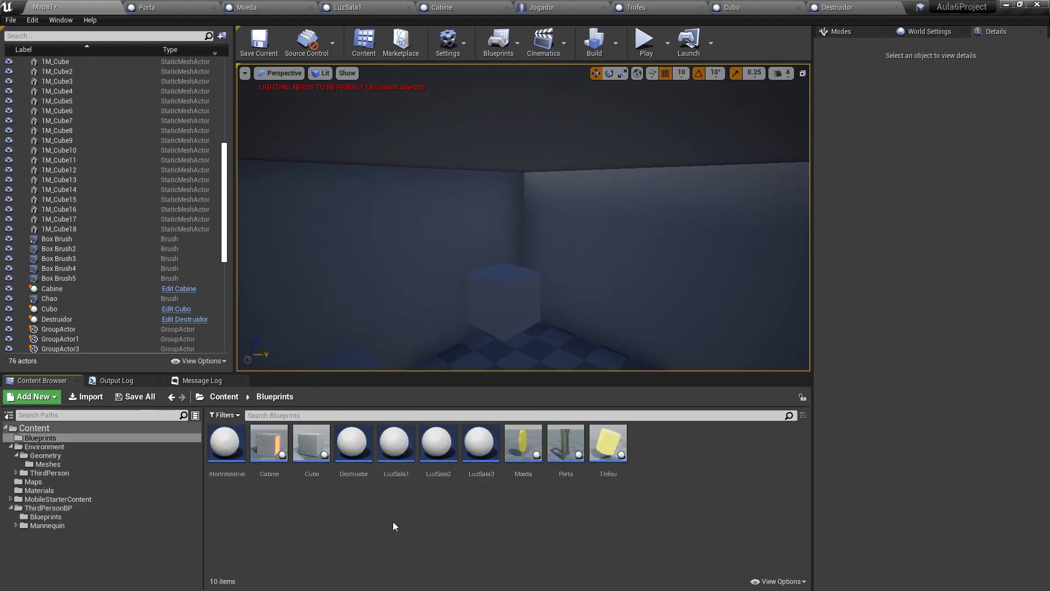
pyautogui.rightClick(330, 501)
pyautogui.click(620, 293)
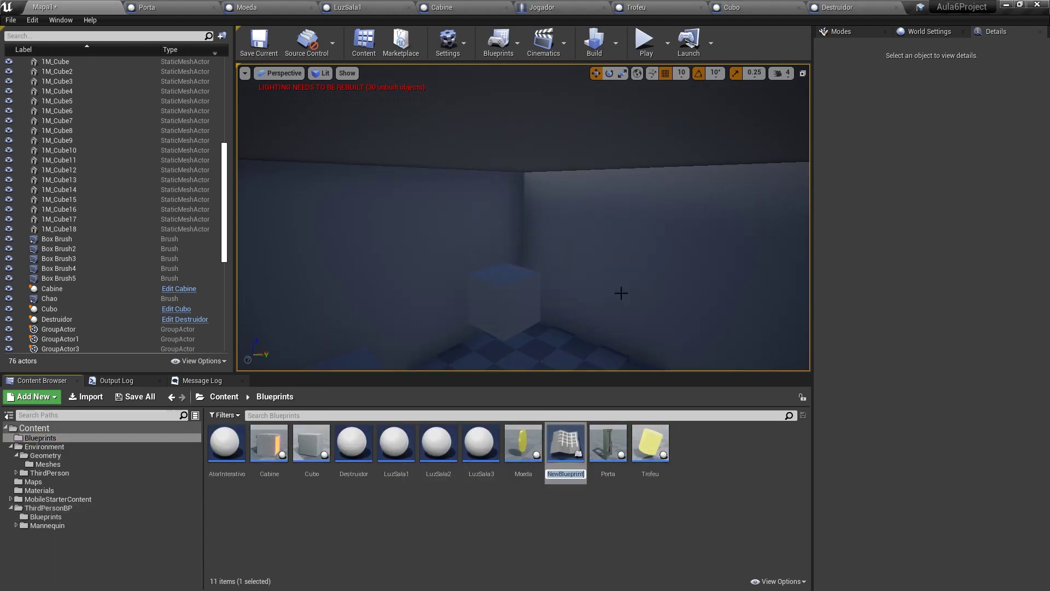
pyautogui.press('Return')
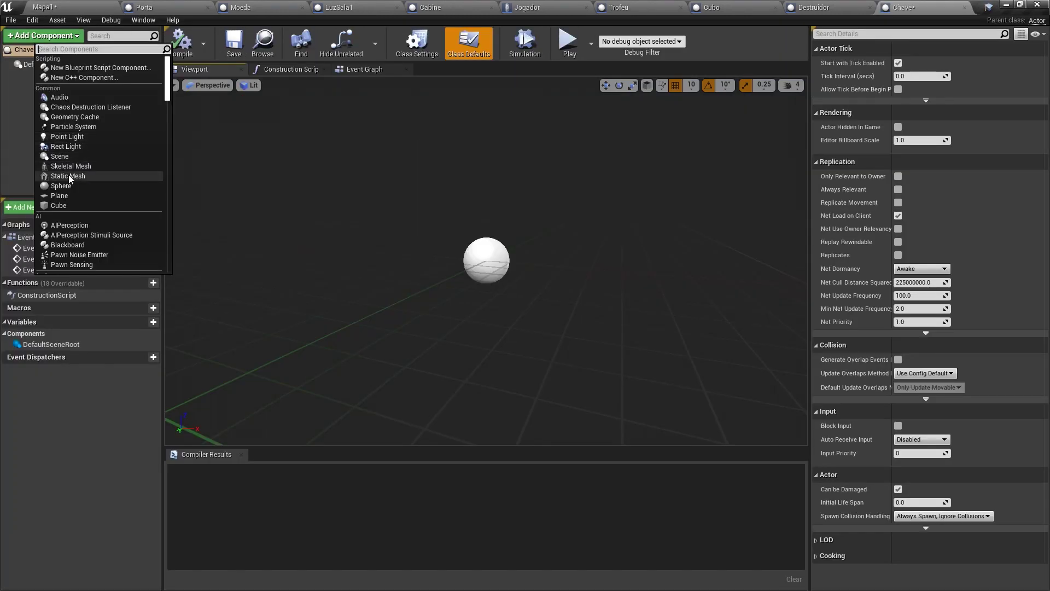
# Add a 1M_Cube_Chamfer static mesh component and raise it to height 70
pyautogui.click(70, 176)
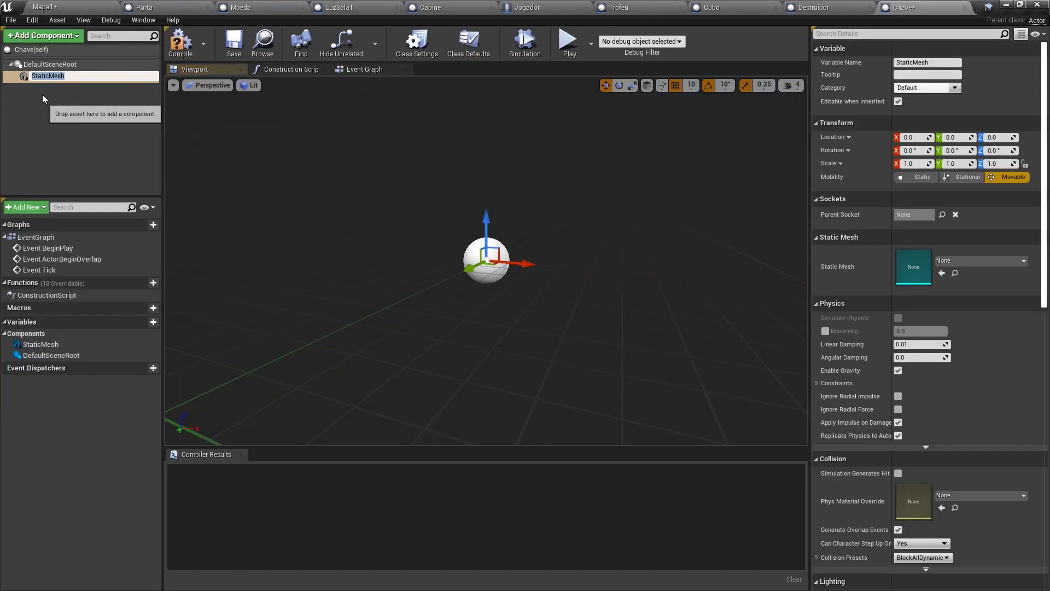
pyautogui.click(1006, 262)
pyautogui.click(933, 362)
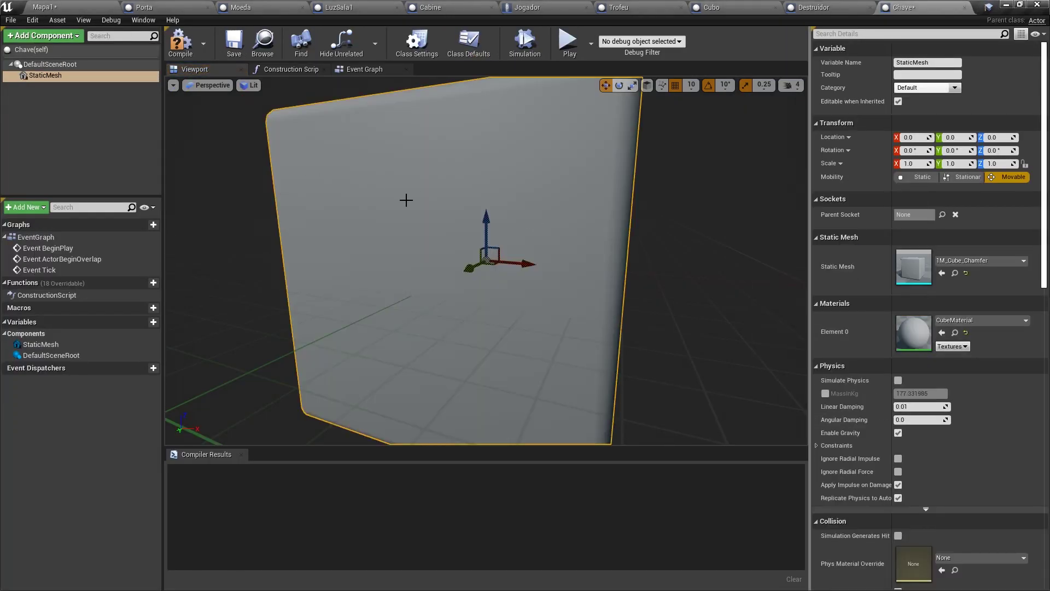
pyautogui.moveTo(489, 249); pyautogui.dragTo(489, 133)
pyautogui.press('f')
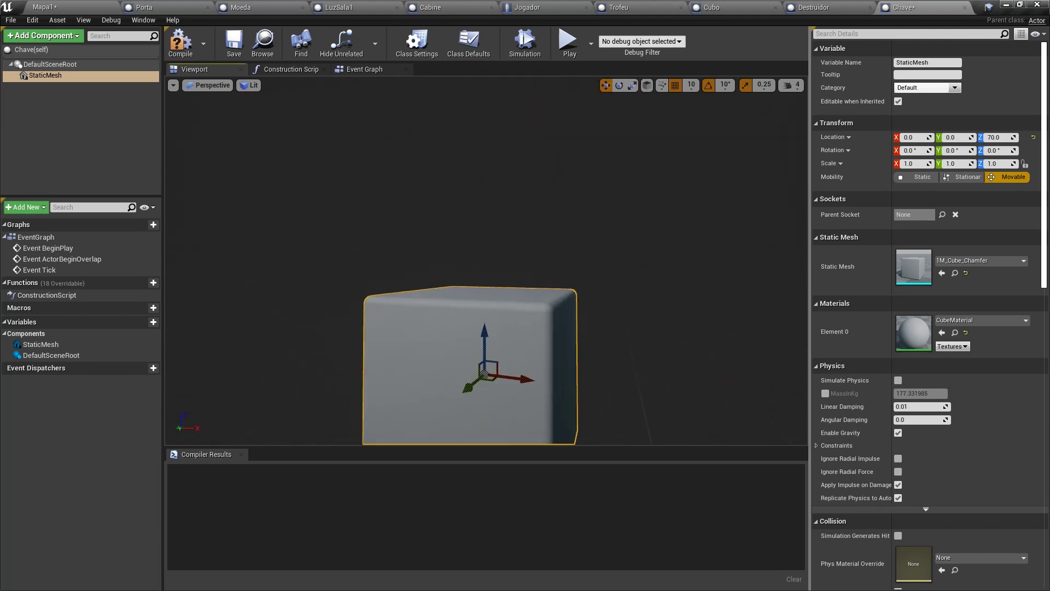
# Tilt the cube onto a corner (pitch -50, yaw about -42) and lift it to height 100
pyautogui.press('e')
pyautogui.moveTo(533, 284); pyautogui.dragTo(505, 328)
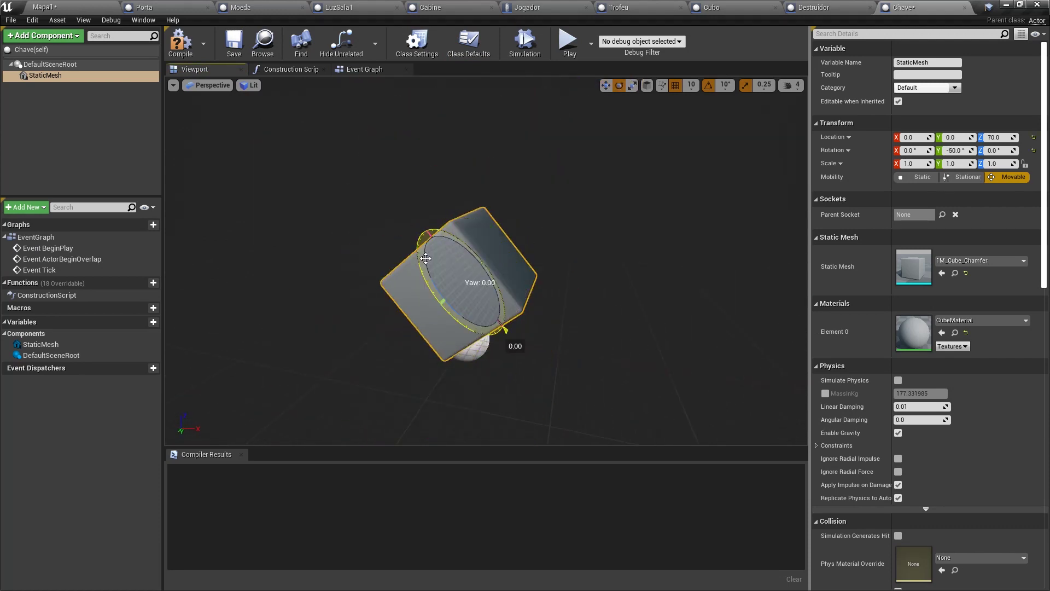
pyautogui.moveTo(425, 258); pyautogui.dragTo(432, 307)
pyautogui.moveTo(442, 236); pyautogui.dragTo(454, 241)
pyautogui.press('w')
pyautogui.moveTo(469, 243); pyautogui.dragTo(468, 226)
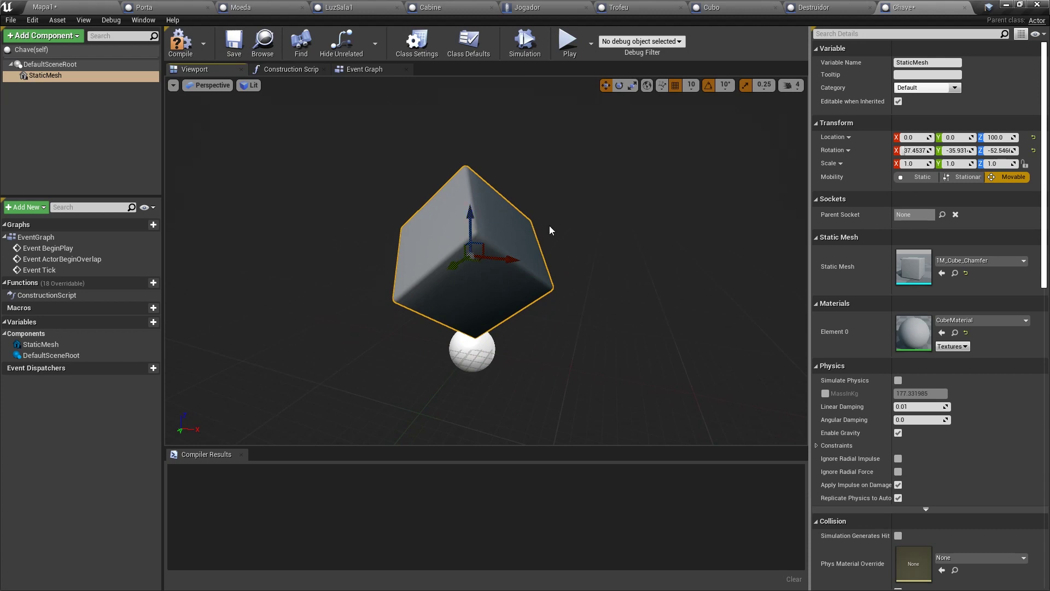
# Apply the MI_Laser material to the cube and select the default Event Graph nodes
pyautogui.click(978, 320)
pyautogui.write('laser')
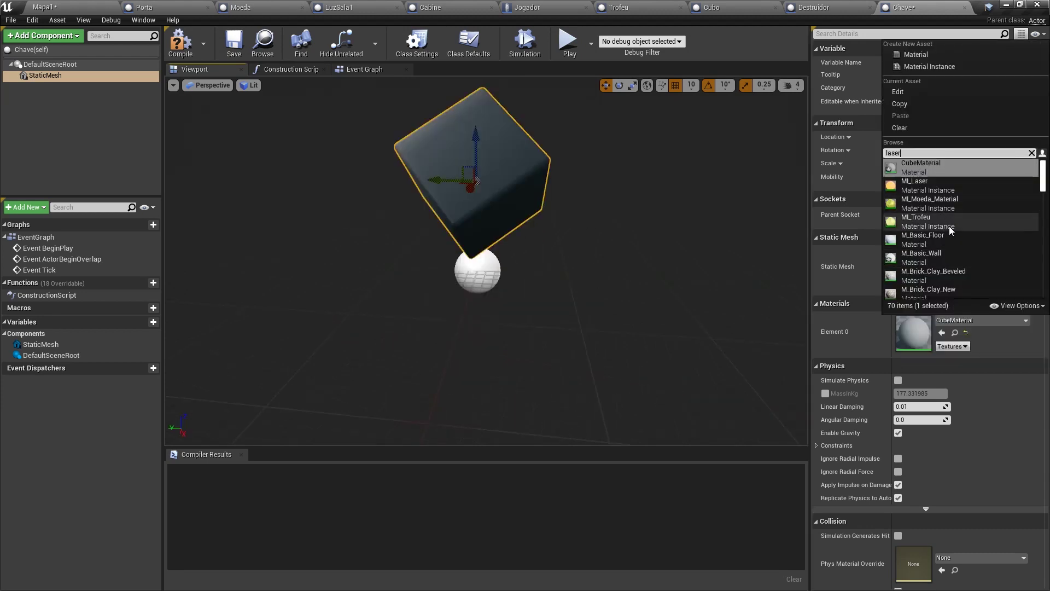
pyautogui.press('Return')
pyautogui.click(364, 69)
pyautogui.moveTo(437, 437); pyautogui.dragTo(594, 146)
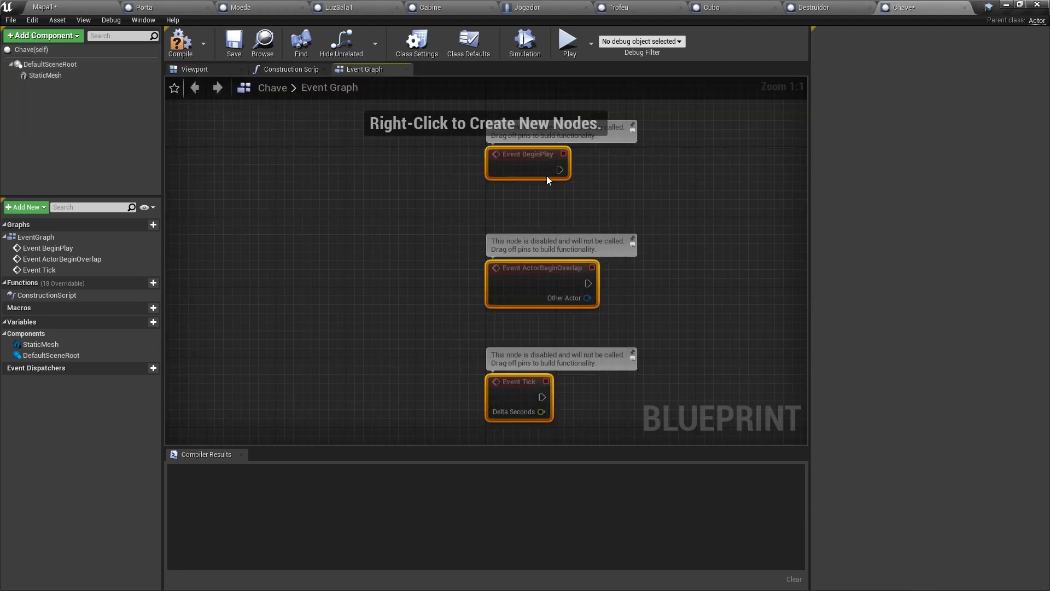
# Replace the default events with Event Tick driving an AddActorWorldRotation node
pyautogui.press('Delete')
pyautogui.rightClick(478, 228)
pyautogui.write('event tick')
pyautogui.press('Return')
pyautogui.moveTo(429, 245); pyautogui.dragTo(520, 246)
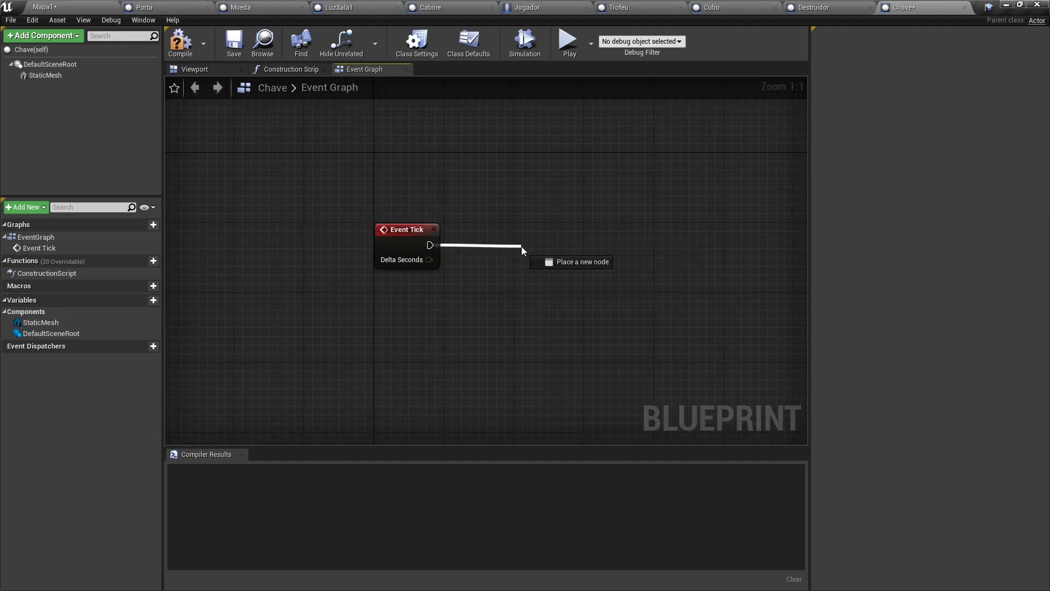
pyautogui.write('add acto')
pyautogui.write('r rota')
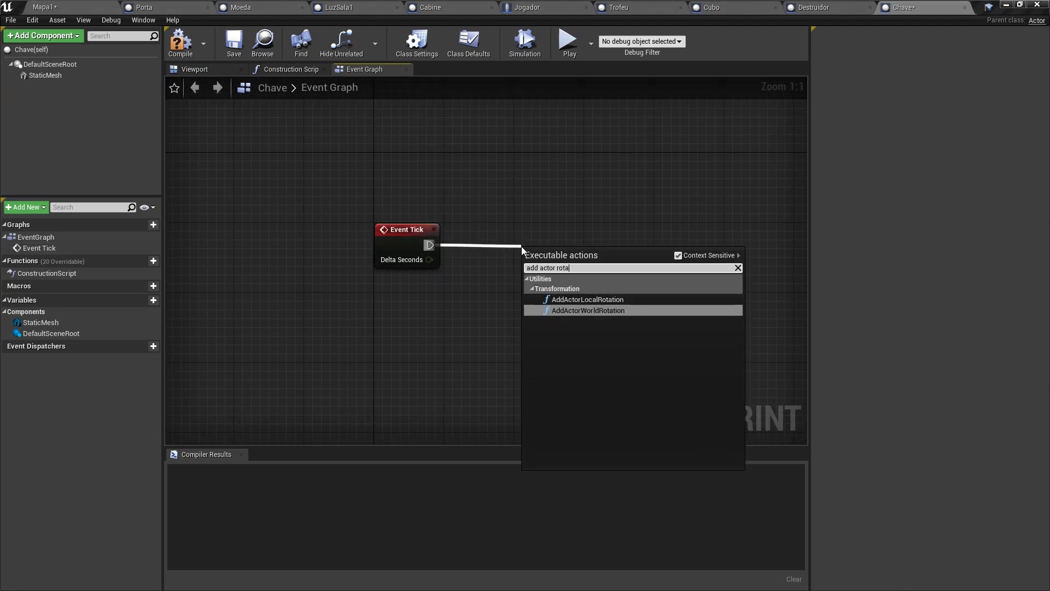
pyautogui.press('Return')
# Multiply Delta Seconds by 70 and feed it into the rotation's Yaw
pyautogui.moveTo(430, 259); pyautogui.dragTo(481, 265)
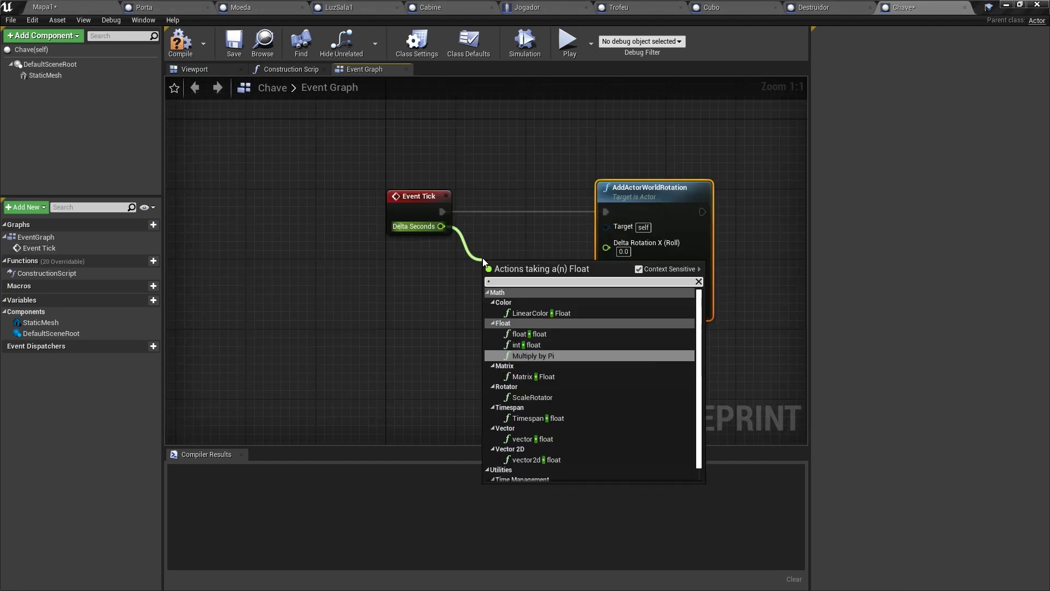
pyautogui.write('*')
pyautogui.press('Return')
pyautogui.click(511, 281)
pyautogui.write('70')
pyautogui.press('Return')
pyautogui.moveTo(547, 267); pyautogui.dragTo(606, 295)
# Add a StaticMesh reference and a SIN of Get Game Time Since Creation
pyautogui.moveTo(388, 109); pyautogui.dragTo(61, 99, button='right')
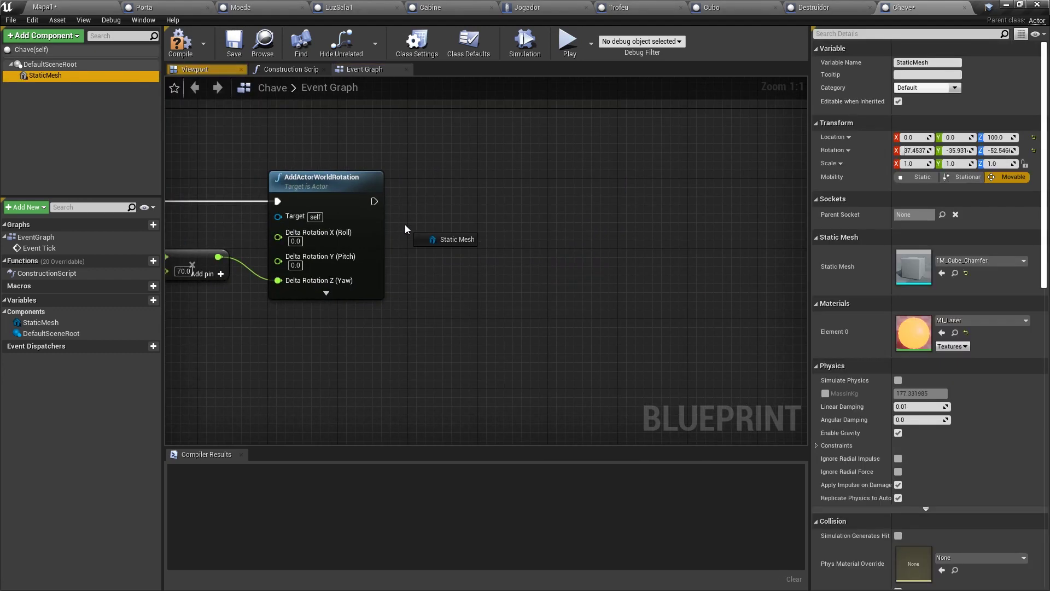
pyautogui.moveTo(62, 78); pyautogui.dragTo(428, 261)
pyautogui.rightClick(488, 347)
pyautogui.write('get time')
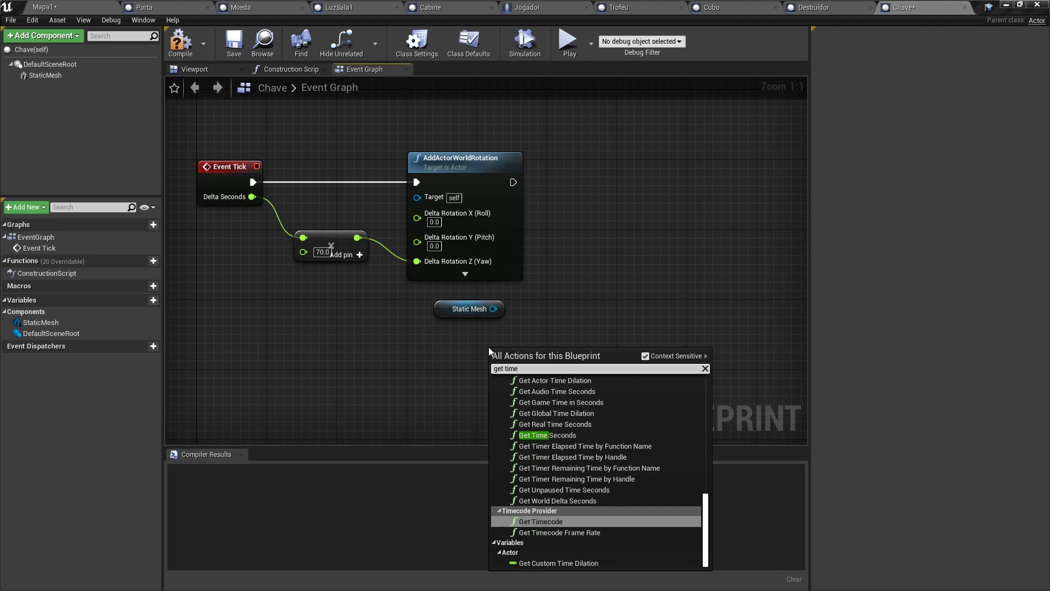
pyautogui.write(' since')
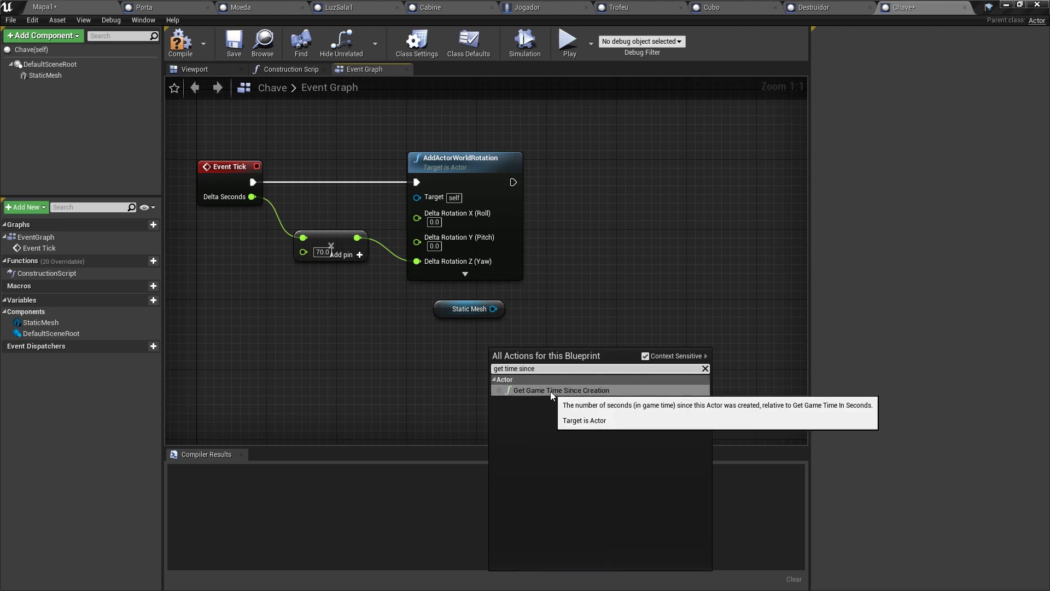
pyautogui.click(550, 391)
pyautogui.moveTo(471, 356); pyautogui.dragTo(554, 344)
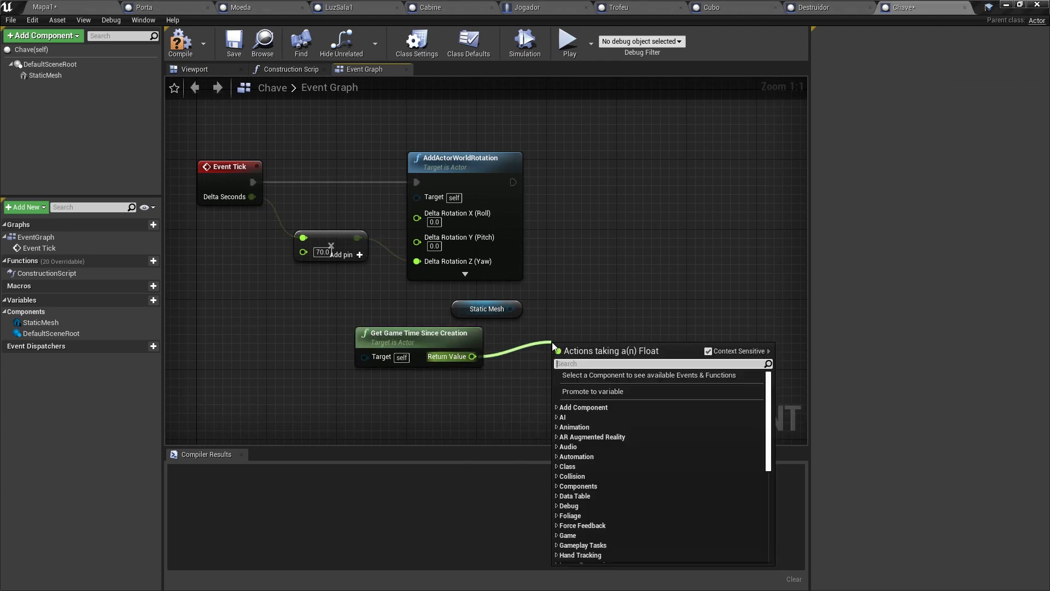
pyautogui.write('sin')
pyautogui.press('Return')
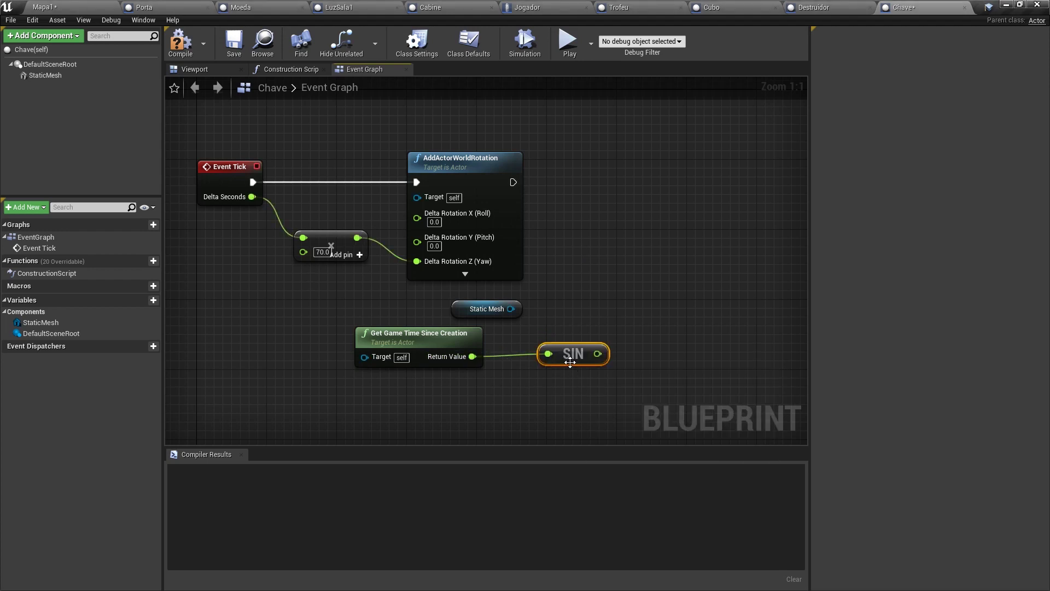
# Multiply the sine by 30 and add 100 for the bobbing height
pyautogui.moveTo(554, 354)
pyautogui.mouseDown()
pyautogui.moveTo(554, 392)
pyautogui.moveTo(559, 342)
pyautogui.mouseUp()
pyautogui.write('*')
pyautogui.click(619, 436)
pyautogui.write('30')
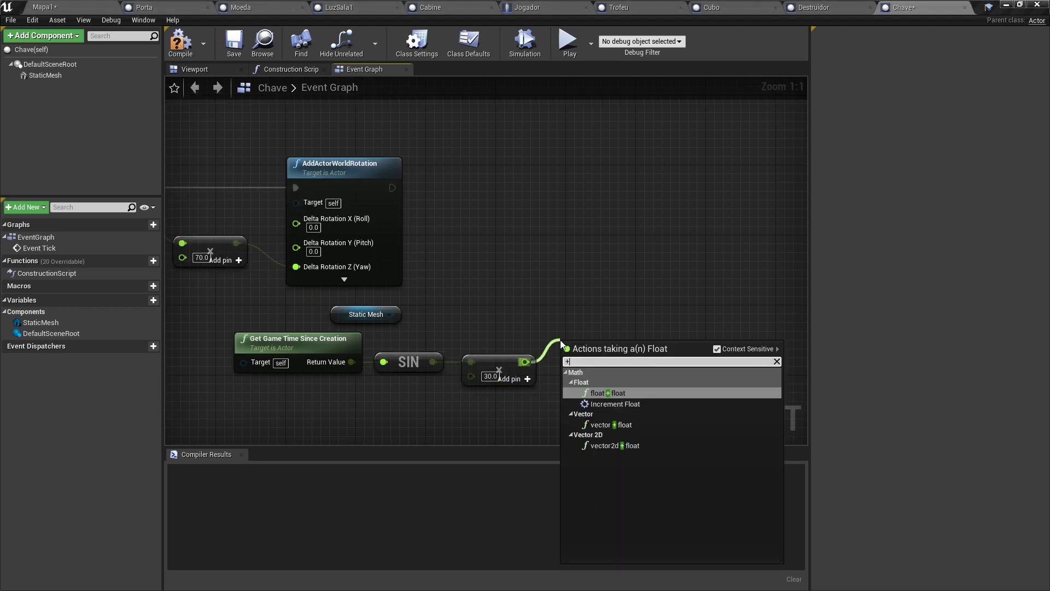
pyautogui.write('+')
pyautogui.press('Up')
pyautogui.press('Return')
pyautogui.click(588, 362)
pyautogui.write('100')
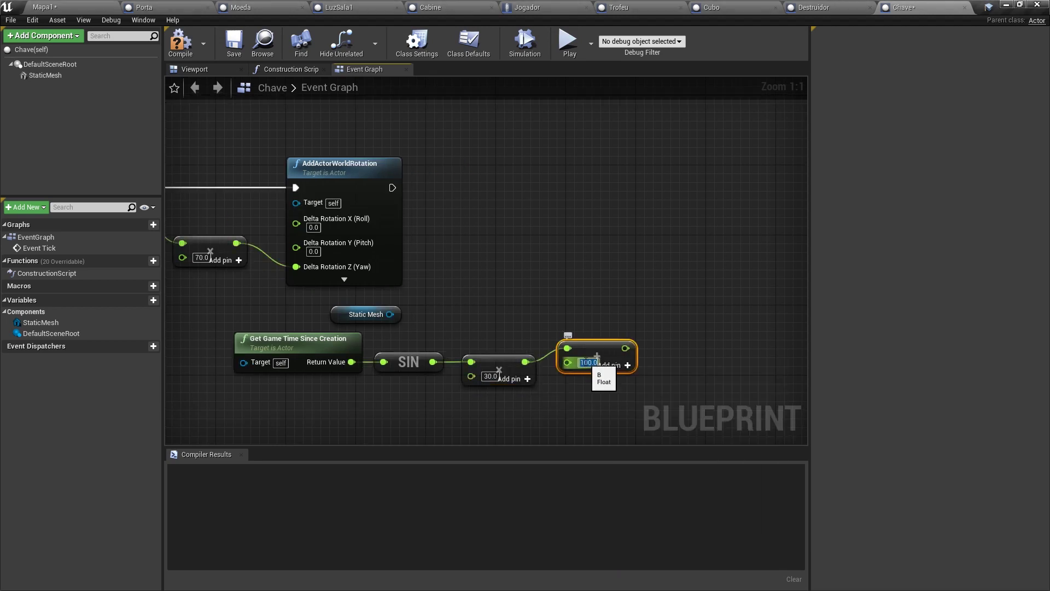
pyautogui.press('Return')
# Check the cube in the viewport and tidy the add node and Static Mesh reference
pyautogui.click(42, 75)
pyautogui.click(194, 69)
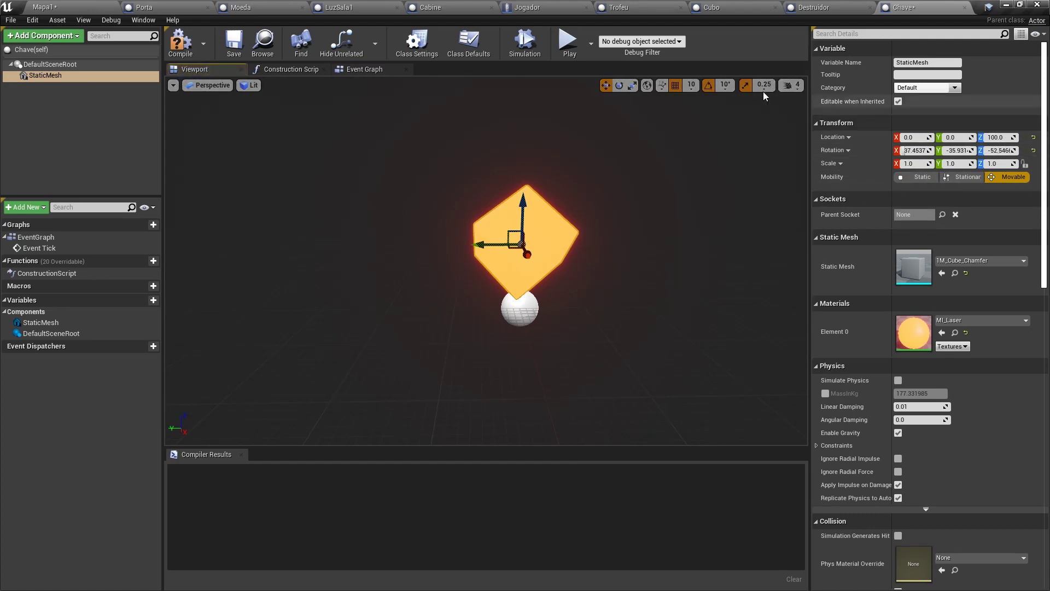
pyautogui.click(374, 72)
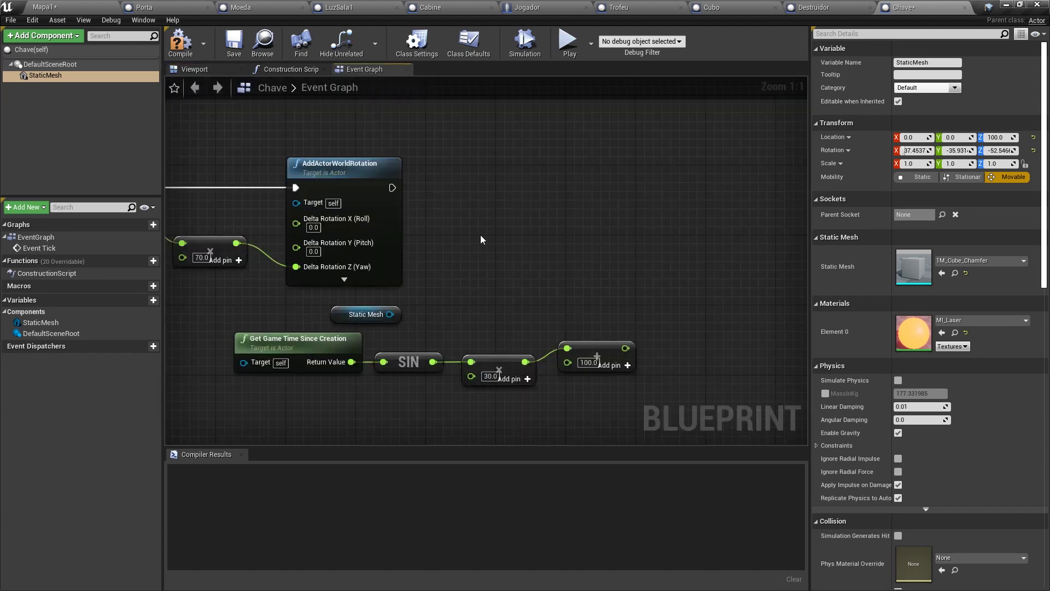
pyautogui.click(577, 335)
pyautogui.press('q')
pyautogui.click(535, 274)
pyautogui.moveTo(342, 317); pyautogui.dragTo(559, 208)
# Feed the bobbing value into SetRelativeLocation's Z after the rotation, then compile
pyautogui.write('set relative')
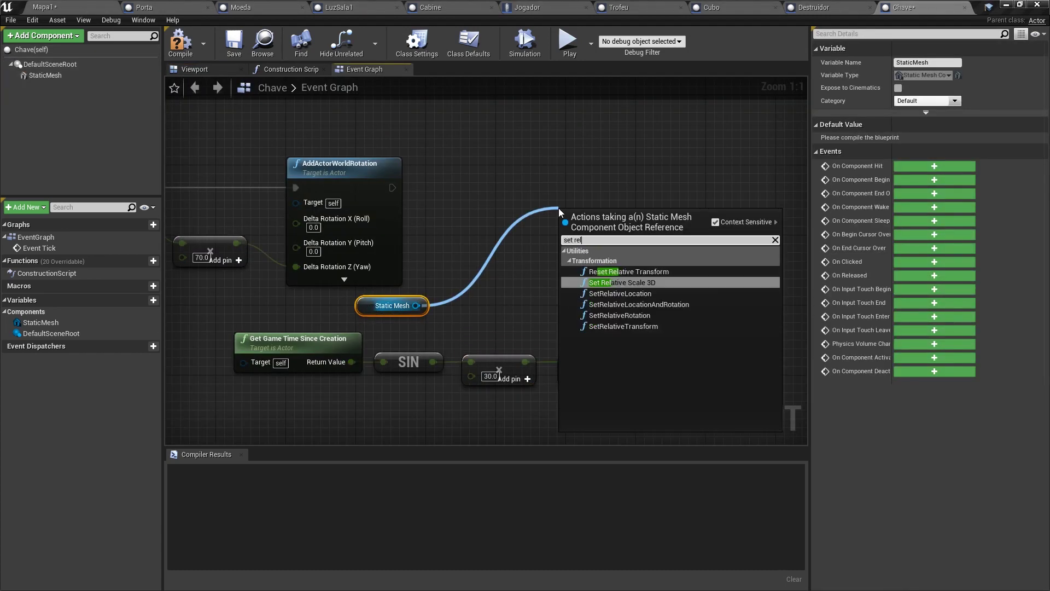
pyautogui.click(619, 293)
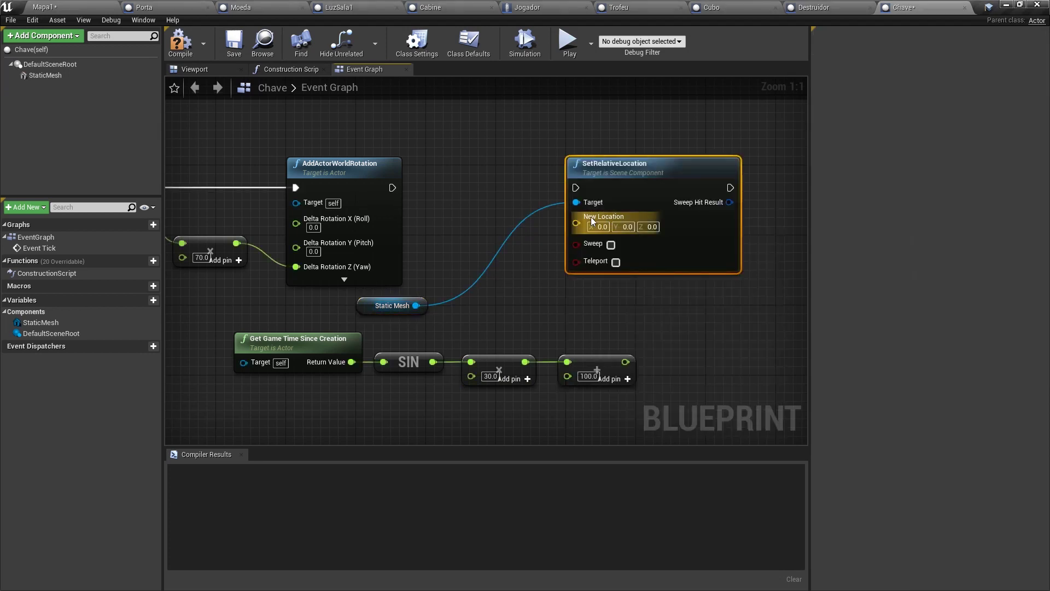
pyautogui.rightClick(579, 228)
pyautogui.click(605, 249)
pyautogui.moveTo(536, 337); pyautogui.dragTo(618, 329, button='right')
pyautogui.moveTo(727, 394)
pyautogui.mouseDown()
pyautogui.moveTo(363, 336)
pyautogui.moveTo(223, 327)
pyautogui.mouseUp()
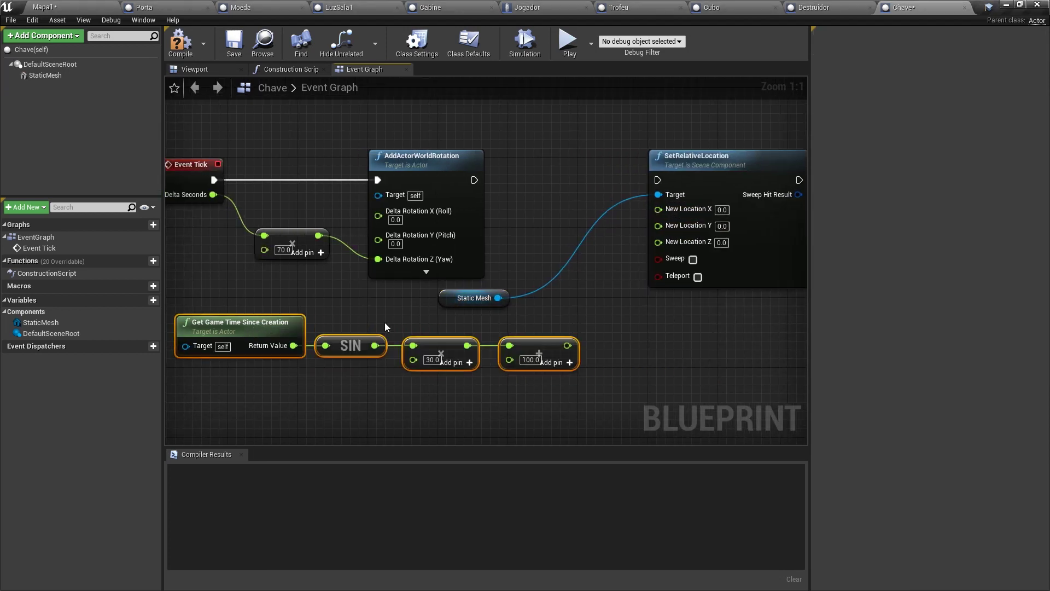
pyautogui.moveTo(567, 345); pyautogui.dragTo(658, 242)
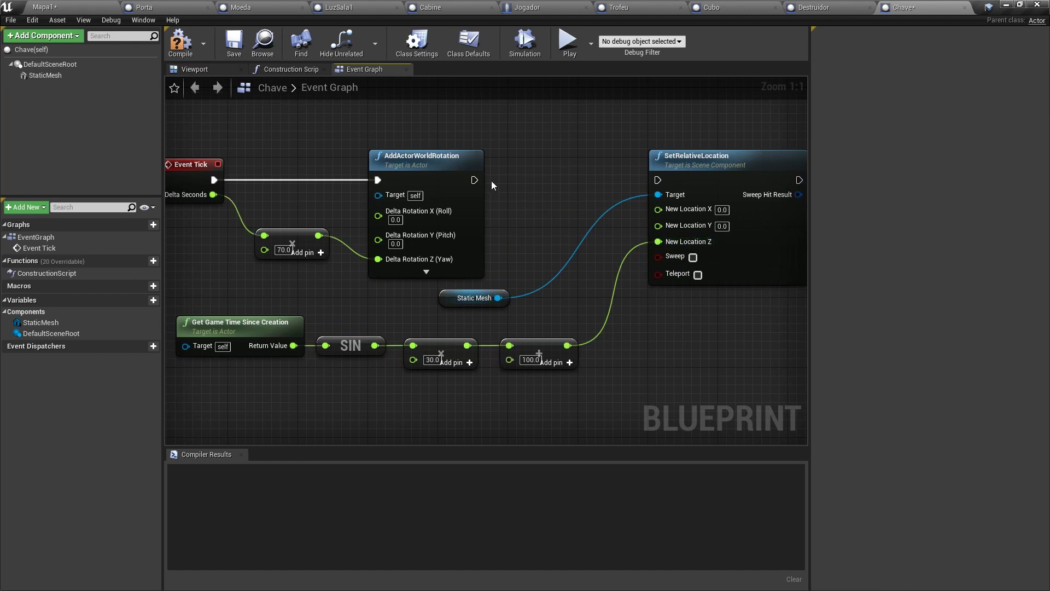
pyautogui.moveTo(474, 180); pyautogui.dragTo(658, 180)
pyautogui.moveTo(505, 152); pyautogui.dragTo(543, 156, button='right')
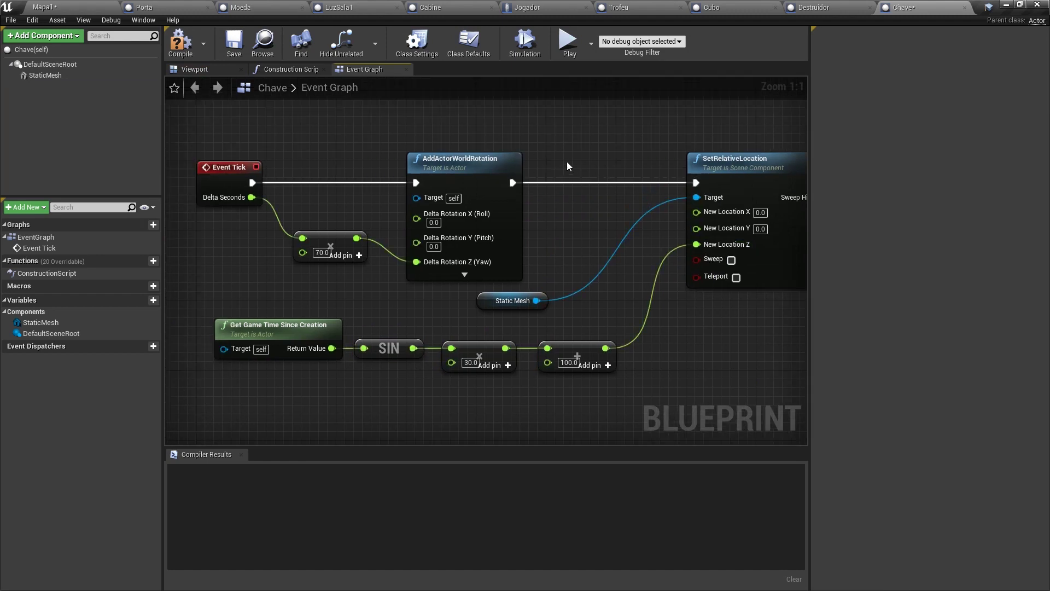
pyautogui.click(171, 49)
pyautogui.click(69, 6)
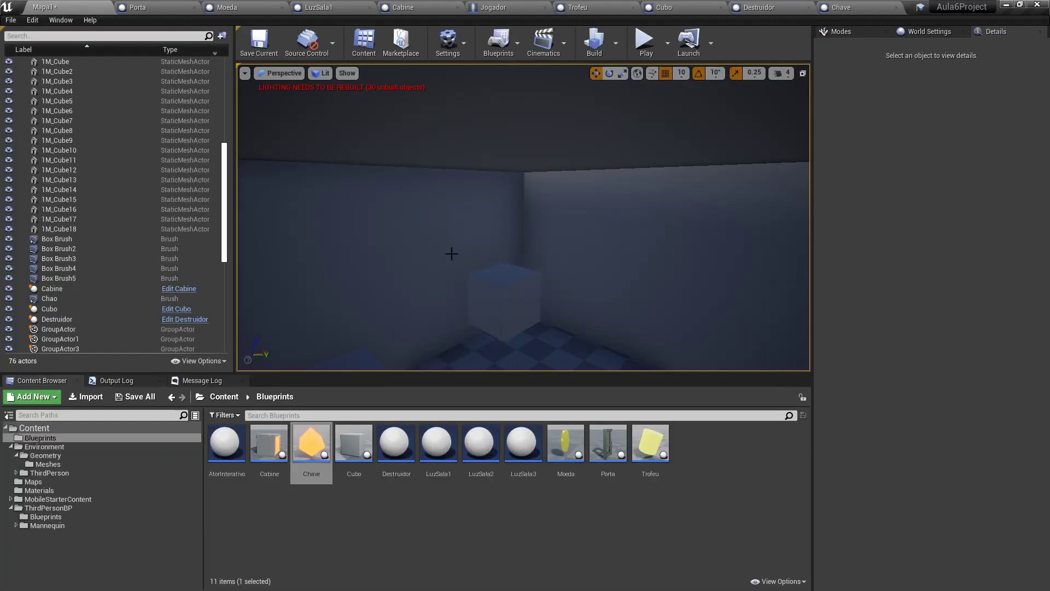
# Drop a Chave key into the room at -300, -320, 130 and start a play test
pyautogui.moveTo(451, 253); pyautogui.dragTo(451, 254)
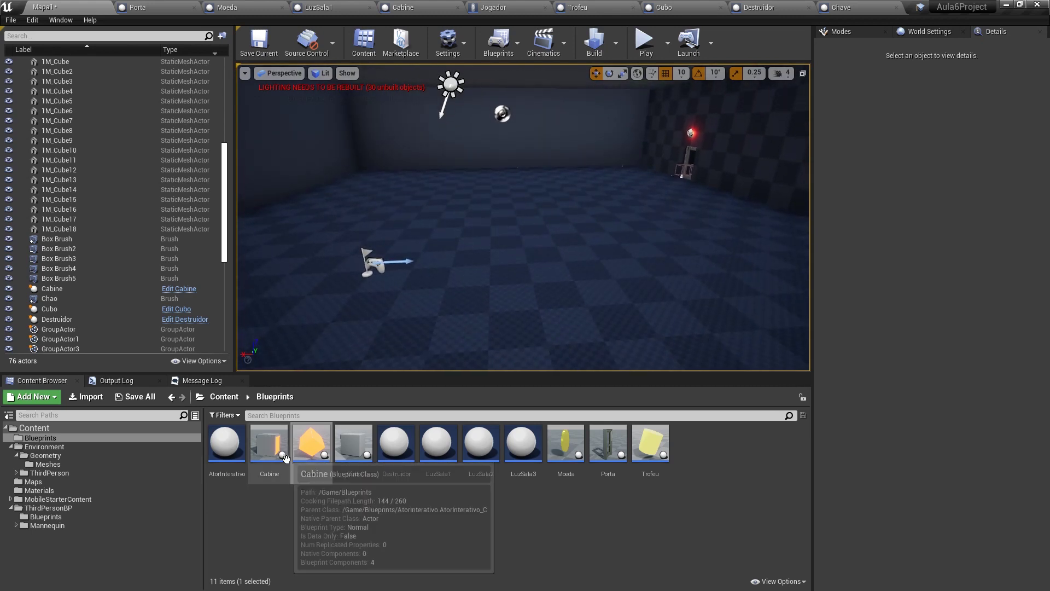
pyautogui.moveTo(311, 442); pyautogui.dragTo(629, 276)
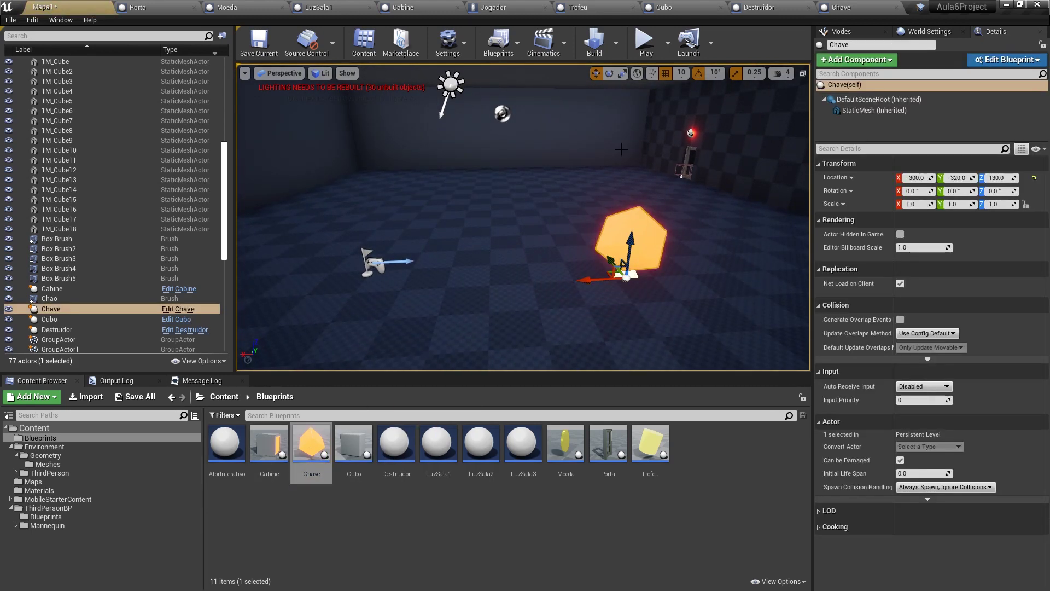
pyautogui.click(645, 43)
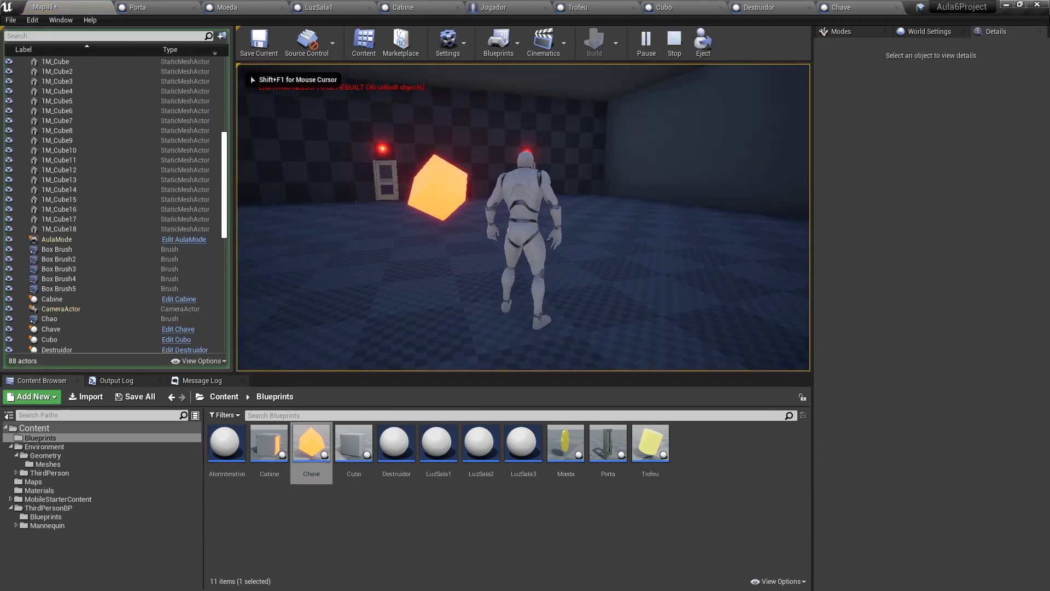
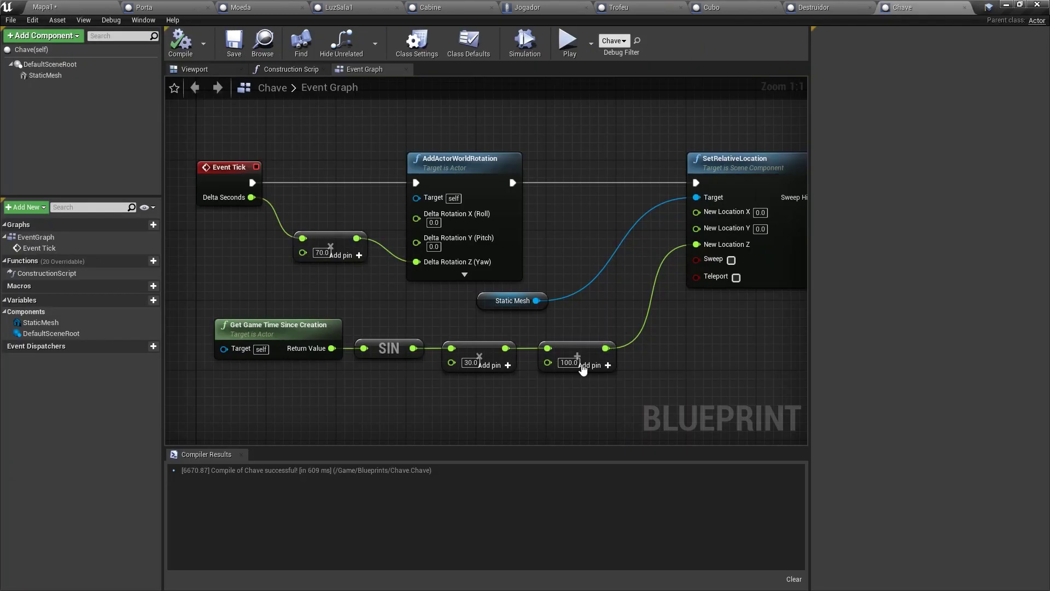
# Change the key's rotation Multiply value to 50 and compile the Chave blueprint
pyautogui.click(470, 363)
pyautogui.write('50')
pyautogui.press('Return')
pyautogui.click(180, 43)
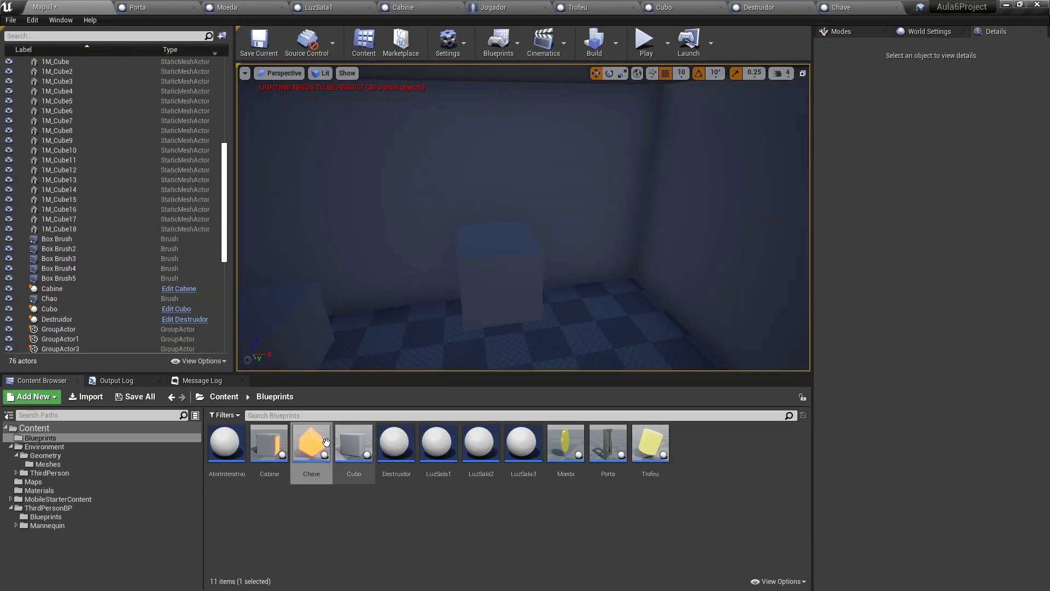
# Place a Chave key in the room at 0.7 scale and Z 550, then reopen its blueprint
pyautogui.moveTo(311, 442); pyautogui.dragTo(496, 241)
pyautogui.moveTo(496, 241); pyautogui.dragTo(525, 257, button='right')
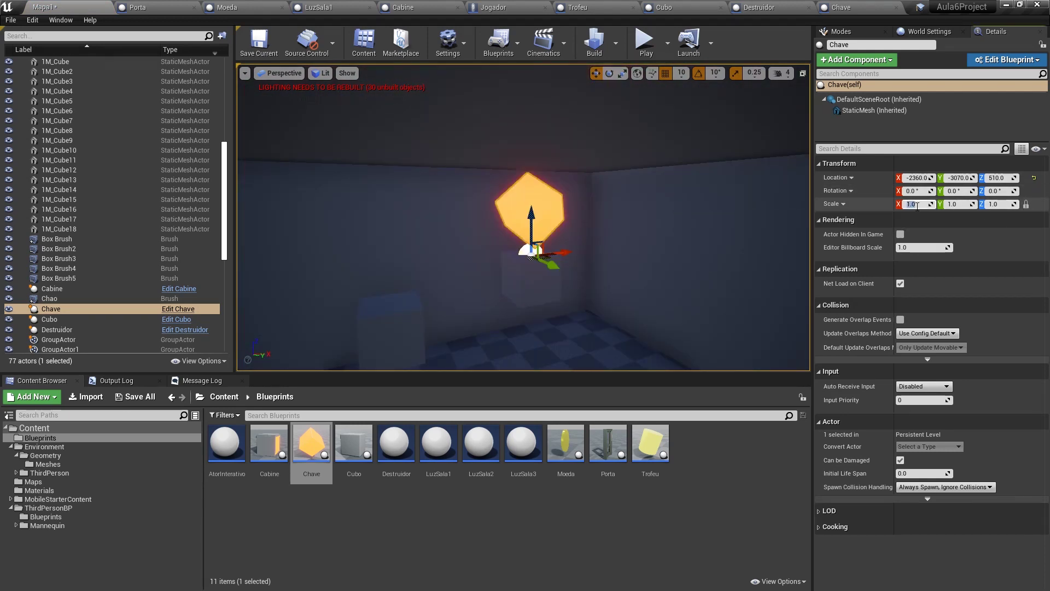
pyautogui.write('0.7')
pyautogui.press('Return')
pyautogui.moveTo(530, 218); pyautogui.dragTo(530, 194)
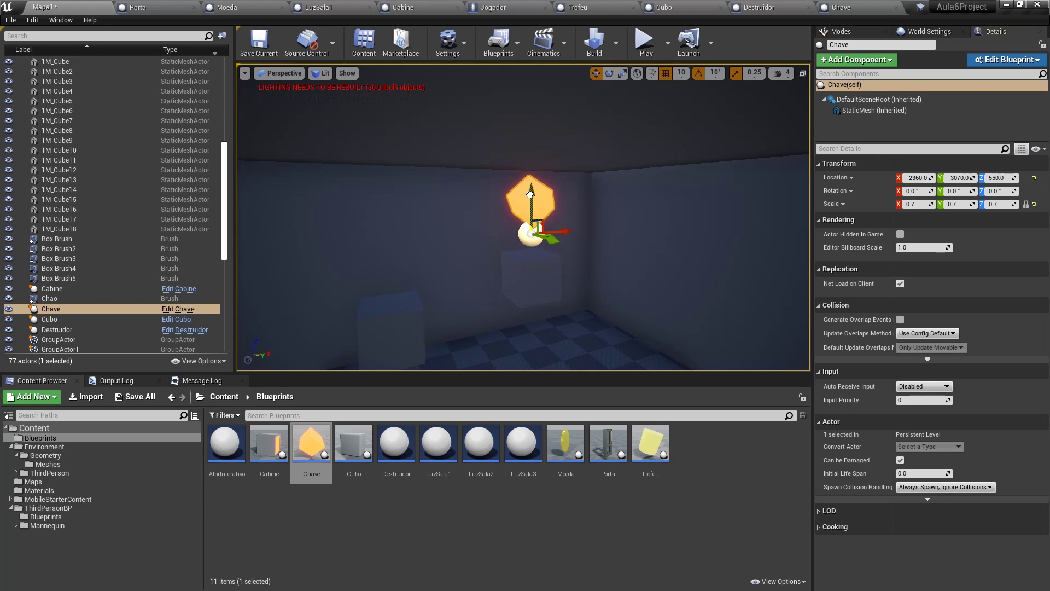
pyautogui.click(841, 8)
pyautogui.click(45, 75)
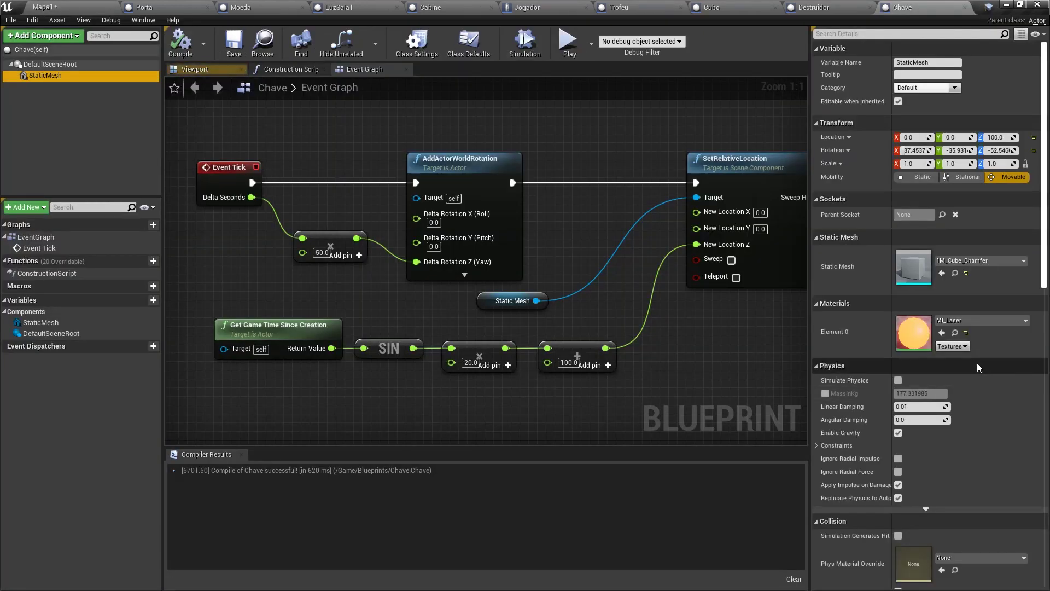
# Set the key mesh's collision preset to OverlapAllDynamic and add an On Component Begin Overlap event
pyautogui.scroll(-5, 974, 360)
pyautogui.scroll(-5, 970, 356)
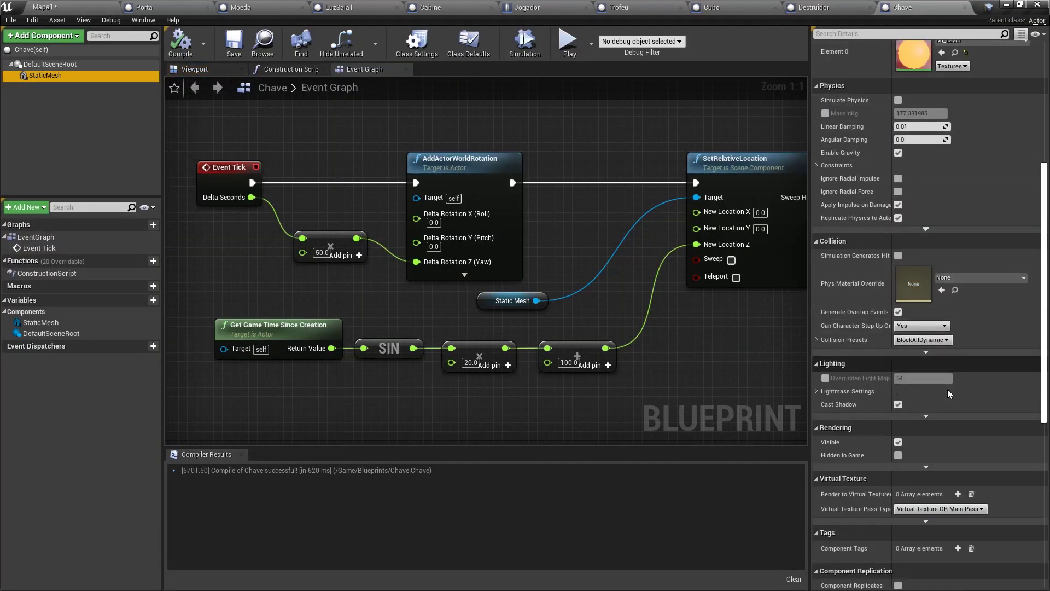
pyautogui.click(929, 340)
pyautogui.click(920, 391)
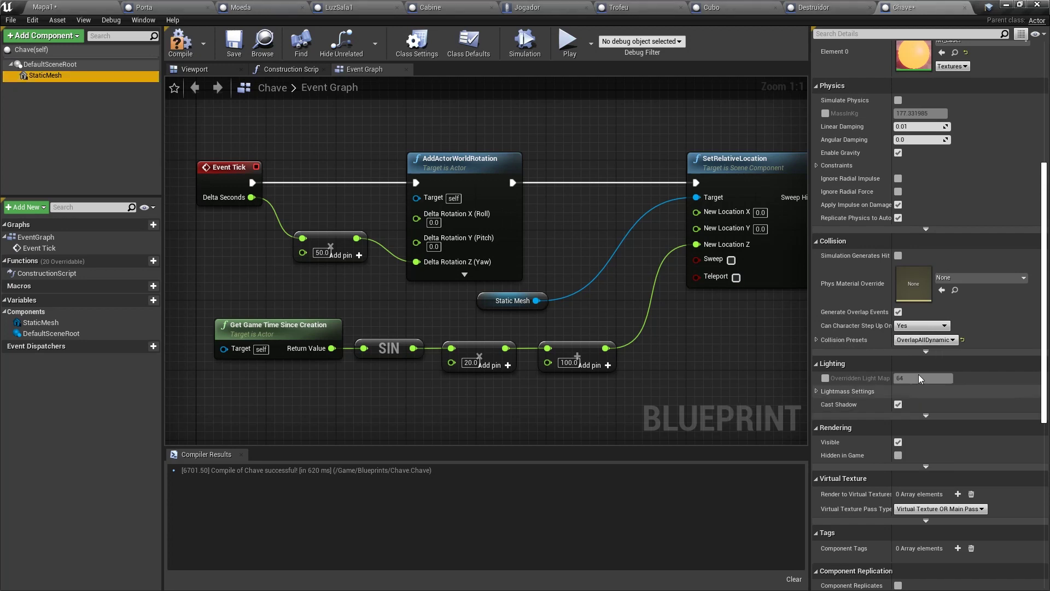
pyautogui.scroll(-4, 945, 375)
pyautogui.scroll(-5, 898, 448)
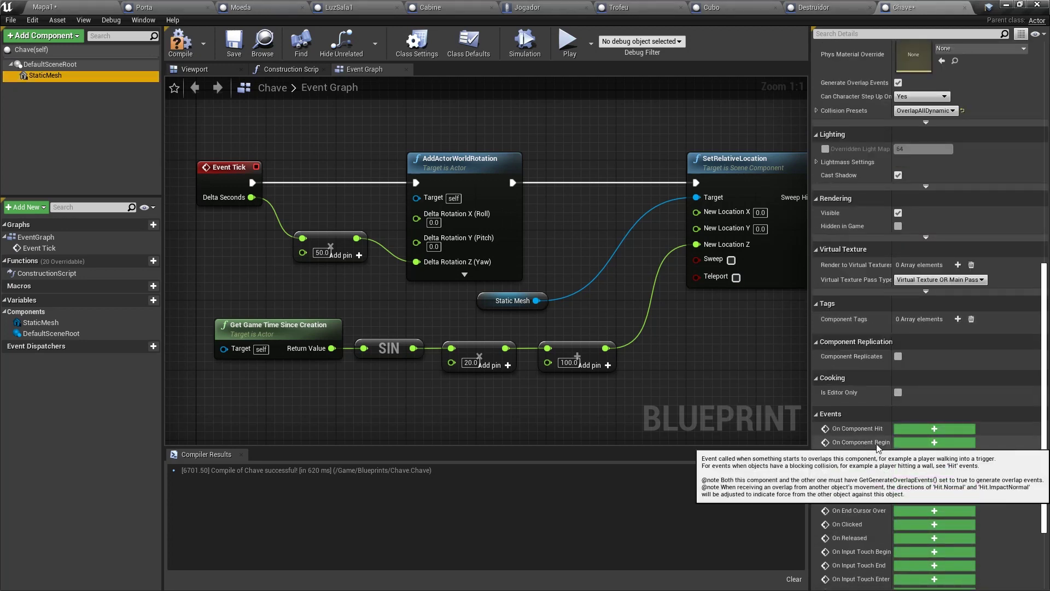
pyautogui.click(914, 442)
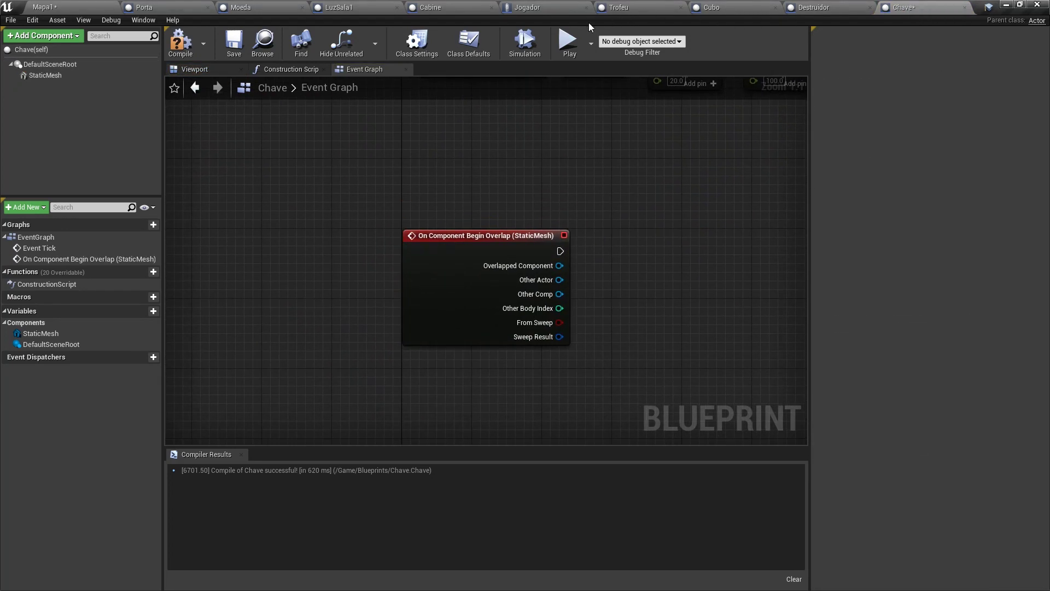
# Copy the light-changing nodes, including Set Light Color, from Cubo into the Chave graph
pyautogui.click(736, 5)
pyautogui.moveTo(611, 220); pyautogui.dragTo(728, 200, button='right')
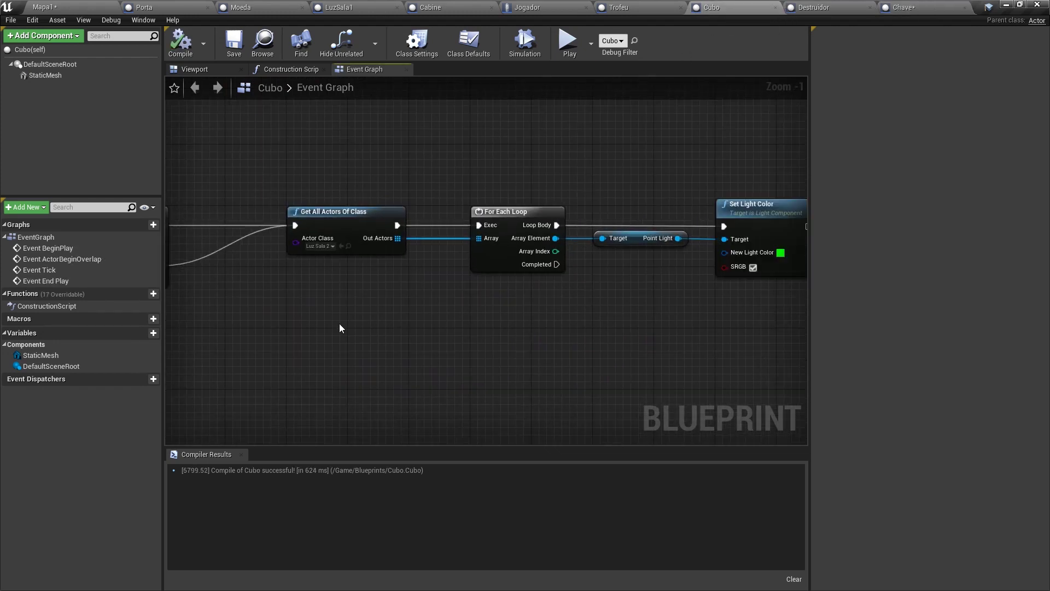
pyautogui.moveTo(339, 323); pyautogui.dragTo(525, 206)
pyautogui.moveTo(699, 180); pyautogui.dragTo(755, 176)
pyautogui.moveTo(734, 217); pyautogui.dragTo(582, 207)
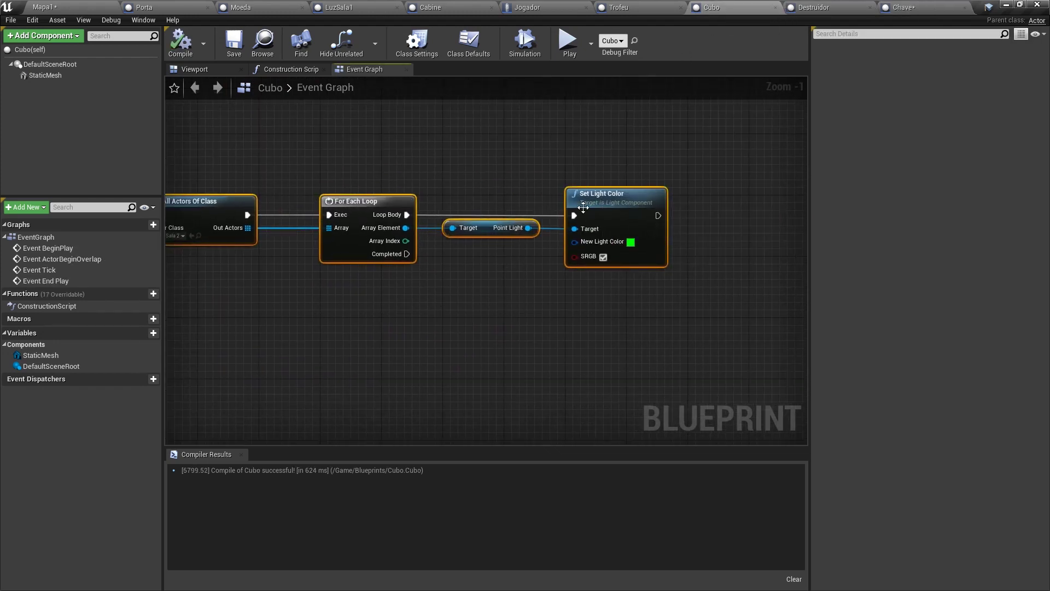
pyautogui.click(902, 7)
pyautogui.hotkey('ctrl', 'v')
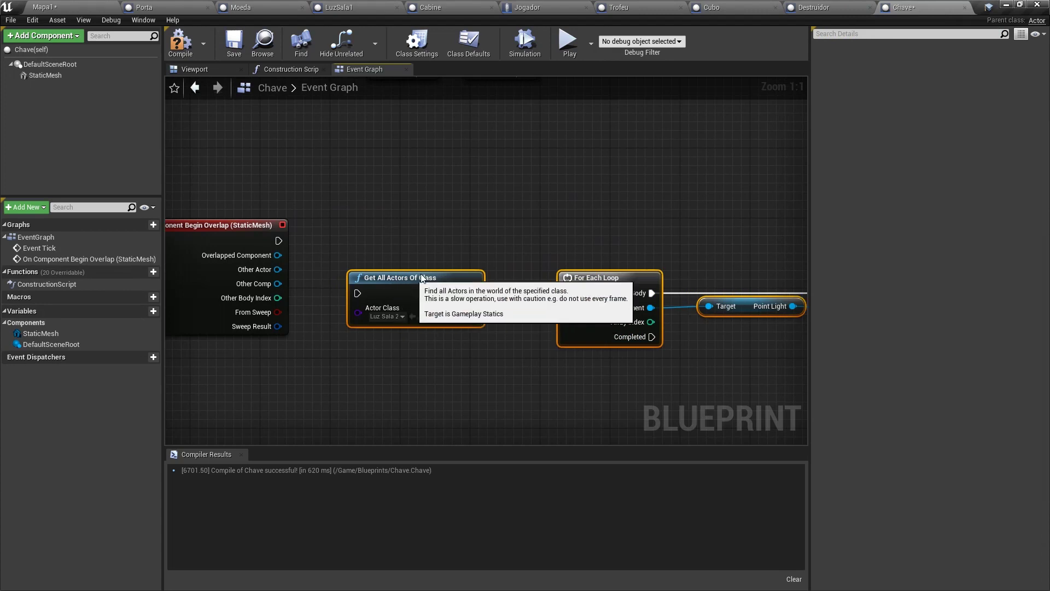
pyautogui.scroll(1, 525, 240)
pyautogui.moveTo(525, 239); pyautogui.dragTo(516, 231)
# Cast Other Actor to Jogador and set Get All Actors' class to Luz Sala 3
pyautogui.moveTo(278, 269); pyautogui.dragTo(336, 253)
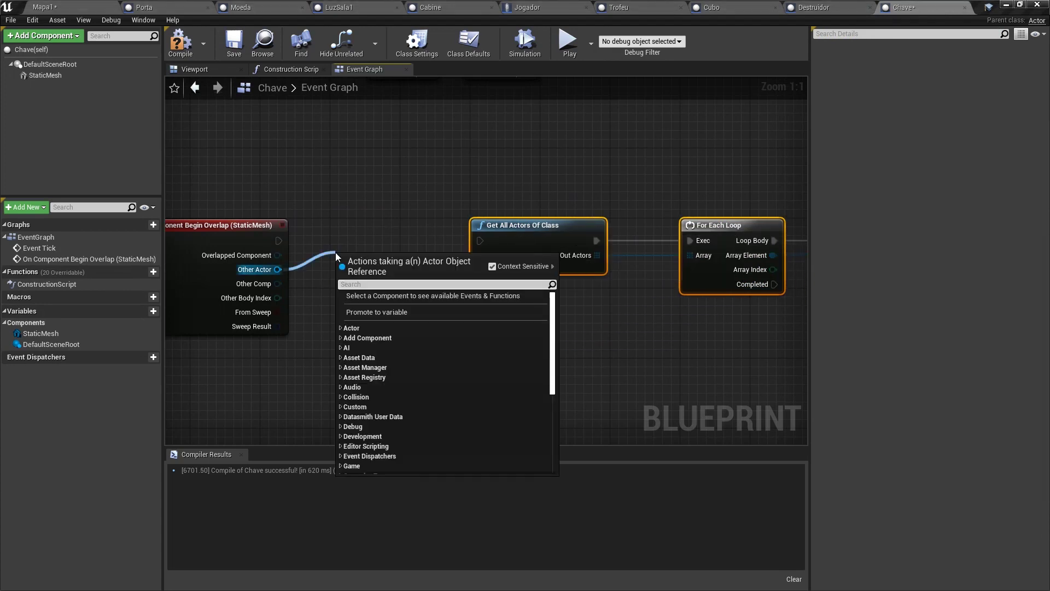
pyautogui.write('jogador')
pyautogui.press('Return')
pyautogui.moveTo(384, 269)
pyautogui.mouseDown()
pyautogui.moveTo(376, 234)
pyautogui.moveTo(480, 241)
pyautogui.mouseUp()
pyautogui.click(536, 261)
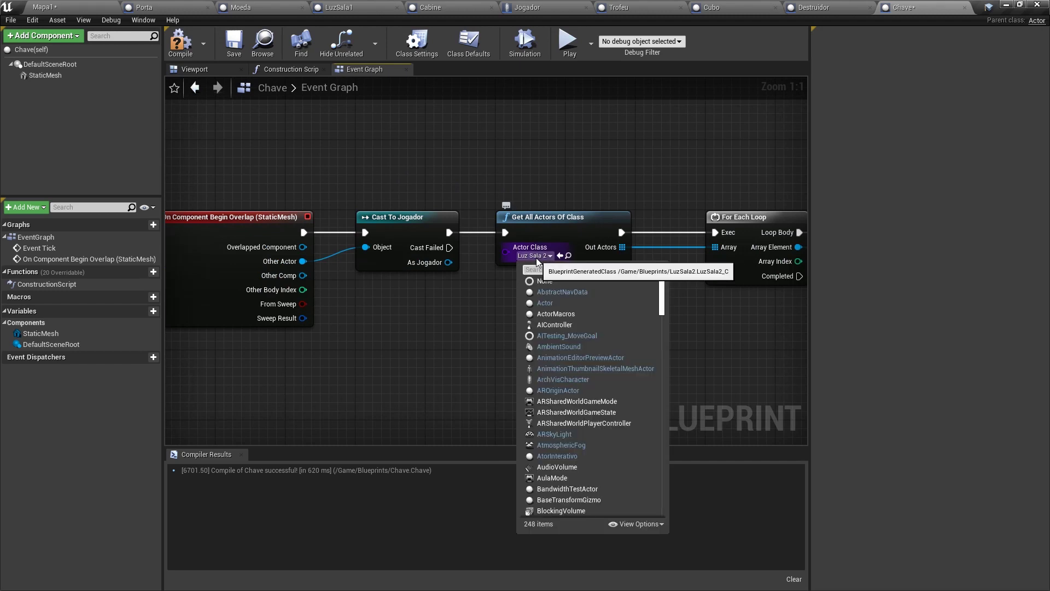
pyautogui.write('luz')
pyautogui.click(547, 320)
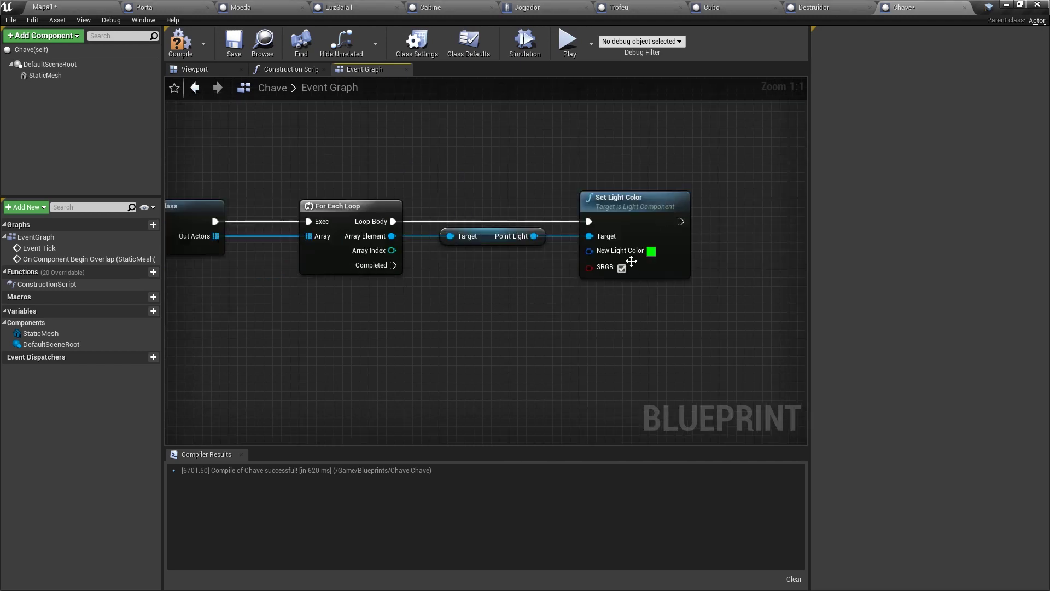
# Add a DestroyActor node after the loop's Completed output
pyautogui.moveTo(631, 261); pyautogui.dragTo(503, 304, button='right')
pyautogui.moveTo(389, 230); pyautogui.dragTo(454, 279)
pyautogui.write('destroy ac')
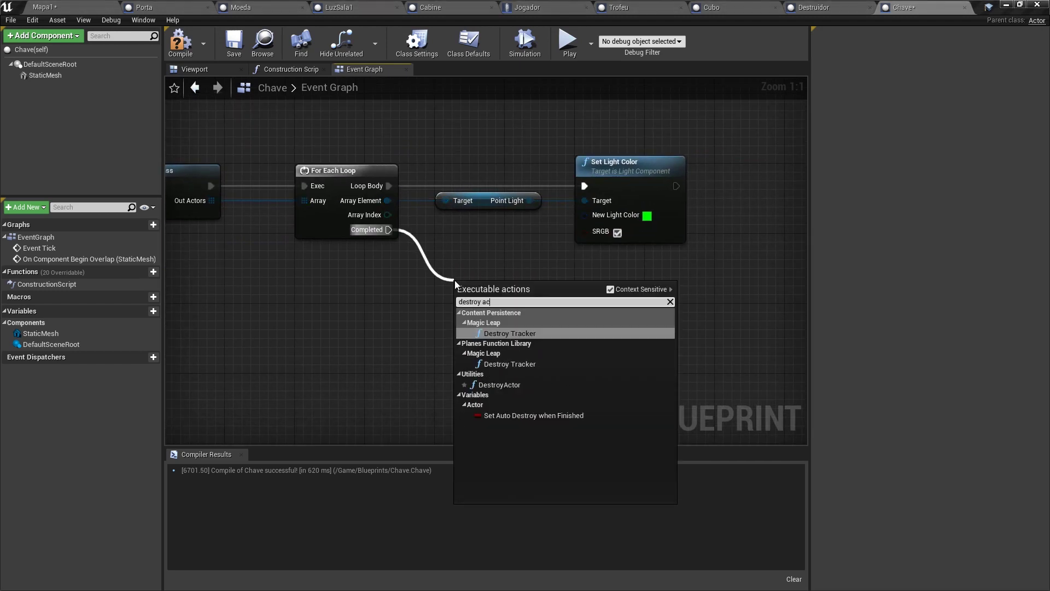
pyautogui.write('tor')
pyautogui.press('Return')
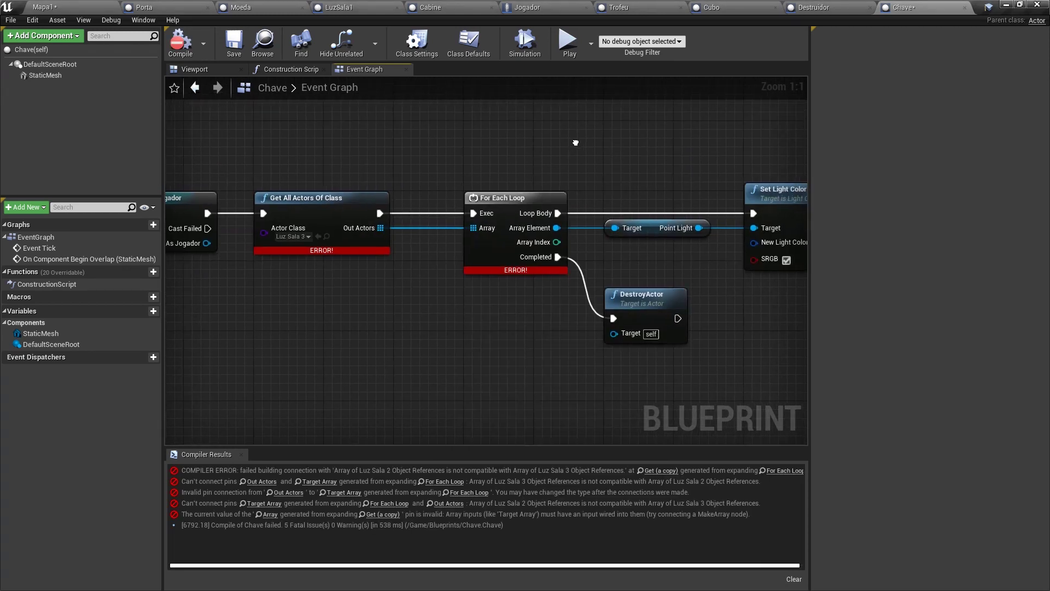
# Remove the mismatched wires and connect Out Actors to the For Each Loop's Array input
pyautogui.moveTo(610, 152); pyautogui.dragTo(538, 166, button='right')
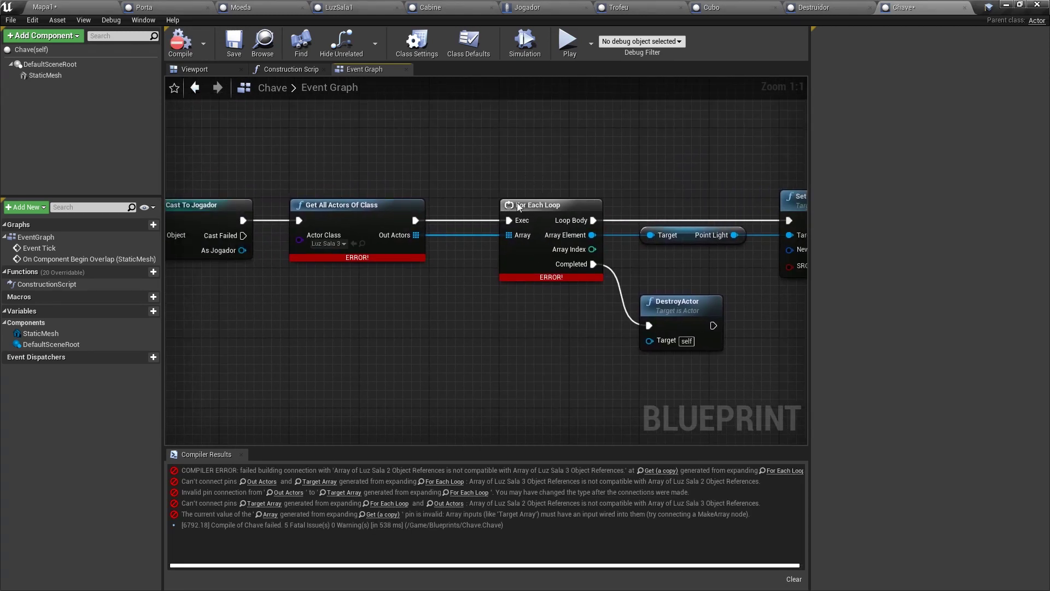
pyautogui.moveTo(417, 236)
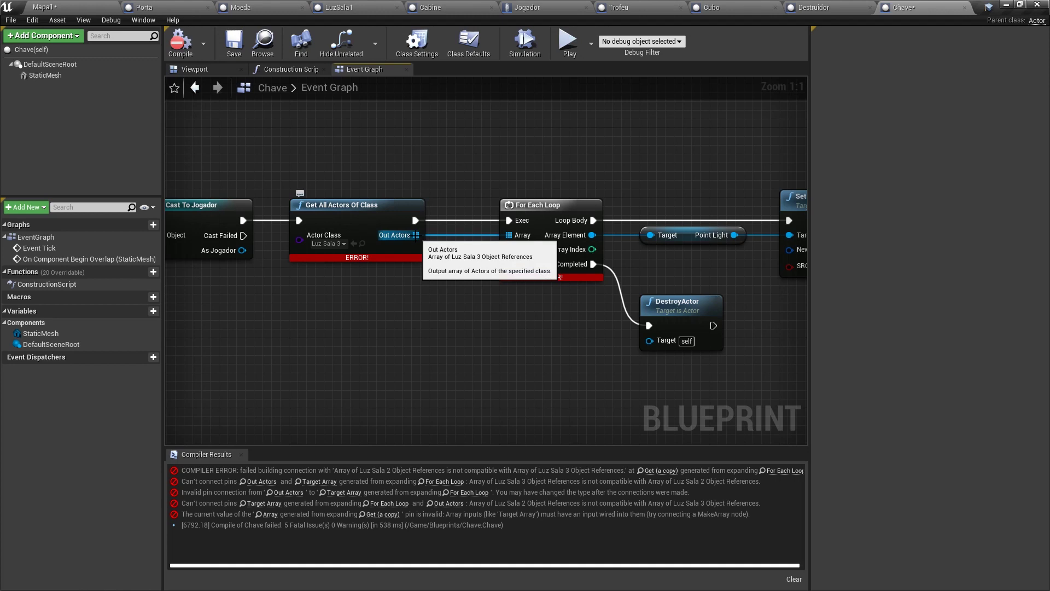
pyautogui.moveTo(509, 235)
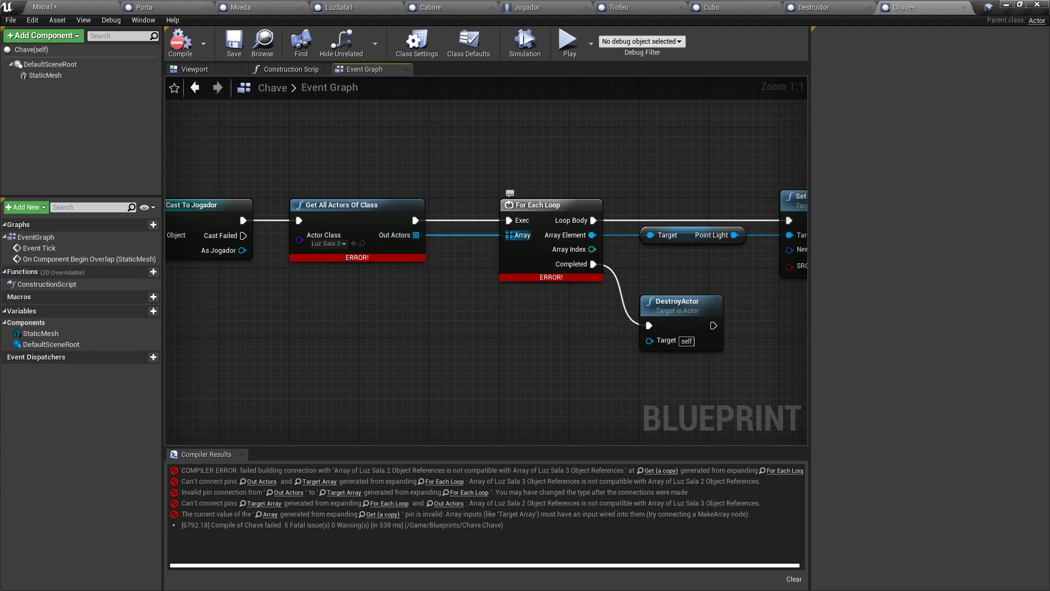
pyautogui.keyDown('ctrl'); pyautogui.moveTo(509, 235); pyautogui.dragTo(432, 222); pyautogui.keyUp('ctrl')
pyautogui.keyDown('ctrl'); pyautogui.moveTo(590, 234); pyautogui.dragTo(604, 169); pyautogui.keyUp('ctrl')
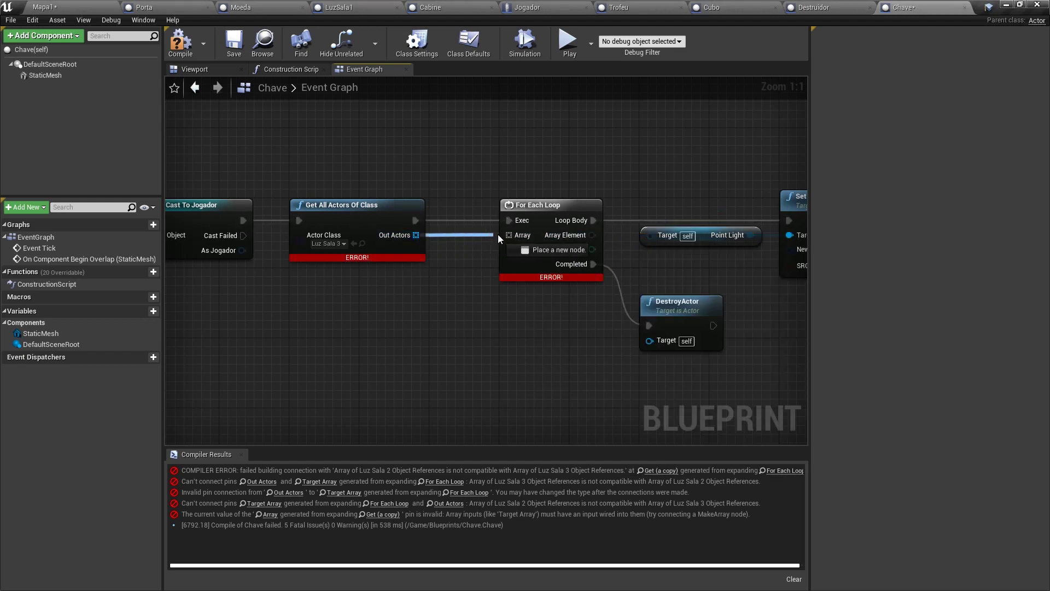
pyautogui.moveTo(414, 239); pyautogui.dragTo(509, 235)
pyautogui.moveTo(592, 235); pyautogui.dragTo(454, 236, button='right')
pyautogui.moveTo(453, 236); pyautogui.dragTo(514, 237)
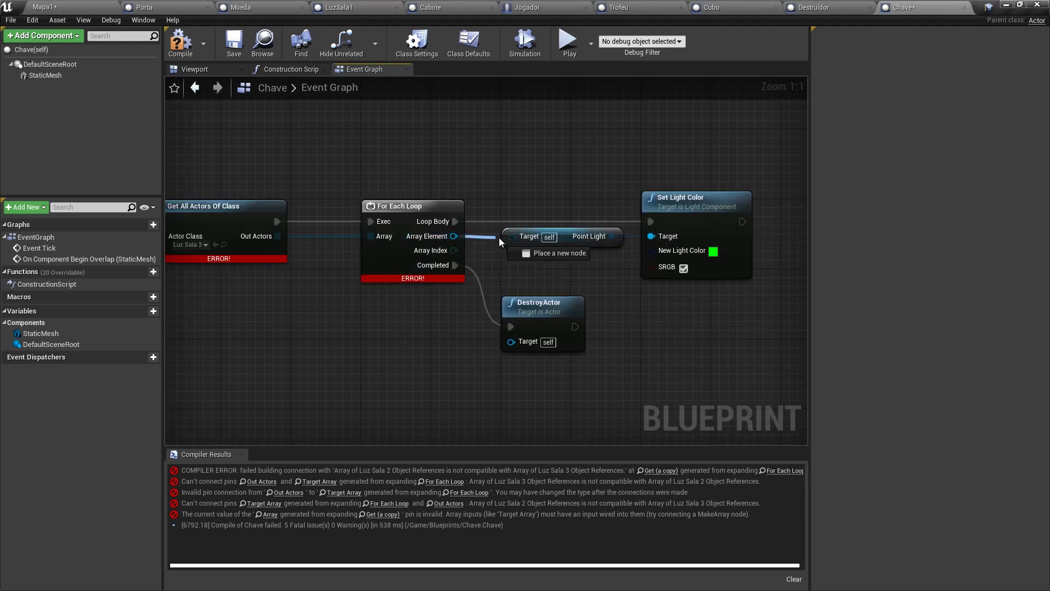
pyautogui.click(565, 235)
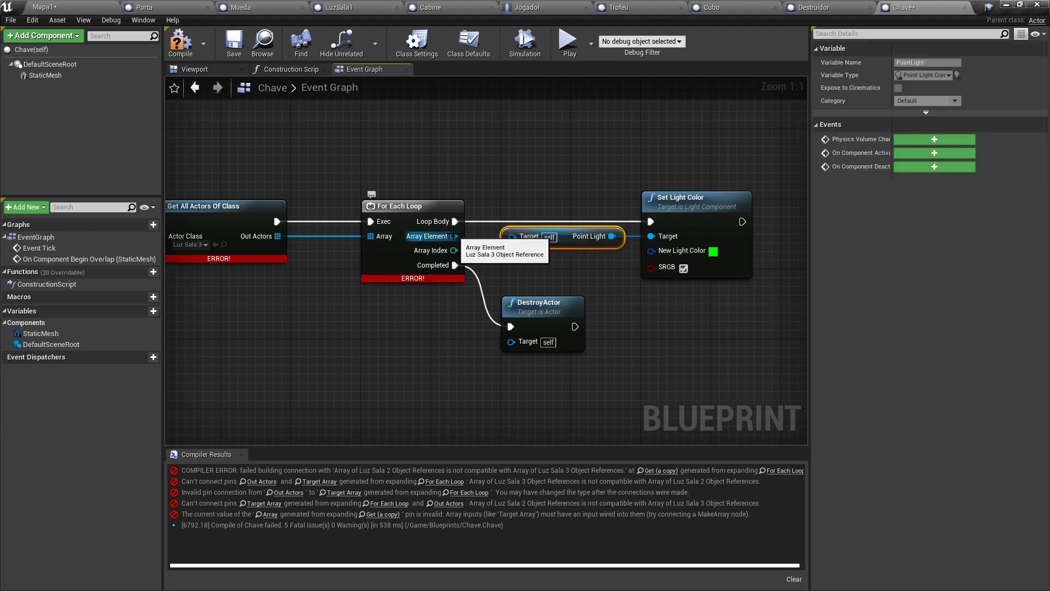
pyautogui.click(495, 267)
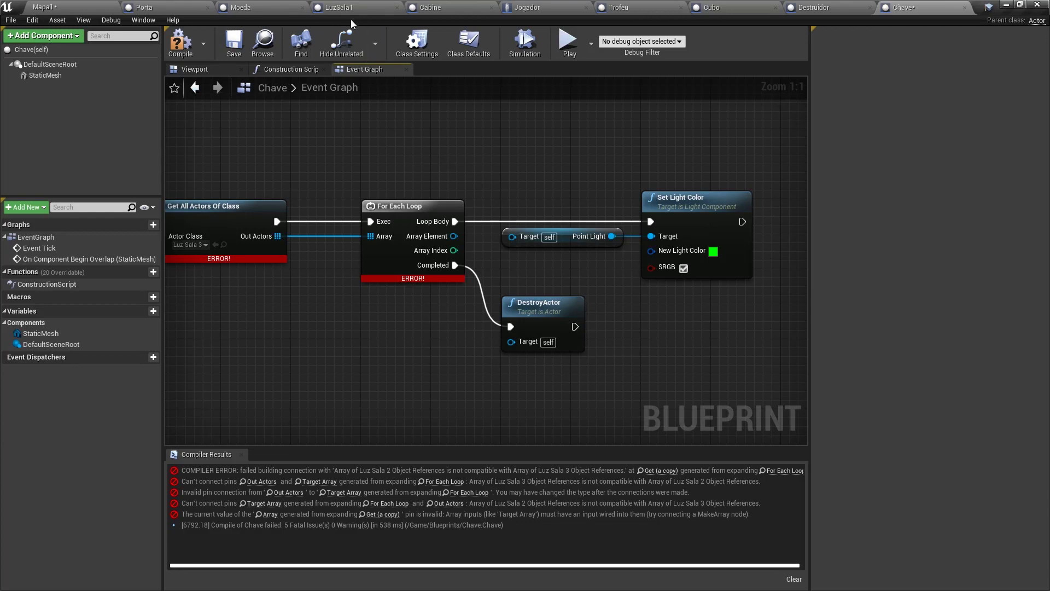
# Replace the old Point Light getter with one from Array Element, wire it to Set Light Color, and compile
pyautogui.moveTo(534, 176); pyautogui.dragTo(499, 145, button='right')
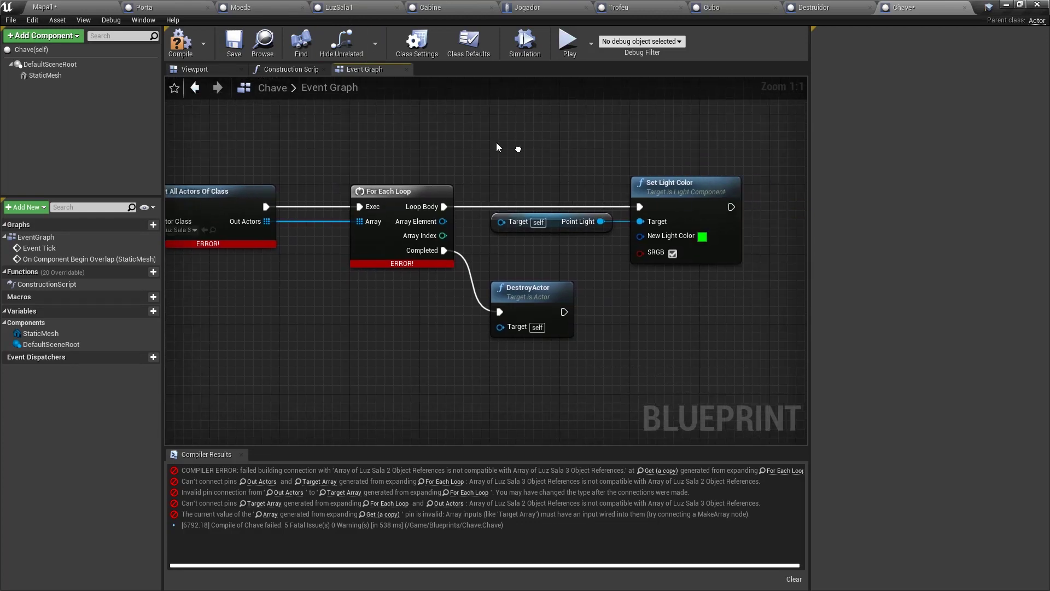
pyautogui.moveTo(474, 250); pyautogui.dragTo(491, 168)
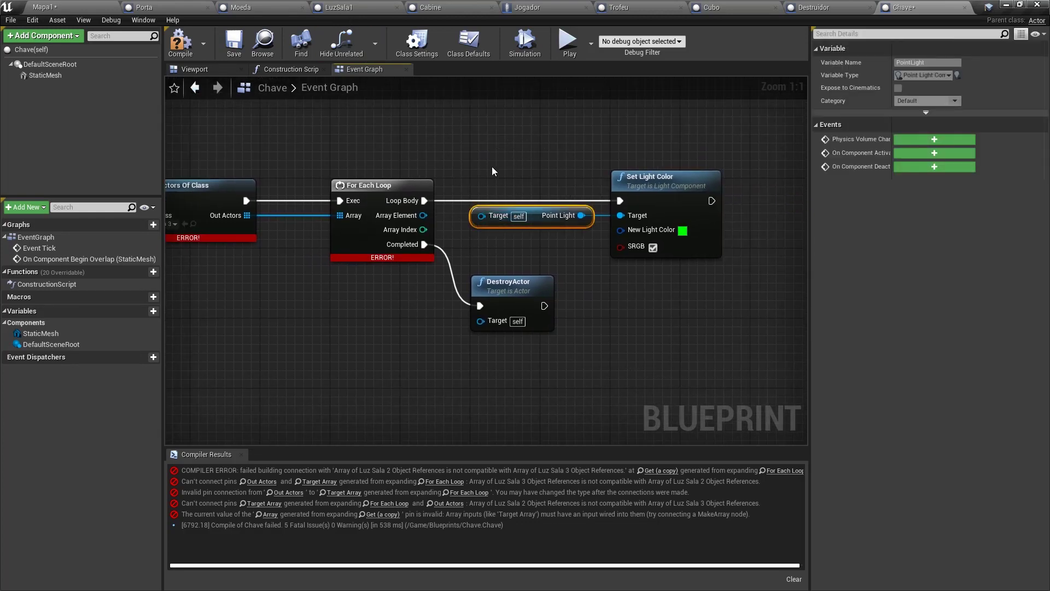
pyautogui.press('Delete')
pyautogui.moveTo(423, 214); pyautogui.dragTo(473, 217)
pyautogui.write('point light')
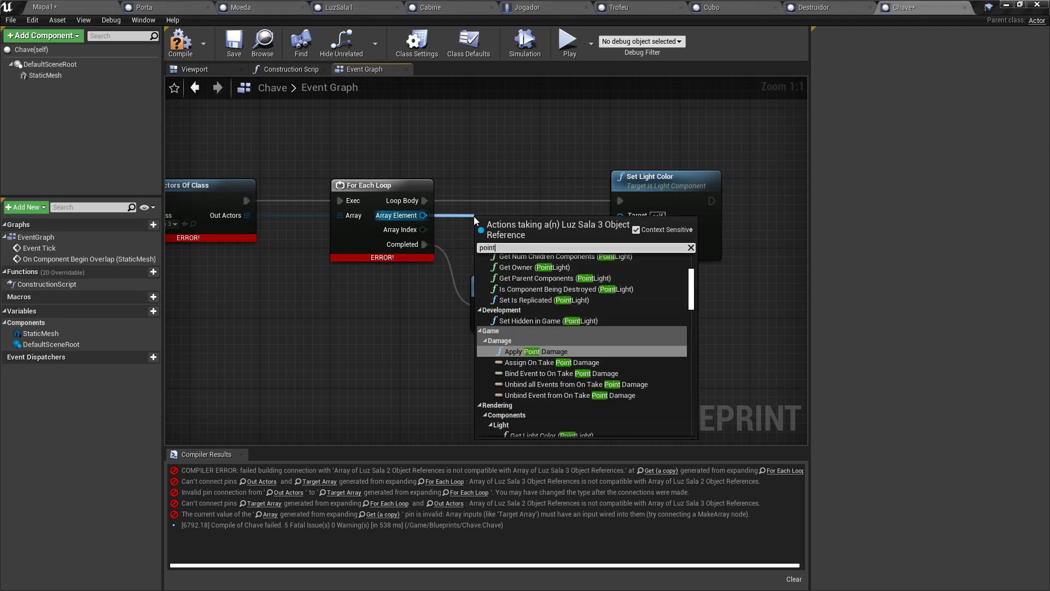
pyautogui.press('Return')
pyautogui.moveTo(565, 215); pyautogui.dragTo(621, 215)
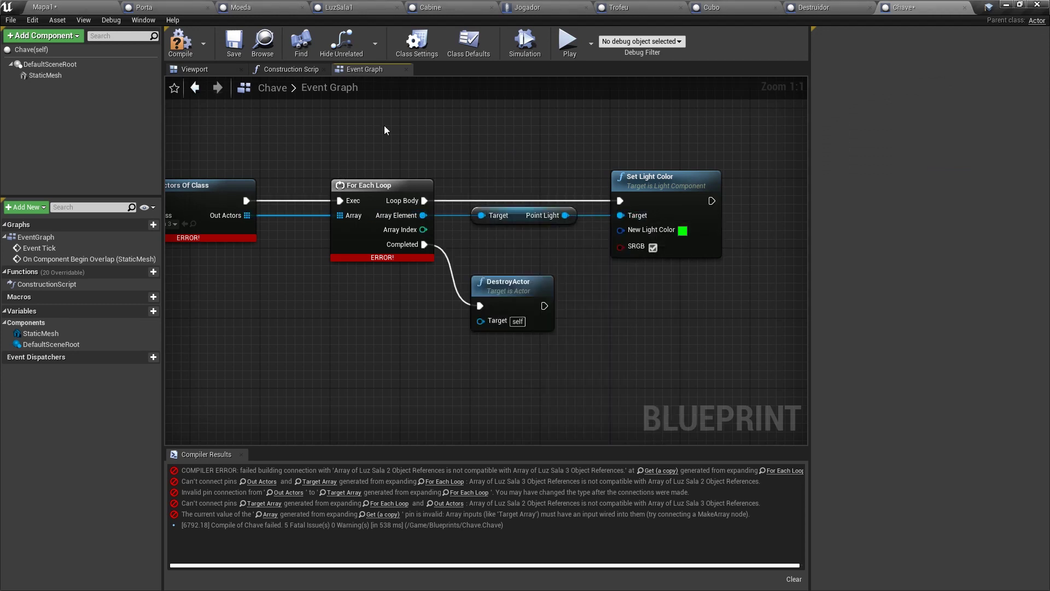
pyautogui.click(181, 41)
pyautogui.moveTo(340, 153); pyautogui.dragTo(528, 162, button='right')
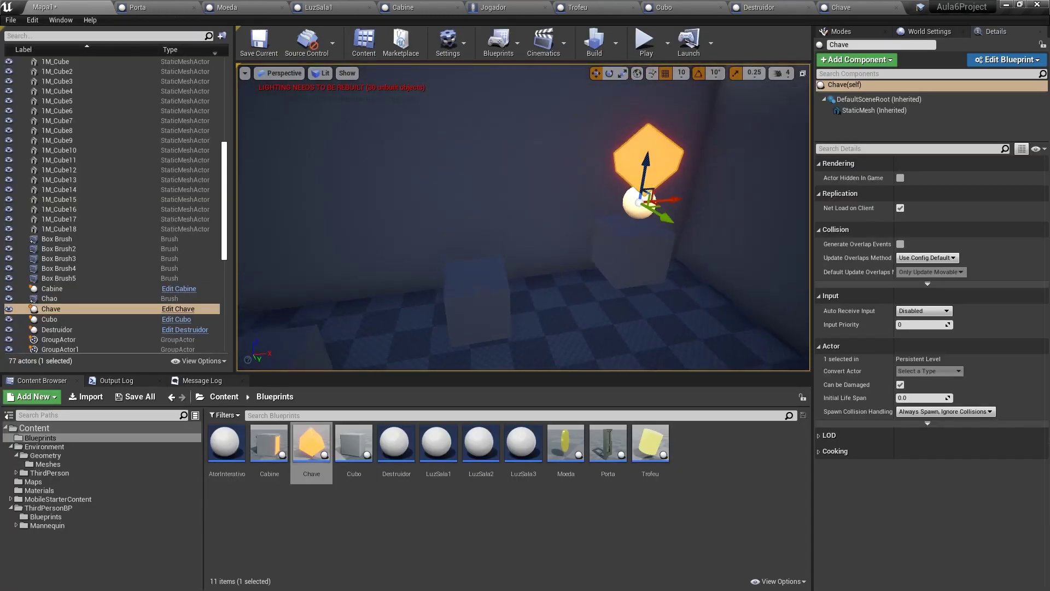
# Playtest the level, walking the character through the doorway into the lit room, then stop
pyautogui.moveTo(504, 238); pyautogui.dragTo(505, 284, button='right')
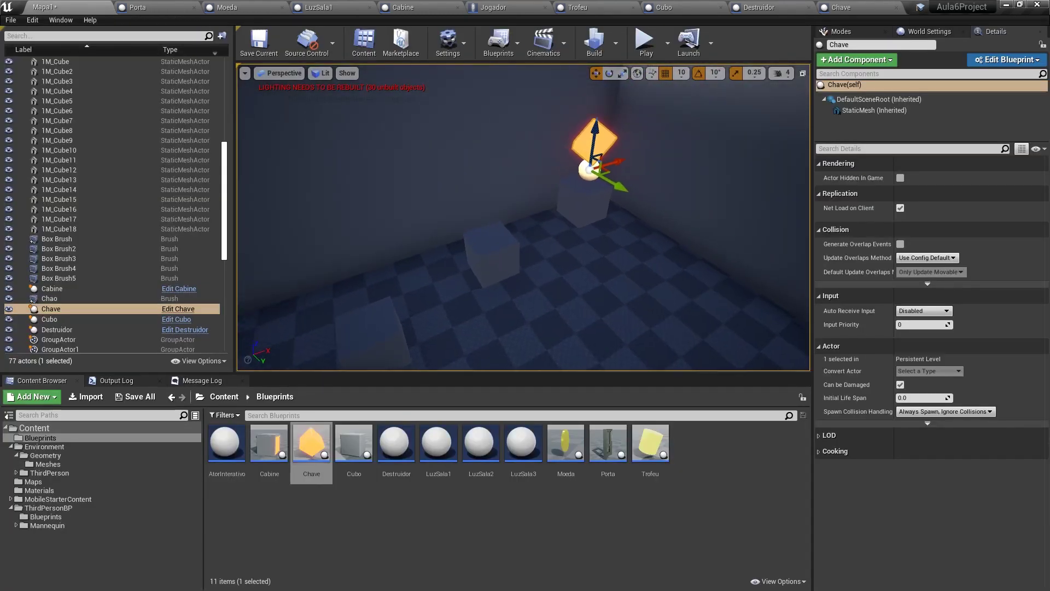
pyautogui.rightClick(481, 274)
pyautogui.click(517, 558)
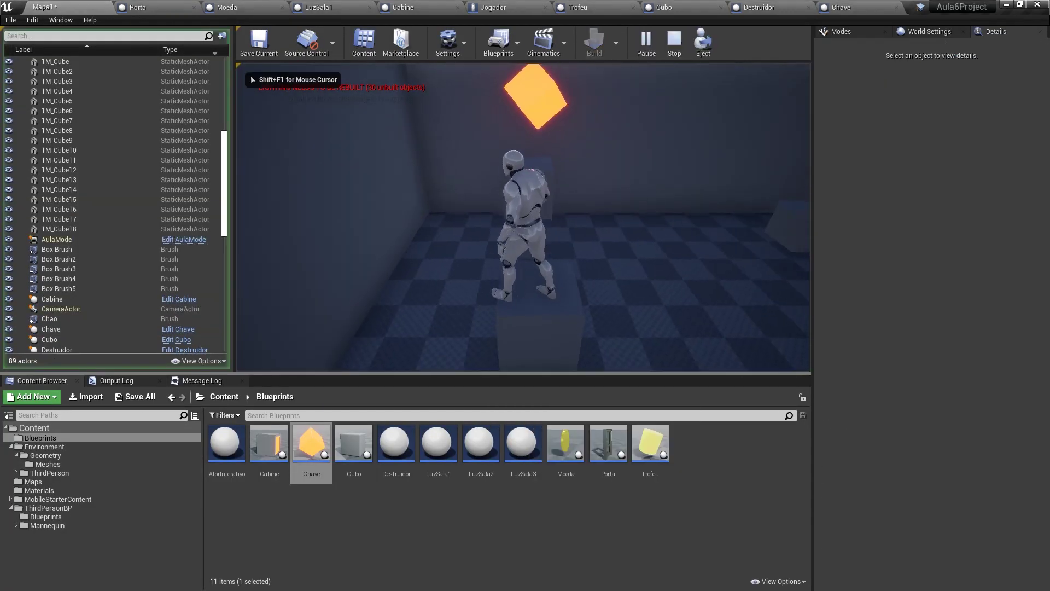
pyautogui.press('w')
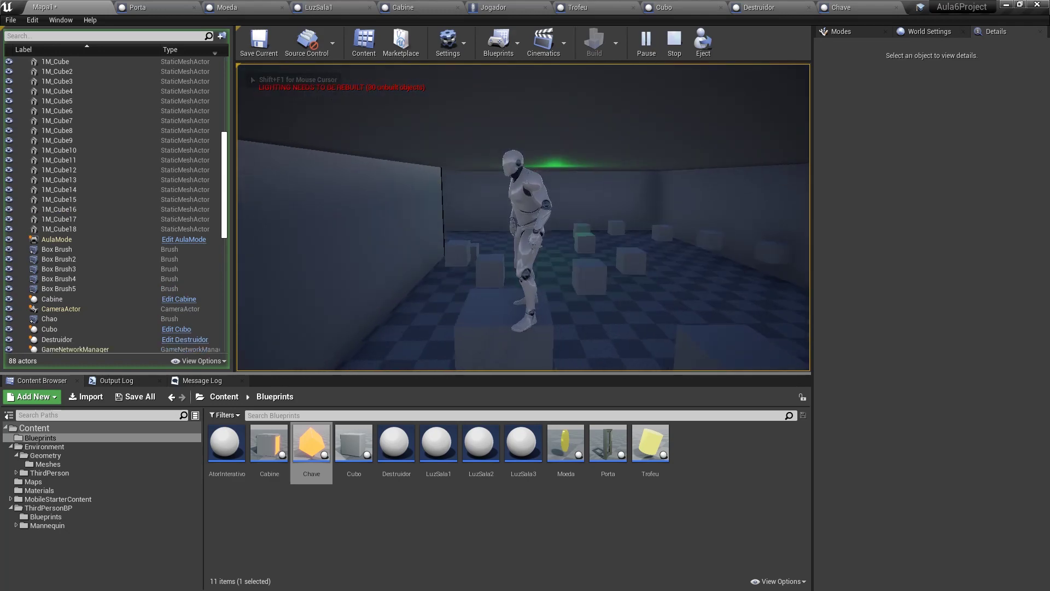
pyautogui.press('w')
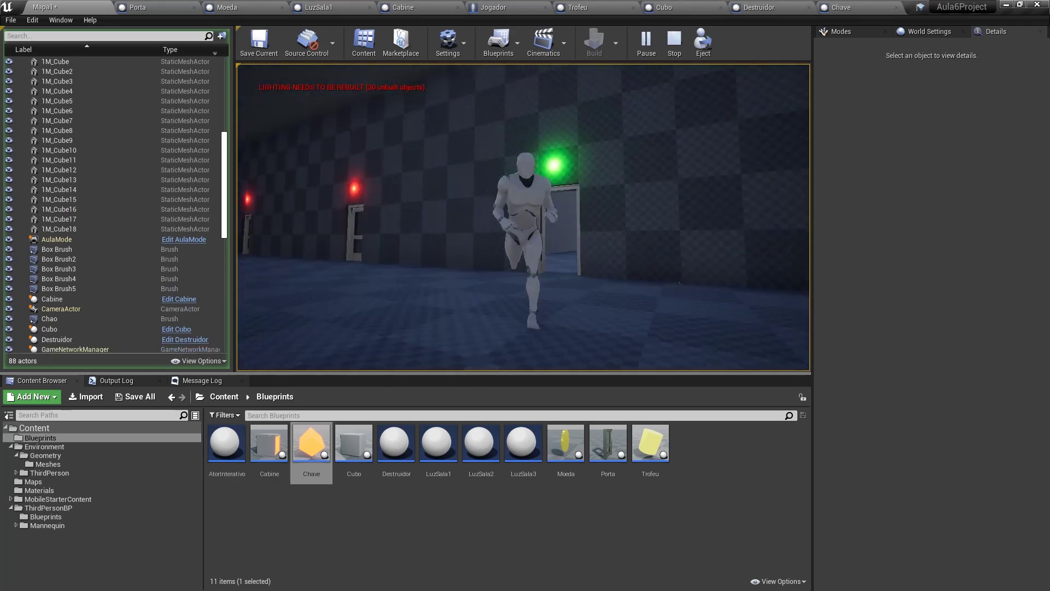
pyautogui.press('Escape')
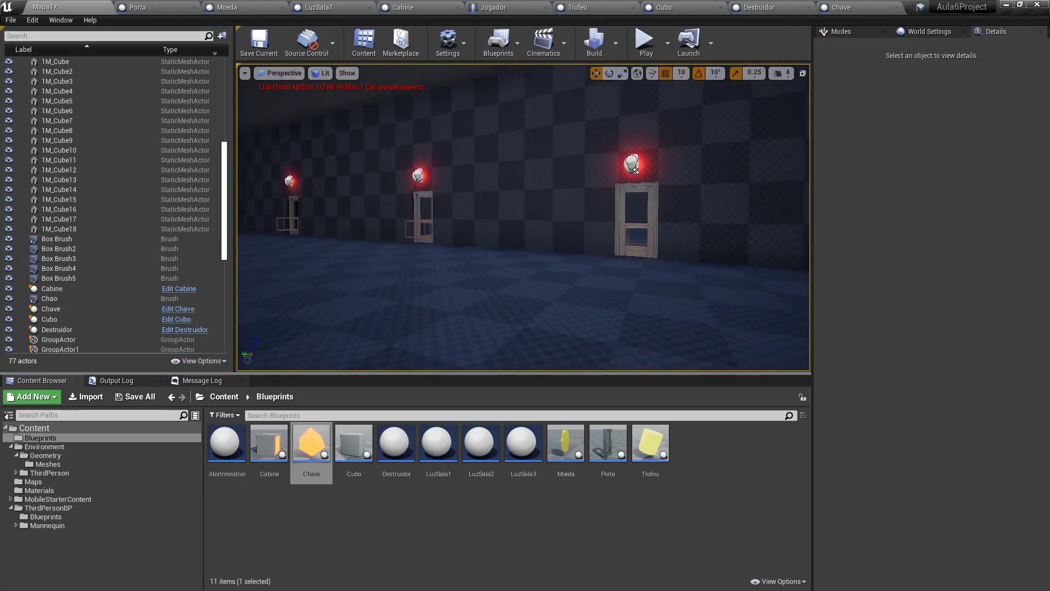
# Orbit the viewport toward the caged player start and back to the three lit doorways
pyautogui.moveTo(524, 219); pyautogui.dragTo(383, 219, button='right')
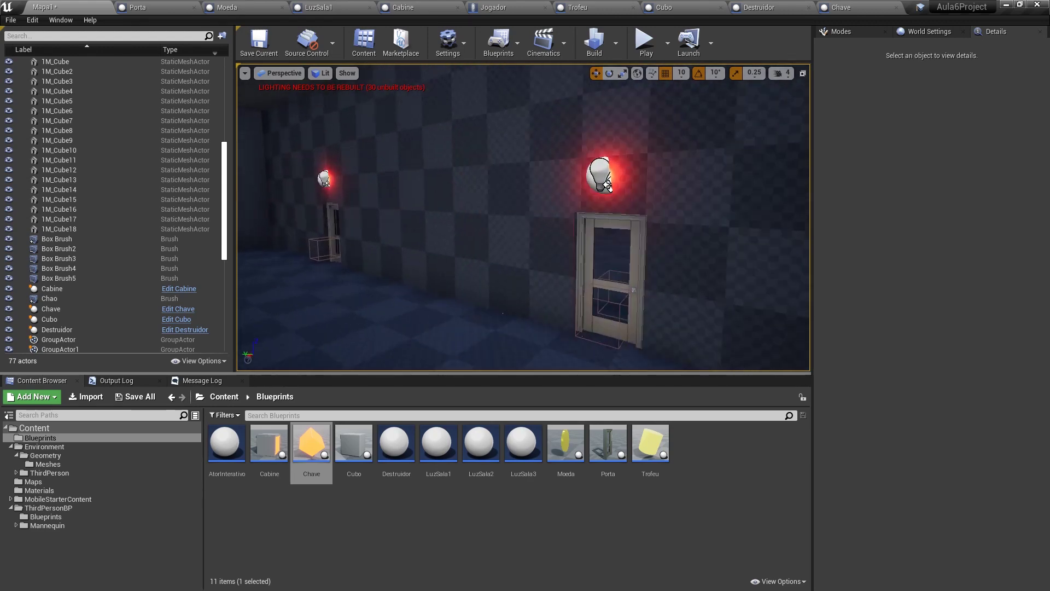
pyautogui.moveTo(524, 219); pyautogui.dragTo(524, 164)
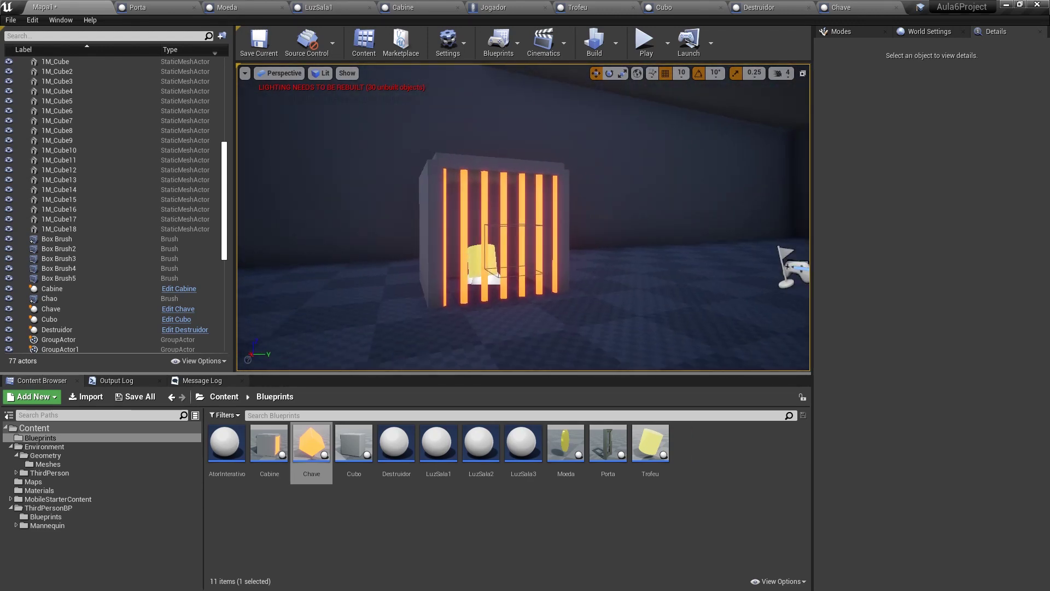
pyautogui.moveTo(523, 219); pyautogui.dragTo(382, 219, button='right')
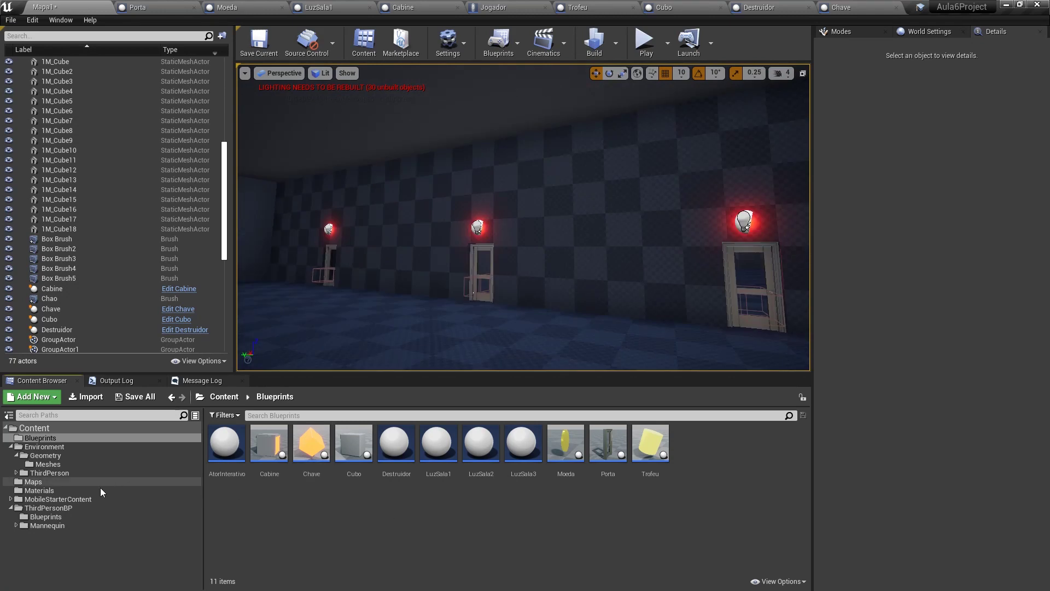
# Open AulaMode in the full Blueprint editor and add a Boolean variable named Sala1Completa
pyautogui.click(67, 516)
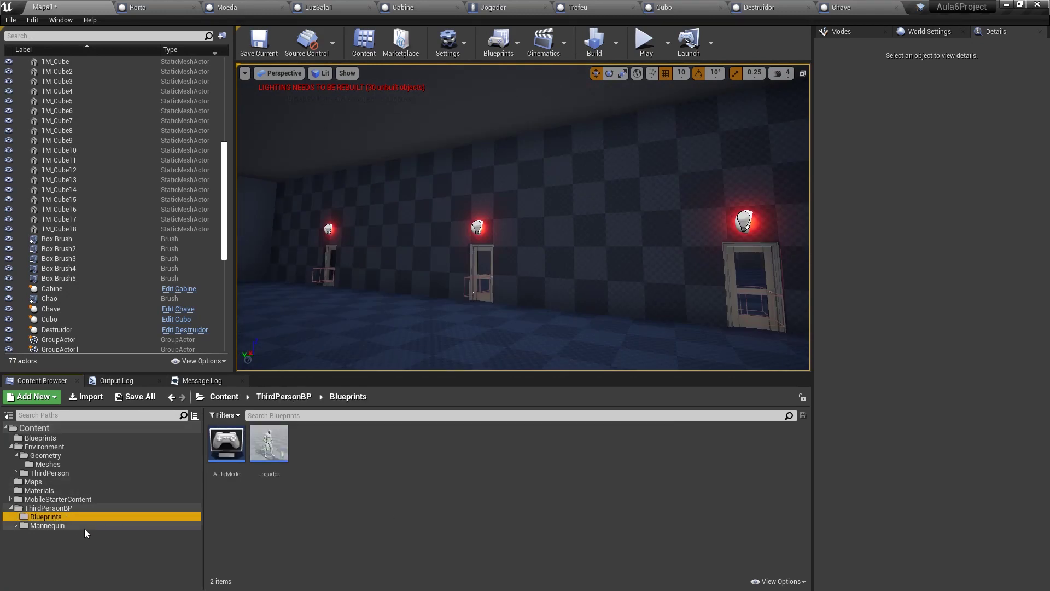
pyautogui.doubleClick(226, 443)
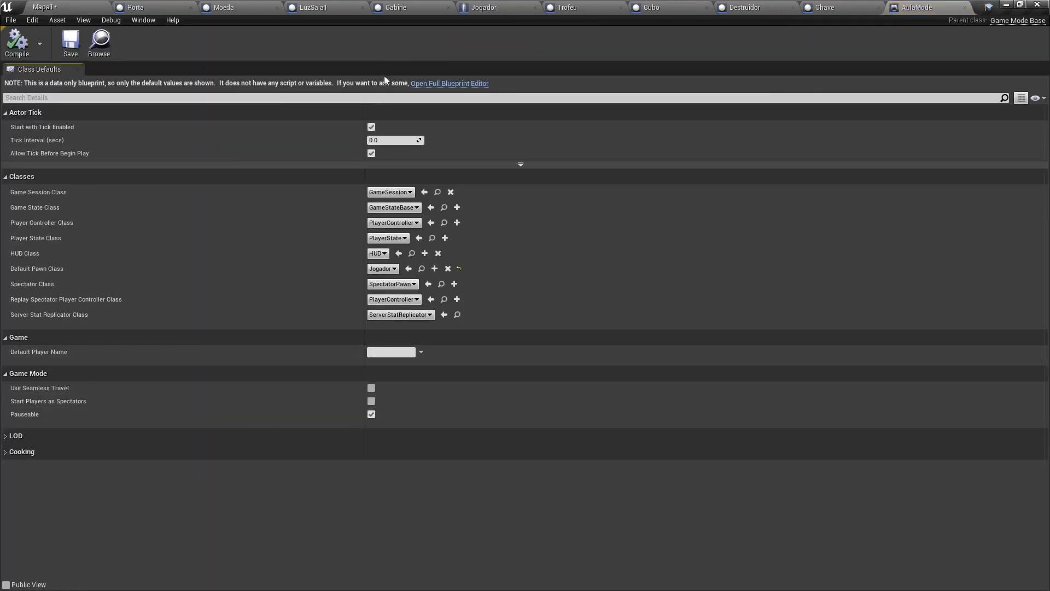
pyautogui.click(445, 84)
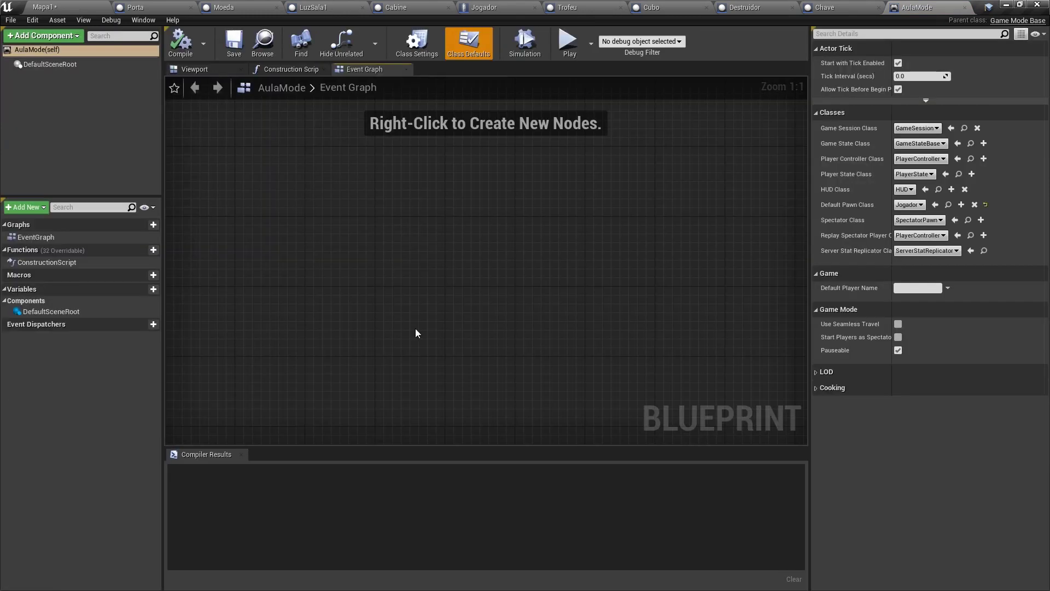
pyautogui.click(143, 291)
pyautogui.click(68, 323)
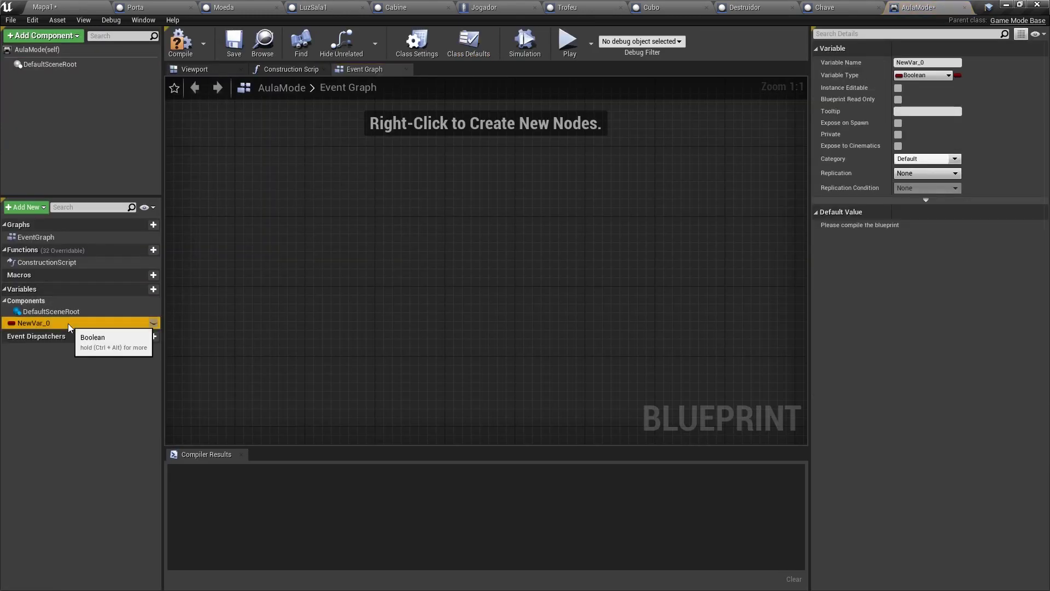
pyautogui.click(67, 323)
pyautogui.write('Sala1Com')
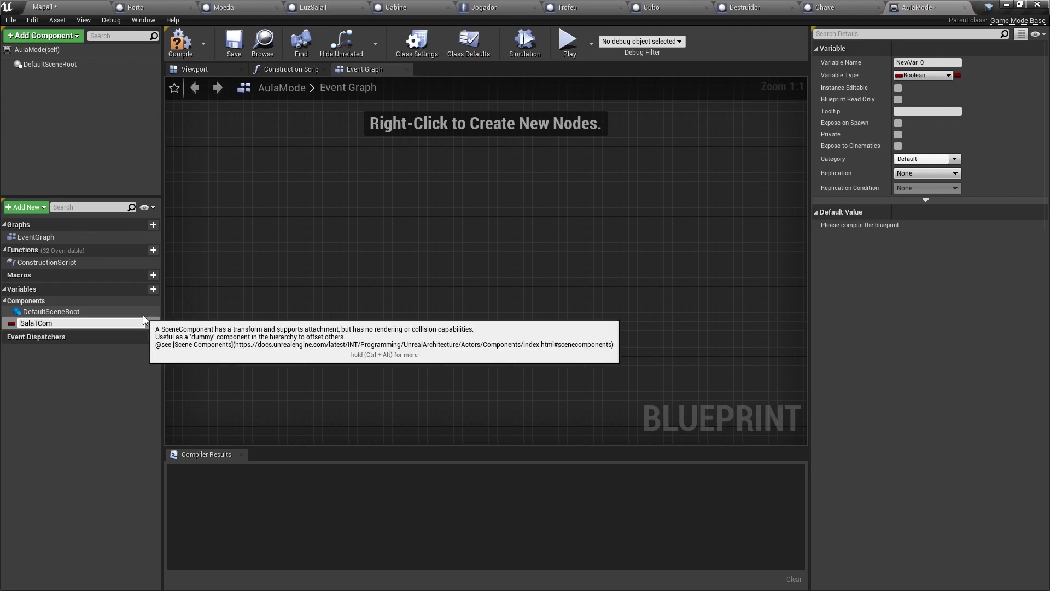
pyautogui.write('pleta')
pyautogui.press('Return')
# Add Booleans Sala2Completa and Sala3Completa, then compile and save AulaMode
pyautogui.click(153, 290)
pyautogui.write('Sala')
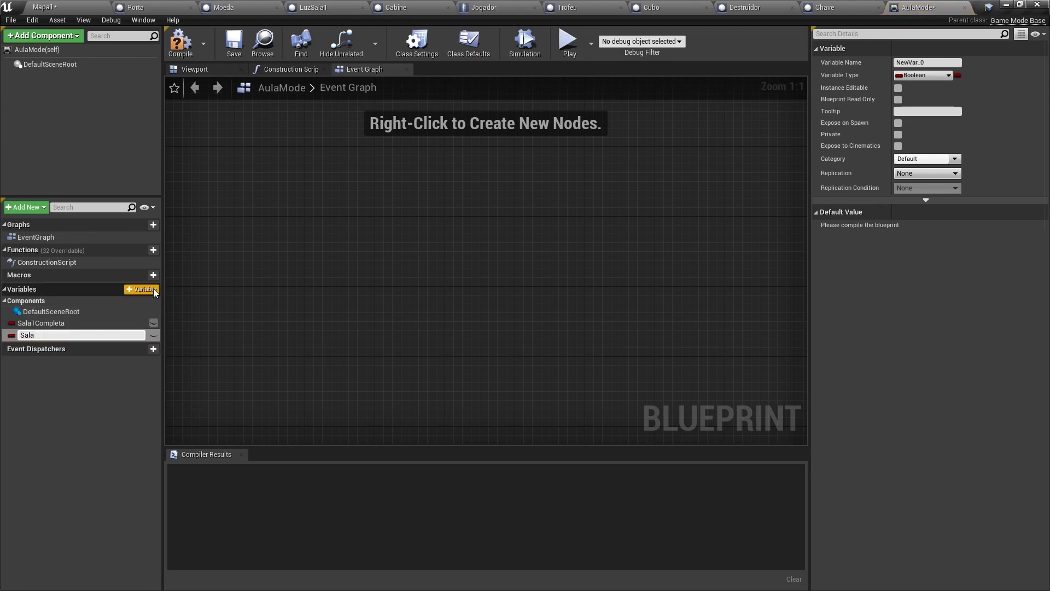
pyautogui.write('2Completa')
pyautogui.press('Return')
pyautogui.click(155, 291)
pyautogui.write('Sal')
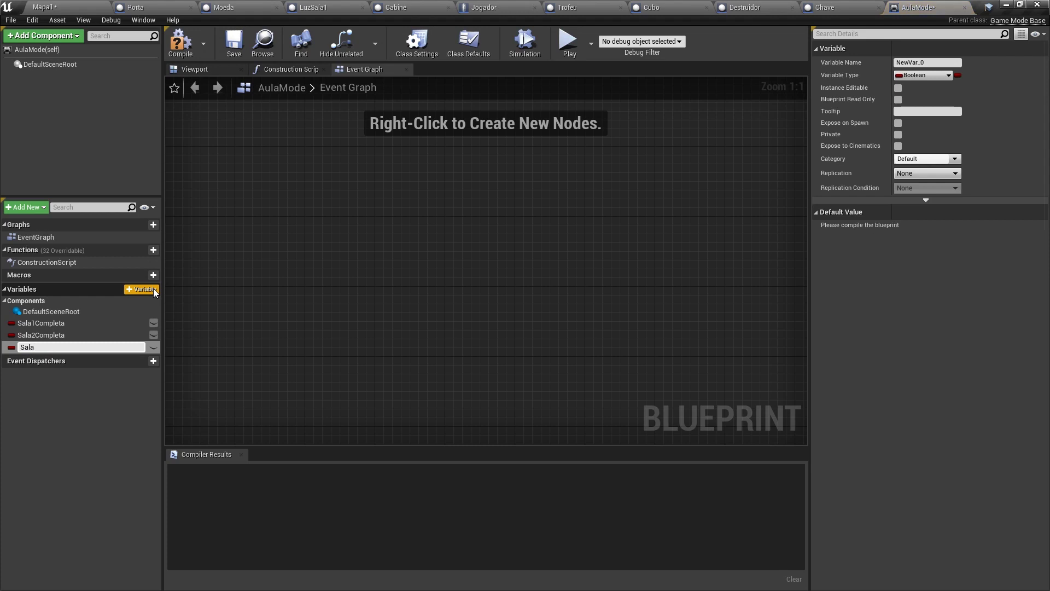
pyautogui.write('a')
pyautogui.press('Return')
pyautogui.hotkey('ctrl', 's')
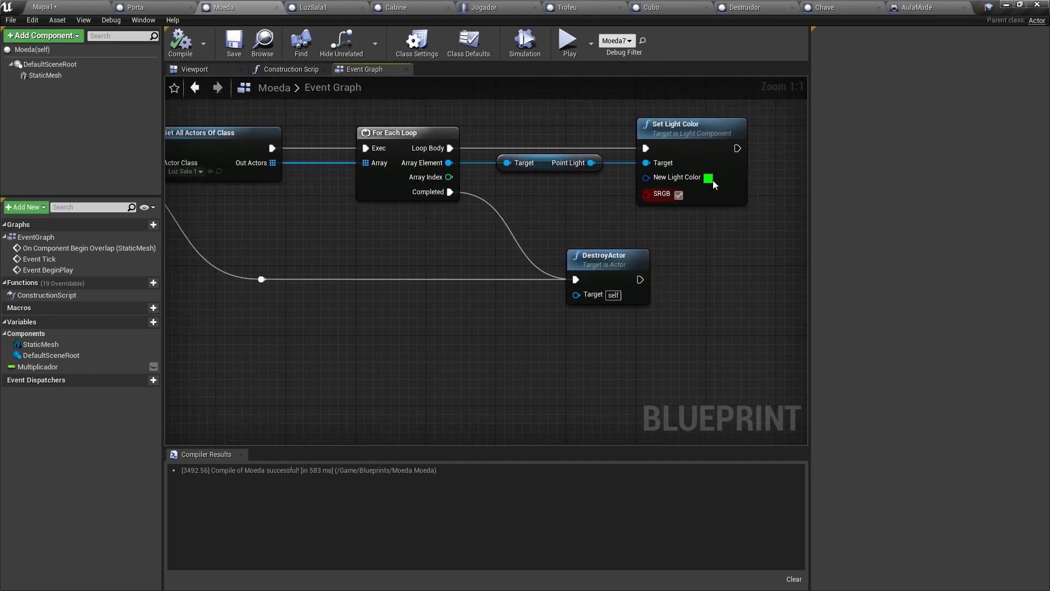
# Check Sala1Completa's settings, then return to the Moeda graph to search for a node
pyautogui.click(901, 6)
pyautogui.click(41, 323)
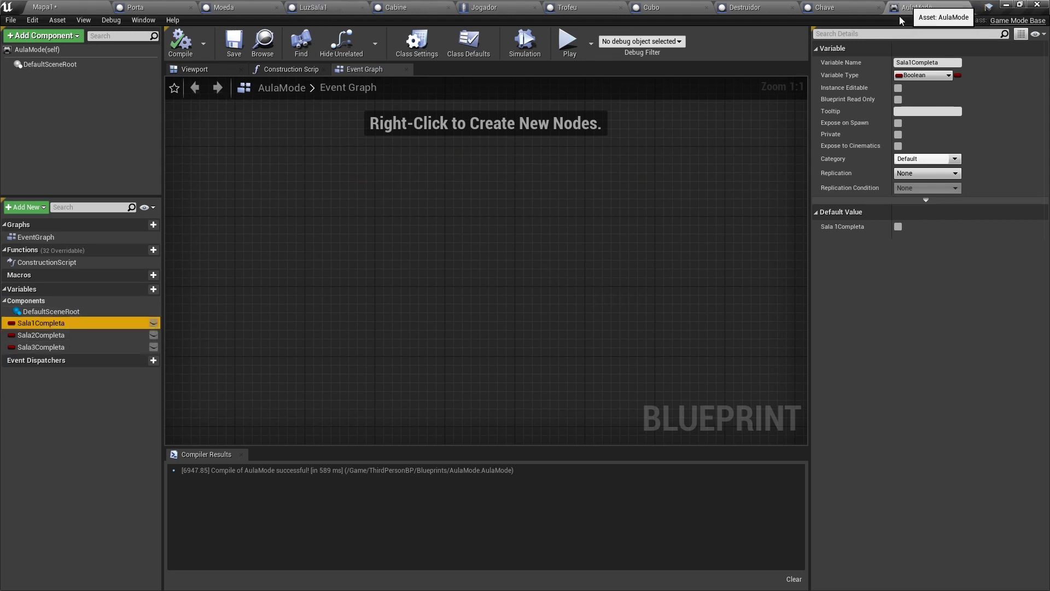
pyautogui.click(175, 7)
pyautogui.click(236, 6)
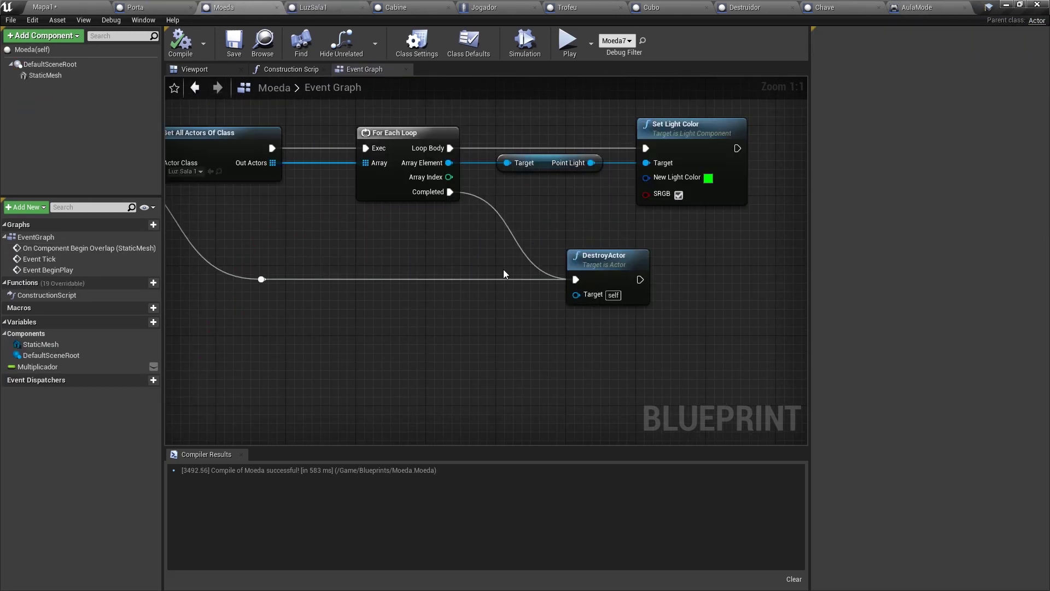
pyautogui.rightClick(393, 330)
# Add a Get Game Mode node to the Moeda graph
pyautogui.write('get game m')
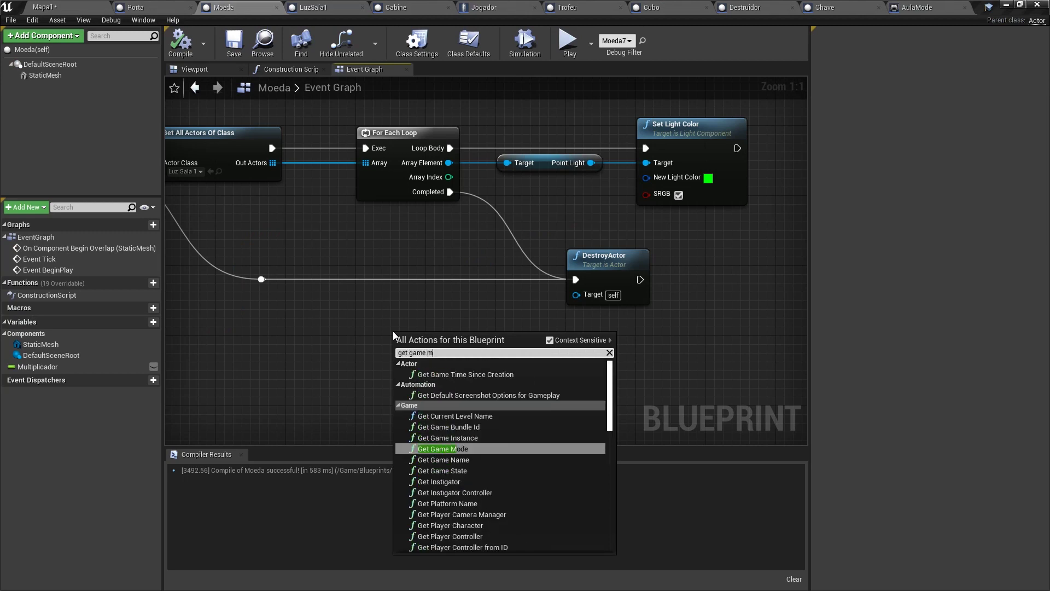
pyautogui.press('Return')
pyautogui.click(330, 316)
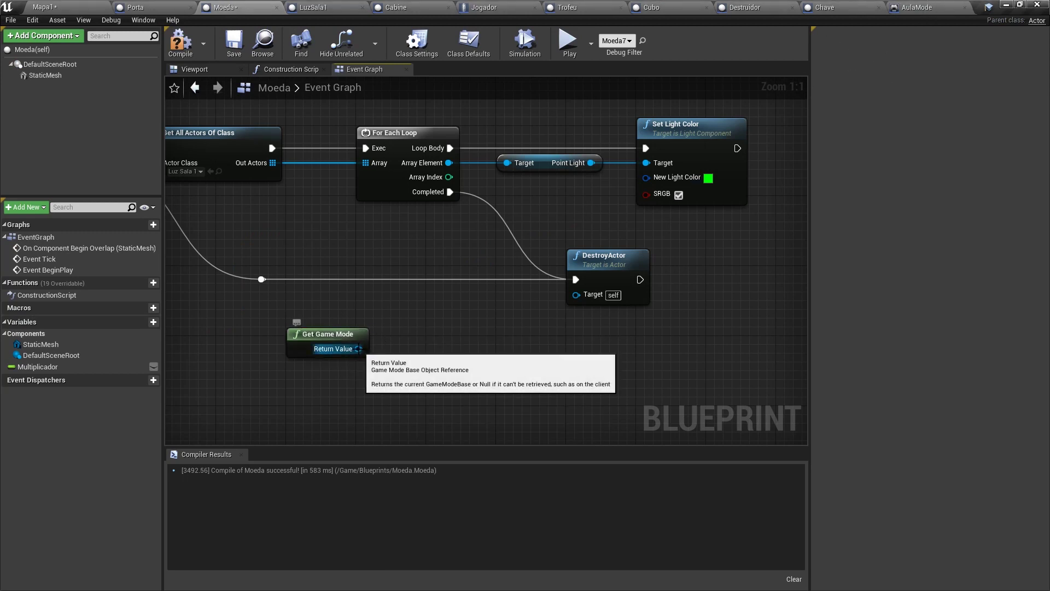
pyautogui.moveTo(359, 348); pyautogui.dragTo(432, 318)
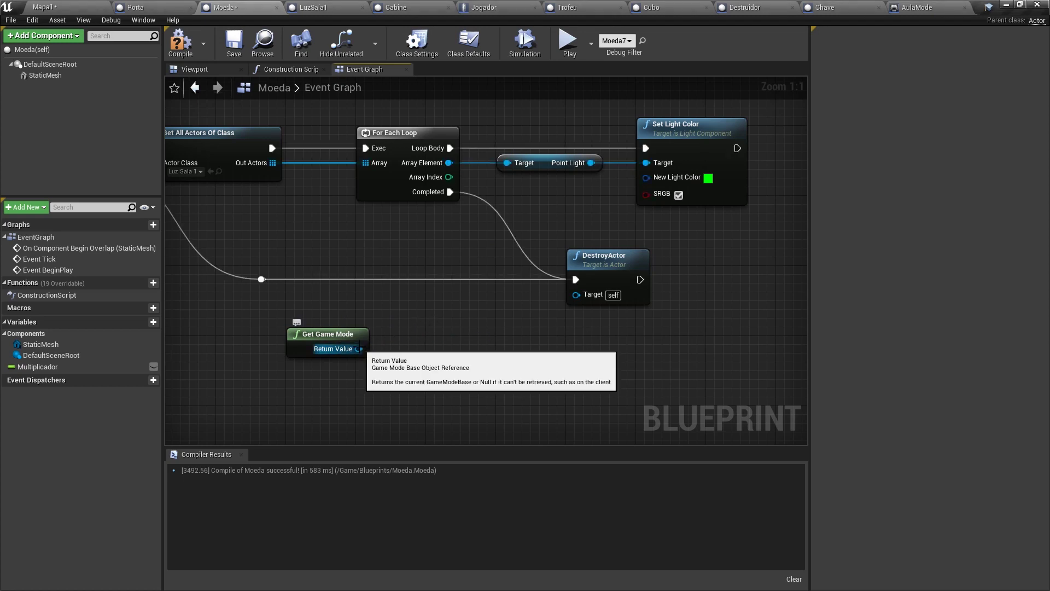
pyautogui.moveTo(359, 348); pyautogui.dragTo(422, 365)
pyautogui.moveTo(442, 359); pyautogui.dragTo(442, 359)
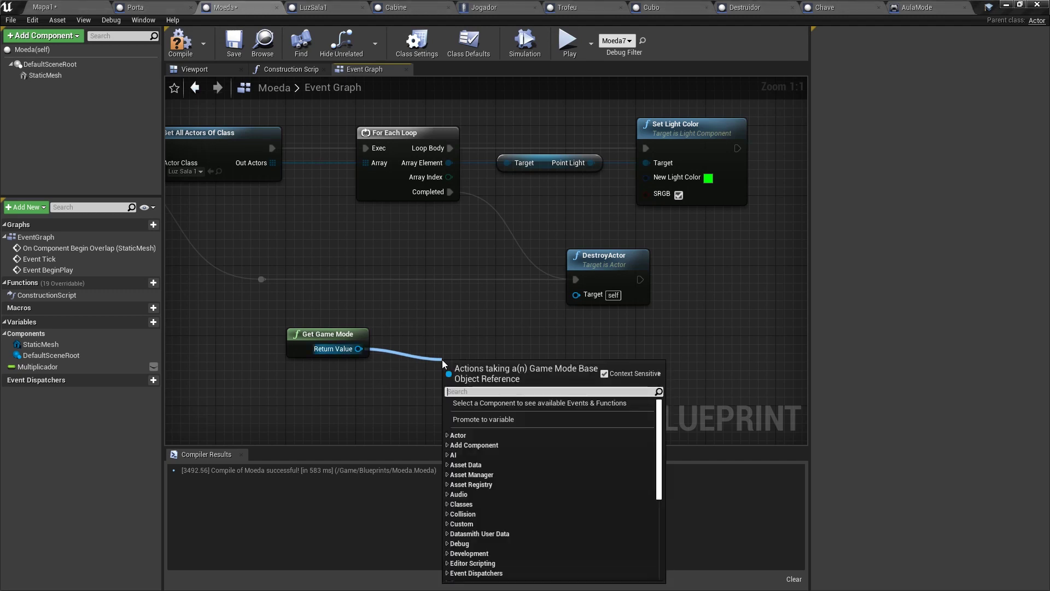
pyautogui.write('sala1compl')
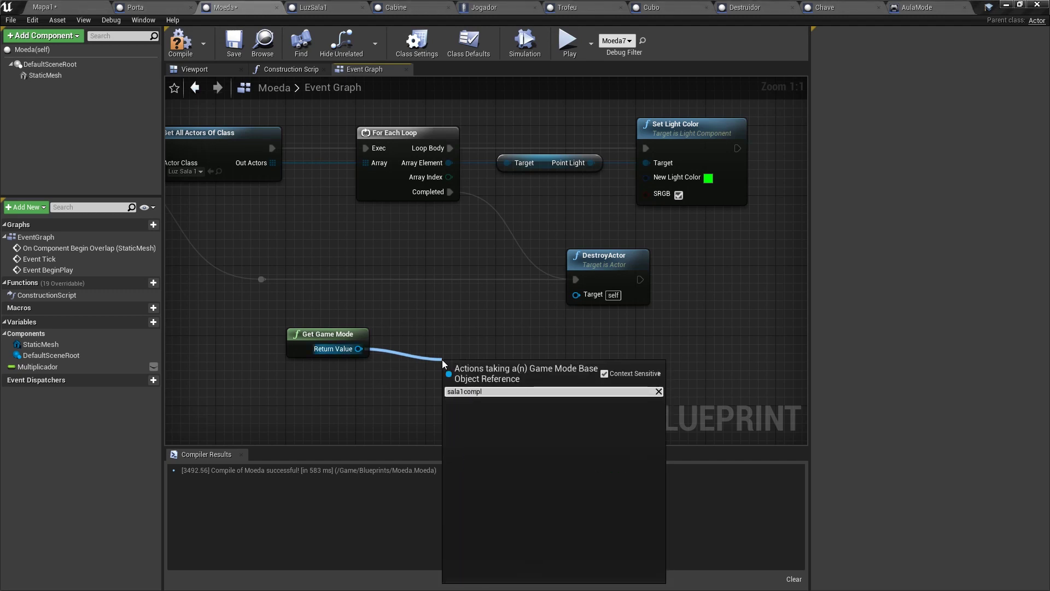
pyautogui.press('Escape')
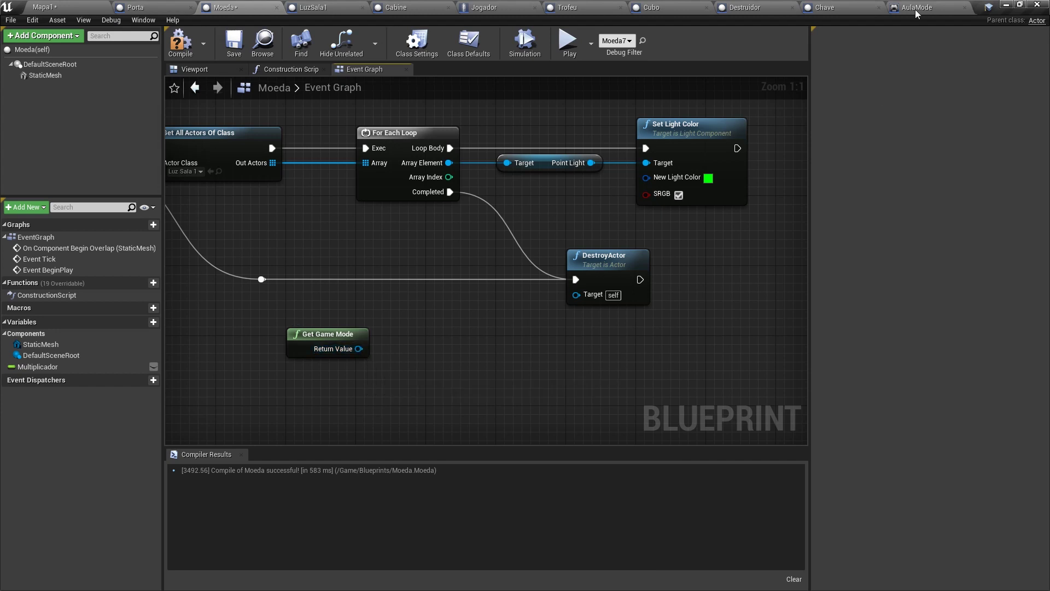
# Add a pure Cast To AulaMode from Get Game Mode and position both nodes to the left
pyautogui.moveTo(379, 311); pyautogui.dragTo(279, 368)
pyautogui.click(385, 308)
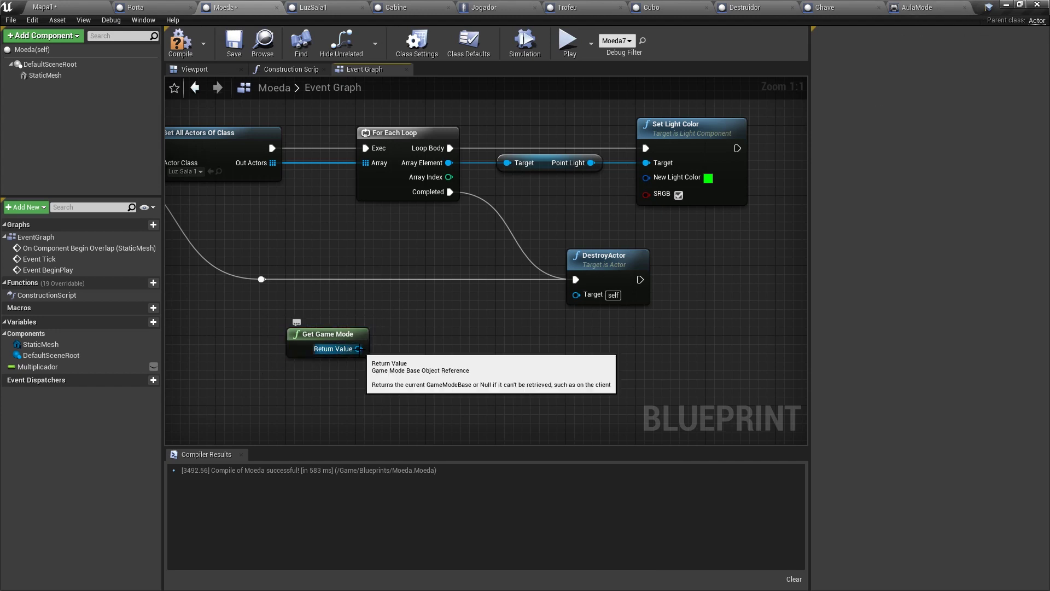
pyautogui.moveTo(359, 349); pyautogui.dragTo(410, 343)
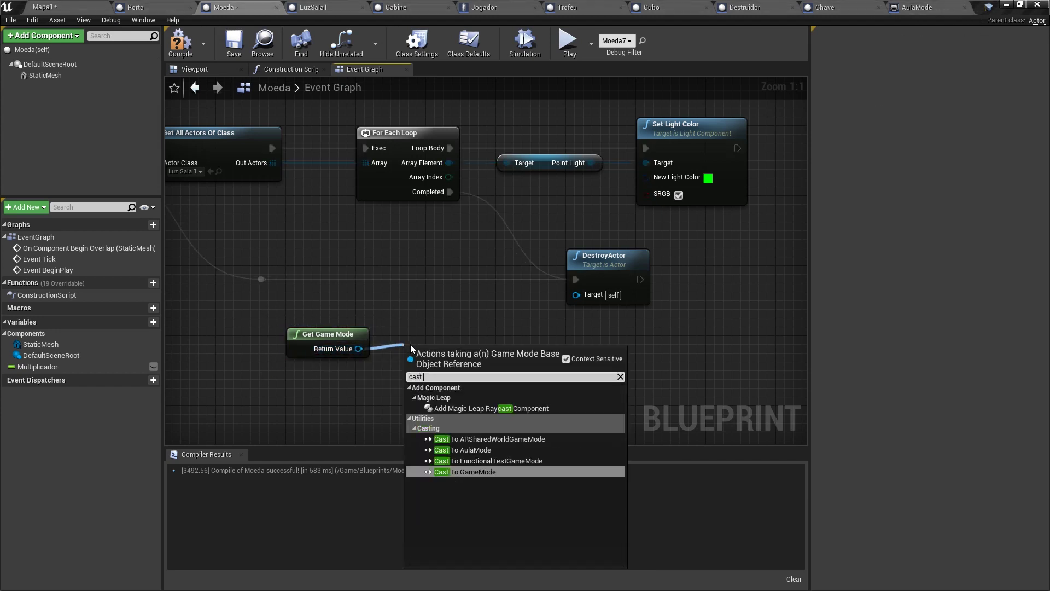
pyautogui.click(454, 393)
pyautogui.rightClick(459, 352)
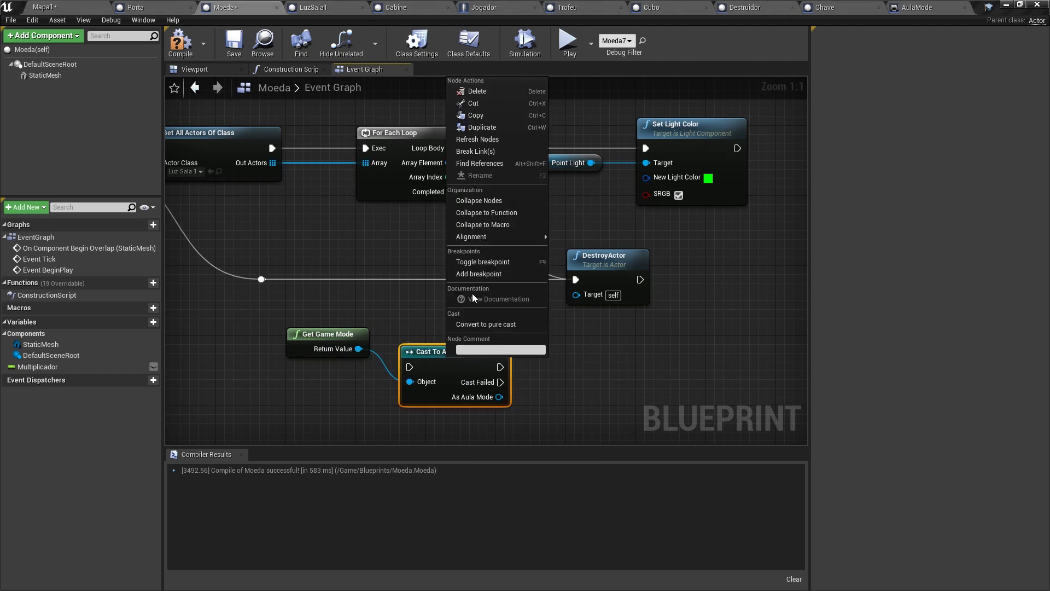
pyautogui.click(490, 327)
pyautogui.moveTo(442, 355); pyautogui.dragTo(431, 340)
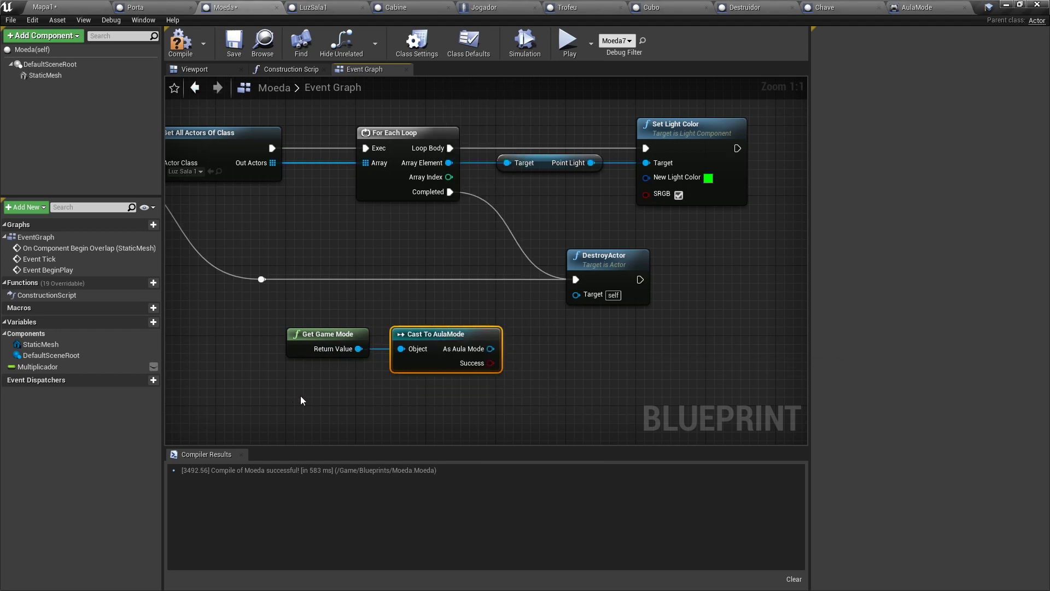
pyautogui.moveTo(300, 395); pyautogui.dragTo(408, 350)
pyautogui.moveTo(375, 339); pyautogui.dragTo(472, 314, button='right')
pyautogui.moveTo(535, 322); pyautogui.dragTo(360, 322)
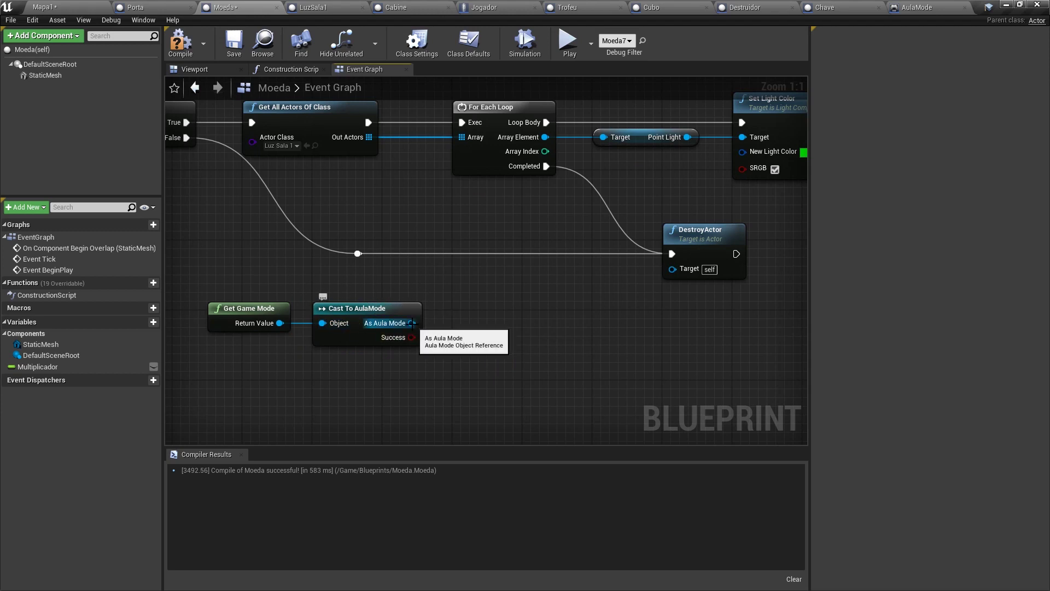
# Add a SET Sala1Completa node set to true, wired into the execution flow before DestroyActor
pyautogui.moveTo(411, 322); pyautogui.dragTo(499, 285)
pyautogui.write('set sala1')
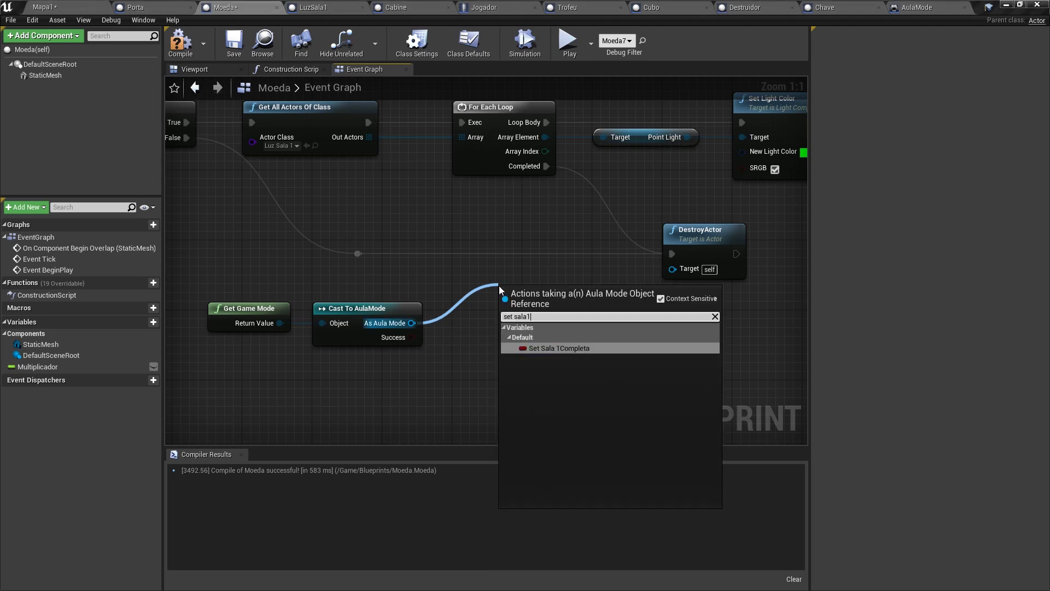
pyautogui.press('Return')
pyautogui.click(569, 313)
pyautogui.moveTo(553, 306); pyautogui.dragTo(598, 280)
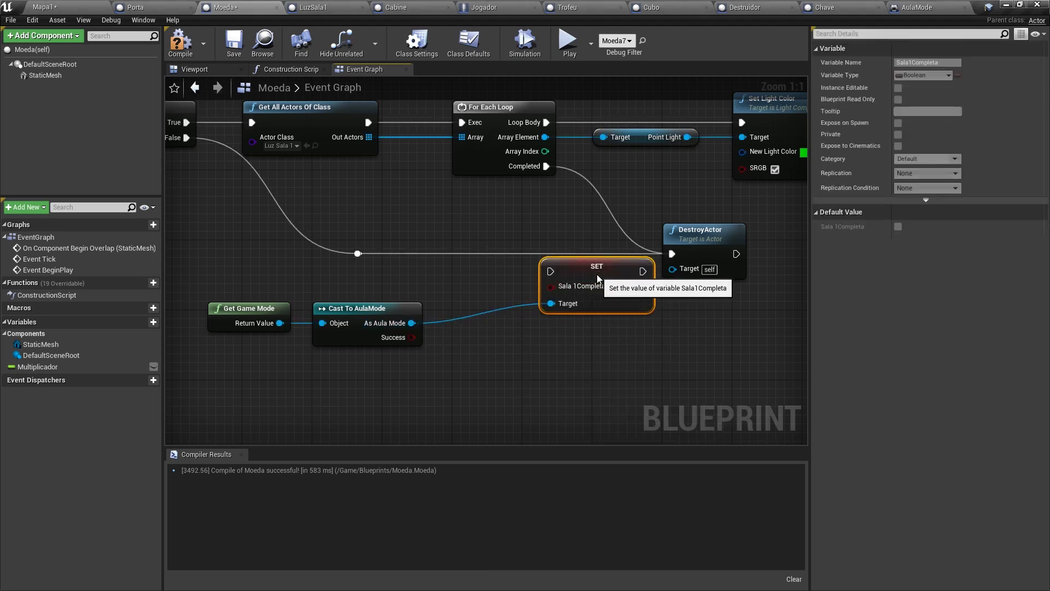
pyautogui.keyDown('ctrl'); pyautogui.moveTo(671, 254); pyautogui.dragTo(549, 271); pyautogui.keyUp('ctrl')
pyautogui.moveTo(641, 270); pyautogui.dragTo(672, 253)
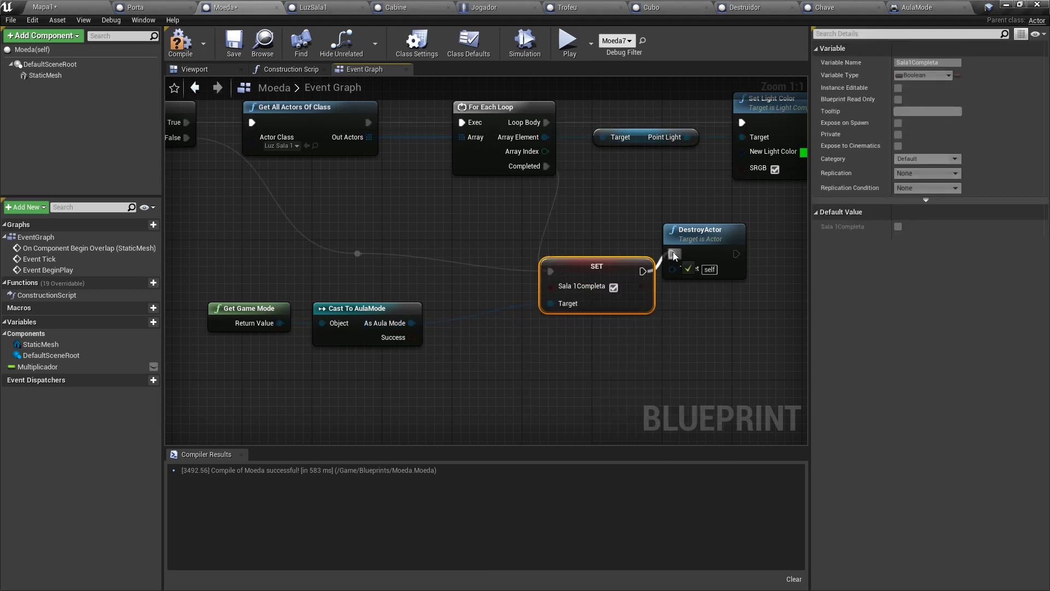
pyautogui.moveTo(671, 253); pyautogui.dragTo(521, 284, button='right')
pyautogui.moveTo(547, 263); pyautogui.dragTo(738, 262)
pyautogui.moveTo(427, 295); pyautogui.dragTo(539, 279)
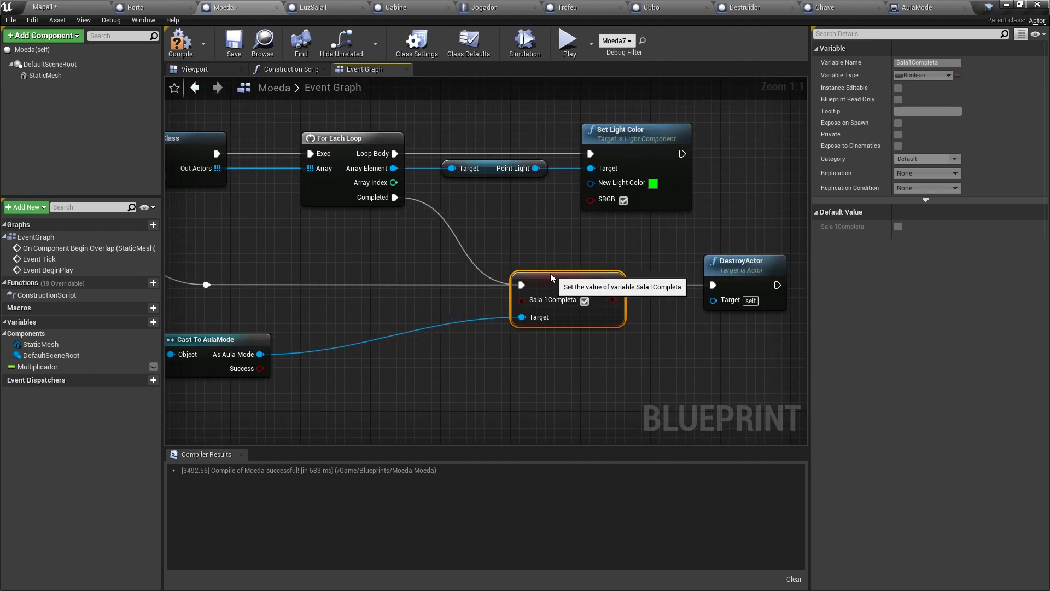
pyautogui.click(583, 249)
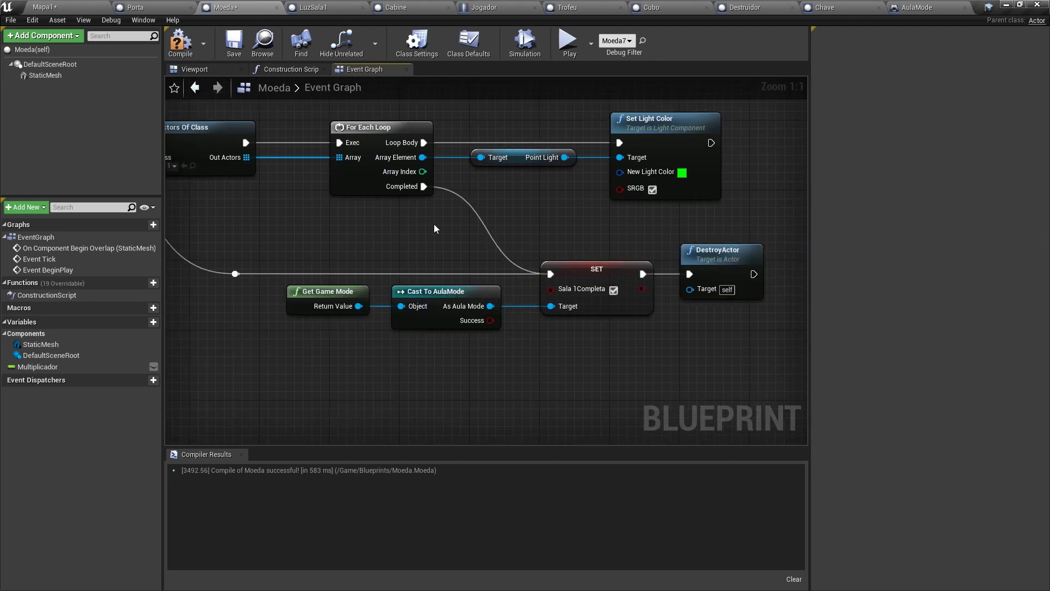
# Paste the game mode and cast nodes into Cubo and add a SET Sala2Completa node
pyautogui.moveTo(296, 380); pyautogui.dragTo(491, 280)
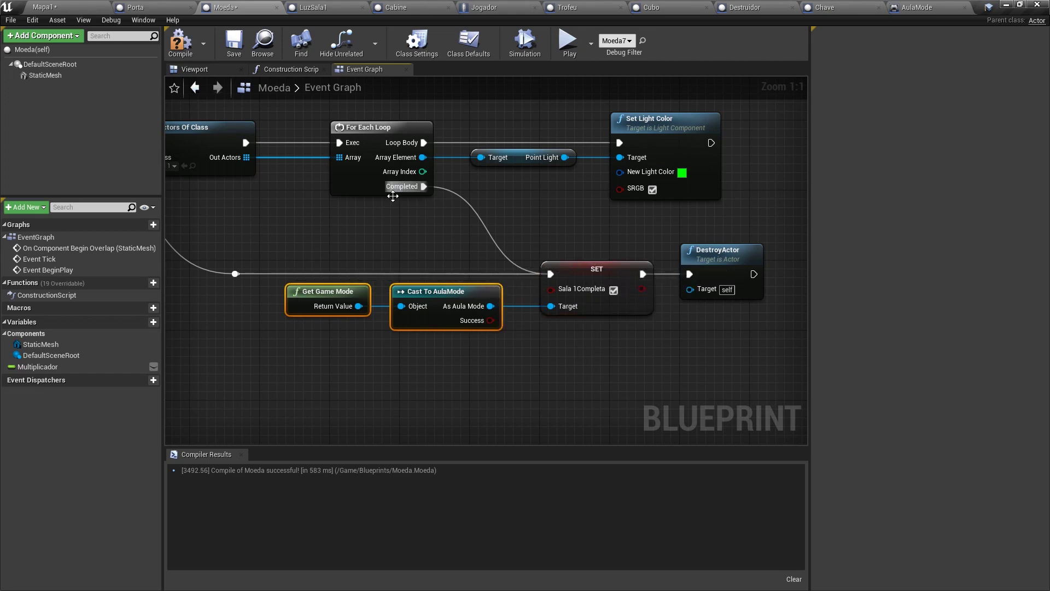
pyautogui.click(660, 5)
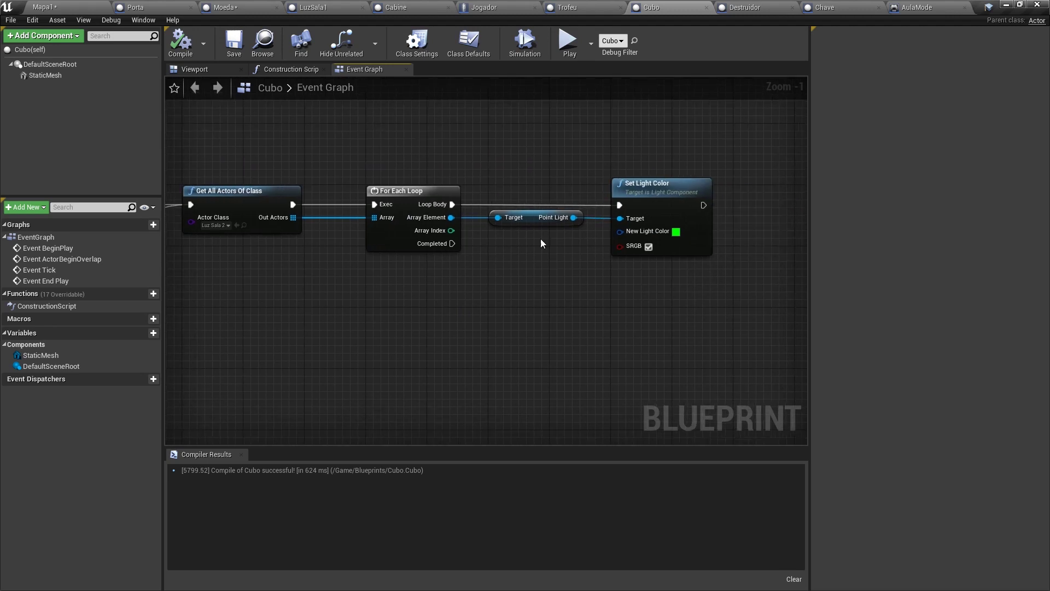
pyautogui.hotkey('ctrl', 'v')
pyautogui.moveTo(488, 313); pyautogui.dragTo(544, 297)
pyautogui.write('set')
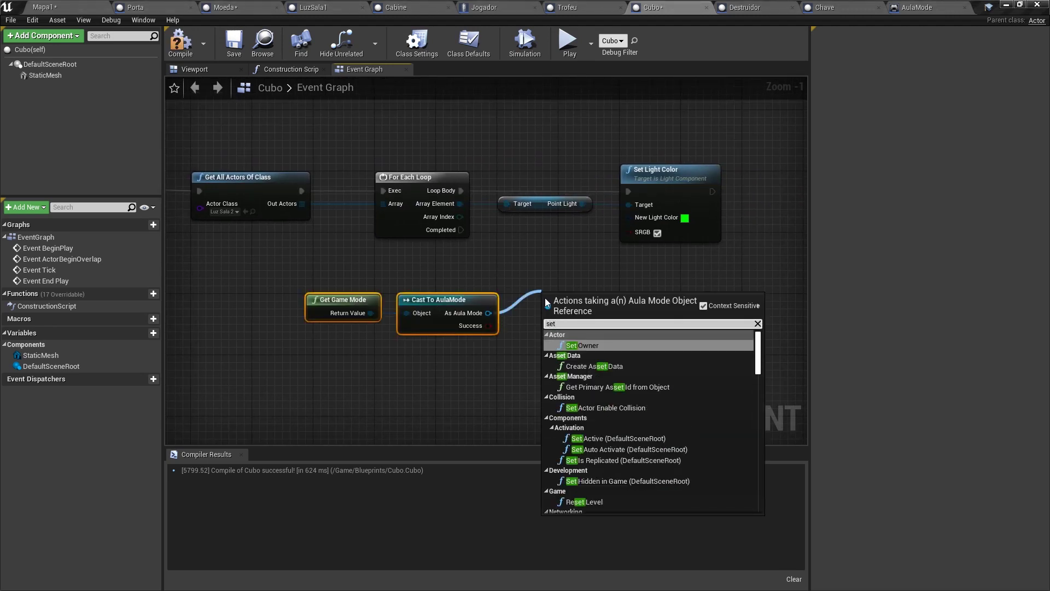
pyautogui.write(' sala')
pyautogui.press('Return')
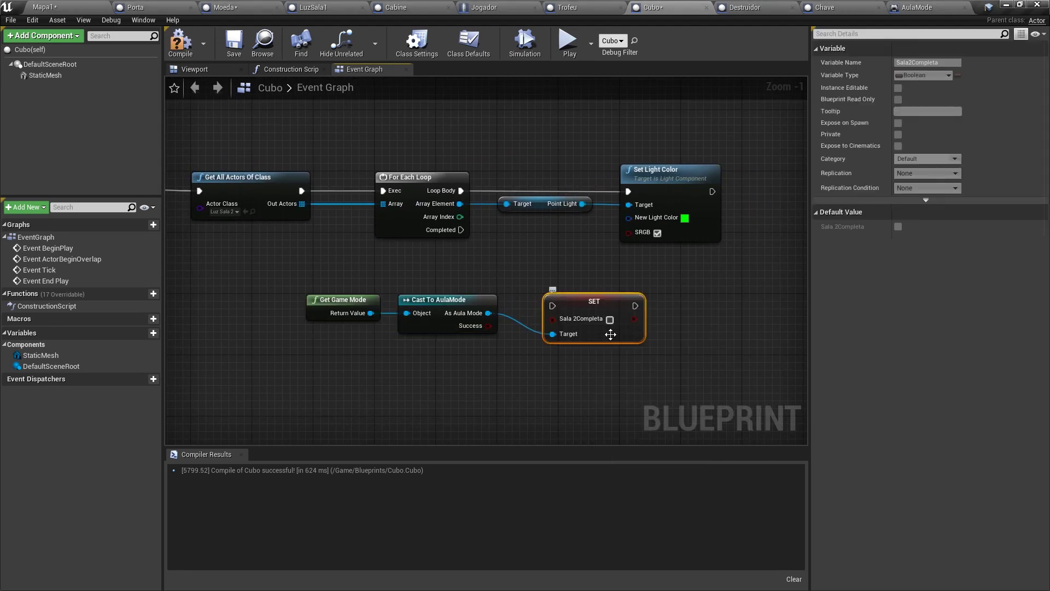
# Paste the game mode and cast nodes into Chave and add a SET Sala3Completa node
pyautogui.click(831, 7)
pyautogui.moveTo(672, 309); pyautogui.dragTo(453, 290, button='right')
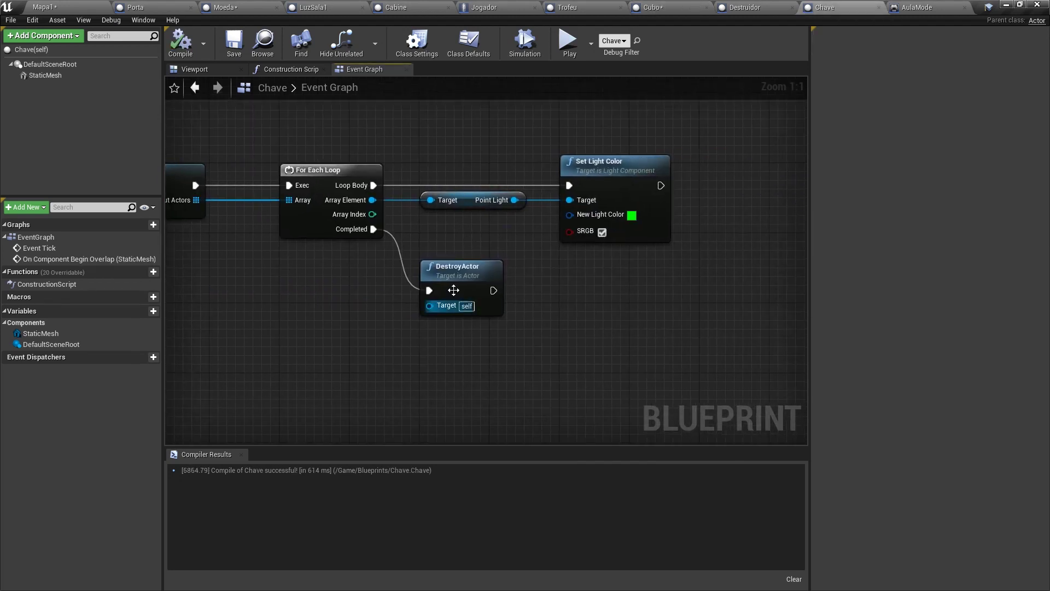
pyautogui.moveTo(453, 290); pyautogui.dragTo(680, 350)
pyautogui.click(366, 326)
pyautogui.hotkey('ctrl', 'v')
pyautogui.moveTo(457, 377); pyautogui.dragTo(486, 342)
pyautogui.write('set sala')
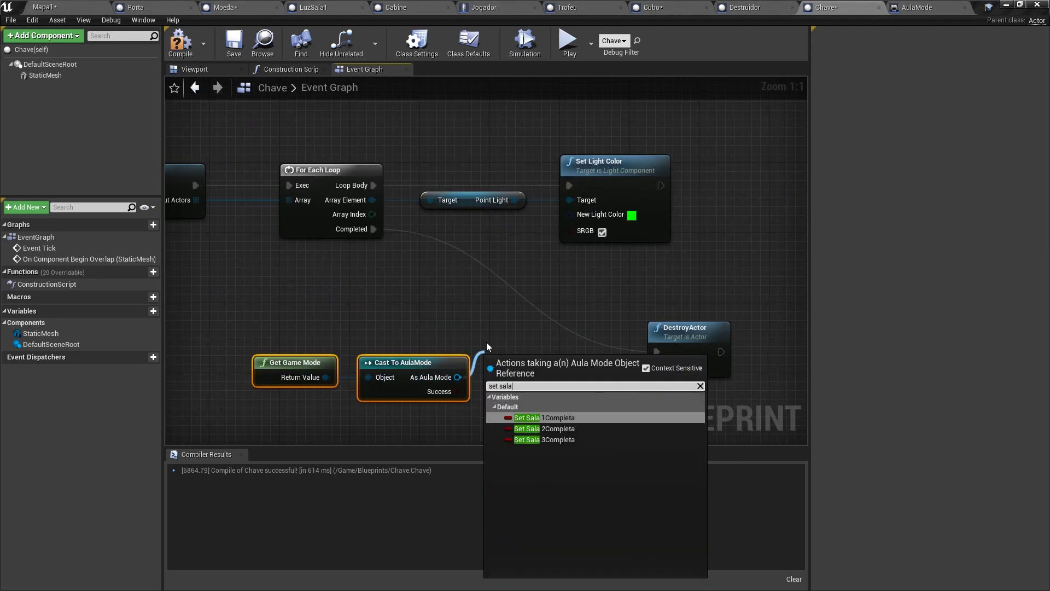
pyautogui.press('Down')
pyautogui.press('Down')
pyautogui.press('Return')
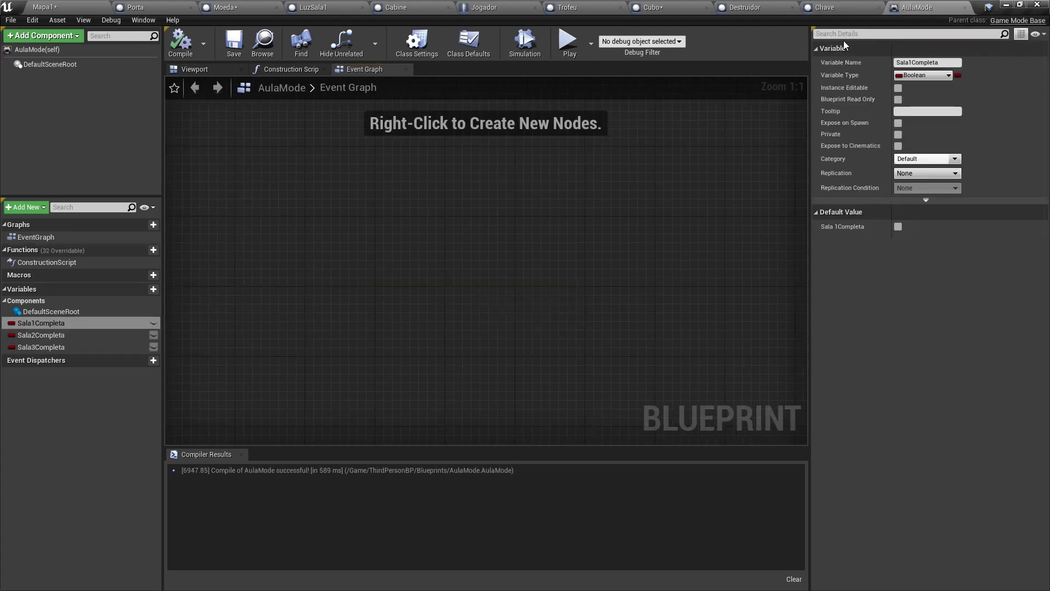
pyautogui.click(70, 4)
pyautogui.moveTo(647, 198); pyautogui.dragTo(650, 200, button='right')
pyautogui.click(432, 230)
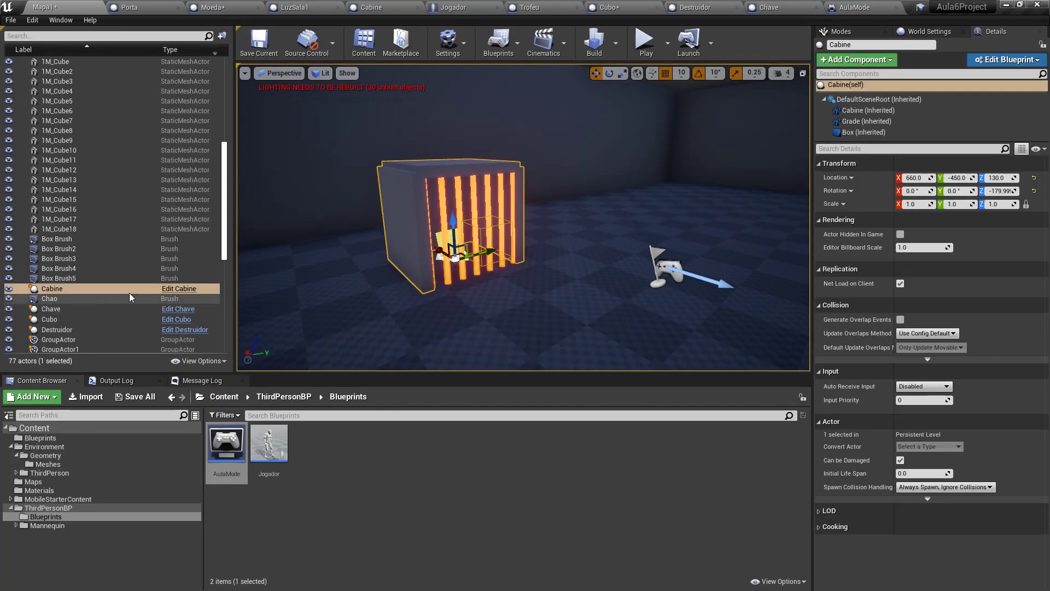
pyautogui.click(178, 288)
pyautogui.click(52, 411)
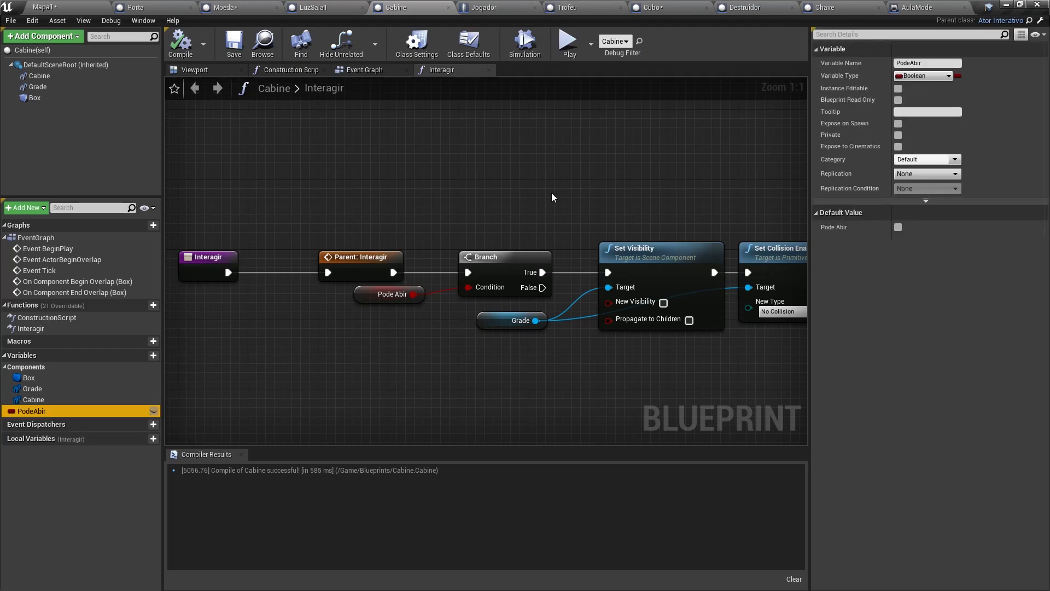
pyautogui.hotkey('ctrl', 'Tab')
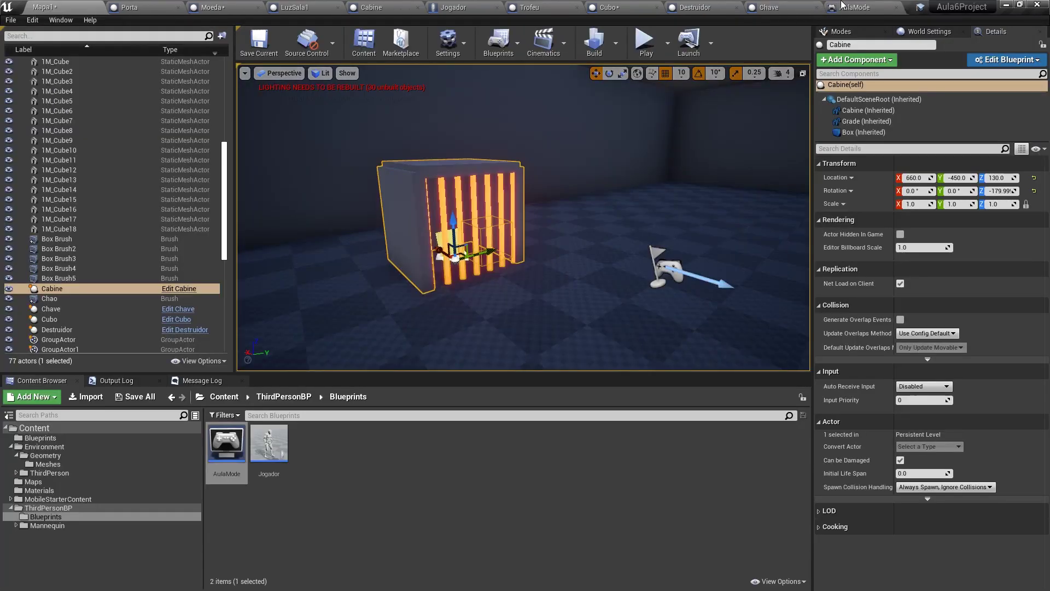
pyautogui.moveTo(526, 208)
pyautogui.mouseDown(button='right')
pyautogui.moveTo(768, 234)
pyautogui.moveTo(728, 212)
pyautogui.mouseUp(button='right')
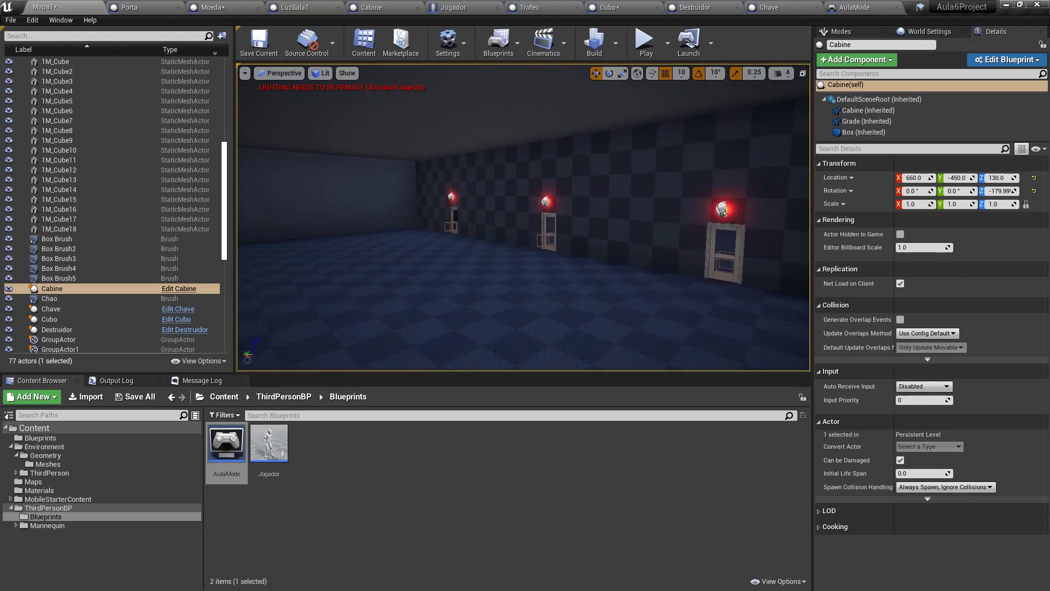
pyautogui.click(853, 5)
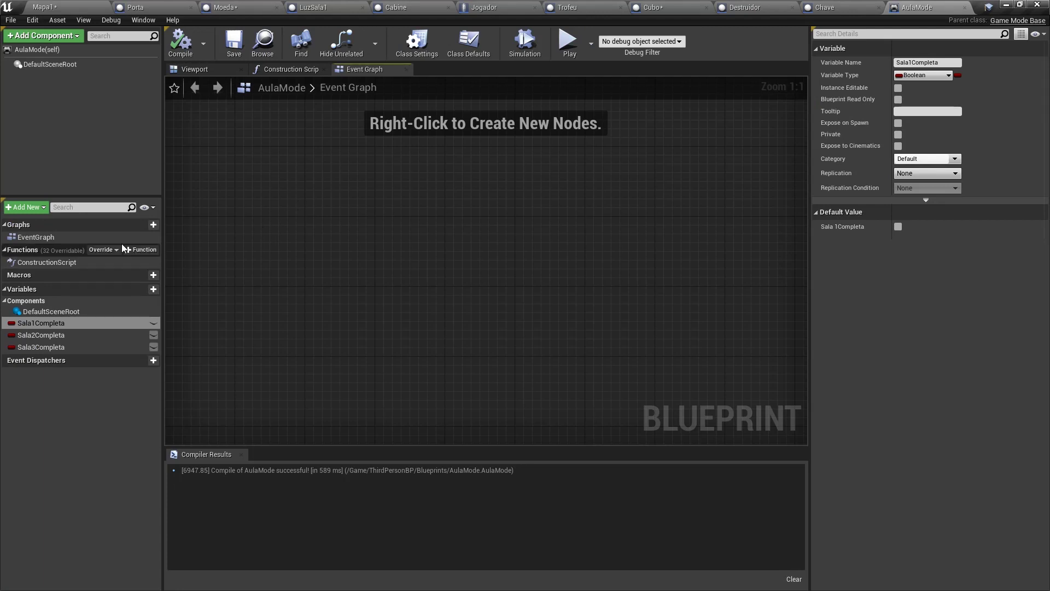
# Create a new AulaMode function named CheckCompletion
pyautogui.click(137, 248)
pyautogui.write('C')
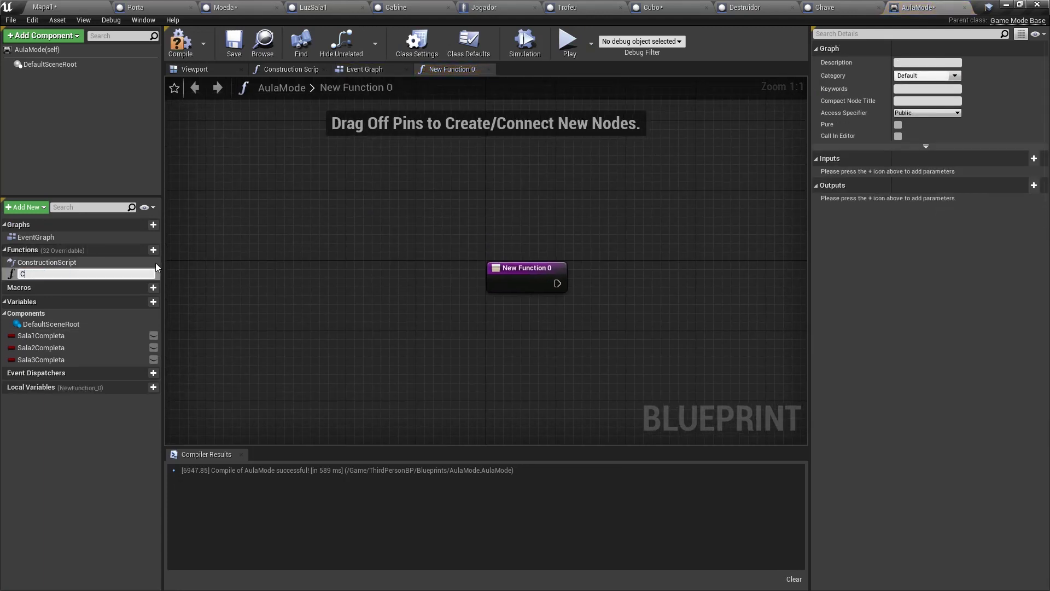
pyautogui.write('heckCompletion')
pyautogui.press('Return')
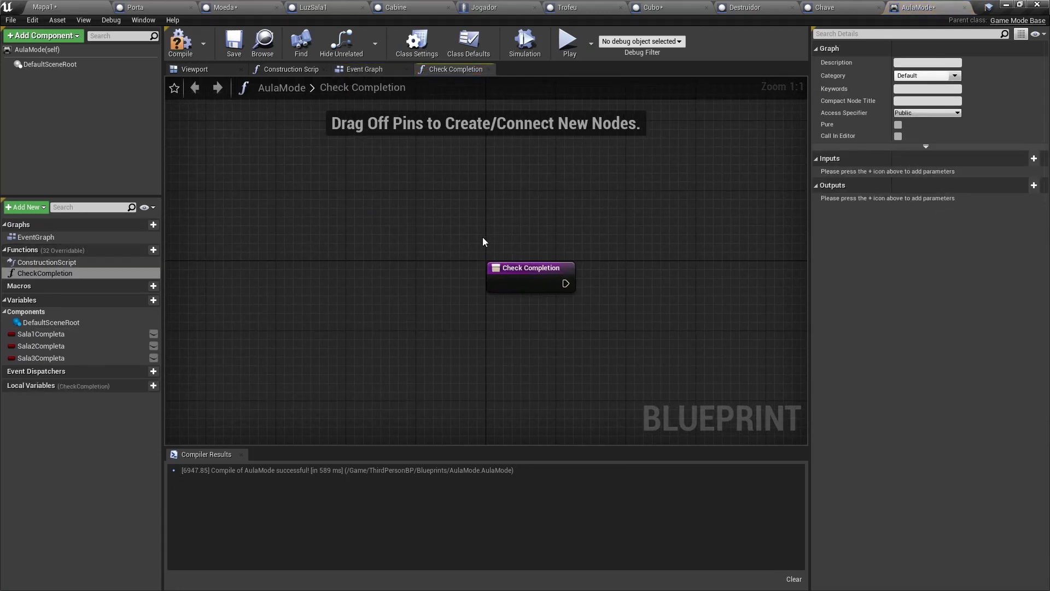
pyautogui.moveTo(260, 213); pyautogui.dragTo(424, 333)
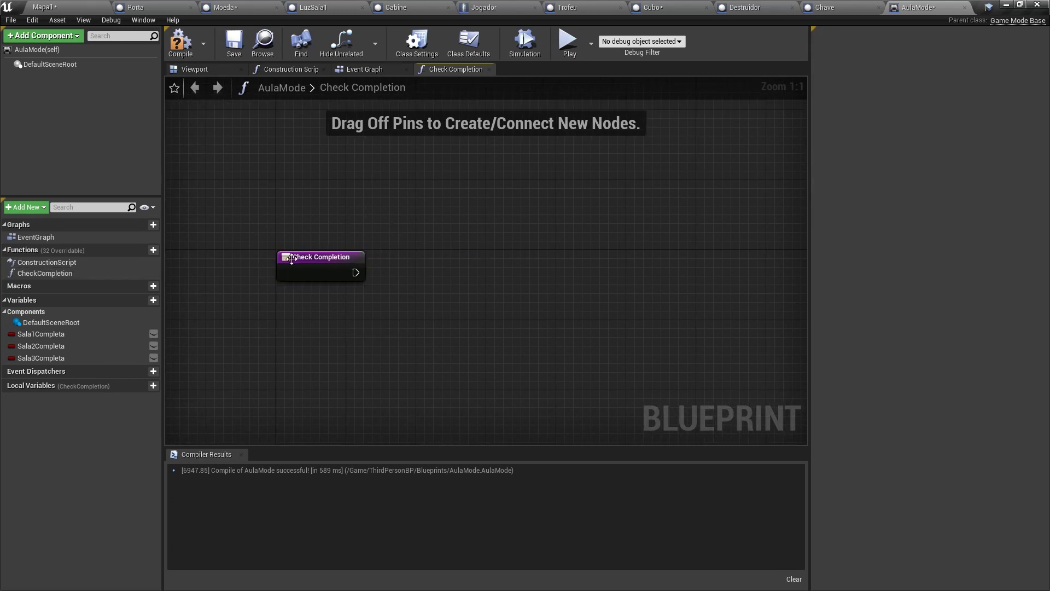
# Add getters for Sala1Completa, Sala2Completa and Sala3Completa and combine them with an AND node
pyautogui.moveTo(58, 334); pyautogui.dragTo(300, 298)
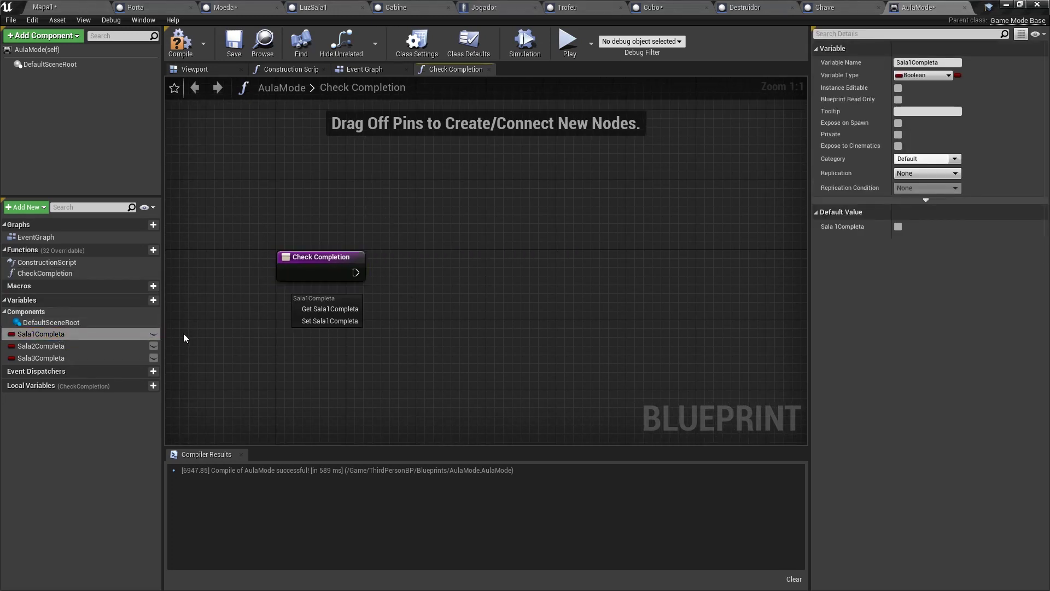
pyautogui.click(331, 307)
pyautogui.keyDown('ctrl'); pyautogui.moveTo(41, 346); pyautogui.dragTo(303, 322); pyautogui.keyUp('ctrl')
pyautogui.keyDown('ctrl'); pyautogui.moveTo(41, 357); pyautogui.dragTo(295, 350); pyautogui.keyUp('ctrl')
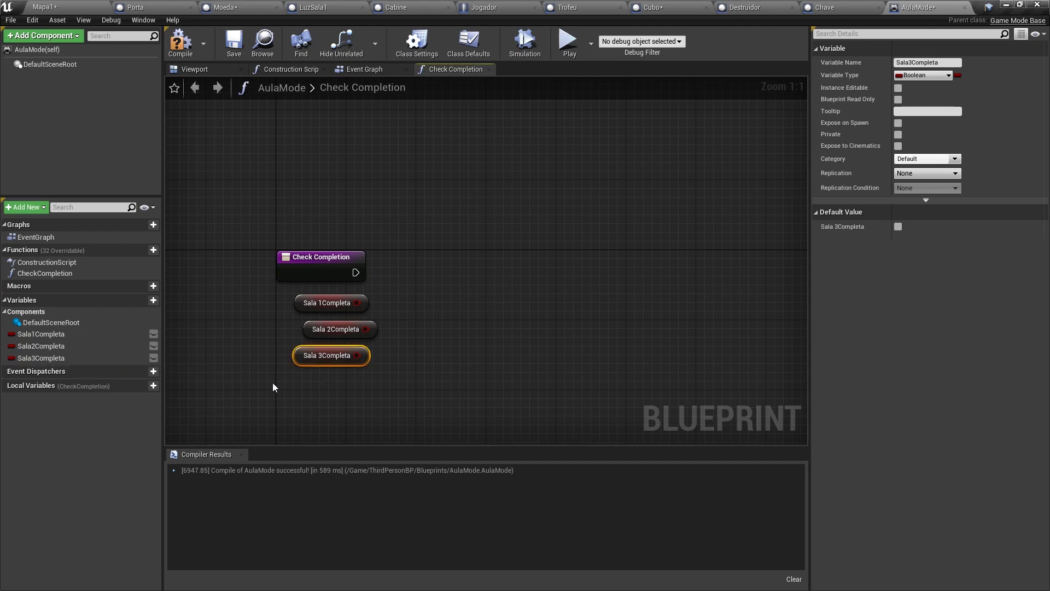
pyautogui.moveTo(261, 385)
pyautogui.mouseDown()
pyautogui.moveTo(391, 296)
pyautogui.moveTo(409, 331)
pyautogui.moveTo(356, 358)
pyautogui.mouseUp()
pyautogui.write('and')
pyautogui.press('Return')
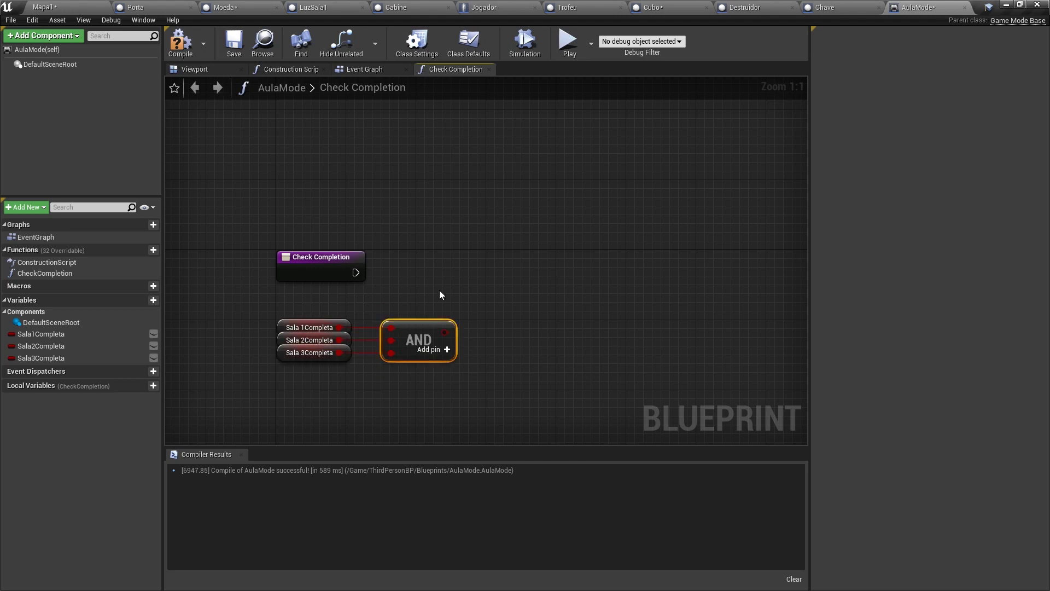
# Feed the AND result into a new Branch node
pyautogui.moveTo(427, 332)
pyautogui.mouseDown()
pyautogui.moveTo(498, 279)
pyautogui.moveTo(356, 272)
pyautogui.mouseUp()
pyautogui.write('branch')
pyautogui.press('Return')
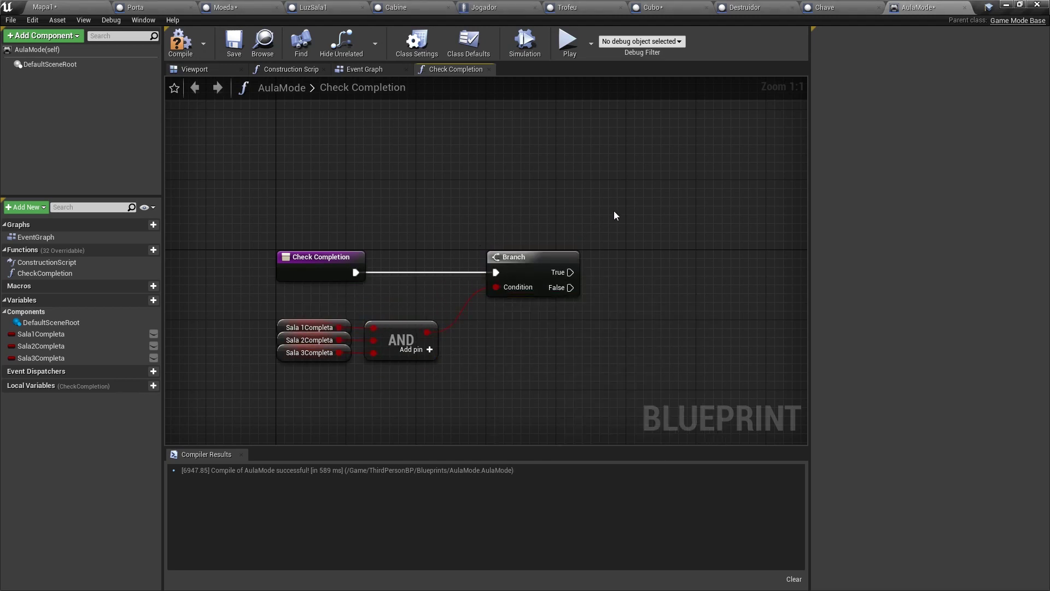
pyautogui.moveTo(633, 263); pyautogui.dragTo(519, 264, button='right')
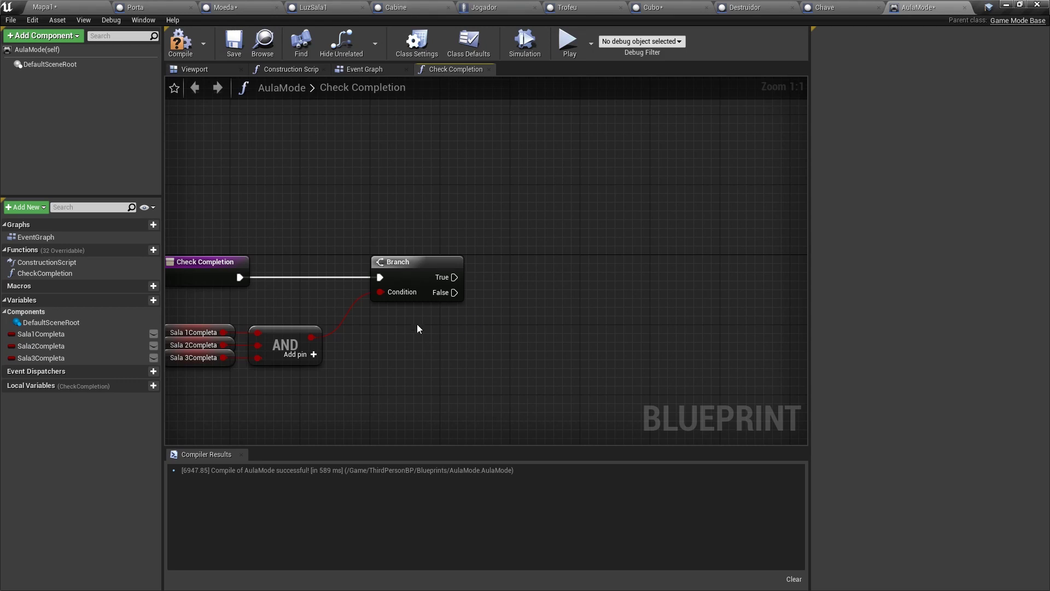
# Add a Get All Actors Of Class node with its actor class set to Cabine
pyautogui.rightClick(491, 283)
pyautogui.write('get all of')
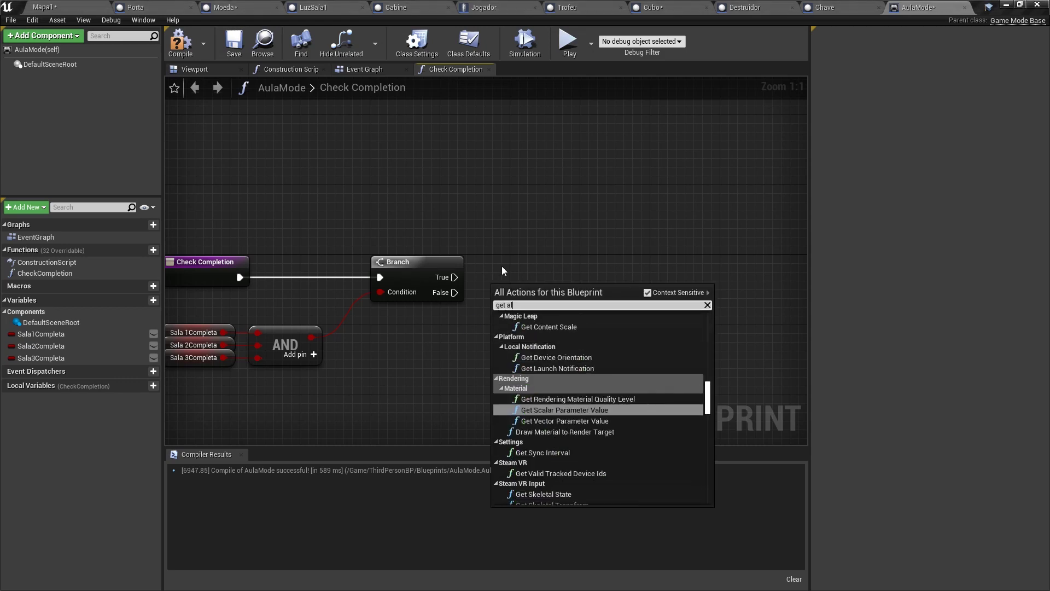
pyautogui.press('Up')
pyautogui.press('Up')
pyautogui.press('Return')
pyautogui.click(551, 300)
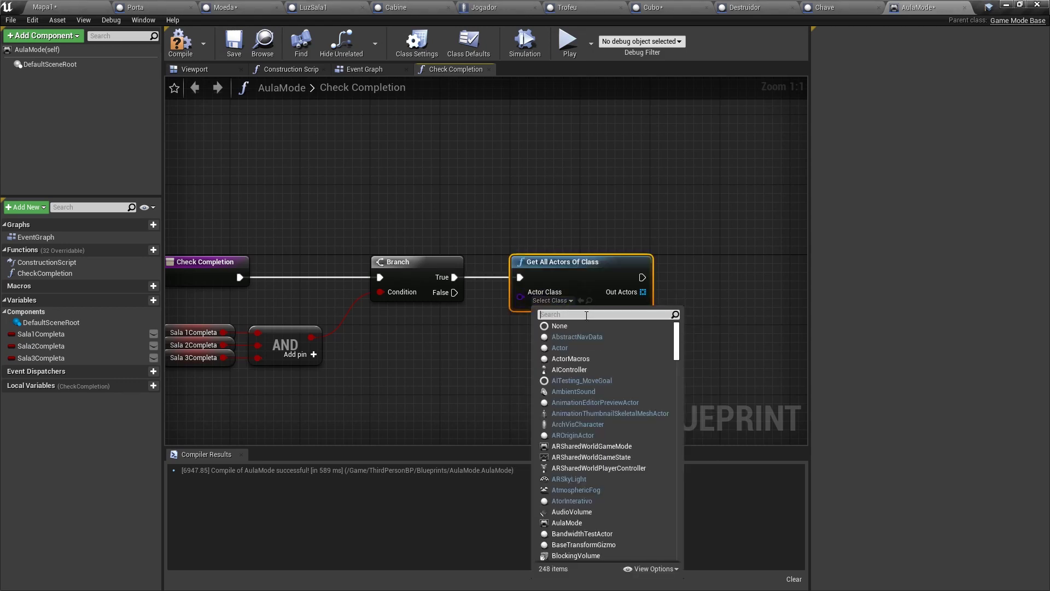
pyautogui.write('cabine')
pyautogui.press('Return')
pyautogui.moveTo(603, 233); pyautogui.dragTo(526, 221, button='right')
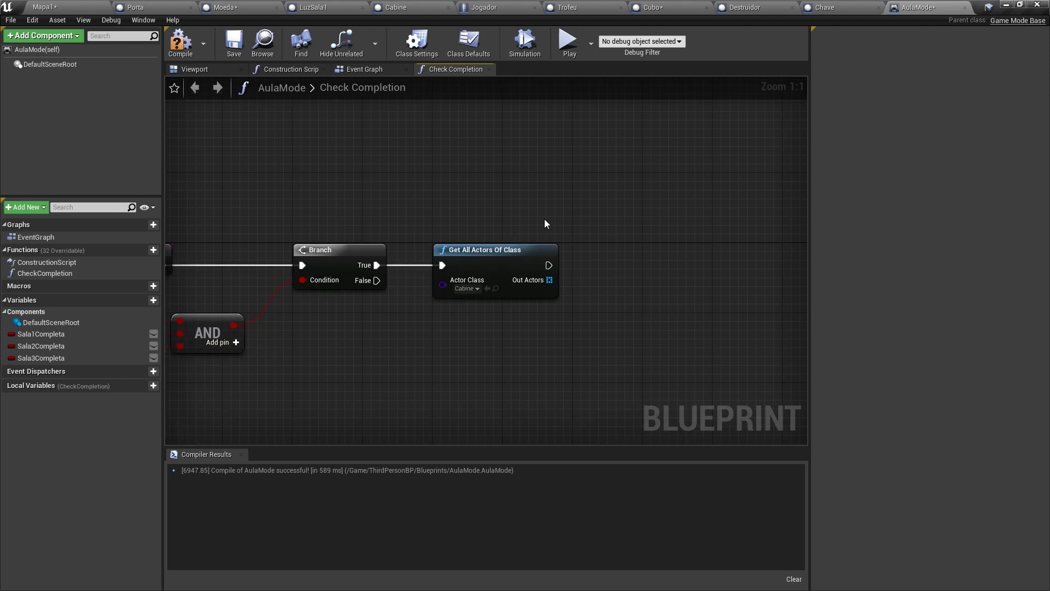
# Remove the Get All Actors Of Class node from the graph
pyautogui.moveTo(581, 237); pyautogui.dragTo(441, 330)
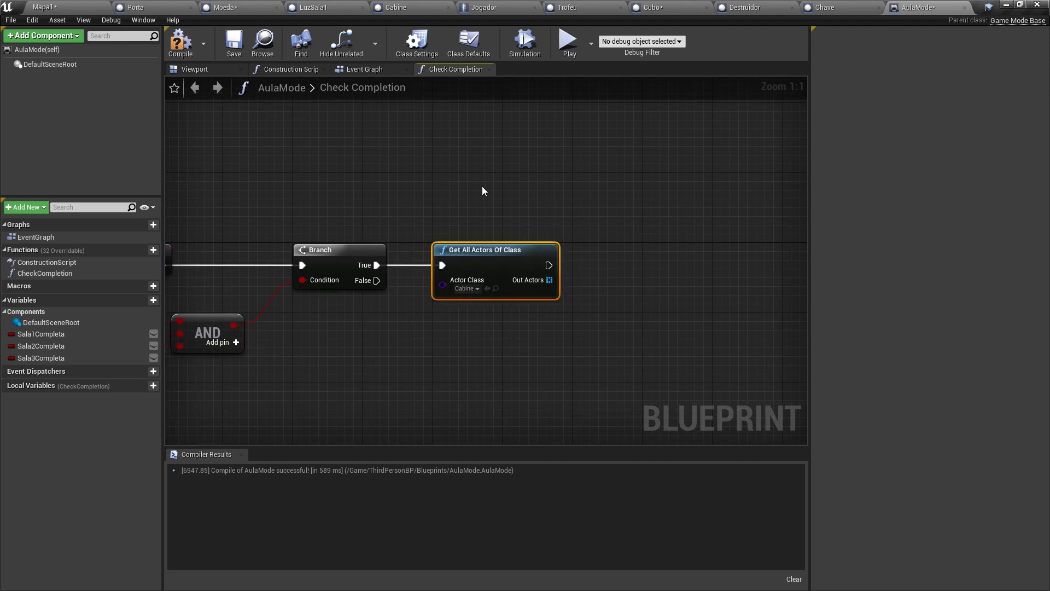
pyautogui.click(540, 226)
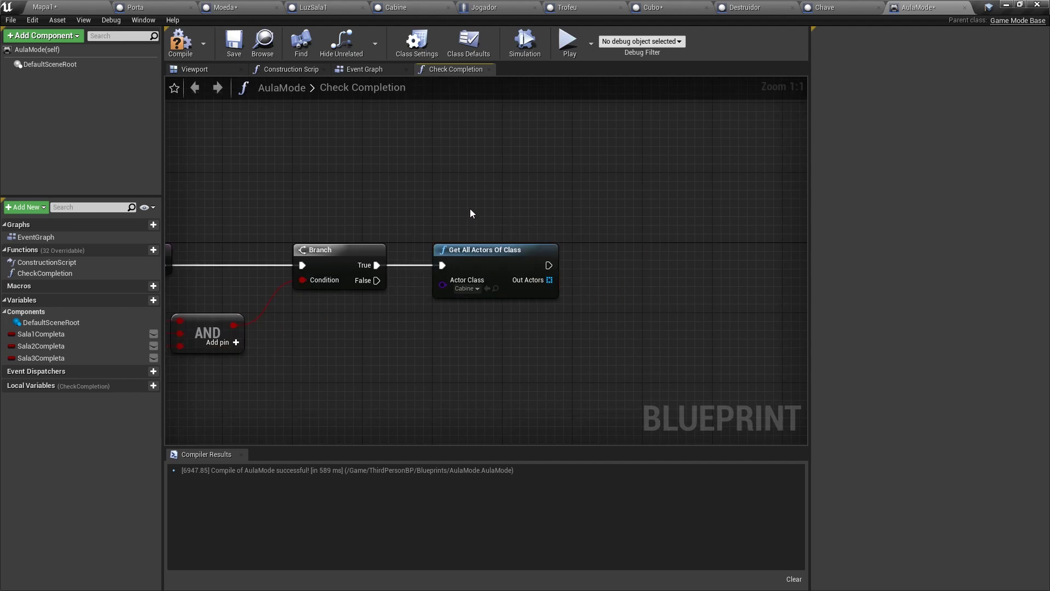
pyautogui.moveTo(418, 206); pyautogui.dragTo(592, 268)
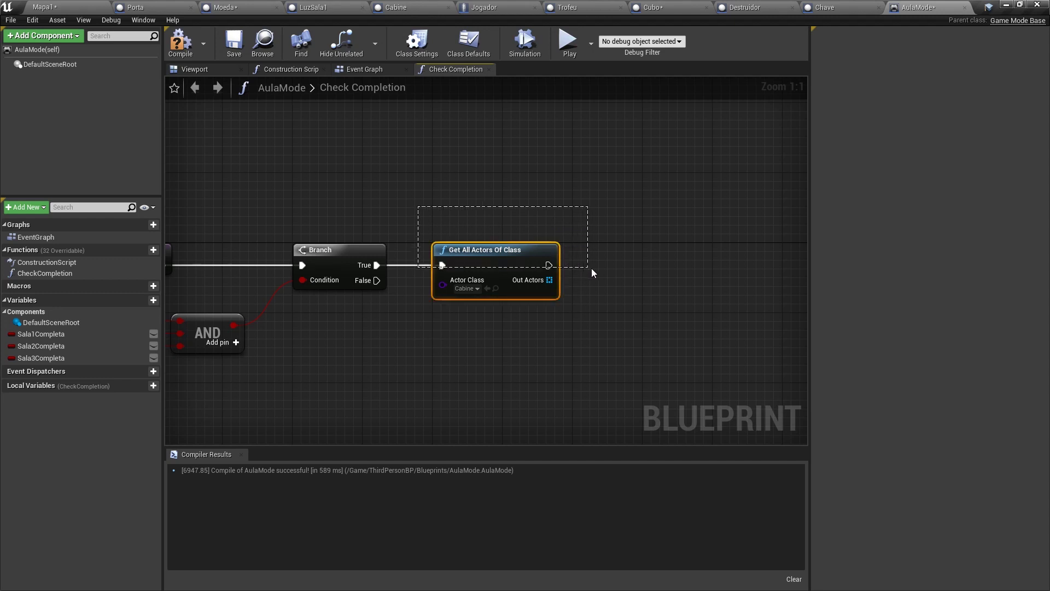
pyautogui.click(572, 208)
pyautogui.moveTo(555, 198); pyautogui.dragTo(579, 198, button='right')
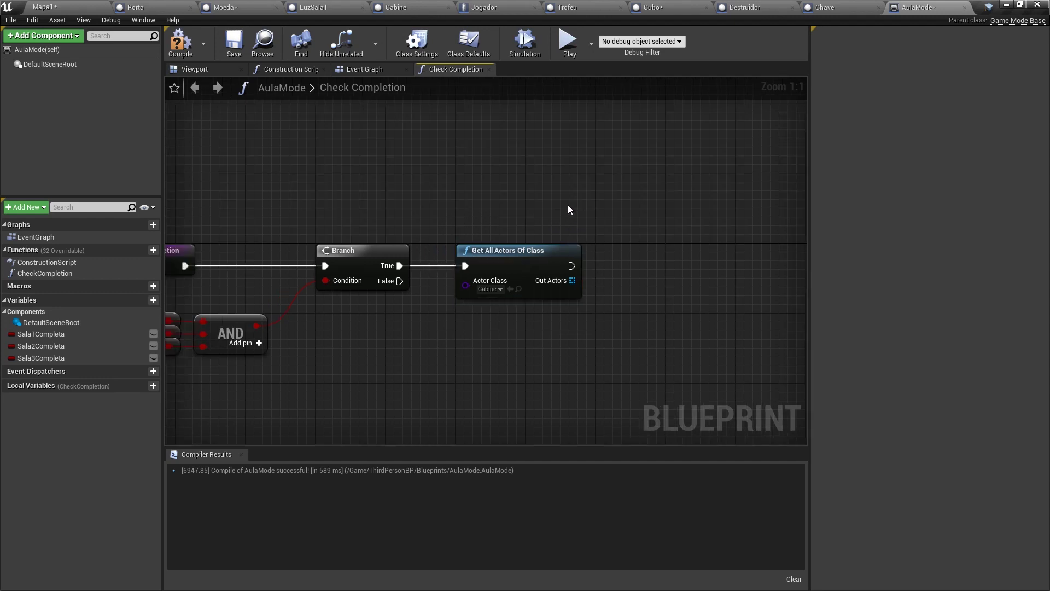
pyautogui.moveTo(553, 280); pyautogui.dragTo(469, 280, button='right')
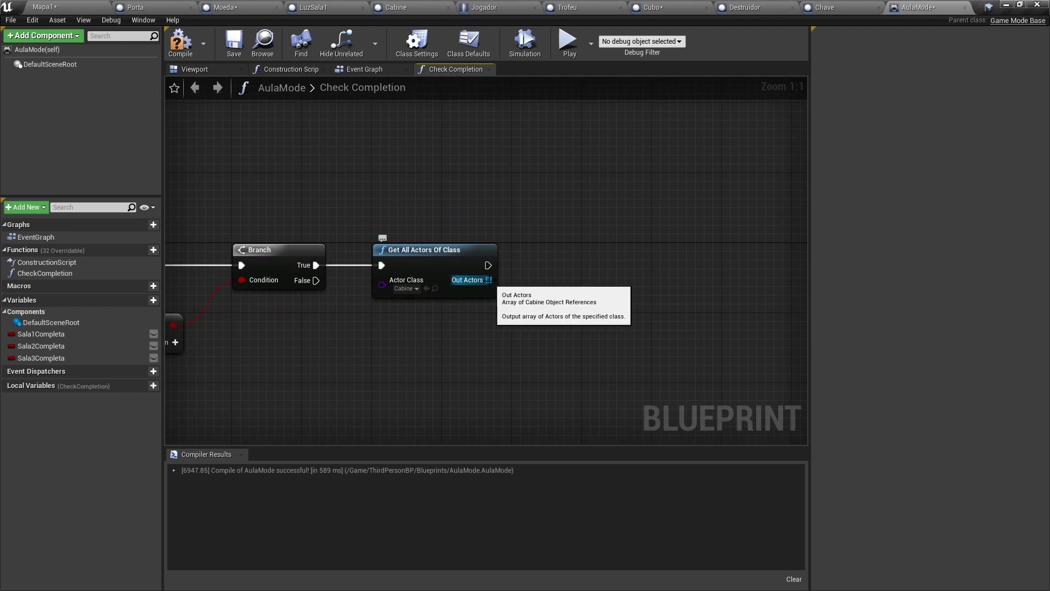
pyautogui.moveTo(567, 204); pyautogui.dragTo(411, 346)
pyautogui.moveTo(486, 223); pyautogui.dragTo(592, 227, button='right')
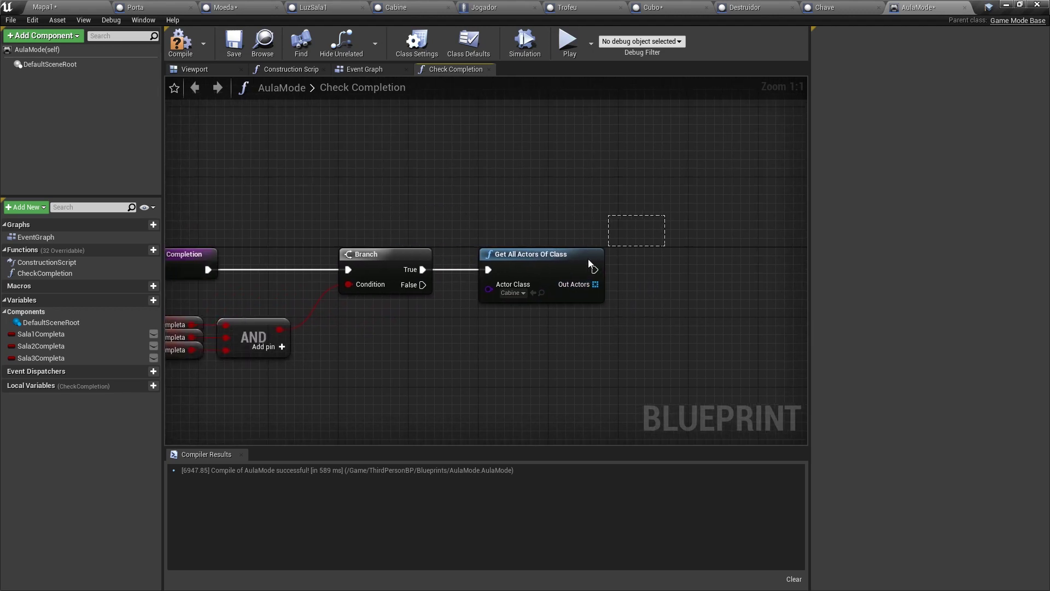
pyautogui.moveTo(664, 215); pyautogui.dragTo(451, 334)
pyautogui.press('Delete')
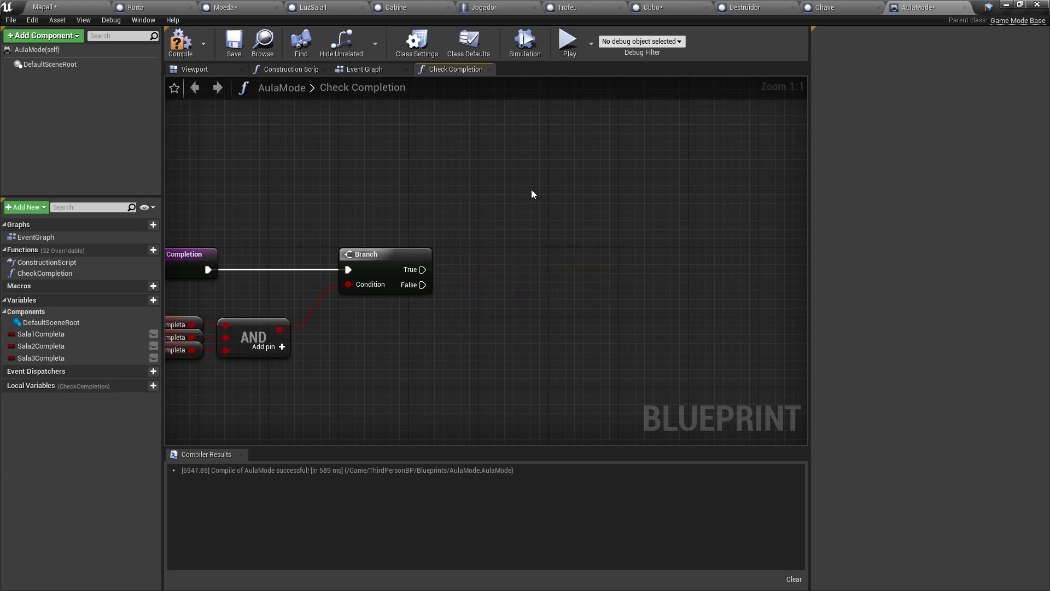
# Add a CabineRef variable typed as a Cabine object reference and compile AulaMode
pyautogui.click(153, 300)
pyautogui.write('CabineRef')
pyautogui.press('Return')
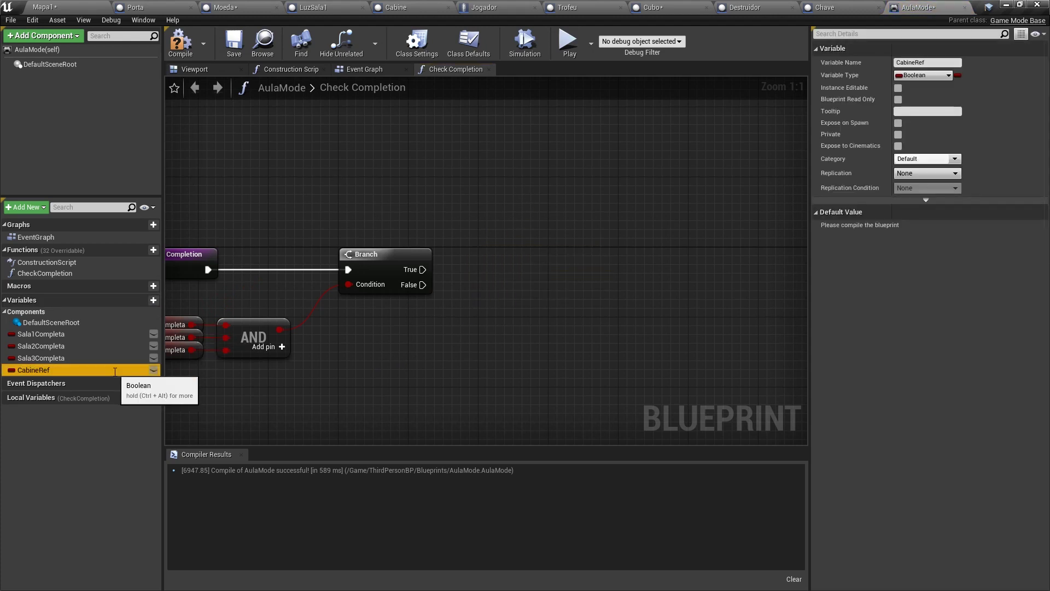
pyautogui.click(917, 78)
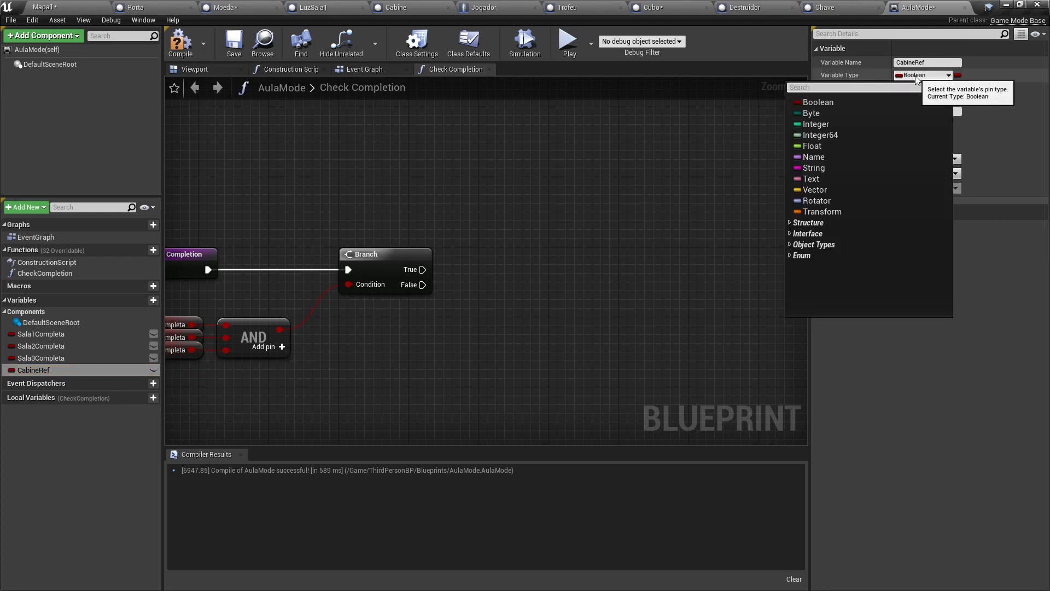
pyautogui.write('cabine')
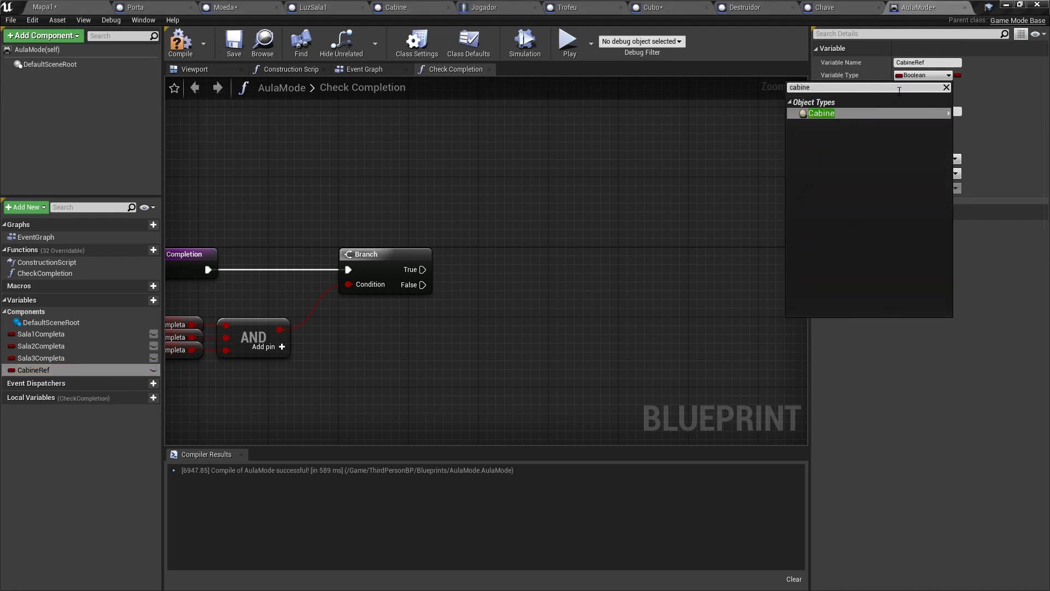
pyautogui.moveTo(891, 110)
pyautogui.click(996, 113)
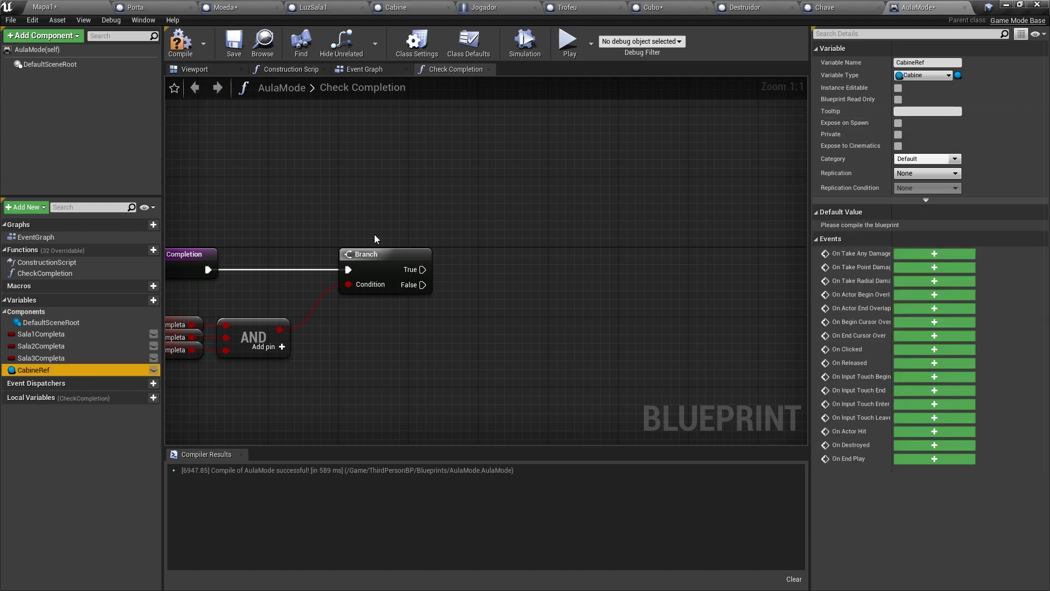
pyautogui.press('F7')
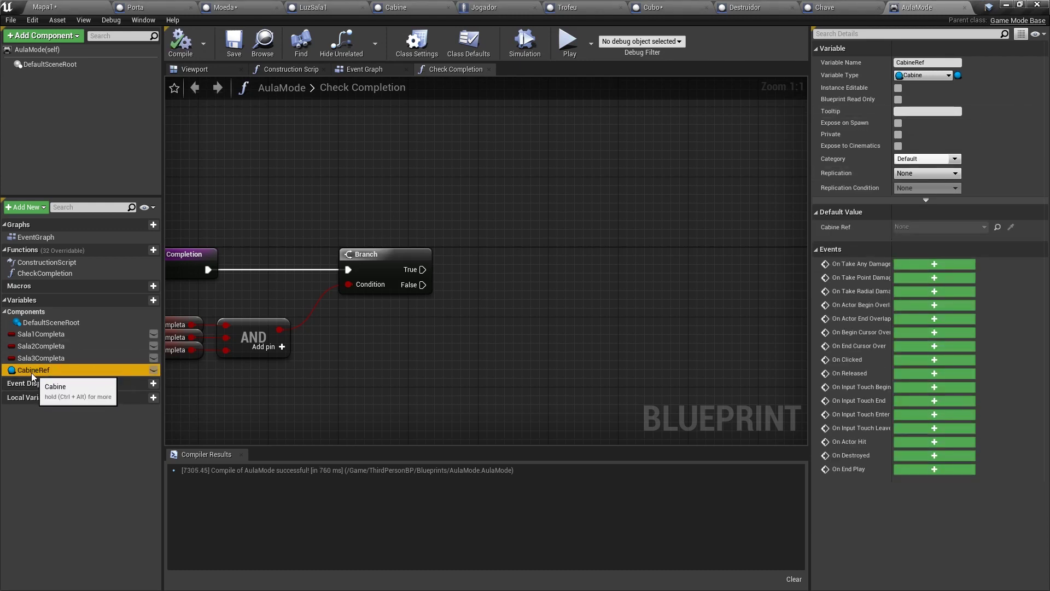
# In the Cabine blueprint, delete the disabled parent event nodes and add Event BeginPlay
pyautogui.click(403, 8)
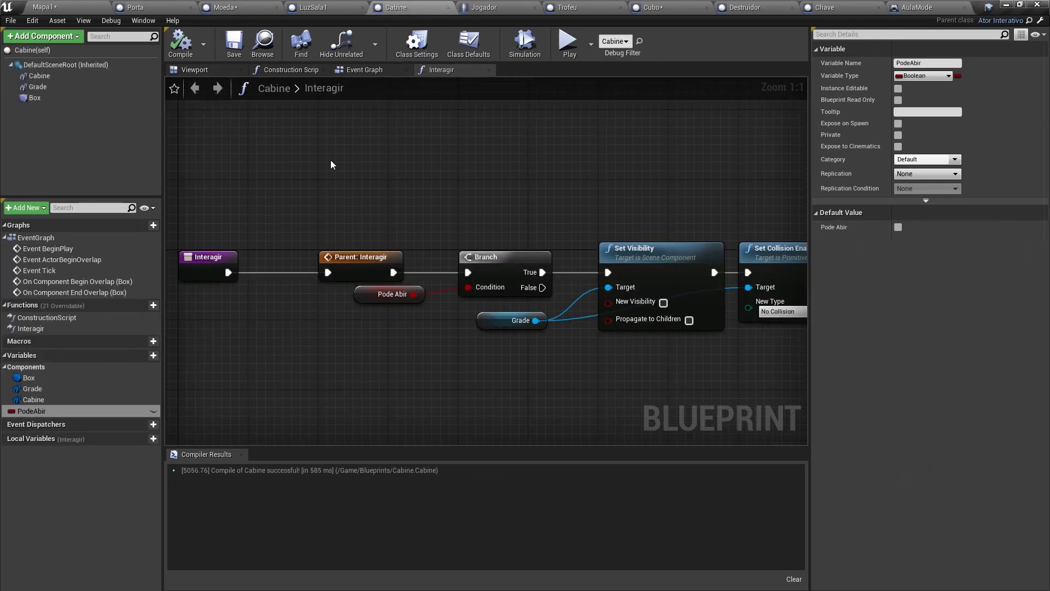
pyautogui.moveTo(295, 398); pyautogui.dragTo(618, 133)
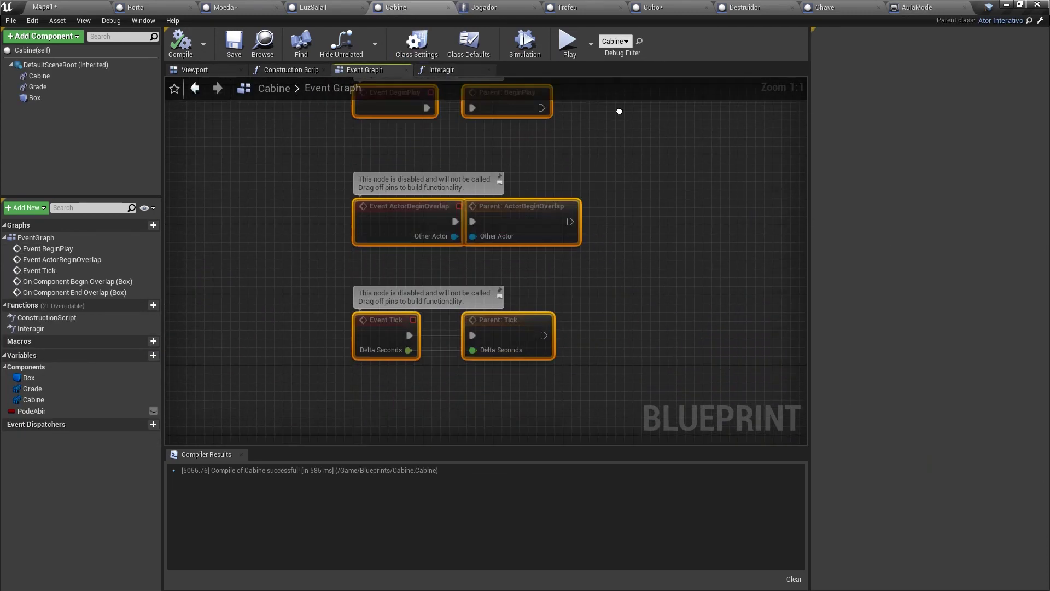
pyautogui.press('Delete')
pyautogui.rightClick(366, 274)
pyautogui.click(404, 341)
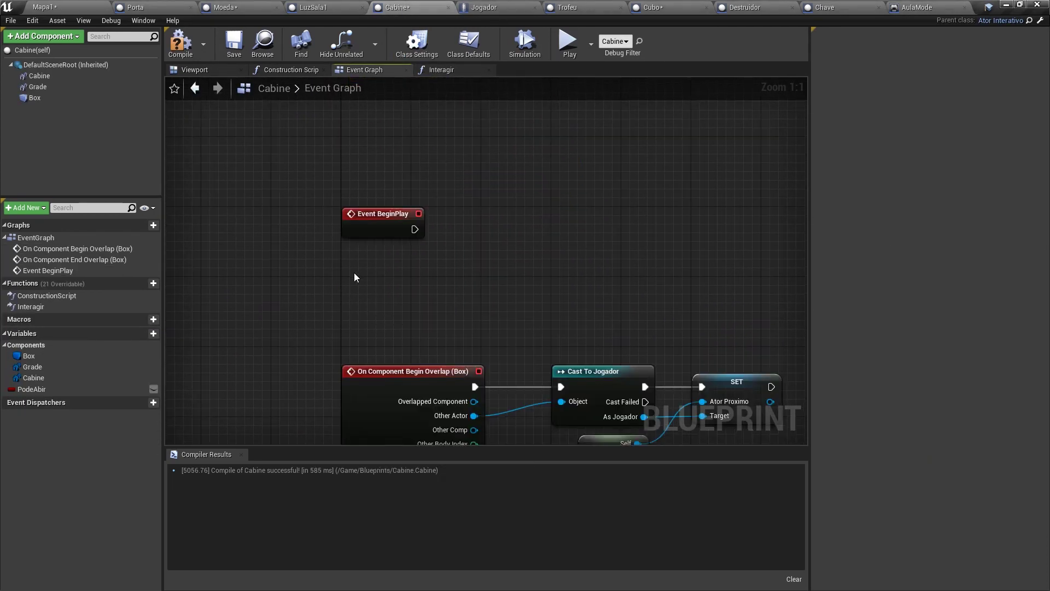
# Paste Get Game Mode and Cast To AulaMode, wire them, and add a SET Cabine Ref node
pyautogui.hotkey('ctrl', 'v')
pyautogui.moveTo(414, 289); pyautogui.dragTo(448, 290)
pyautogui.moveTo(541, 239); pyautogui.dragTo(479, 250, button='right')
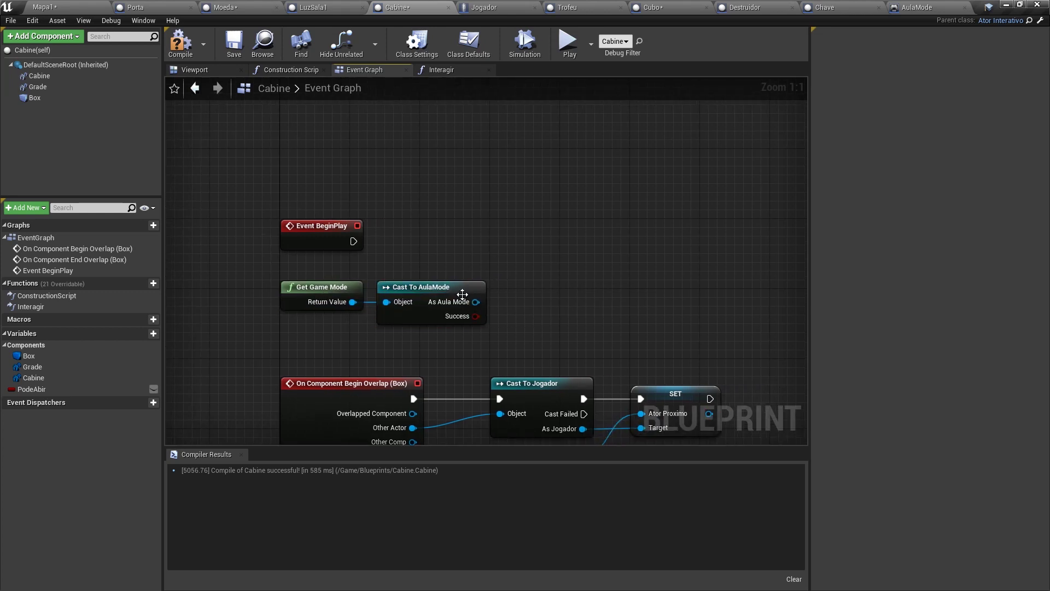
pyautogui.moveTo(475, 301); pyautogui.dragTo(544, 259)
pyautogui.write('set cabine')
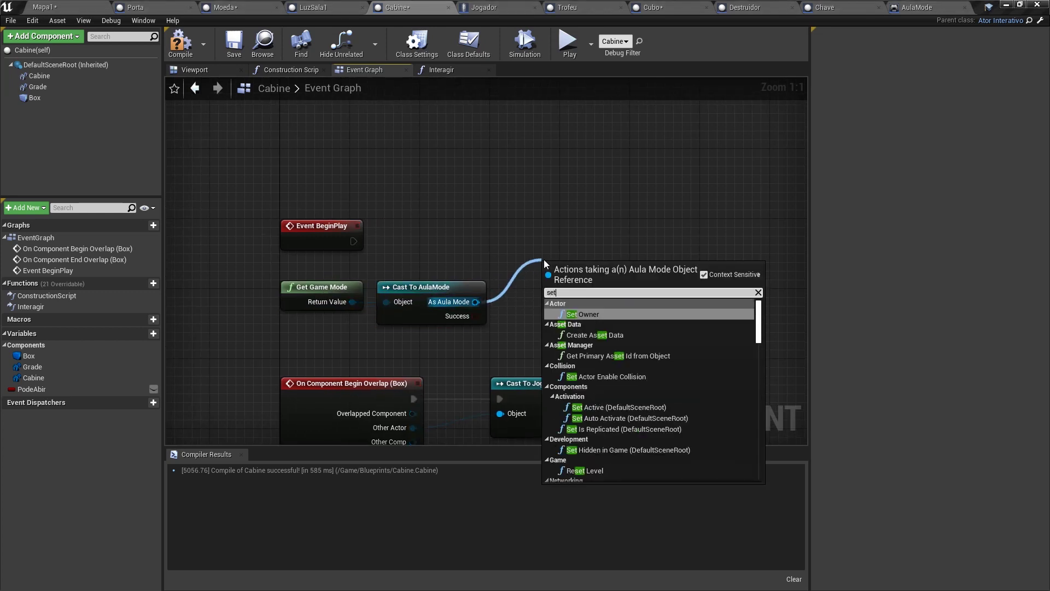
pyautogui.press('Return')
# Connect a Self reference into the SET Cabine Ref input
pyautogui.moveTo(535, 197); pyautogui.dragTo(679, 301)
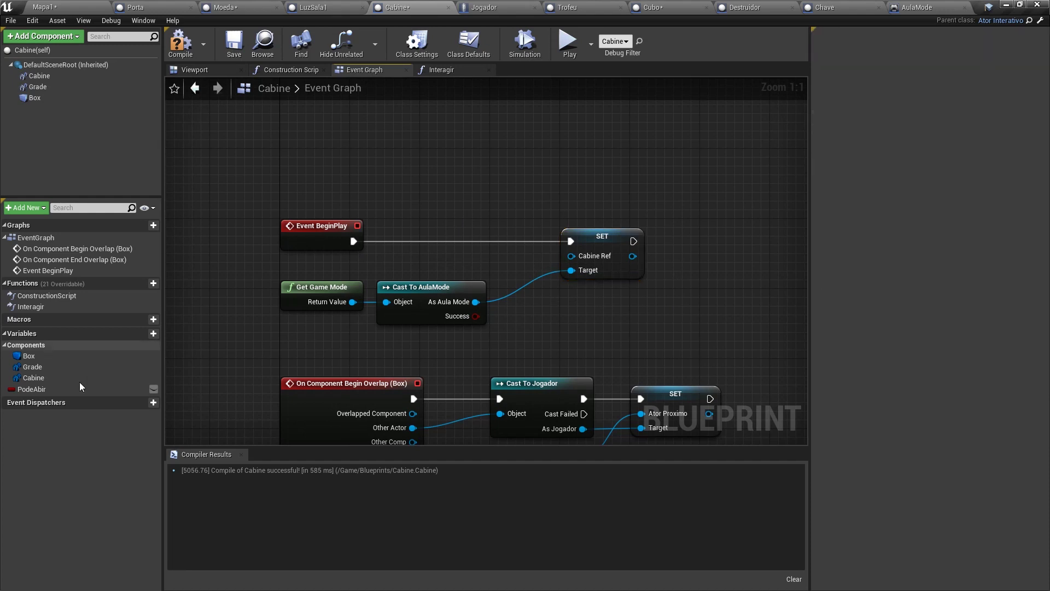
pyautogui.rightClick(415, 249)
pyautogui.write('self')
pyautogui.press('Return')
pyautogui.moveTo(498, 255); pyautogui.dragTo(571, 256)
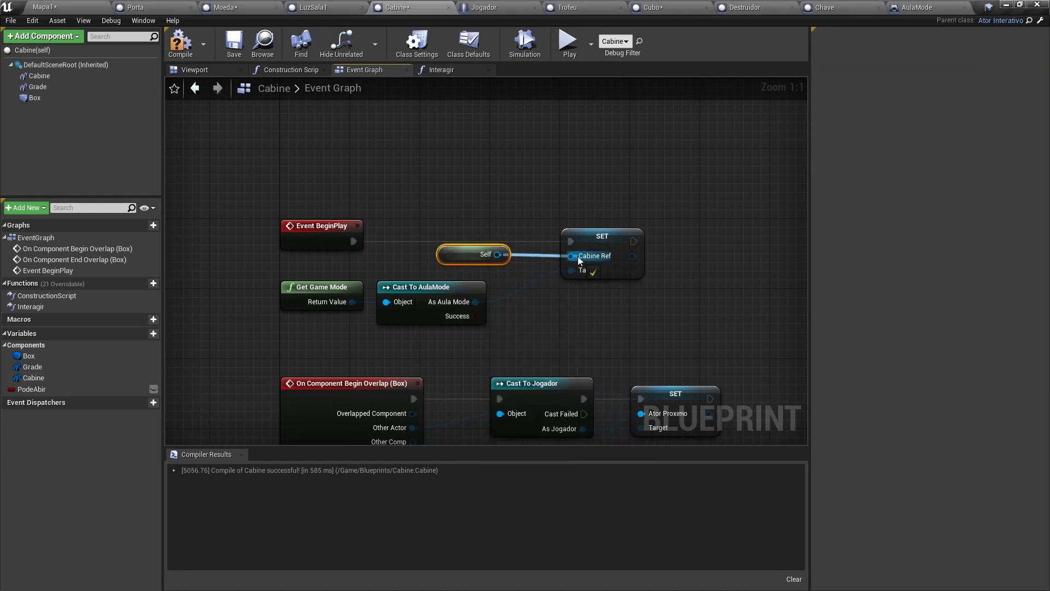
pyautogui.moveTo(473, 266); pyautogui.dragTo(614, 265)
pyautogui.click(359, 188)
pyautogui.moveTo(254, 169); pyautogui.dragTo(527, 206)
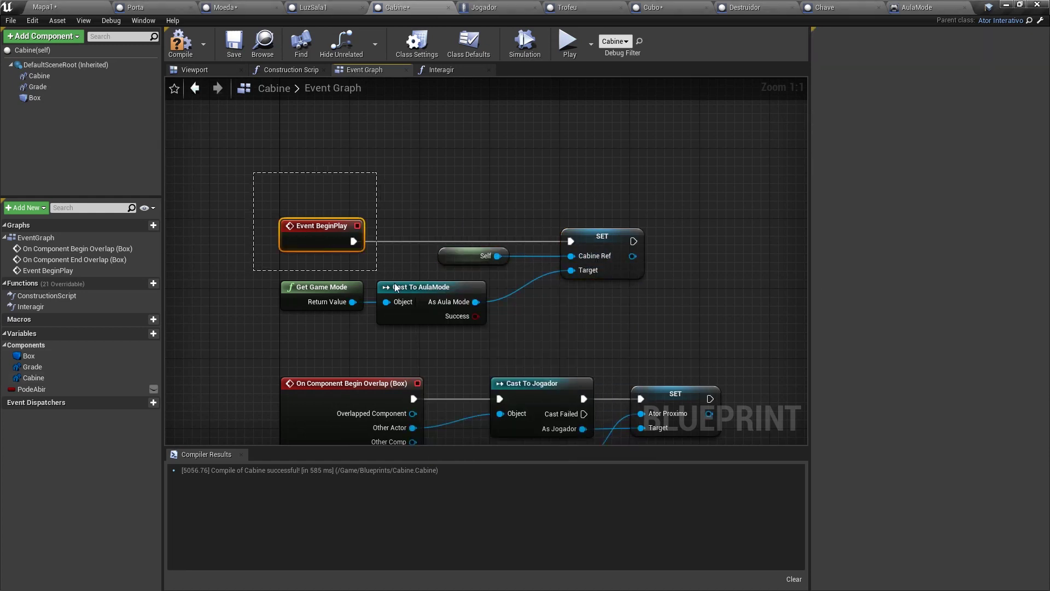
pyautogui.click(602, 236)
pyautogui.click(667, 197)
# Back in AulaMode, place a CabineRef getter and get its Grade component
pyautogui.click(914, 7)
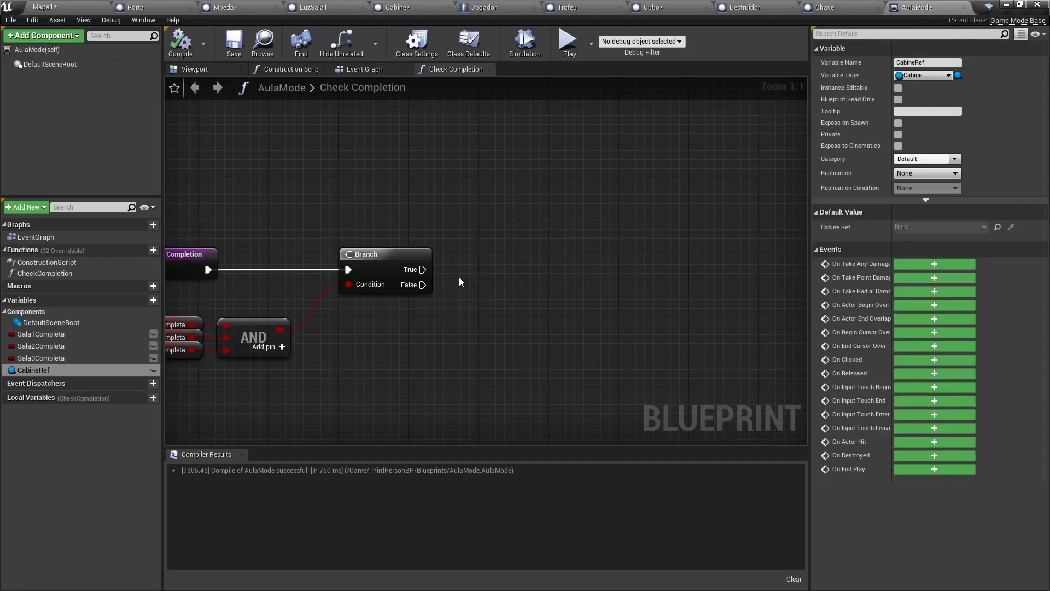
pyautogui.moveTo(464, 260); pyautogui.dragTo(528, 267)
pyautogui.press('Escape')
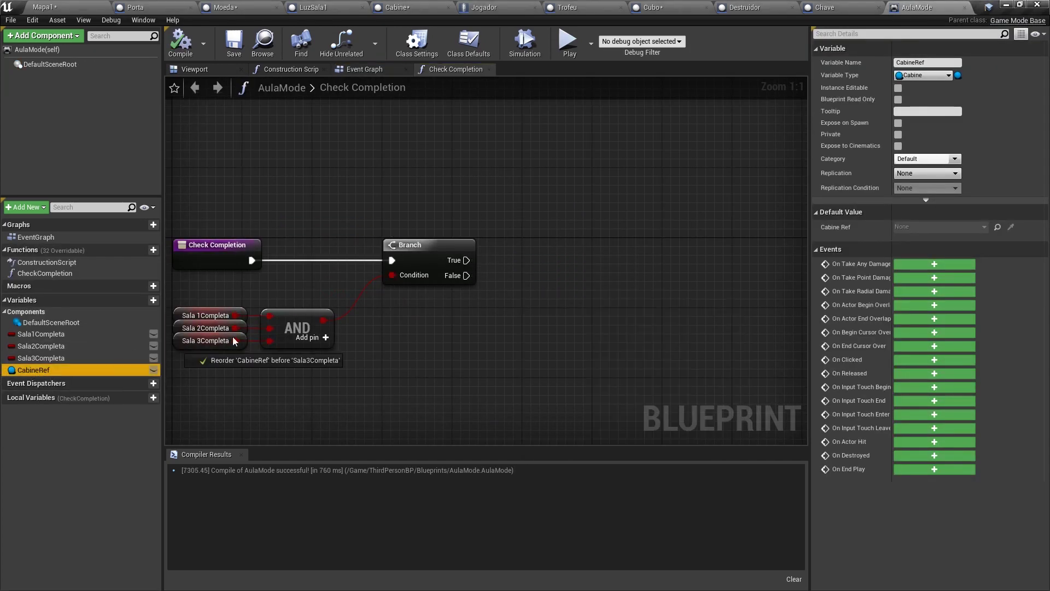
pyautogui.keyDown('ctrl'); pyautogui.moveTo(64, 374); pyautogui.dragTo(526, 270); pyautogui.keyUp('ctrl')
pyautogui.write('g')
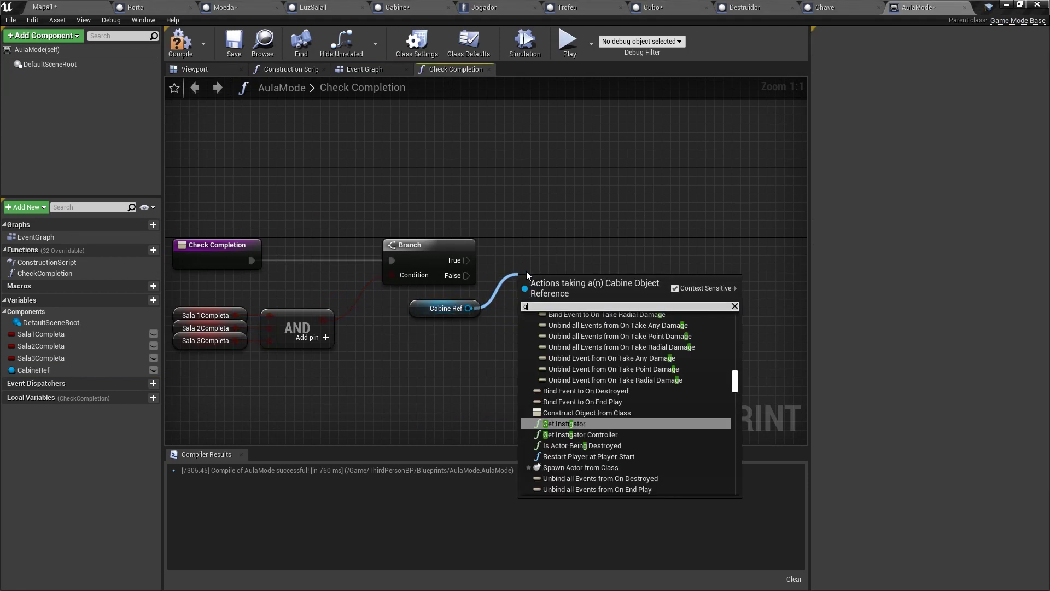
pyautogui.write('rade')
pyautogui.press('Return')
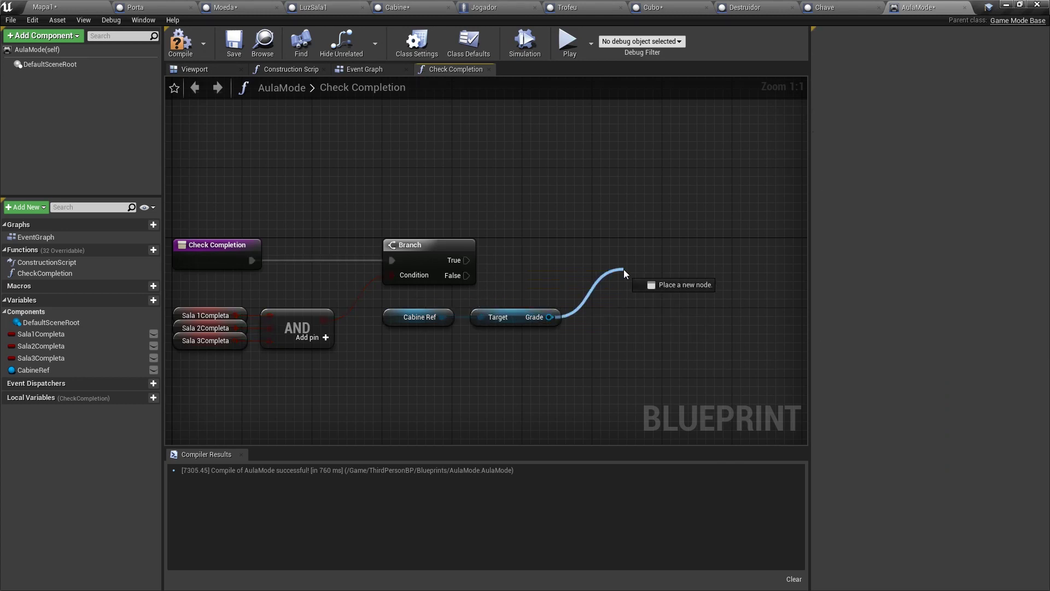
# Add a Set Material node targeting the Grade
pyautogui.moveTo(548, 316); pyautogui.dragTo(623, 269)
pyautogui.write('set material')
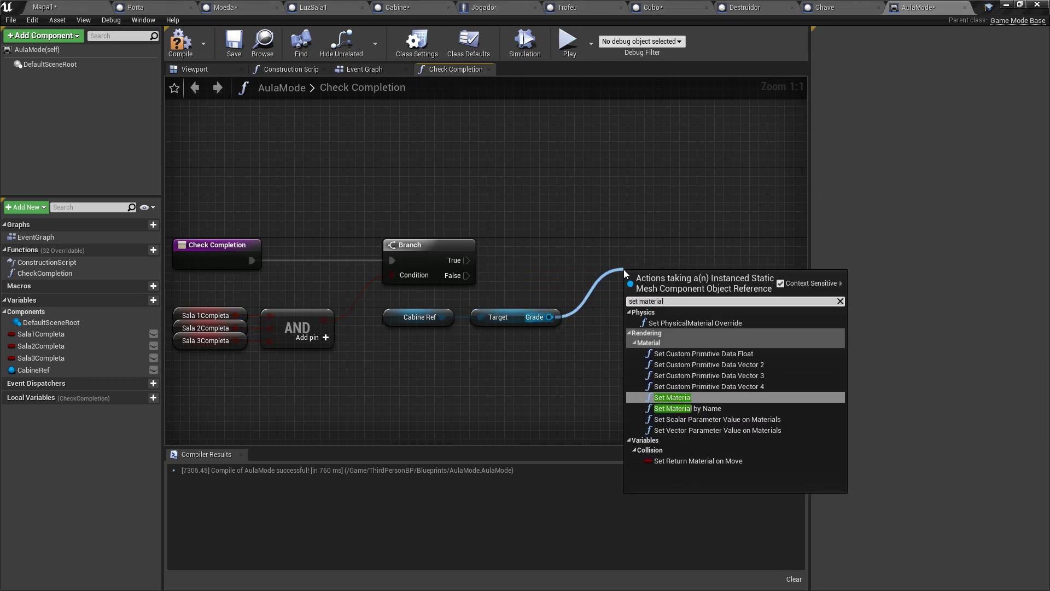
pyautogui.press('Return')
pyautogui.click(634, 314)
pyautogui.click(549, 412)
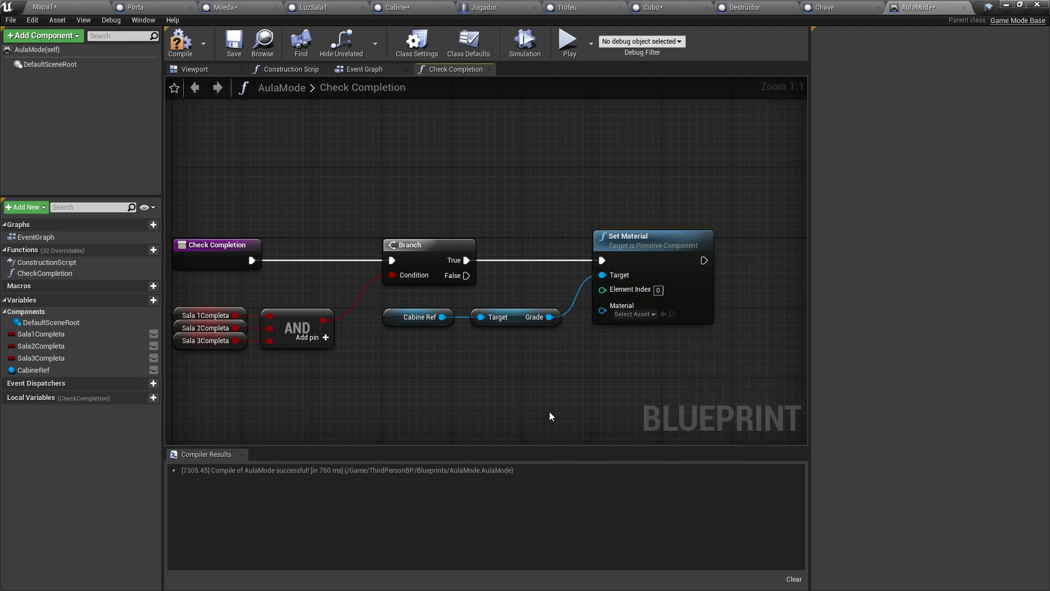
pyautogui.click(63, 4)
# Duplicate MI_Laser in the Materials folder and name the copy MI_LaserVerde
pyautogui.click(44, 490)
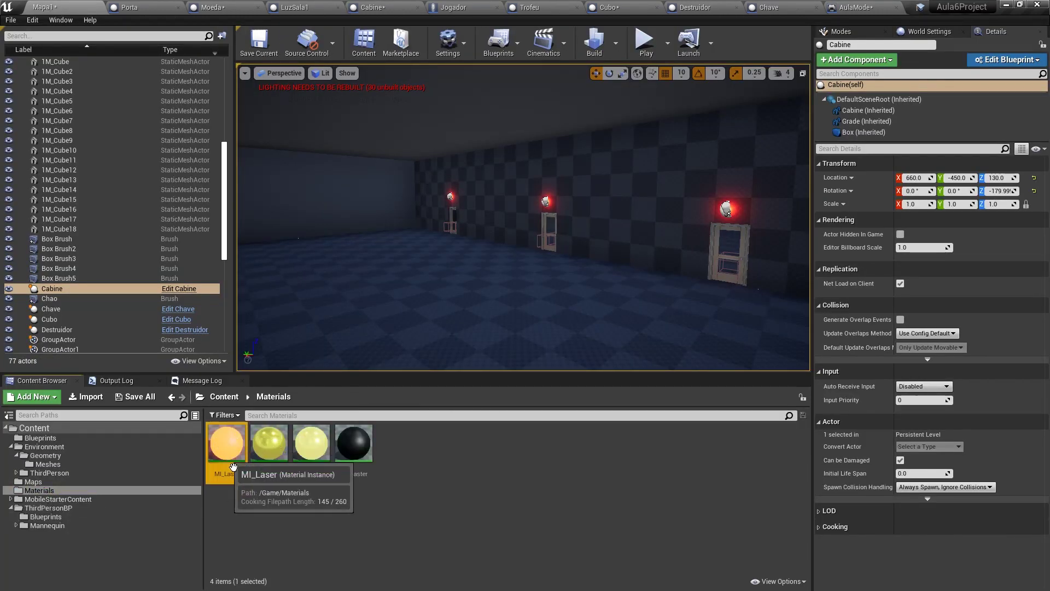
pyautogui.hotkey('ctrl', 'w')
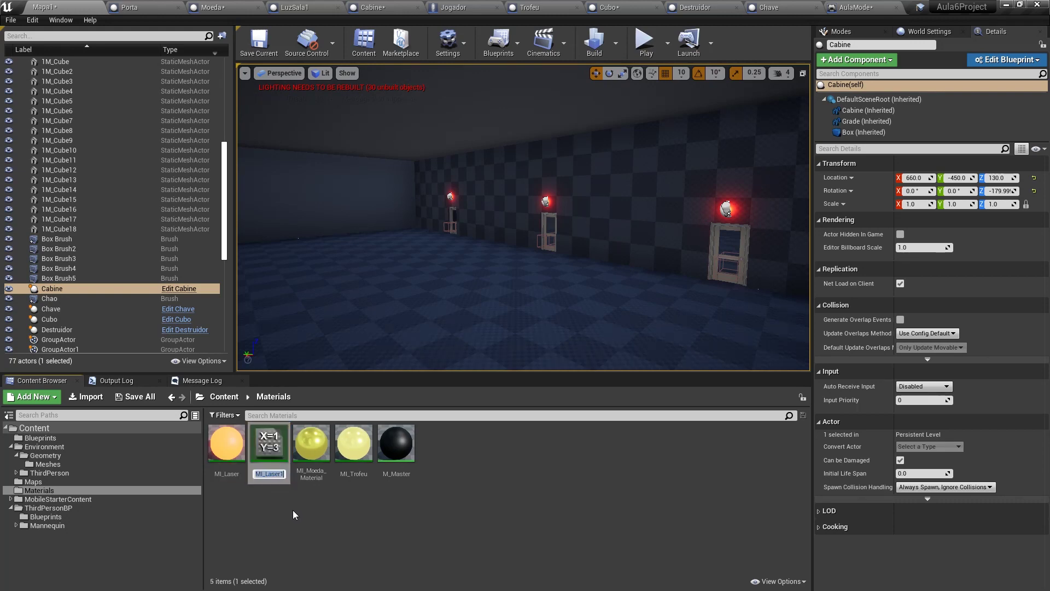
pyautogui.press('End')
pyautogui.press('BackSpace')
pyautogui.write('Verde')
pyautogui.press('Return')
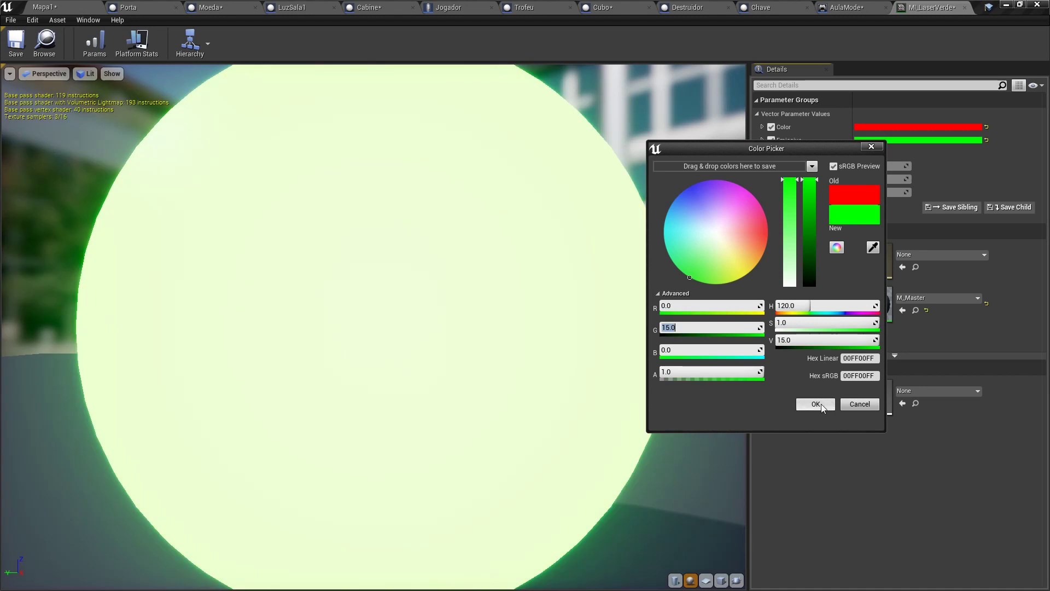
pyautogui.middleClick(933, 7)
# Set the Set Material node to MI_LaserVerde and add a SET PodeAbir node from Cabine Ref
pyautogui.moveTo(366, 214); pyautogui.dragTo(284, 209, button='right')
pyautogui.click(553, 308)
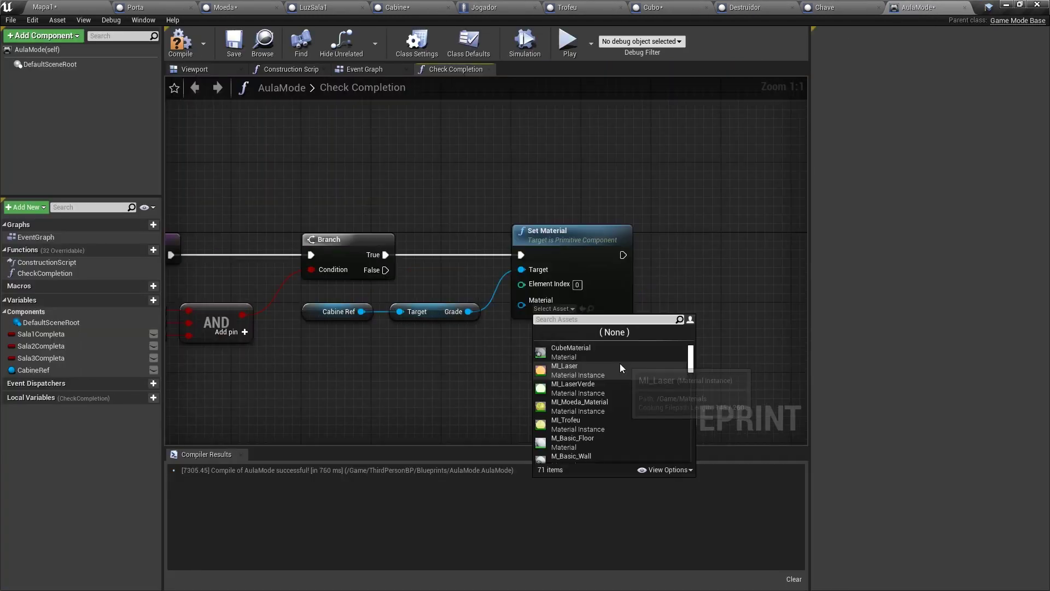
pyautogui.click(619, 363)
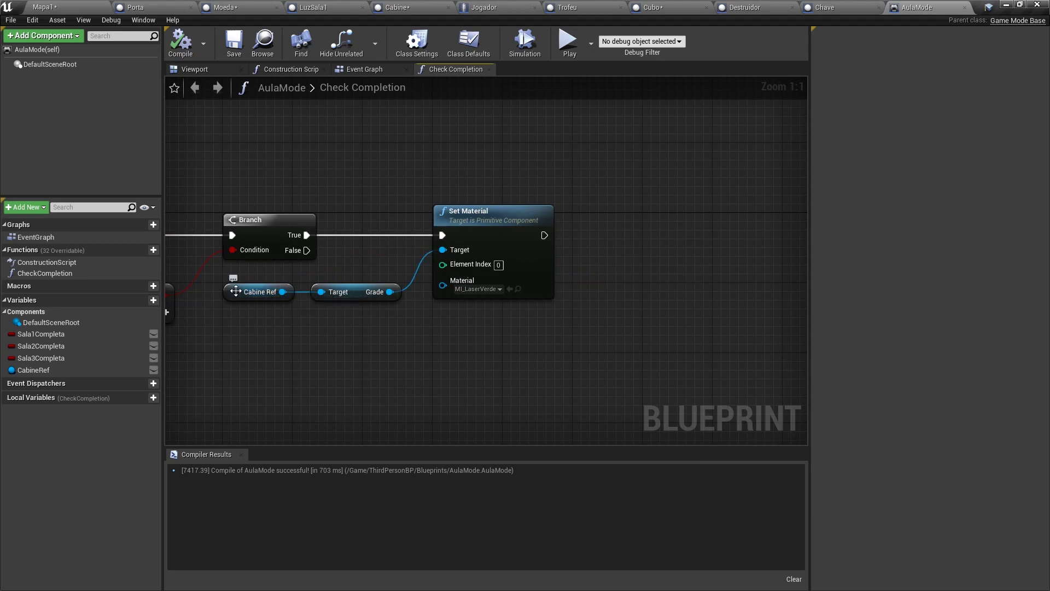
pyautogui.moveTo(260, 293)
pyautogui.mouseDown()
pyautogui.moveTo(260, 320)
pyautogui.moveTo(564, 313)
pyautogui.moveTo(620, 231)
pyautogui.mouseUp()
pyautogui.write('setpode')
pyautogui.press('Return')
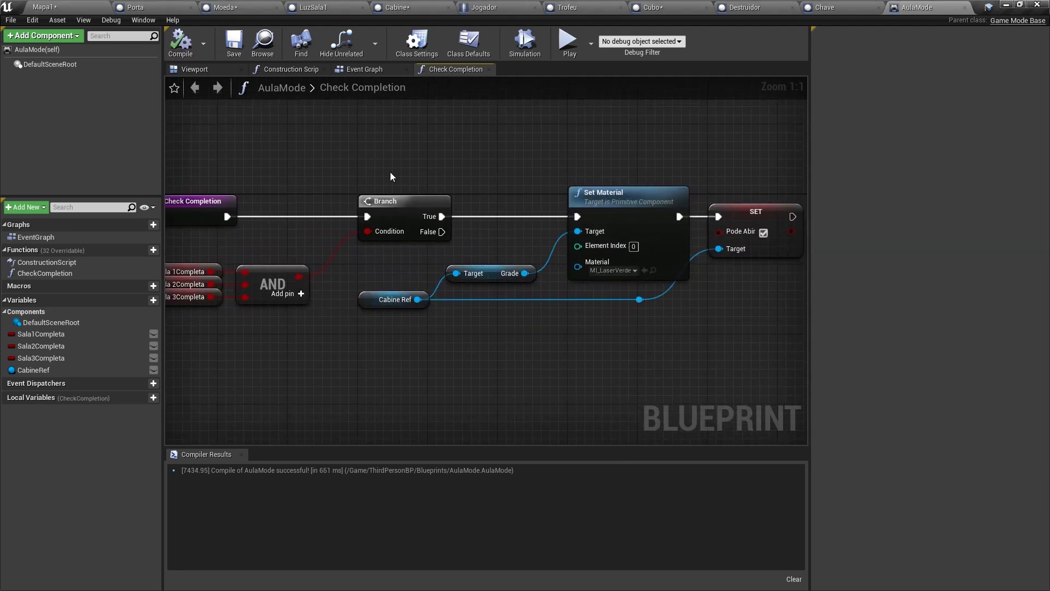
# Review the Check Completion graph, selecting its entry, Set Material and SET nodes
pyautogui.moveTo(389, 172); pyautogui.dragTo(485, 159, button='right')
pyautogui.moveTo(198, 180)
pyautogui.mouseDown()
pyautogui.moveTo(342, 255)
pyautogui.moveTo(338, 161)
pyautogui.mouseUp()
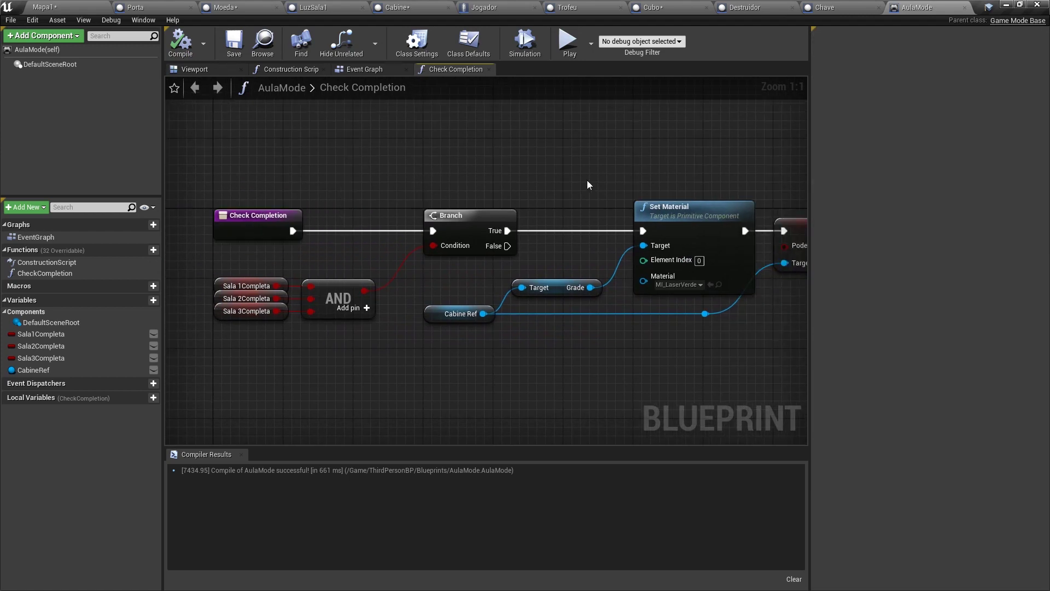
pyautogui.moveTo(338, 161); pyautogui.dragTo(373, 174, button='right')
pyautogui.moveTo(246, 201); pyautogui.dragTo(221, 198, button='right')
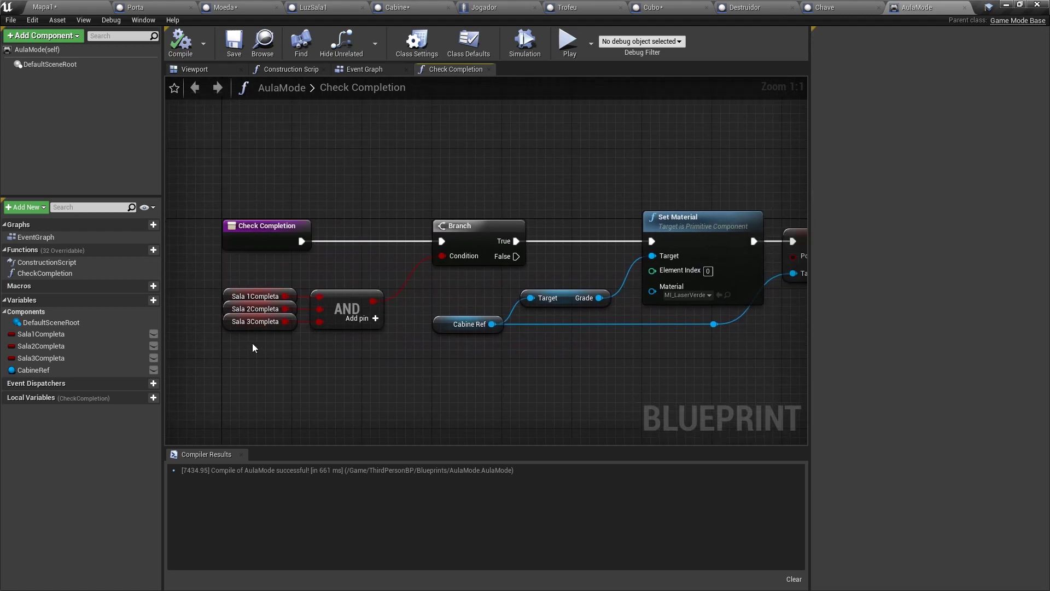
pyautogui.moveTo(199, 377); pyautogui.dragTo(381, 274)
pyautogui.click(381, 274)
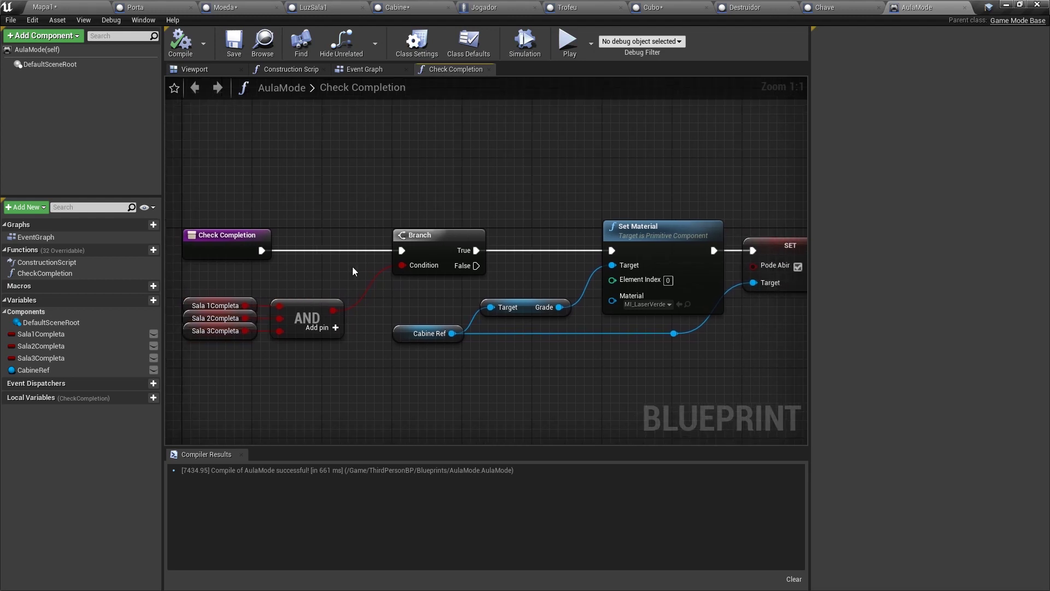
pyautogui.moveTo(381, 274); pyautogui.dragTo(195, 248, button='right')
pyautogui.moveTo(484, 349); pyautogui.dragTo(493, 218)
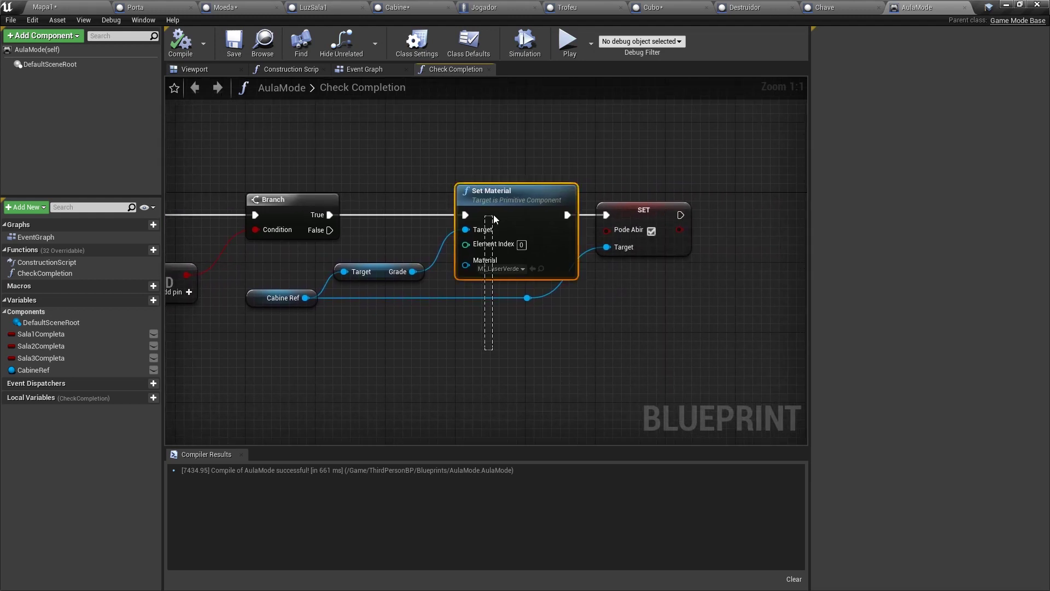
pyautogui.moveTo(748, 312); pyautogui.dragTo(622, 151)
pyautogui.click(688, 150)
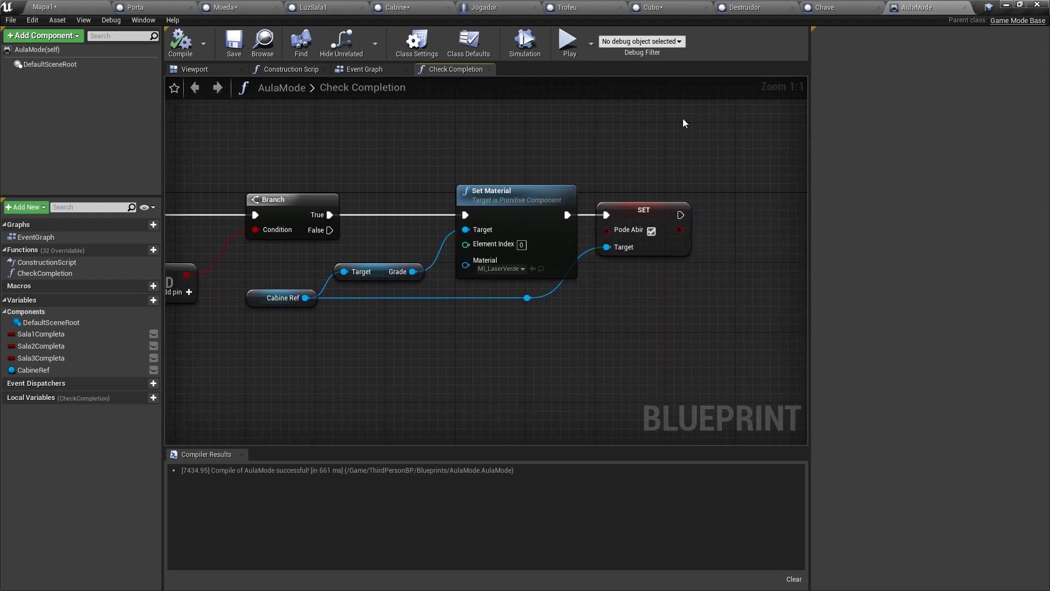
pyautogui.moveTo(682, 118); pyautogui.dragTo(668, 126, button='right')
pyautogui.moveTo(375, 167); pyautogui.dragTo(404, 175, button='right')
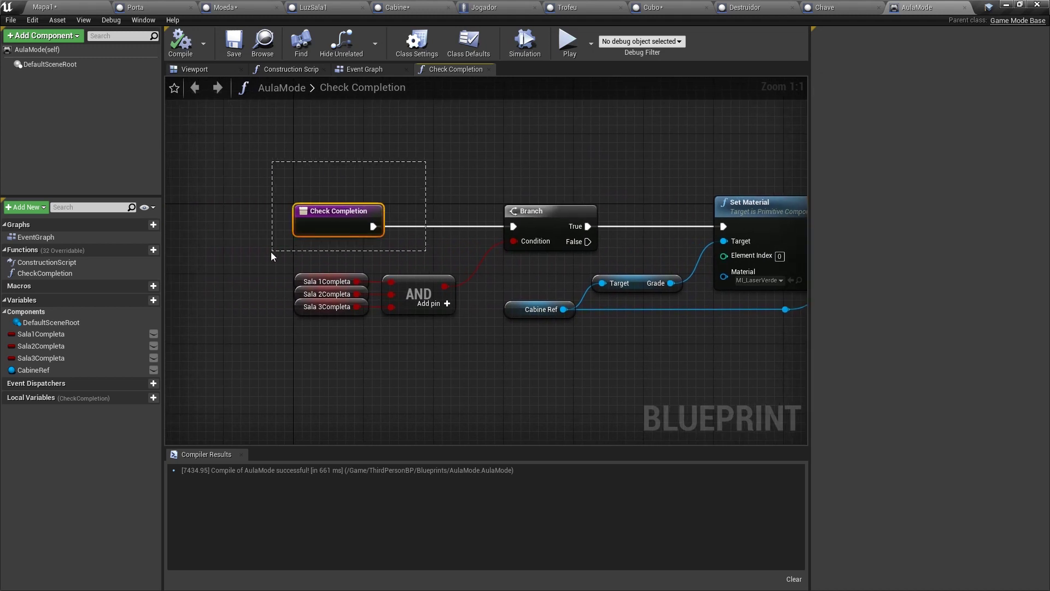
pyautogui.moveTo(271, 252); pyautogui.dragTo(784, 77)
# In the Chave graph, make room after SET and add a Check Completion node
pyautogui.click(823, 7)
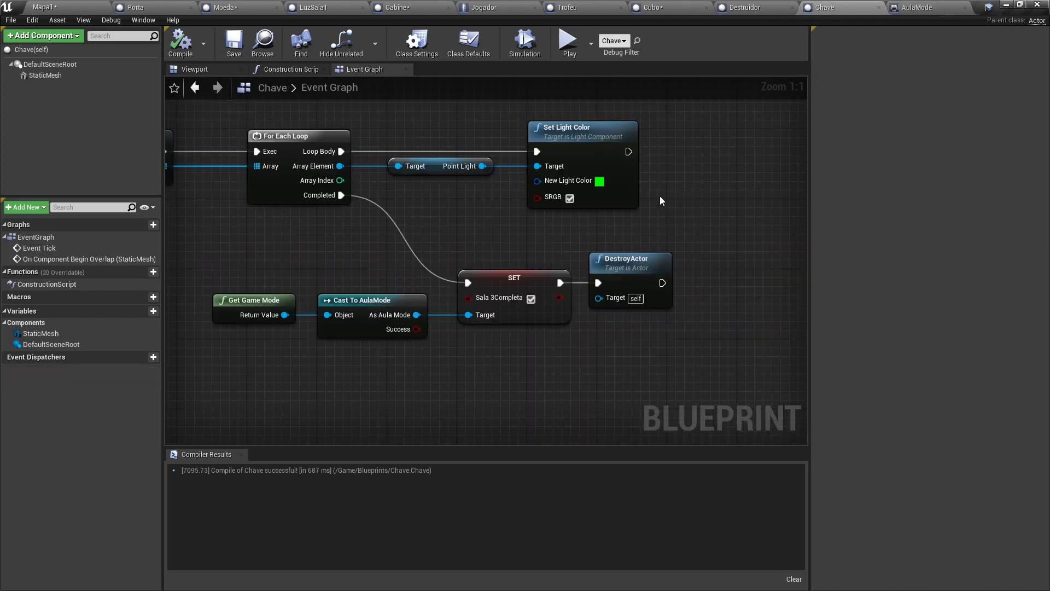
pyautogui.moveTo(659, 196); pyautogui.dragTo(544, 174, button='right')
pyautogui.click(519, 252)
pyautogui.moveTo(550, 249); pyautogui.dragTo(690, 249)
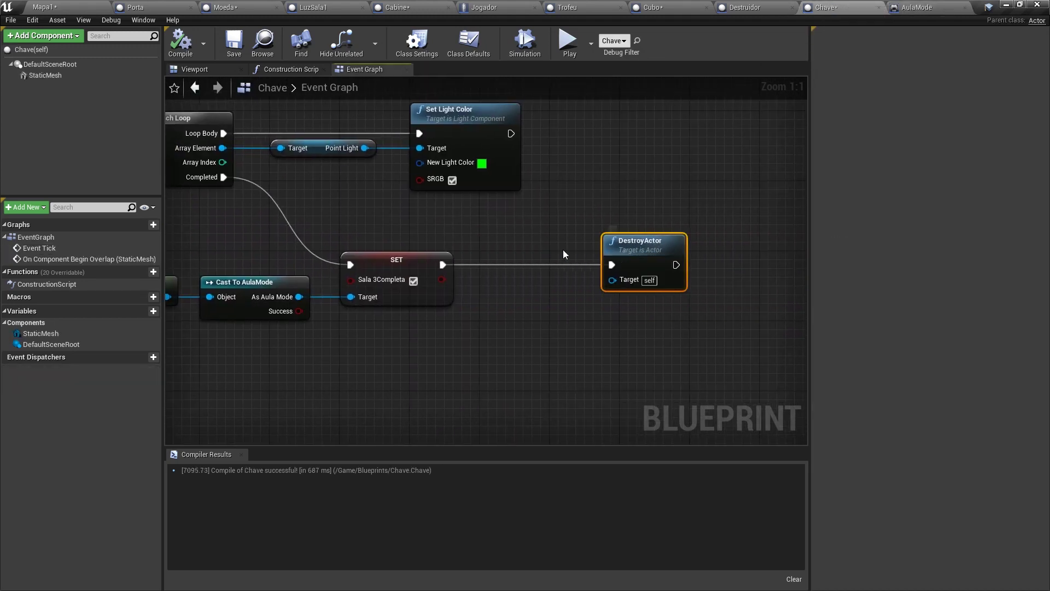
pyautogui.moveTo(240, 308); pyautogui.dragTo(301, 293, button='right')
pyautogui.moveTo(322, 262)
pyautogui.mouseDown()
pyautogui.moveTo(314, 298)
pyautogui.moveTo(525, 306)
pyautogui.moveTo(585, 225)
pyautogui.mouseUp()
pyautogui.write('check')
pyautogui.press('Return')
# In the Moeda graph, move DestroyActor aside and insert Check Completion after SET
pyautogui.click(680, 7)
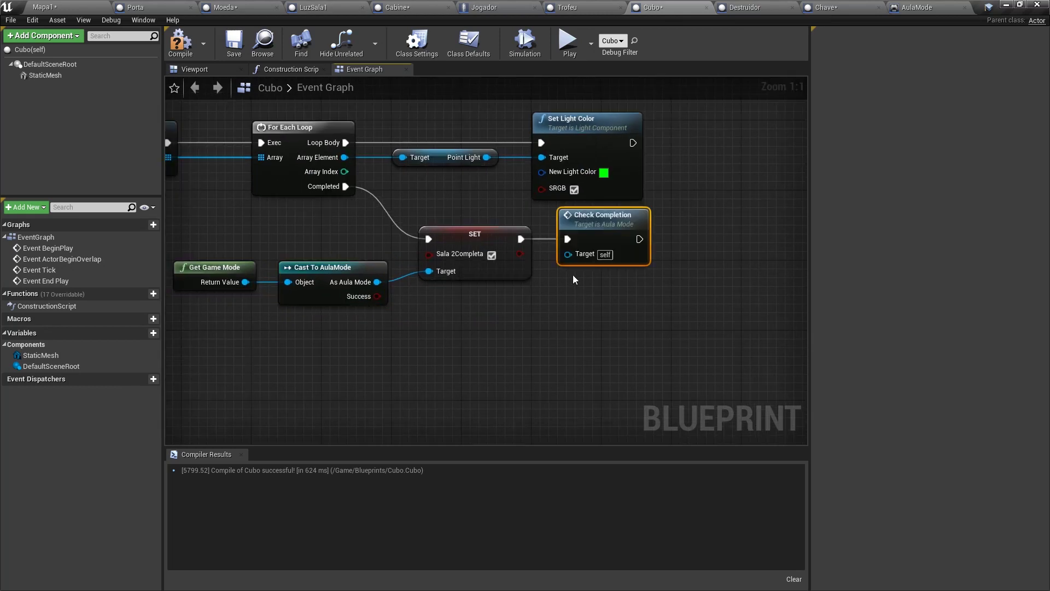
pyautogui.click(224, 8)
pyautogui.moveTo(510, 212); pyautogui.dragTo(676, 201)
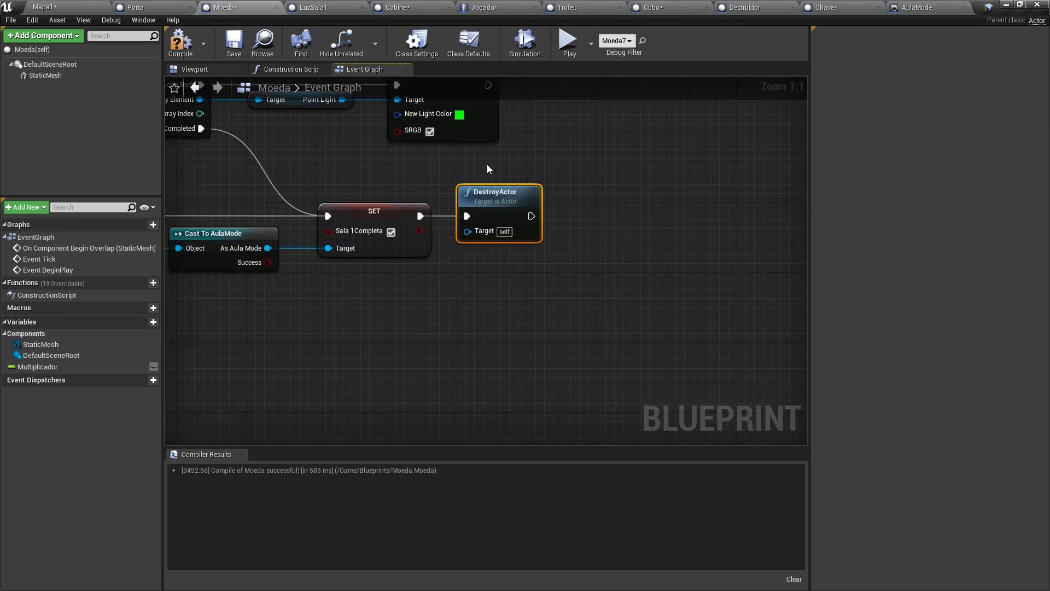
pyautogui.hotkey('ctrl', 'z')
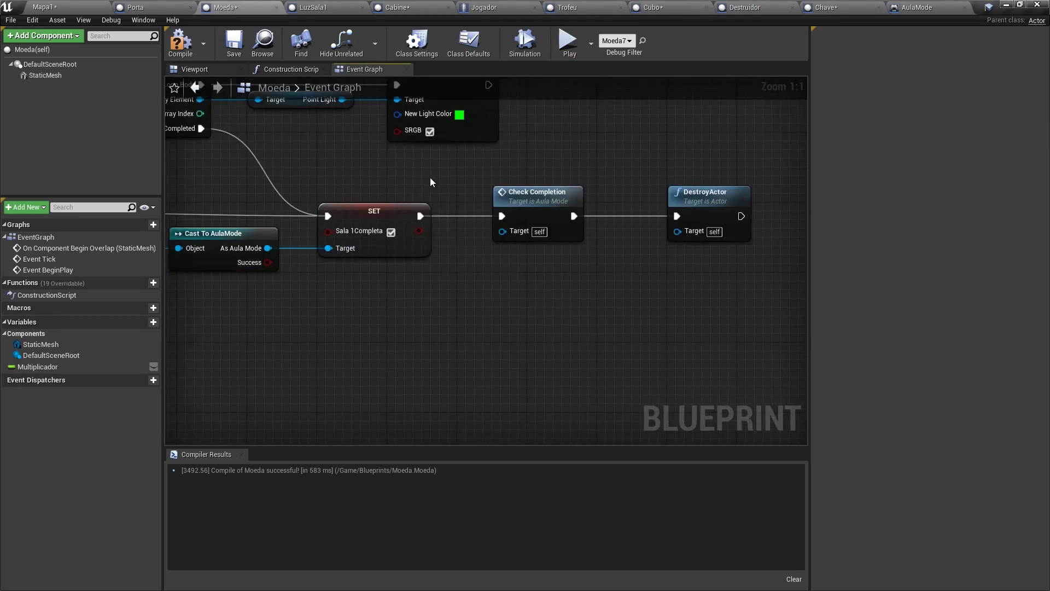
pyautogui.moveTo(430, 177)
pyautogui.mouseDown(button='right')
pyautogui.moveTo(504, 222)
pyautogui.moveTo(450, 247)
pyautogui.mouseUp(button='right')
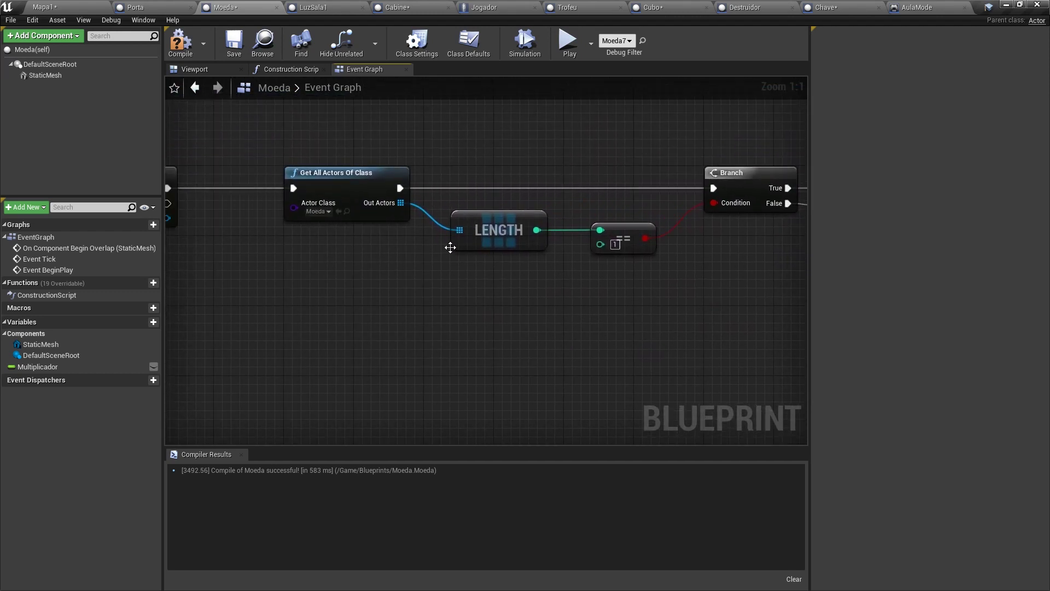
pyautogui.moveTo(450, 247); pyautogui.dragTo(463, 162, button='right')
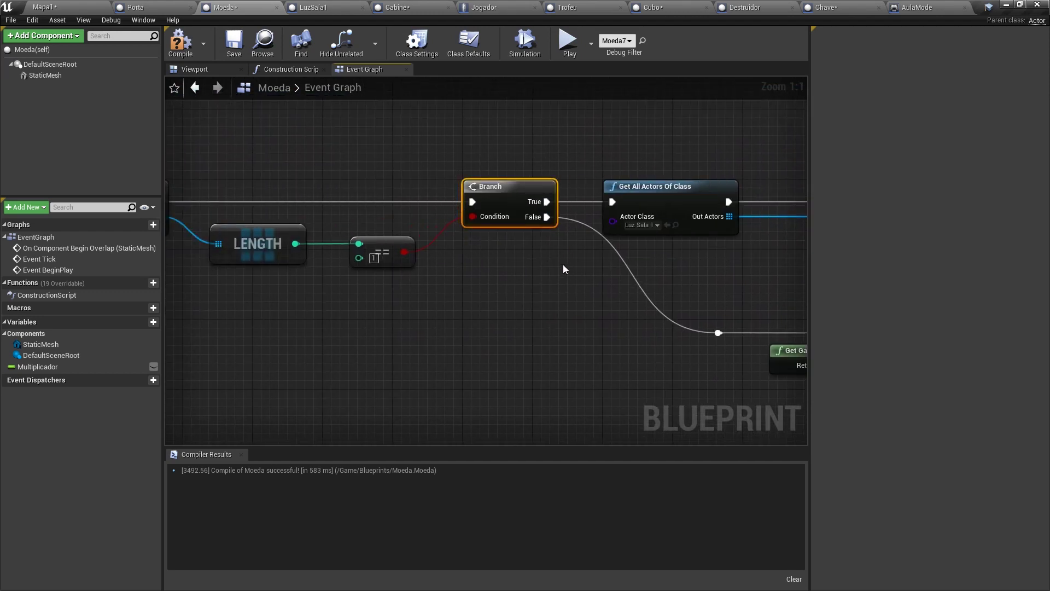
pyautogui.moveTo(565, 268); pyautogui.dragTo(633, 252, button='right')
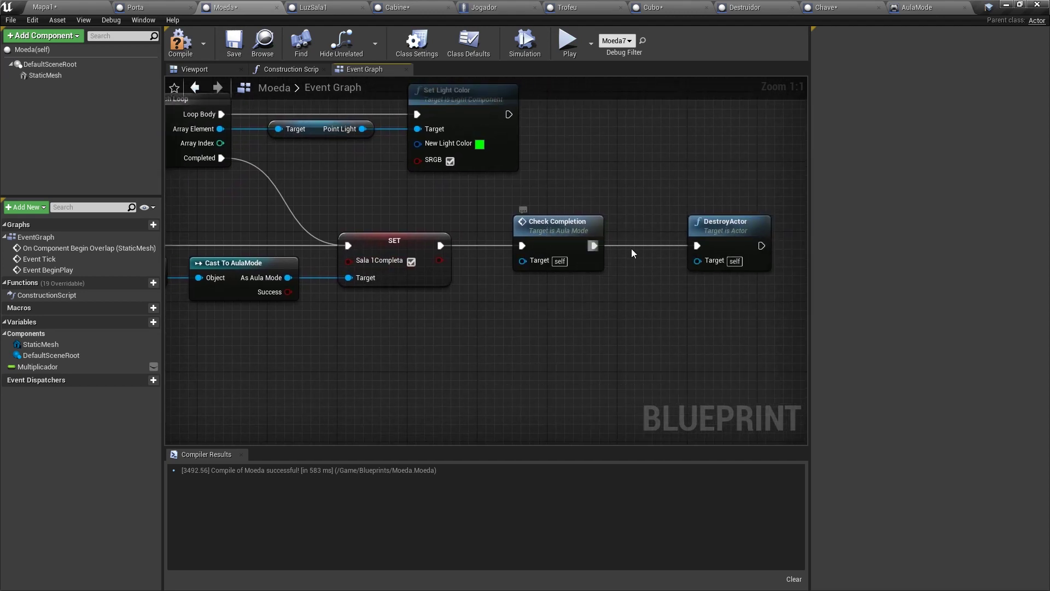
pyautogui.moveTo(316, 233); pyautogui.dragTo(317, 234, button='right')
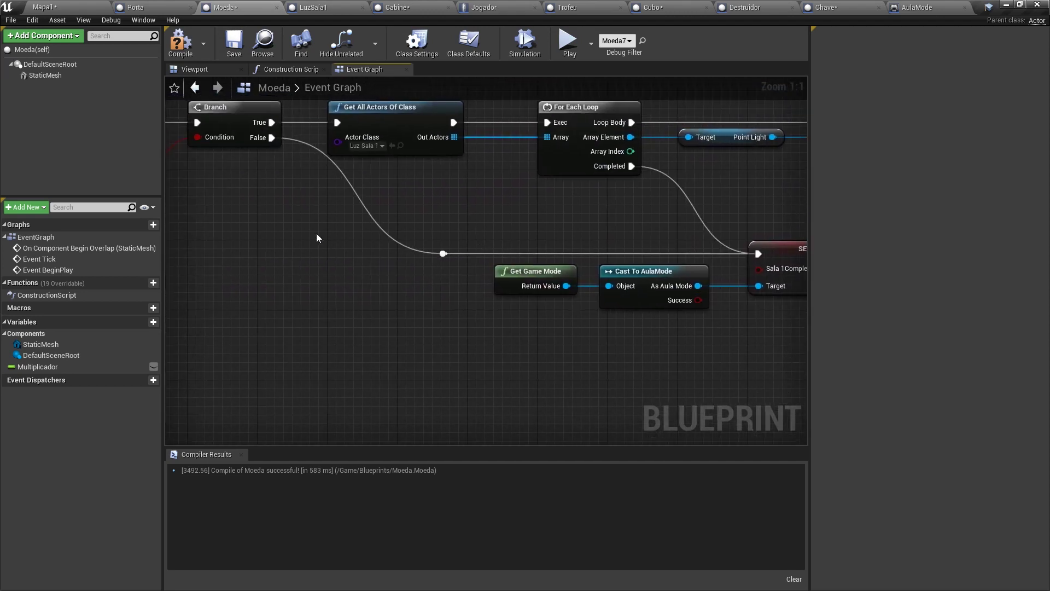
# Delete a stray reroute knot, align DestroyActor, and wire As Aula Mode into Check Completion
pyautogui.hotkey('ctrl', 'v')
pyautogui.click(443, 255)
pyautogui.press('Delete')
pyautogui.moveTo(388, 294)
pyautogui.mouseDown()
pyautogui.moveTo(422, 259)
pyautogui.moveTo(420, 198)
pyautogui.mouseUp()
pyautogui.moveTo(789, 320); pyautogui.dragTo(503, 310, button='right')
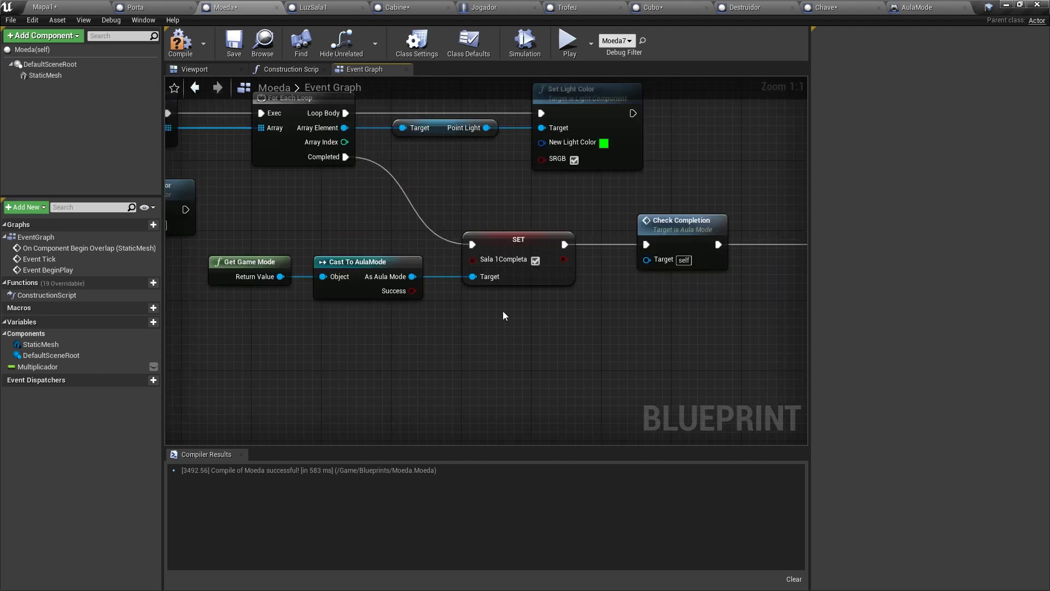
pyautogui.click(518, 241)
pyautogui.moveTo(562, 221); pyautogui.dragTo(402, 230, button='right')
pyautogui.moveTo(470, 301); pyautogui.dragTo(579, 221)
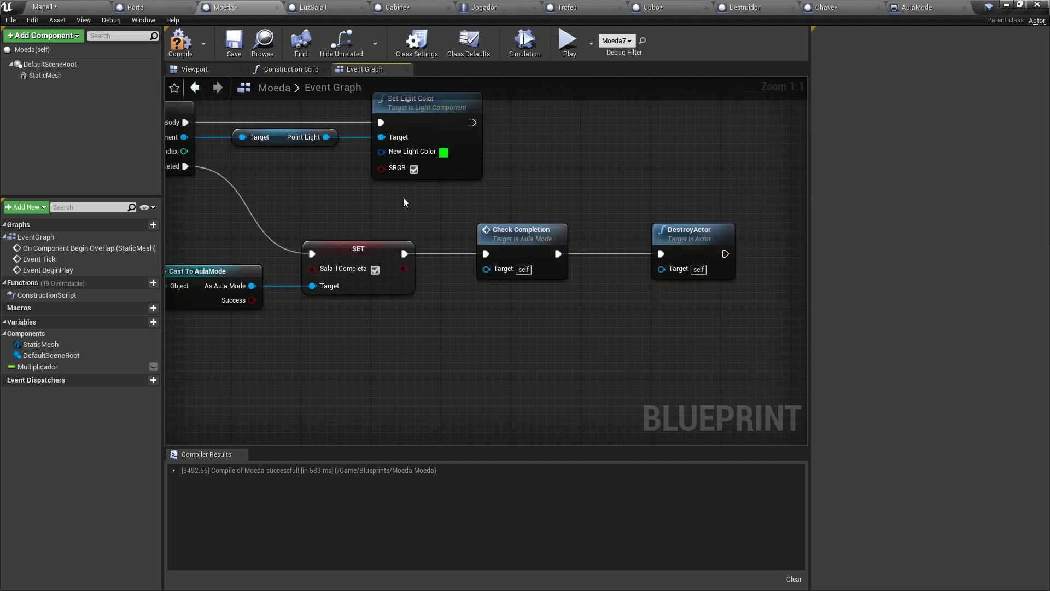
pyautogui.moveTo(403, 203)
pyautogui.mouseDown(button='right')
pyautogui.moveTo(386, 247)
pyautogui.moveTo(629, 257)
pyautogui.moveTo(265, 240)
pyautogui.mouseUp(button='right')
pyautogui.moveTo(657, 219)
pyautogui.mouseDown(button='right')
pyautogui.moveTo(410, 218)
pyautogui.moveTo(445, 201)
pyautogui.mouseUp(button='right')
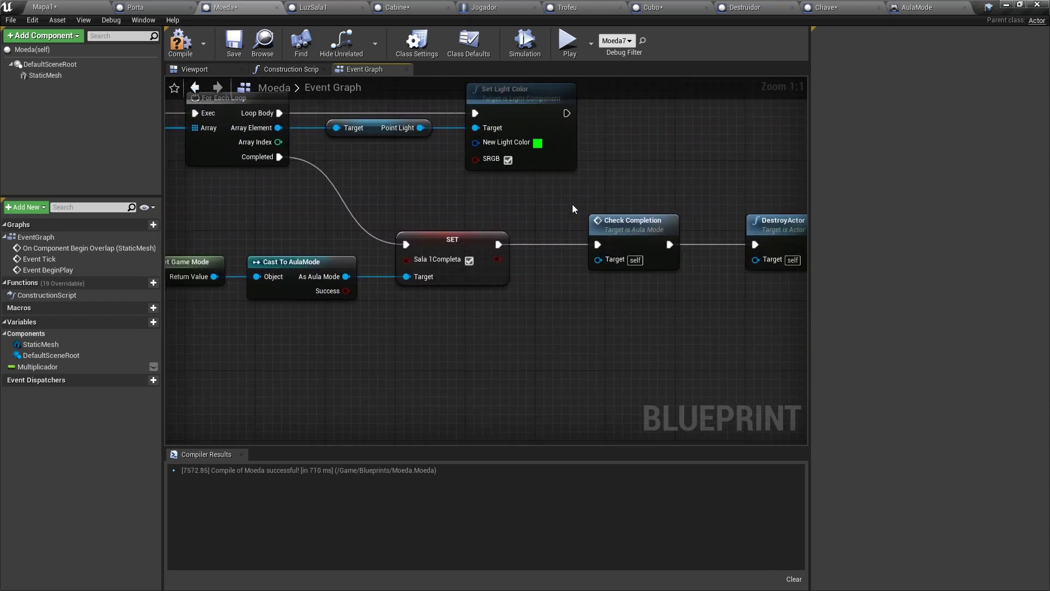
pyautogui.moveTo(346, 276); pyautogui.dragTo(524, 283)
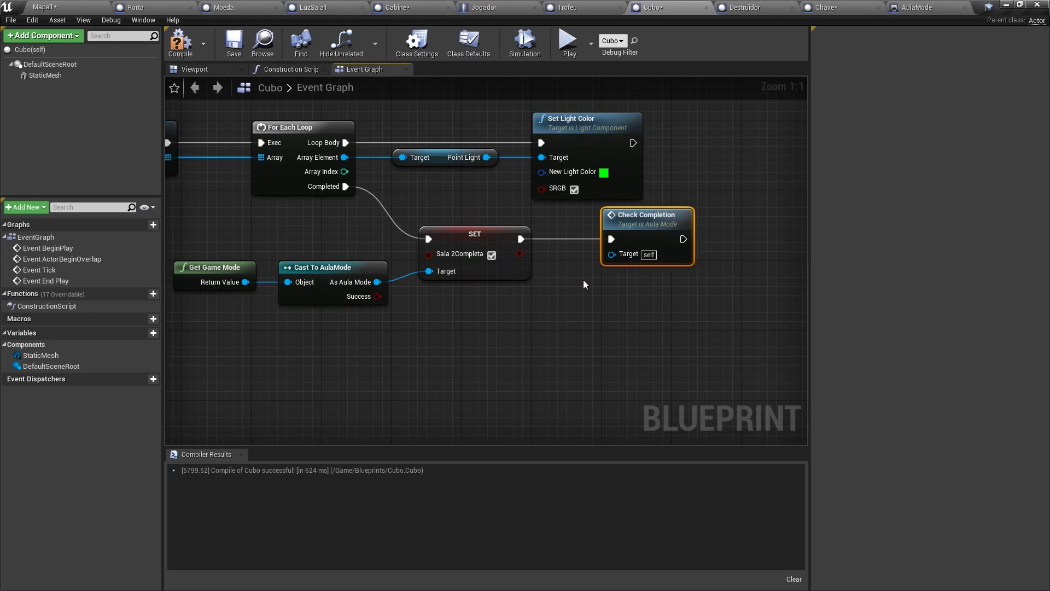
# Start a play session in the Mapa1 level
pyautogui.click(402, 12)
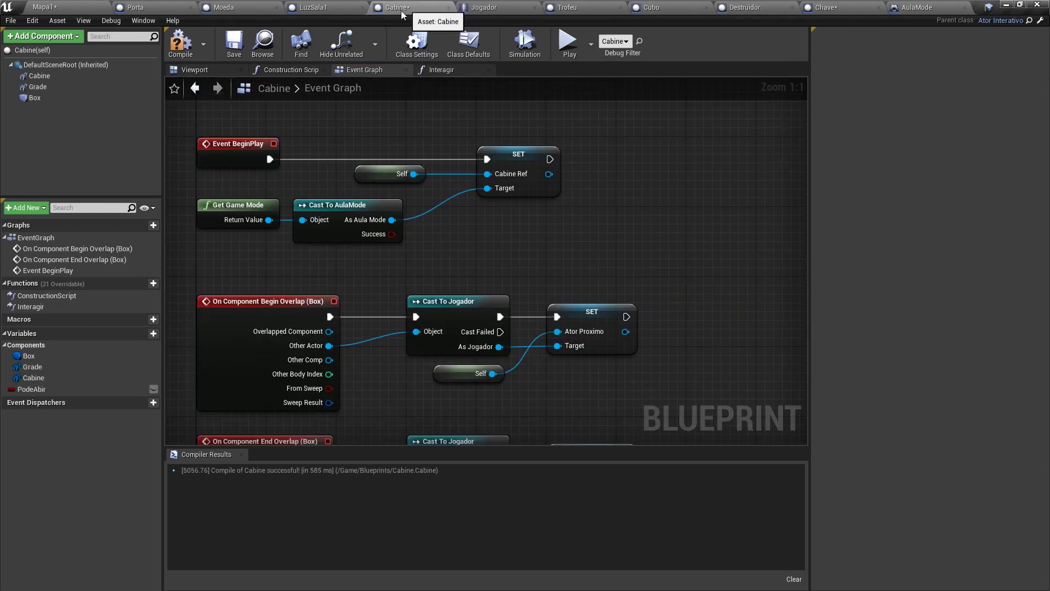
pyautogui.click(832, 6)
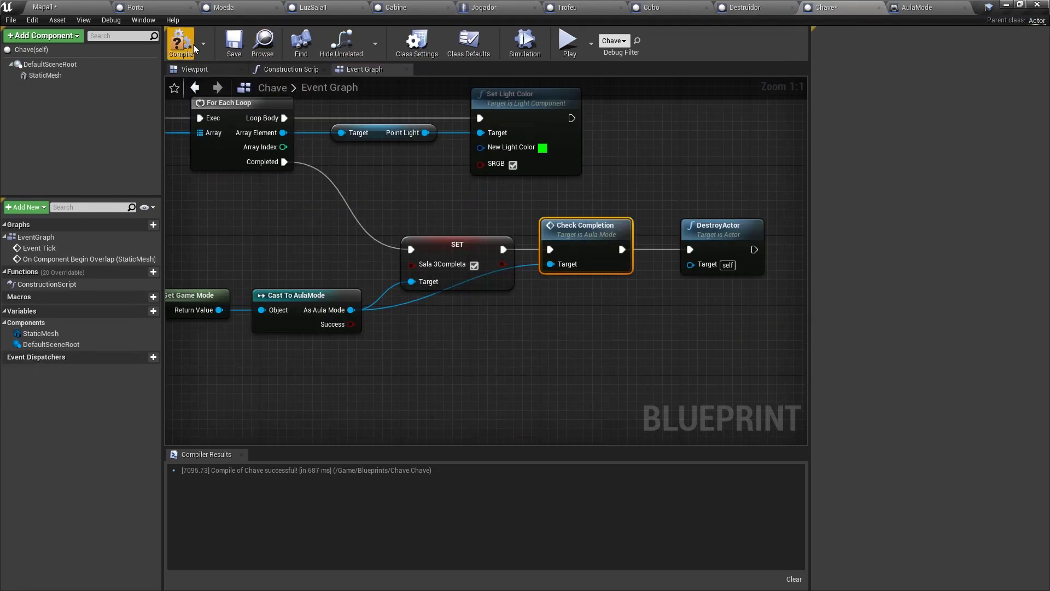
pyautogui.click(78, 6)
pyautogui.click(645, 41)
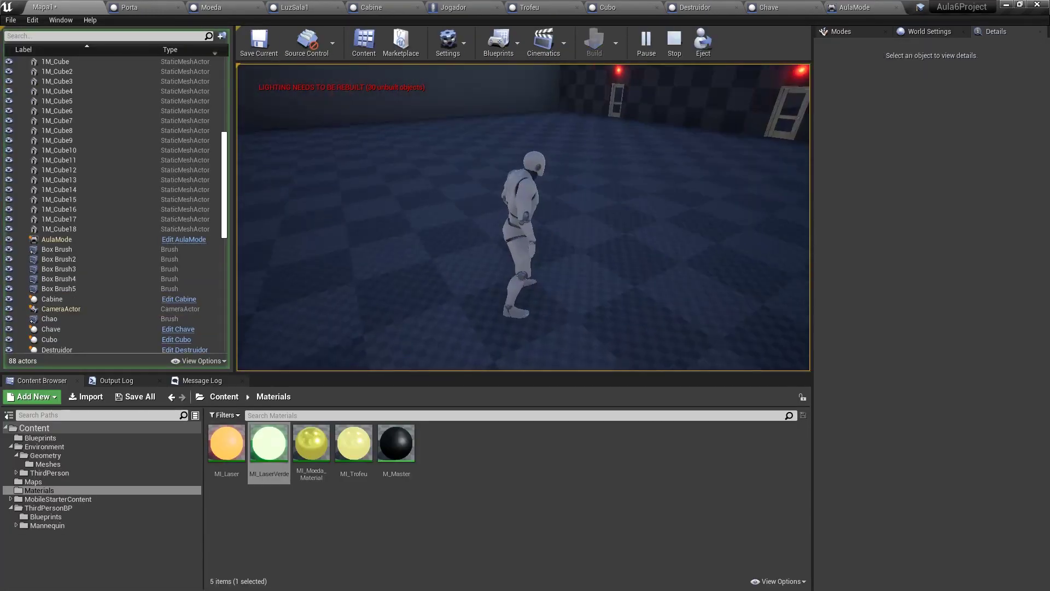
# Run through the rooms into the green cabin to clear its grate, then stop playing
pyautogui.press('w')
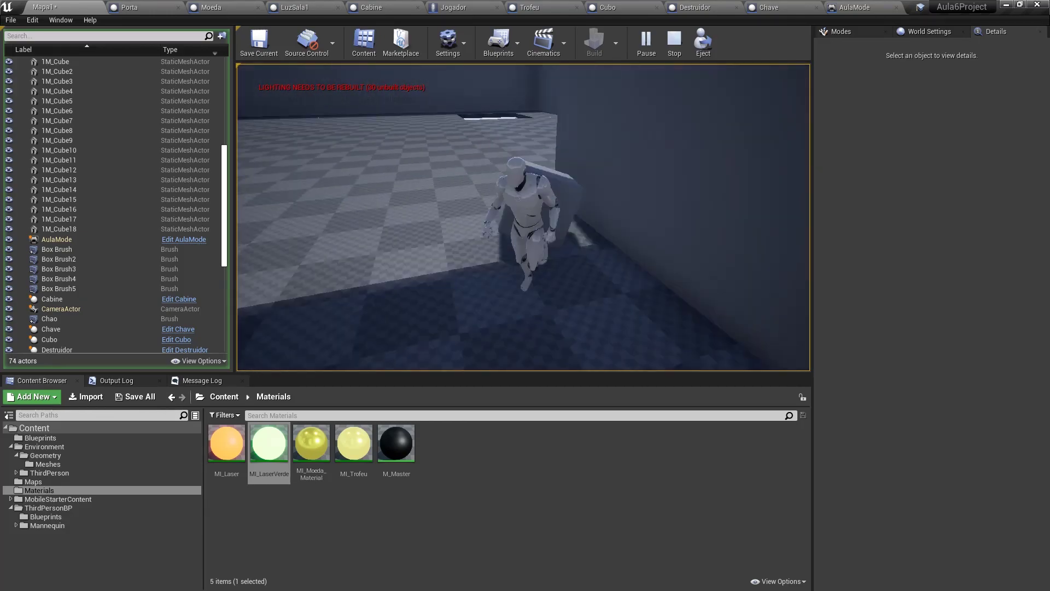
pyautogui.press('w')
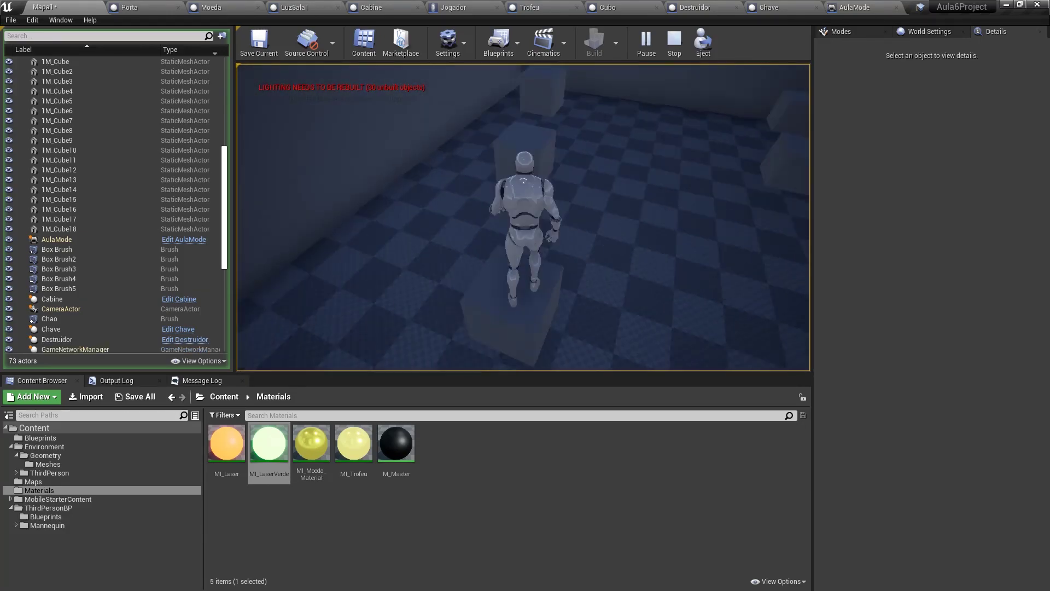
pyautogui.press('w')
pyautogui.press('w')
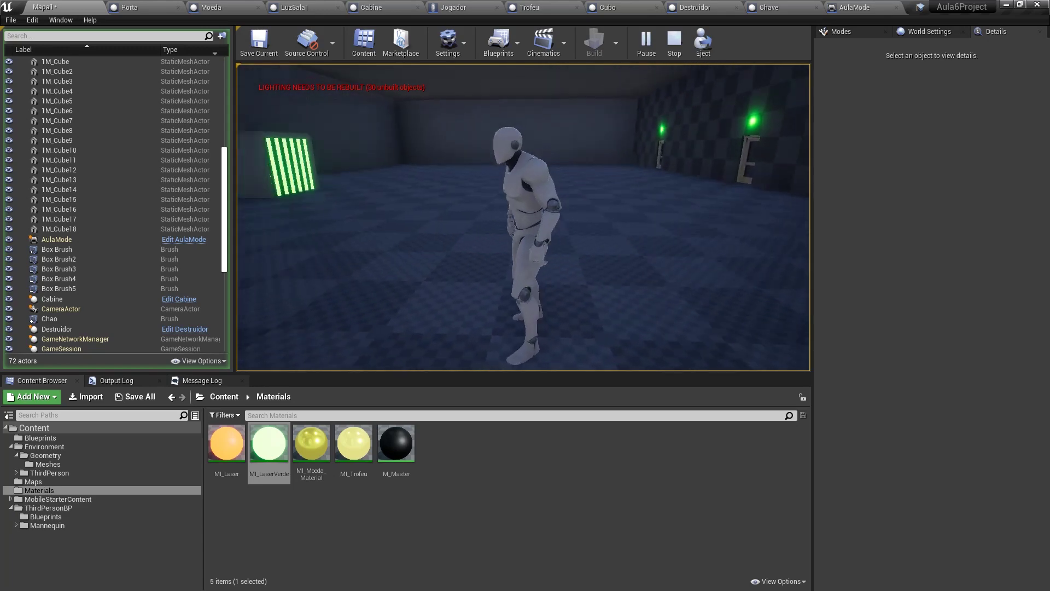
pyautogui.press('w')
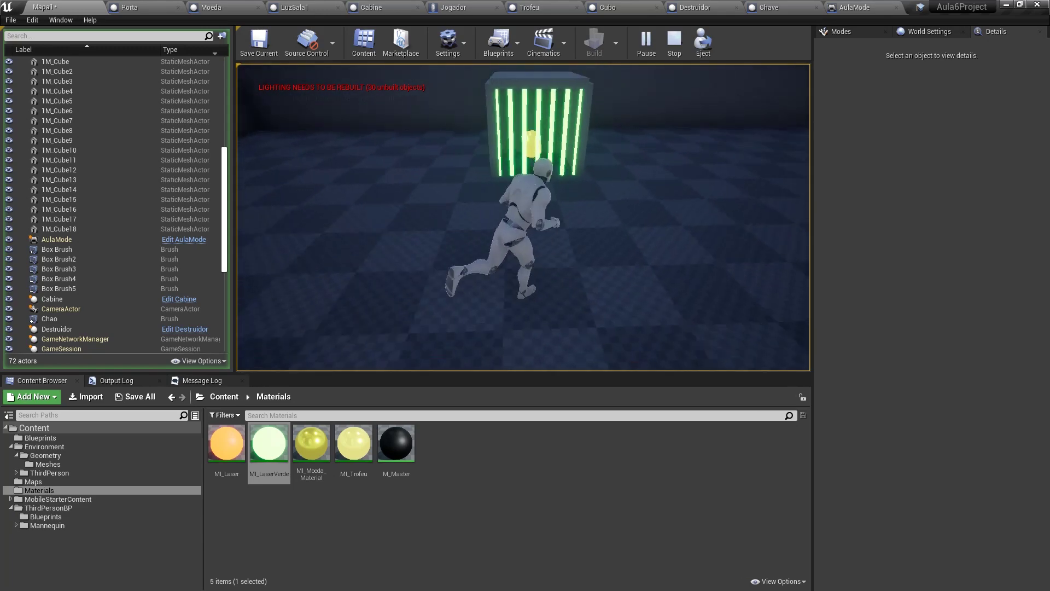
pyautogui.press('w')
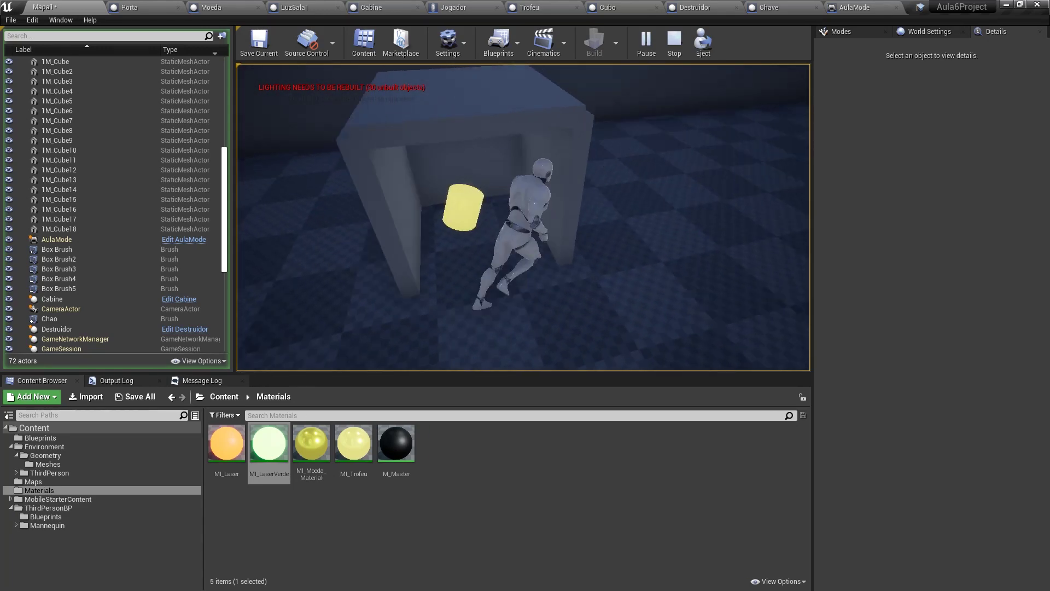
pyautogui.press('w')
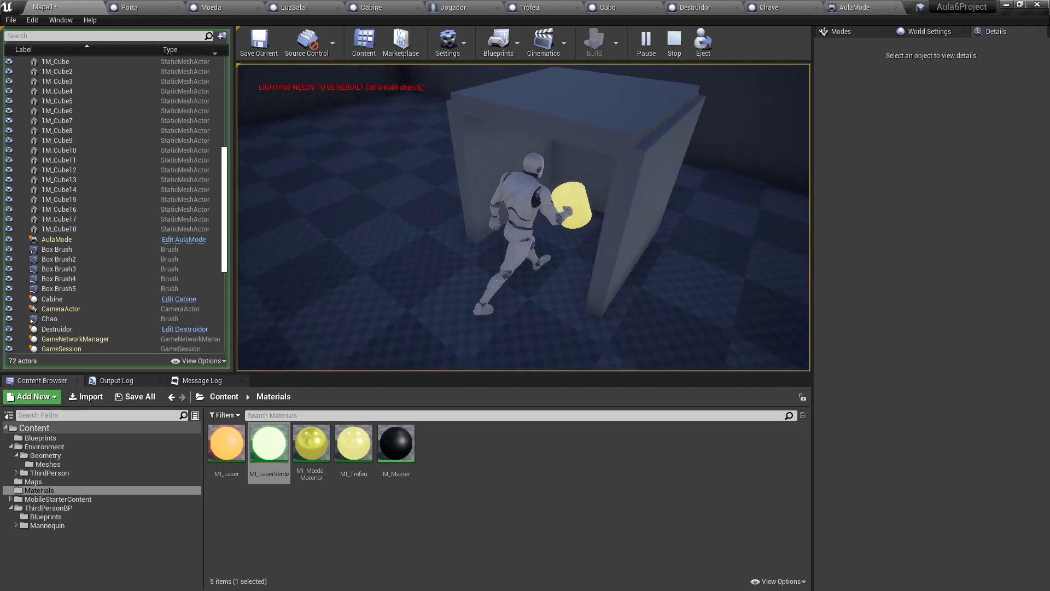
pyautogui.press('w')
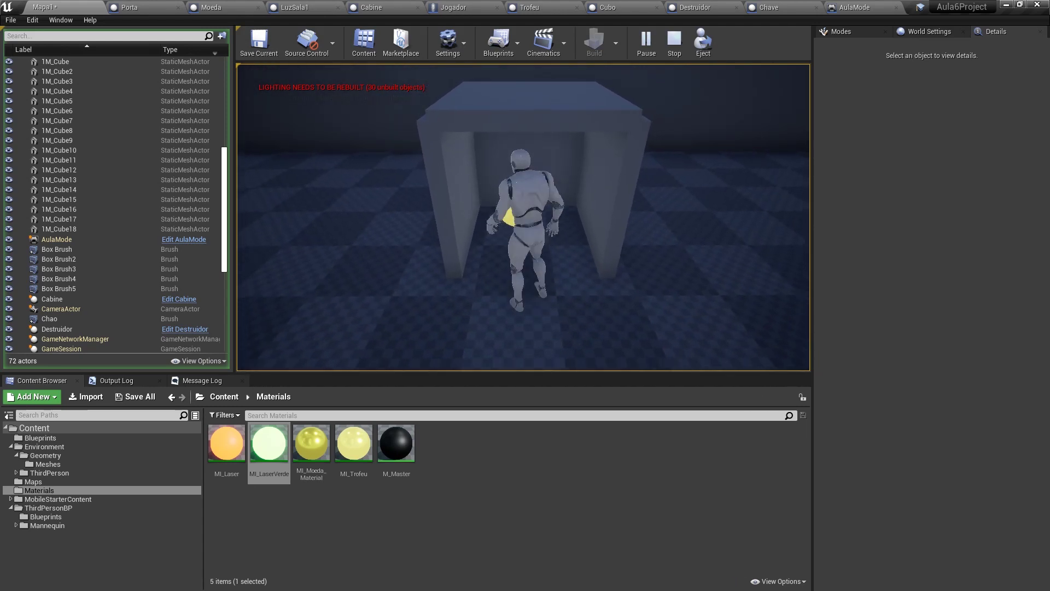
pyautogui.press('Escape')
# Inspect the StaticMesh component settings in the Trofeu blueprint
pyautogui.click(529, 7)
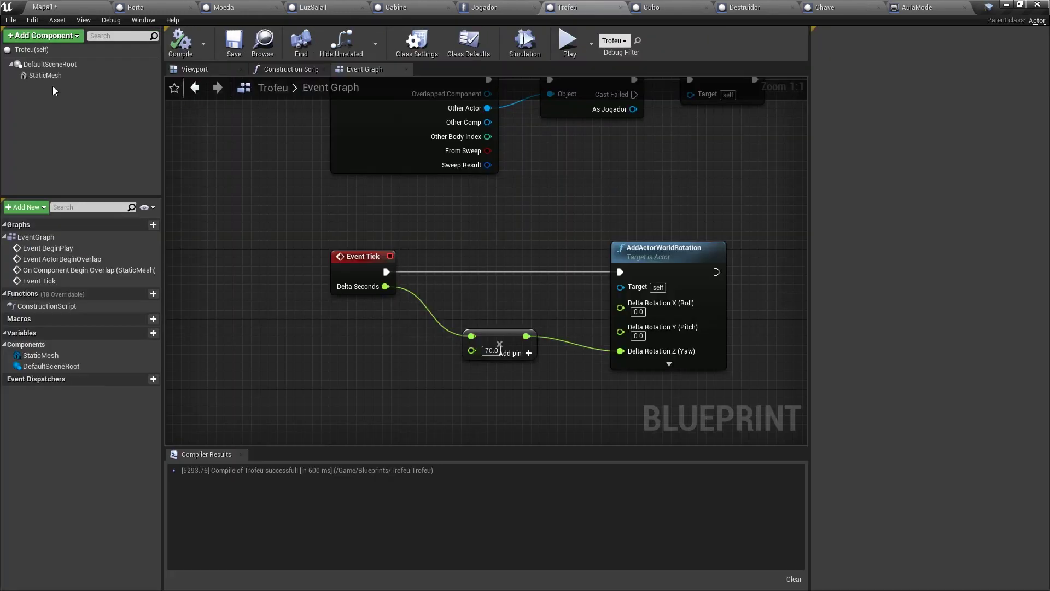
pyautogui.click(44, 75)
pyautogui.scroll(5, 955, 306)
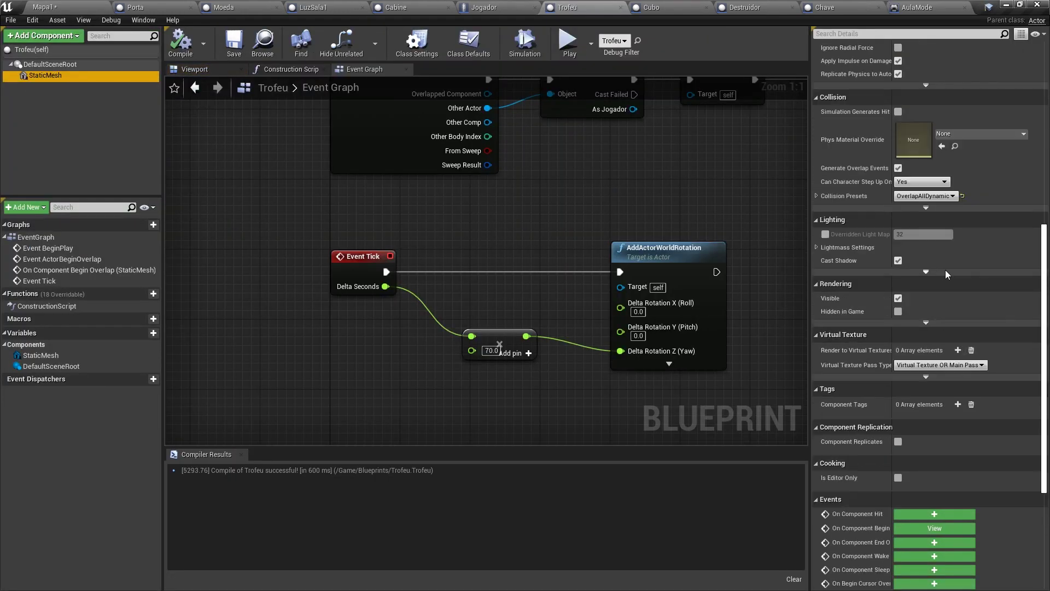
pyautogui.scroll(5, 944, 270)
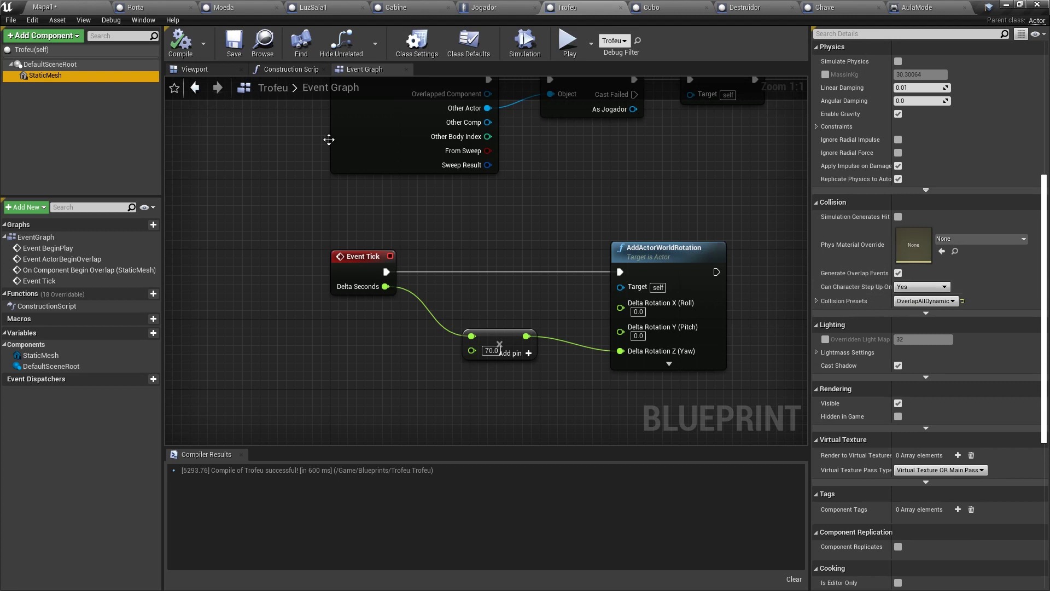
# In Mapa1, set the Cabine blueprint's Pode Abir default to true and compile
pyautogui.click(54, 7)
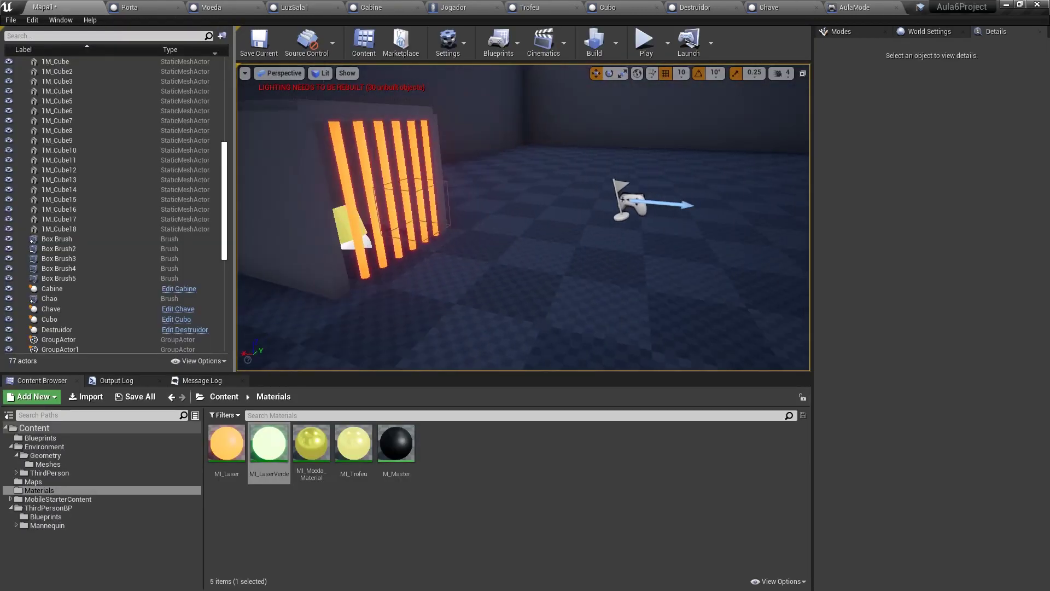
pyautogui.click(459, 179)
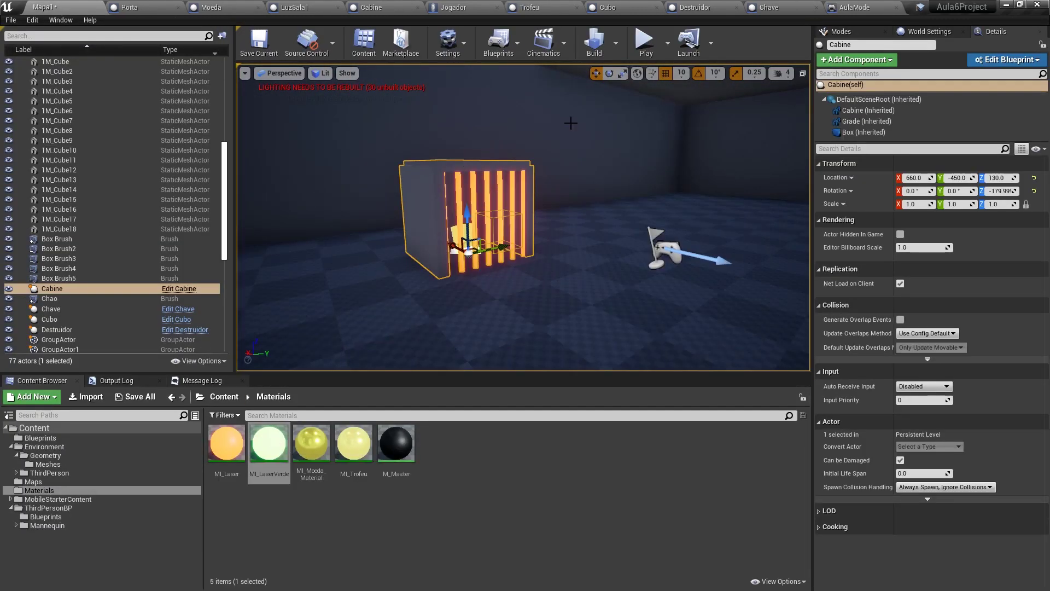
pyautogui.hotkey('ctrl', 'e')
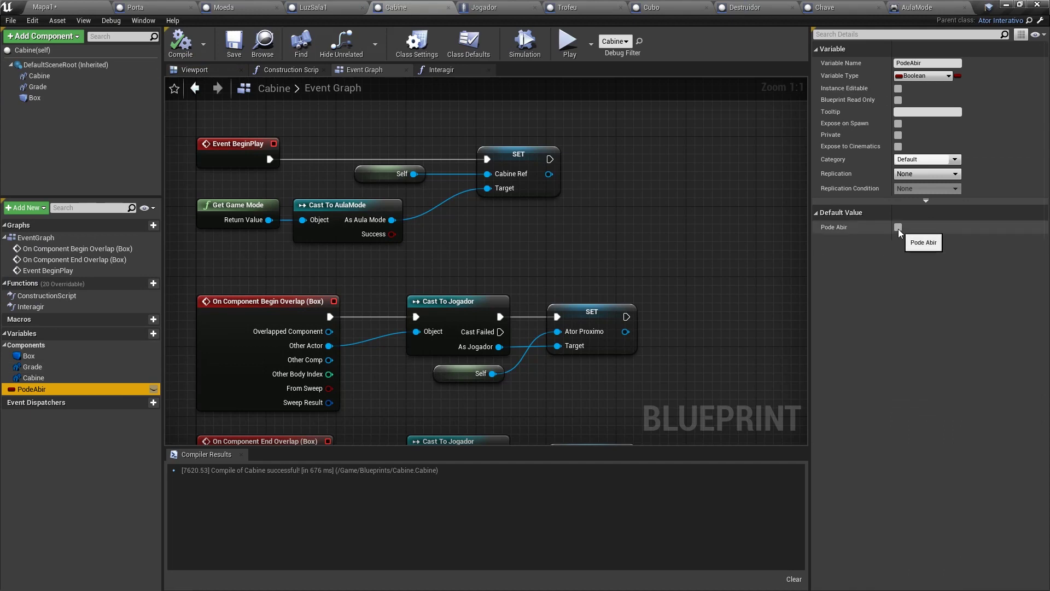
pyautogui.click(898, 227)
pyautogui.click(184, 52)
# Test-walk into the cabin in a standalone game preview, then return to the graph's Pode Abir node
pyautogui.hotkey('alt', 'p')
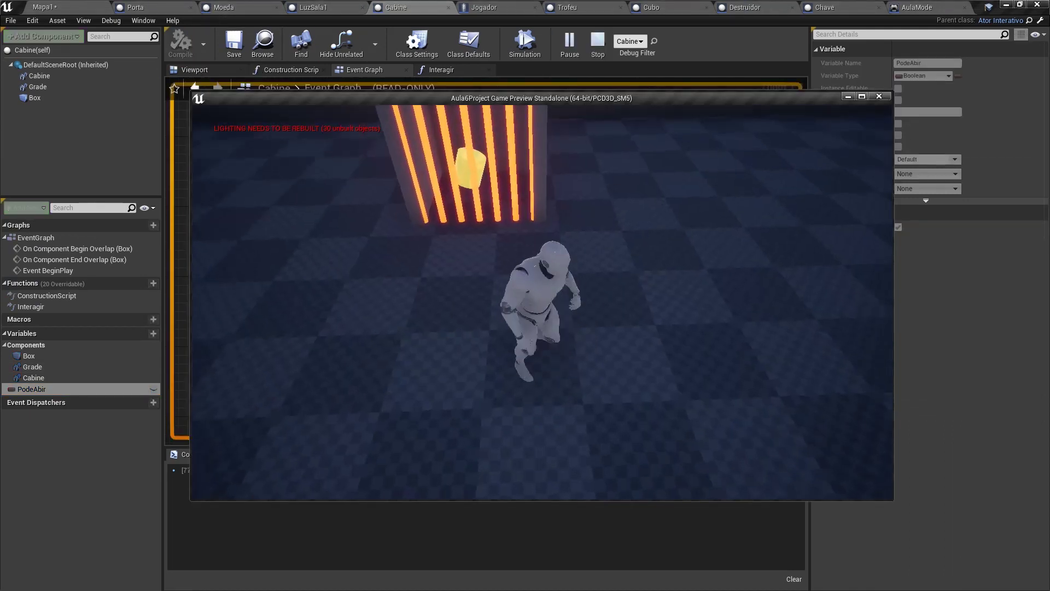
pyautogui.press('w')
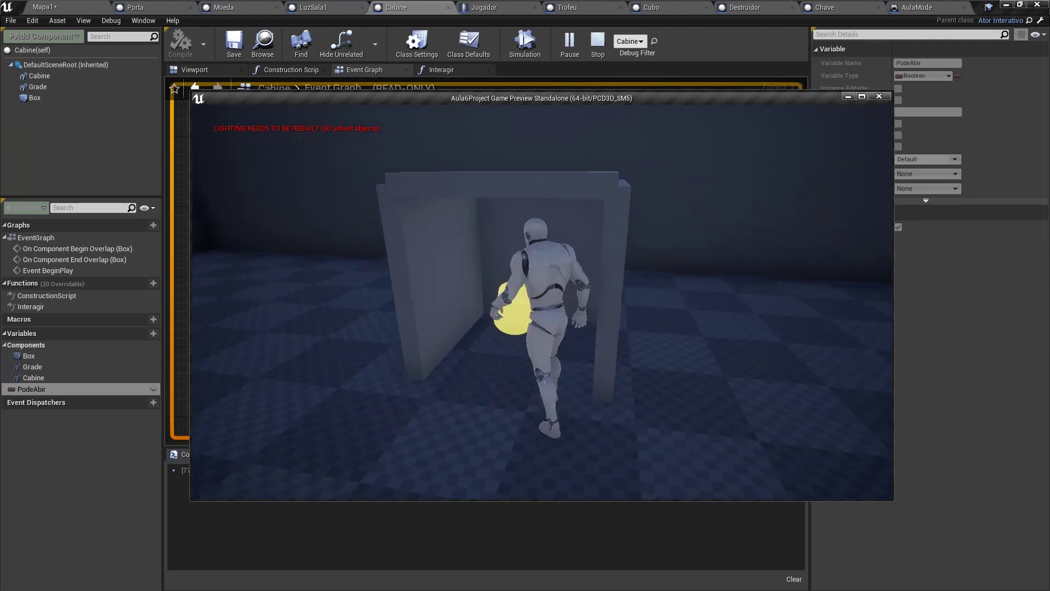
pyautogui.press('Escape')
pyautogui.moveTo(483, 278); pyautogui.dragTo(566, 266, button='right')
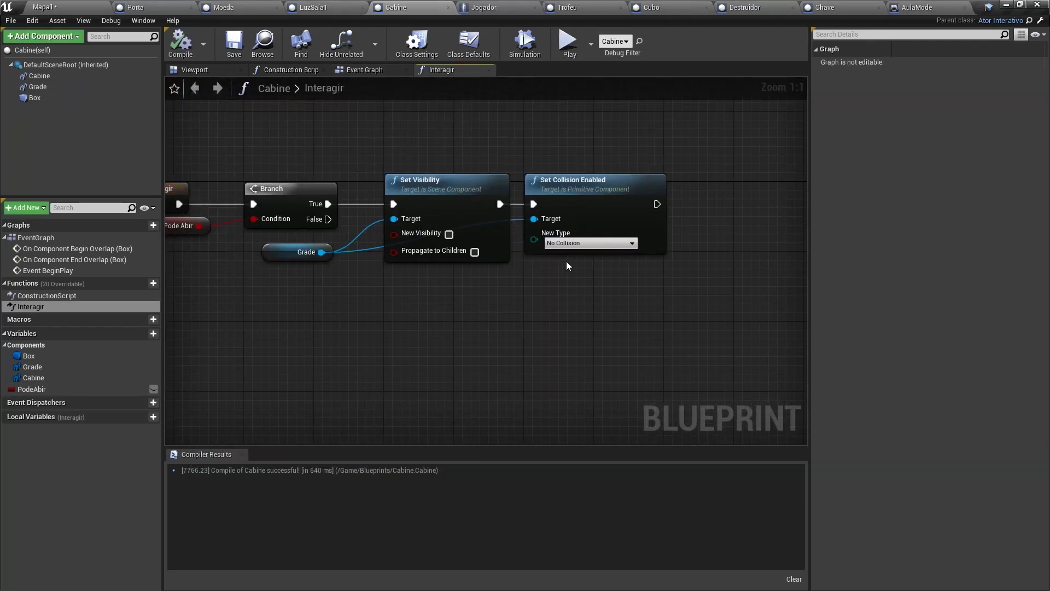
# Replace Set Visibility and Set Collision Enabled with a Grade Clear Instances node wired from Branch True
pyautogui.moveTo(327, 293); pyautogui.dragTo(502, 154)
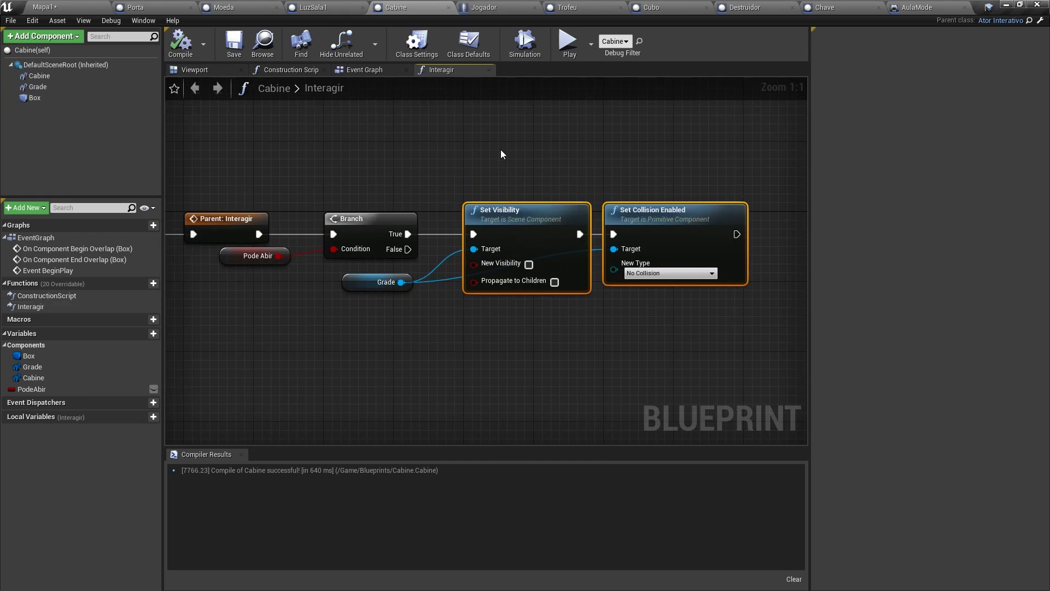
pyautogui.press('Delete')
pyautogui.moveTo(401, 281); pyautogui.dragTo(454, 266)
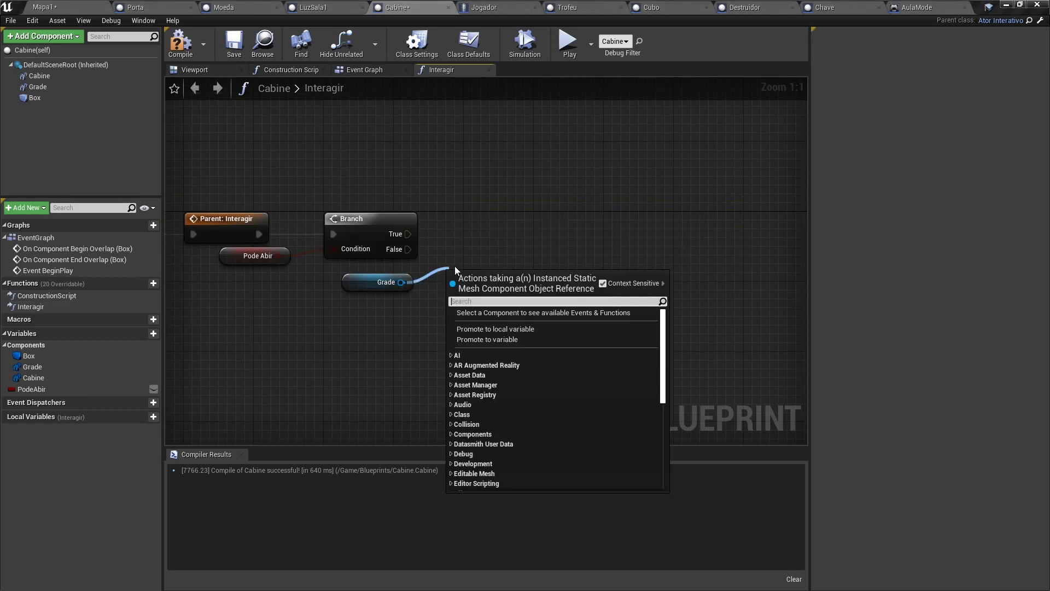
pyautogui.write('clear inst')
pyautogui.press('Return')
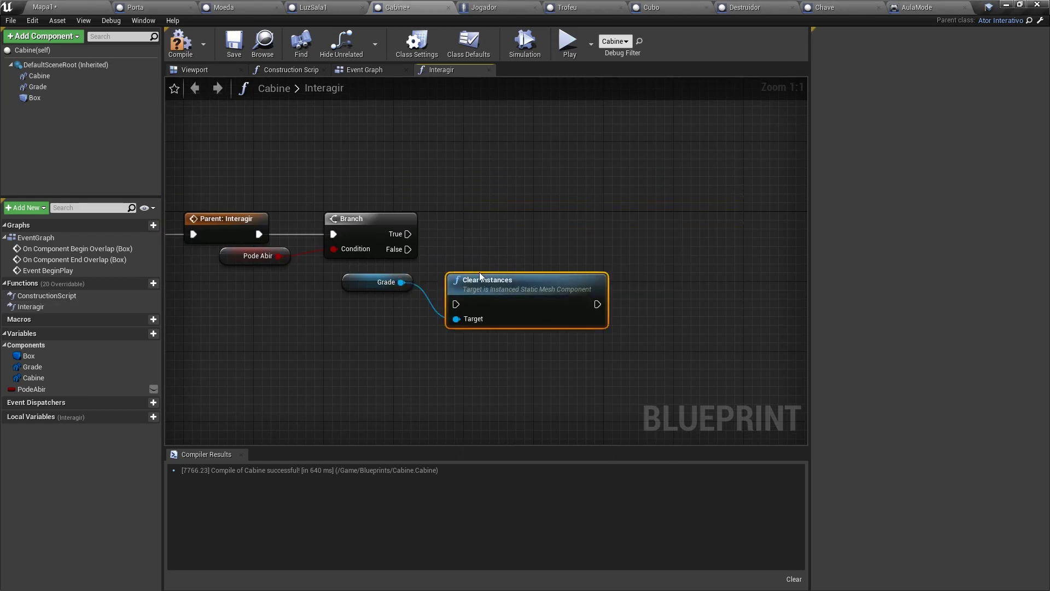
pyautogui.moveTo(405, 234); pyautogui.dragTo(405, 235)
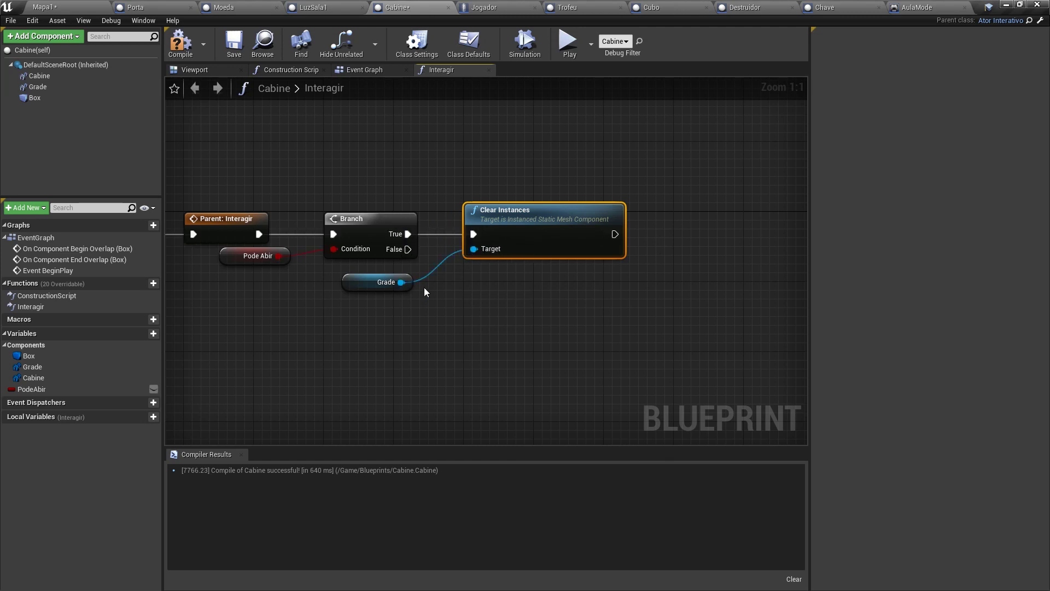
pyautogui.moveTo(424, 317); pyautogui.dragTo(328, 266)
# Review the Grade component's properties, recentre the graph, and end the running test preview
pyautogui.click(52, 88)
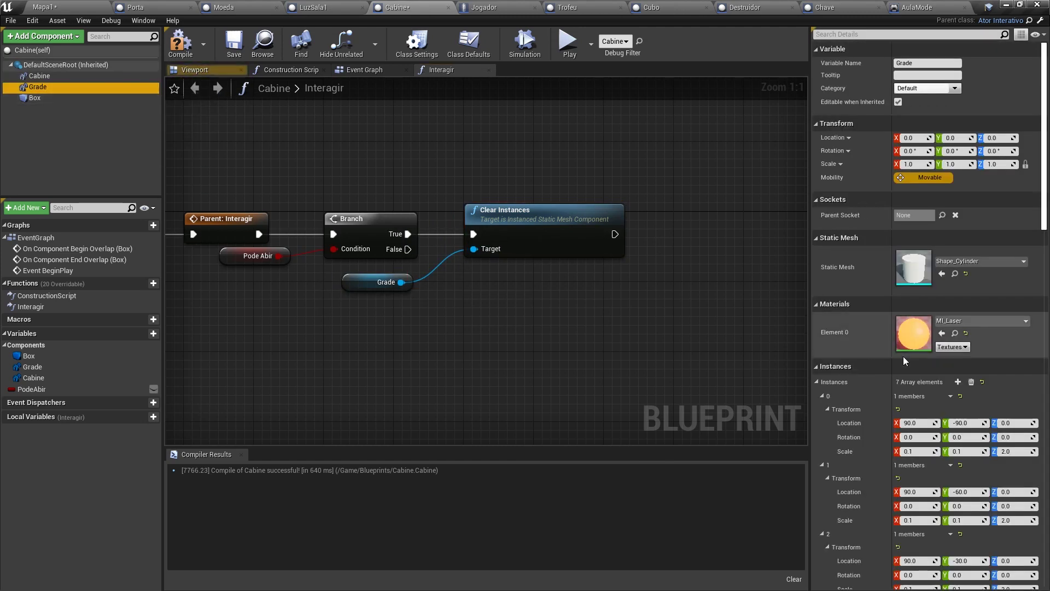
pyautogui.scroll(-5, 891, 355)
pyautogui.moveTo(490, 186); pyautogui.dragTo(576, 229, button='right')
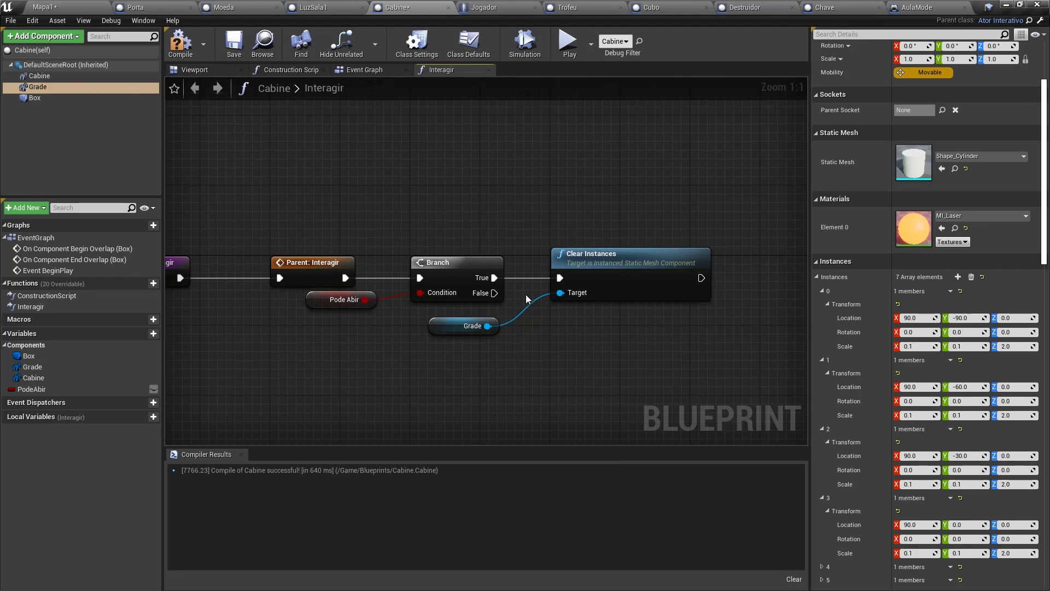
pyautogui.click(612, 178)
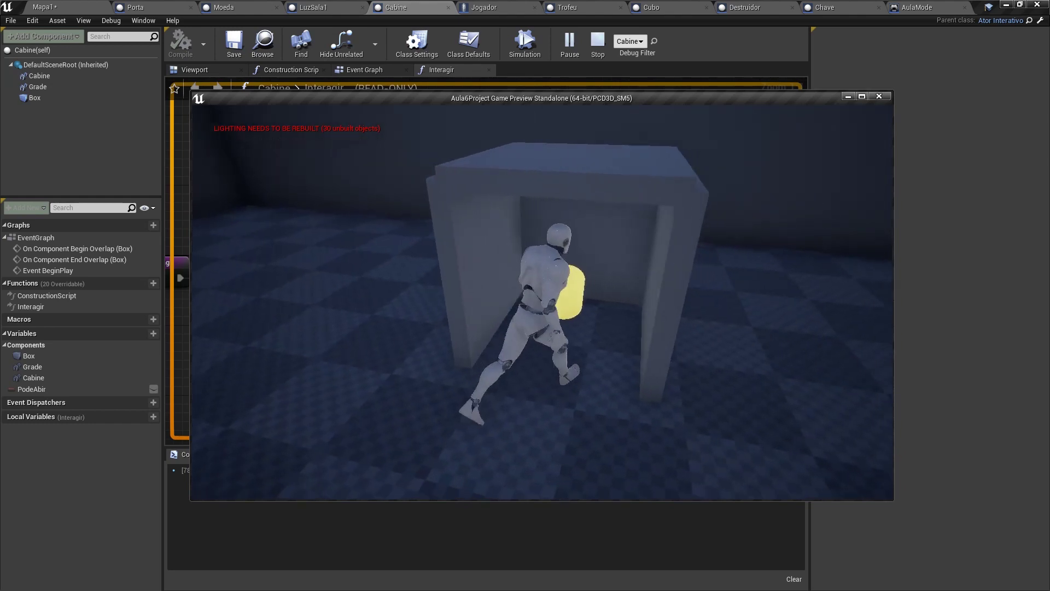
pyautogui.press('Escape')
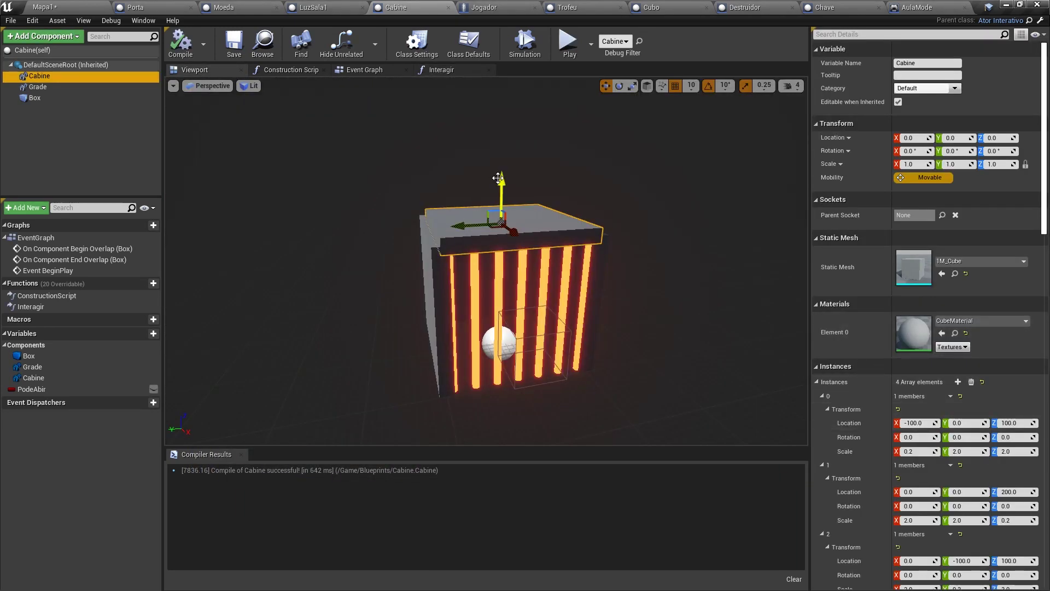
# Raise the cabin roof to height 300, test-walk into the cabin, and relaunch the game preview
pyautogui.moveTo(498, 177); pyautogui.dragTo(498, 98)
pyautogui.click(568, 44)
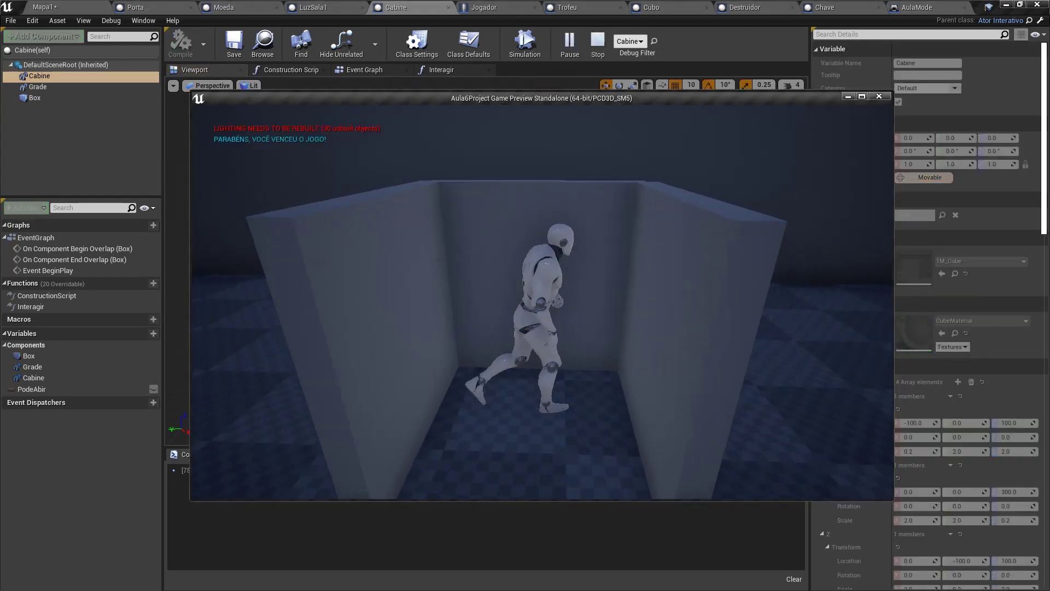
pyautogui.press('w')
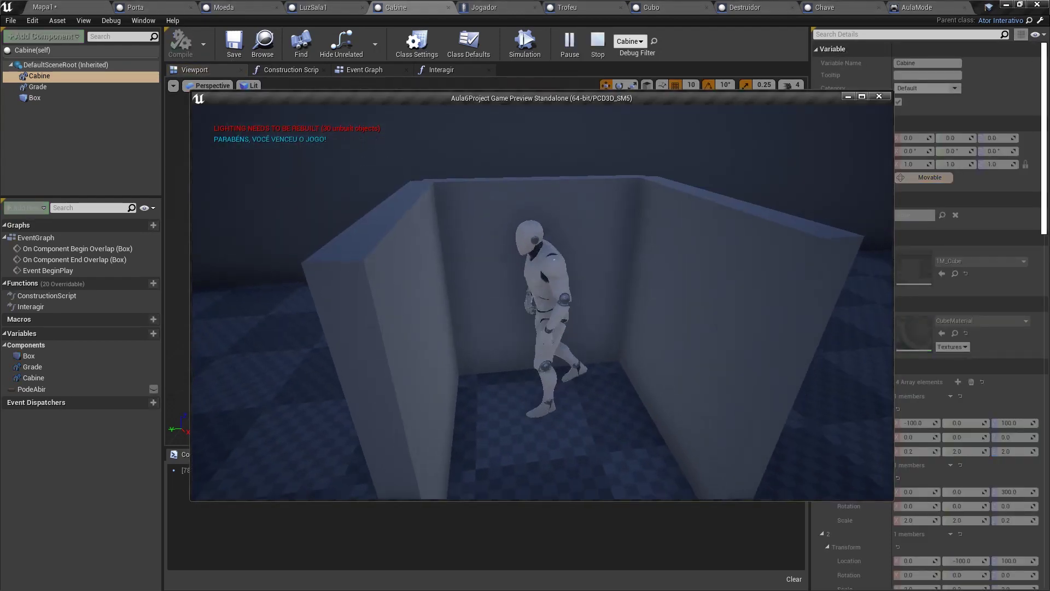
pyautogui.press('Escape')
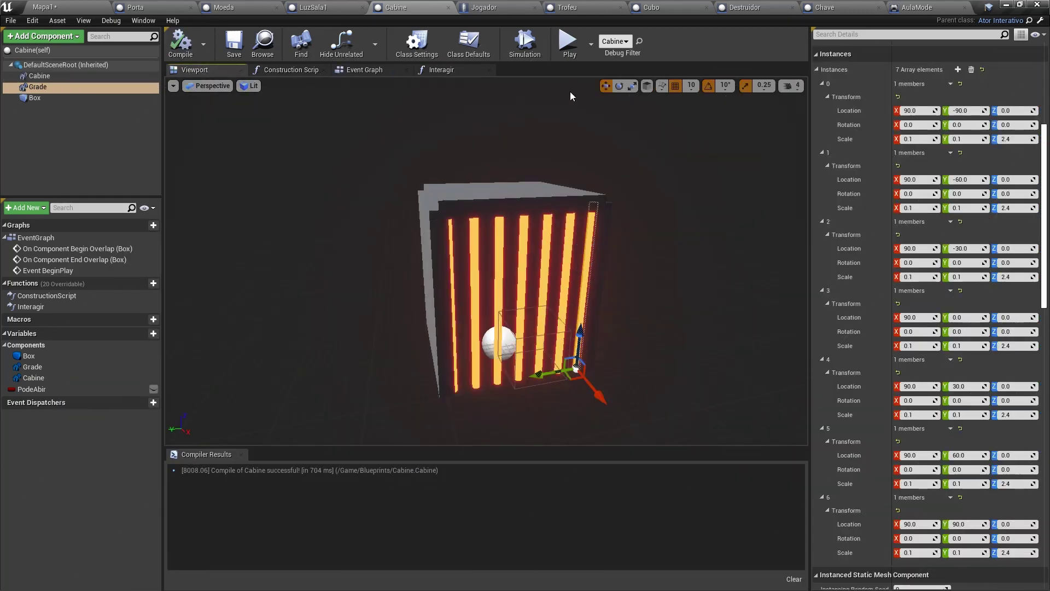
pyautogui.click(569, 58)
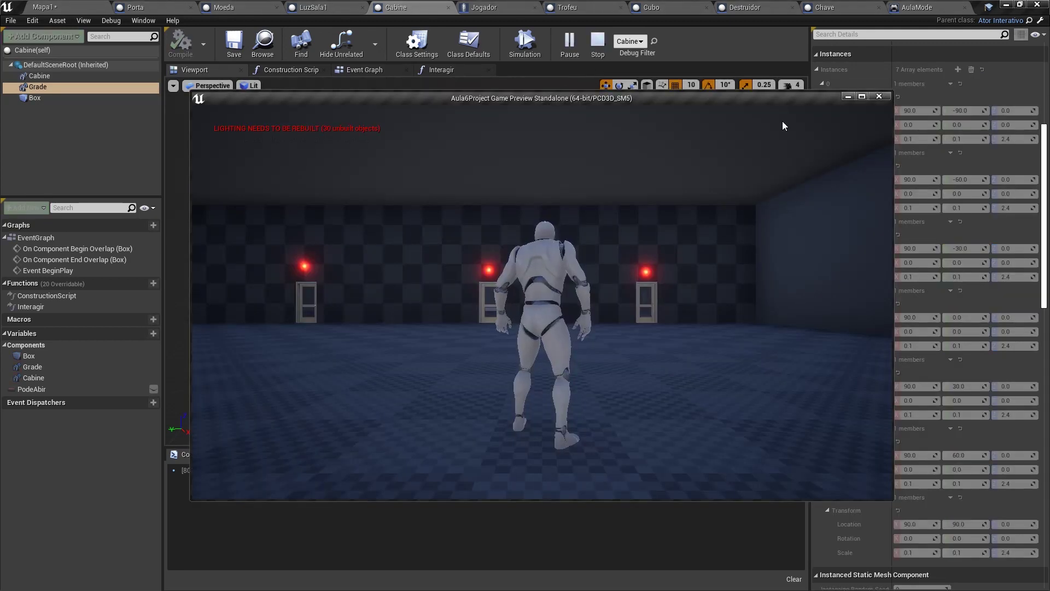
# Go full screen, collect the coins around the coin room, and exit through its door
pyautogui.click(862, 97)
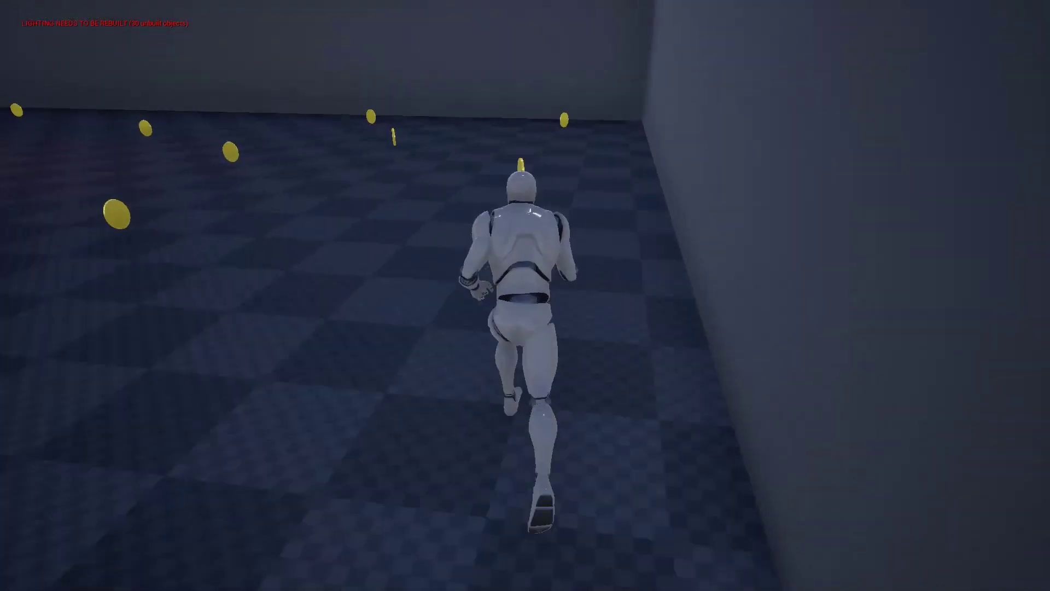
pyautogui.press('d')
pyautogui.press('w')
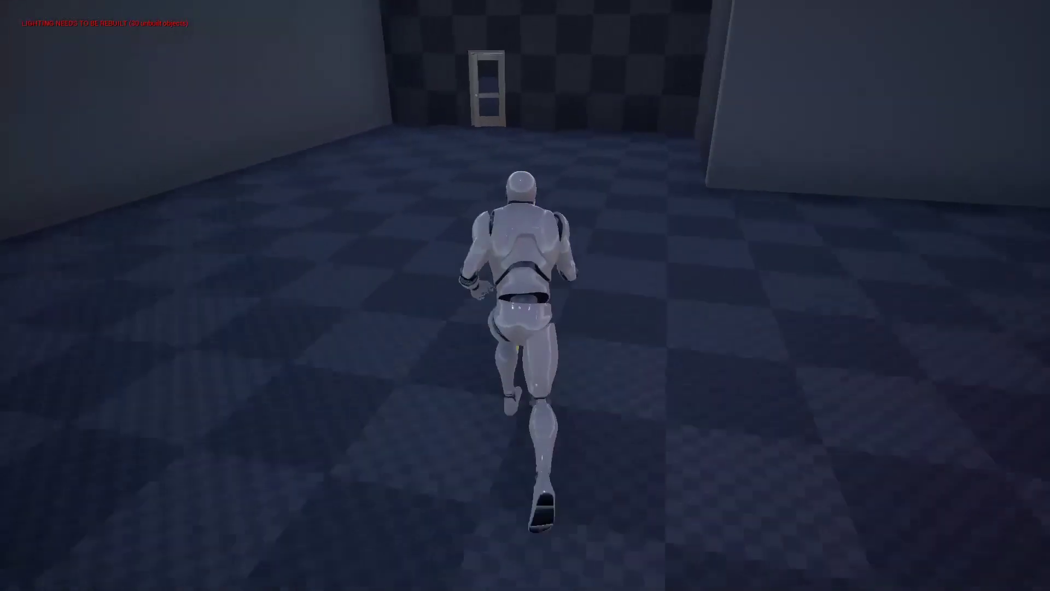
pyautogui.press('a')
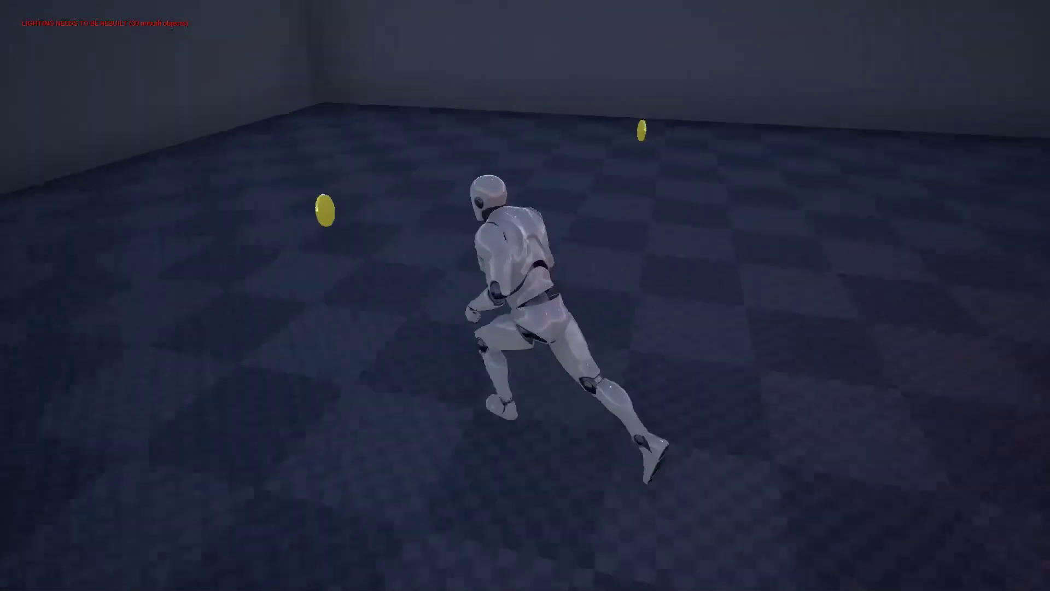
pyautogui.press('w')
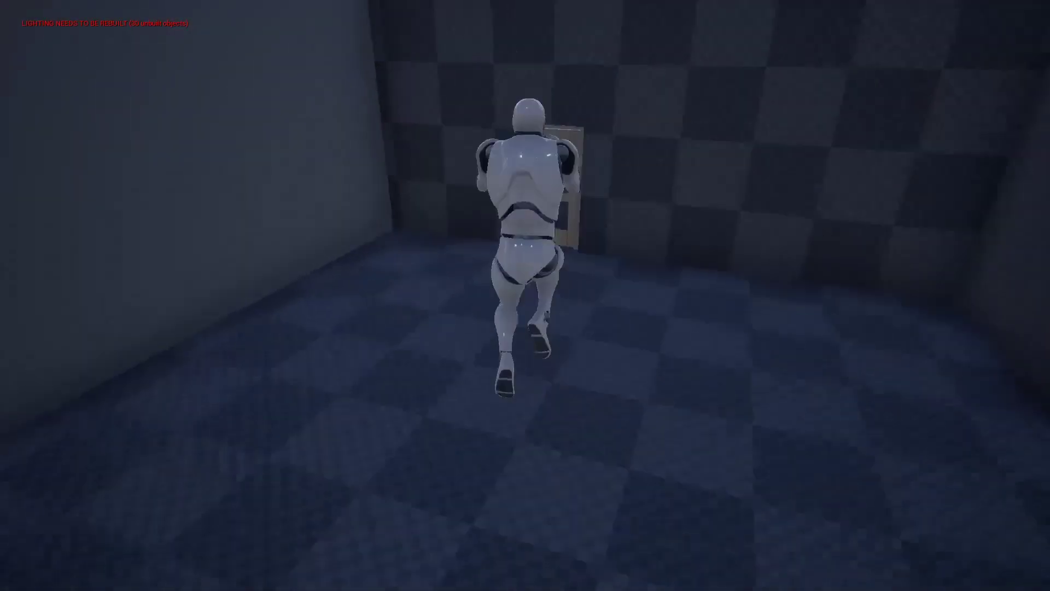
# Run down the red-lit corridor, past the large cube, through the green-lit doorway into the cube-filled room
pyautogui.press('w')
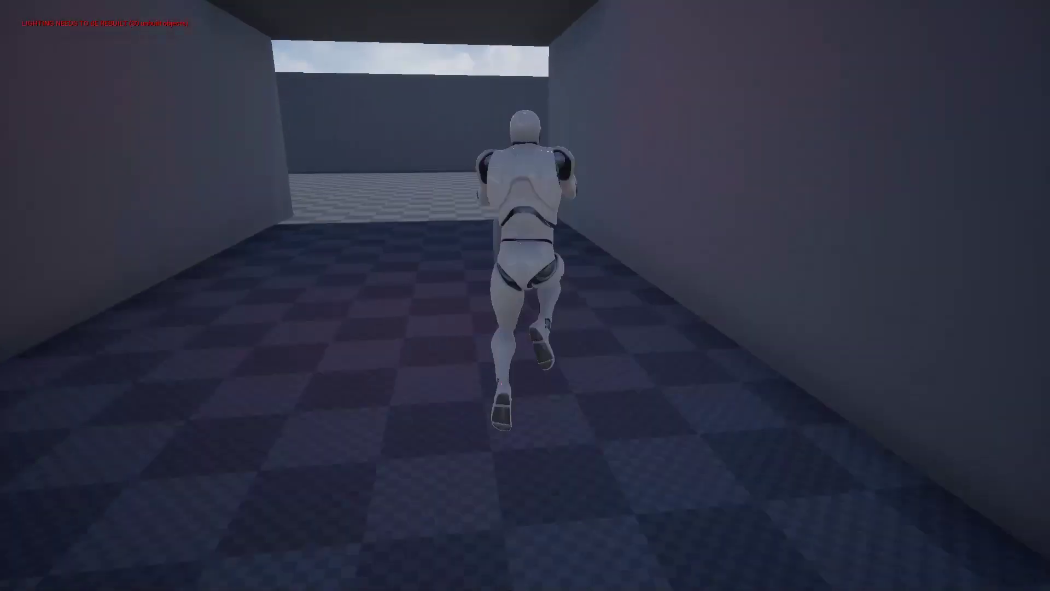
pyautogui.press('w')
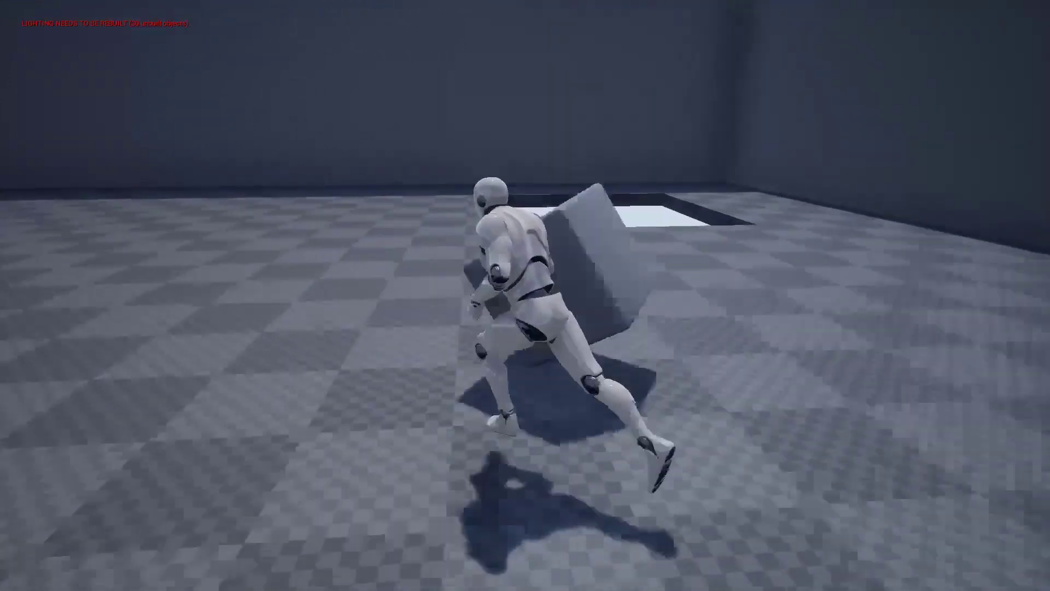
pyautogui.press('w')
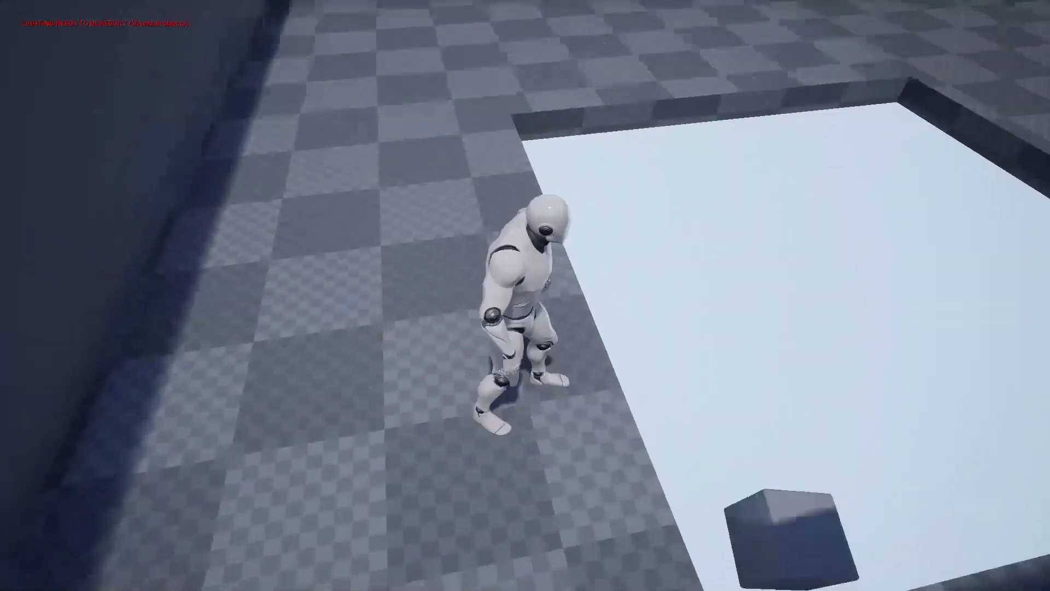
pyautogui.press('w')
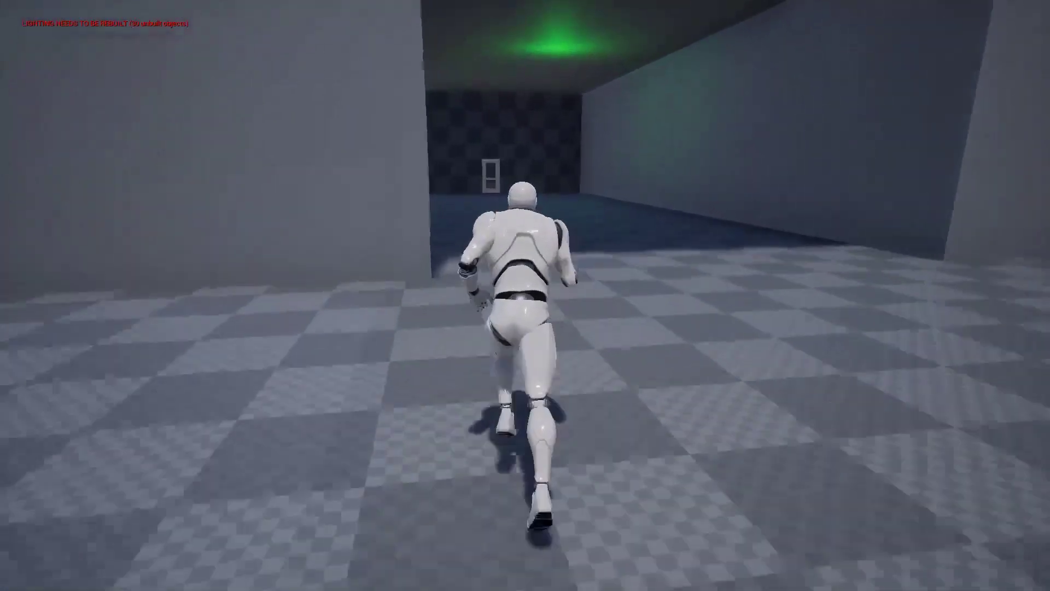
pyautogui.press('w')
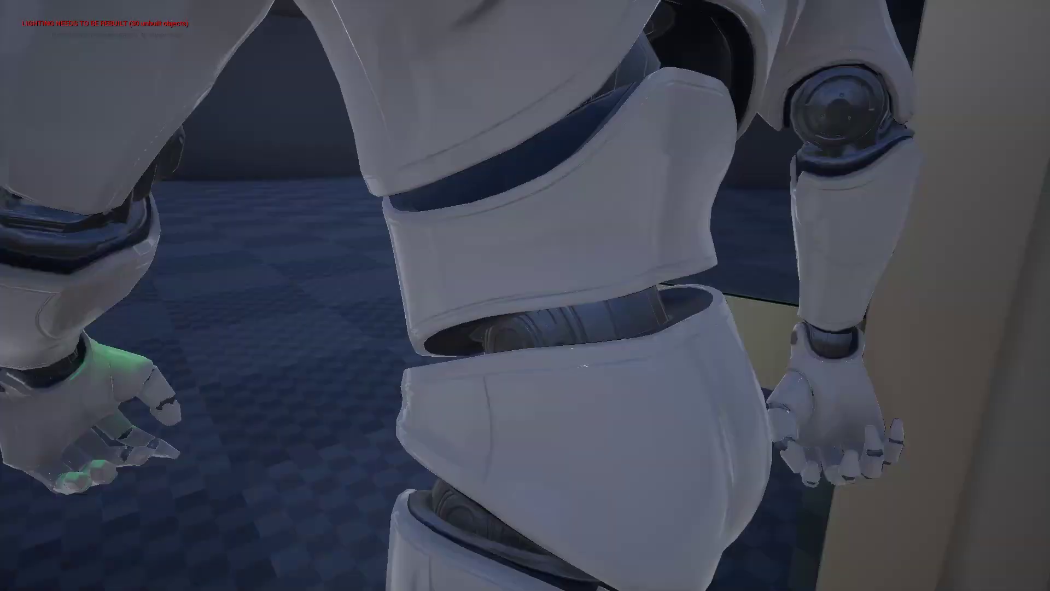
pyautogui.press('w')
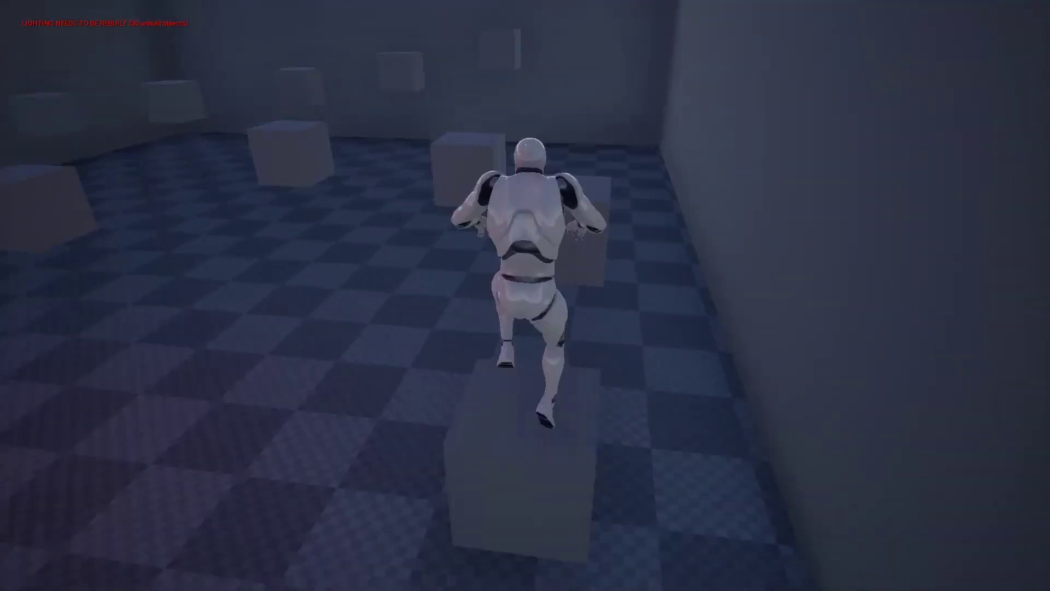
# Jump across the cubes, push through the door, and run into the cabin's glowing green grate
pyautogui.press('space')
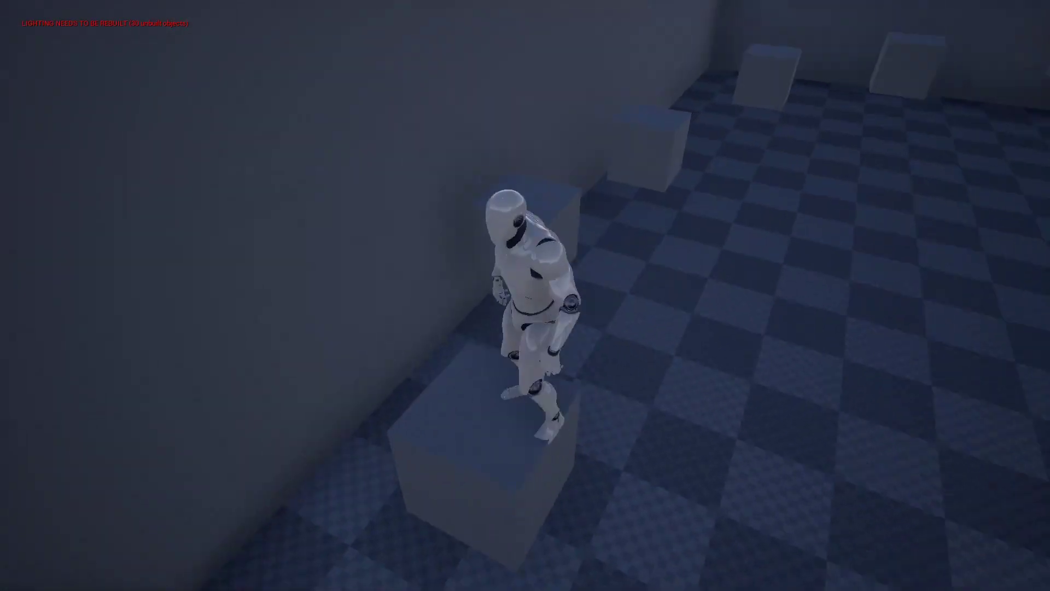
pyautogui.press('w')
pyautogui.press('w')
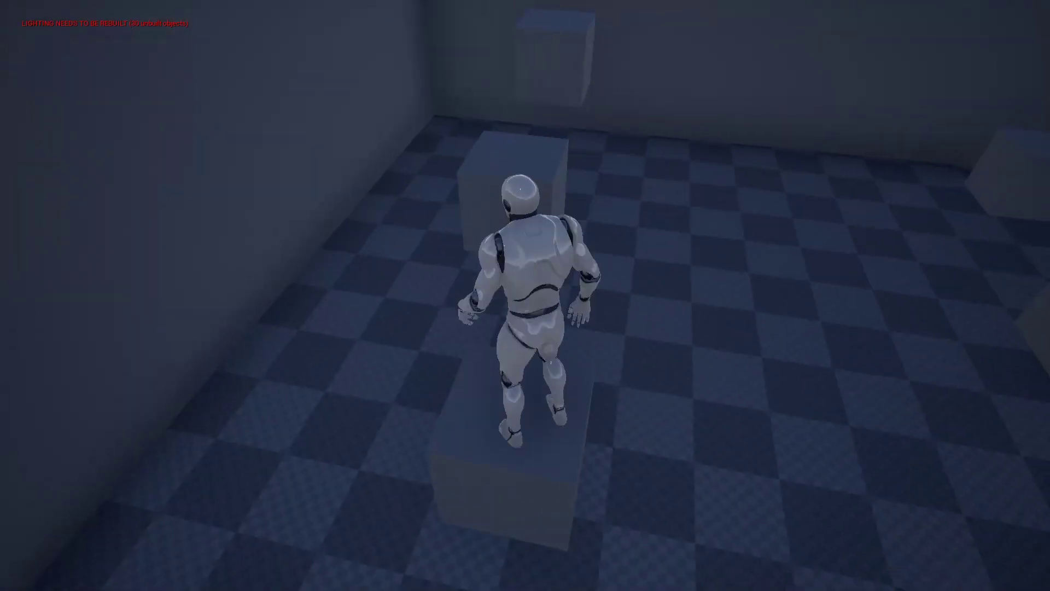
pyautogui.press('w')
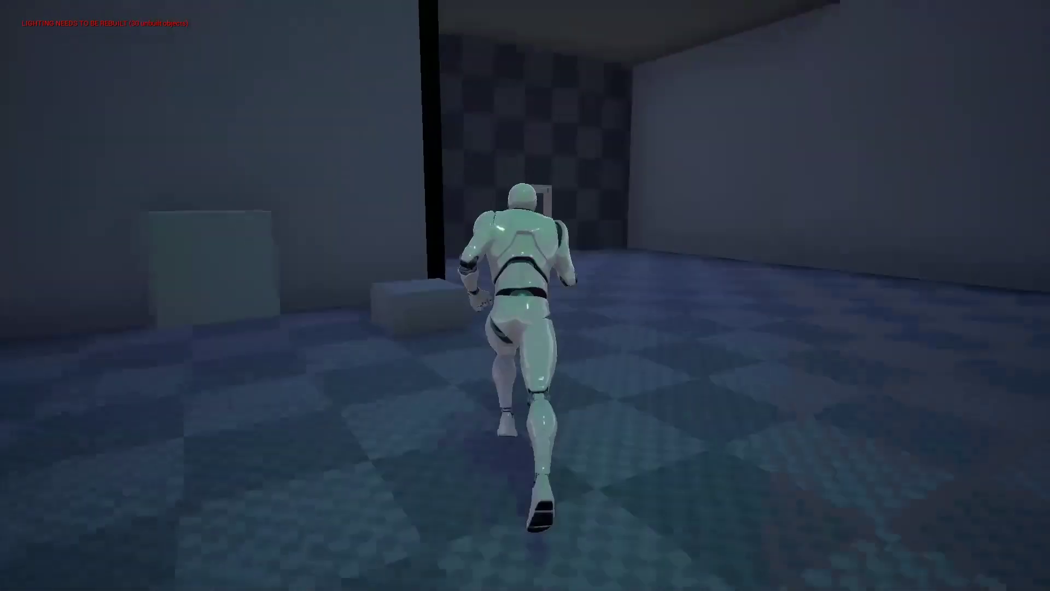
pyautogui.press('w')
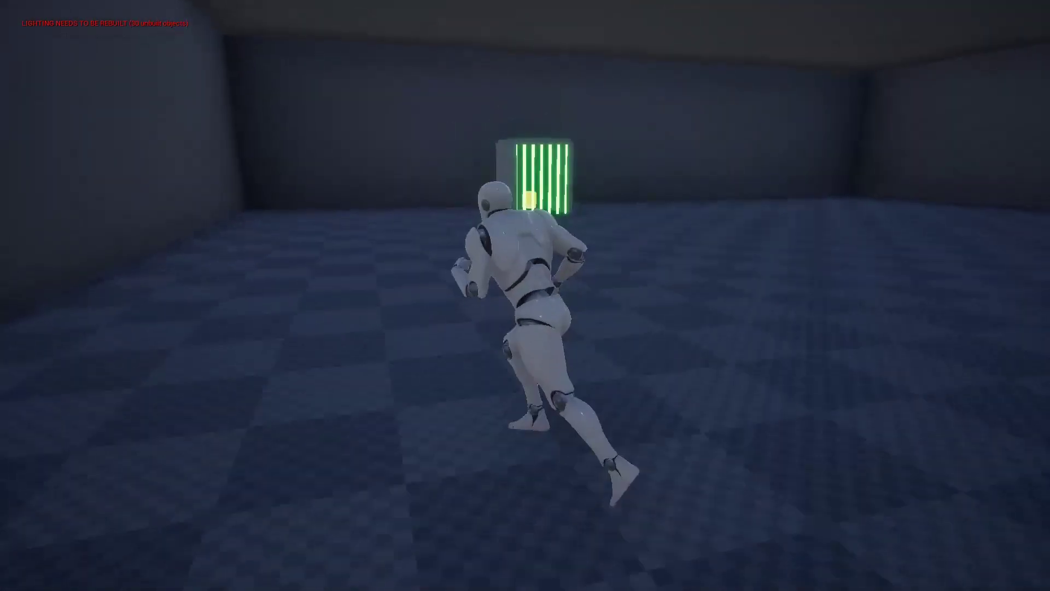
pyautogui.press('w')
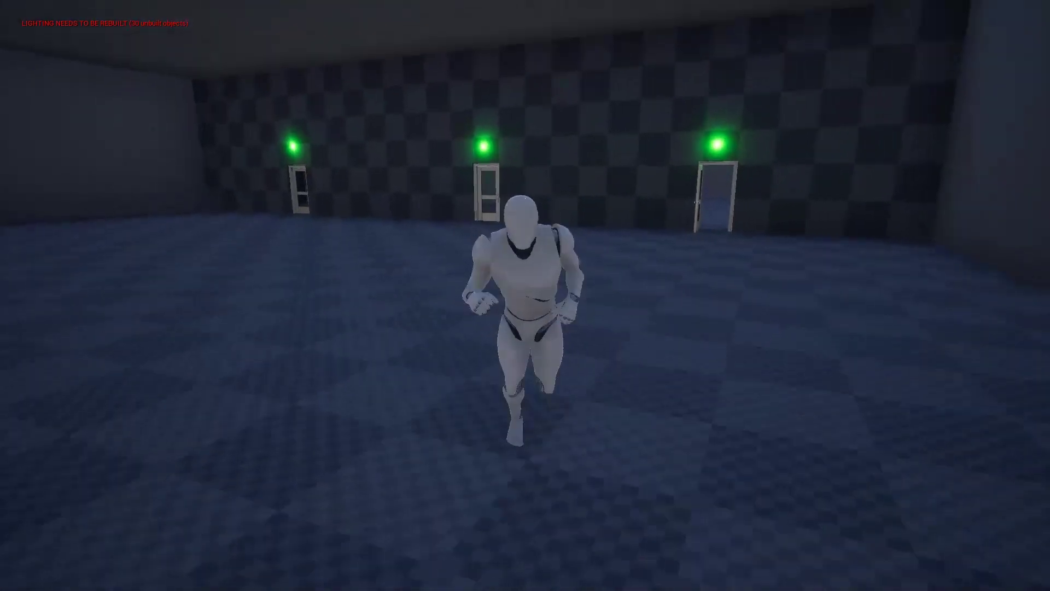
pyautogui.press('w')
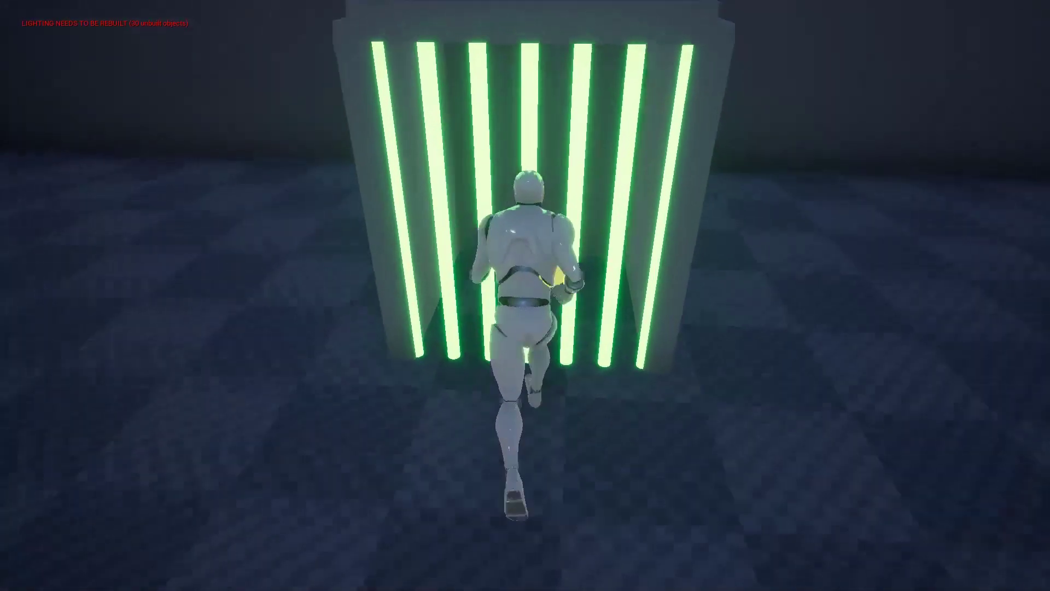
pyautogui.press('w')
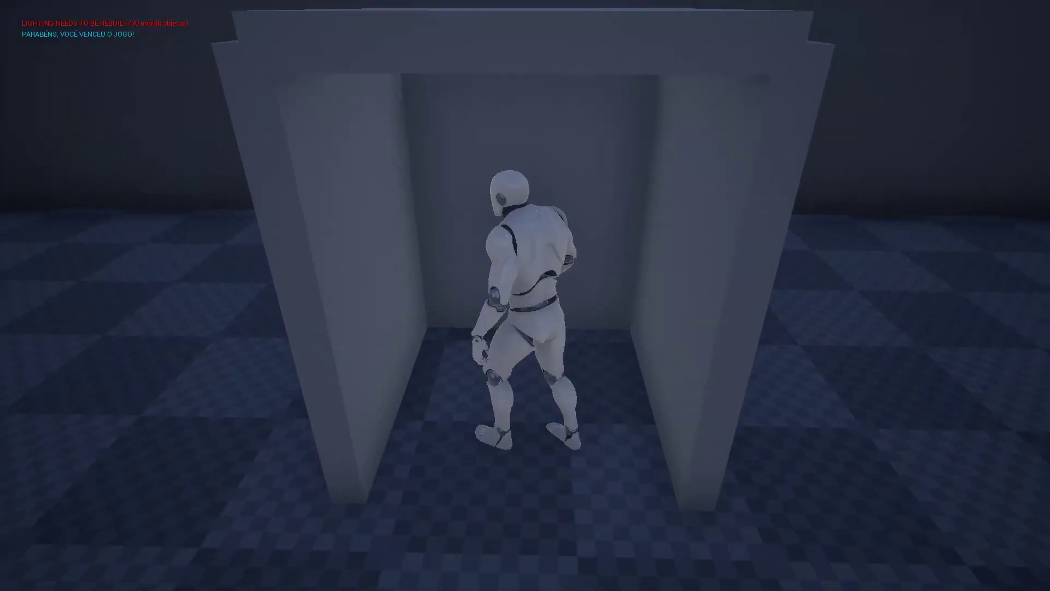